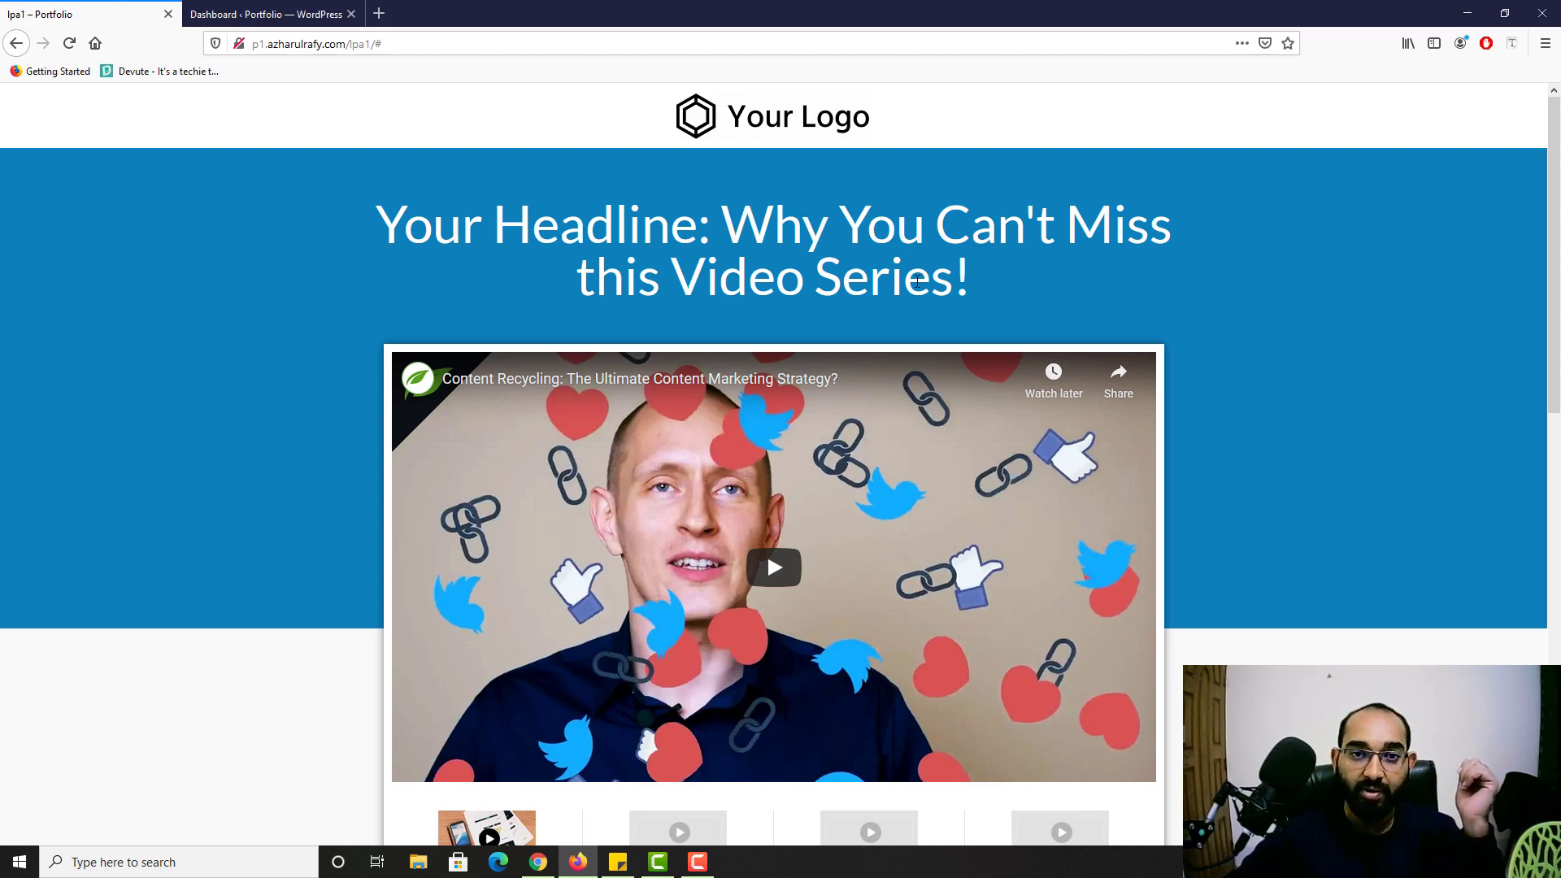
Step: Examine the lpa1 landing page from the logo and headline down to the free report button and footer
{"action": "scroll", "coordinate": [314, 391], "scroll_direction": "down", "scroll_amount": 3}
{"action": "scroll", "coordinate": [325, 387], "scroll_direction": "up", "scroll_amount": 2}
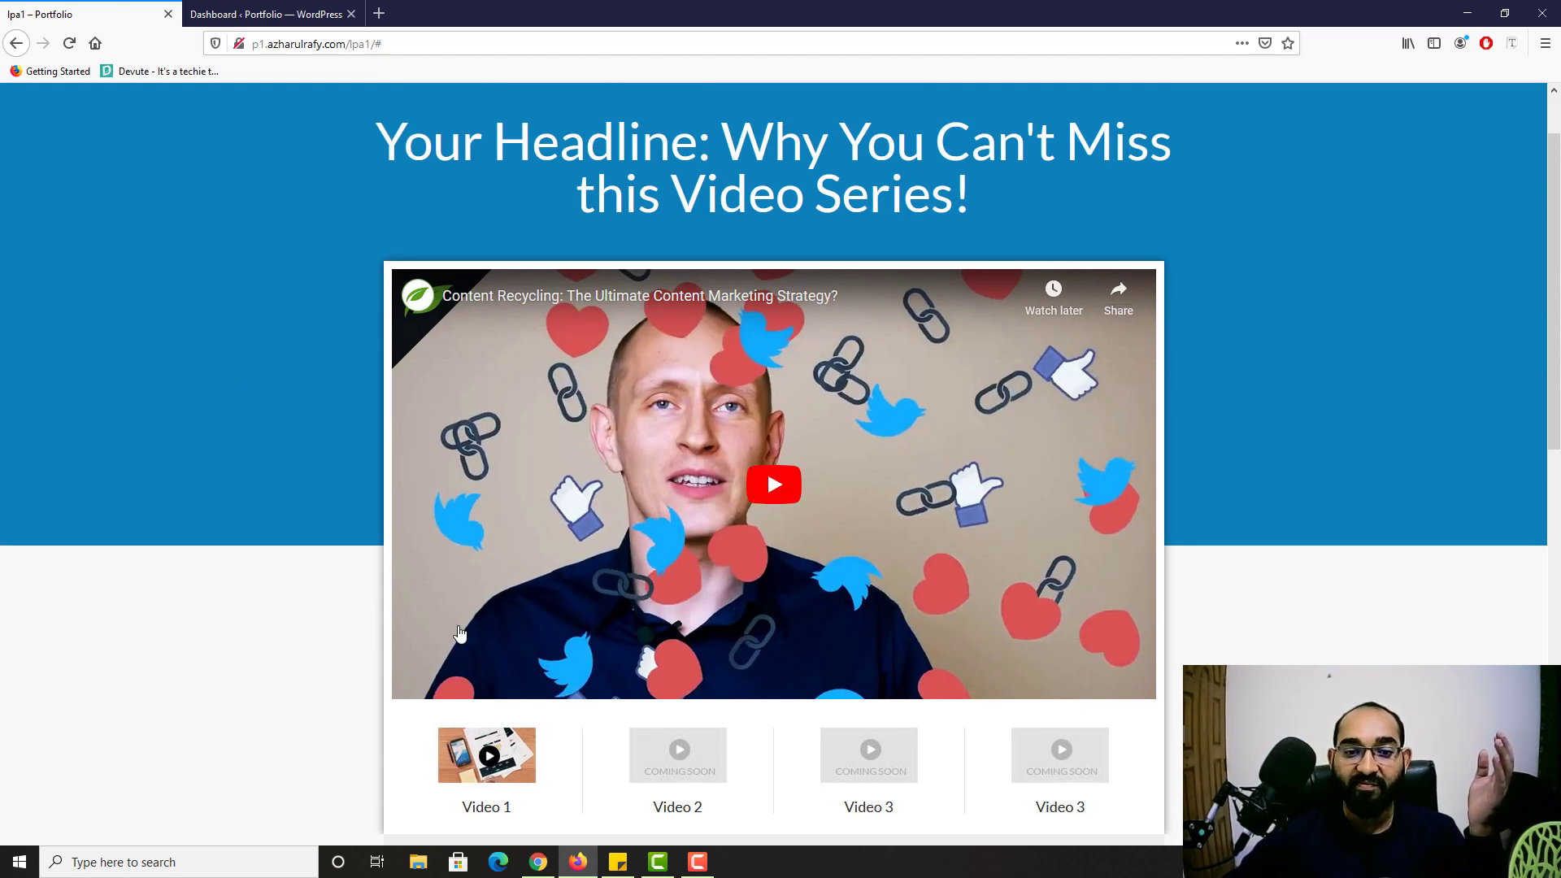
{"action": "scroll", "coordinate": [1175, 412], "scroll_direction": "down", "scroll_amount": 2}
{"action": "scroll", "coordinate": [1177, 632], "scroll_direction": "down", "scroll_amount": 2}
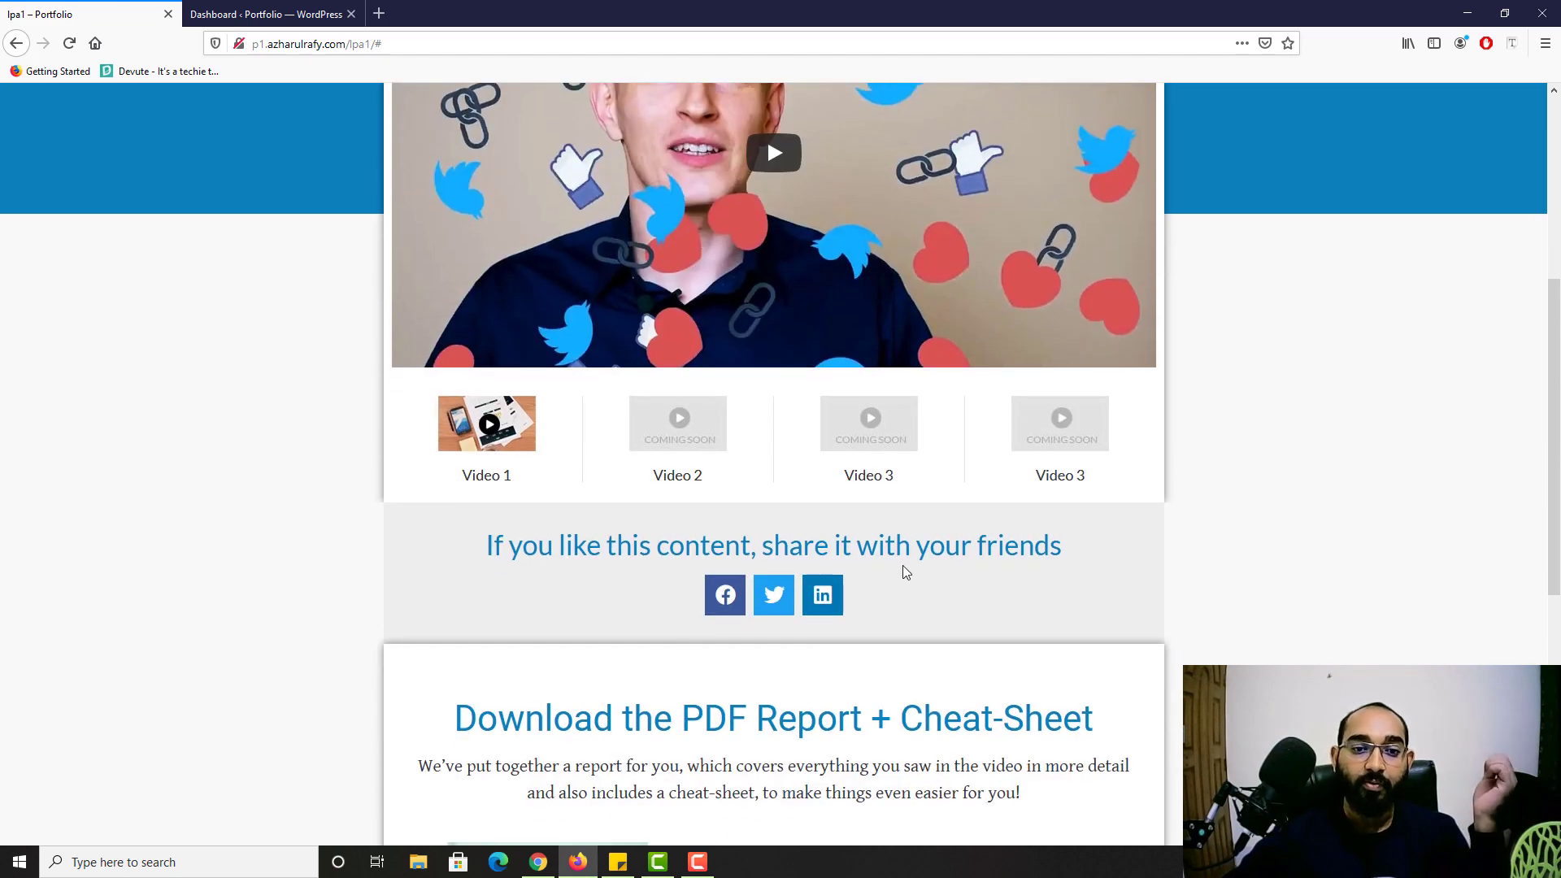
{"action": "scroll", "coordinate": [822, 593], "scroll_direction": "down", "scroll_amount": 3}
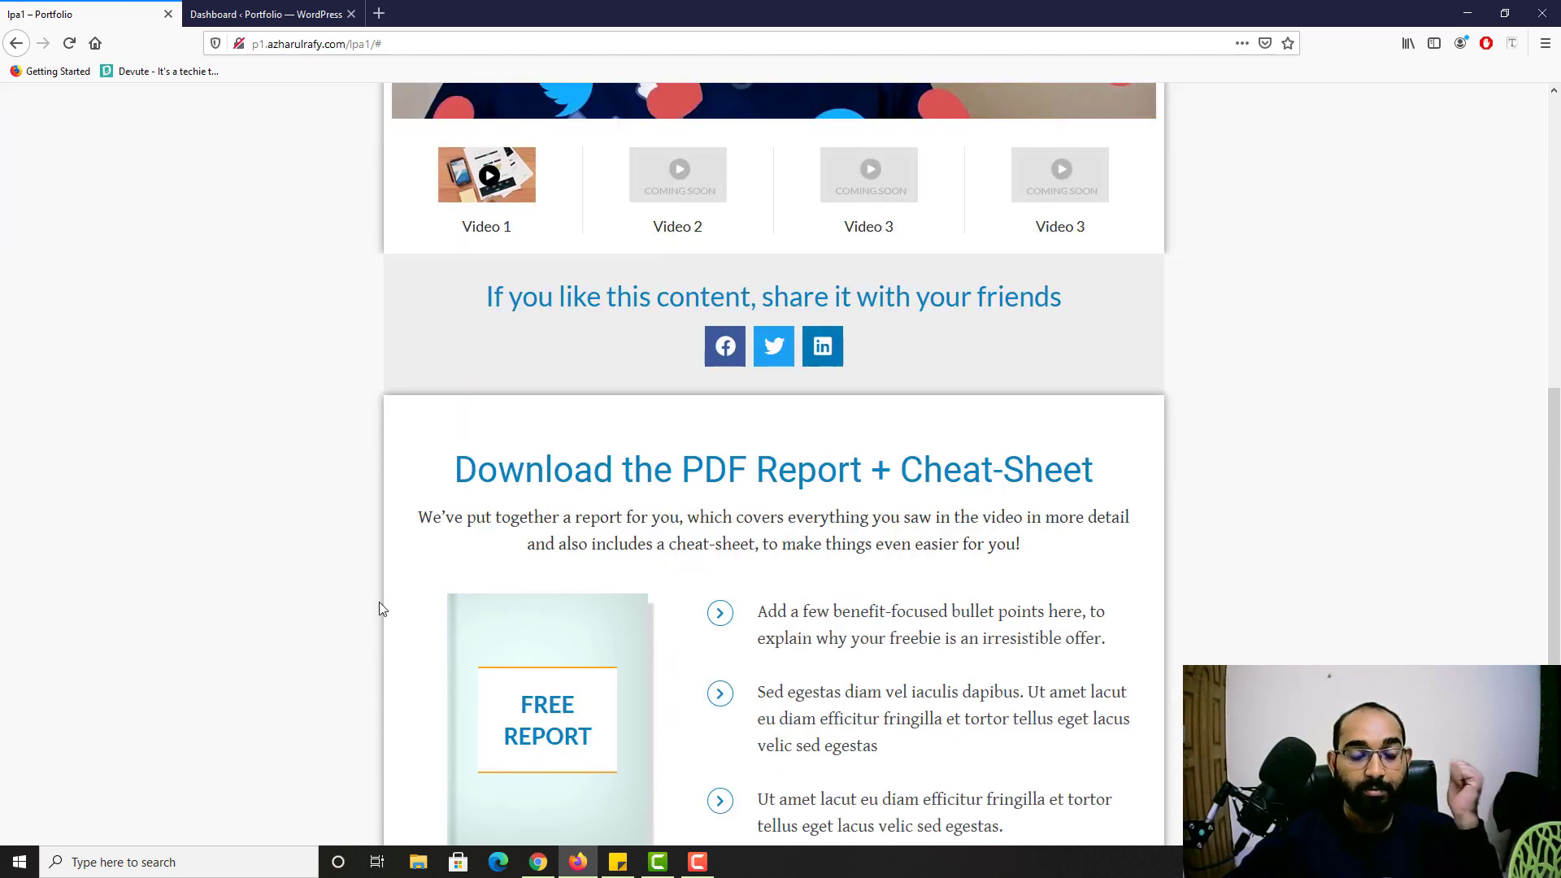
{"action": "scroll", "coordinate": [803, 635], "scroll_direction": "down", "scroll_amount": 3}
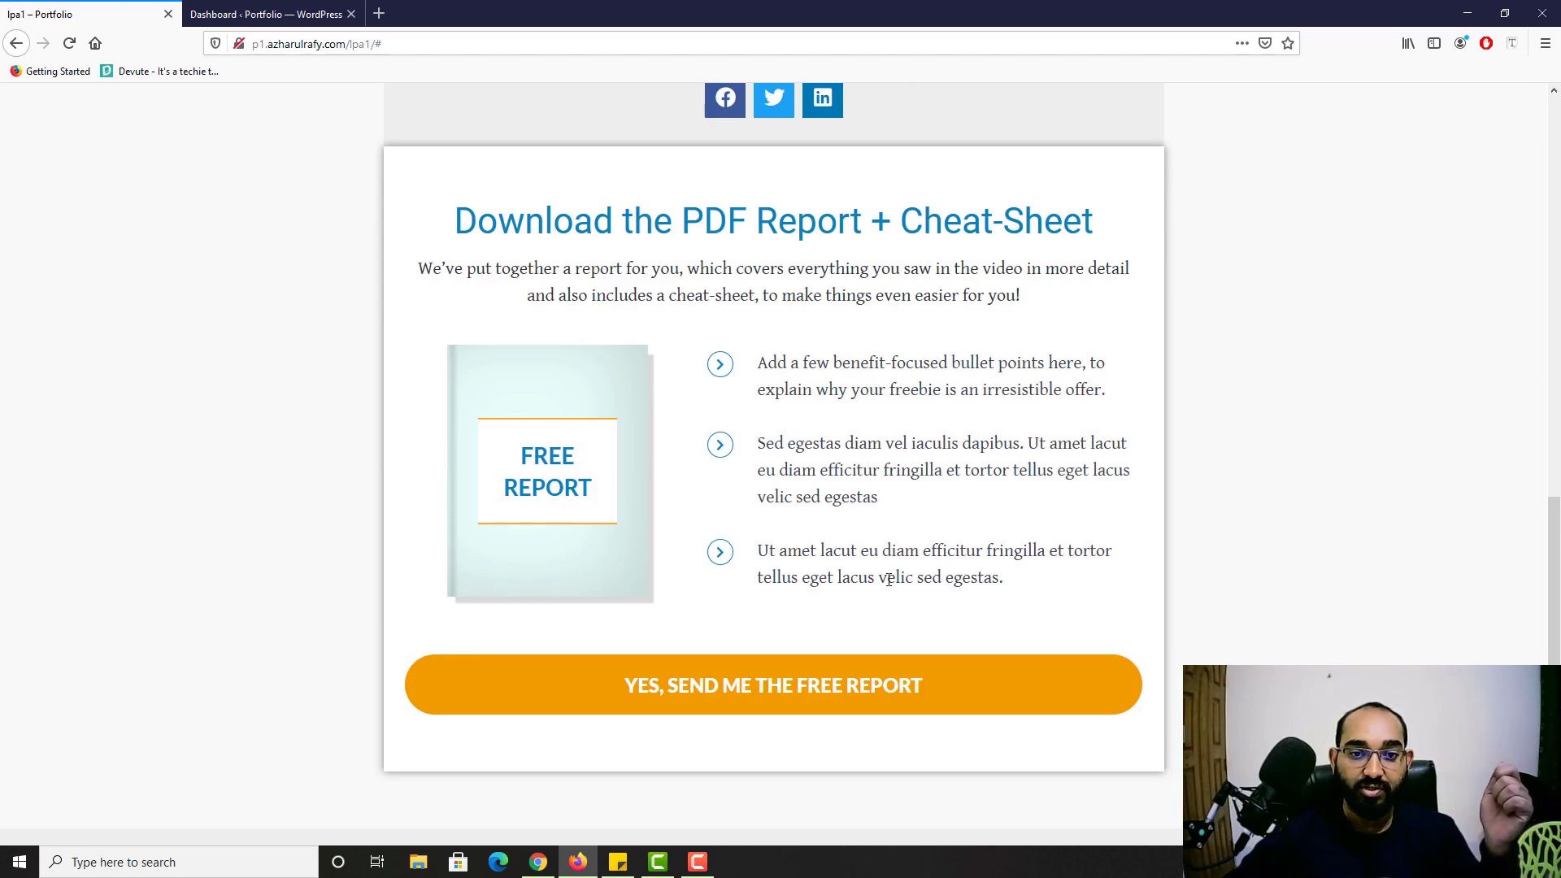
{"action": "scroll", "coordinate": [723, 691], "scroll_direction": "down", "scroll_amount": 1}
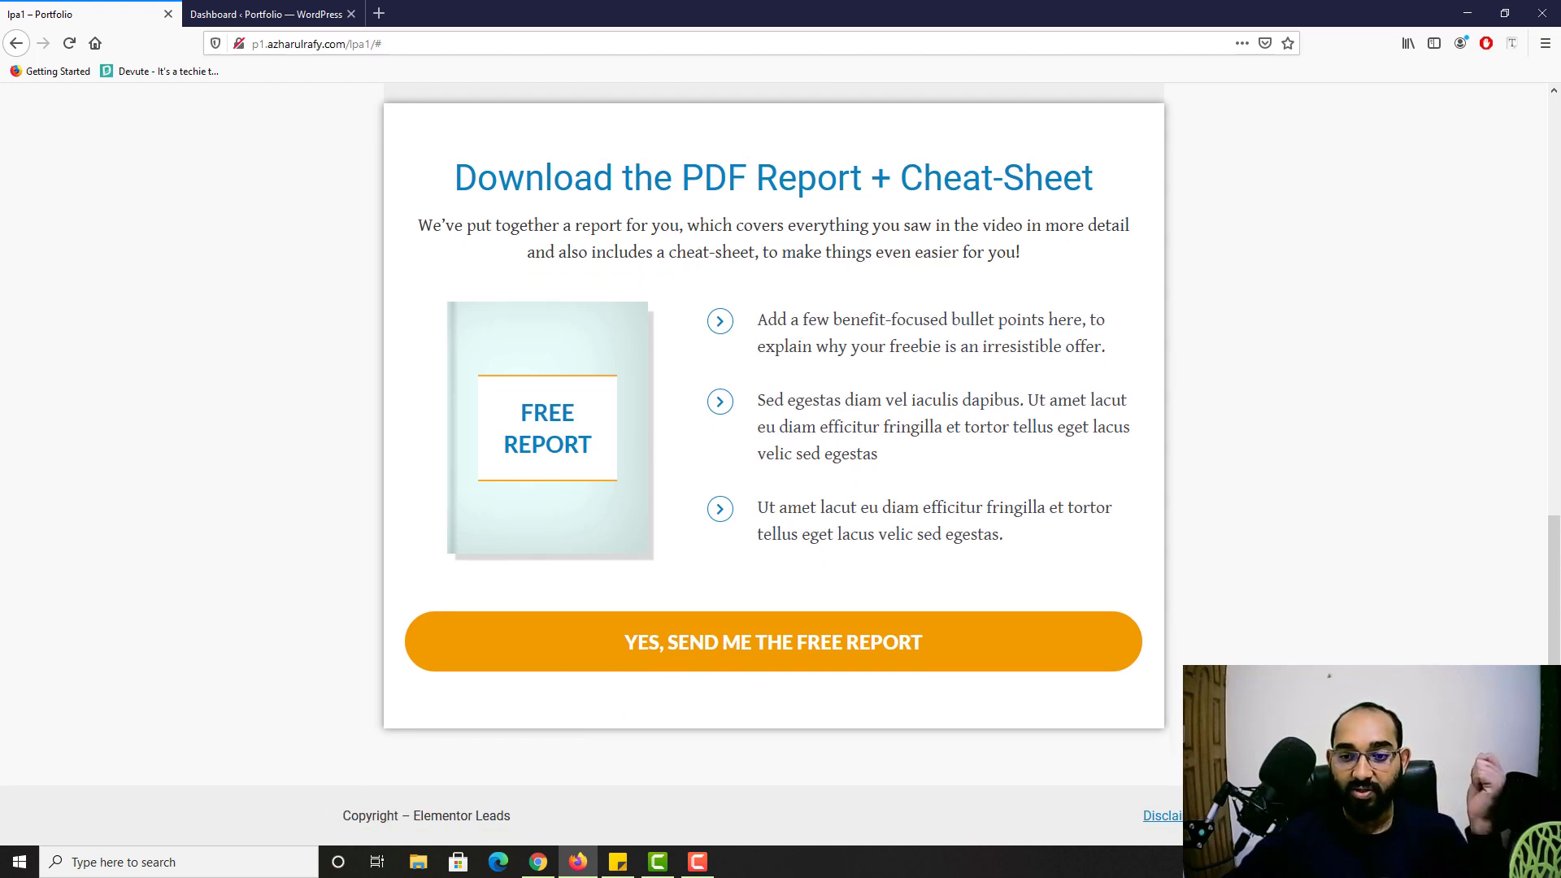
{"action": "scroll", "coordinate": [2, 659], "scroll_direction": "up", "scroll_amount": 15}
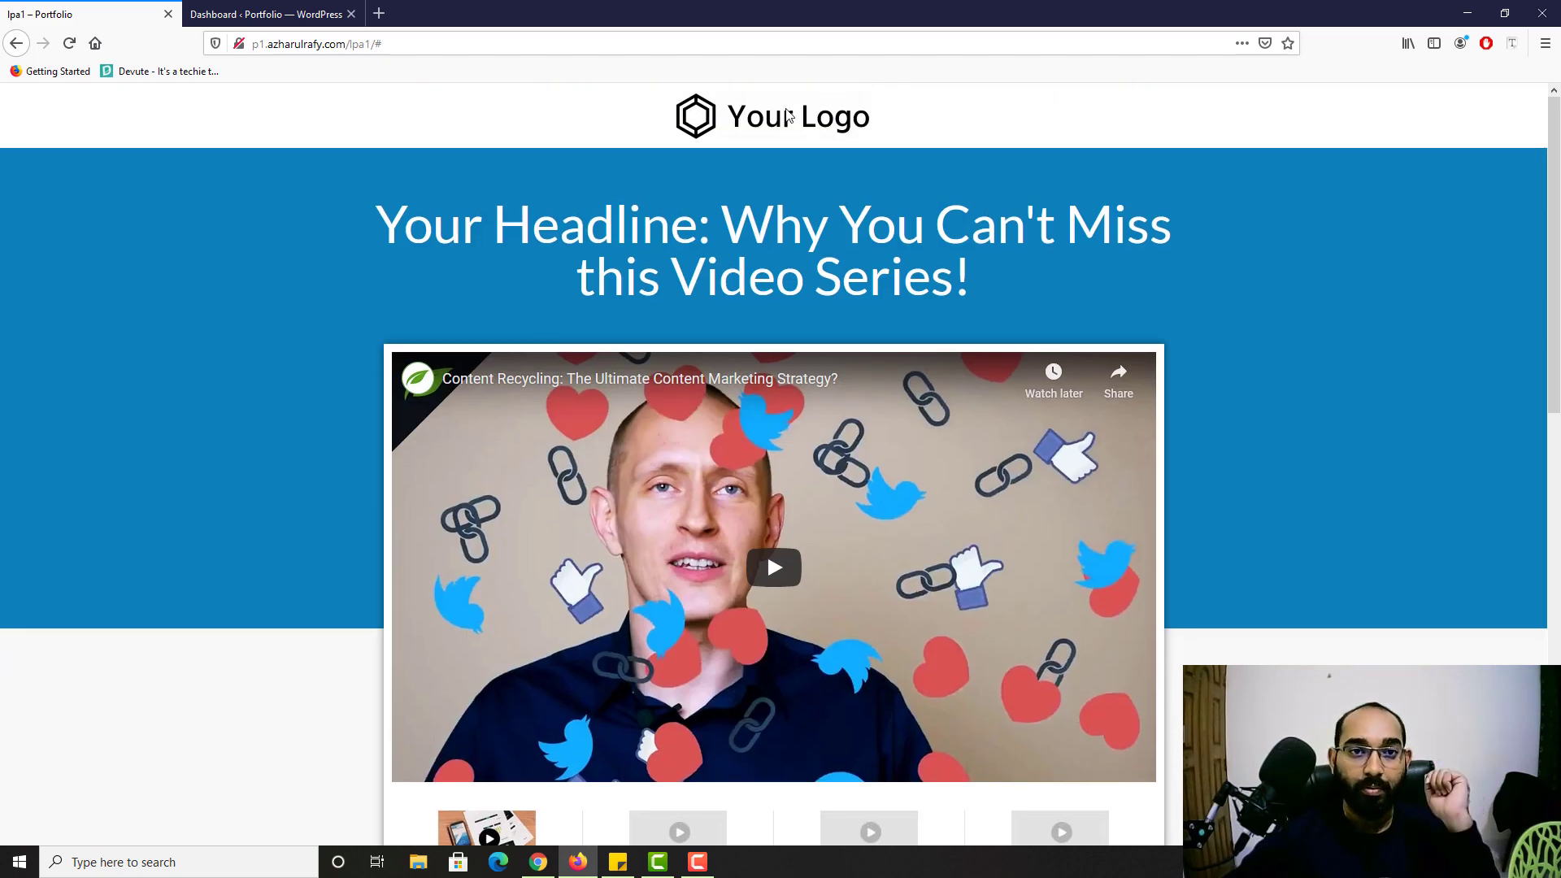
{"action": "scroll", "coordinate": [261, 568], "scroll_direction": "down", "scroll_amount": 9}
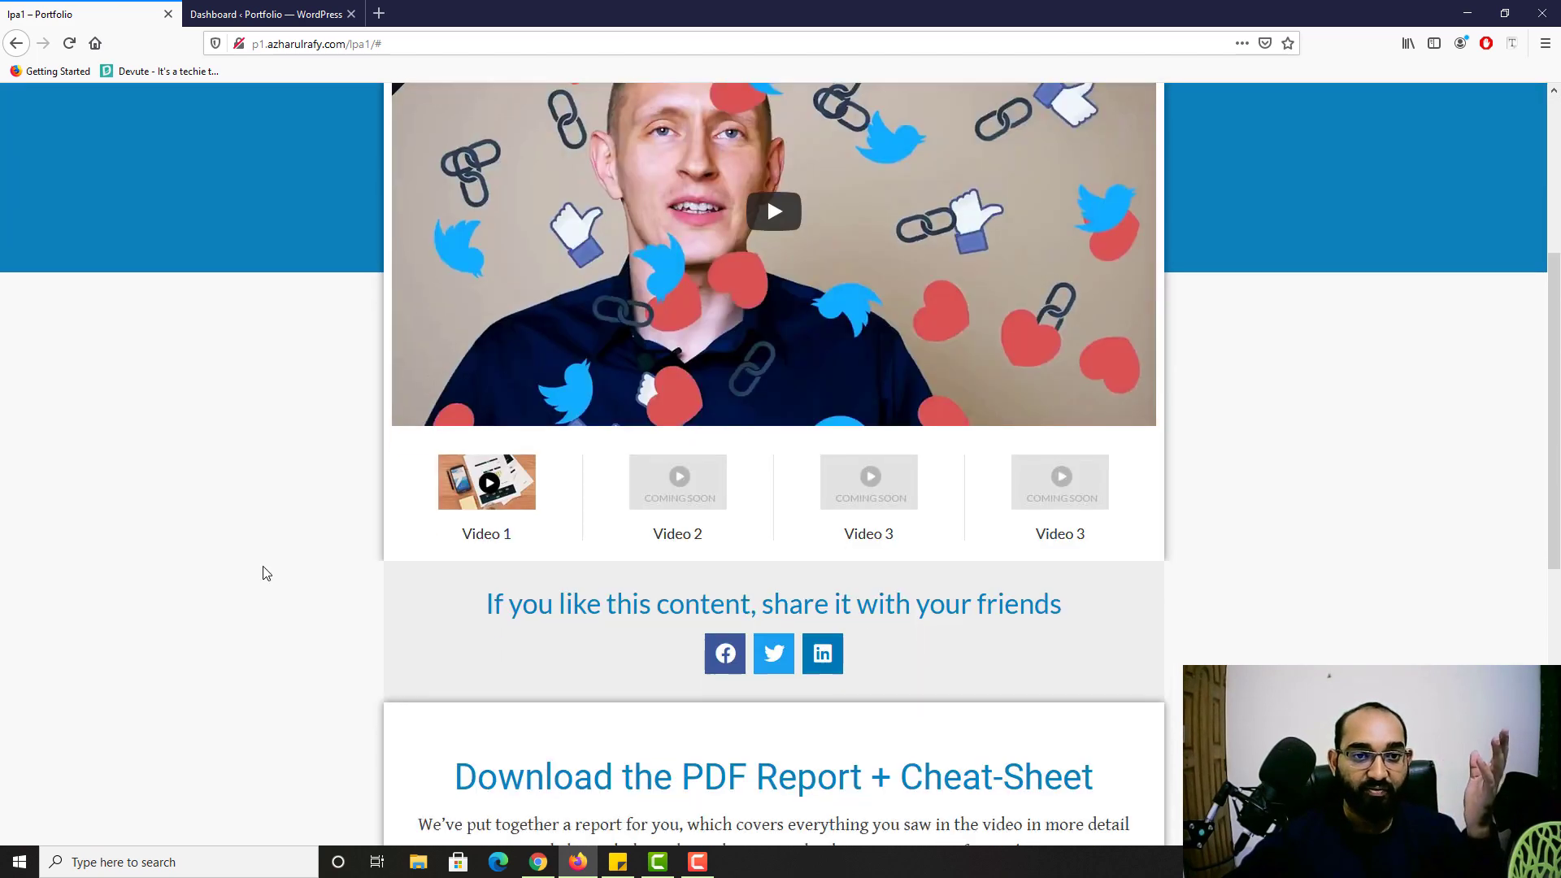
{"action": "scroll", "coordinate": [269, 564], "scroll_direction": "up", "scroll_amount": 10}
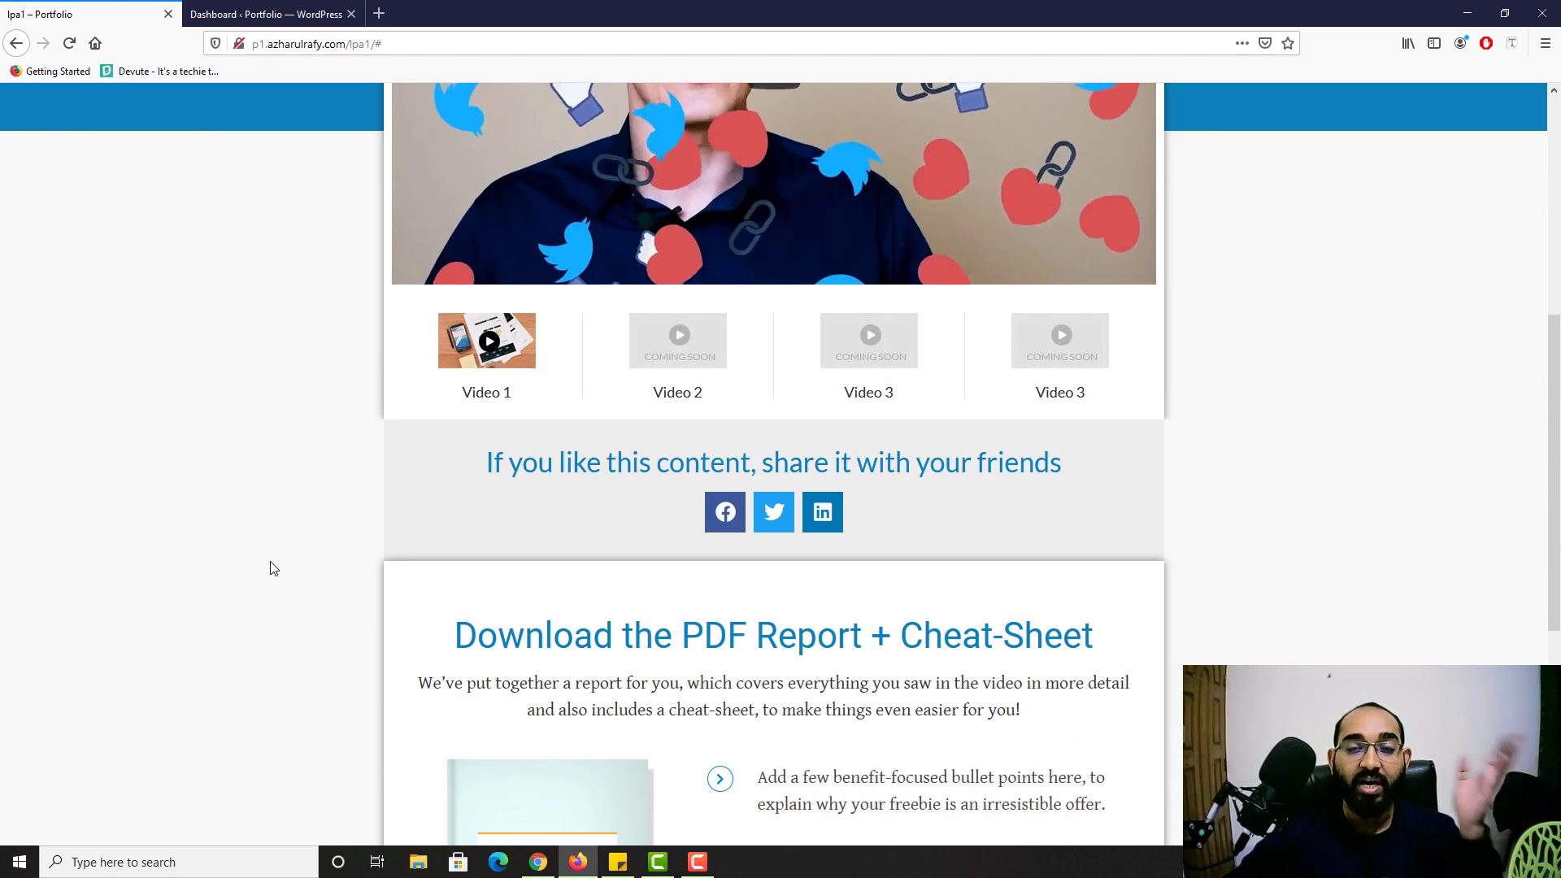
{"action": "scroll", "coordinate": [263, 555], "scroll_direction": "up", "scroll_amount": 1}
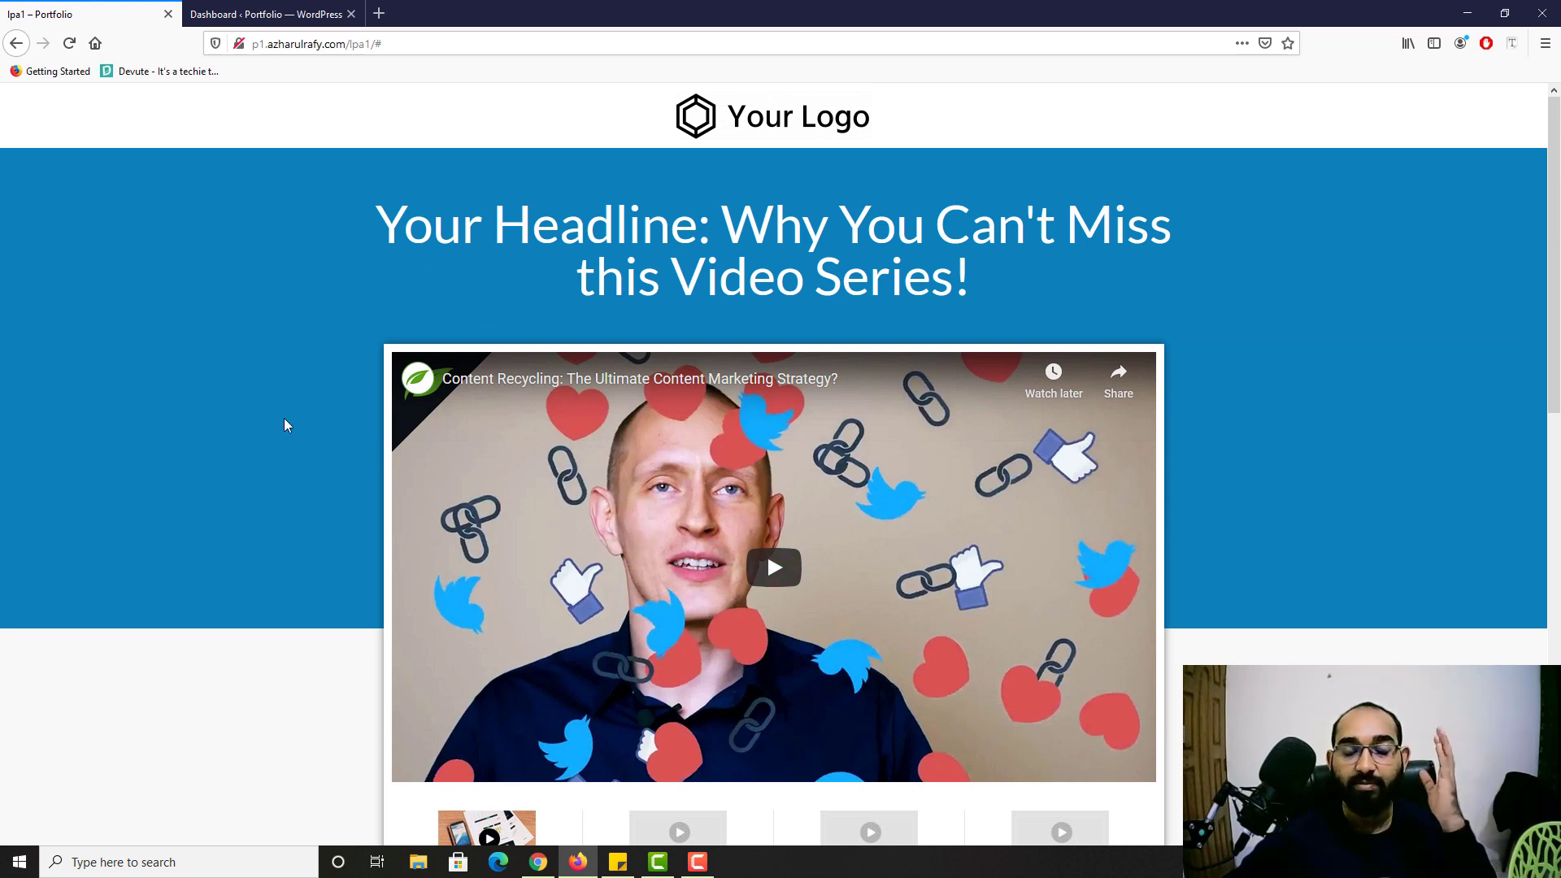
Step: Search the WordPress plugin directory for elementor to check the Elementor plugins on the site
{"action": "left_click", "coordinate": [279, 16]}
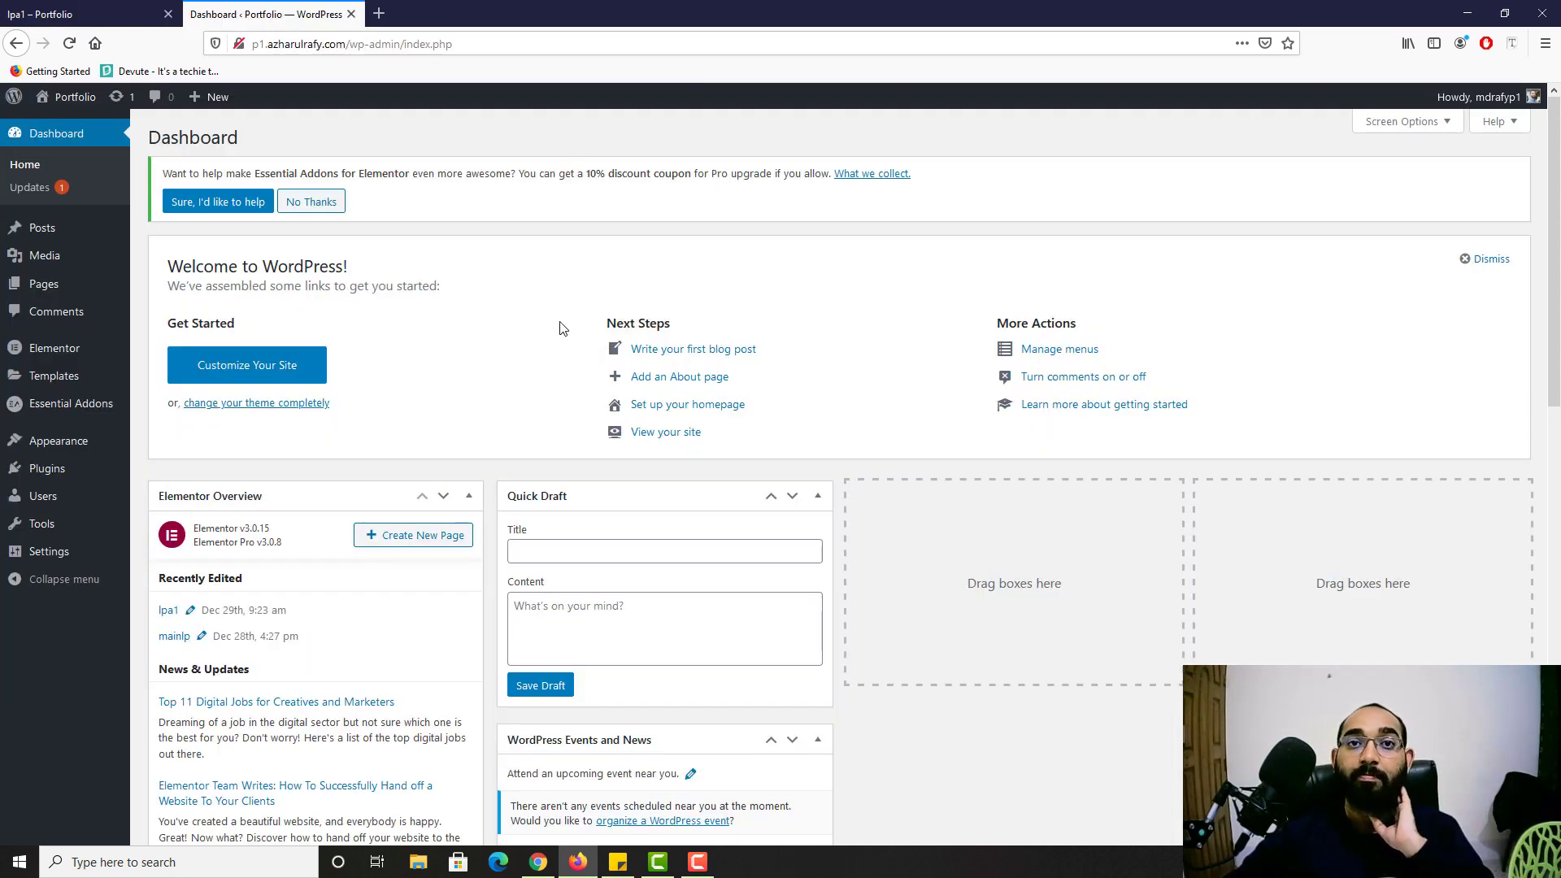
{"action": "mouse_move", "coordinate": [65, 480]}
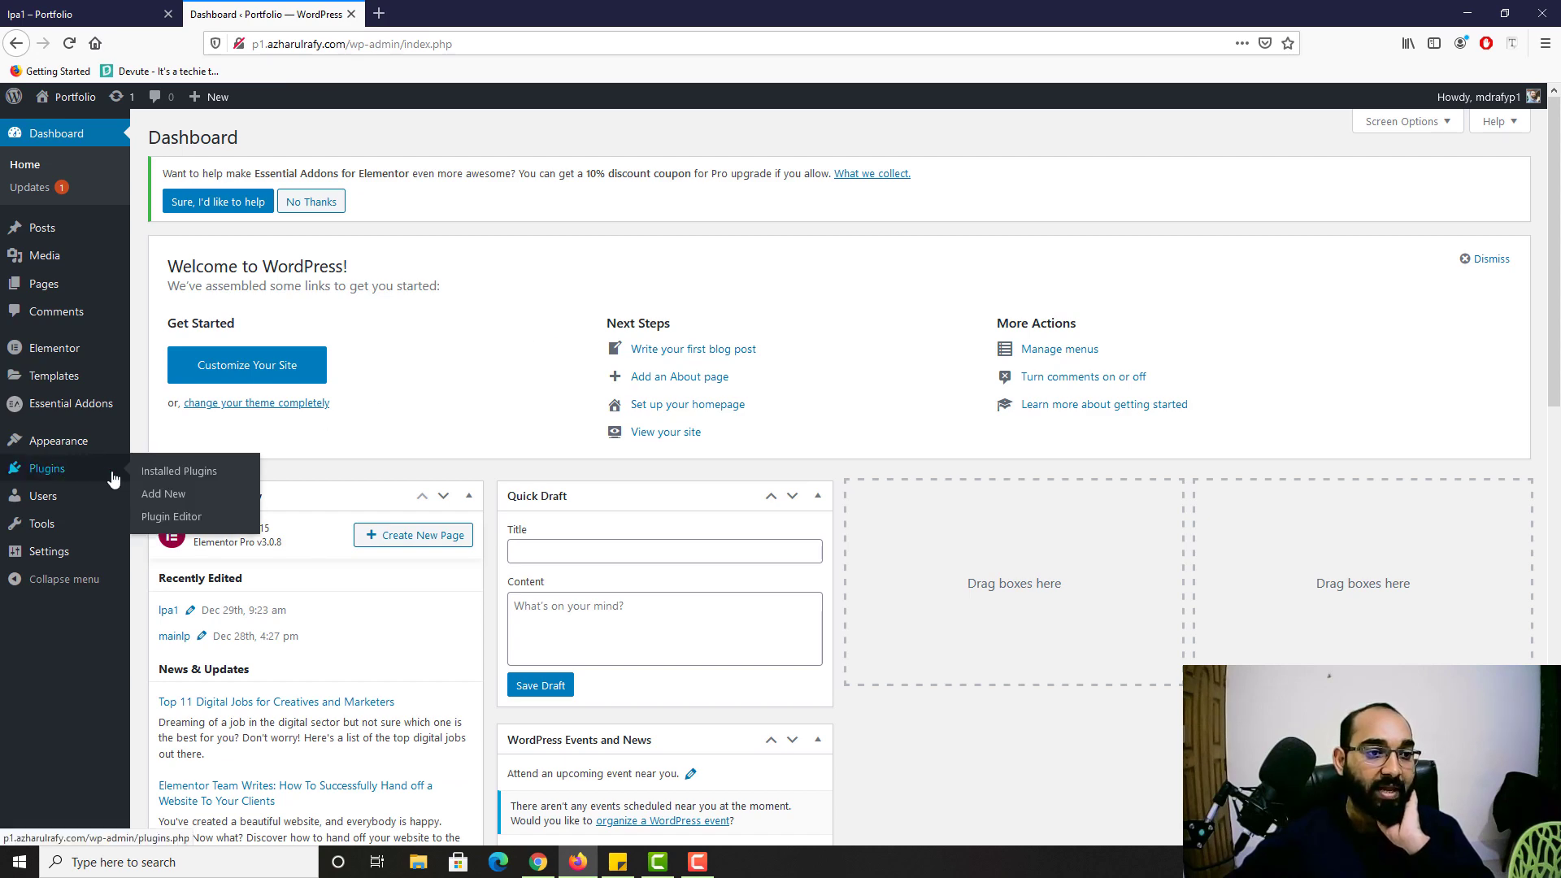
{"action": "left_click", "coordinate": [158, 499]}
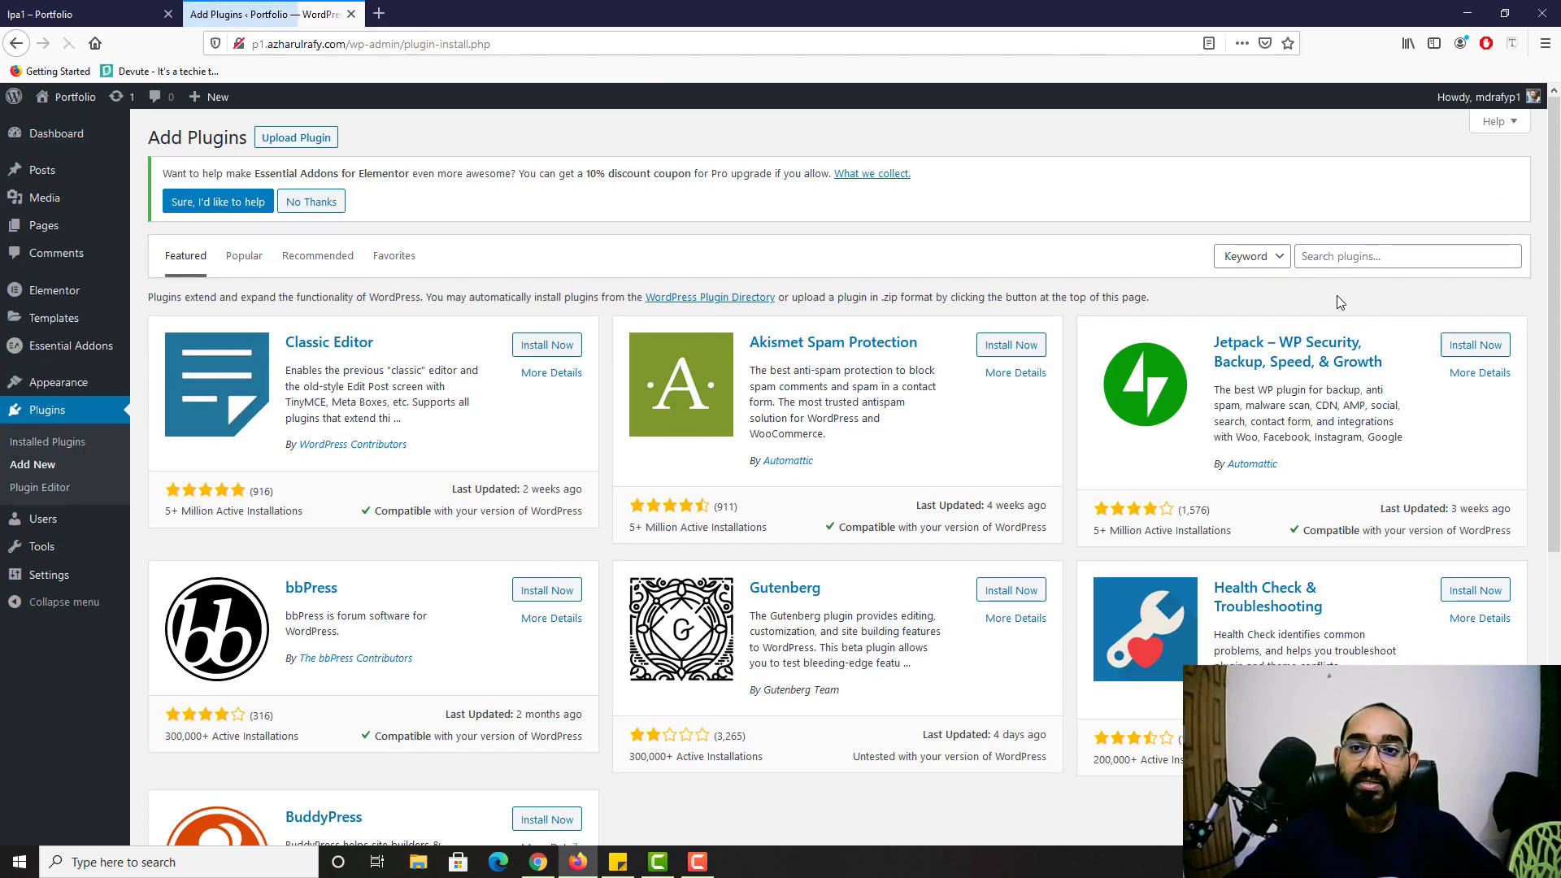
{"action": "left_click", "coordinate": [1348, 257]}
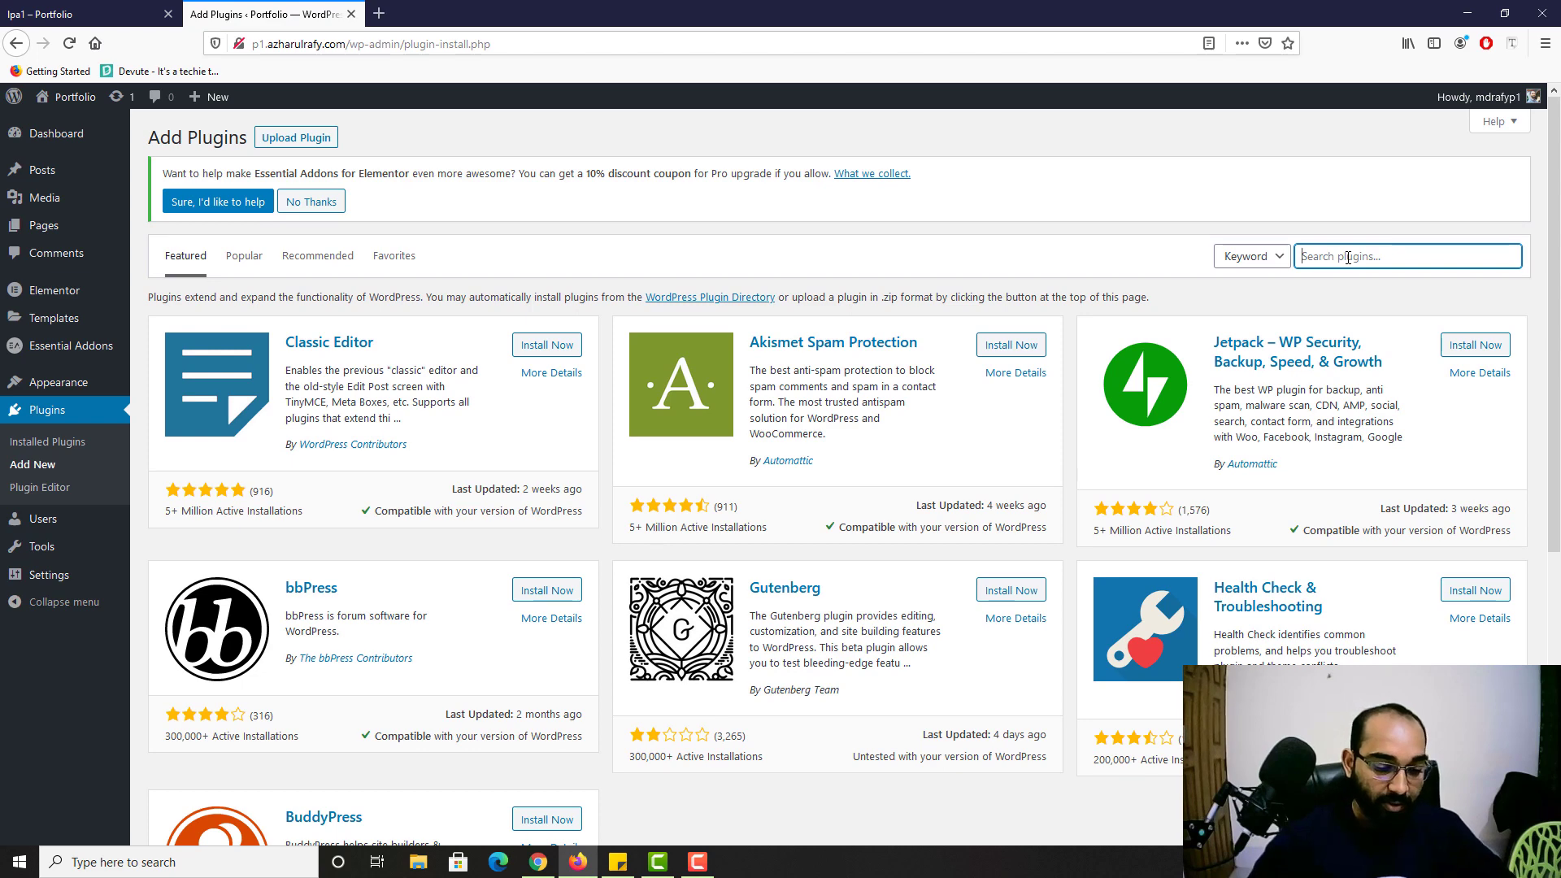
{"action": "type", "text": "elemn"}
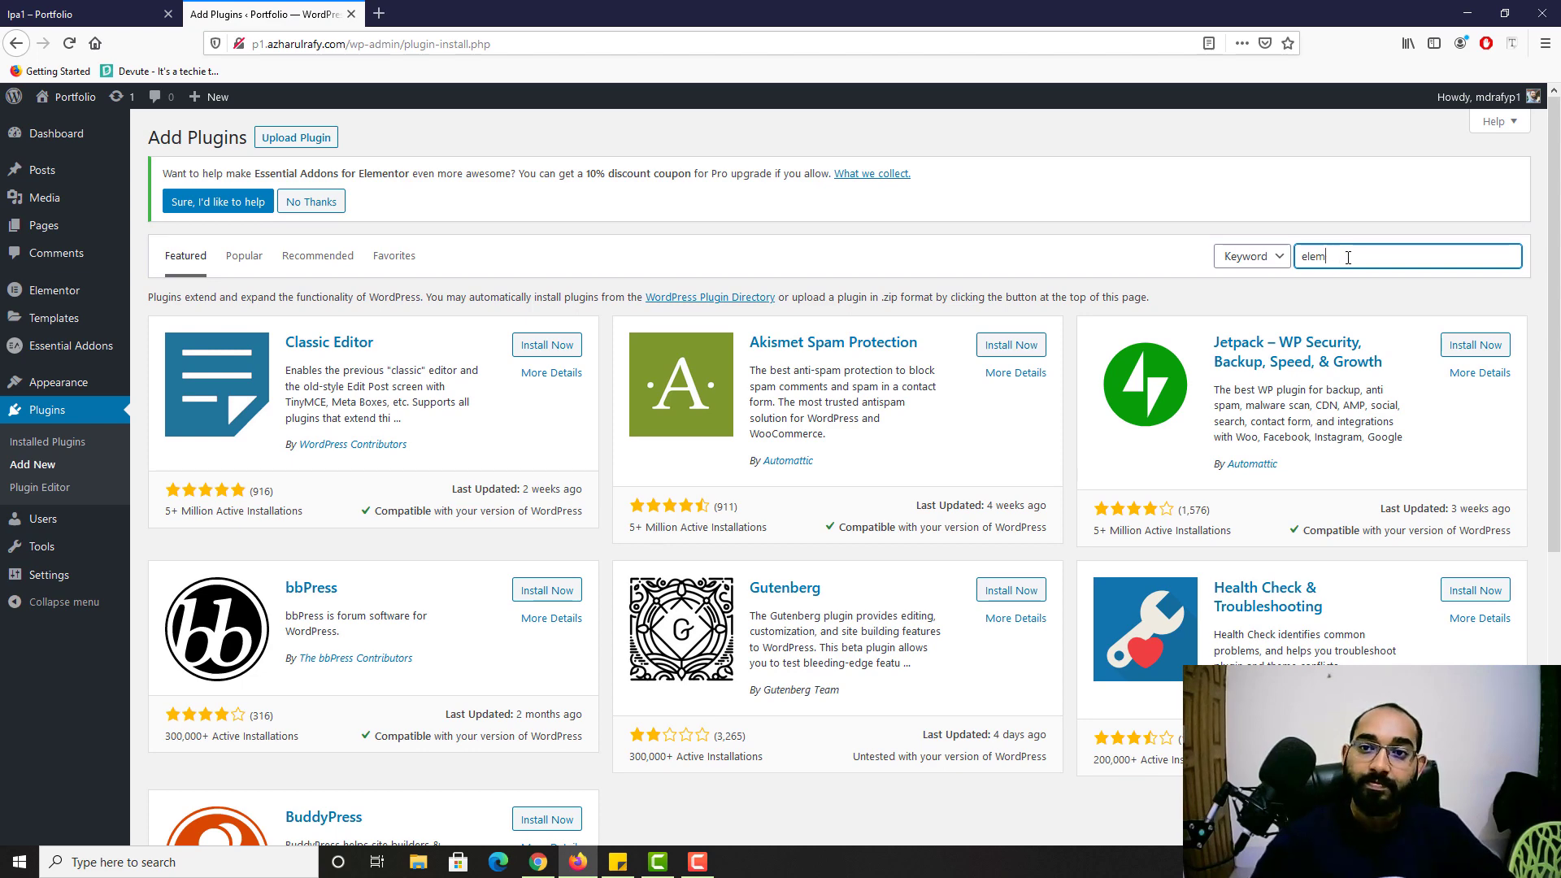
{"action": "type", "text": "entor"}
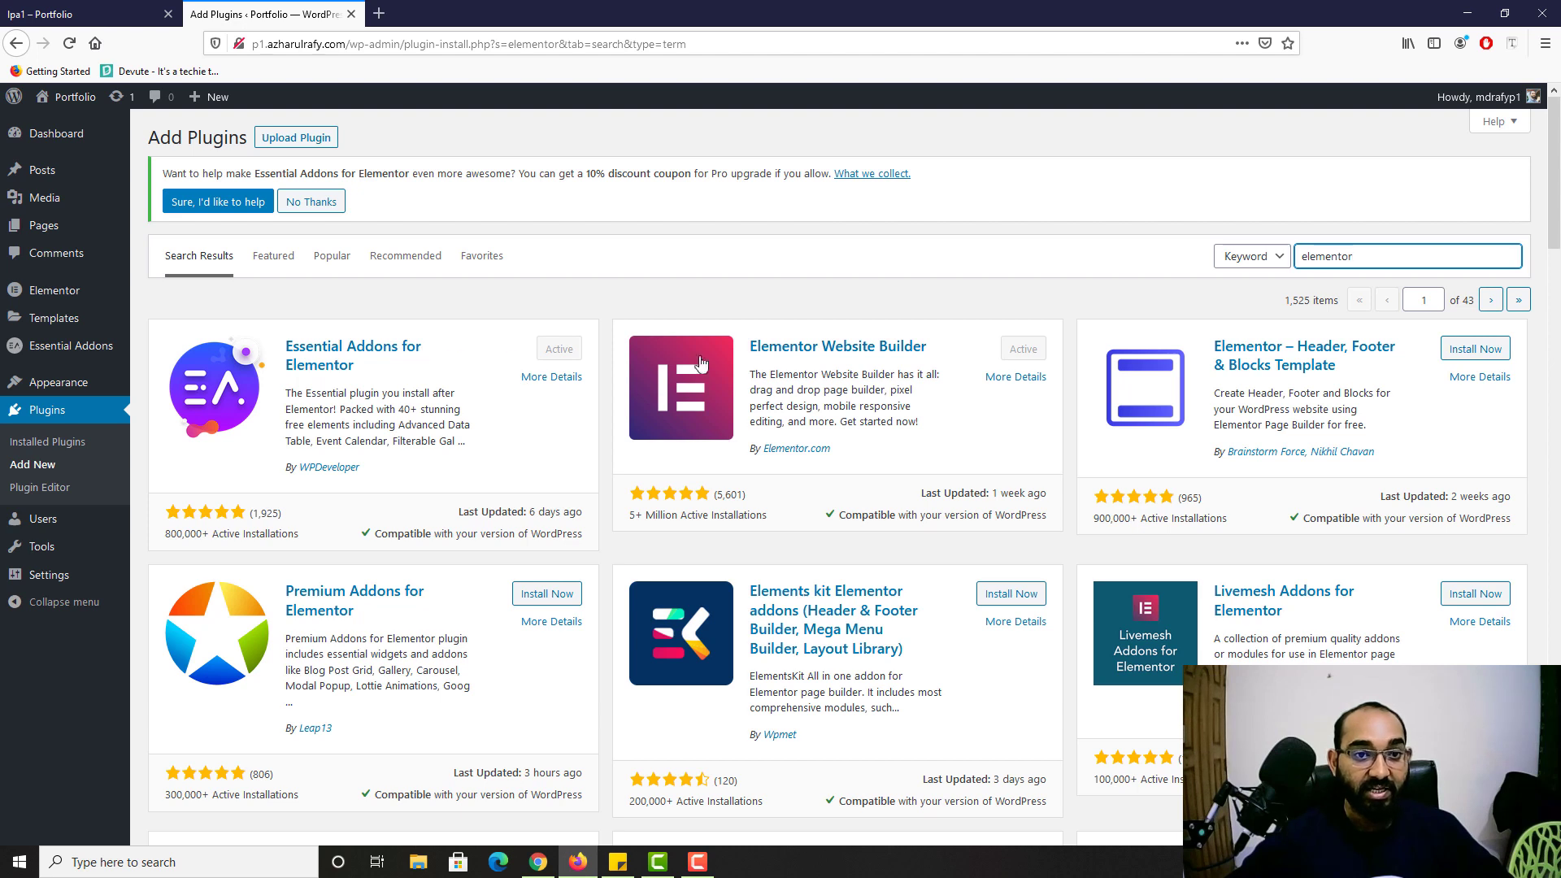
{"action": "mouse_move", "coordinate": [65, 301]}
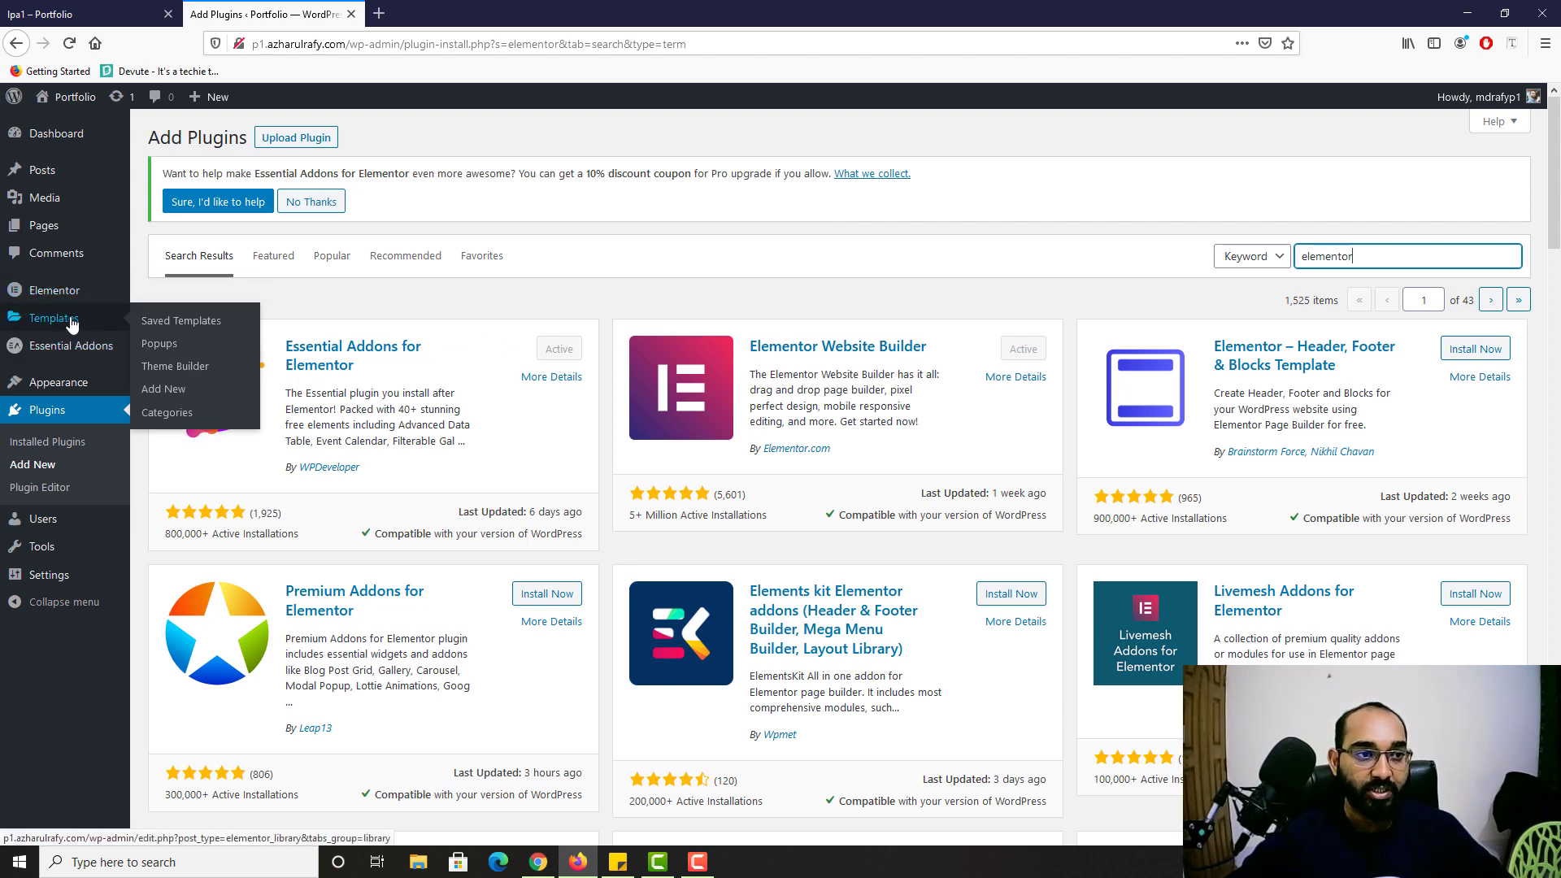
{"action": "mouse_move", "coordinate": [89, 352]}
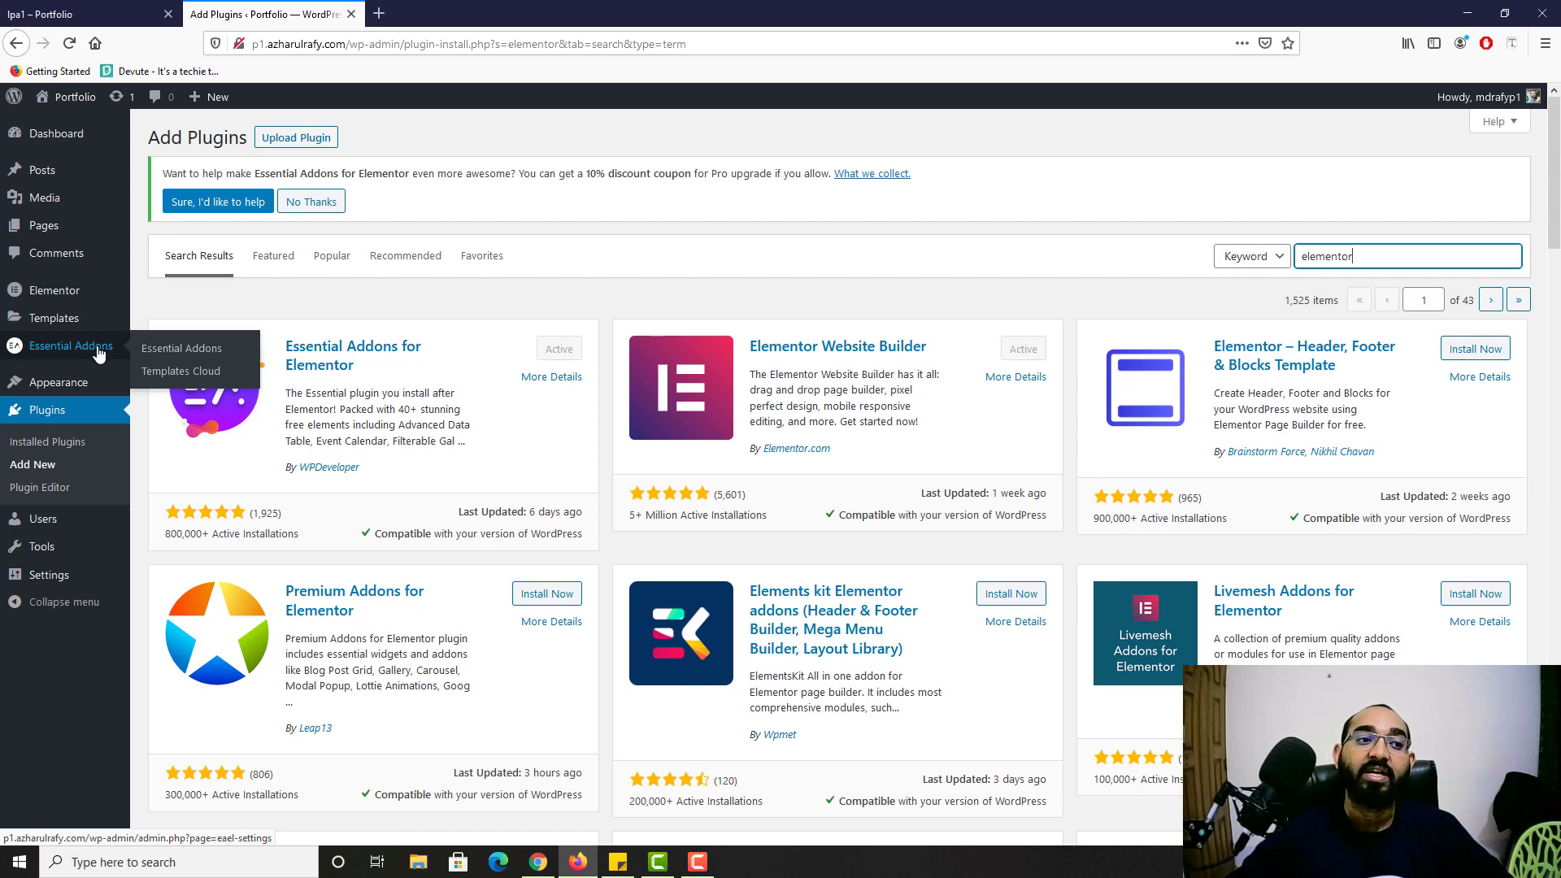
Step: Review the landing page's video block, video thumbnails, share icons and PDF report section as the layout reference
{"action": "left_click", "coordinate": [100, 8]}
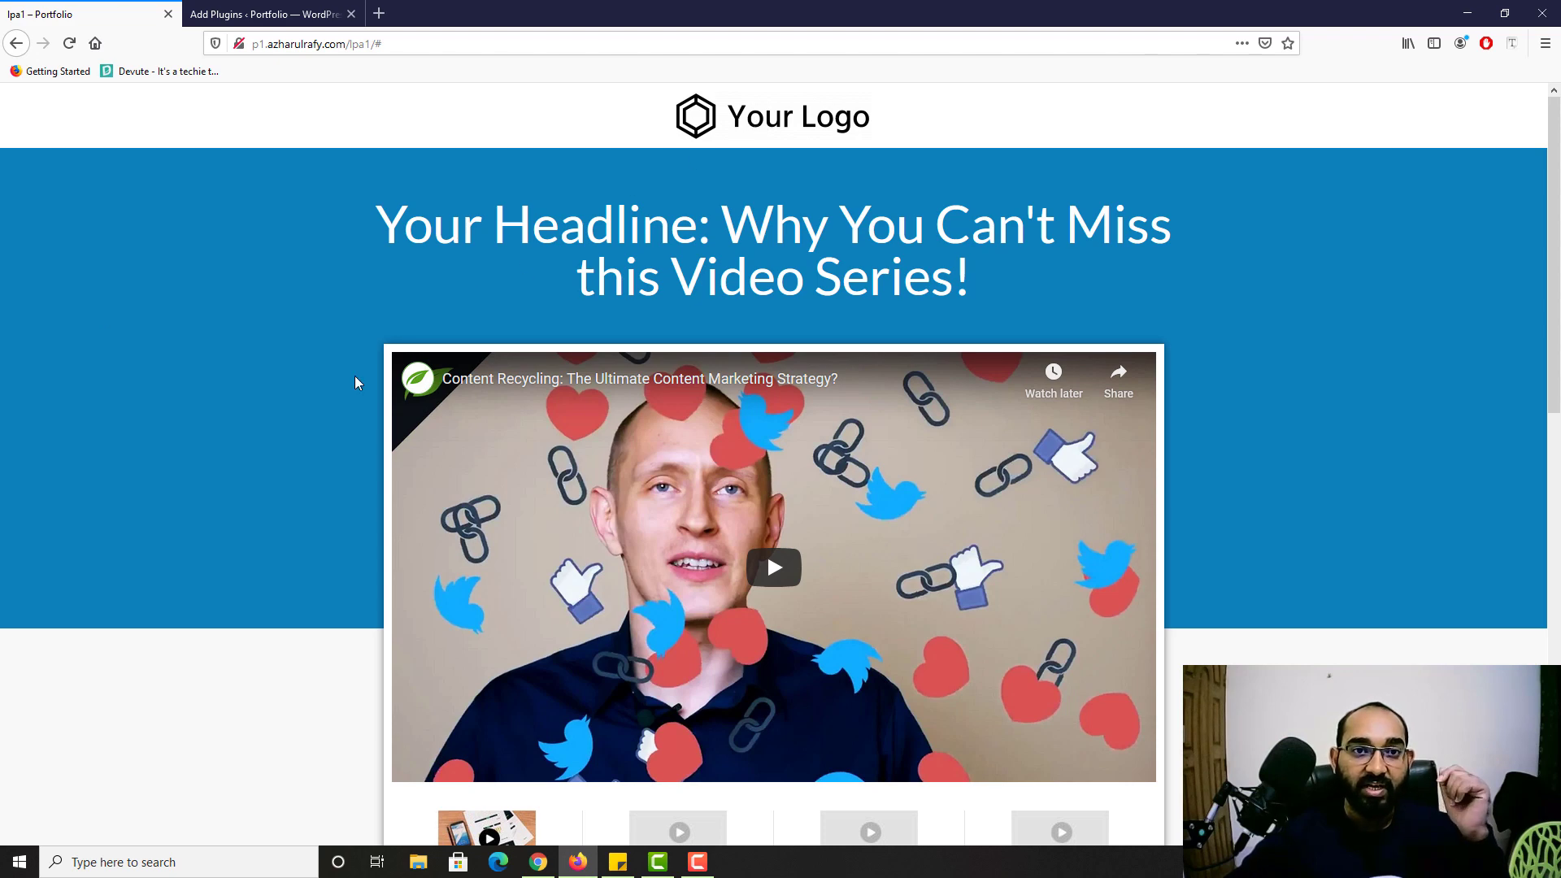
{"action": "scroll", "coordinate": [517, 431], "scroll_direction": "down", "scroll_amount": 4}
{"action": "scroll", "coordinate": [276, 431], "scroll_direction": "up", "scroll_amount": 4}
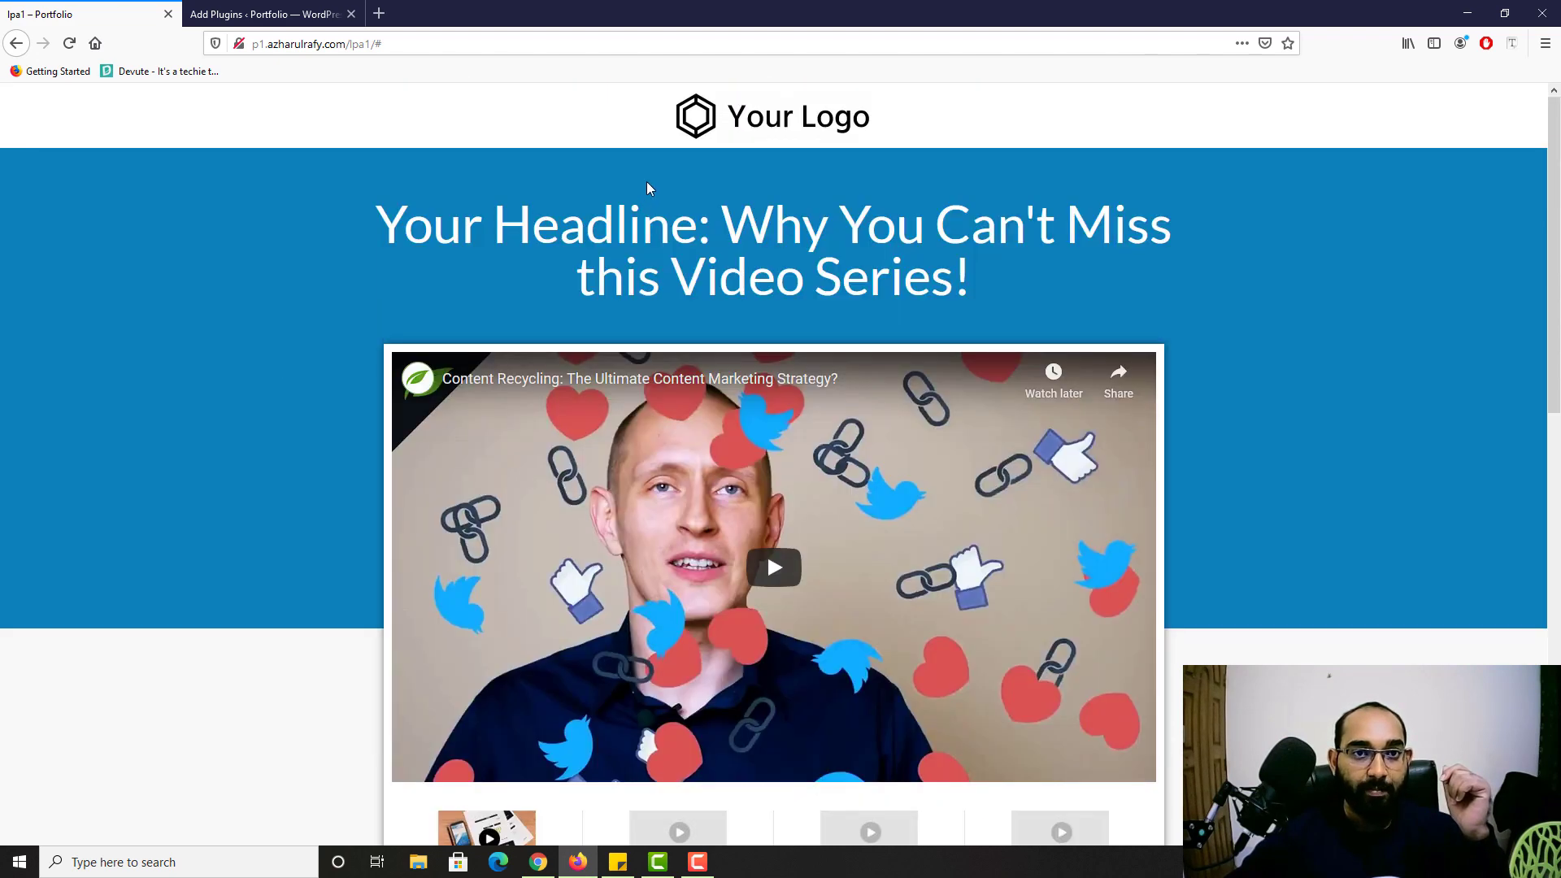
{"action": "scroll", "coordinate": [390, 418], "scroll_direction": "down", "scroll_amount": 4}
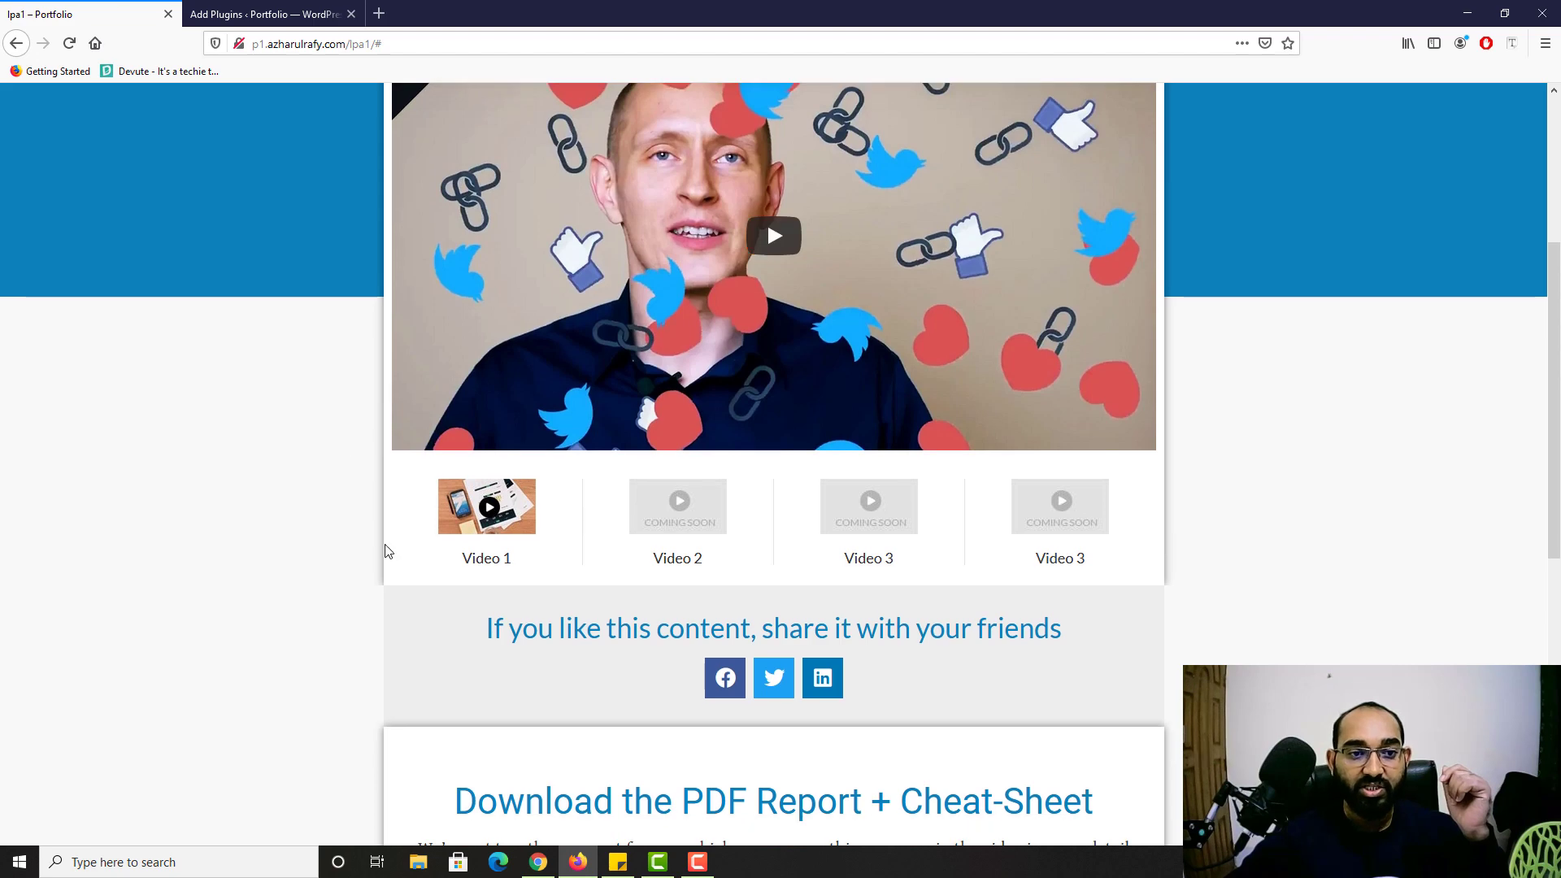
{"action": "scroll", "coordinate": [534, 498], "scroll_direction": "down", "scroll_amount": 7}
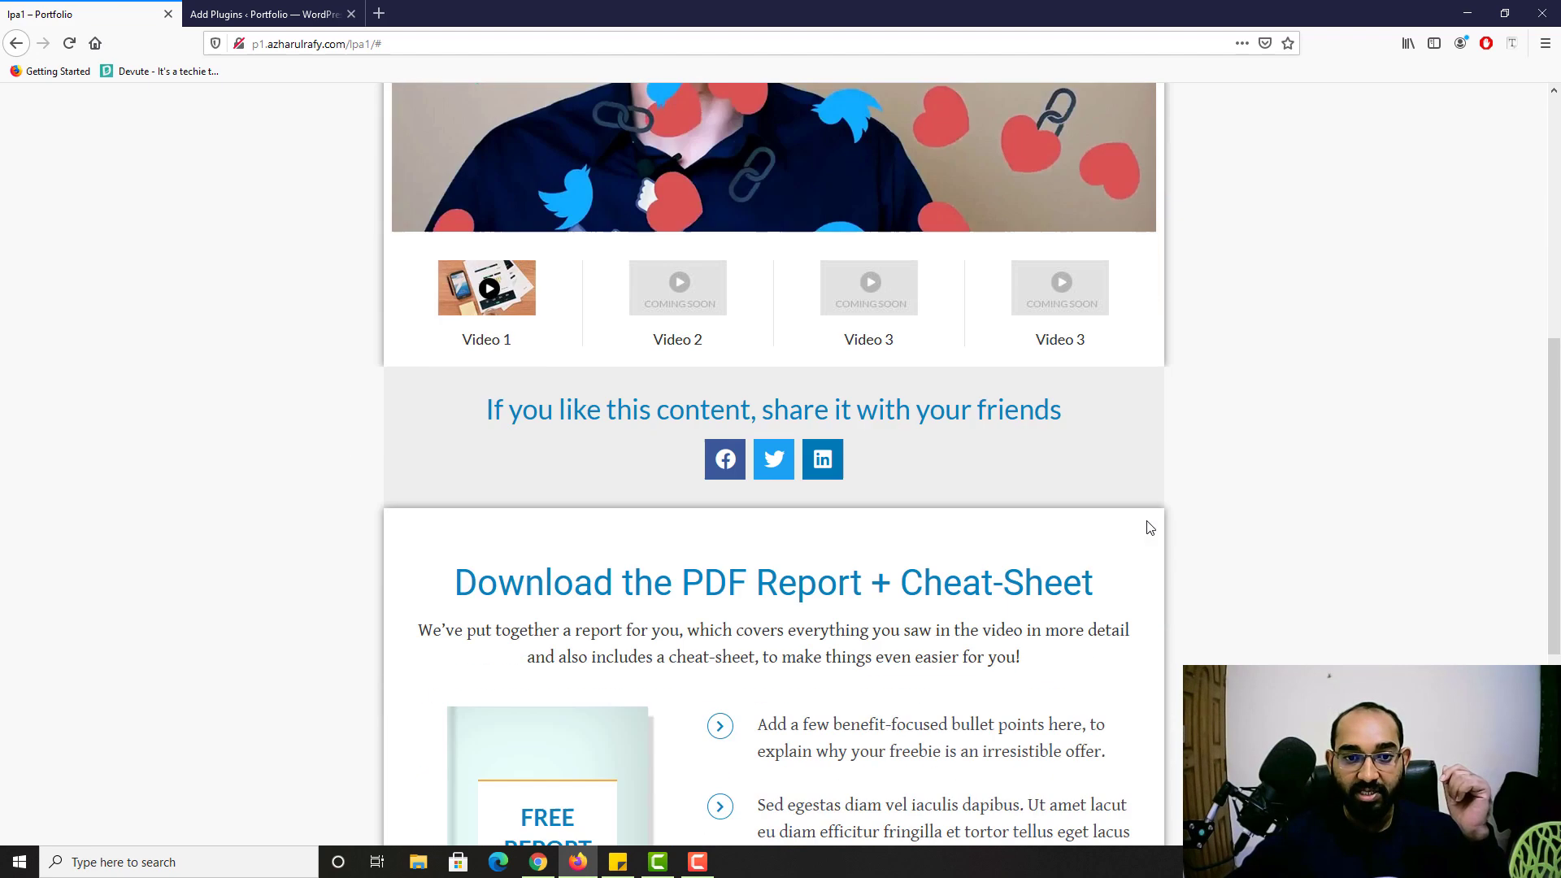
{"action": "scroll", "coordinate": [596, 530], "scroll_direction": "down", "scroll_amount": 1}
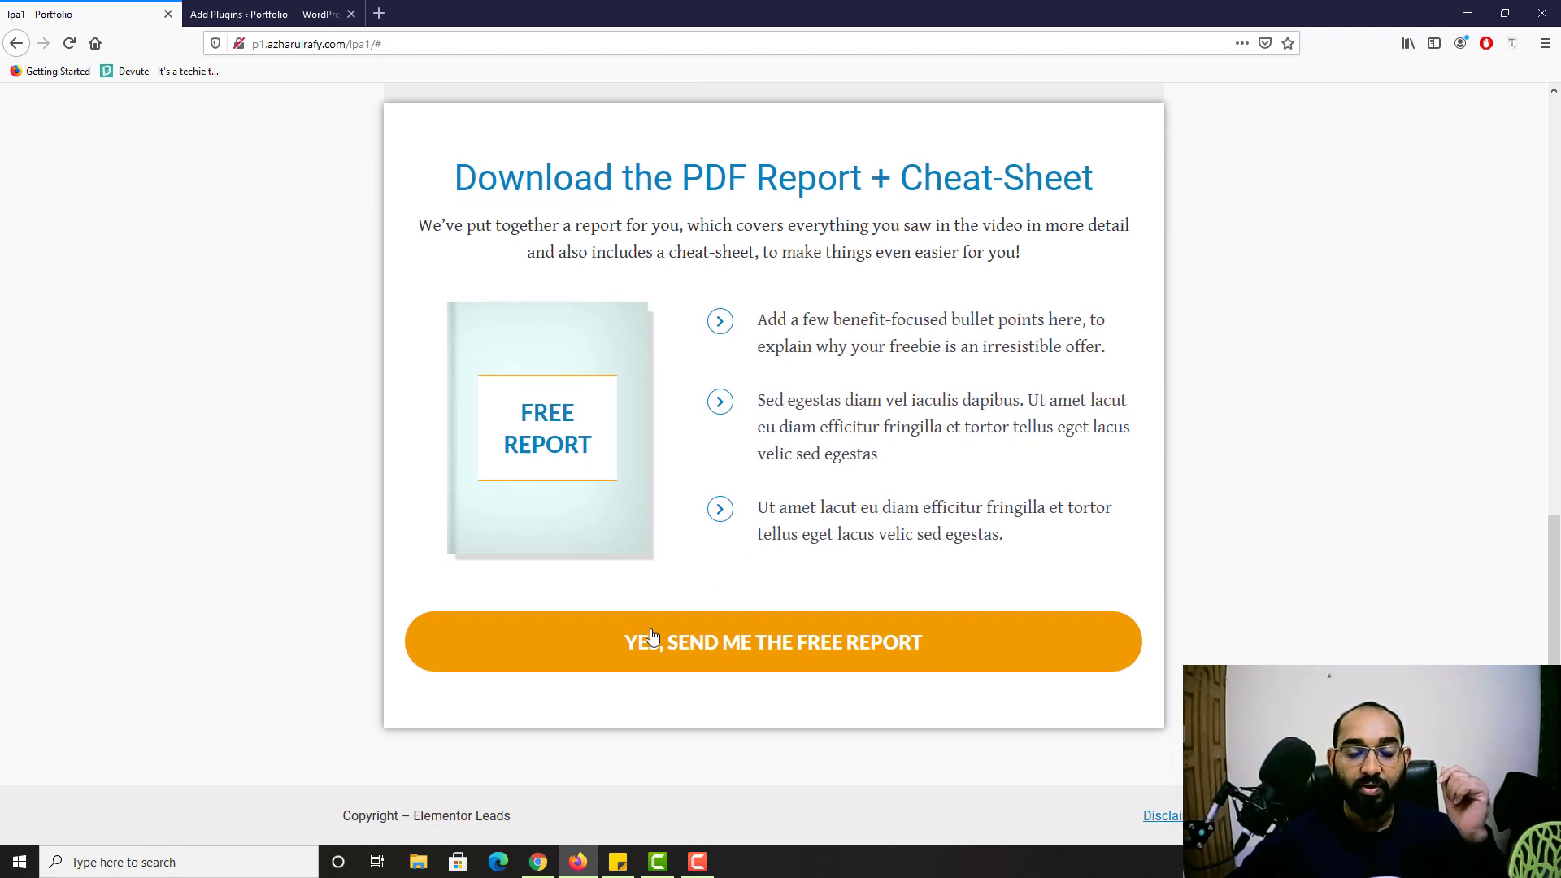
{"action": "scroll", "coordinate": [700, 599], "scroll_direction": "up", "scroll_amount": 3}
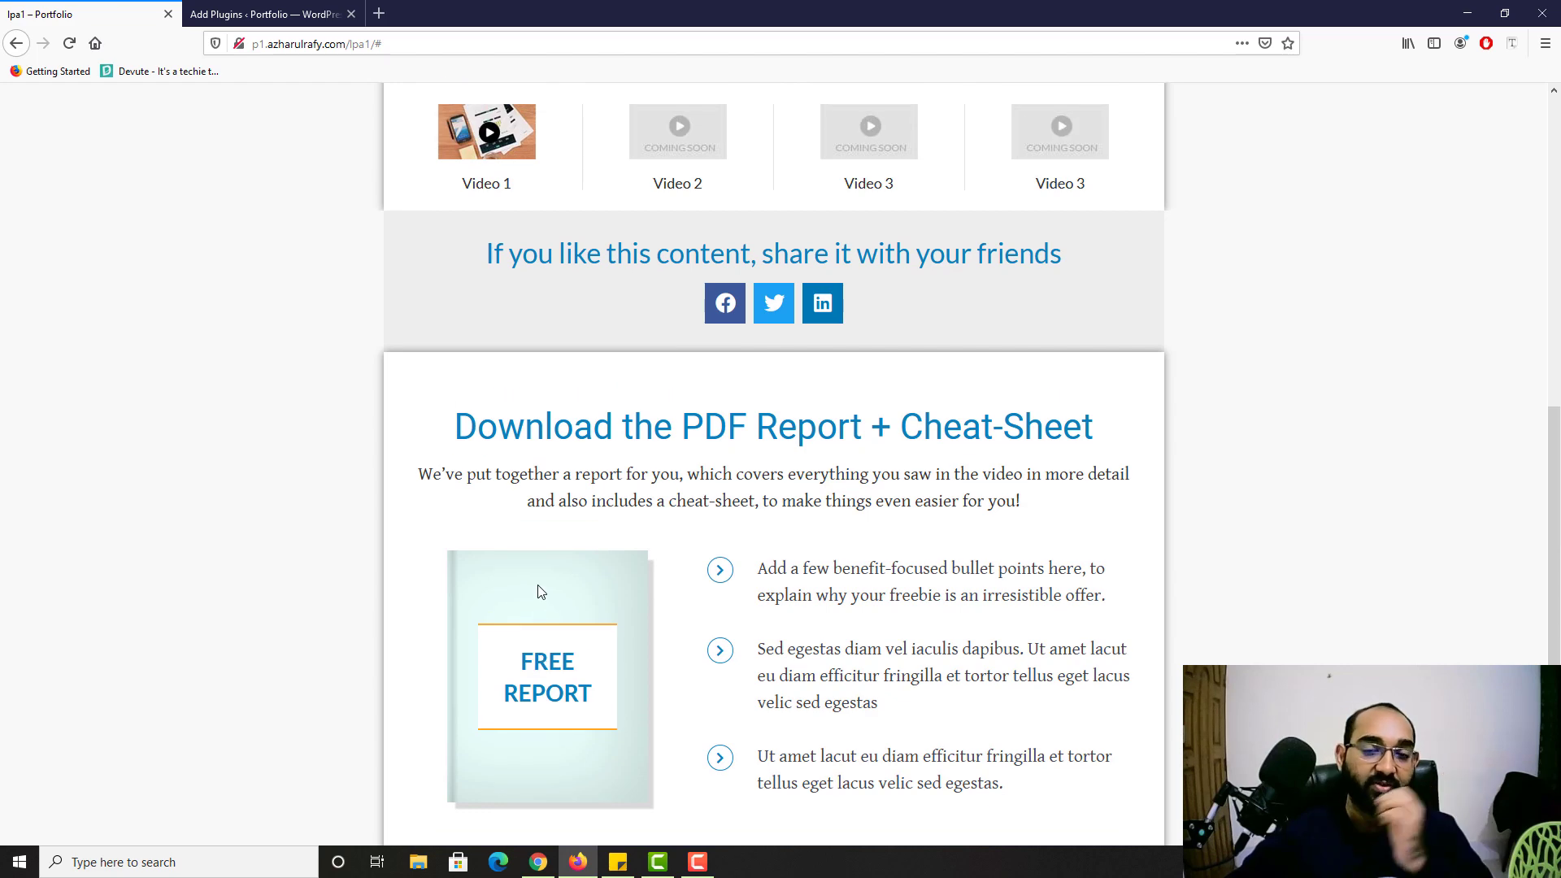
{"action": "scroll", "coordinate": [259, 581], "scroll_direction": "up", "scroll_amount": 7}
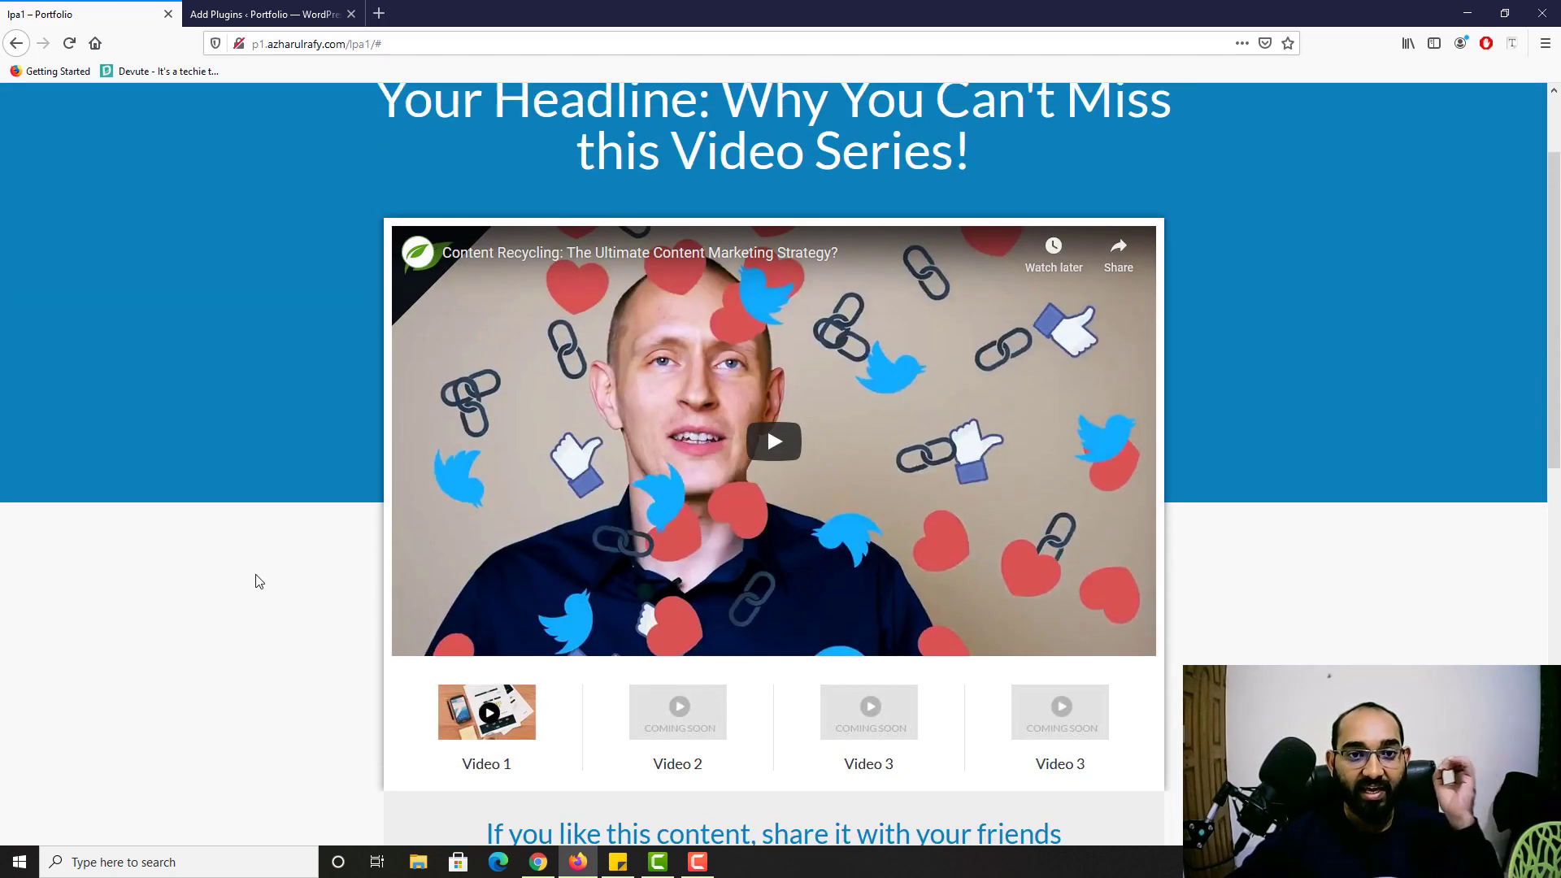
{"action": "scroll", "coordinate": [258, 580], "scroll_direction": "up", "scroll_amount": 2}
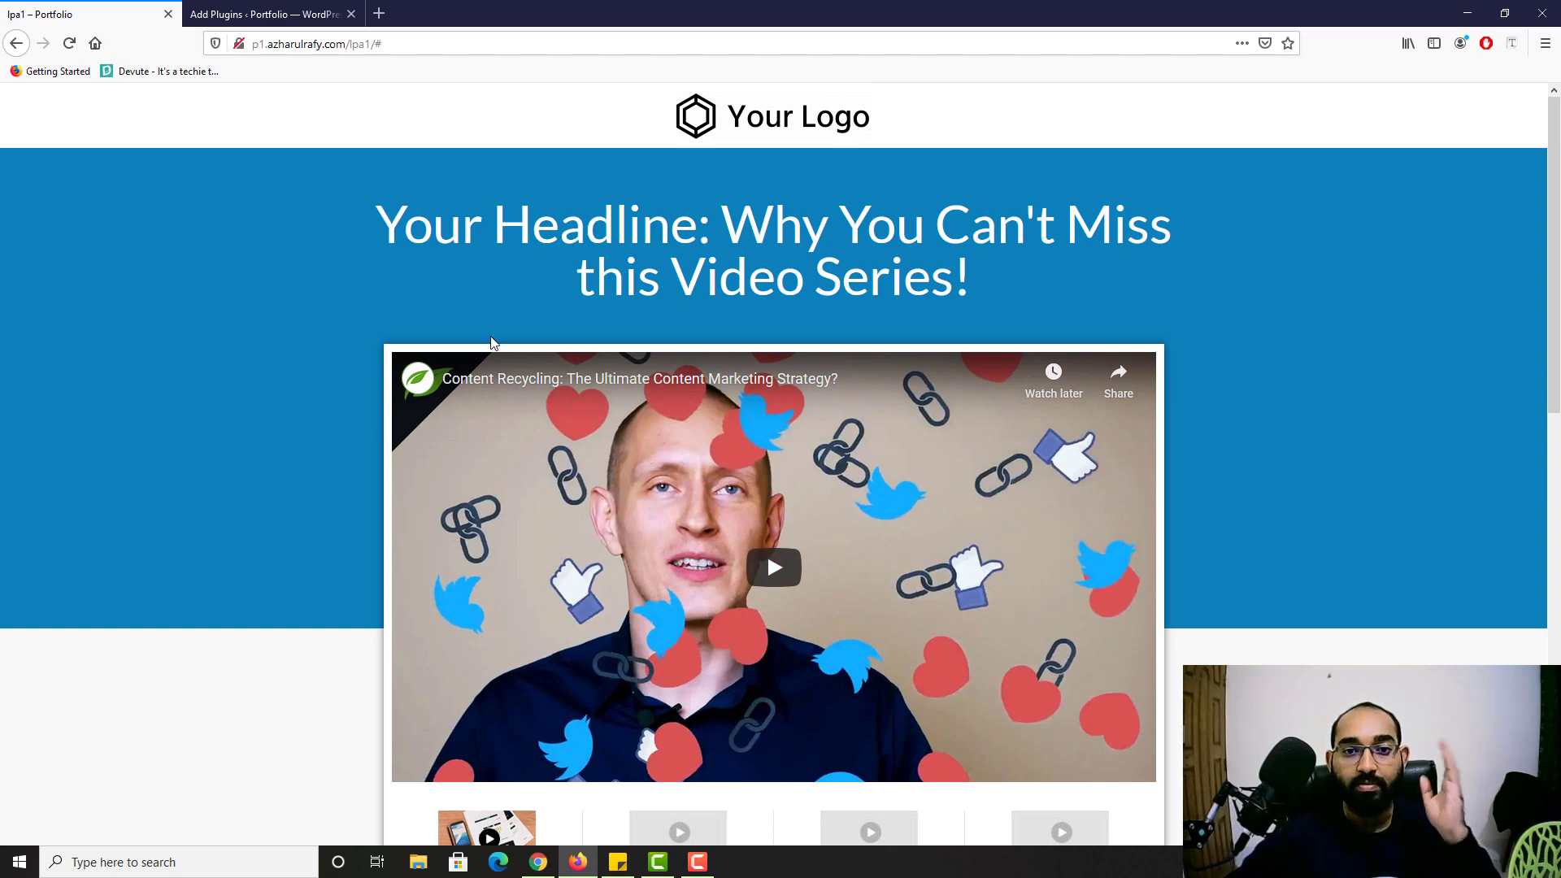
{"action": "scroll", "coordinate": [122, 485], "scroll_direction": "down", "scroll_amount": 3}
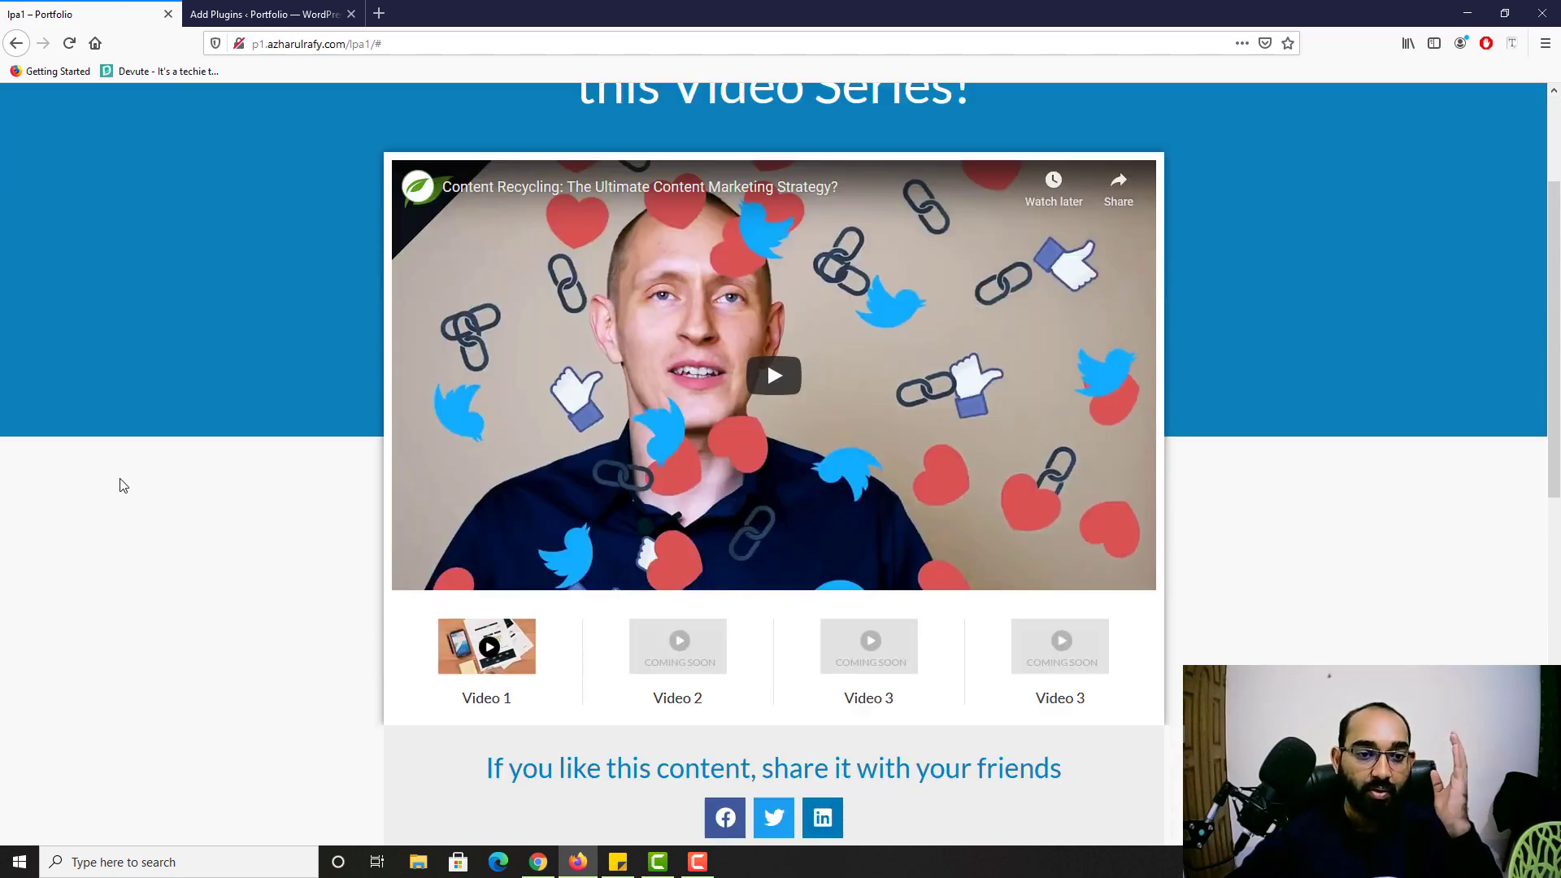
{"action": "scroll", "coordinate": [122, 485], "scroll_direction": "down", "scroll_amount": 5}
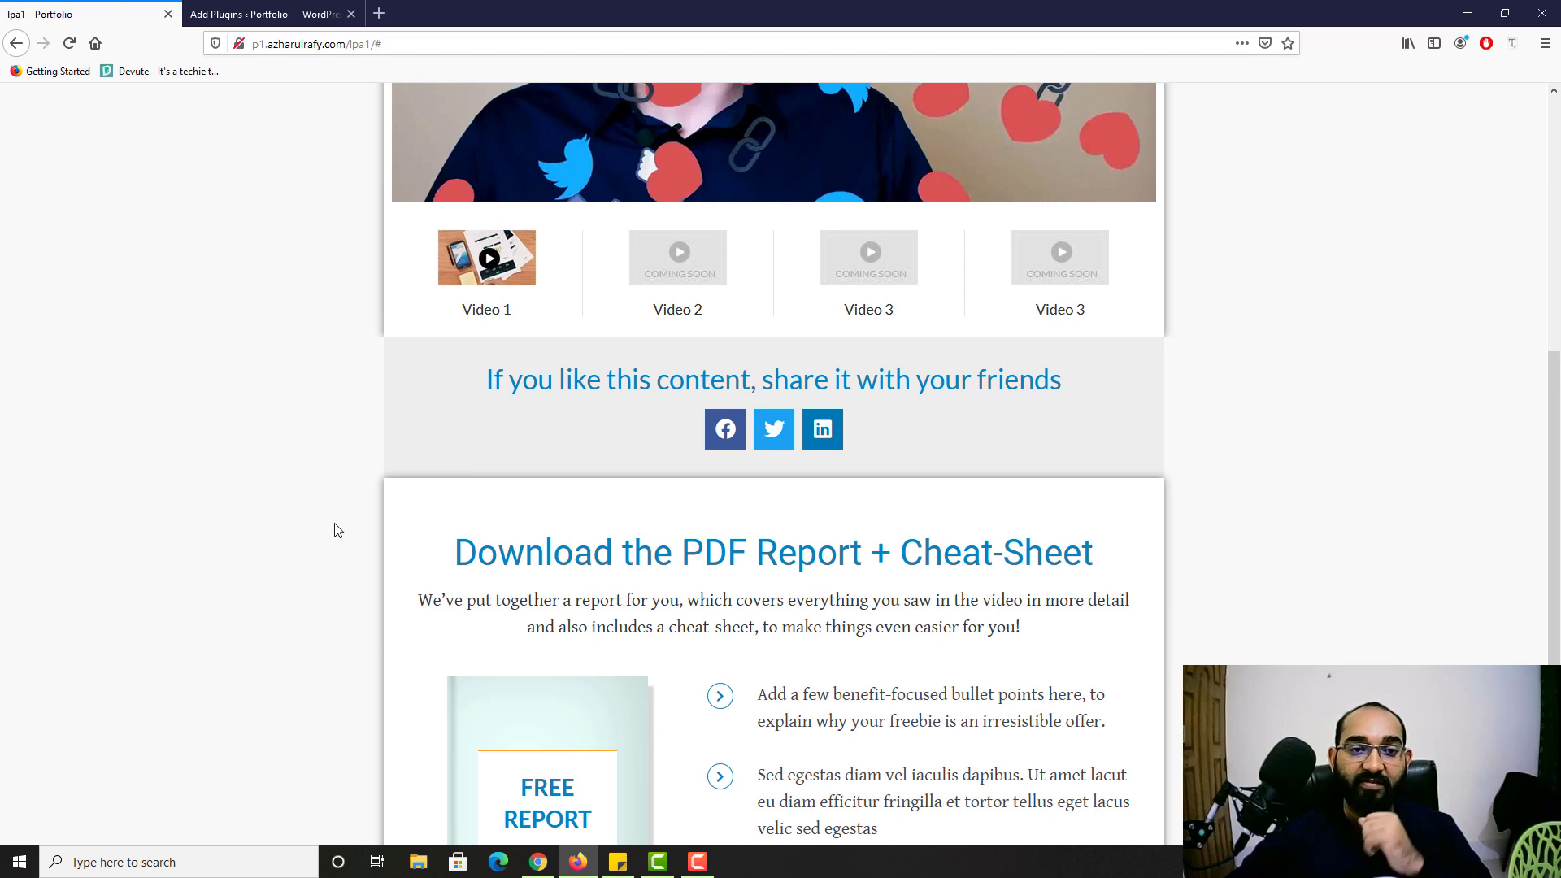
{"action": "scroll", "coordinate": [345, 519], "scroll_direction": "up", "scroll_amount": 9}
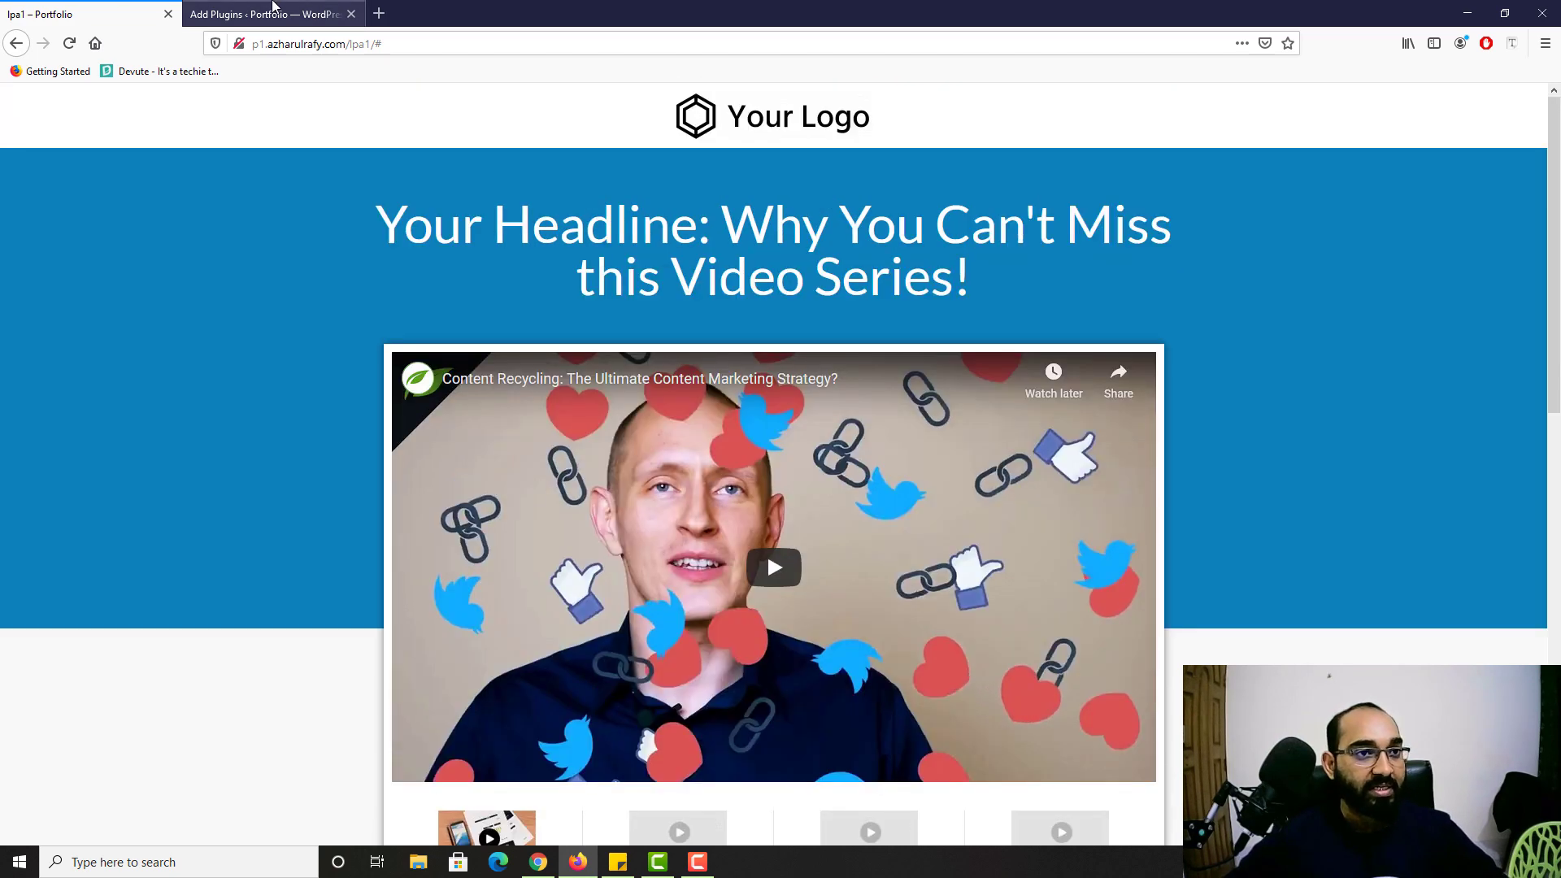
{"action": "left_click", "coordinate": [269, 13]}
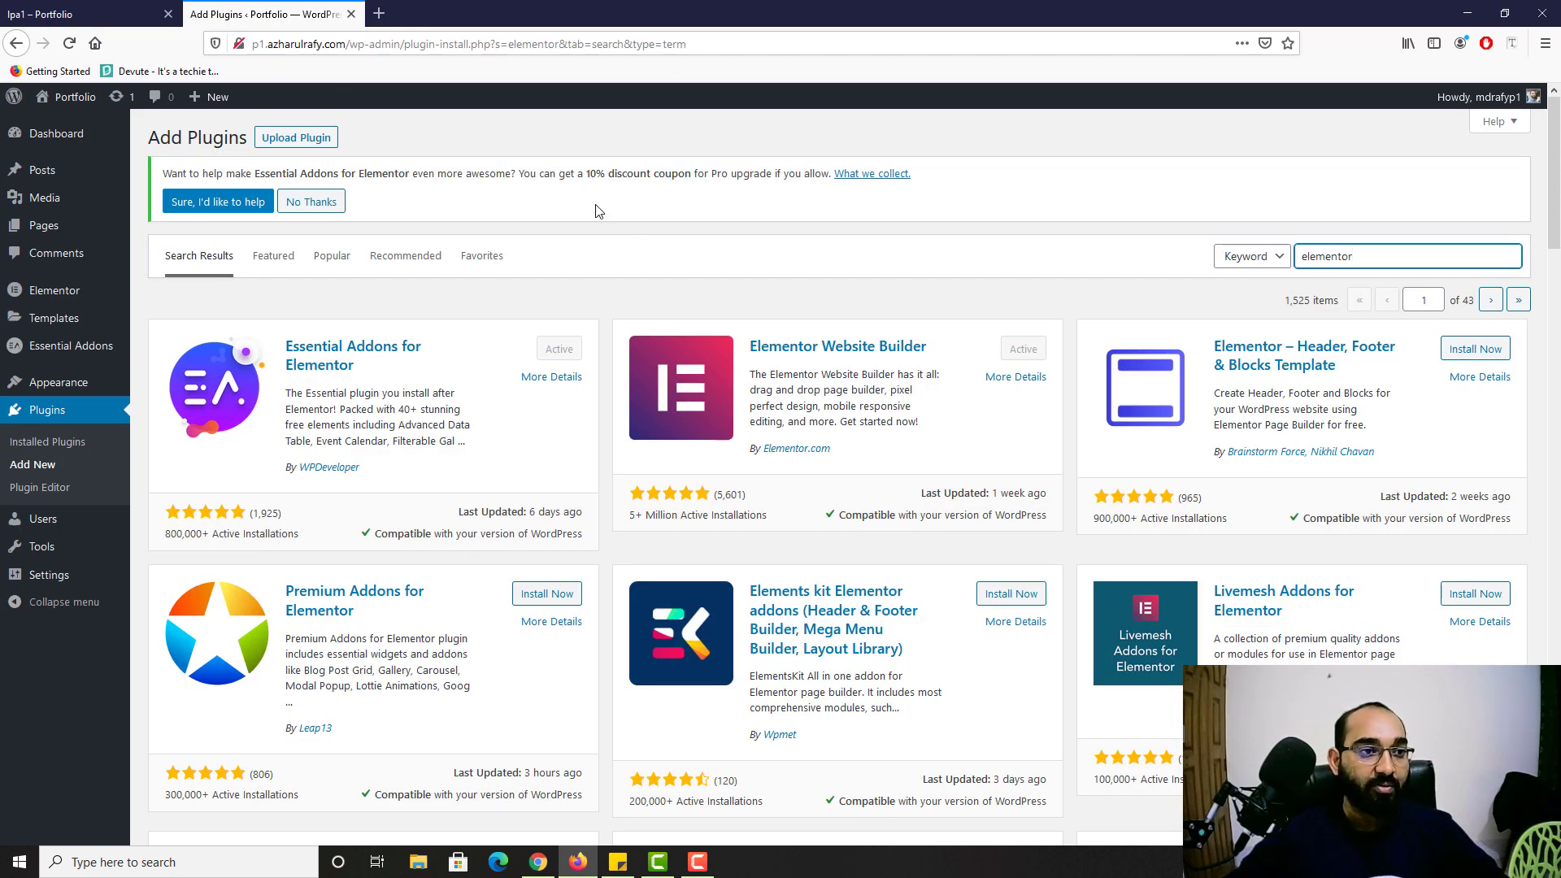
{"action": "left_click", "coordinate": [89, 14]}
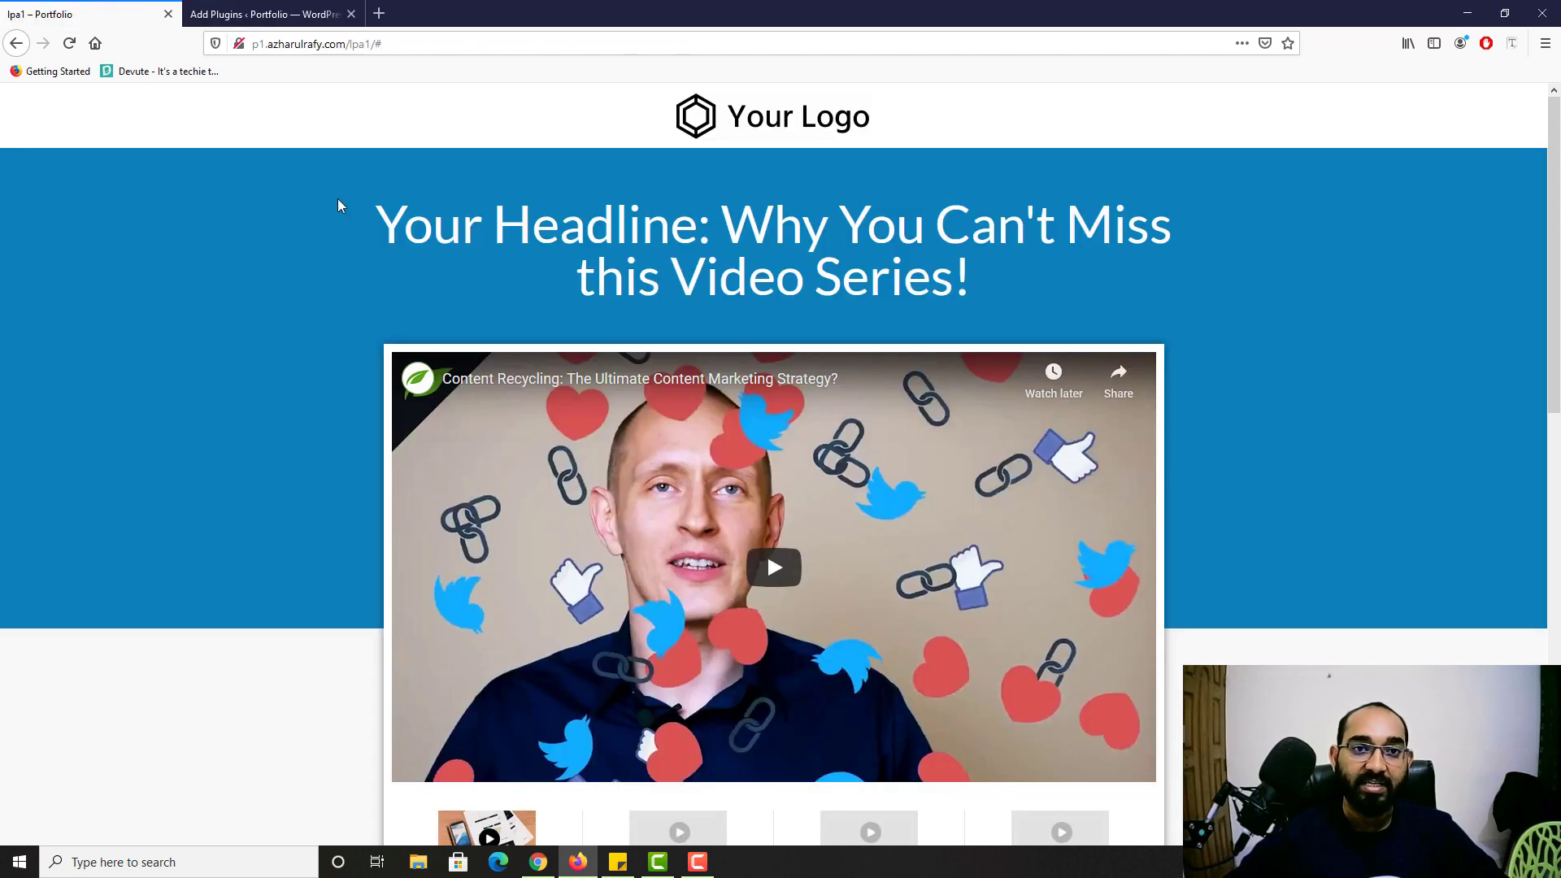
Step: Start a new Elementor template in the WordPress dashboard and choose Page as its type
{"action": "left_click", "coordinate": [268, 12]}
{"action": "mouse_move", "coordinate": [61, 328]}
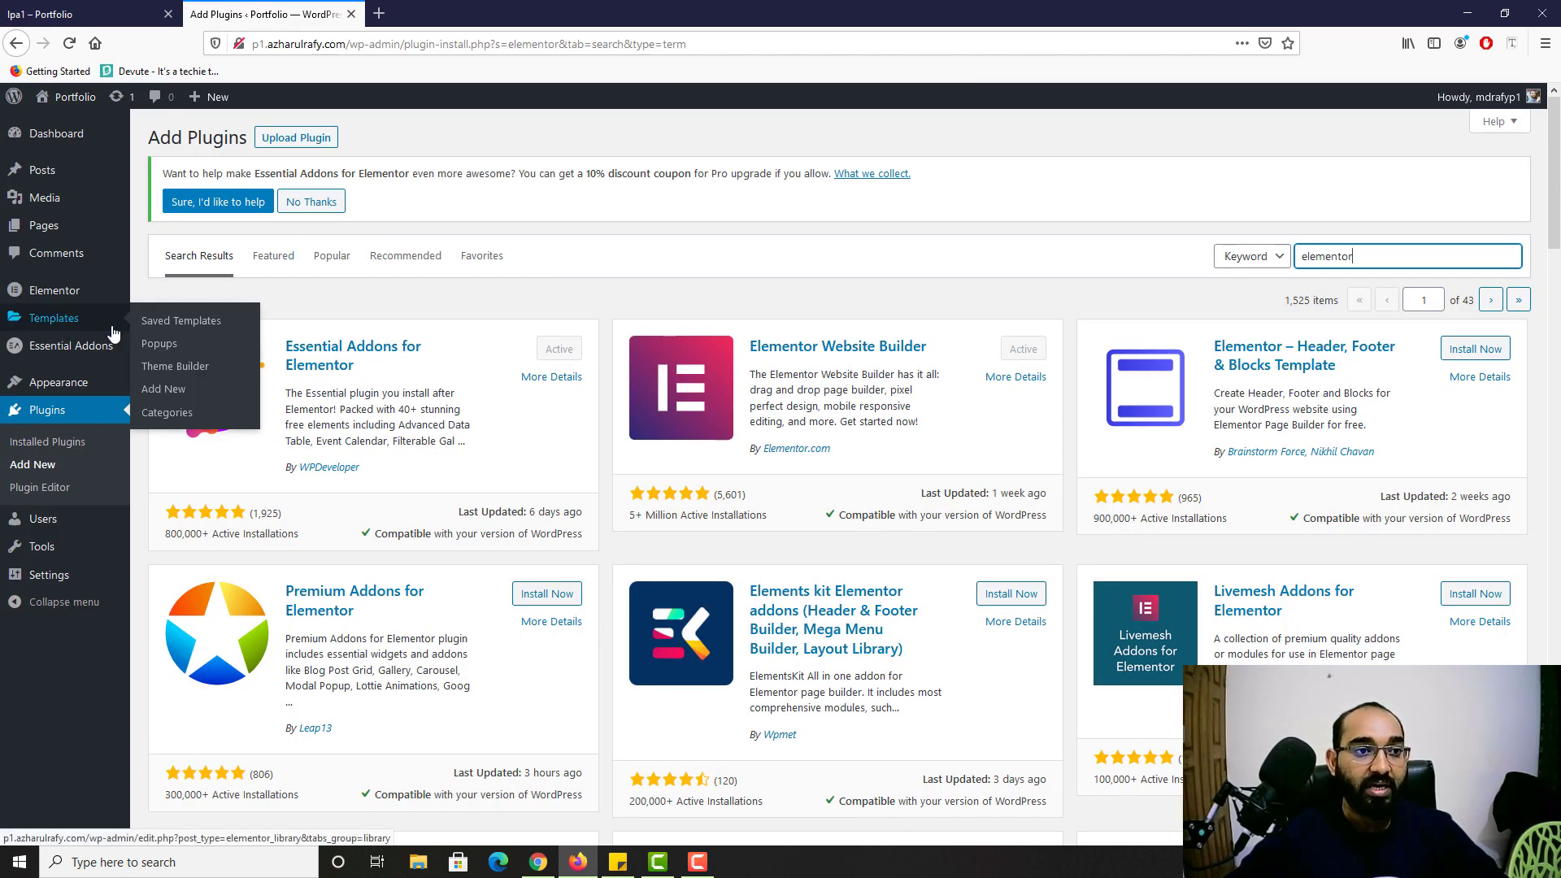
{"action": "left_click", "coordinate": [160, 394]}
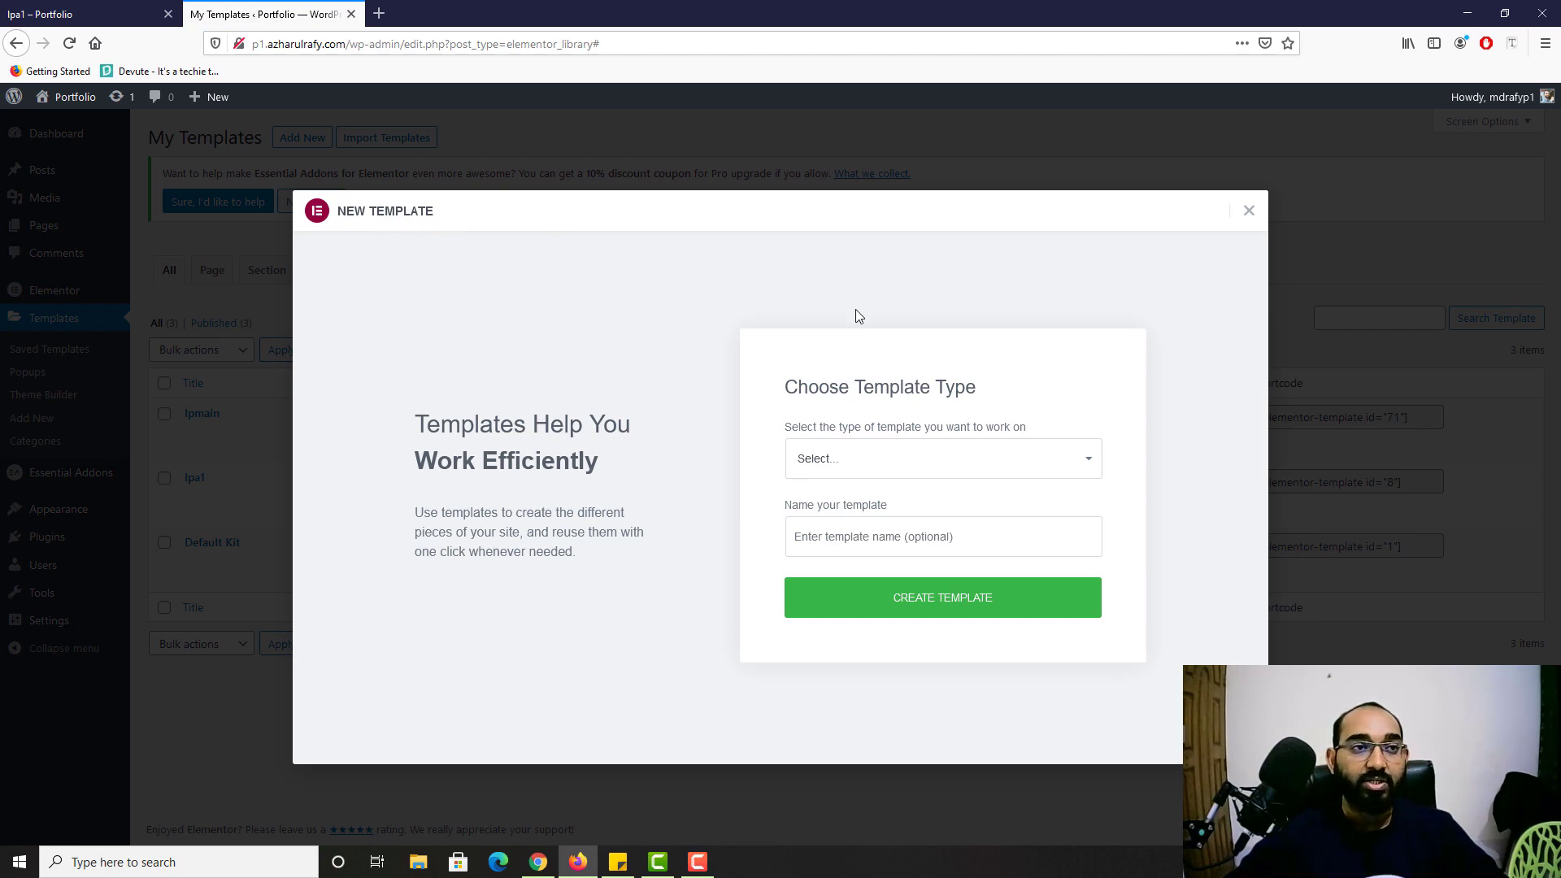
{"action": "left_click", "coordinate": [81, 13]}
{"action": "scroll", "coordinate": [66, 505], "scroll_direction": "down", "scroll_amount": 10}
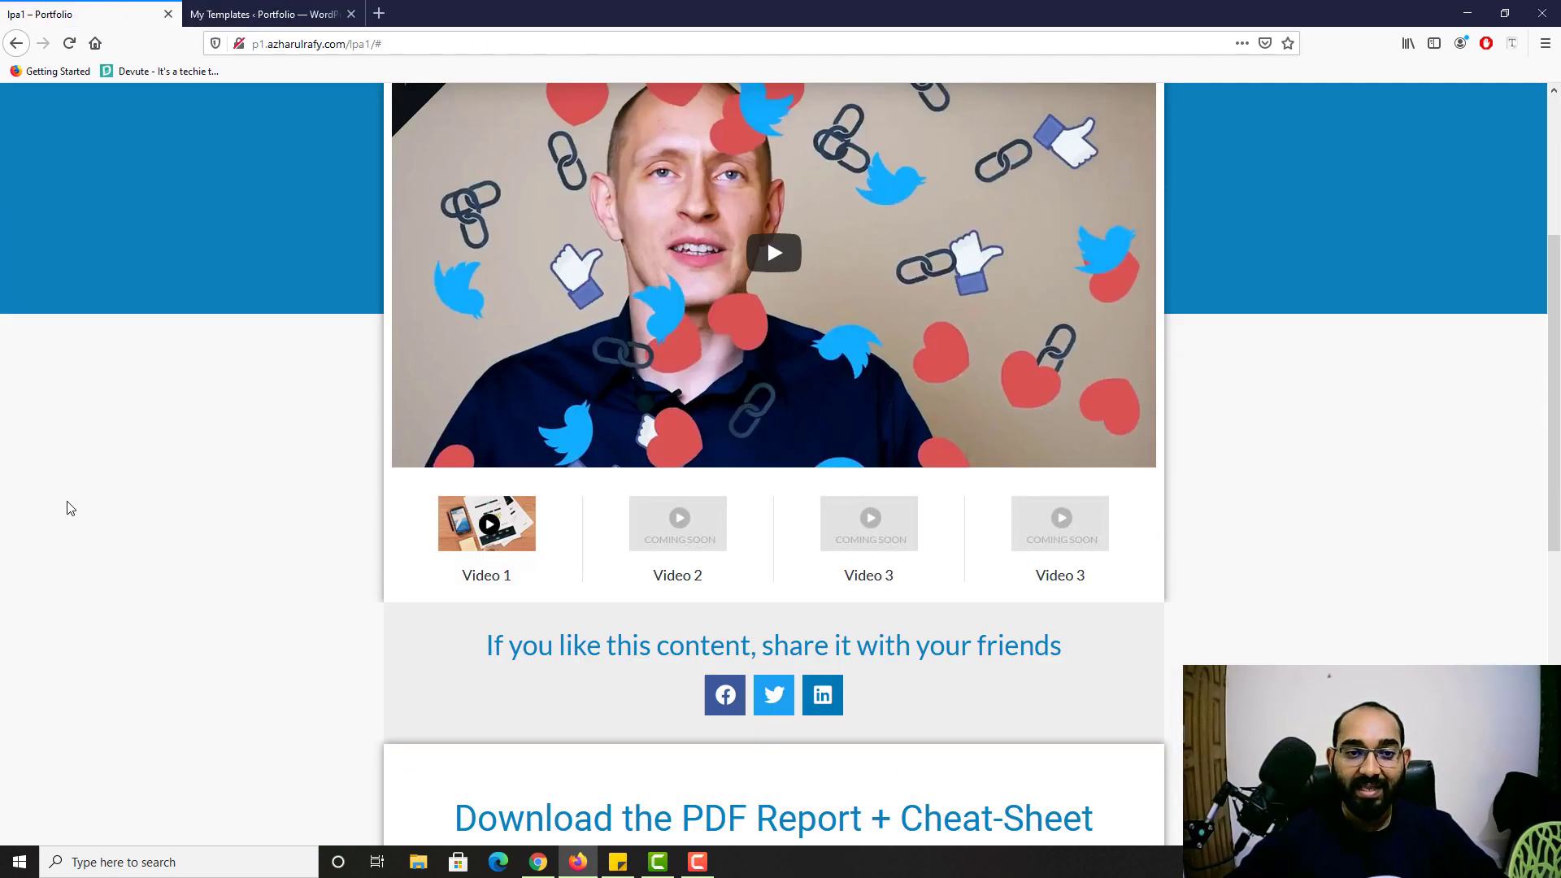
{"action": "scroll", "coordinate": [28, 513], "scroll_direction": "up", "scroll_amount": 10}
{"action": "left_click", "coordinate": [207, 8]}
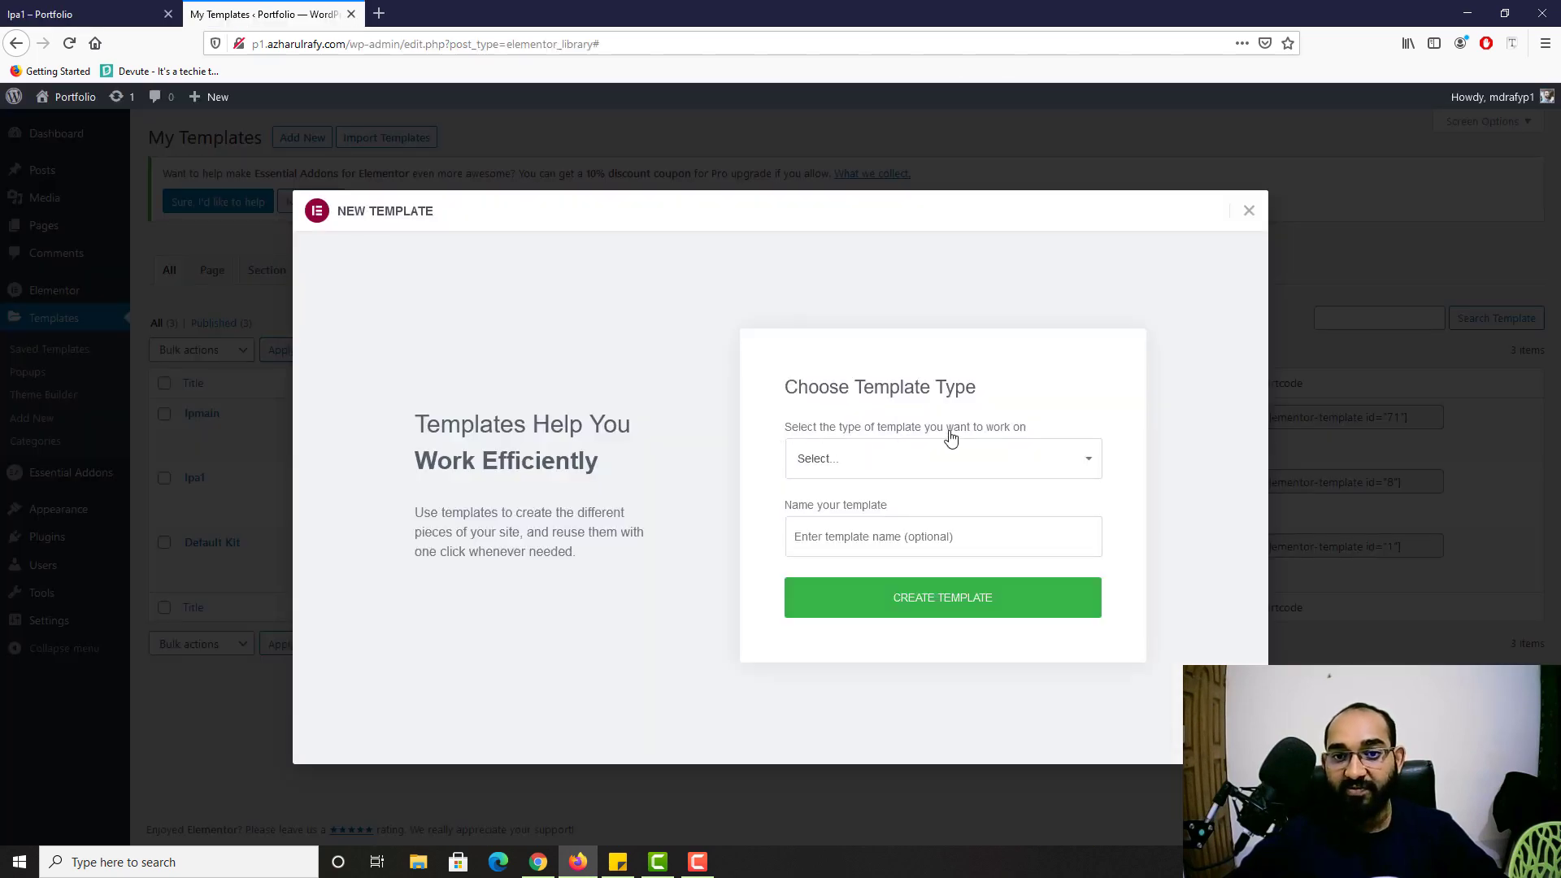
{"action": "left_click", "coordinate": [861, 465]}
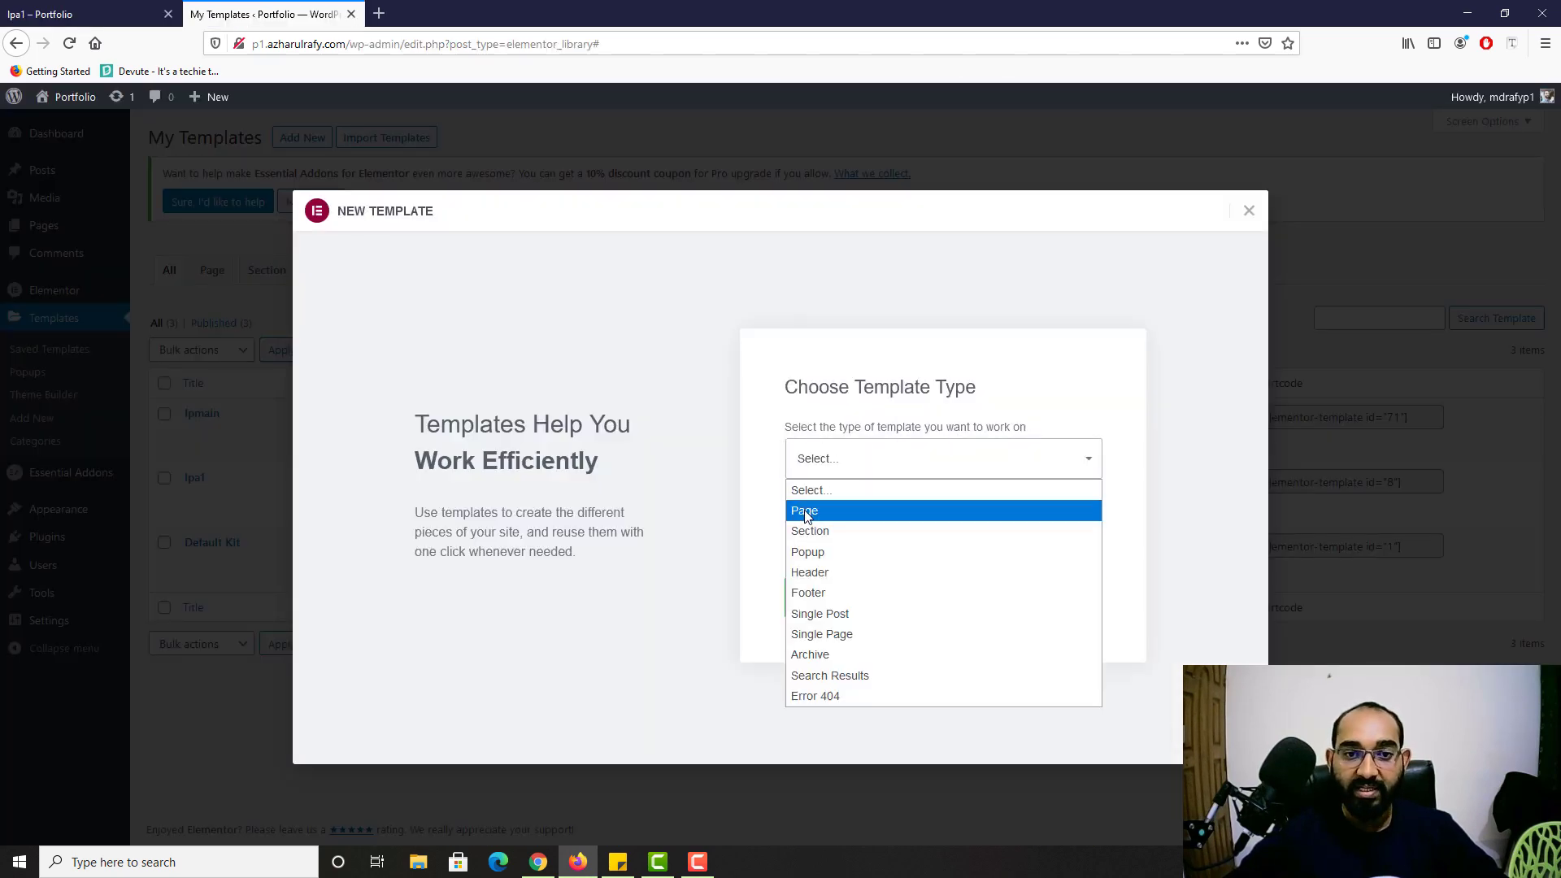
{"action": "left_click", "coordinate": [827, 513]}
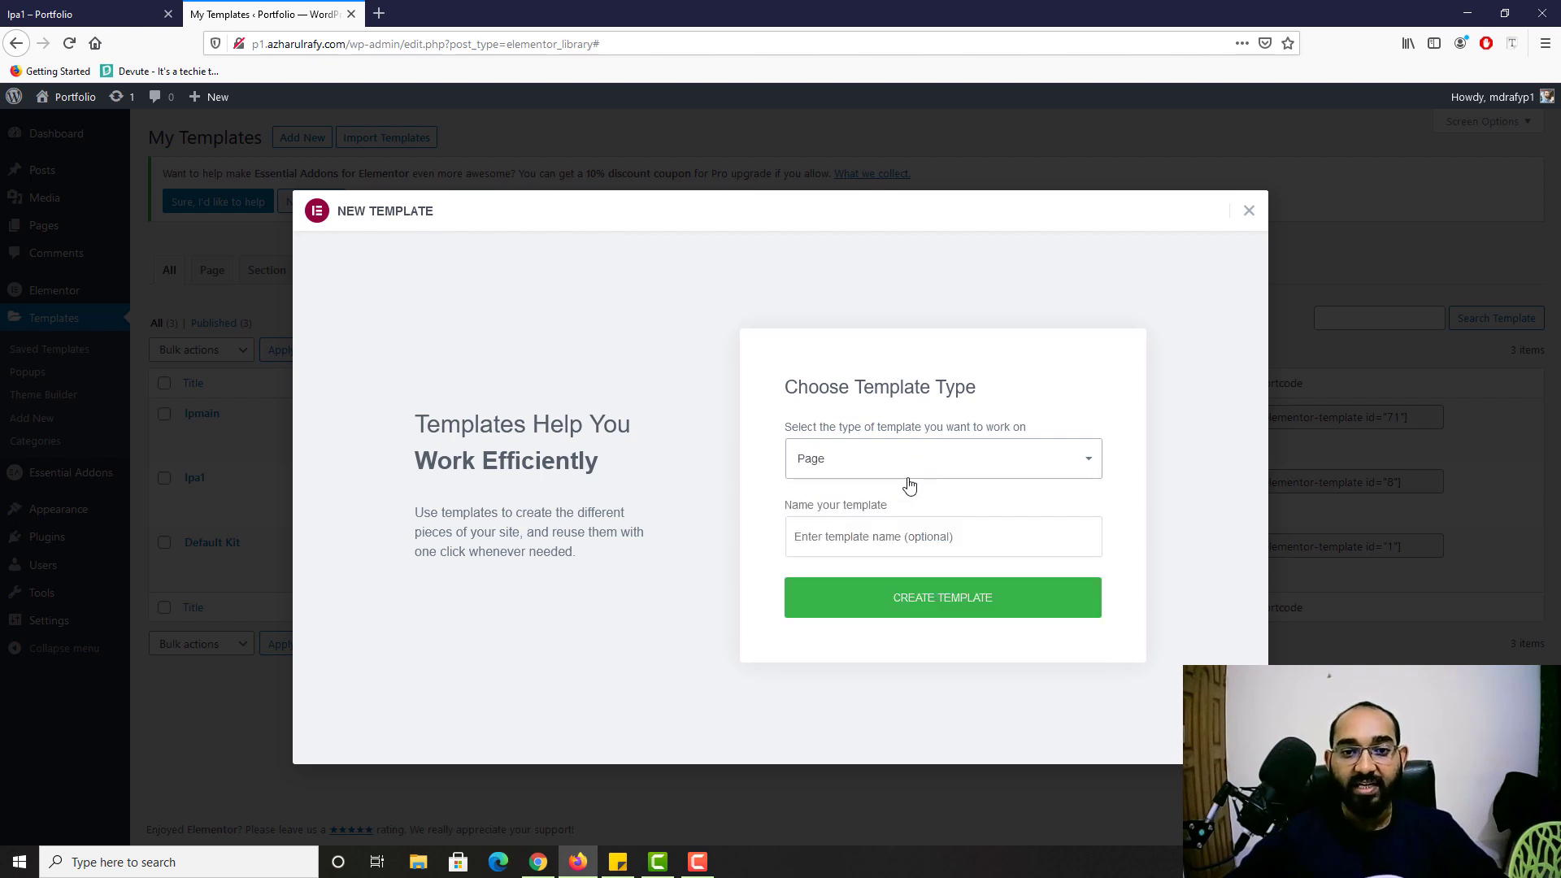
{"action": "left_click", "coordinate": [928, 536]}
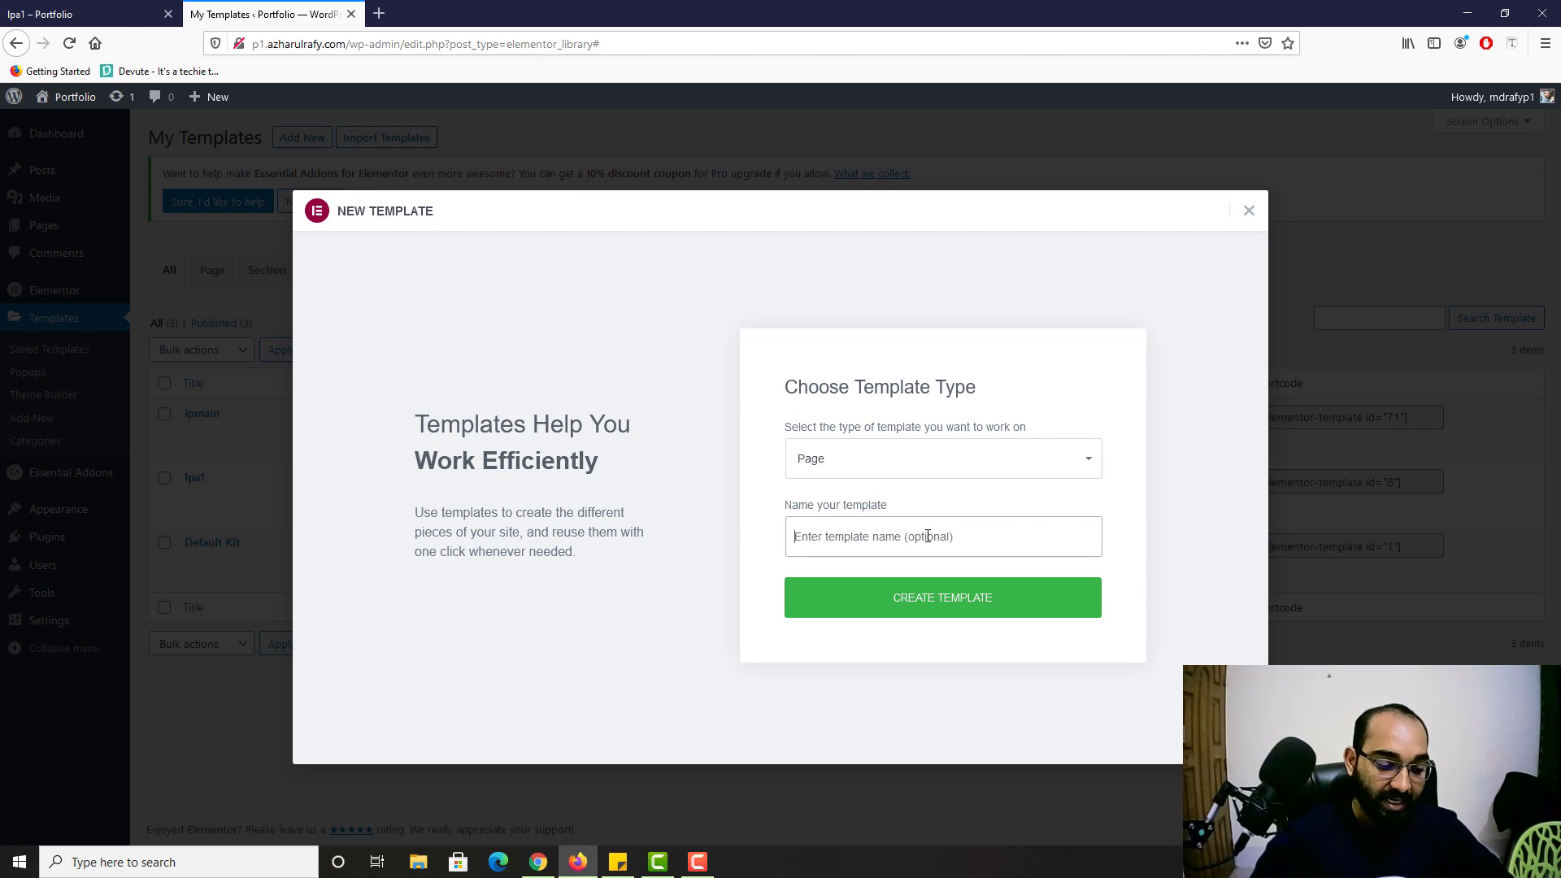
{"action": "type", "text": "Landin"}
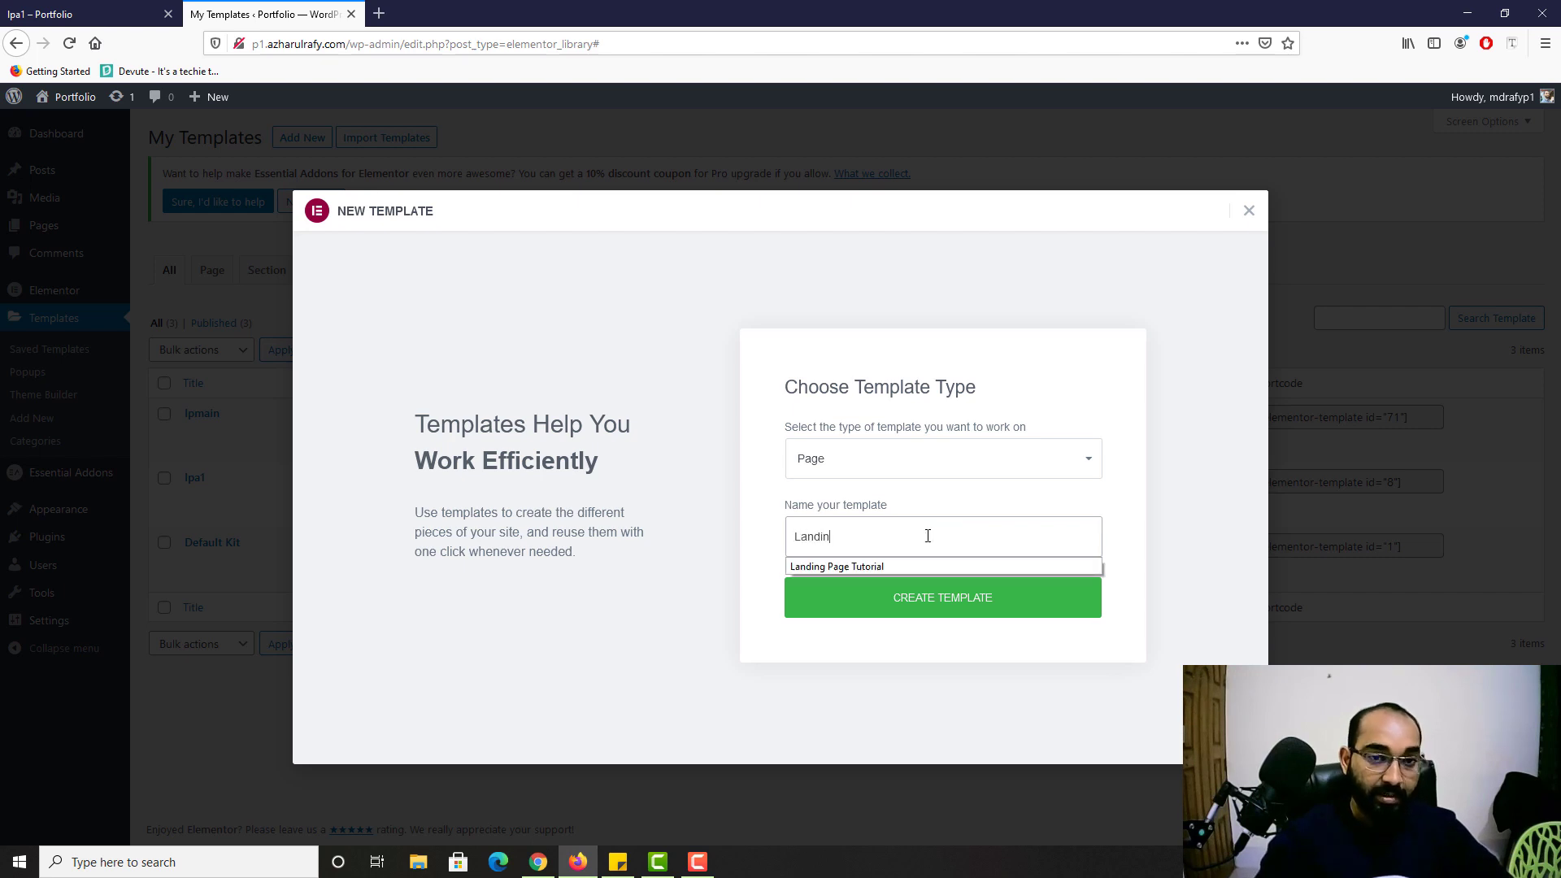
{"action": "type", "text": "g APage"}
{"action": "key", "text": "BackSpace"}
{"action": "key", "text": "BackSpace"}
{"action": "key", "text": "BackSpace"}
{"action": "key", "text": "BackSpace"}
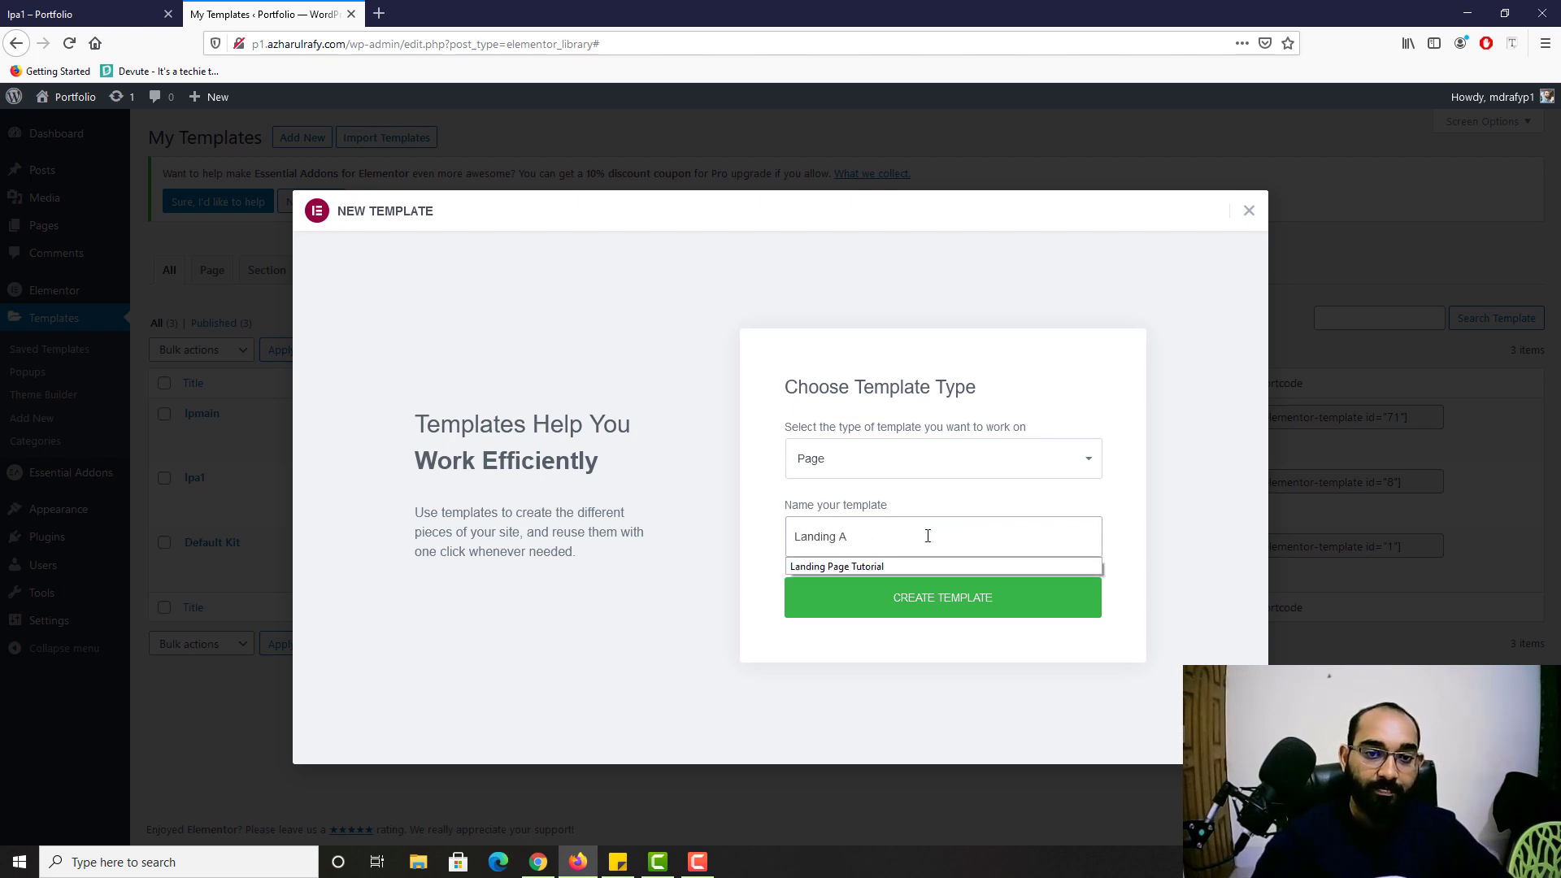
{"action": "key", "text": "BackSpace"}
{"action": "key", "text": "BackSpace"}
{"action": "key", "text": "BackSpace"}
{"action": "key", "text": "BackSpace"}
{"action": "key", "text": "BackSpace"}
{"action": "key", "text": "BackSpace"}
{"action": "key", "text": "BackSpace"}
Step: Name the new page template LP Tutorial and create it
{"action": "type", "text": "L"}
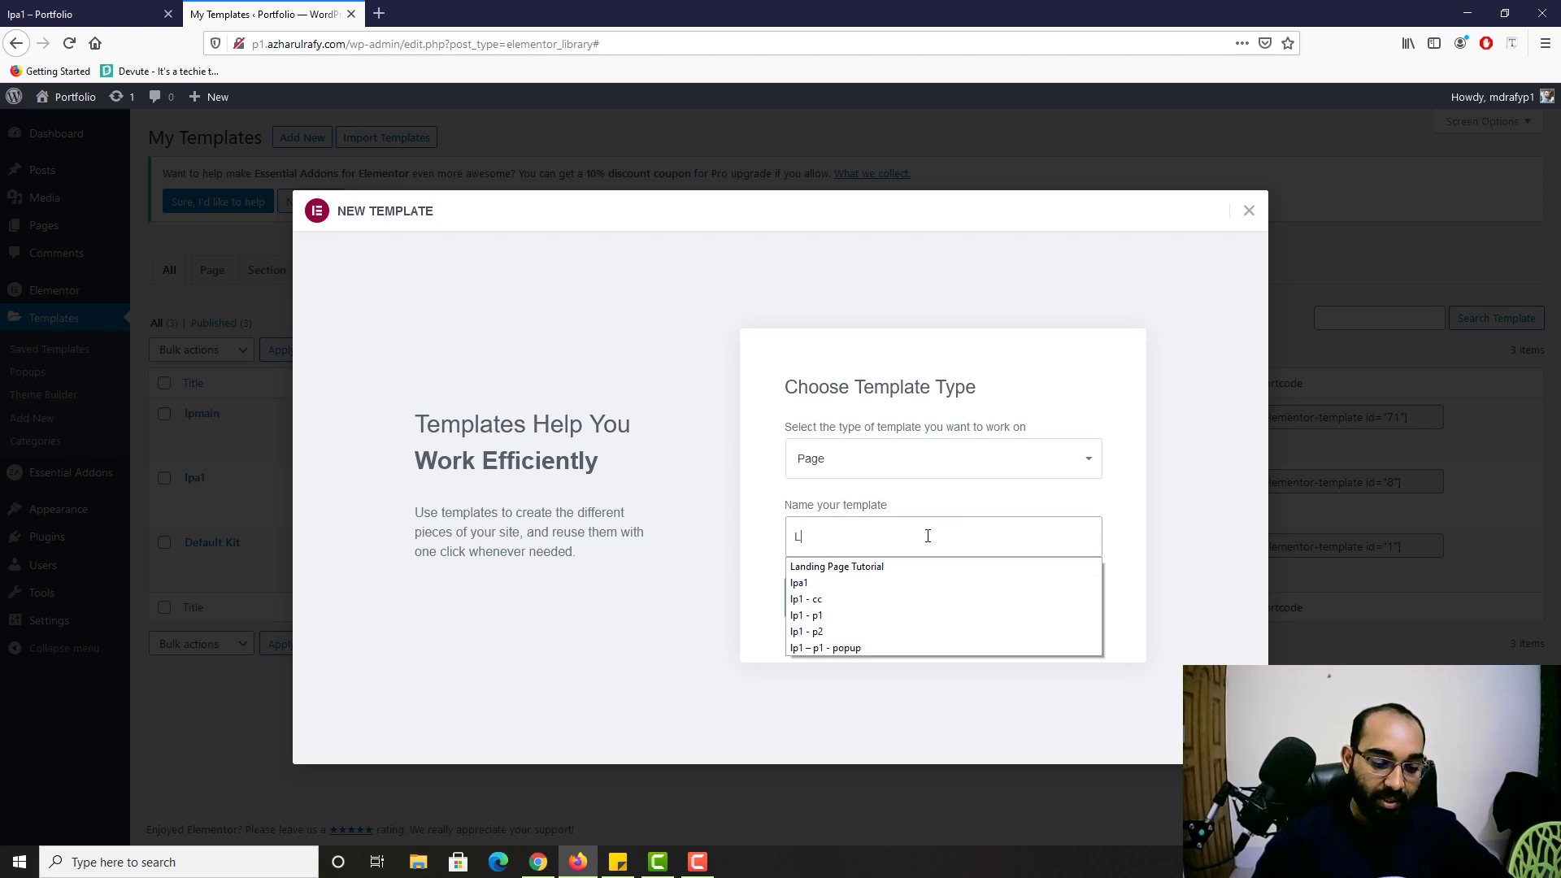
{"action": "type", "text": "P Tuto"}
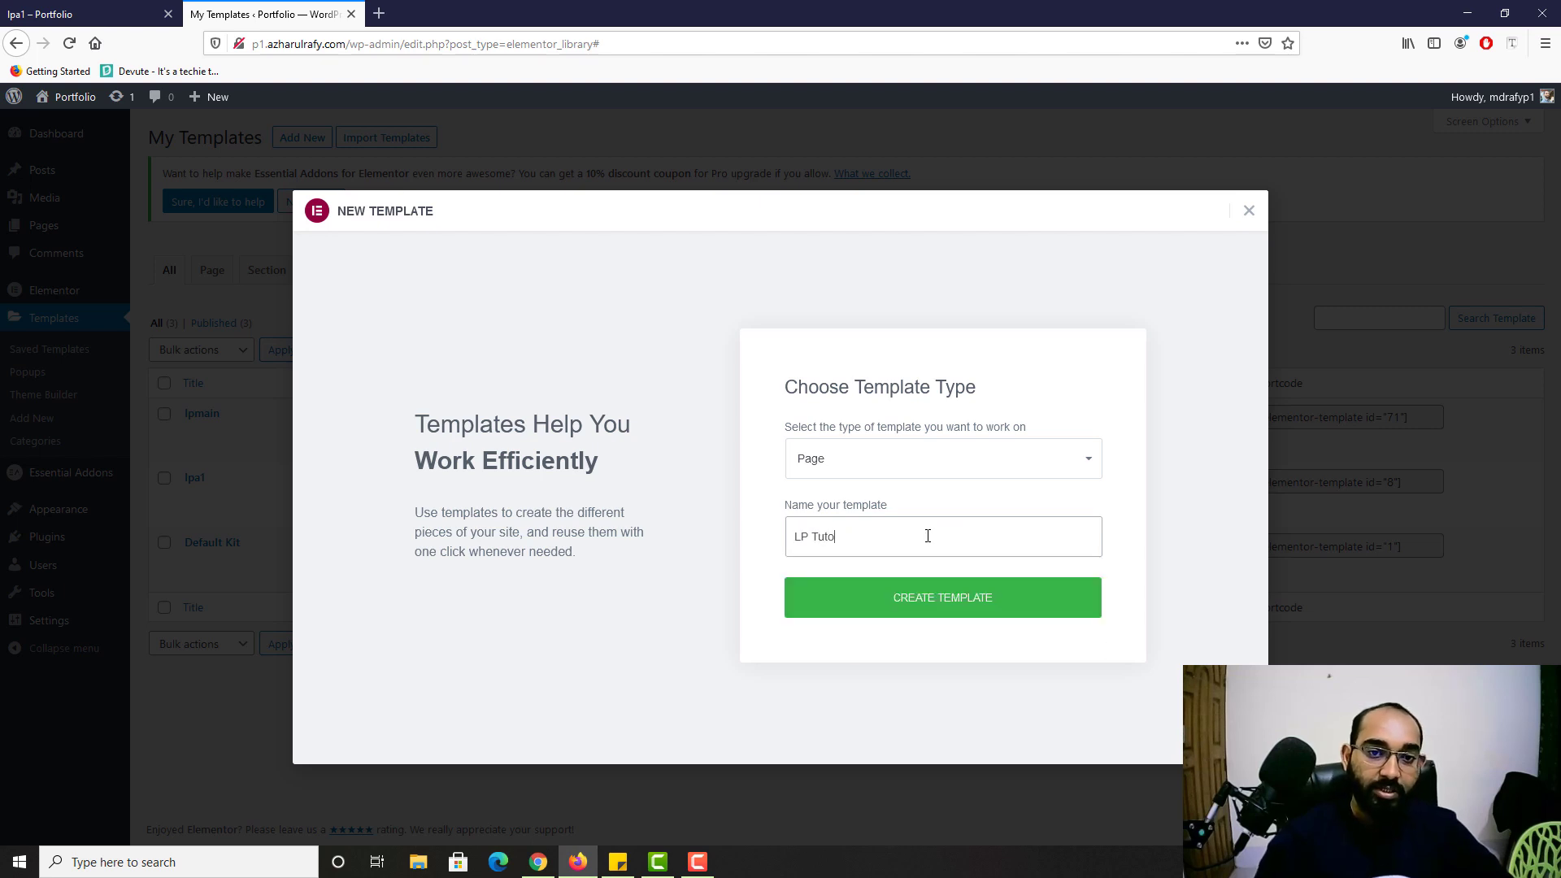
{"action": "type", "text": "rial"}
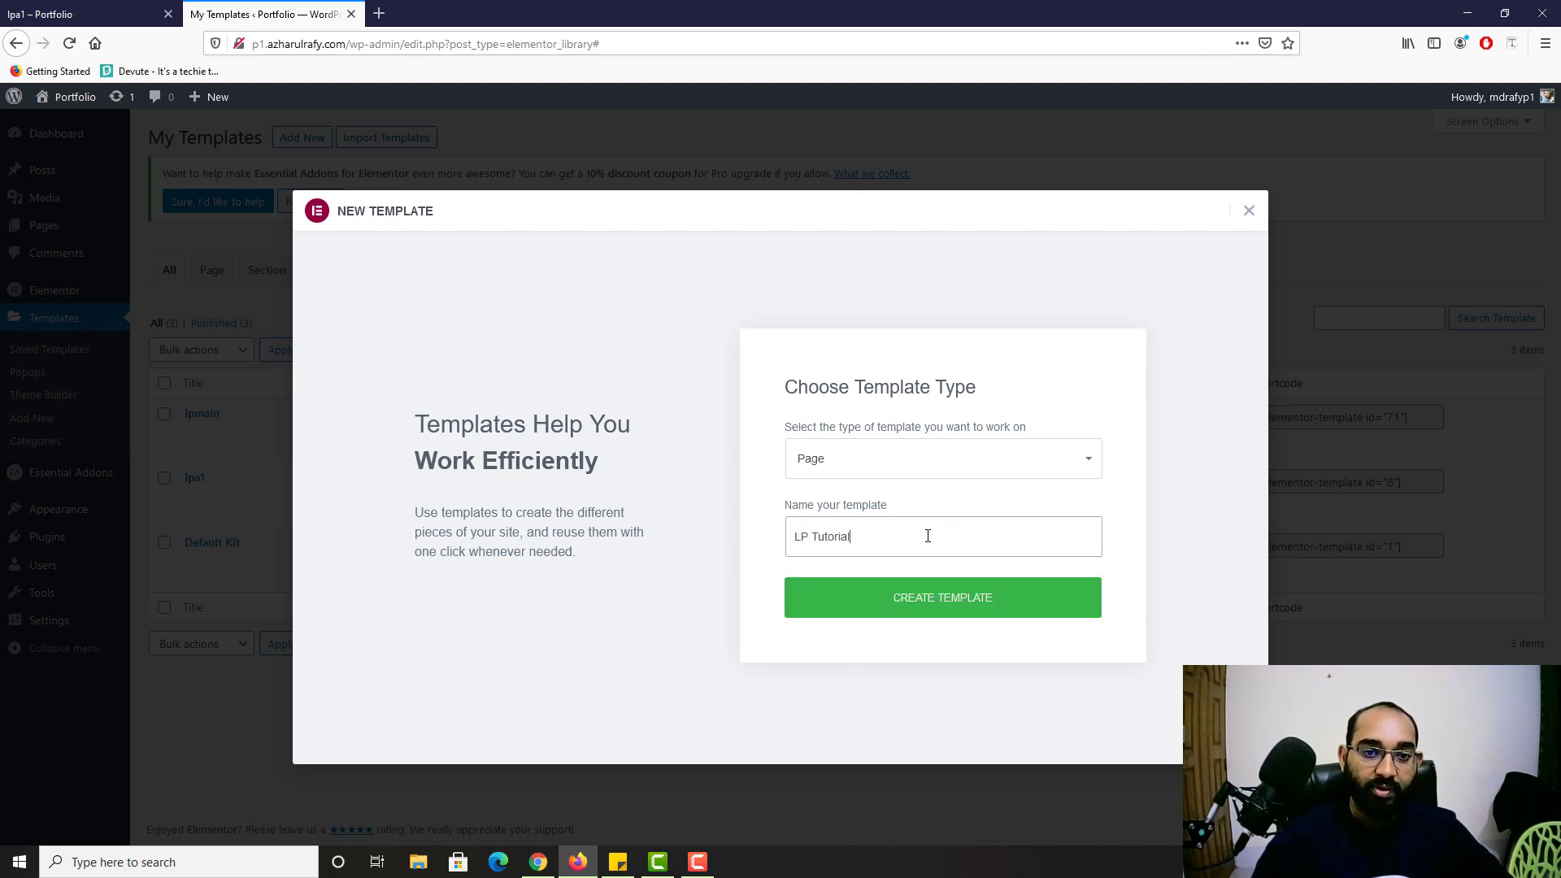
{"action": "left_click", "coordinate": [961, 607]}
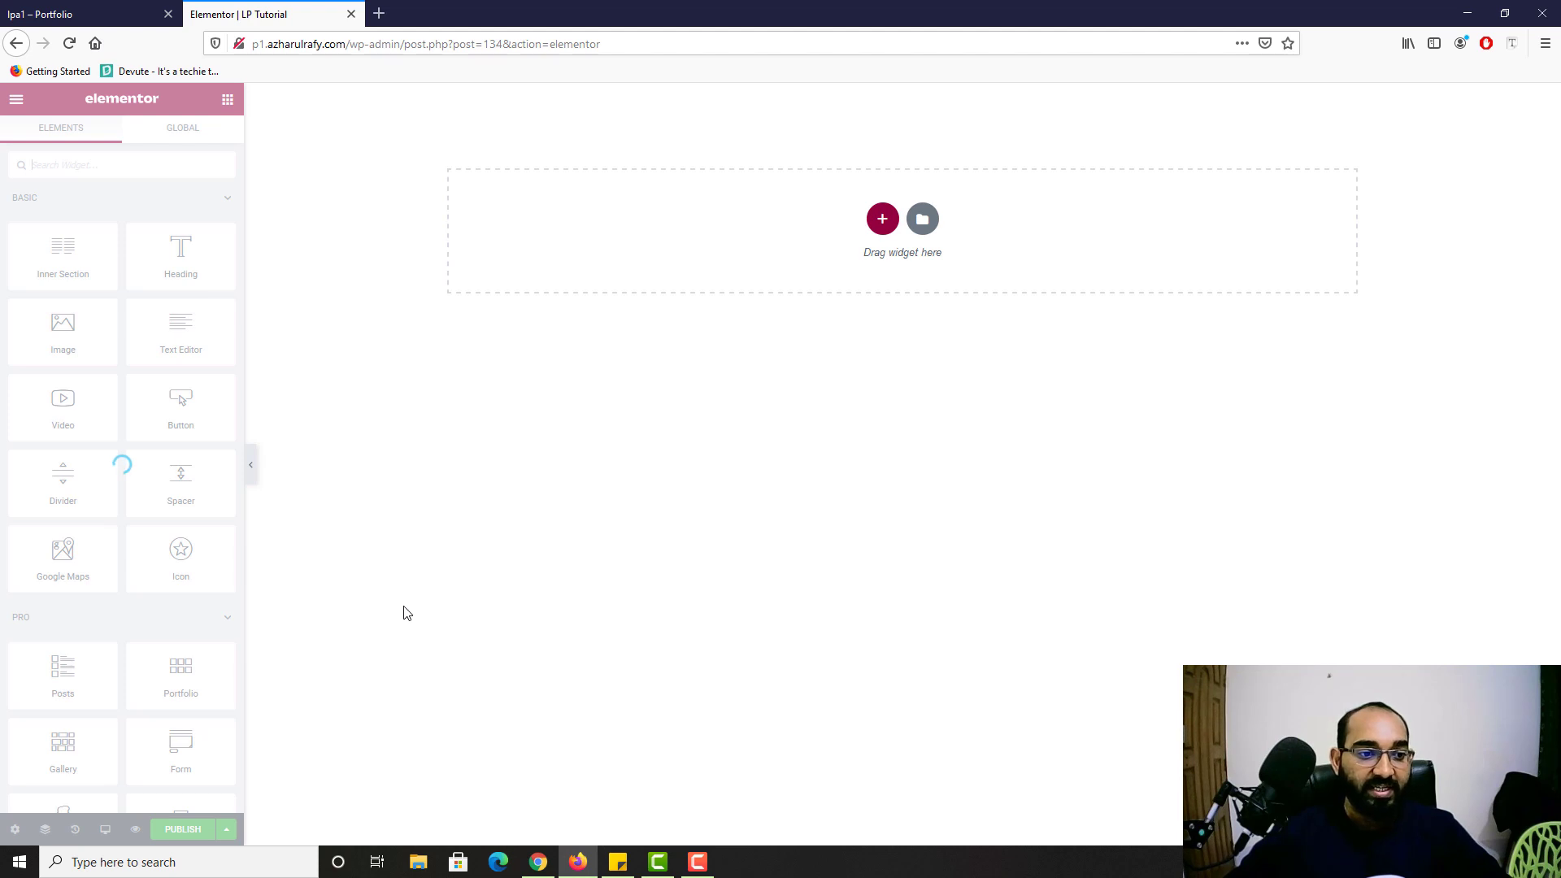
Step: Publish the template with the Elementor Canvas page layout and reload the editor
{"action": "left_click", "coordinate": [15, 830]}
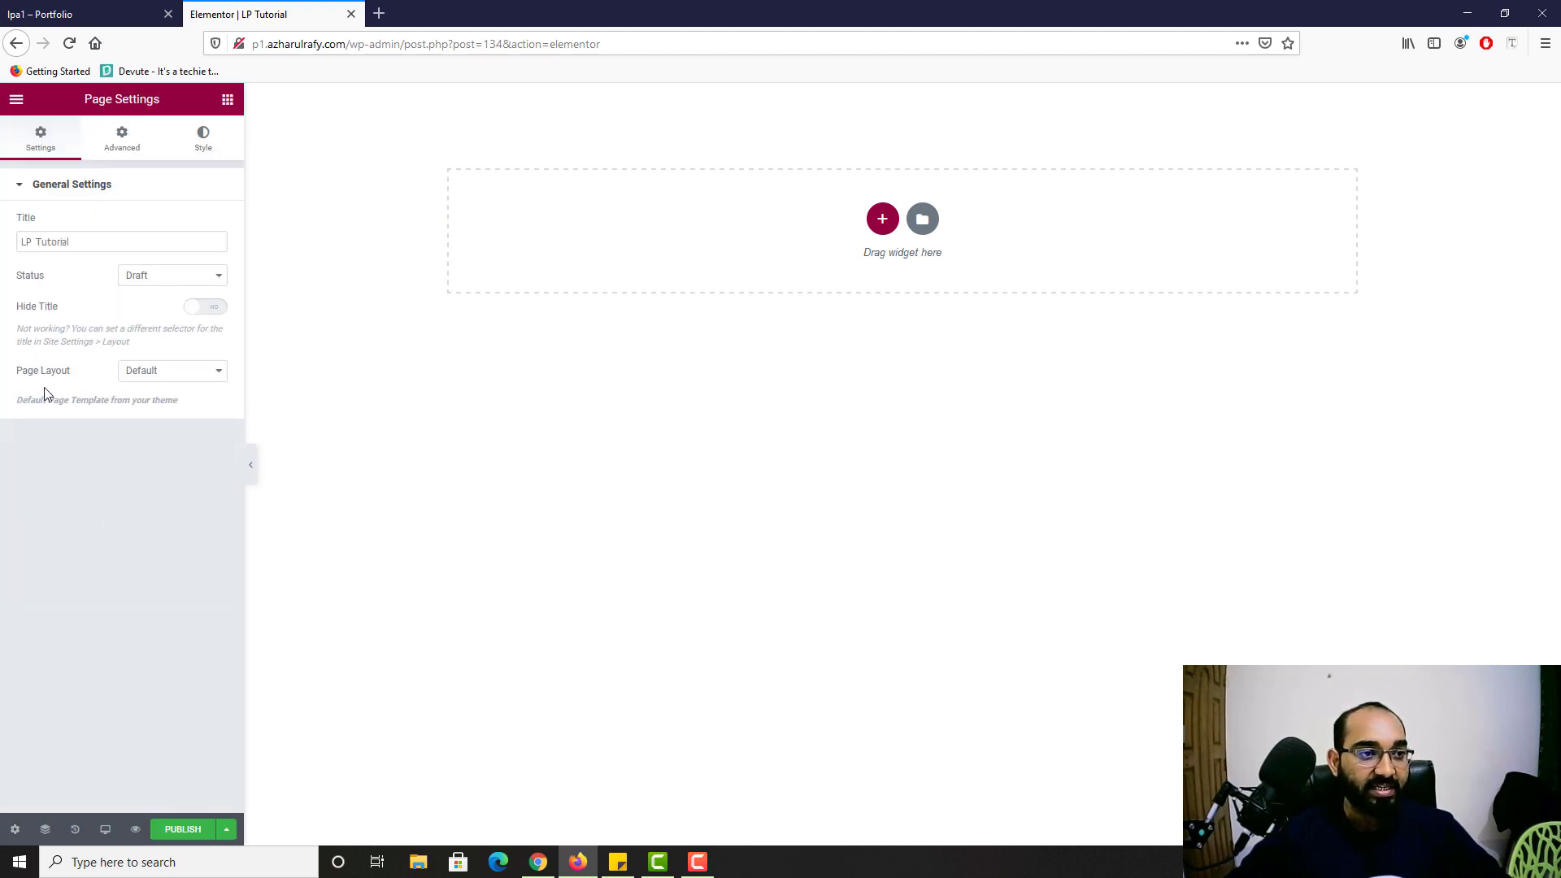
{"action": "left_click", "coordinate": [130, 374]}
{"action": "left_click", "coordinate": [171, 409]}
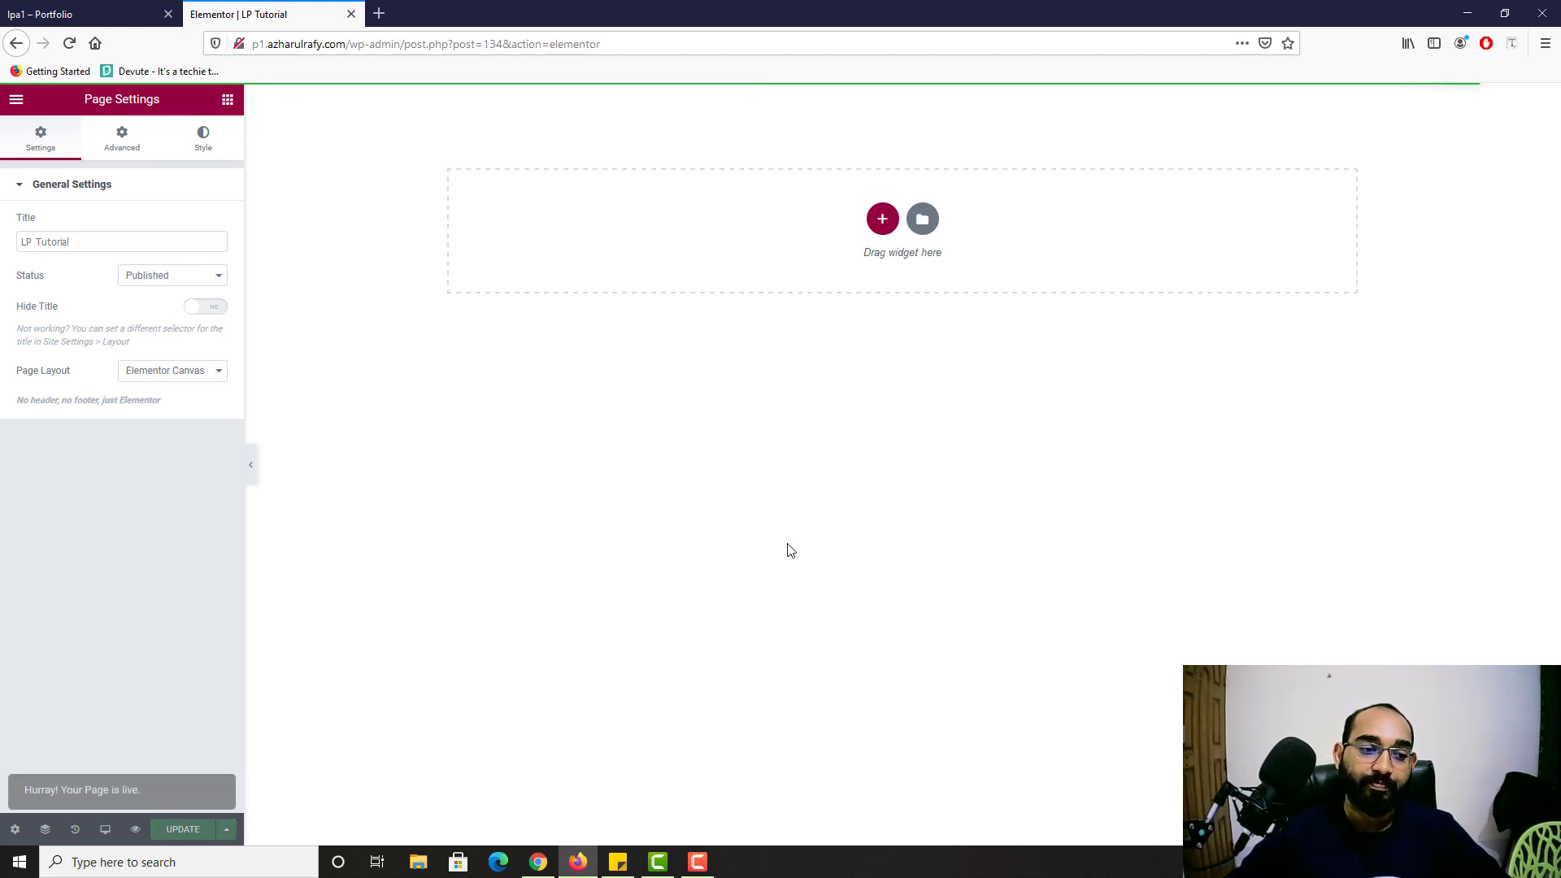
{"action": "left_click", "coordinate": [69, 43]}
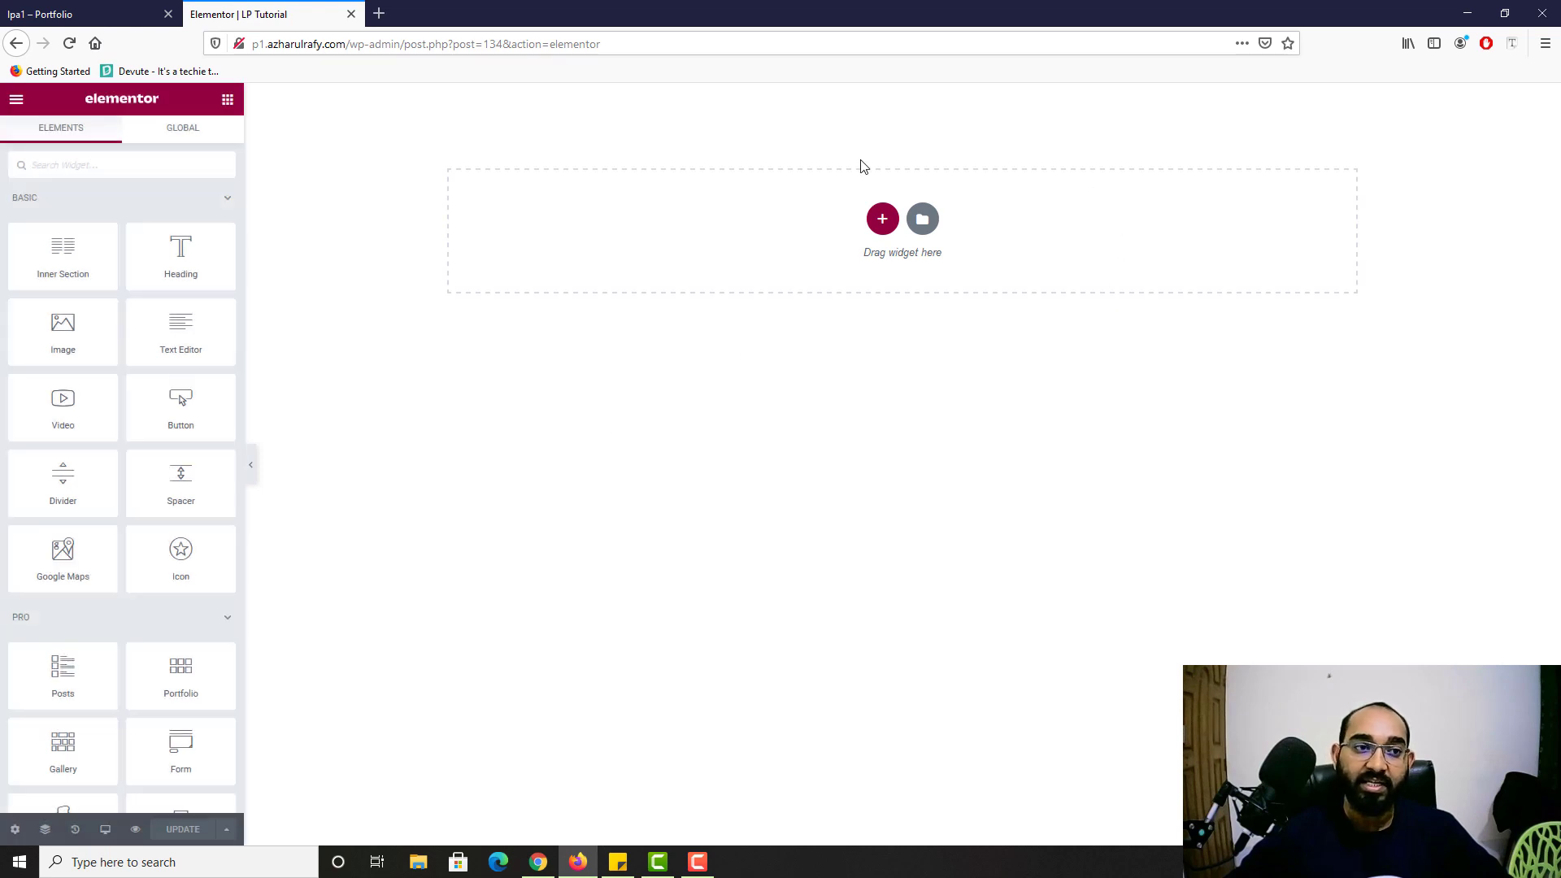
Step: Check the logo and headline area of the lpa1 page, and add a one-column section to the LP Tutorial template
{"action": "left_click", "coordinate": [73, 8]}
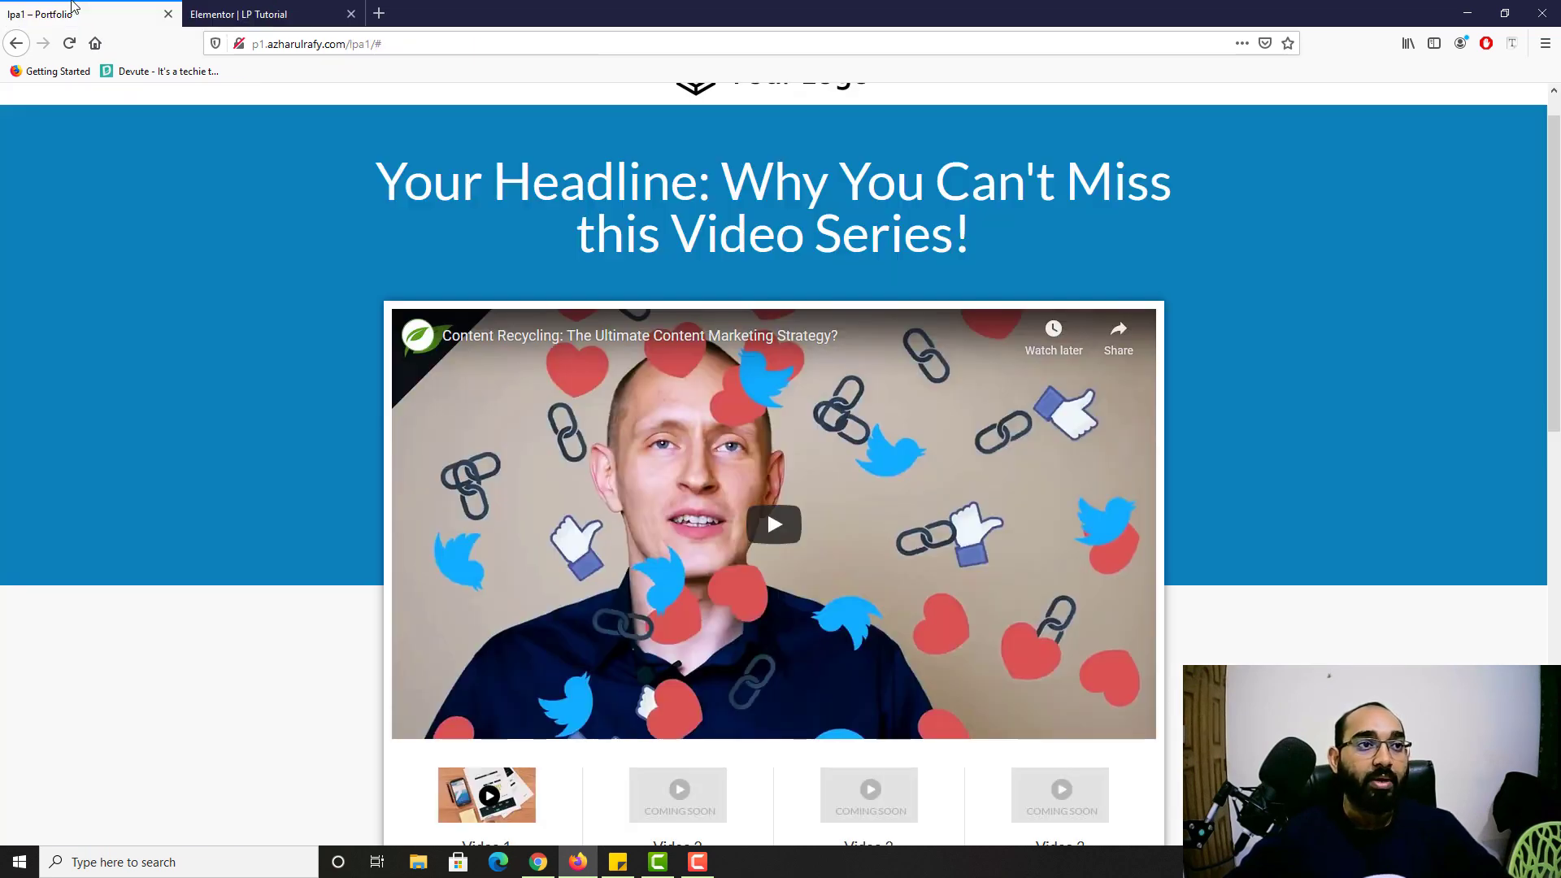
{"action": "scroll", "coordinate": [23, 375], "scroll_direction": "up", "scroll_amount": 1}
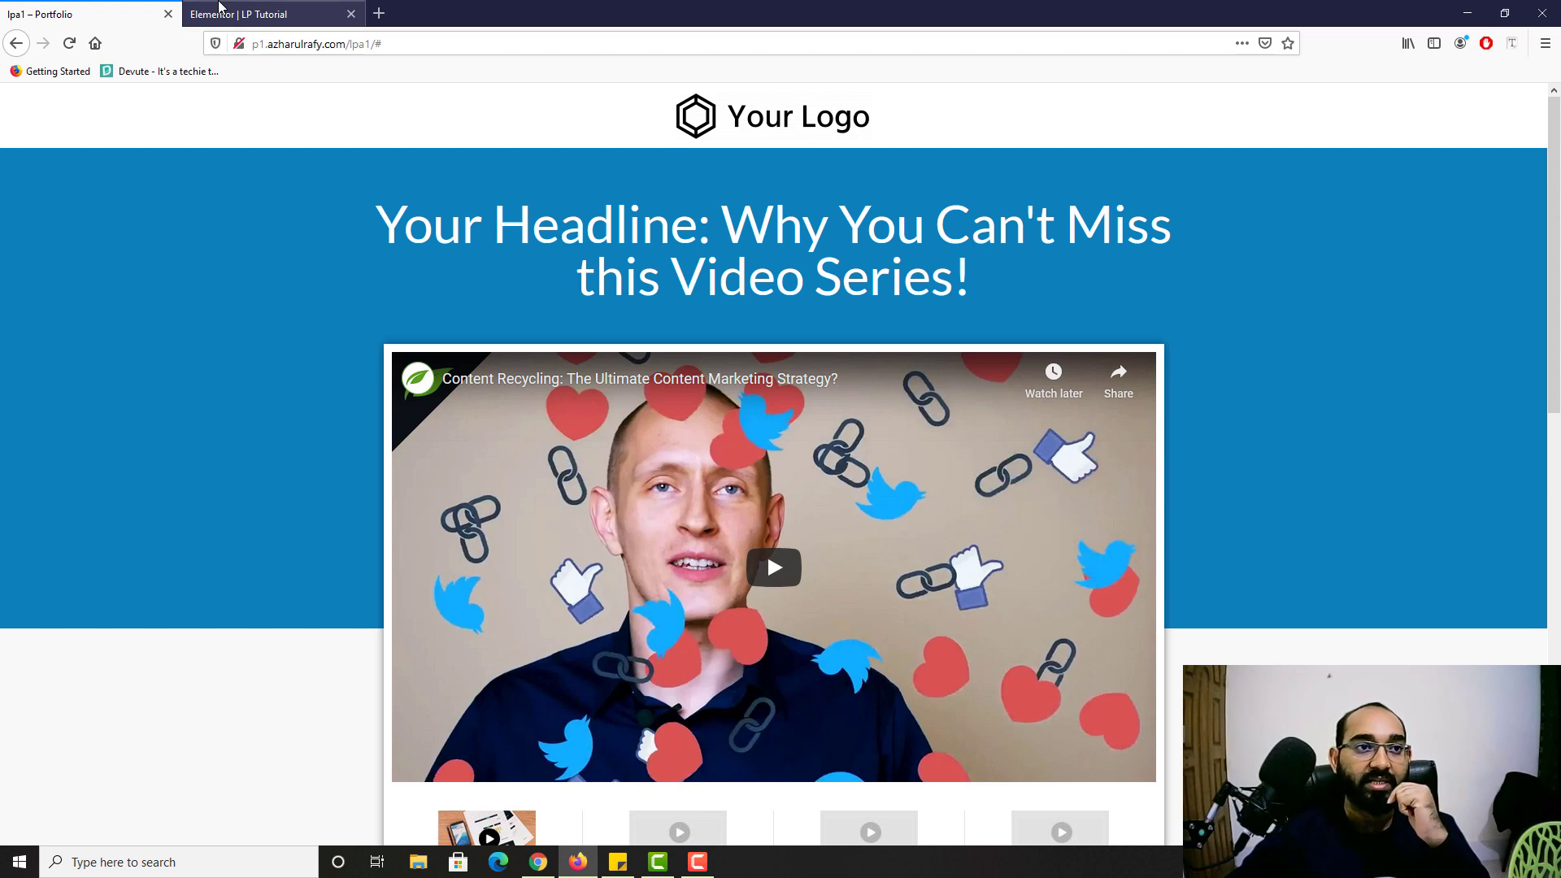
{"action": "left_click", "coordinate": [242, 9]}
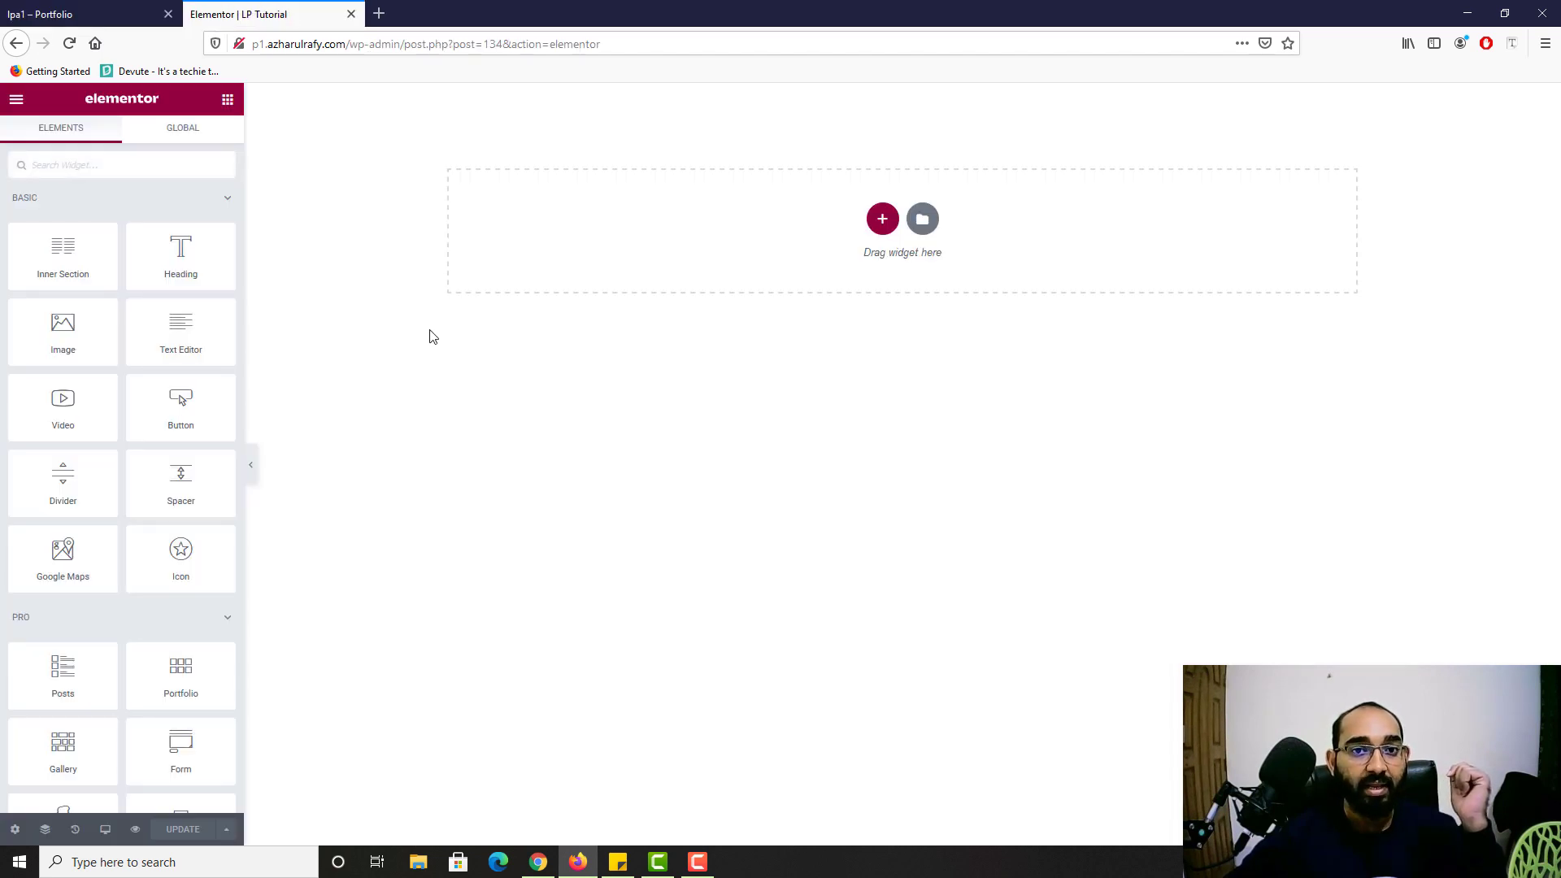
{"action": "left_click", "coordinate": [883, 220]}
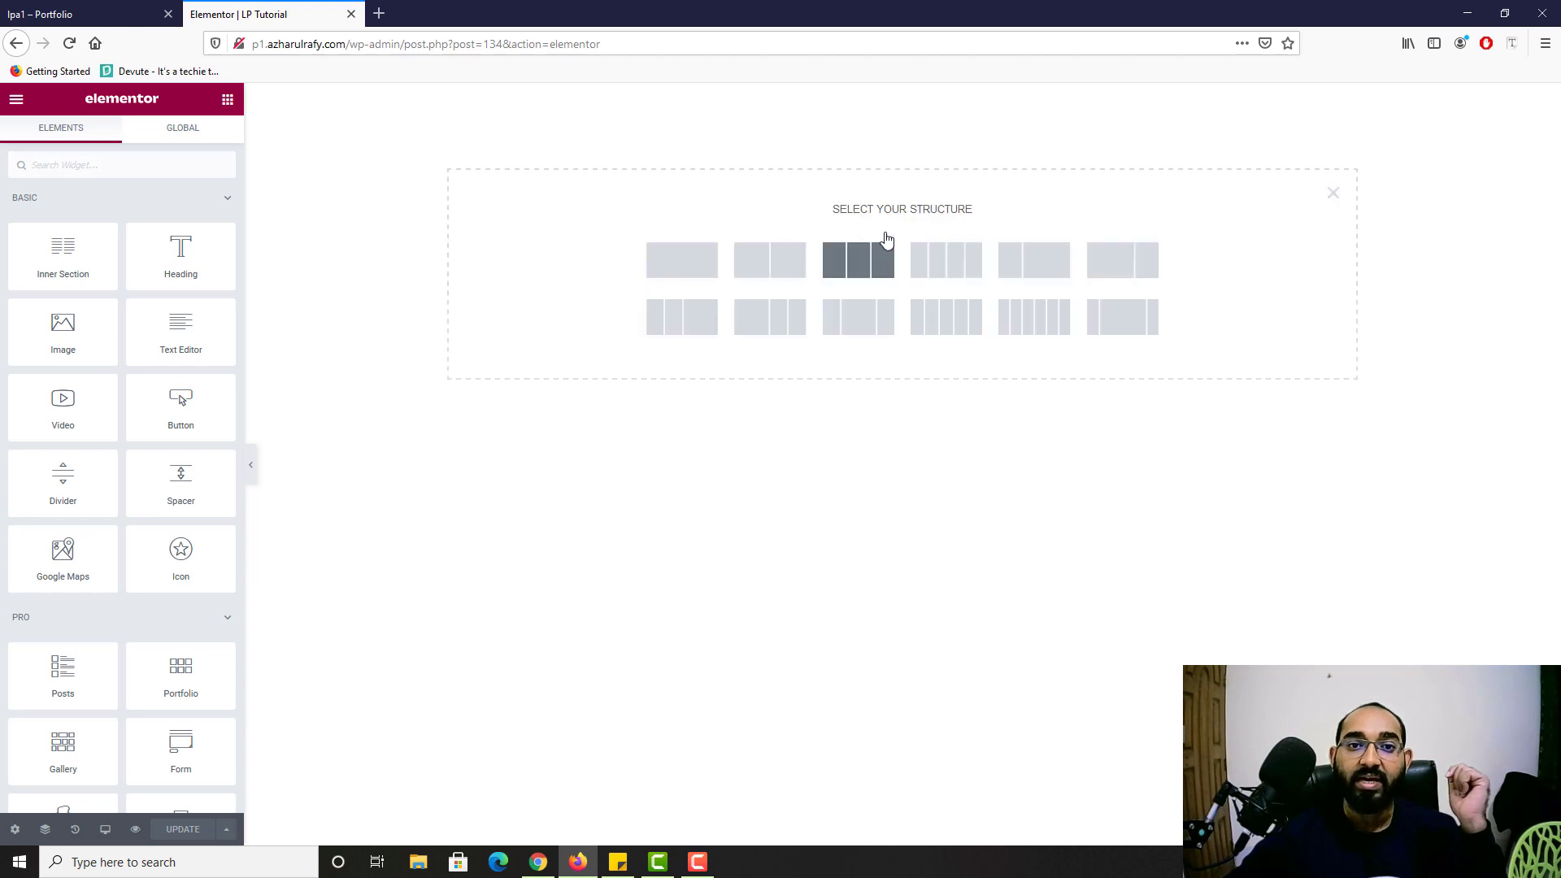
{"action": "left_click", "coordinate": [679, 272]}
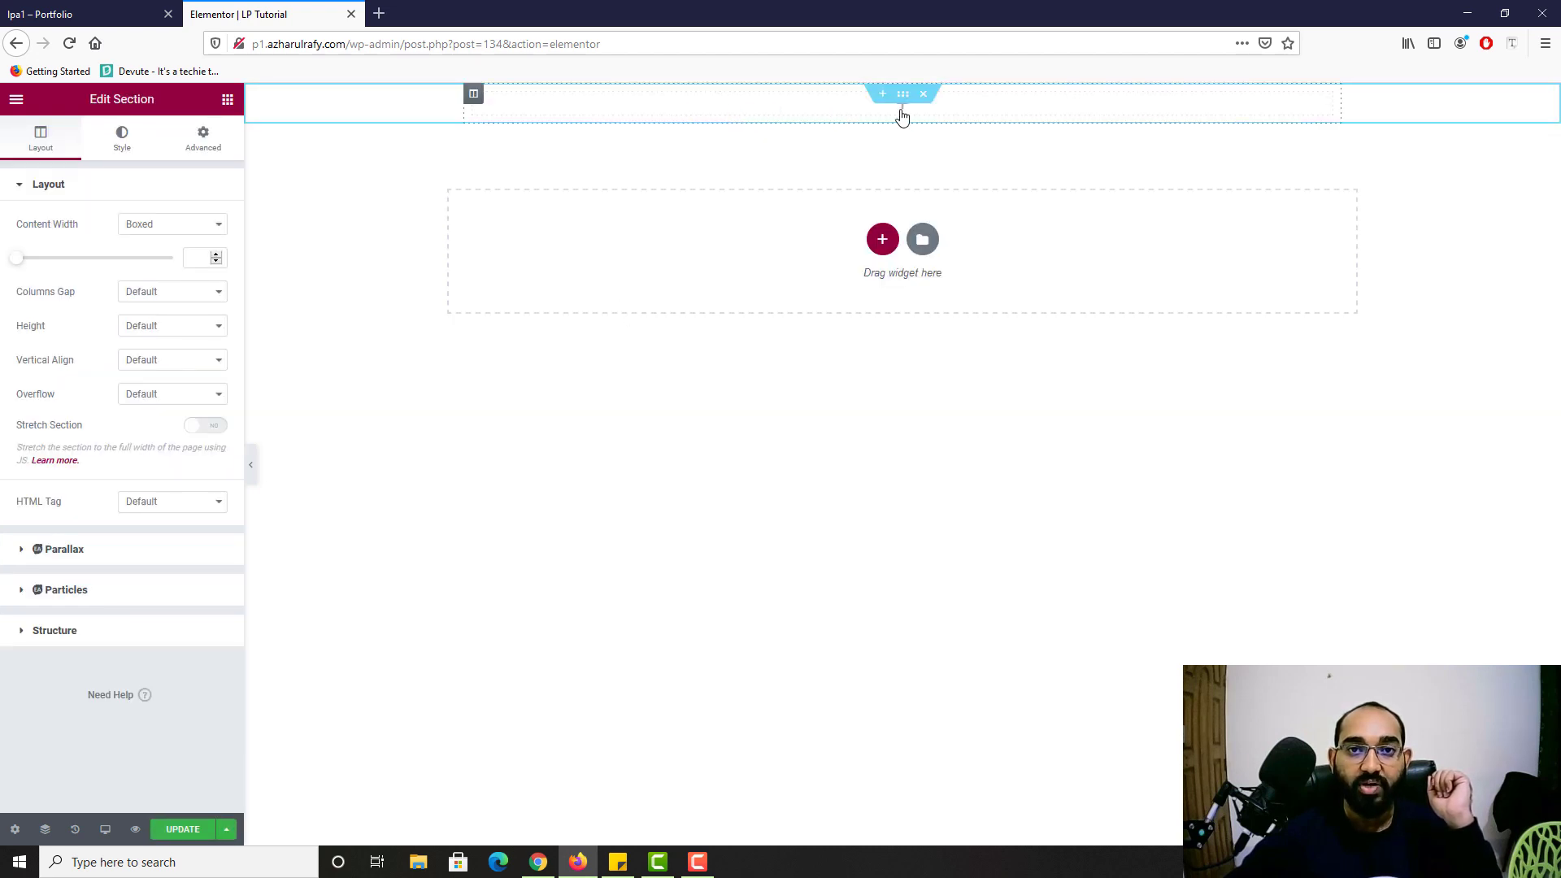
Step: Add an Image widget to the new section and insert the Your Logo picture, Screenshot_7-removebg-preview.png, from the media library
{"action": "key", "text": "ctrl+Tab"}
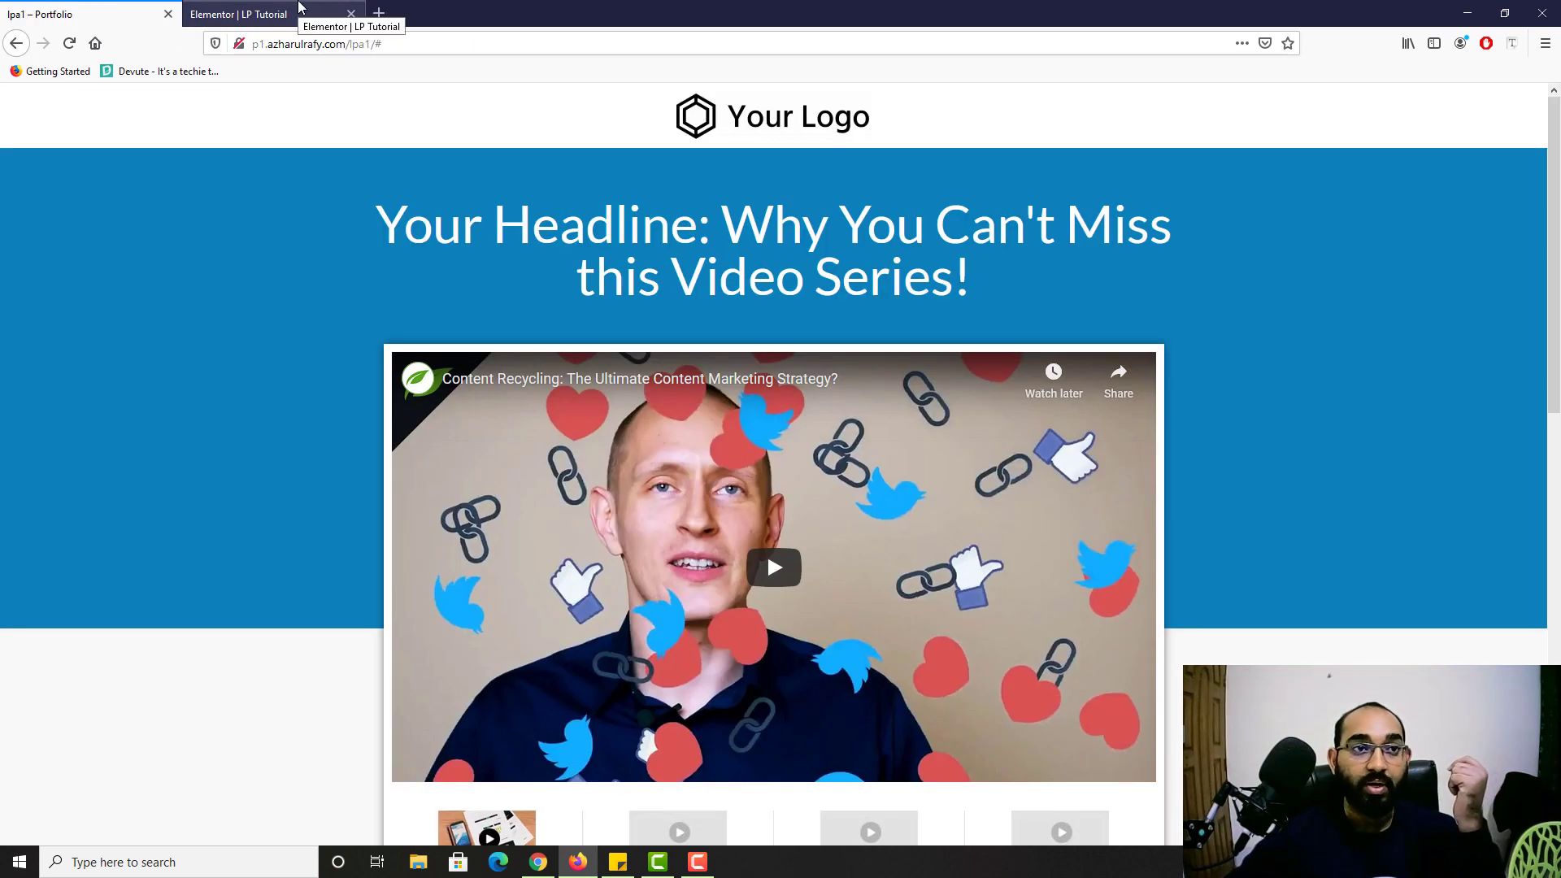
{"action": "left_click", "coordinate": [301, 9]}
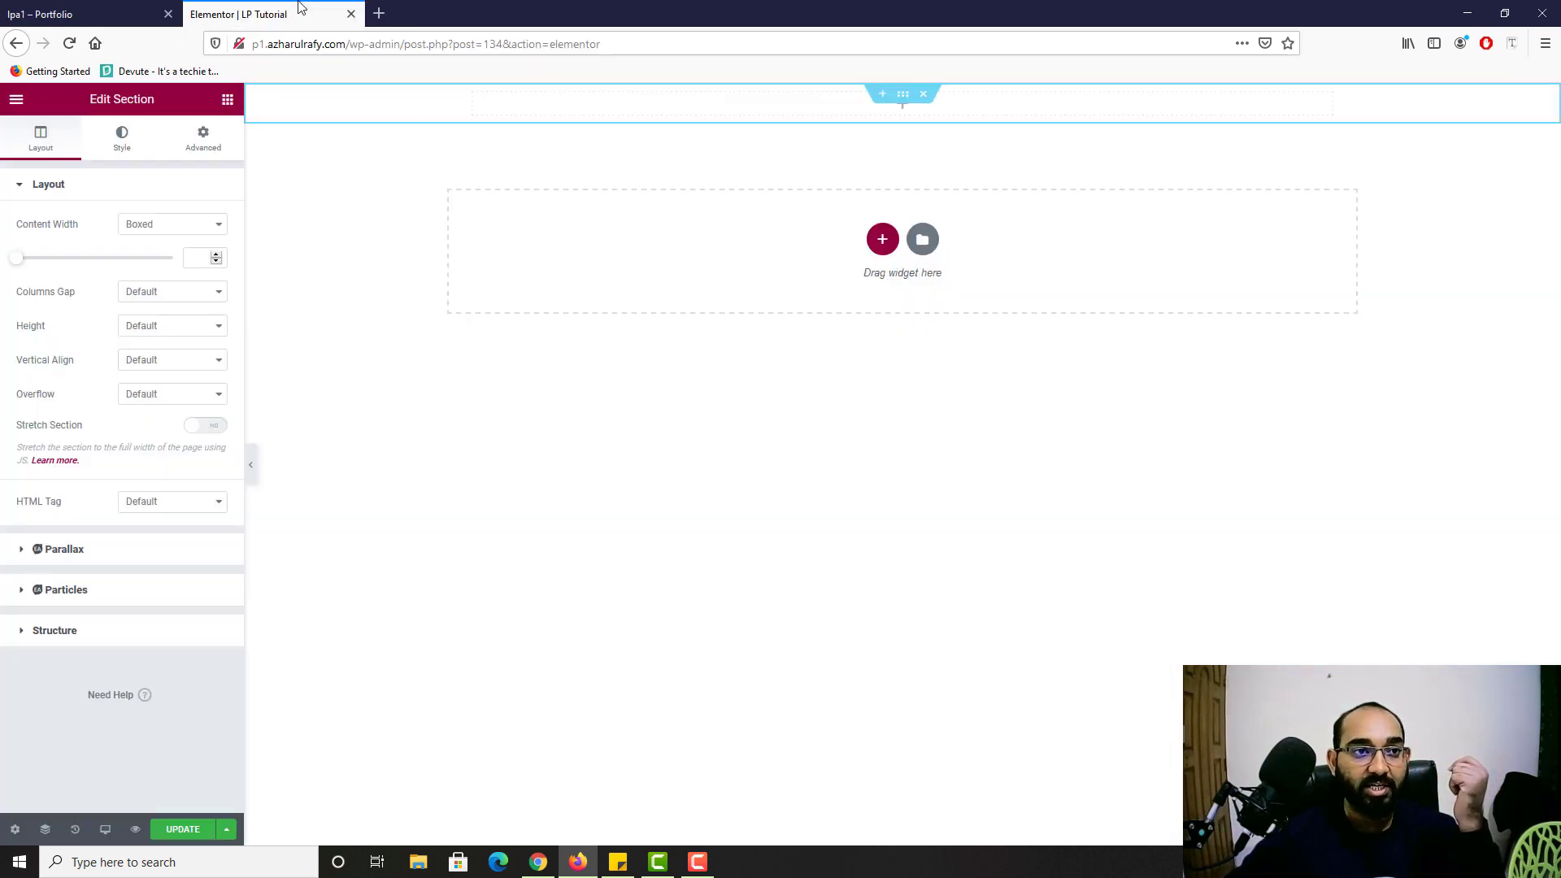
{"action": "left_click", "coordinate": [228, 101]}
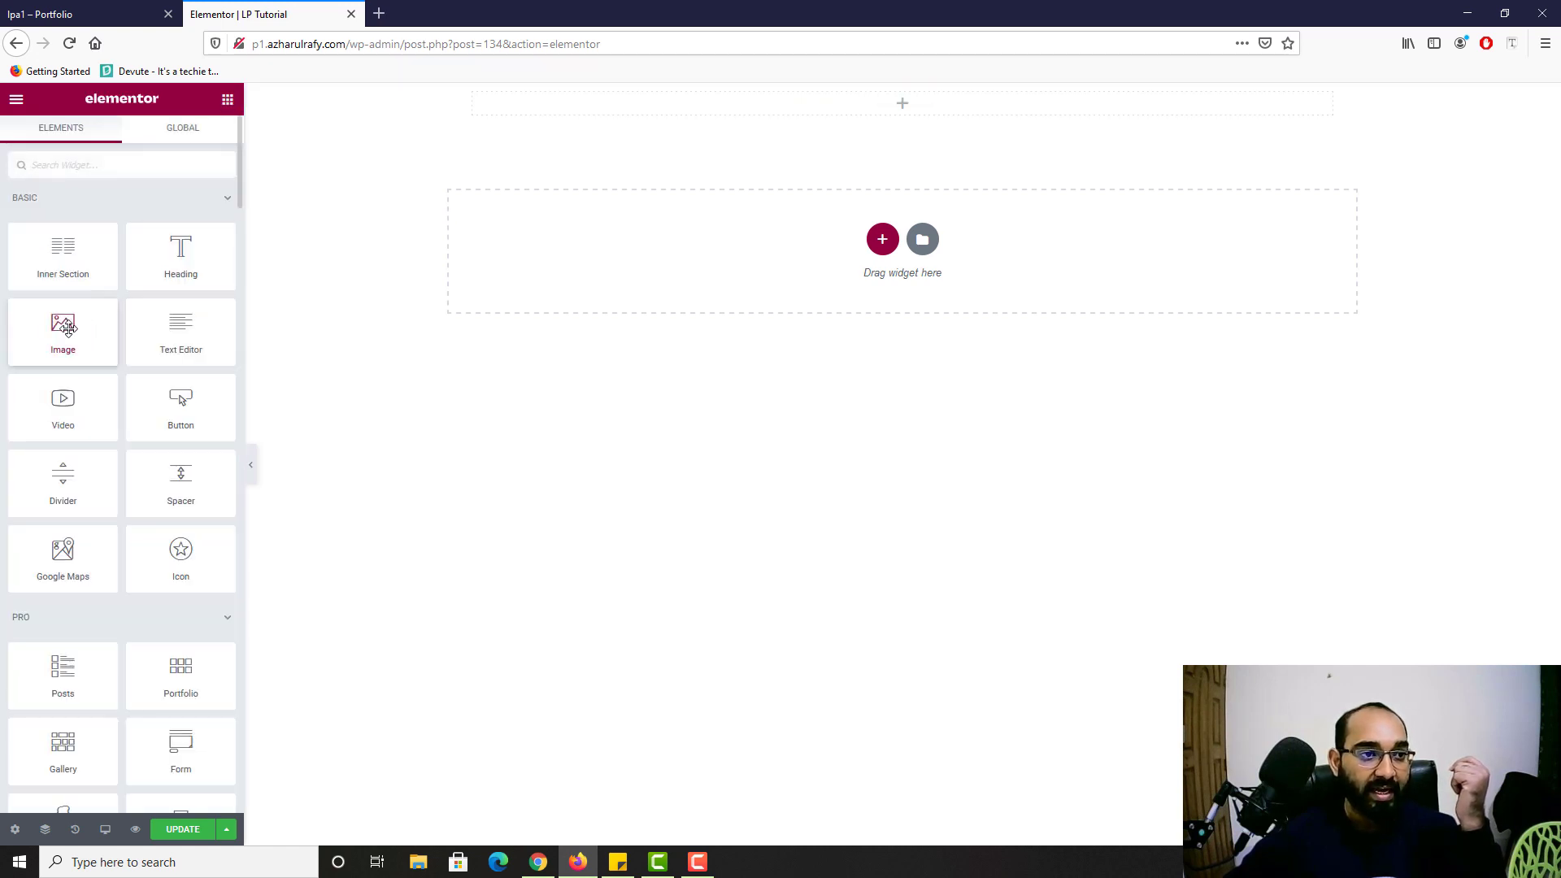
{"action": "left_click_drag", "start_coordinate": [63, 329], "coordinate": [882, 106]}
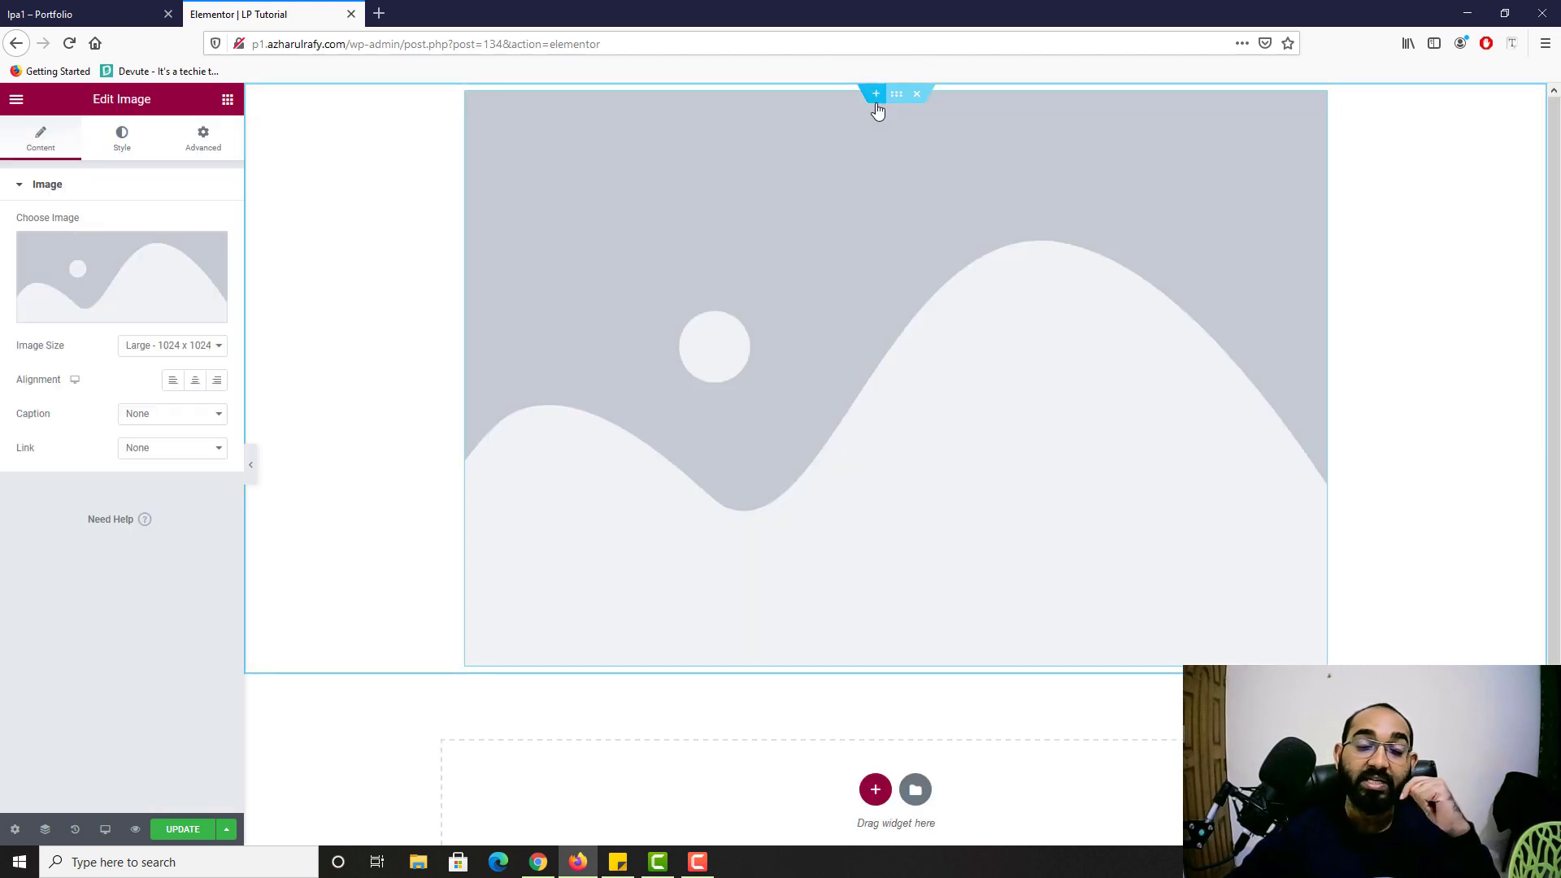
{"action": "left_click", "coordinate": [117, 324]}
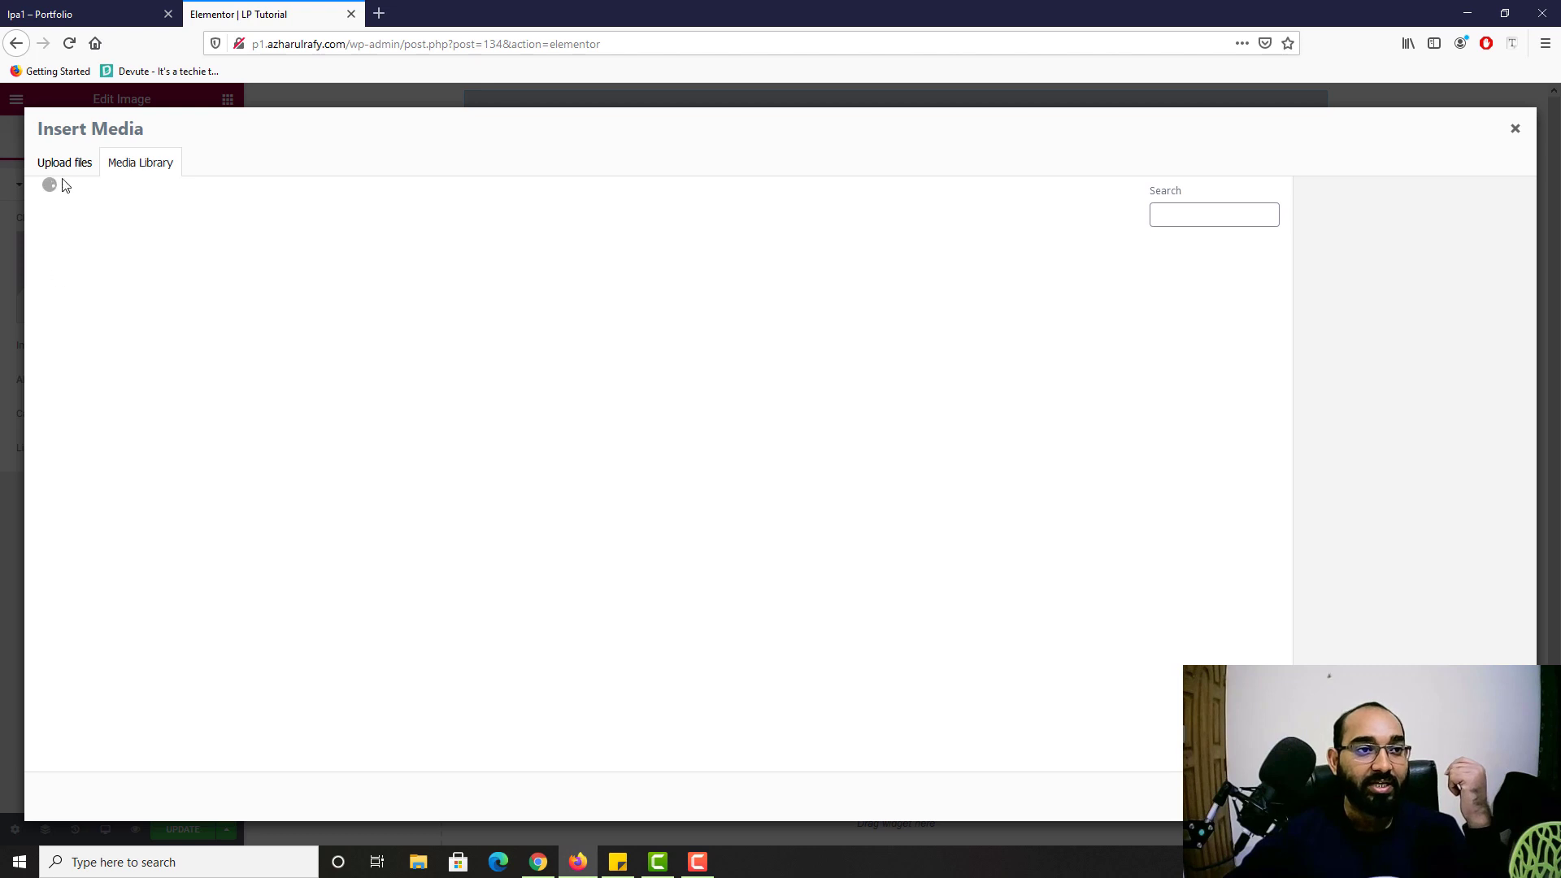
{"action": "left_click", "coordinate": [63, 171]}
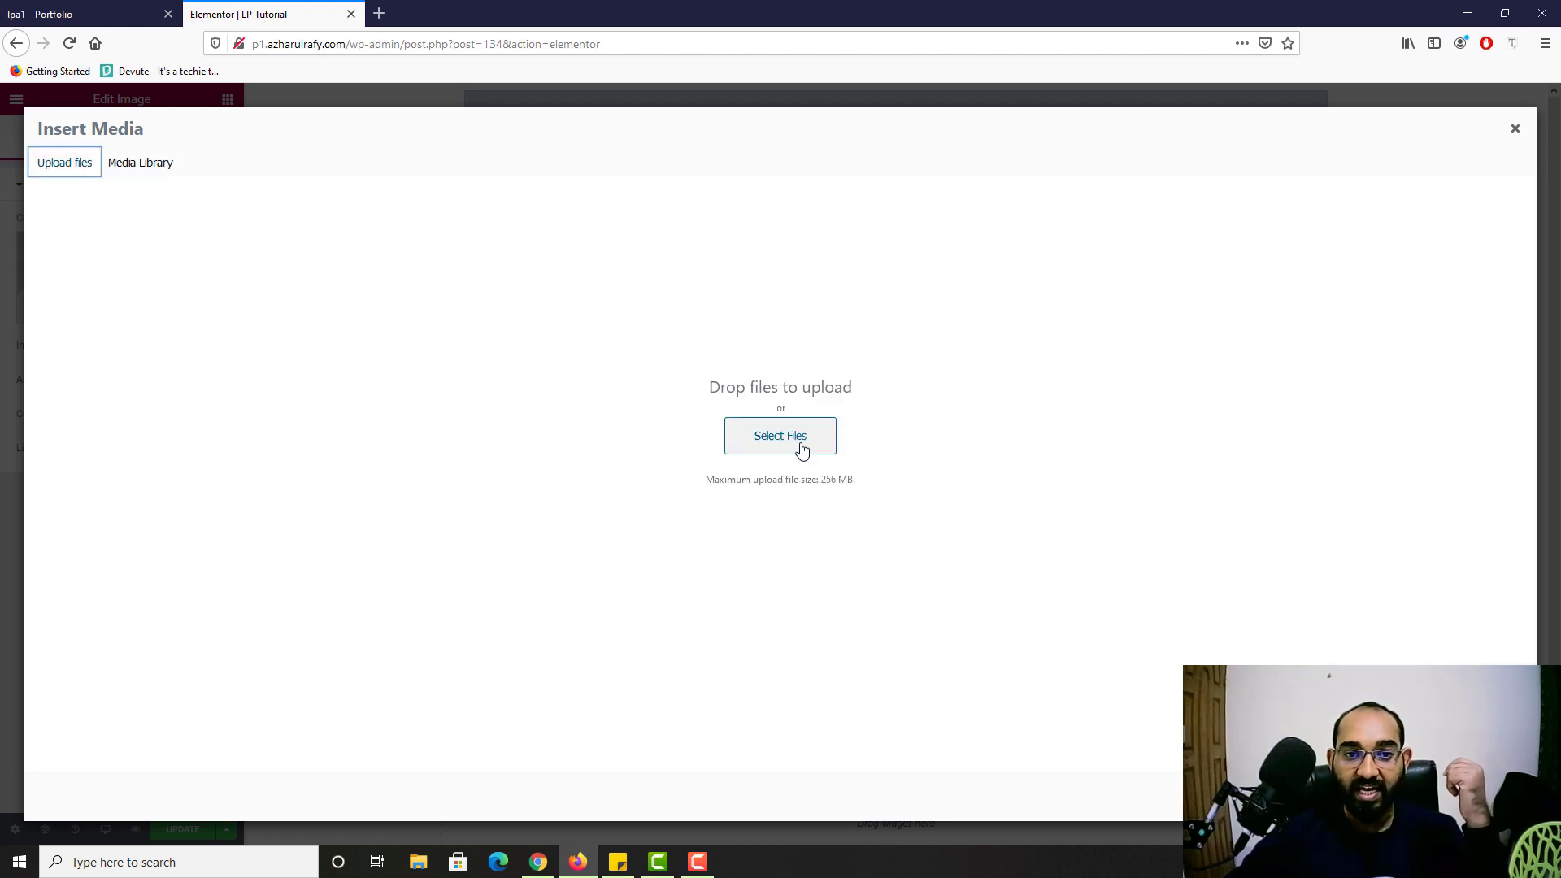
{"action": "left_click", "coordinate": [159, 167]}
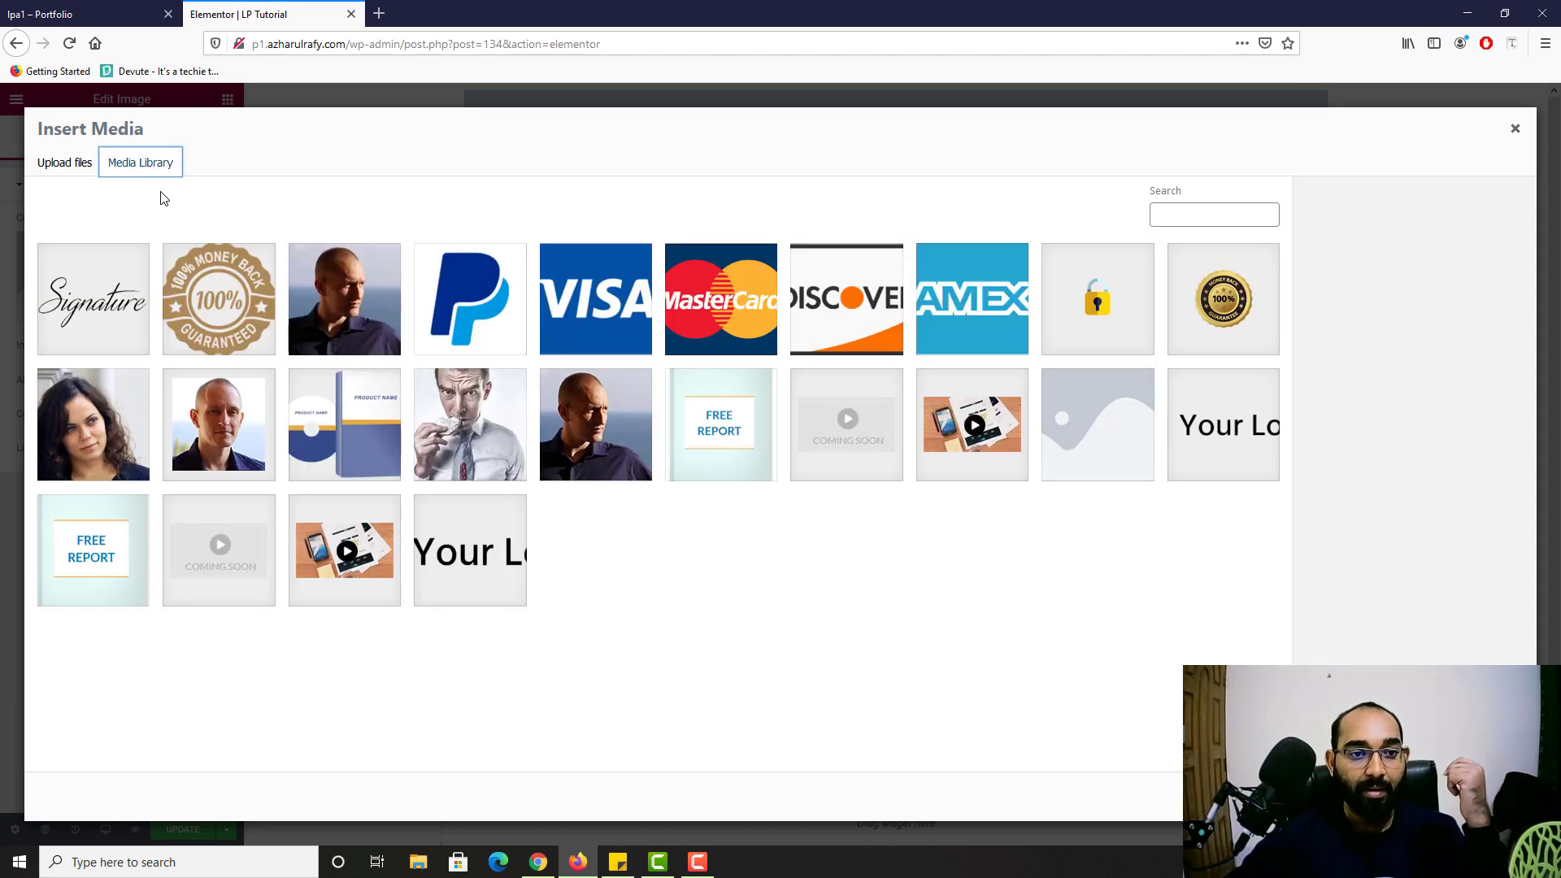
{"action": "left_click", "coordinate": [1215, 459]}
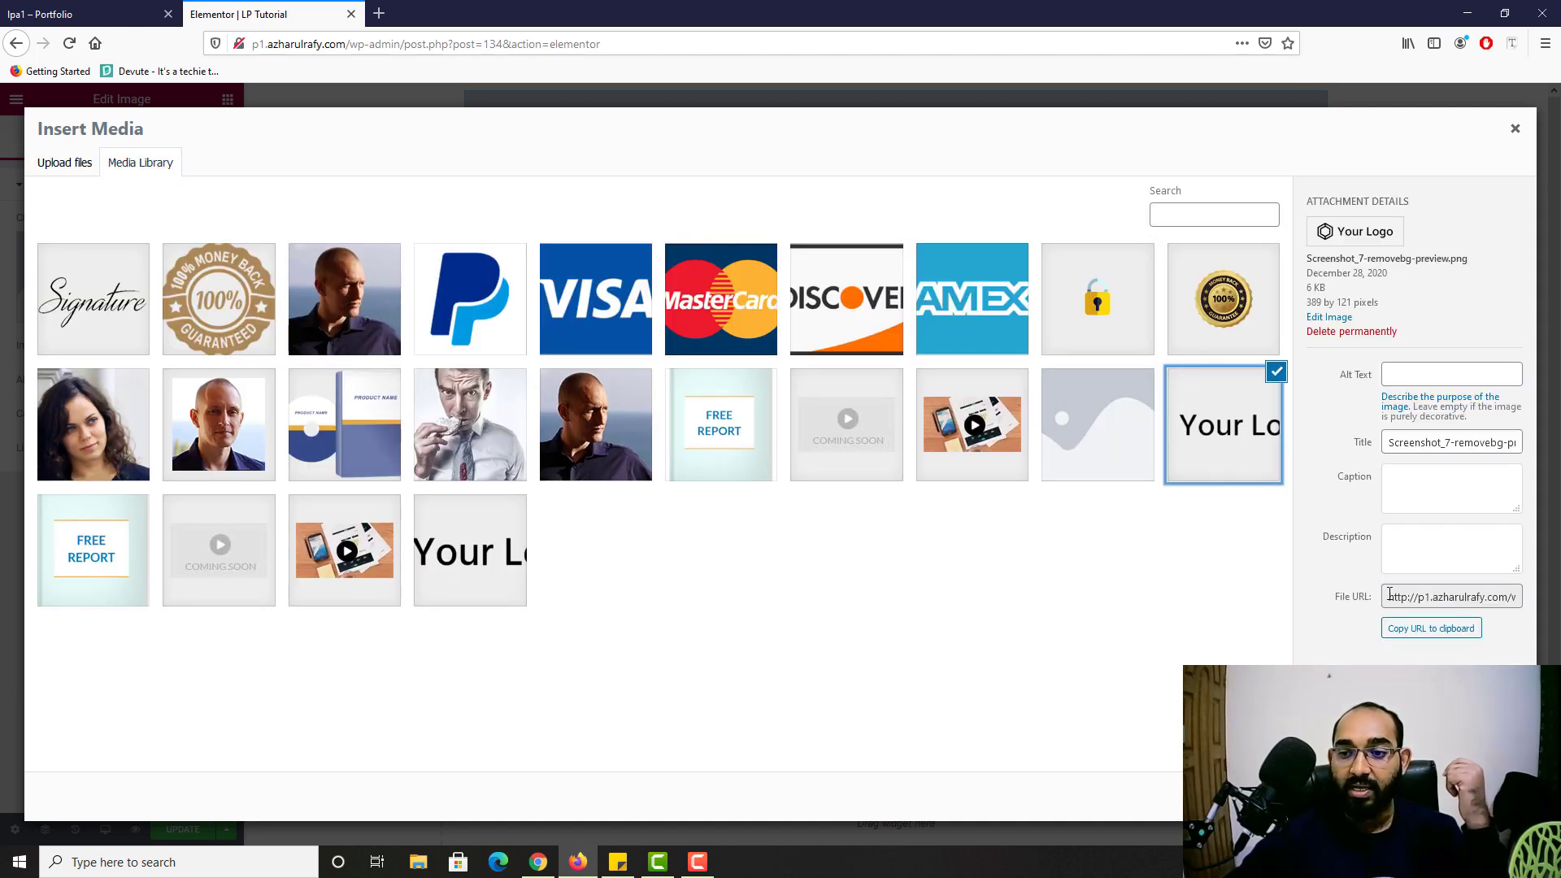
{"action": "left_click", "coordinate": [1480, 797]}
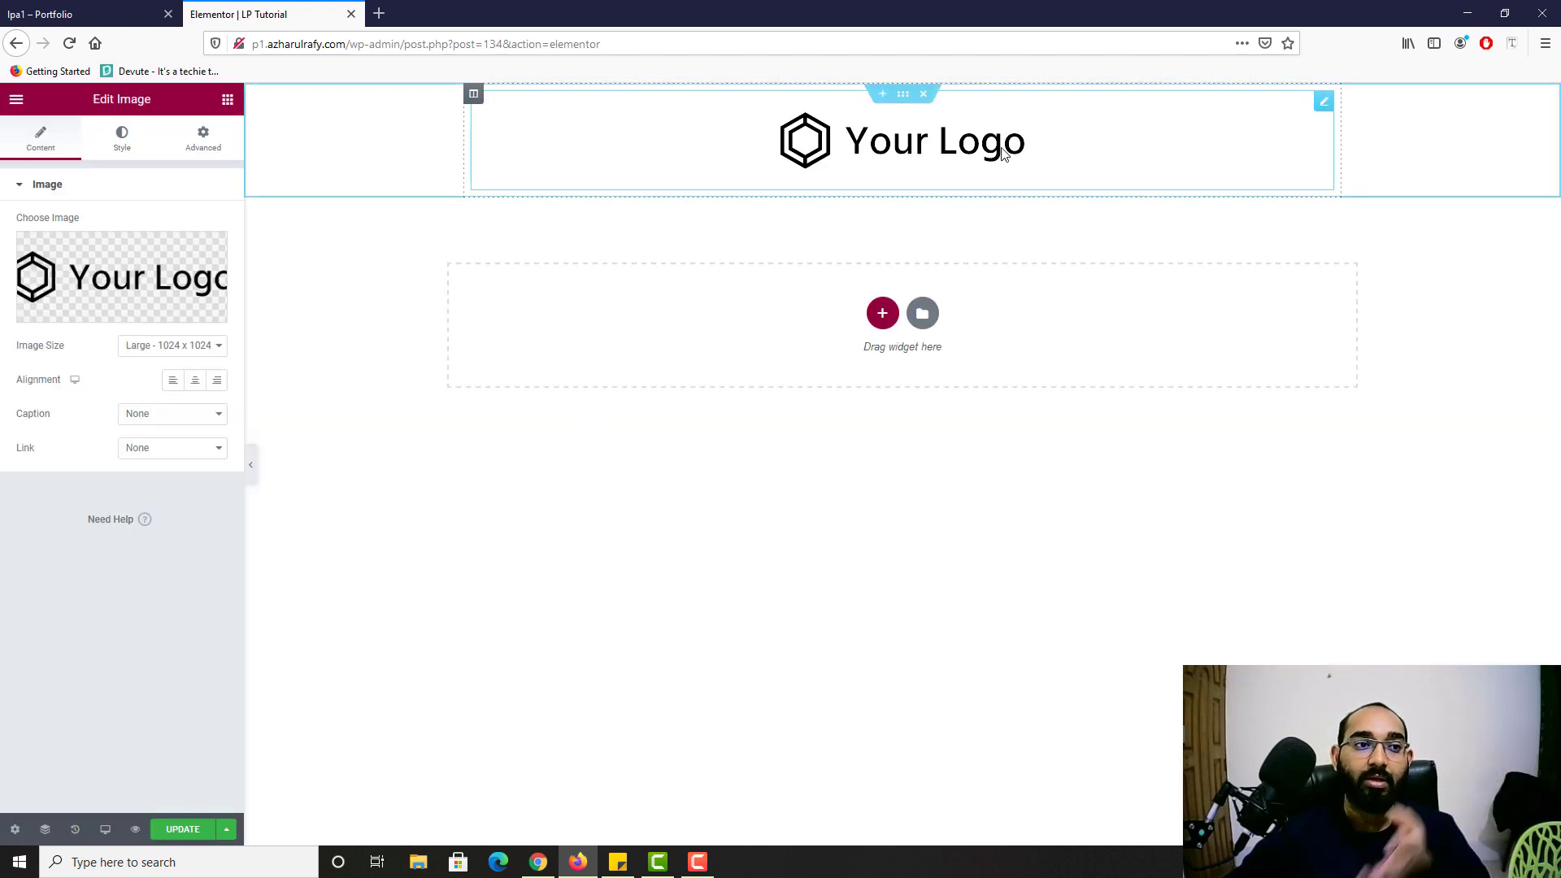
Step: Compare the logo with the one on the lpa1 page and set the logo image's width to 25%
{"action": "left_click", "coordinate": [48, 14]}
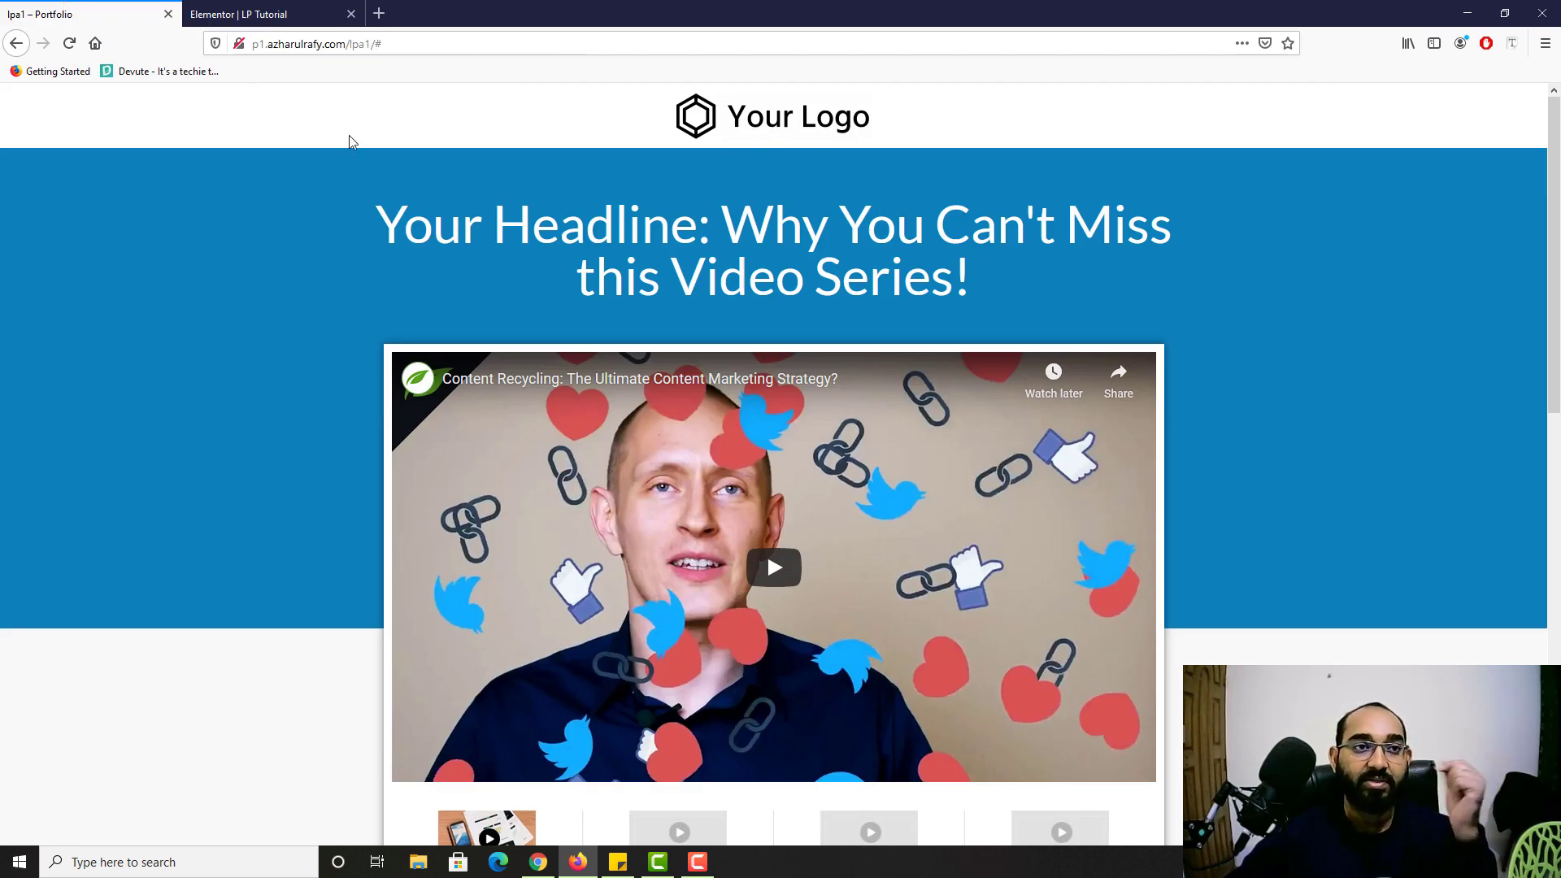
{"action": "left_click", "coordinate": [252, 11]}
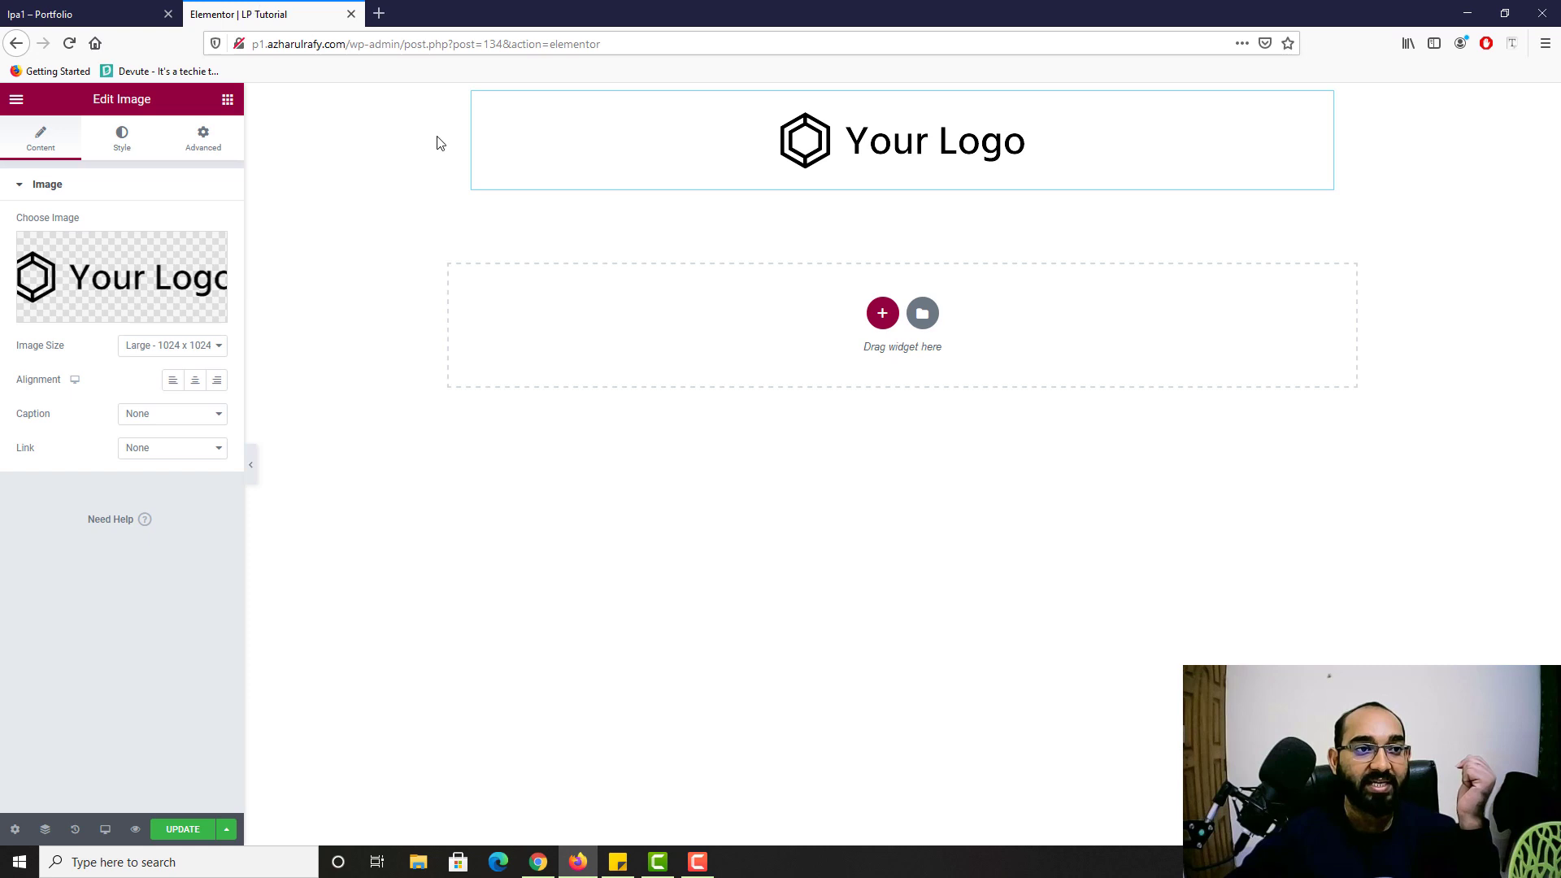
{"action": "left_click", "coordinate": [119, 155]}
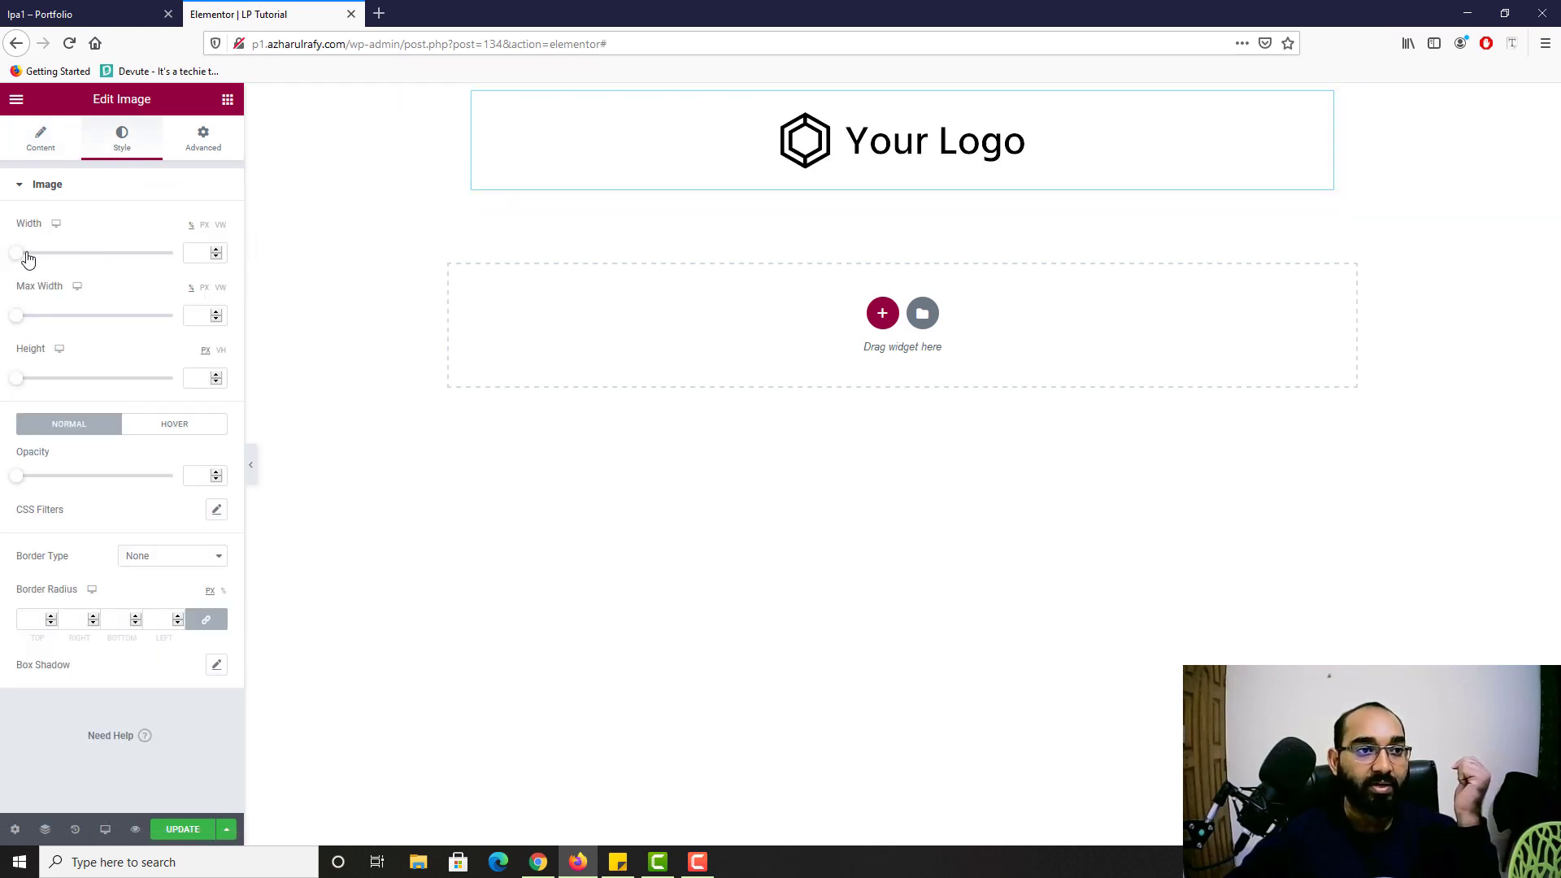
{"action": "left_click_drag", "start_coordinate": [15, 254], "coordinate": [42, 257]}
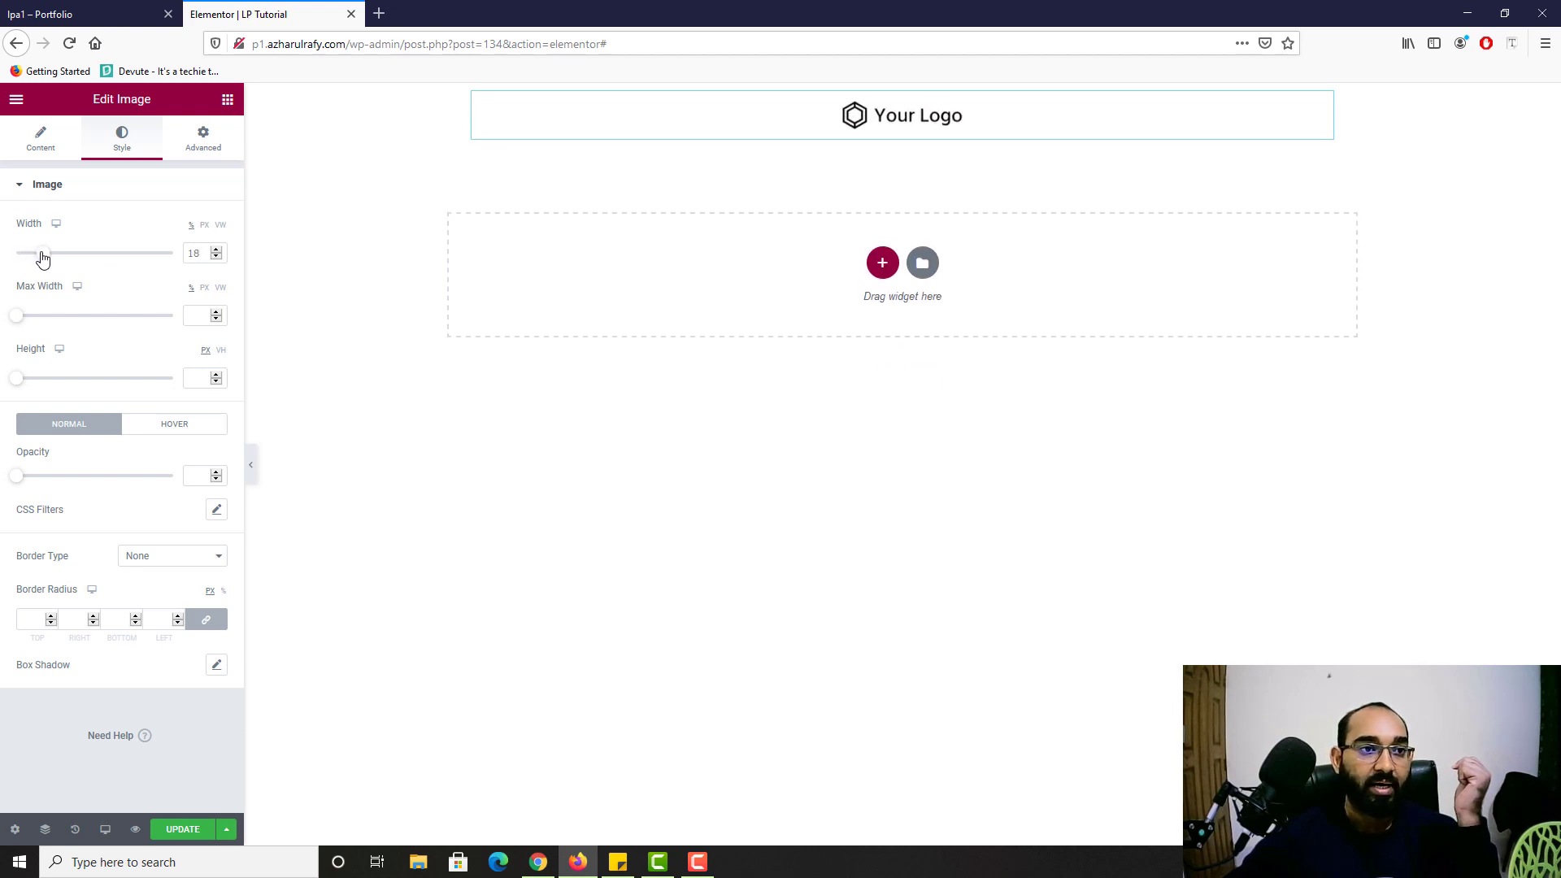
{"action": "double_click", "coordinate": [194, 253]}
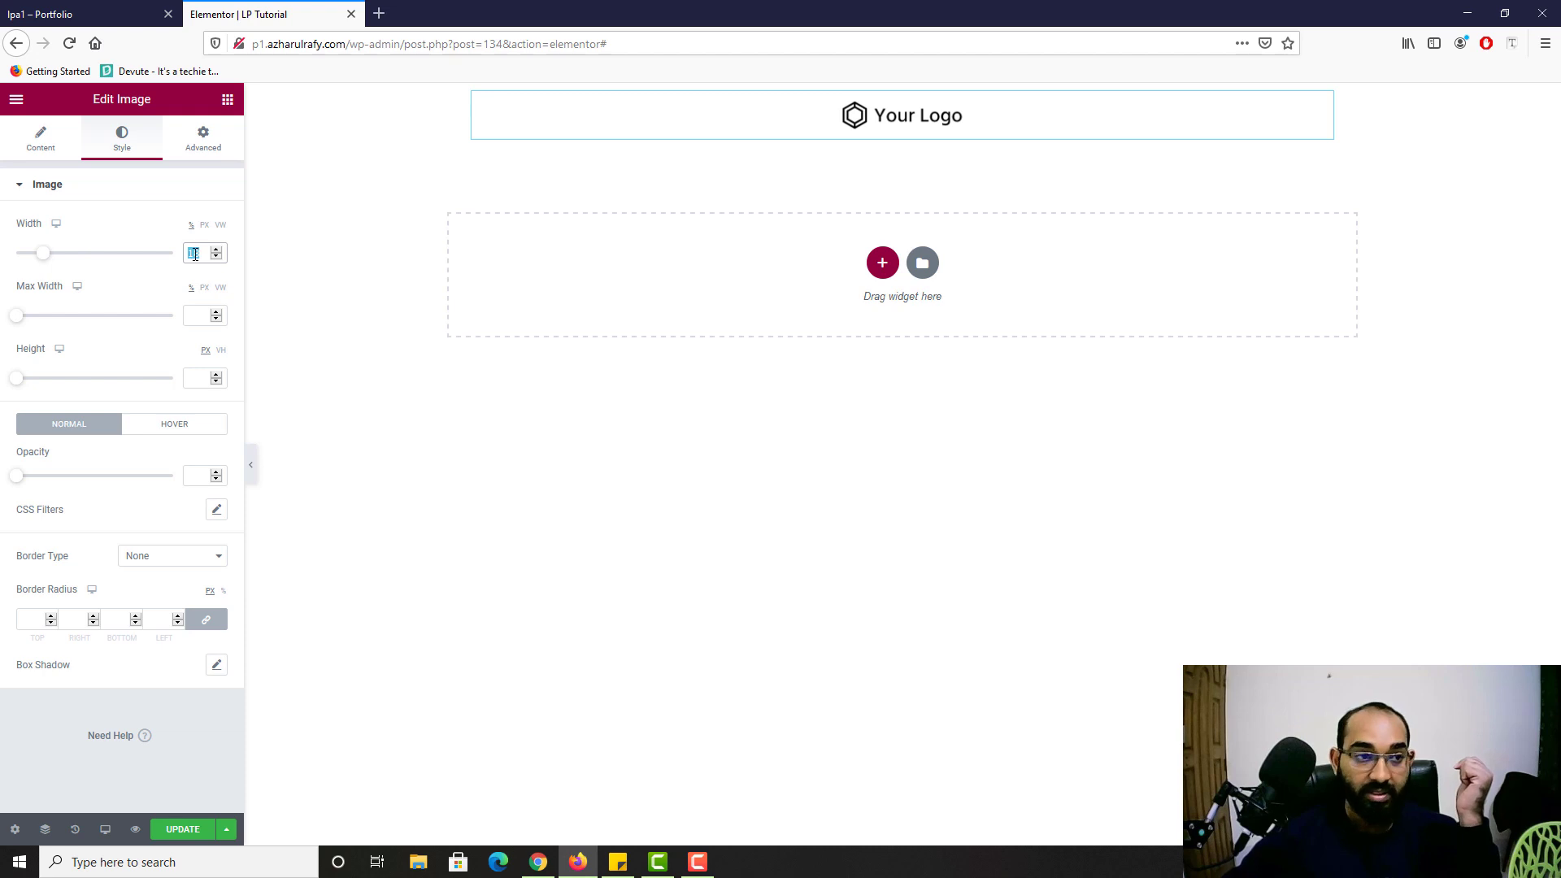
{"action": "type", "text": "25"}
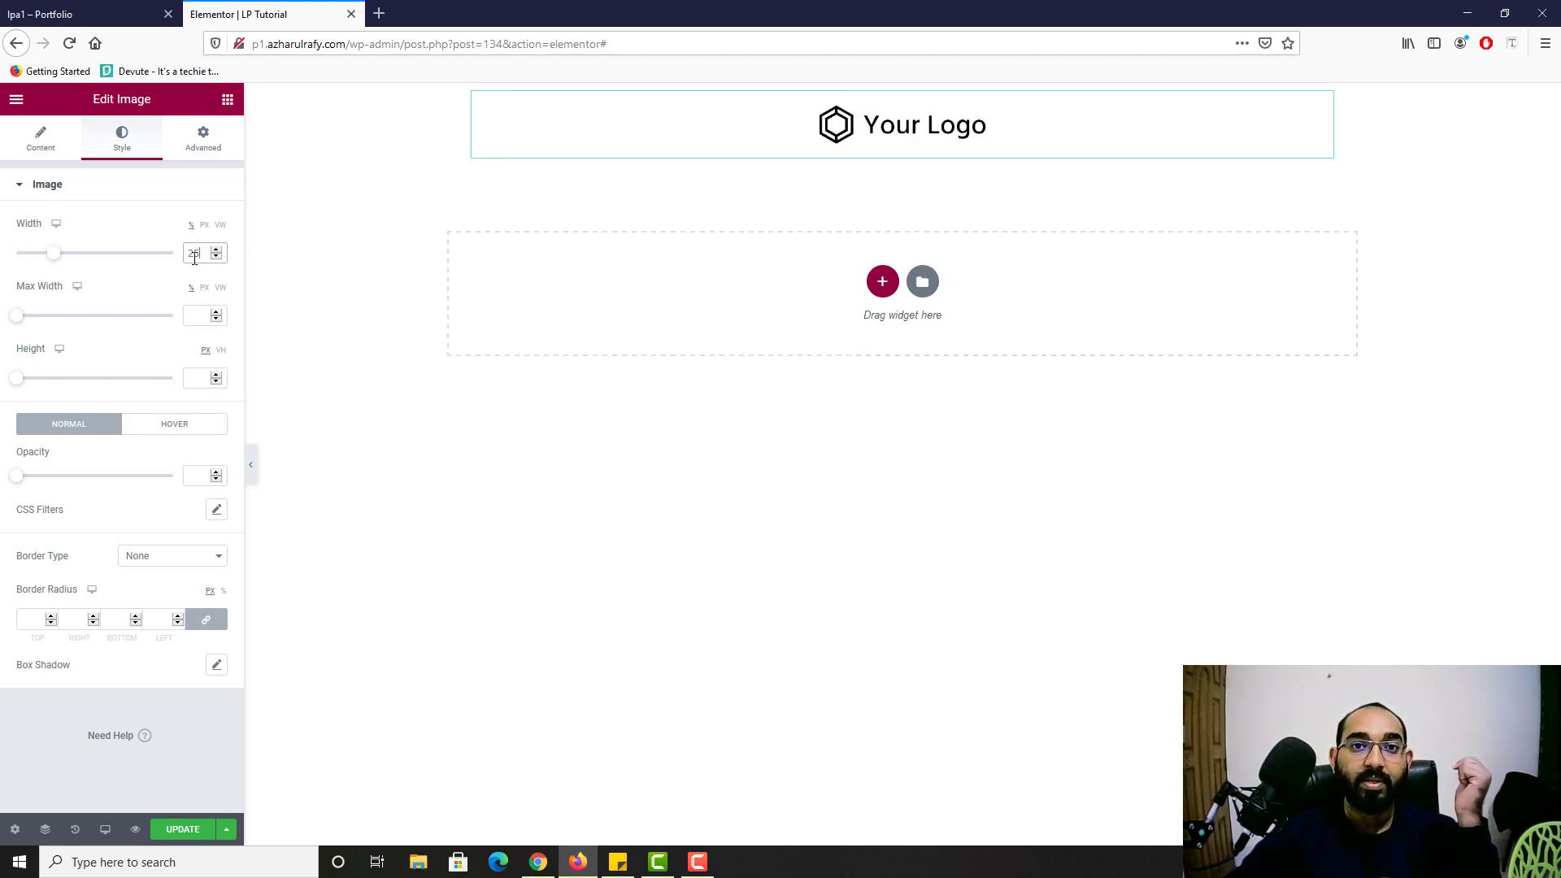
Step: Check the logo size against the lpa1 page again, switch the image width unit to pixels and set the width to 250 px
{"action": "left_click", "coordinate": [128, 7]}
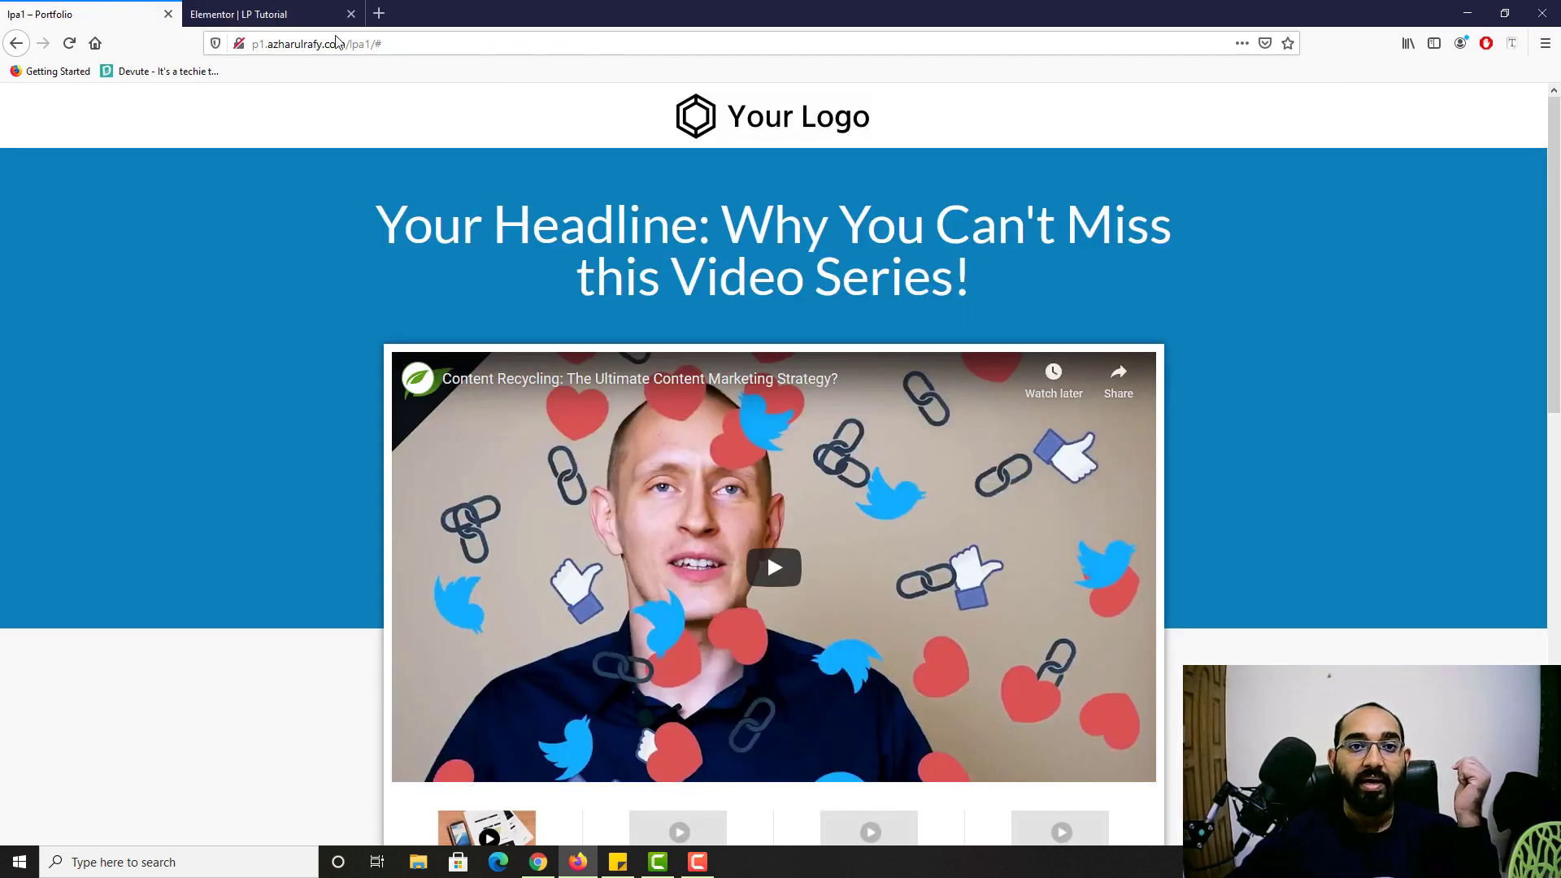
{"action": "left_click", "coordinate": [330, 14]}
{"action": "left_click", "coordinate": [16, 7]}
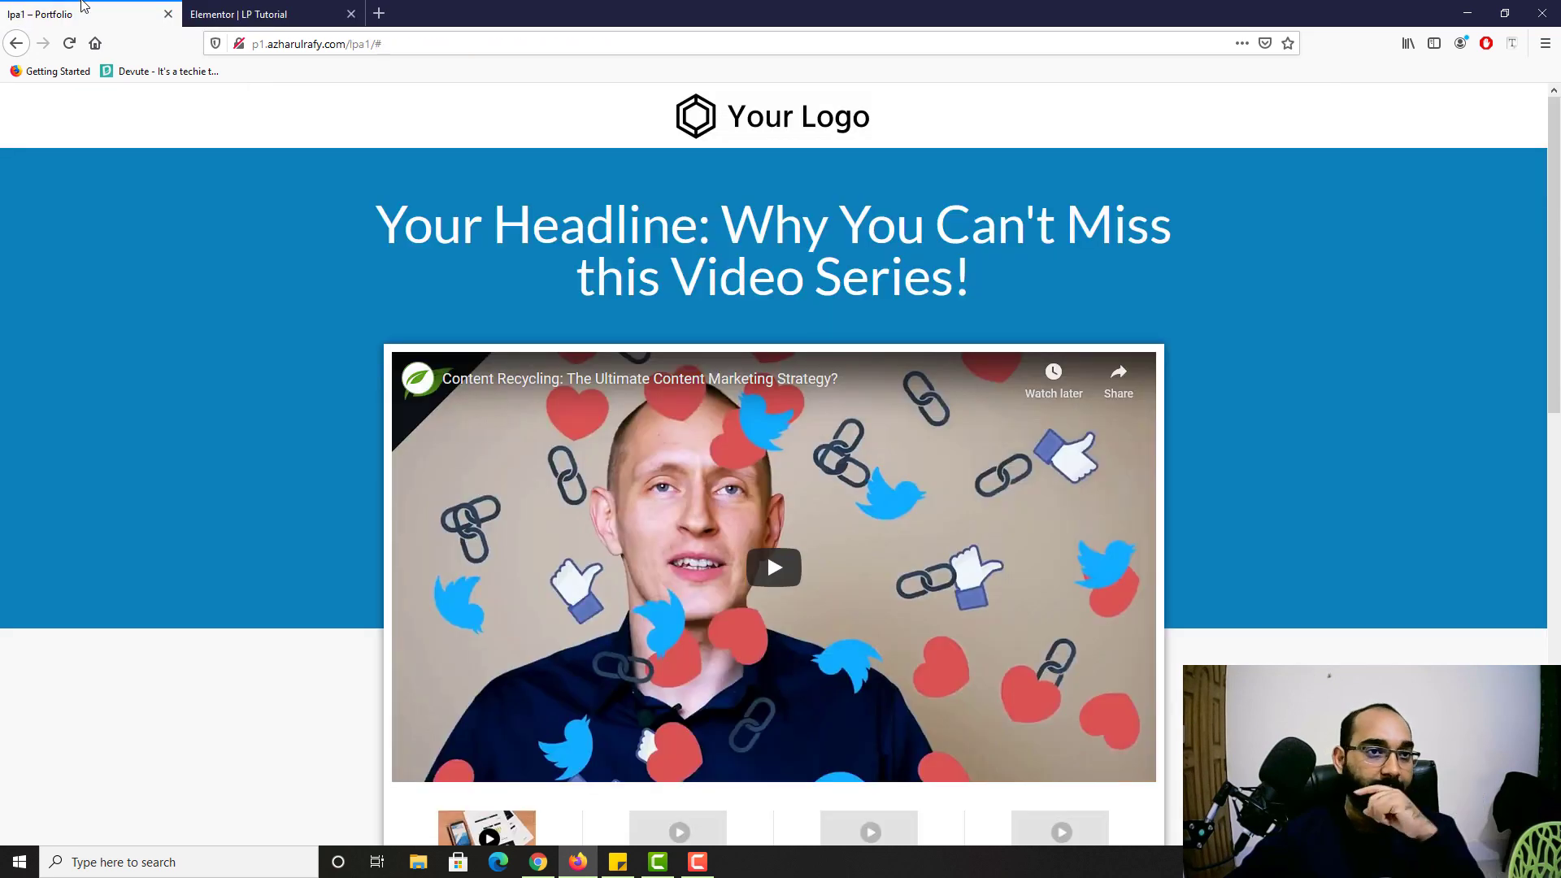
{"action": "left_click", "coordinate": [244, 14]}
{"action": "double_click", "coordinate": [193, 254]}
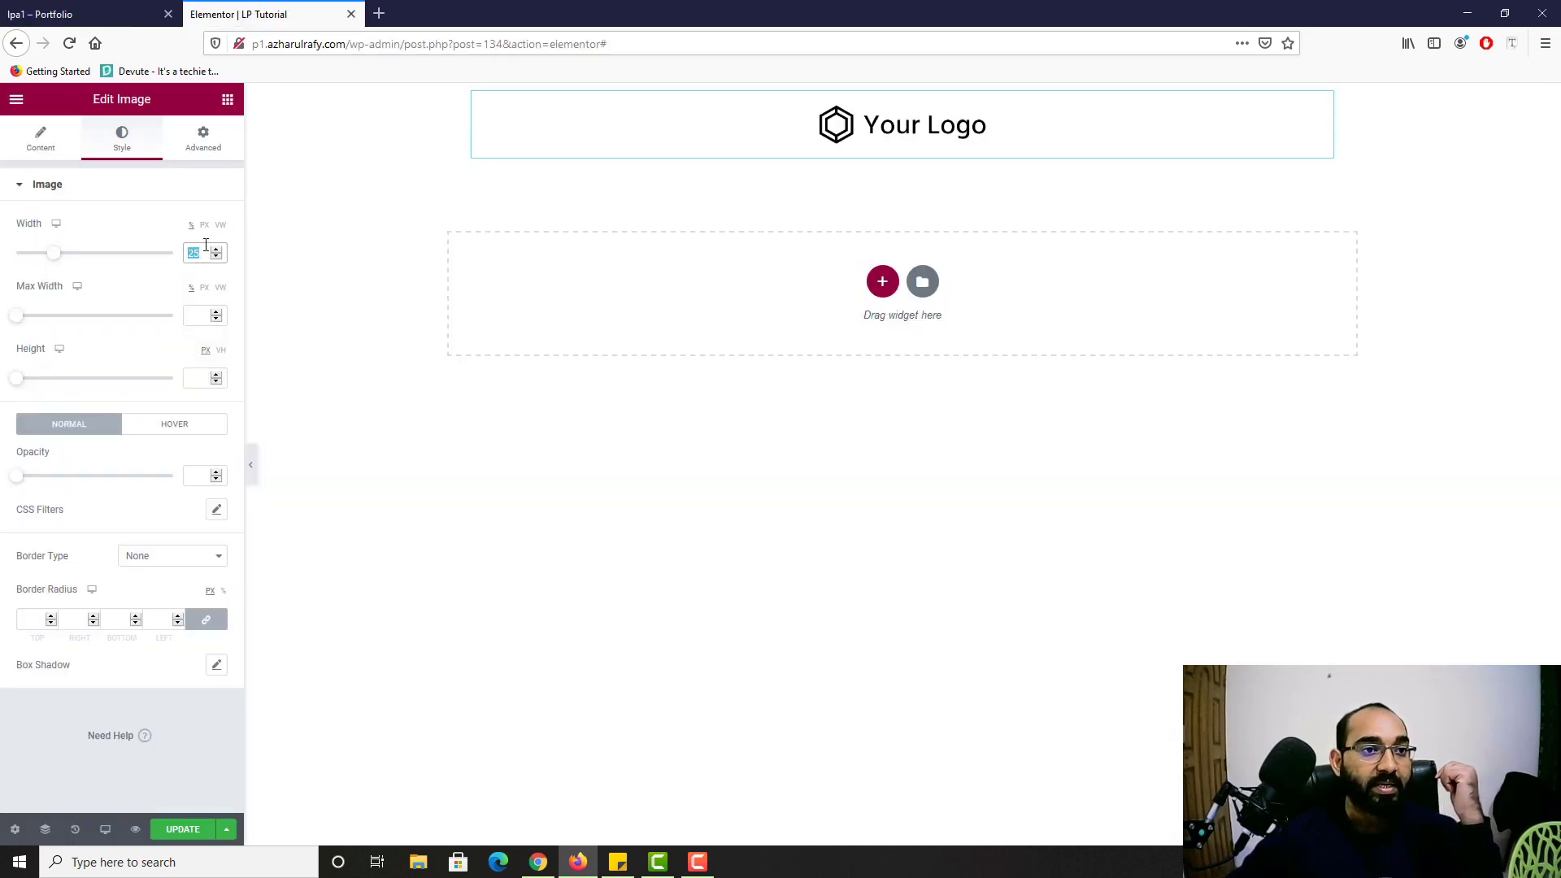
{"action": "left_click", "coordinate": [204, 225]}
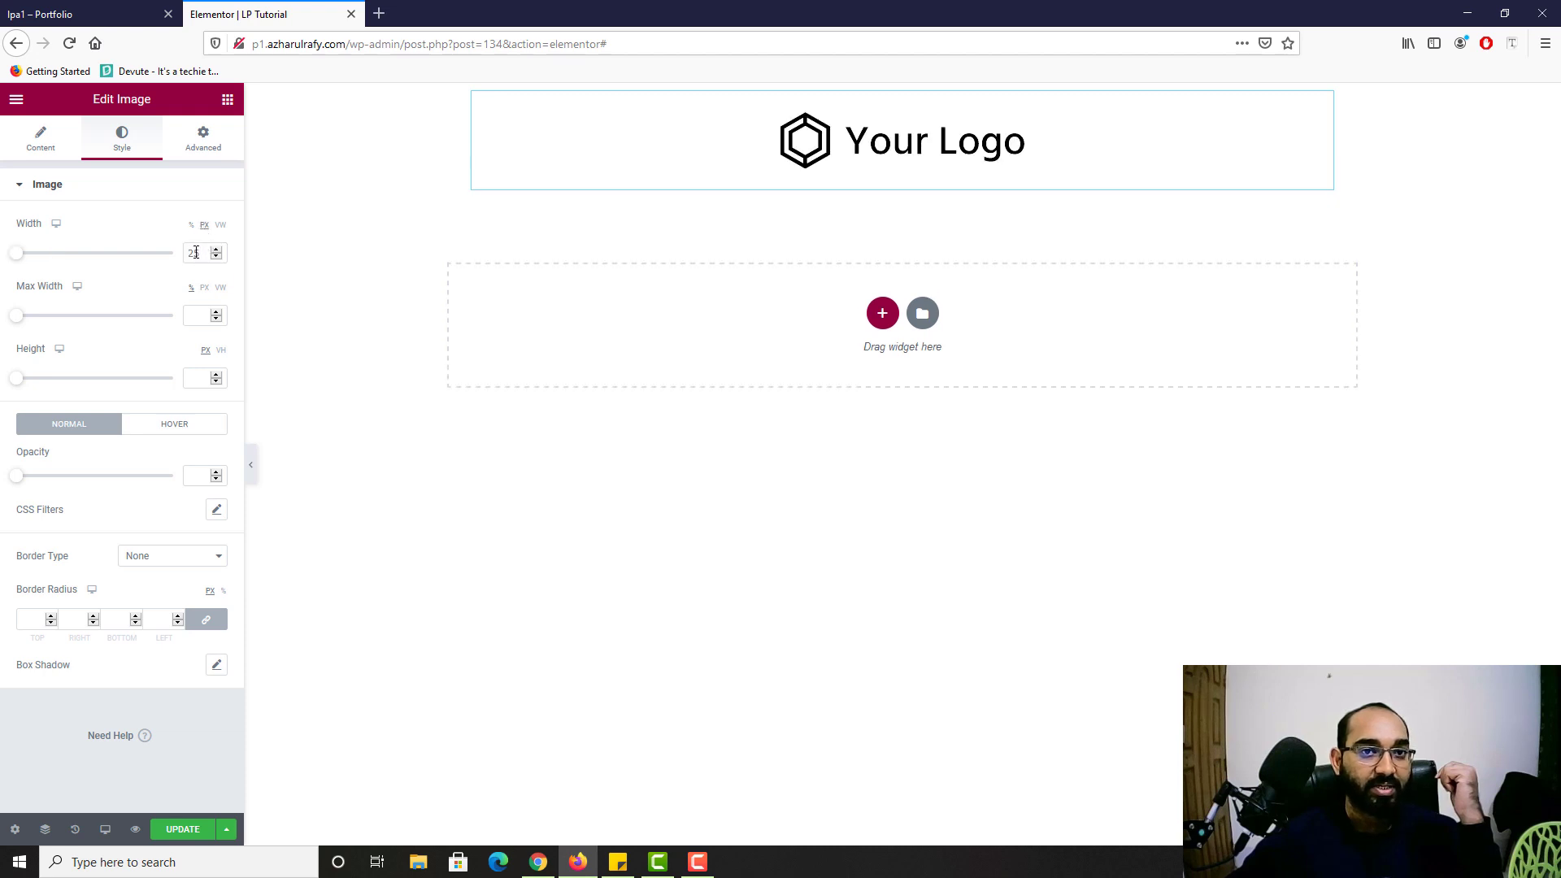
{"action": "double_click", "coordinate": [195, 253]}
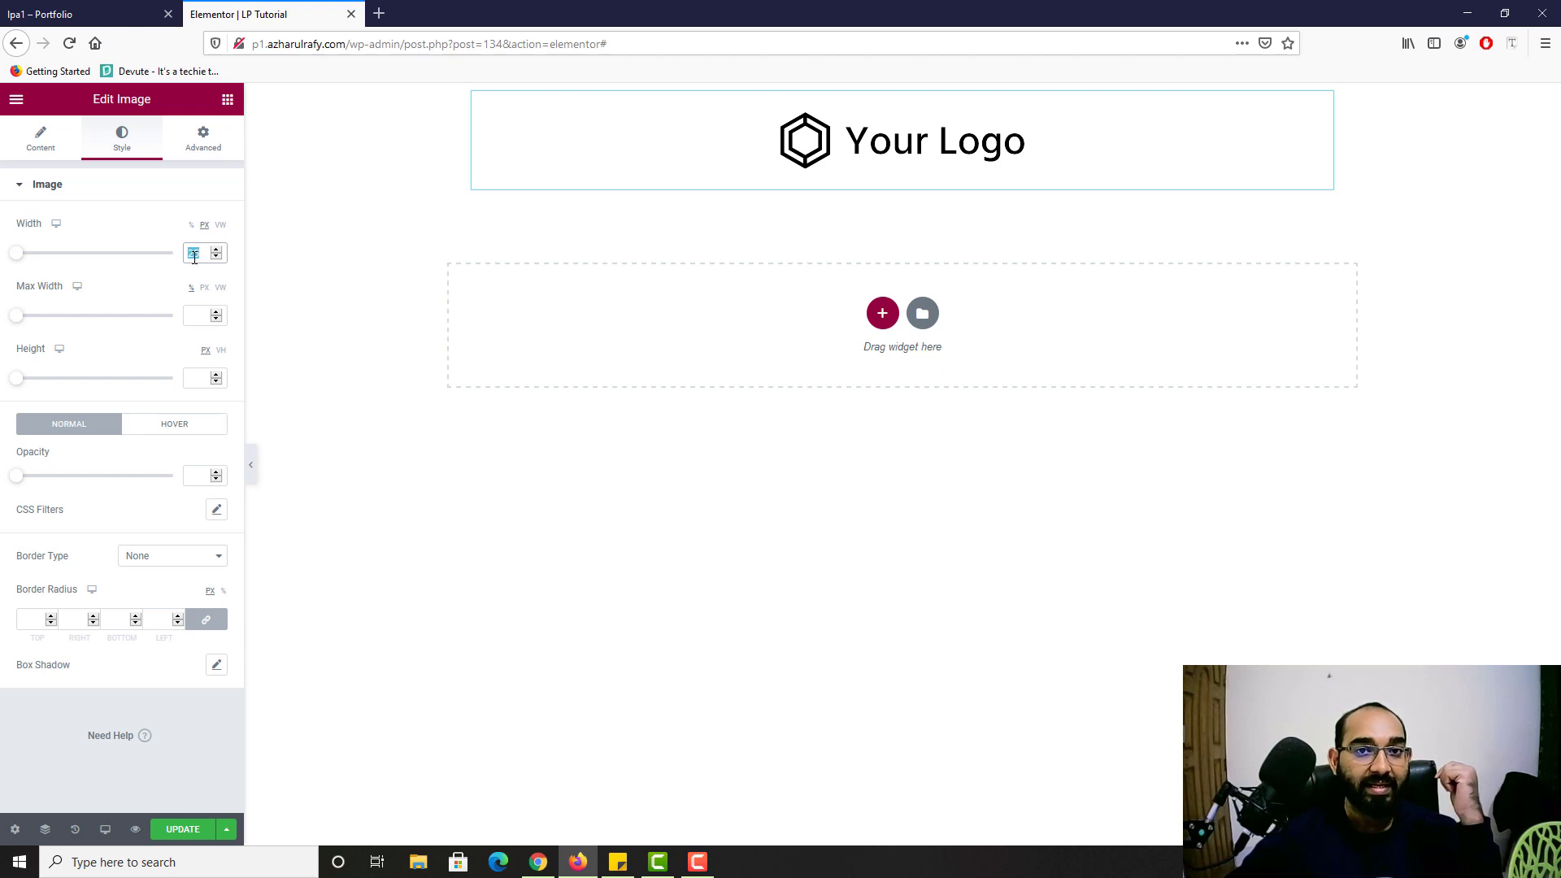
{"action": "type", "text": "50"}
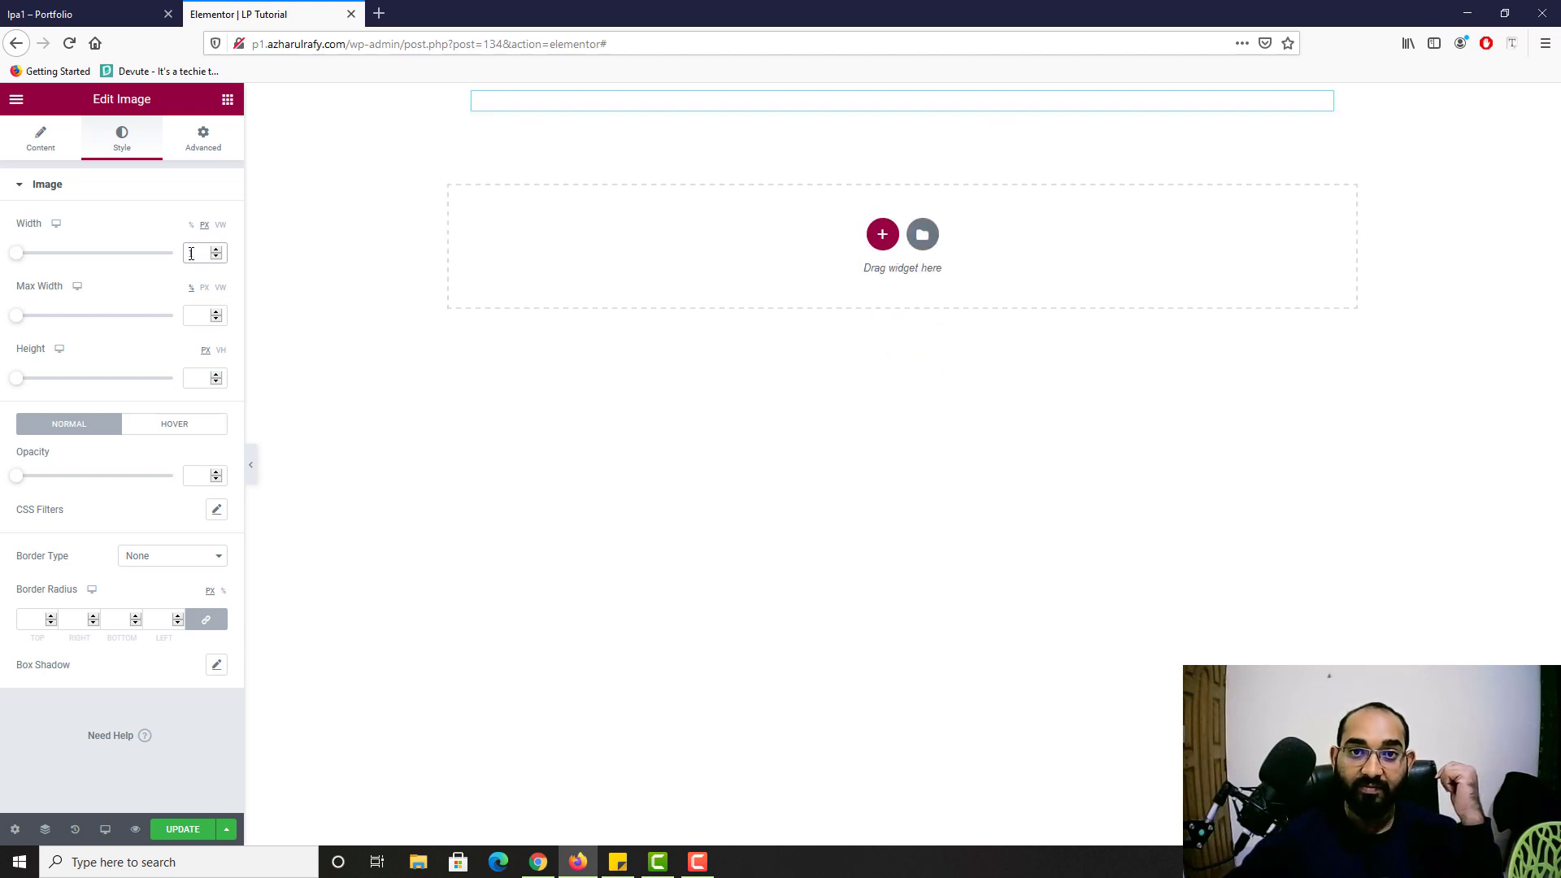
{"action": "double_click", "coordinate": [191, 254]}
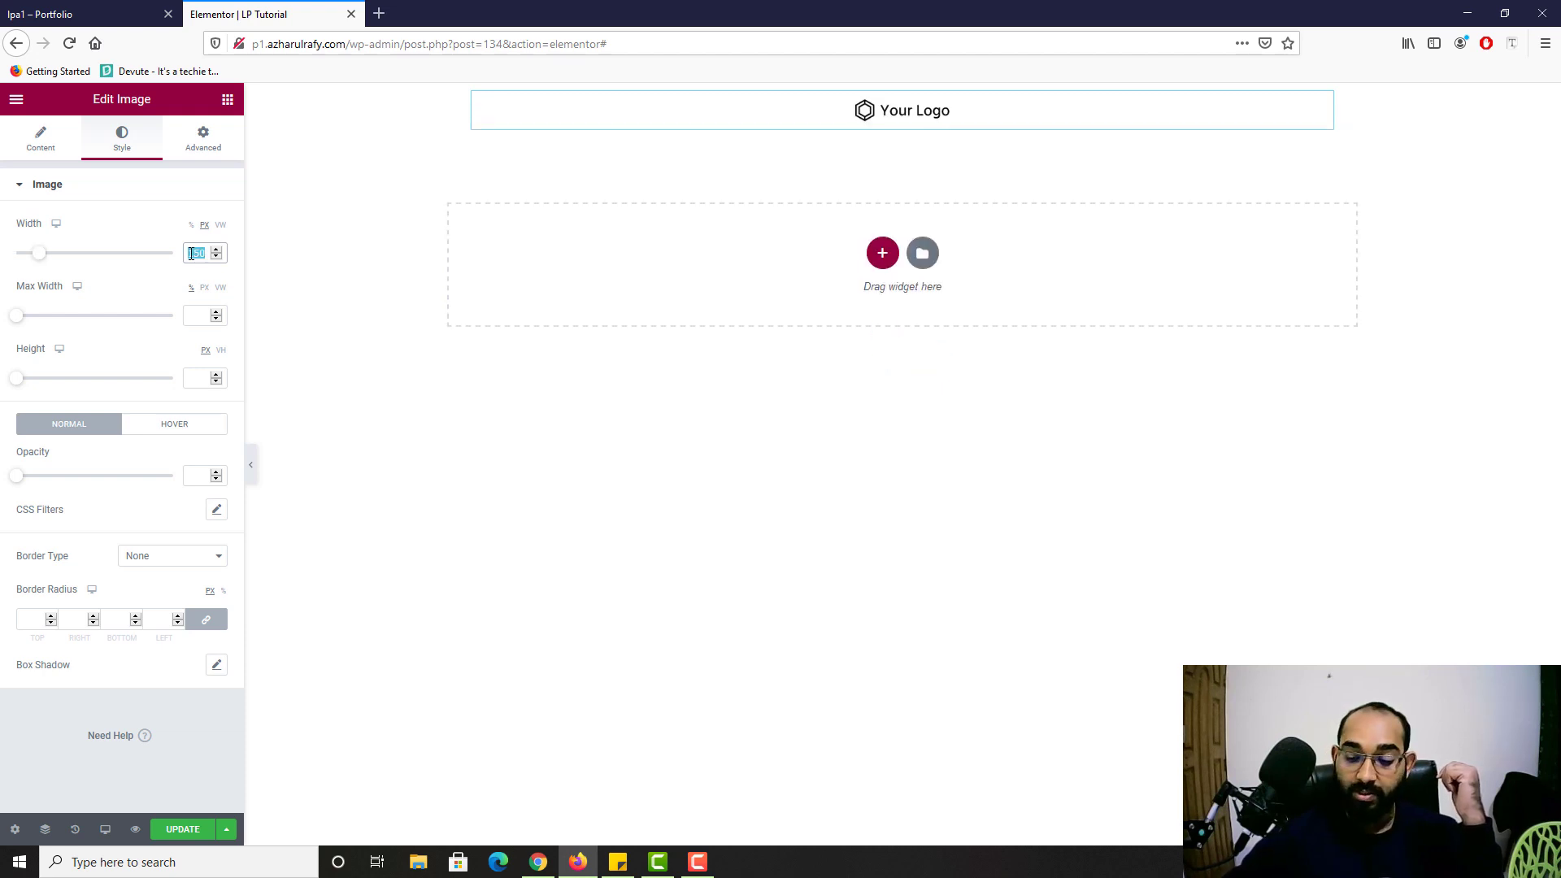
{"action": "type", "text": "250"}
Step: Set the logo image's width to 300 px, comparing its size with the logo on the lpa1 page
{"action": "left_click", "coordinate": [56, 10]}
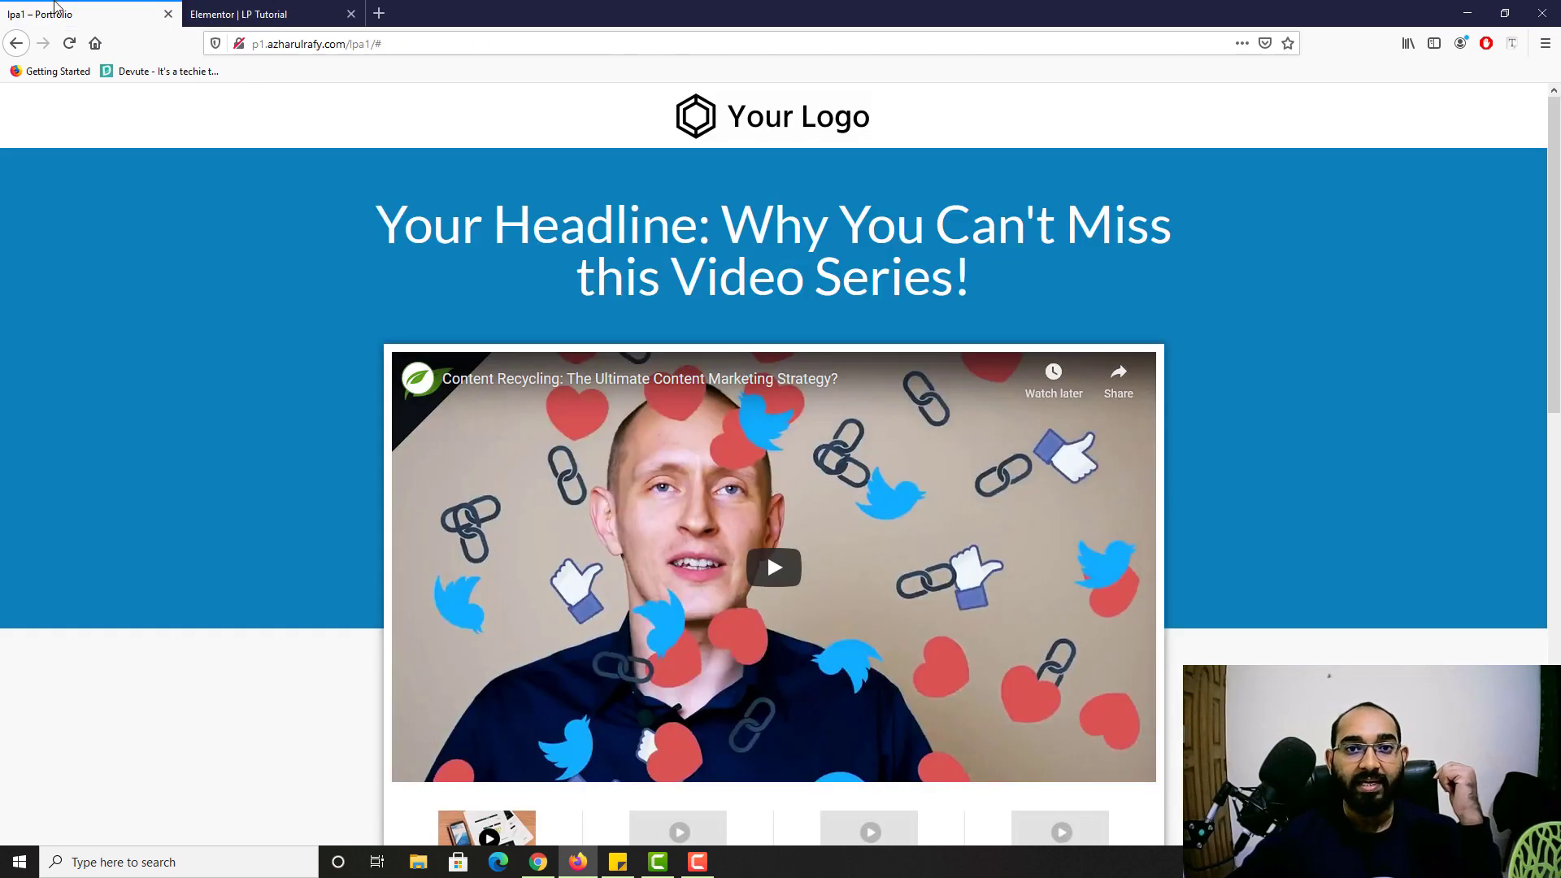
{"action": "left_click", "coordinate": [238, 14]}
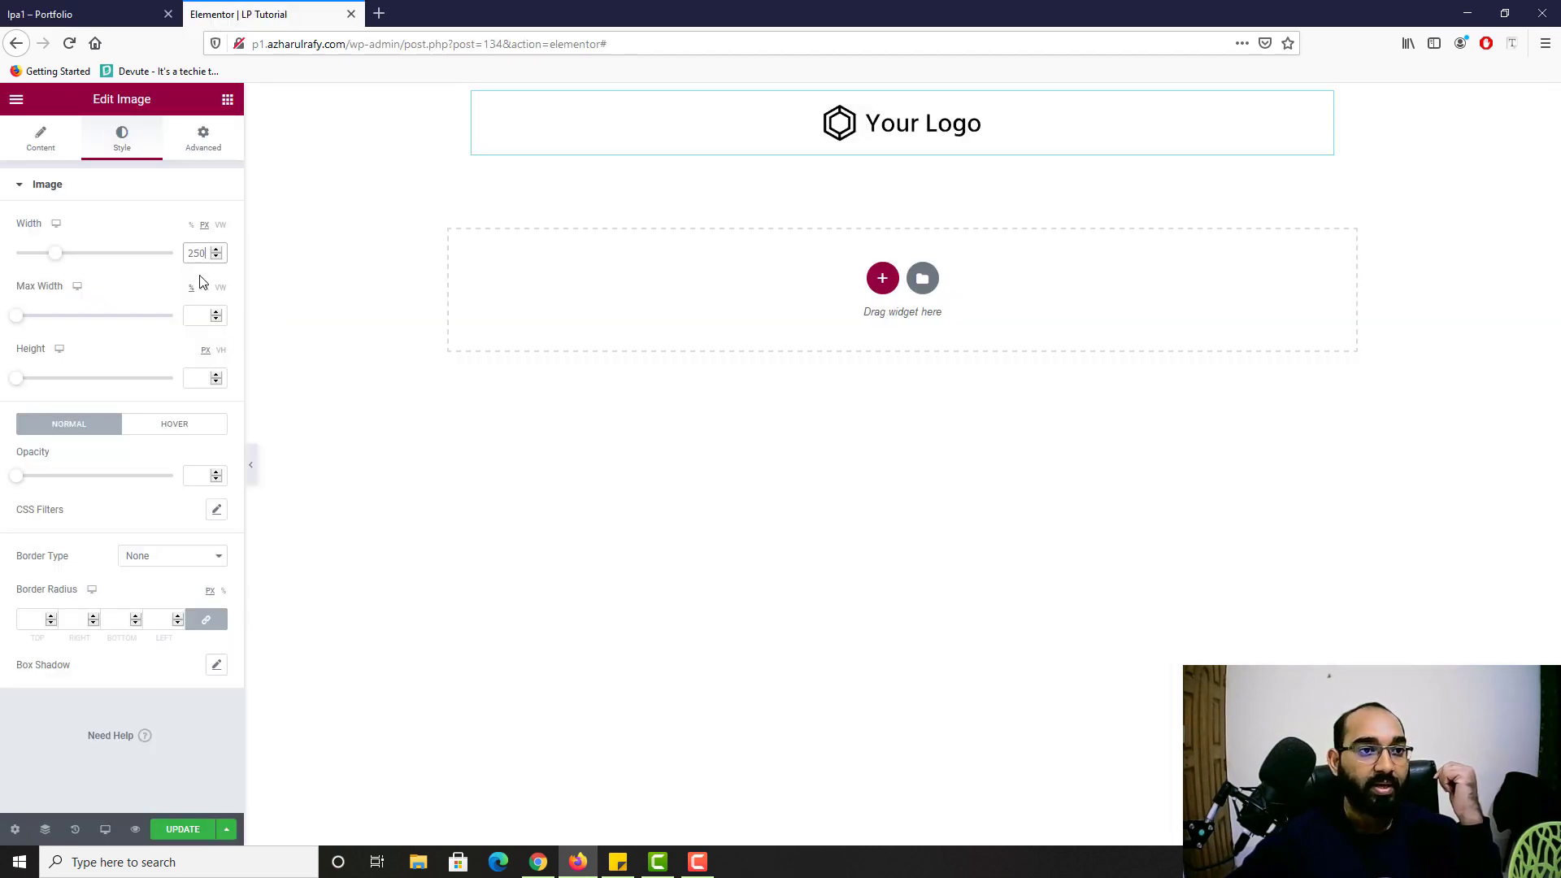
{"action": "type", "text": "300"}
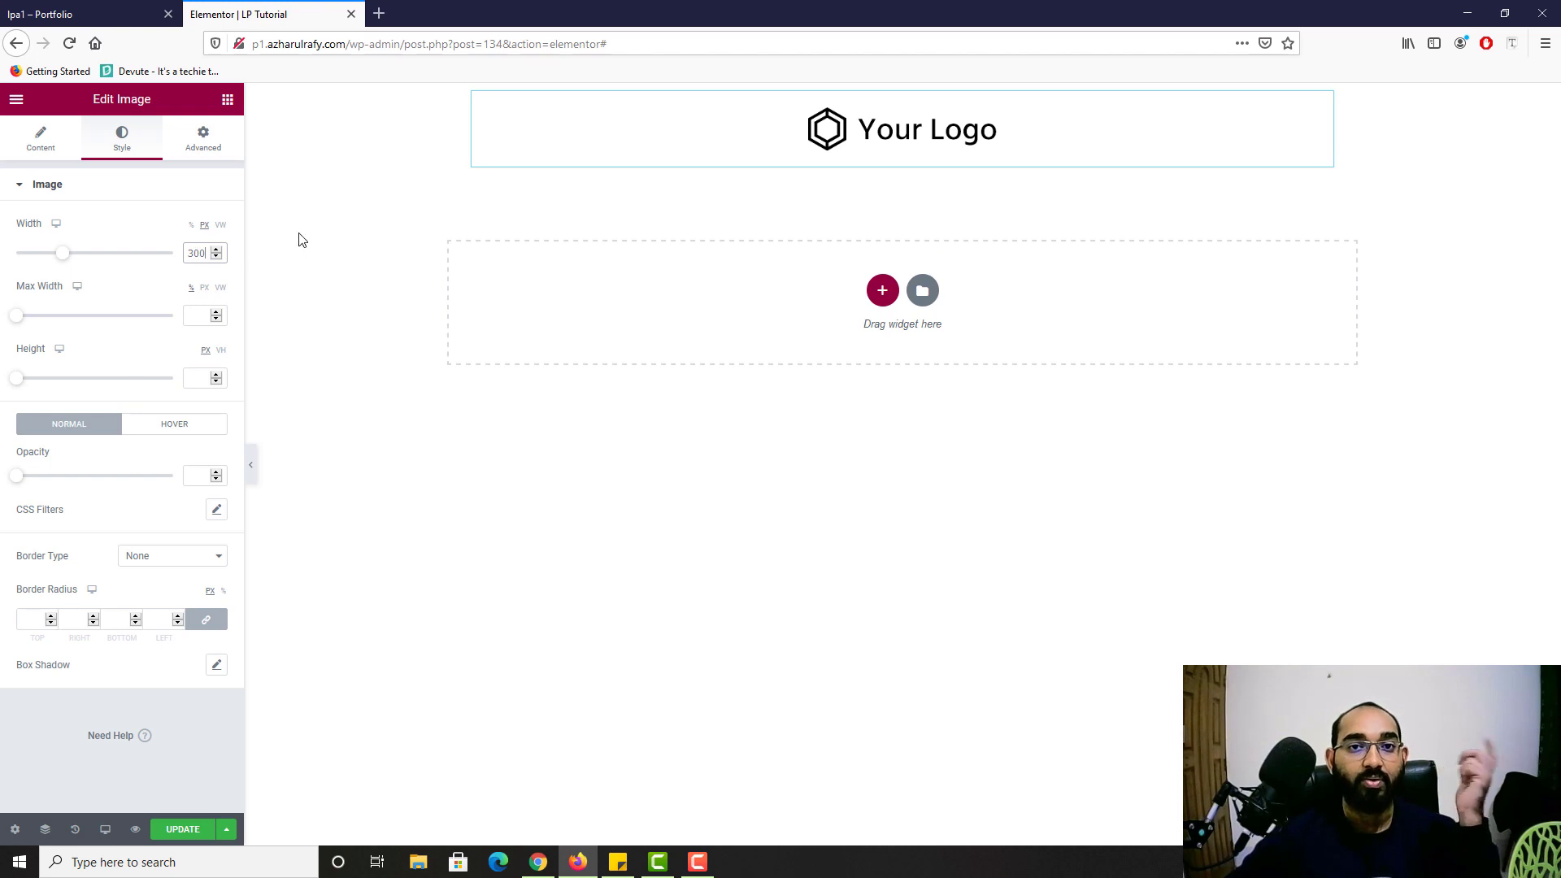
{"action": "left_click", "coordinate": [56, 13]}
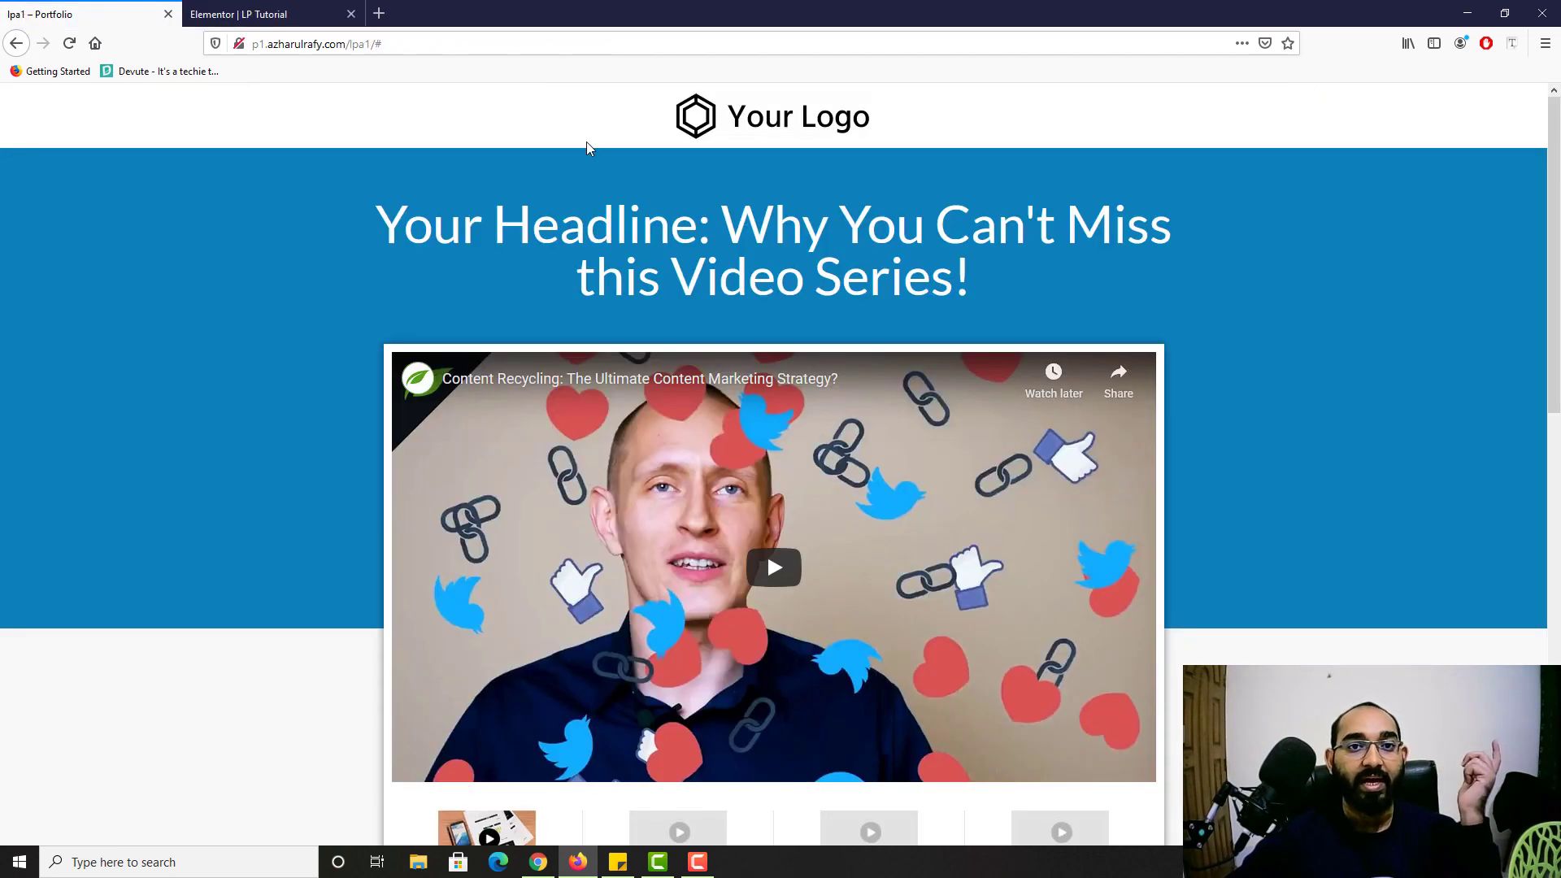
{"action": "left_click", "coordinate": [360, 6]}
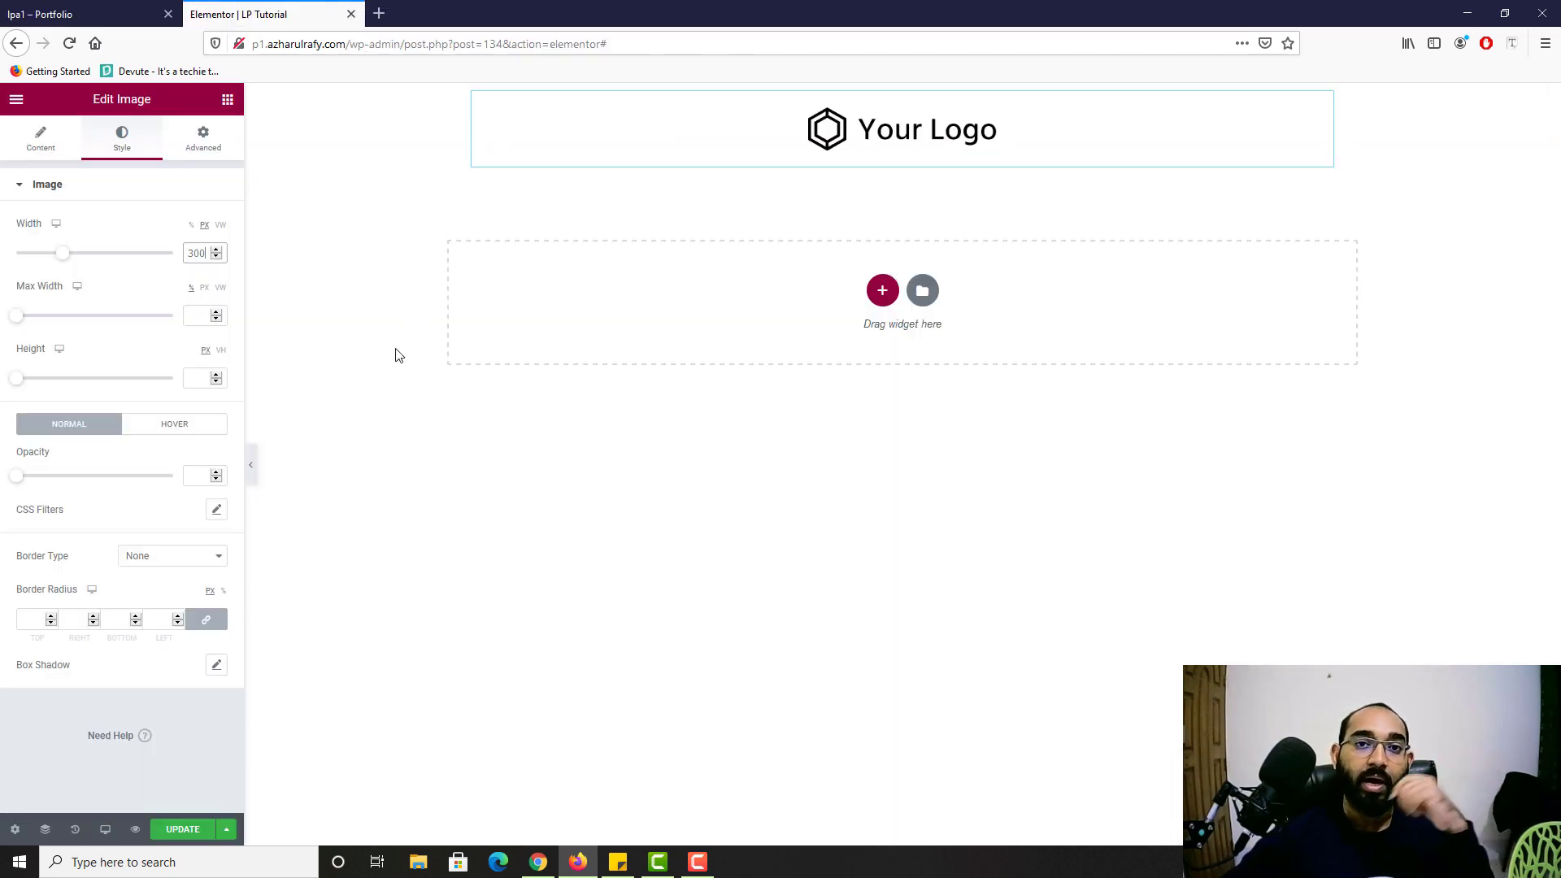
Step: Search the web for pixie in a new browser tab and open the Pixie / Nattyware page separately
{"action": "left_click", "coordinate": [123, 12]}
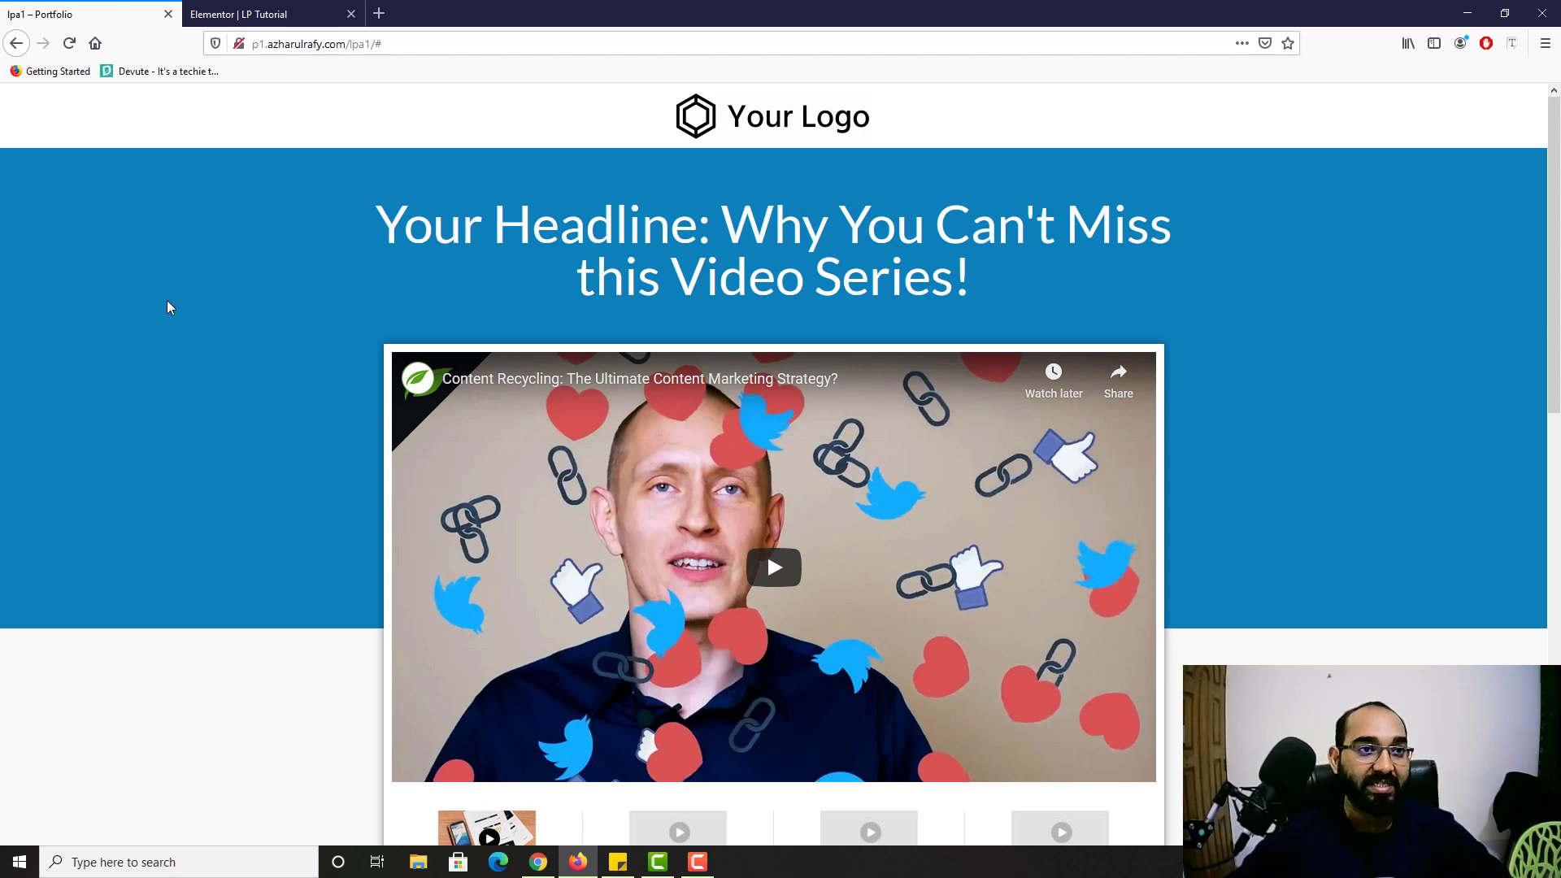
{"action": "left_click", "coordinate": [378, 13]}
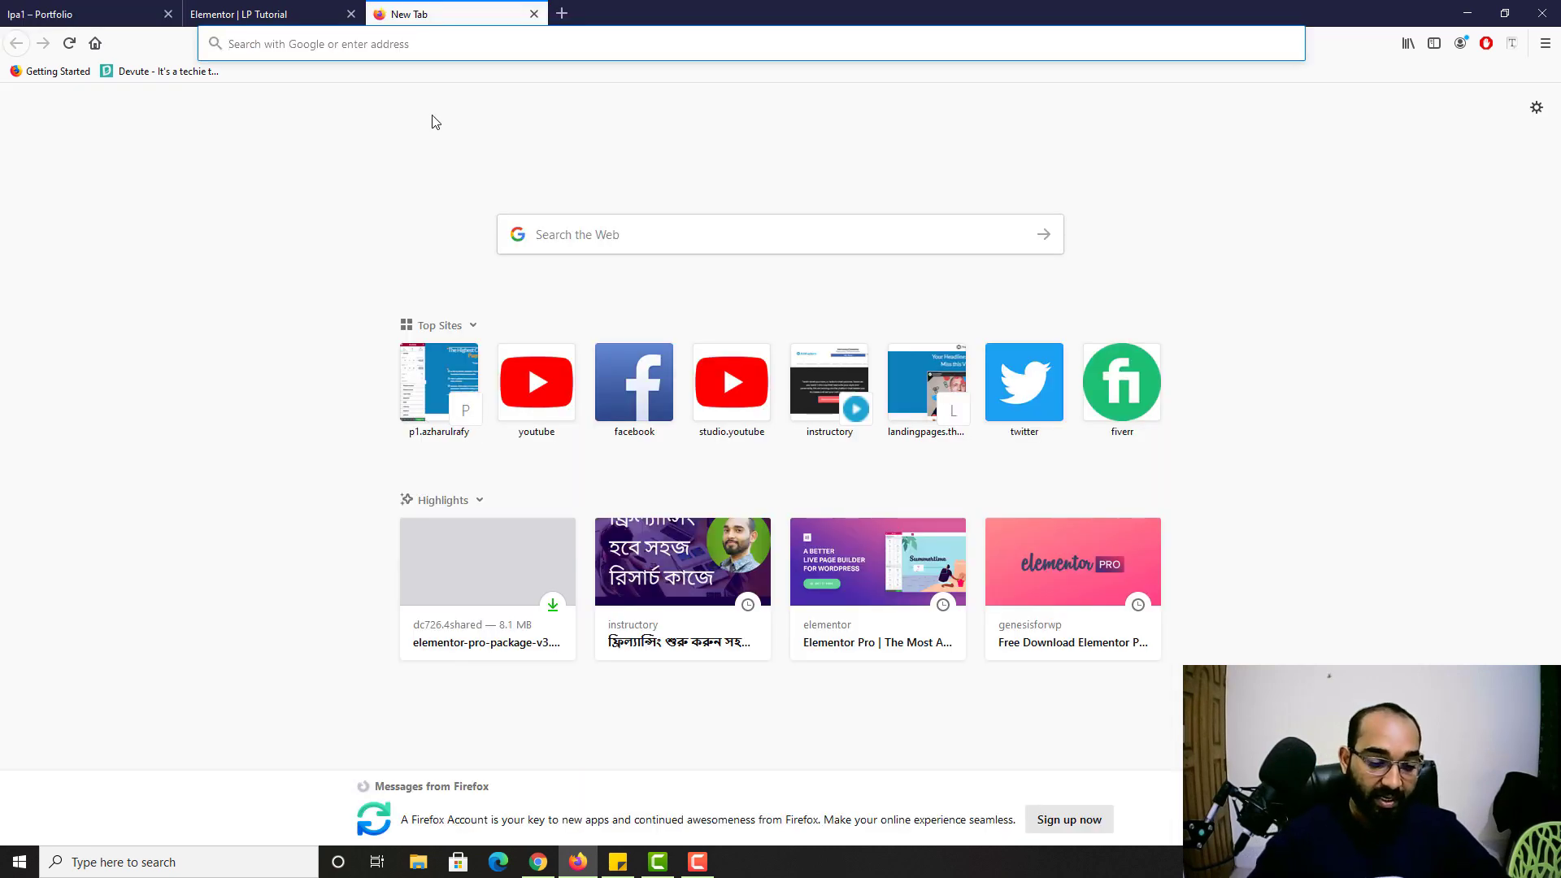
{"action": "type", "text": "pixie"}
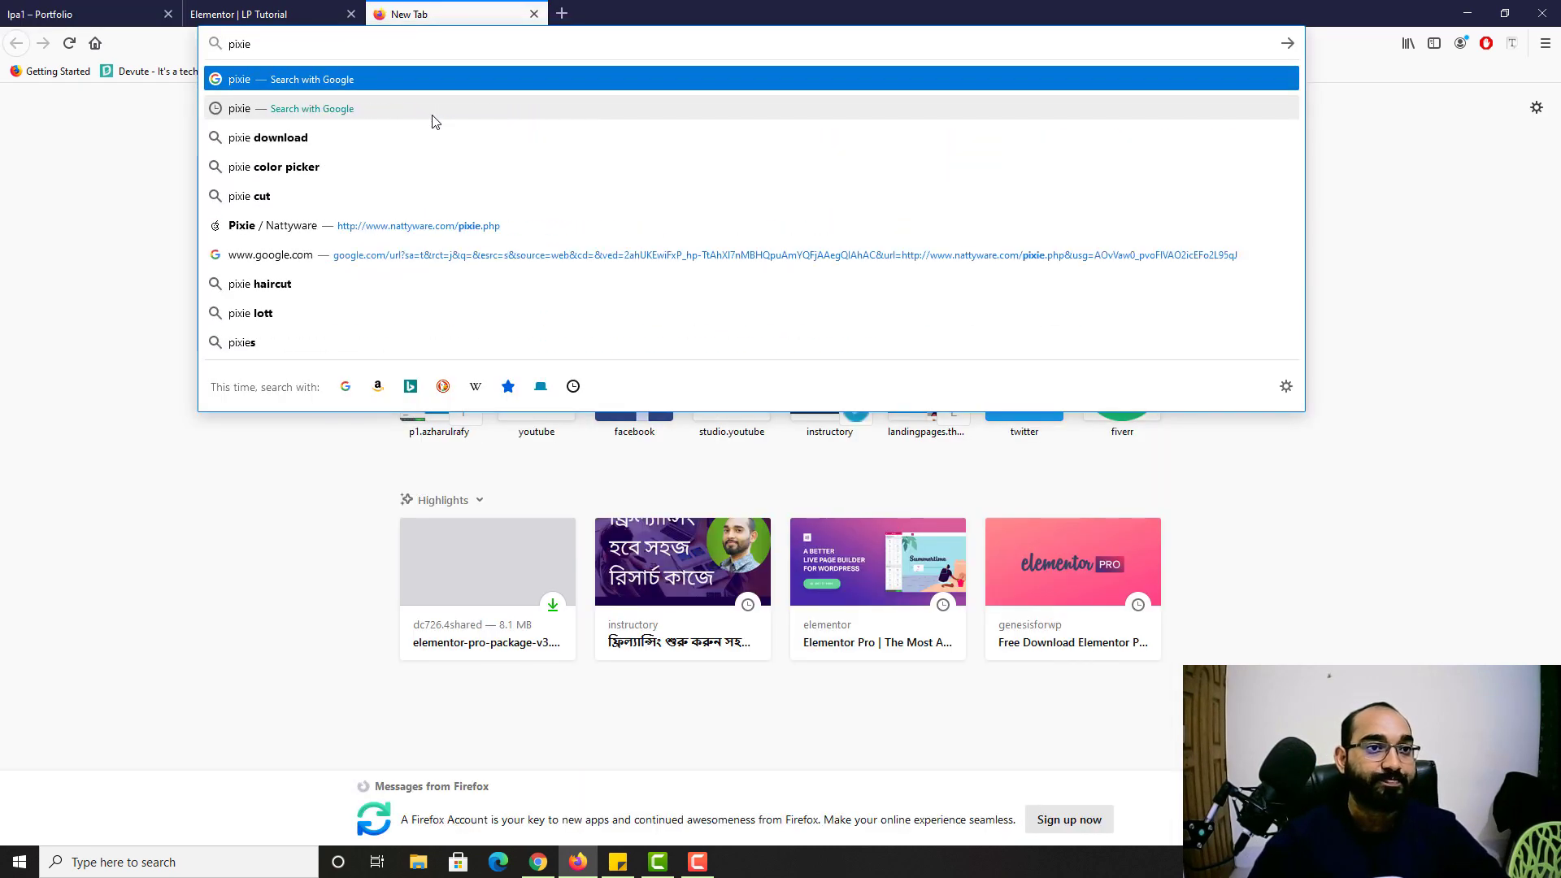
{"action": "left_click", "coordinate": [434, 114]}
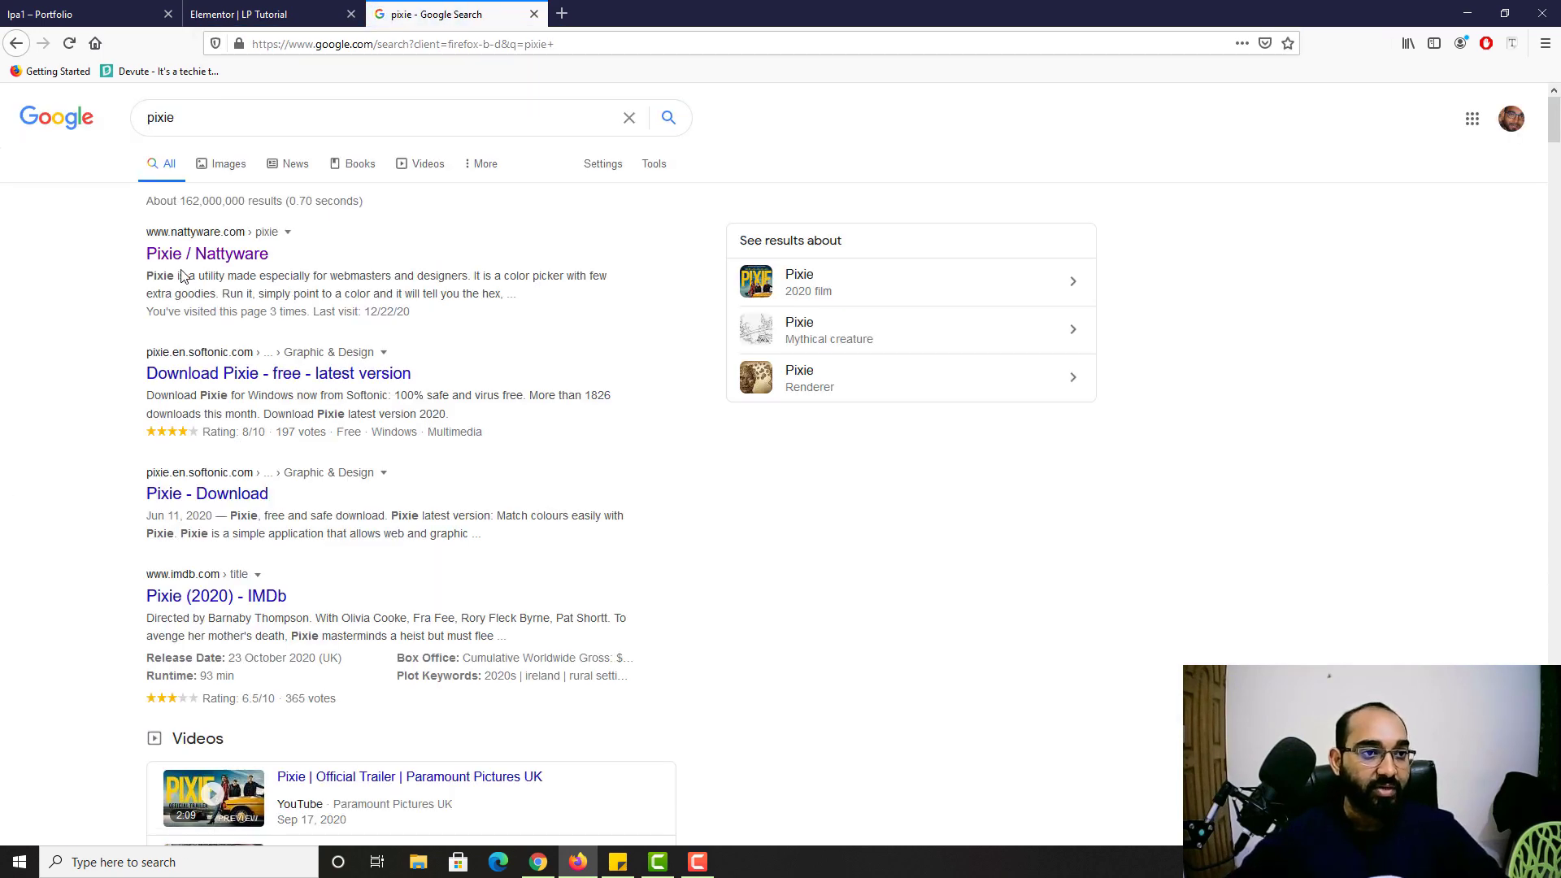
{"action": "middle_click", "coordinate": [172, 258]}
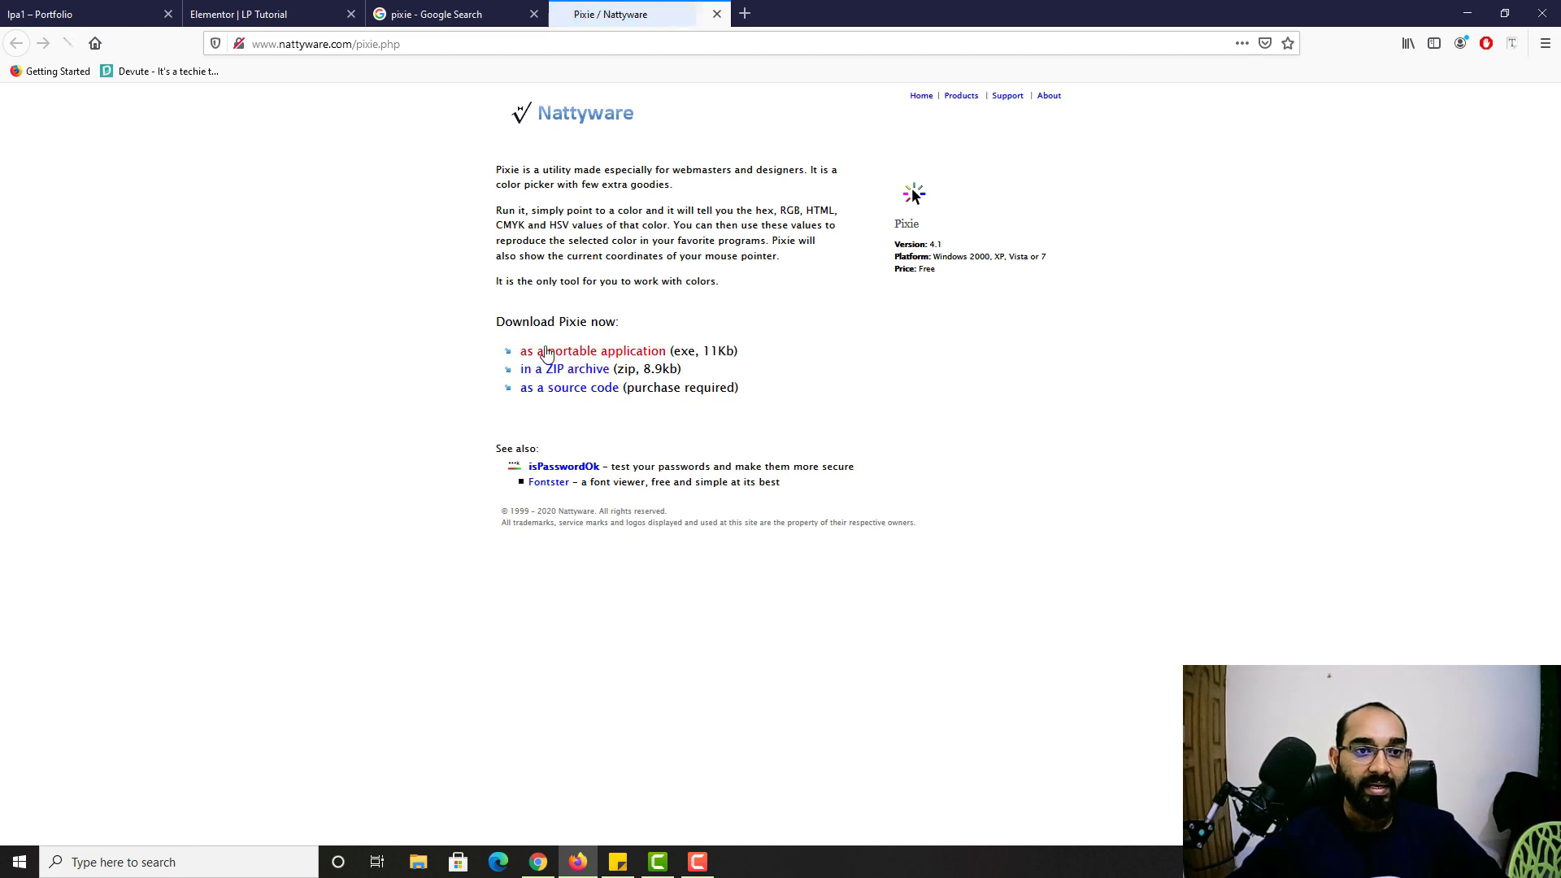
Step: Download Pixie as a portable application, save pixie.exe and run the downloaded file
{"action": "left_click", "coordinate": [608, 356]}
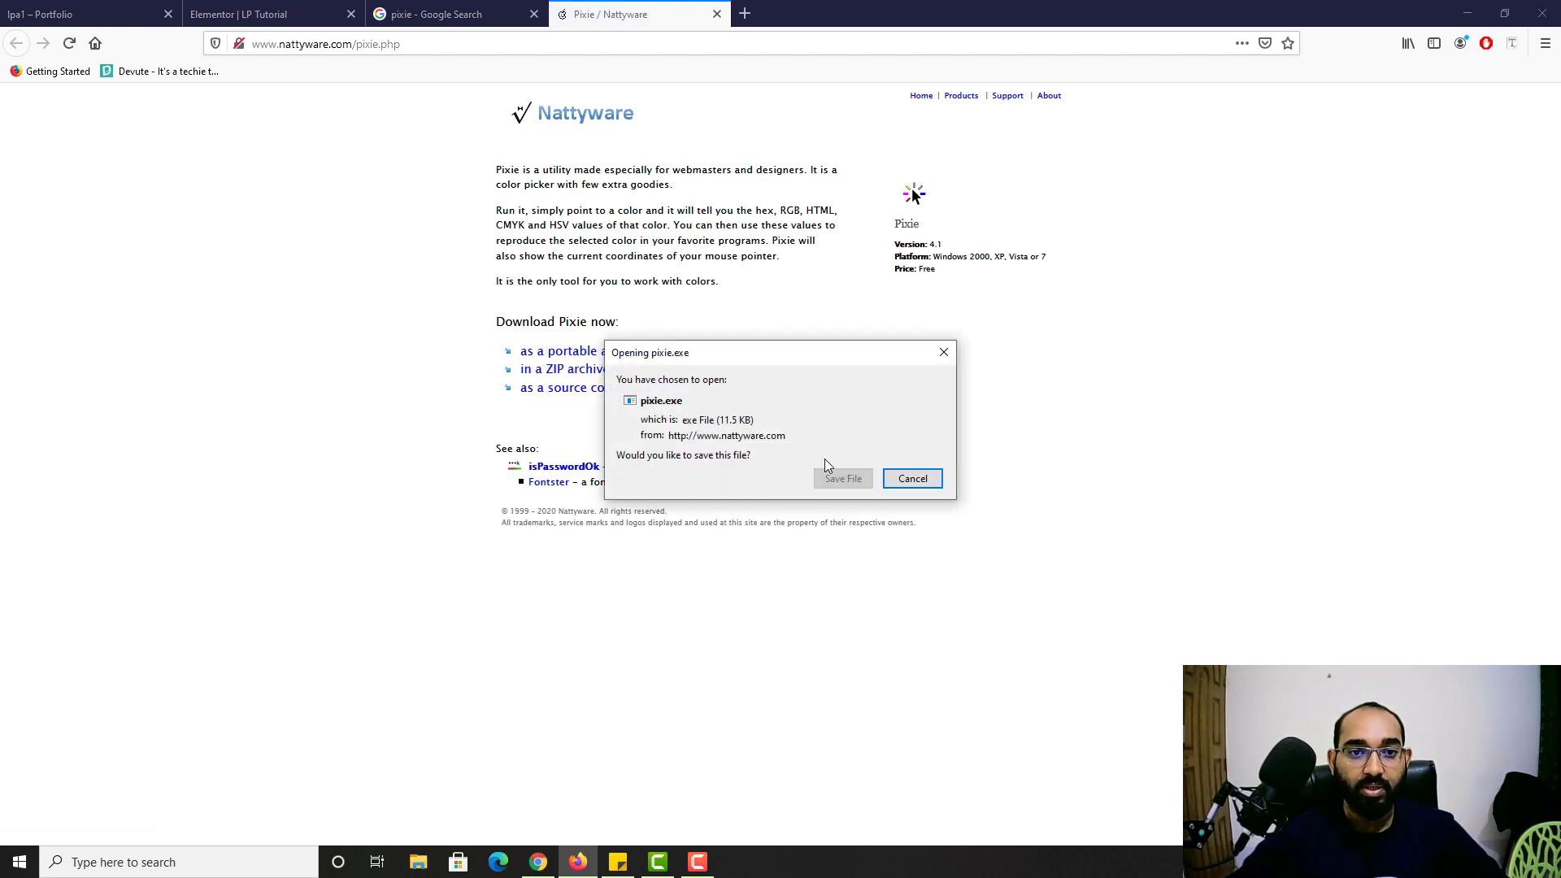
{"action": "left_click", "coordinate": [836, 486]}
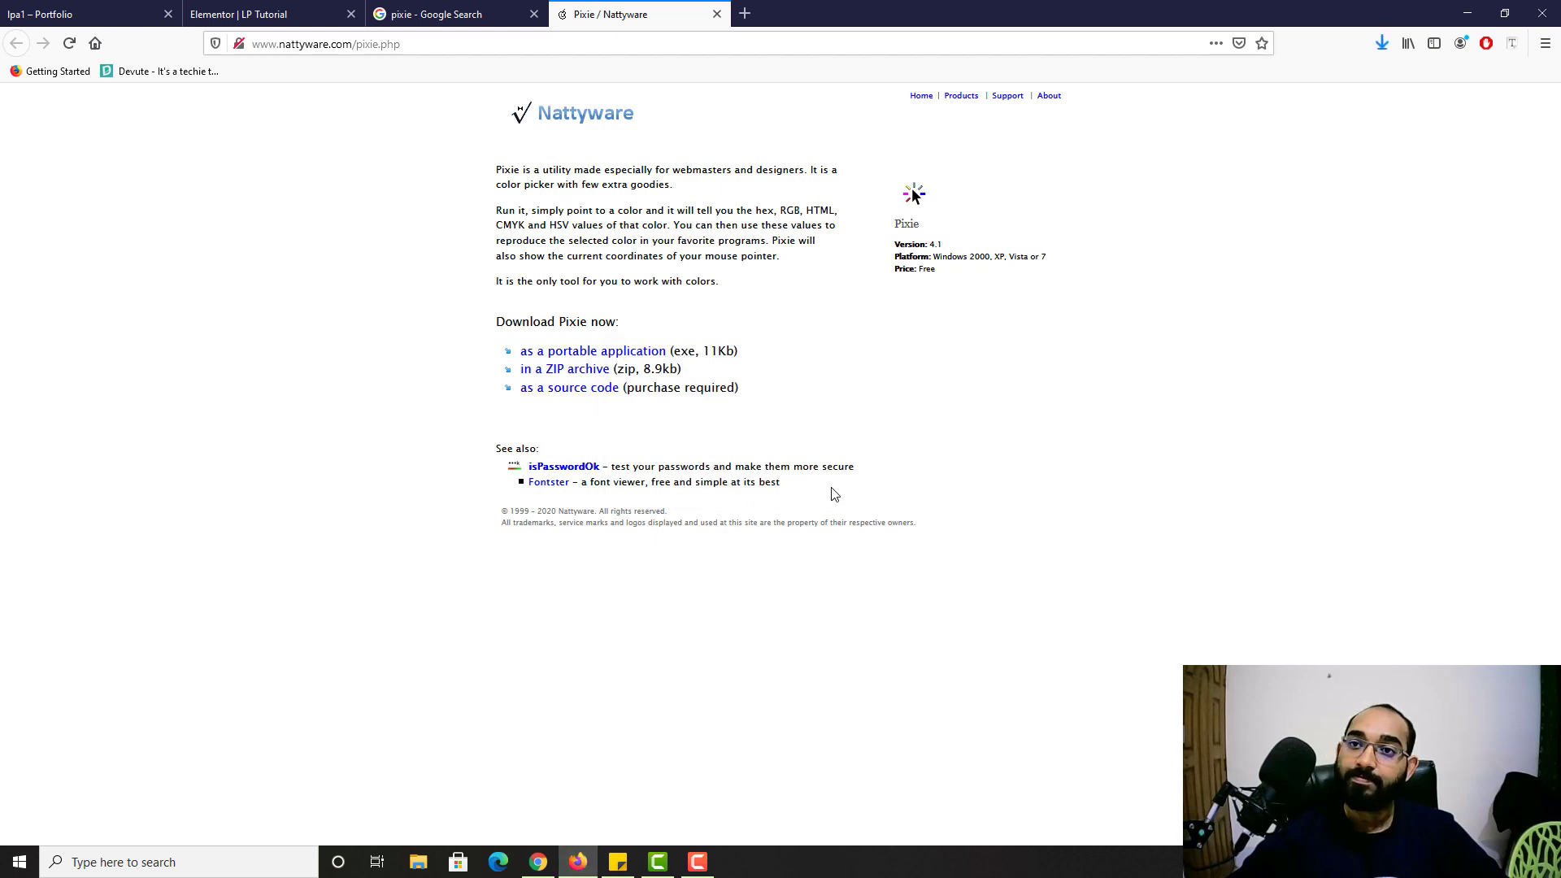
{"action": "left_click", "coordinate": [1382, 43]}
{"action": "left_click", "coordinate": [1219, 94]}
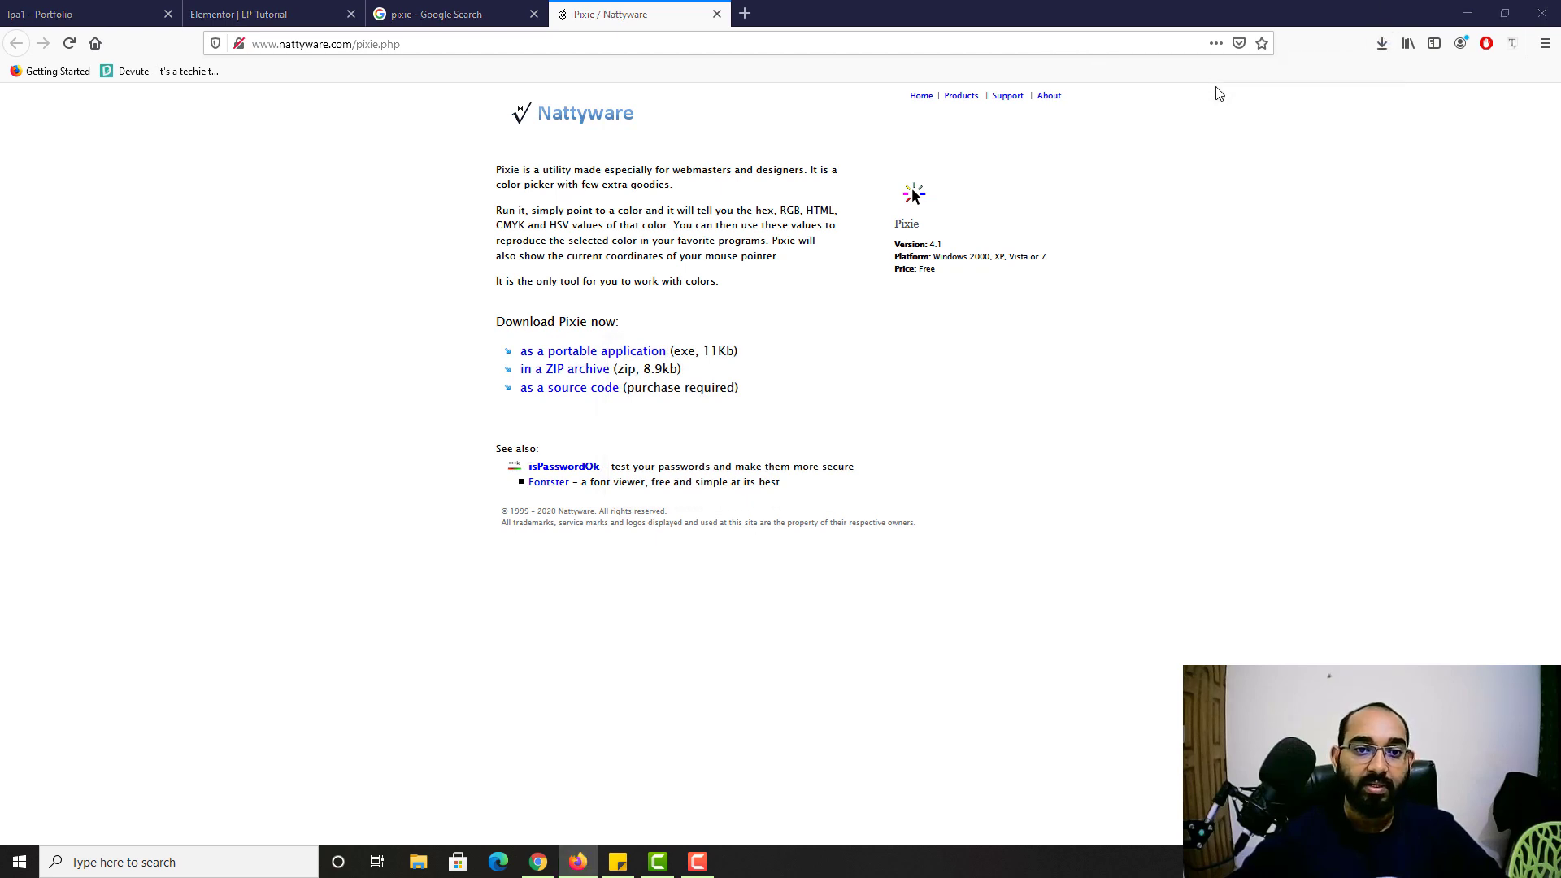
Step: Move the Pixie color picker window down over the taskbar, and close the Nattyware page and the Google search
{"action": "left_click_drag", "start_coordinate": [772, 424], "coordinate": [1093, 455]}
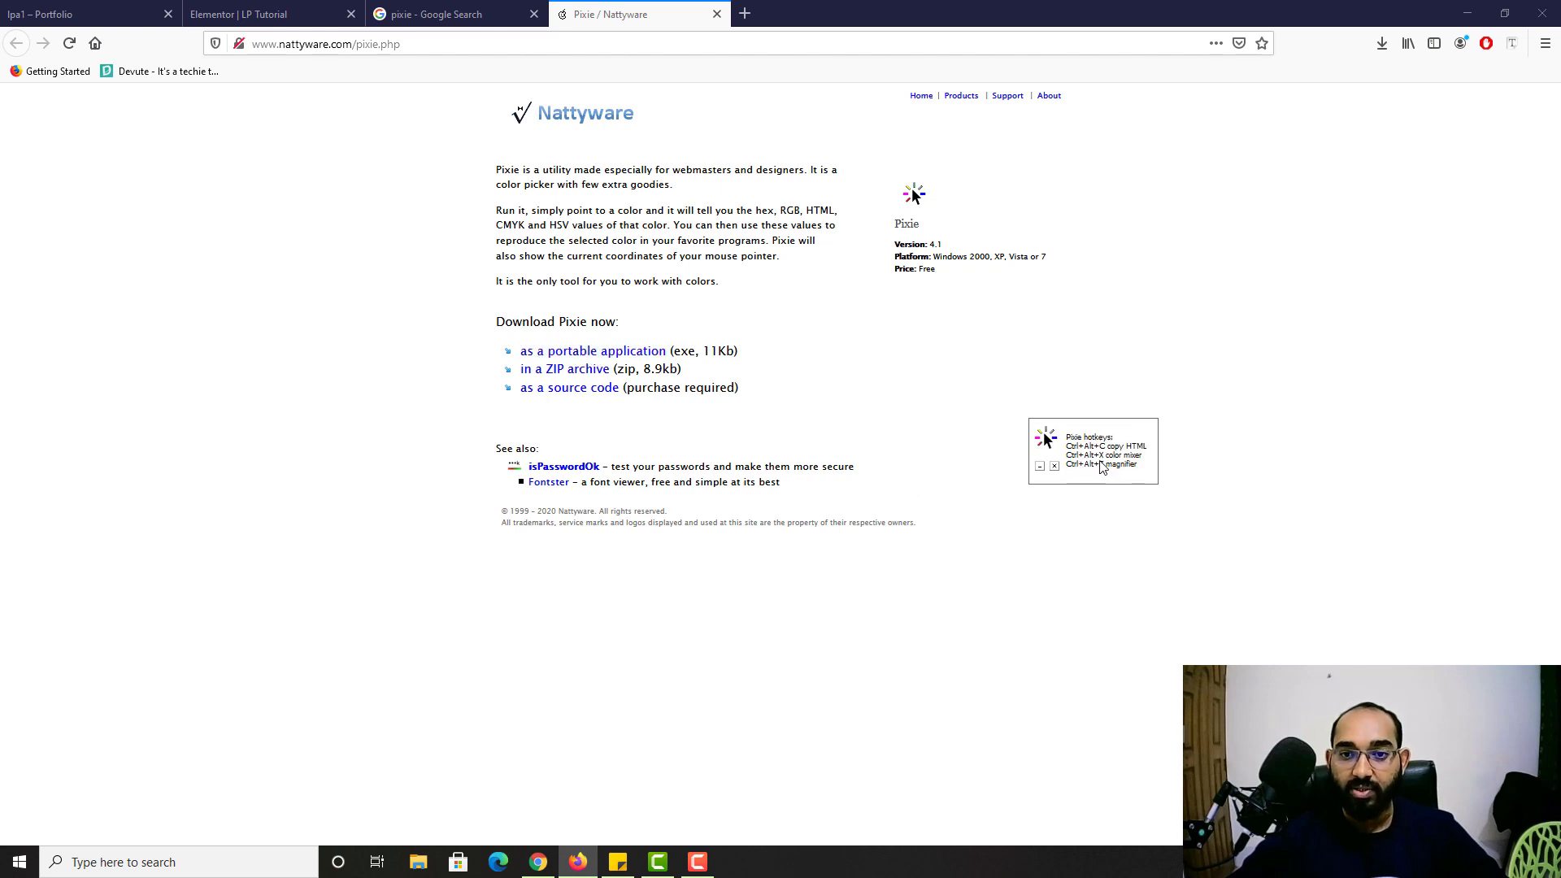
{"action": "left_click_drag", "start_coordinate": [1101, 467], "coordinate": [1075, 862]}
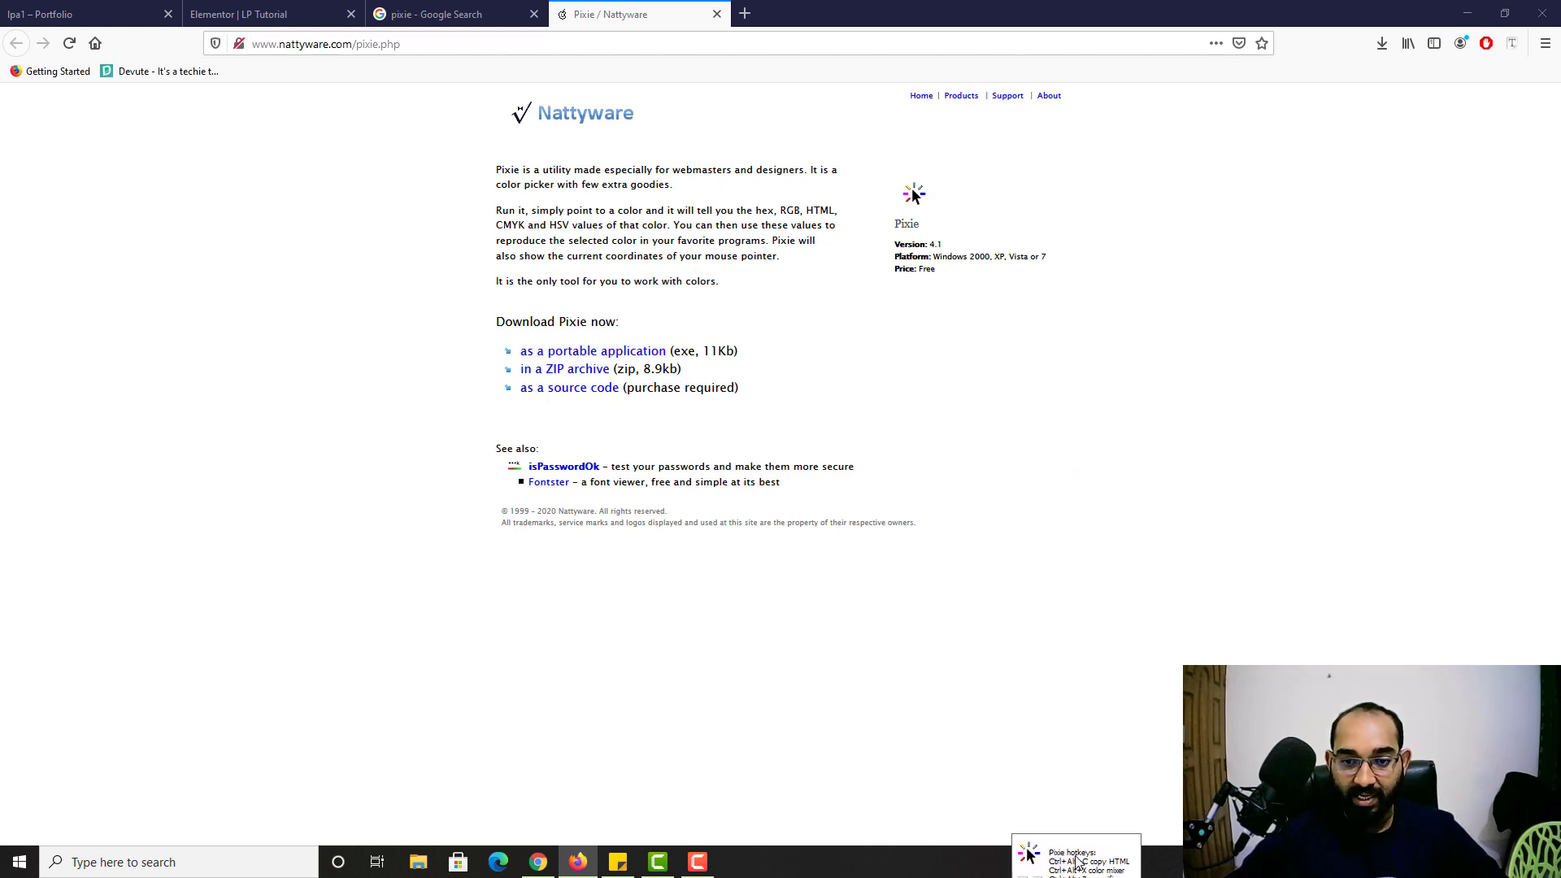
{"action": "left_click", "coordinate": [717, 14]}
{"action": "left_click", "coordinate": [534, 13]}
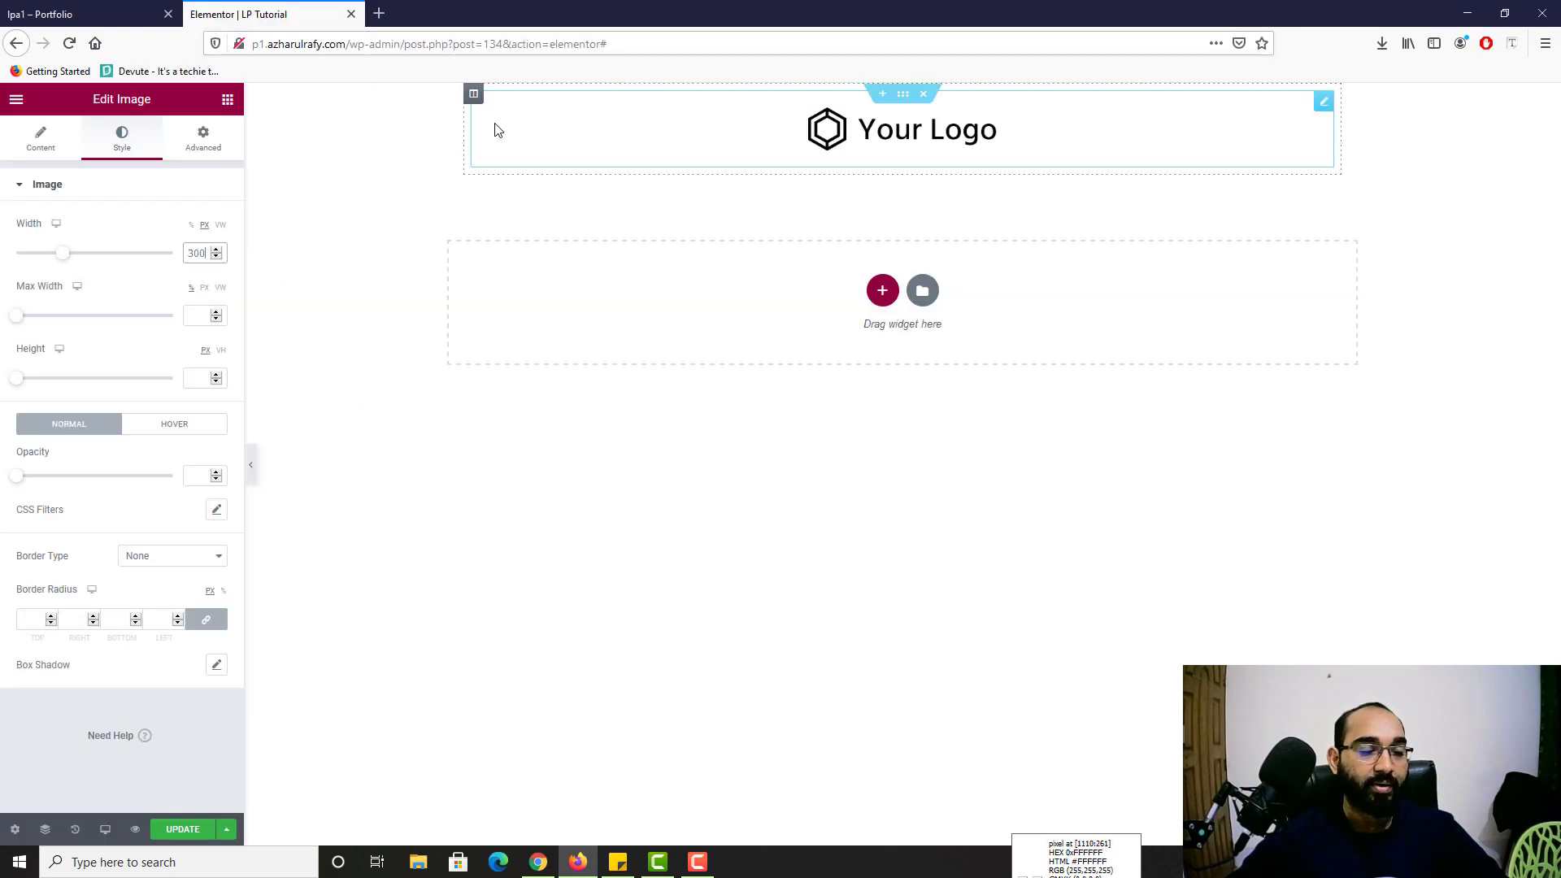
Step: Check the logo area's background color on the lpa1 page and give the LP Tutorial logo section a classic background color of #FFFFFF
{"action": "left_click", "coordinate": [82, 8]}
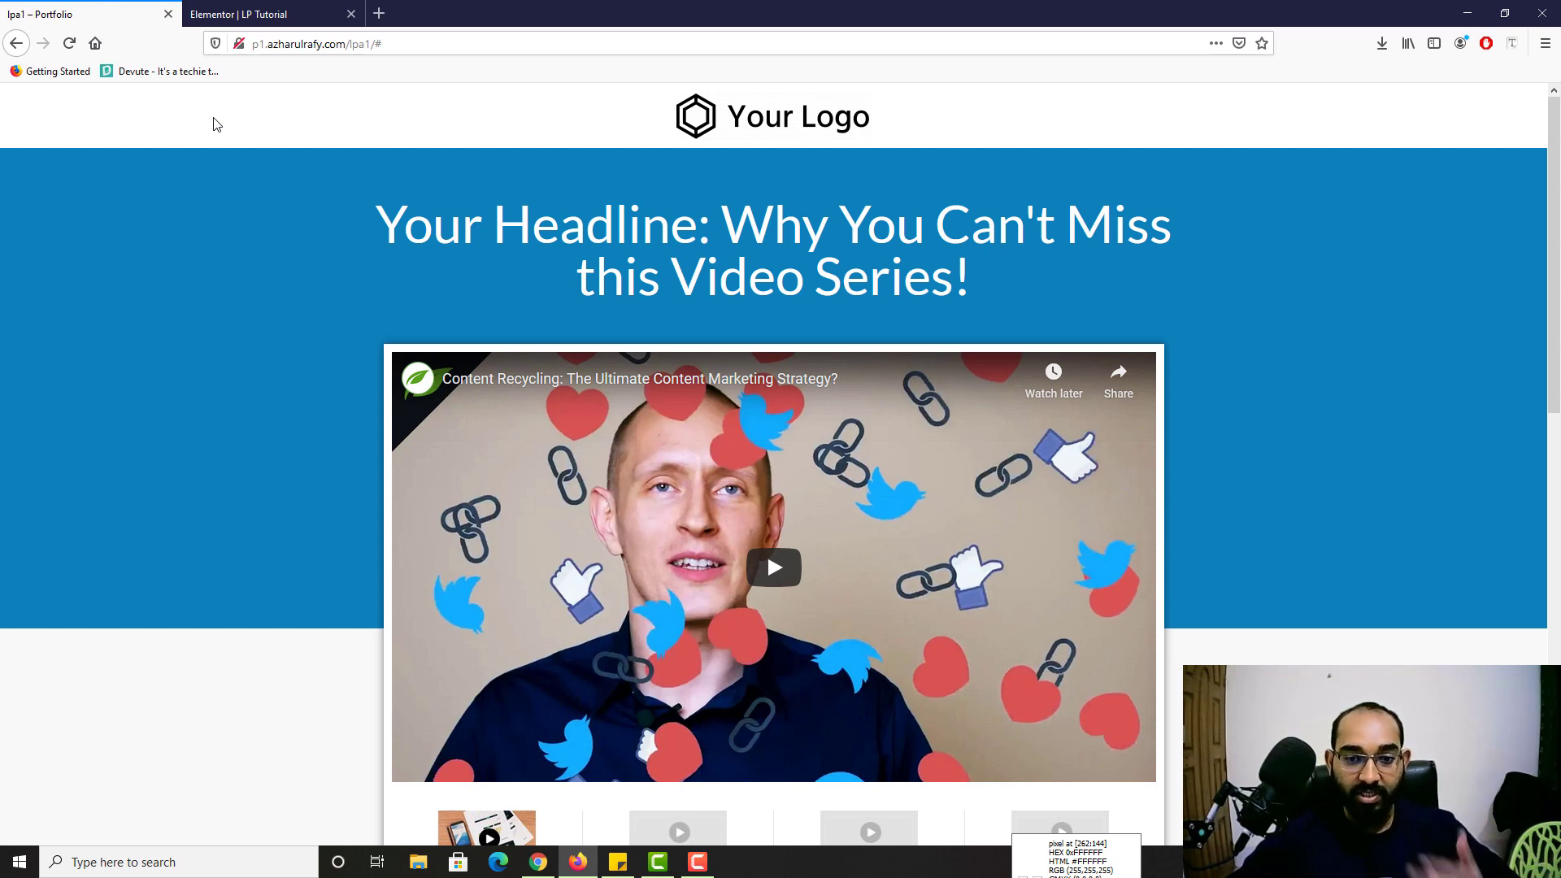
{"action": "left_click", "coordinate": [282, 8]}
{"action": "mouse_move", "coordinate": [853, 123]}
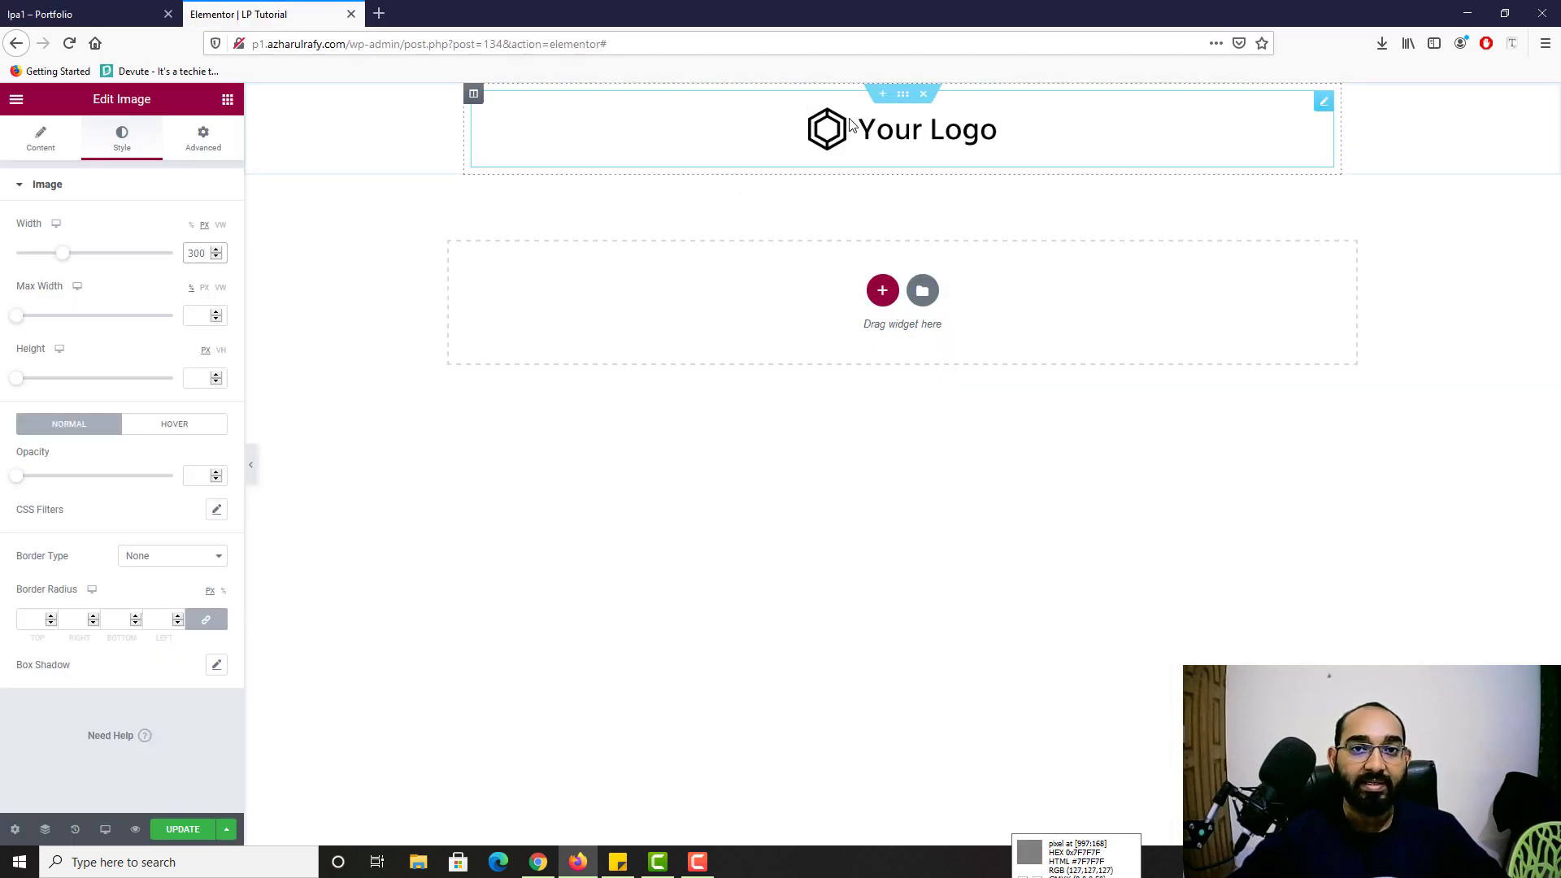
{"action": "left_click", "coordinate": [904, 95]}
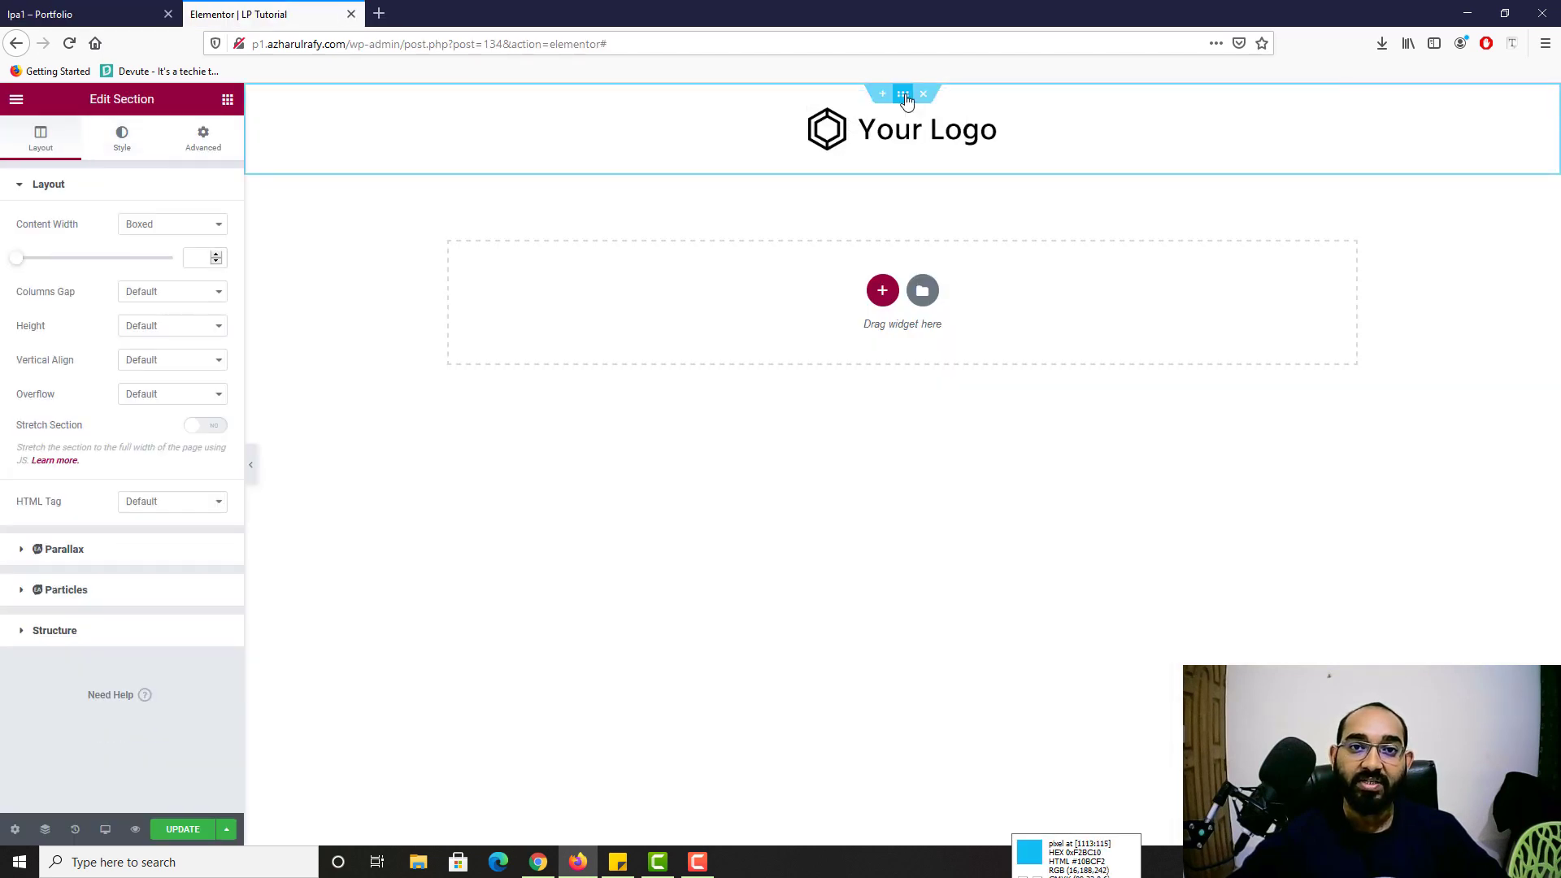
{"action": "left_click", "coordinate": [127, 146]}
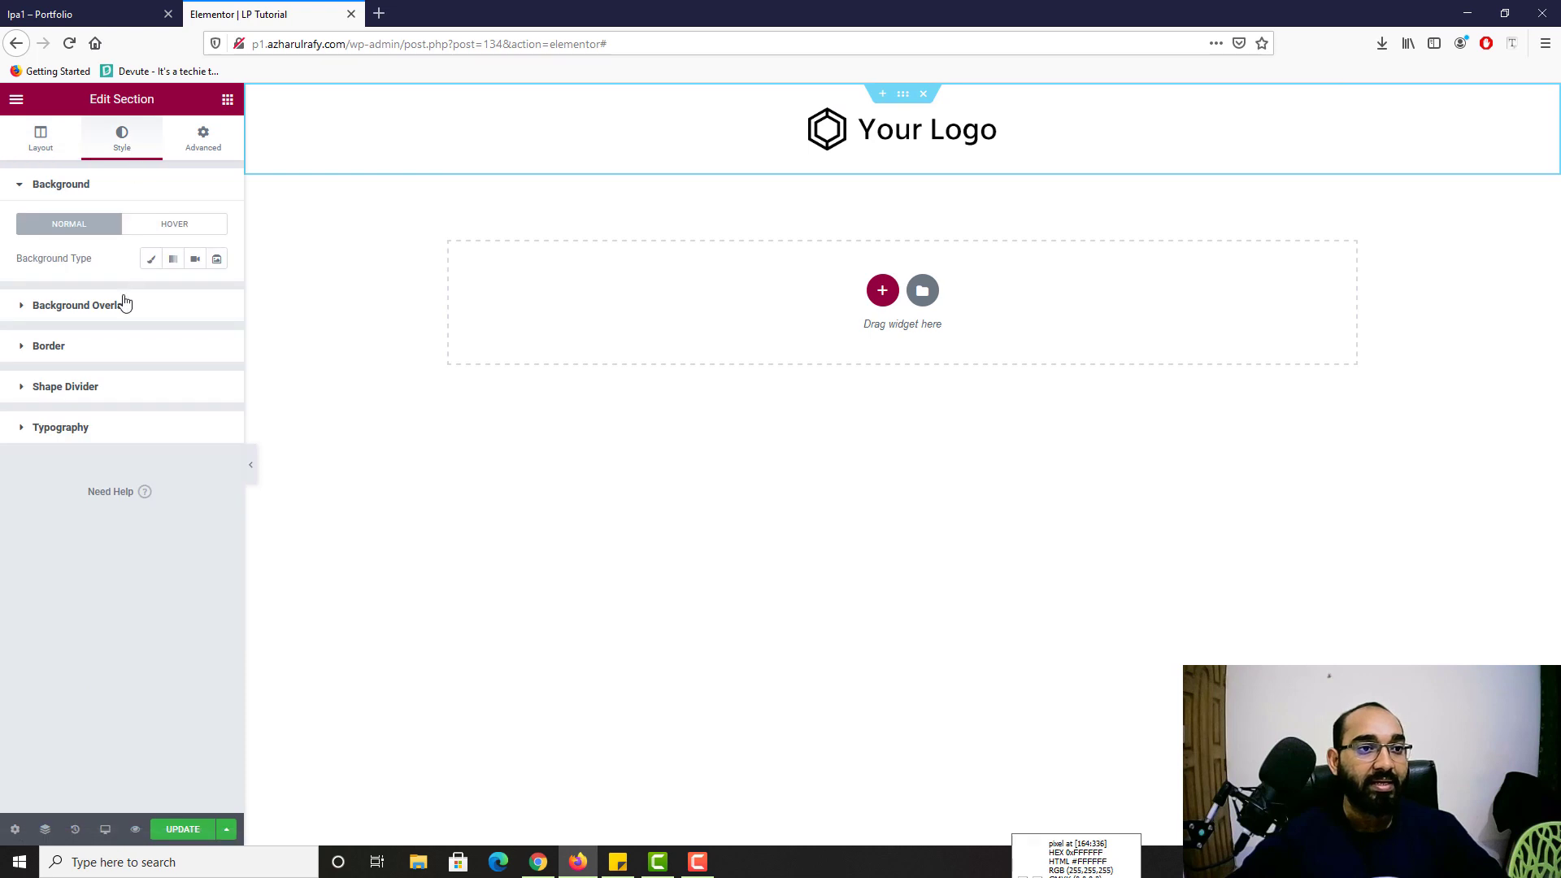
{"action": "left_click", "coordinate": [150, 262]}
{"action": "left_click", "coordinate": [216, 293]}
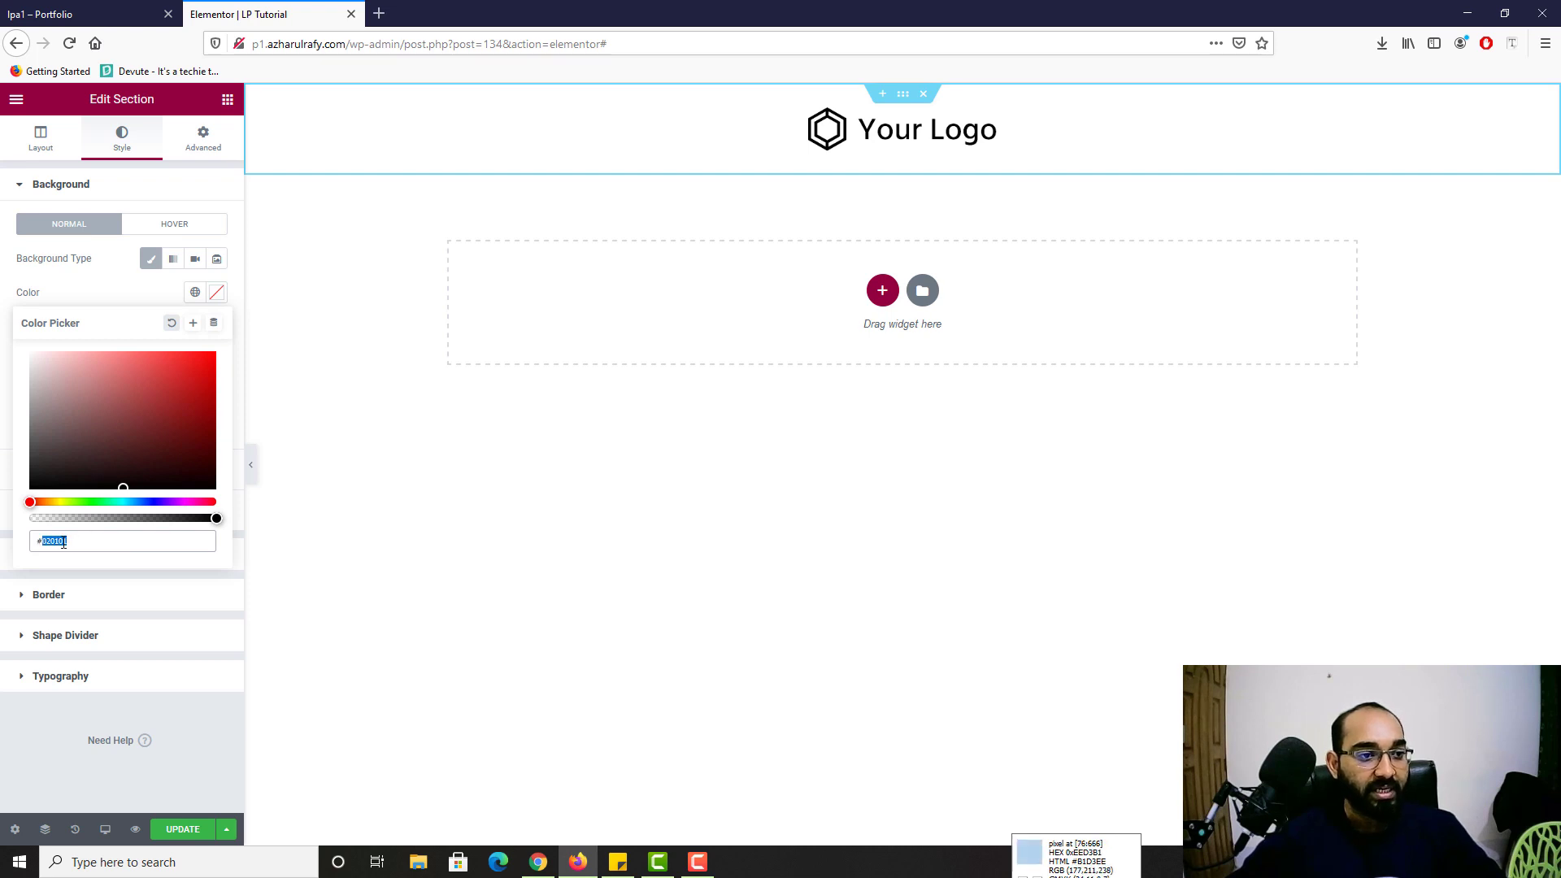
{"action": "type", "text": "#FFFFFF"}
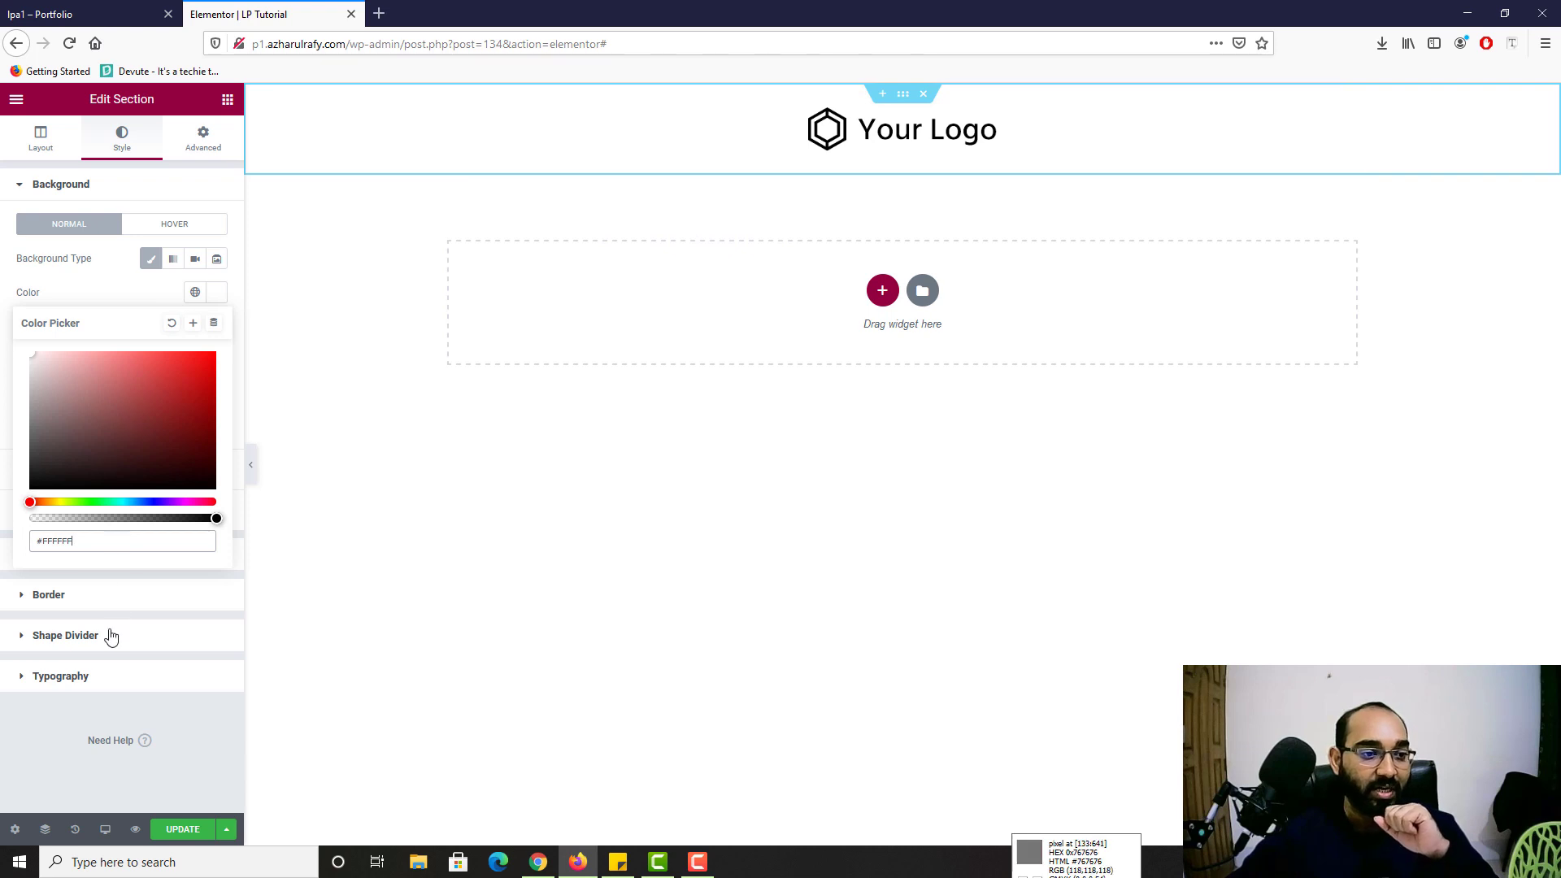
Step: Save the template with the white logo section and add a new single-column section below it
{"action": "left_click", "coordinate": [12, 722]}
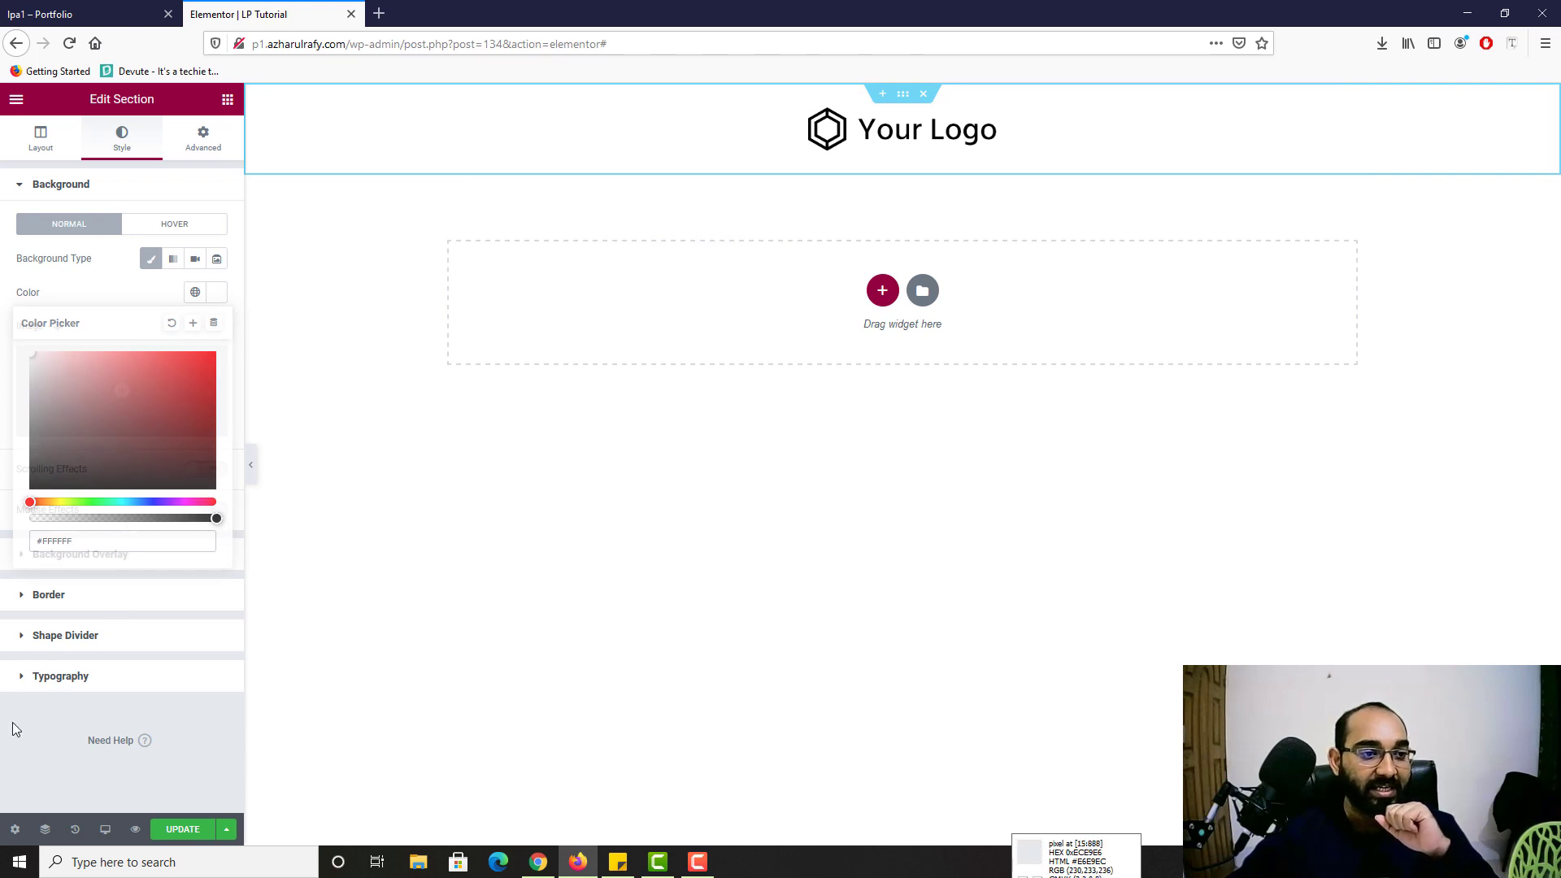
{"action": "left_click", "coordinate": [186, 831]}
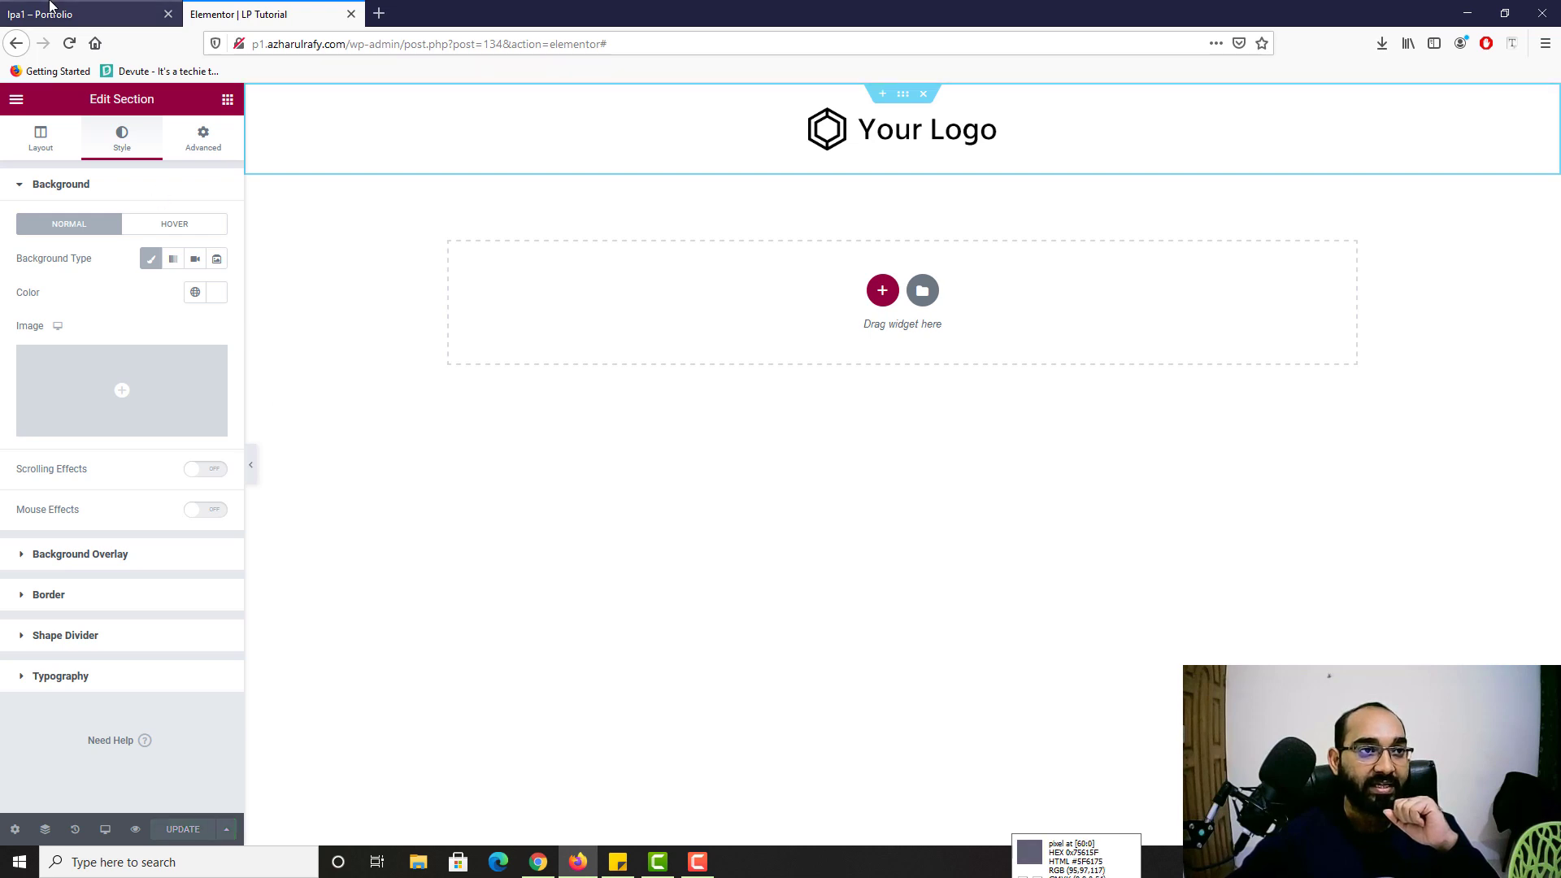
{"action": "left_click", "coordinate": [74, 13]}
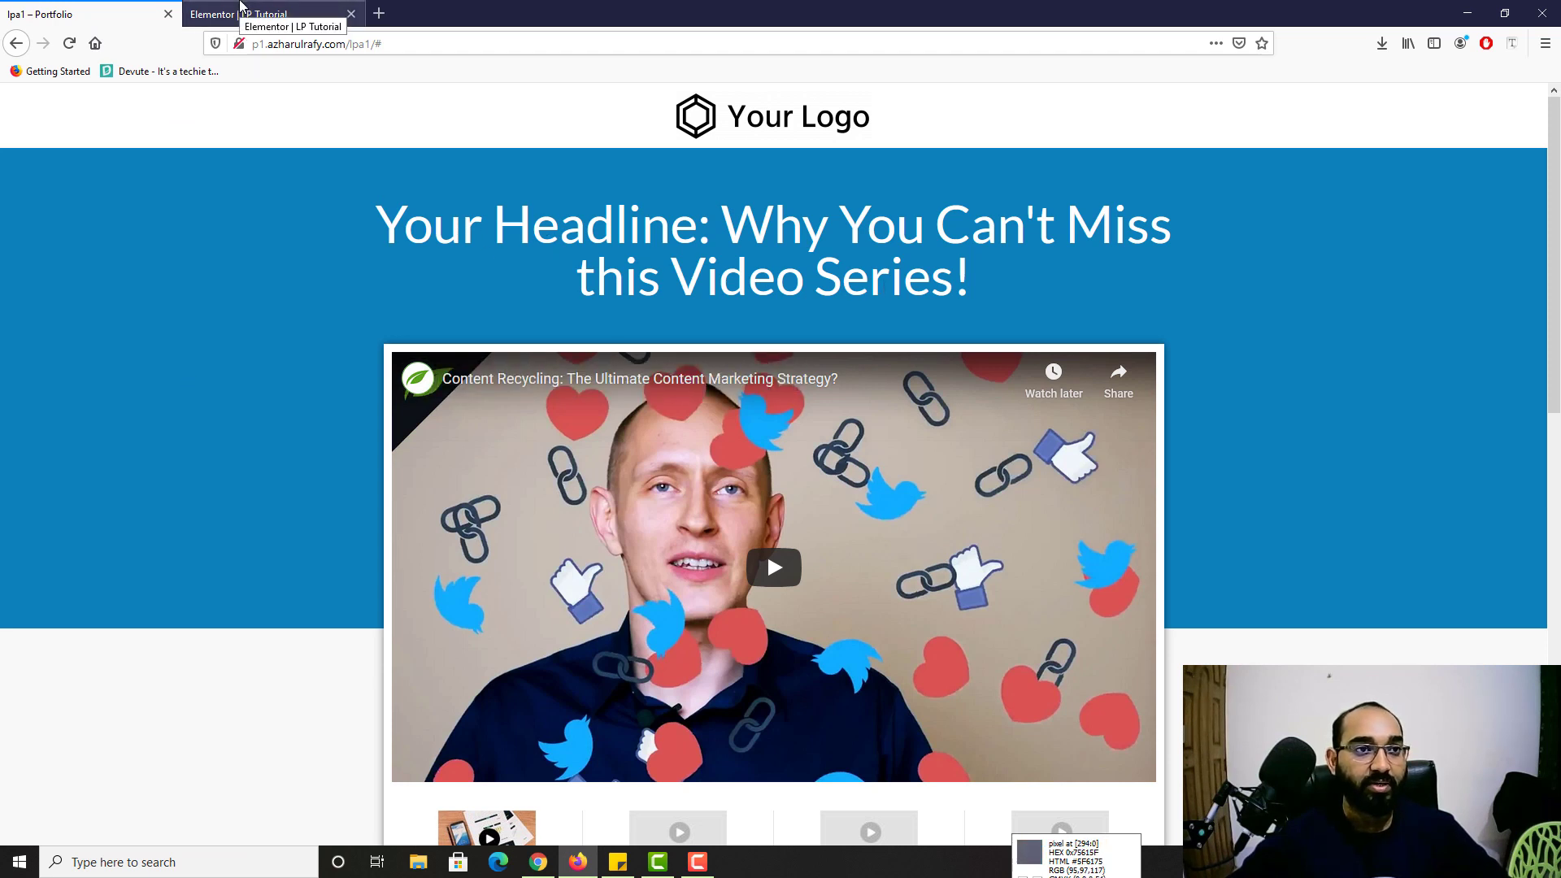
{"action": "left_click", "coordinate": [241, 7]}
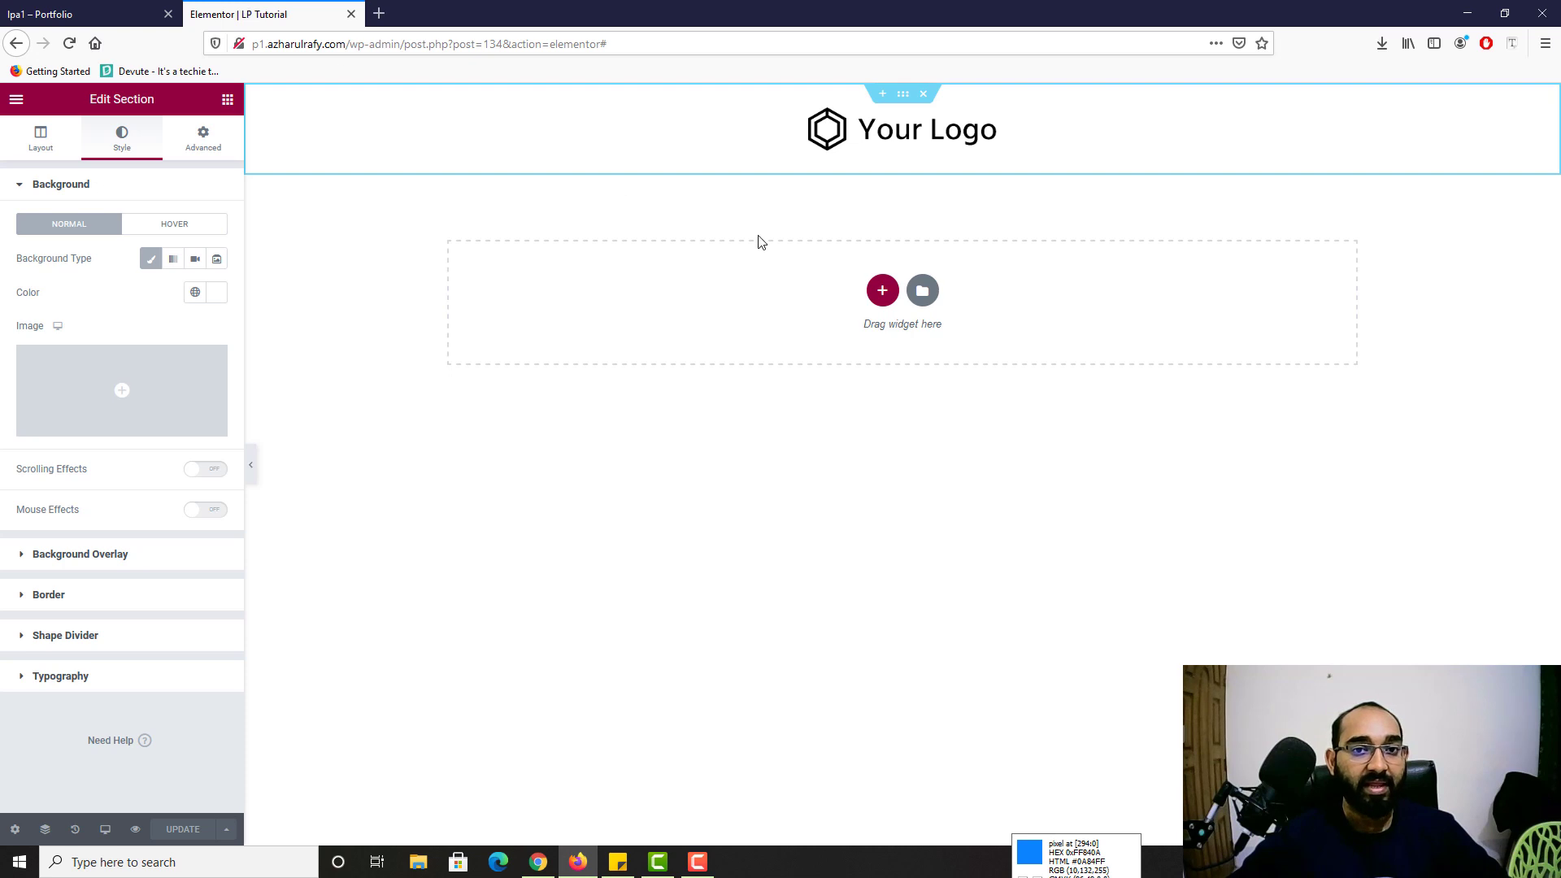
{"action": "left_click", "coordinate": [882, 292]}
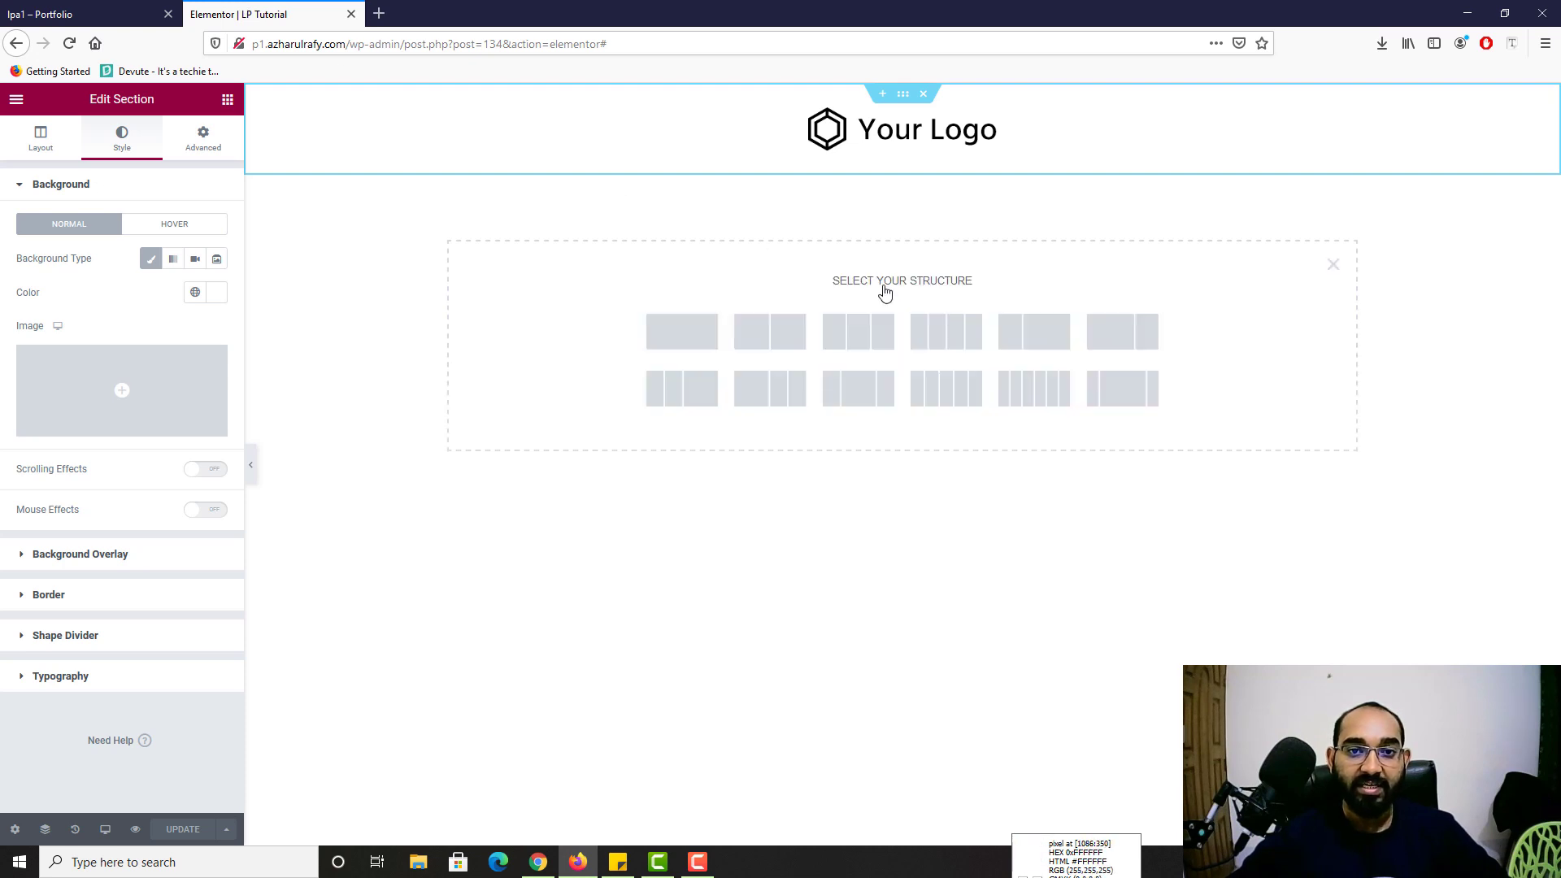
{"action": "left_click", "coordinate": [687, 340]}
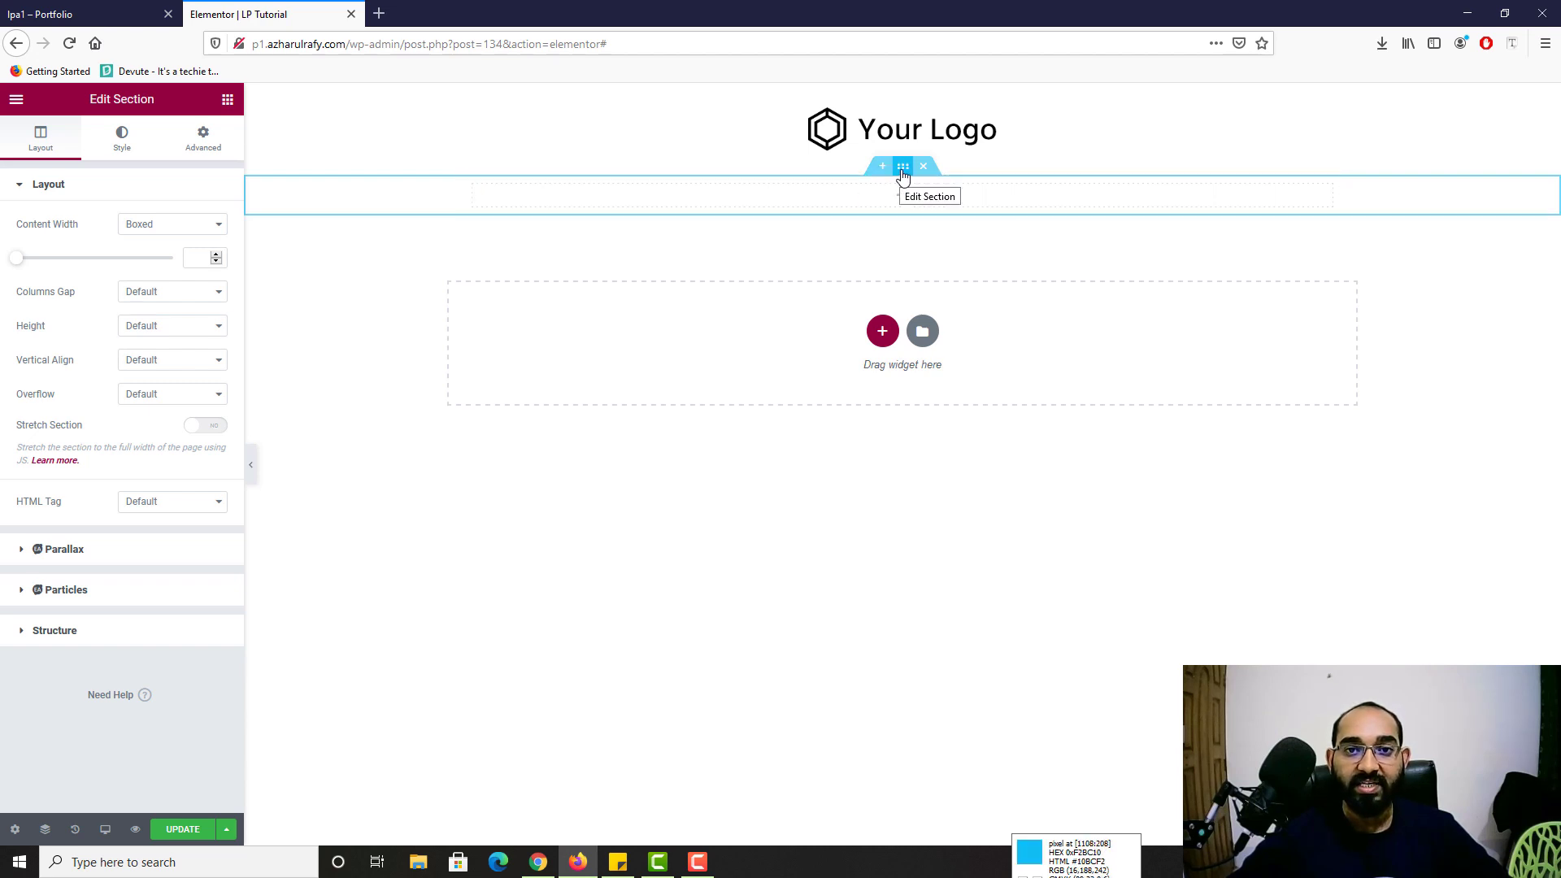
Step: Check the blue headline area's color on the lpa1 page and give the new section a classic background color of #0C81BB
{"action": "left_click", "coordinate": [22, 8]}
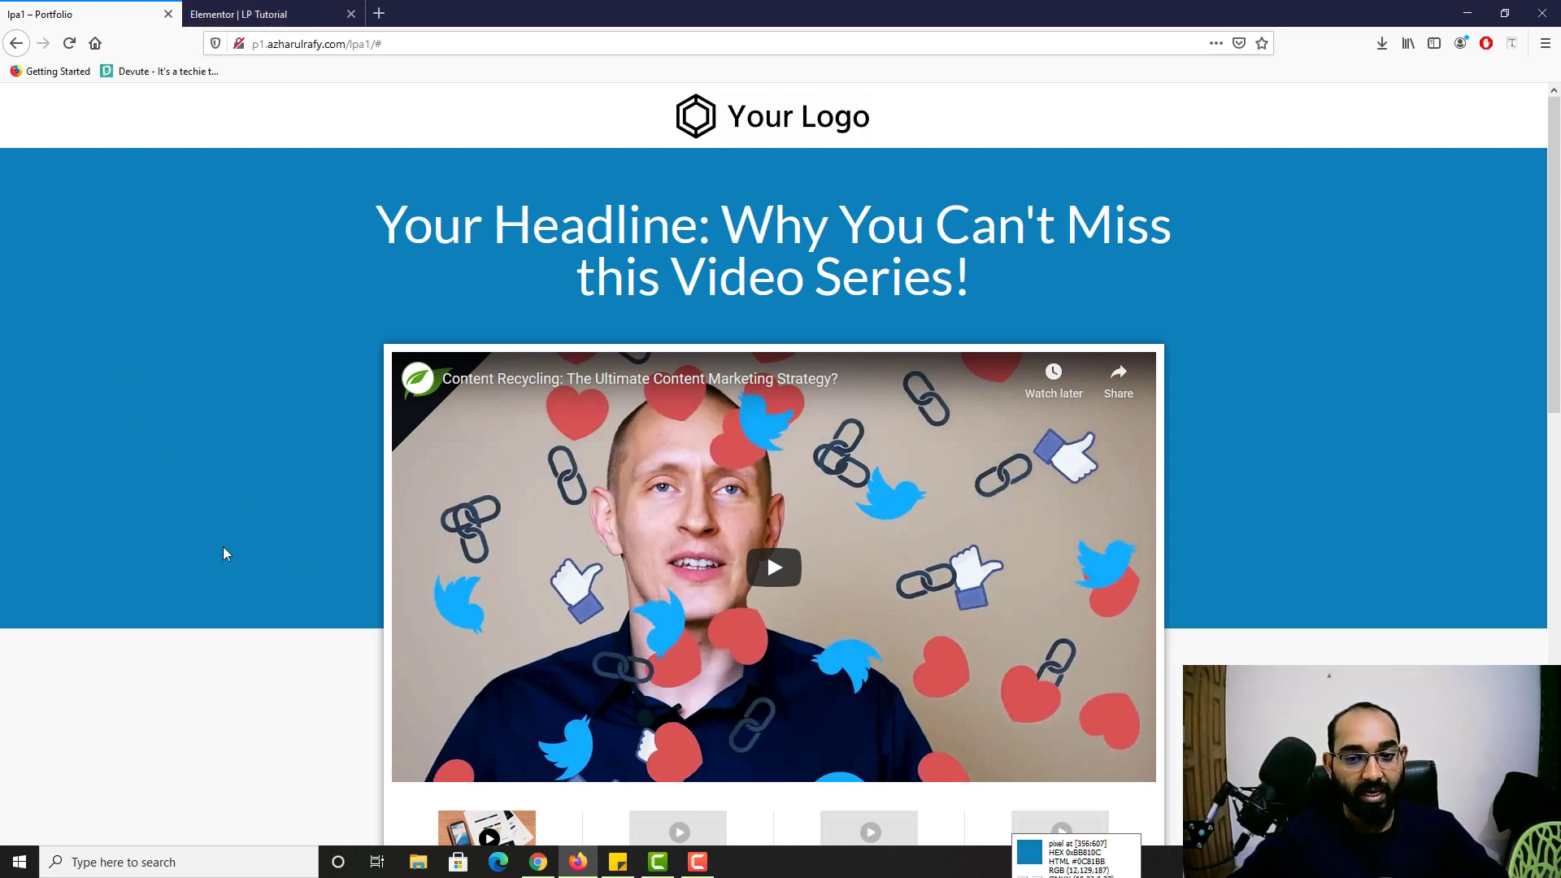
{"action": "left_click", "coordinate": [244, 13]}
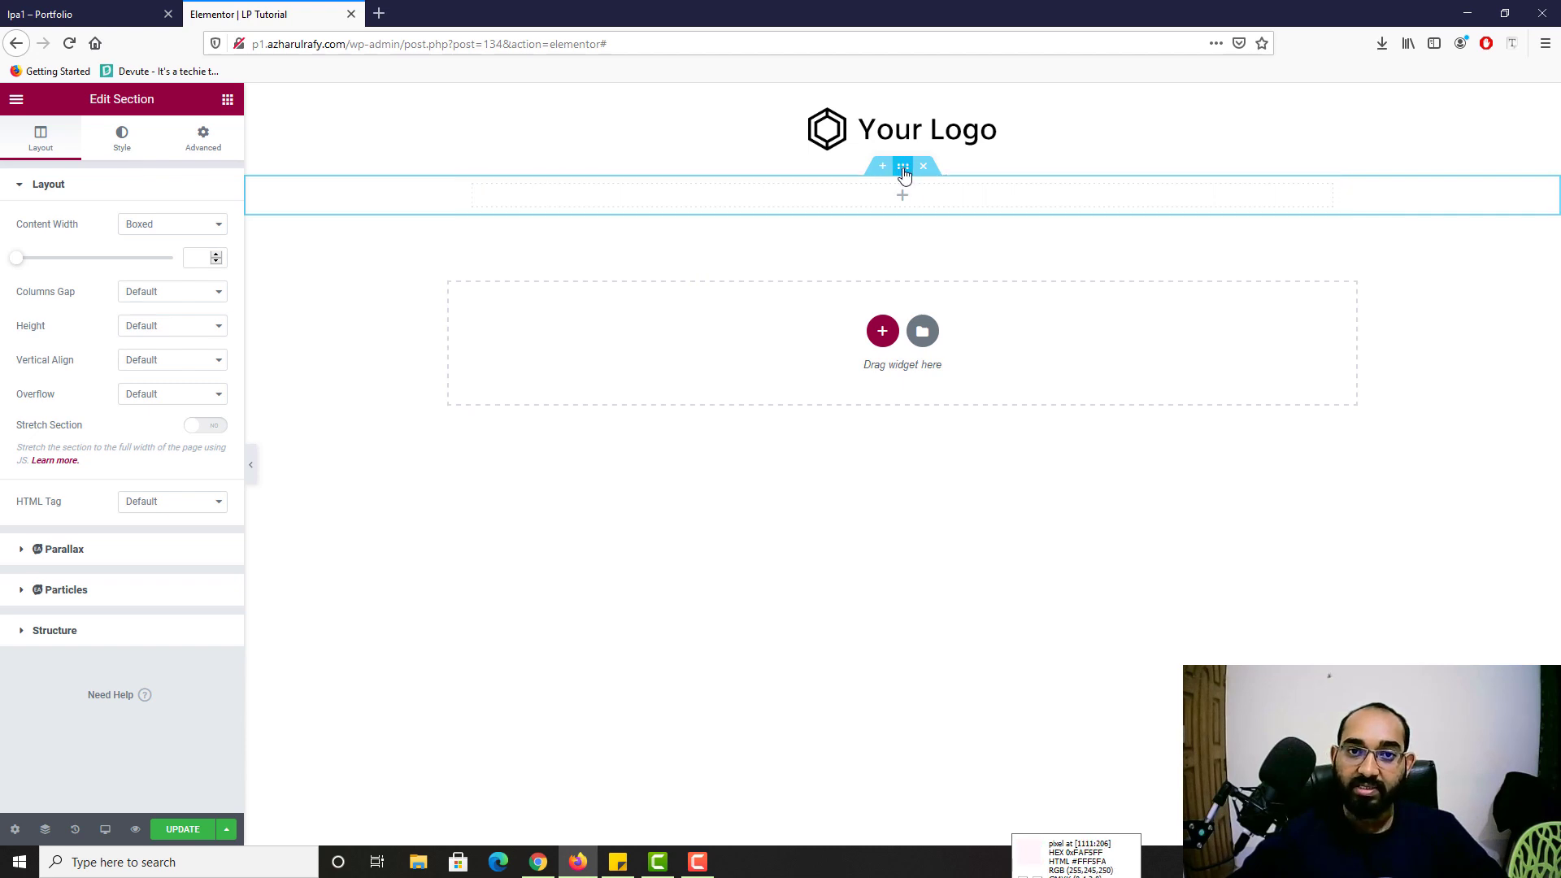
{"action": "left_click", "coordinate": [145, 136]}
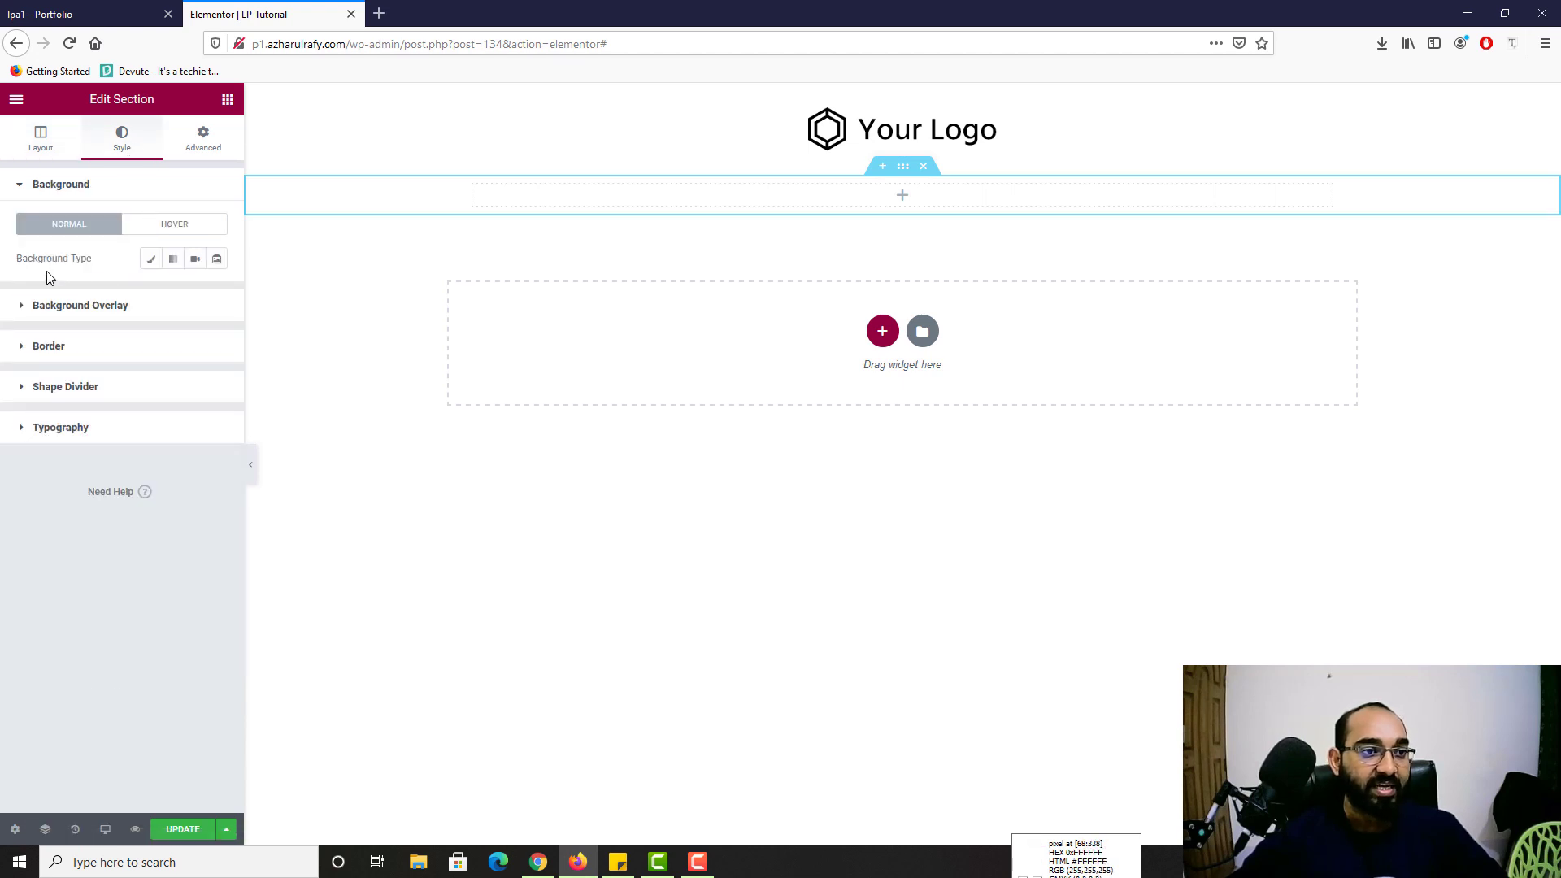
{"action": "left_click", "coordinate": [149, 260]}
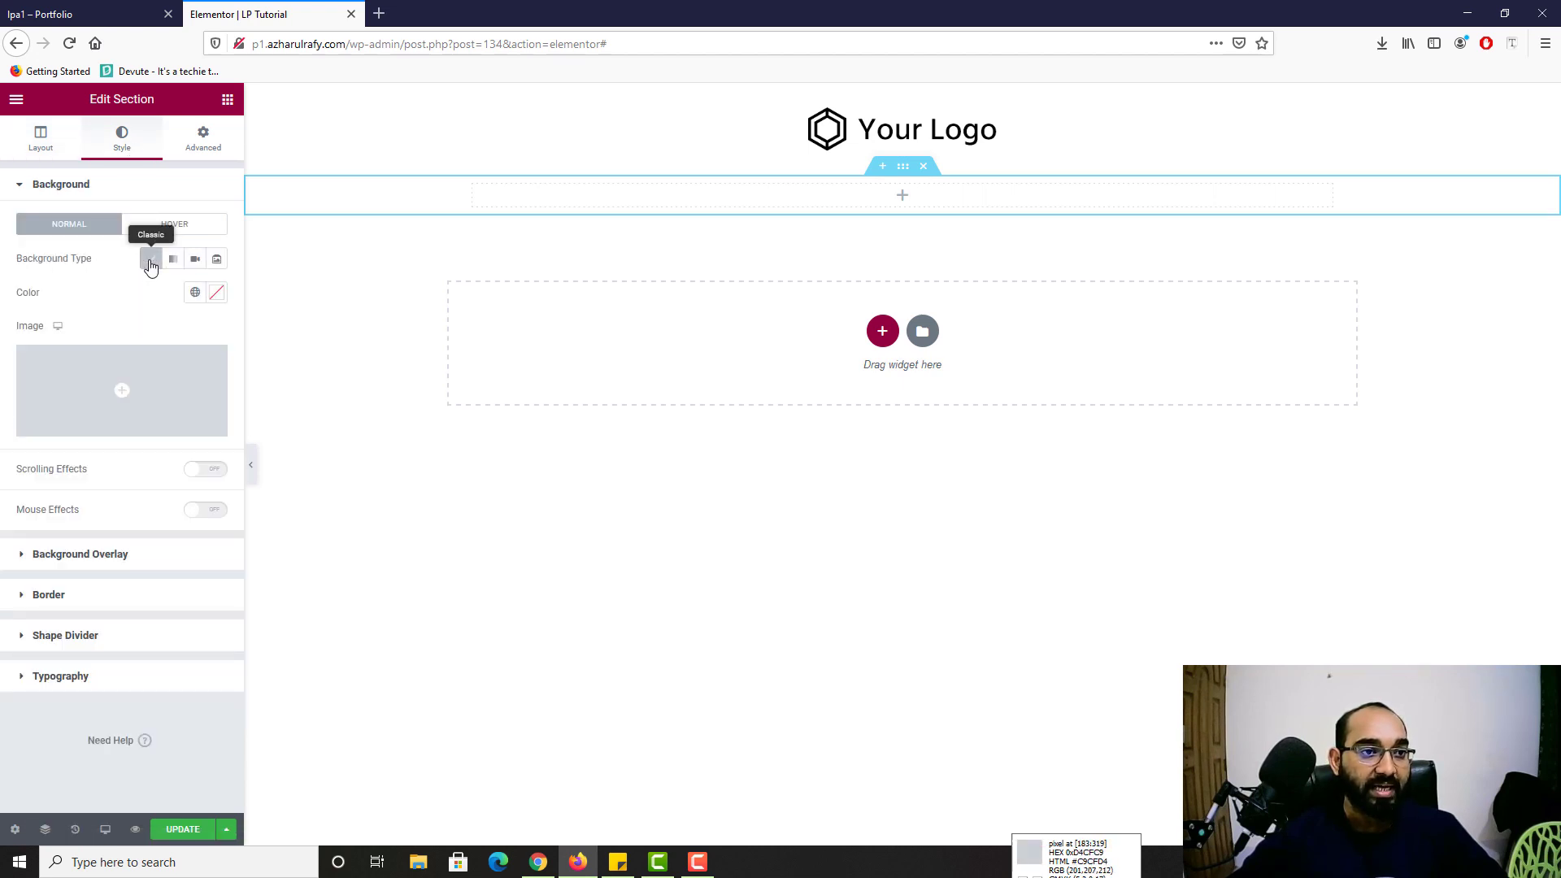
{"action": "left_click", "coordinate": [217, 293]}
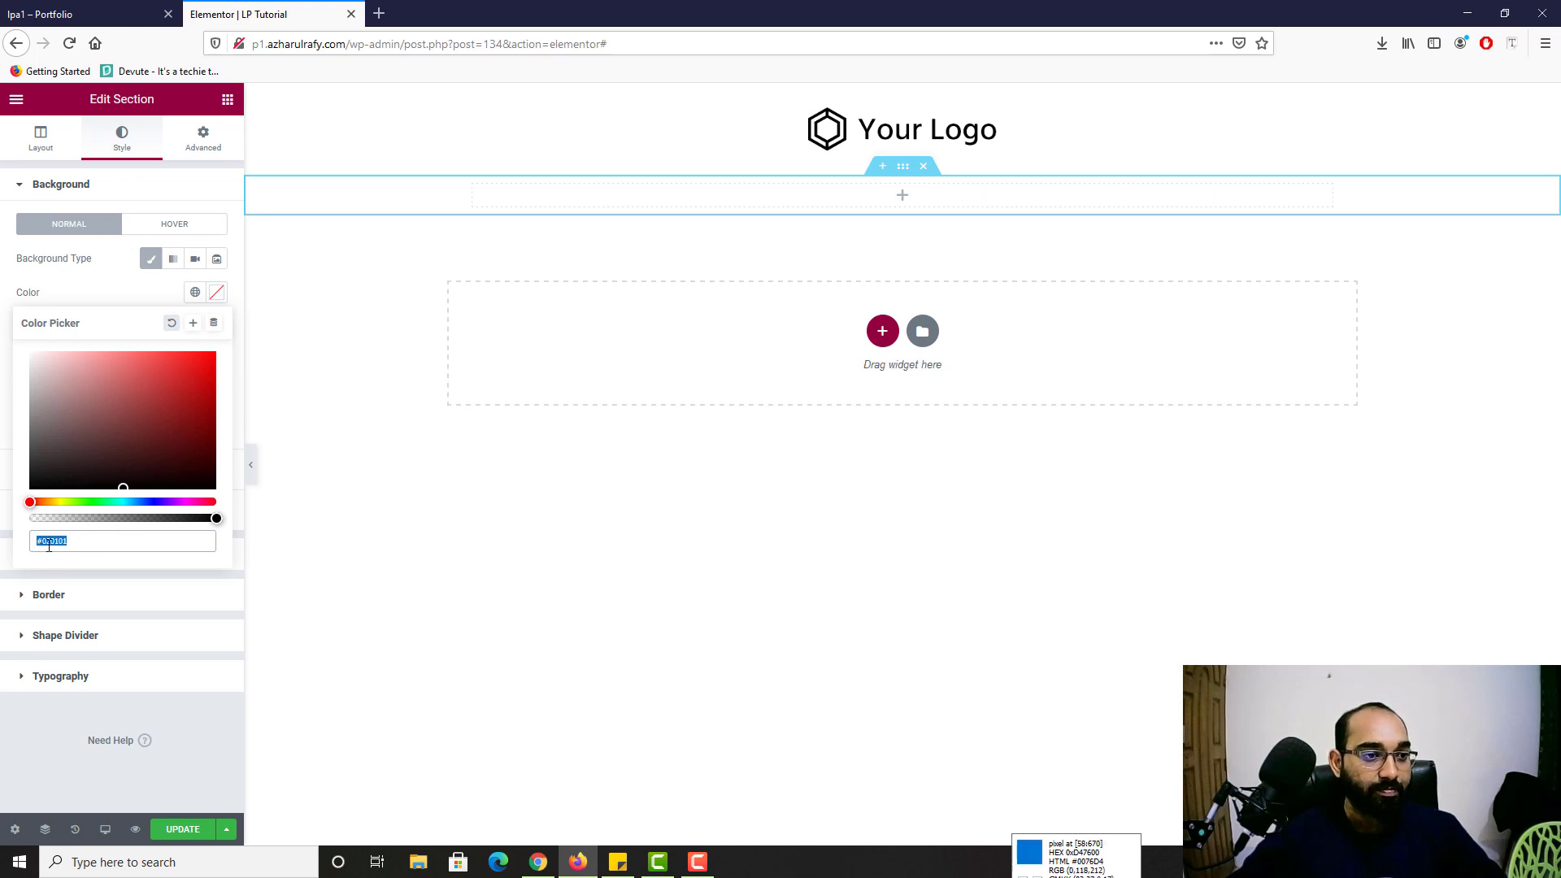
{"action": "type", "text": "#0C81BB"}
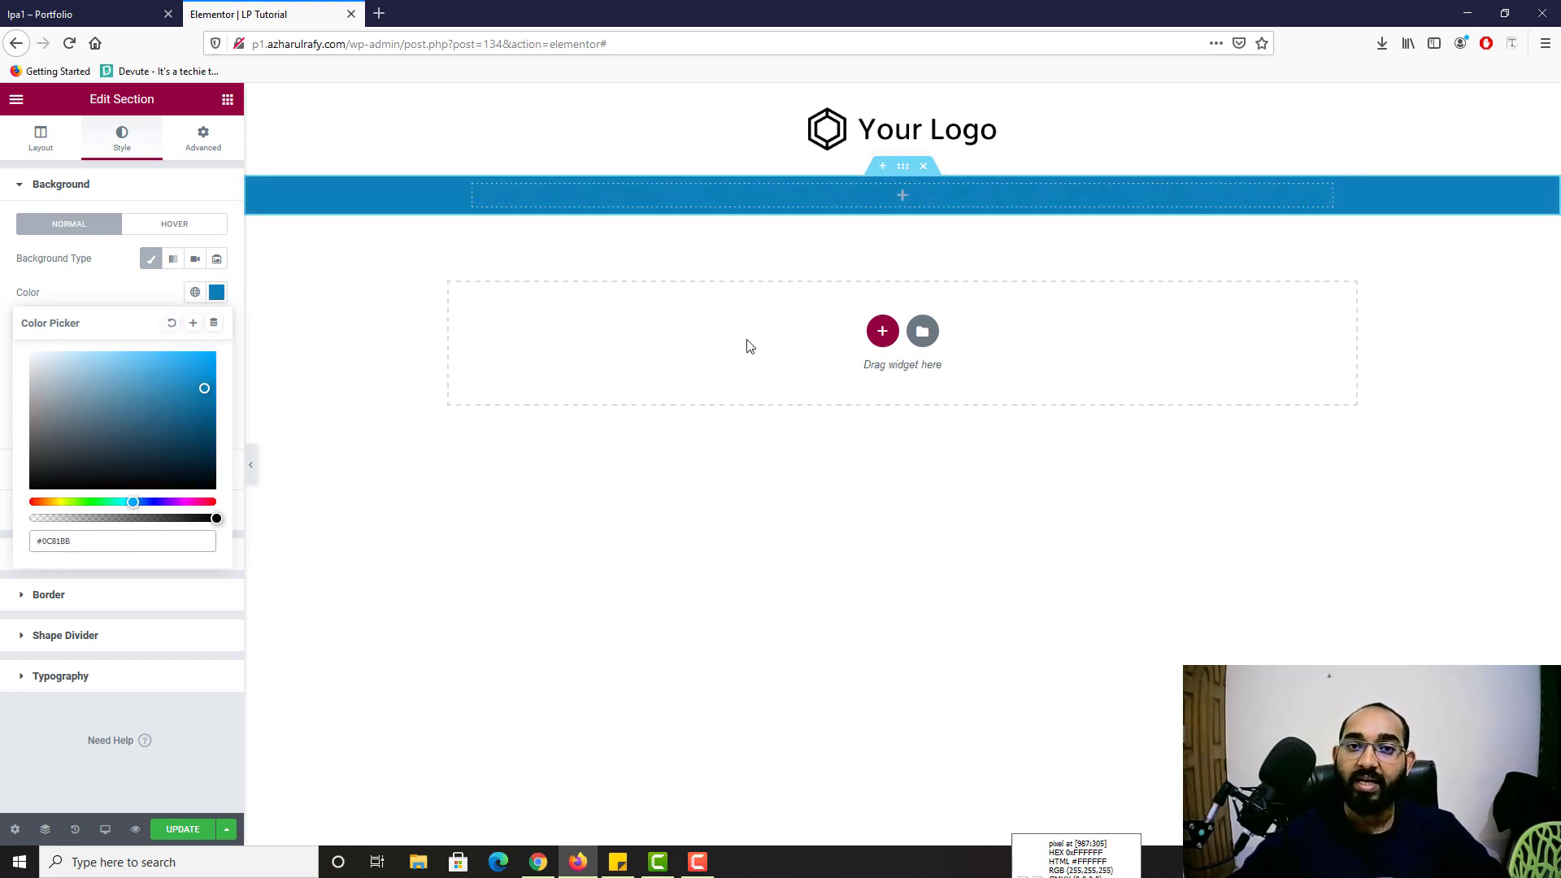
Step: Compare the blue section with the lpa1 page and add a Heading widget inside it
{"action": "left_click", "coordinate": [81, 13]}
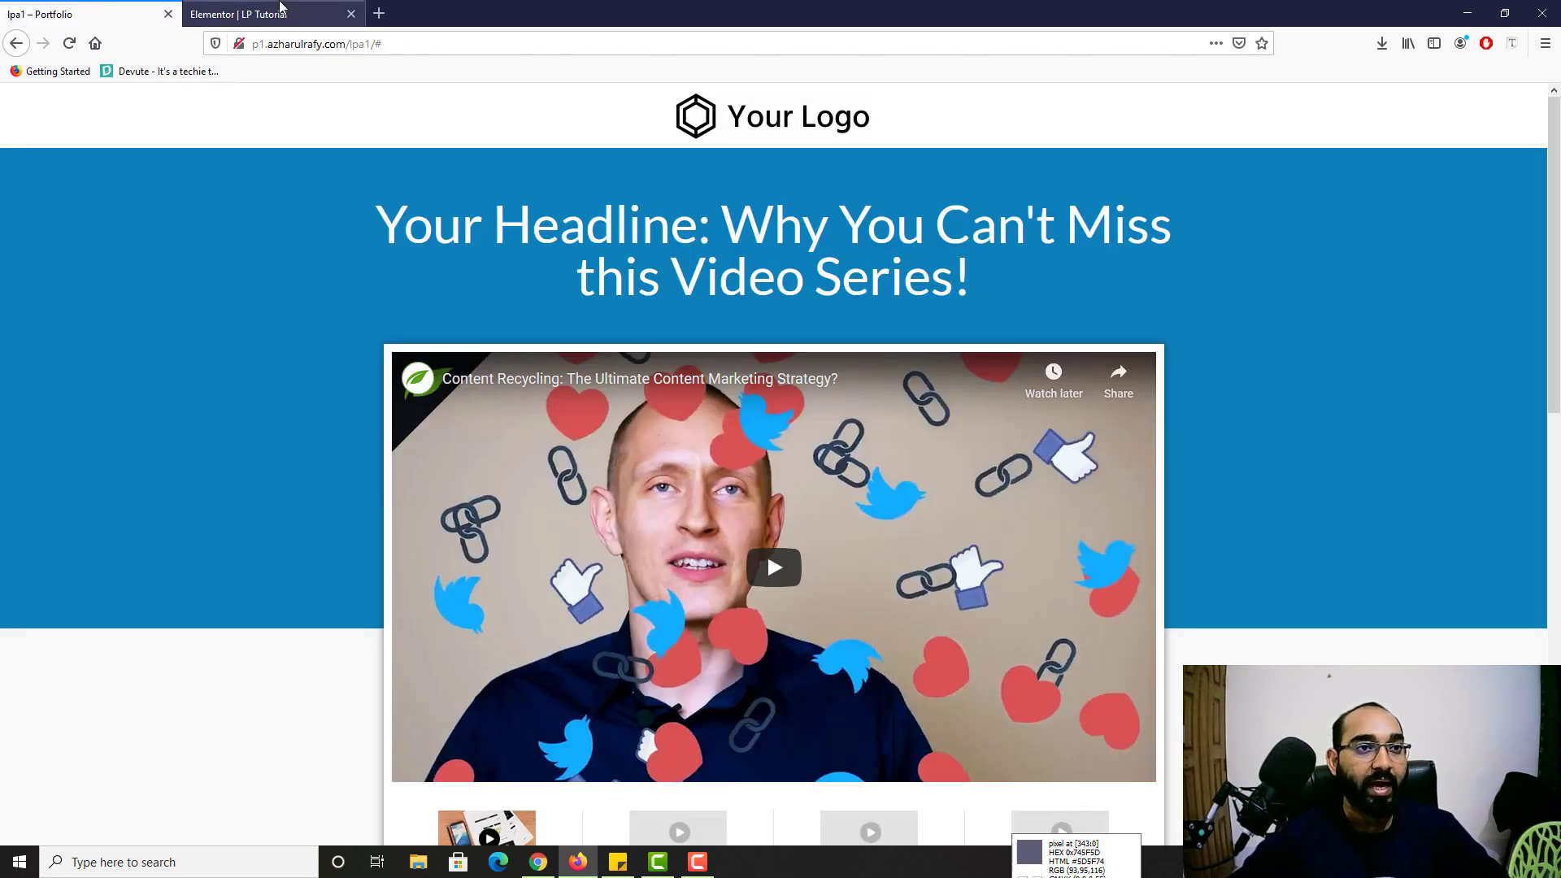
{"action": "left_click", "coordinate": [244, 14]}
{"action": "left_click", "coordinate": [83, 2]}
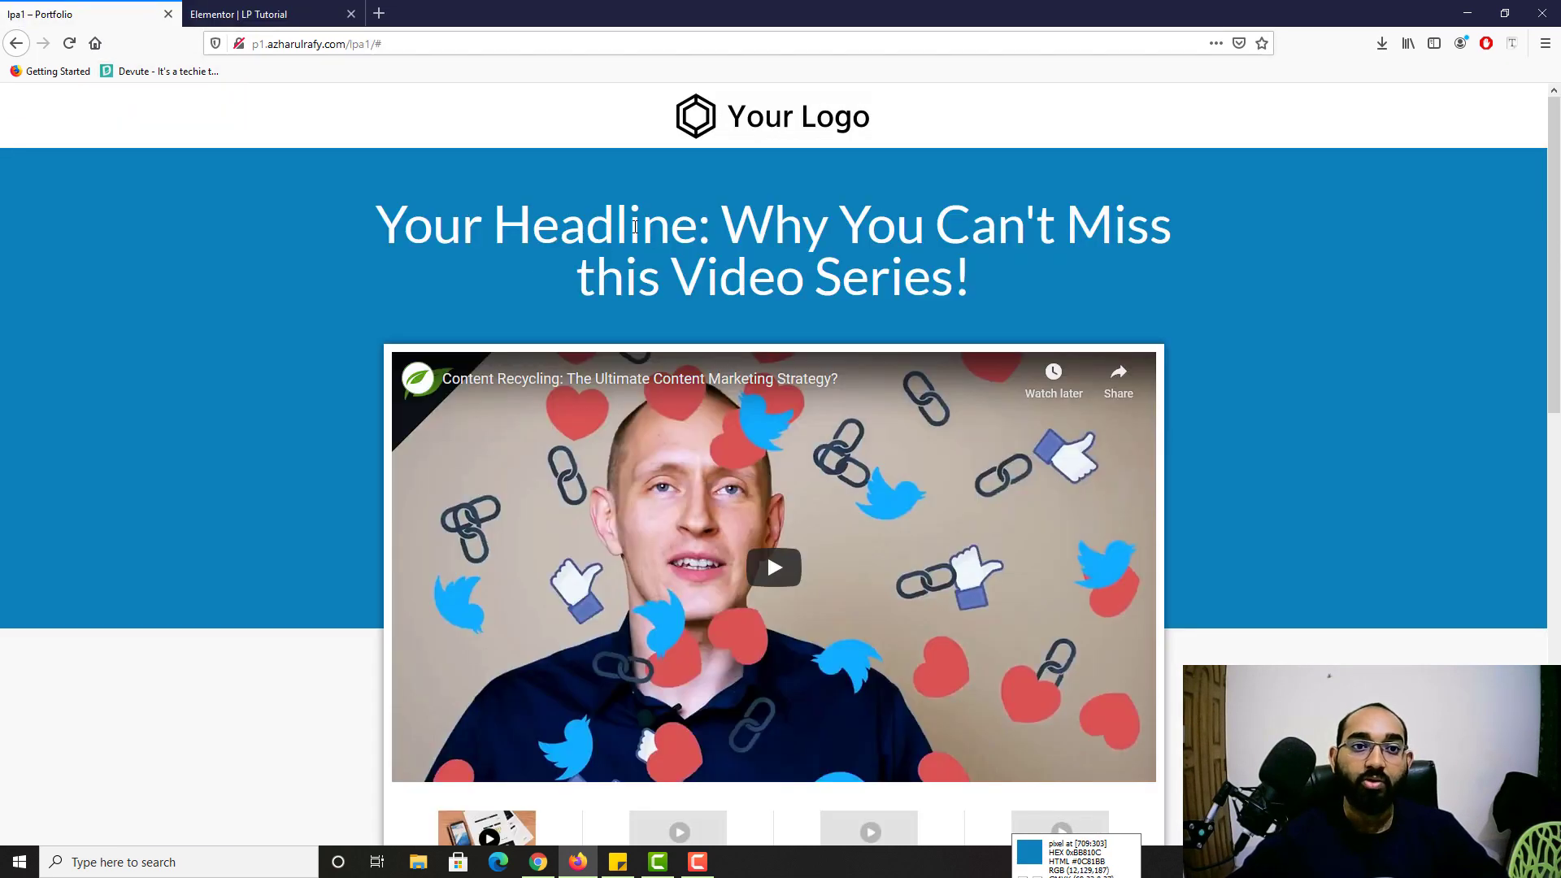
{"action": "left_click", "coordinate": [260, 12]}
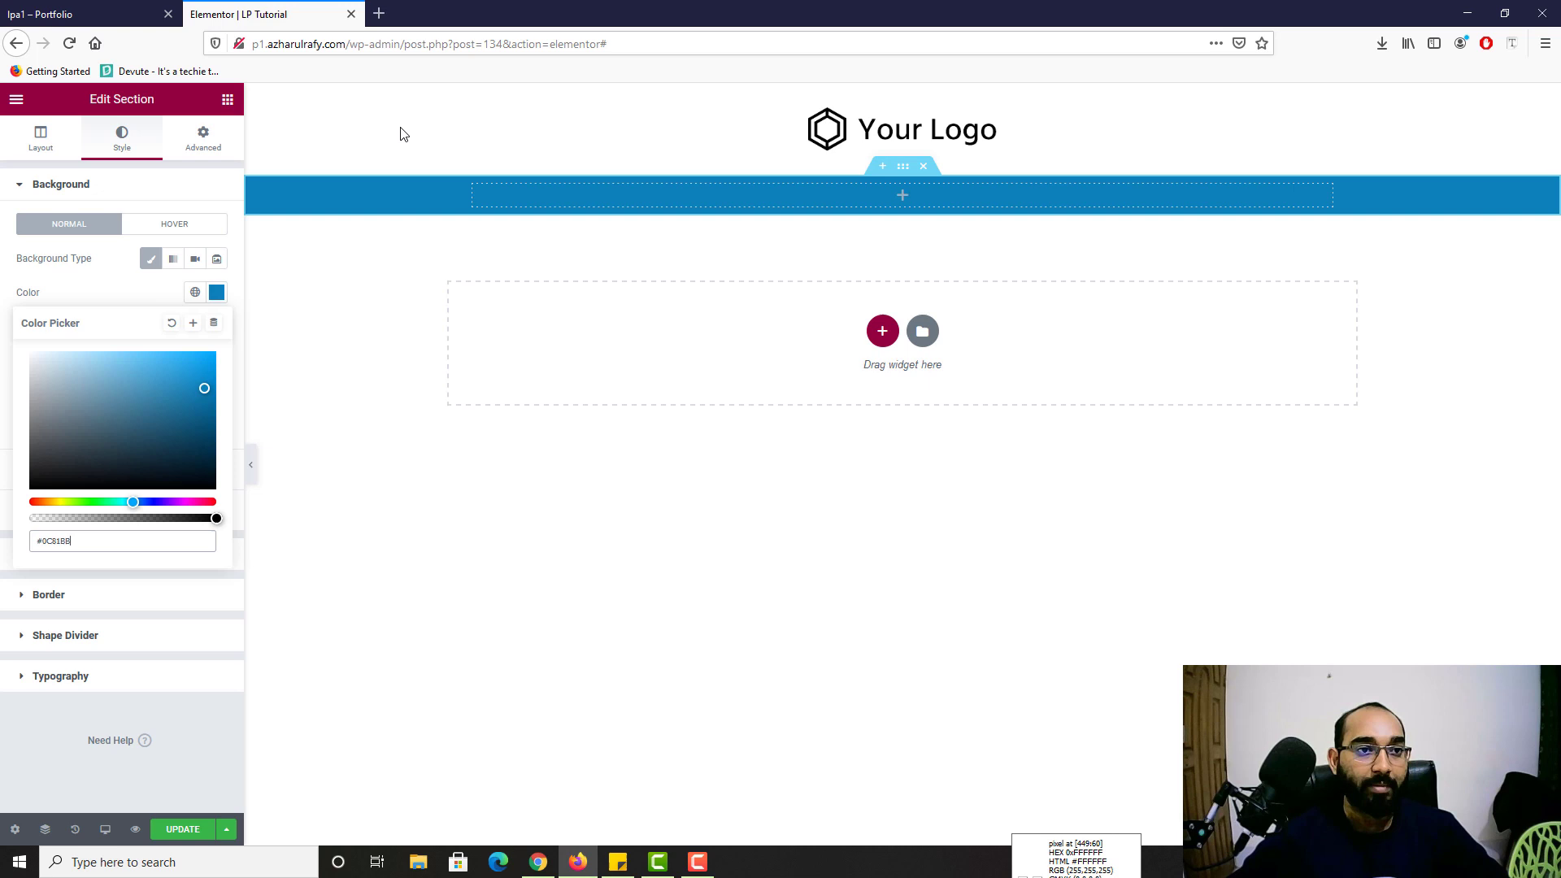
{"action": "left_click", "coordinate": [228, 101]}
{"action": "left_click_drag", "start_coordinate": [179, 257], "coordinate": [772, 192]}
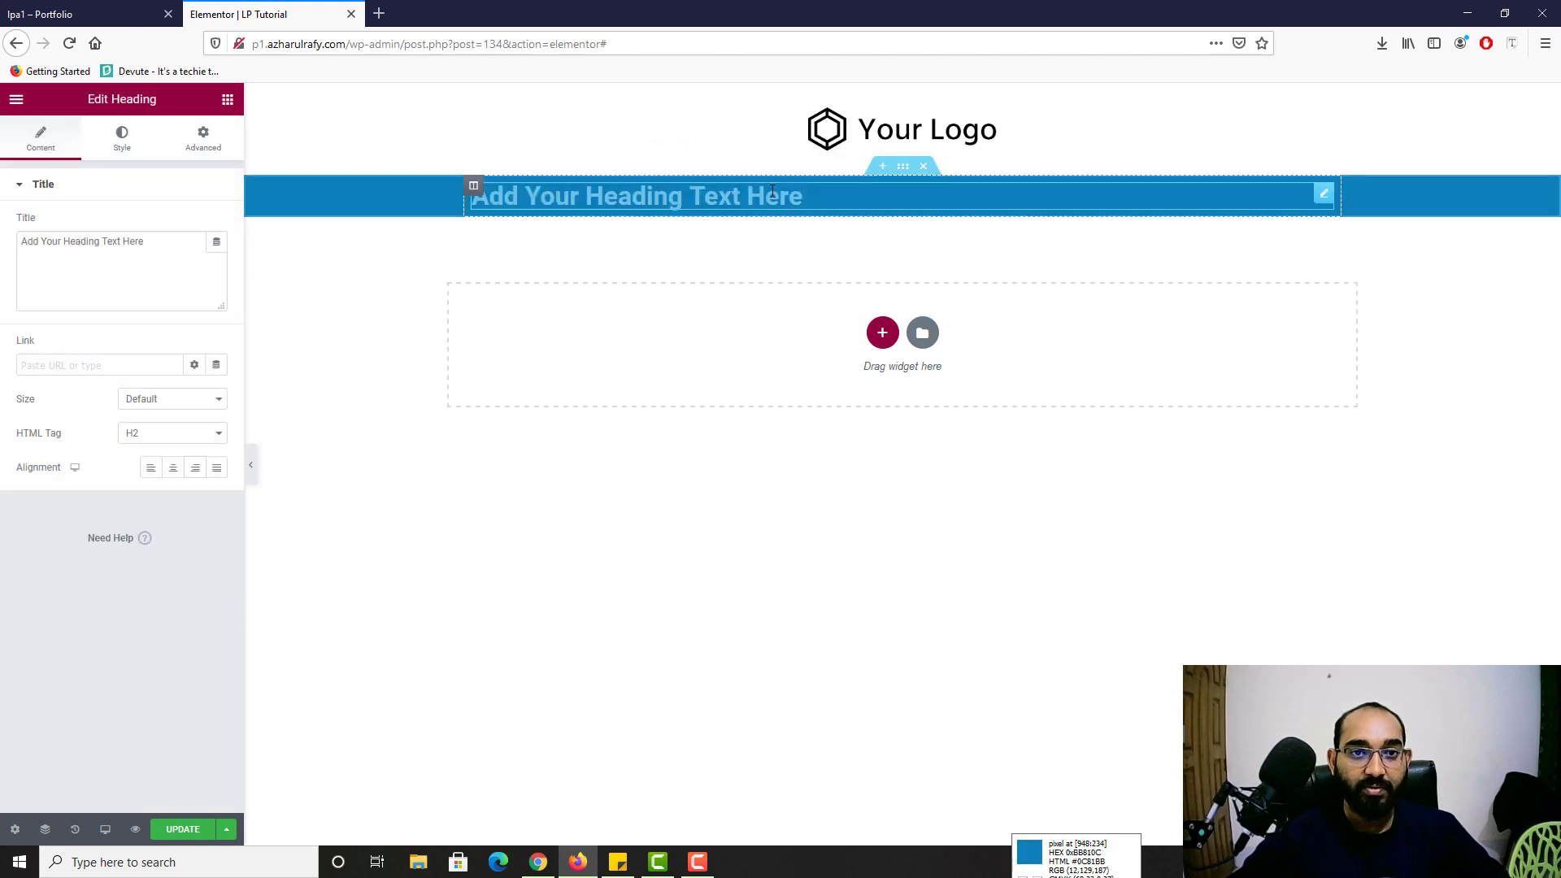
Step: Copy the headline from the lpa1 page and replace the heading's title with "Your Headline: Why You Can't Miss this Video Series!"
{"action": "left_click", "coordinate": [89, 14]}
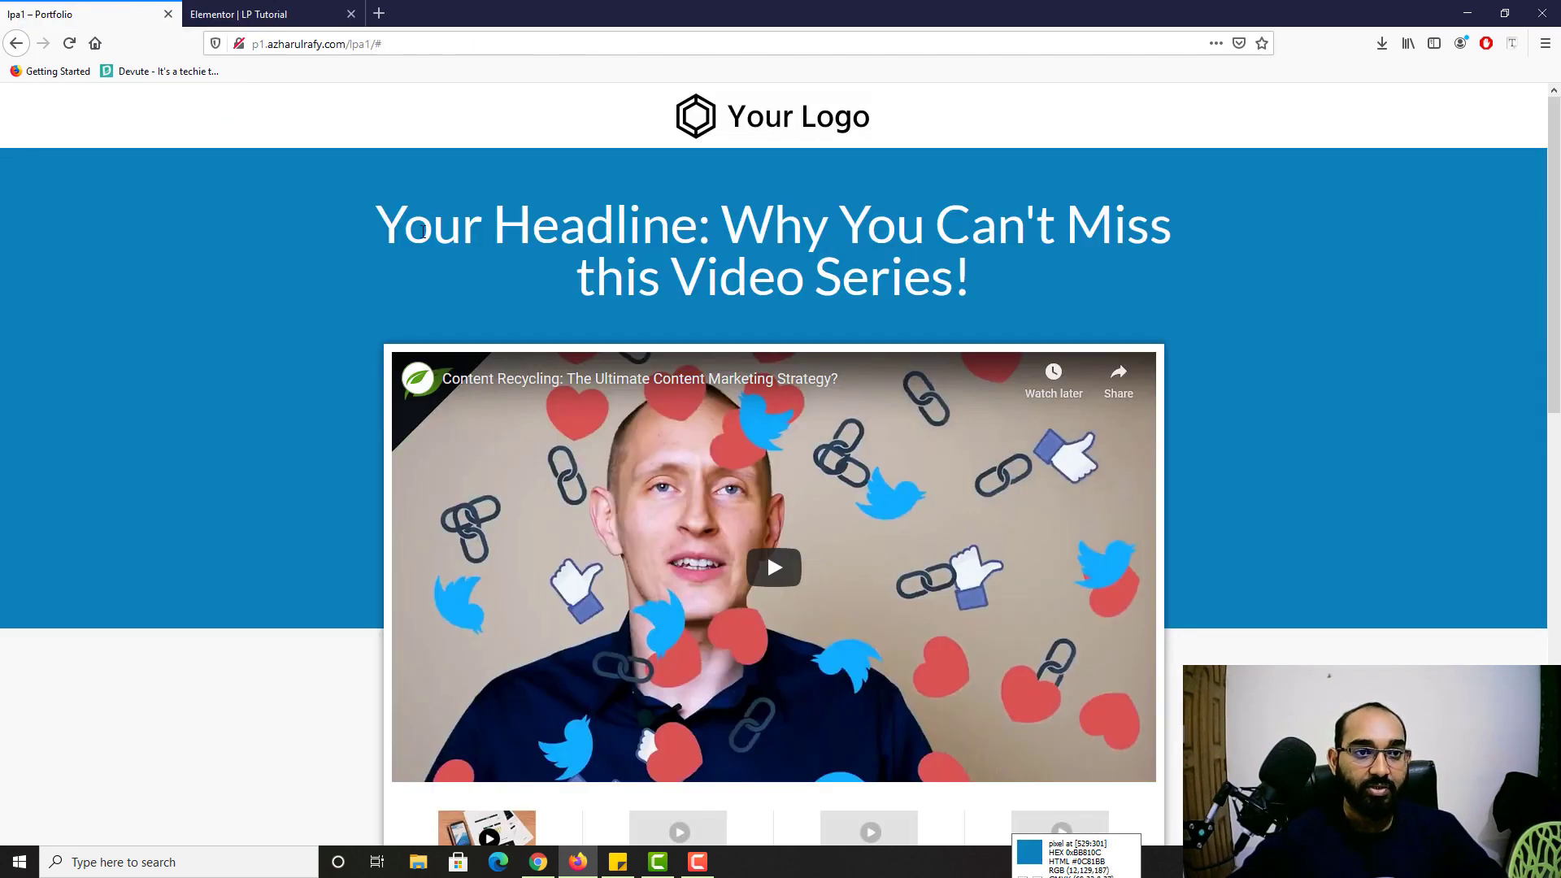
{"action": "triple_click", "coordinate": [423, 231]}
{"action": "left_click_drag", "start_coordinate": [972, 278], "coordinate": [375, 226]}
{"action": "key", "text": "ctrl+c"}
{"action": "left_click", "coordinate": [268, 14]}
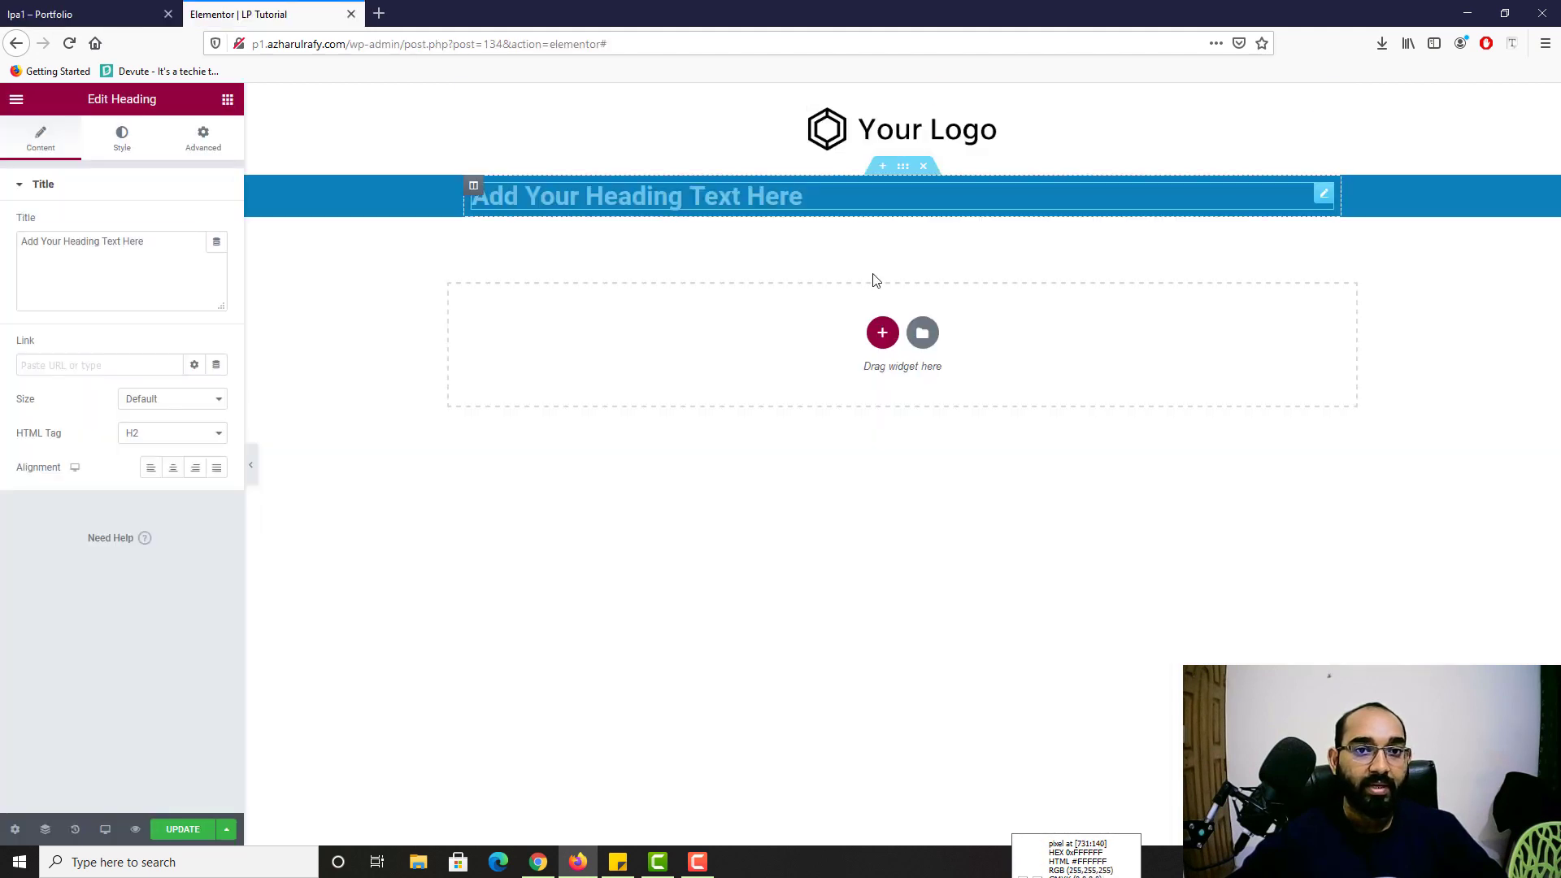
{"action": "left_click", "coordinate": [158, 267]}
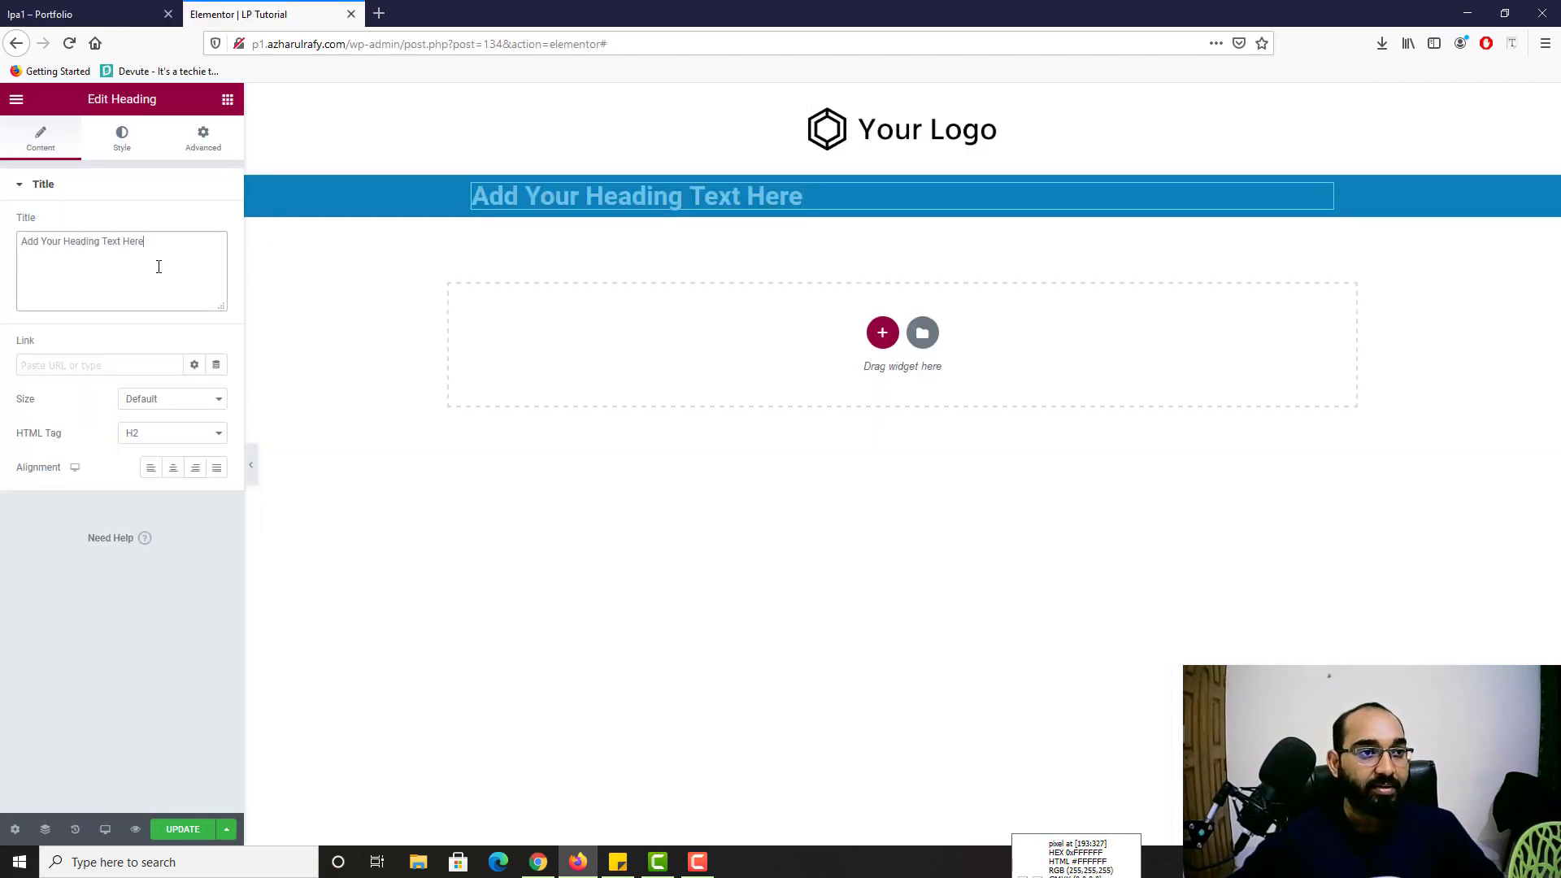
{"action": "key", "text": "ctrl+a"}
{"action": "key", "text": "ctrl+v"}
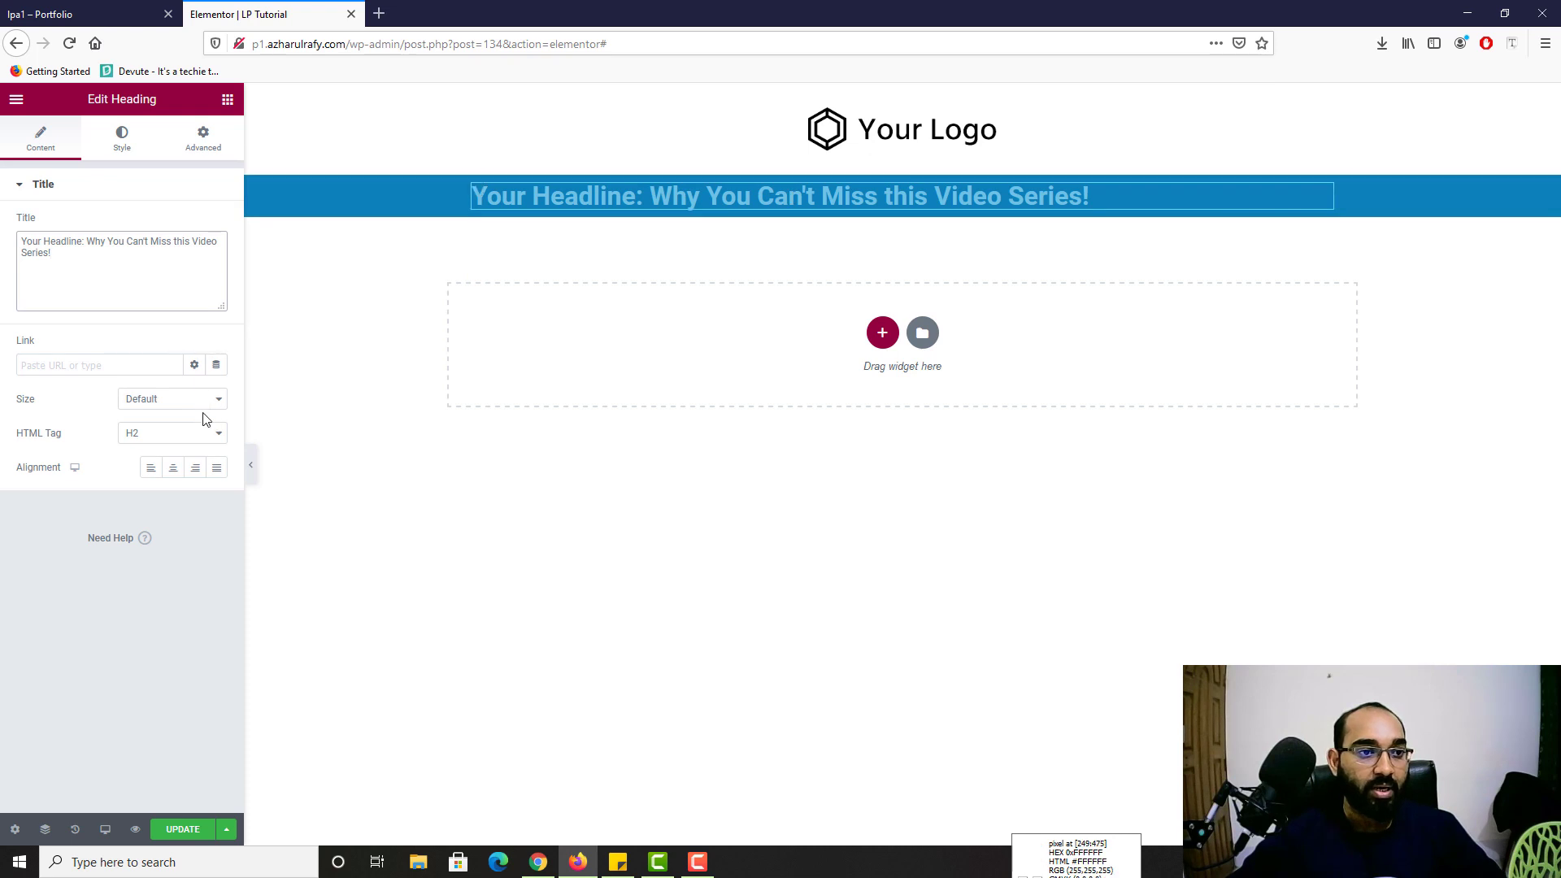
Step: Check the headline's alignment on the lpa1 page and center the heading in the blue section
{"action": "left_click", "coordinate": [81, 13]}
{"action": "key", "text": "ctrl+Tab"}
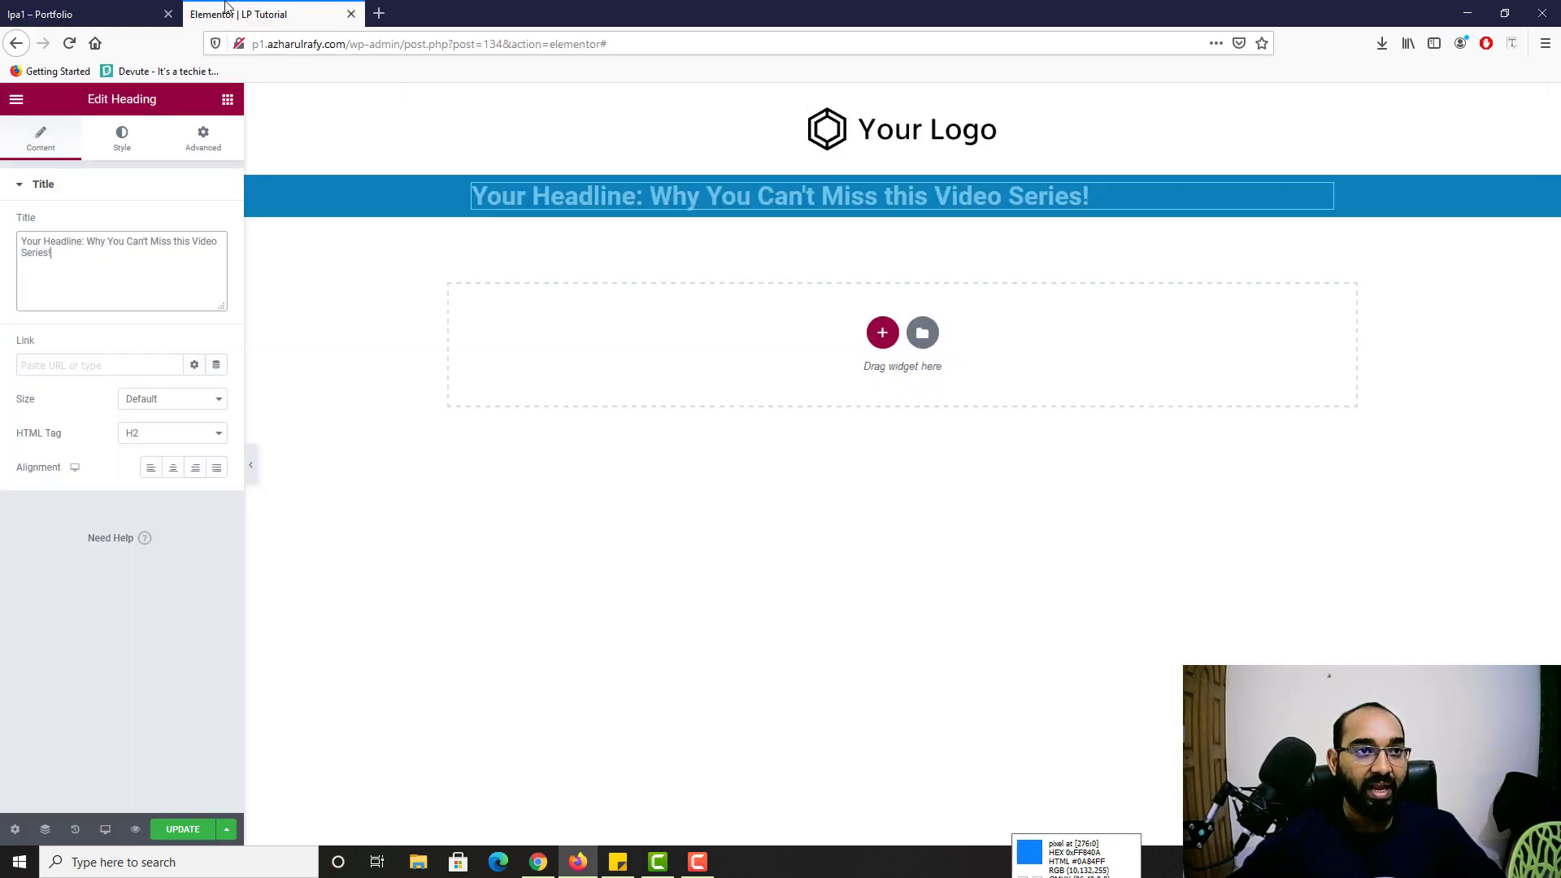
{"action": "left_click", "coordinate": [173, 478]}
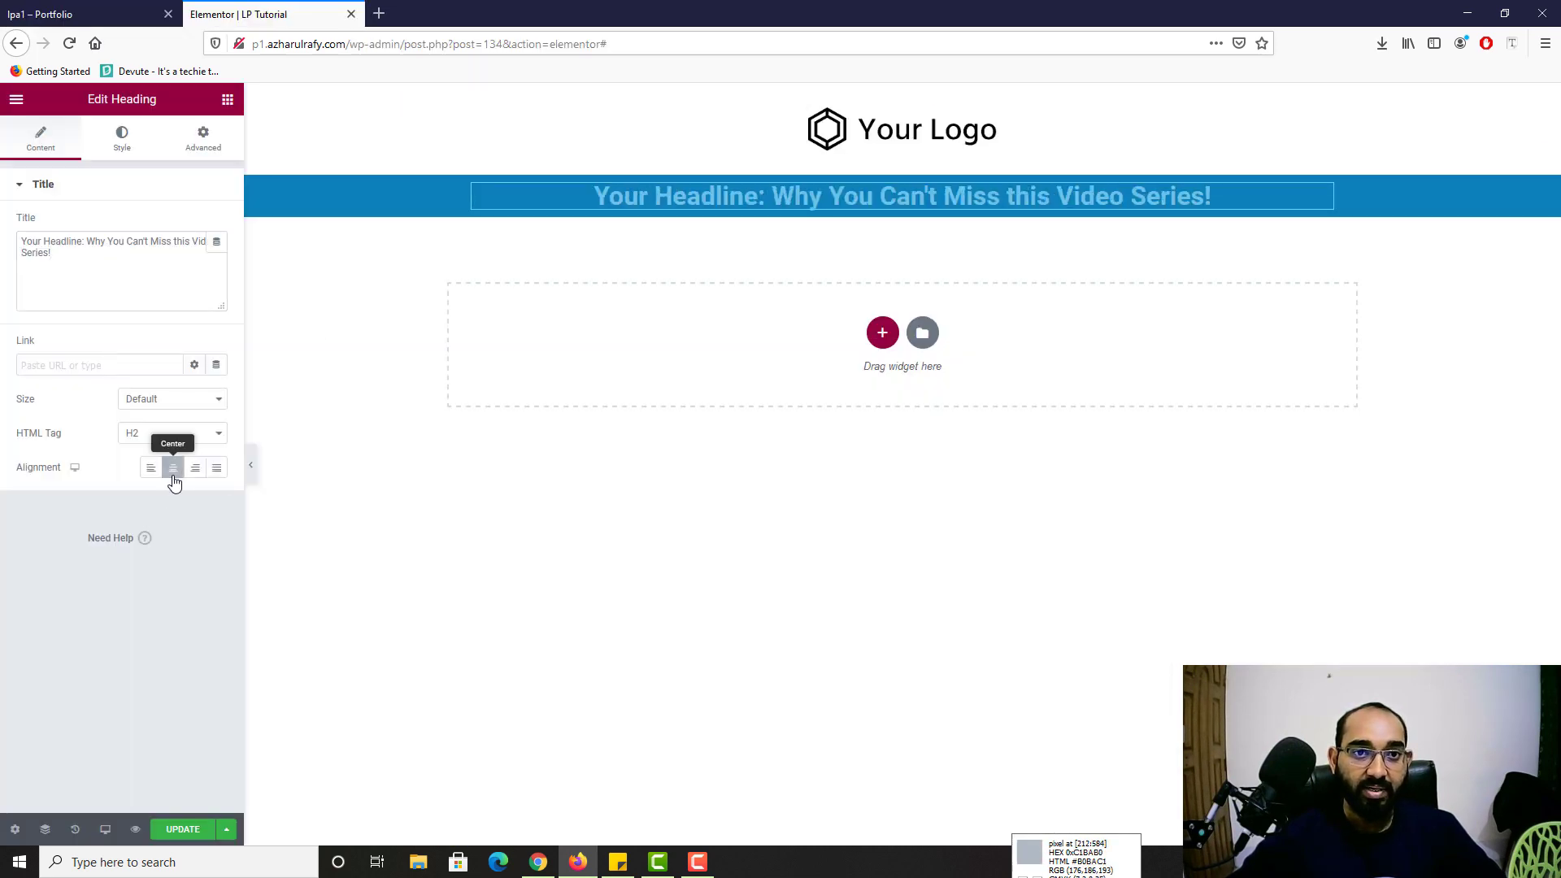
Step: Inspect the lpa1 headline's color, font family, size, line height and weight with Font Finder, then close the inspector
{"action": "key", "text": "ctrl+Tab"}
{"action": "left_click", "coordinate": [262, 274]}
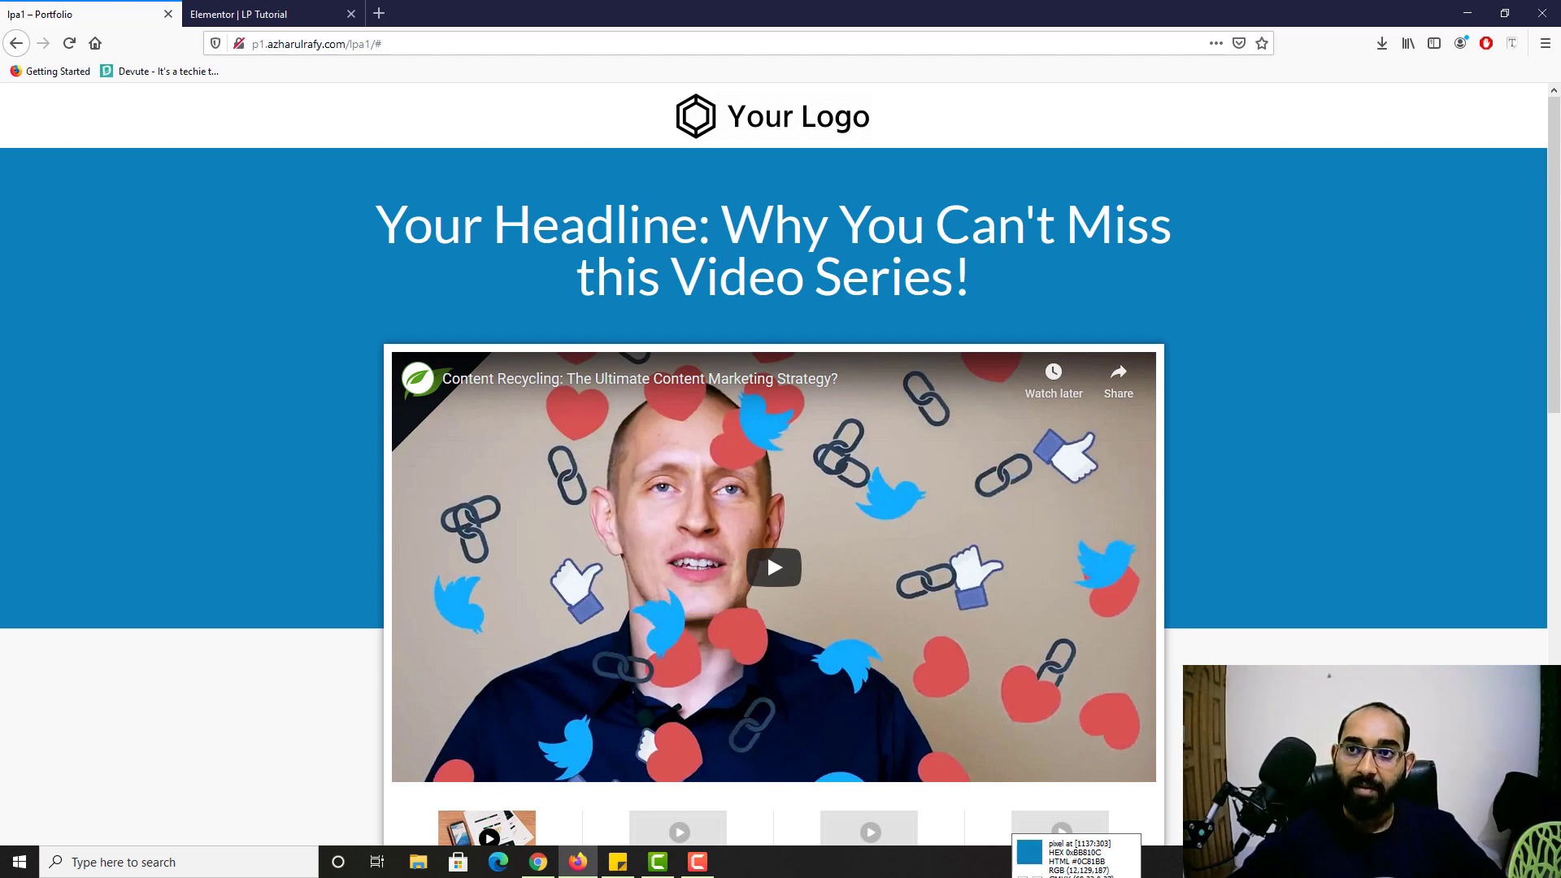
{"action": "left_click", "coordinate": [1514, 48]}
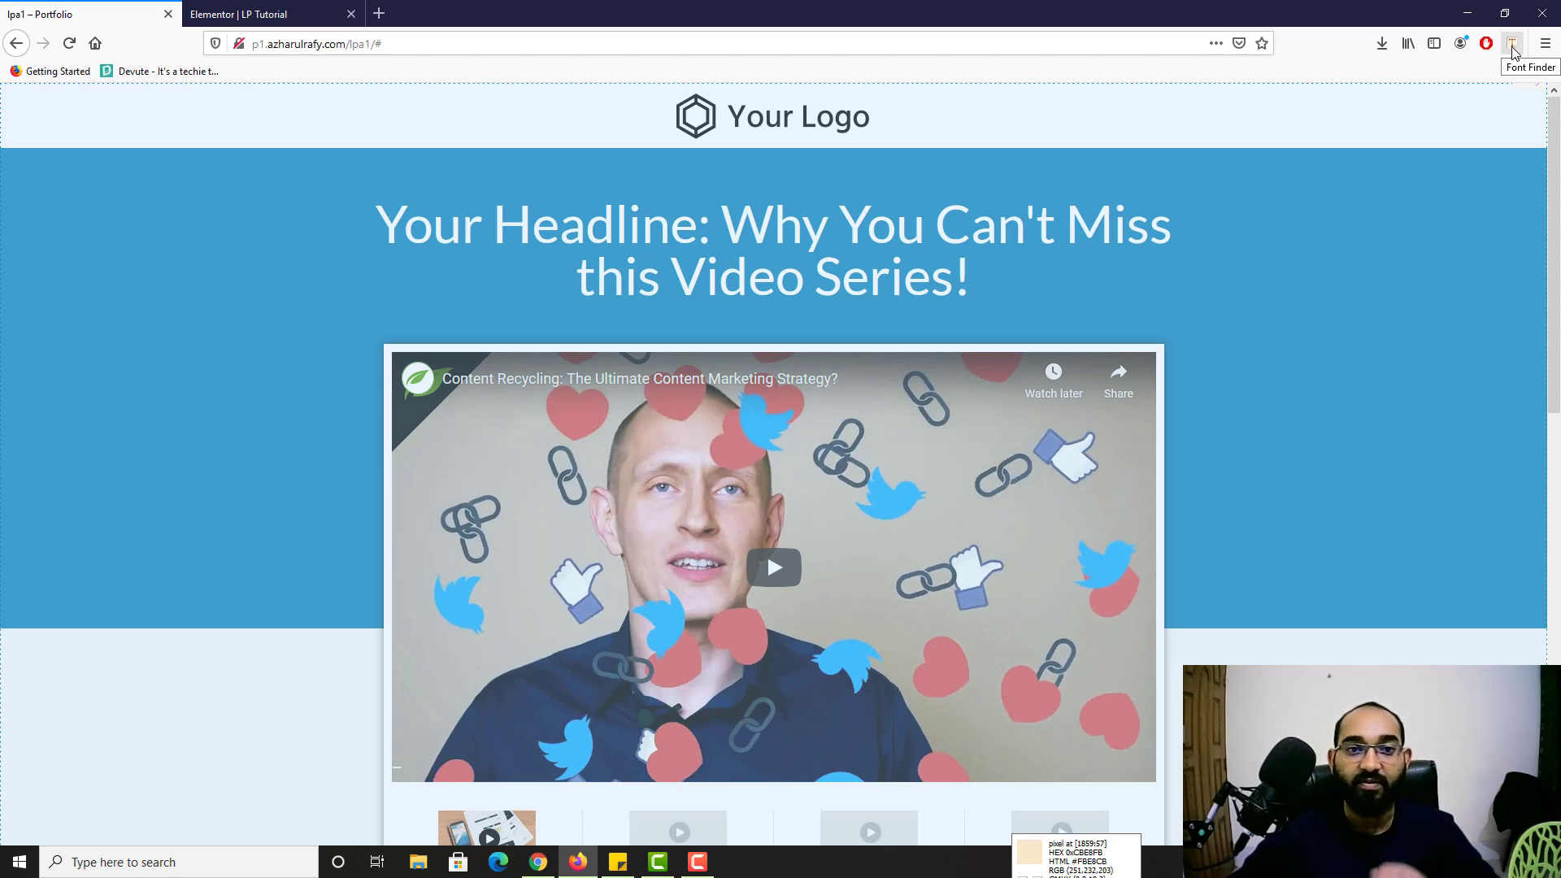
{"action": "left_click", "coordinate": [1513, 50]}
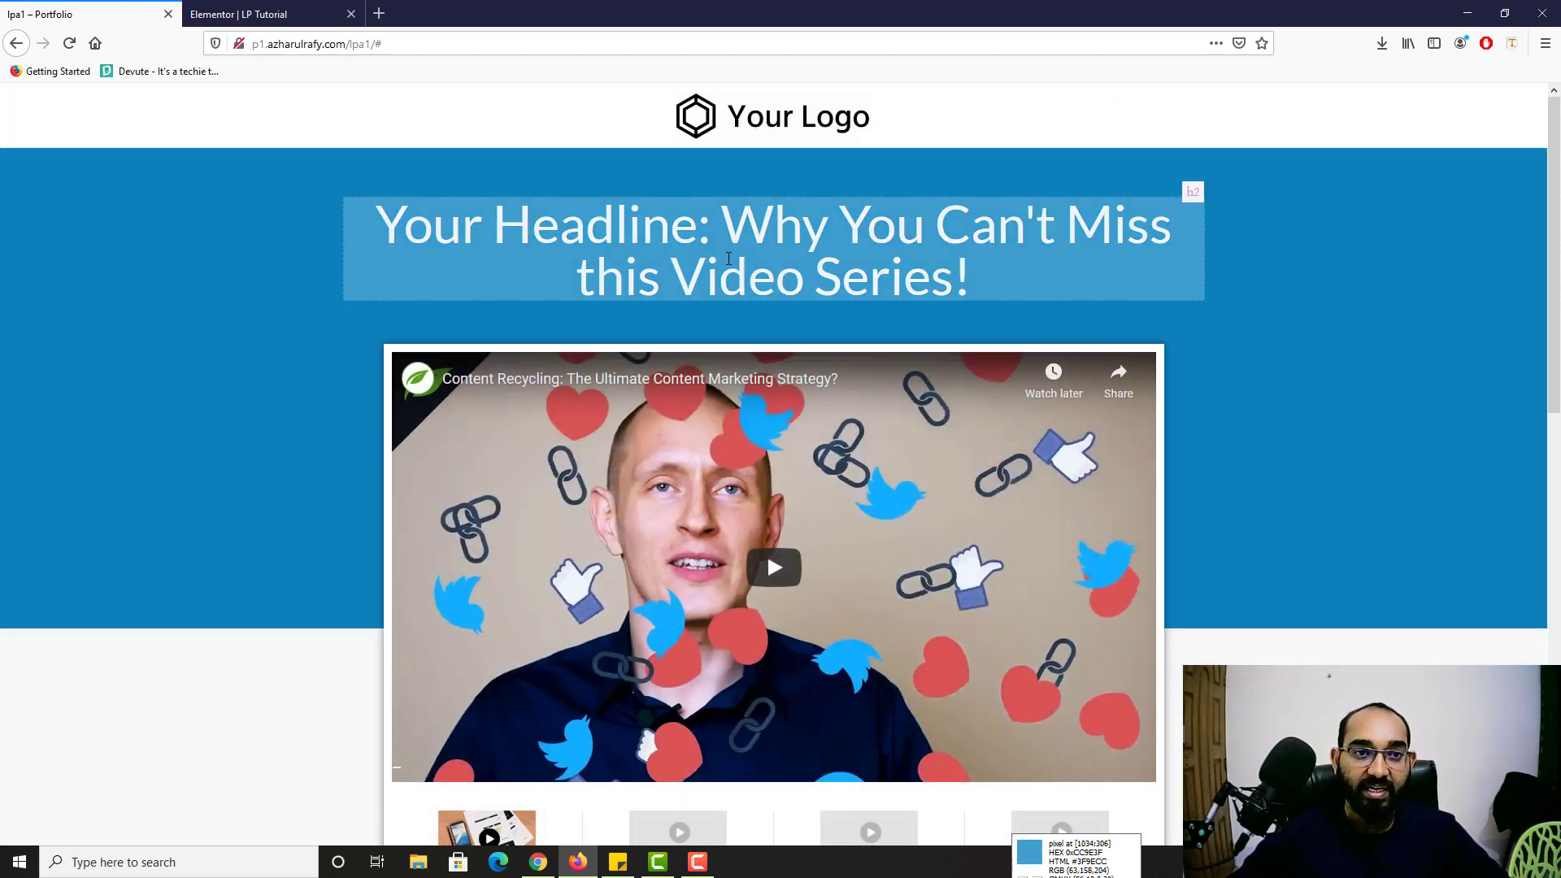
{"action": "left_click", "coordinate": [615, 242]}
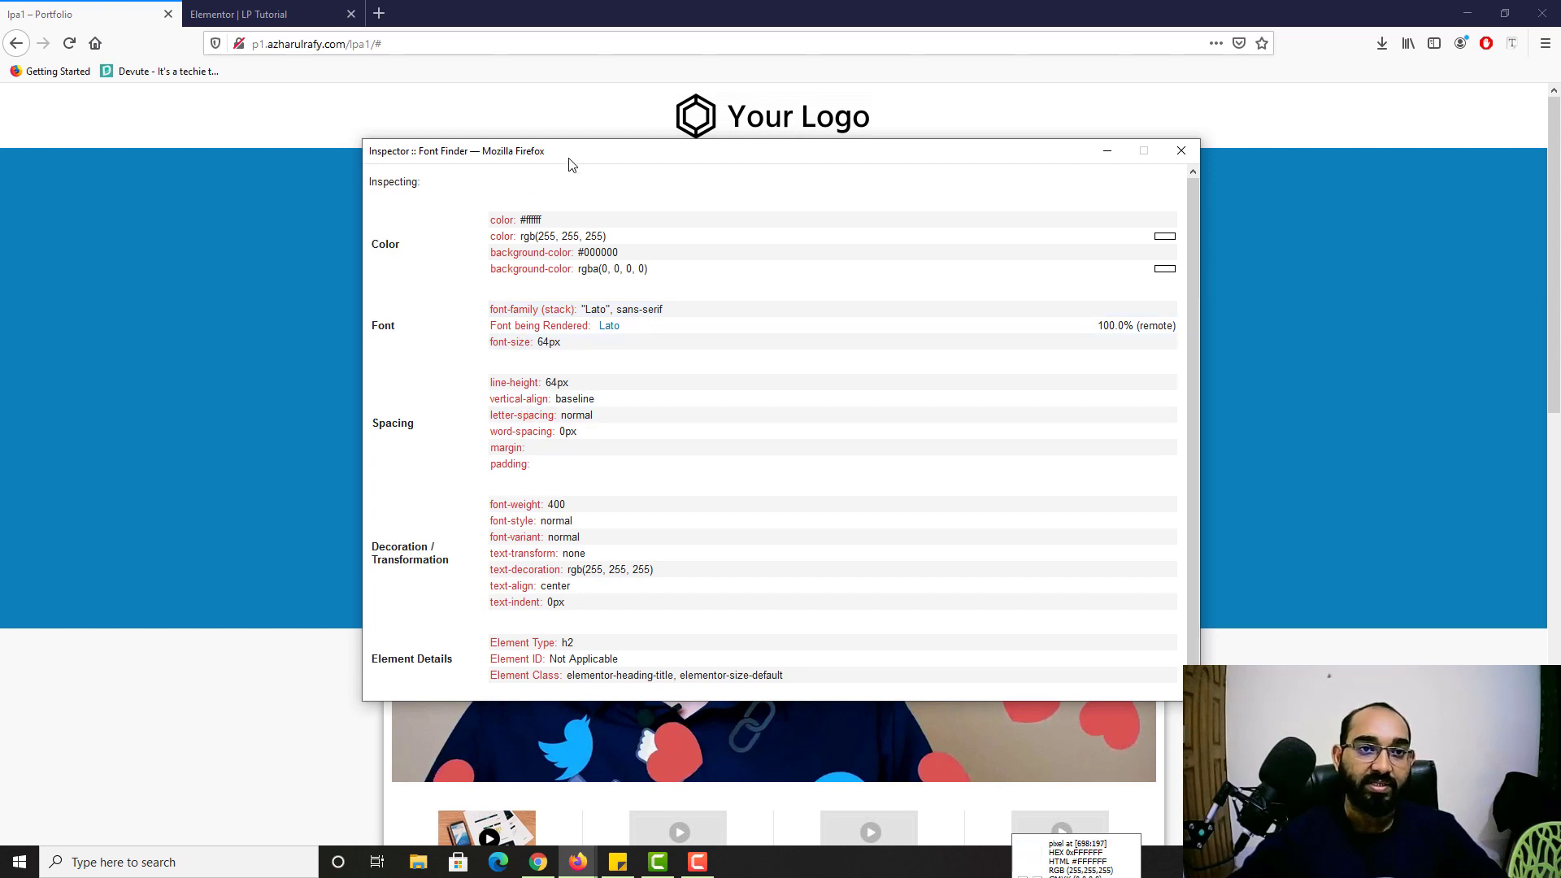
{"action": "left_click_drag", "start_coordinate": [573, 165], "coordinate": [1043, 311]}
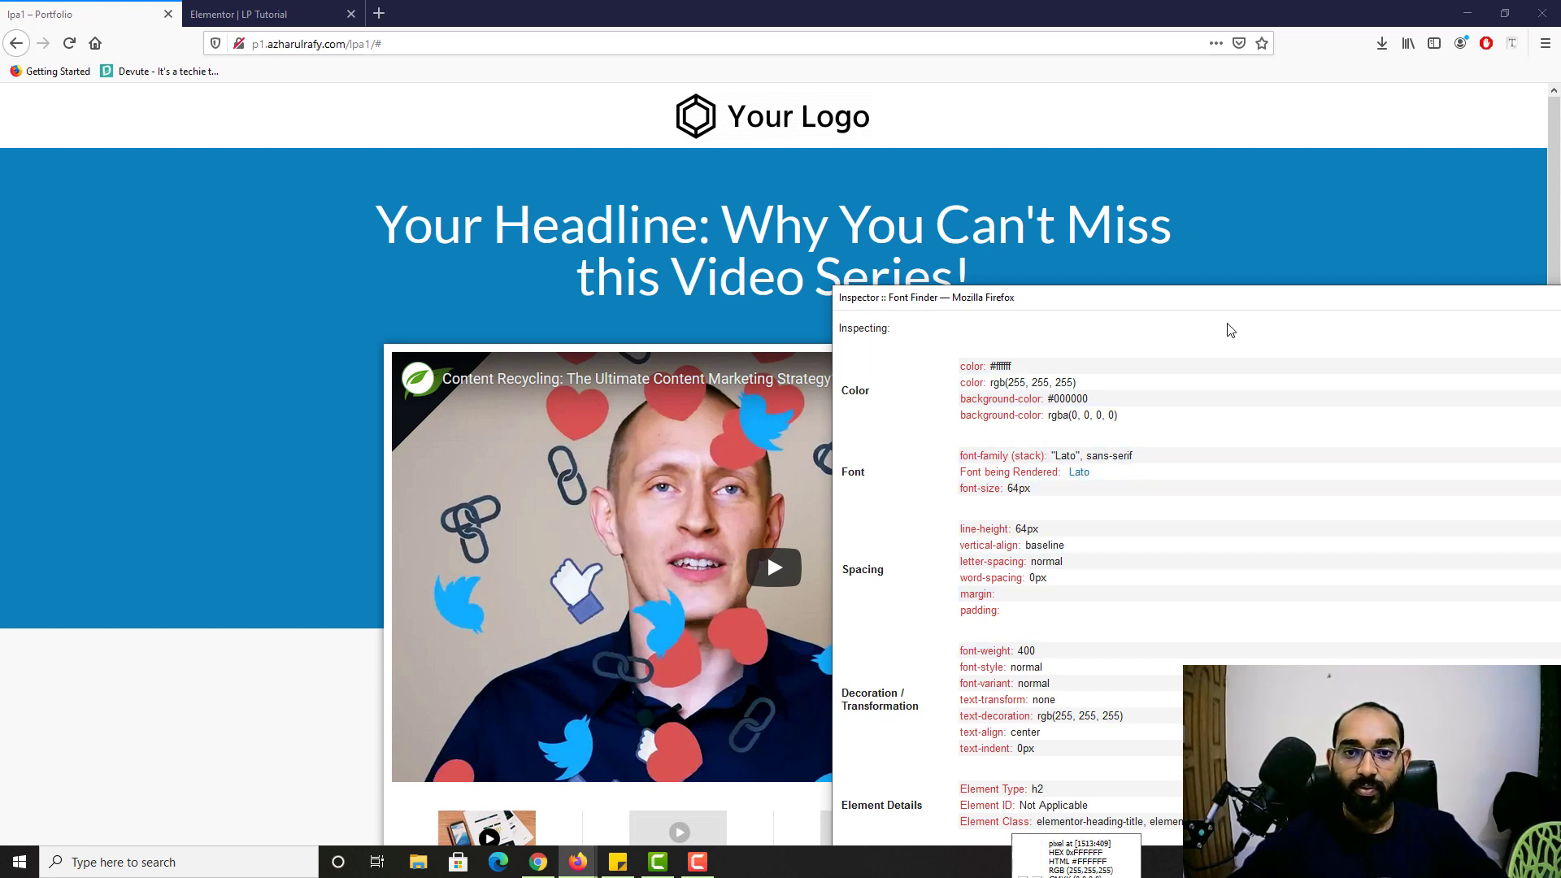
{"action": "left_click_drag", "start_coordinate": [1209, 309], "coordinate": [1110, 290]}
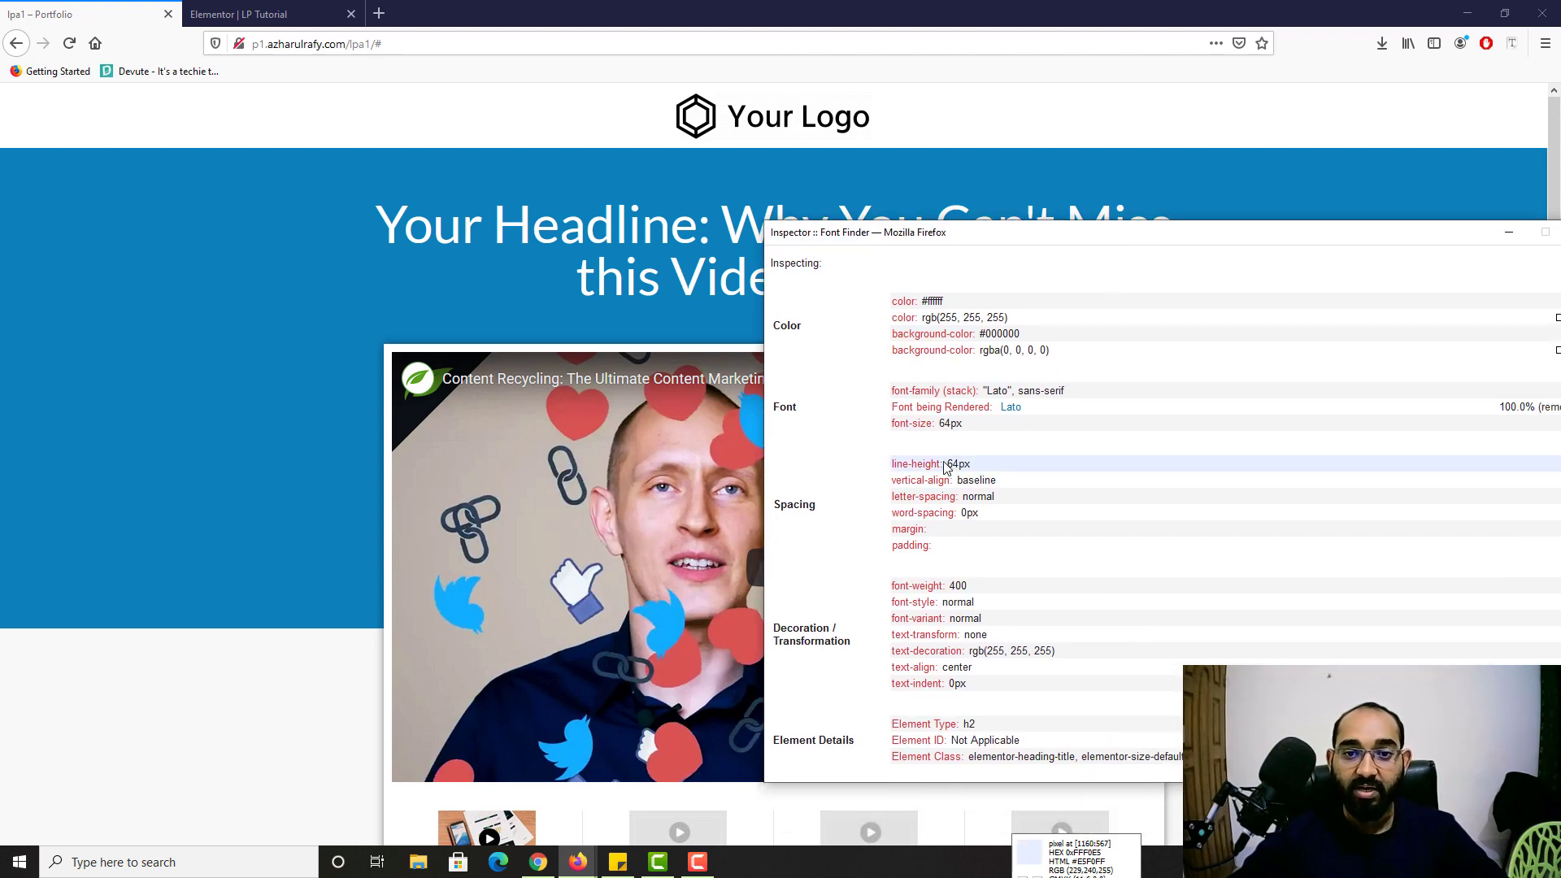
{"action": "left_click_drag", "start_coordinate": [1127, 237], "coordinate": [1060, 231]}
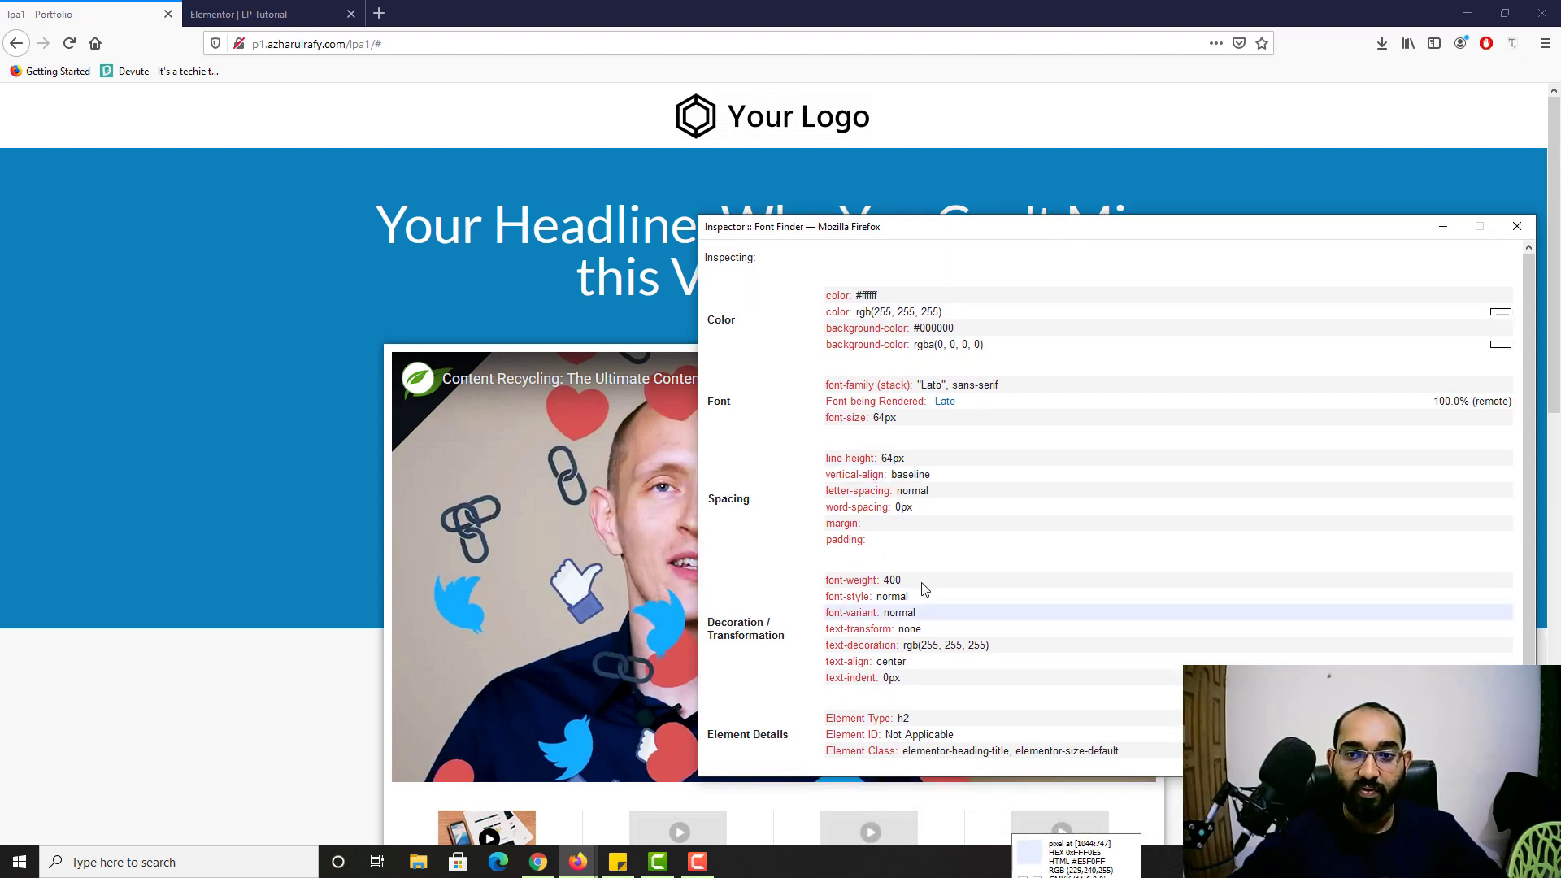
{"action": "left_click", "coordinate": [1517, 226]}
Step: Set the heading's typography family to Lato in the LP Tutorial template
{"action": "left_click", "coordinate": [239, 14]}
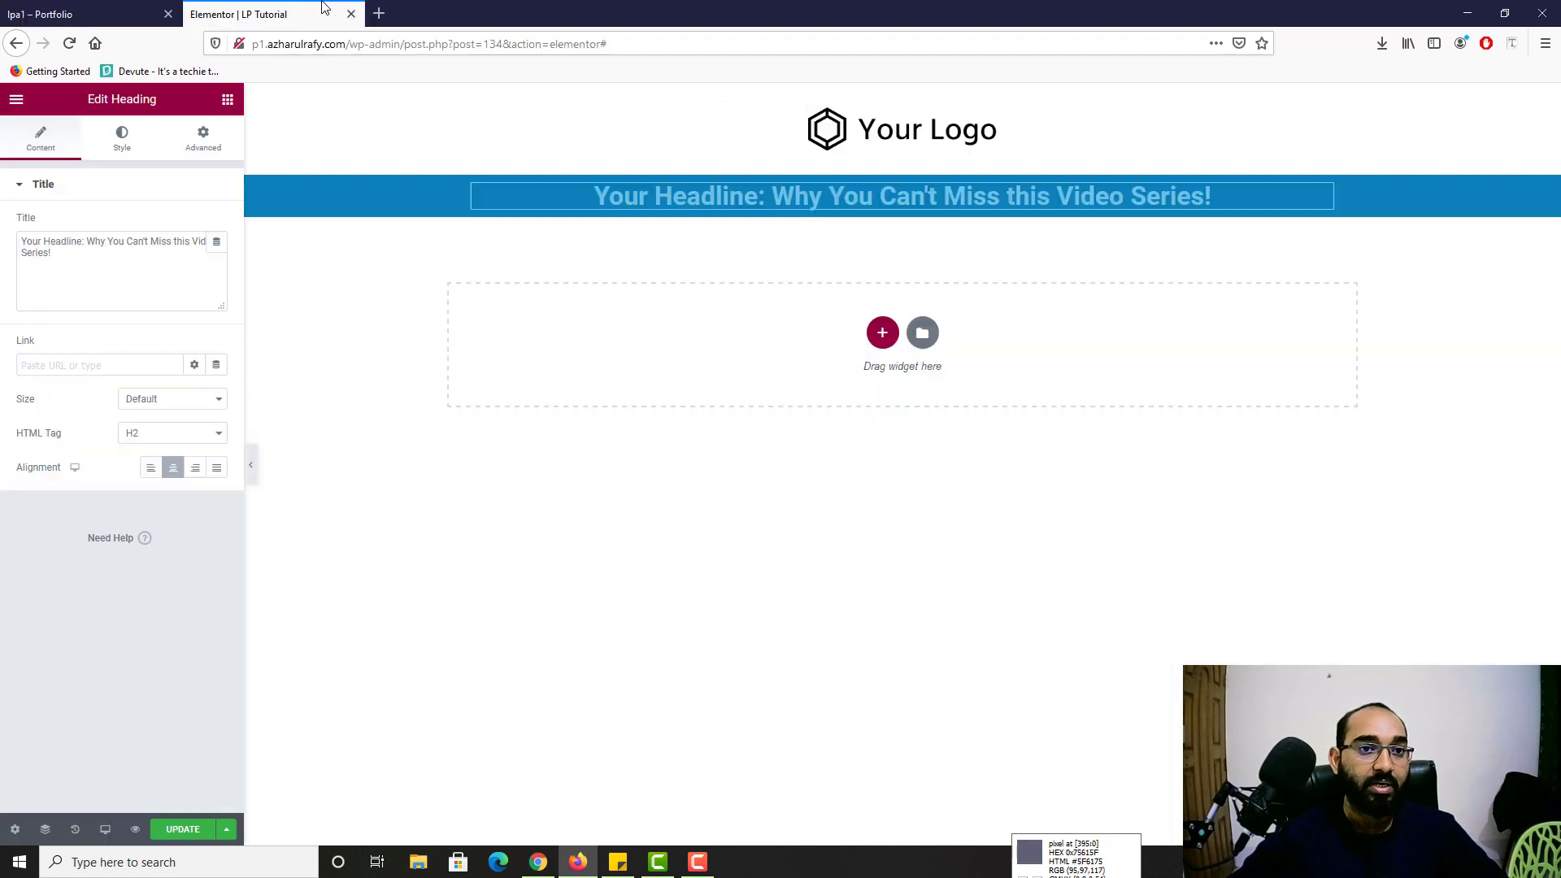
{"action": "left_click", "coordinate": [119, 143]}
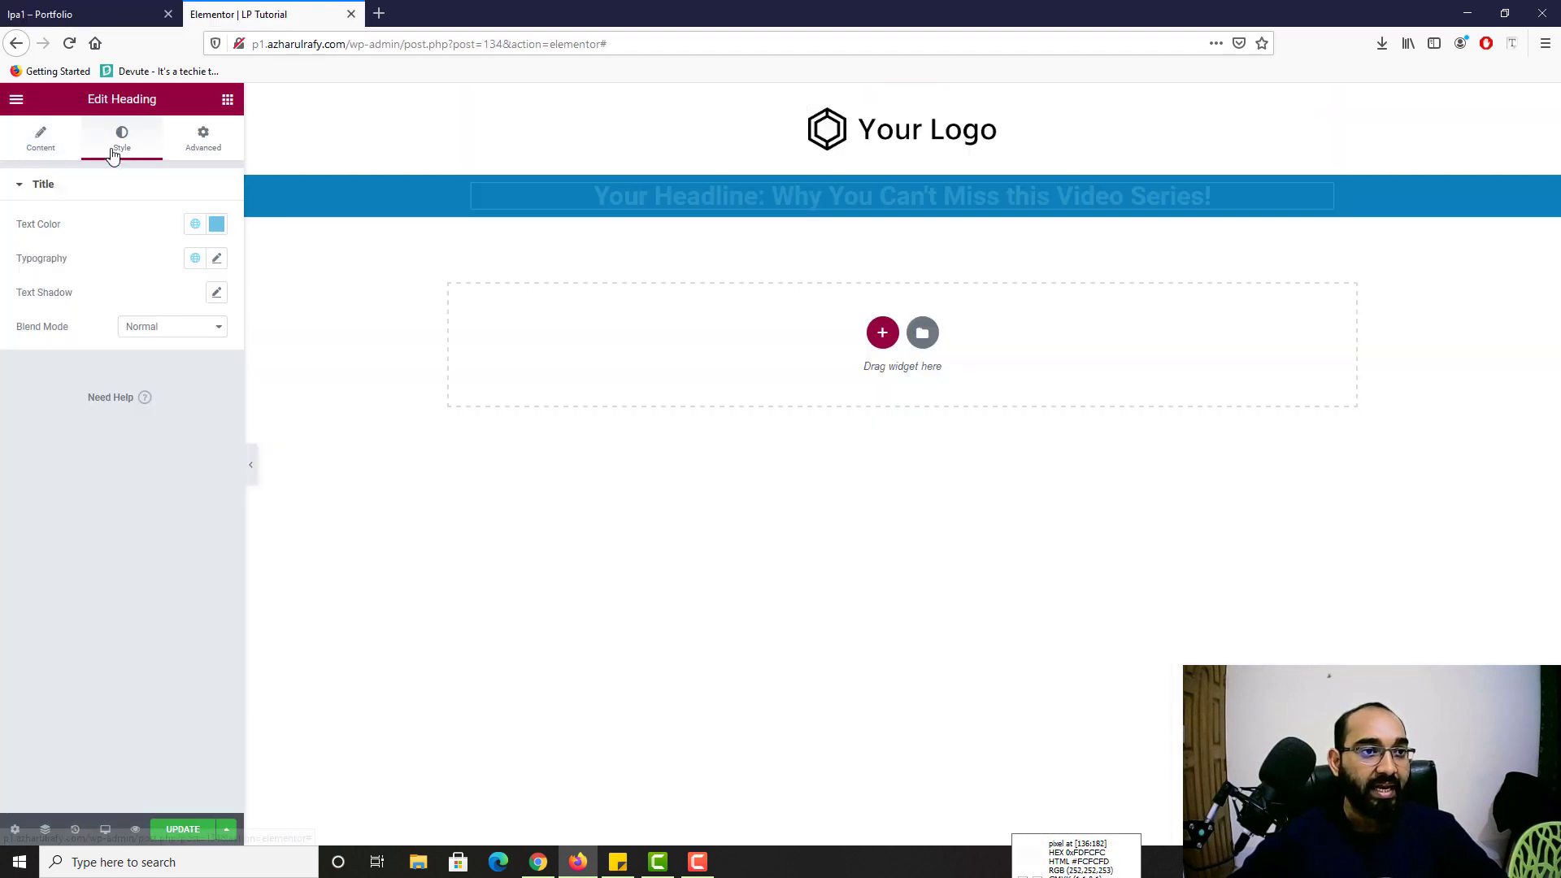
{"action": "left_click", "coordinate": [216, 260]}
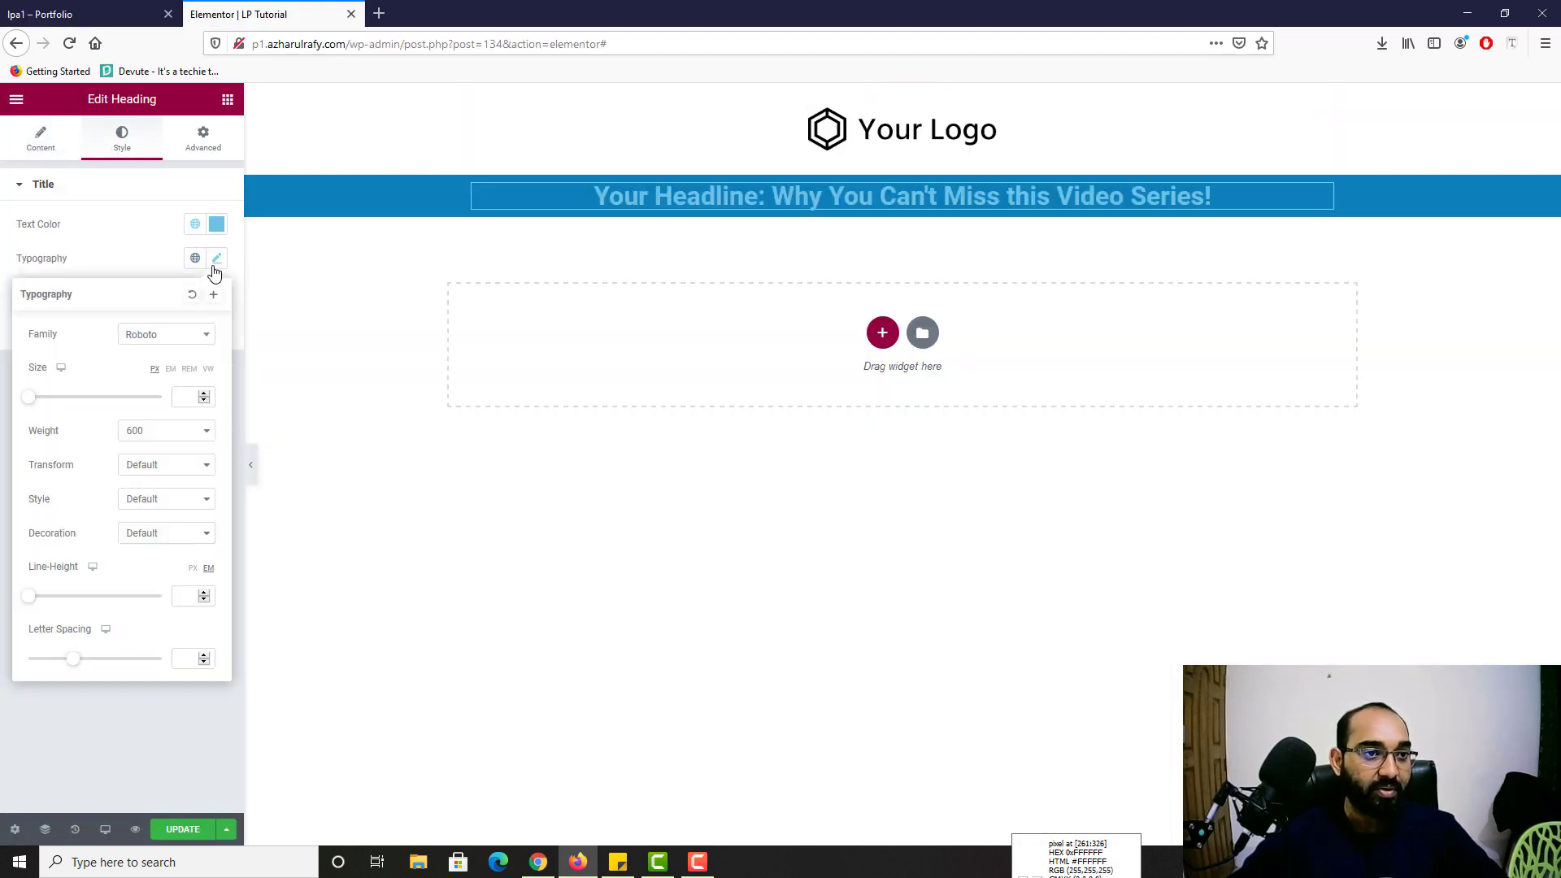
{"action": "left_click", "coordinate": [165, 342]}
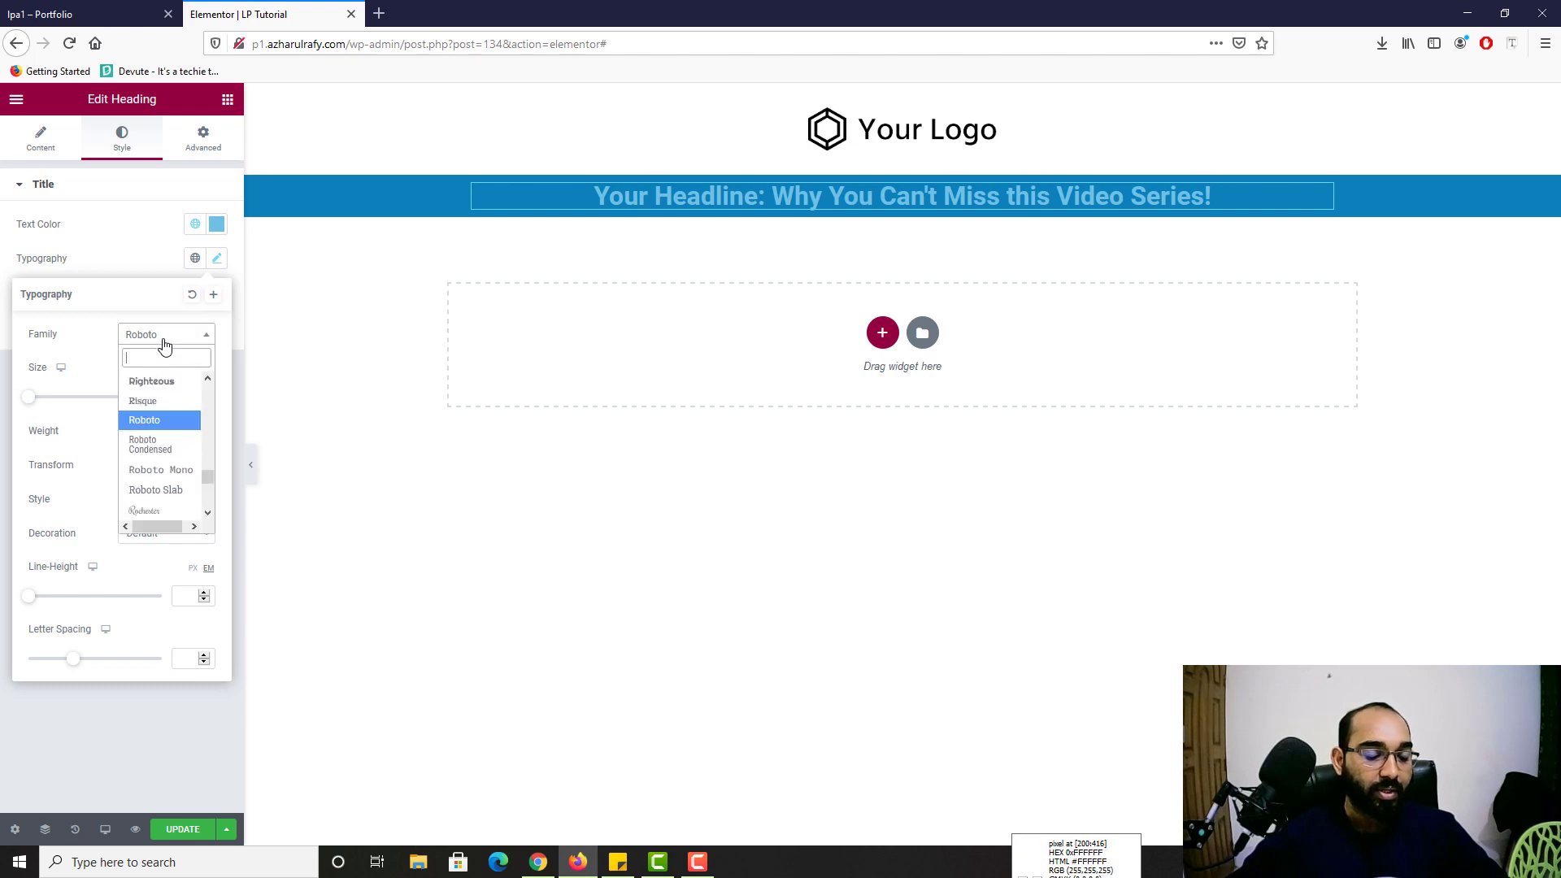
{"action": "type", "text": "lato"}
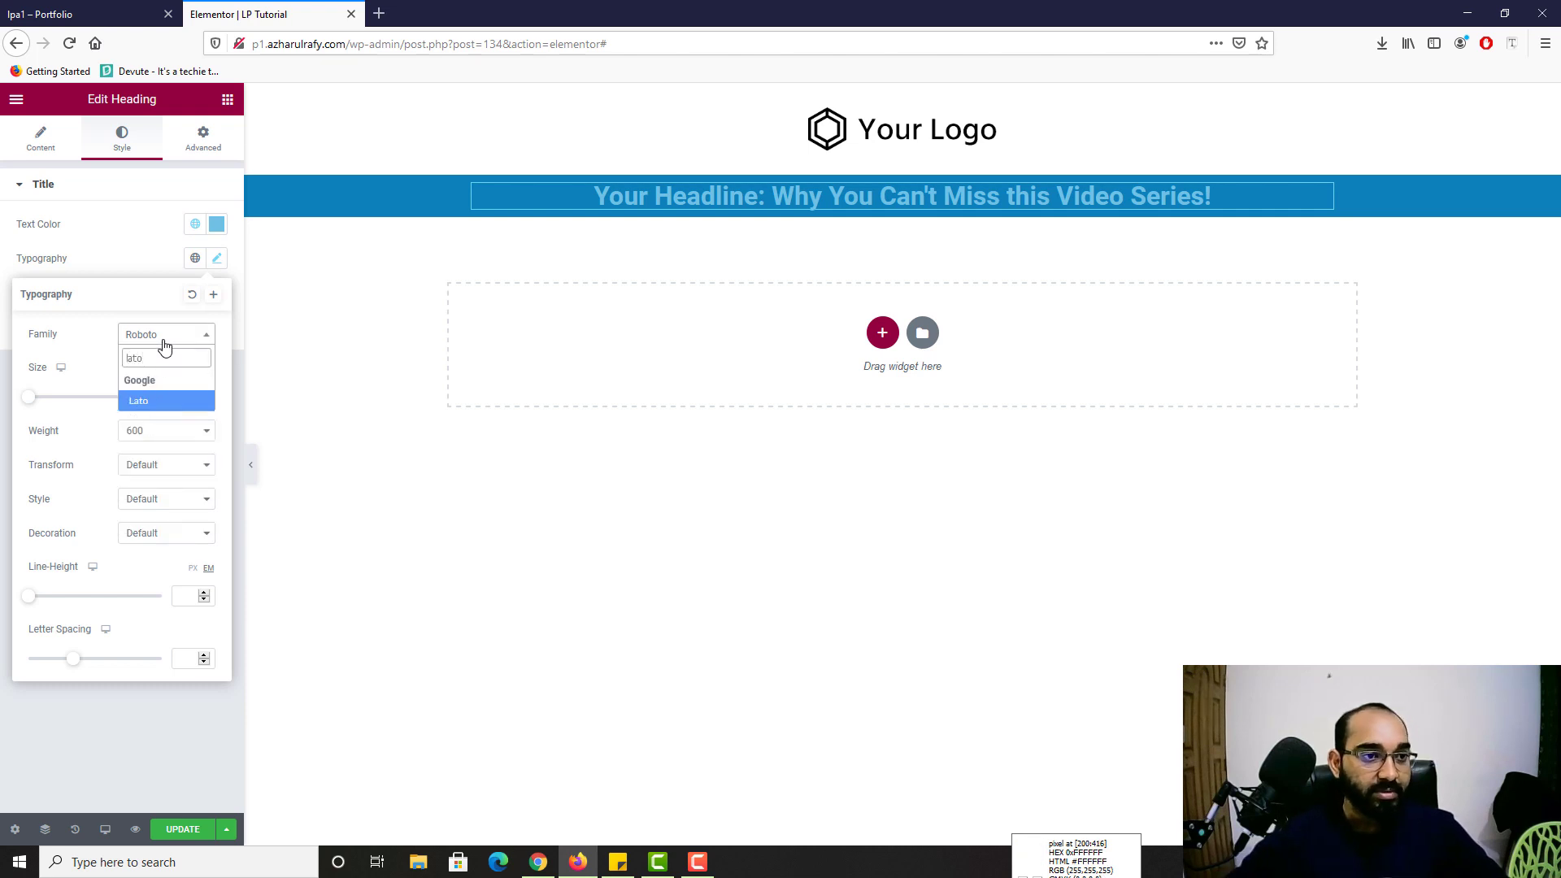
{"action": "left_click", "coordinate": [149, 401]}
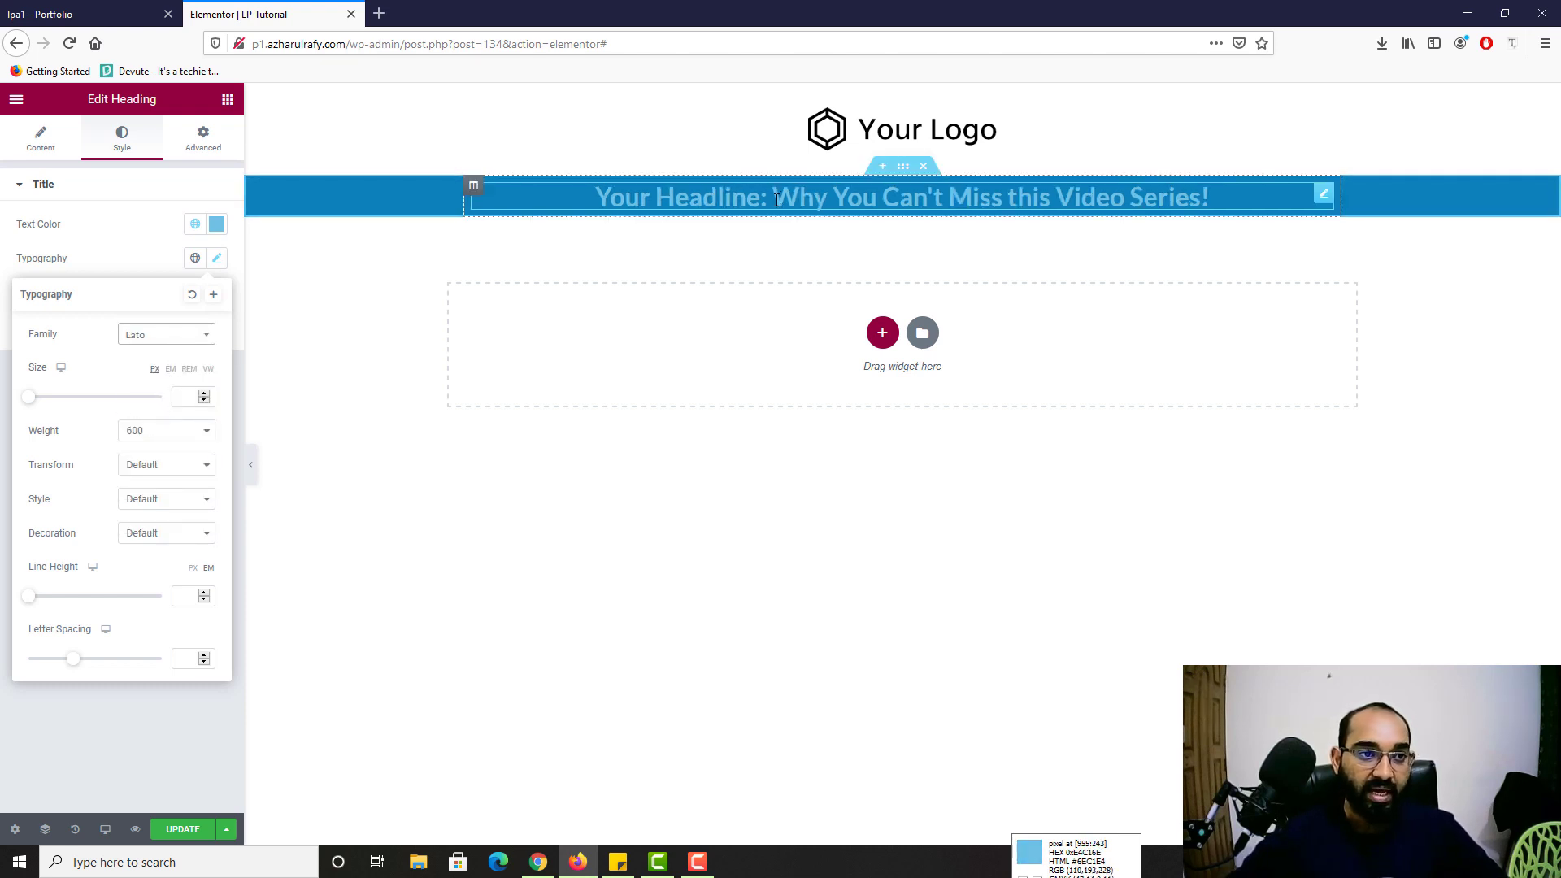
Step: Set the heading's font size to 64 px and its weight to 400
{"action": "left_click", "coordinate": [179, 401]}
{"action": "type", "text": "64"}
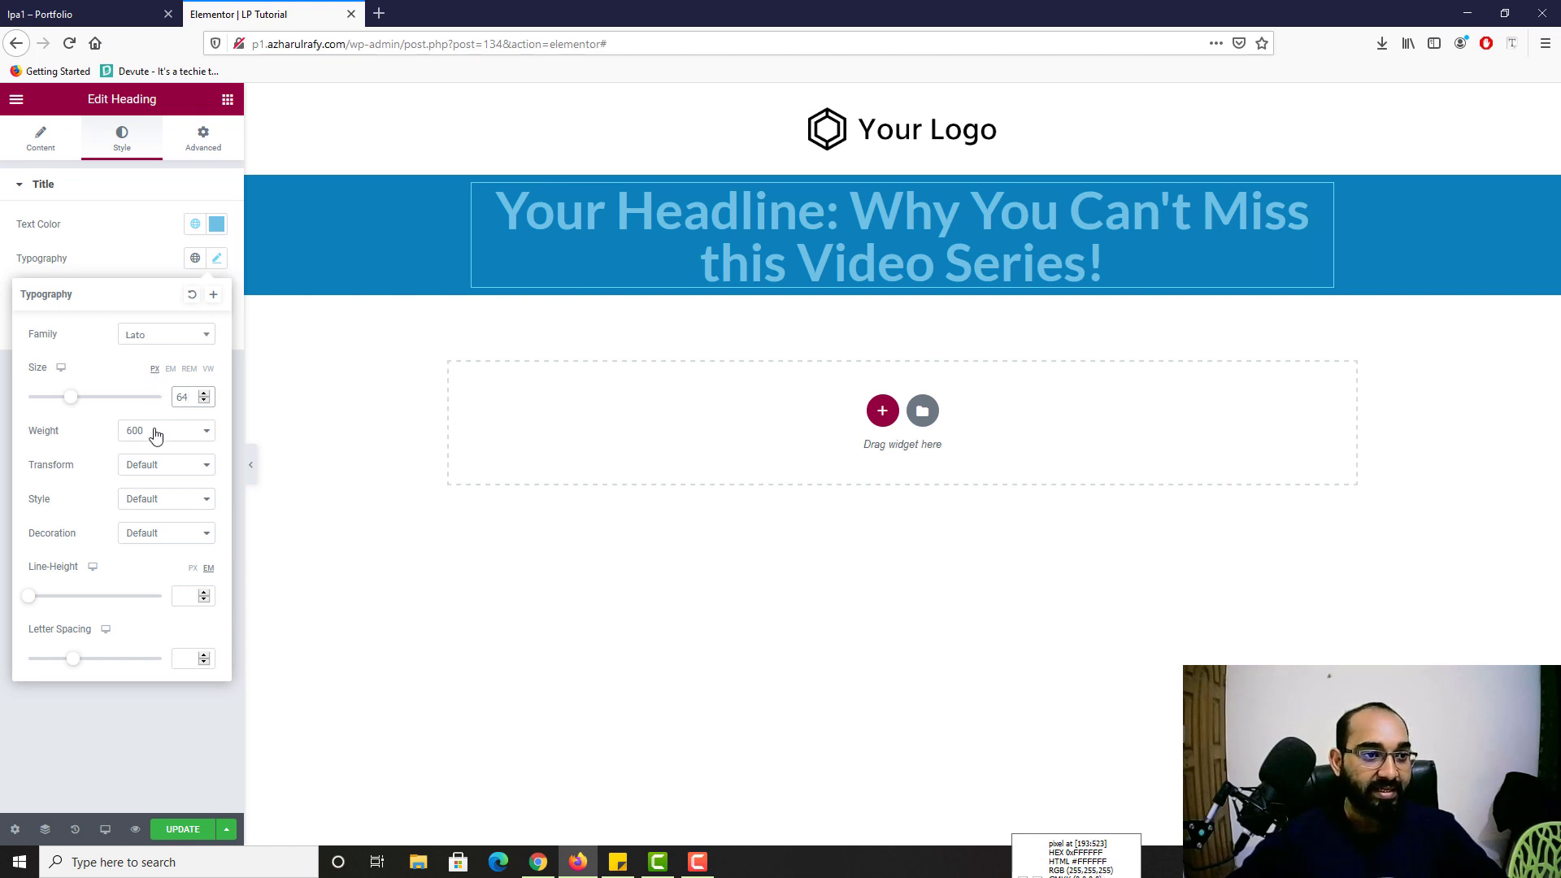
{"action": "left_click", "coordinate": [126, 436]}
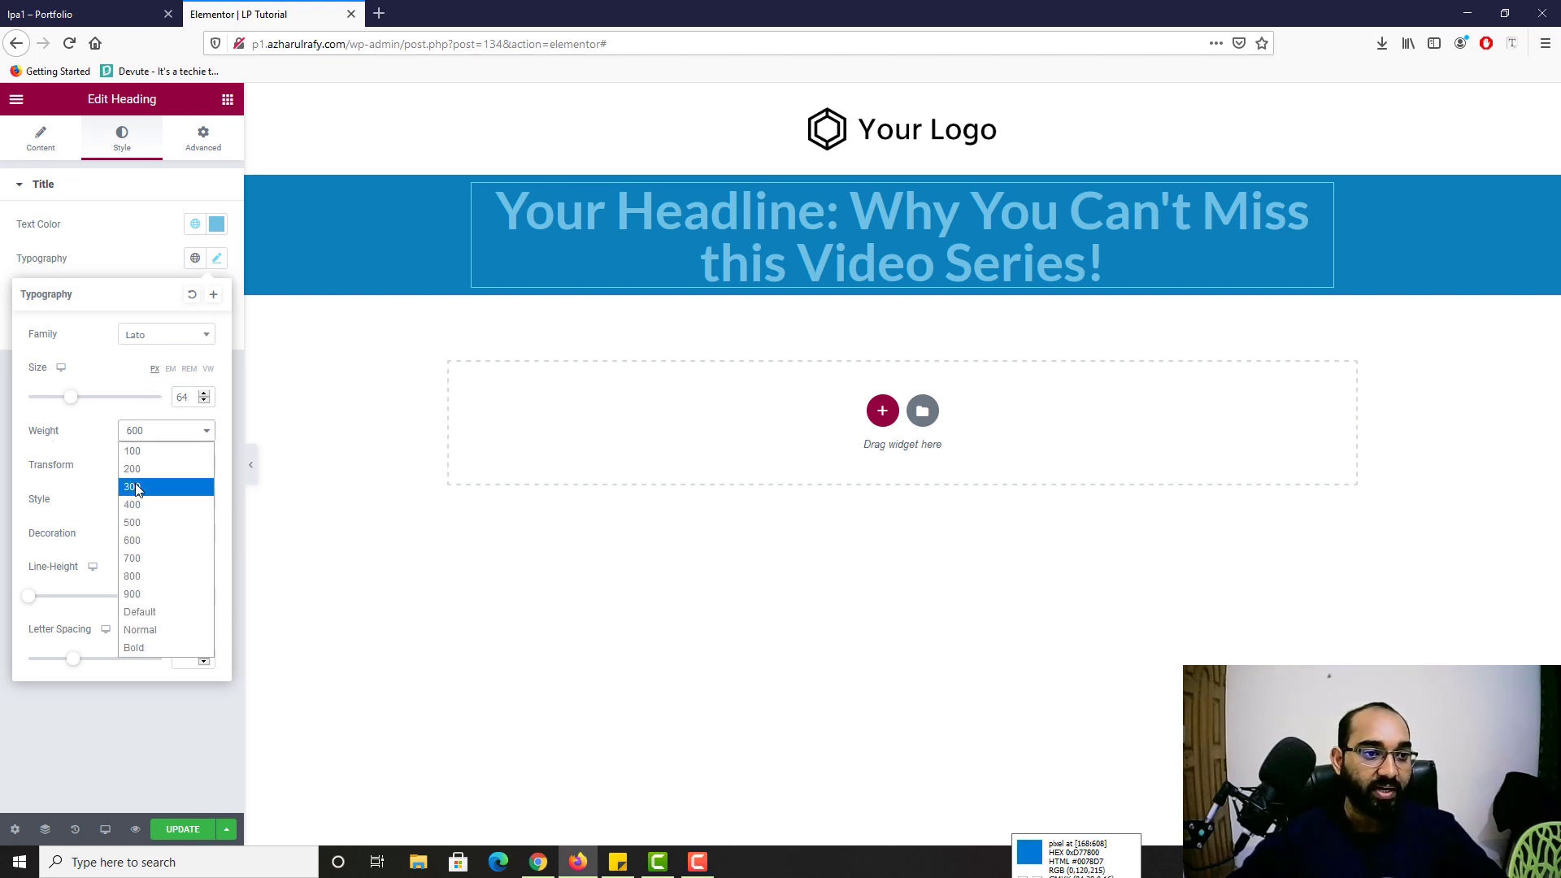
{"action": "left_click", "coordinate": [137, 508]}
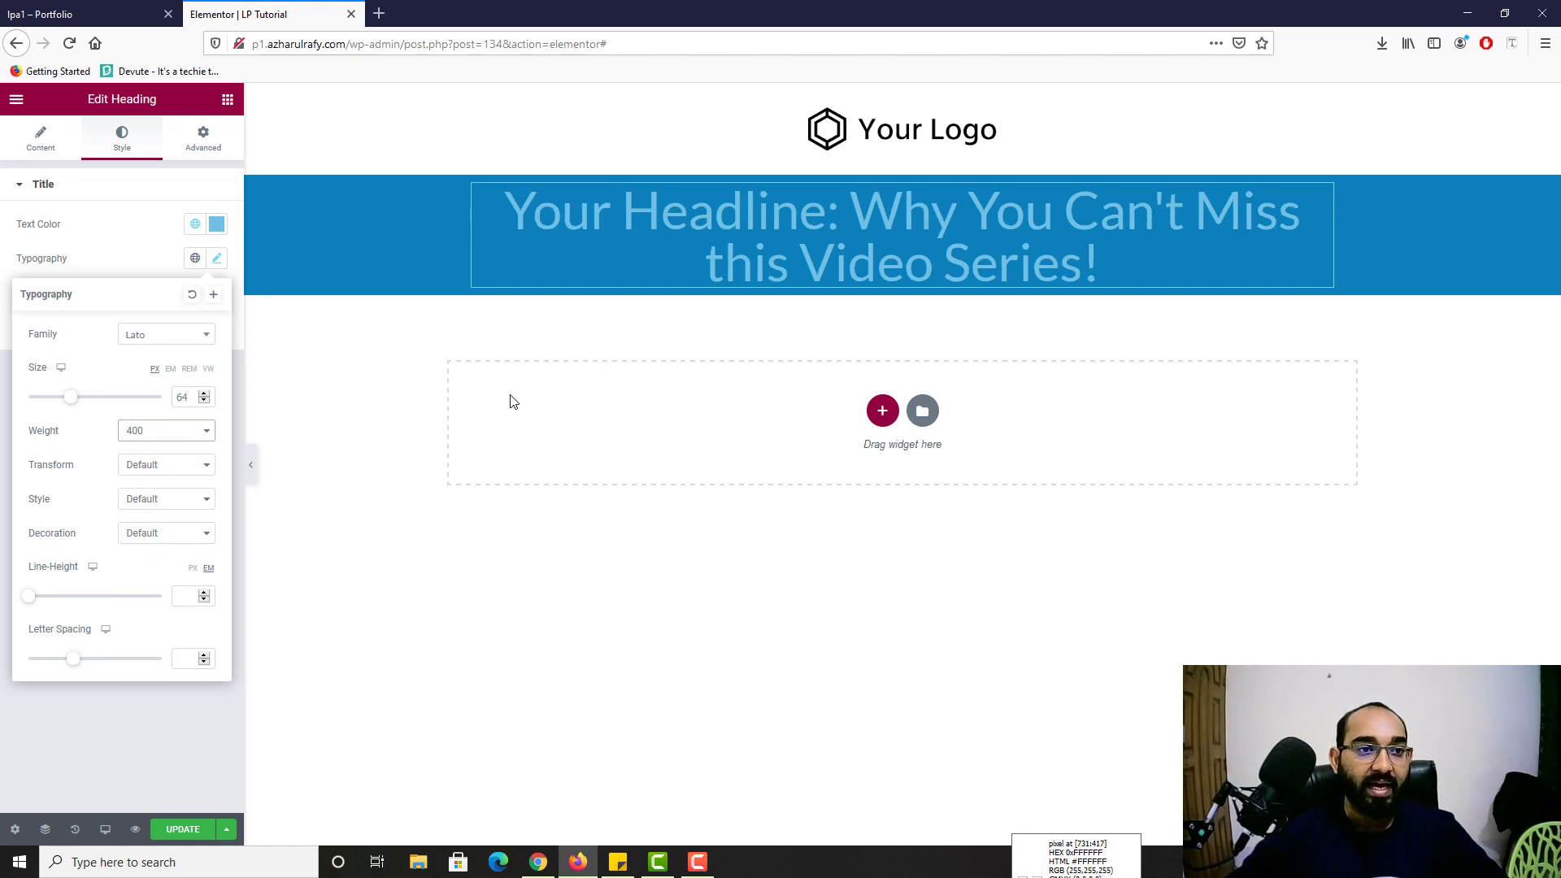
Step: Check the headline on the lpa1 page and set the heading's text color to white, #FFFFFF
{"action": "left_click", "coordinate": [89, 14]}
{"action": "left_click", "coordinate": [269, 14]}
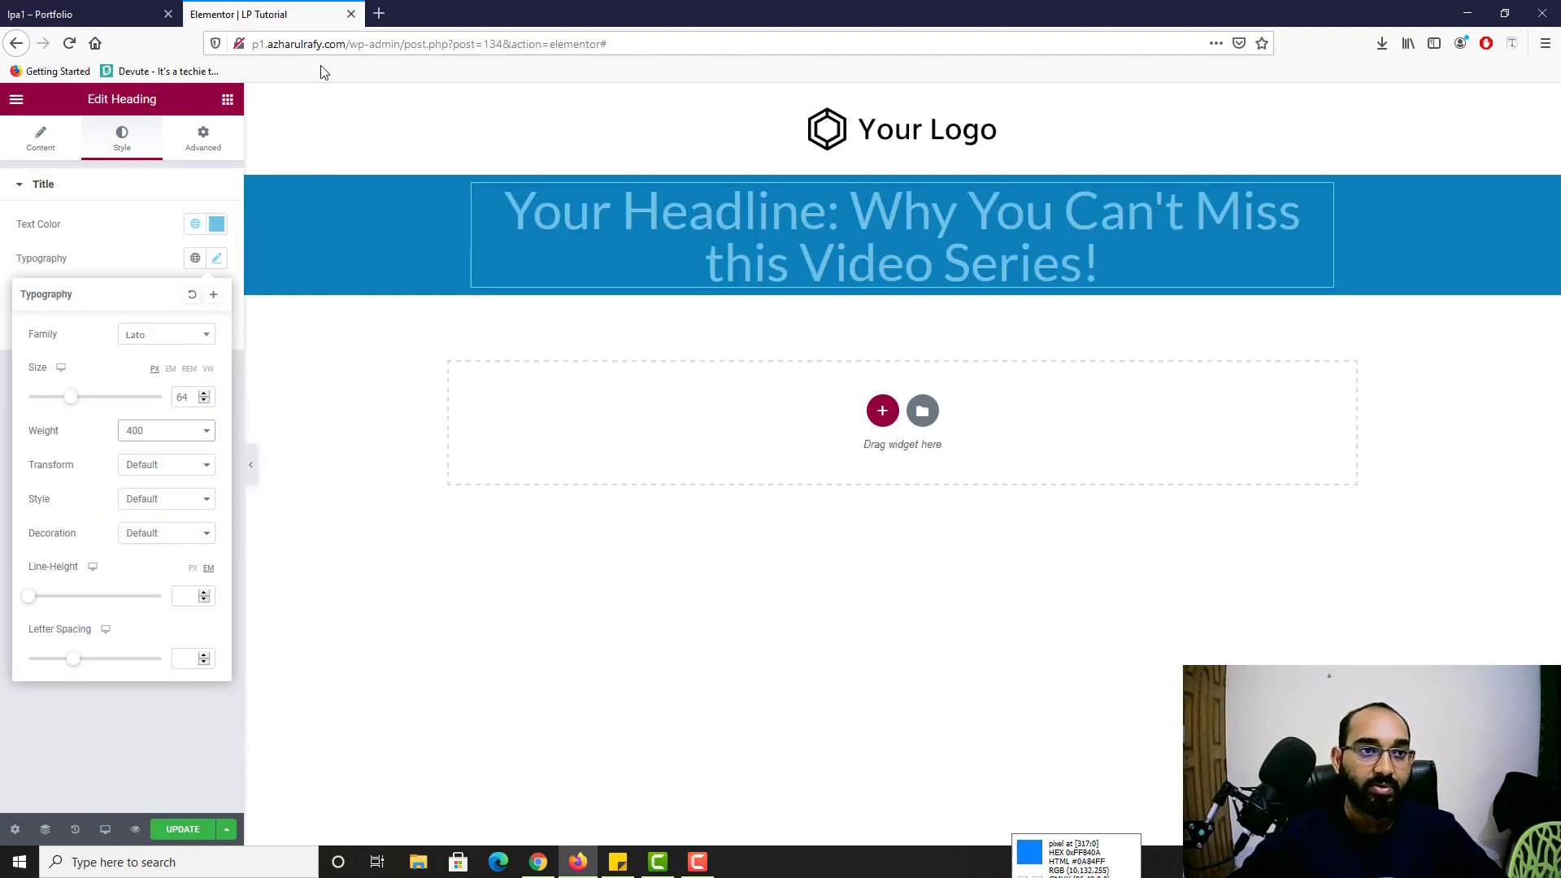
{"action": "left_click", "coordinate": [216, 224]}
{"action": "left_click_drag", "start_coordinate": [120, 314], "coordinate": [2, 277]}
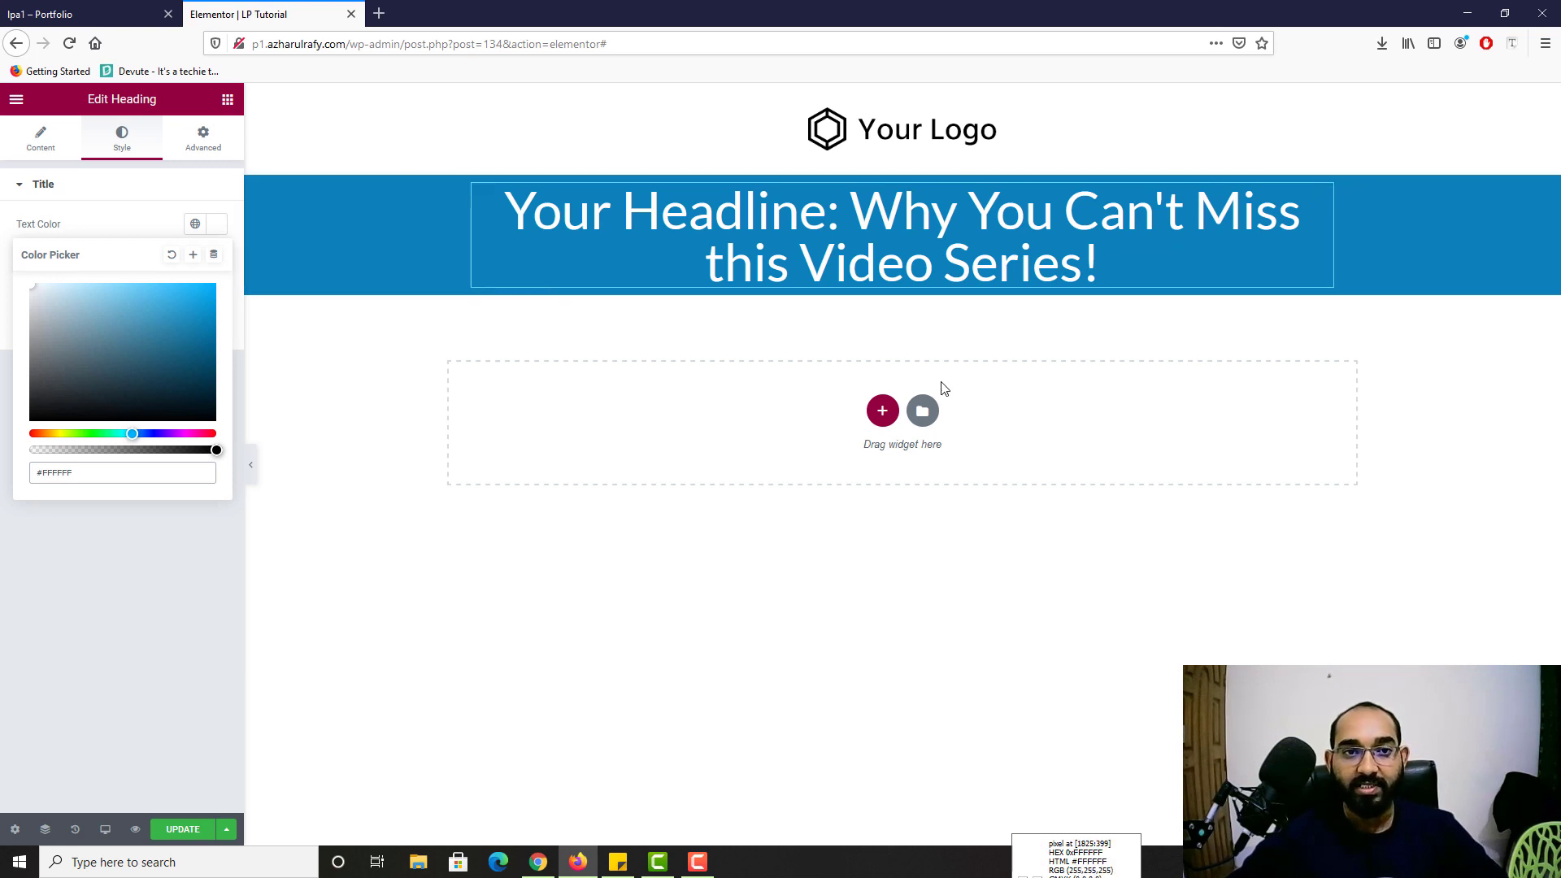
Step: Compare the blue section with the lpa1 page and give it a minimum height of 500 px
{"action": "left_click", "coordinate": [69, 6]}
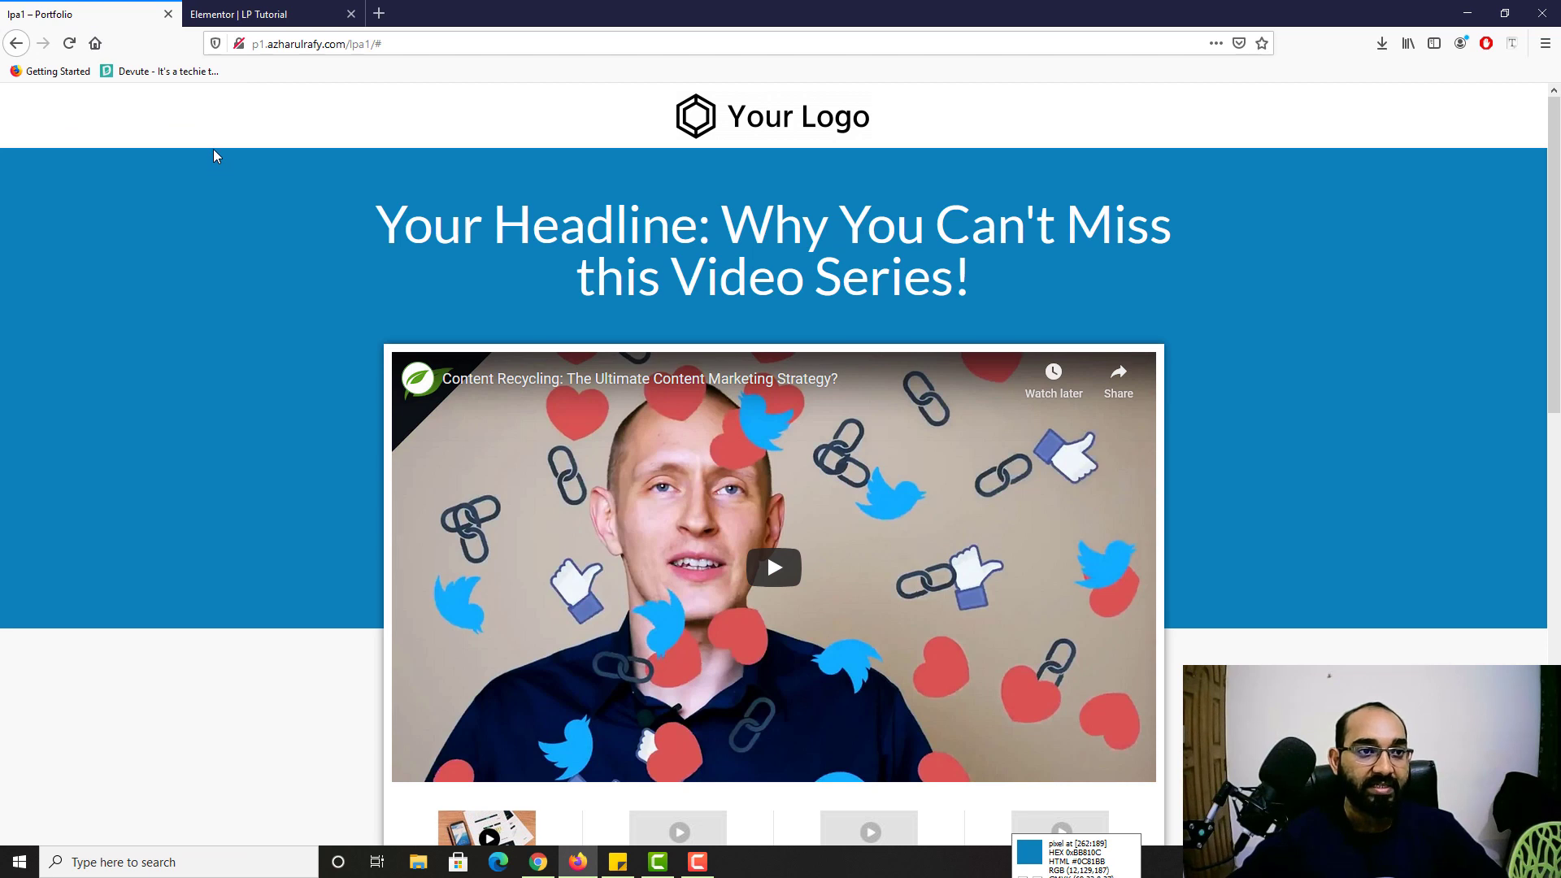
{"action": "left_click", "coordinate": [213, 12]}
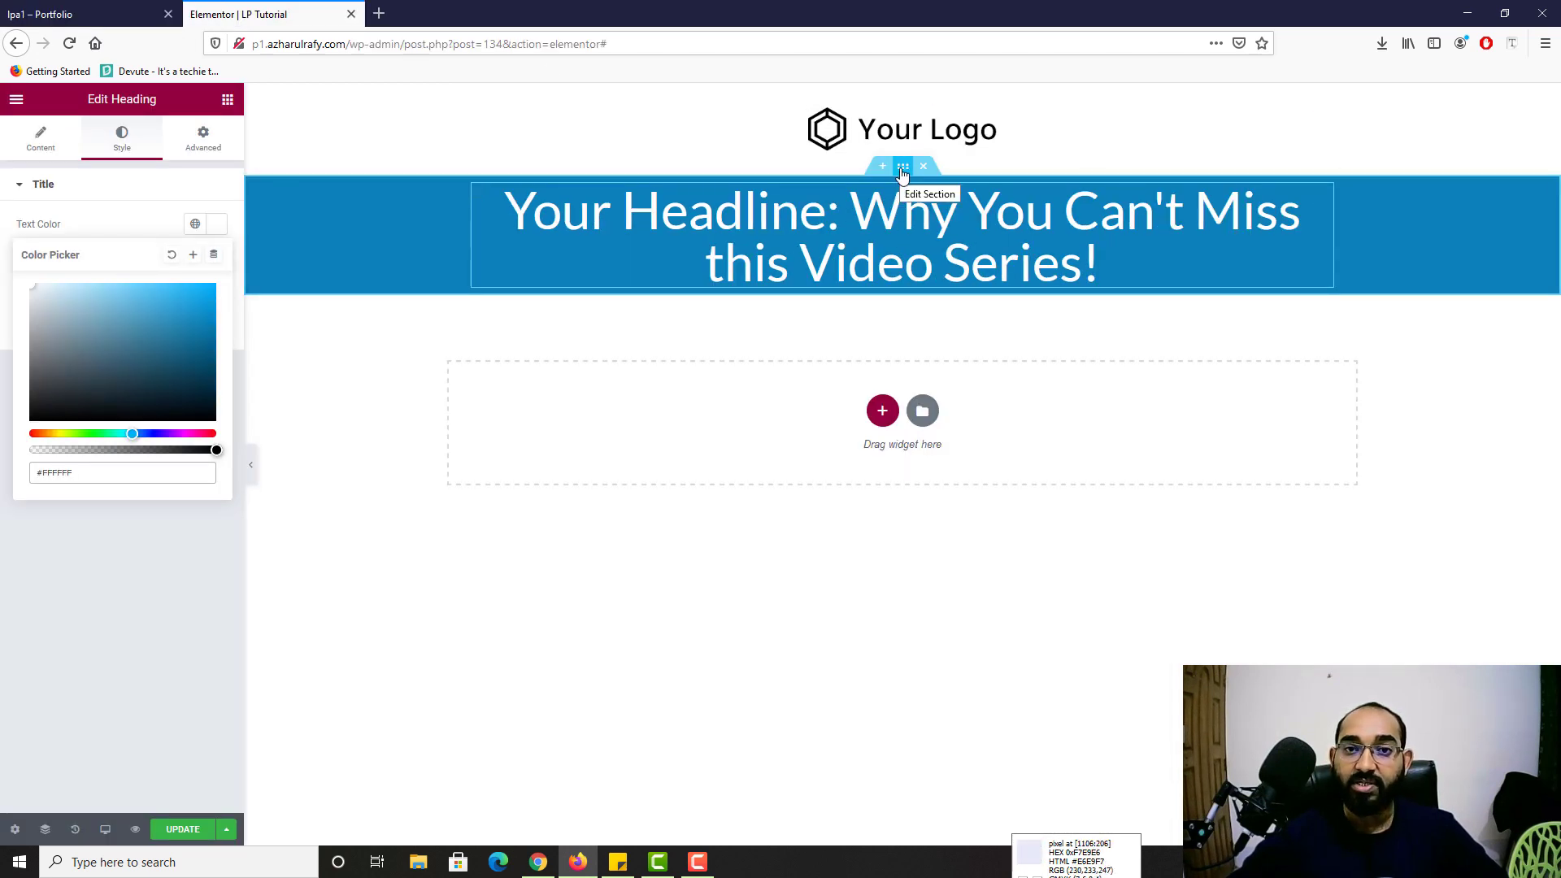
{"action": "left_click", "coordinate": [904, 167]}
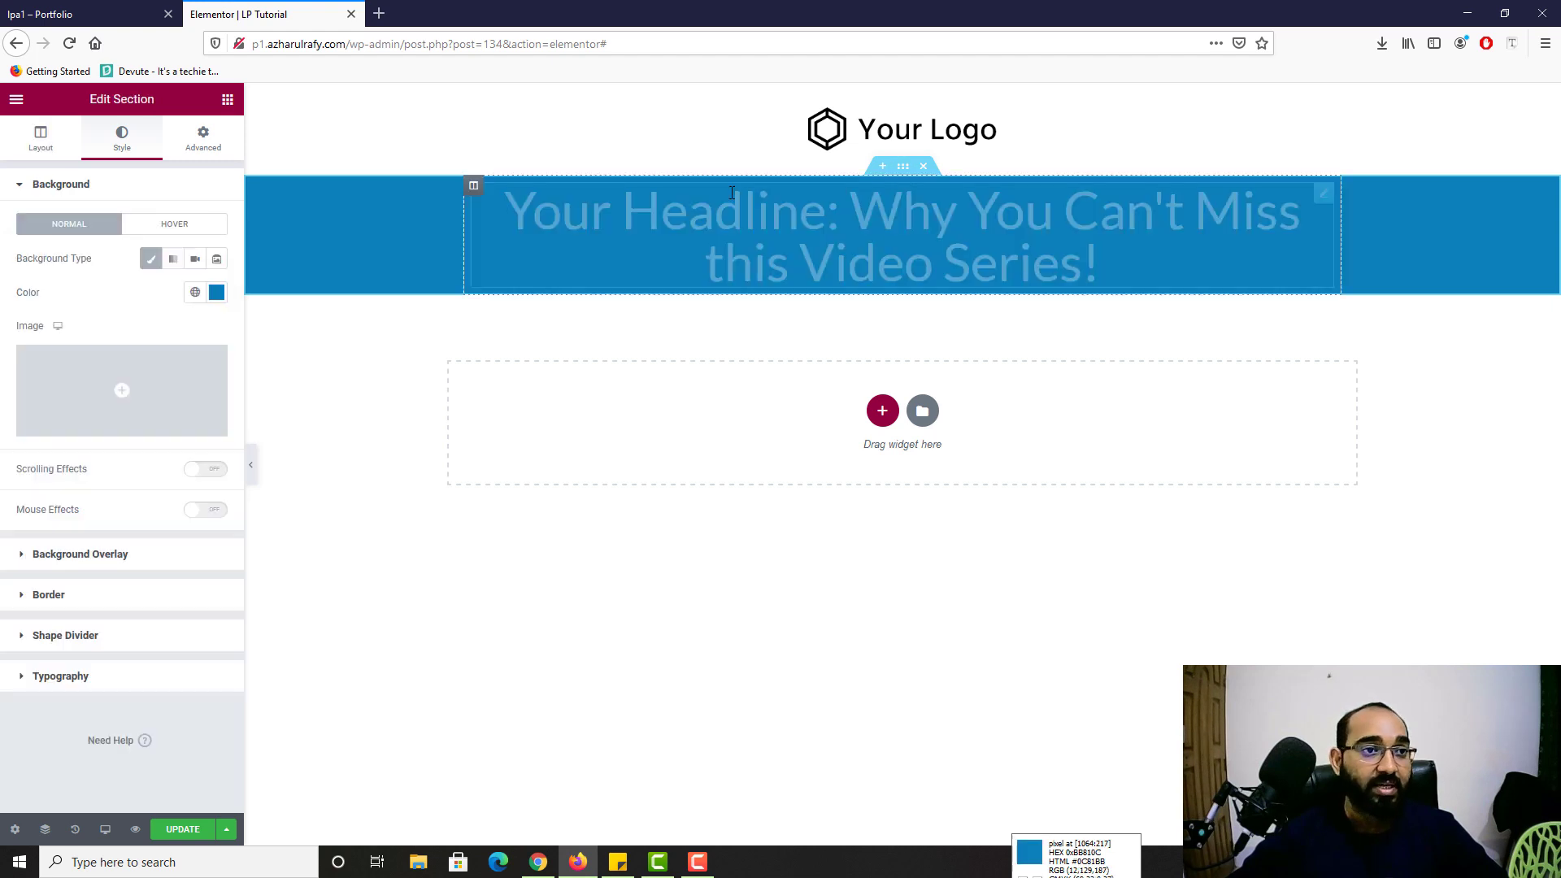
{"action": "left_click", "coordinate": [45, 140]}
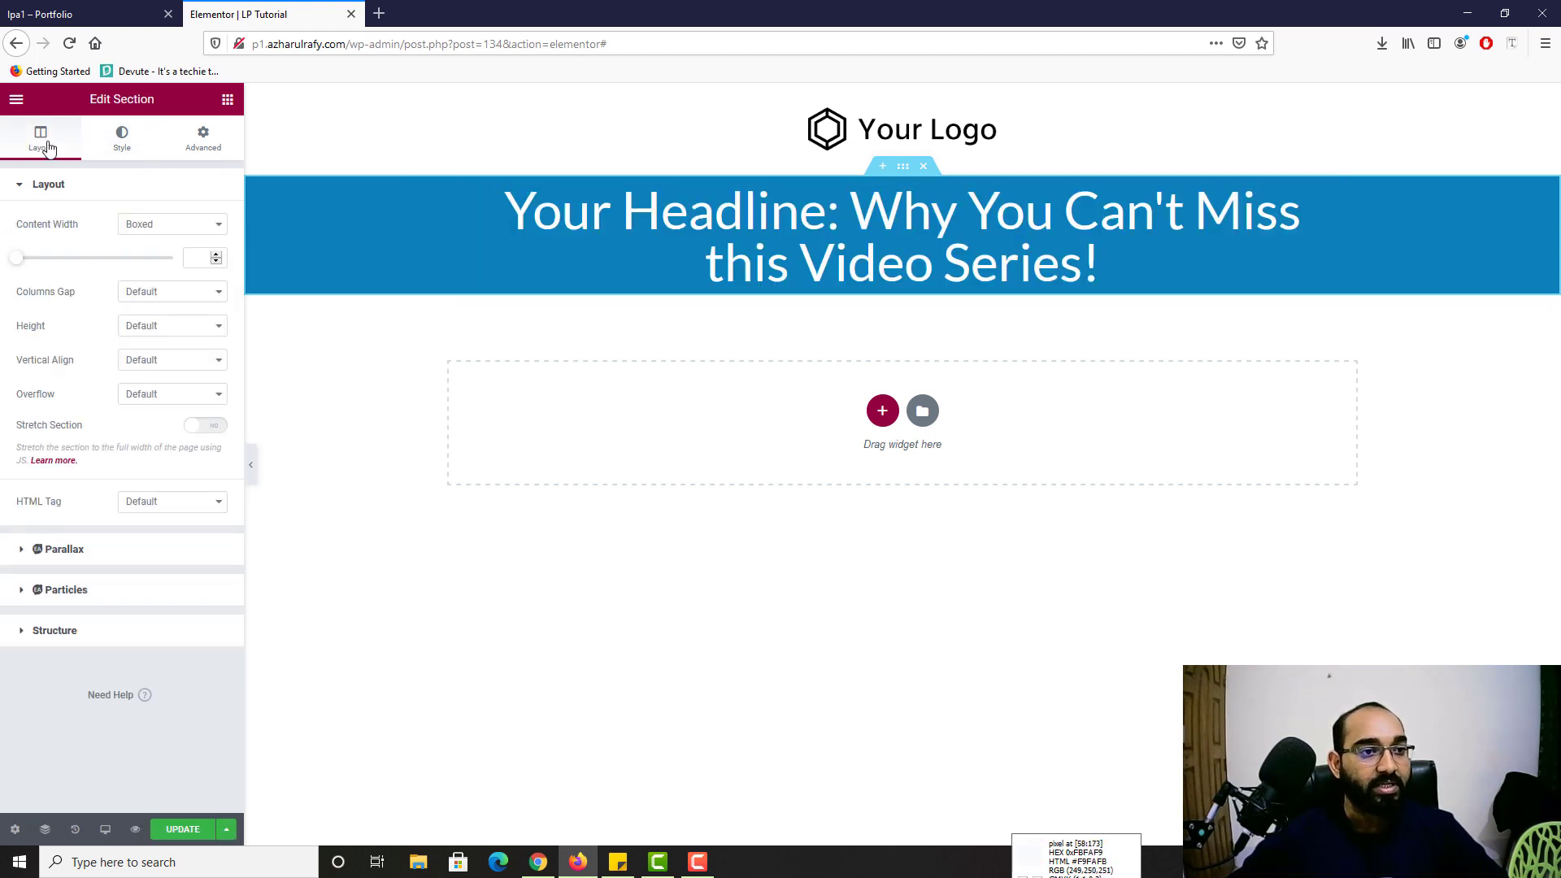
{"action": "left_click", "coordinate": [155, 328]}
{"action": "left_click", "coordinate": [160, 383]}
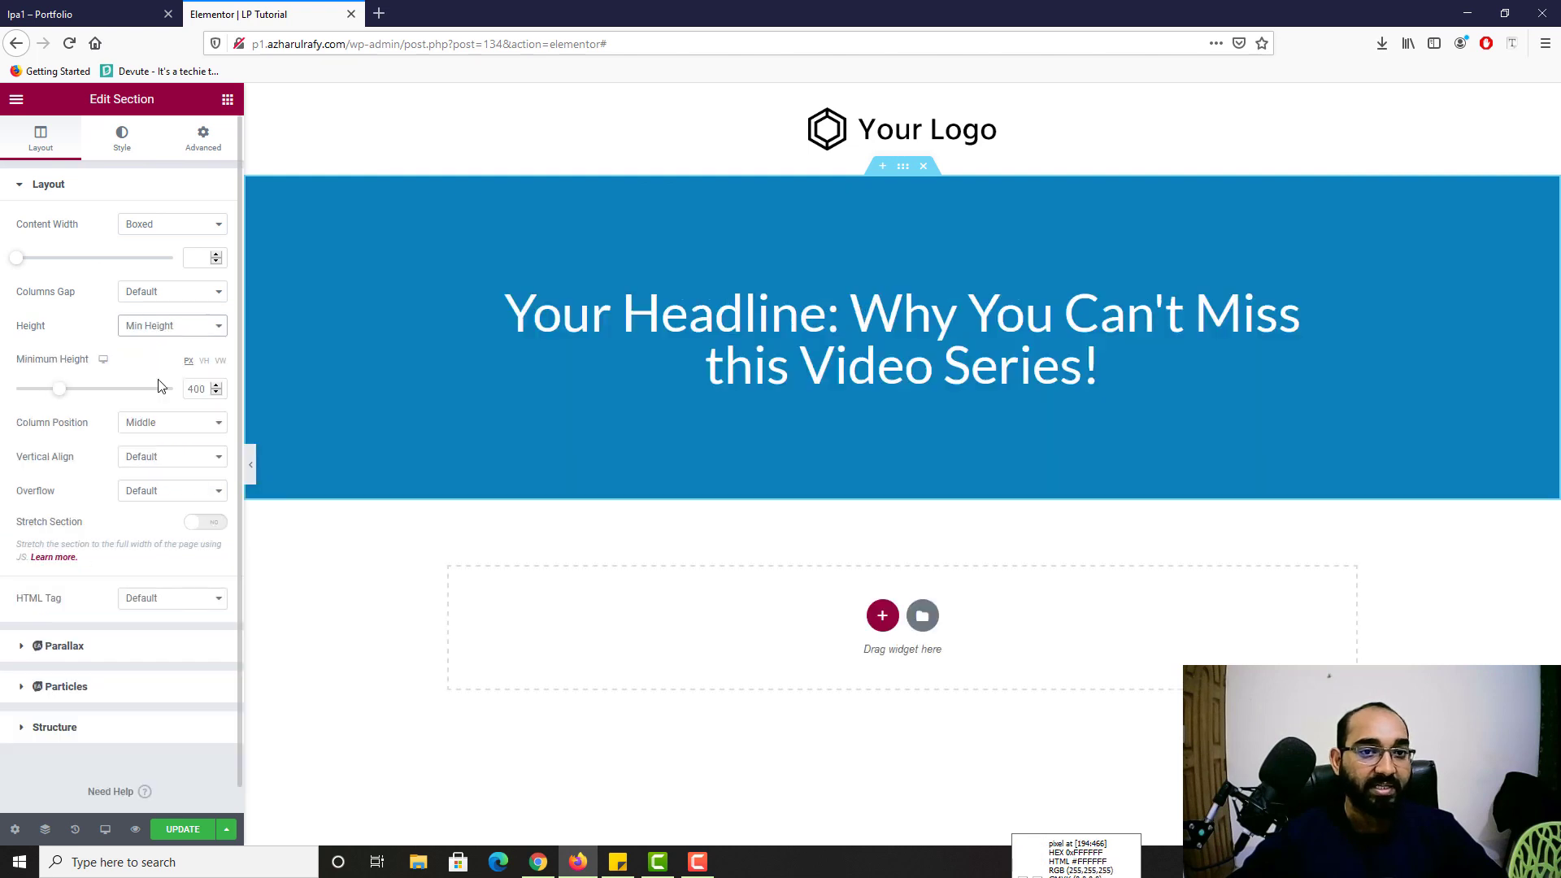
{"action": "mouse_move", "coordinate": [62, 395]}
{"action": "left_mouse_down"}
{"action": "mouse_move", "coordinate": [90, 394]}
{"action": "mouse_move", "coordinate": [3, 400]}
{"action": "mouse_move", "coordinate": [76, 394]}
{"action": "left_mouse_up"}
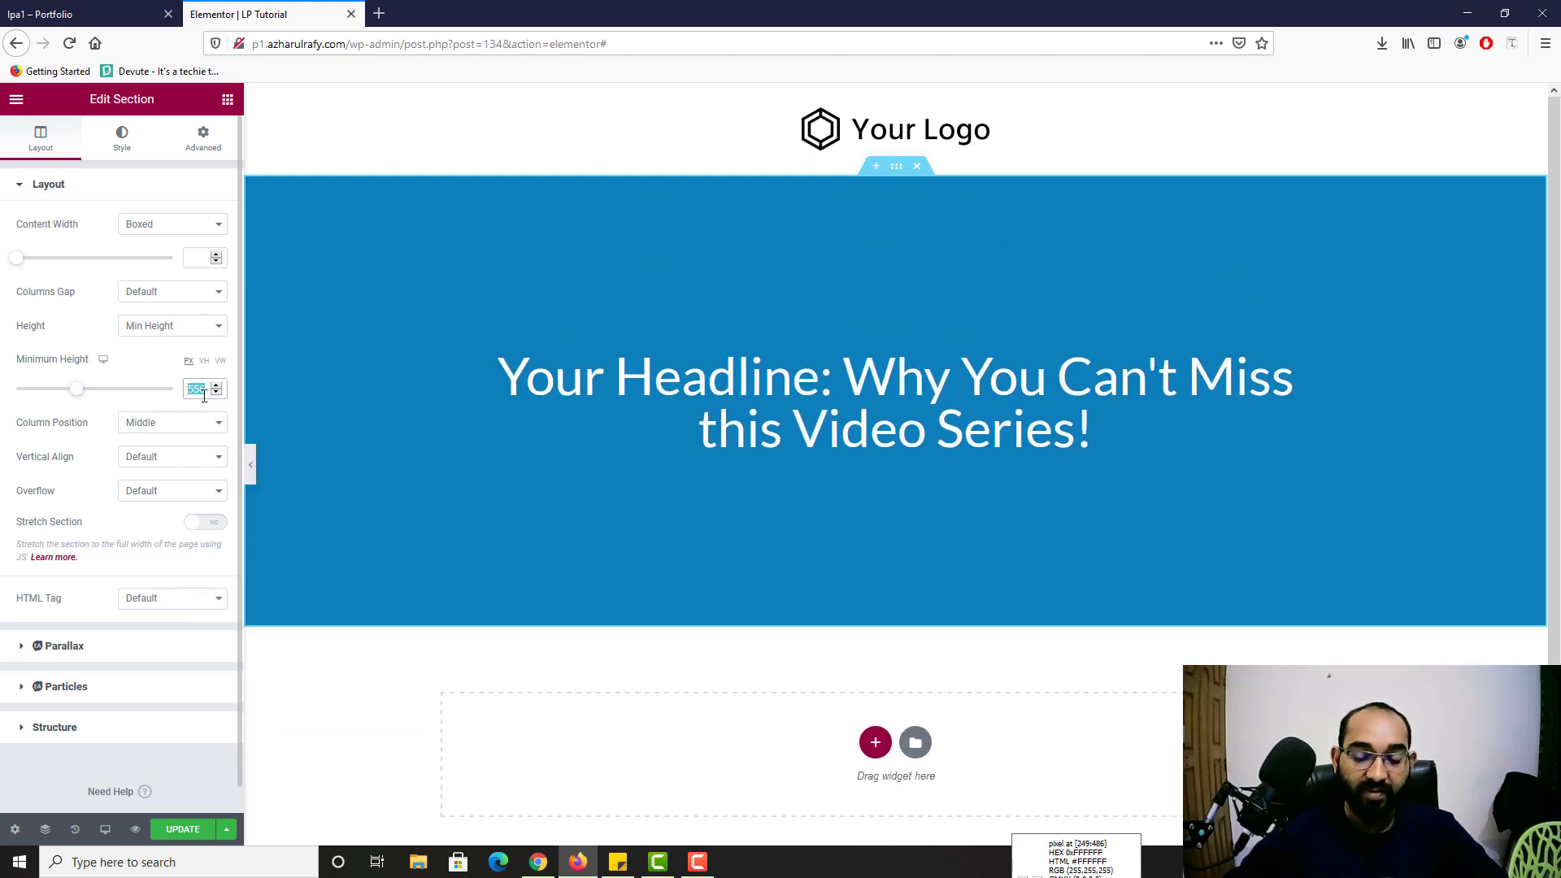
{"action": "type", "text": "500"}
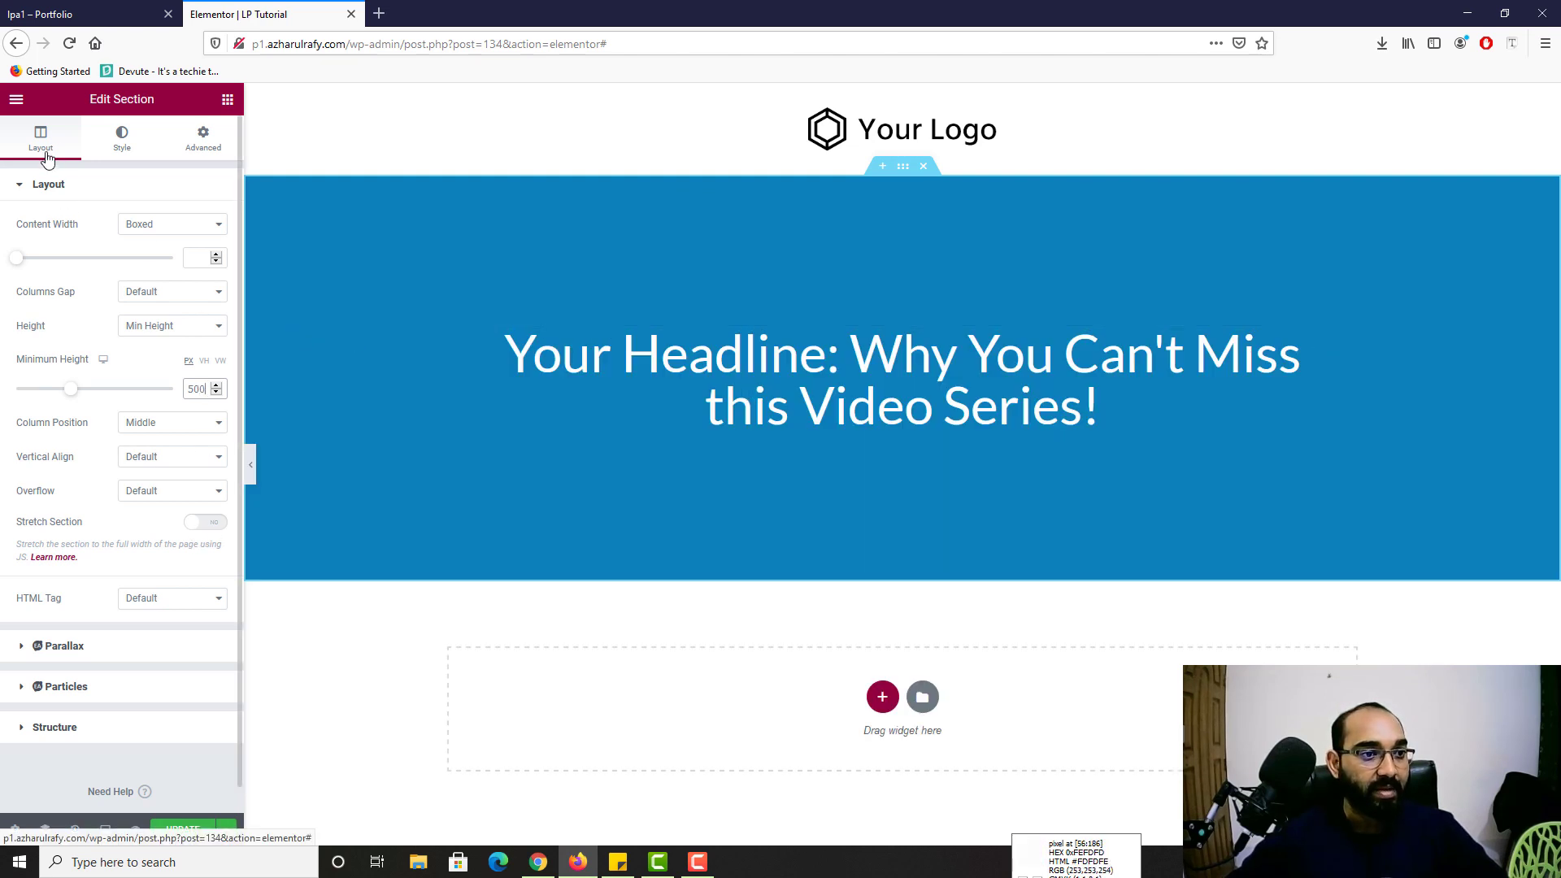
Step: Set the vertical alignment of both the blue section and its column to Top
{"action": "left_click", "coordinate": [160, 460]}
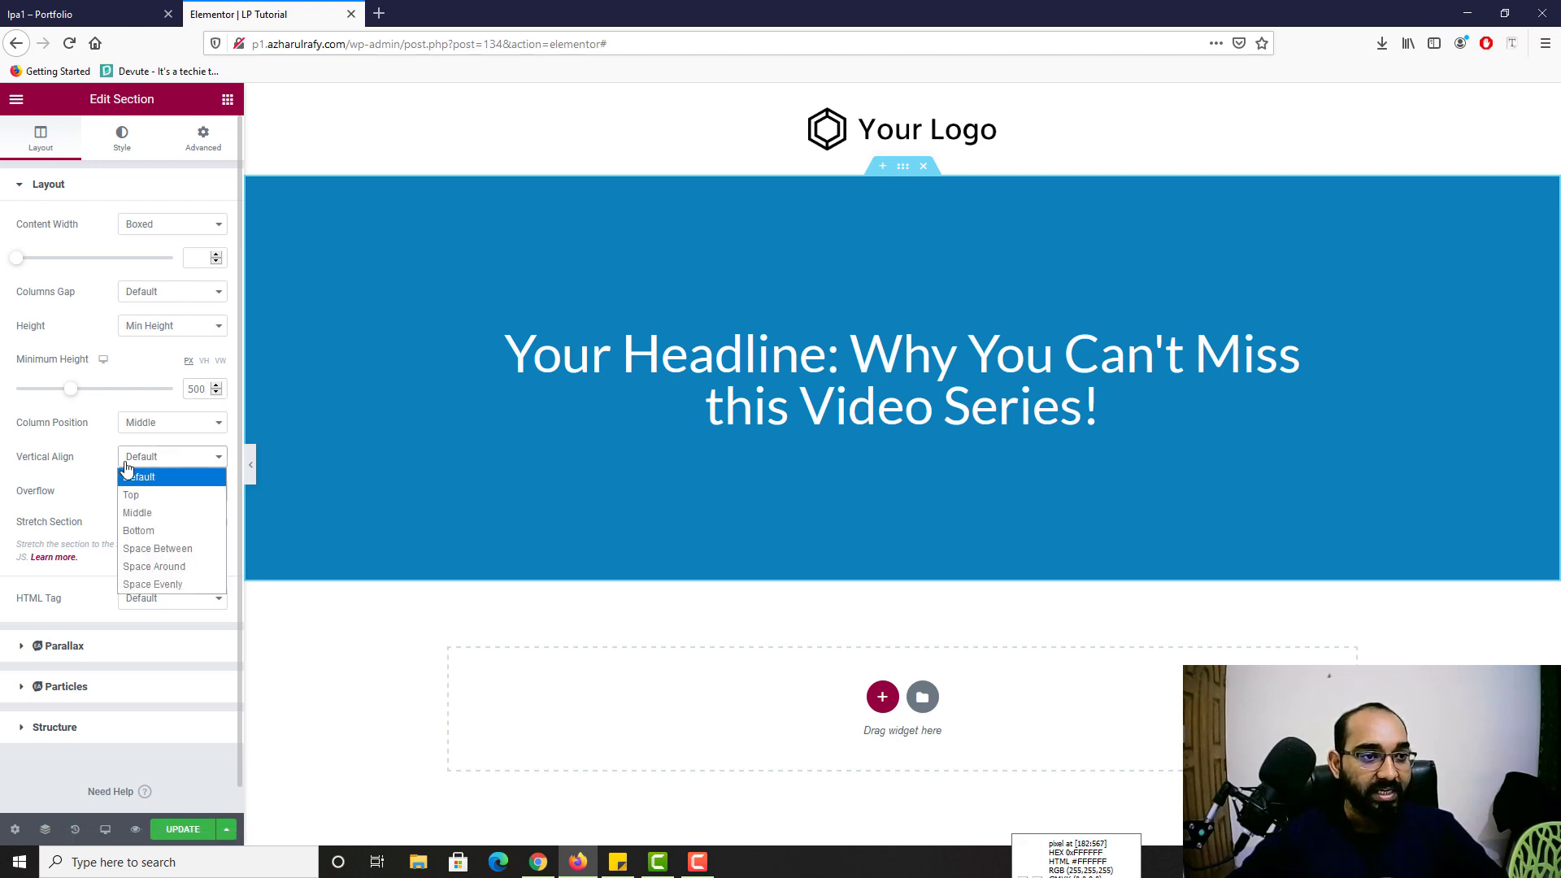
{"action": "left_click", "coordinate": [135, 494]}
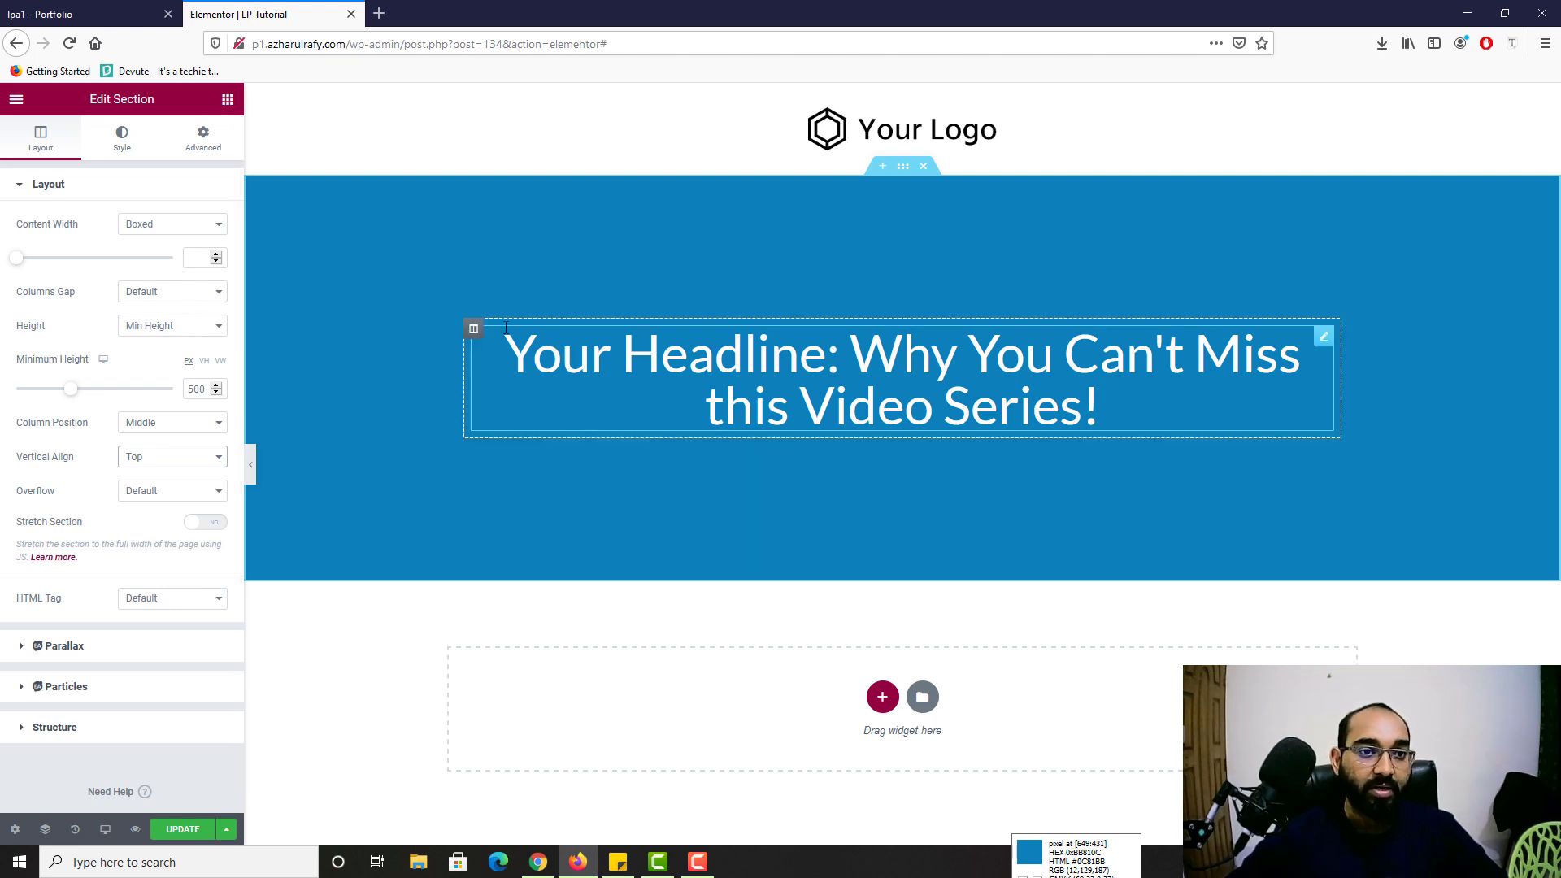
{"action": "left_click", "coordinate": [473, 330]}
{"action": "left_click", "coordinate": [146, 256]}
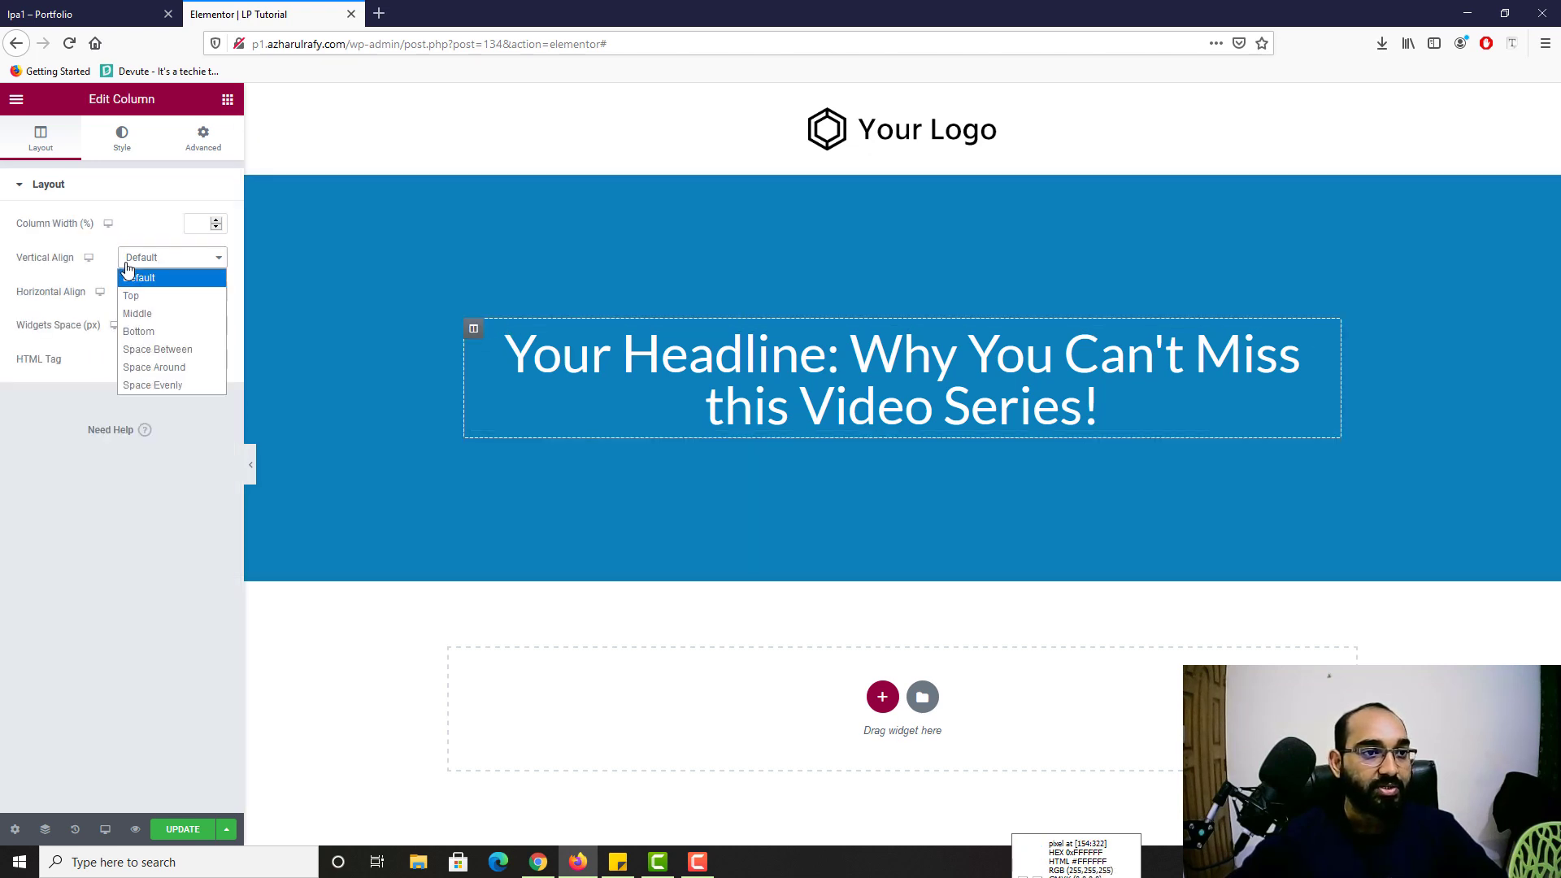
{"action": "left_click", "coordinate": [136, 296]}
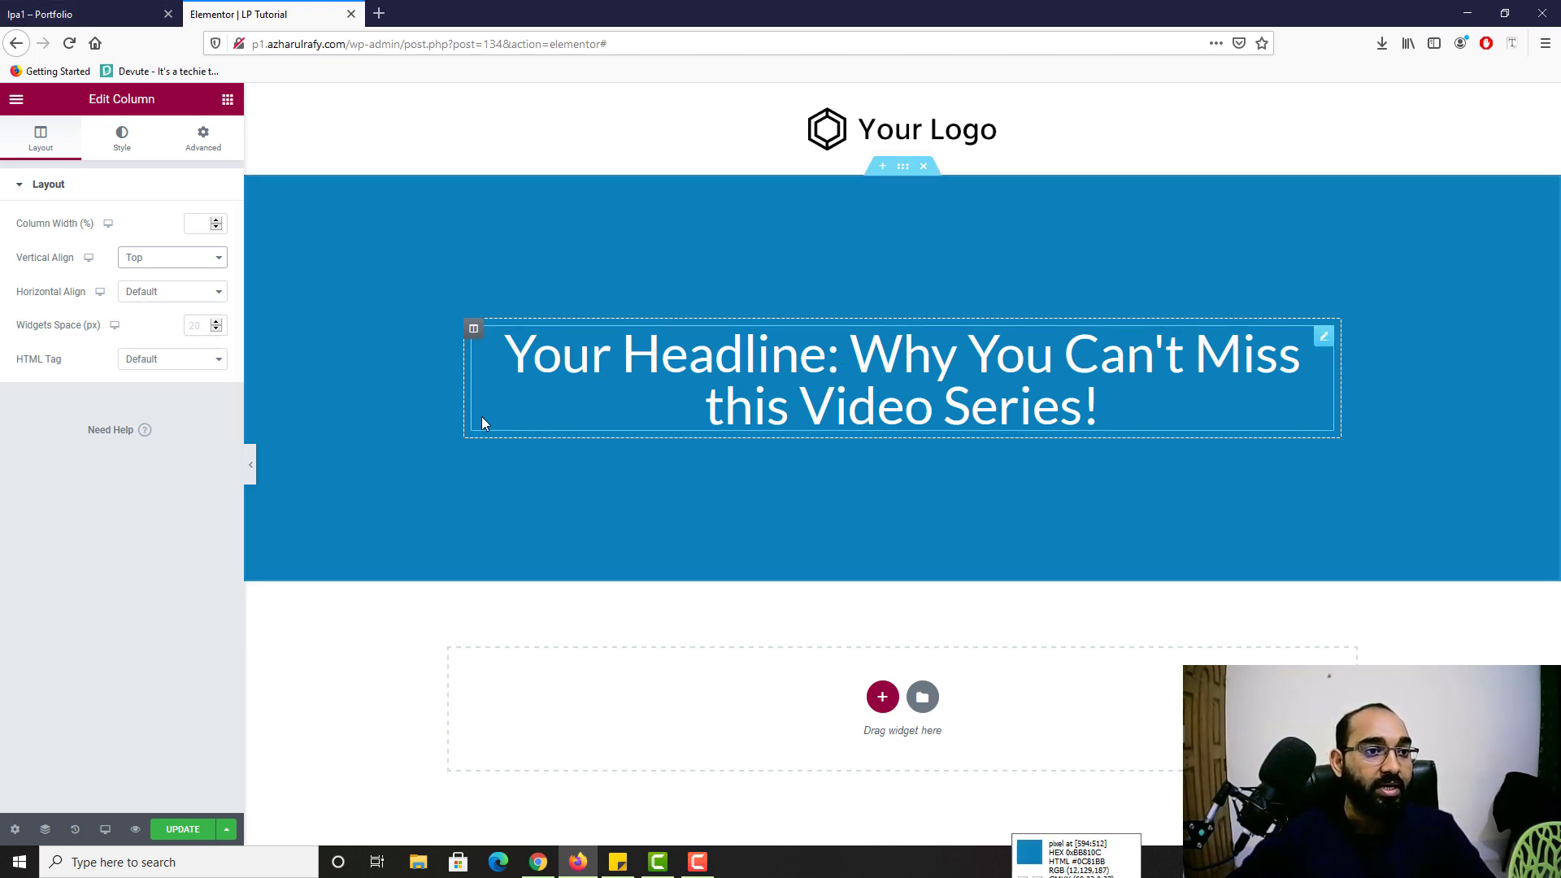
Step: Examine how the blue section, video box and grey area below are arranged on the lpa1 page compared with the template
{"action": "left_click", "coordinate": [116, 10]}
{"action": "scroll", "coordinate": [174, 401], "scroll_direction": "down", "scroll_amount": 2}
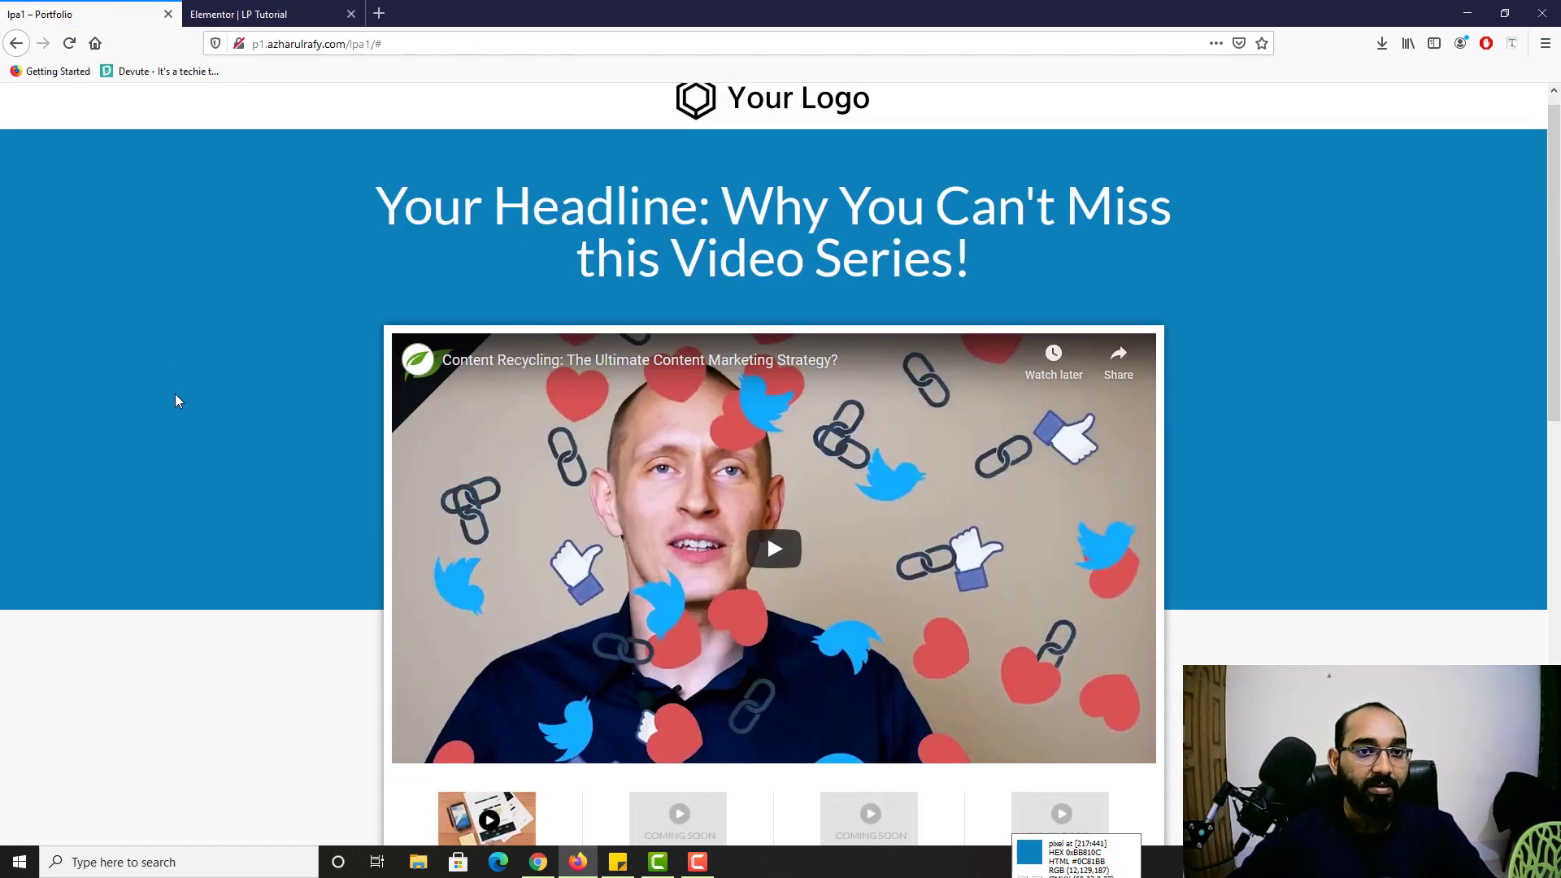
{"action": "left_click", "coordinate": [244, 14]}
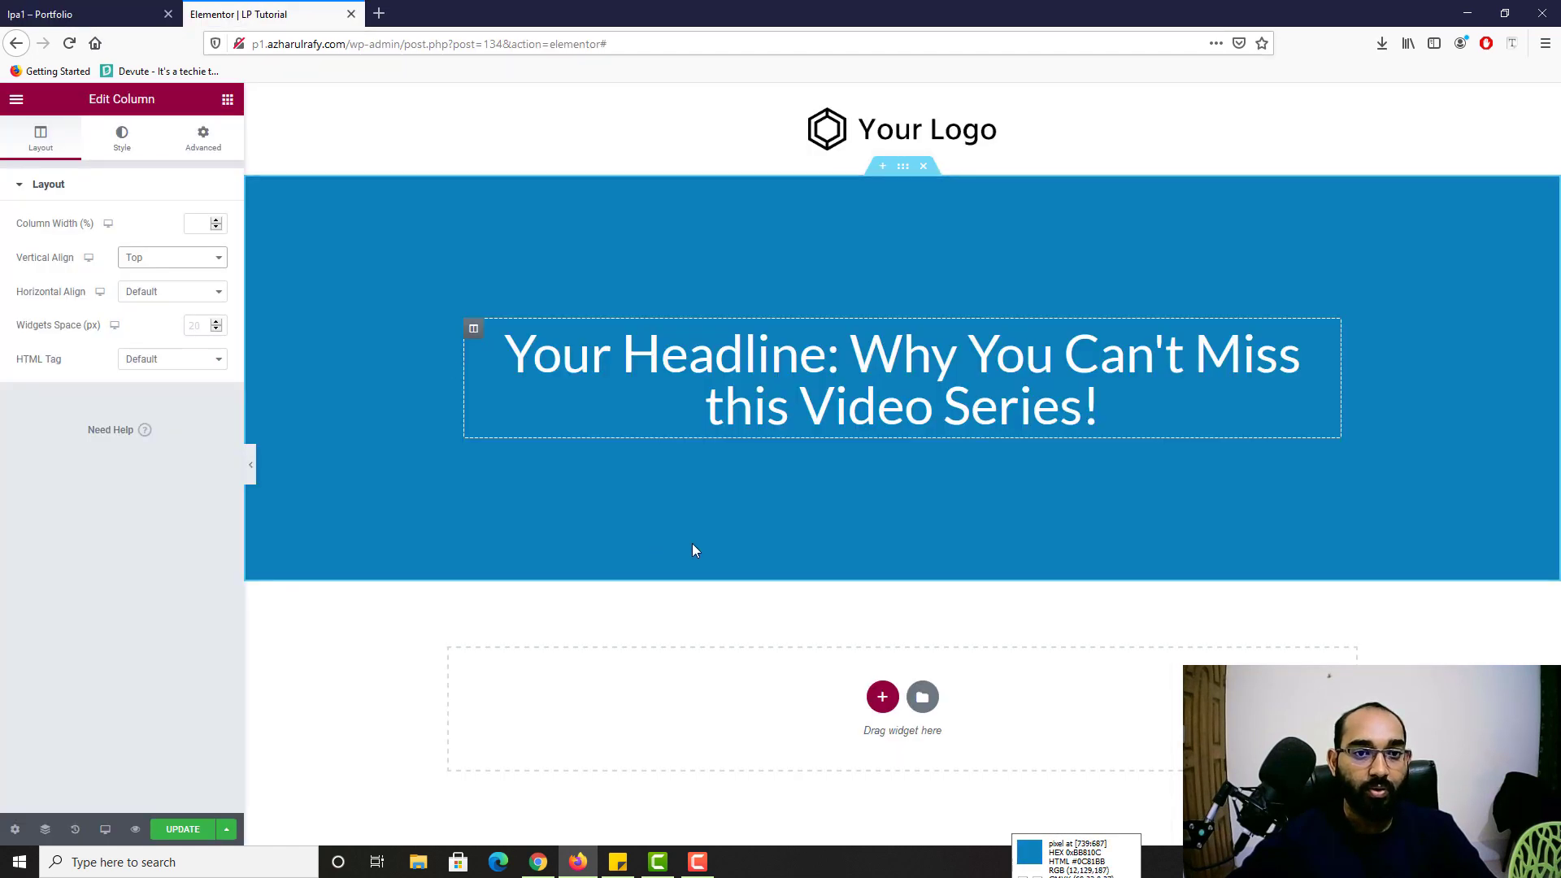
{"action": "key", "text": "ctrl+Tab"}
{"action": "scroll", "coordinate": [650, 451], "scroll_direction": "down", "scroll_amount": 3}
{"action": "scroll", "coordinate": [558, 440], "scroll_direction": "up", "scroll_amount": 1}
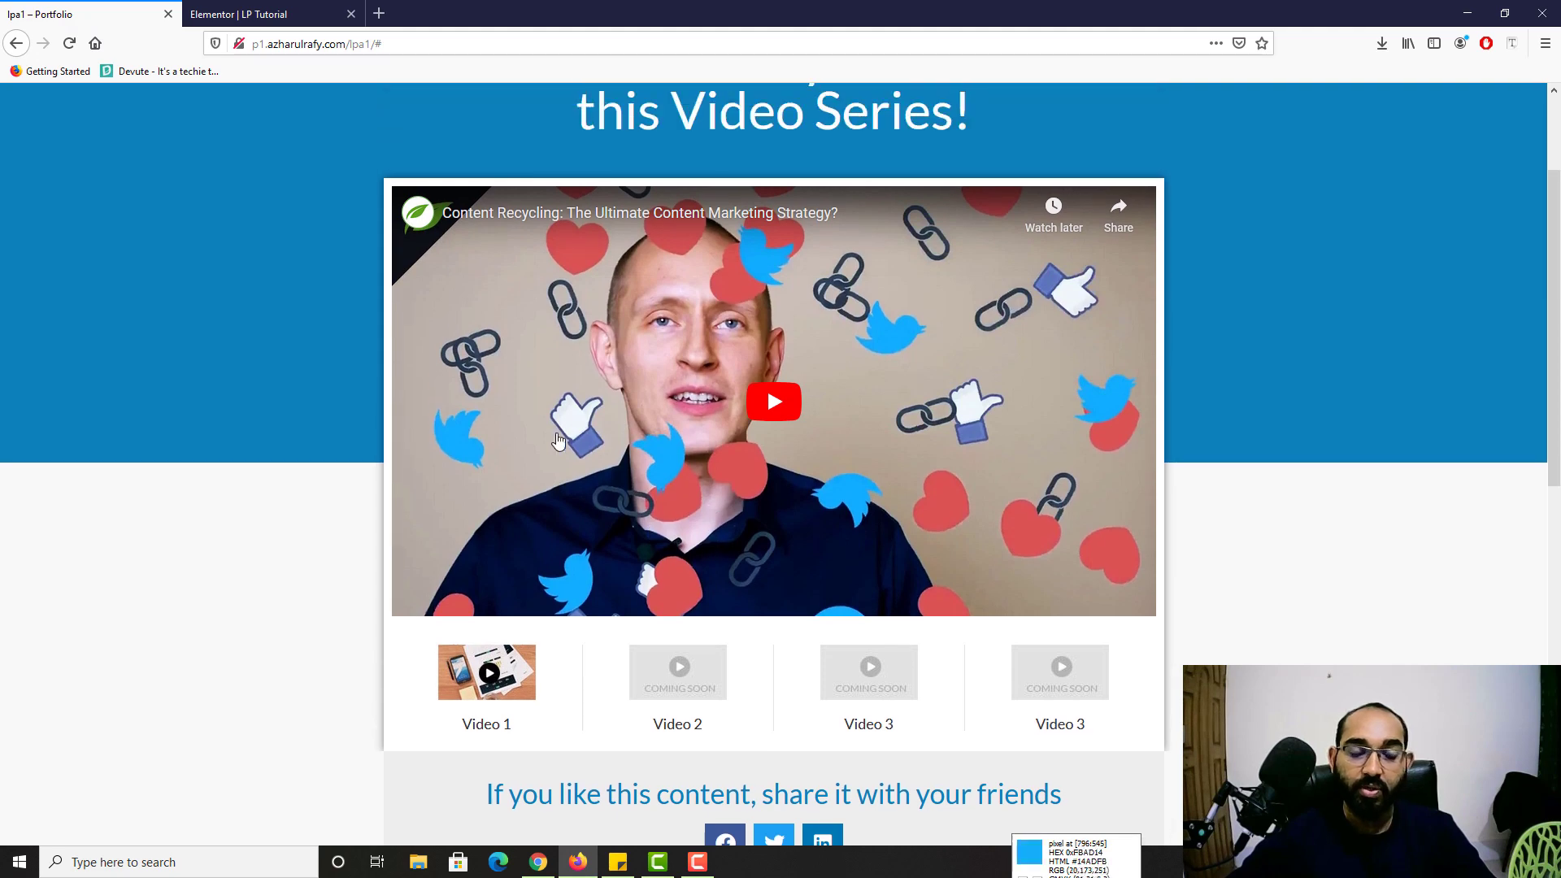
{"action": "scroll", "coordinate": [620, 527], "scroll_direction": "down", "scroll_amount": 2}
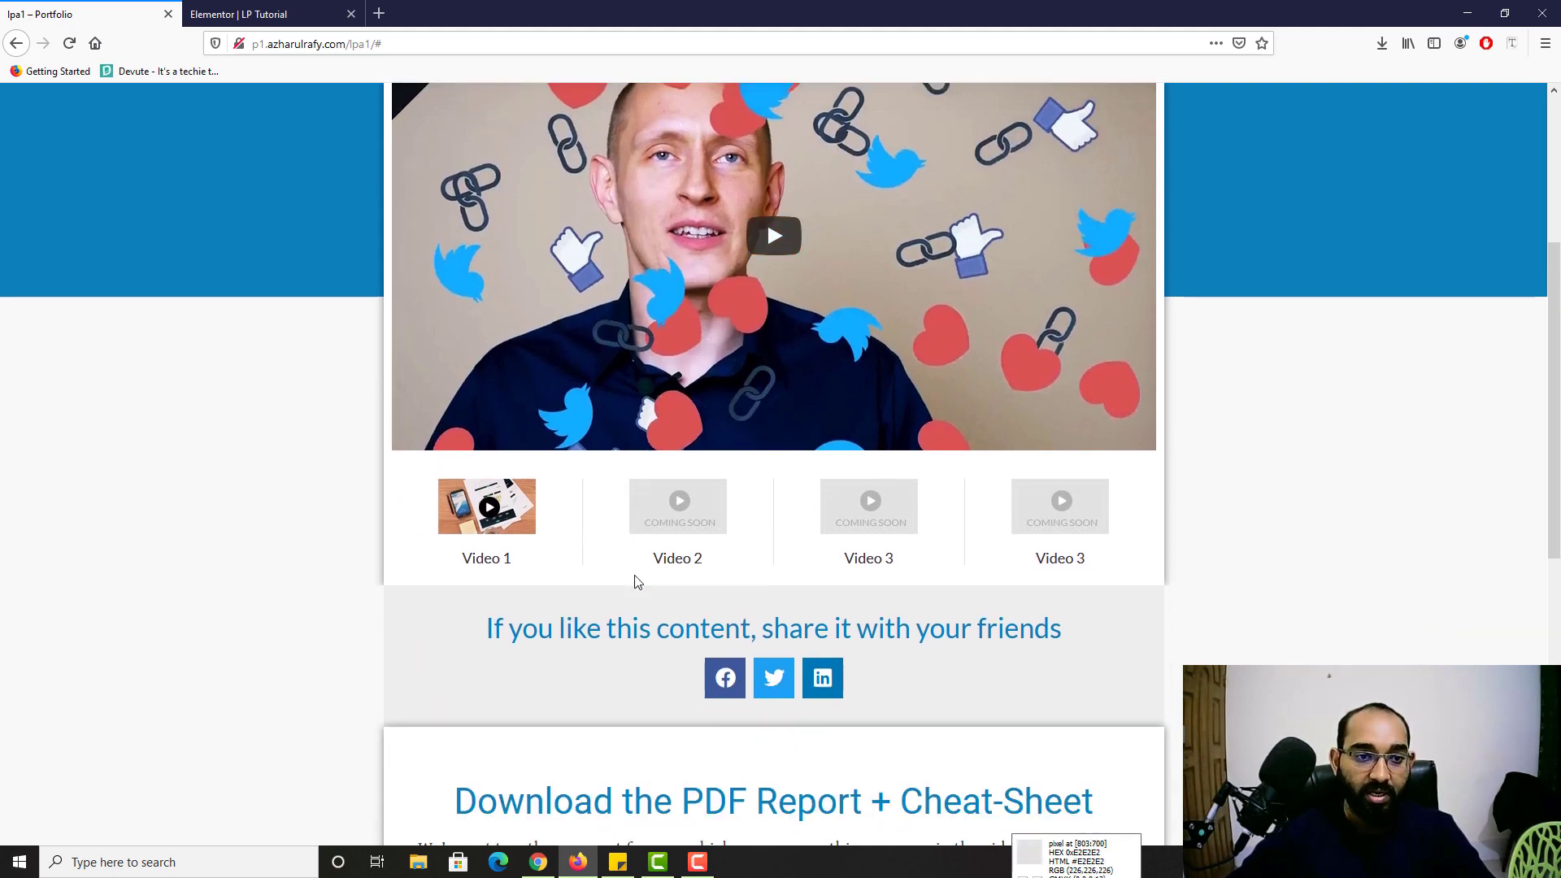
{"action": "scroll", "coordinate": [550, 564], "scroll_direction": "down", "scroll_amount": 2}
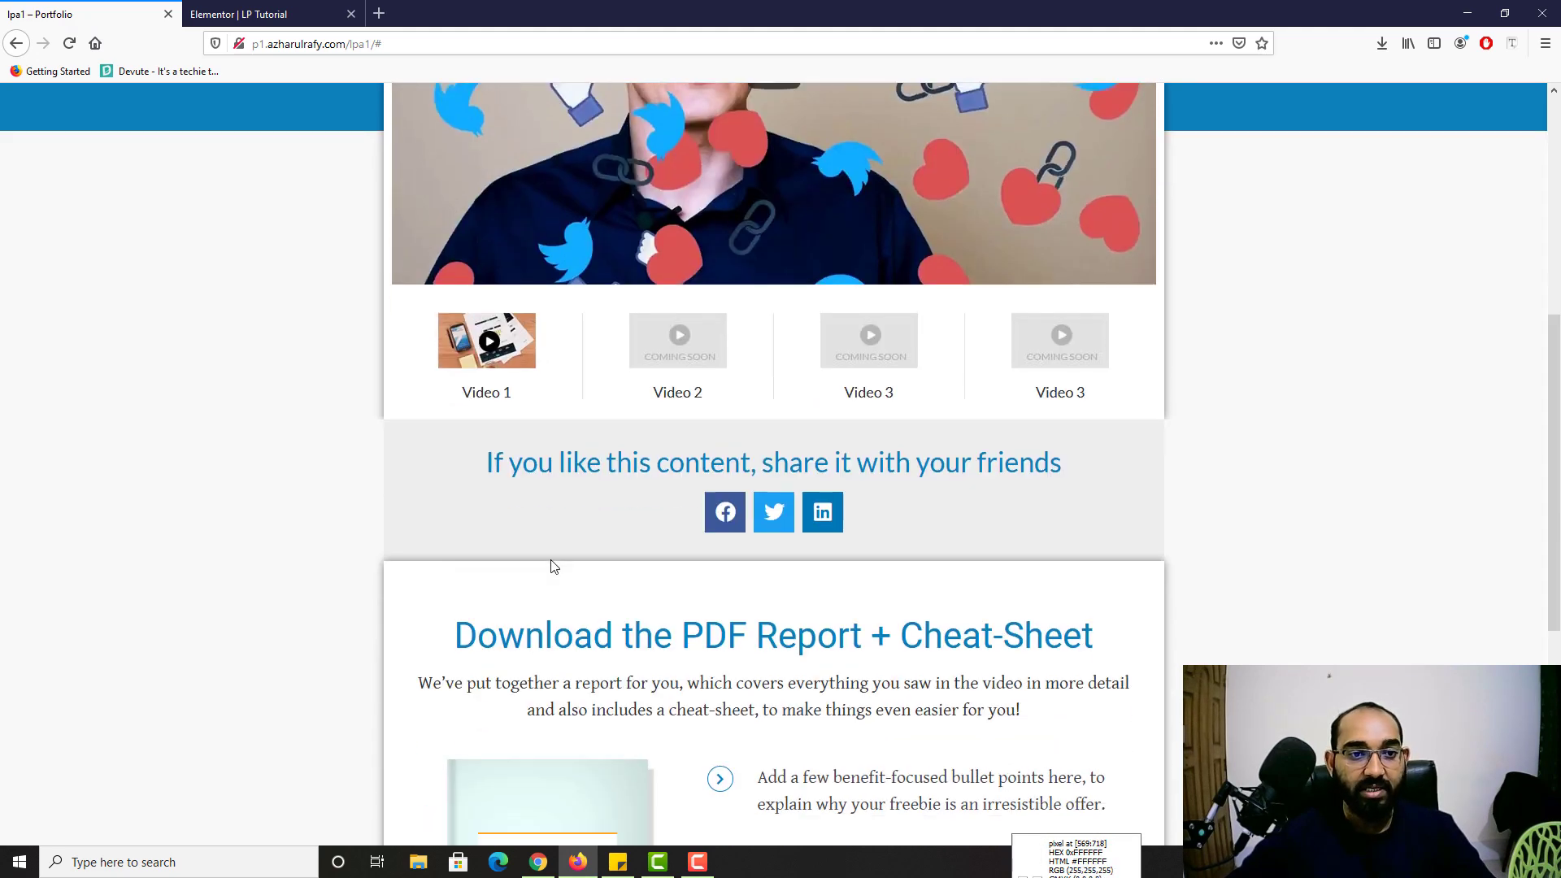
{"action": "scroll", "coordinate": [550, 564], "scroll_direction": "up", "scroll_amount": 4}
{"action": "key", "text": "ctrl+Tab"}
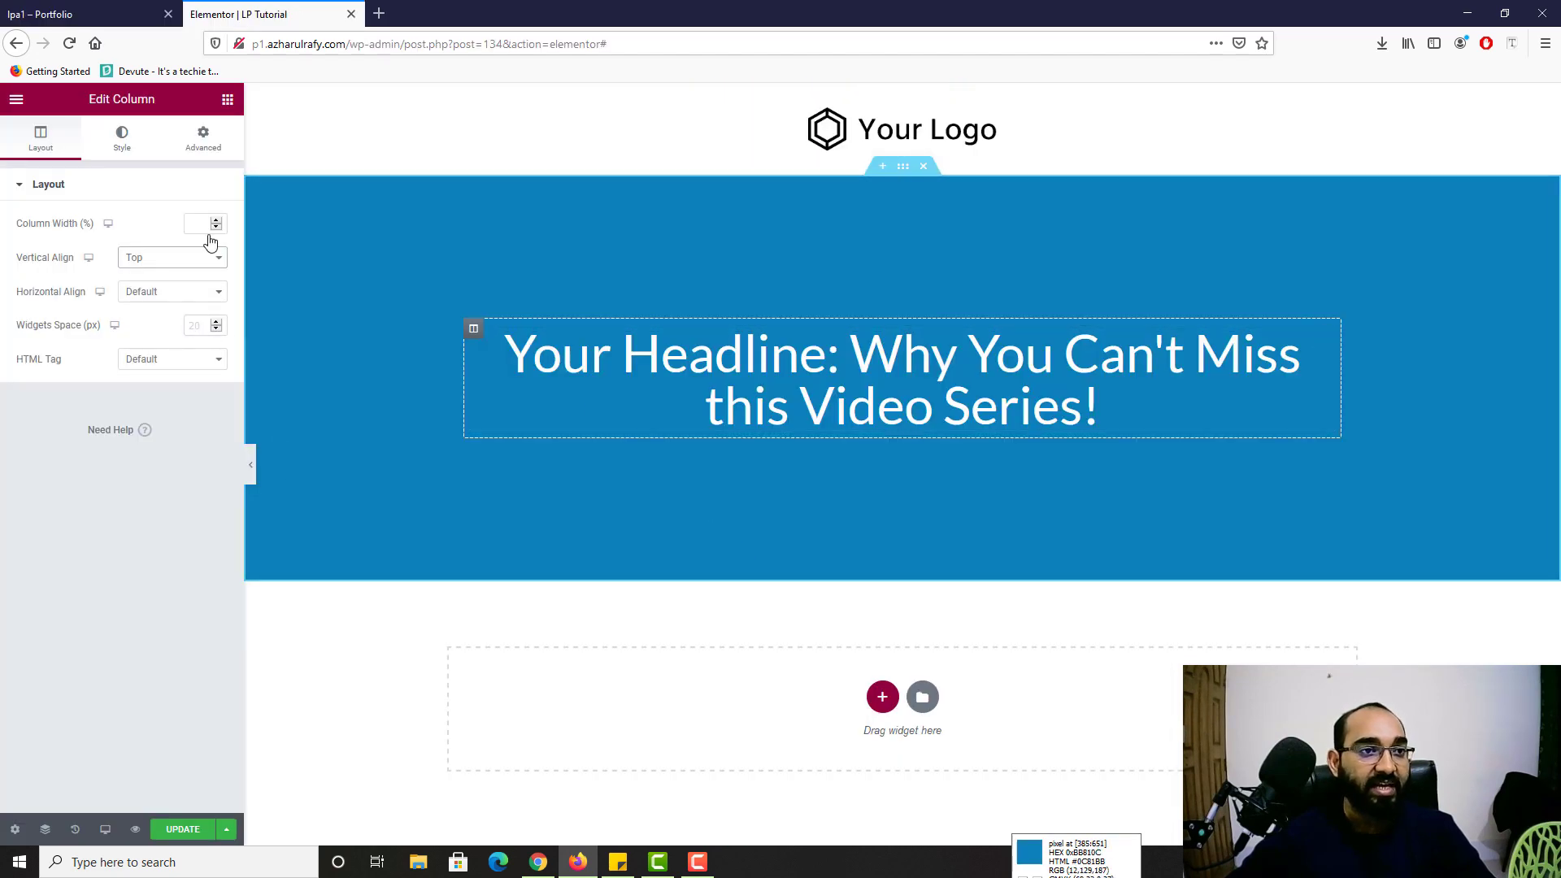
{"action": "left_click", "coordinate": [97, 8]}
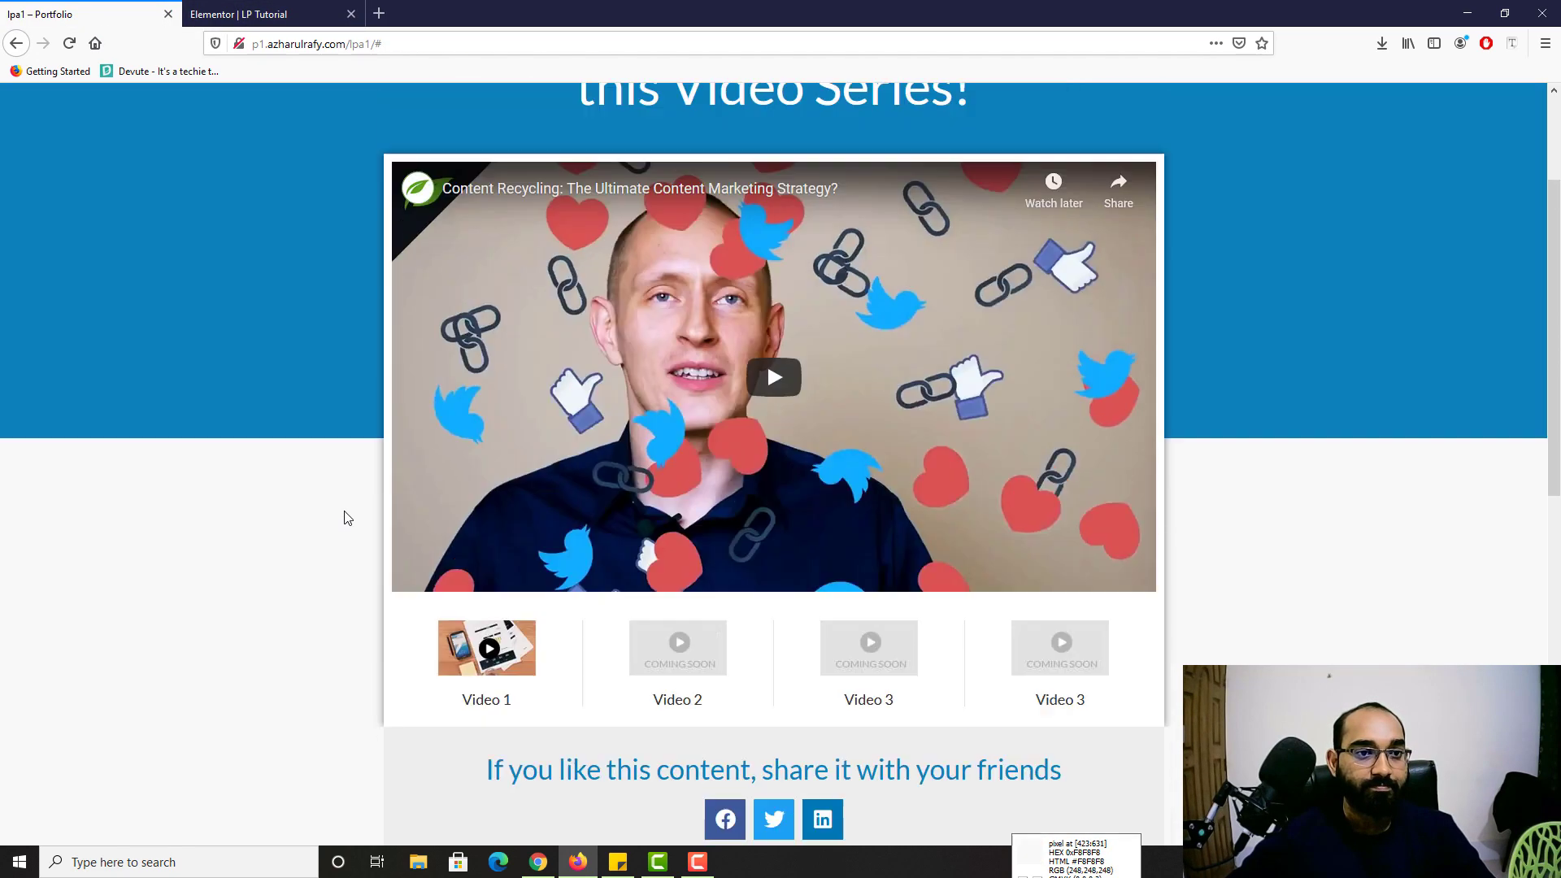
{"action": "left_click", "coordinate": [315, 9]}
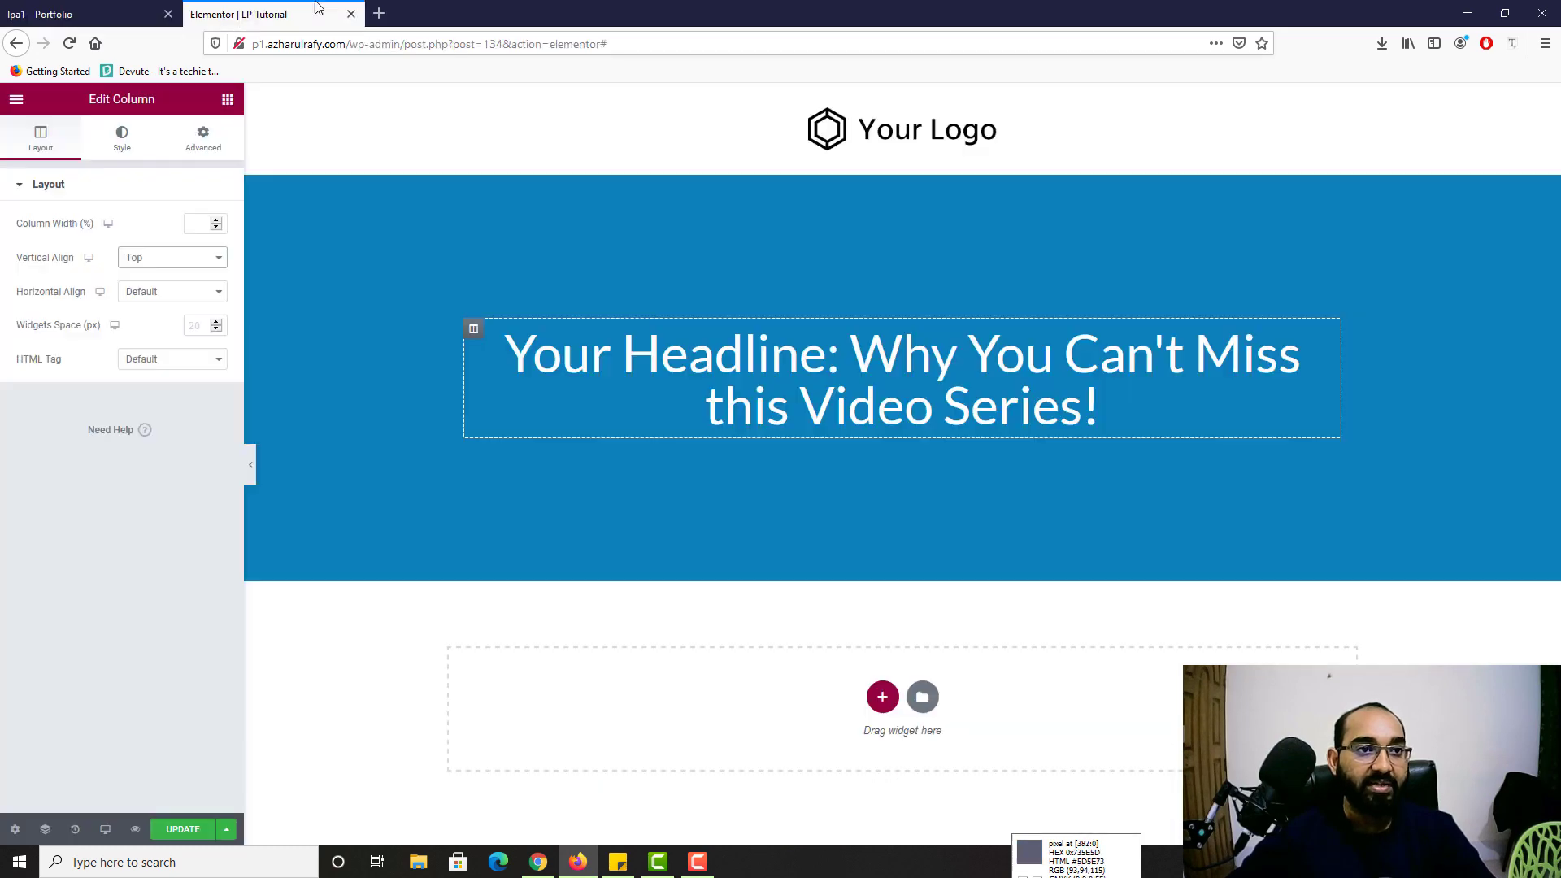
Step: Add a single-column section below the blue headline section
{"action": "left_click", "coordinate": [882, 697]}
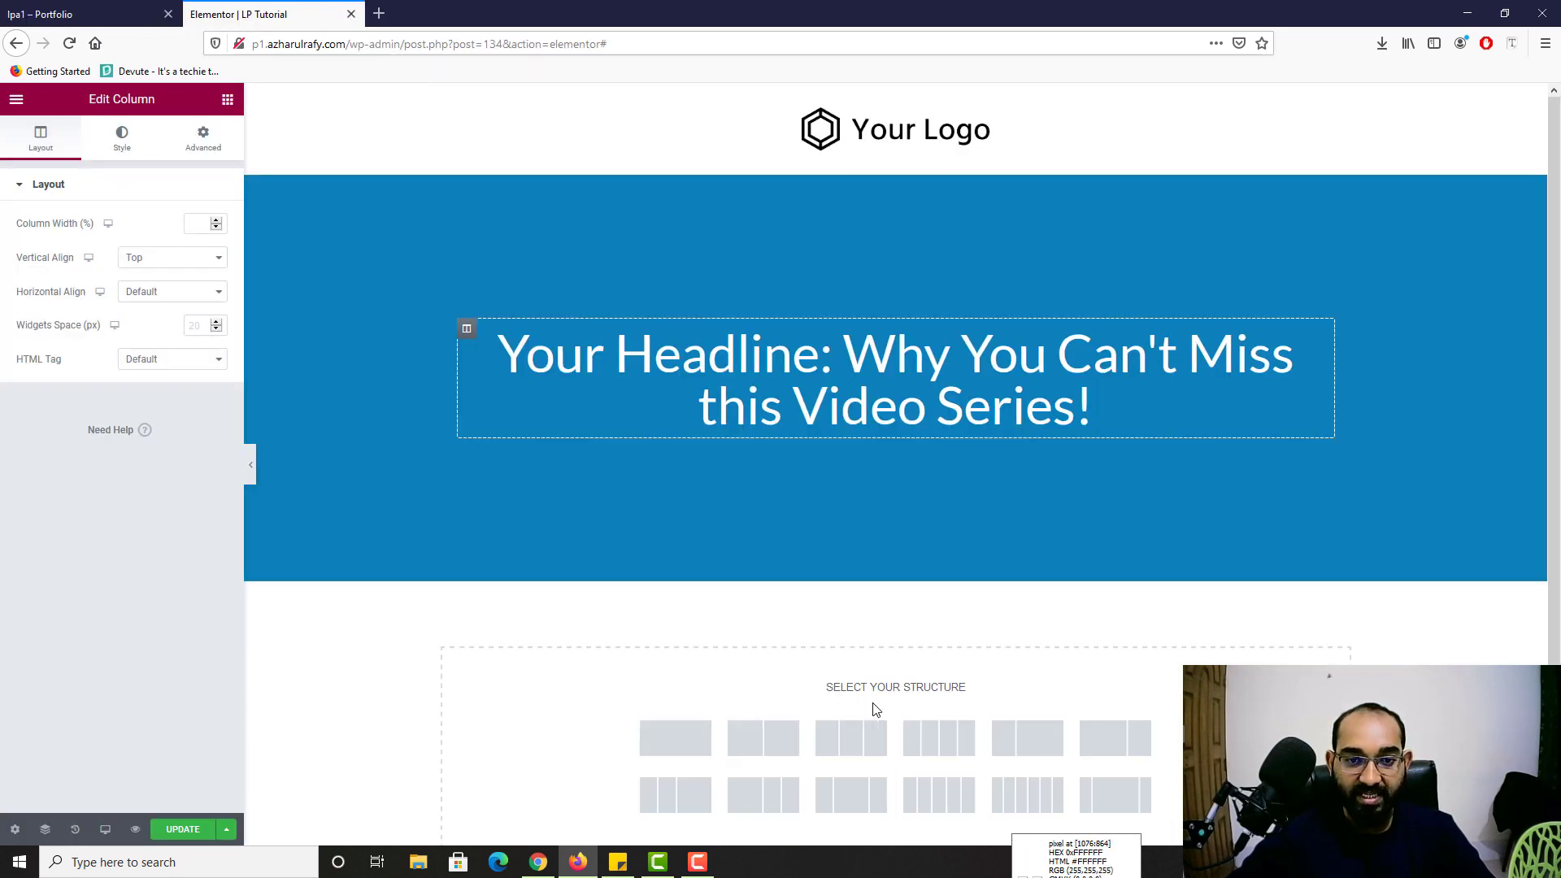
{"action": "left_click", "coordinate": [681, 742]}
{"action": "scroll", "coordinate": [880, 641], "scroll_direction": "down", "scroll_amount": 1}
Step: Sample the grey background on the lpa1 page, set the new section's classic background color to #F8F8F8, and update the template
{"action": "left_click", "coordinate": [94, 9]}
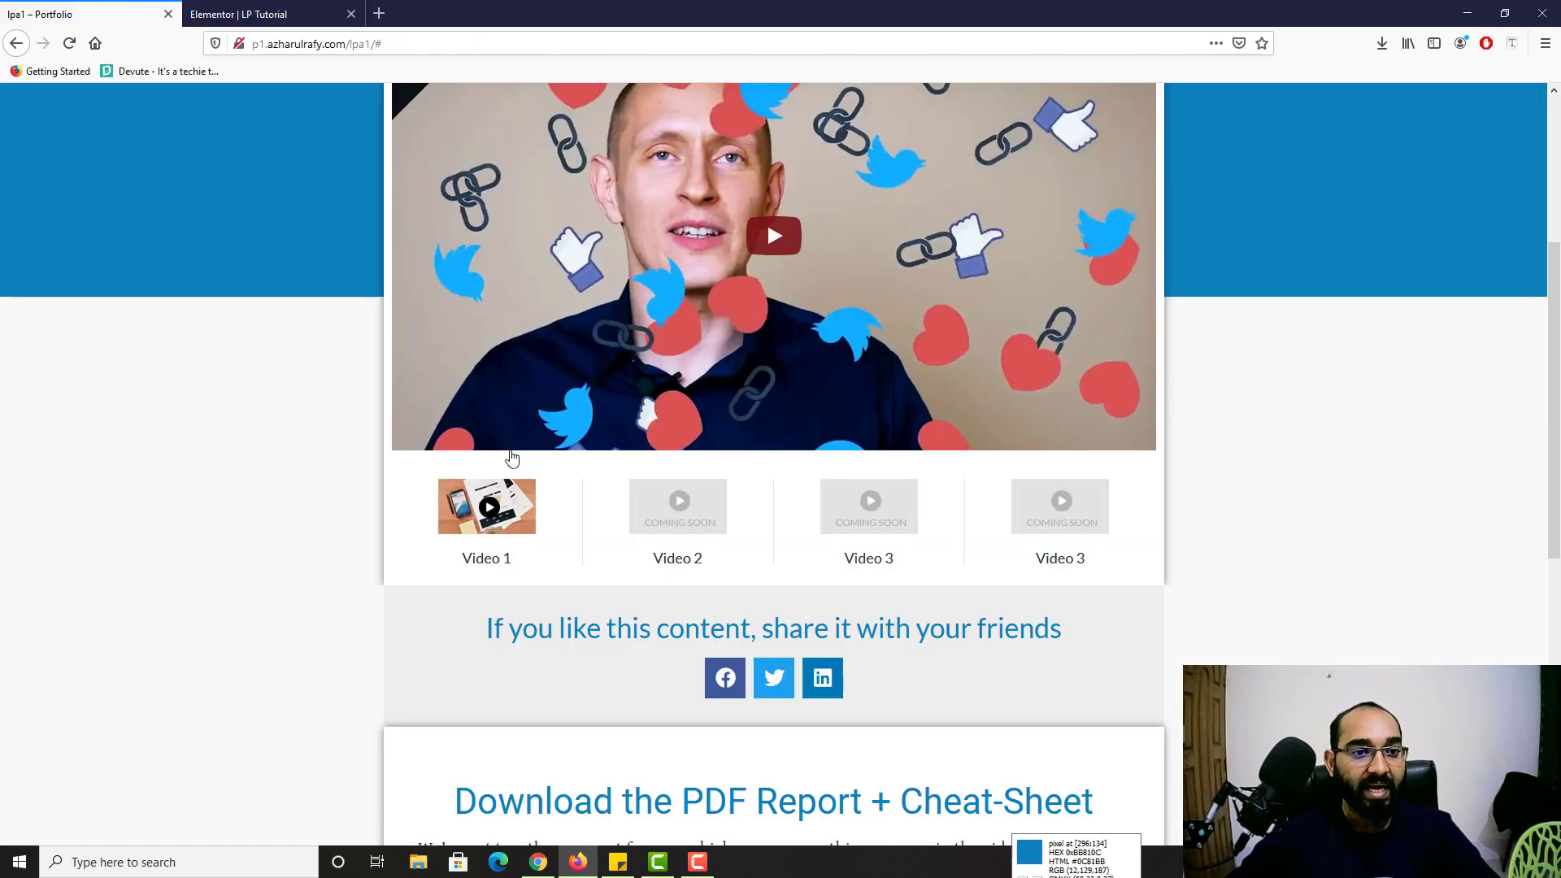
{"action": "scroll", "coordinate": [149, 673], "scroll_direction": "down", "scroll_amount": 2}
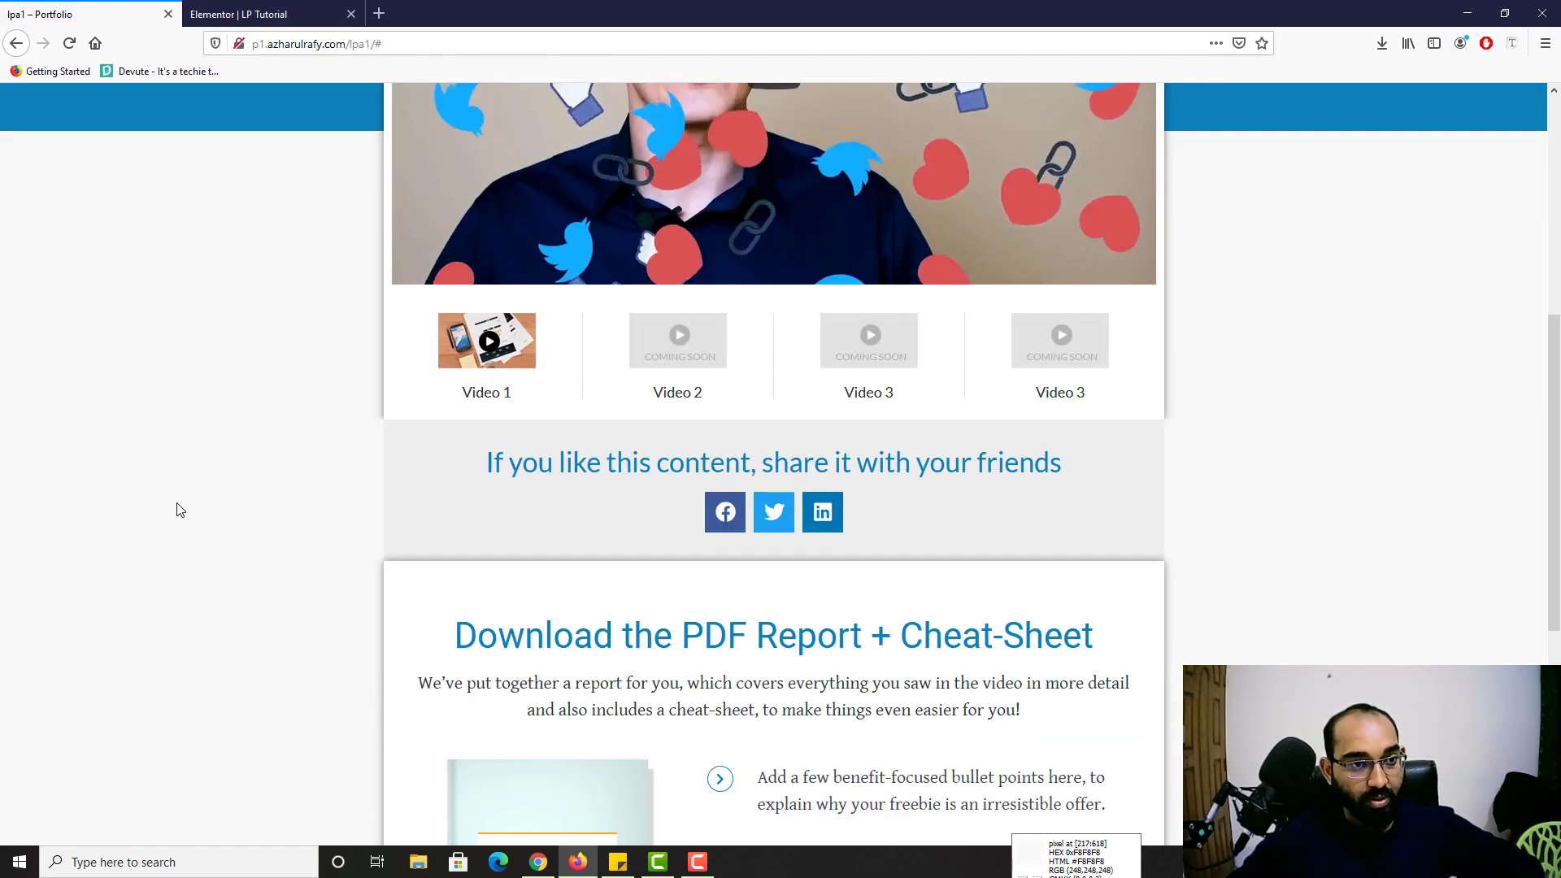
{"action": "left_click", "coordinate": [244, 14]}
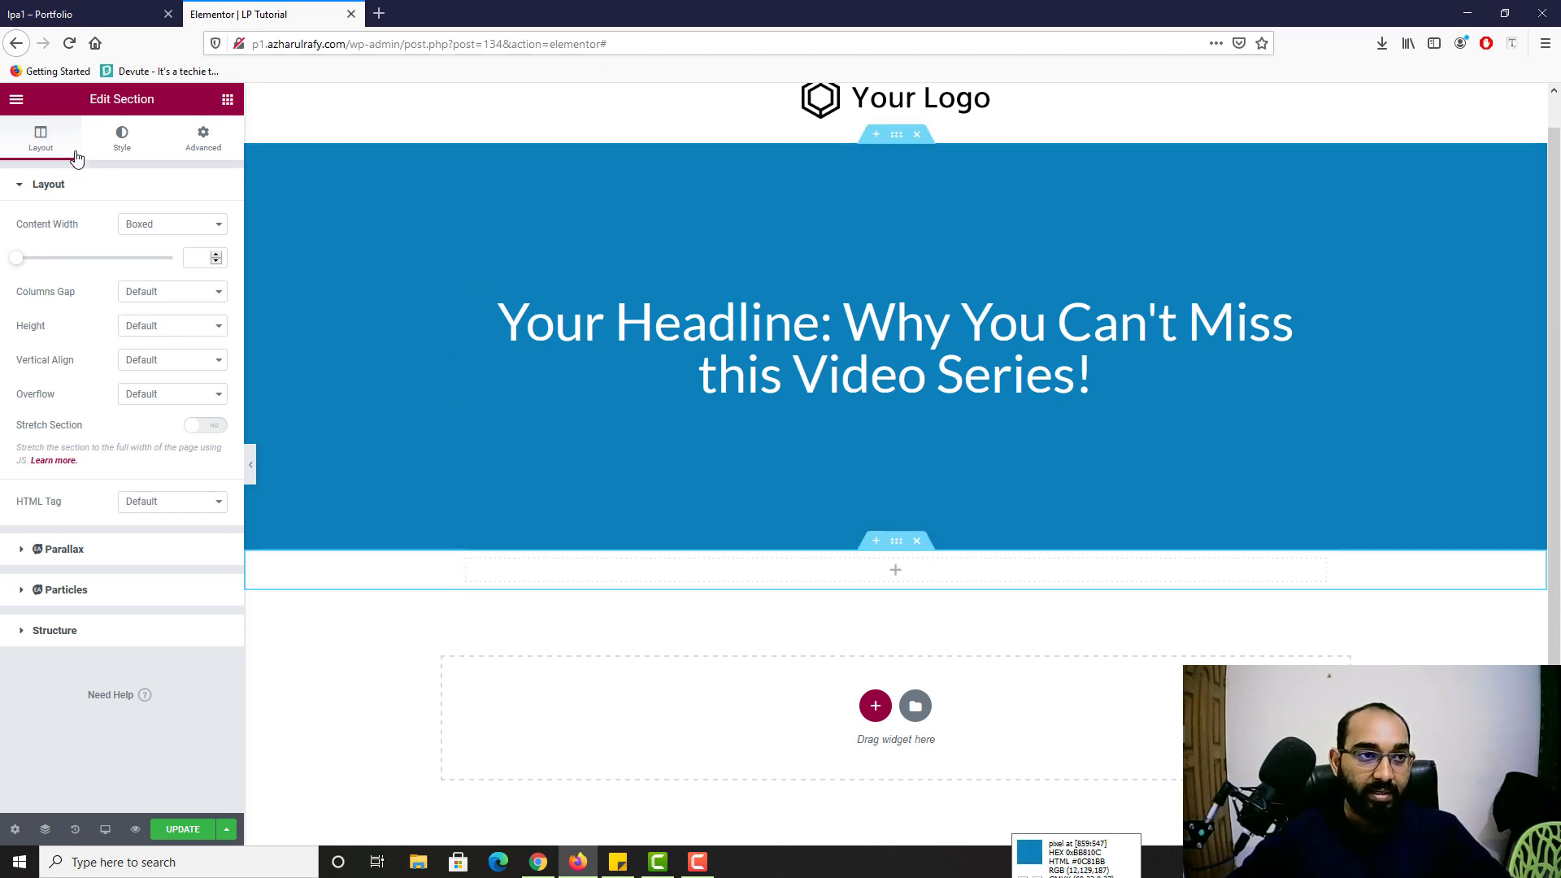
{"action": "left_click", "coordinate": [122, 140]}
{"action": "left_click", "coordinate": [150, 258]}
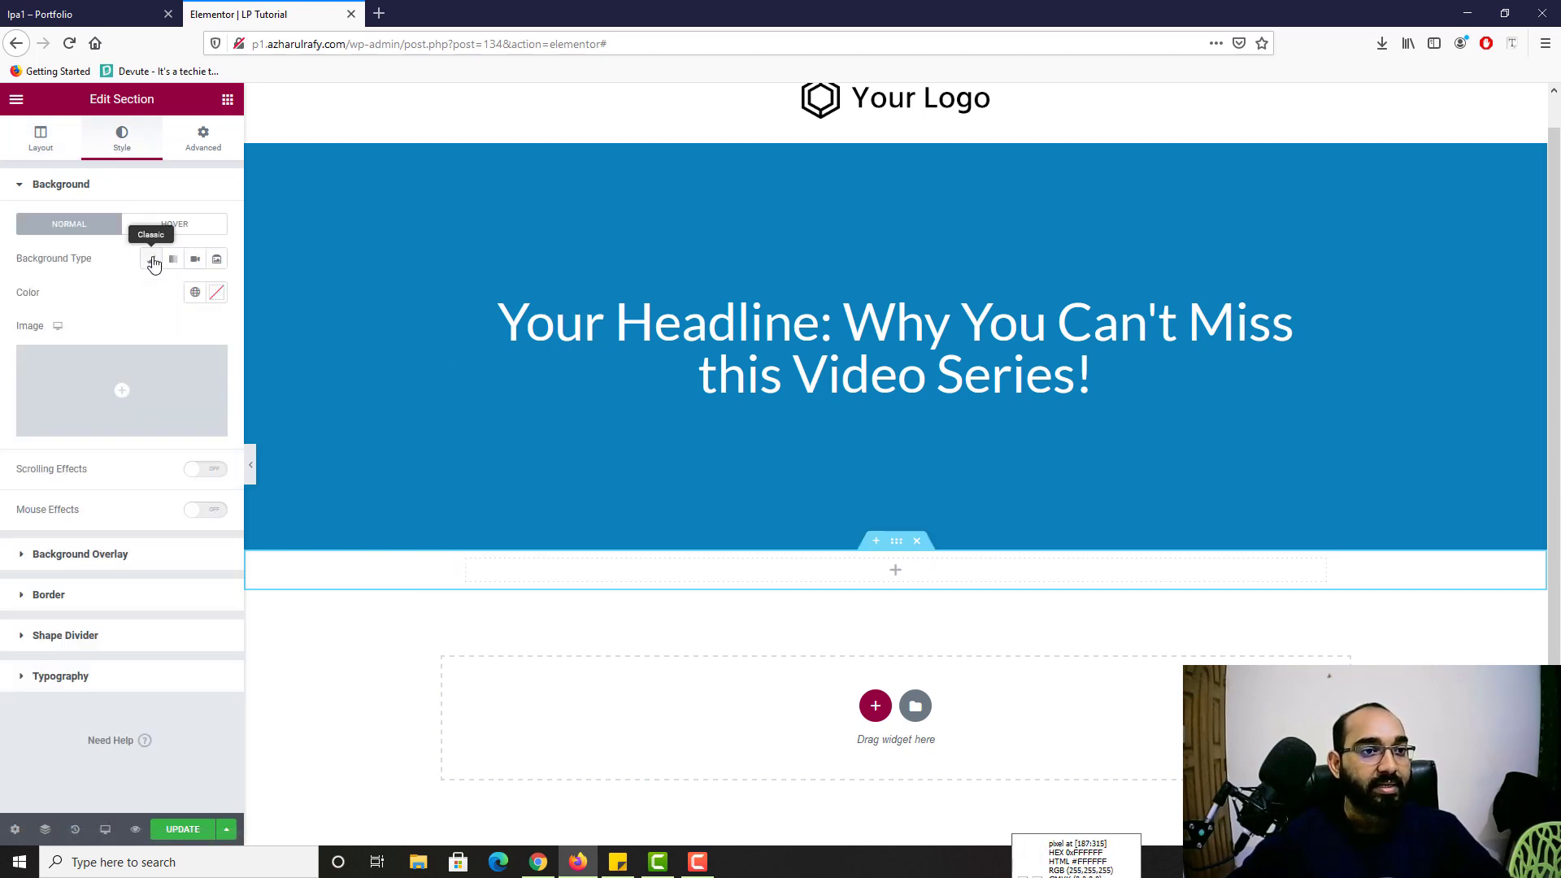
{"action": "left_click", "coordinate": [217, 294]}
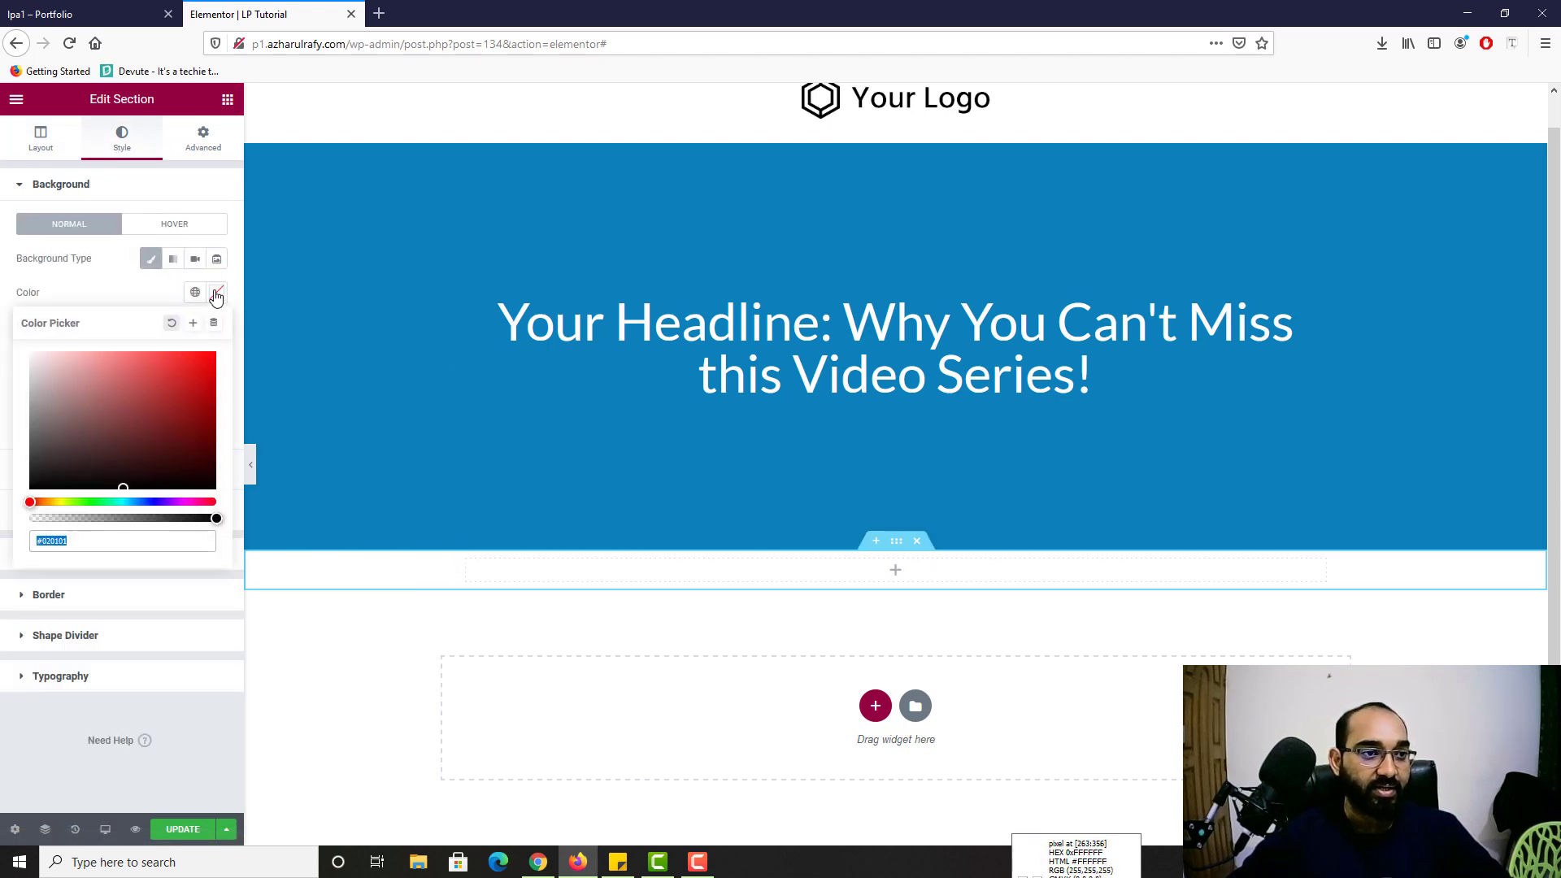
{"action": "left_click", "coordinate": [59, 541]}
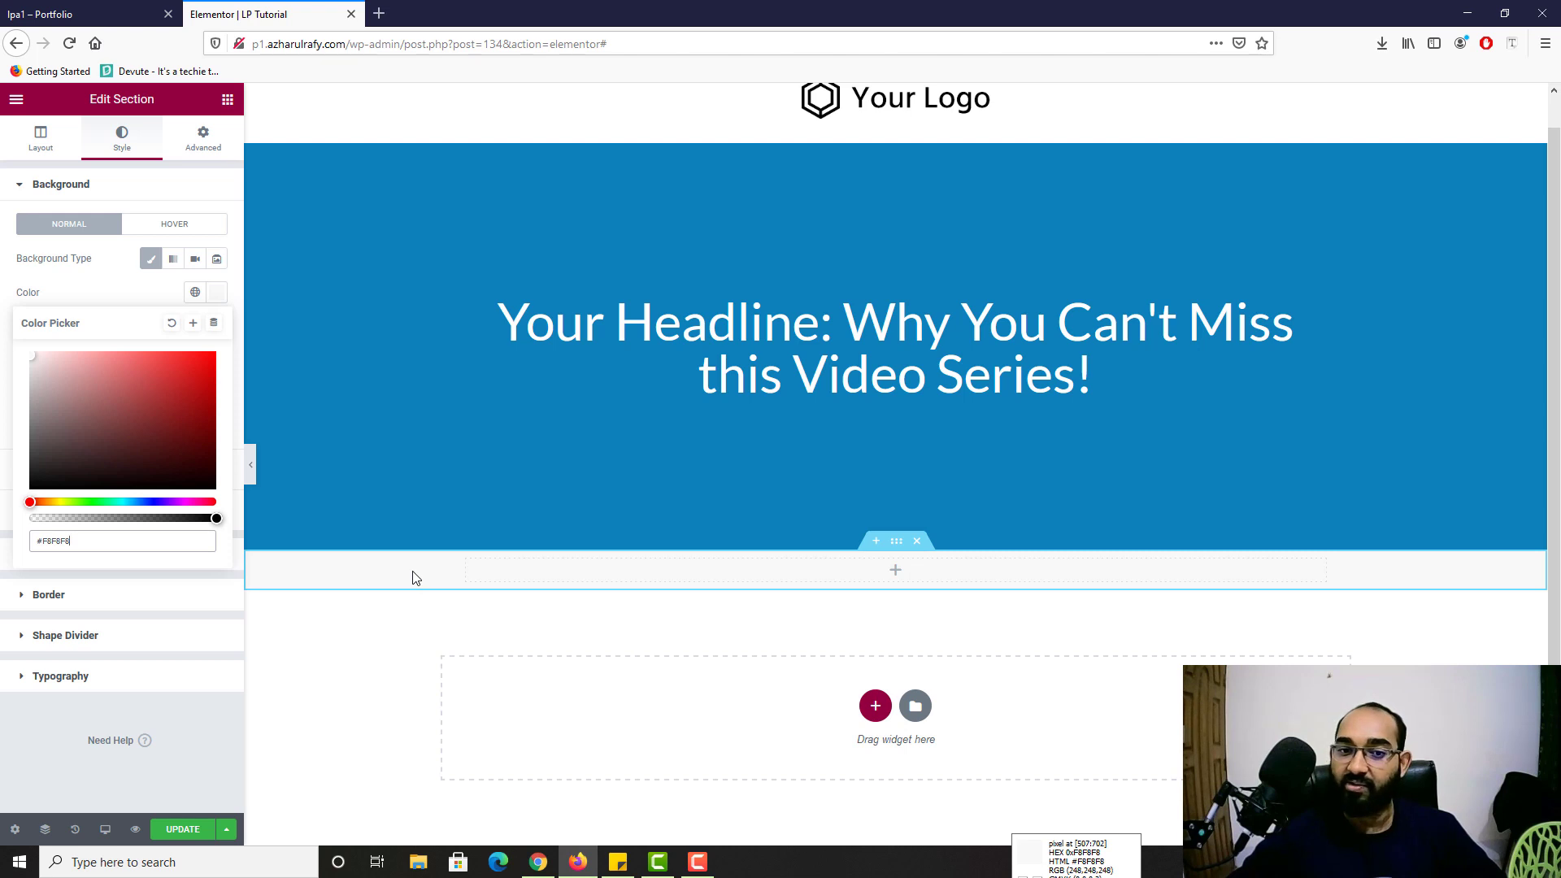
{"action": "left_click", "coordinate": [34, 737]}
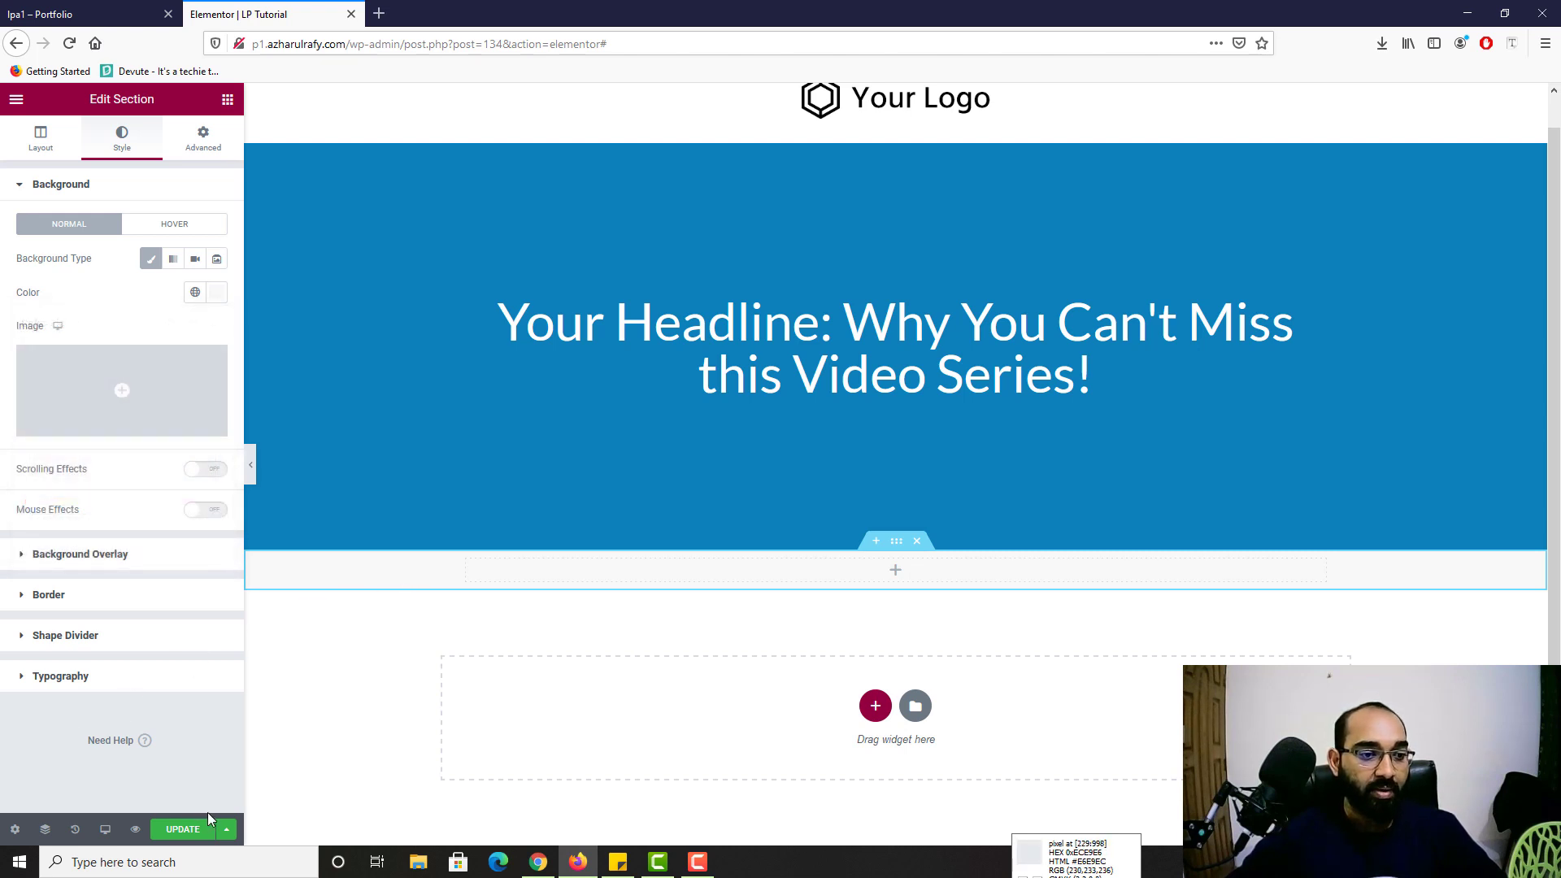
{"action": "left_click", "coordinate": [186, 828]}
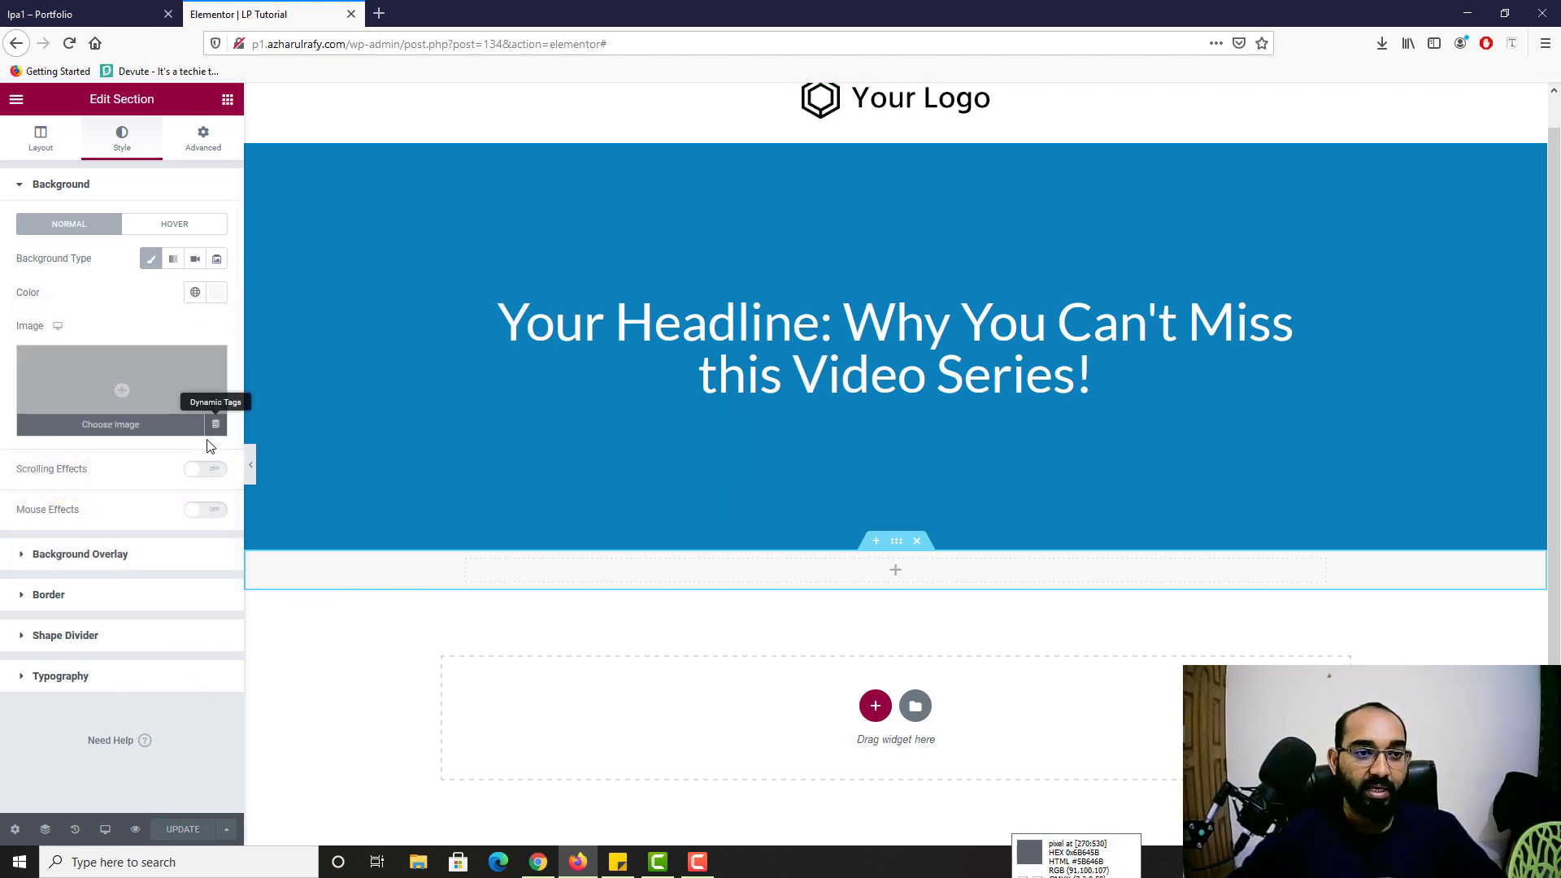
Step: Check on the lpa1 page how the video box overlaps the blue and grey sections, and return to the LP Tutorial template
{"action": "left_click", "coordinate": [71, 10]}
{"action": "scroll", "coordinate": [147, 520], "scroll_direction": "up", "scroll_amount": 4}
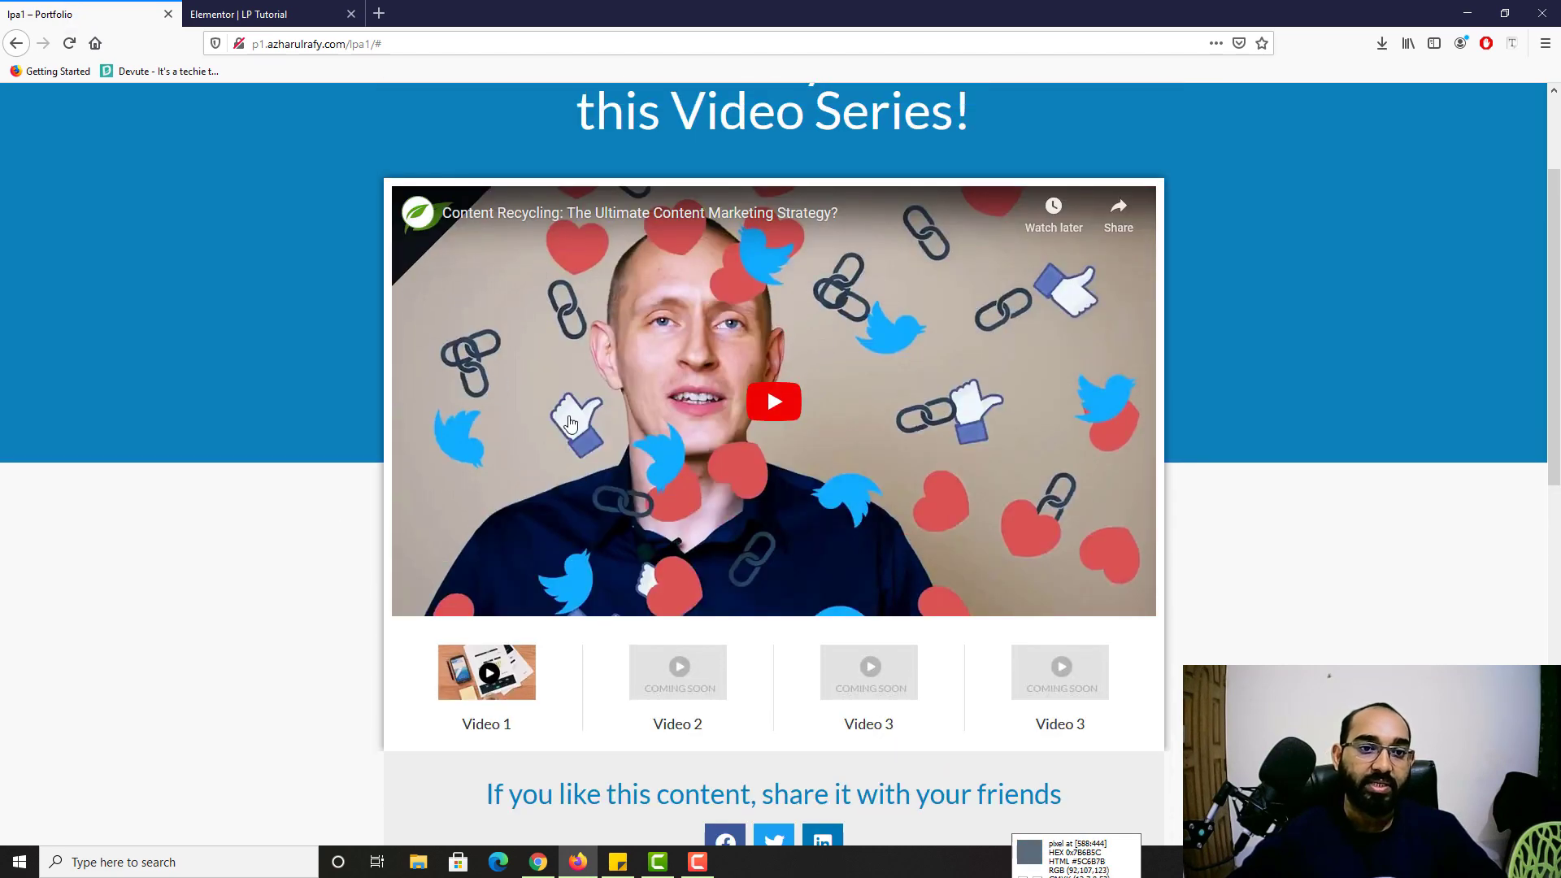
{"action": "left_click", "coordinate": [258, 7]}
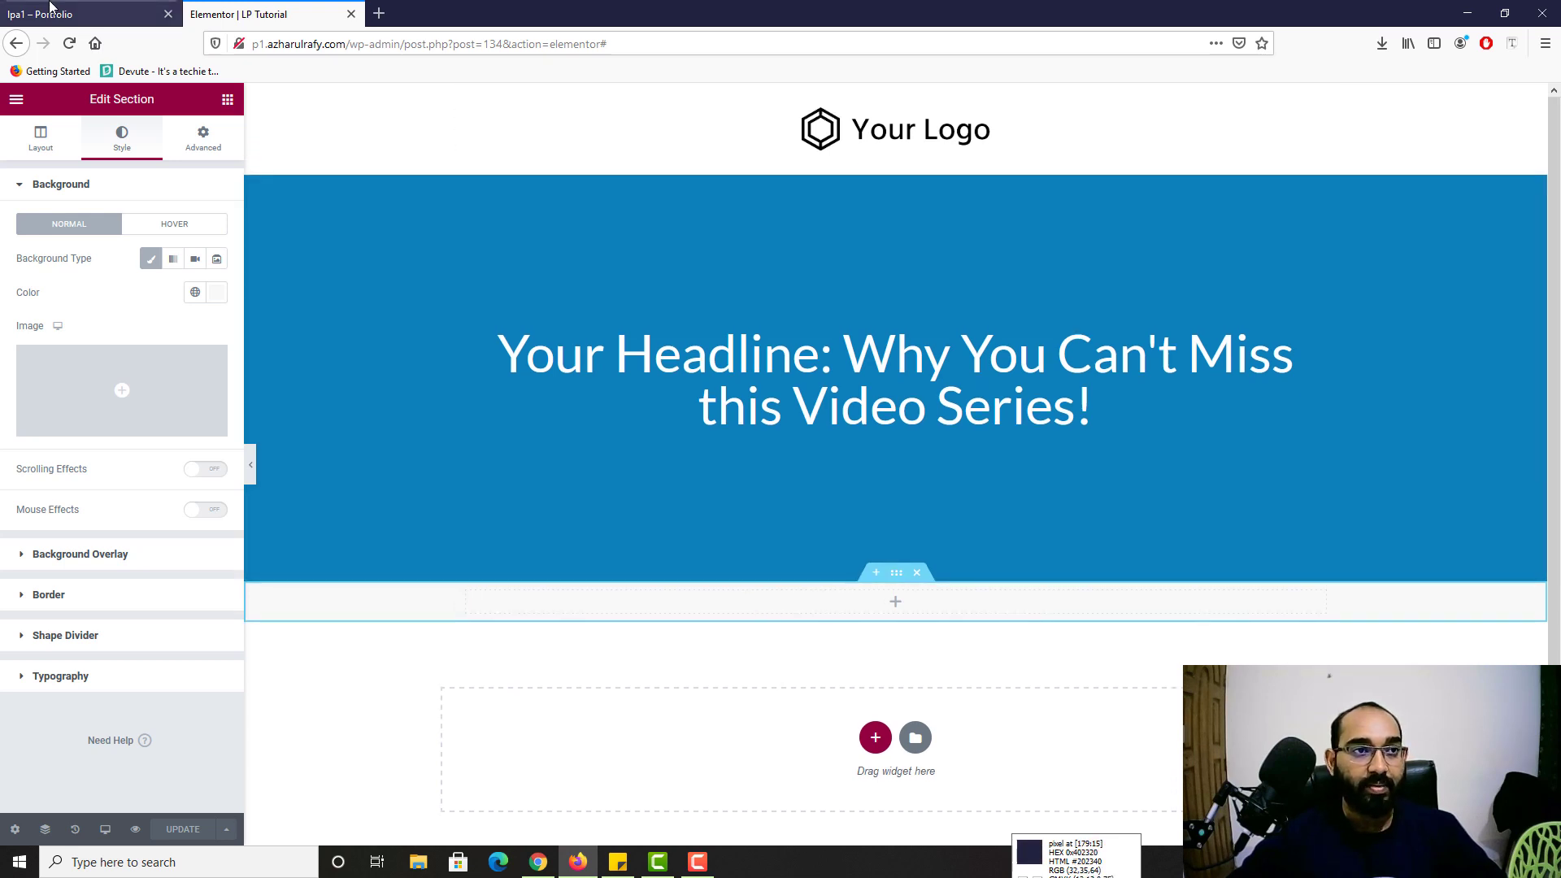
Step: Inspect the container width of the blue headline section and the width of the video box on the lpa1 page
{"action": "left_click", "coordinate": [81, 14]}
{"action": "scroll", "coordinate": [588, 133], "scroll_direction": "up", "scroll_amount": 3}
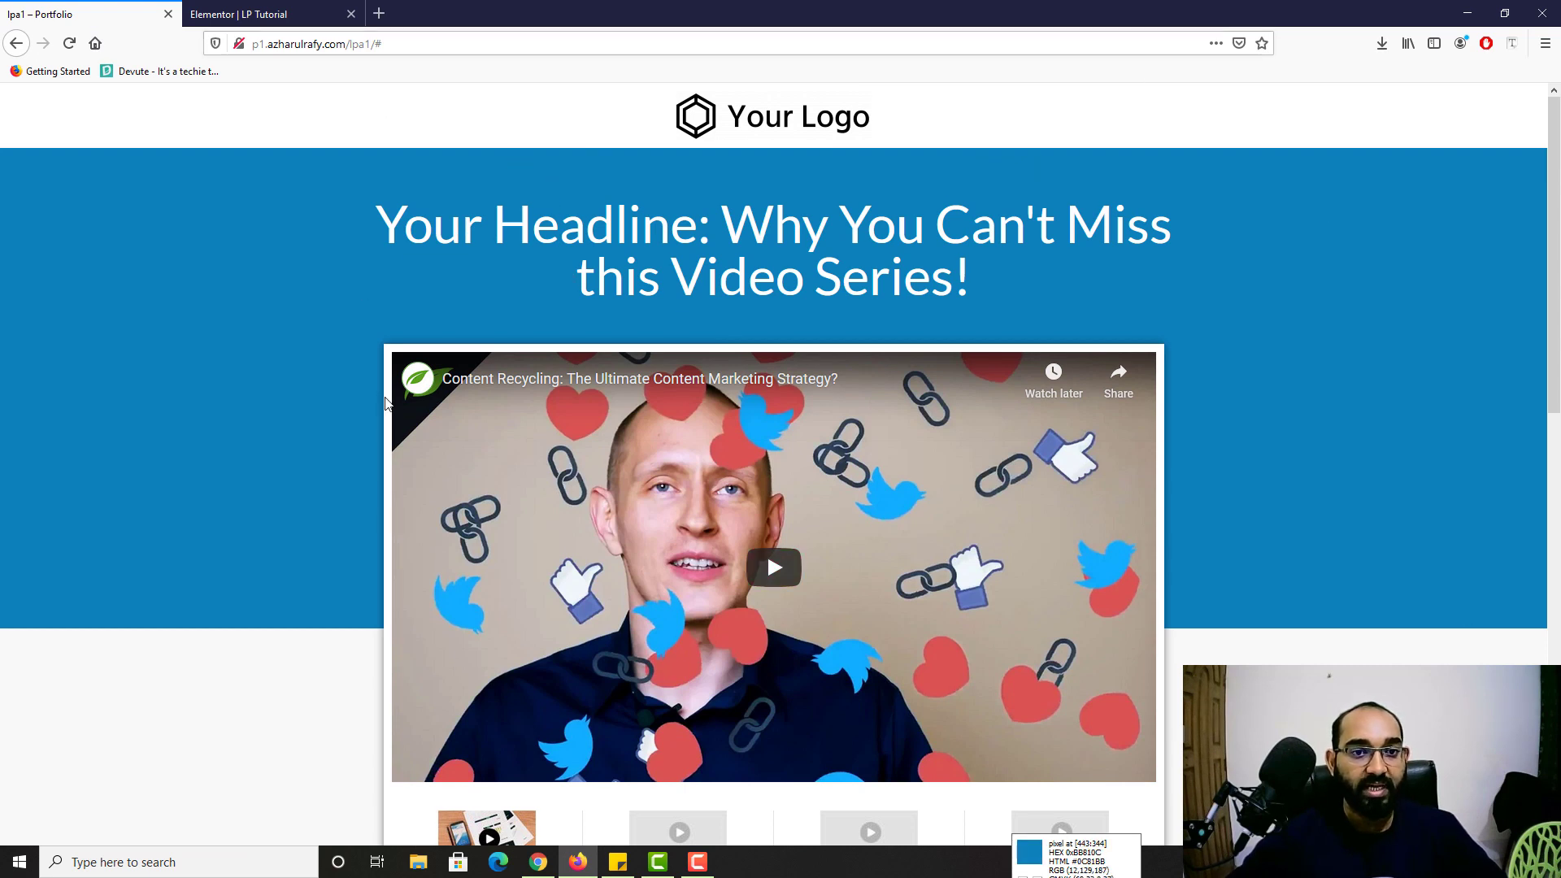
{"action": "right_click", "coordinate": [268, 245]}
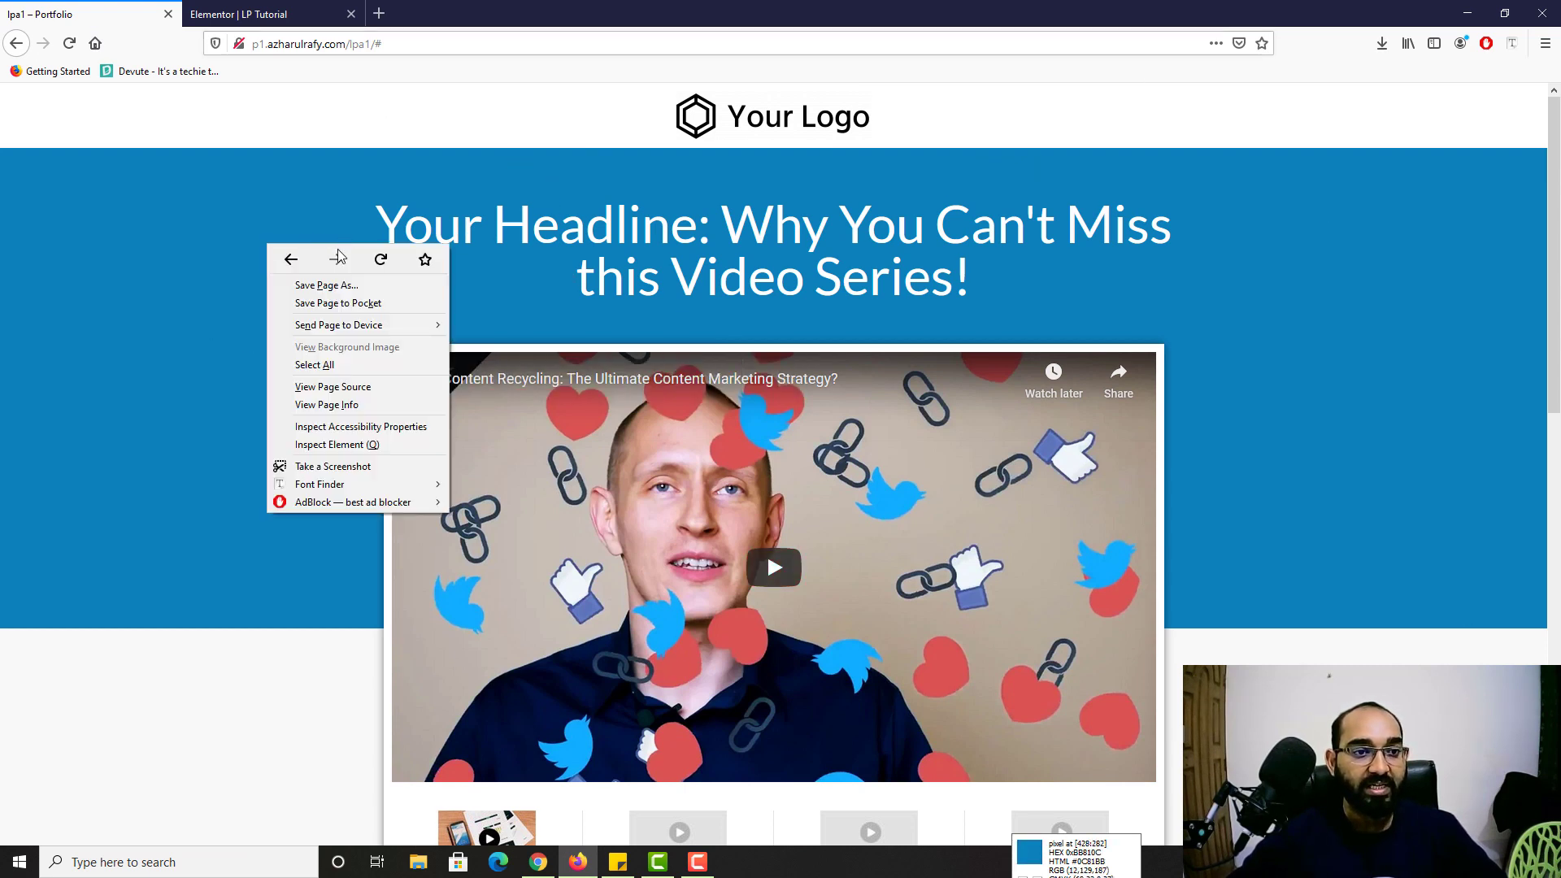
{"action": "left_click", "coordinate": [322, 447]}
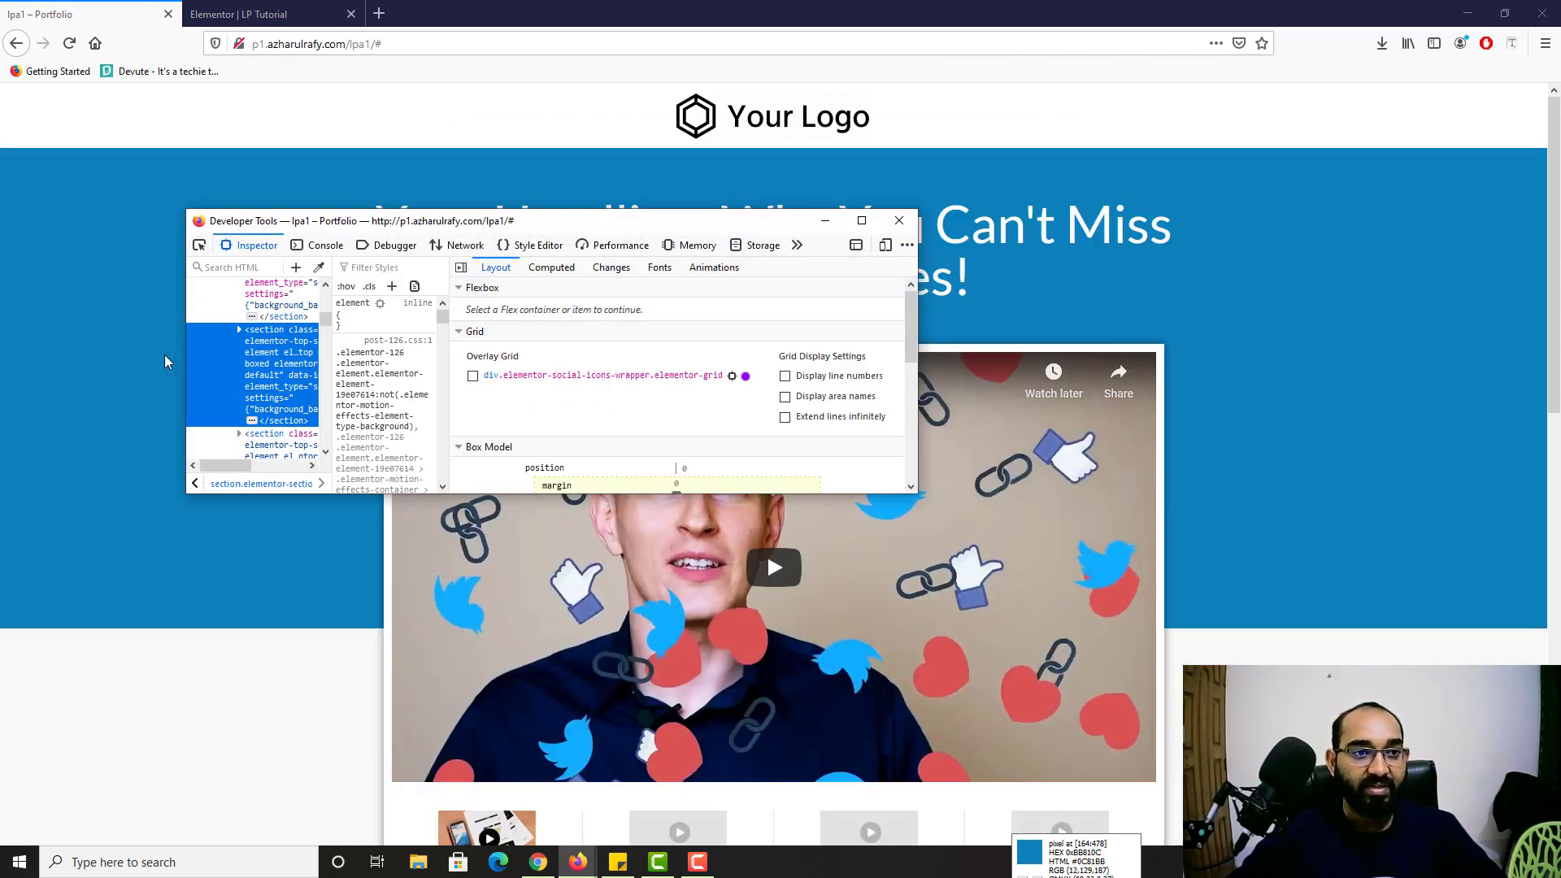
{"action": "left_click", "coordinate": [199, 248]}
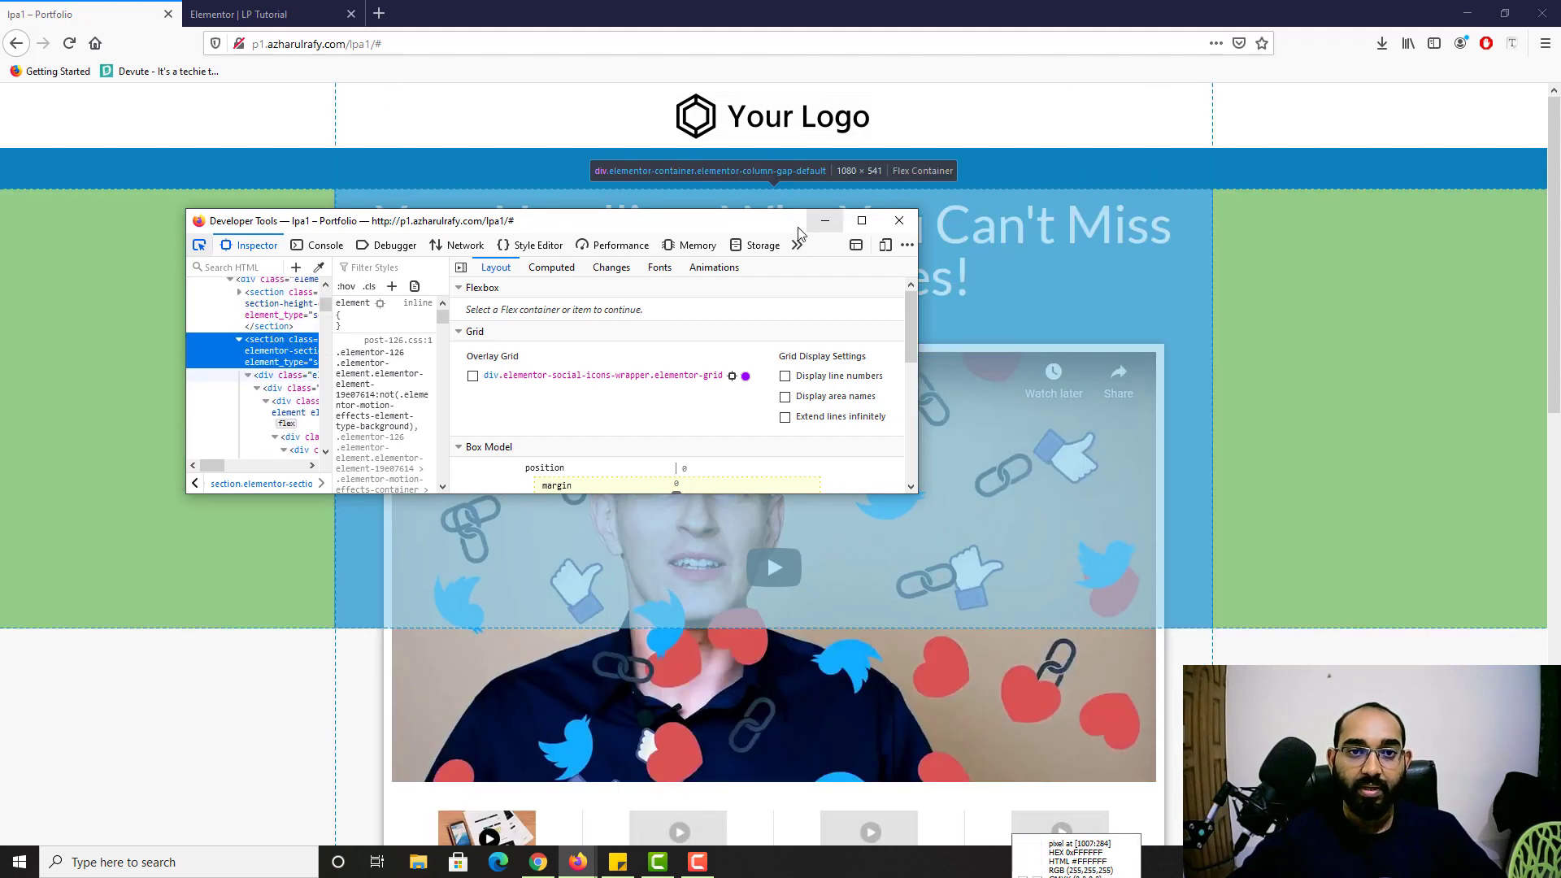
{"action": "left_click_drag", "start_coordinate": [768, 222], "coordinate": [284, 525]}
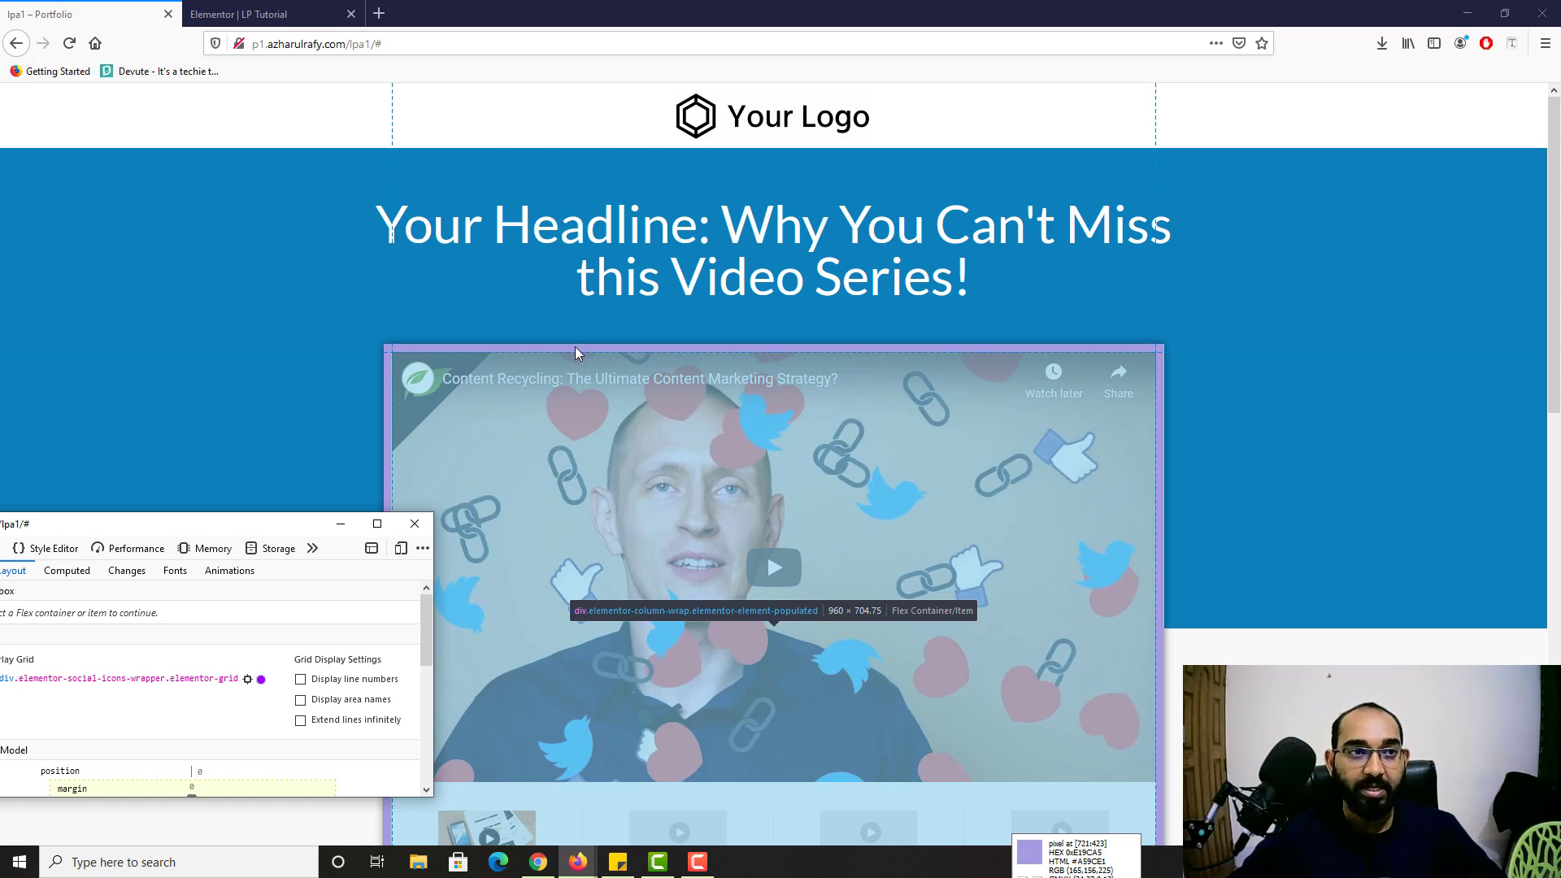
Step: Set the boxed content width of the blue headline section in the LP Tutorial template to 1080
{"action": "left_click", "coordinate": [238, 14]}
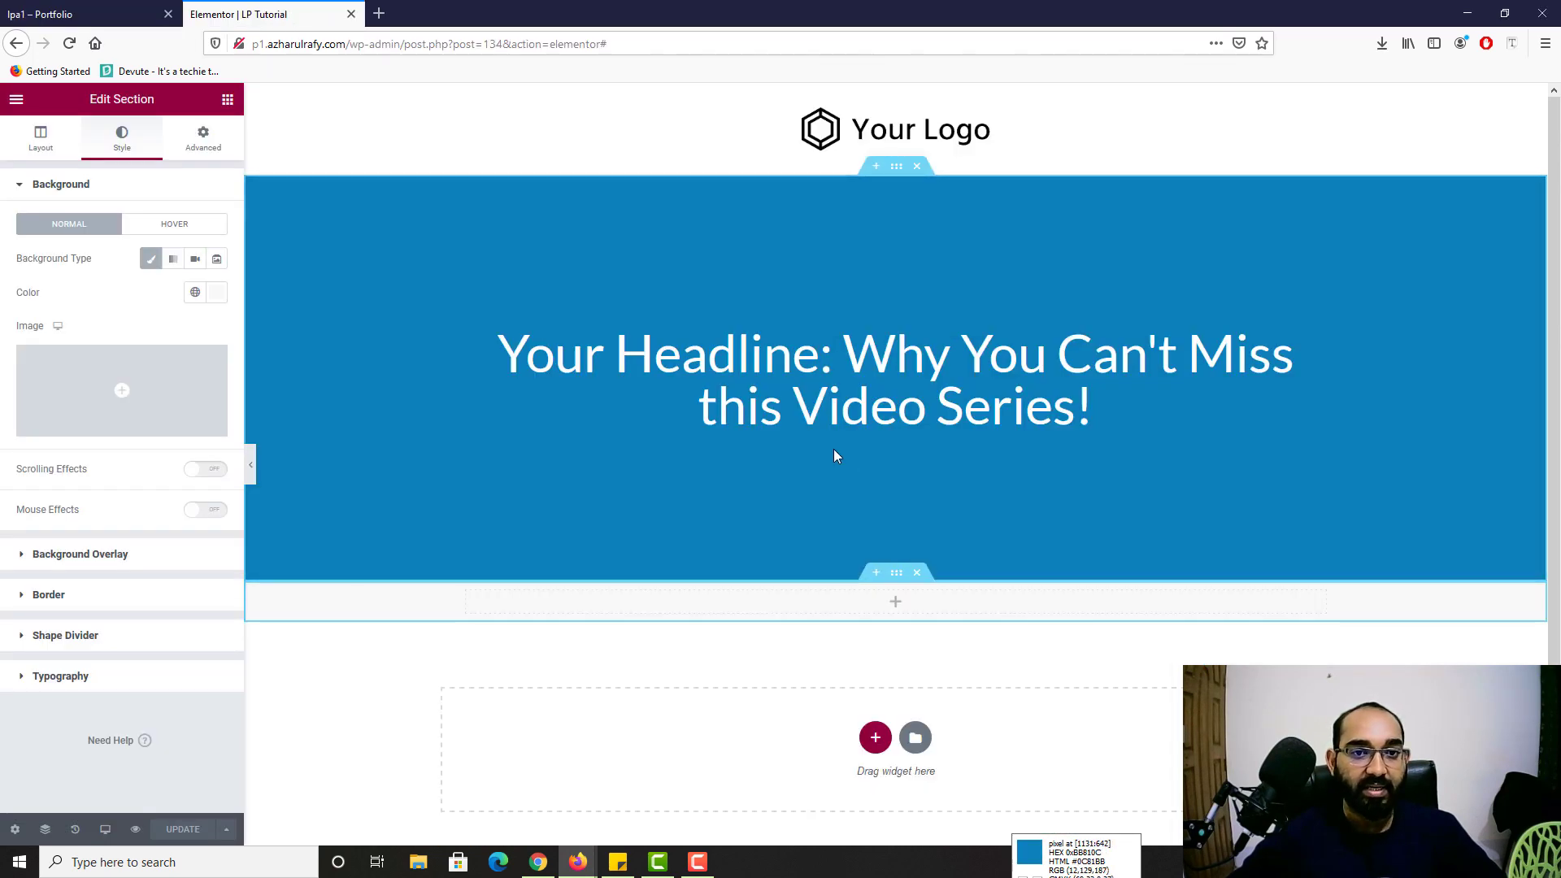
{"action": "left_click", "coordinate": [902, 169]}
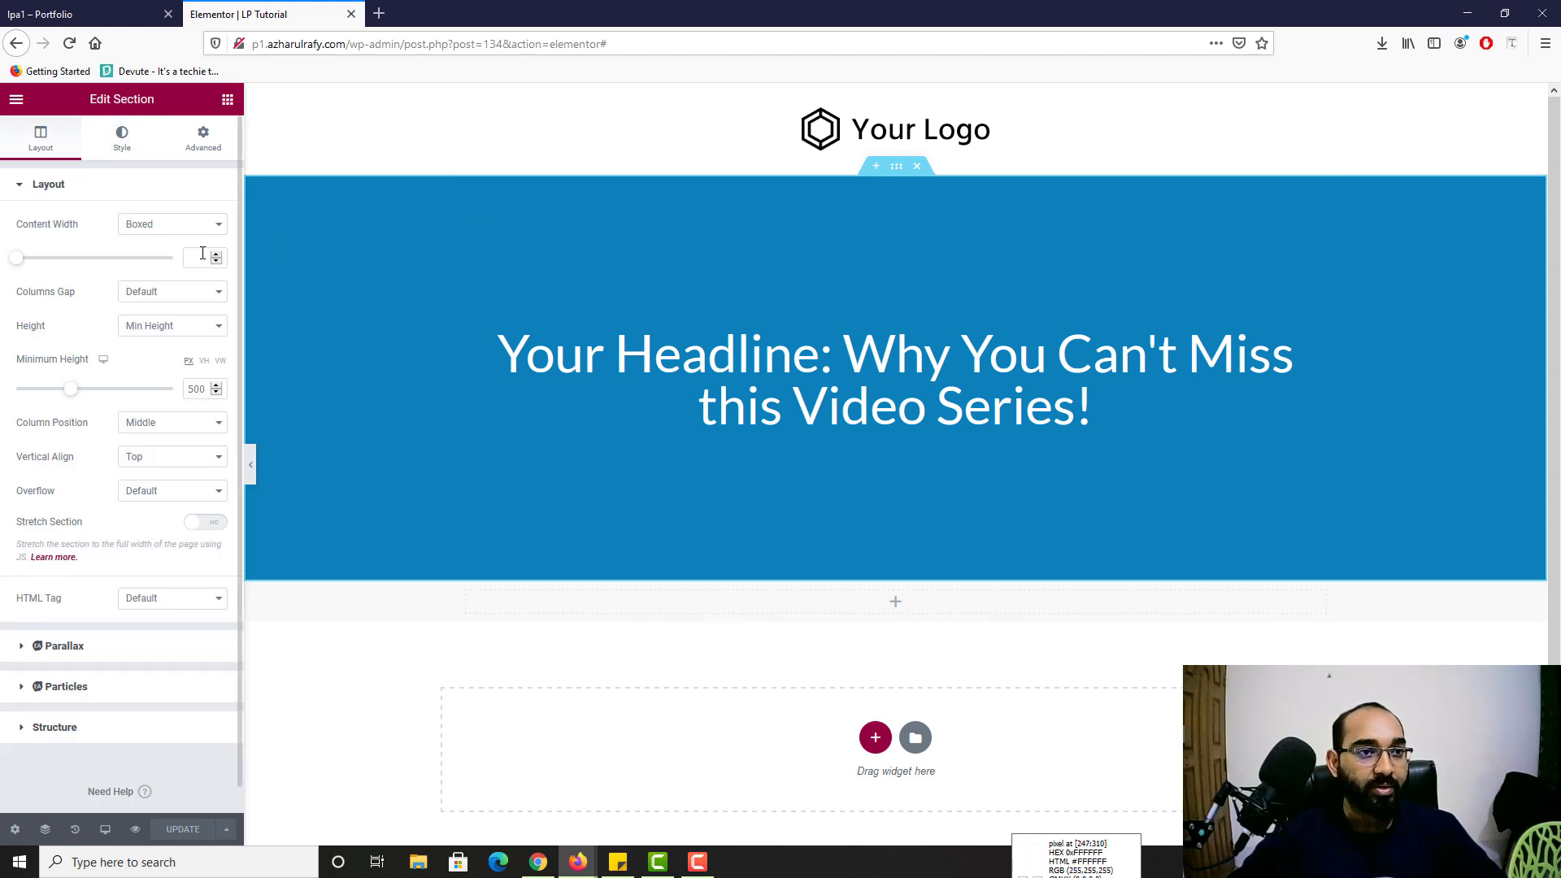
{"action": "type", "text": "1080"}
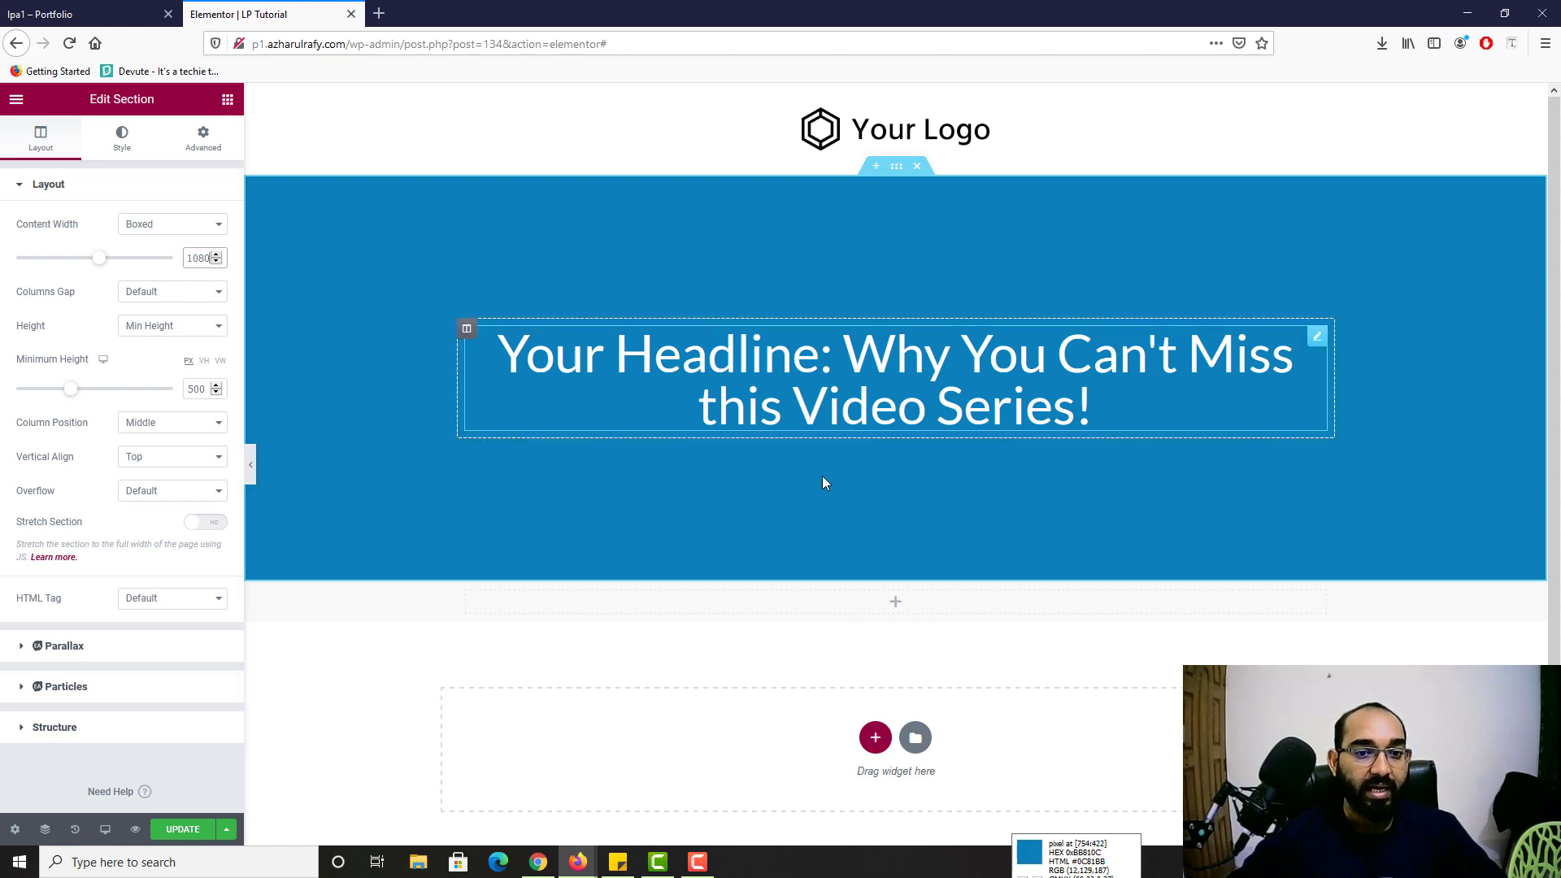
Step: Set the boxed content width of the grey section below the headline to 960 and update the template
{"action": "scroll", "coordinate": [862, 529], "scroll_direction": "down", "scroll_amount": 1}
{"action": "left_click", "coordinate": [892, 549]}
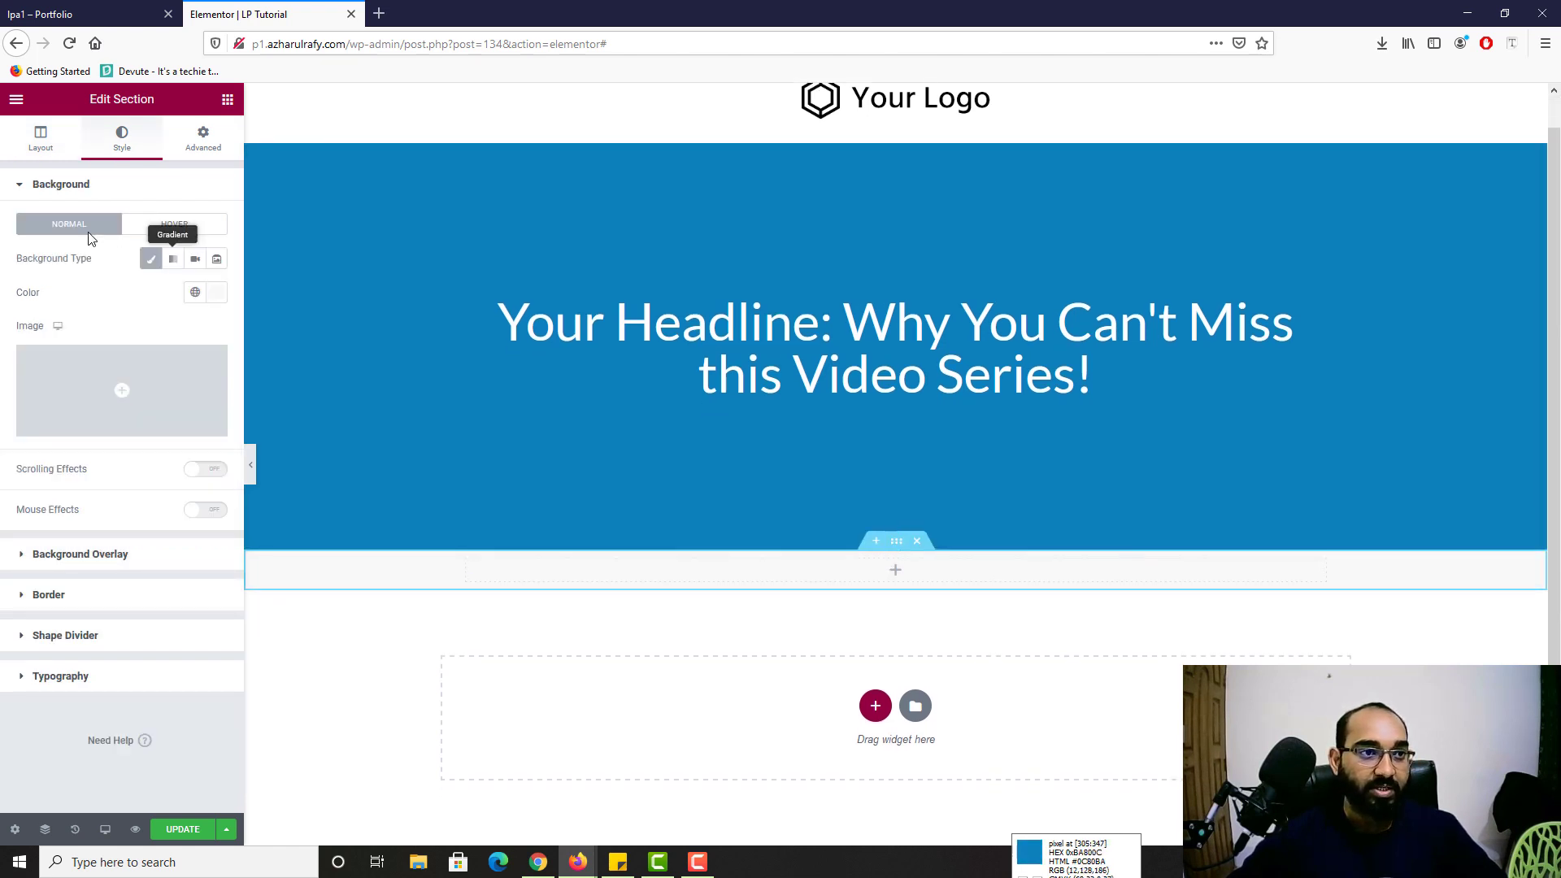
{"action": "left_click", "coordinate": [39, 138]}
{"action": "left_click", "coordinate": [191, 262]}
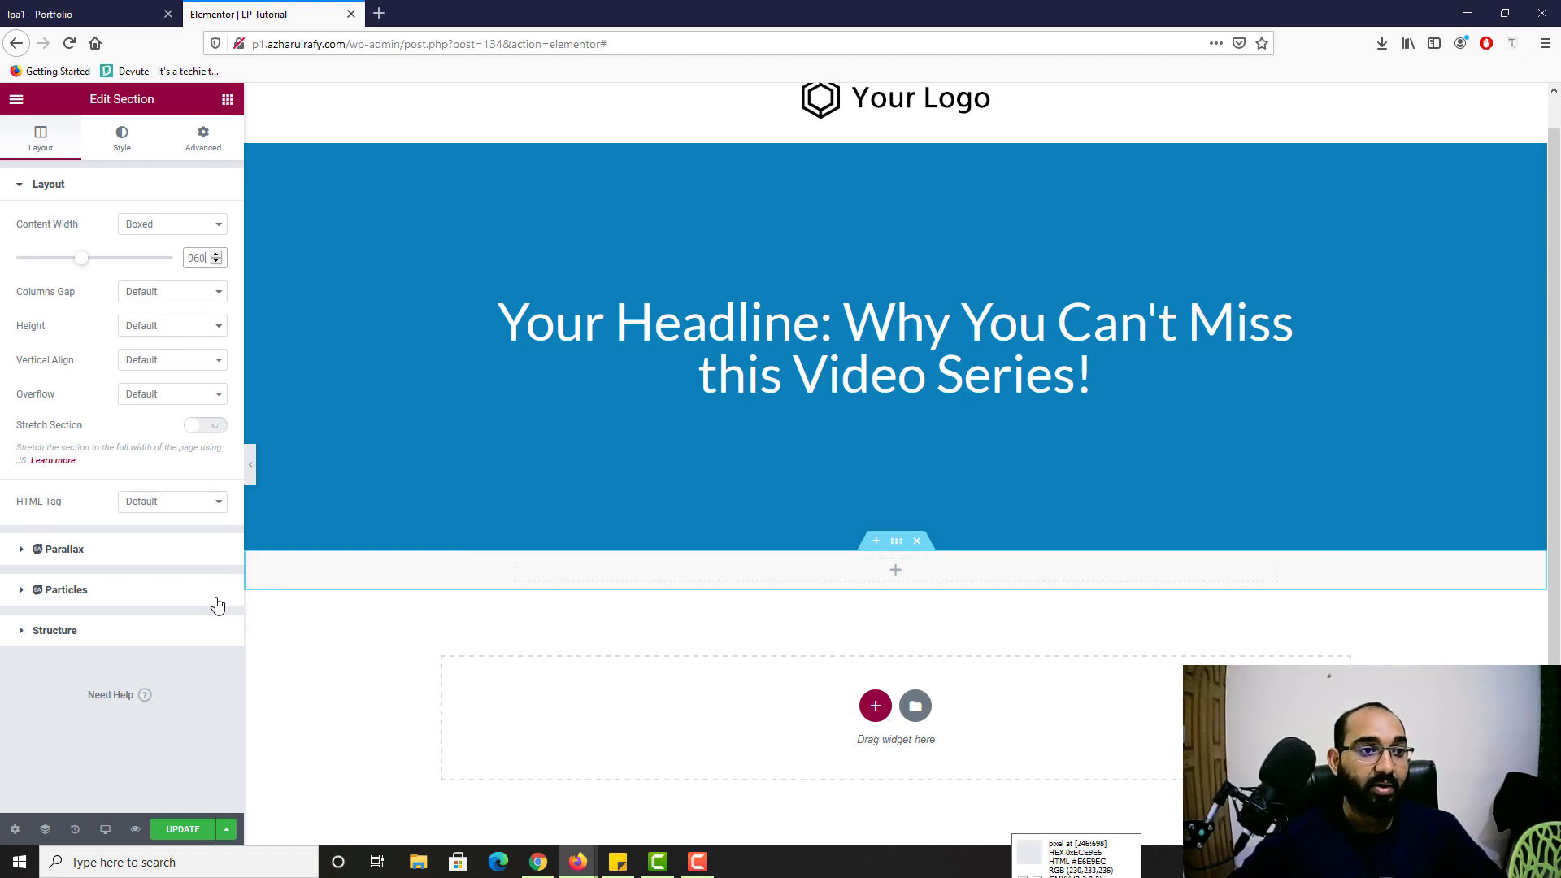
{"action": "left_click", "coordinate": [182, 830]}
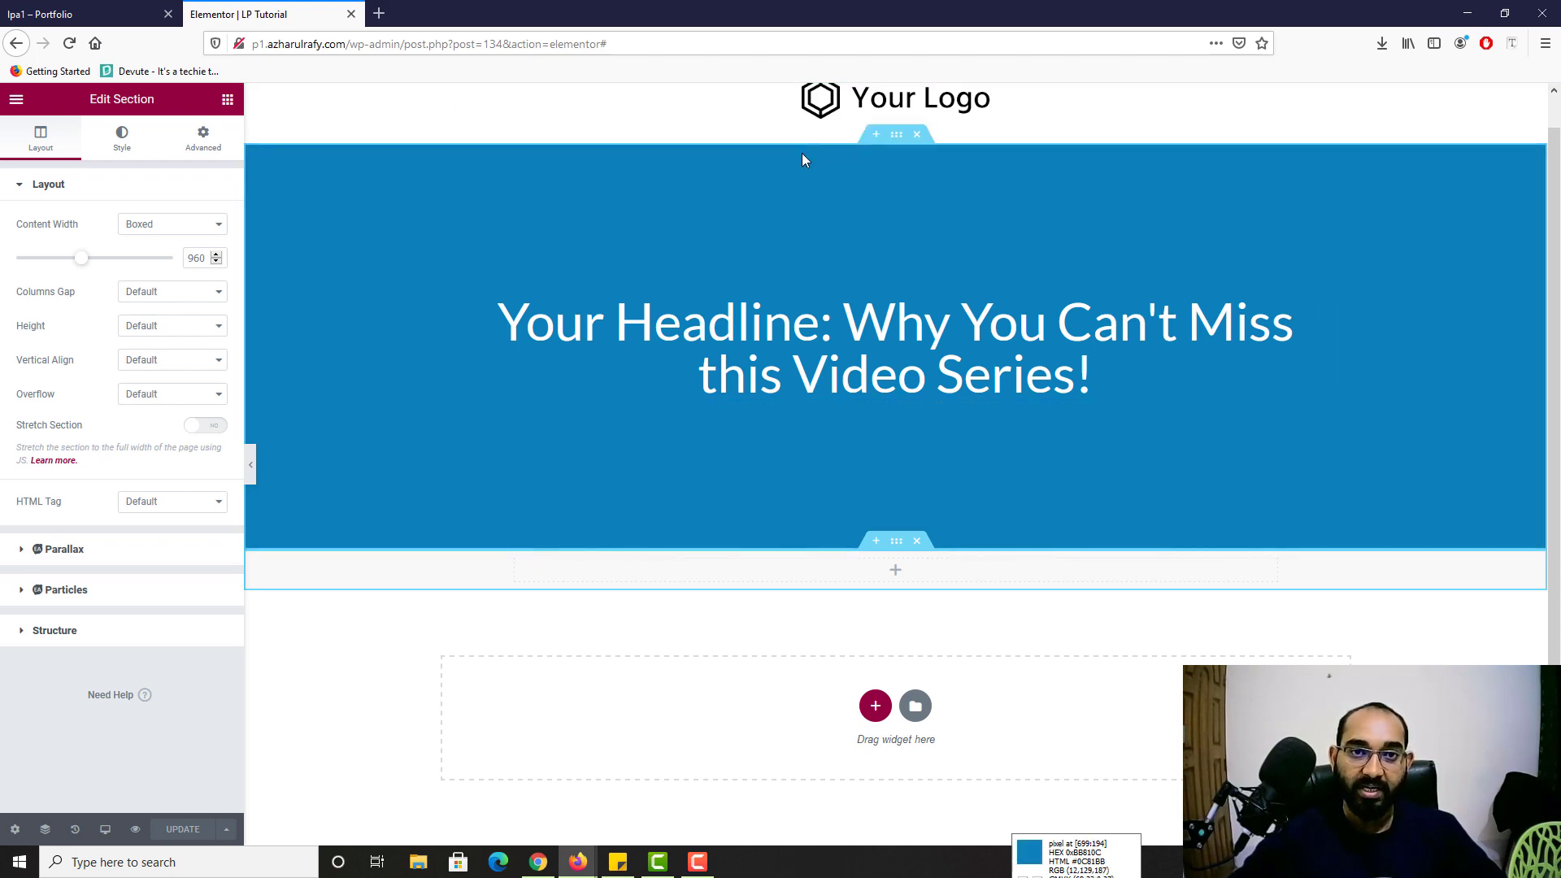
Step: Check the video box on the lpa1 page and add a Video widget to the grey section of the template
{"action": "key", "text": "ctrl+Tab"}
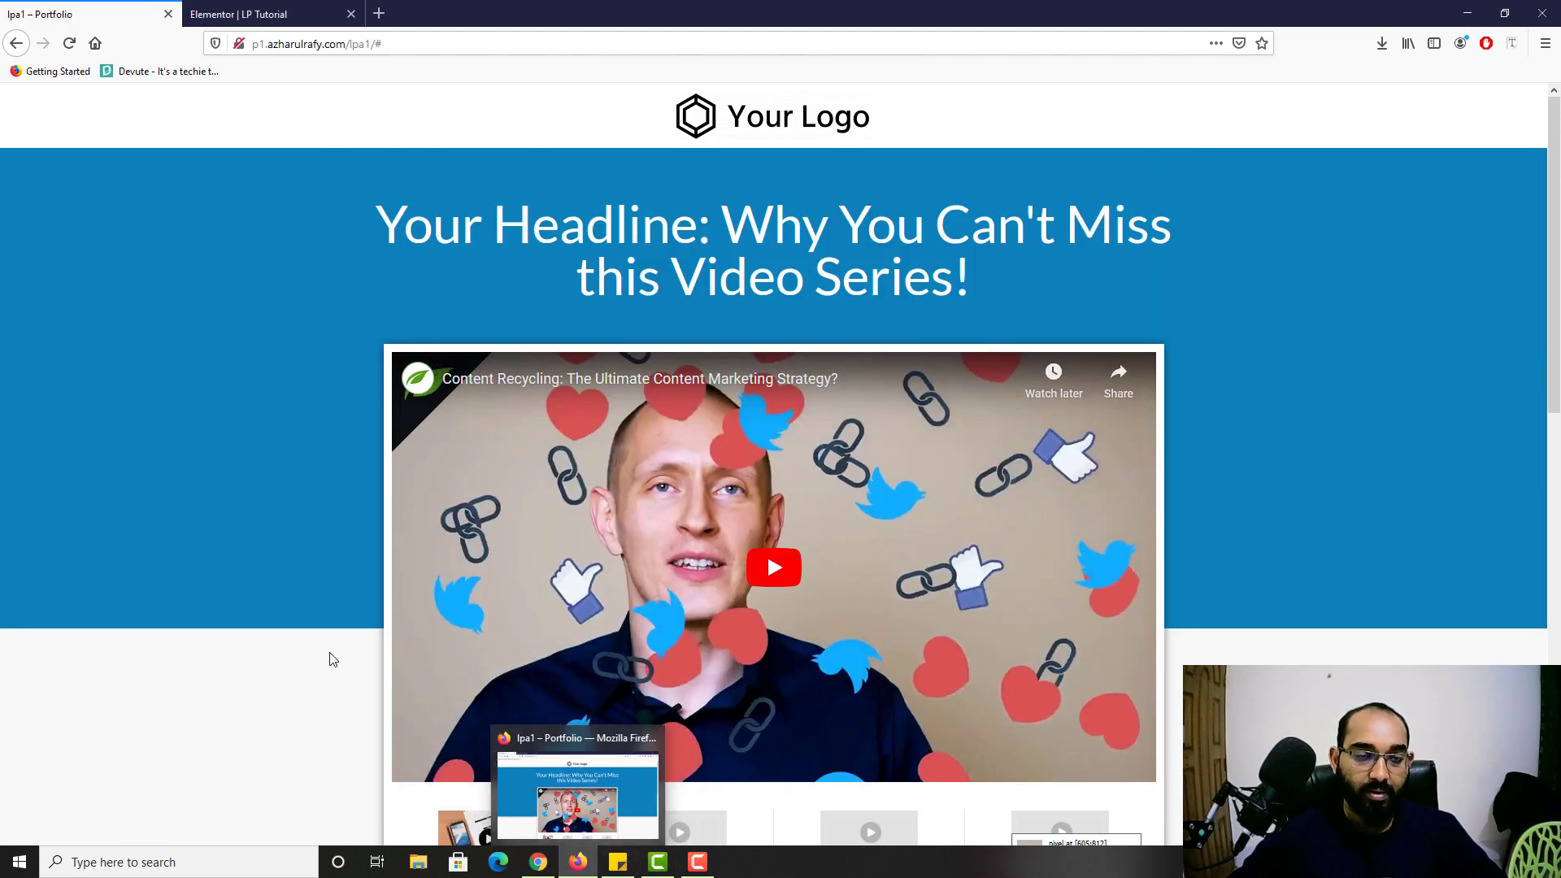
{"action": "scroll", "coordinate": [209, 512], "scroll_direction": "down", "scroll_amount": 1}
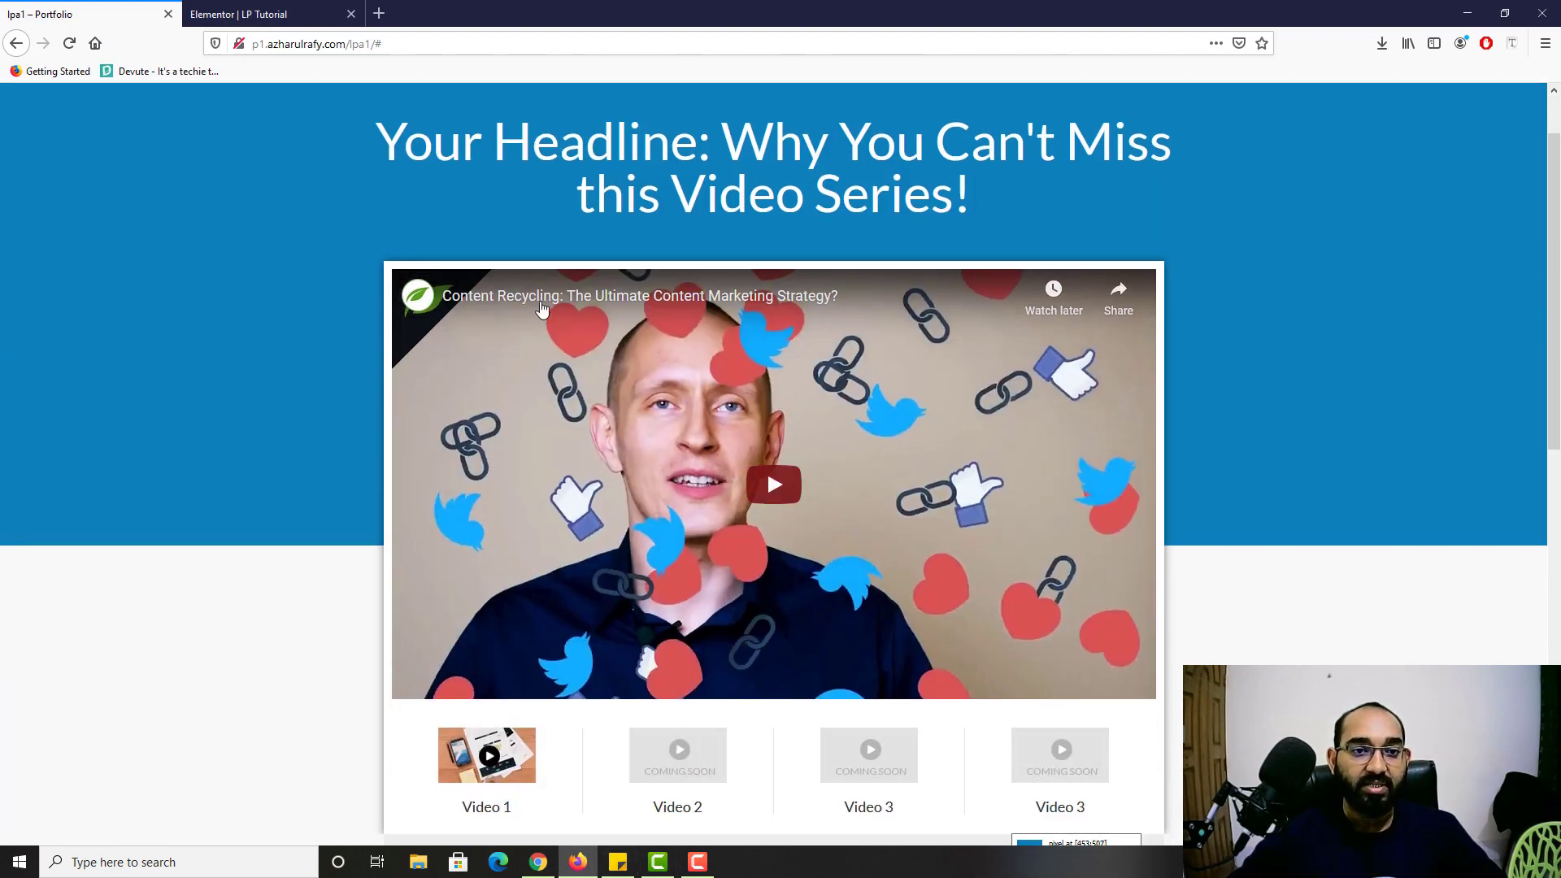
{"action": "left_click", "coordinate": [243, 13]}
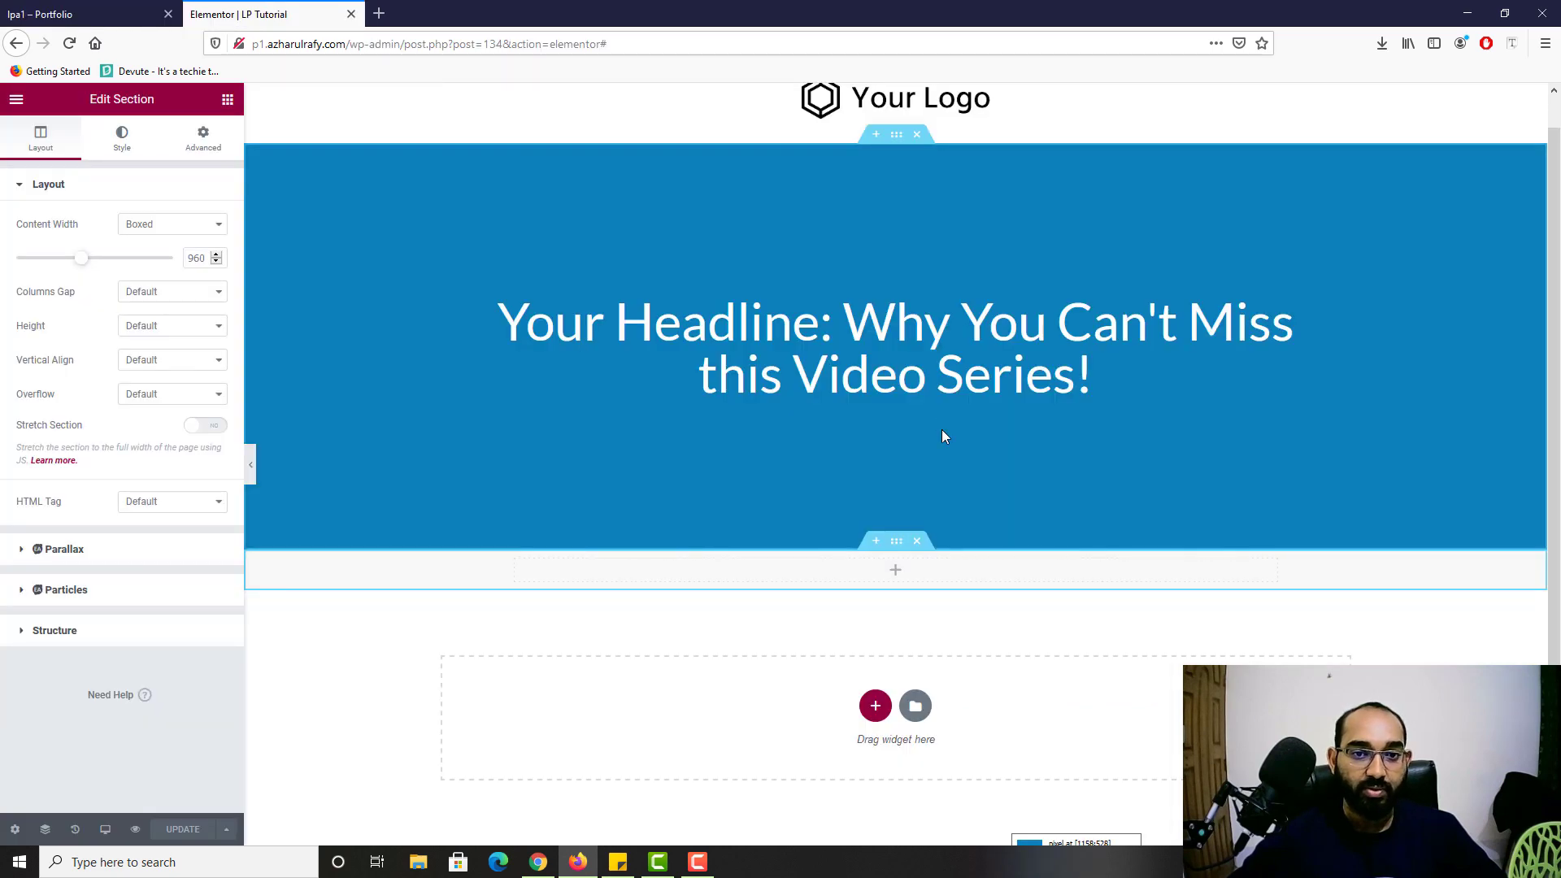
{"action": "left_click", "coordinate": [227, 102]}
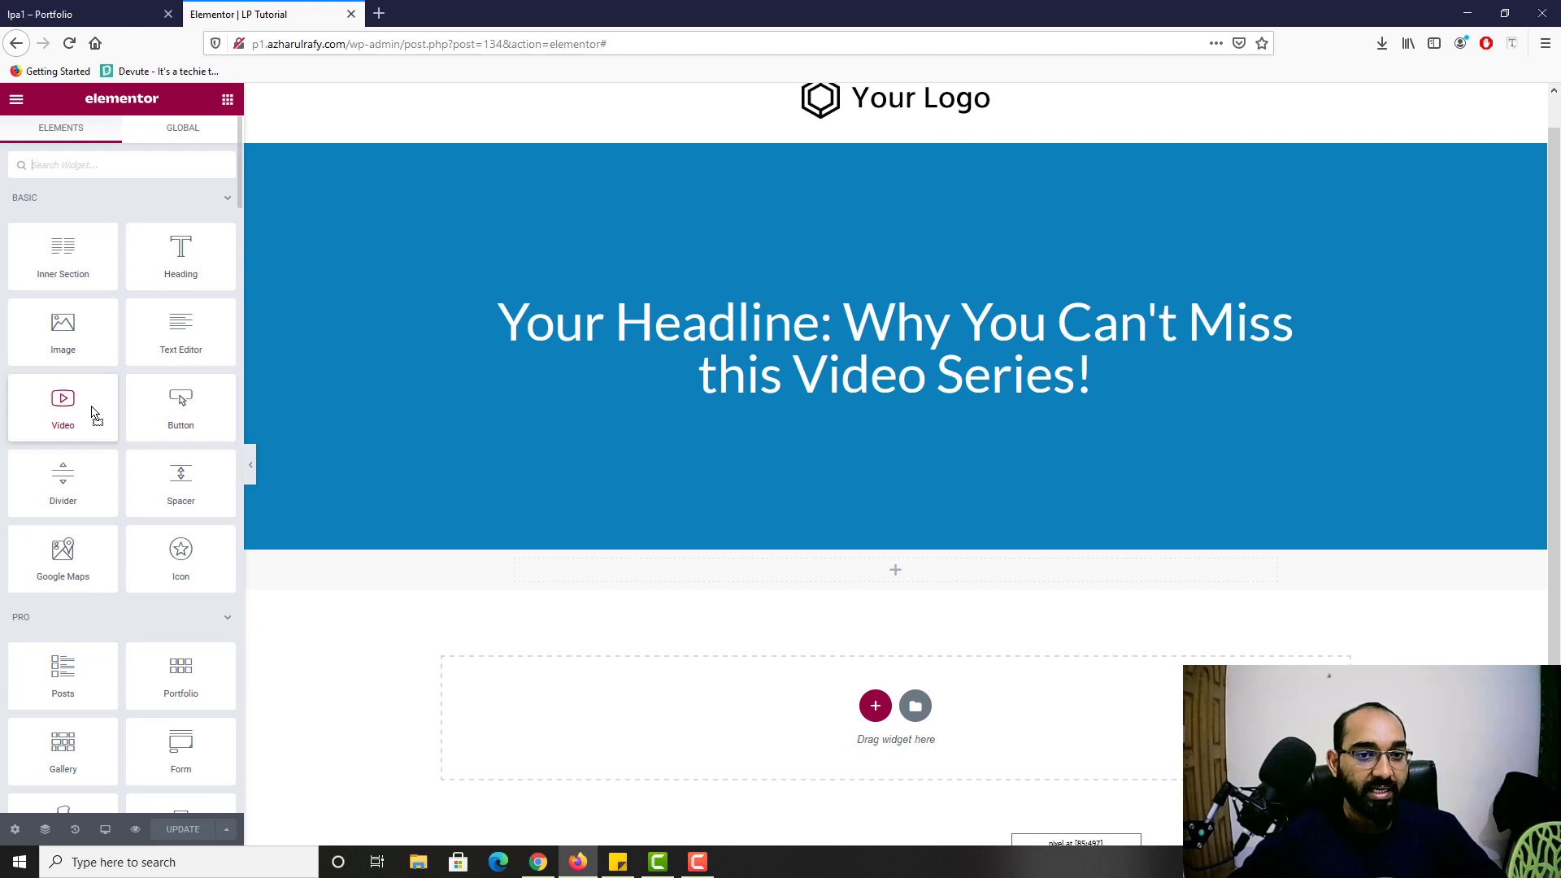
{"action": "left_click_drag", "start_coordinate": [94, 411], "coordinate": [914, 575]}
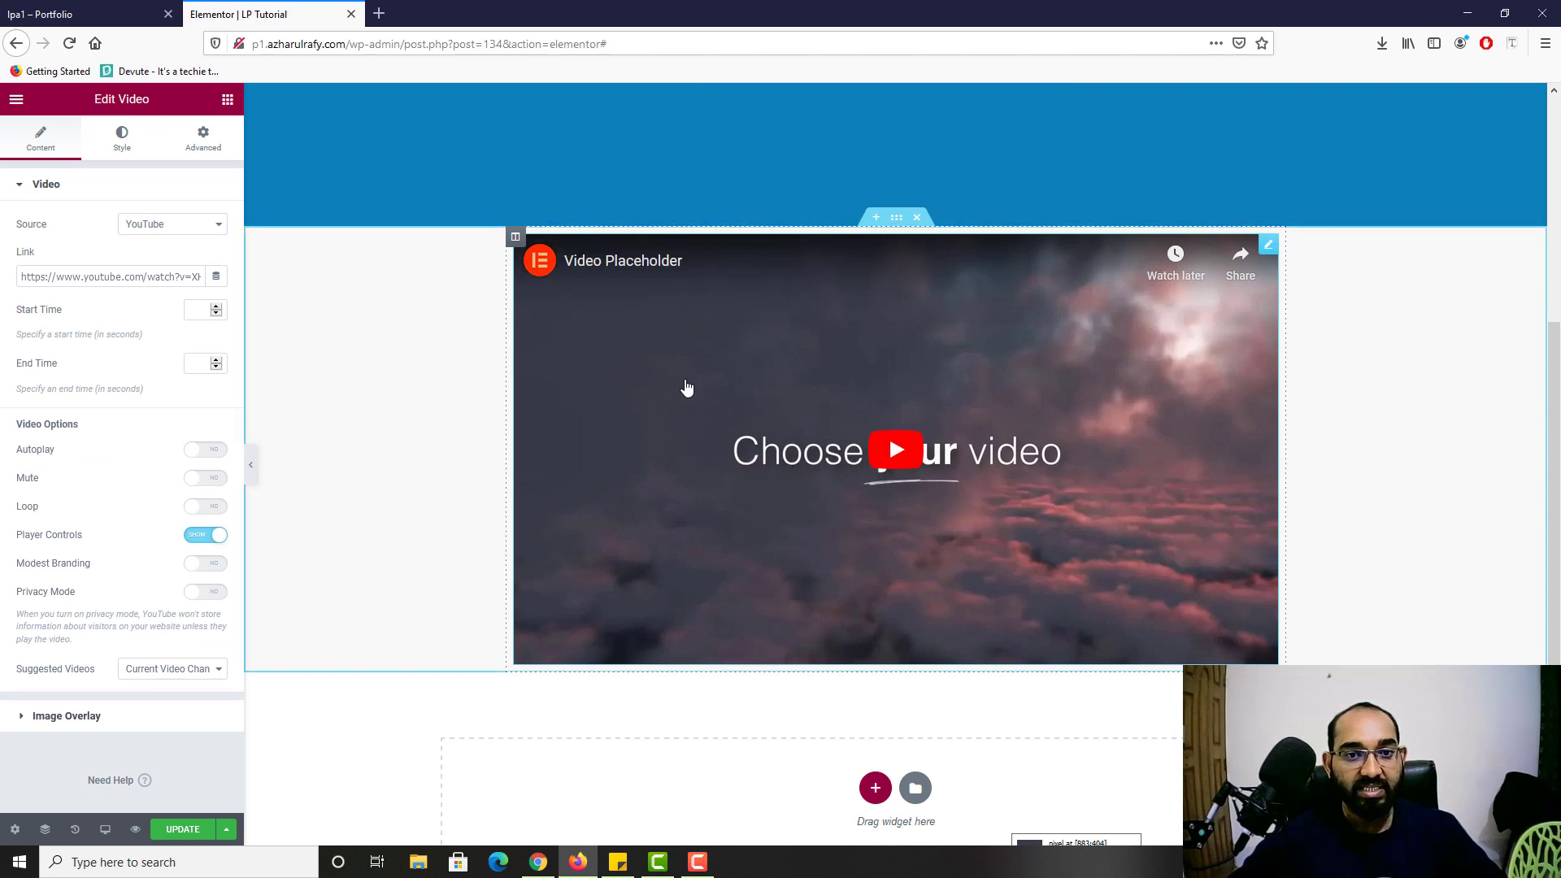
Step: Copy the URL of the Content Recycling video embedded on the lpa1 page
{"action": "key", "text": "ctrl+Tab"}
{"action": "right_click", "coordinate": [612, 412]}
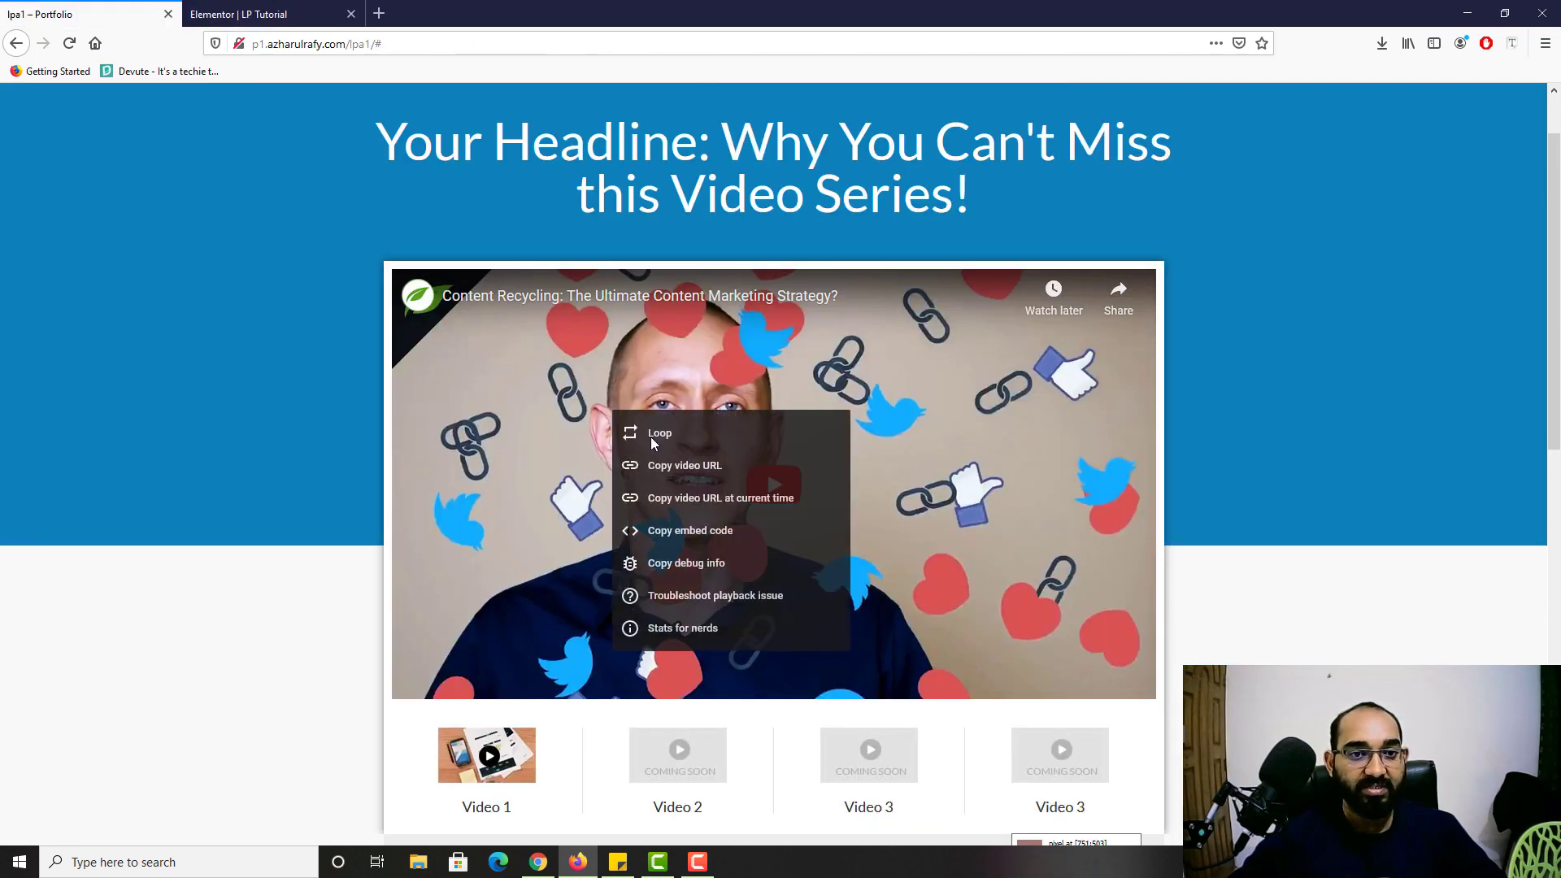
{"action": "left_click", "coordinate": [681, 499]}
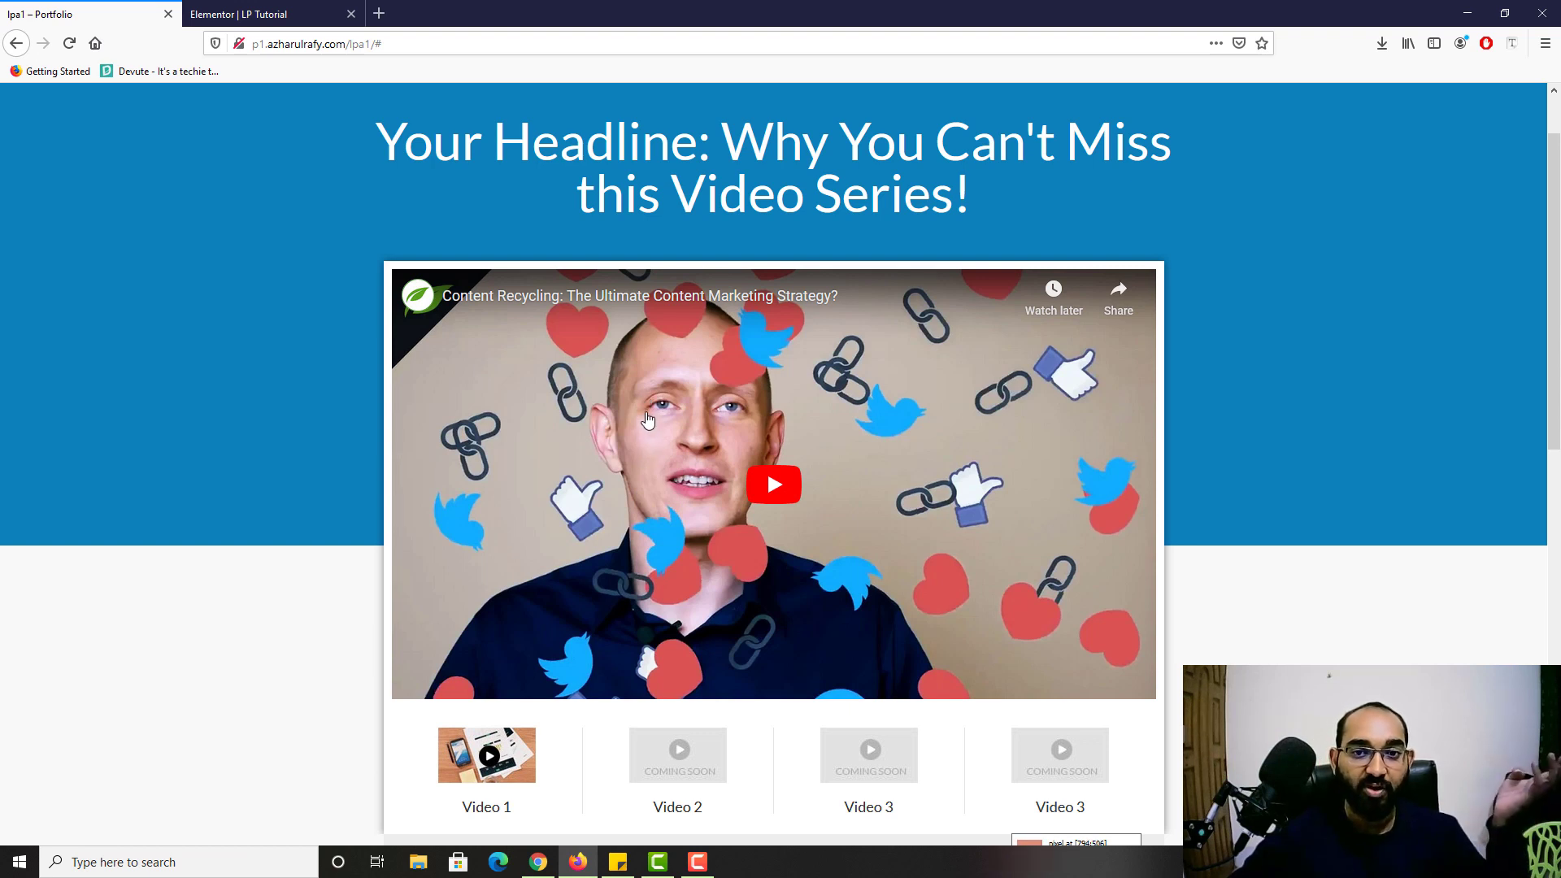
{"action": "left_click", "coordinate": [291, 8]}
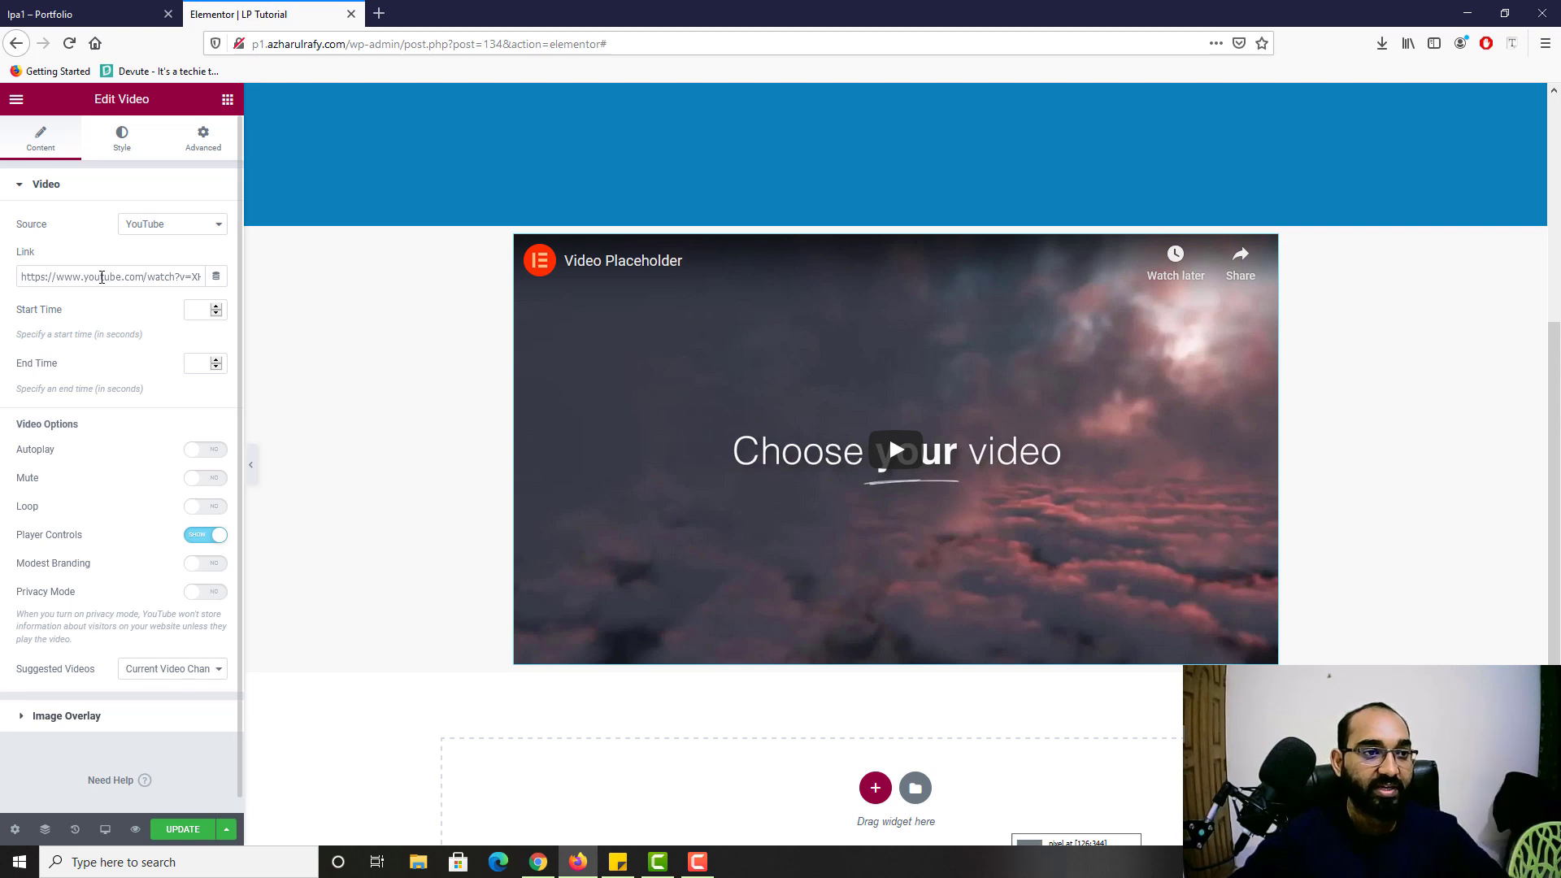
{"action": "left_click", "coordinate": [102, 277]}
{"action": "left_click", "coordinate": [149, 226]}
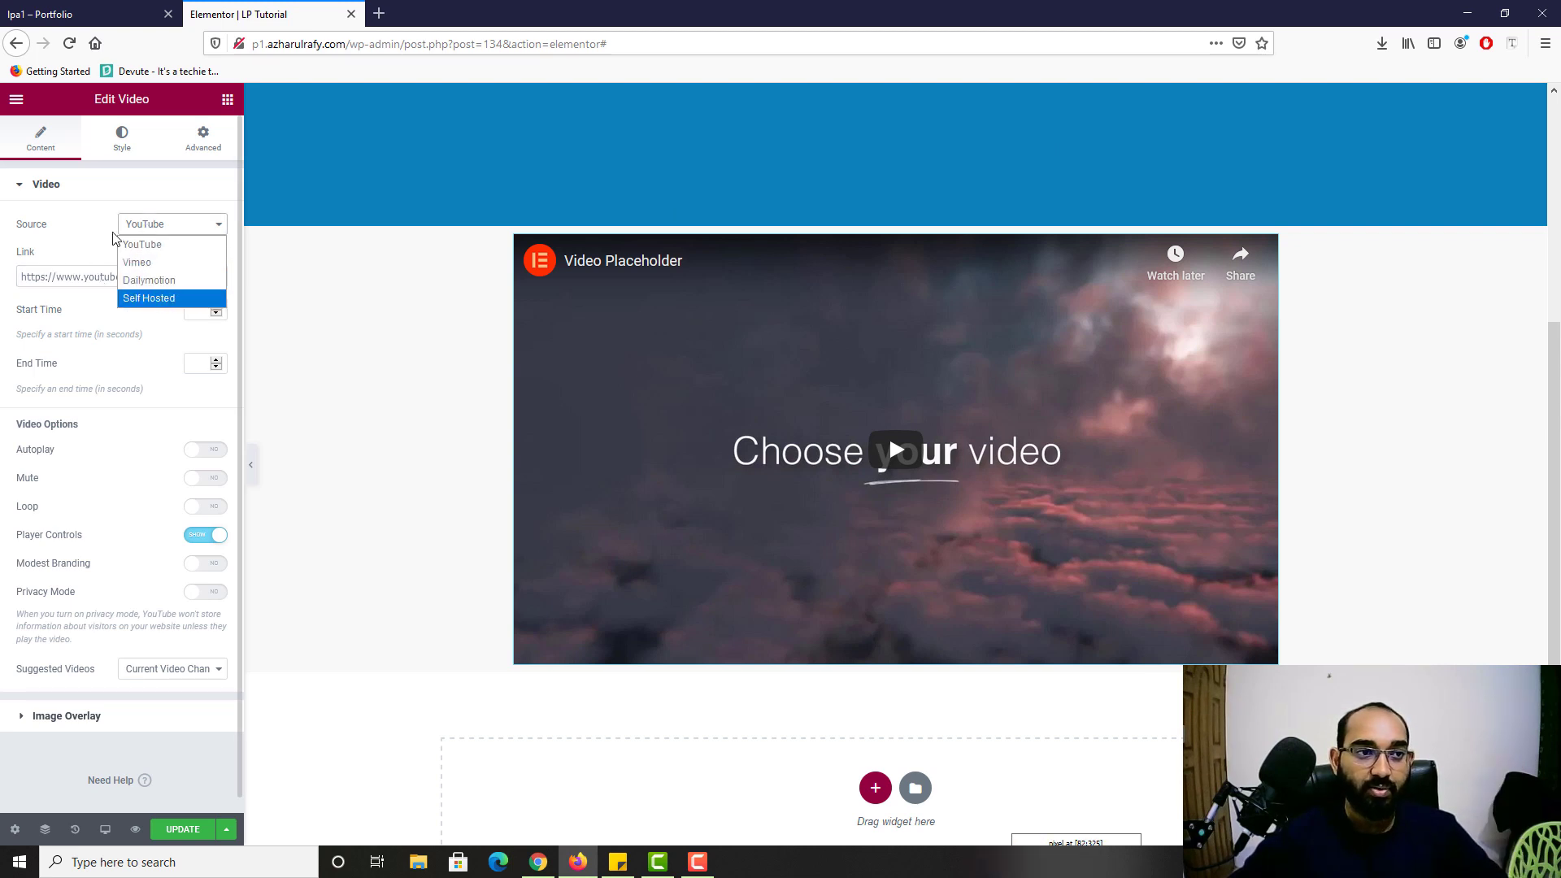
{"action": "left_click", "coordinate": [159, 246]}
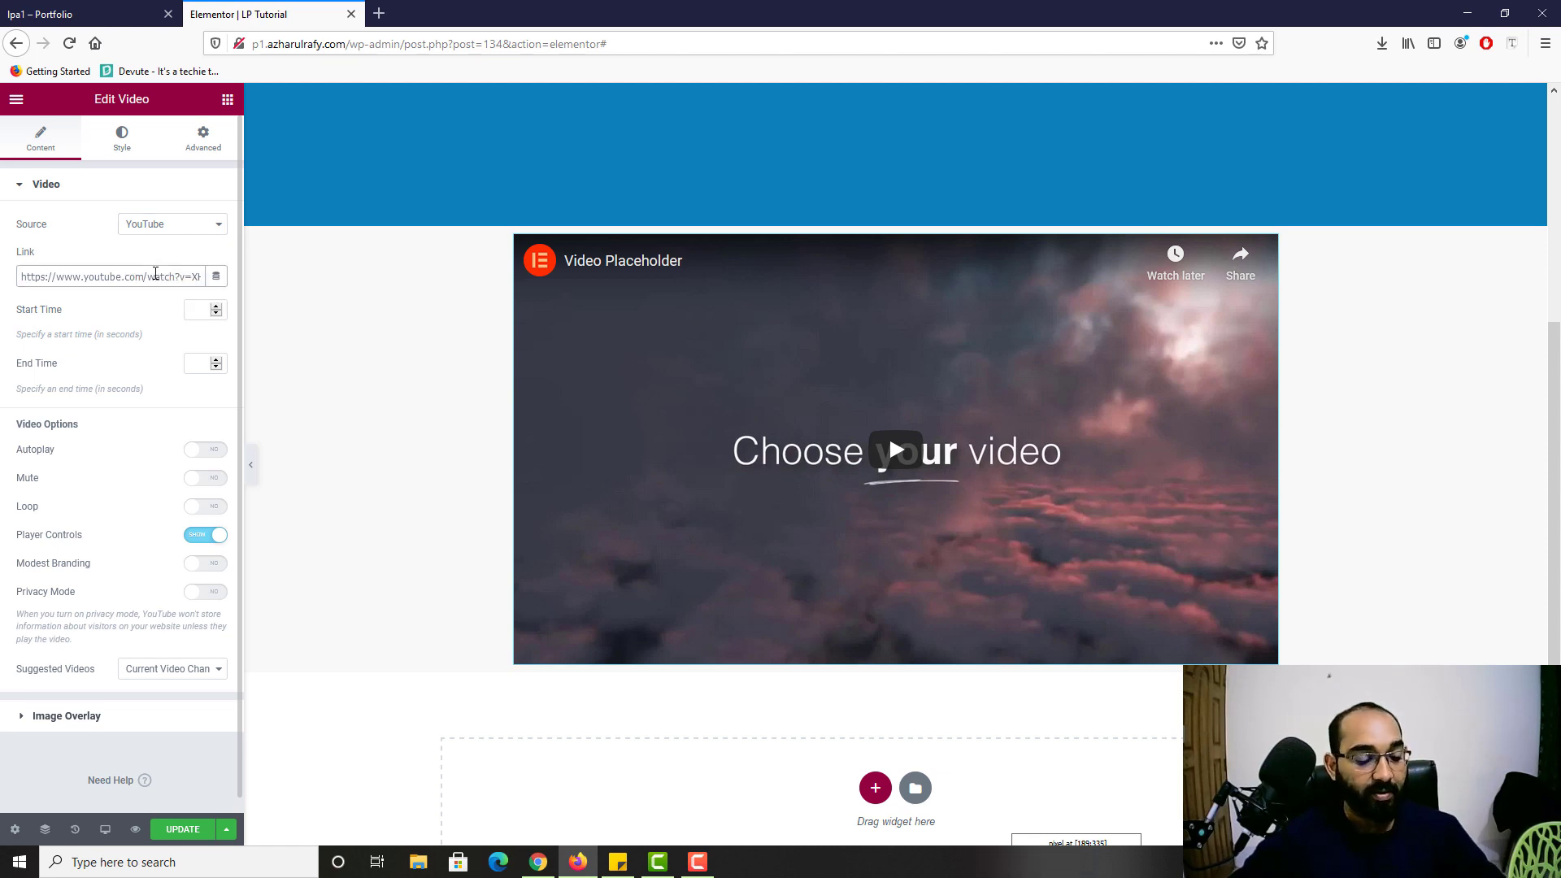
{"action": "triple_click", "coordinate": [155, 273]}
{"action": "key", "text": "ctrl+v"}
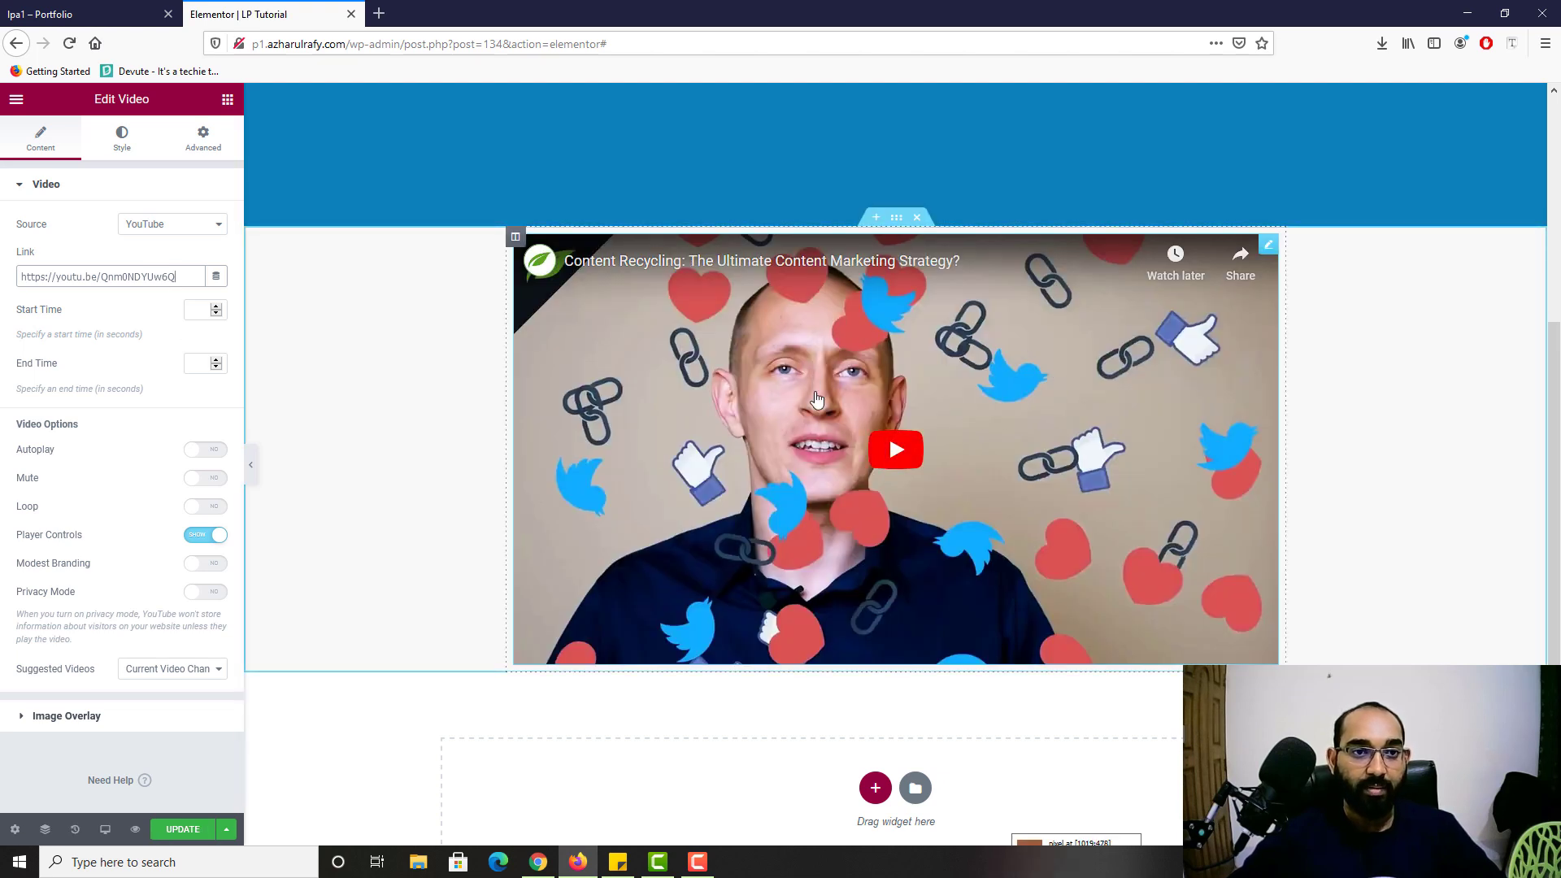
Step: Check the video thumbnail row on the lpa1 page and add an Inner Section below the video in the template
{"action": "scroll", "coordinate": [818, 398], "scroll_direction": "down", "scroll_amount": 2}
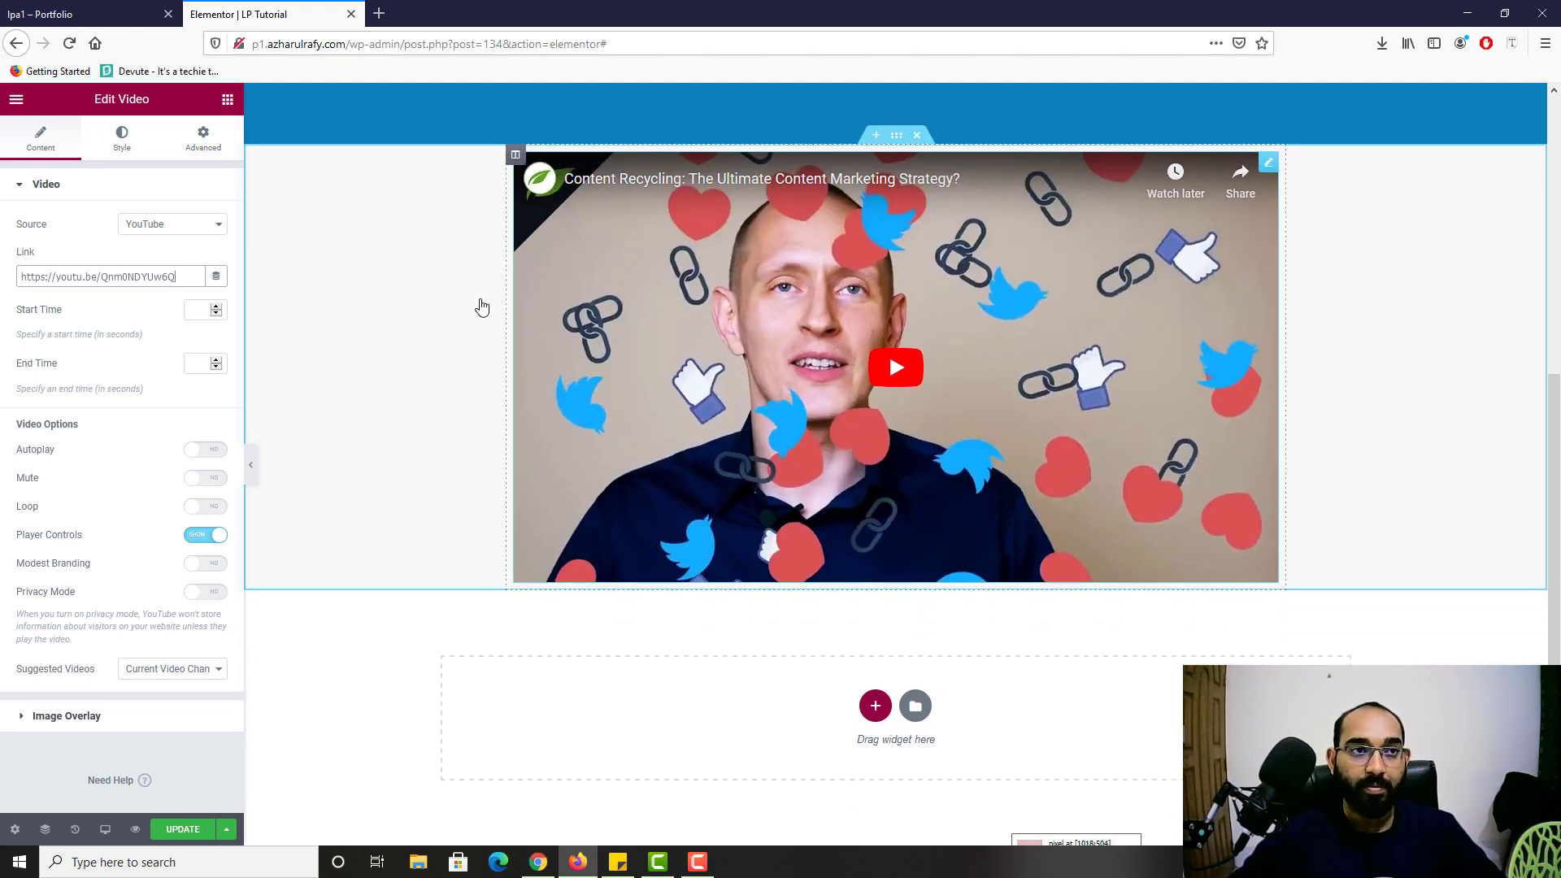
{"action": "left_click", "coordinate": [49, 14]}
{"action": "scroll", "coordinate": [234, 543], "scroll_direction": "down", "scroll_amount": 4}
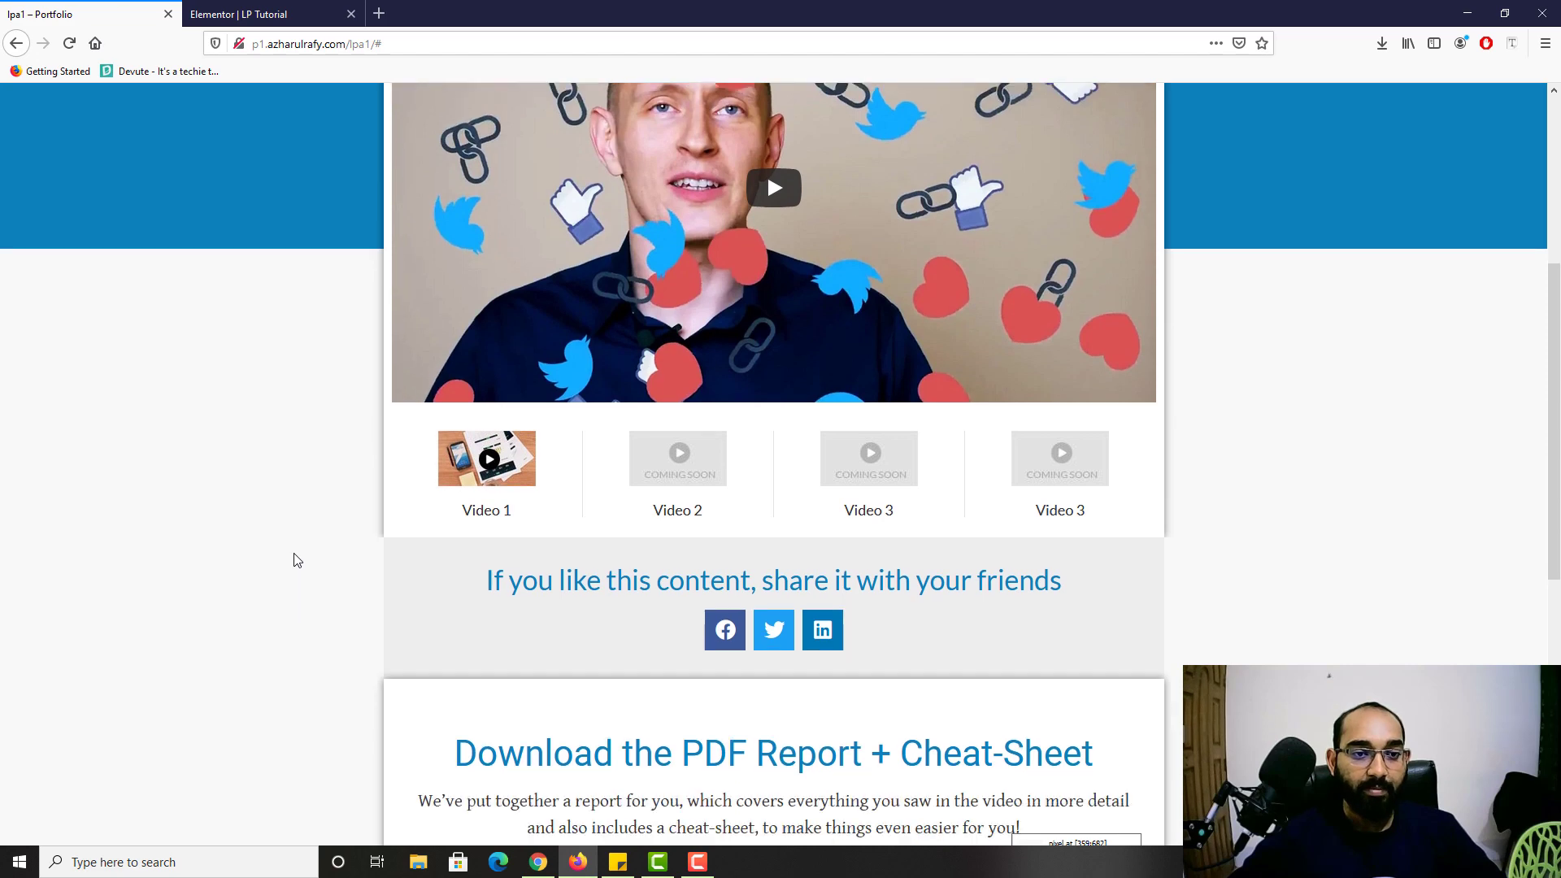
{"action": "scroll", "coordinate": [530, 458], "scroll_direction": "down", "scroll_amount": 1}
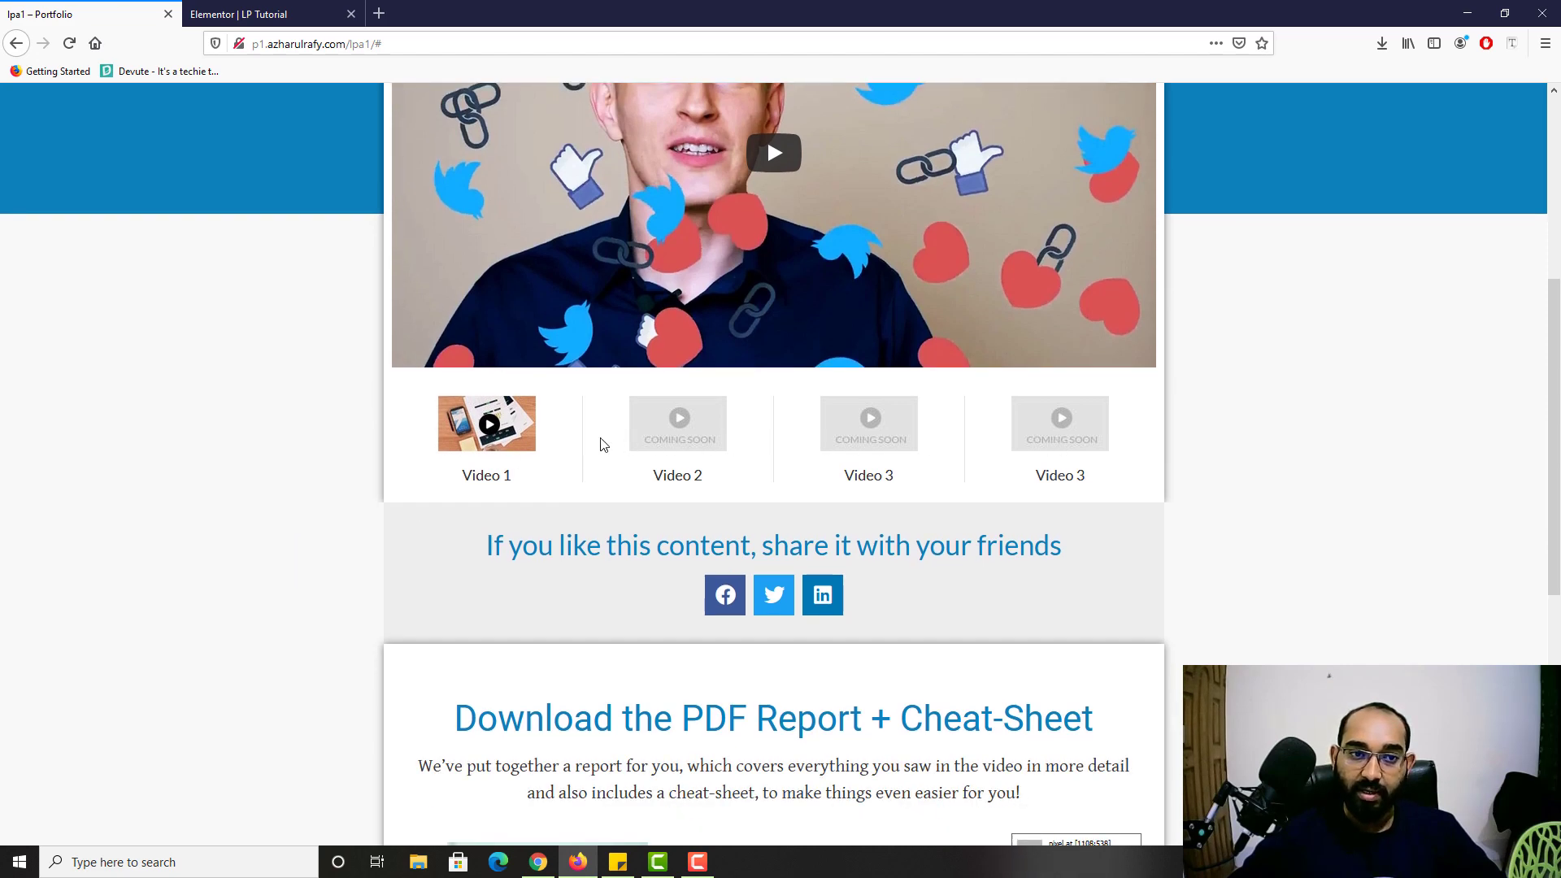
{"action": "left_click", "coordinate": [244, 14]}
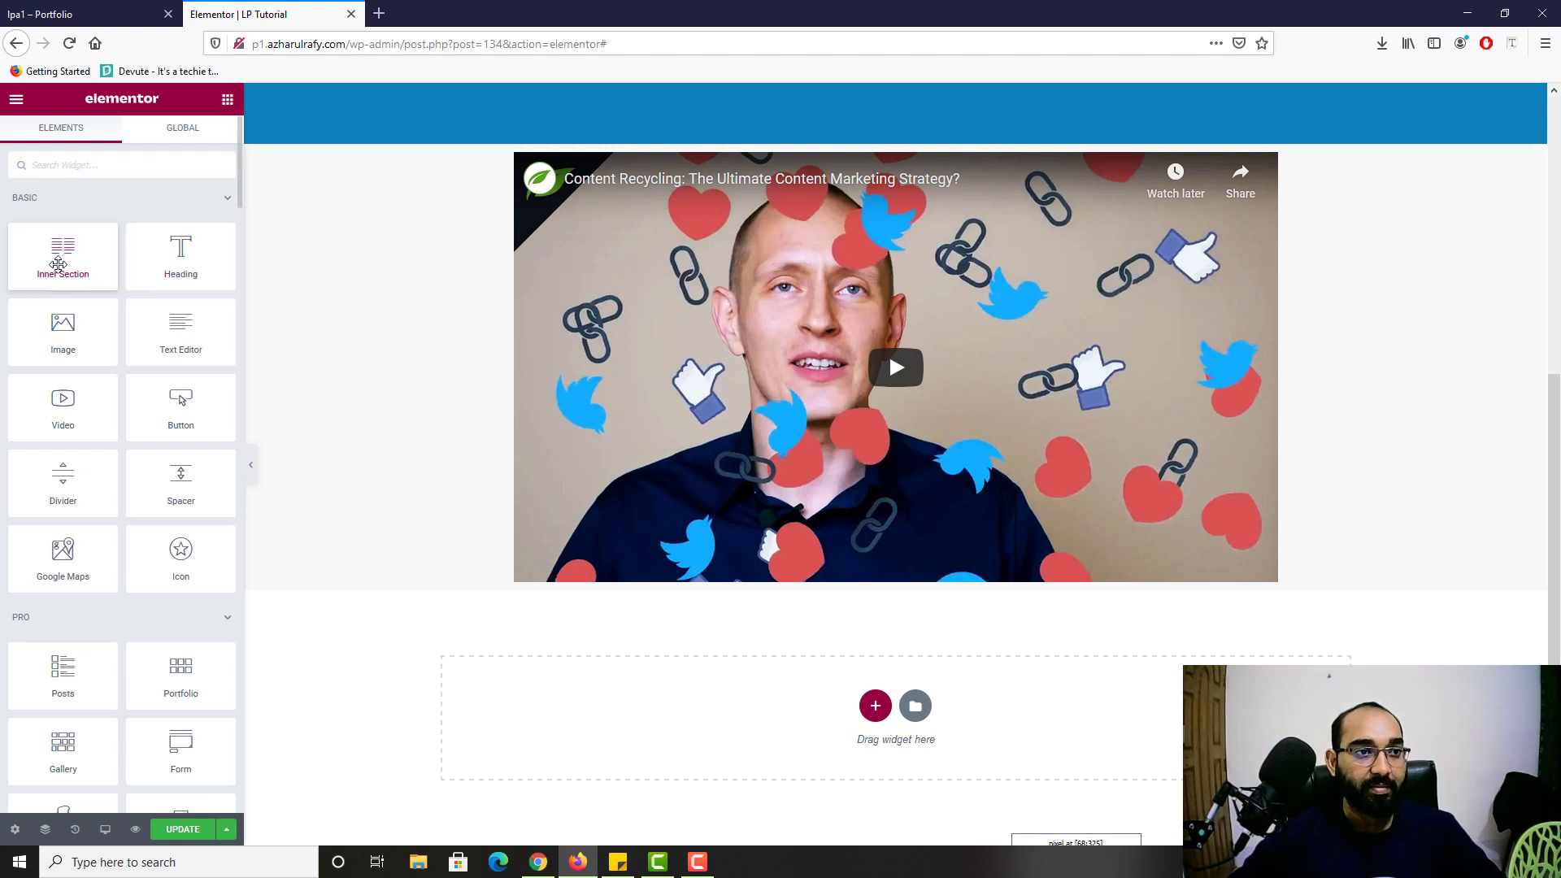
{"action": "left_click_drag", "start_coordinate": [58, 263], "coordinate": [850, 587]}
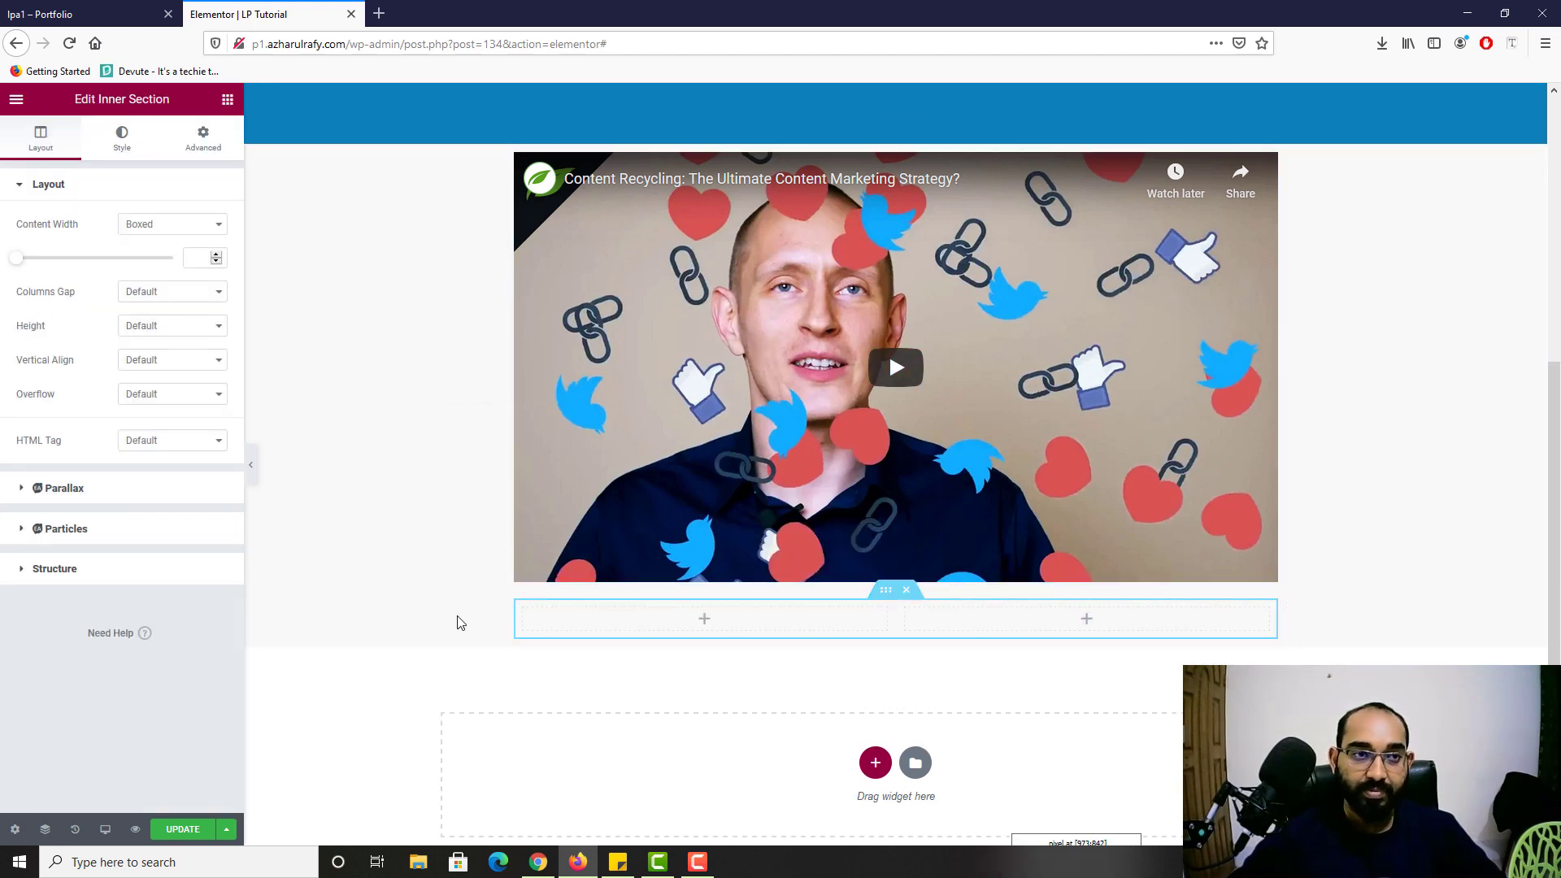
Step: Add an Image widget to the inner section's first column and insert copy2-video1-1.jpg from the media library
{"action": "left_click", "coordinate": [124, 8]}
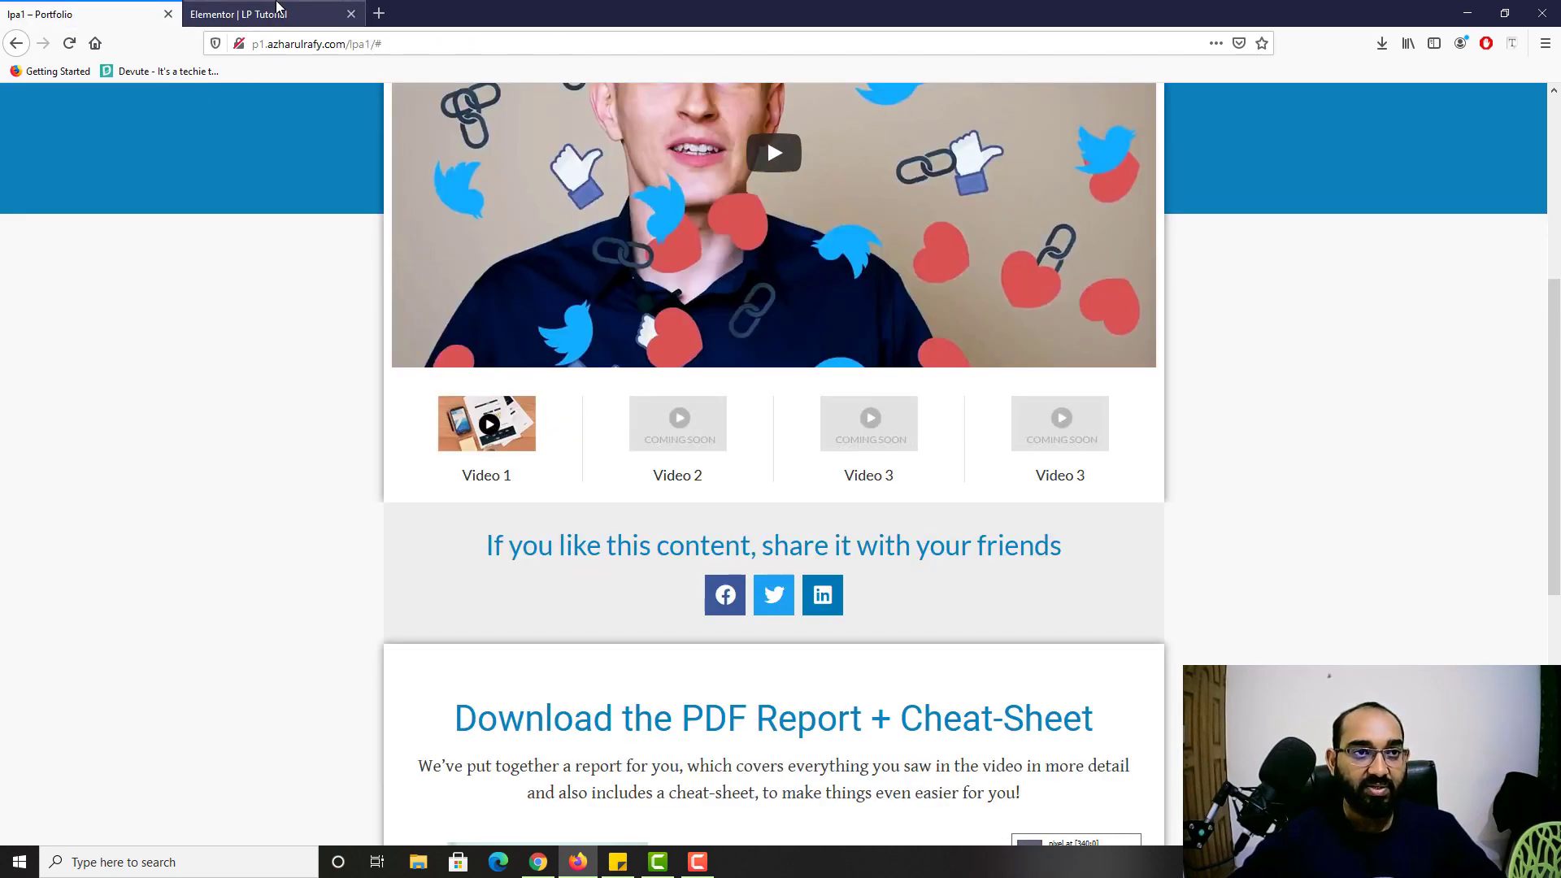
{"action": "left_click", "coordinate": [244, 14]}
{"action": "left_click", "coordinate": [710, 621]}
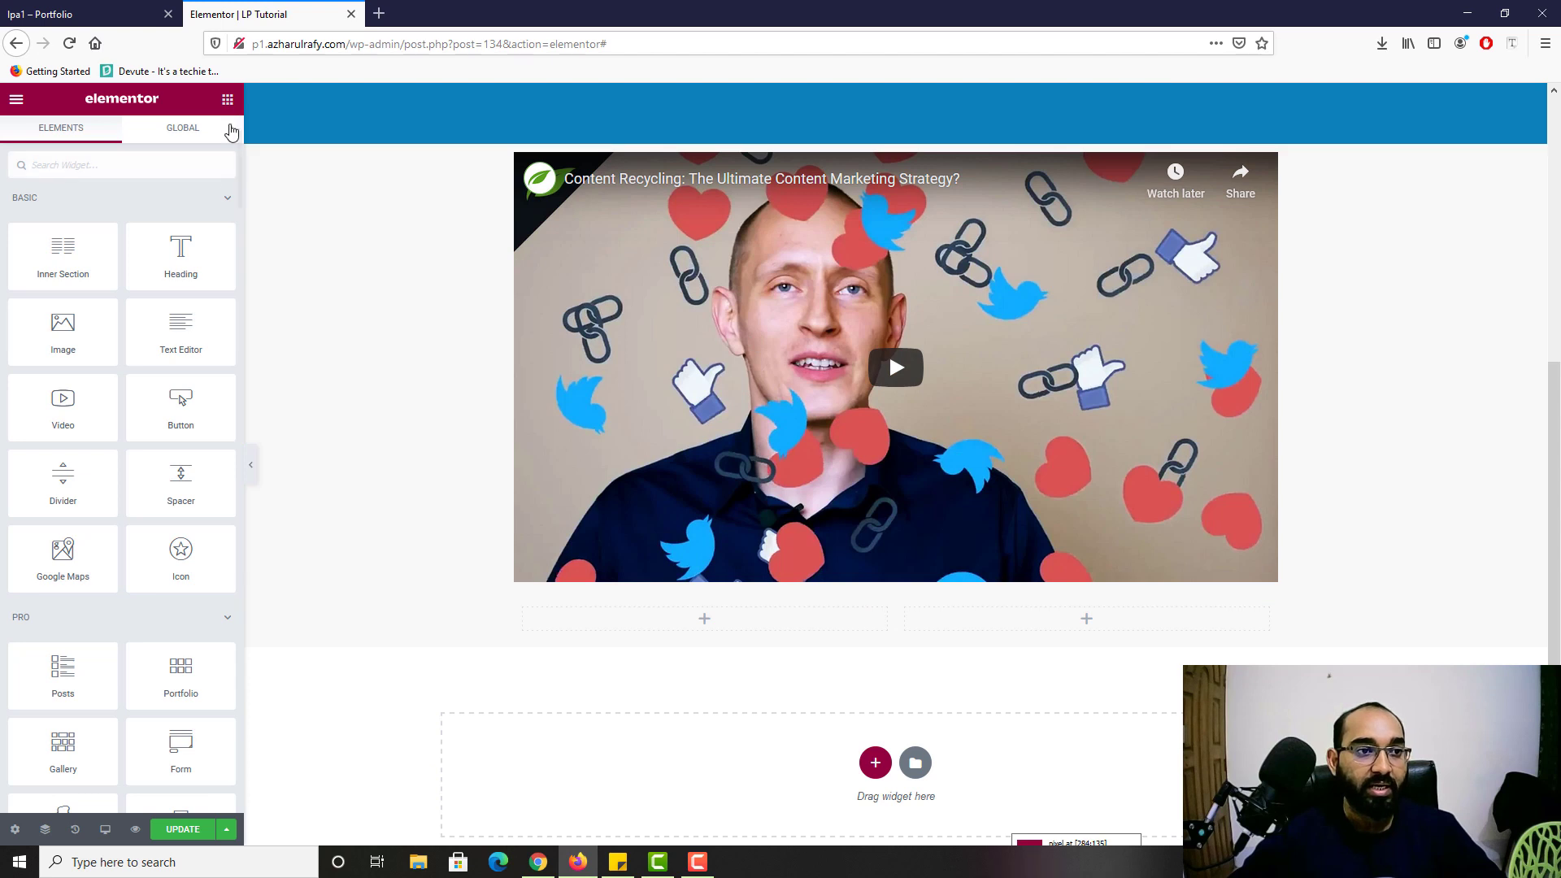
{"action": "left_click_drag", "start_coordinate": [62, 329], "coordinate": [731, 621]}
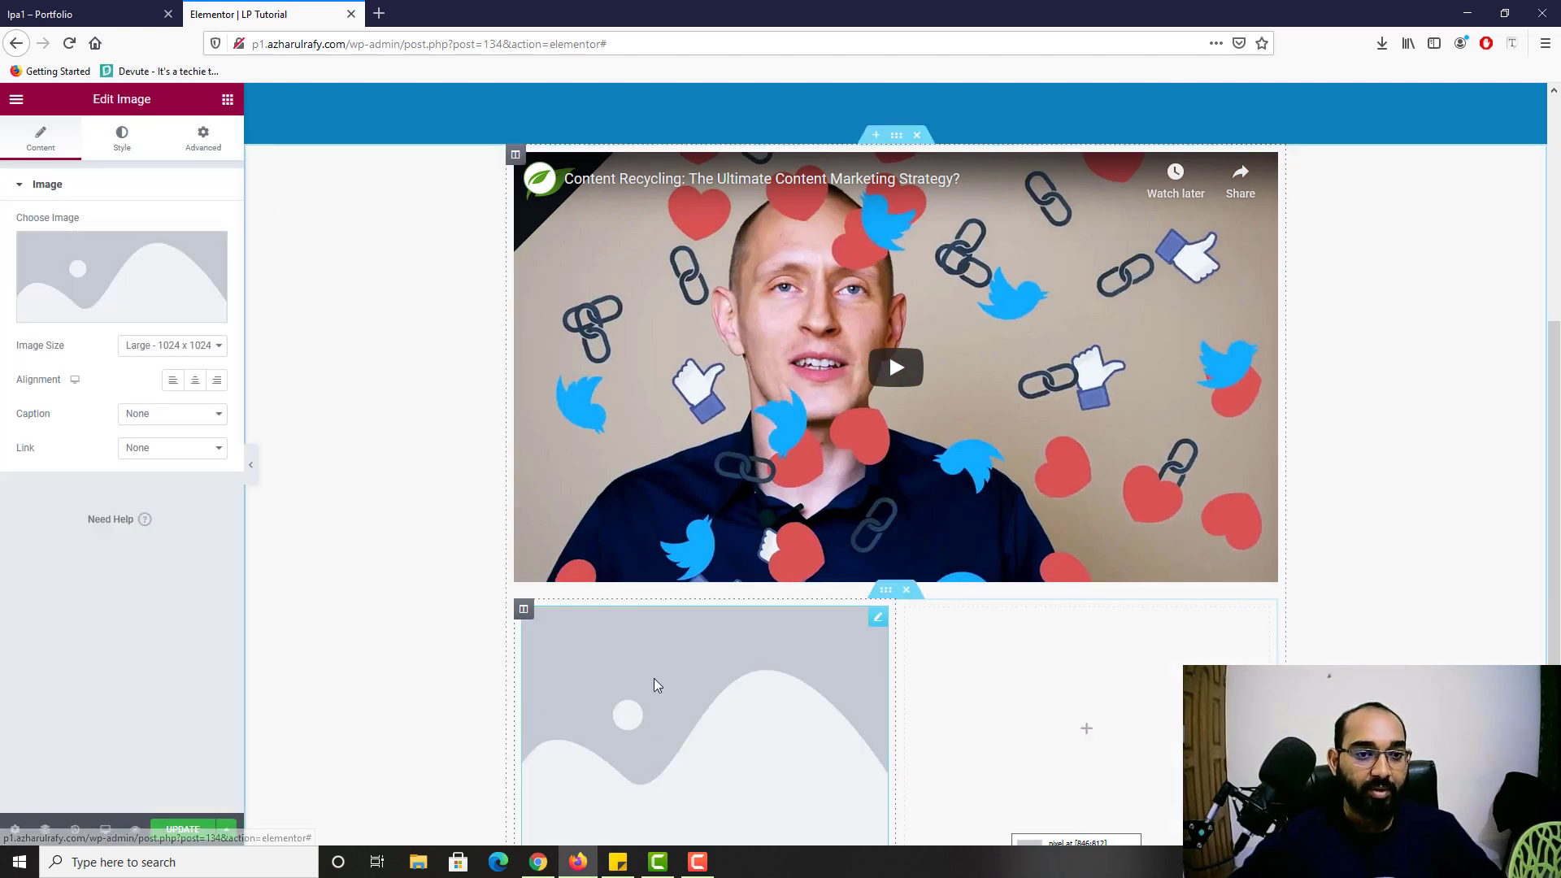
{"action": "left_click", "coordinate": [143, 290]}
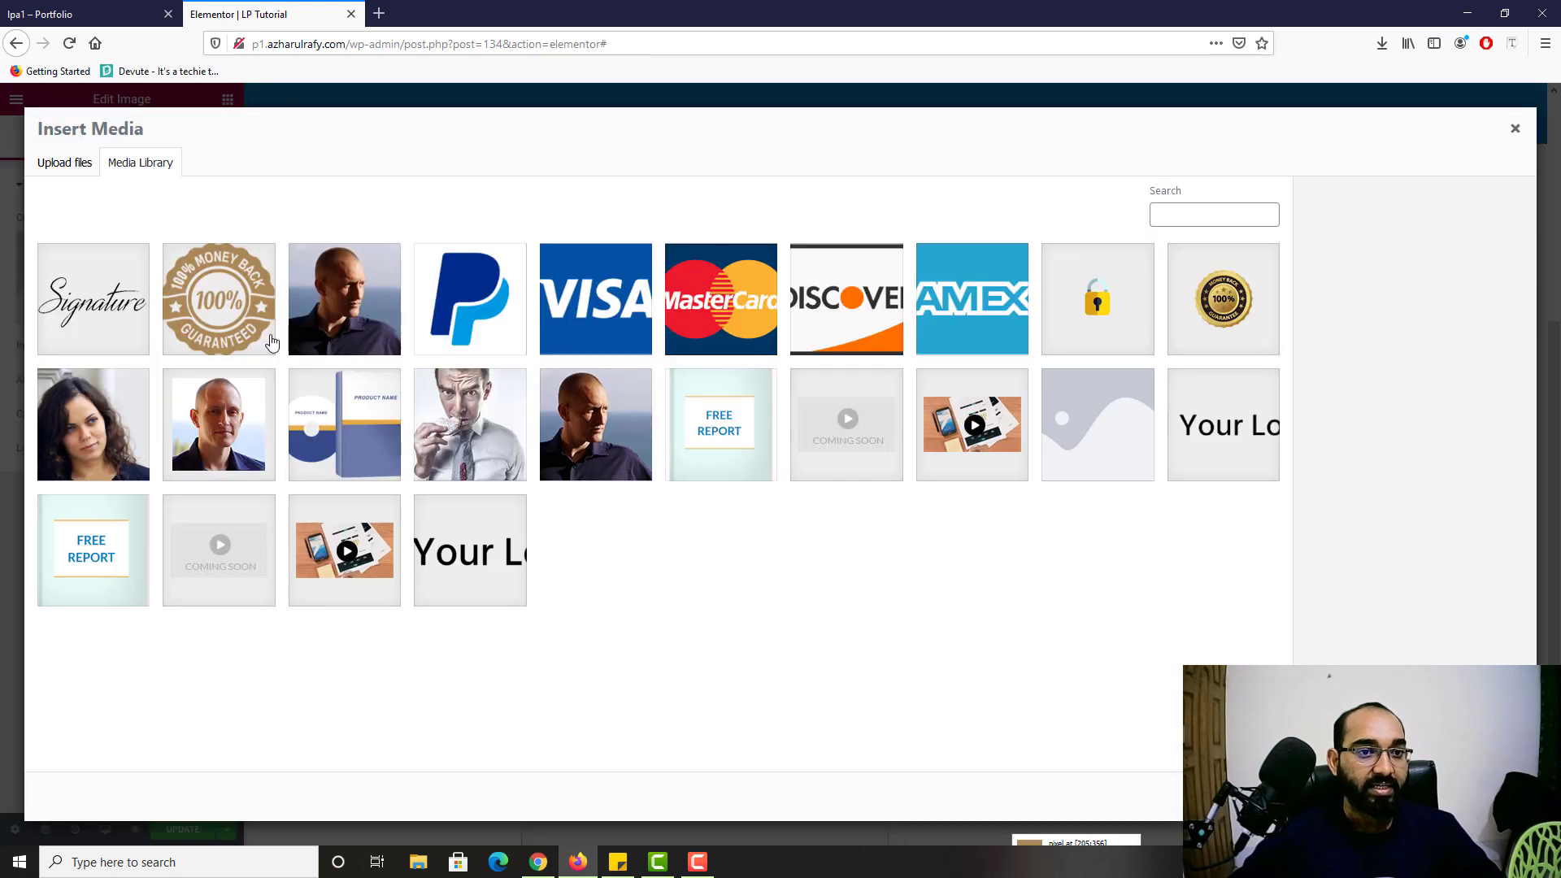
{"action": "left_click", "coordinate": [967, 455]}
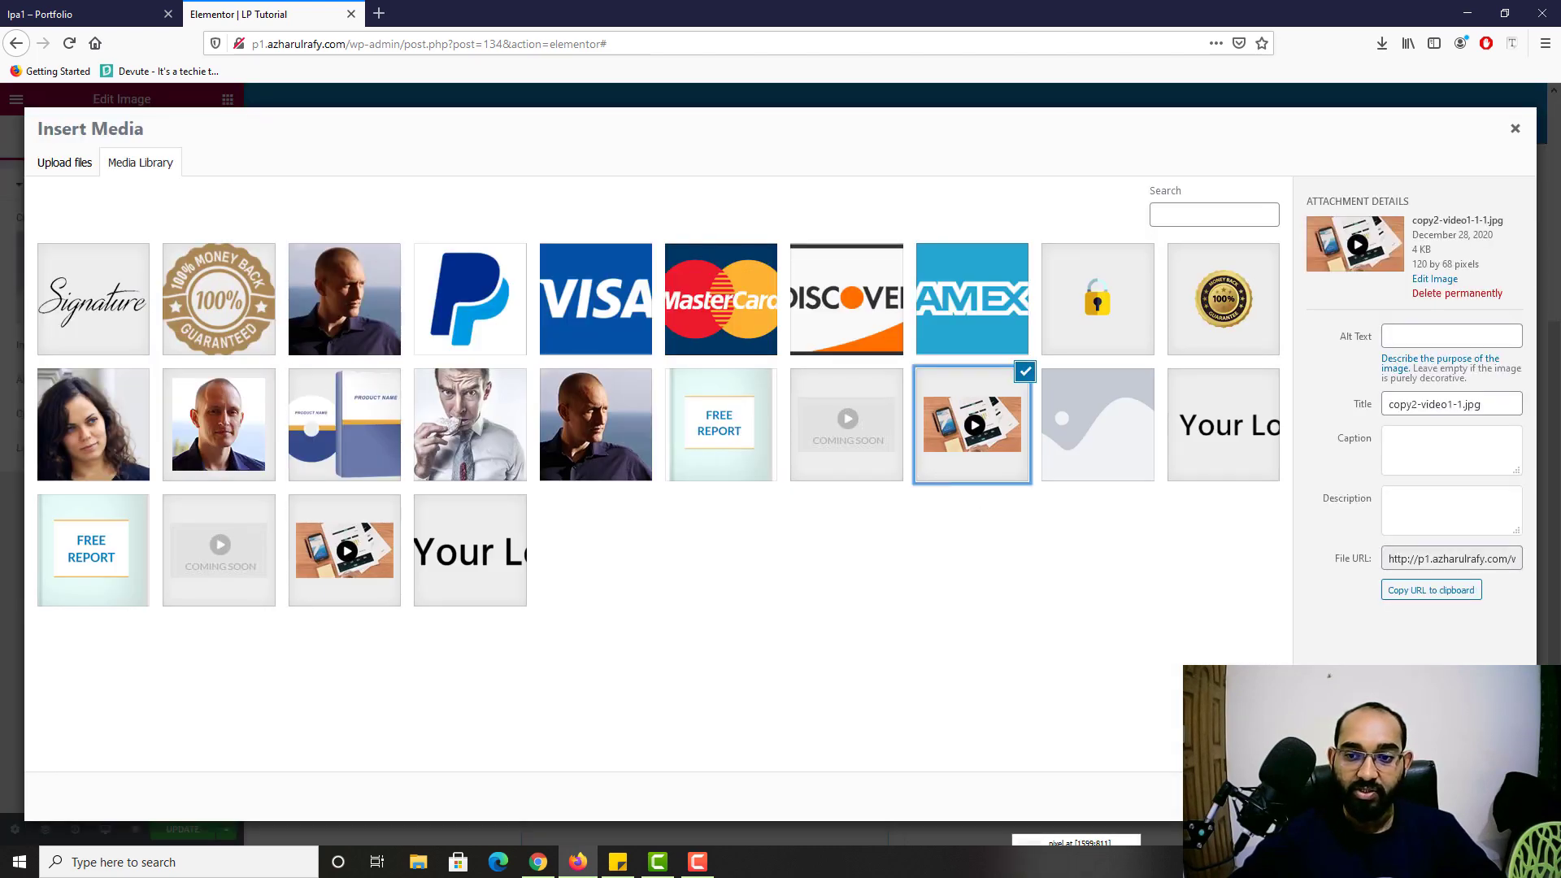
{"action": "left_click", "coordinate": [1454, 790]}
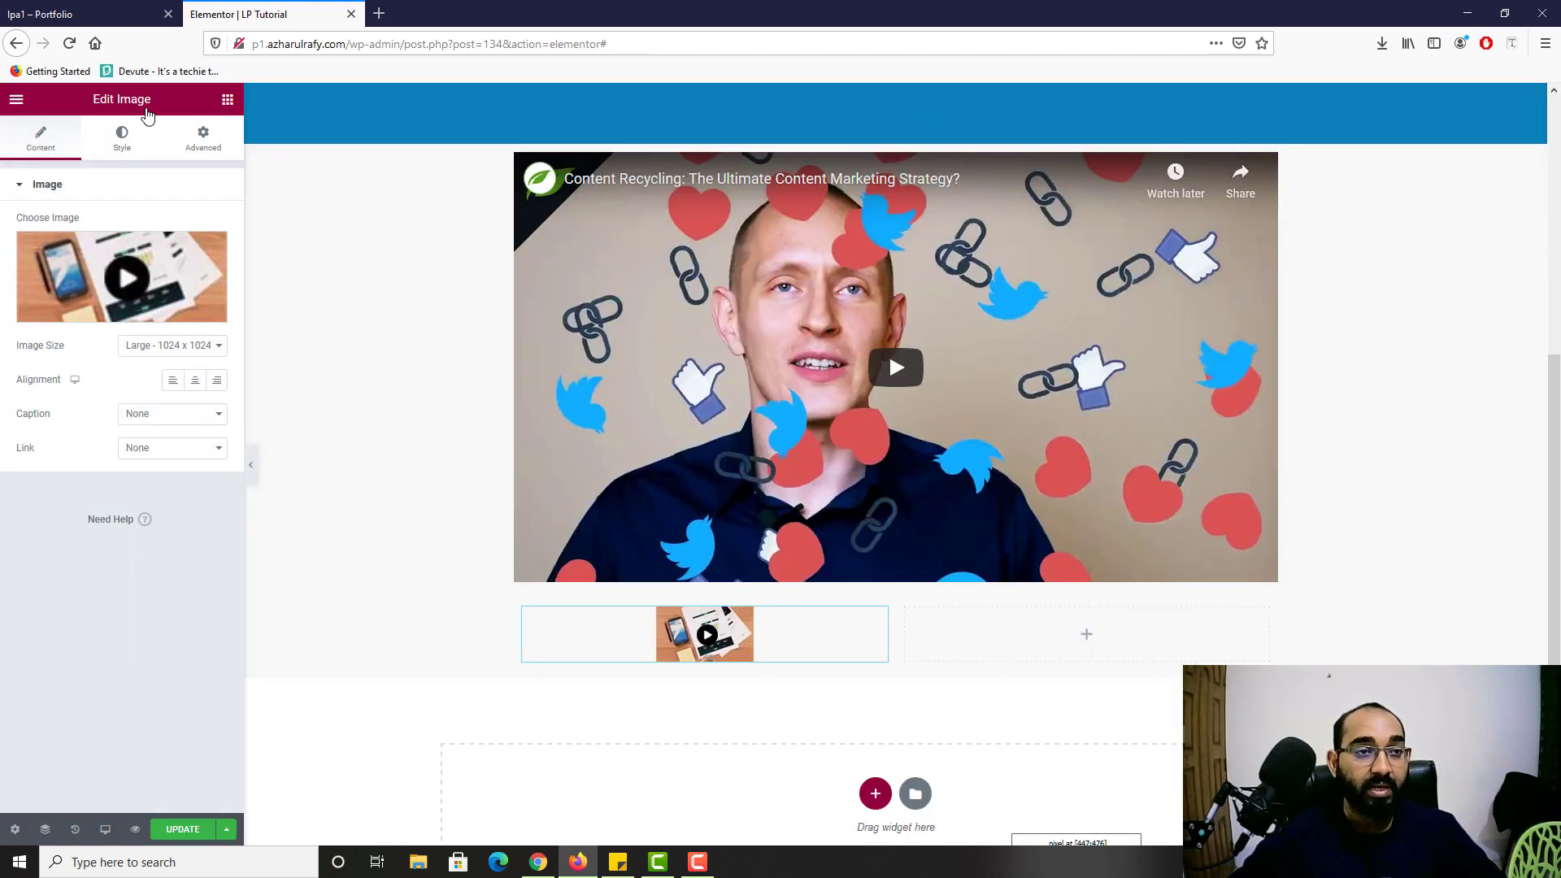
Step: Check the label under the first video thumbnail on the lpa1 page and return to the LP Tutorial template
{"action": "left_click", "coordinate": [47, 8]}
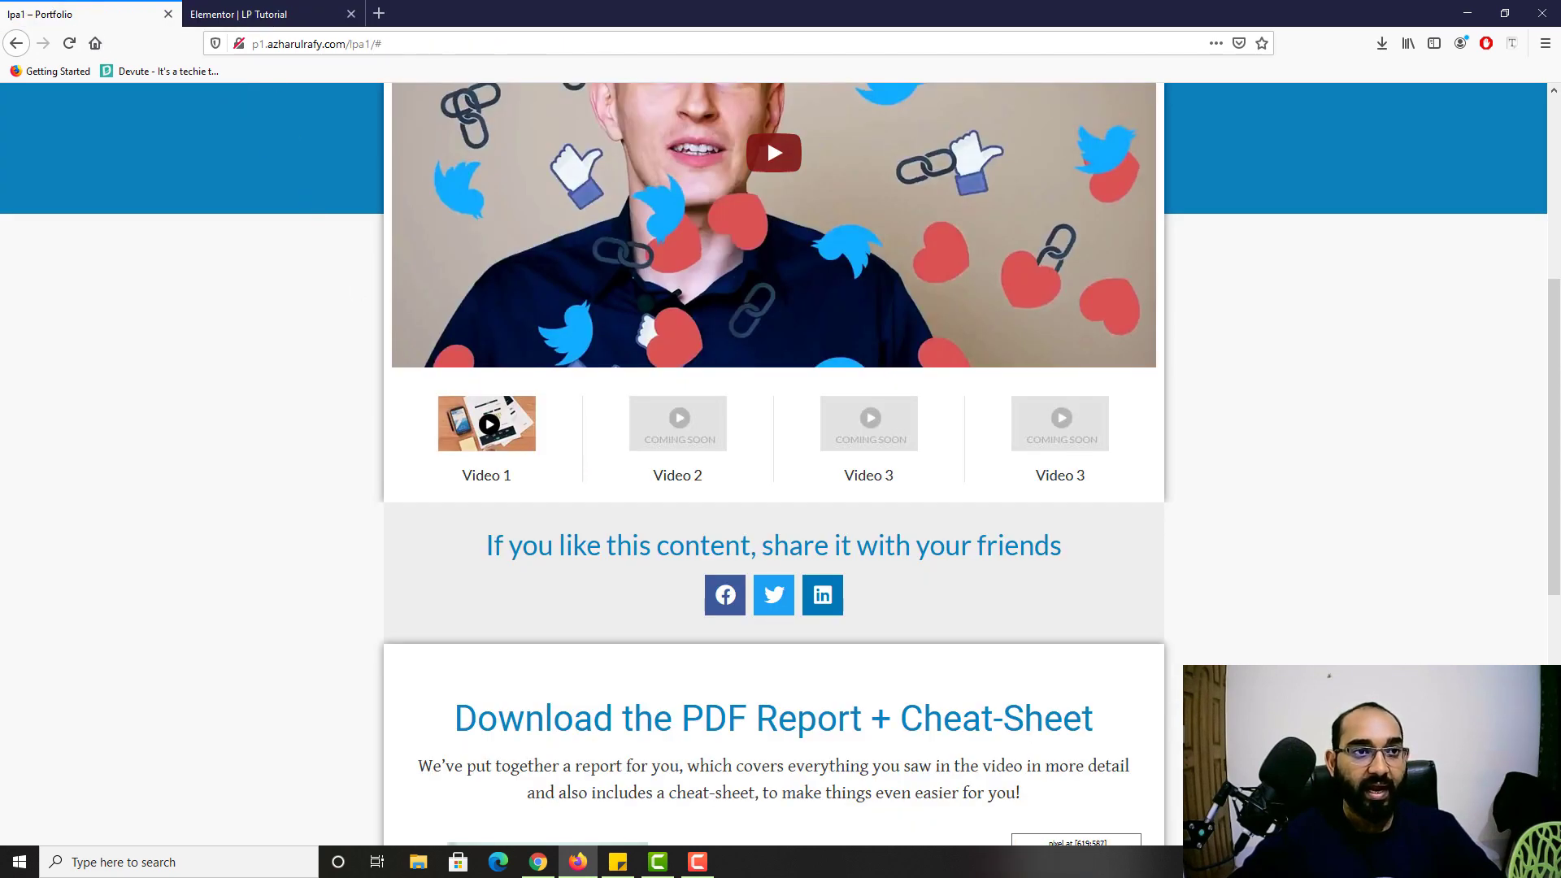
{"action": "left_click", "coordinate": [236, 14]}
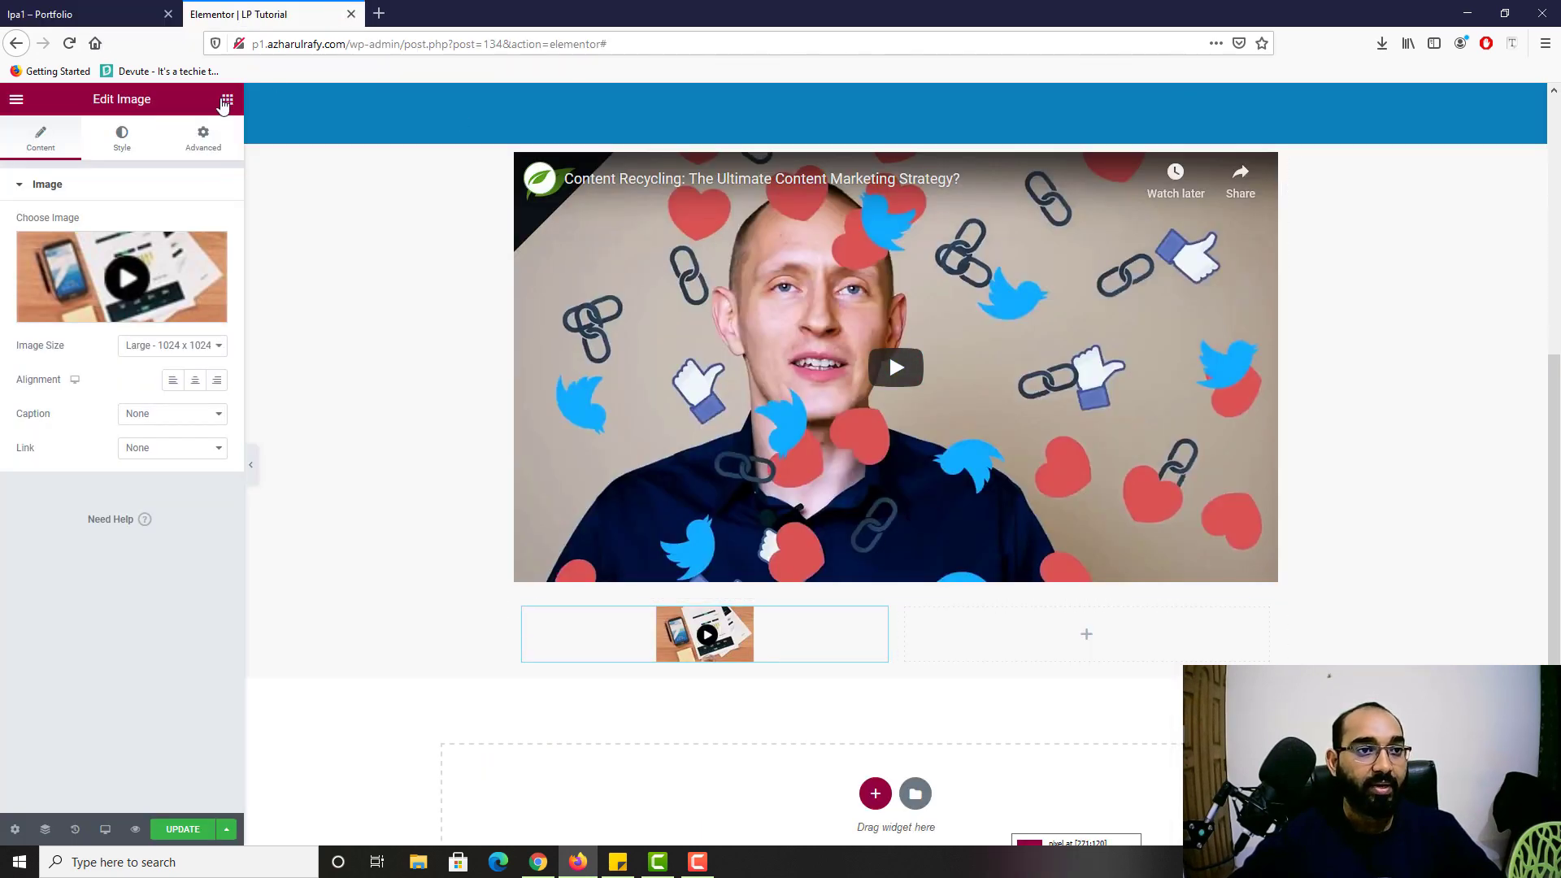
Step: Add a Heading widget under the thumbnail image in the inner section's first column and set its title to "Video 1"
{"action": "left_click", "coordinate": [227, 99]}
{"action": "left_click_drag", "start_coordinate": [180, 252], "coordinate": [699, 657]}
{"action": "left_click", "coordinate": [62, 5]}
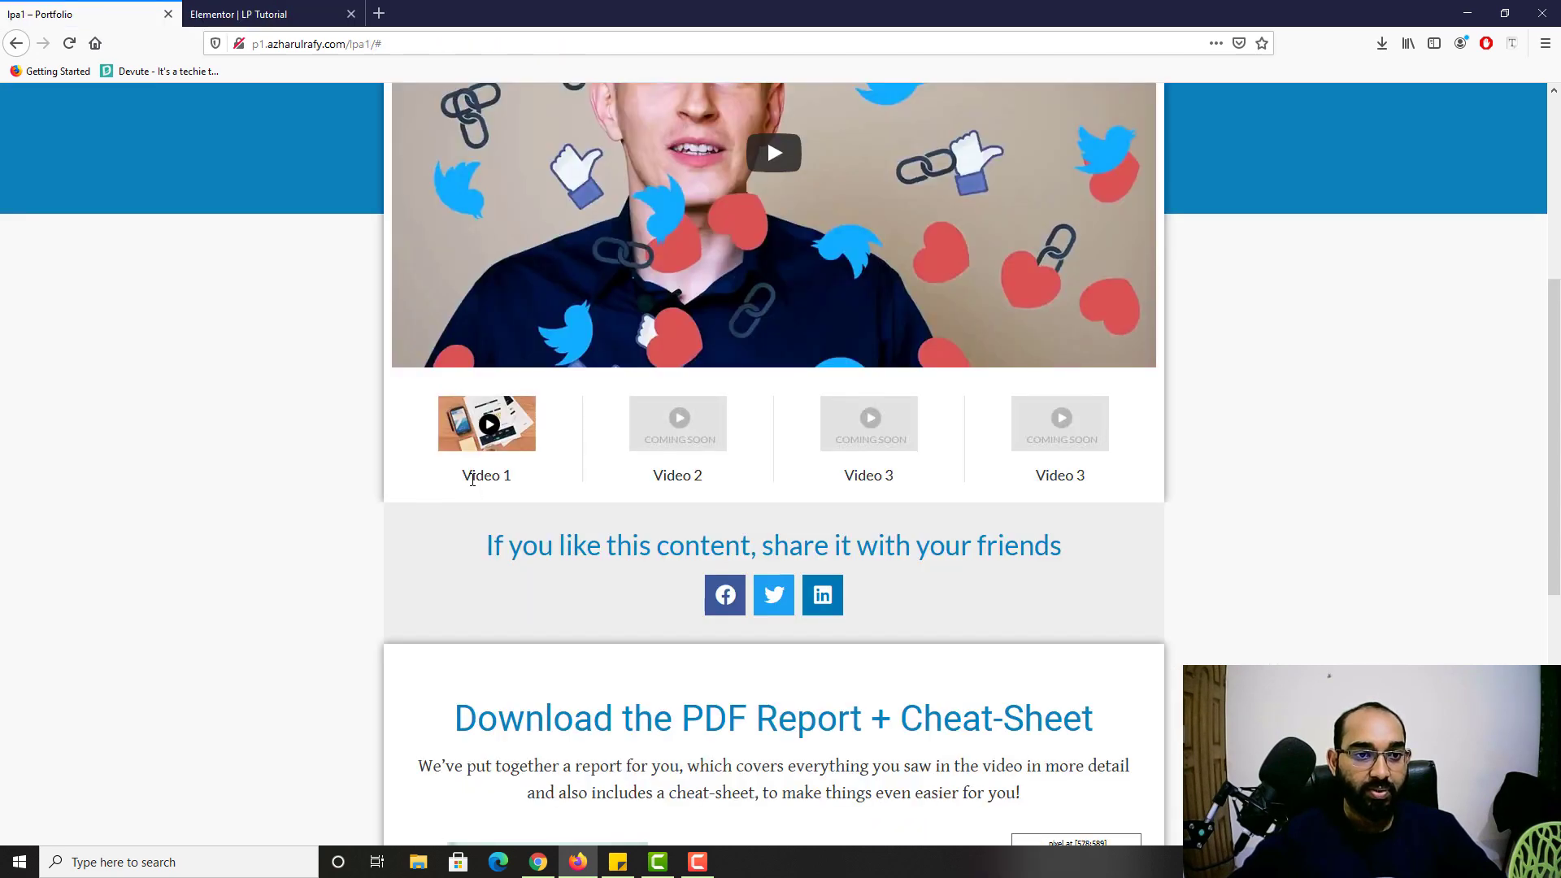
{"action": "left_click", "coordinate": [244, 18]}
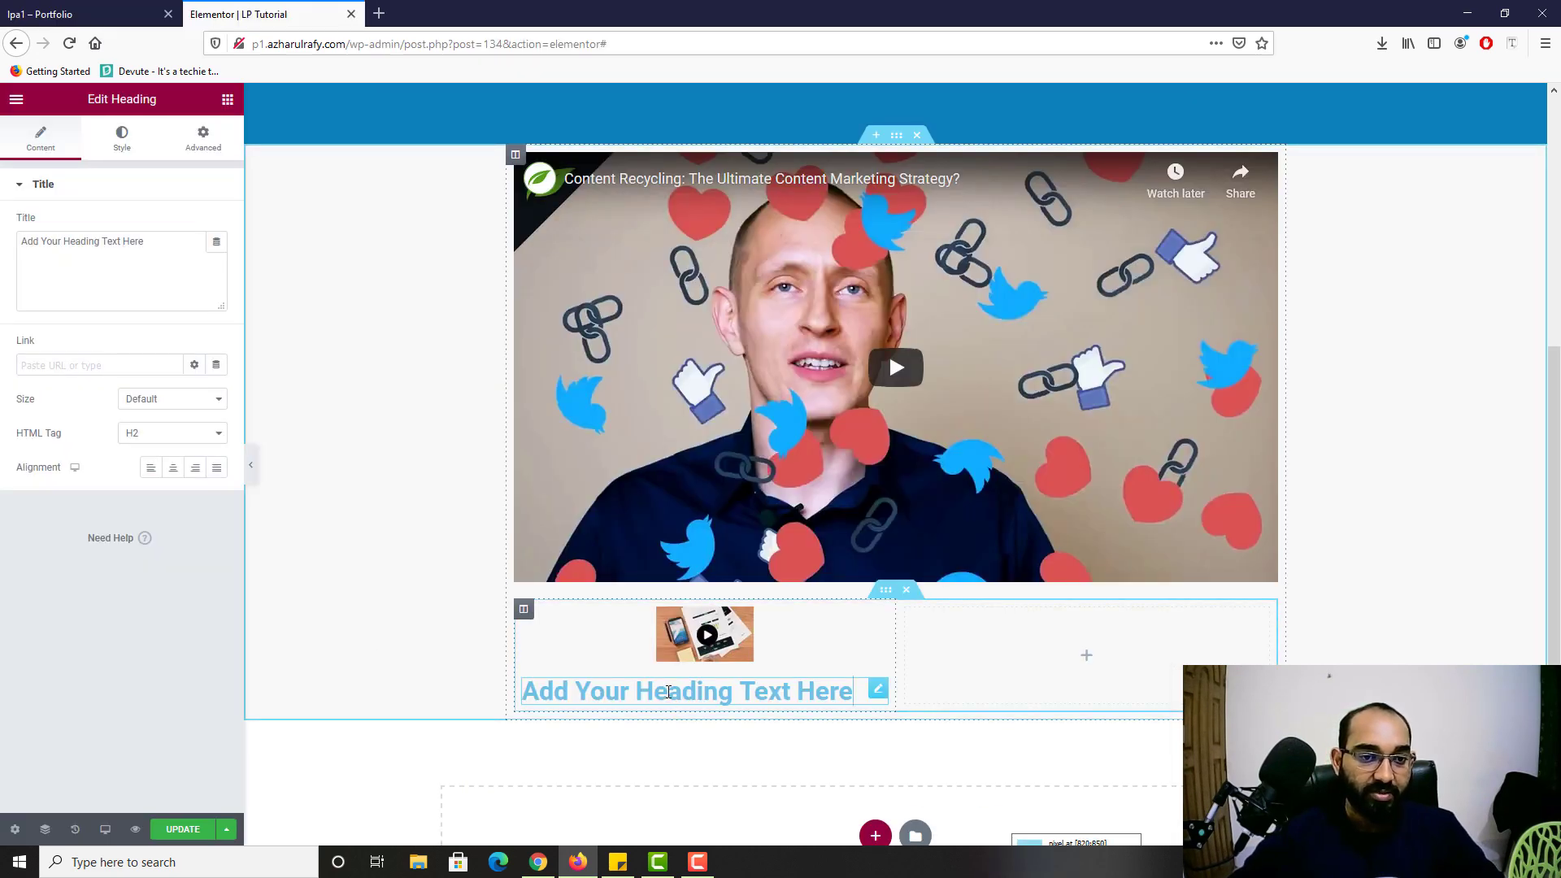
{"action": "triple_click", "coordinate": [668, 692]}
{"action": "type", "text": "Video 1"}
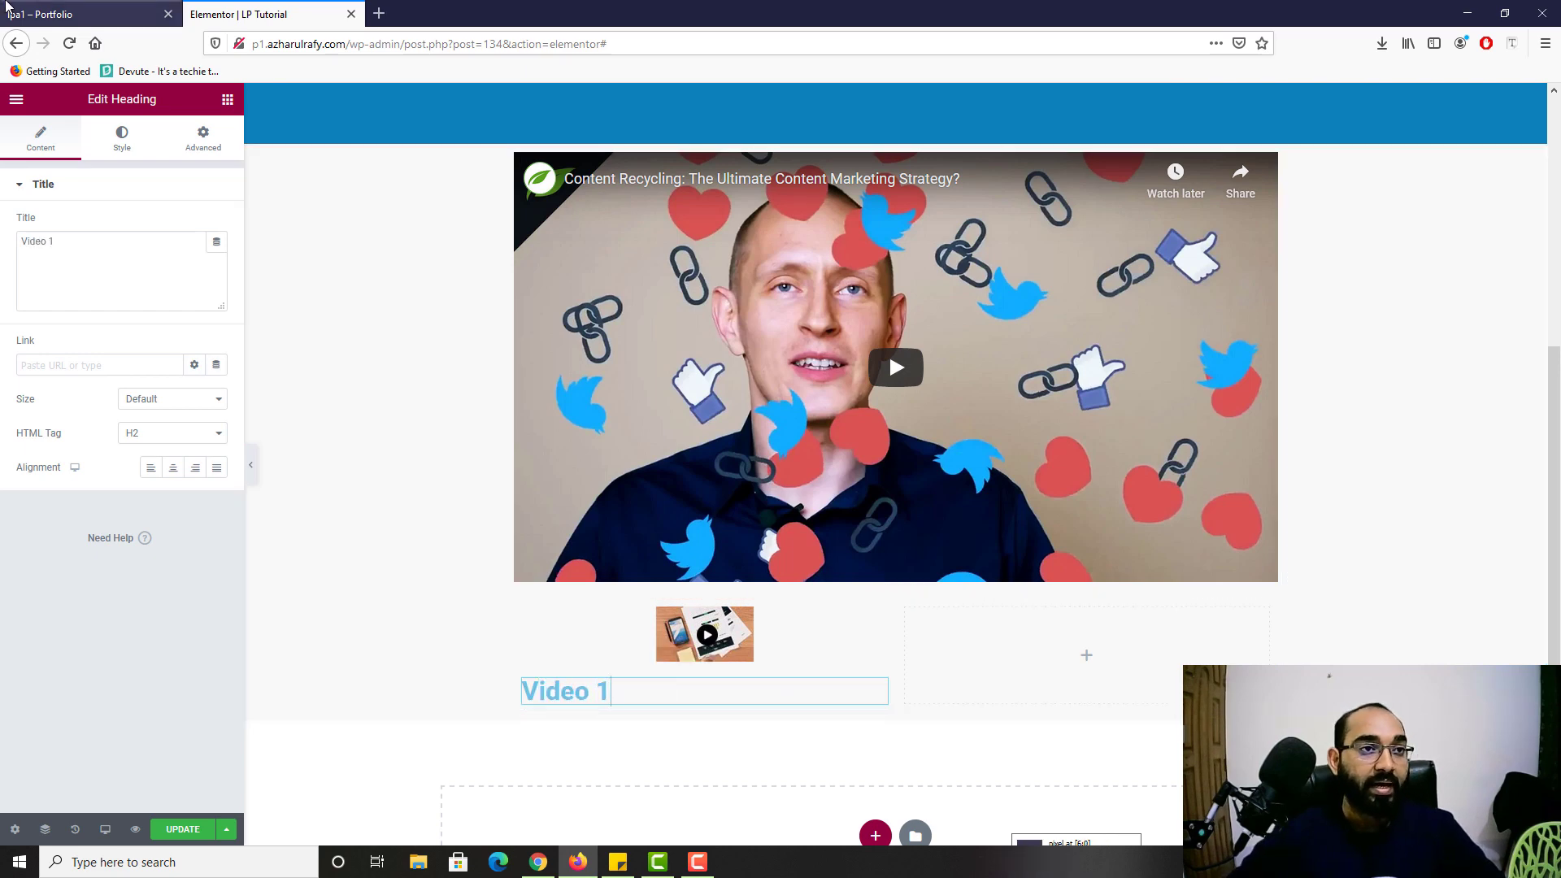
Step: Inspect the font of the label under the first thumbnail on the lpa1 page with Font Finder, and return to the template
{"action": "key", "text": "ctrl+shift+Tab"}
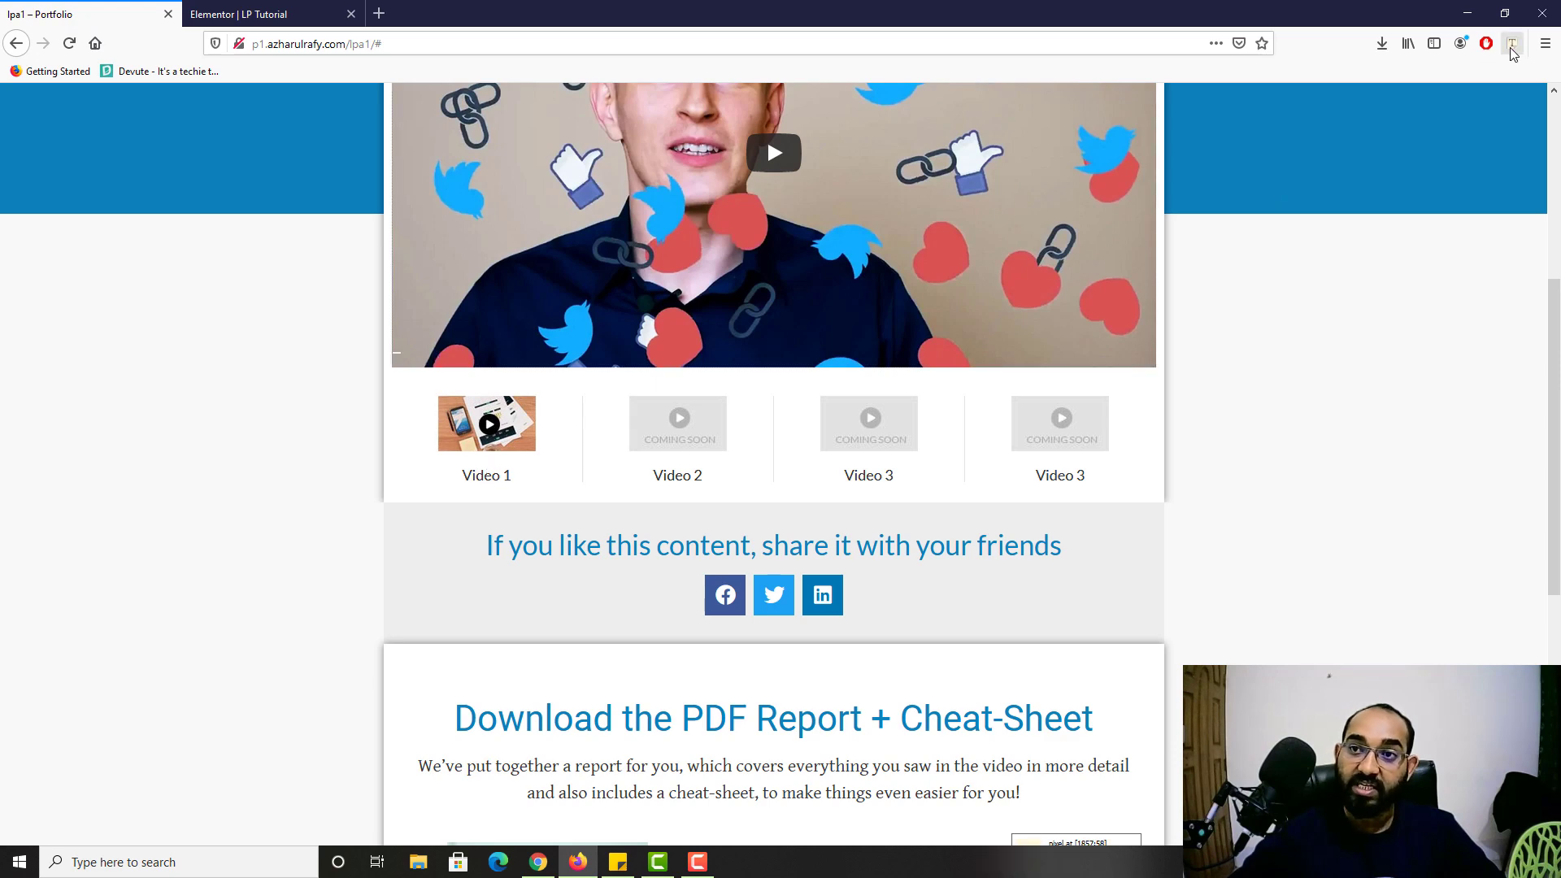
{"action": "left_click", "coordinate": [486, 490]}
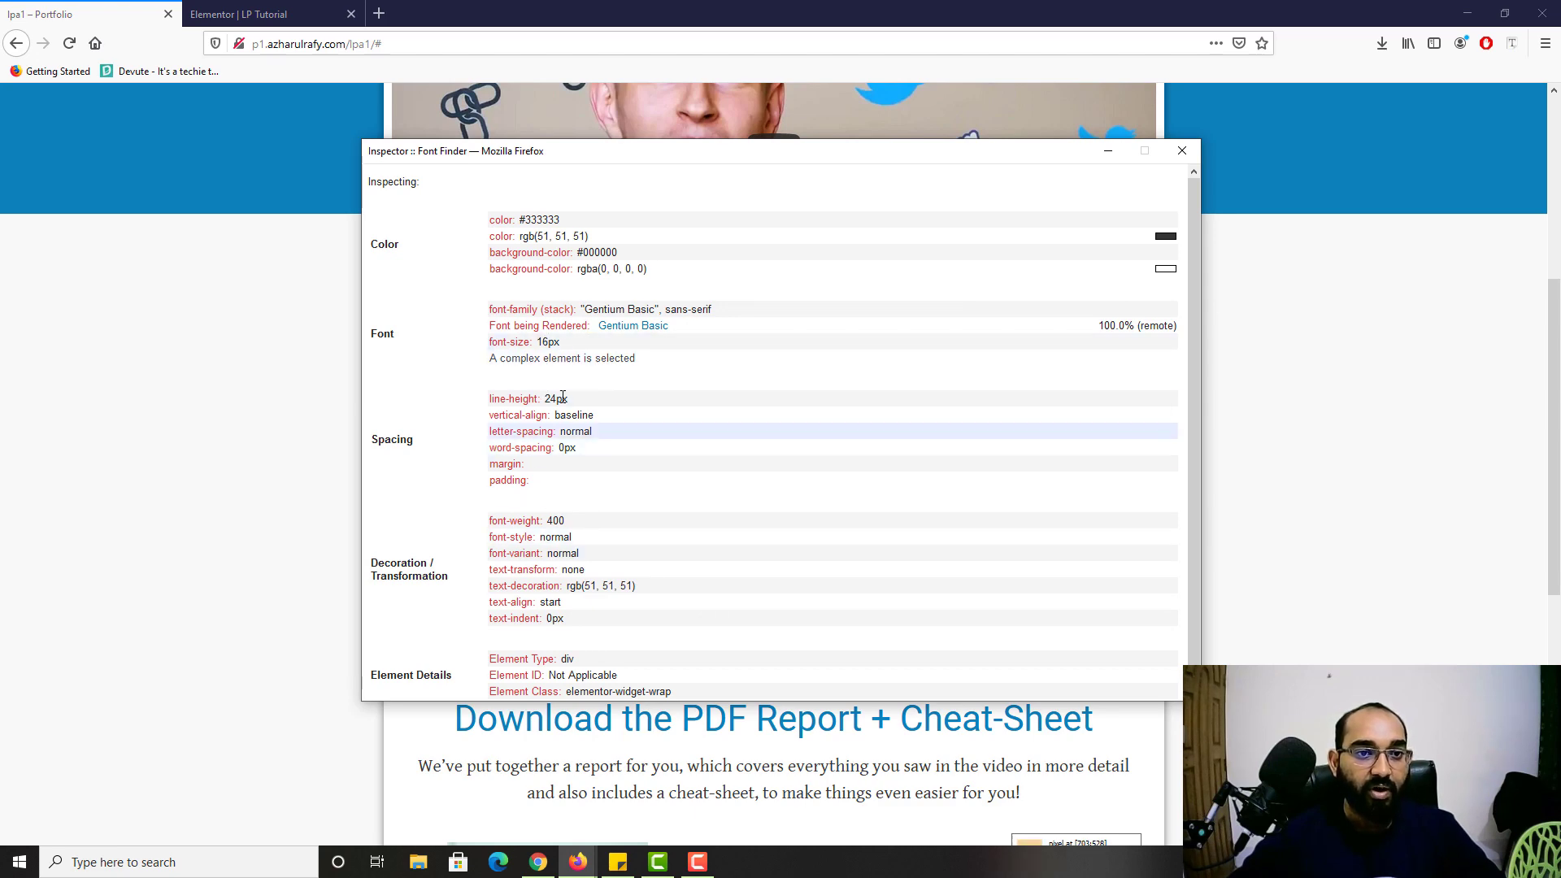
{"action": "left_click", "coordinate": [1182, 150]}
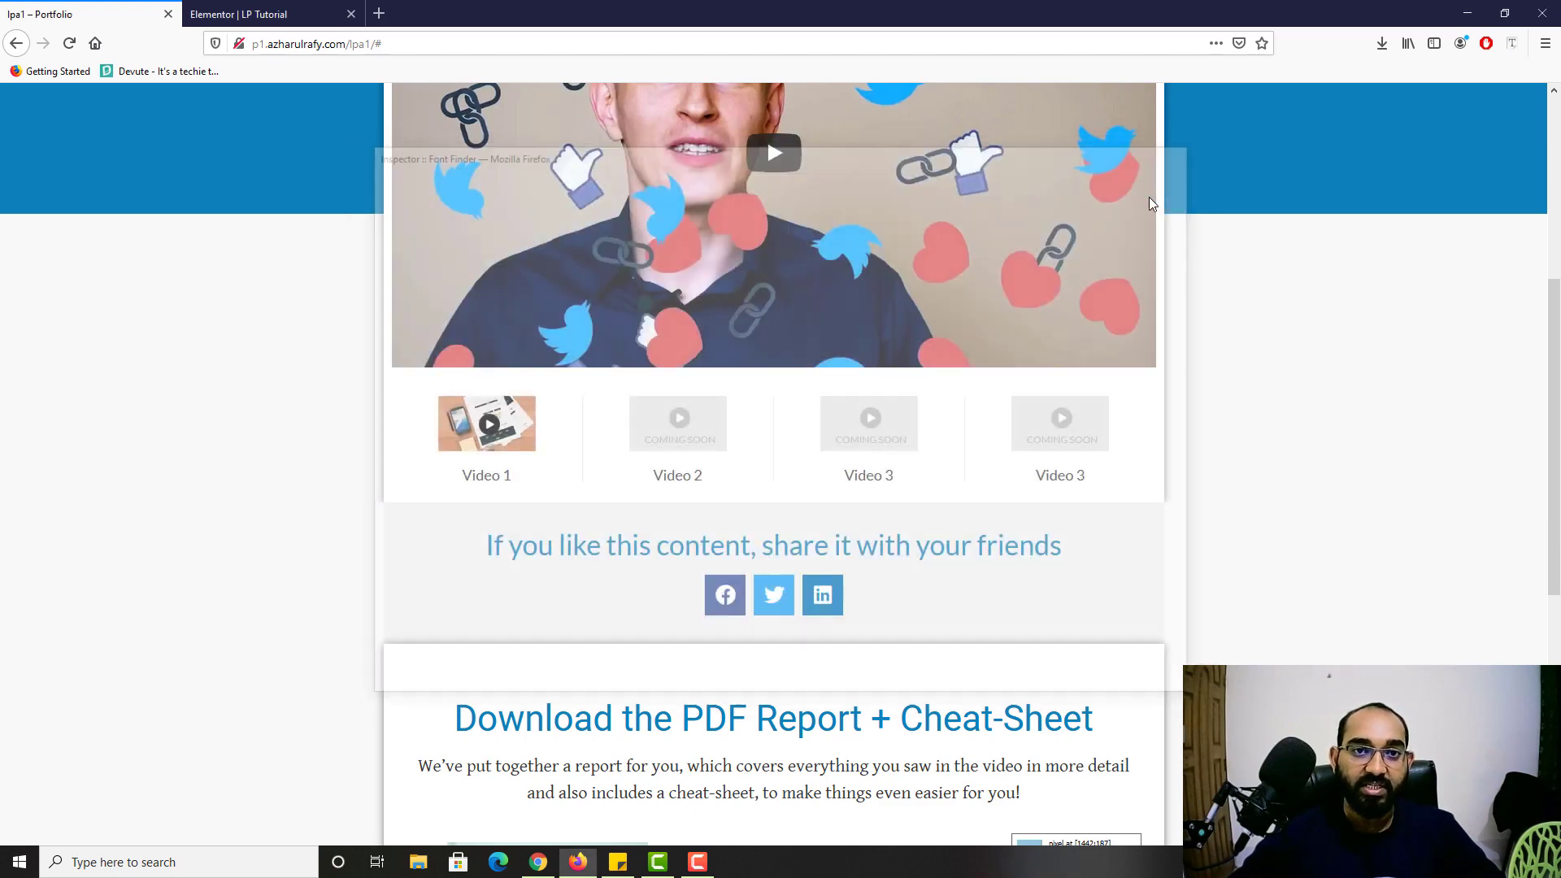
{"action": "left_click", "coordinate": [244, 14]}
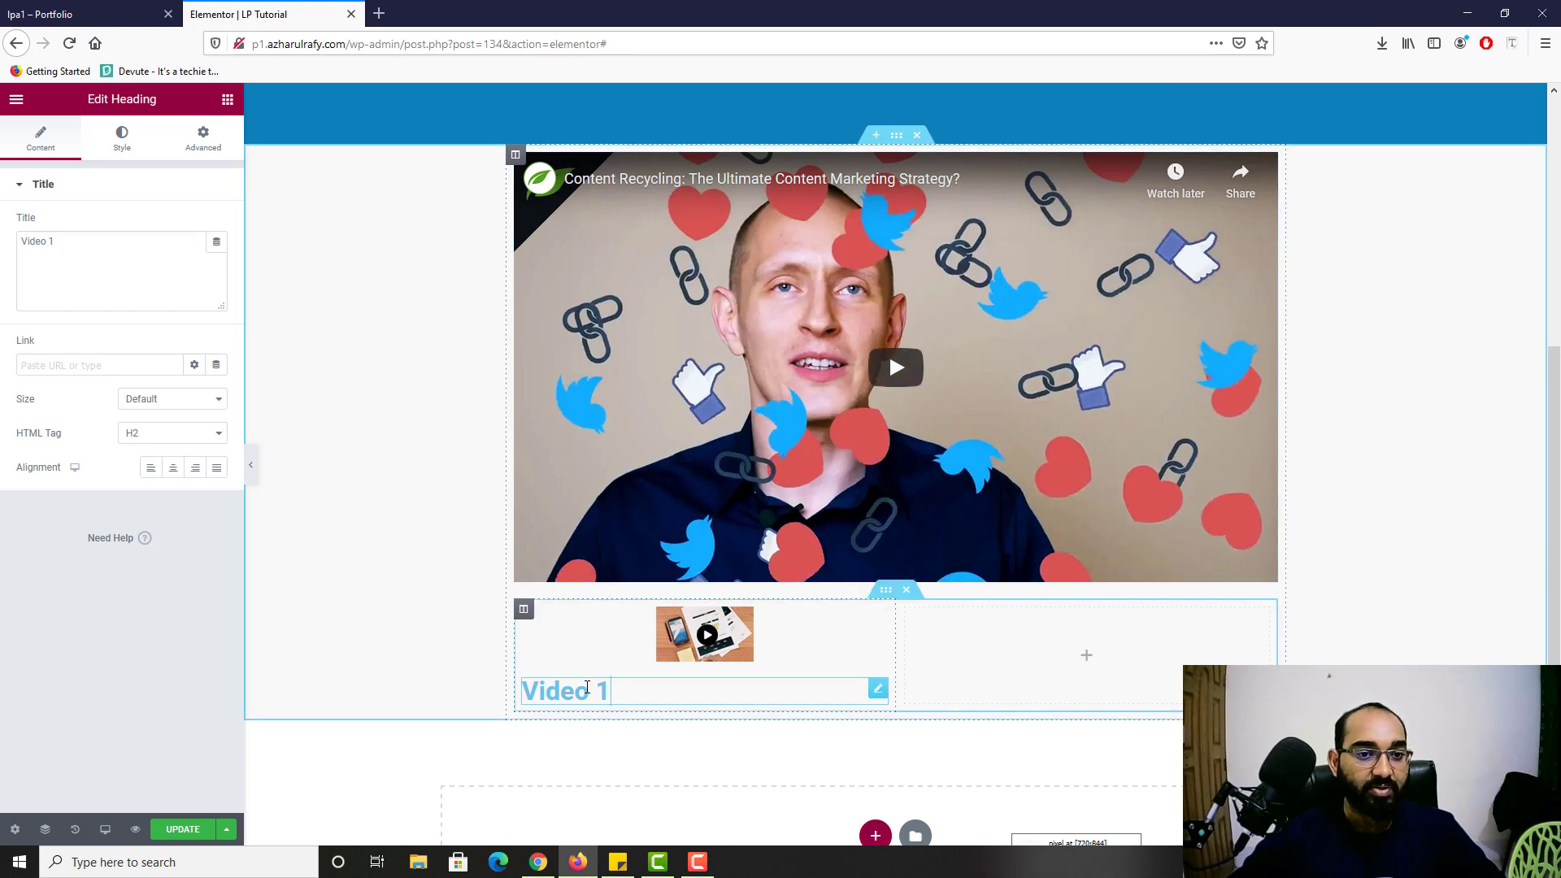
Step: Set the Video 1 heading's typography to Gentium Basic, size 16 px and weight 400
{"action": "left_click", "coordinate": [114, 139]}
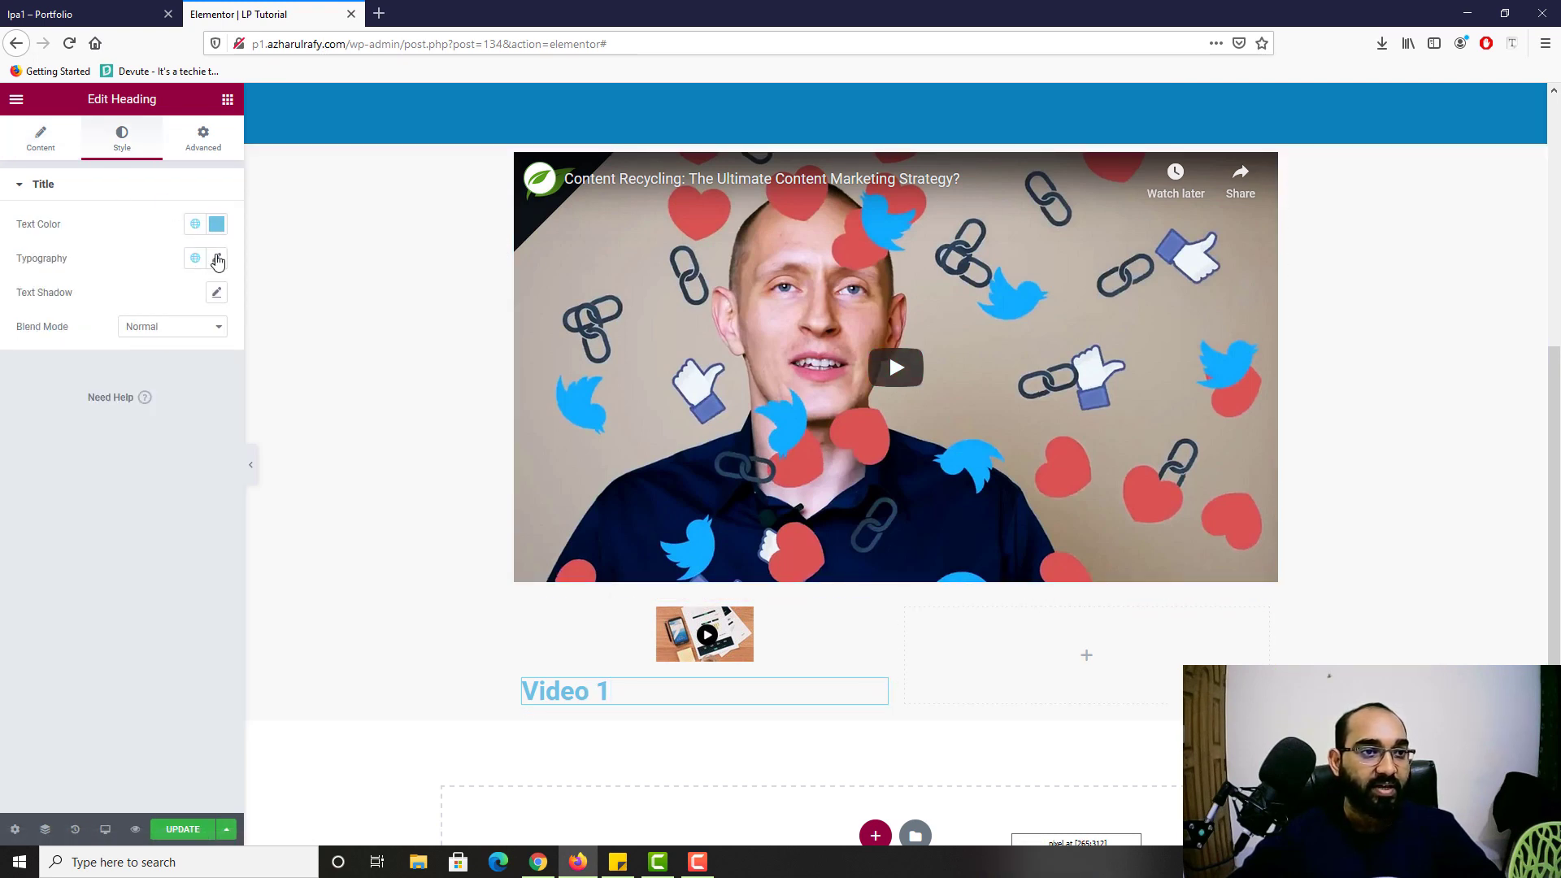
{"action": "left_click", "coordinate": [217, 259]}
{"action": "left_click", "coordinate": [167, 338]}
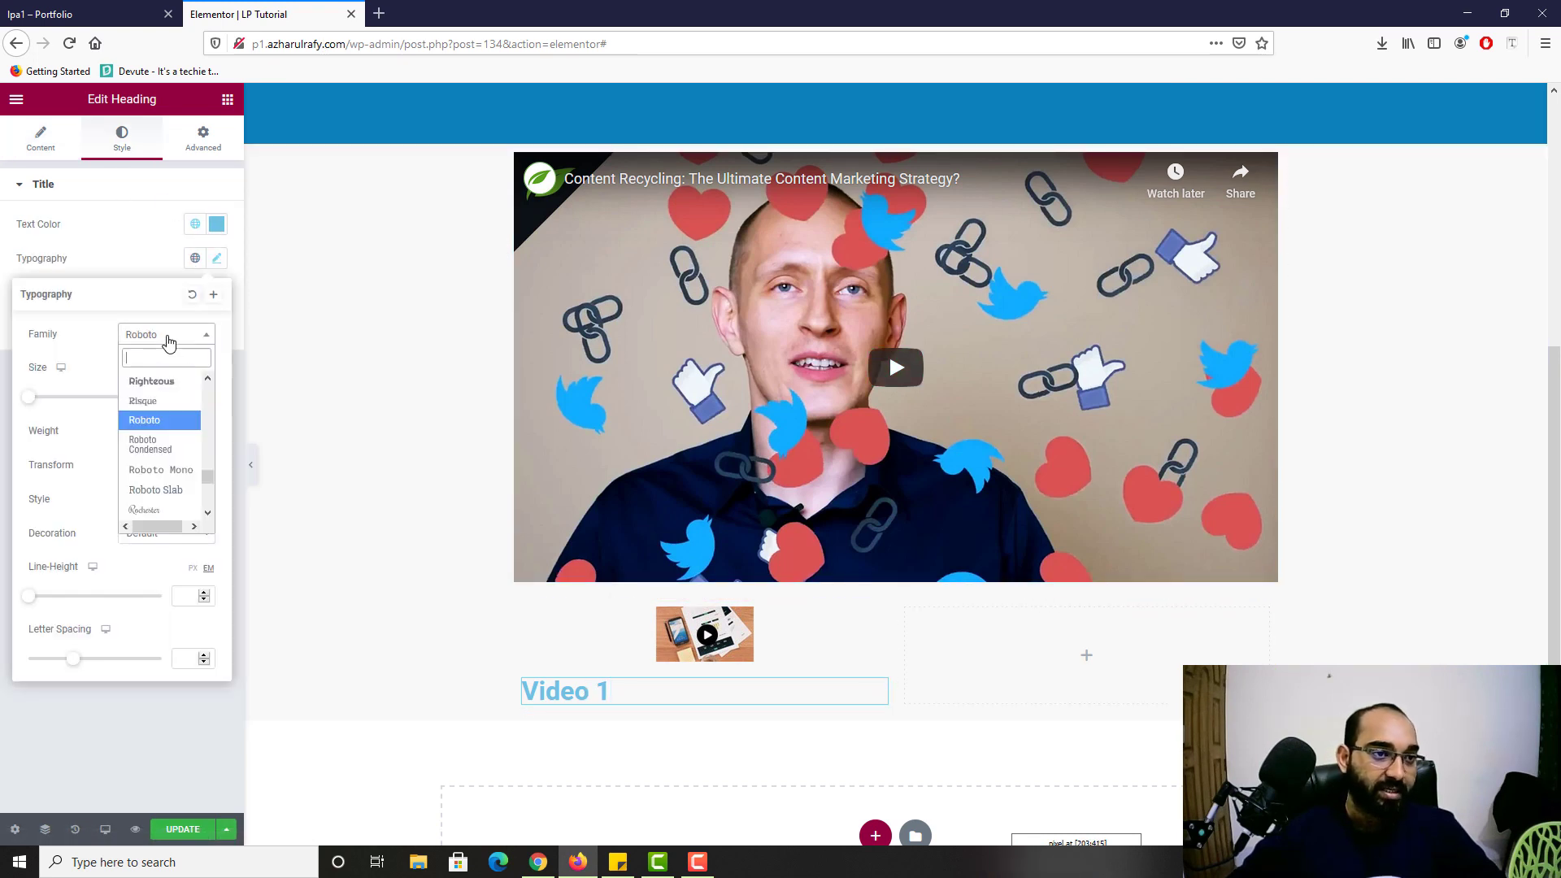
{"action": "type", "text": "gen"}
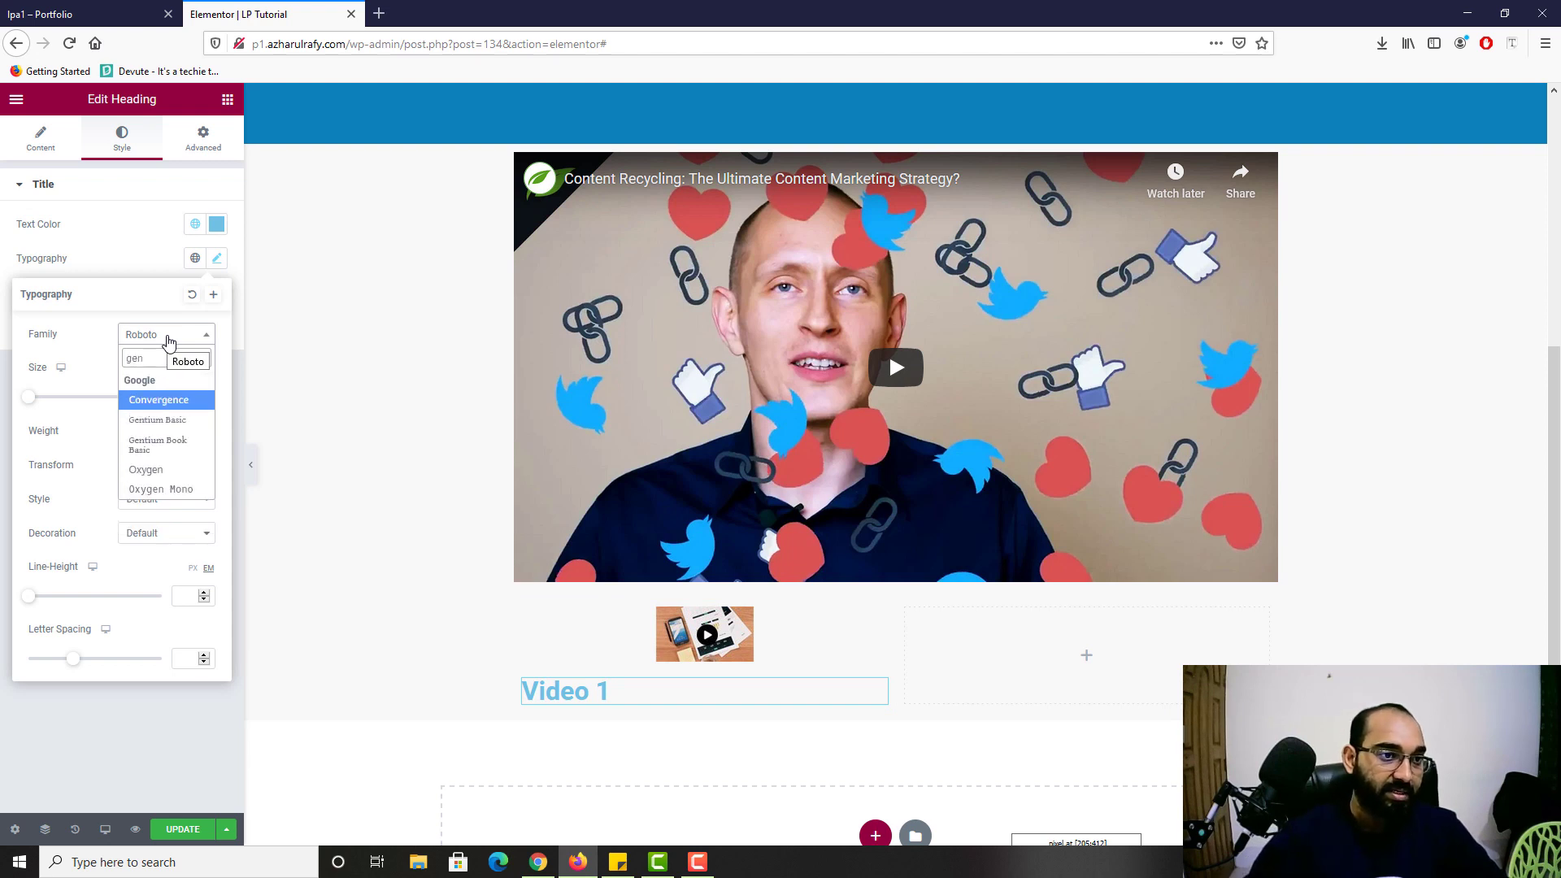
{"action": "left_click", "coordinate": [157, 419]}
{"action": "left_click", "coordinate": [192, 398]}
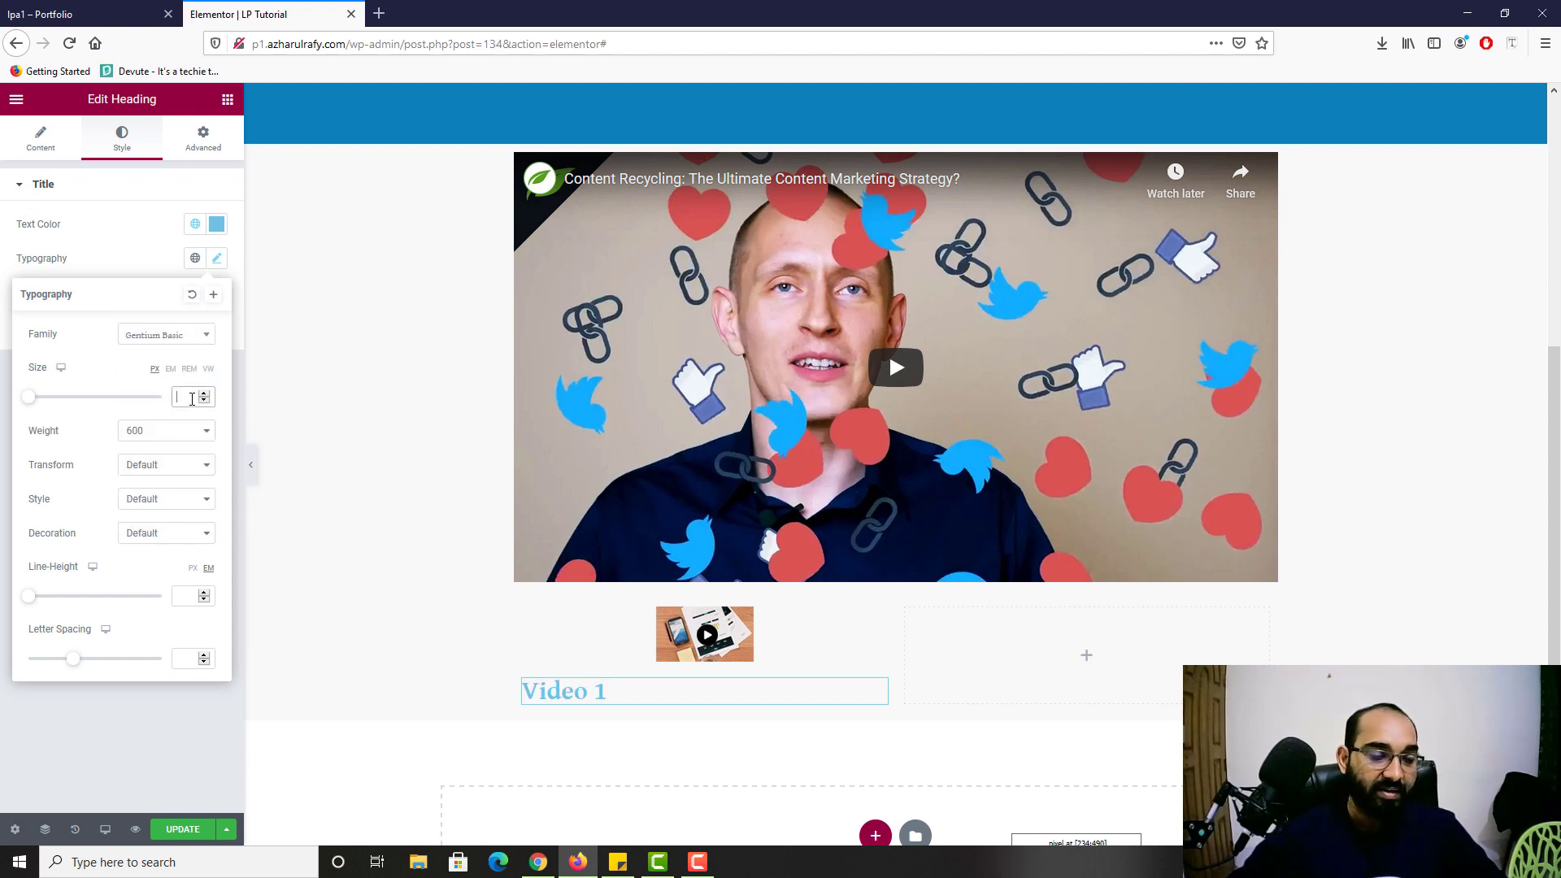
{"action": "type", "text": "16"}
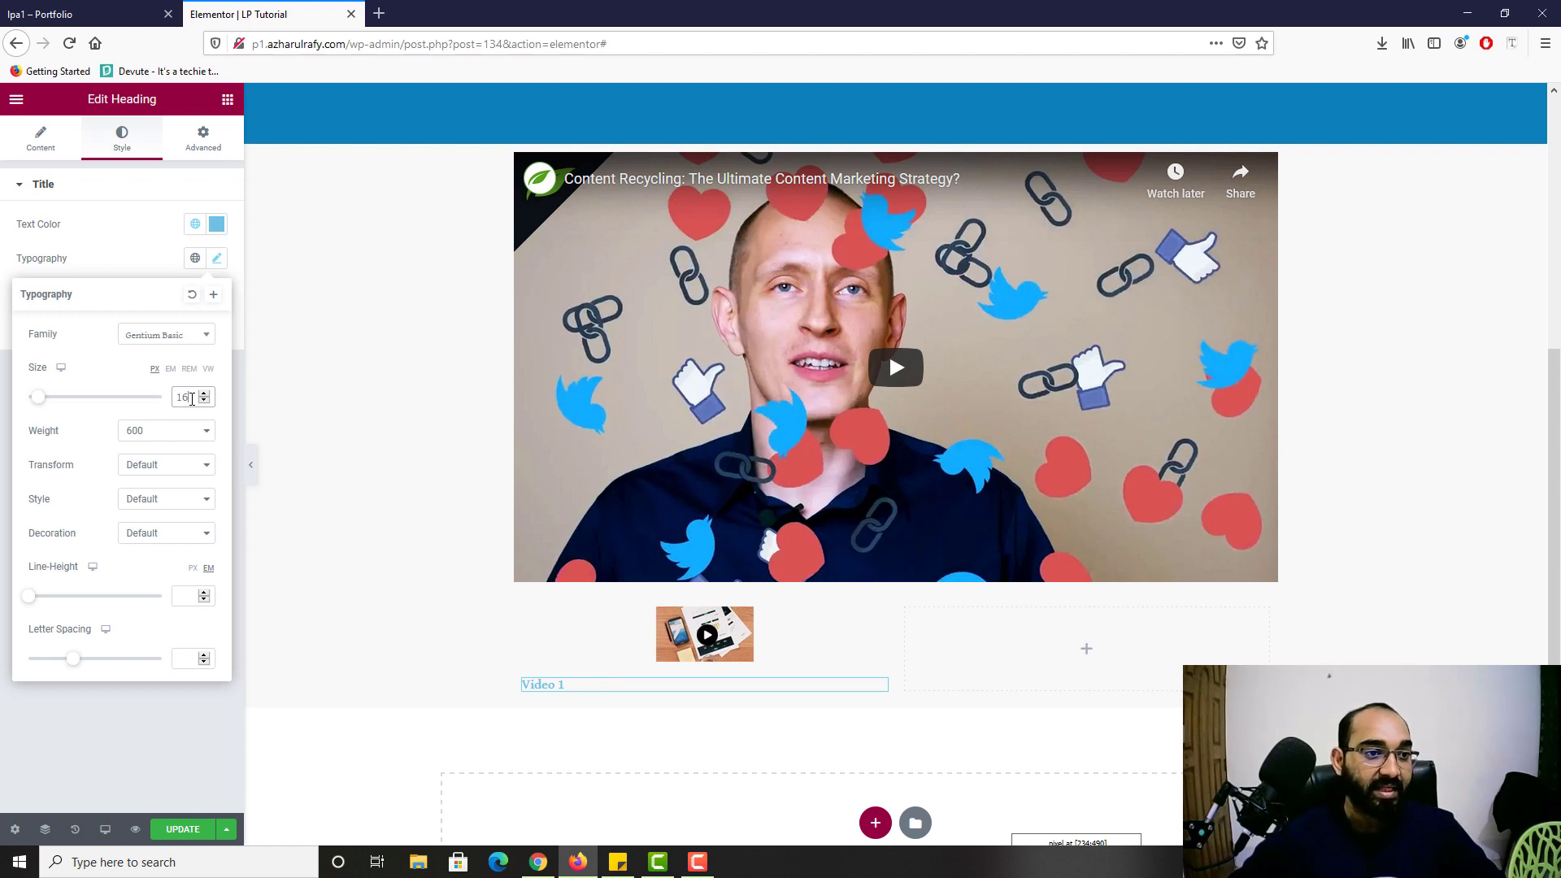
{"action": "left_click", "coordinate": [124, 434]}
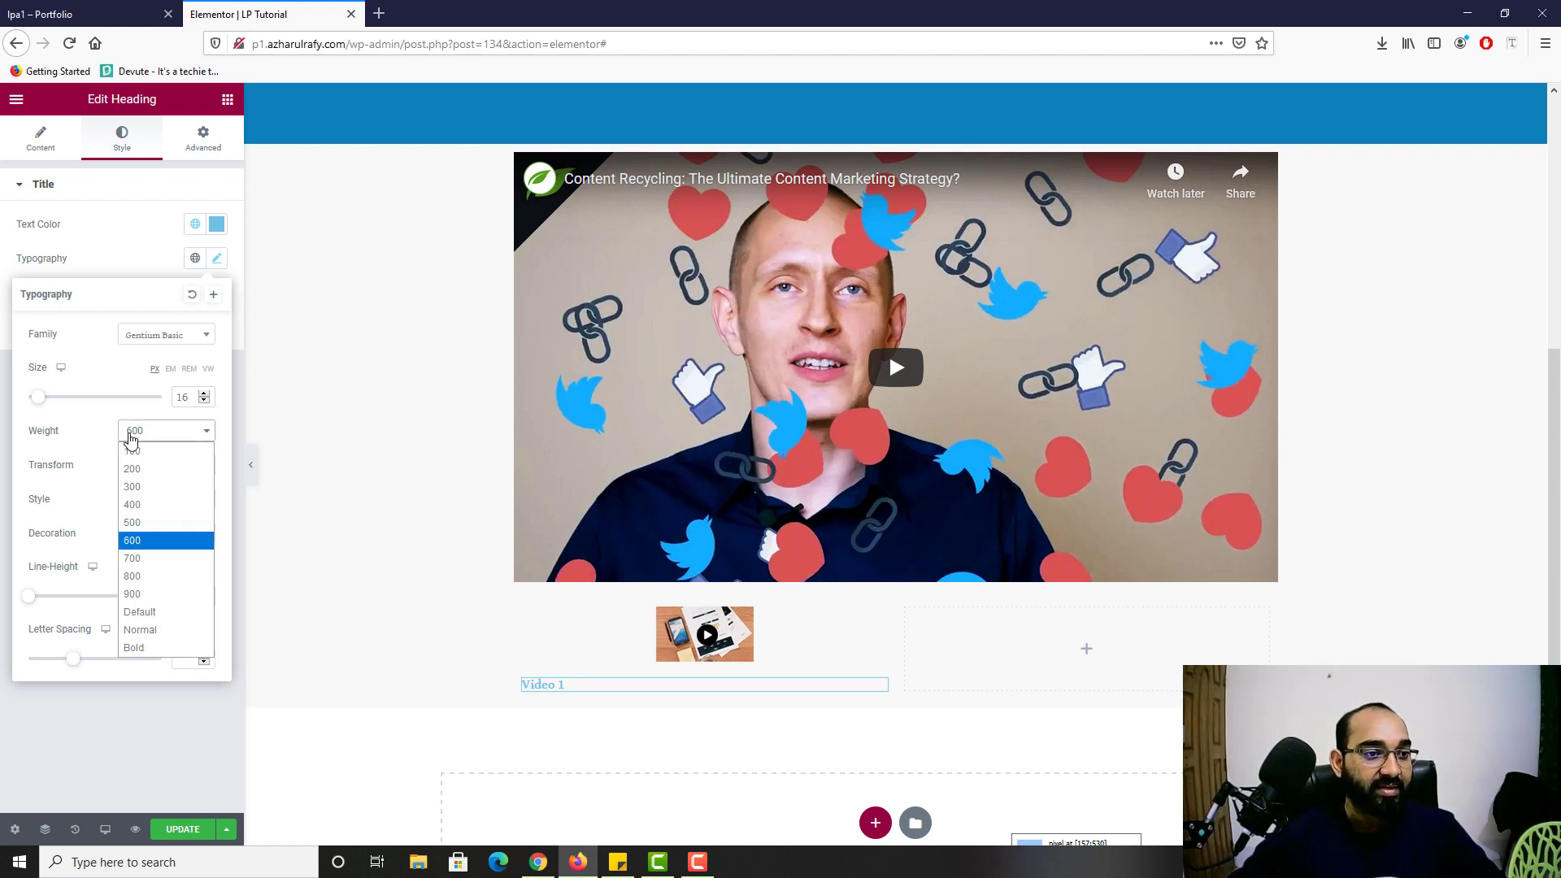
{"action": "left_click", "coordinate": [151, 503]}
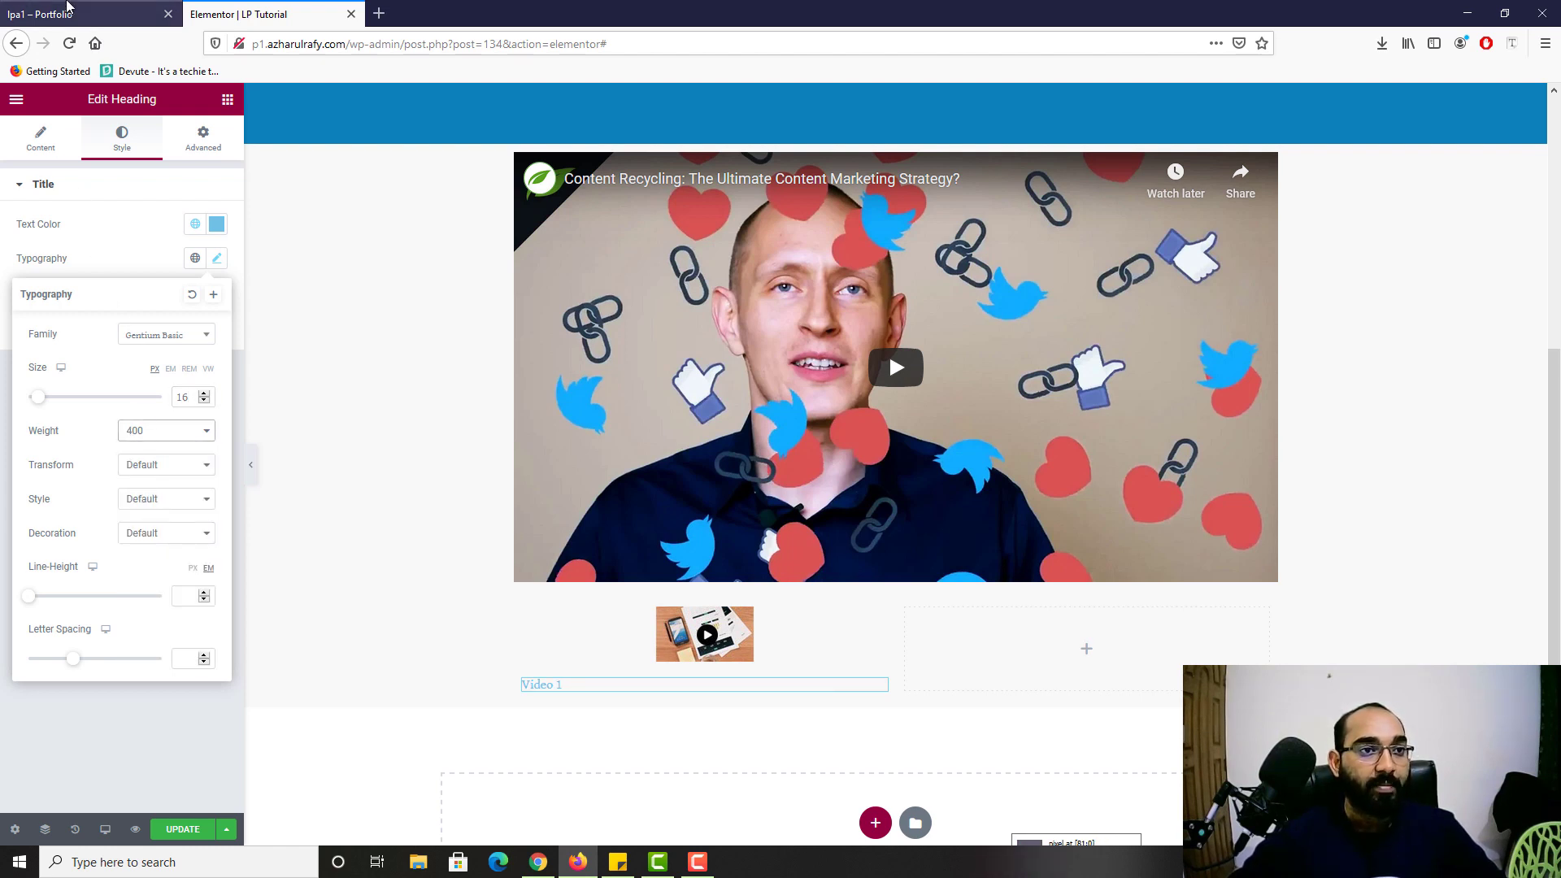
{"action": "left_click", "coordinate": [135, 226]}
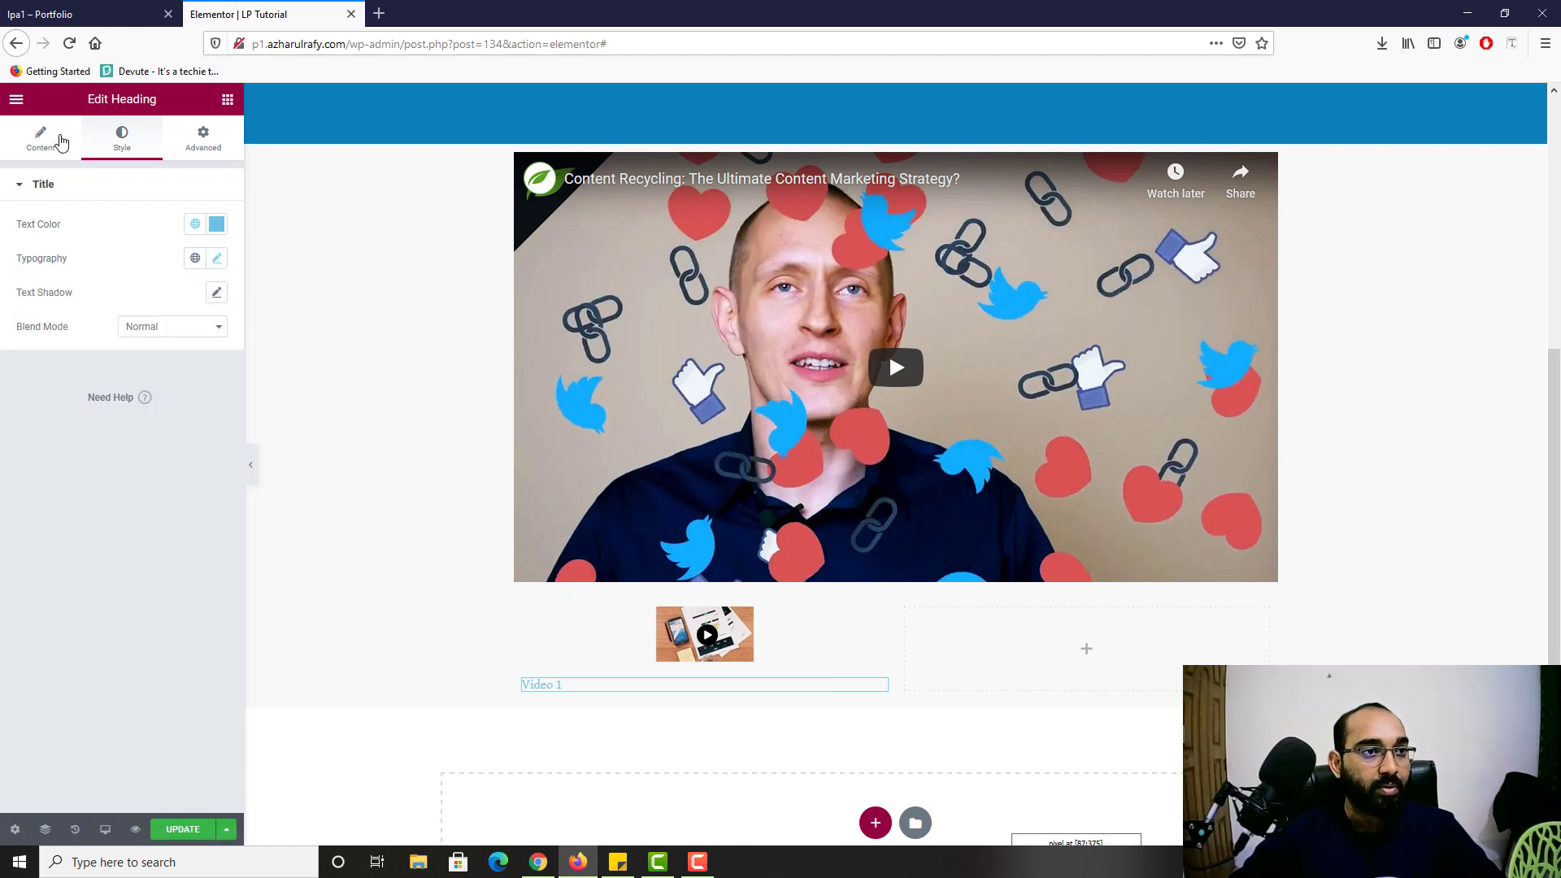
Step: Center the Video 1 heading and set its text color to black, #000000
{"action": "left_click", "coordinate": [61, 142]}
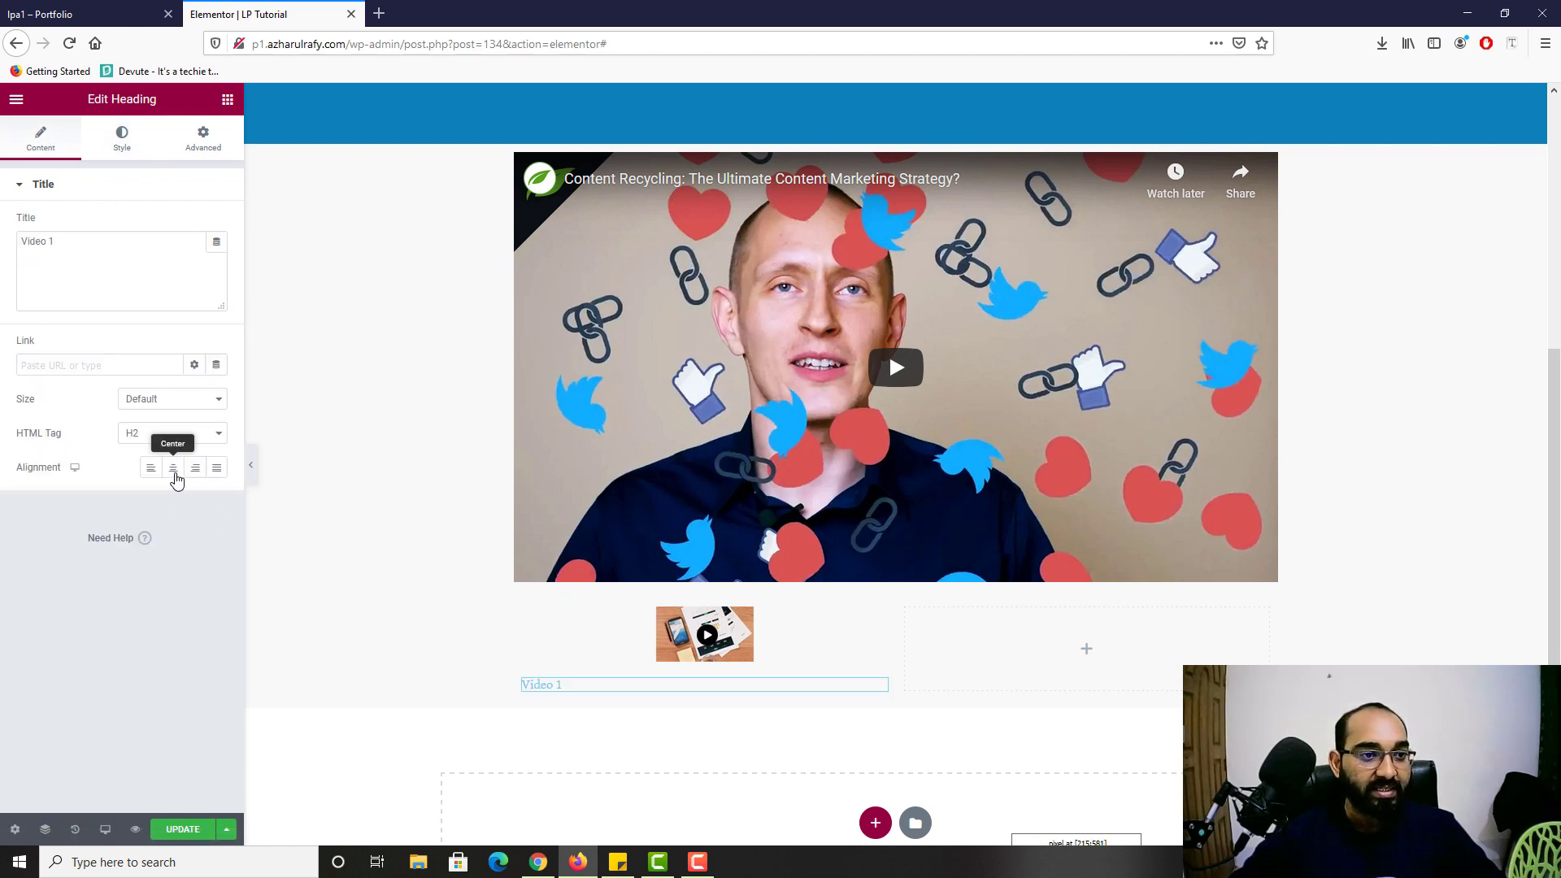
{"action": "left_click", "coordinate": [175, 475]}
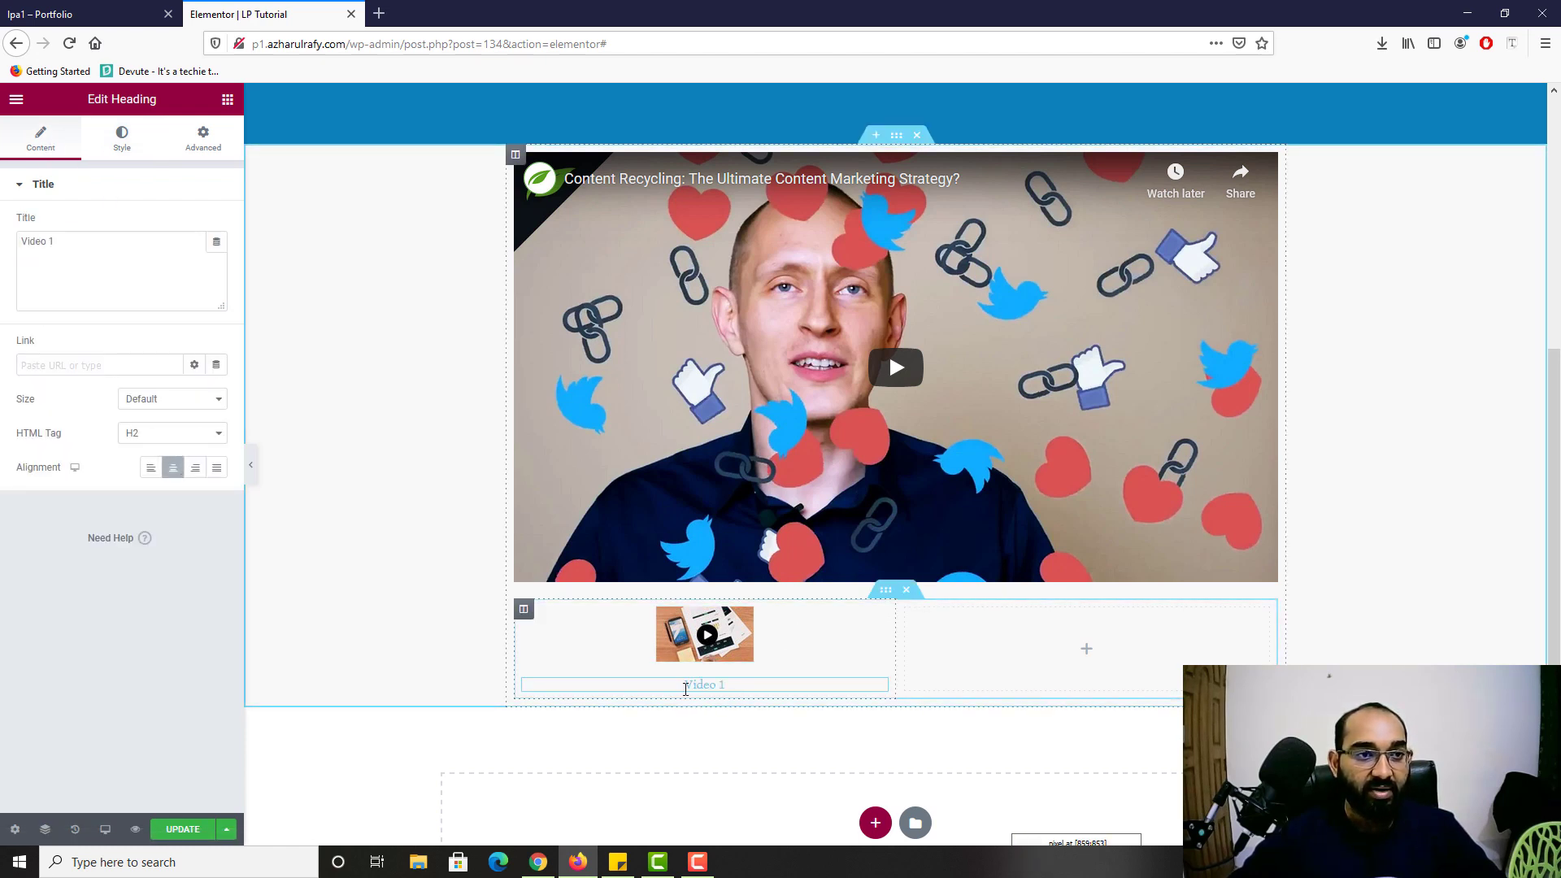
{"action": "left_click", "coordinate": [114, 142]}
{"action": "left_click", "coordinate": [216, 223]}
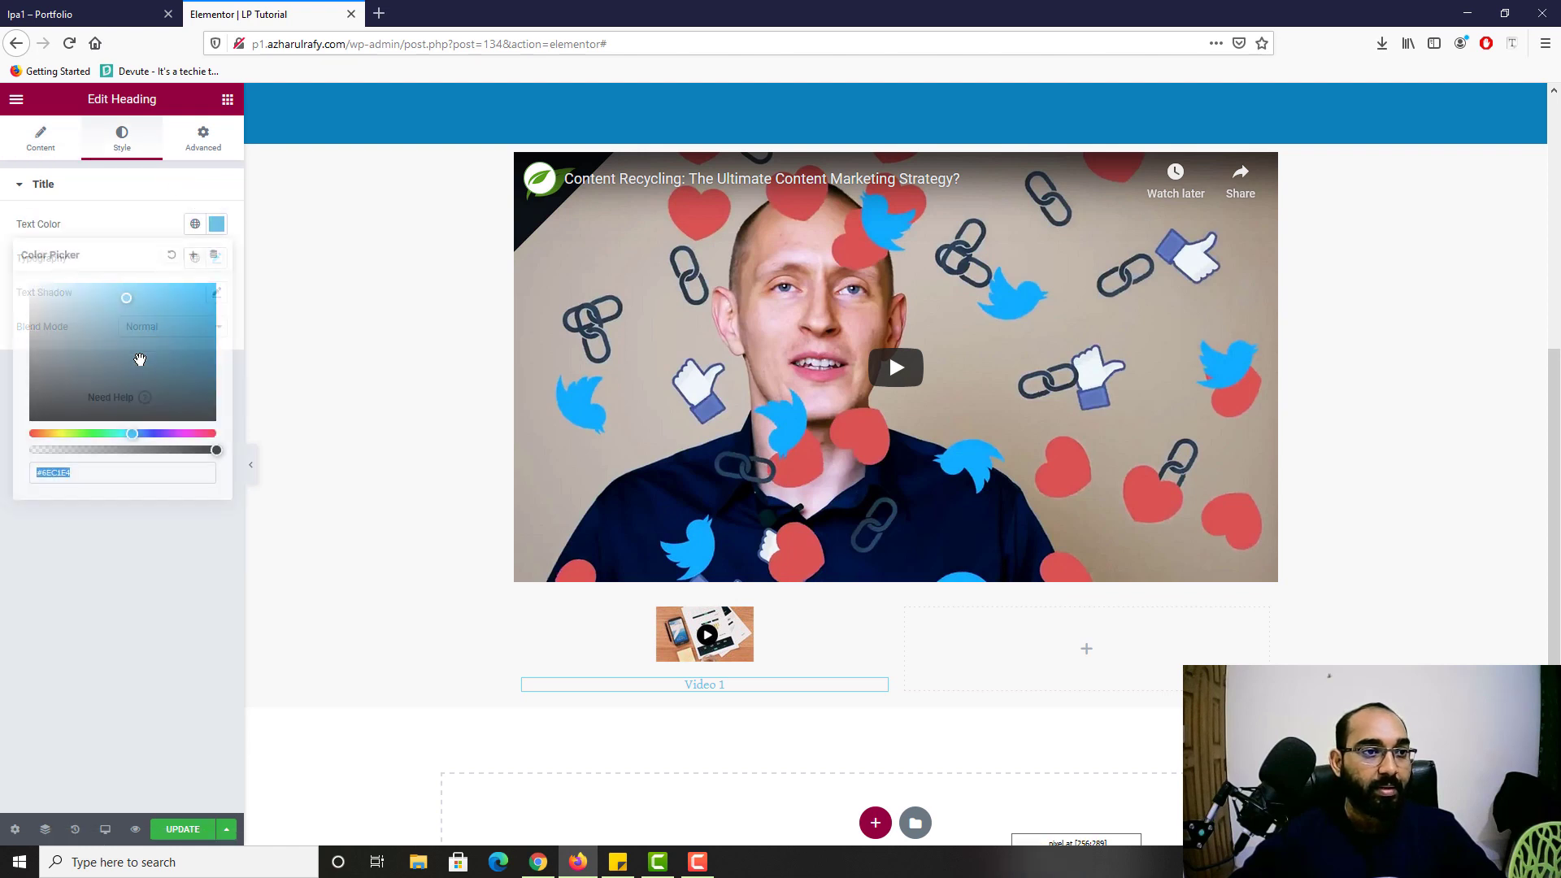
{"action": "left_click_drag", "start_coordinate": [139, 358], "coordinate": [27, 430]}
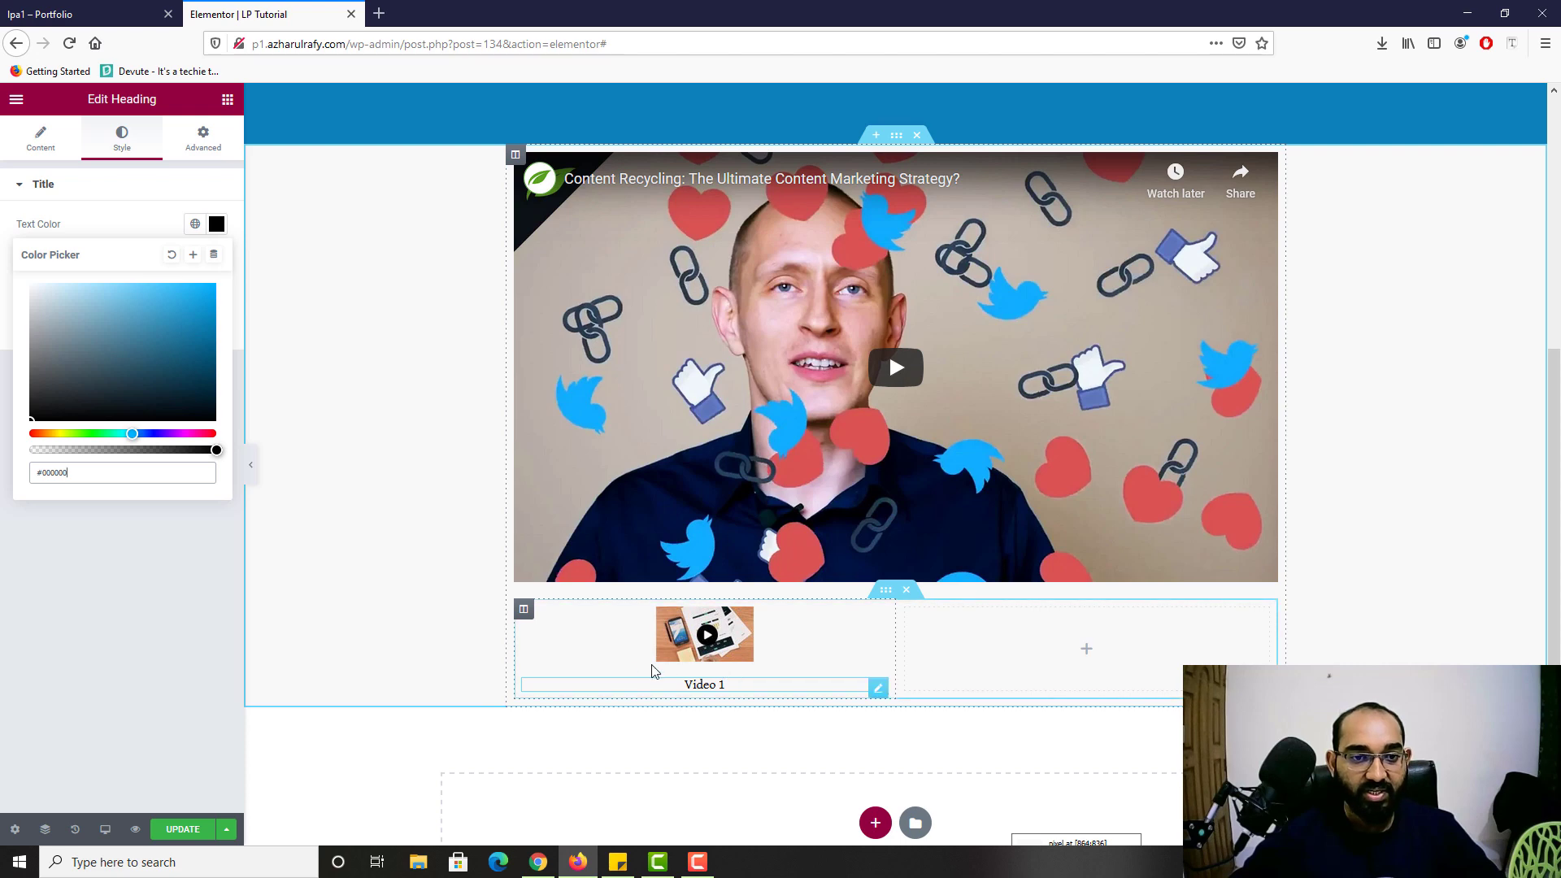
Step: Check the divider between thumbnails on the lpa1 page and give the inner section's first column a solid border
{"action": "left_click", "coordinate": [47, 10]}
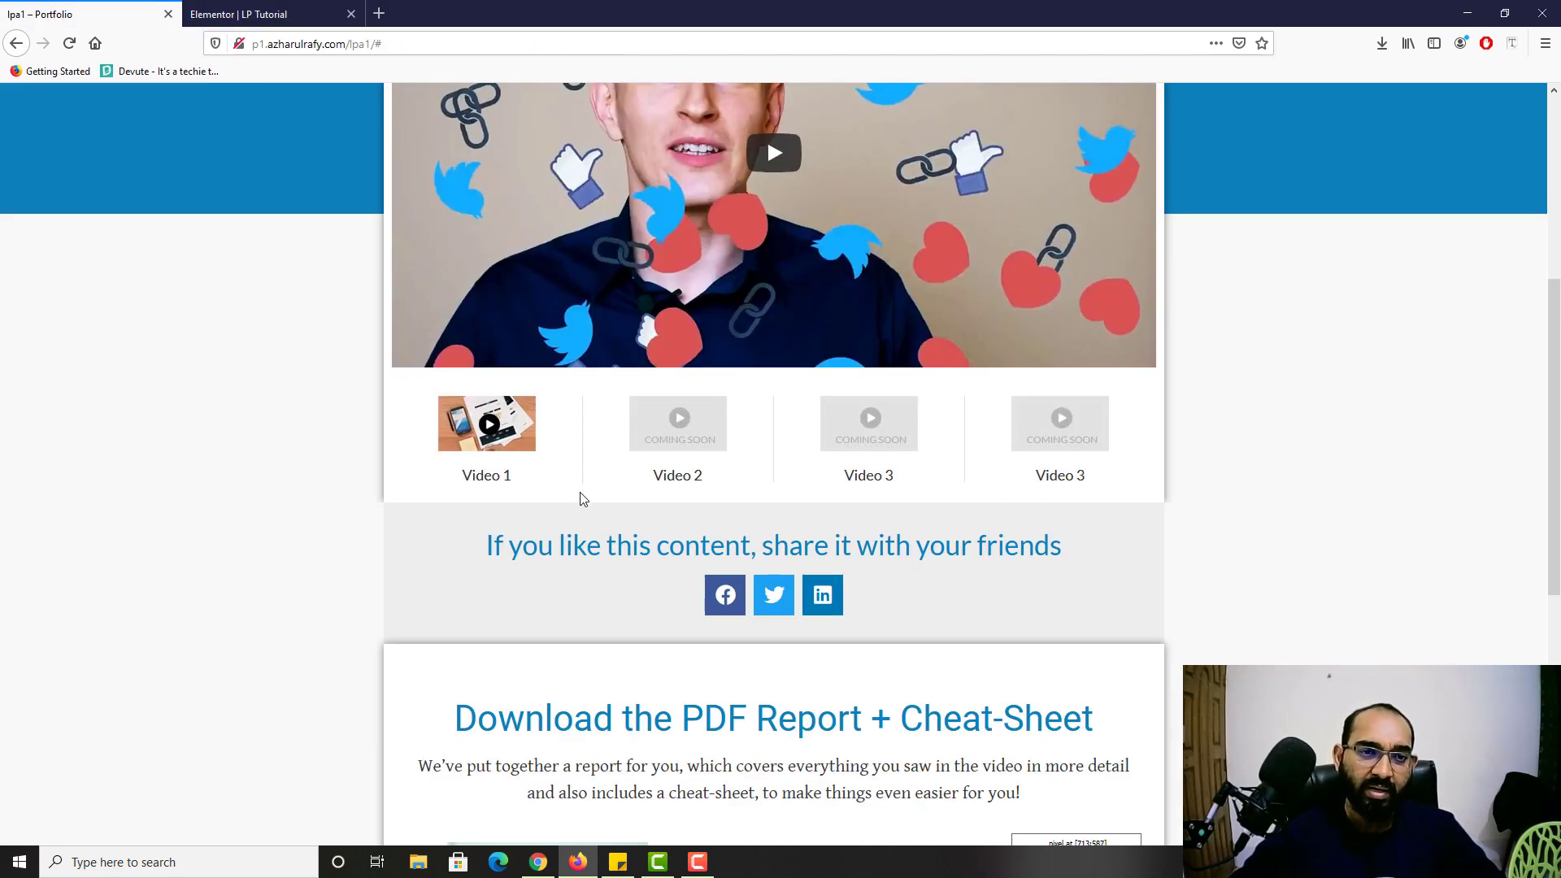
{"action": "key", "text": "ctrl+Tab"}
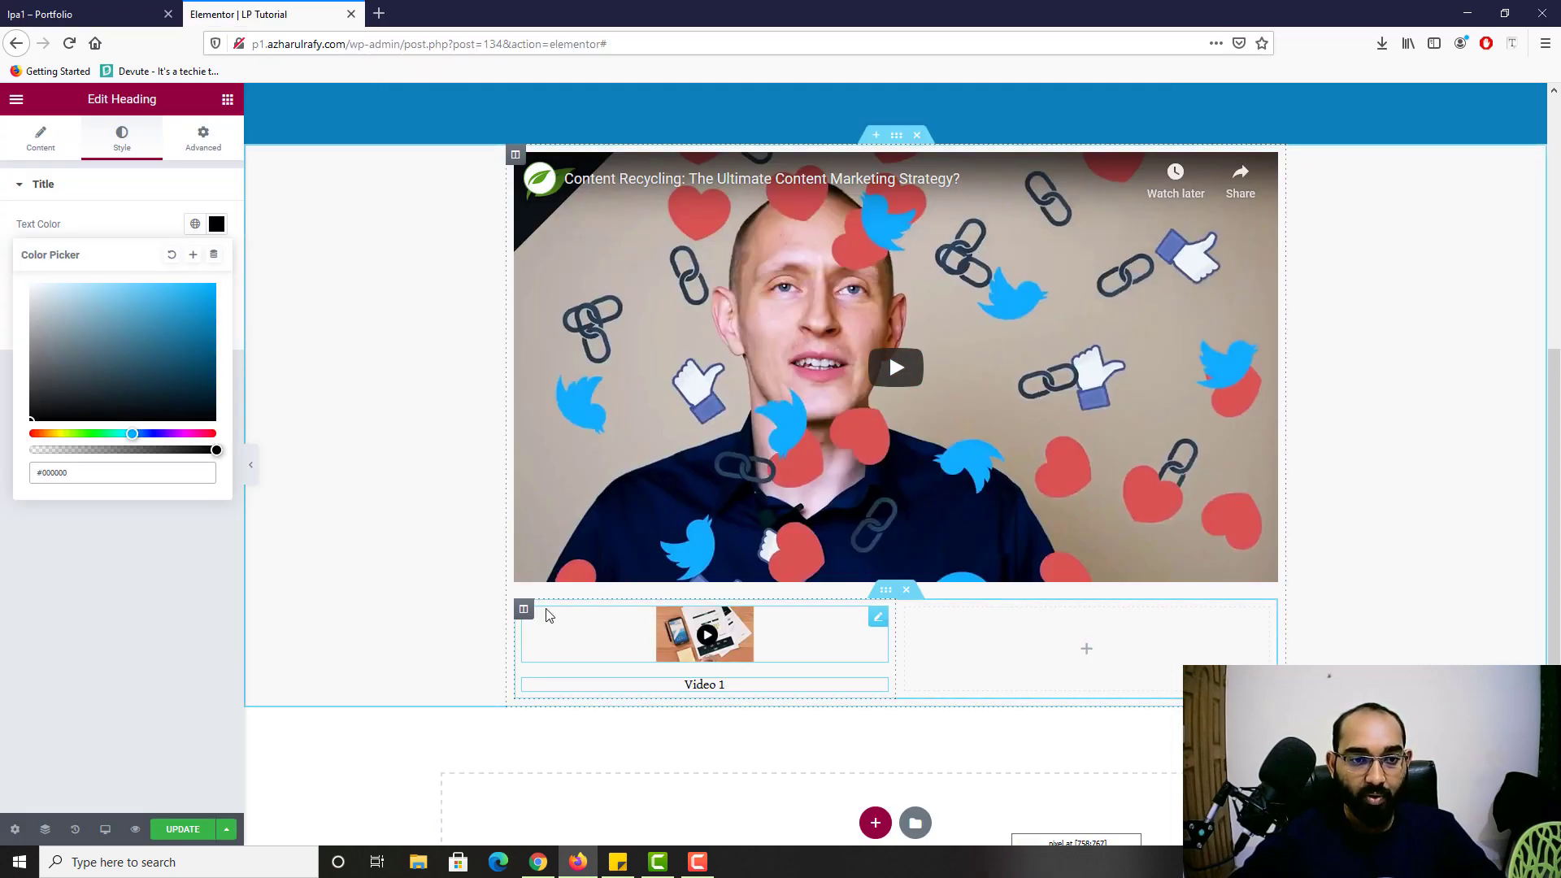
{"action": "left_click", "coordinate": [524, 610]}
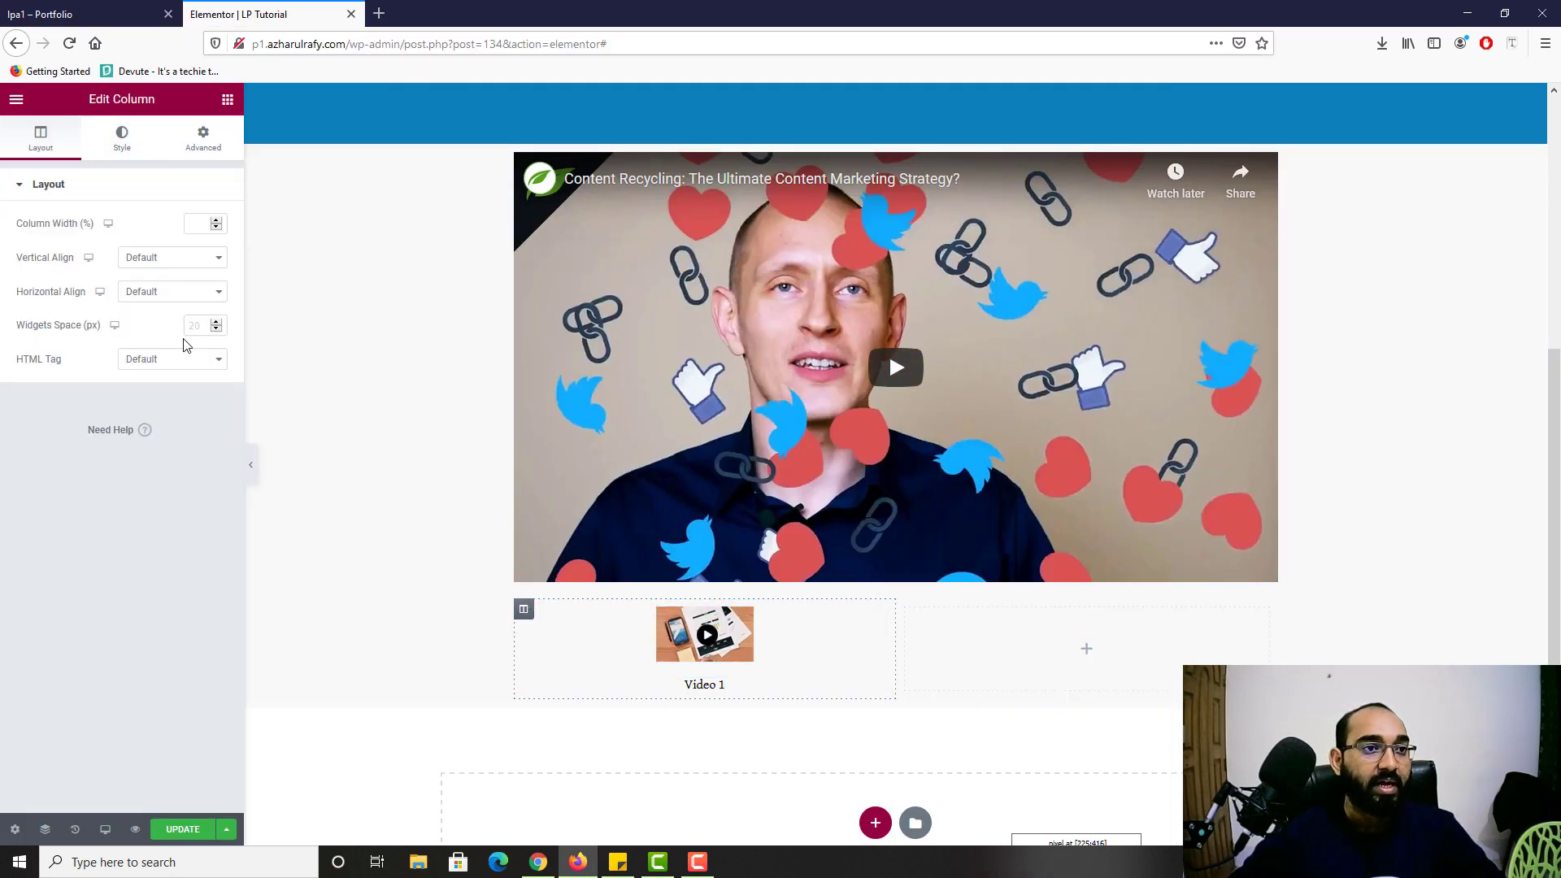
{"action": "left_click", "coordinate": [122, 138]}
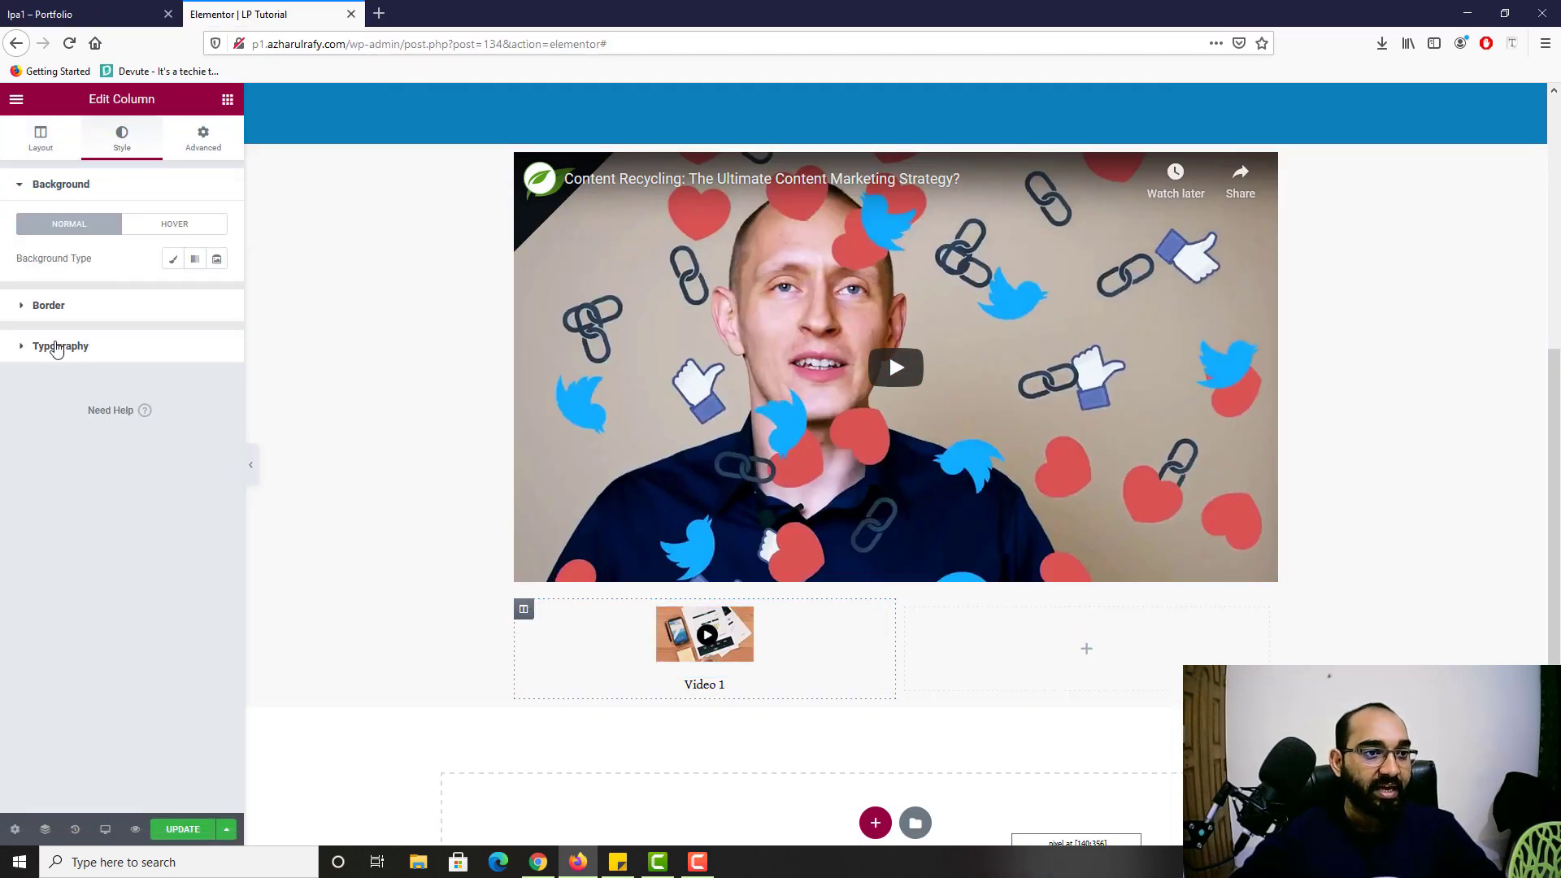
{"action": "left_click", "coordinate": [49, 306]}
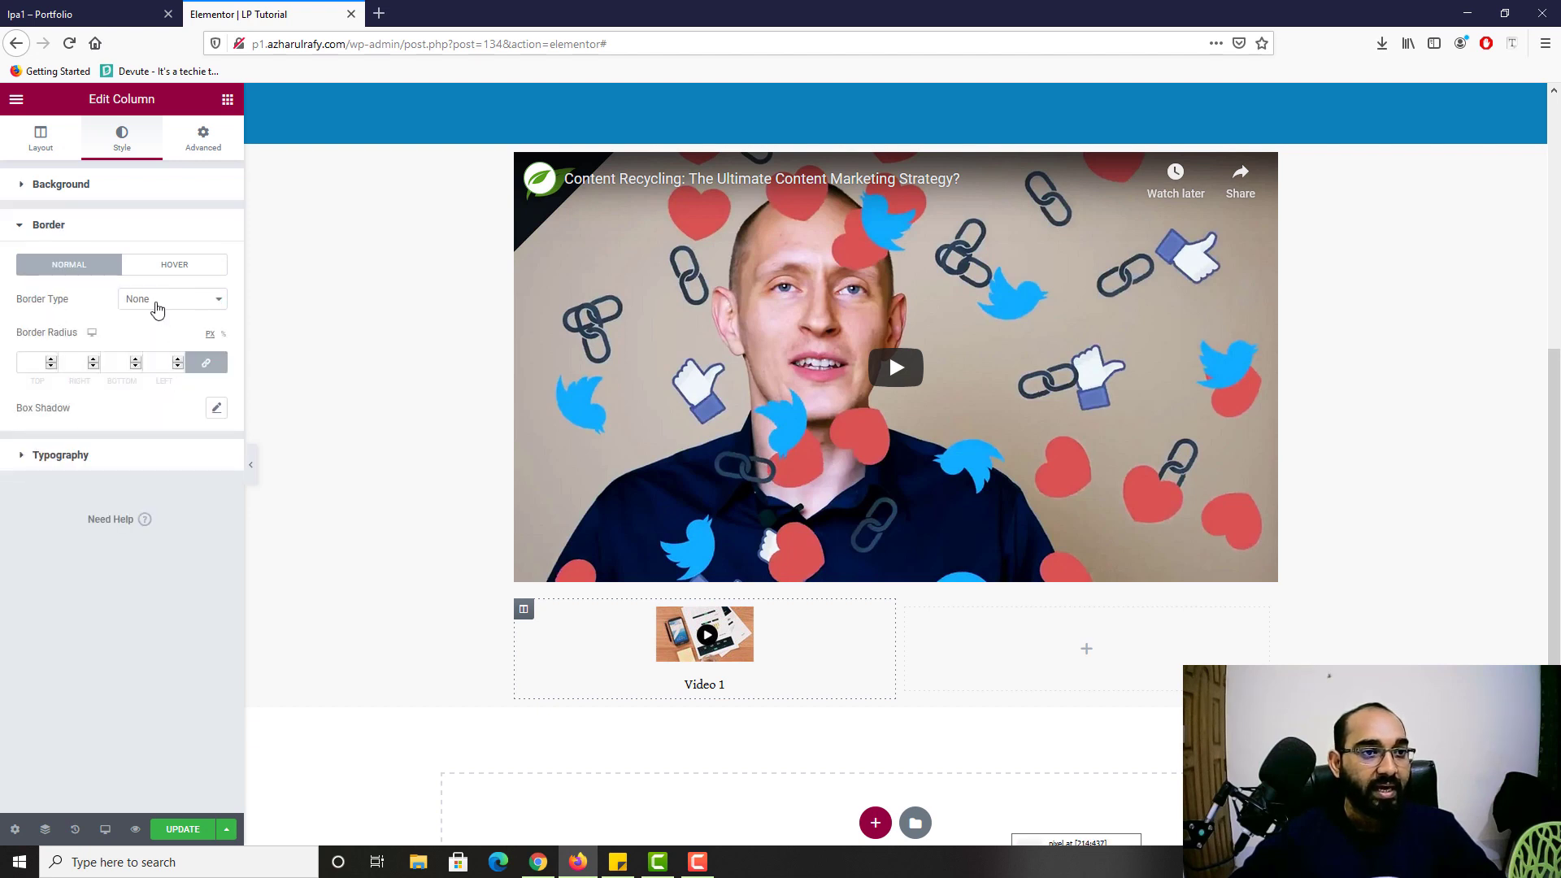
{"action": "left_click", "coordinate": [165, 302]}
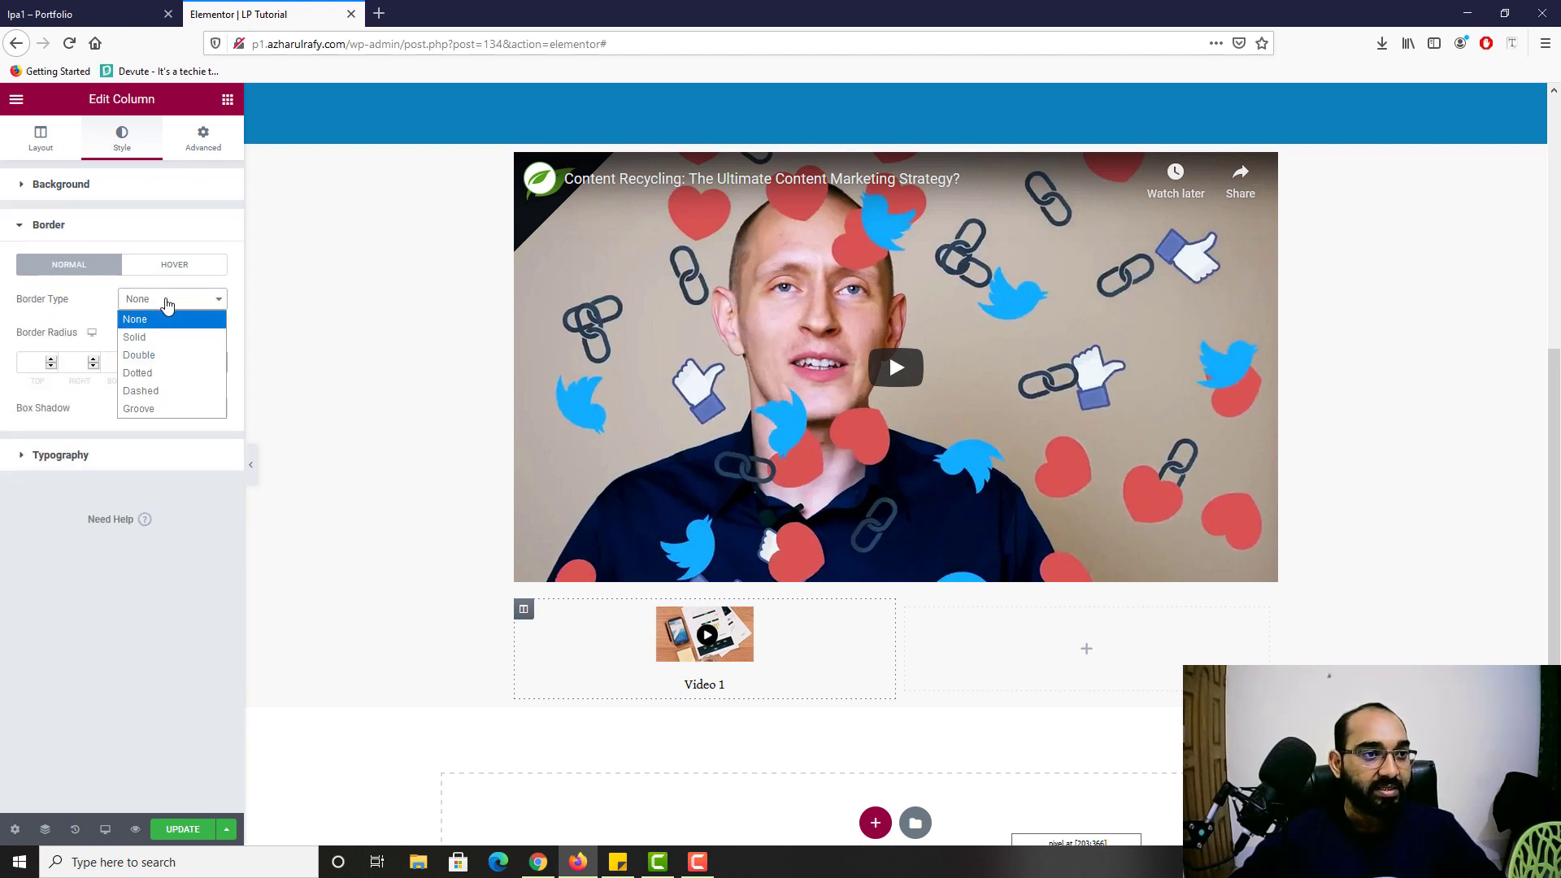
{"action": "left_click", "coordinate": [148, 336]}
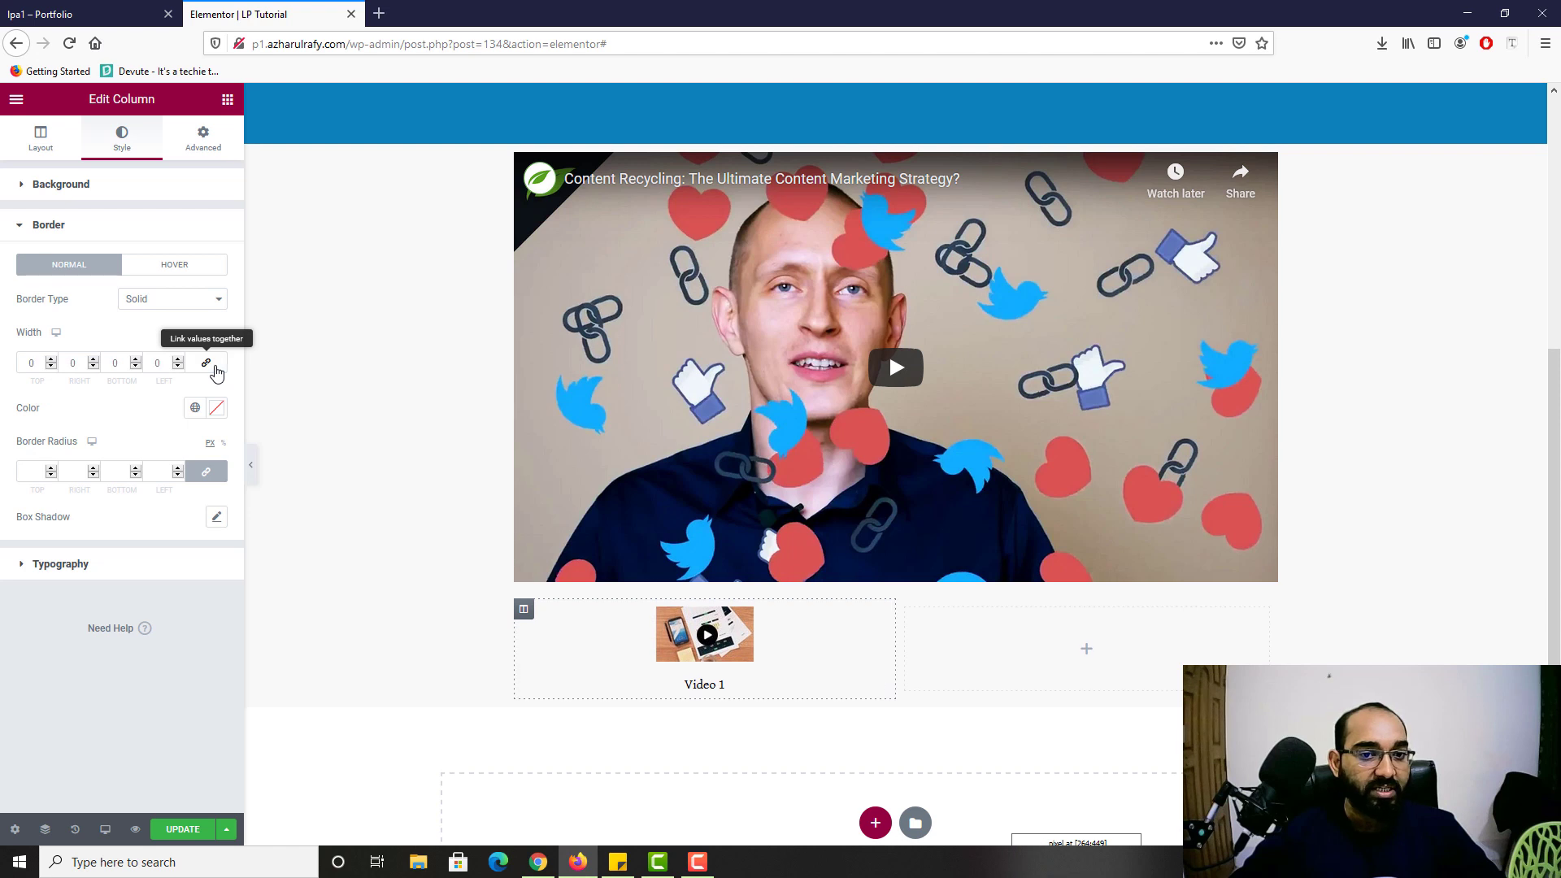
Step: Unlink the first column's border widths, set only the right width to 1, and save the template
{"action": "left_click", "coordinate": [206, 364]}
{"action": "left_click", "coordinate": [32, 363]}
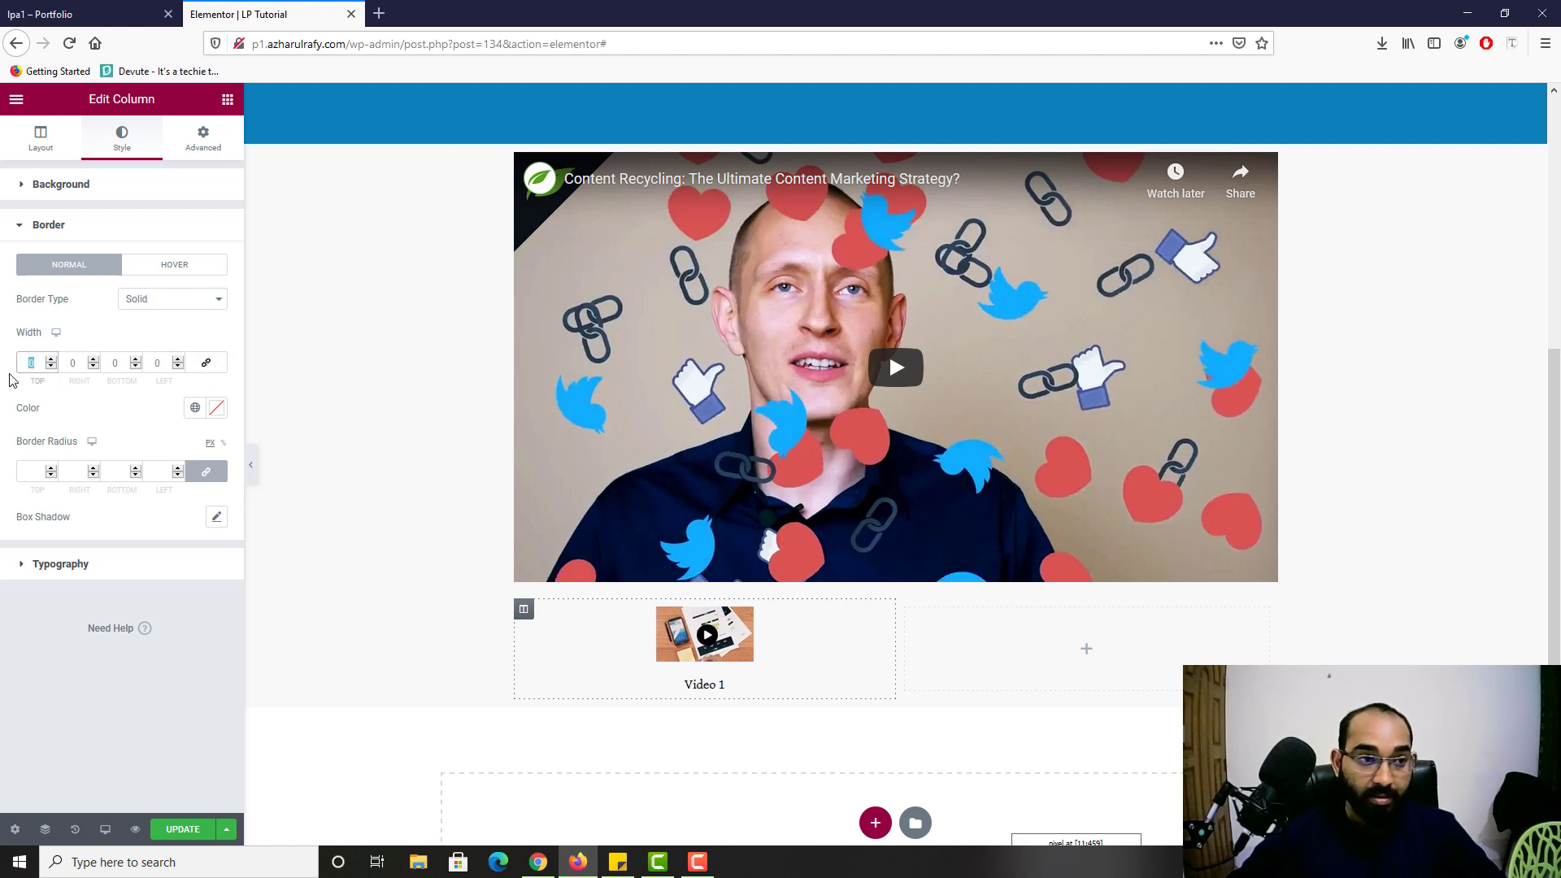
{"action": "left_click", "coordinate": [73, 363]}
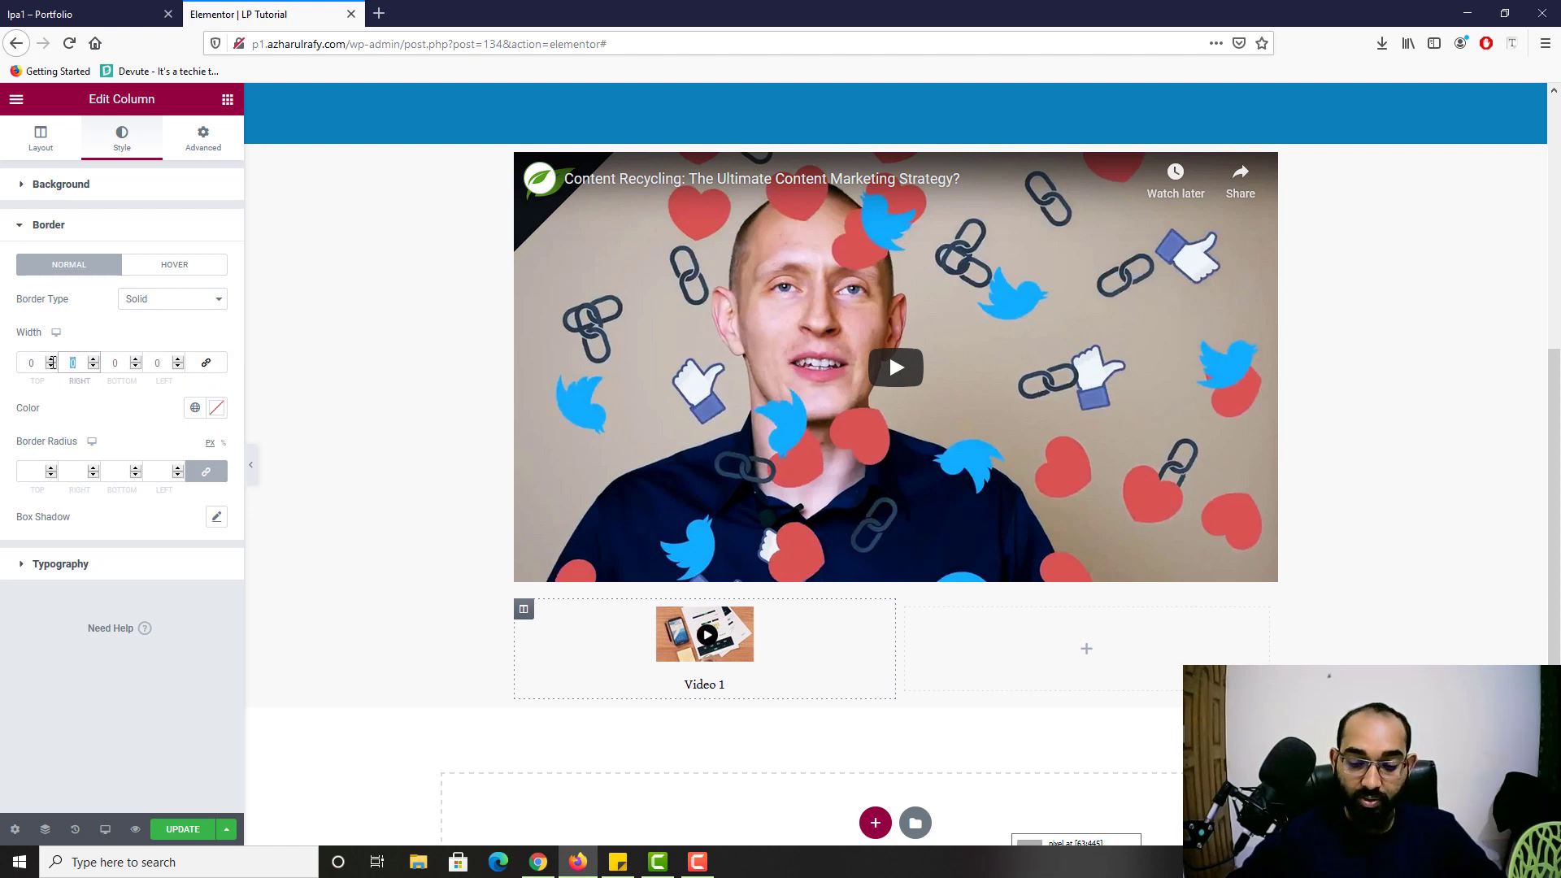
{"action": "type", "text": "1"}
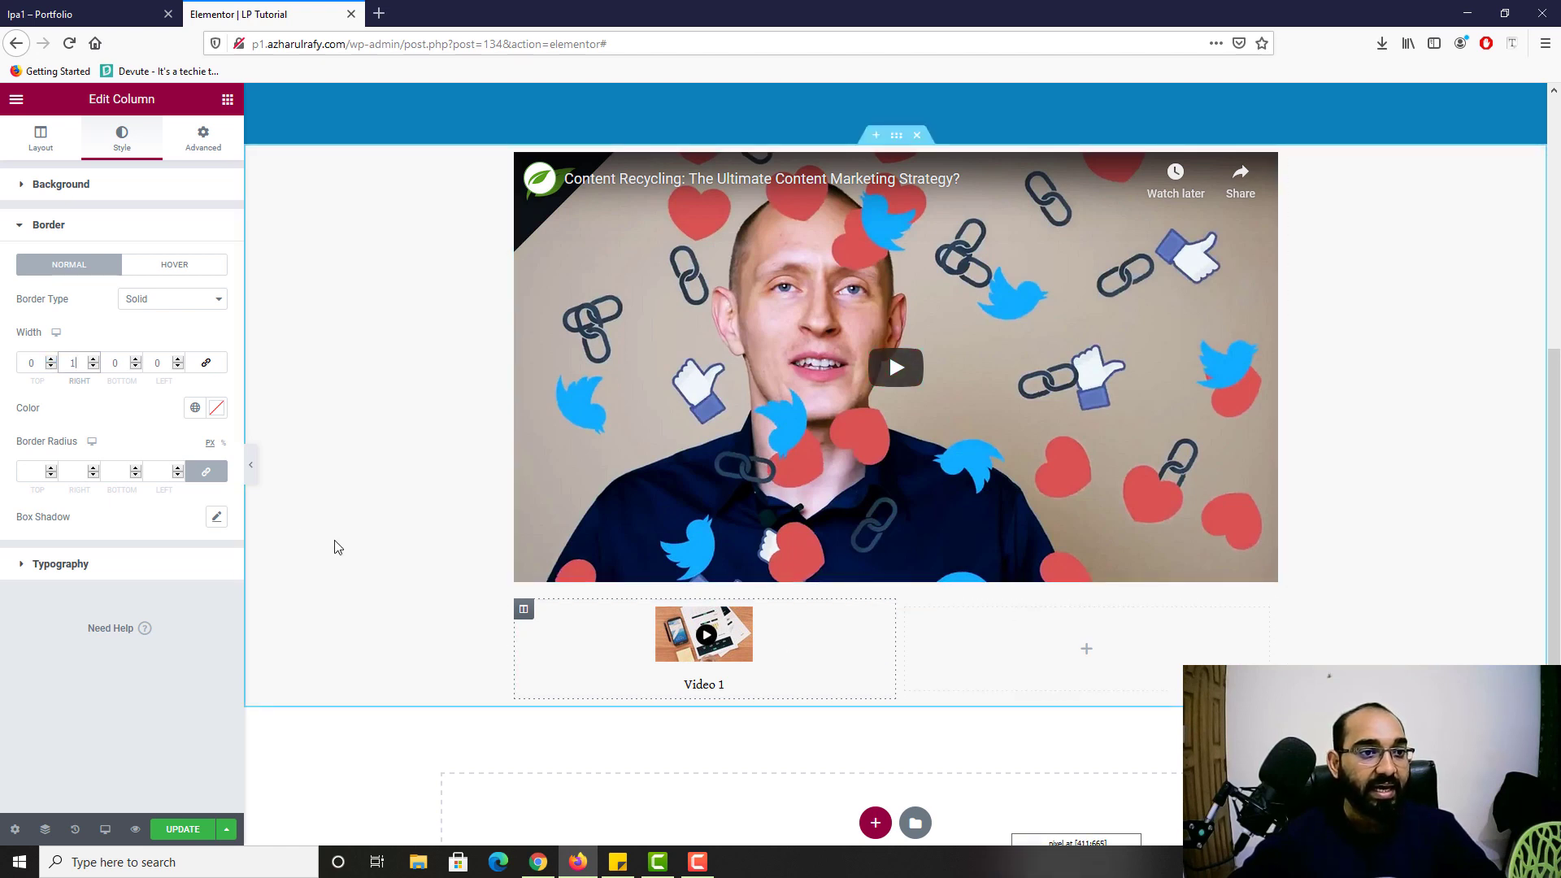
{"action": "left_click", "coordinate": [175, 831]}
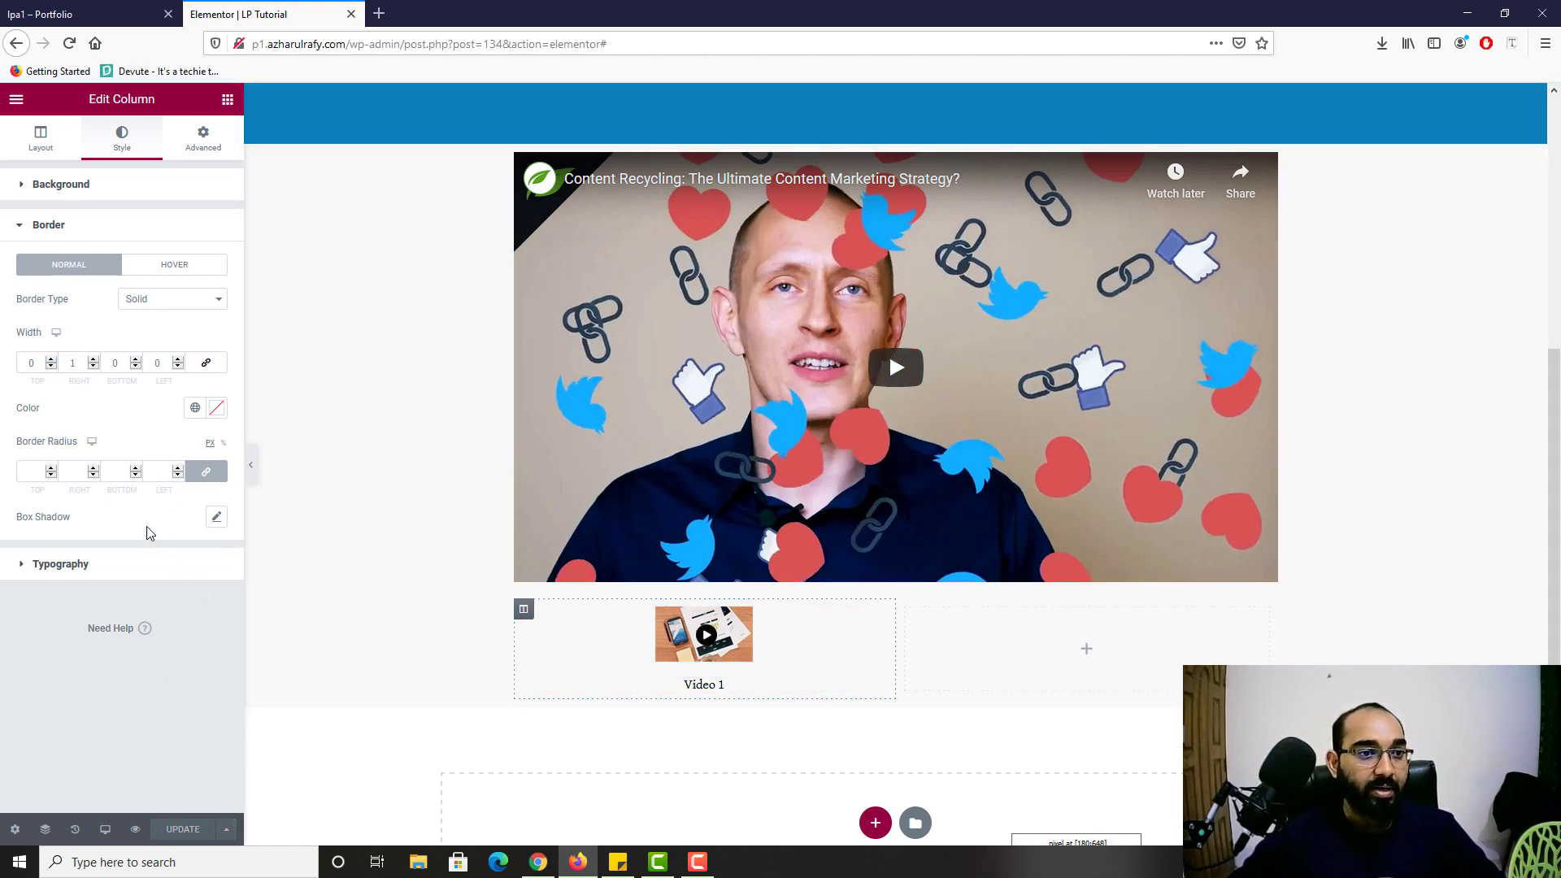
Step: Compare with the thumbnail dividers on the lpa1 page and set the first column's border color to #E2E2E2
{"action": "left_click", "coordinate": [217, 409]}
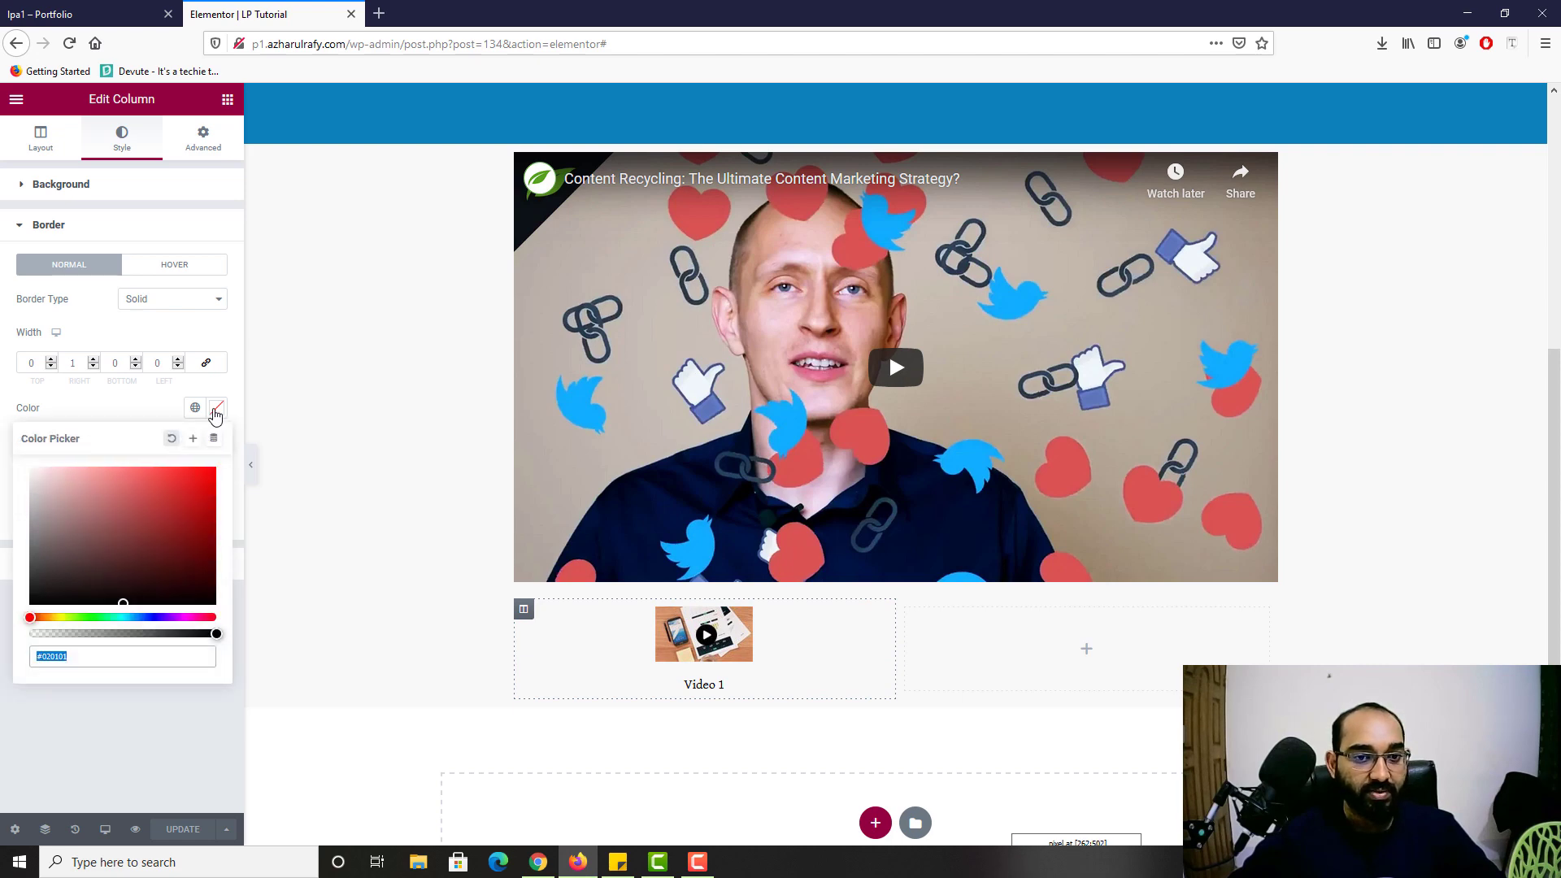
{"action": "left_click", "coordinate": [15, 2]}
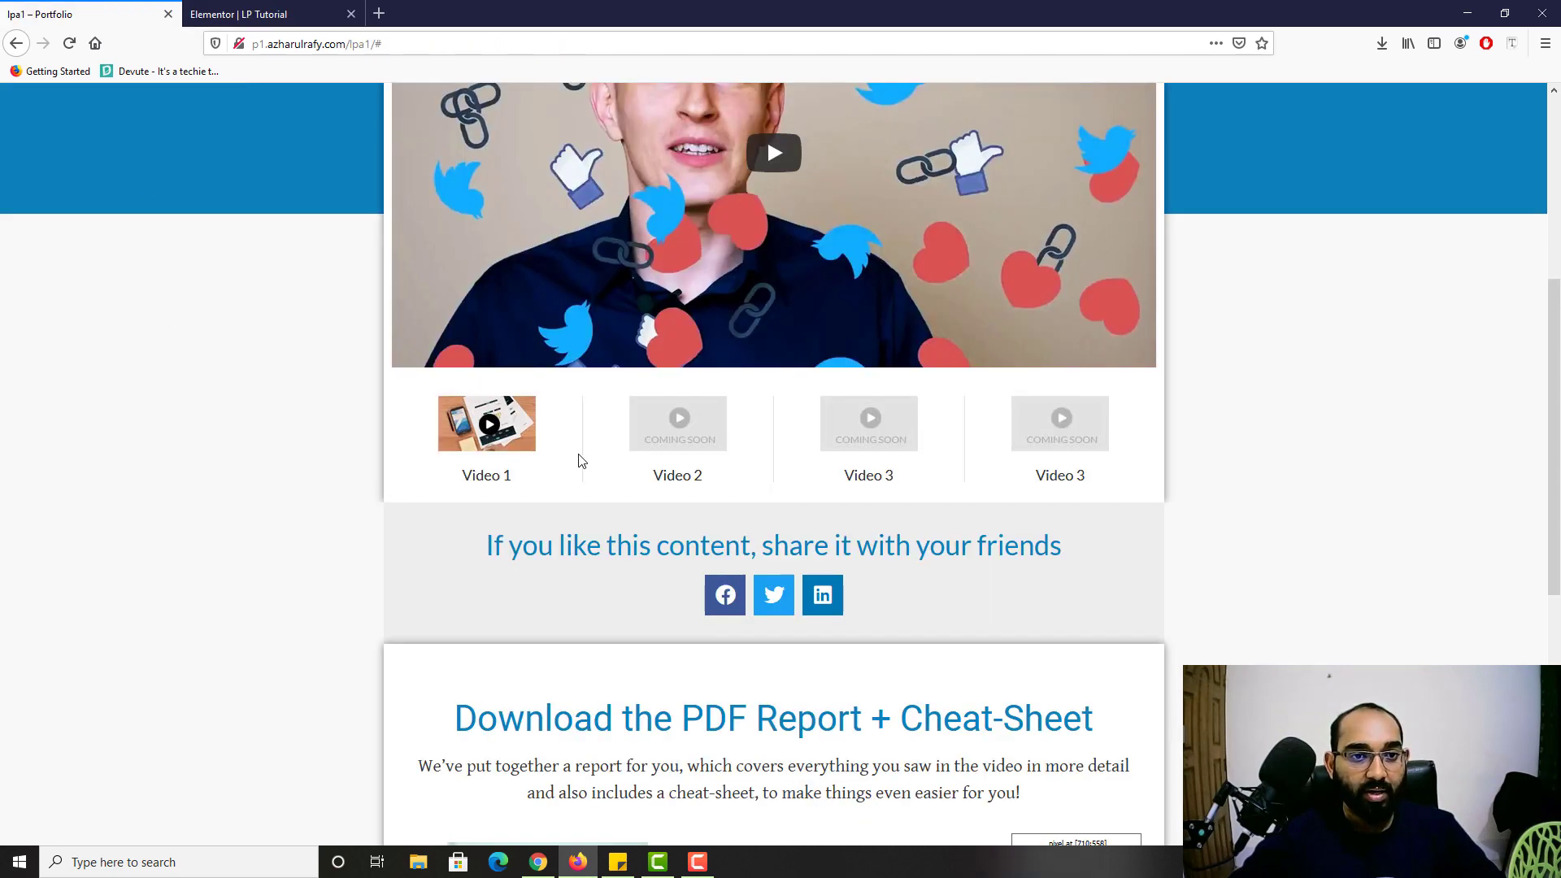
{"action": "scroll", "coordinate": [422, 453], "scroll_direction": "up", "scroll_amount": 3}
{"action": "scroll", "coordinate": [392, 463], "scroll_direction": "down", "scroll_amount": 3}
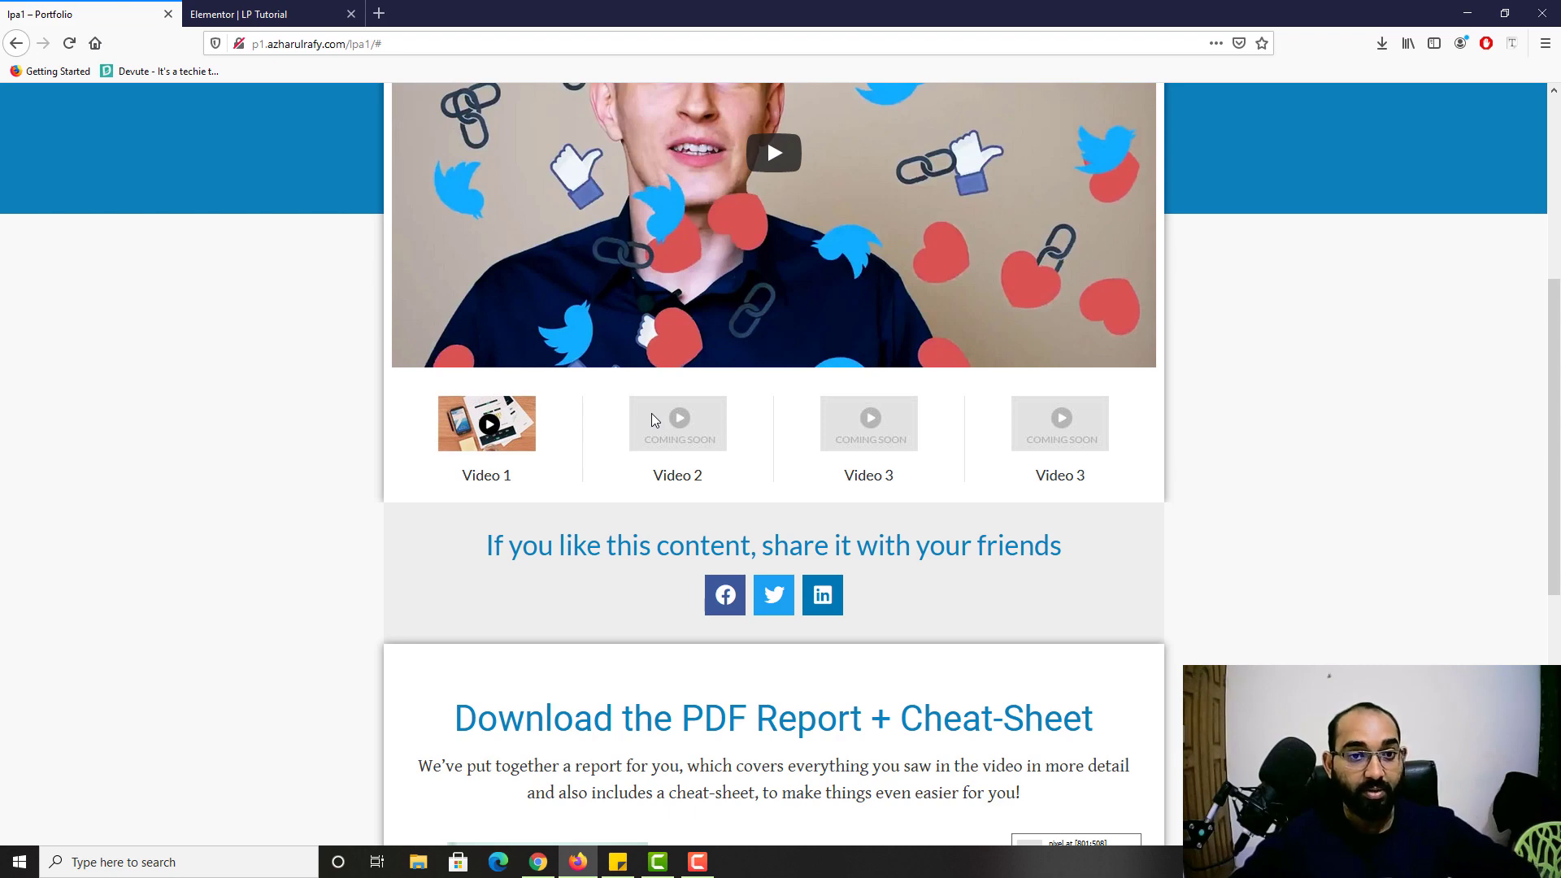
{"action": "left_click", "coordinate": [230, 10]}
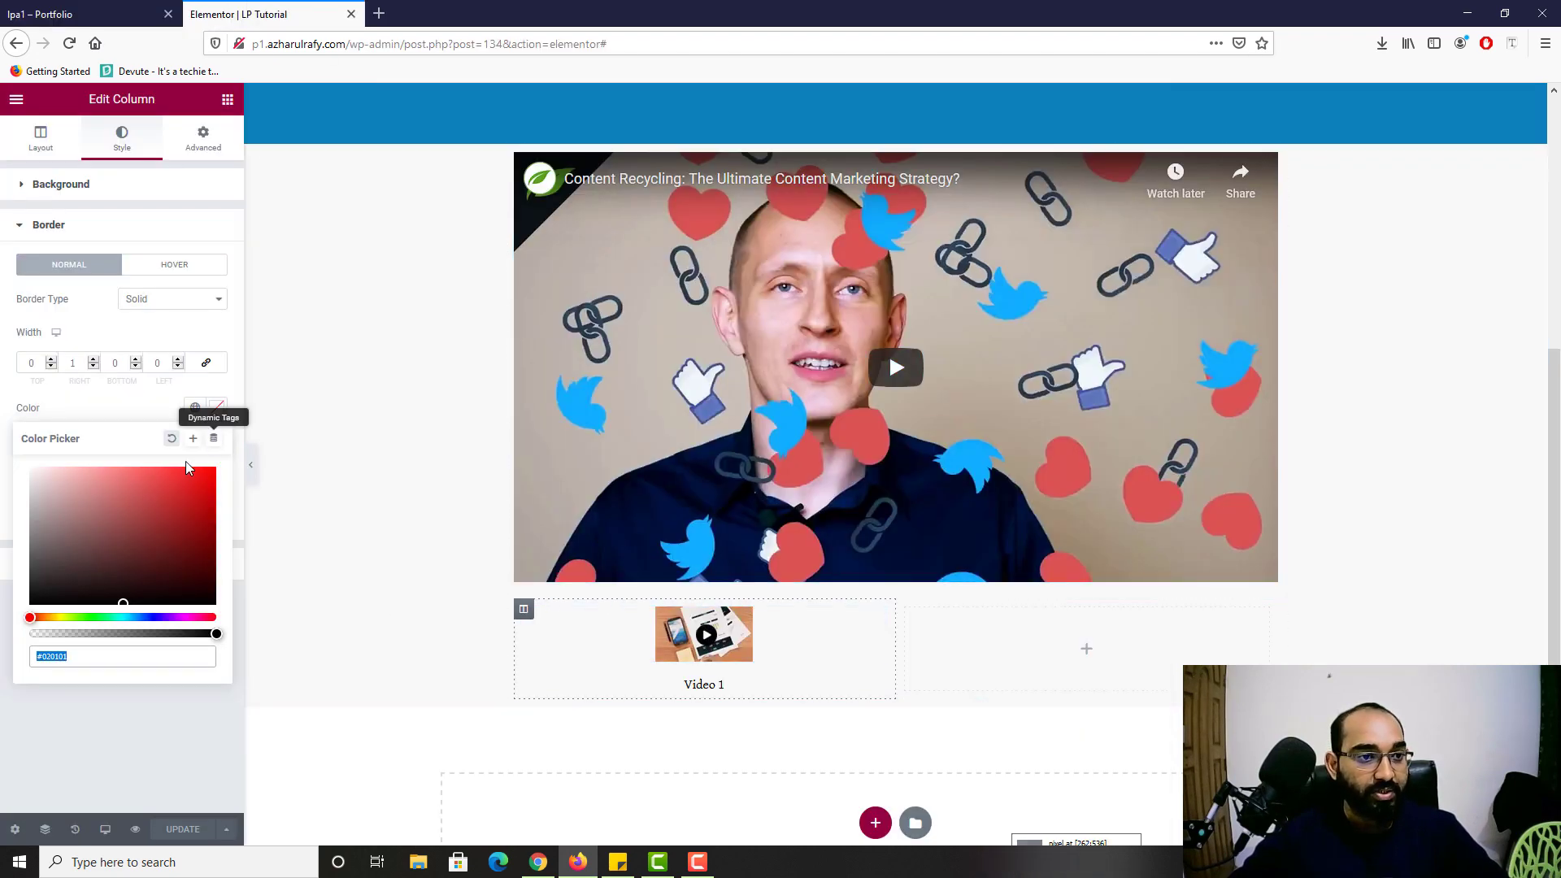
{"action": "type", "text": "E2E2E2"}
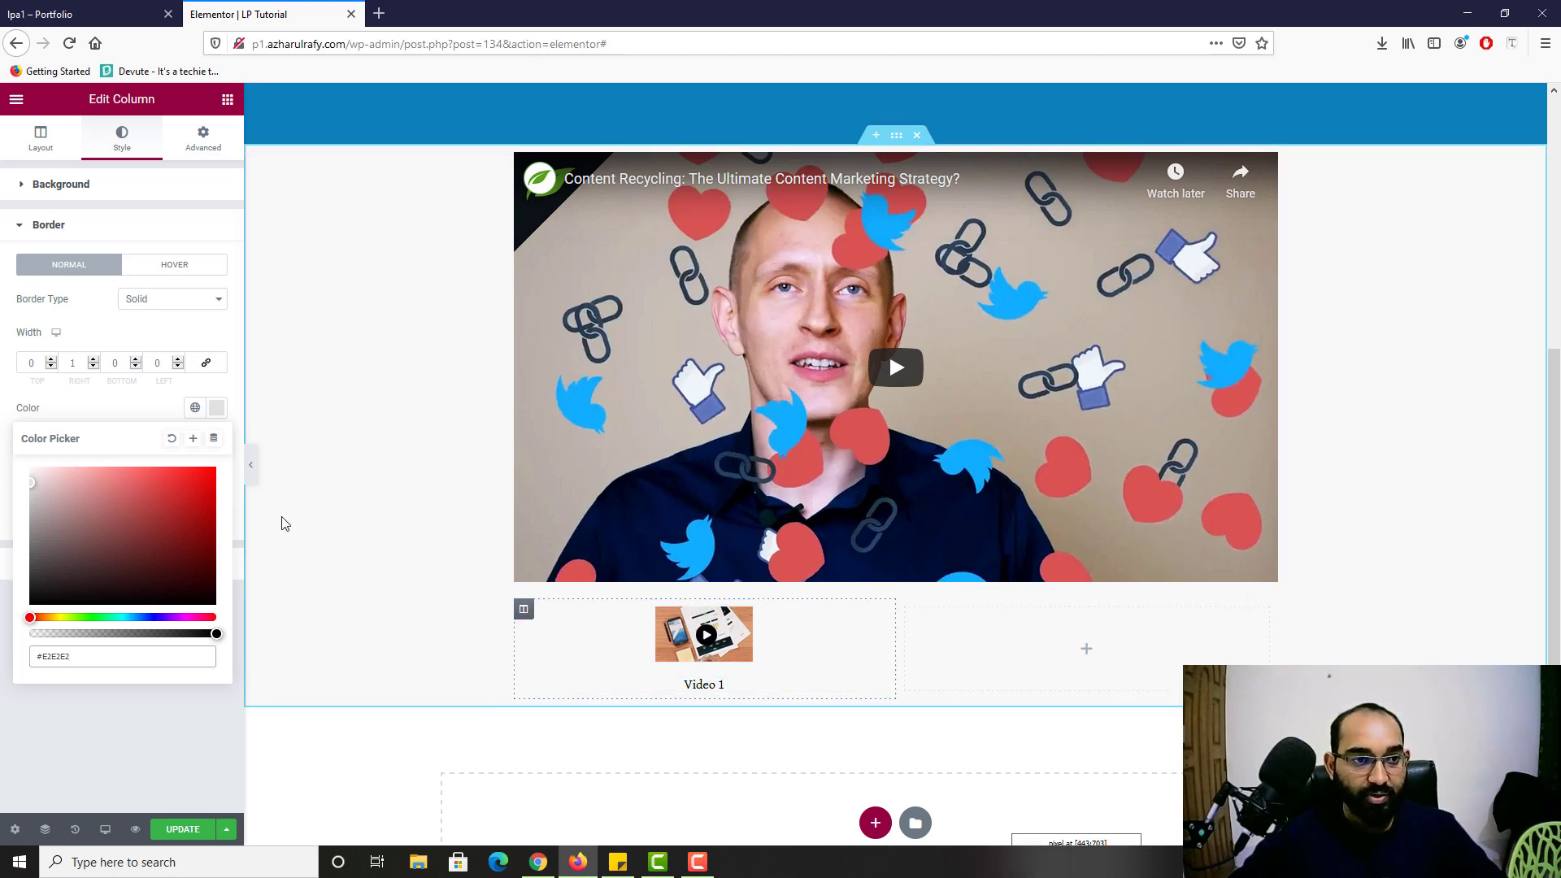
Step: Preview the thumbnail row and its divider with the editing panel hidden, and bring the panel back
{"action": "left_click", "coordinate": [250, 464]}
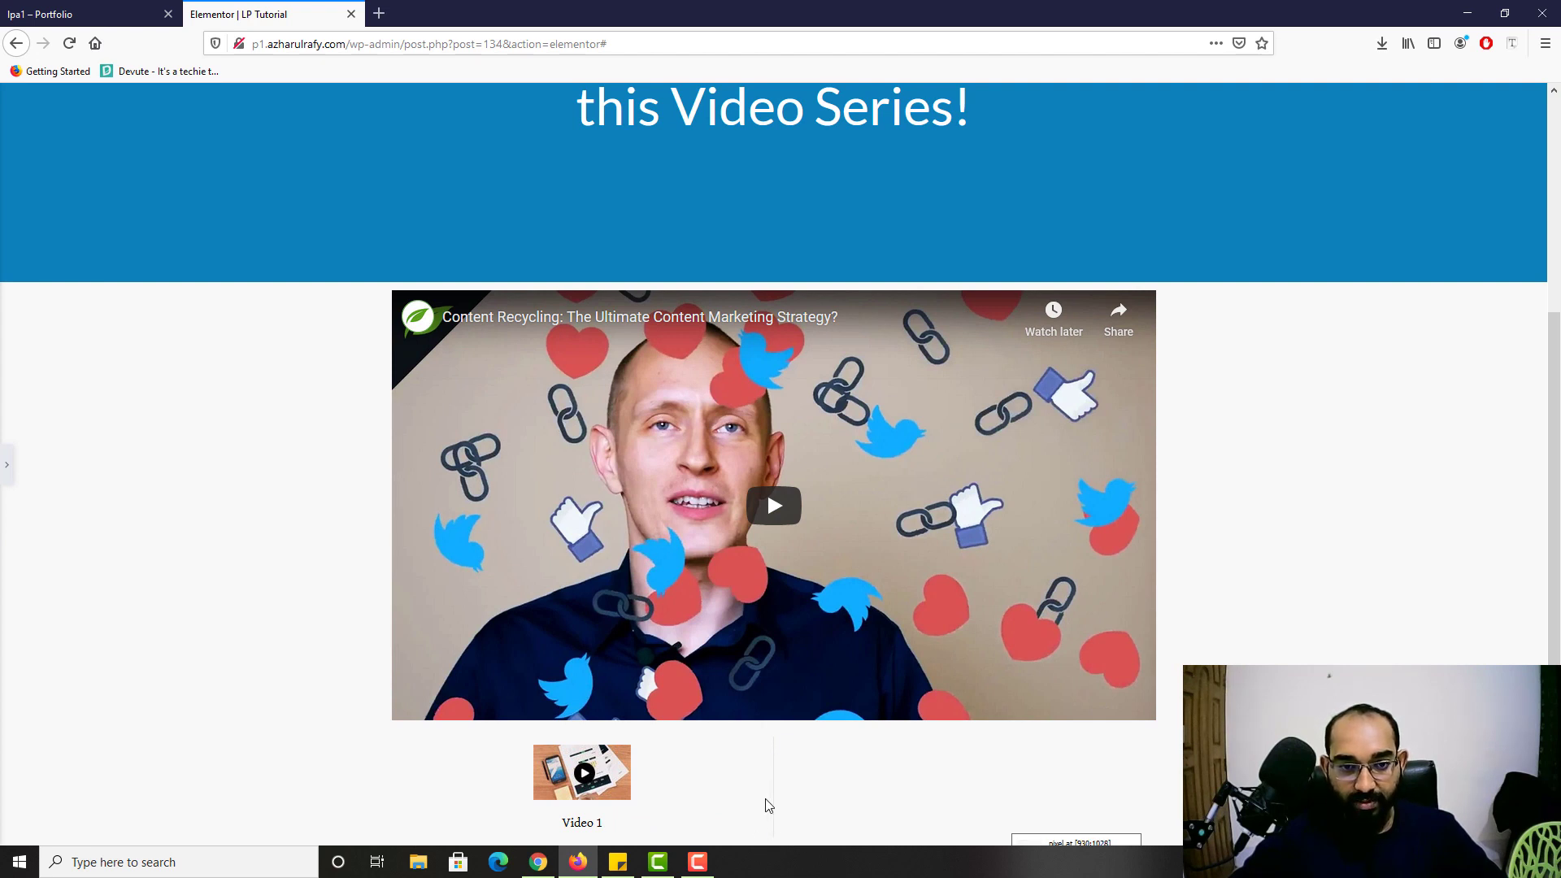
{"action": "left_click", "coordinate": [7, 482]}
{"action": "scroll", "coordinate": [391, 643], "scroll_direction": "down", "scroll_amount": 3}
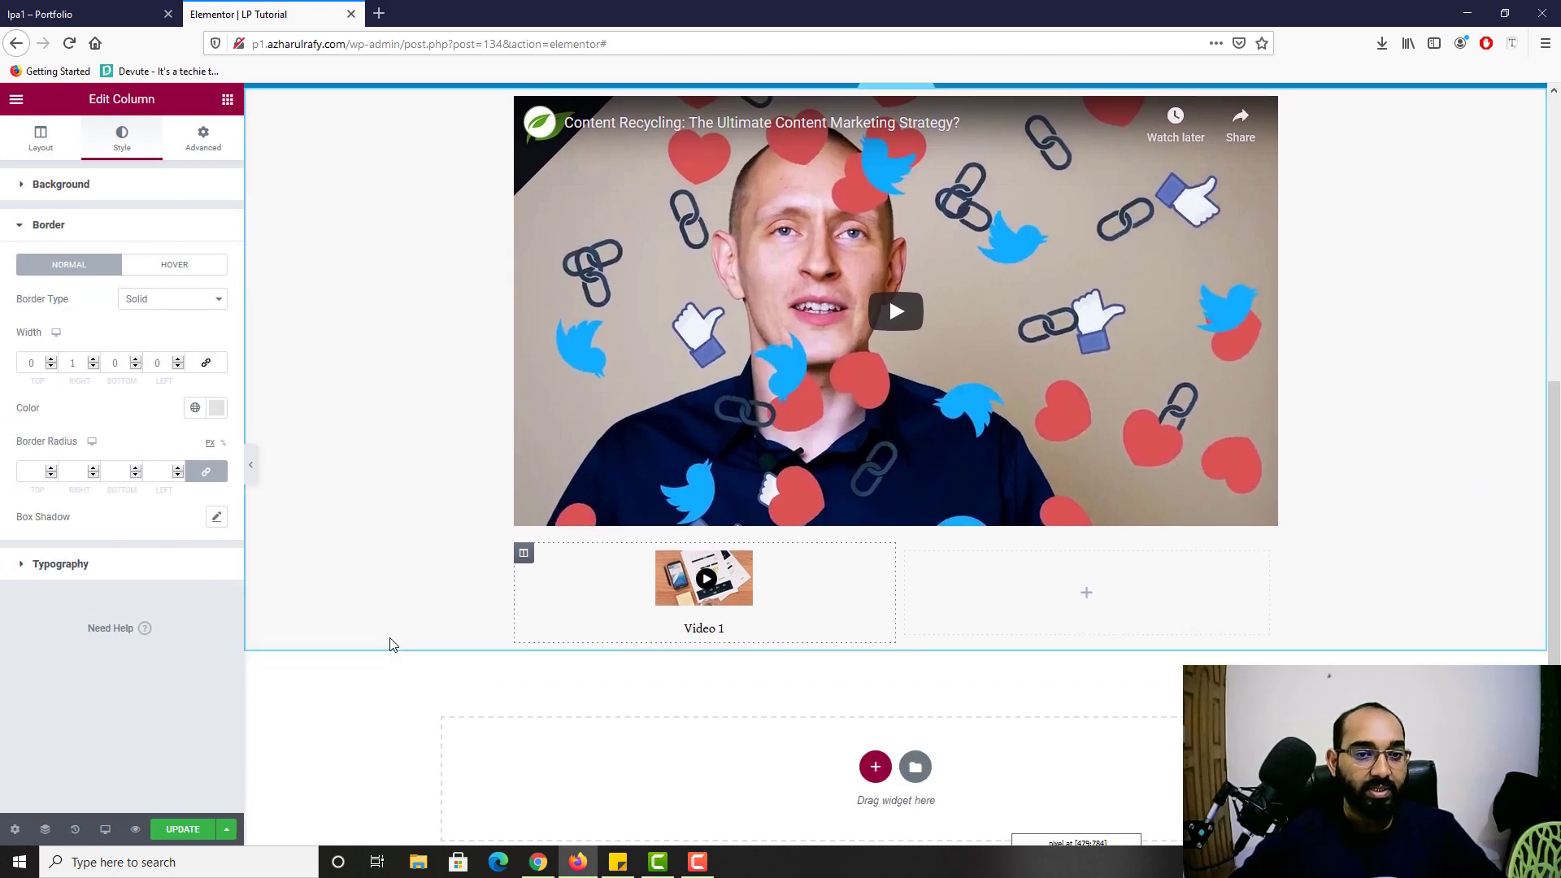
{"action": "scroll", "coordinate": [446, 525], "scroll_direction": "up", "scroll_amount": 3}
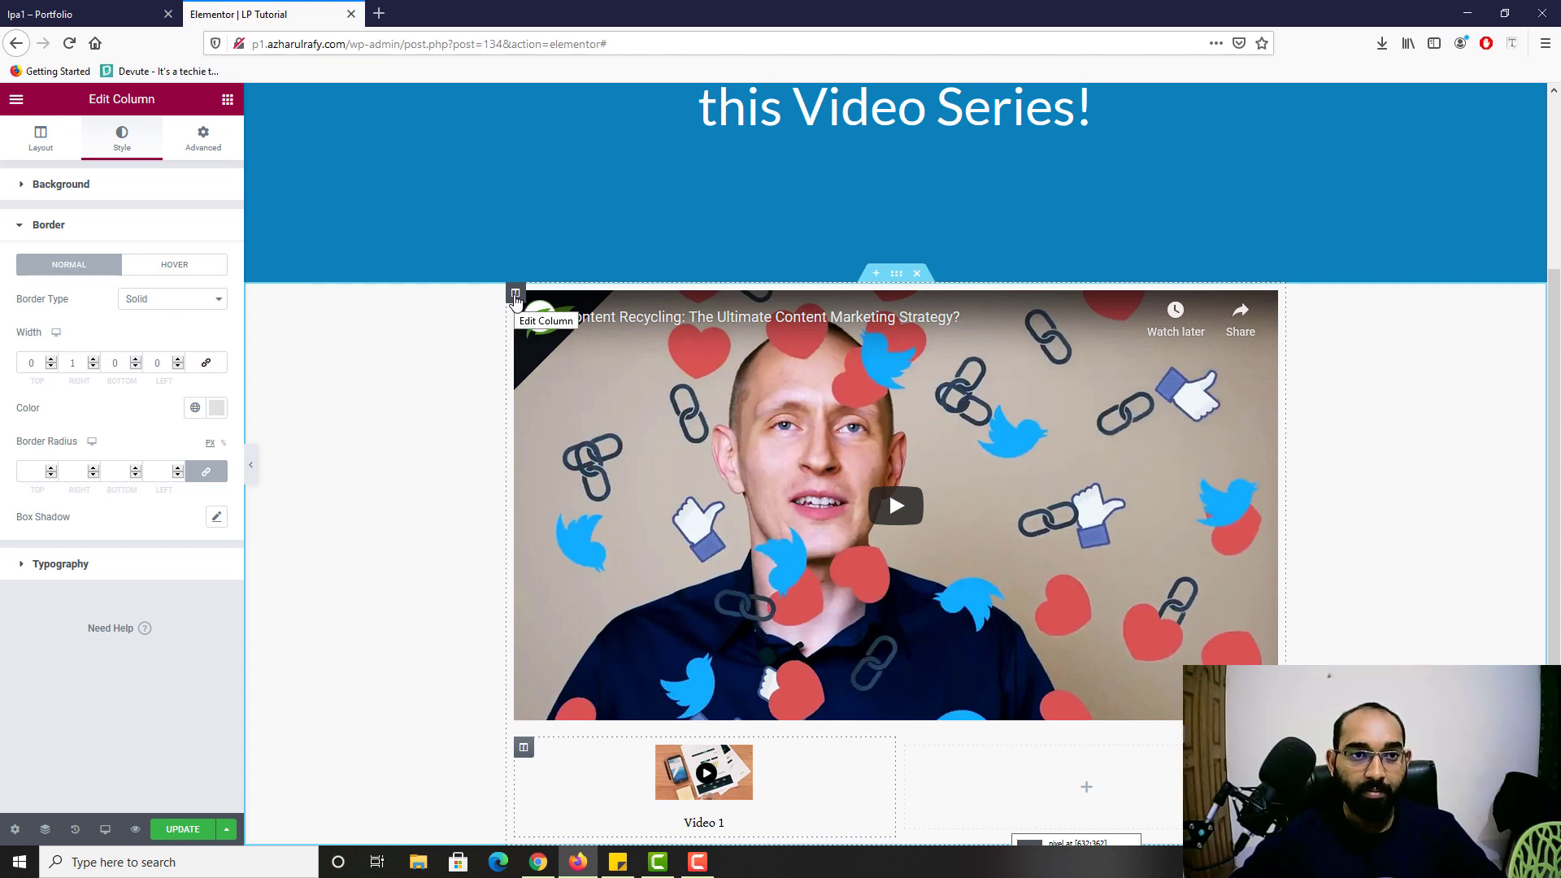
Step: Compare with the video box on the lpa1 page and give the column holding the video a classic background color of #FFFFFF
{"action": "left_click", "coordinate": [514, 294]}
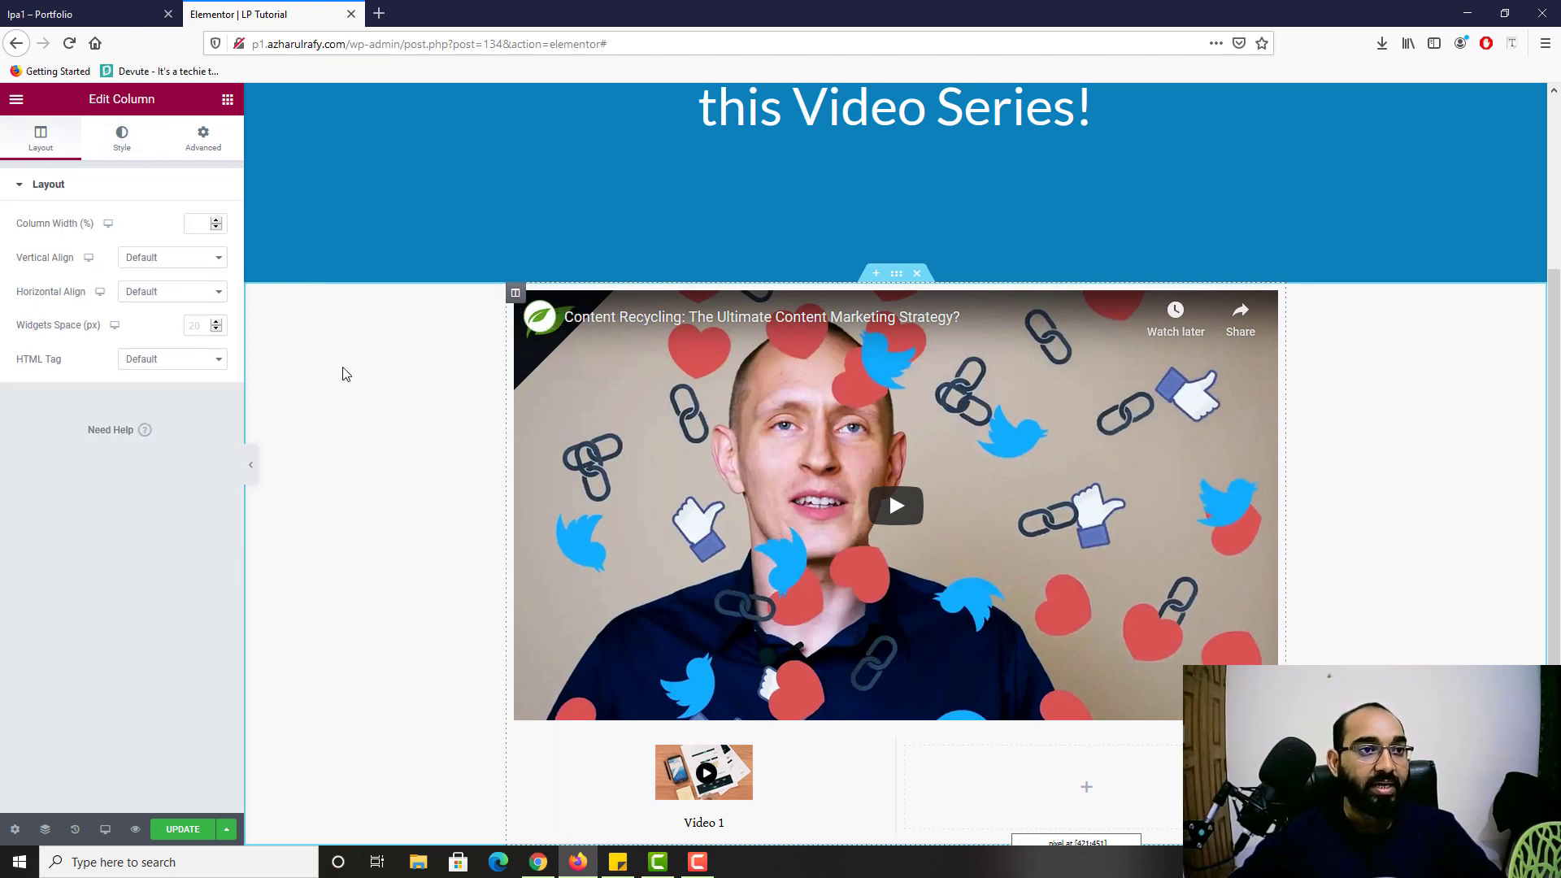
{"action": "left_click", "coordinate": [122, 139]}
{"action": "left_click", "coordinate": [49, 14]}
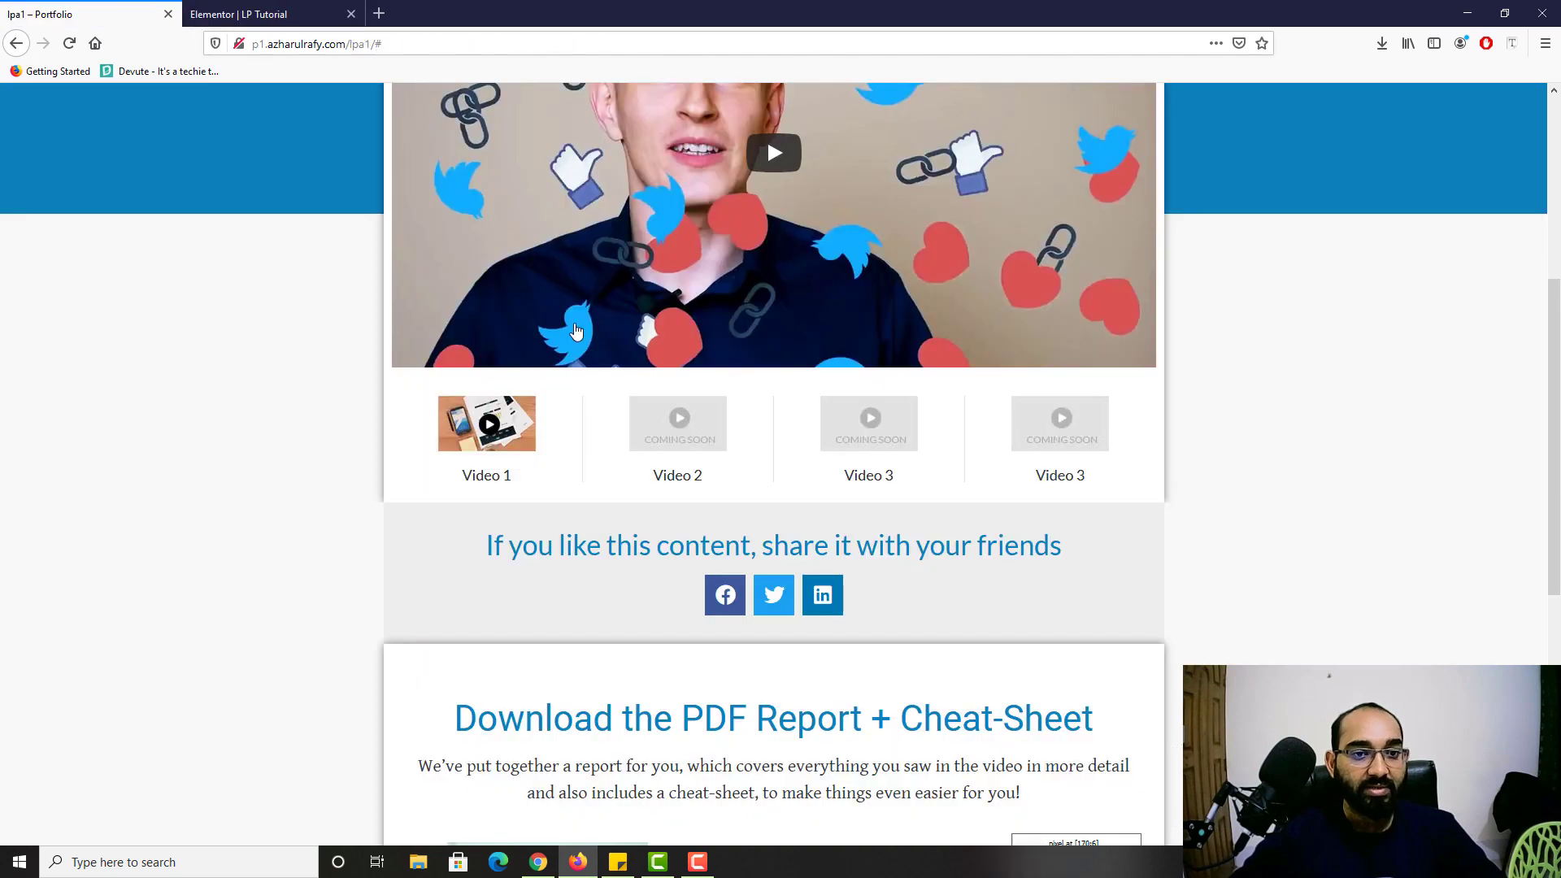
{"action": "scroll", "coordinate": [540, 401], "scroll_direction": "down", "scroll_amount": 1}
{"action": "scroll", "coordinate": [372, 315], "scroll_direction": "up", "scroll_amount": 3}
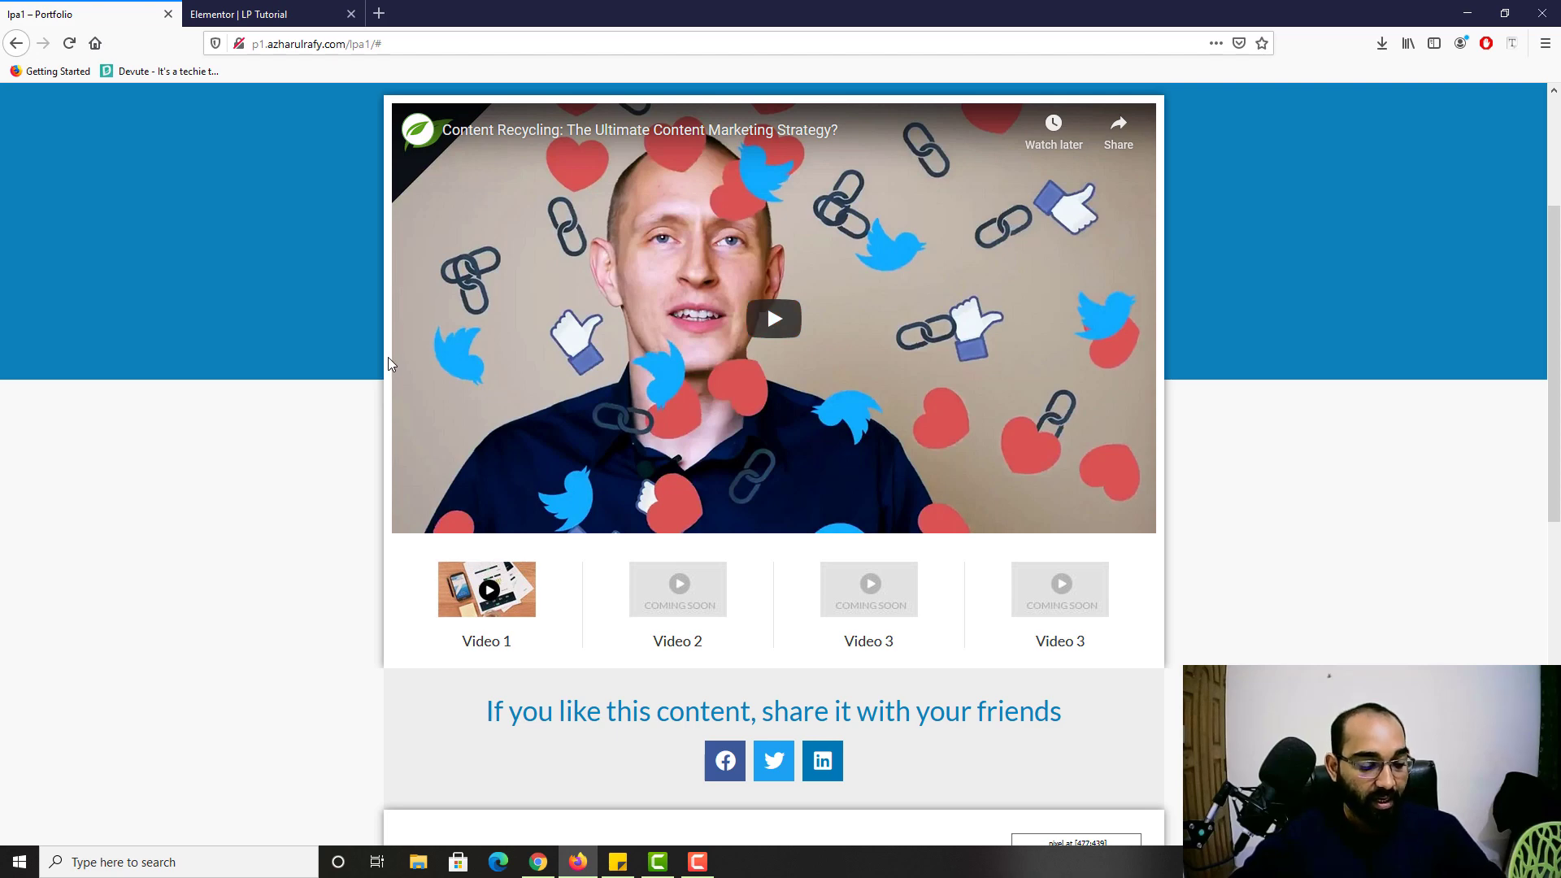
{"action": "key", "text": "ctrl+Tab"}
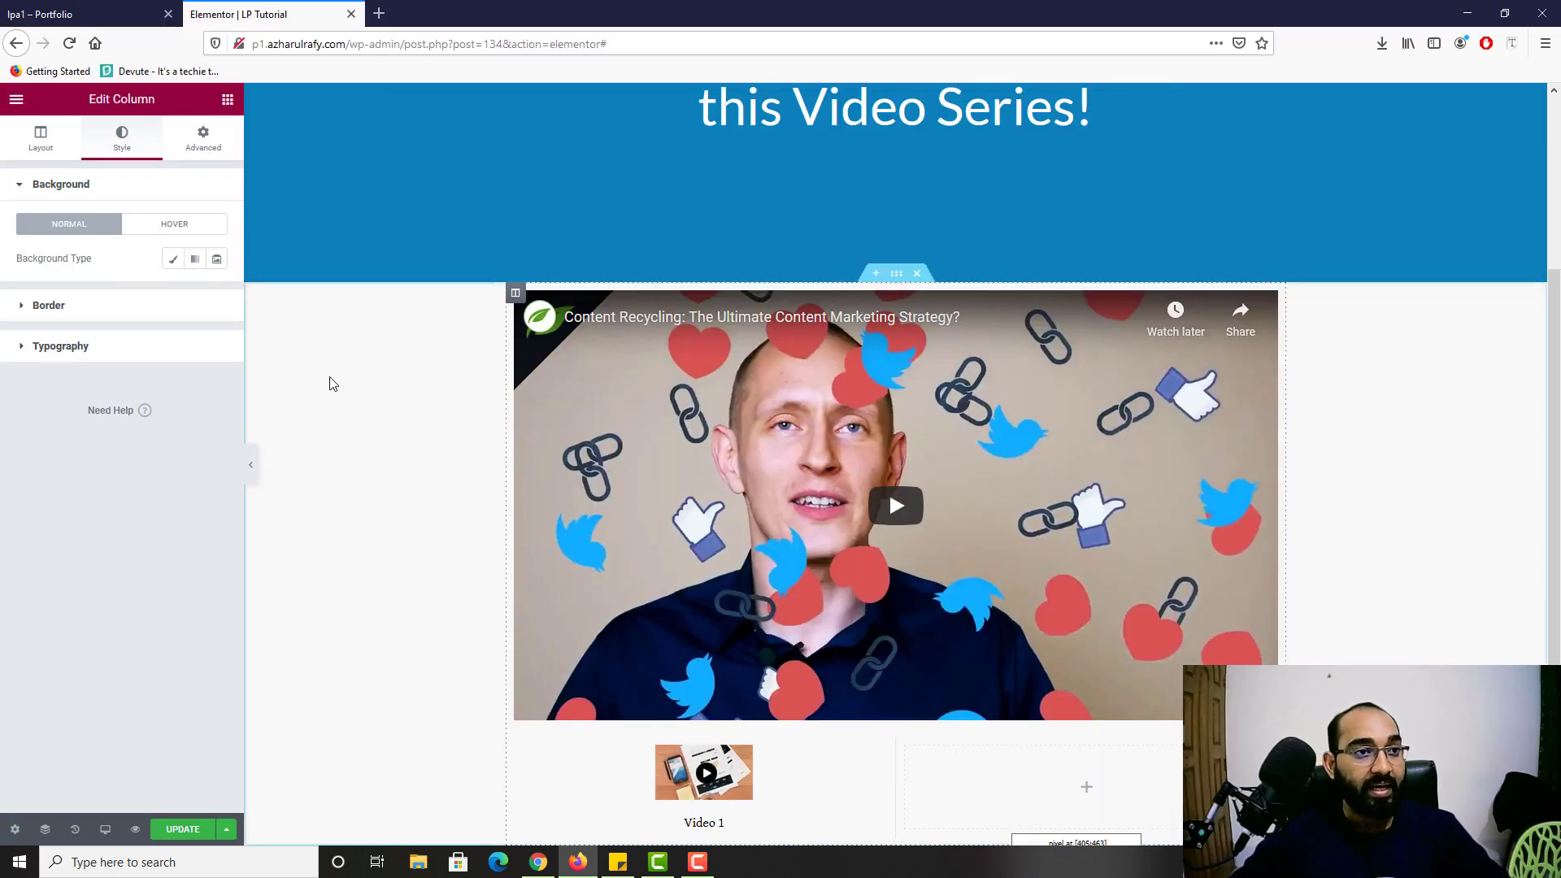
{"action": "left_click", "coordinate": [172, 259]}
{"action": "left_click", "coordinate": [215, 295]}
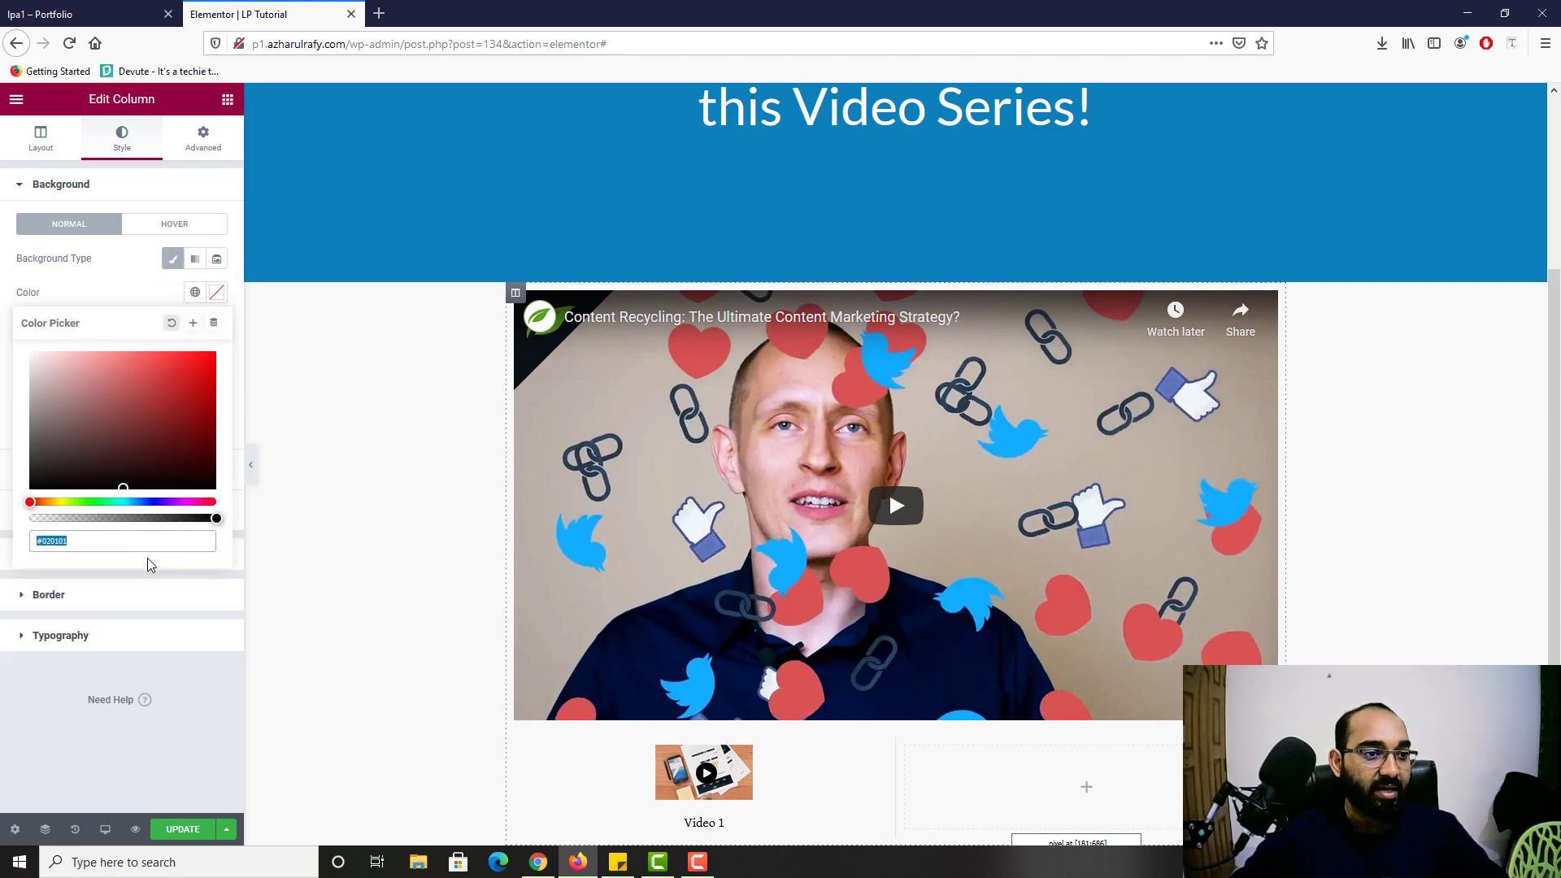
{"action": "type", "text": "FFFFFF"}
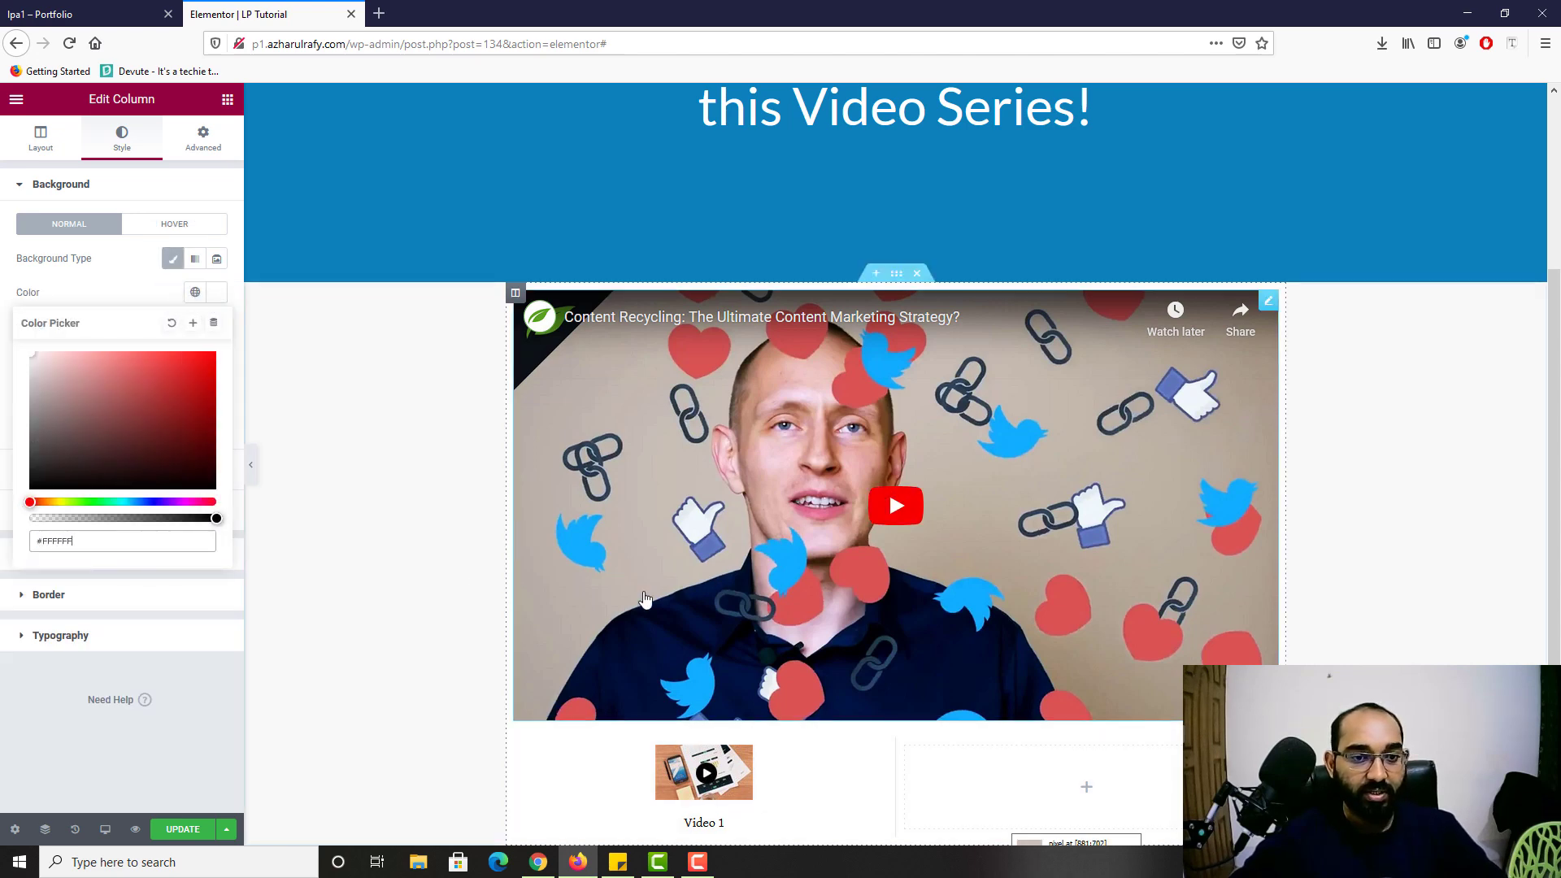
{"action": "scroll", "coordinate": [638, 547], "scroll_direction": "down", "scroll_amount": 3}
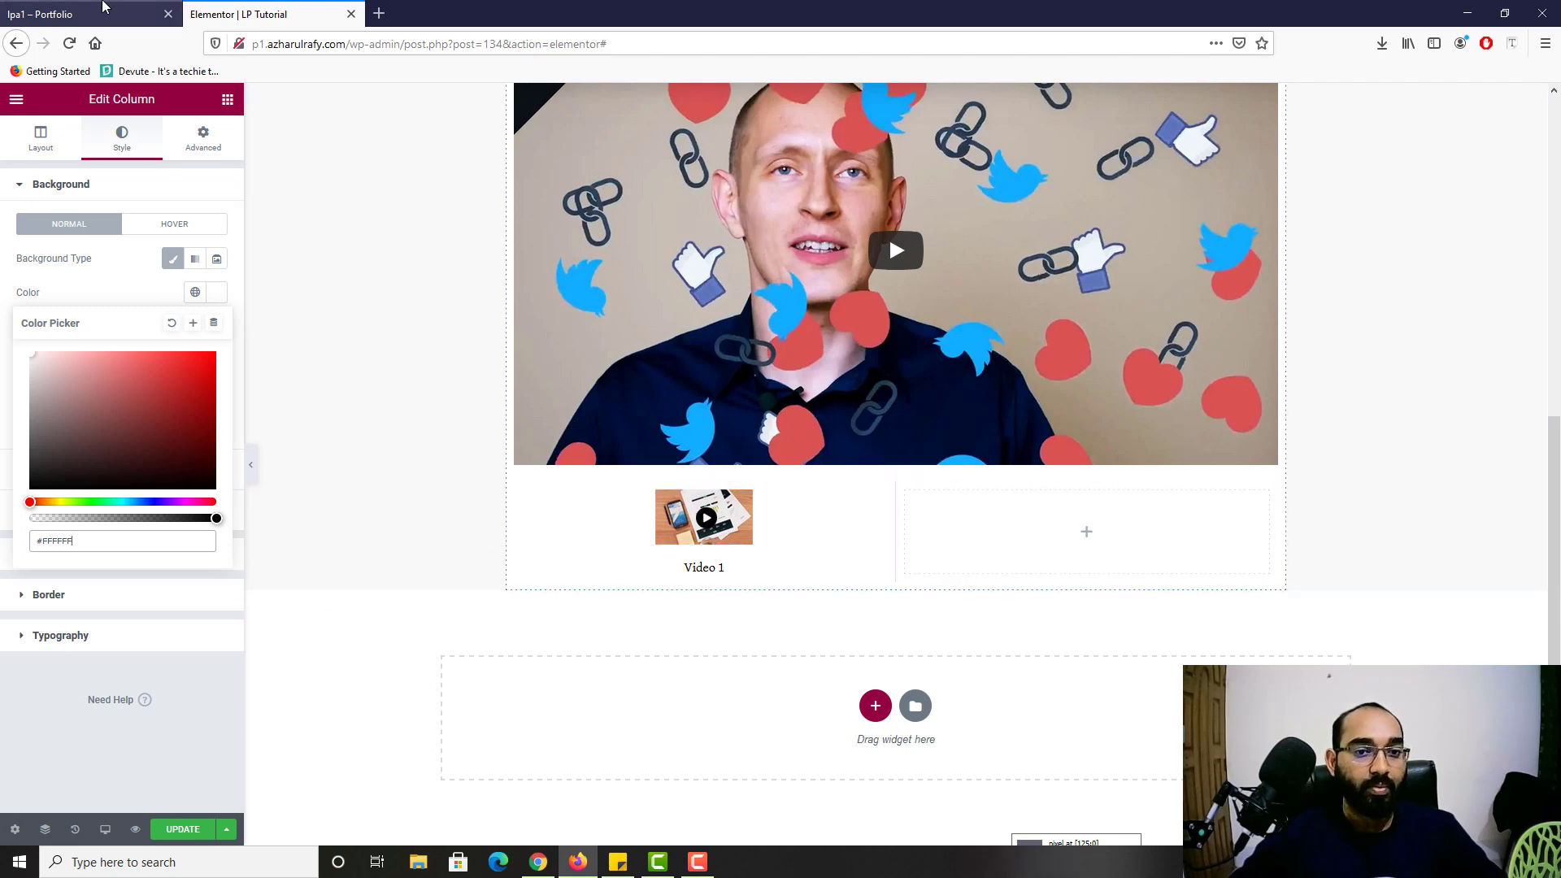
Step: Check the thumbnail row on the lpa1 page and duplicate the Video 1 column in the inner section
{"action": "left_click", "coordinate": [104, 10]}
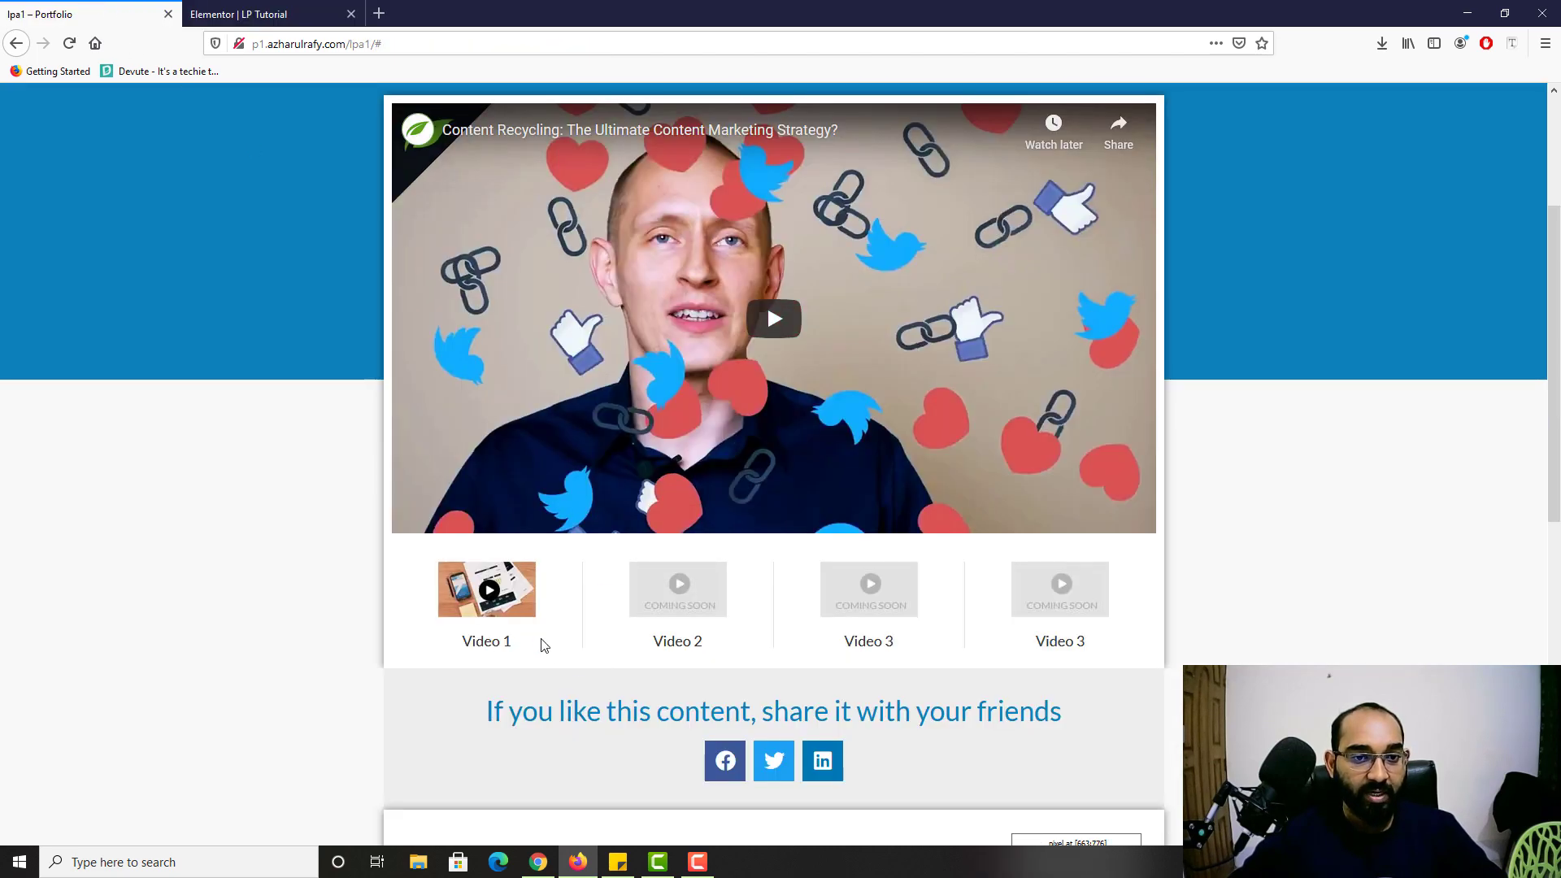
{"action": "left_click", "coordinate": [244, 13]}
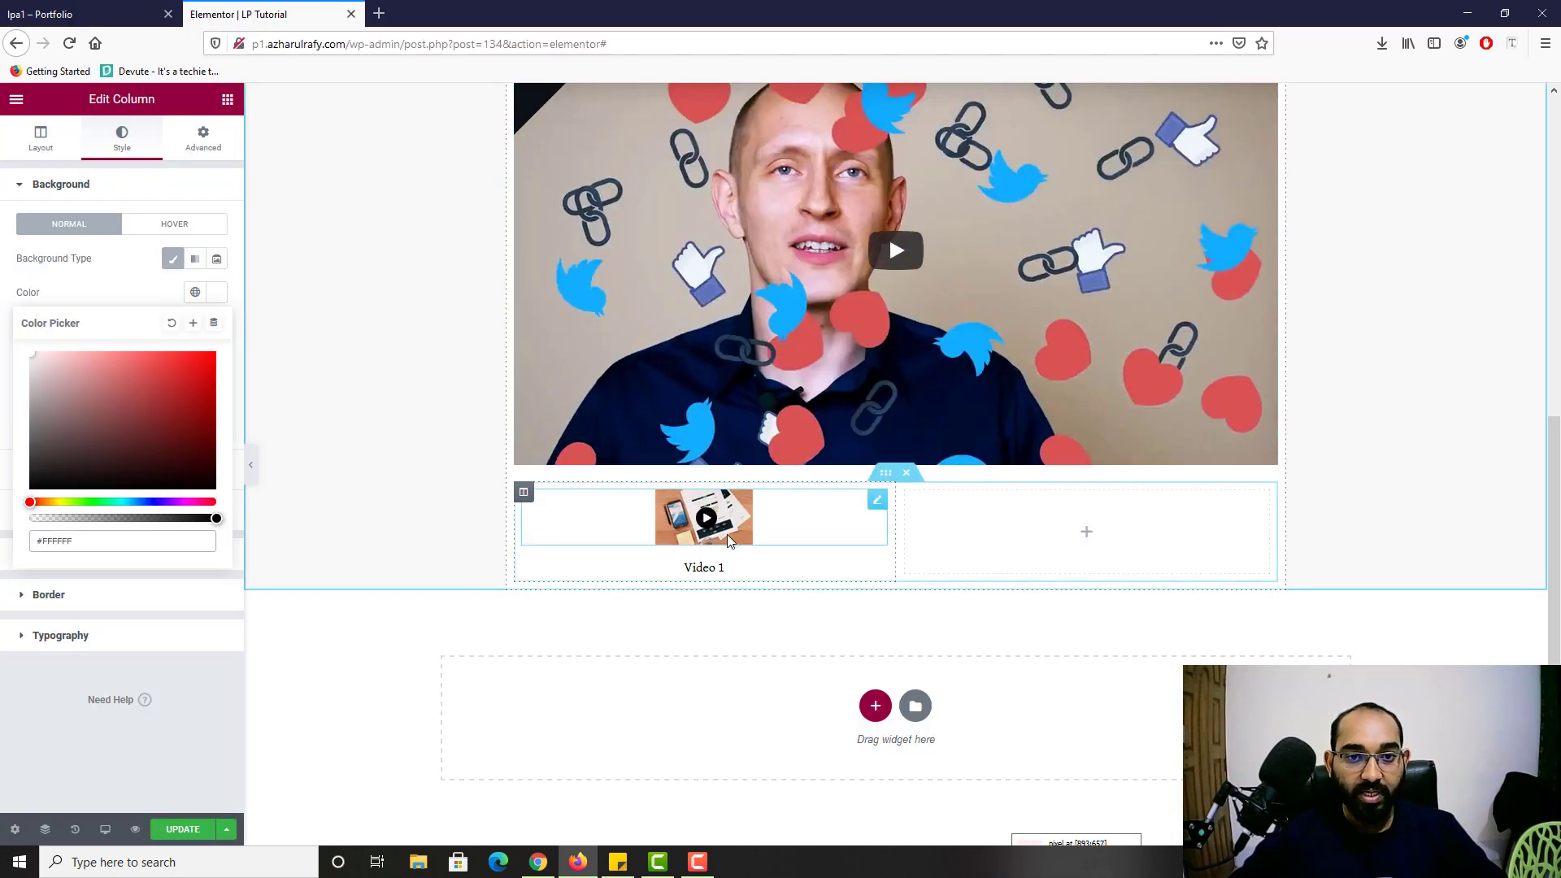
{"action": "right_click", "coordinate": [525, 491]}
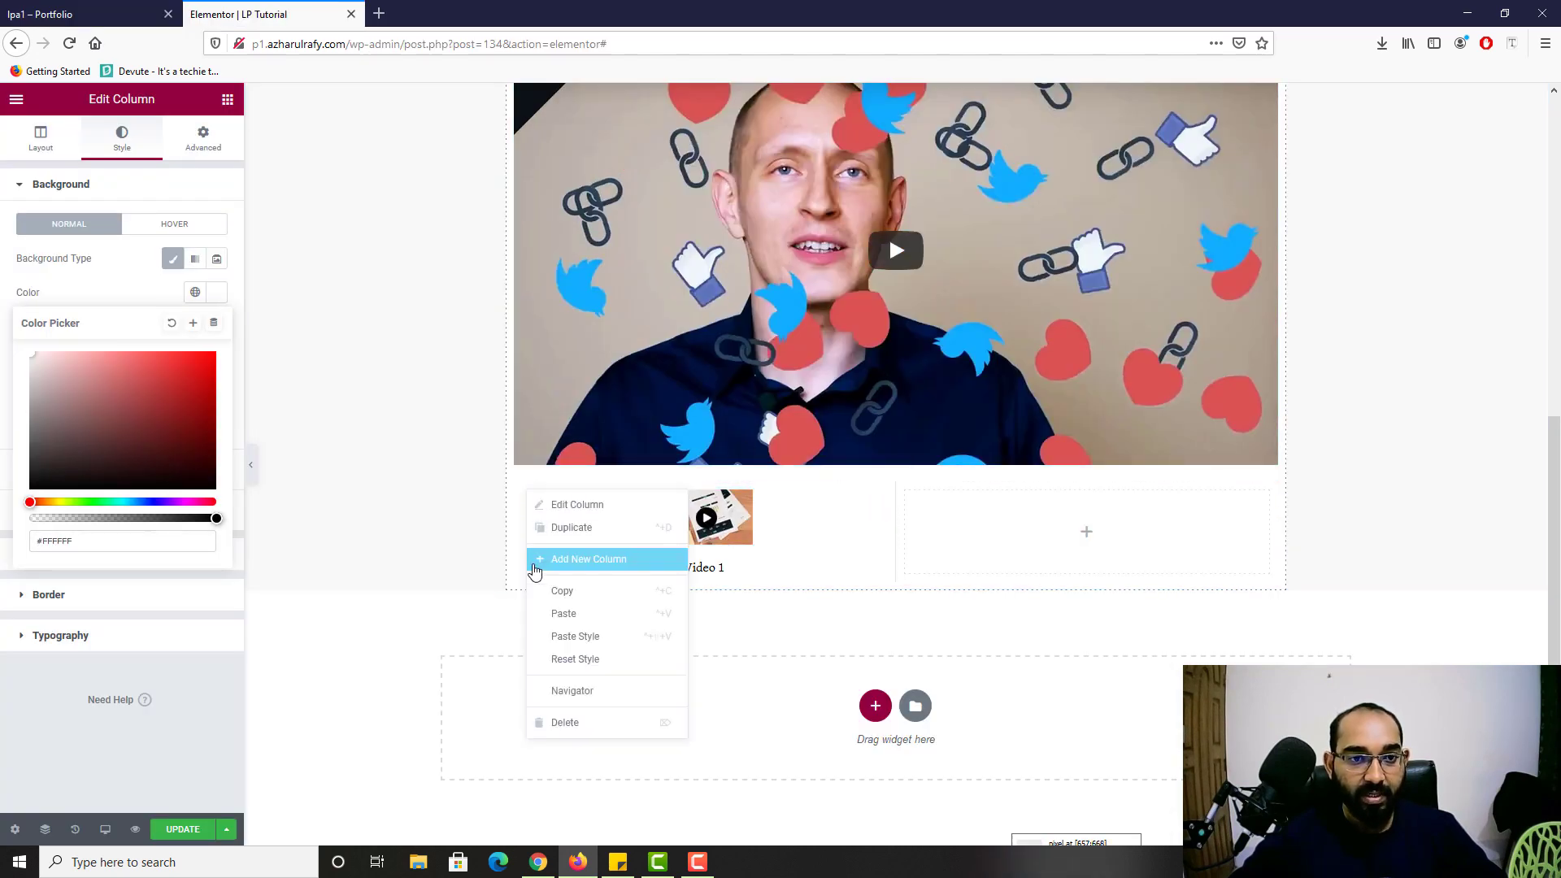
{"action": "left_click", "coordinate": [562, 539]}
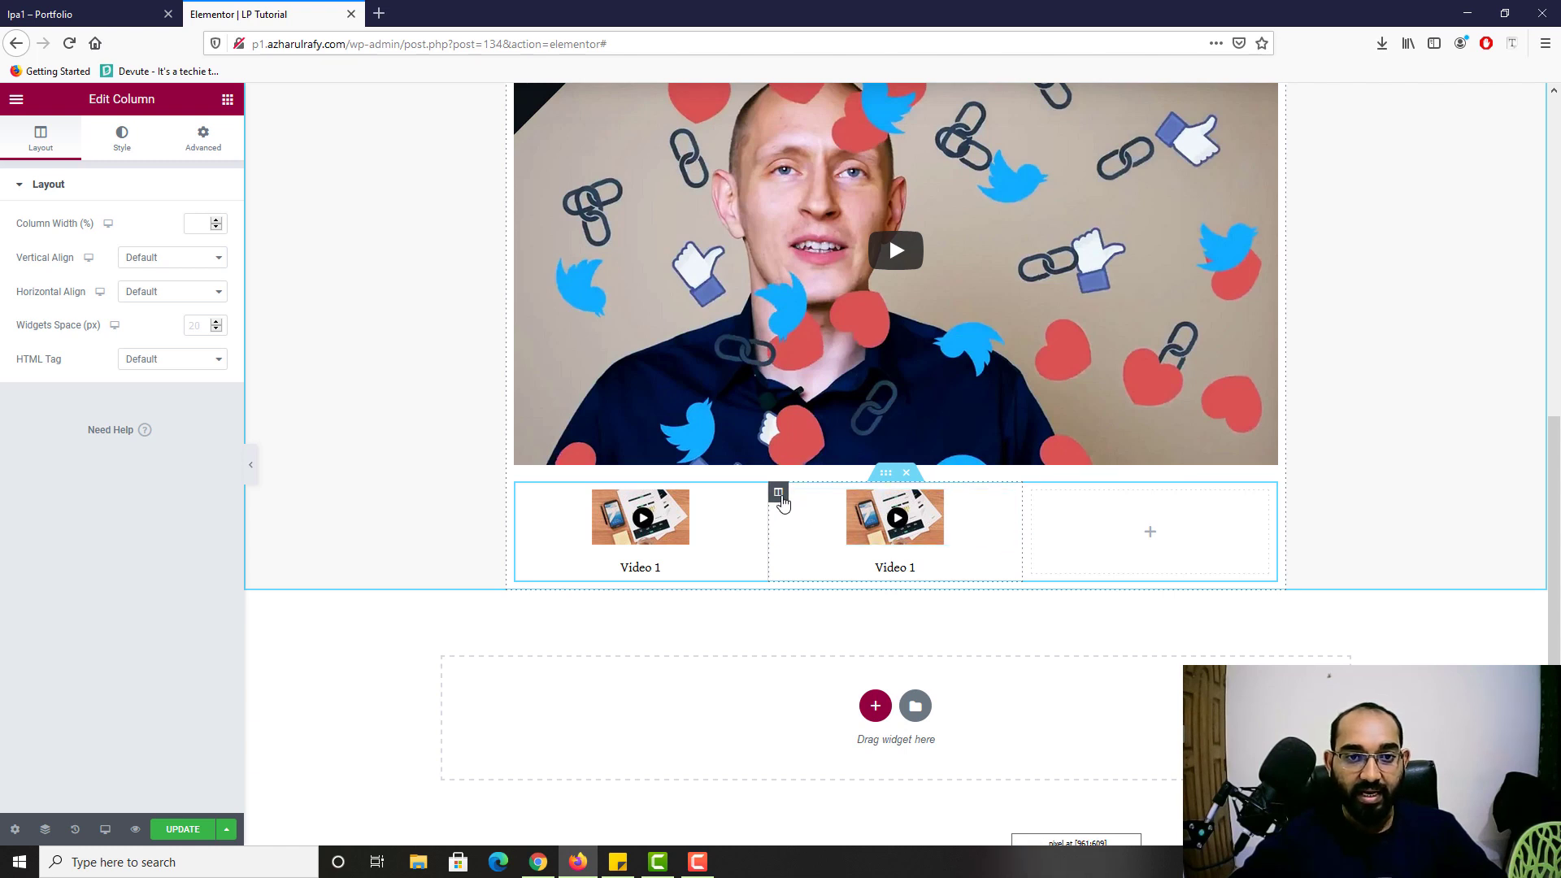
{"action": "right_click", "coordinate": [778, 492]}
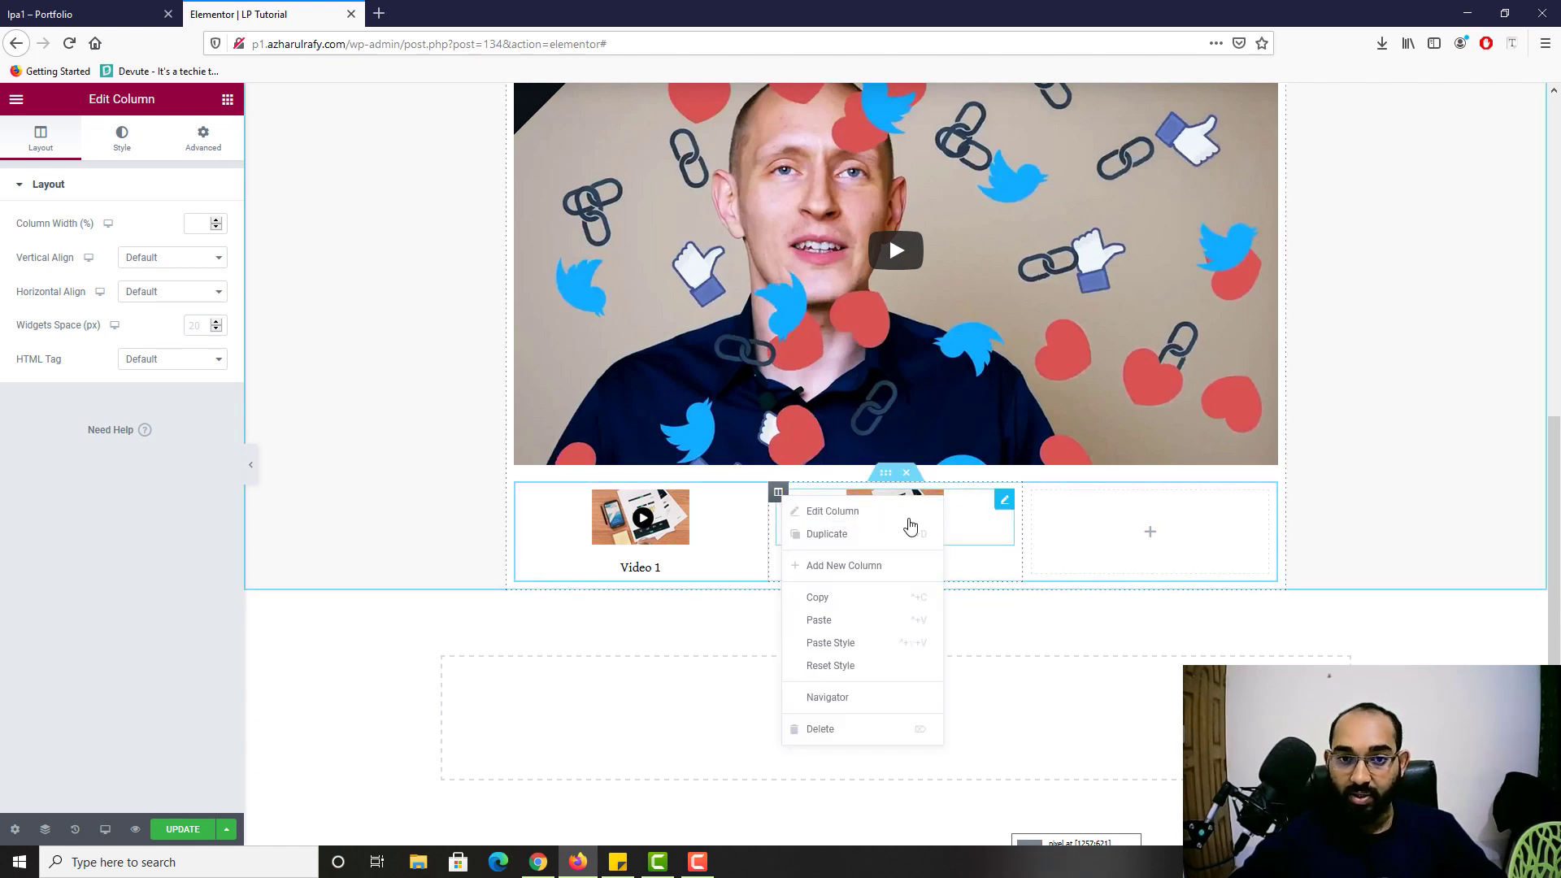
{"action": "left_click", "coordinate": [451, 532]}
Step: Following the lpa1 page, replace the duplicated column's thumbnail with the COMING SOON image copy2-video2-2.jpg
{"action": "key", "text": "ctrl+Tab"}
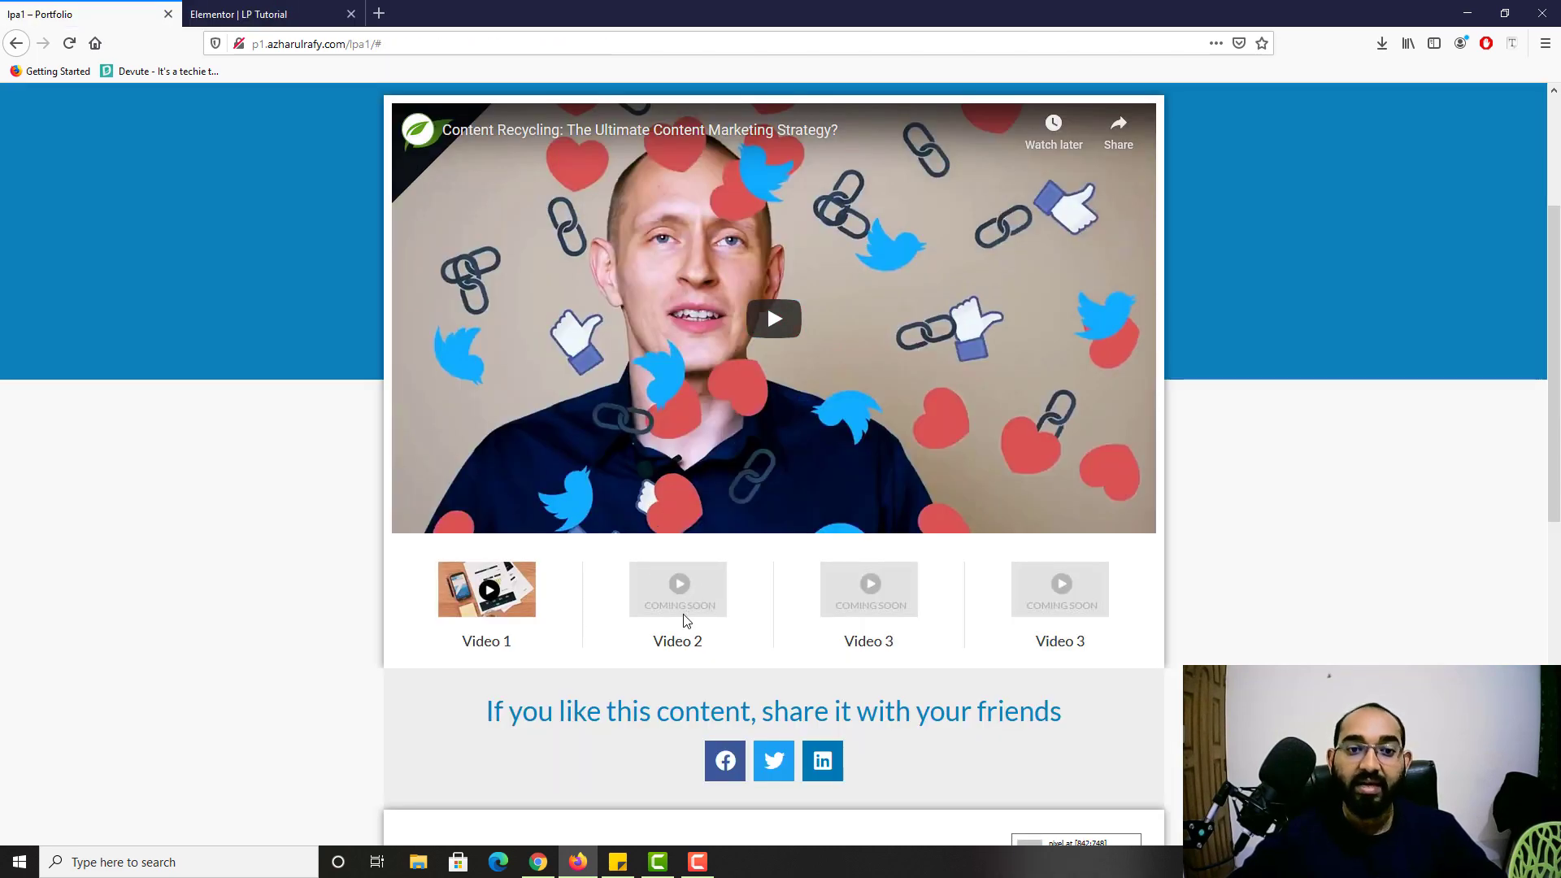
{"action": "left_click", "coordinate": [278, 14]}
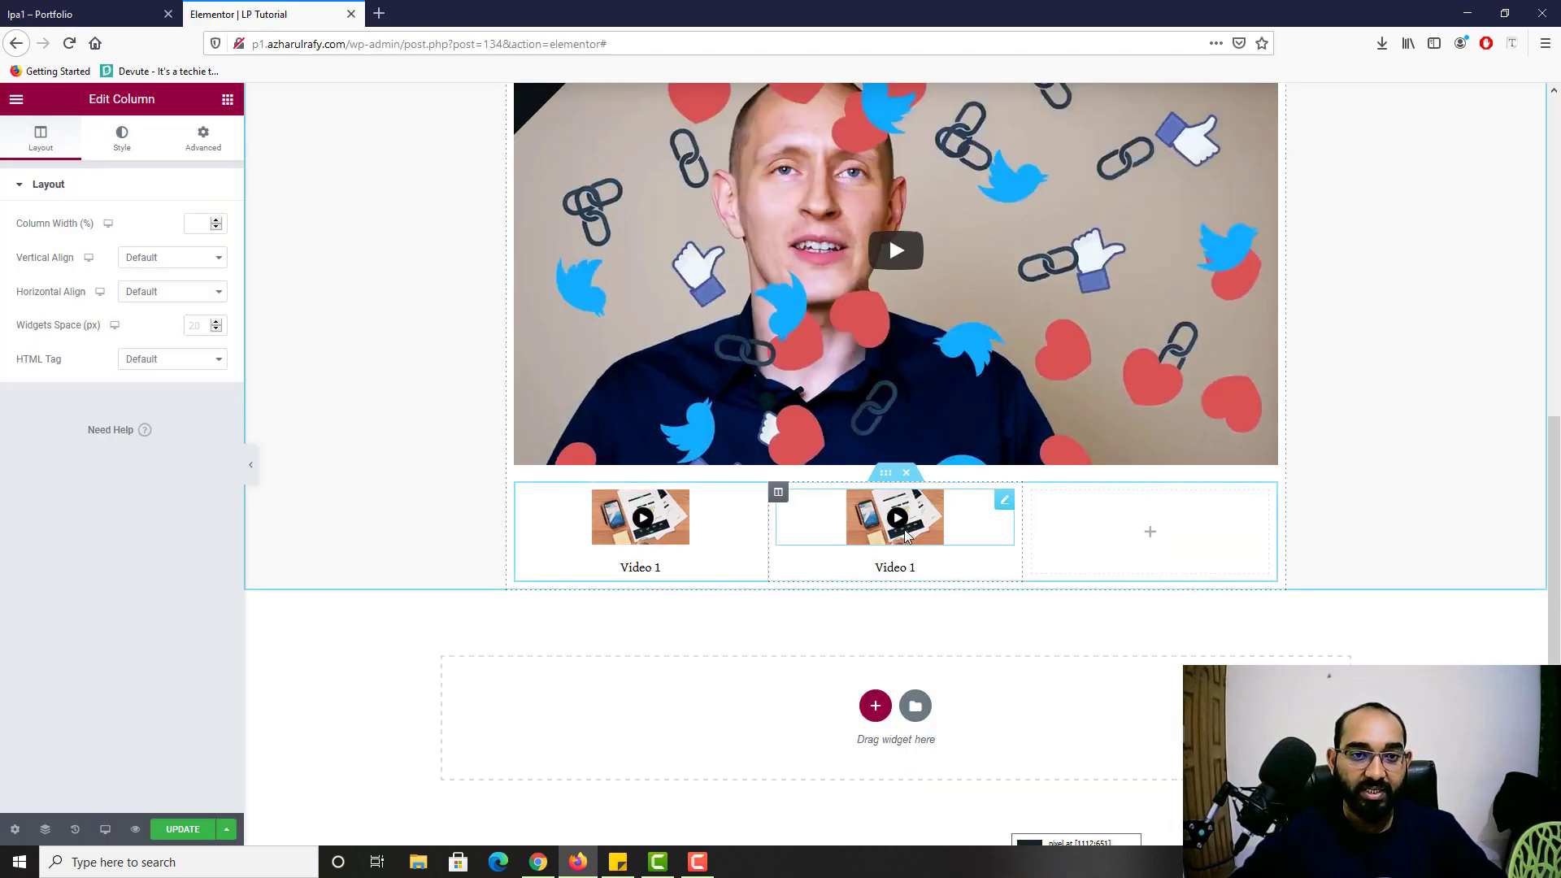
{"action": "left_click", "coordinate": [895, 519]}
{"action": "left_click", "coordinate": [126, 316]}
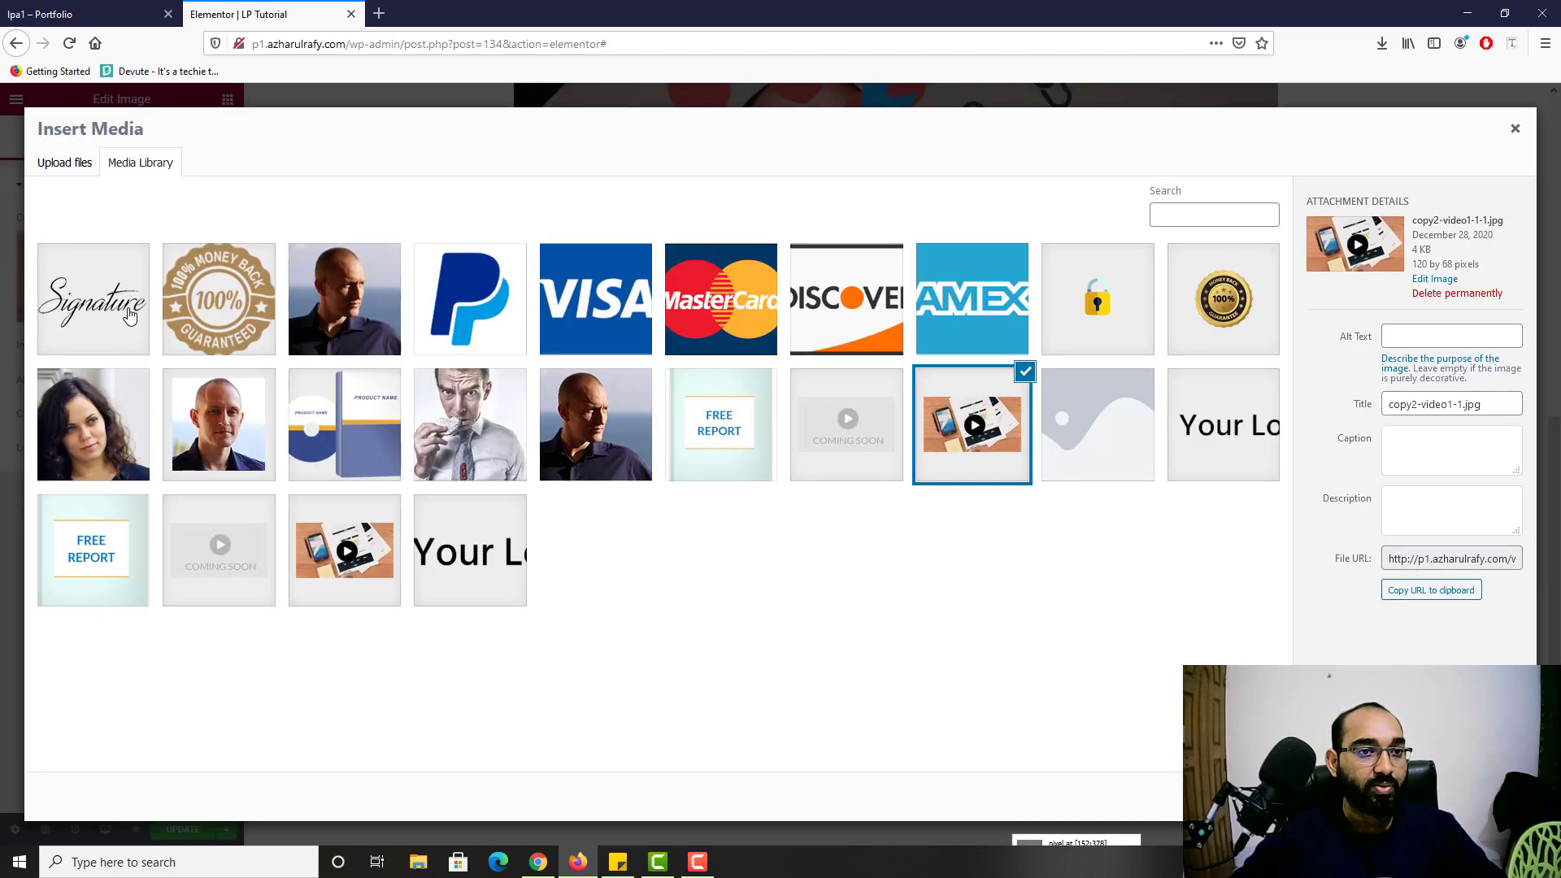
{"action": "left_click", "coordinate": [817, 443]}
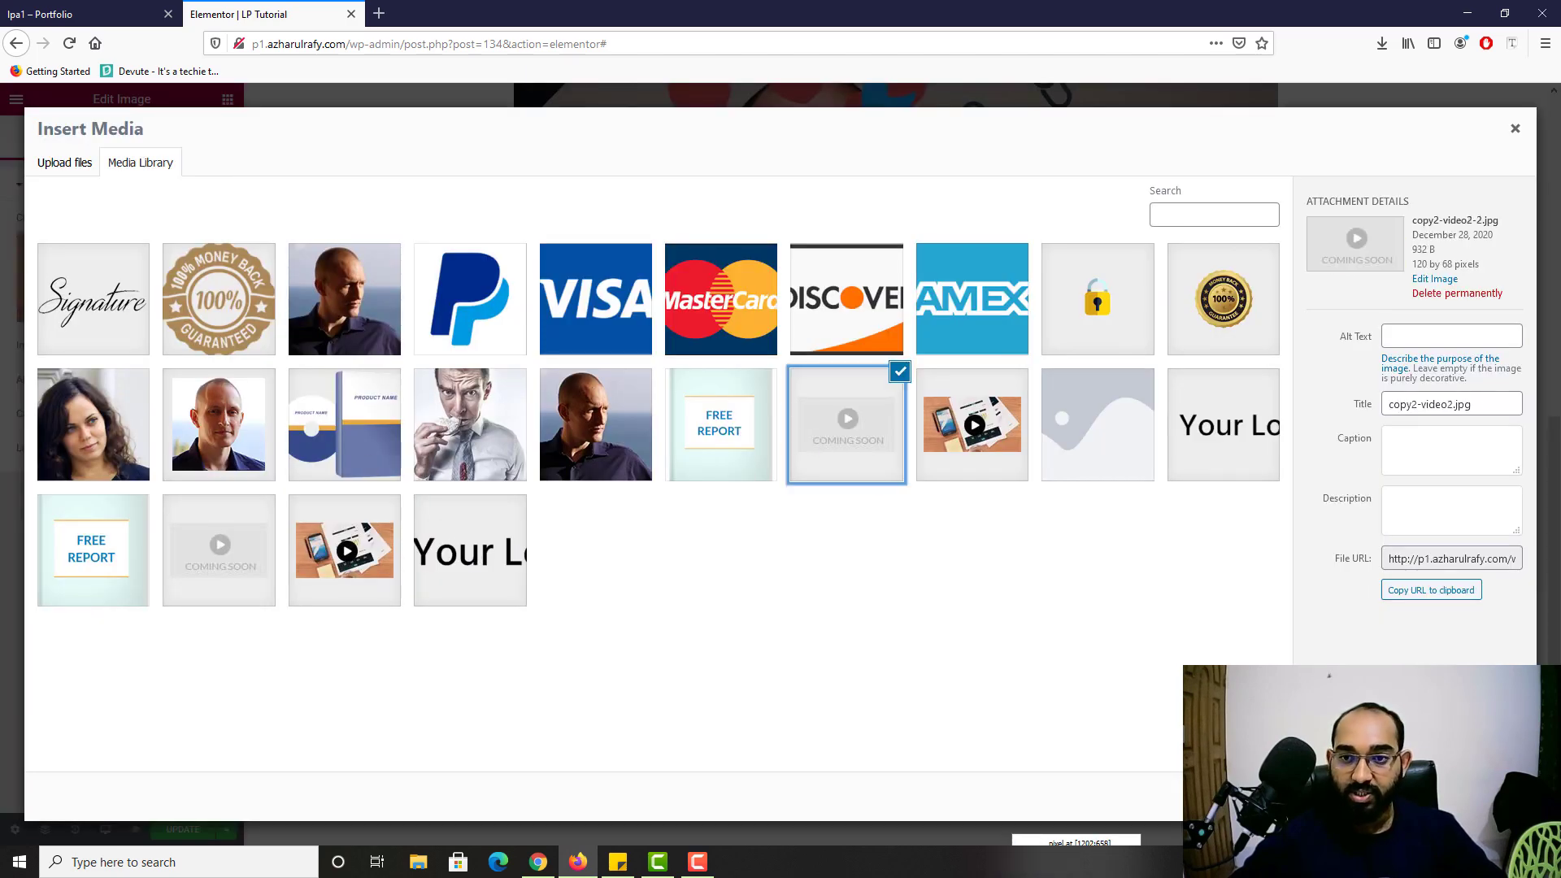
{"action": "left_click", "coordinate": [1482, 799]}
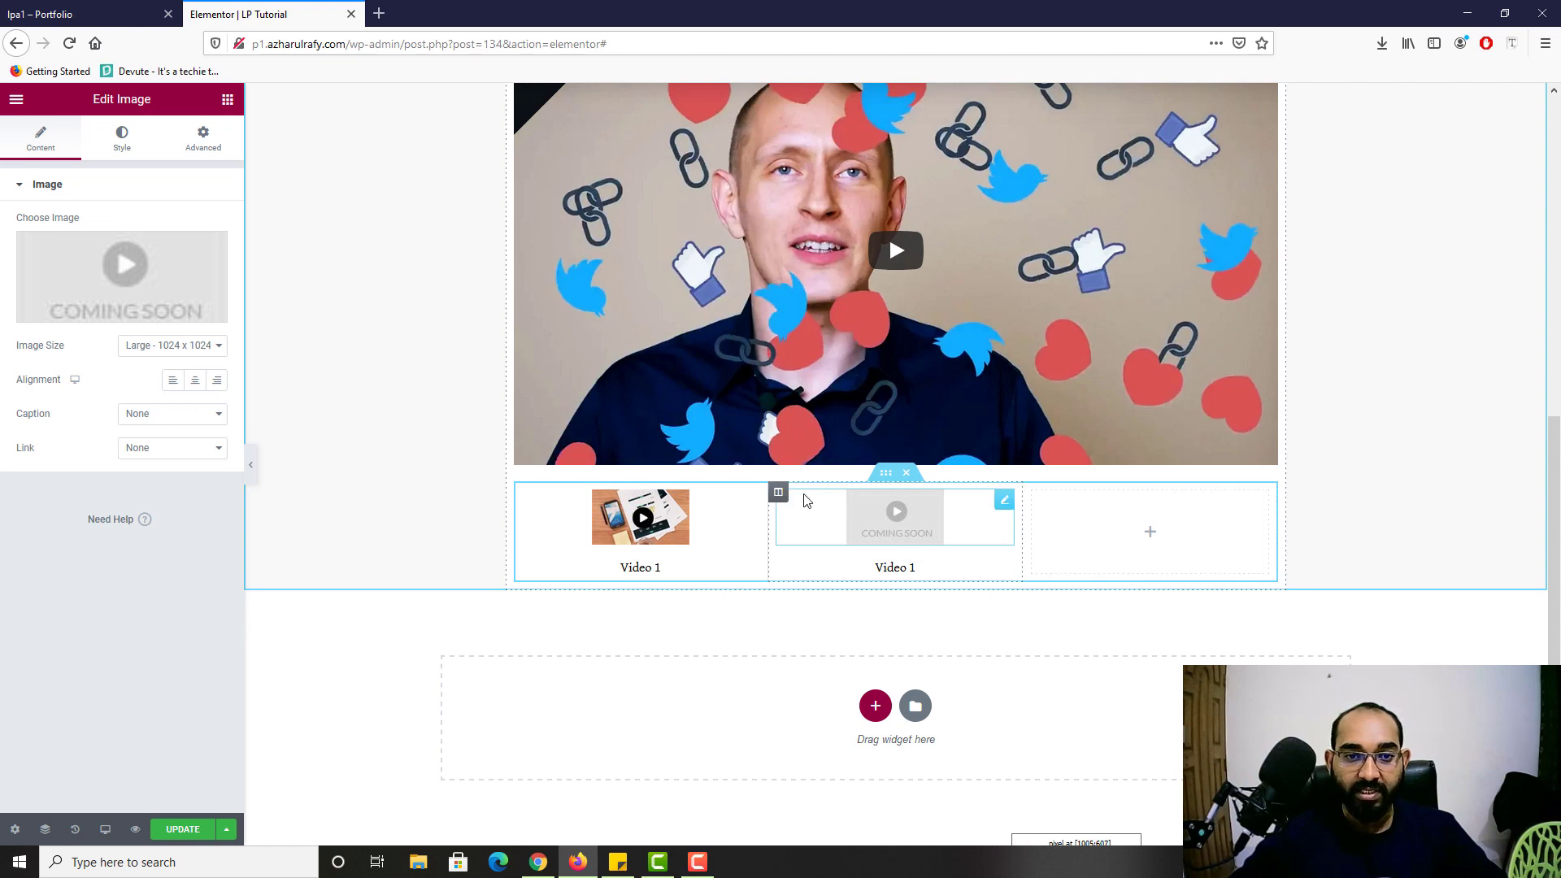
Step: Duplicate the COMING SOON column twice and delete the empty column at the end of the thumbnail row
{"action": "right_click", "coordinate": [782, 493]}
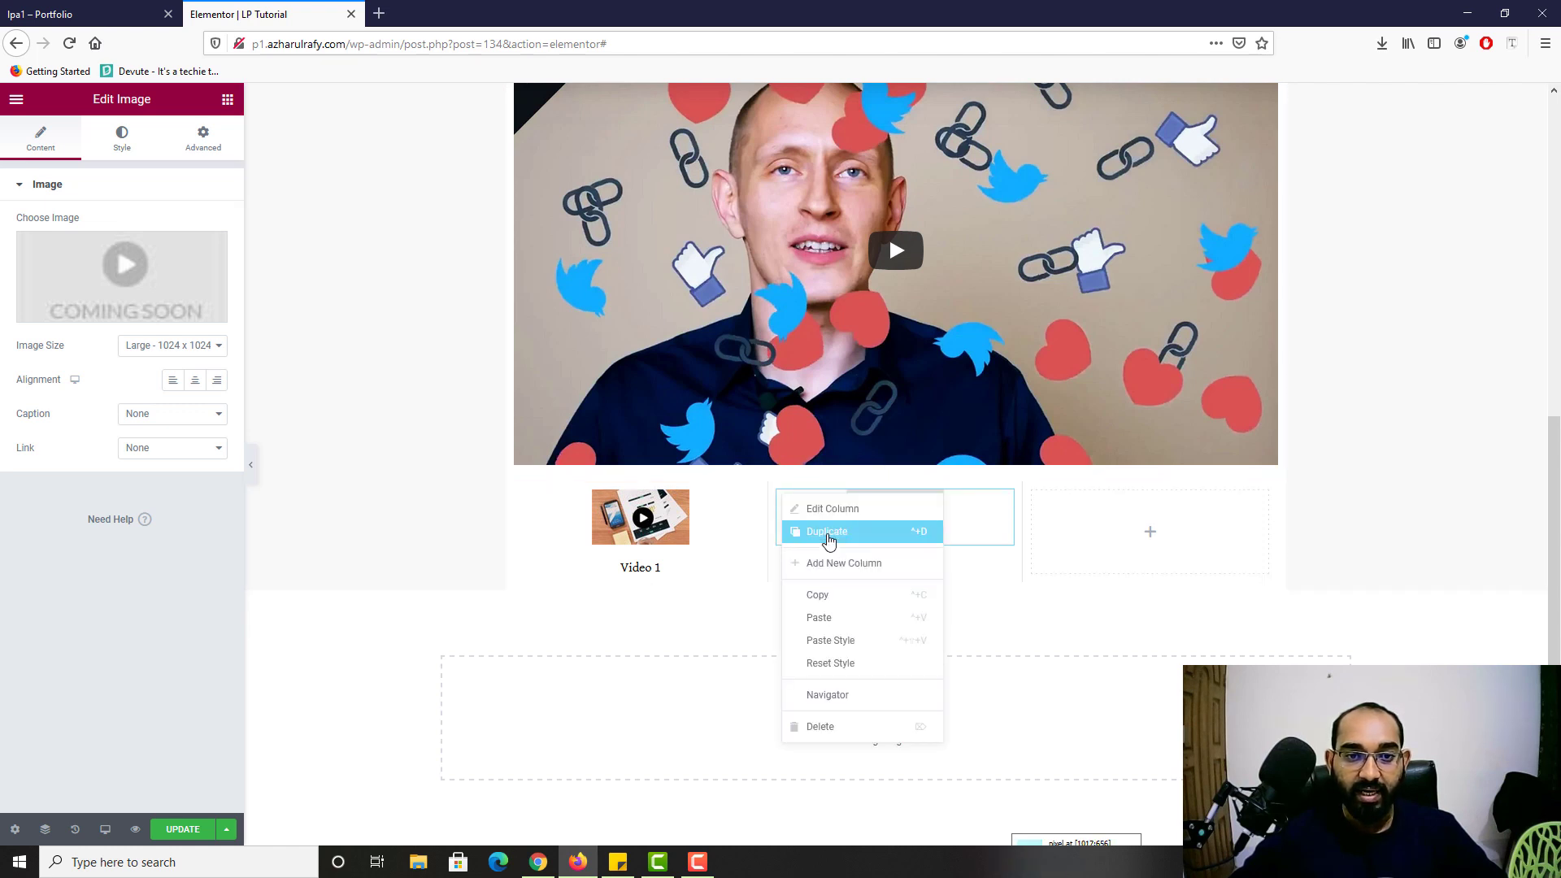
{"action": "left_click", "coordinate": [829, 531]}
{"action": "right_click", "coordinate": [908, 493]}
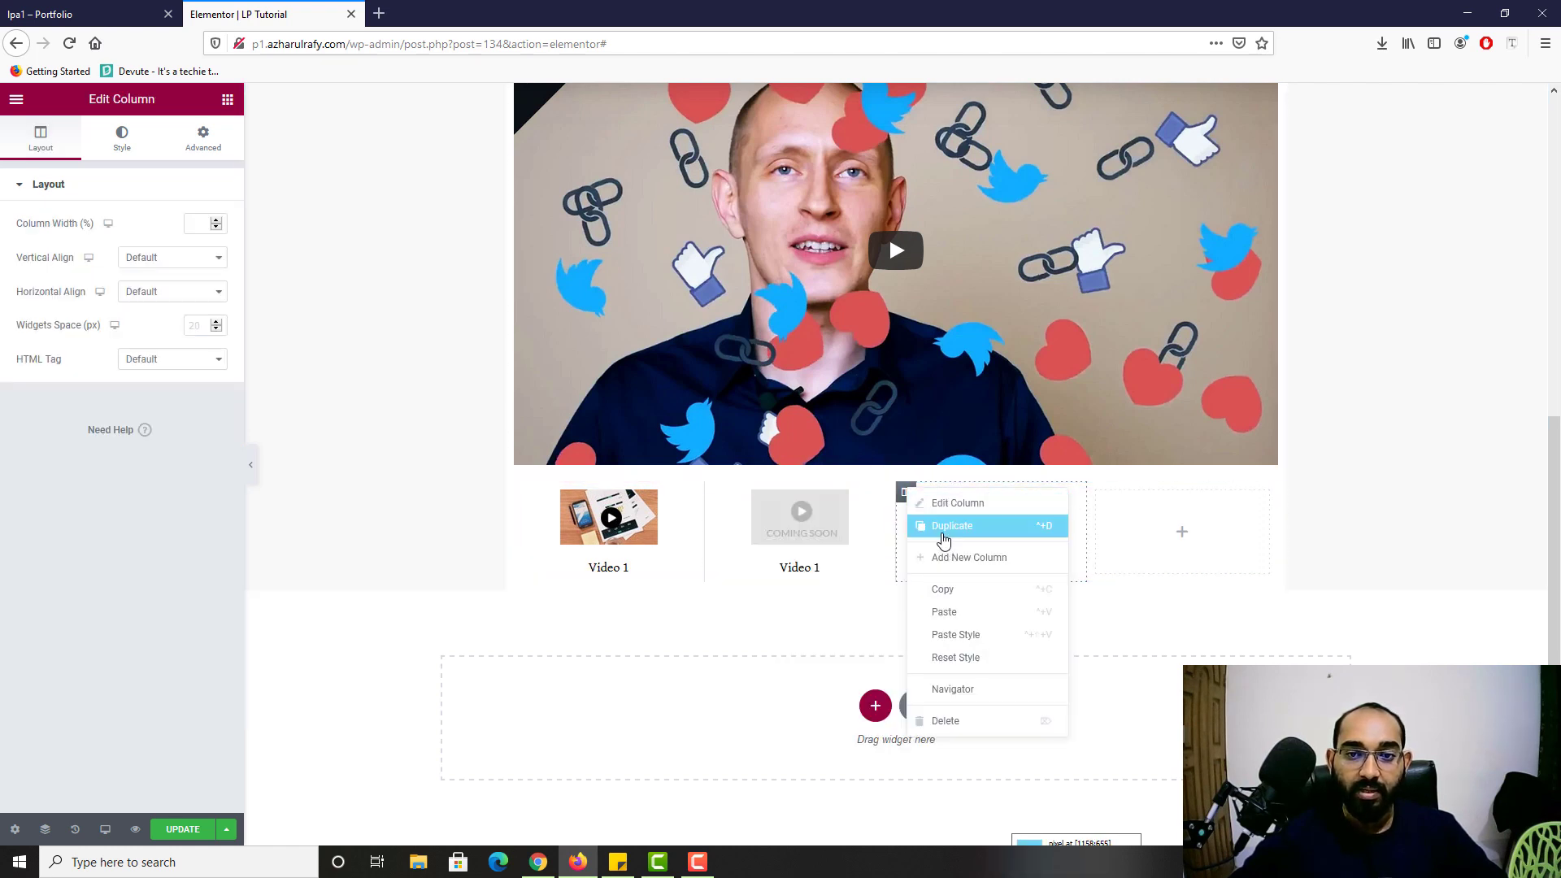
{"action": "left_click", "coordinate": [952, 525]}
{"action": "right_click", "coordinate": [1212, 533]}
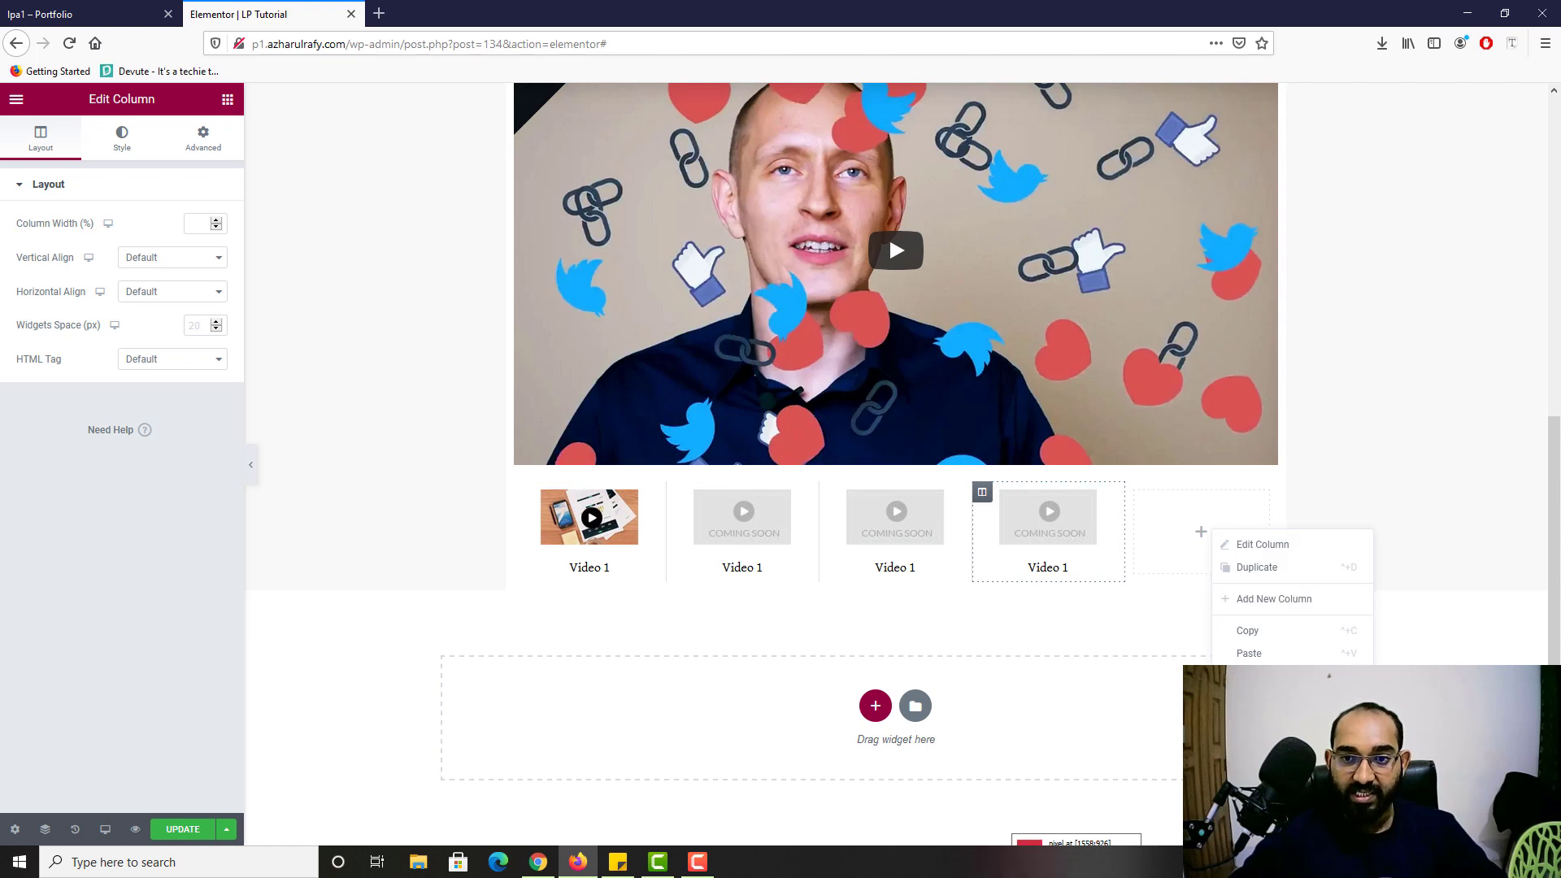
{"action": "left_click", "coordinate": [1267, 760]}
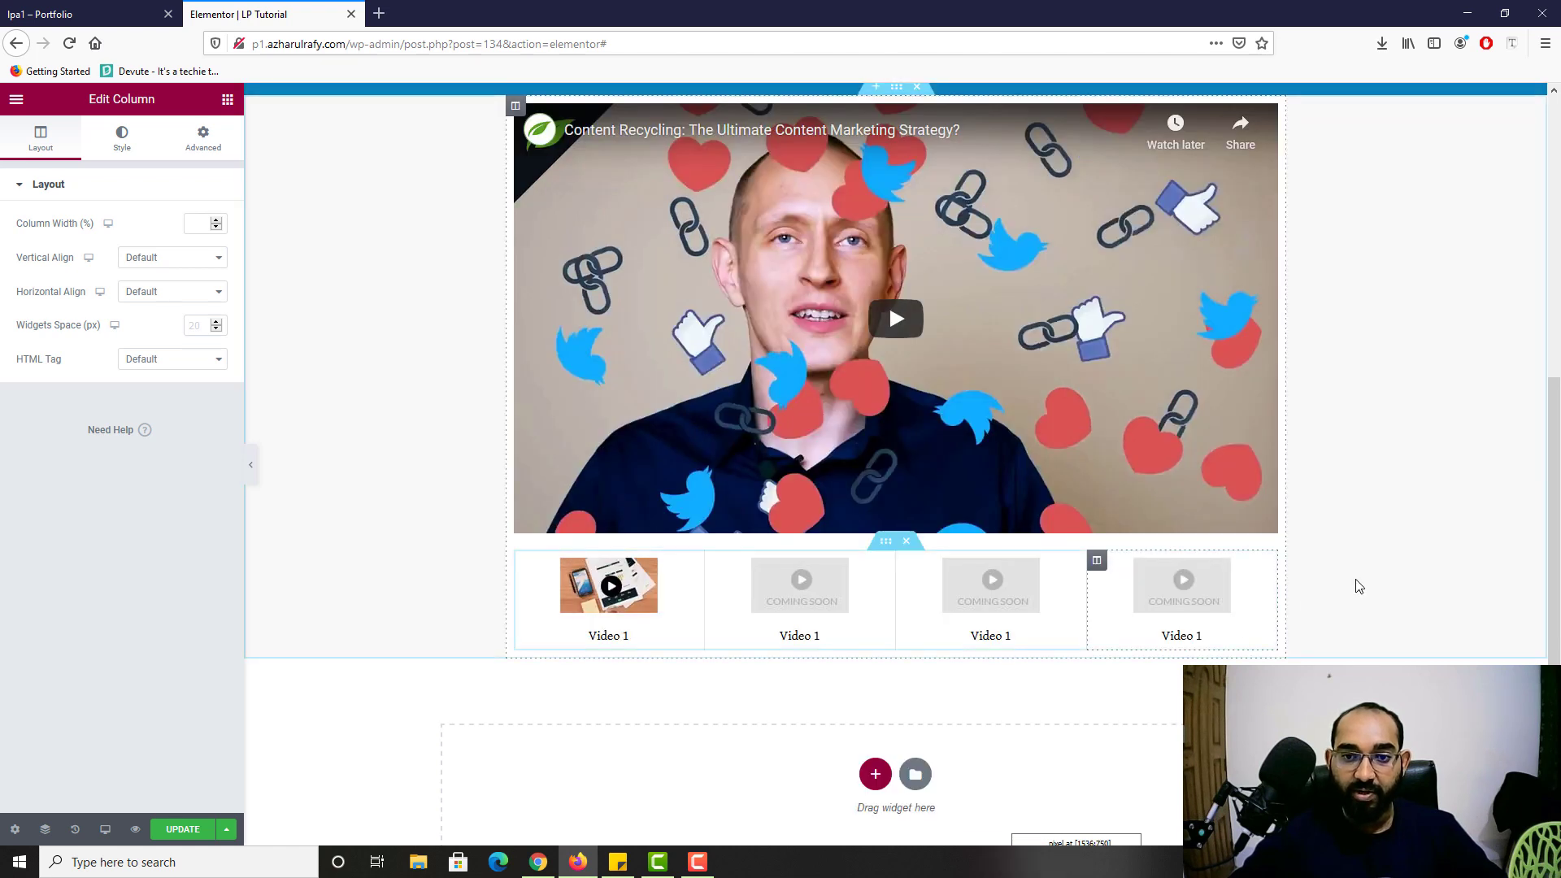
Step: Change the headings under the three COMING SOON thumbnails to Video 2, Video 3 and Video 4
{"action": "left_click", "coordinate": [818, 636]}
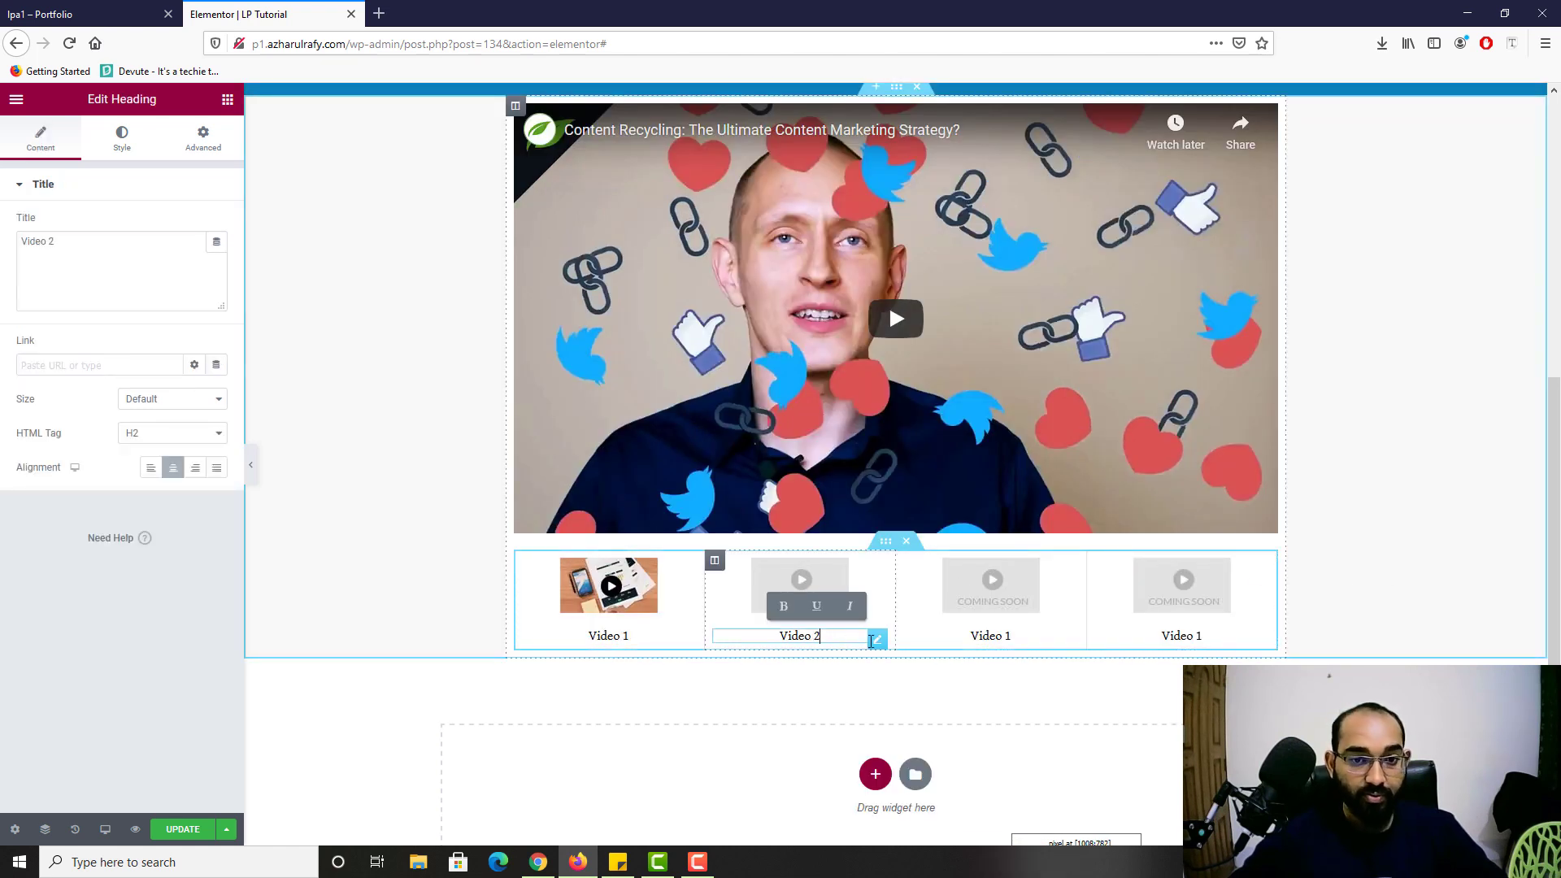
{"action": "left_click", "coordinate": [1011, 639]}
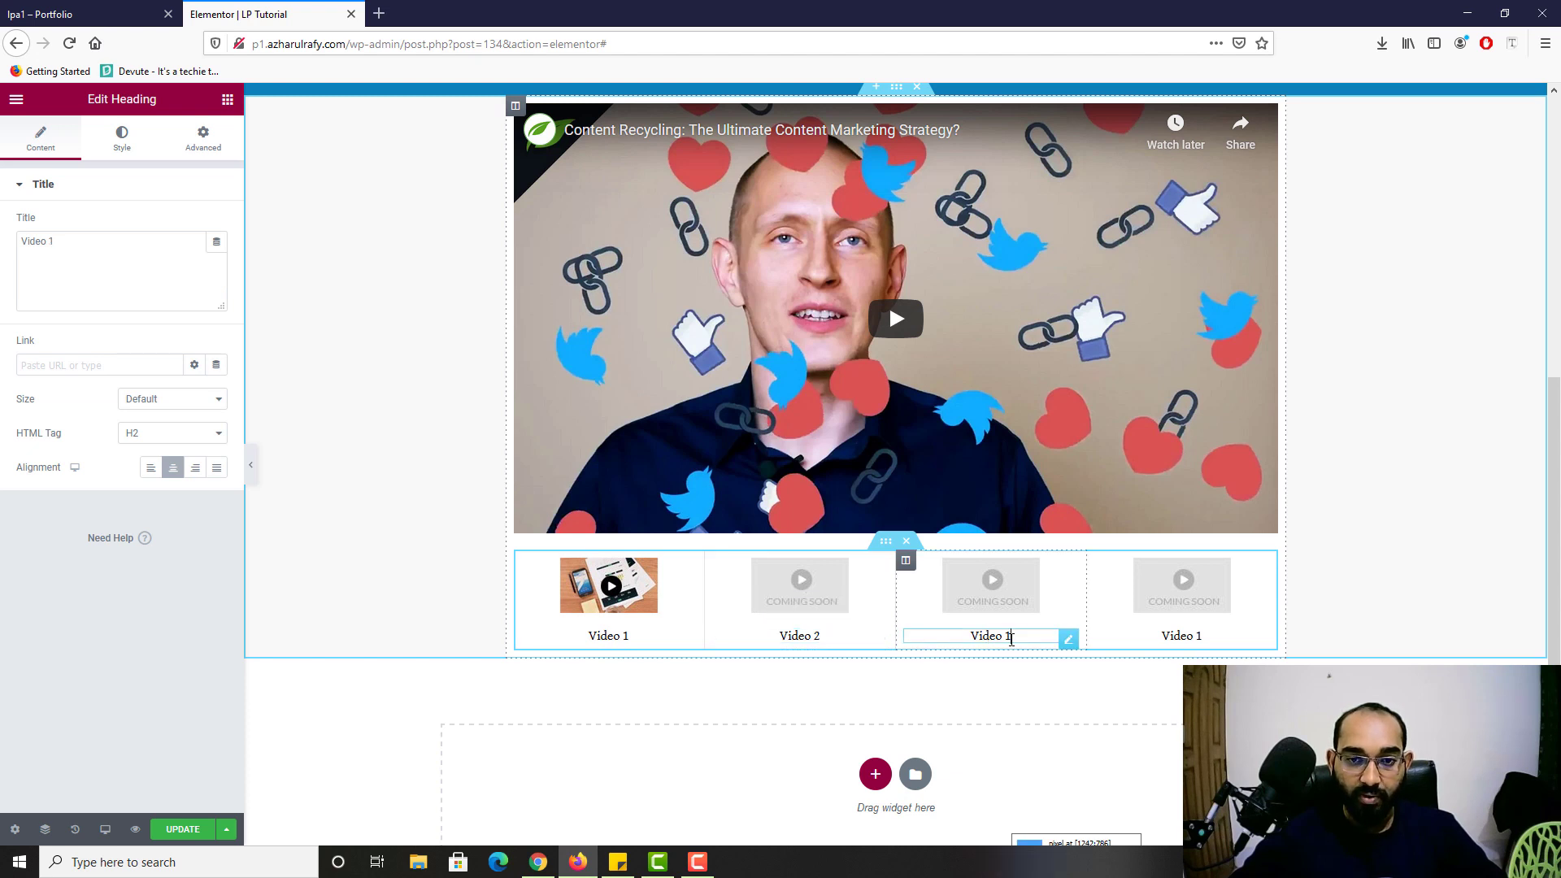
{"action": "type", "text": "3"}
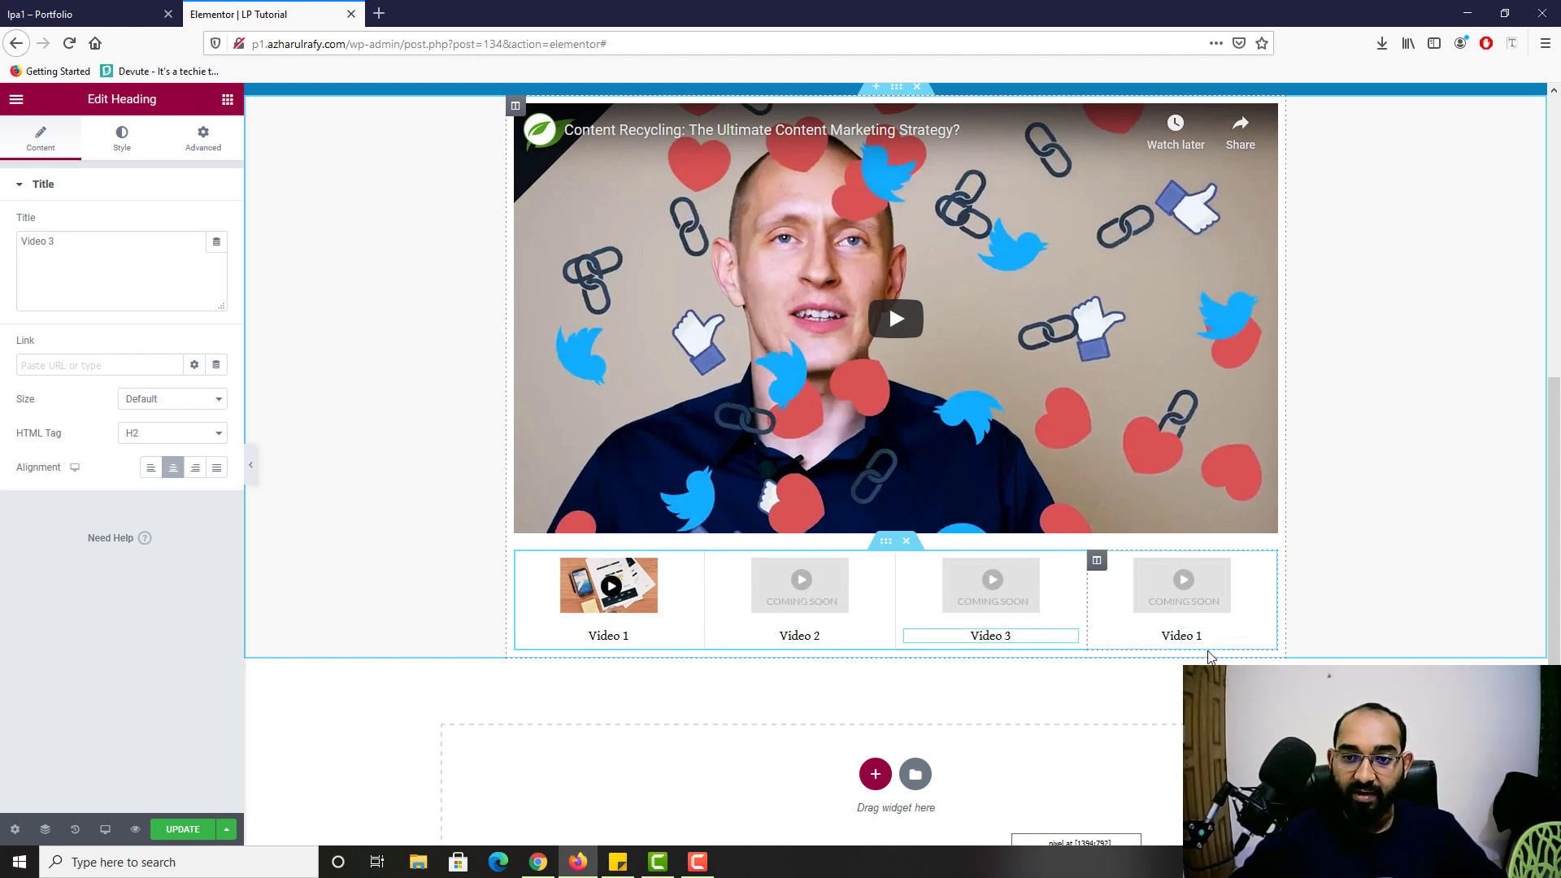
{"action": "left_click", "coordinate": [1210, 639]}
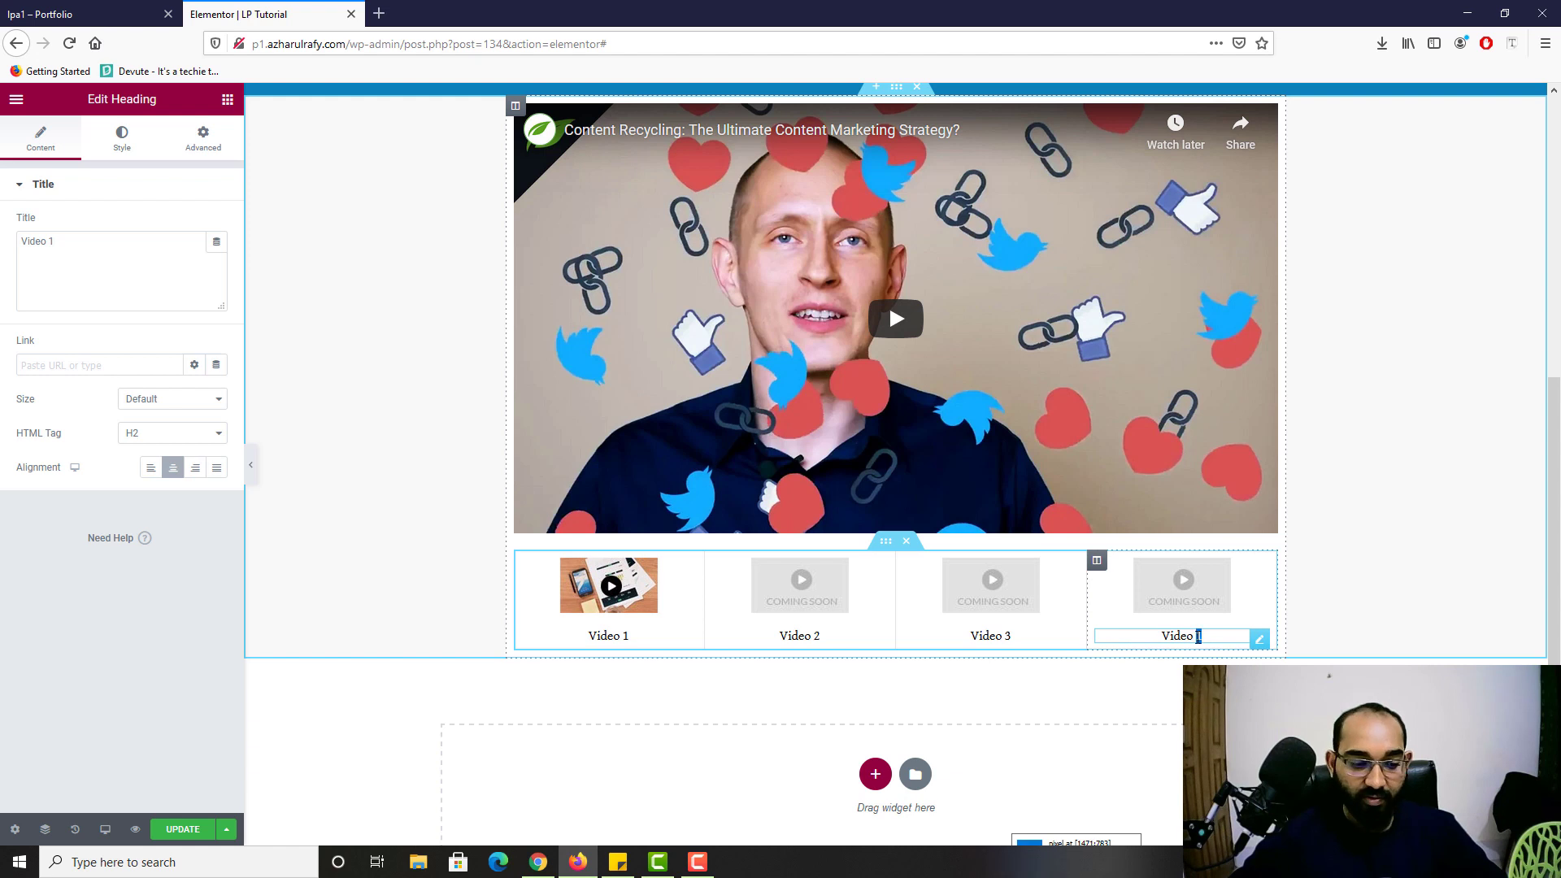
{"action": "type", "text": "4"}
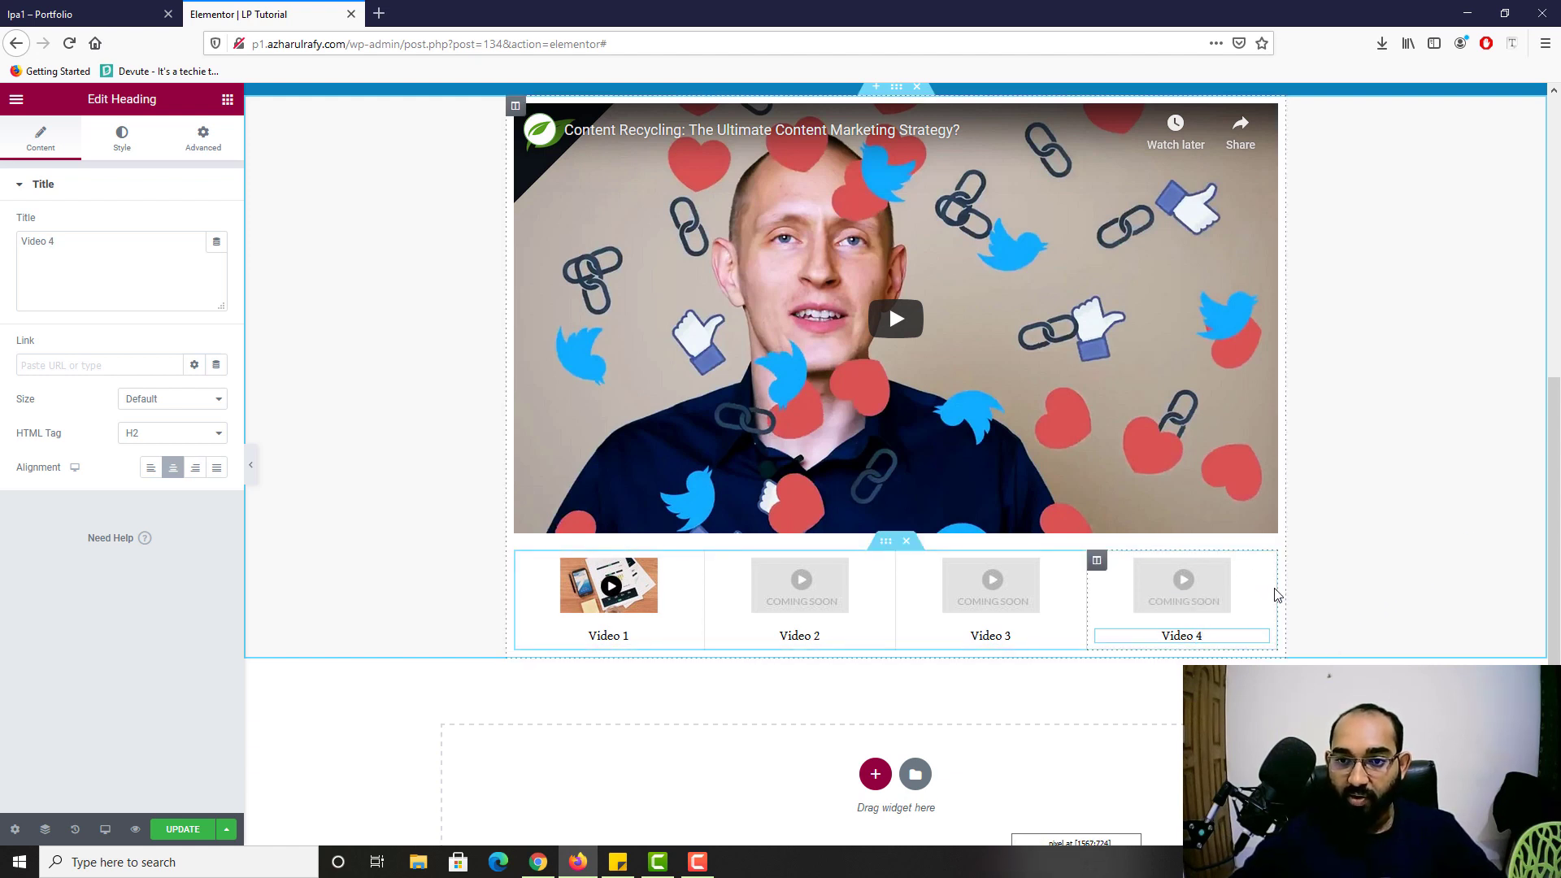
Step: Set the Video 4 column's border type to None and preview the page with the editing panel hidden
{"action": "left_click", "coordinate": [1097, 560]}
{"action": "left_click", "coordinate": [112, 155]}
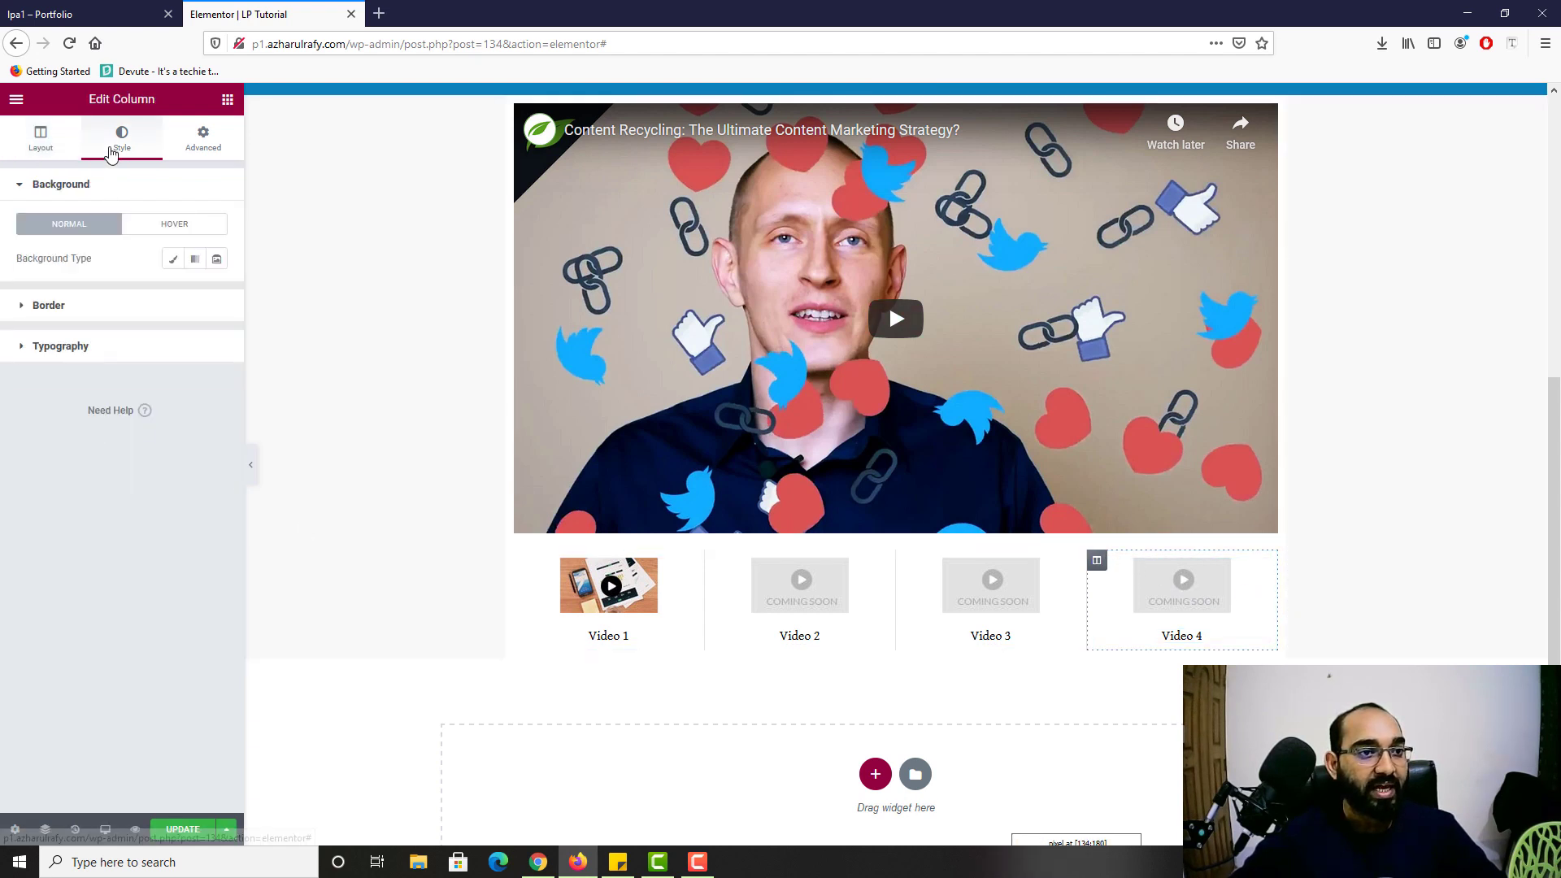
{"action": "left_click", "coordinate": [62, 309]}
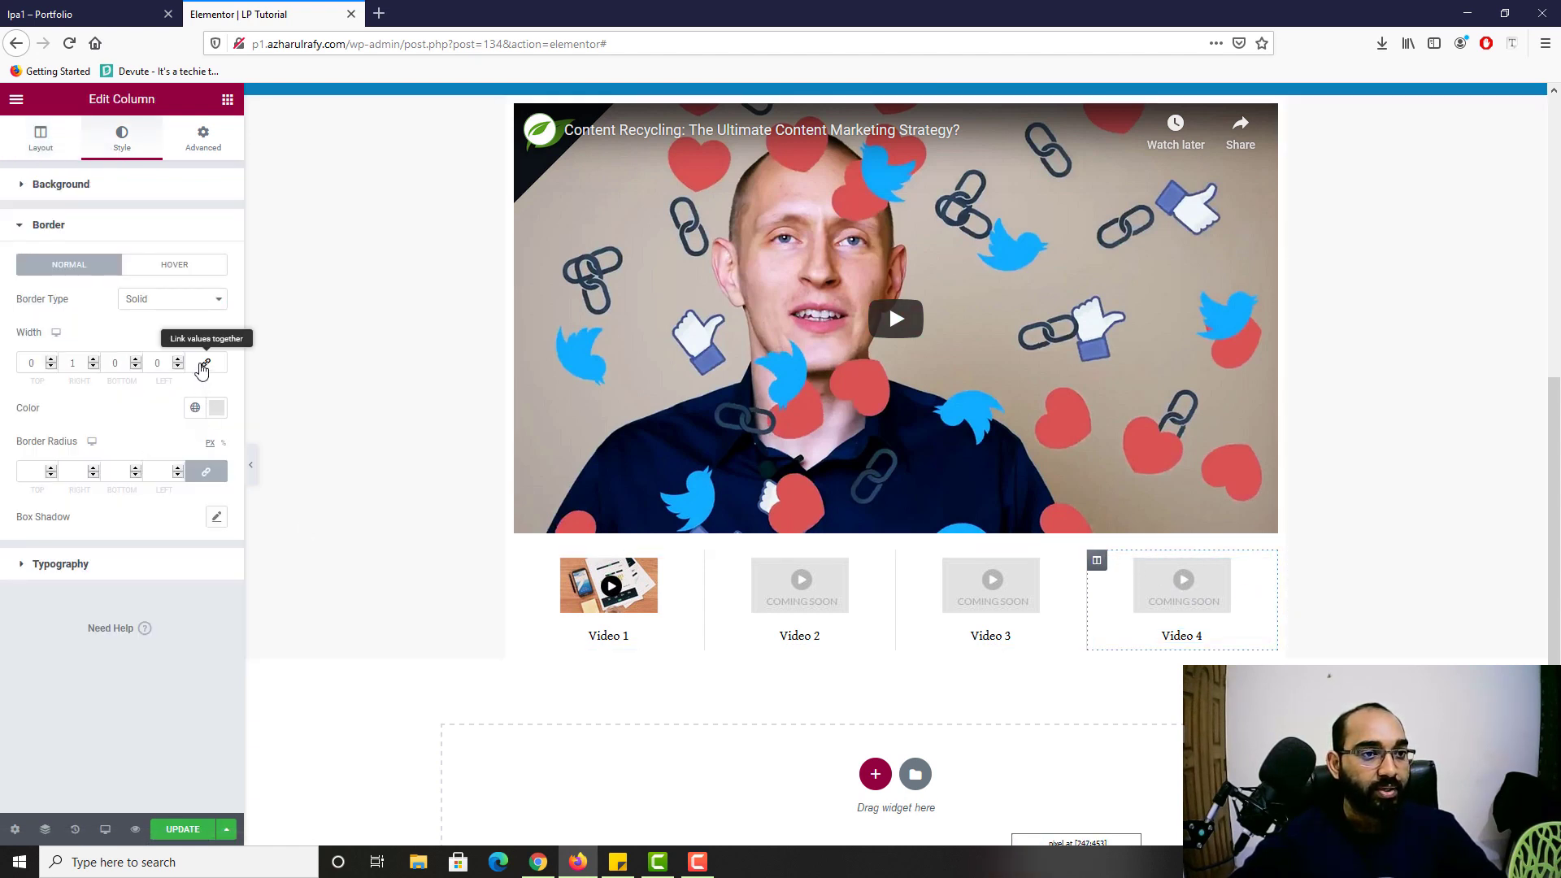
{"action": "left_click", "coordinate": [129, 305]}
{"action": "left_click", "coordinate": [135, 320]}
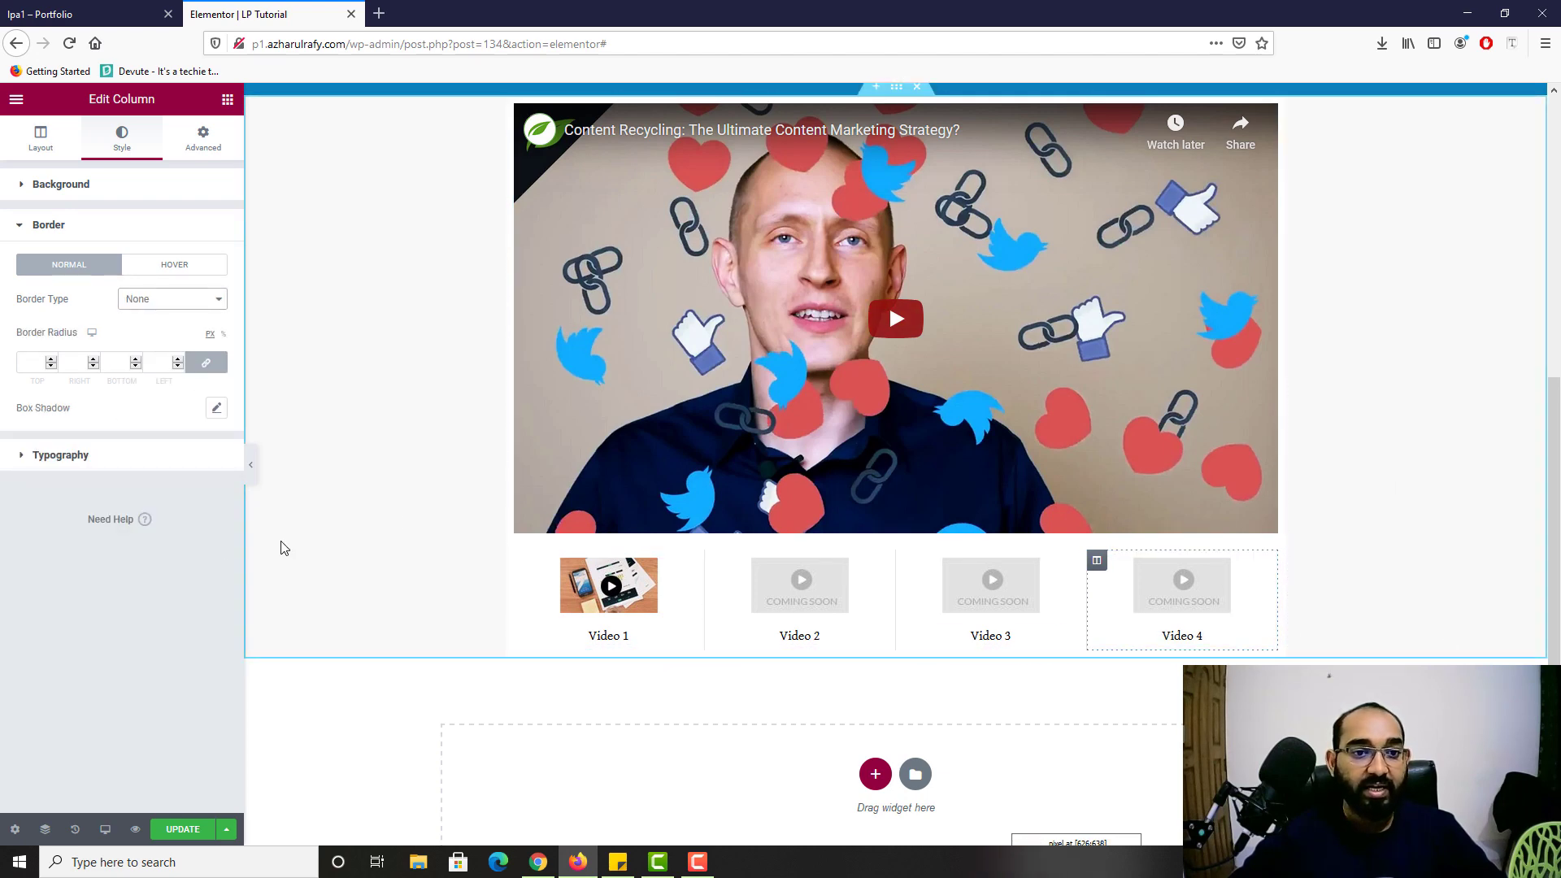
{"action": "left_click", "coordinate": [251, 465]}
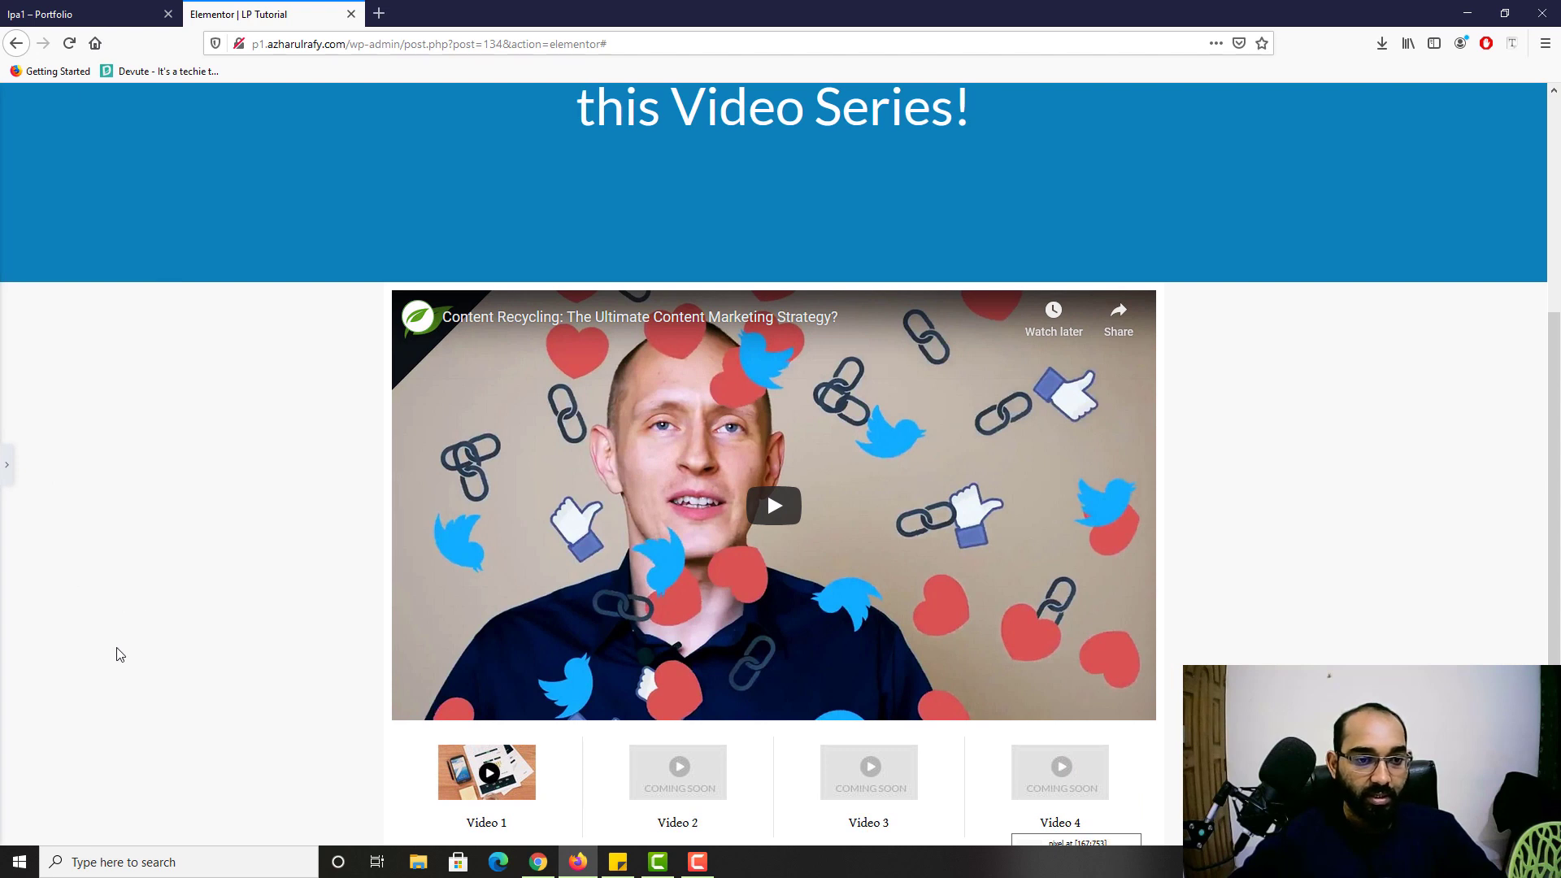
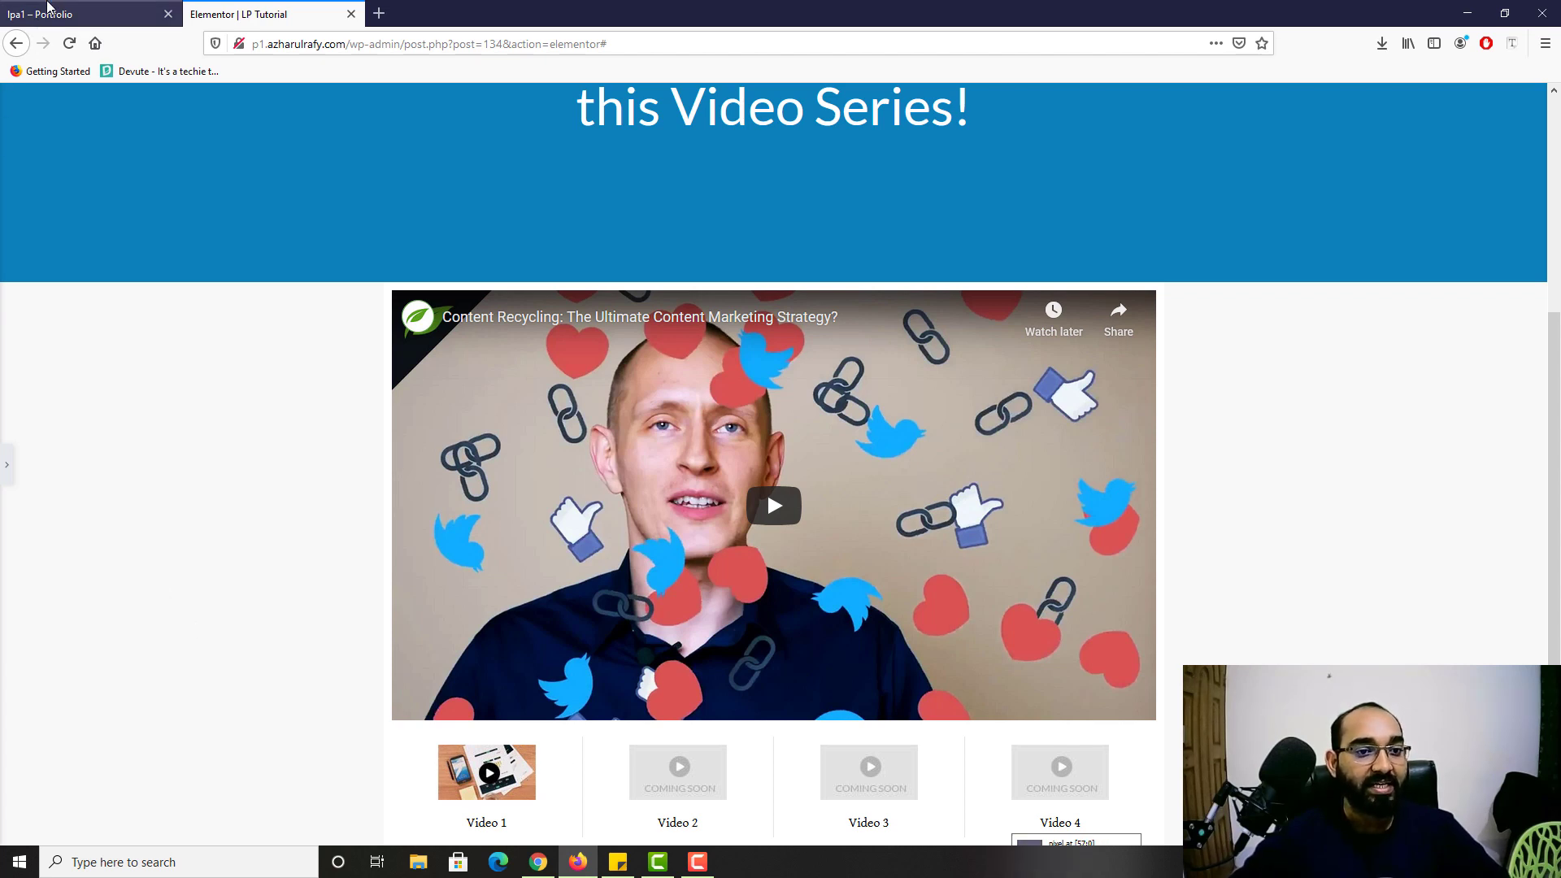
{"action": "left_click", "coordinate": [6, 465]}
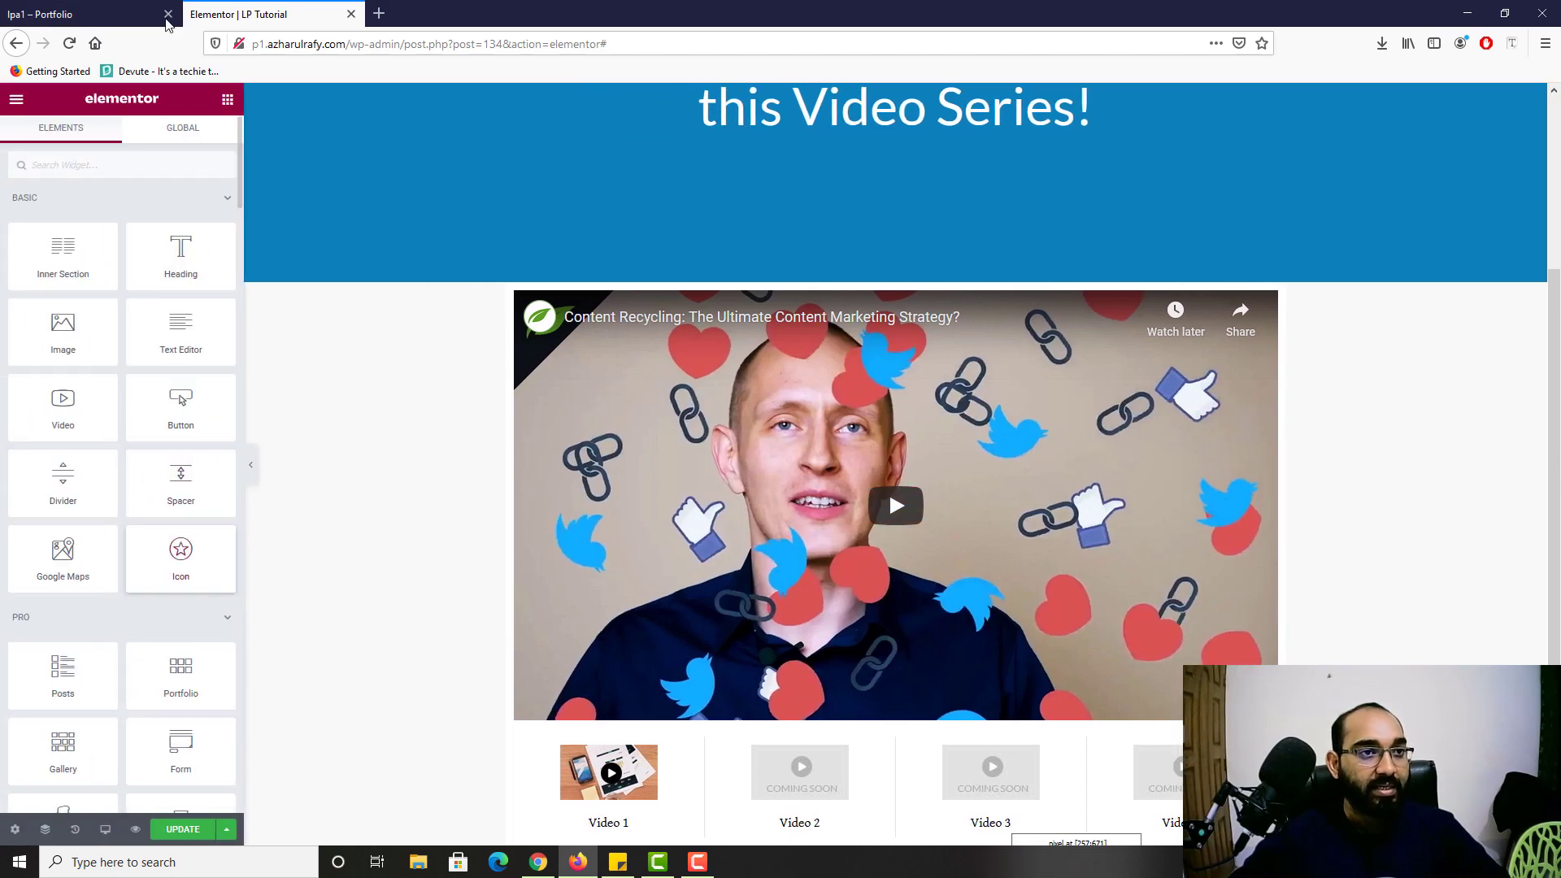
Step: Check the share-with-your-friends block on the lpa1 page and add a one-column section below the video thumbnails in LP Tutorial
{"action": "left_click", "coordinate": [82, 14]}
{"action": "scroll", "coordinate": [452, 526], "scroll_direction": "down", "scroll_amount": 3}
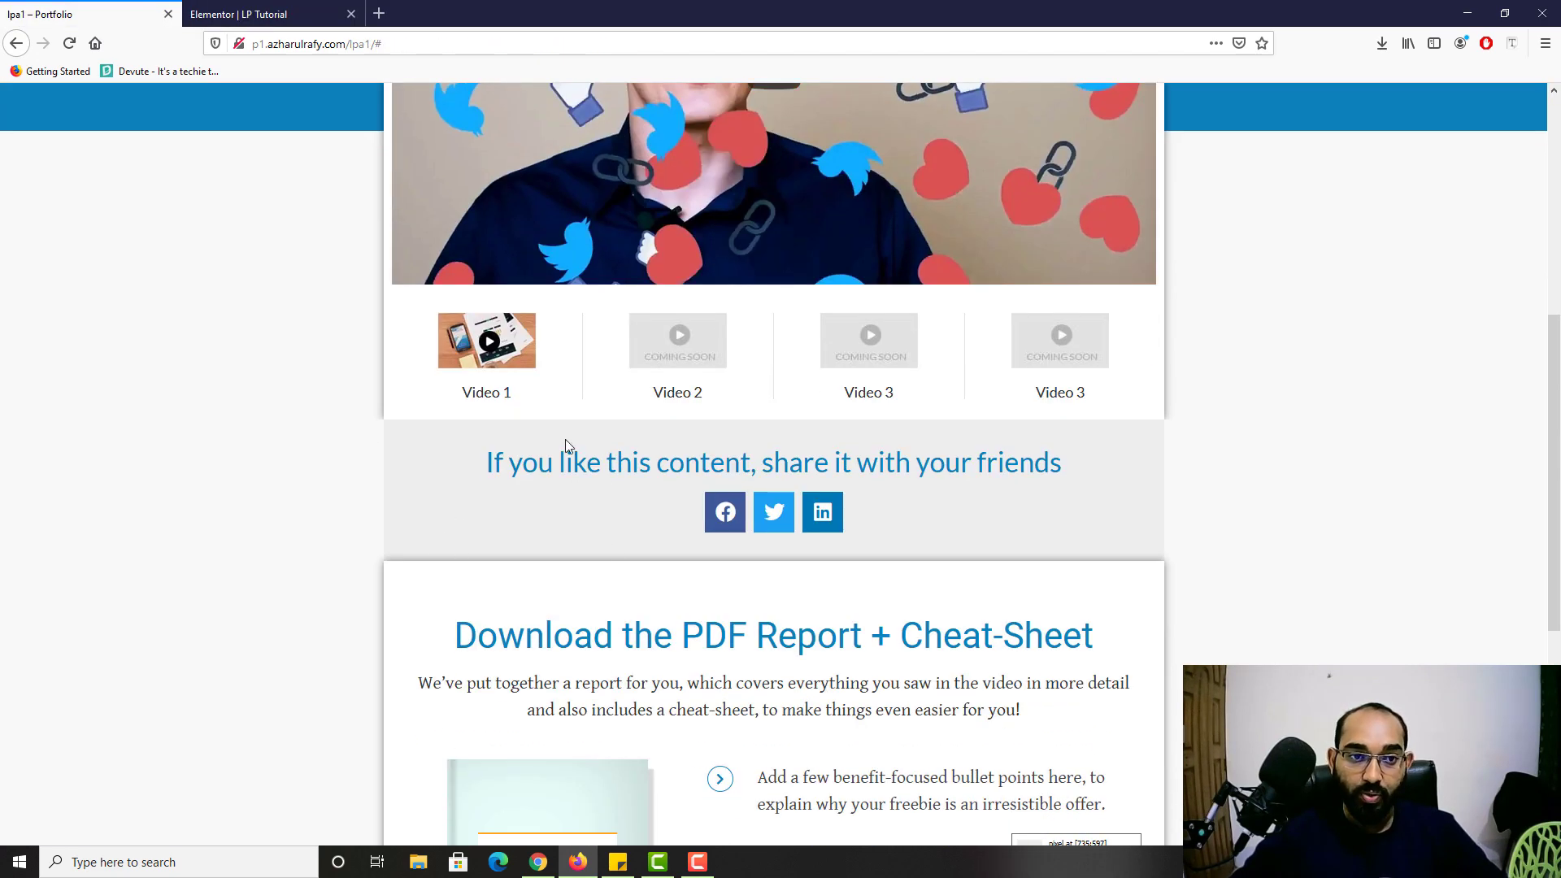
{"action": "left_click_drag", "start_coordinate": [533, 461], "coordinate": [502, 455]}
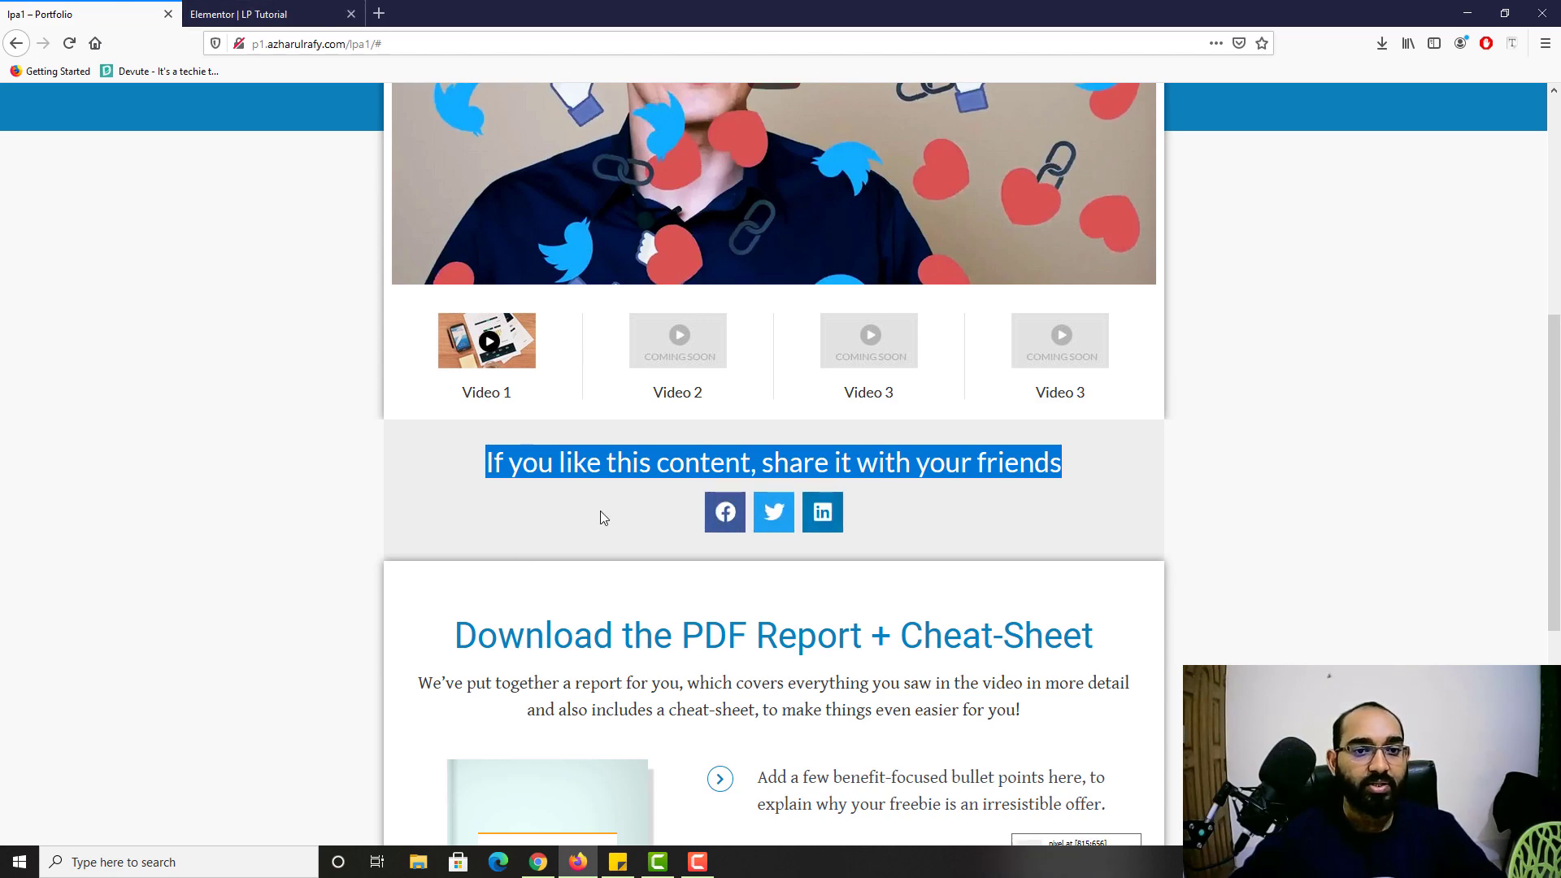
{"action": "left_click", "coordinate": [284, 11]}
{"action": "scroll", "coordinate": [629, 621], "scroll_direction": "down", "scroll_amount": 1}
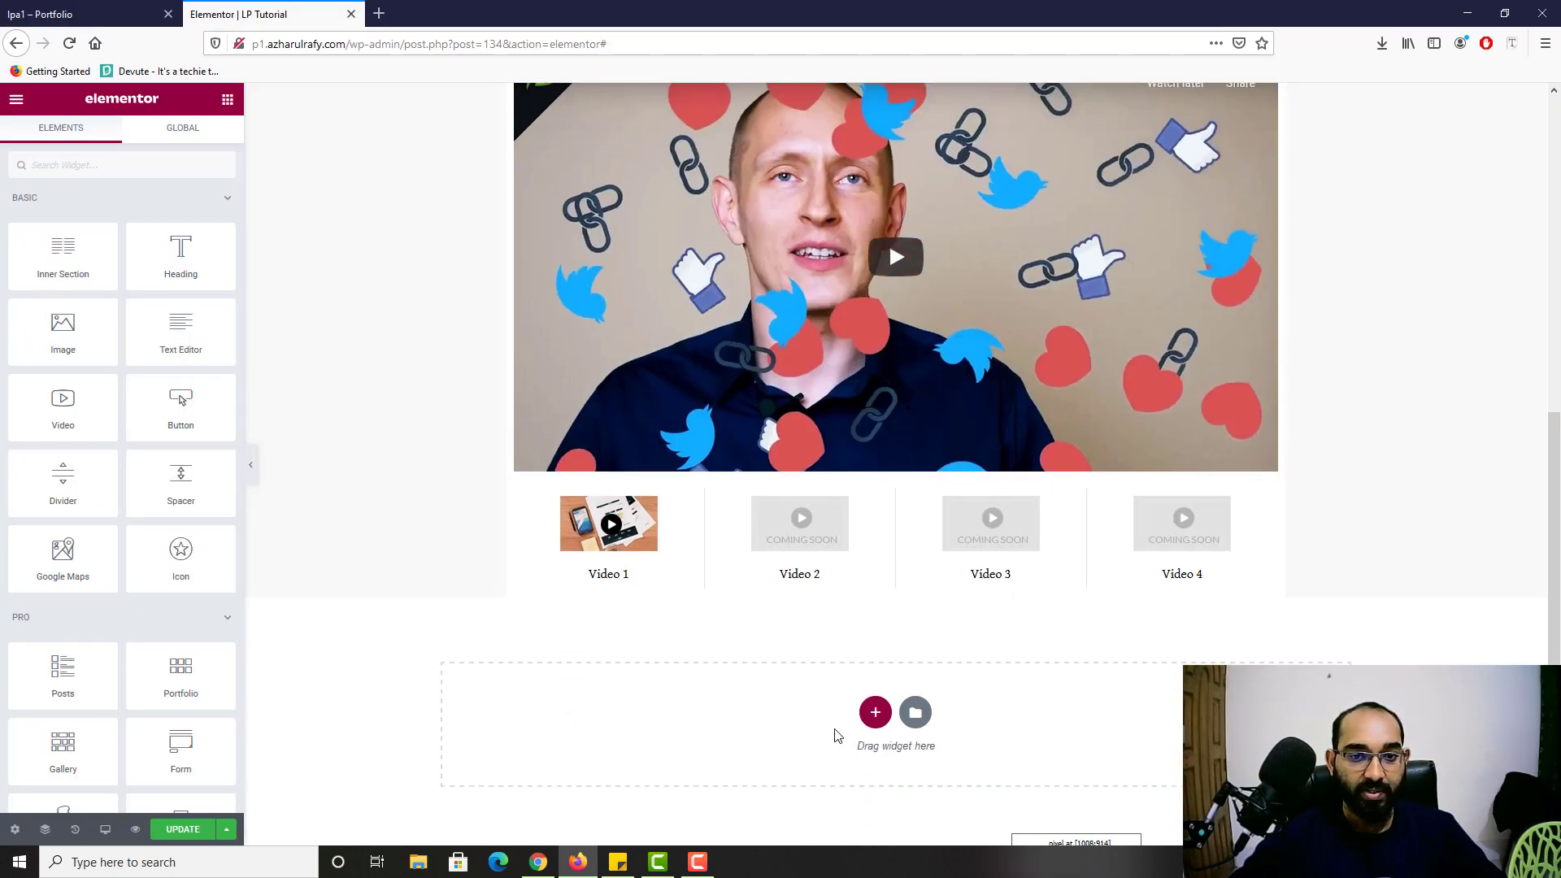
{"action": "left_click", "coordinate": [876, 713]}
{"action": "scroll", "coordinate": [681, 668], "scroll_direction": "down", "scroll_amount": 1}
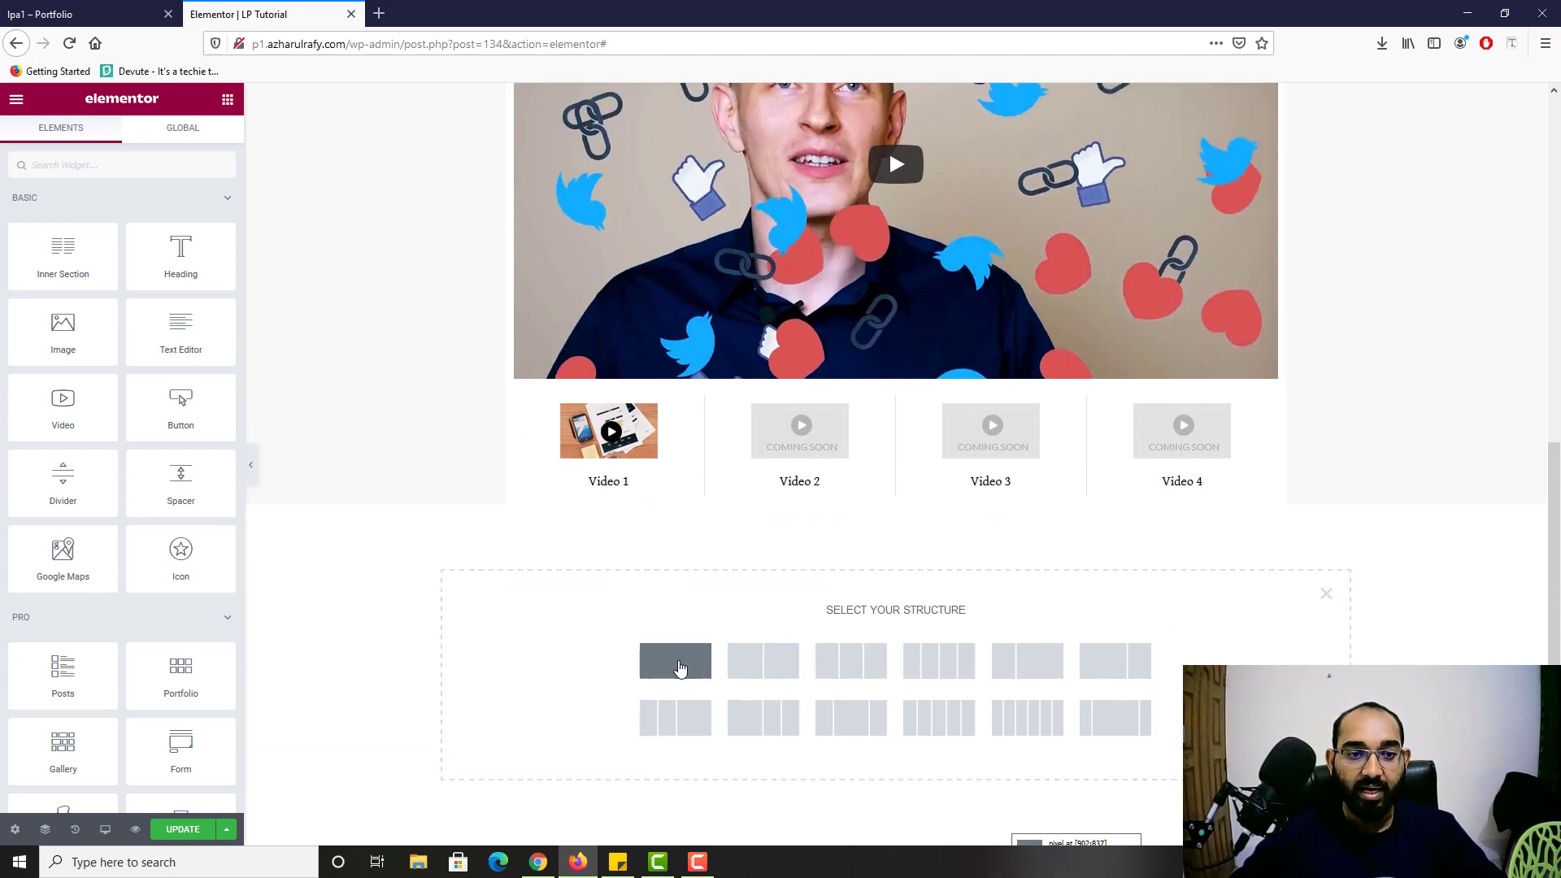
{"action": "left_click", "coordinate": [663, 673]}
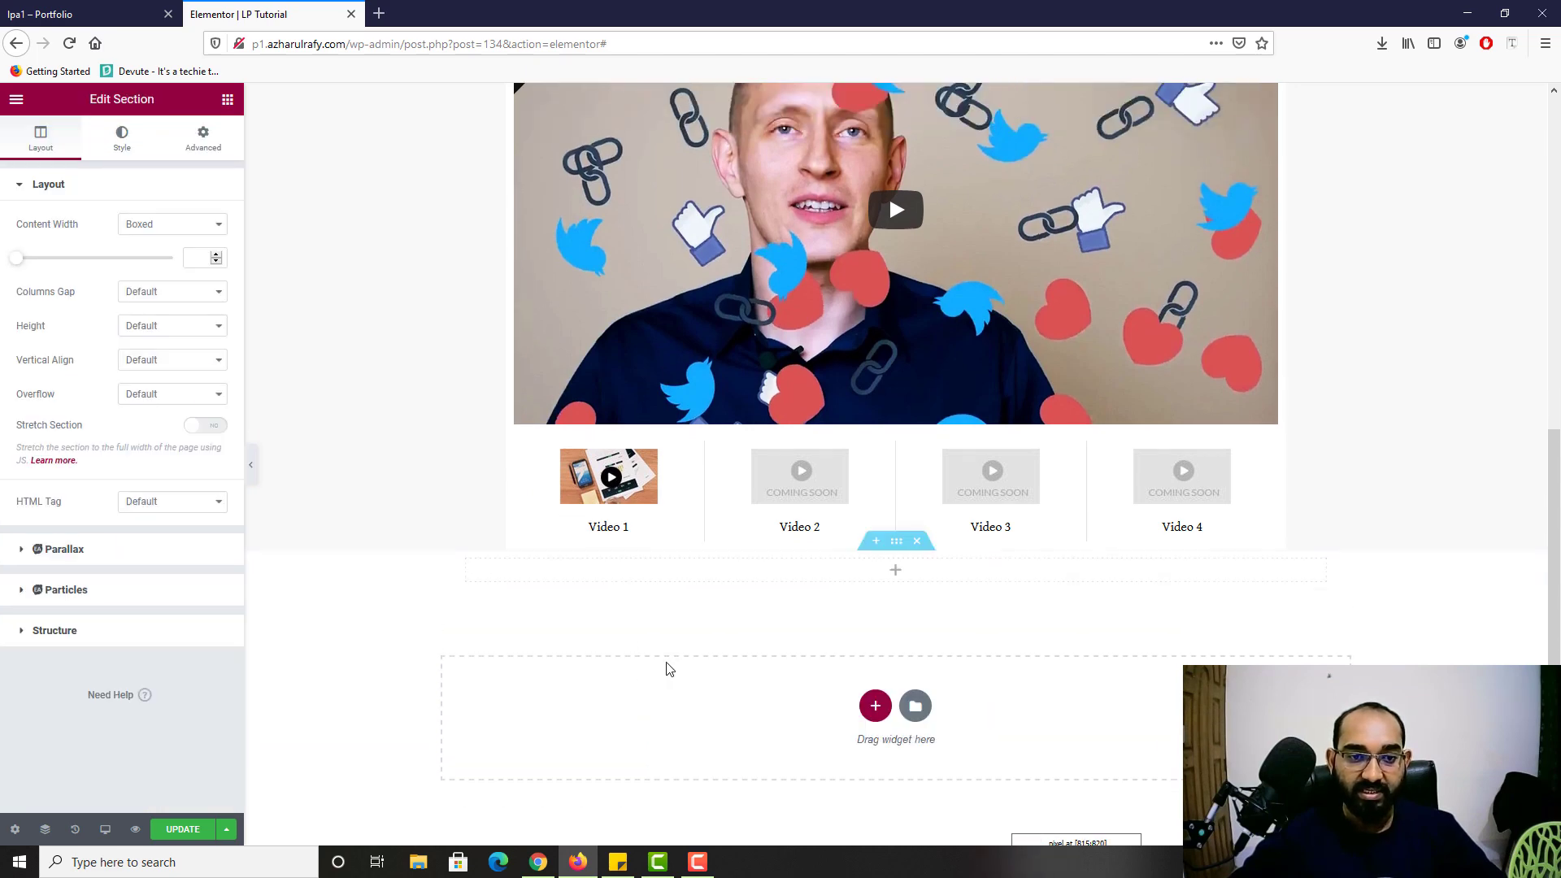
Step: Compare with the lpa1 share block again and set the new section's boxed content width to 960
{"action": "key", "text": "ctrl+Tab"}
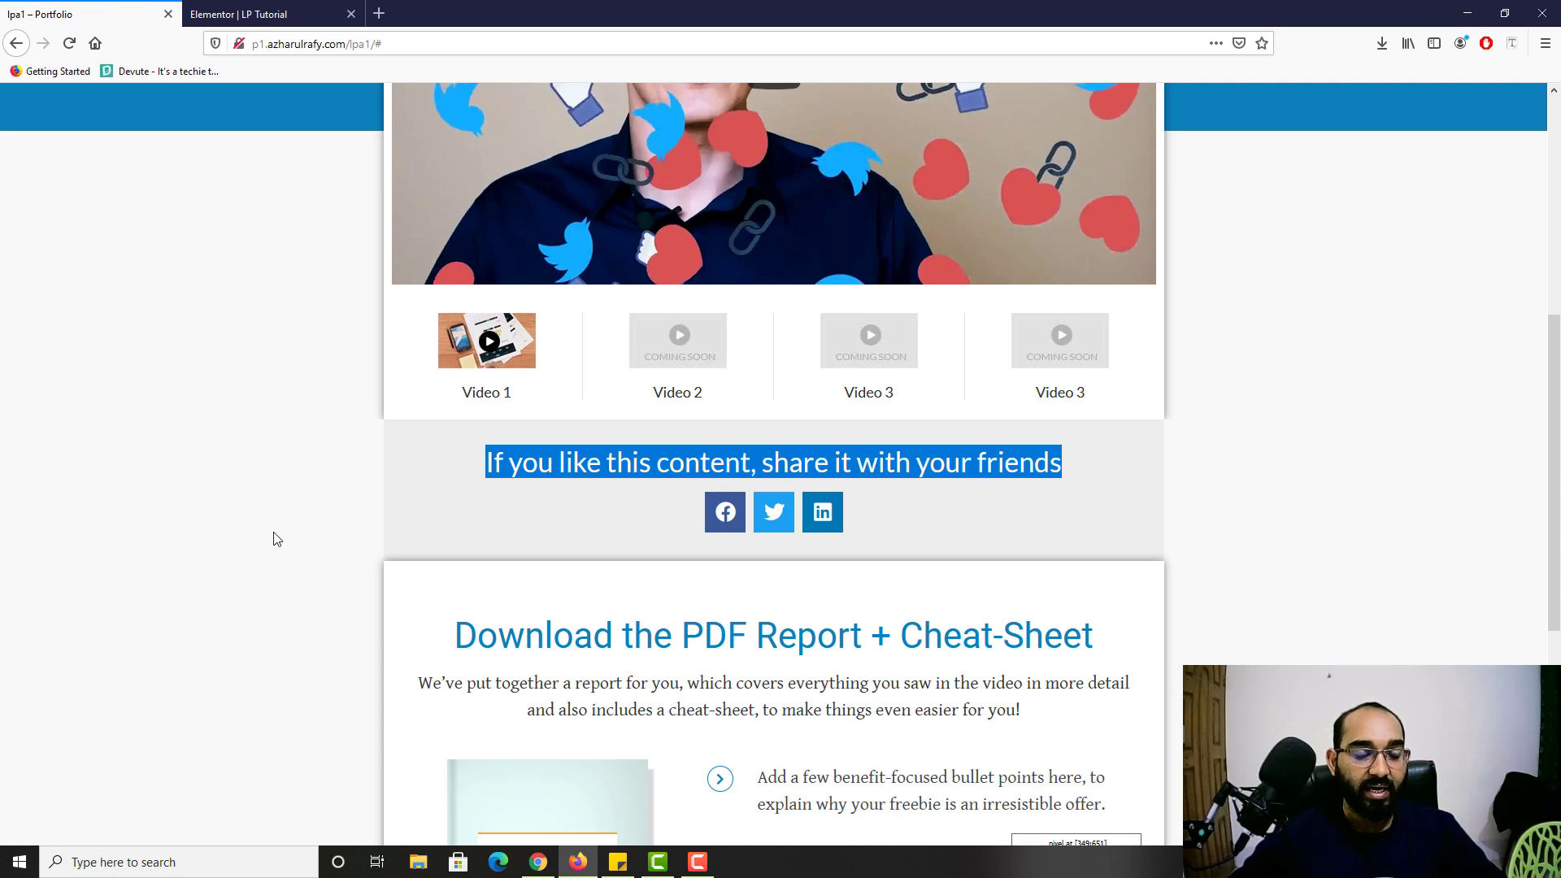
{"action": "scroll", "coordinate": [523, 470], "scroll_direction": "down", "scroll_amount": 1}
{"action": "key", "text": "ctrl+Tab"}
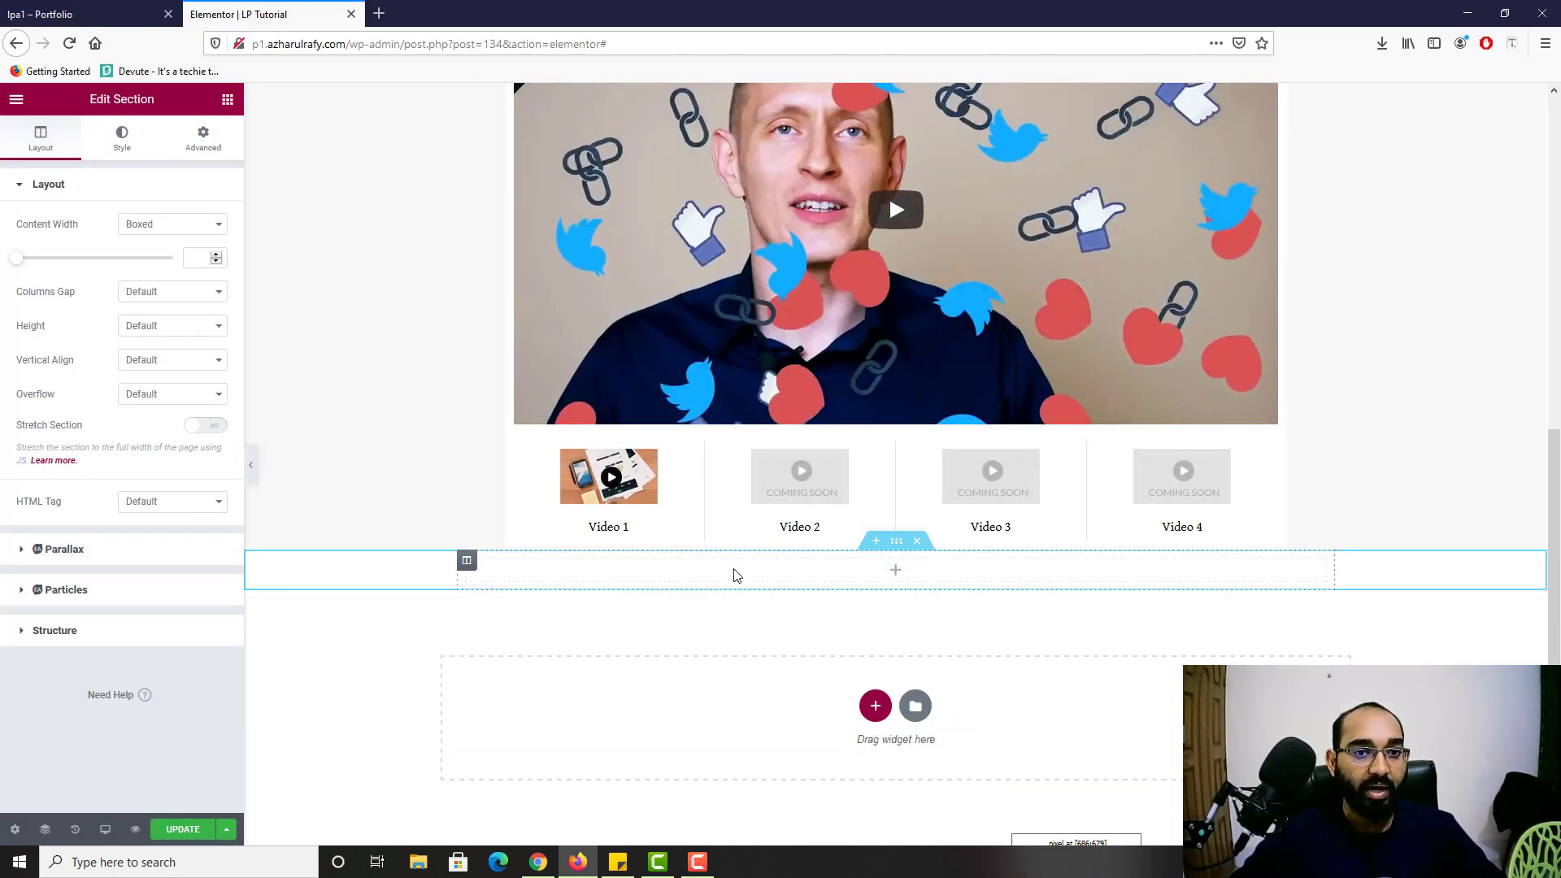
{"action": "left_click", "coordinate": [193, 257]}
{"action": "type", "text": "960"}
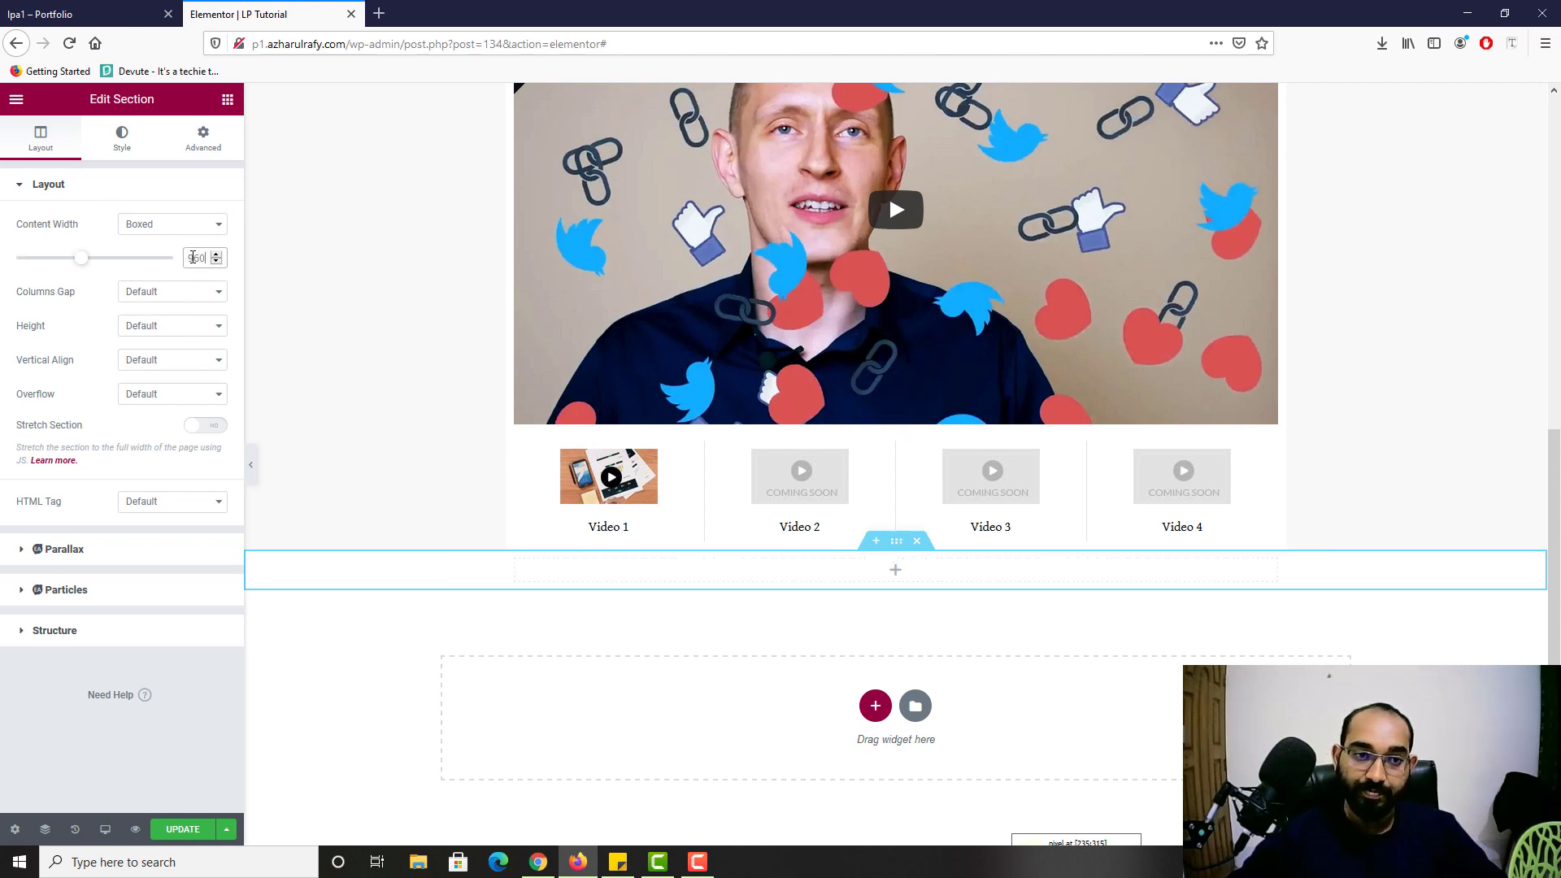
Step: Save the page and add a Heading widget to the empty section below the video thumbnails
{"action": "left_click", "coordinate": [175, 829]}
{"action": "left_click", "coordinate": [92, 14]}
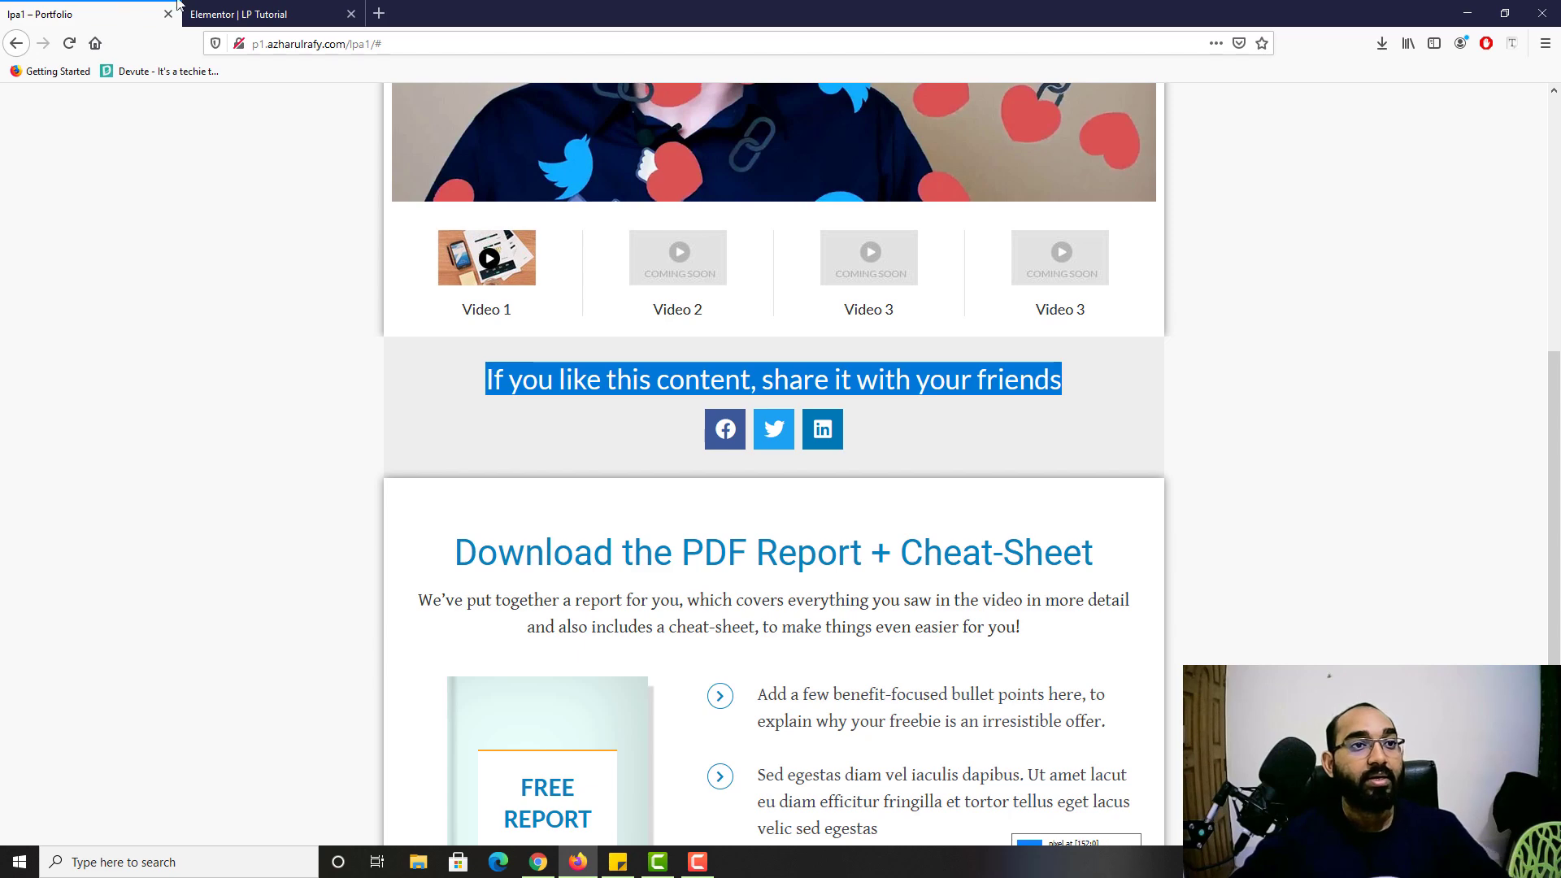
{"action": "key", "text": "ctrl+Tab"}
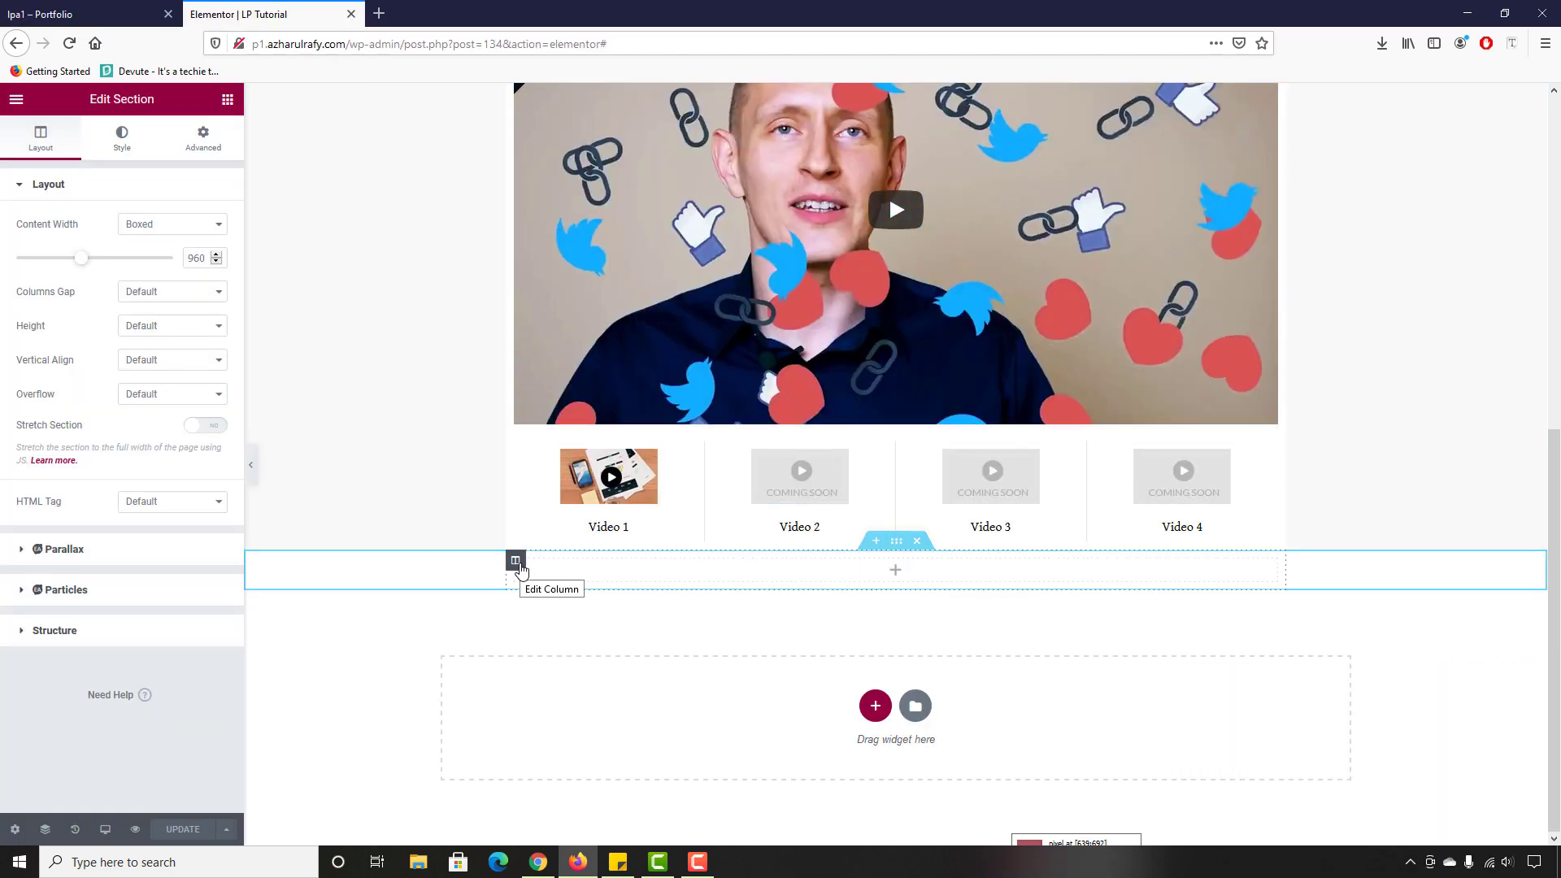
{"action": "left_click", "coordinate": [227, 101]}
{"action": "left_click_drag", "start_coordinate": [431, 371], "coordinate": [910, 567]}
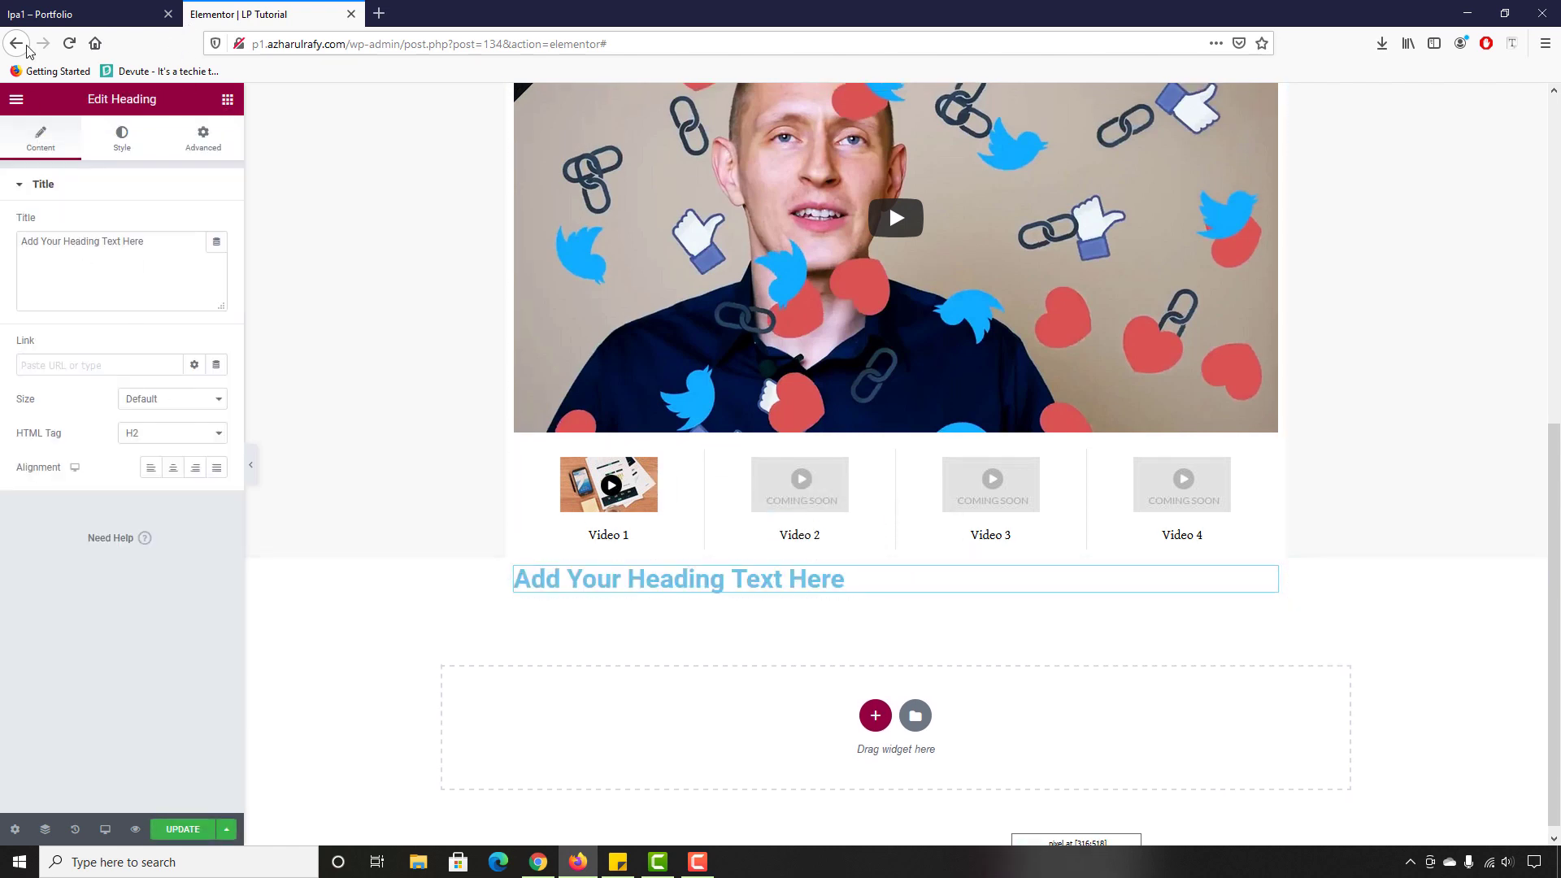
Step: Find the Social Icons widget by searching for "social" and place it below the new heading
{"action": "left_click", "coordinate": [48, 14]}
{"action": "key", "text": "ctrl+Tab"}
{"action": "left_click", "coordinate": [227, 99]}
{"action": "left_click", "coordinate": [120, 163]}
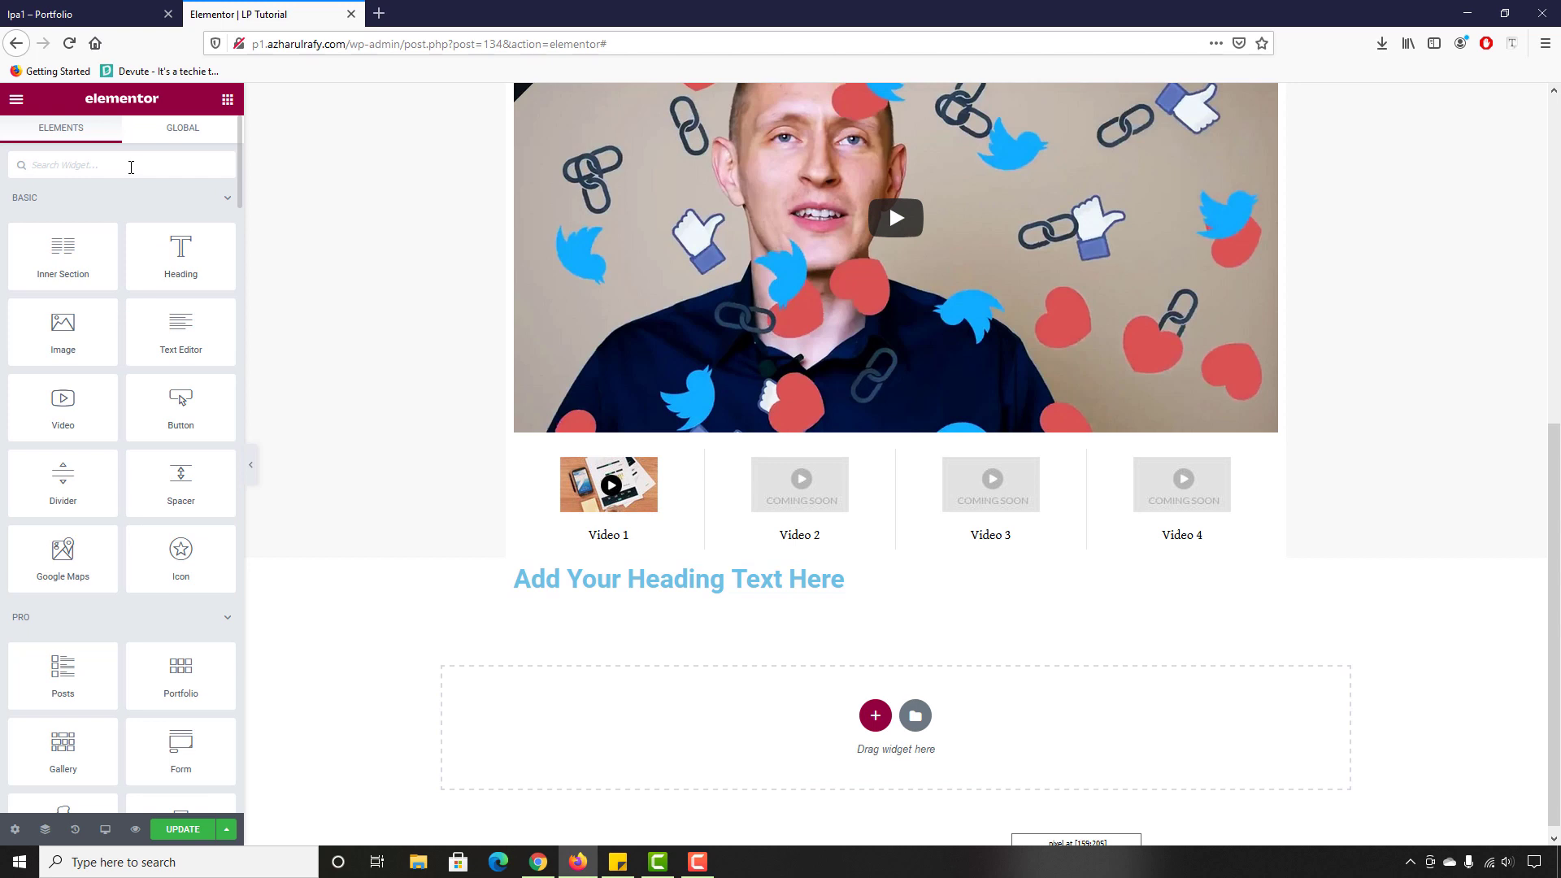
{"action": "type", "text": "social"}
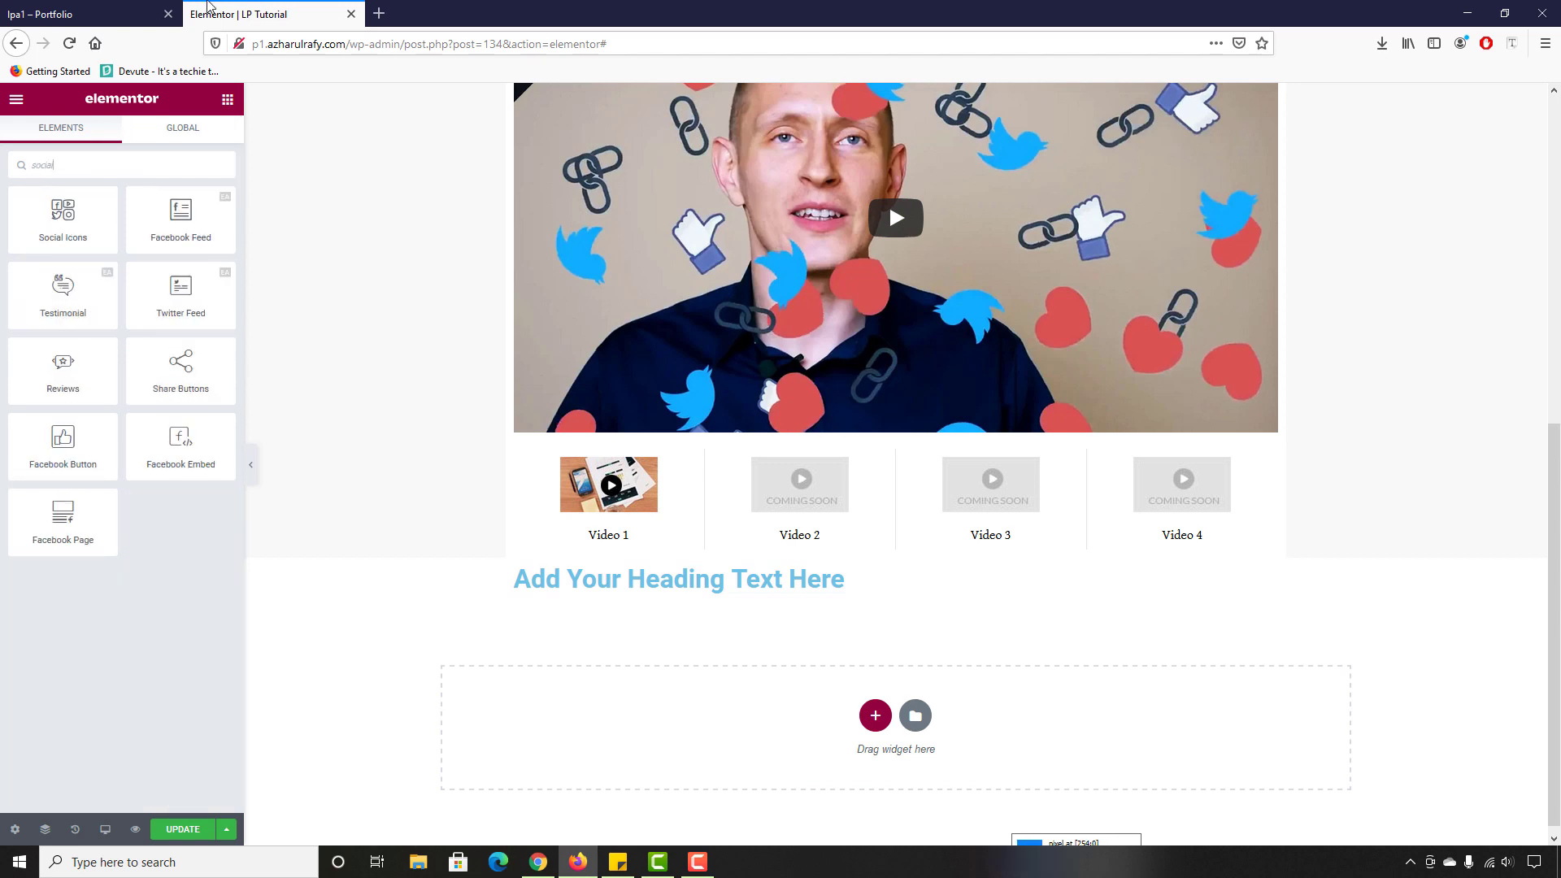
{"action": "left_click_drag", "start_coordinate": [63, 213], "coordinate": [838, 596]}
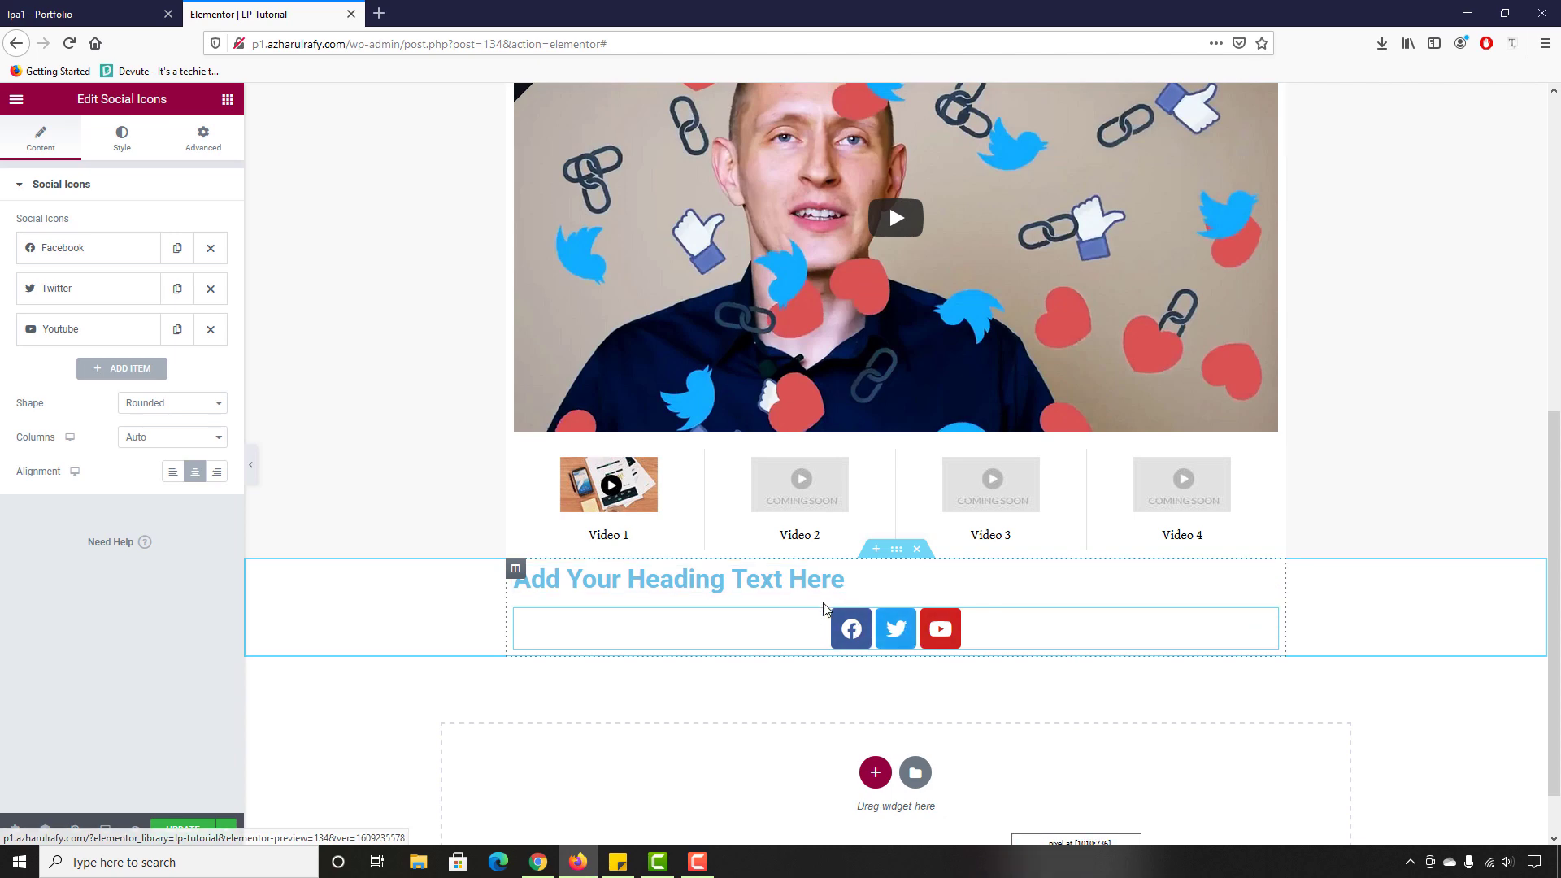
Step: Copy the share heading from the lpa1 reference page and replace the new heading's title with "If you like this content, share it with your friends"
{"action": "left_click", "coordinate": [89, 13]}
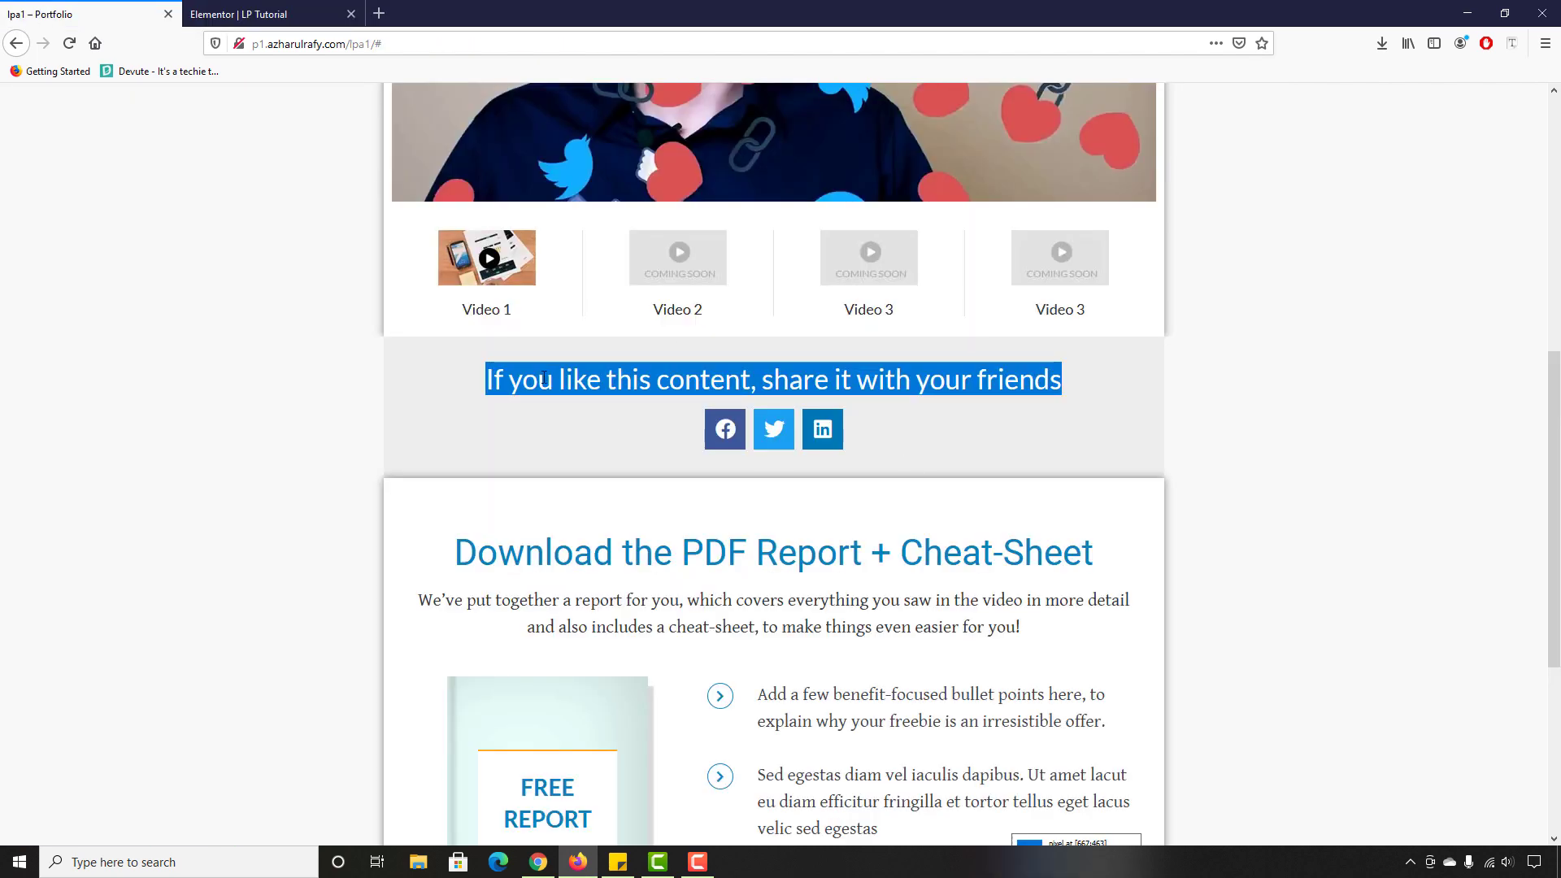
{"action": "right_click", "coordinate": [543, 379]}
{"action": "left_click", "coordinate": [569, 405]}
{"action": "double_click", "coordinate": [623, 373]}
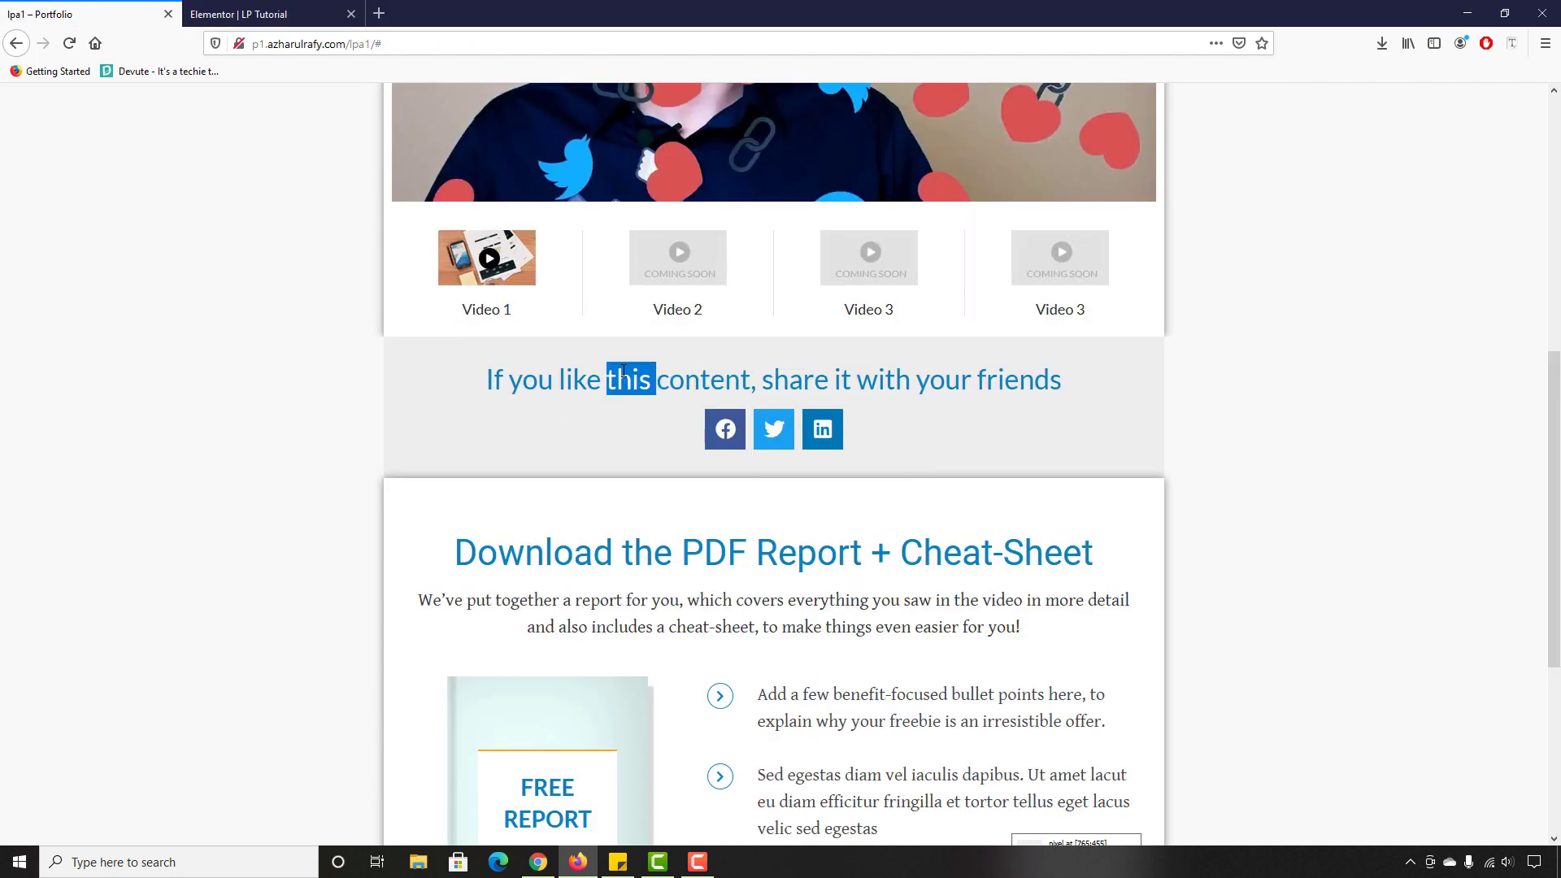
{"action": "triple_click", "coordinate": [623, 373]}
{"action": "right_click", "coordinate": [624, 375]}
{"action": "left_click", "coordinate": [650, 384]}
{"action": "left_click", "coordinate": [244, 14]}
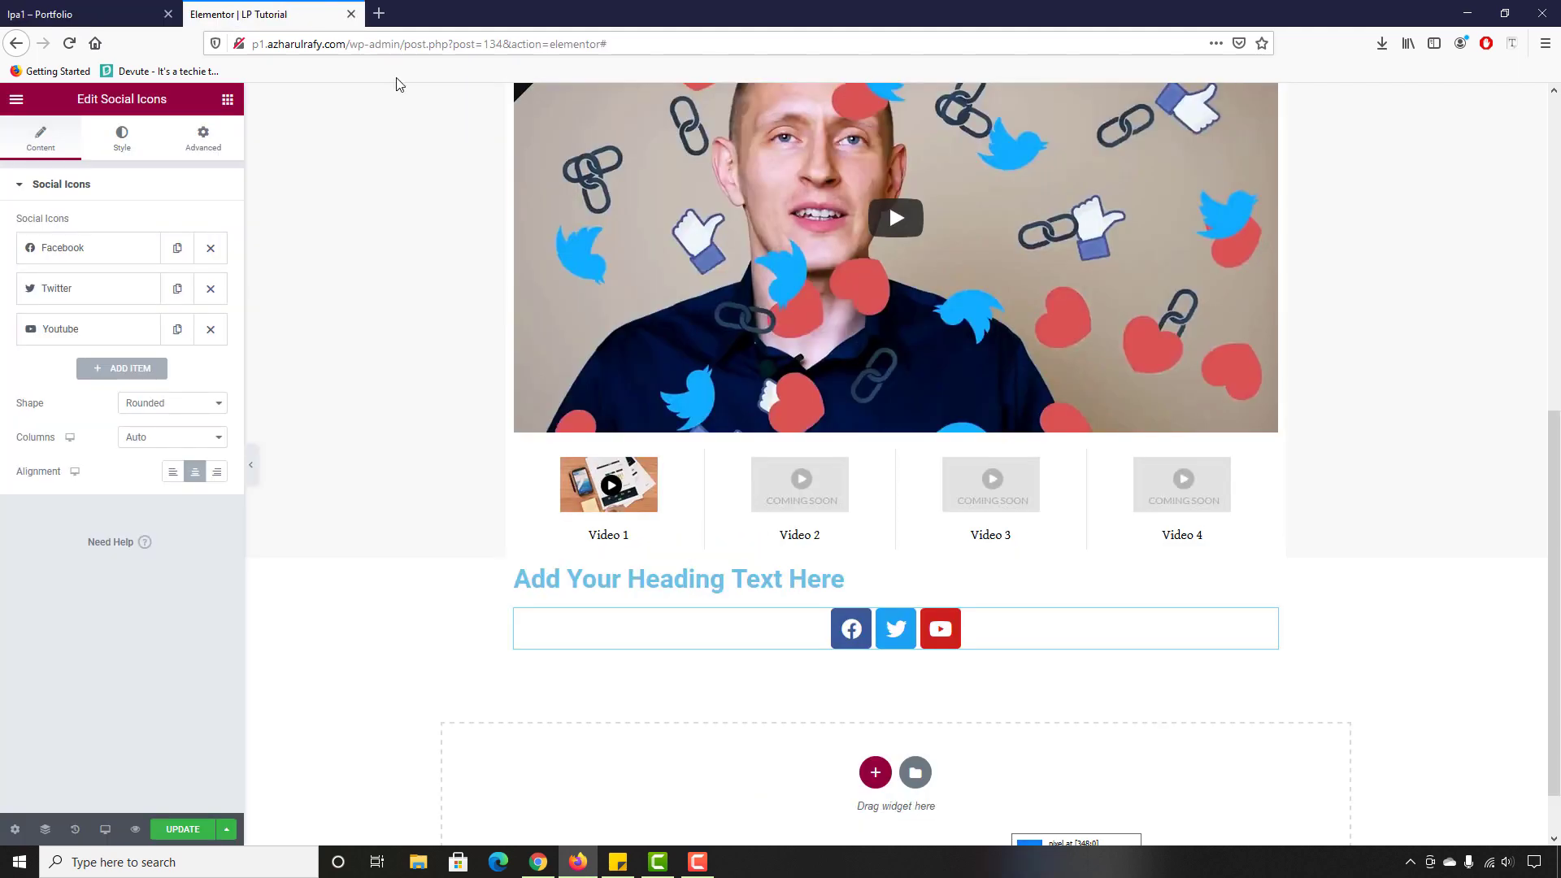
{"action": "left_click", "coordinate": [808, 570]}
{"action": "left_click", "coordinate": [122, 279]}
{"action": "key", "text": "ctrl+a"}
{"action": "key", "text": "ctrl+v"}
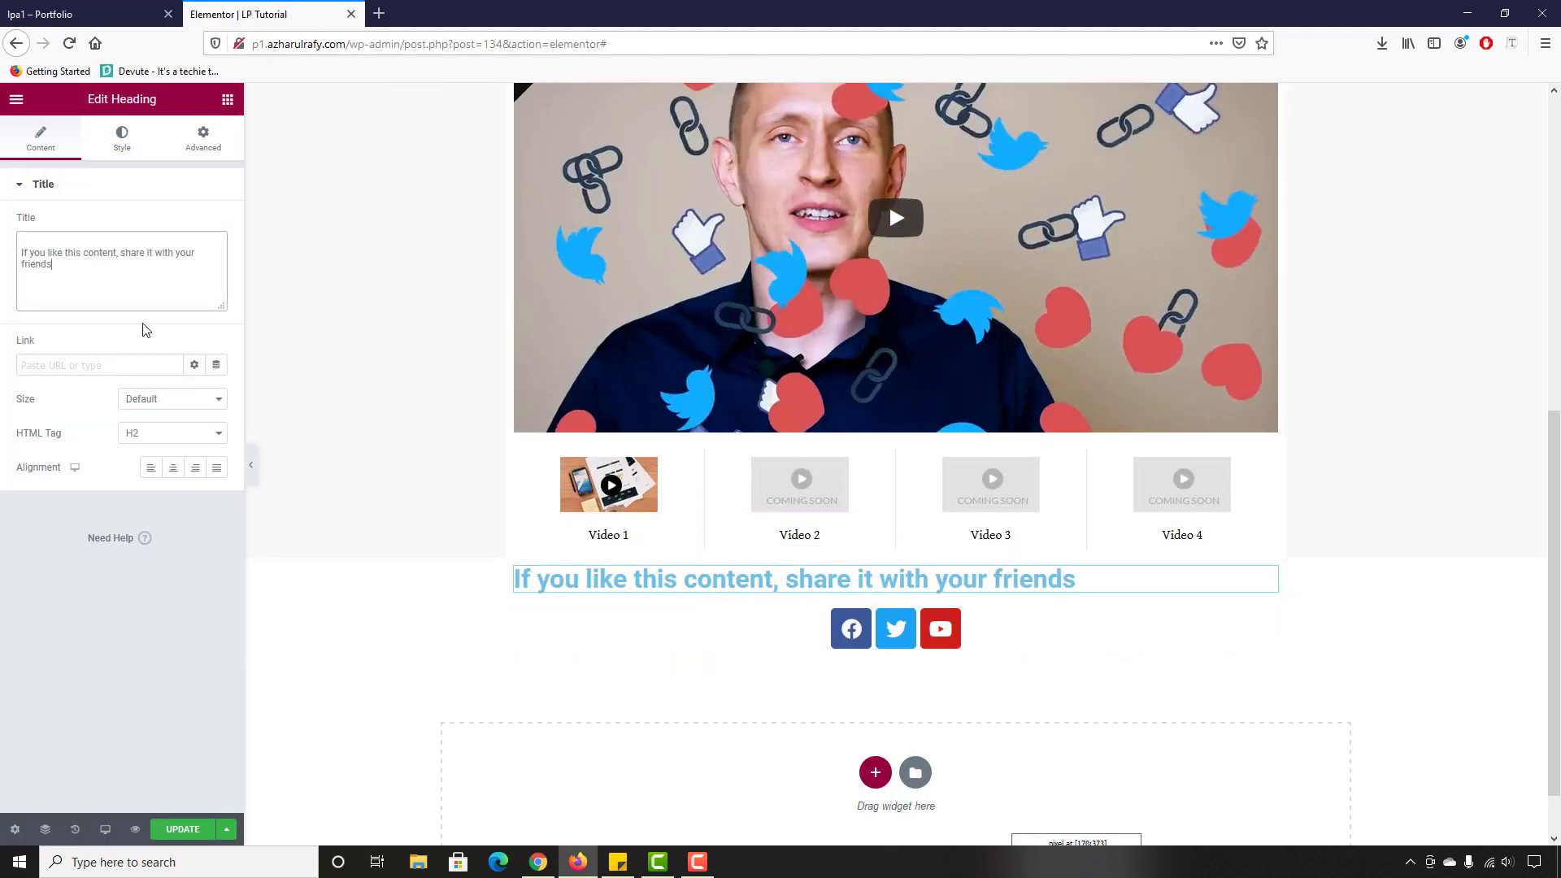
Step: Inspect the color and font properties of the reference page's share heading with Font Finder
{"action": "left_click", "coordinate": [45, 9]}
{"action": "scroll", "coordinate": [505, 486], "scroll_direction": "up", "scroll_amount": 2}
{"action": "left_click", "coordinate": [537, 582]}
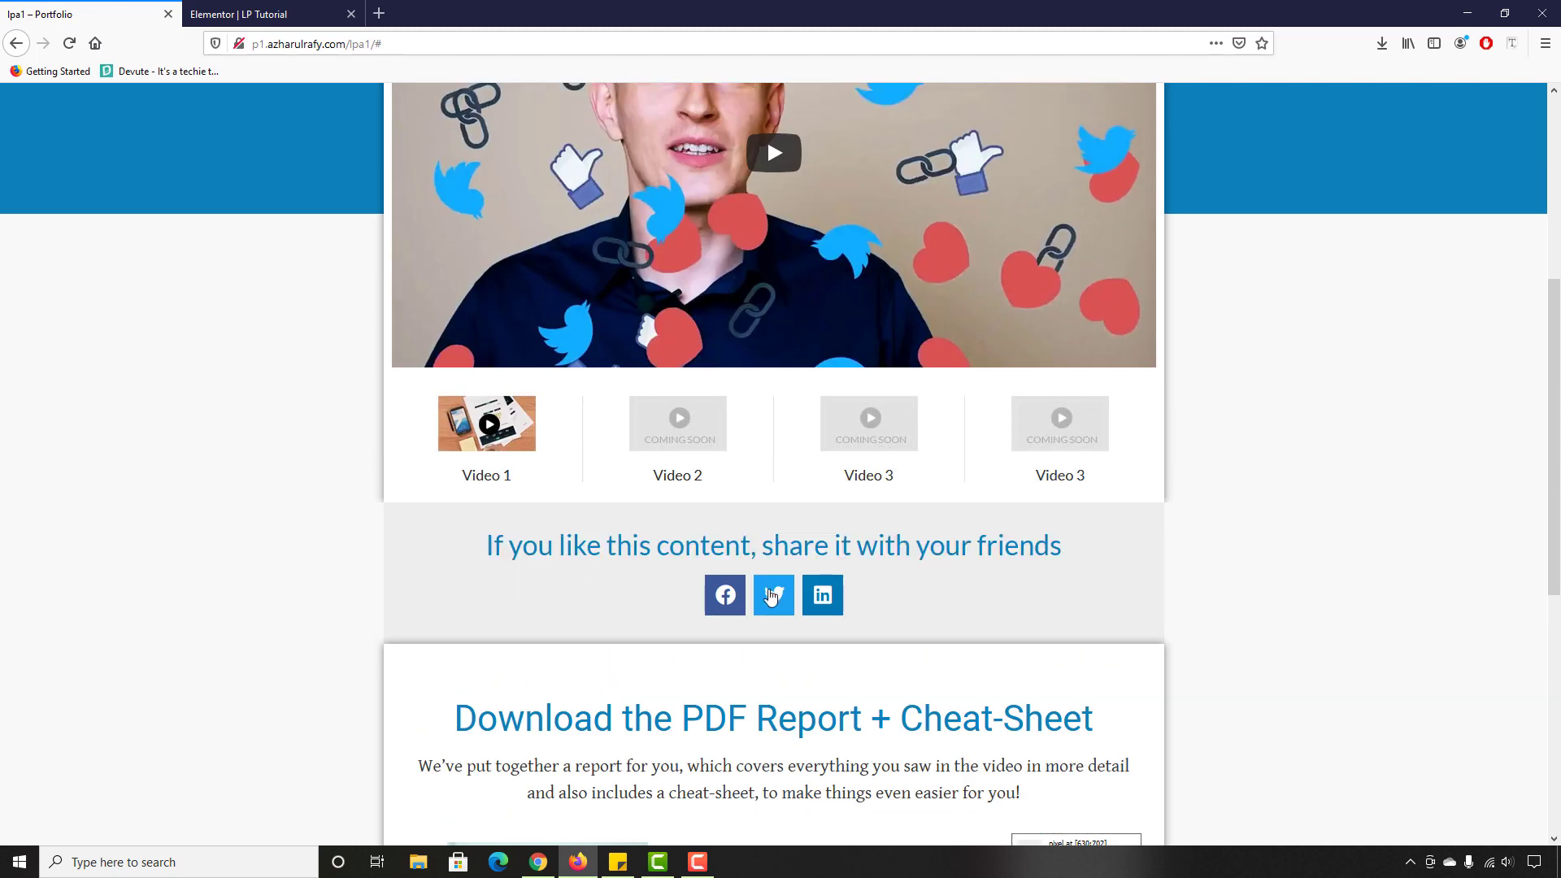
{"action": "left_click", "coordinate": [1508, 47]}
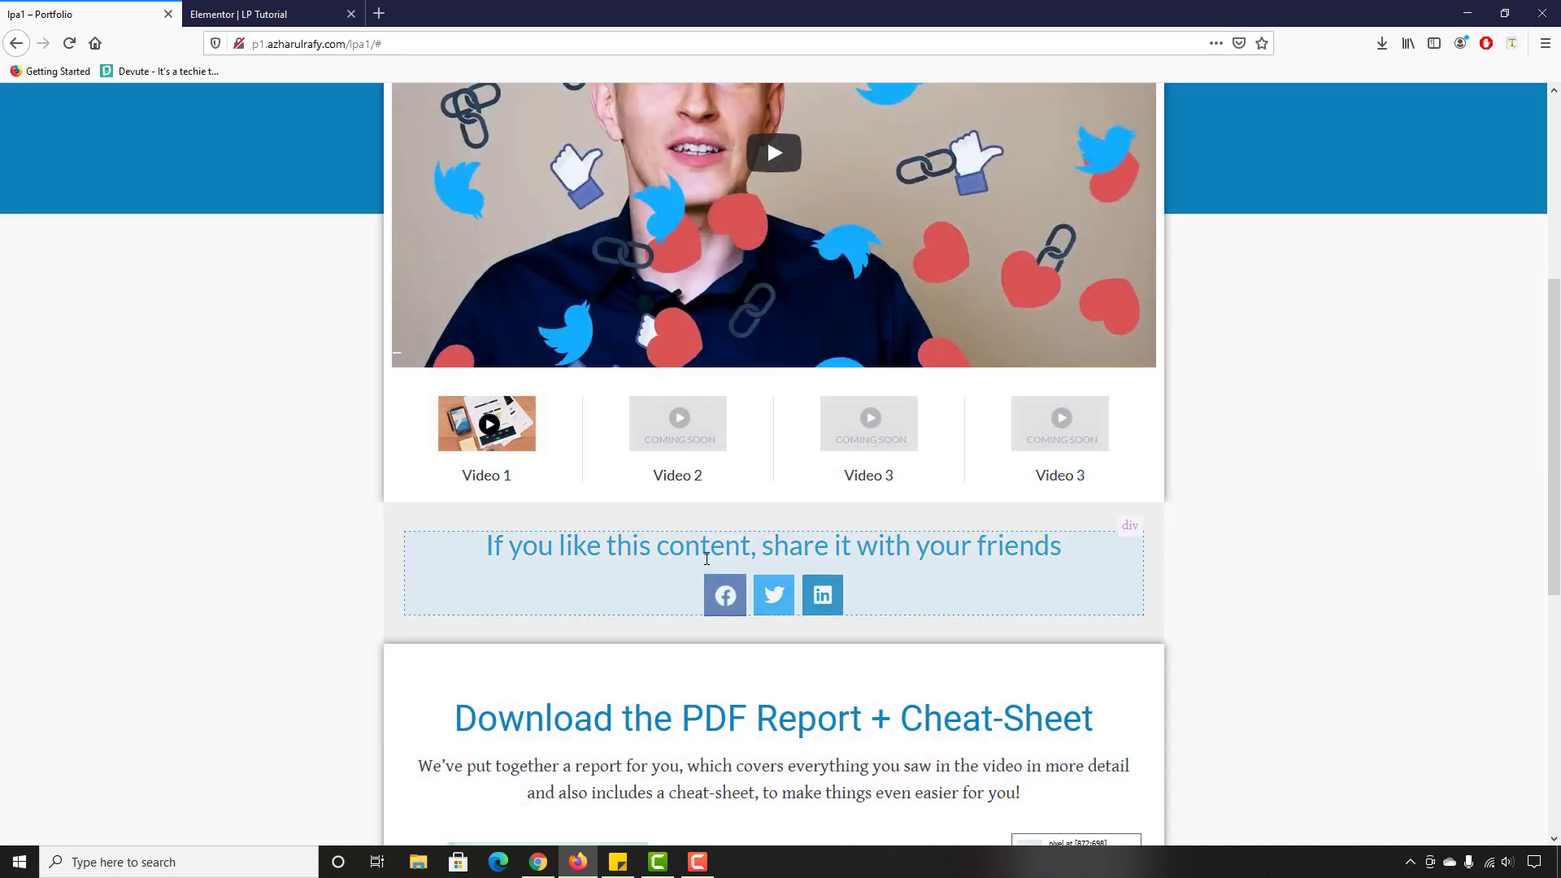
{"action": "left_click", "coordinate": [768, 553]}
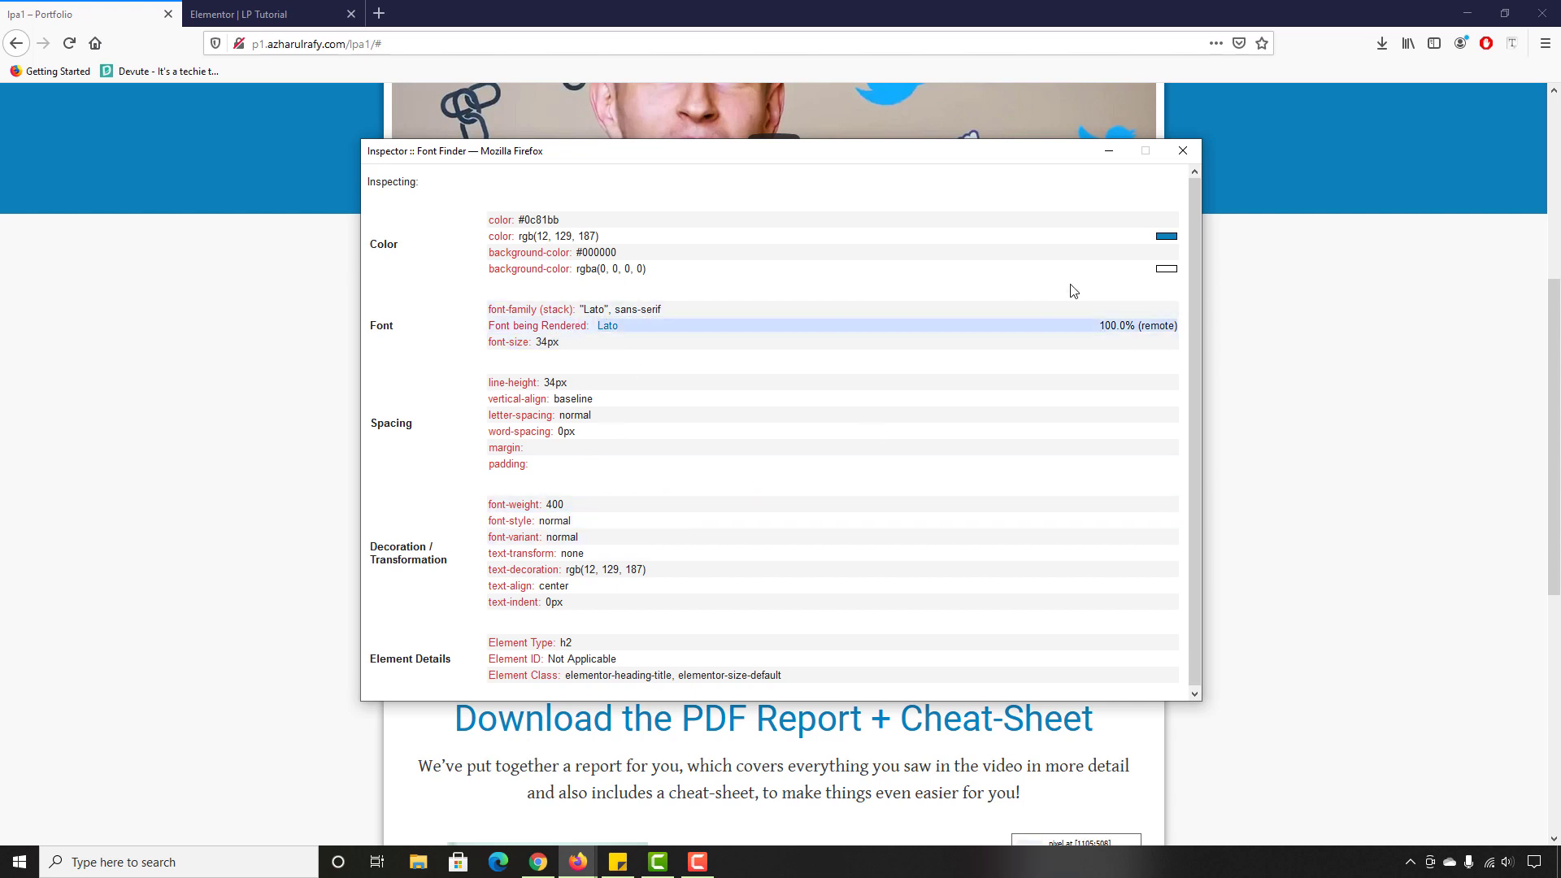
{"action": "left_click", "coordinate": [1183, 151]}
Step: Set the share heading's typography to the Lato family, size 34 px and weight 500
{"action": "left_click", "coordinate": [260, 14]}
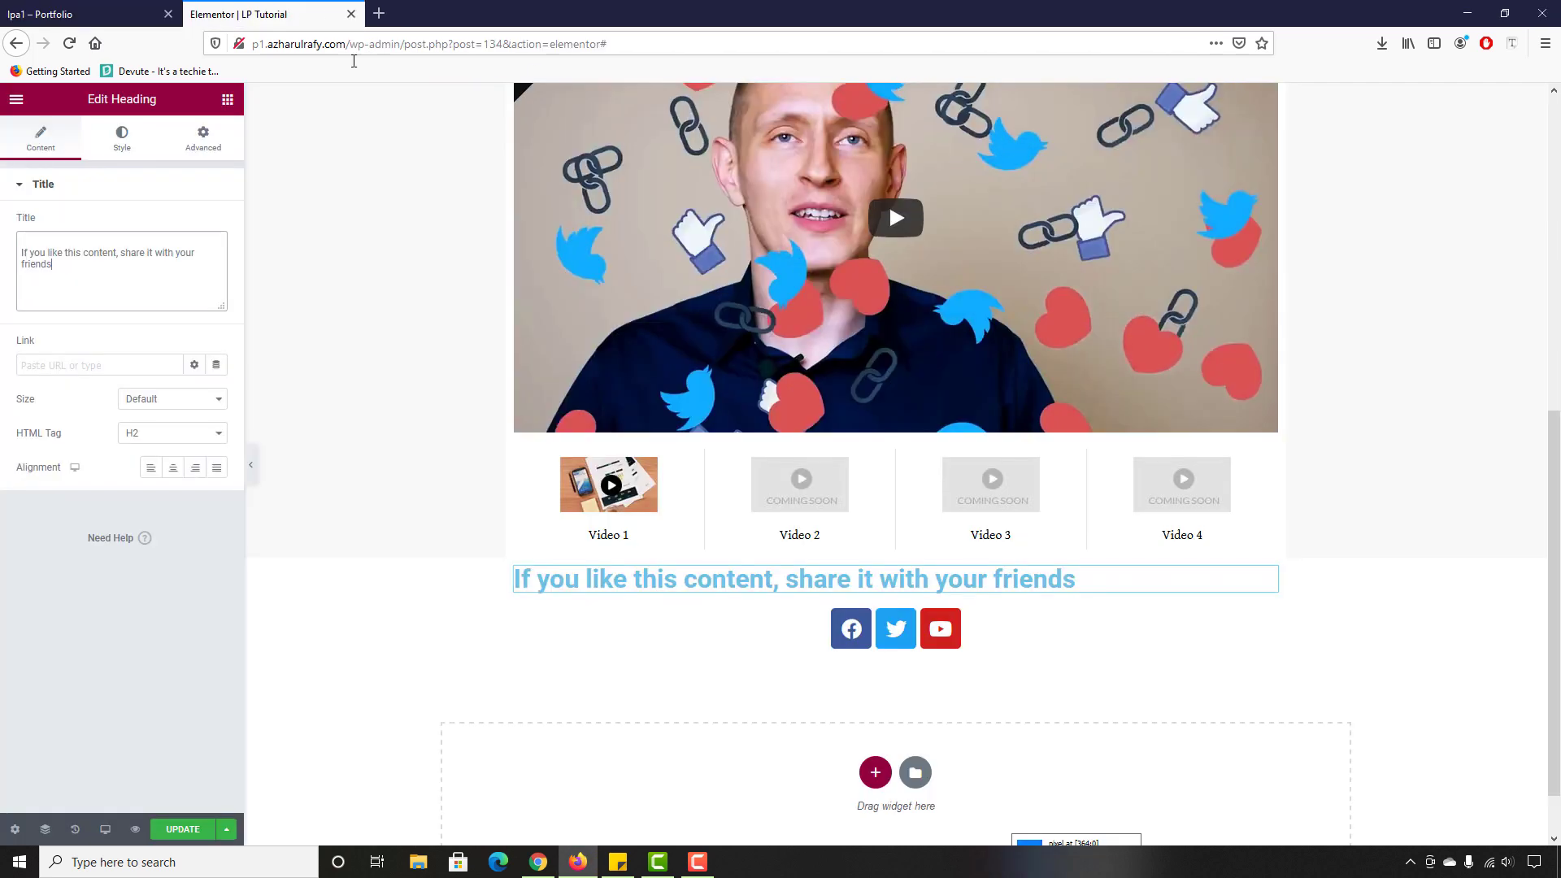
{"action": "left_click", "coordinate": [120, 140]}
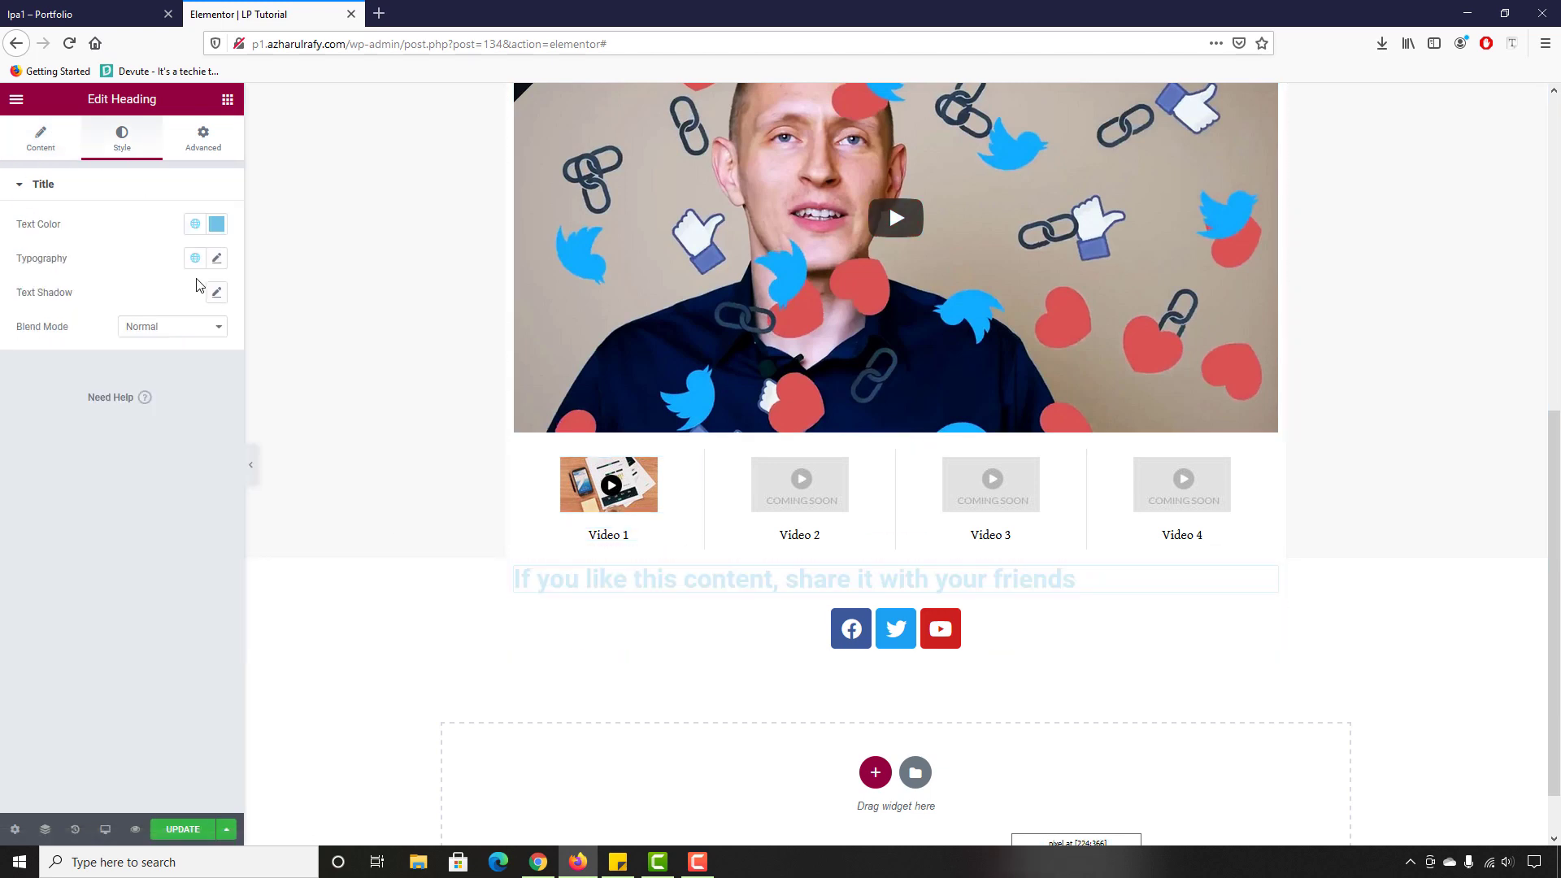
{"action": "left_click", "coordinate": [217, 258]}
{"action": "left_click", "coordinate": [170, 338]}
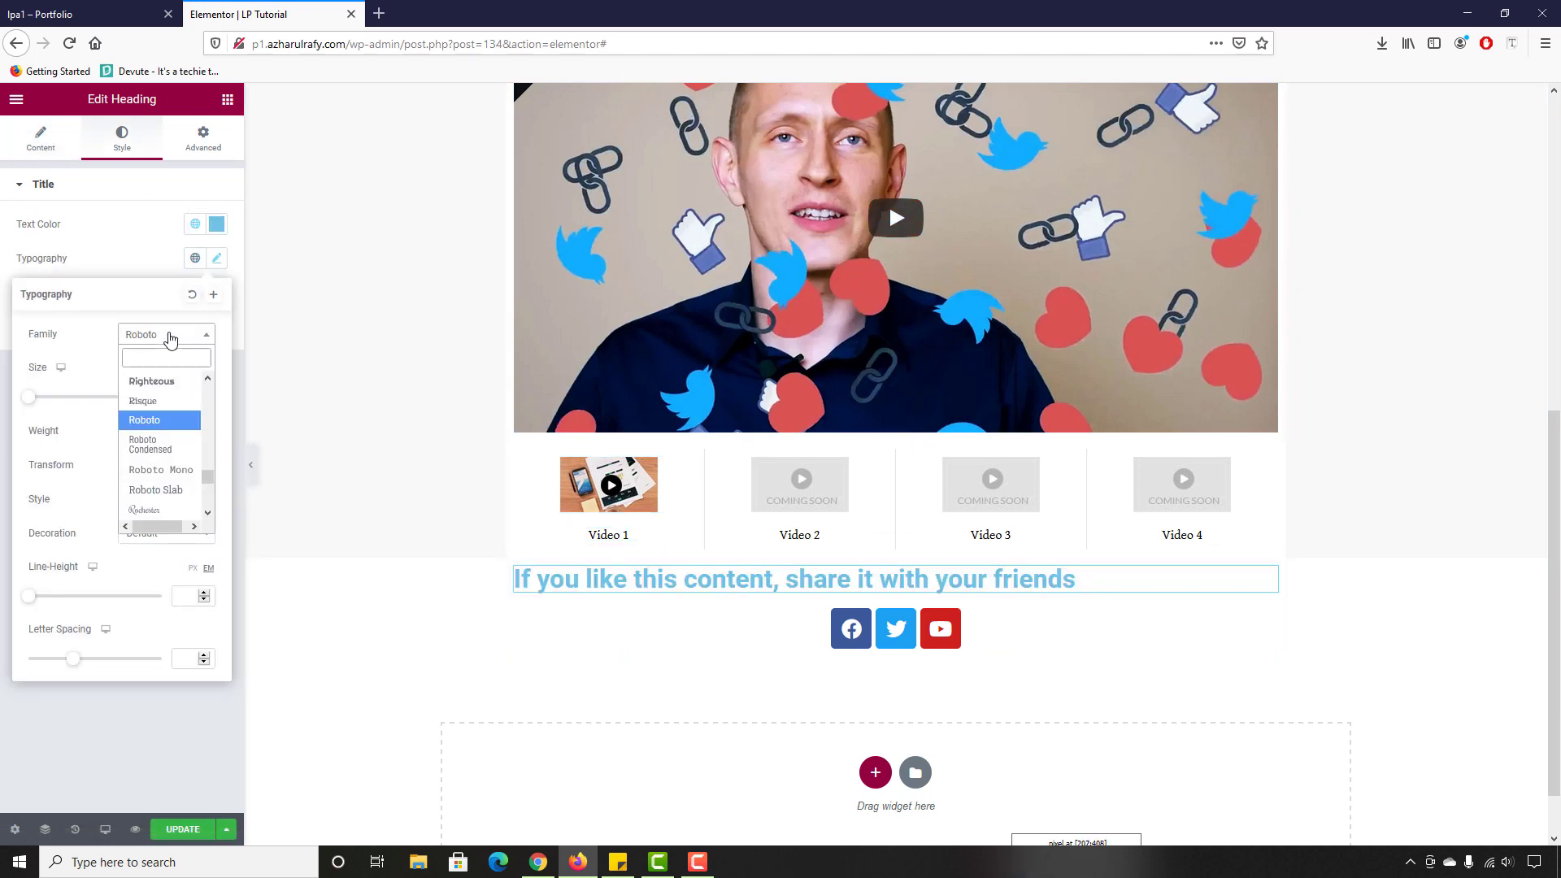
{"action": "type", "text": "lat"}
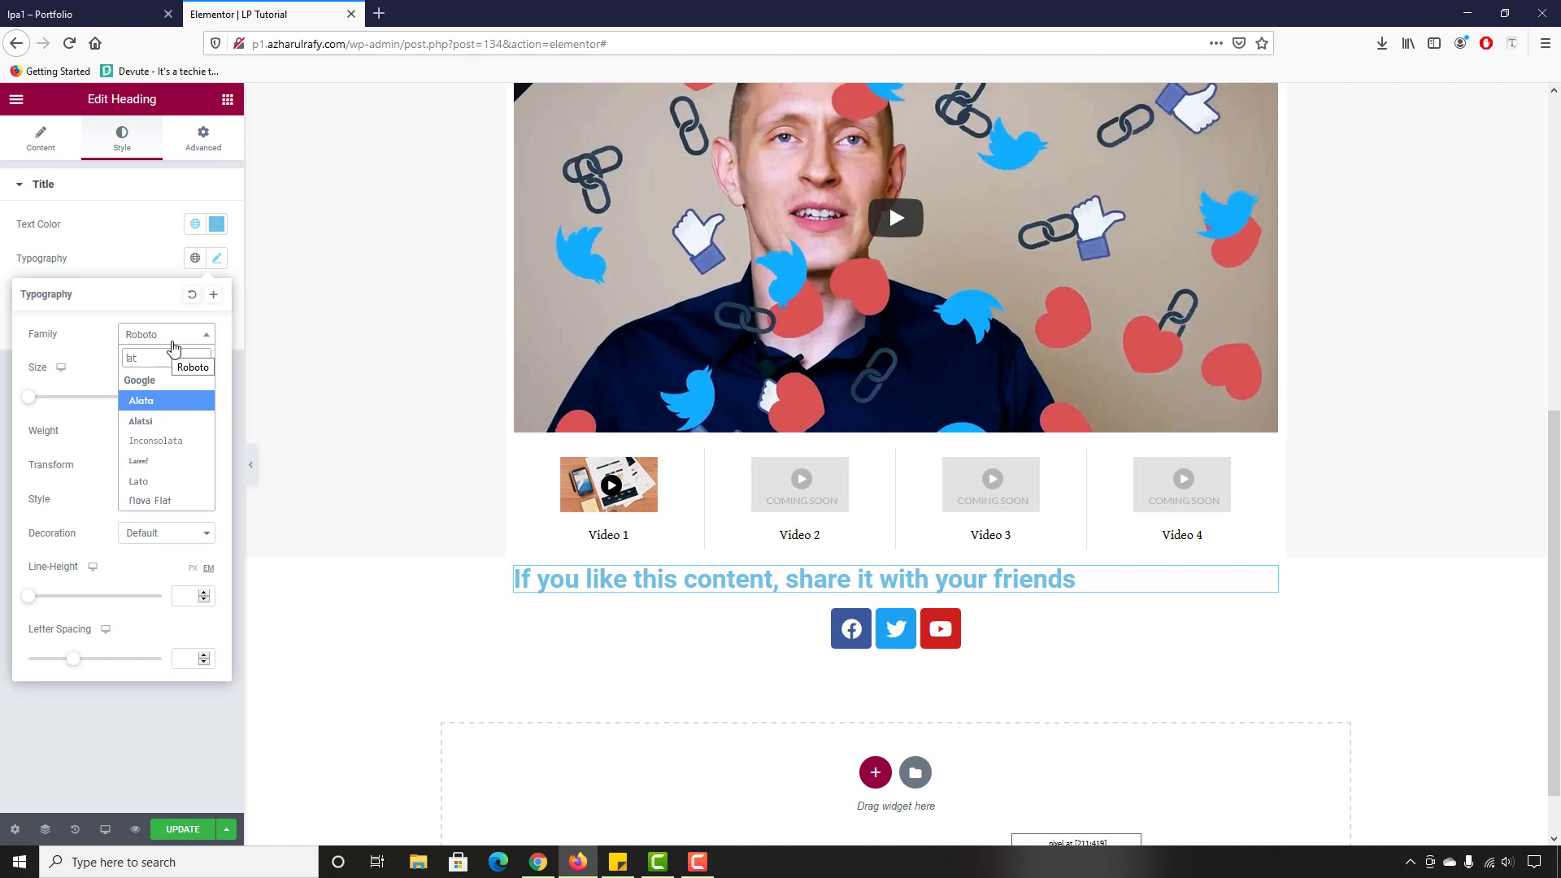
{"action": "type", "text": "o"}
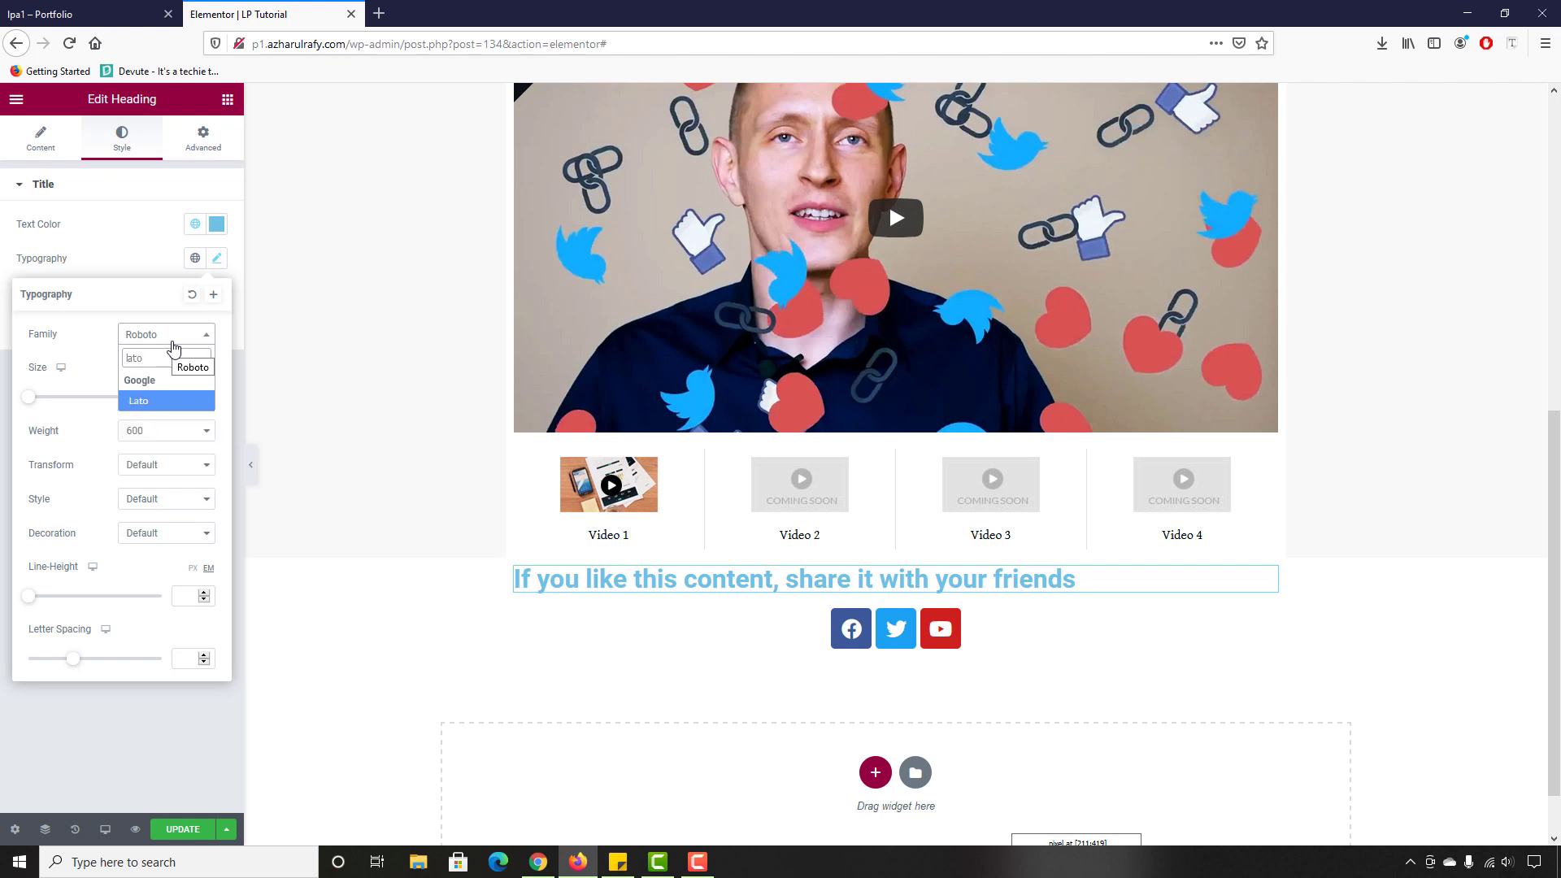
{"action": "left_click", "coordinate": [180, 399]}
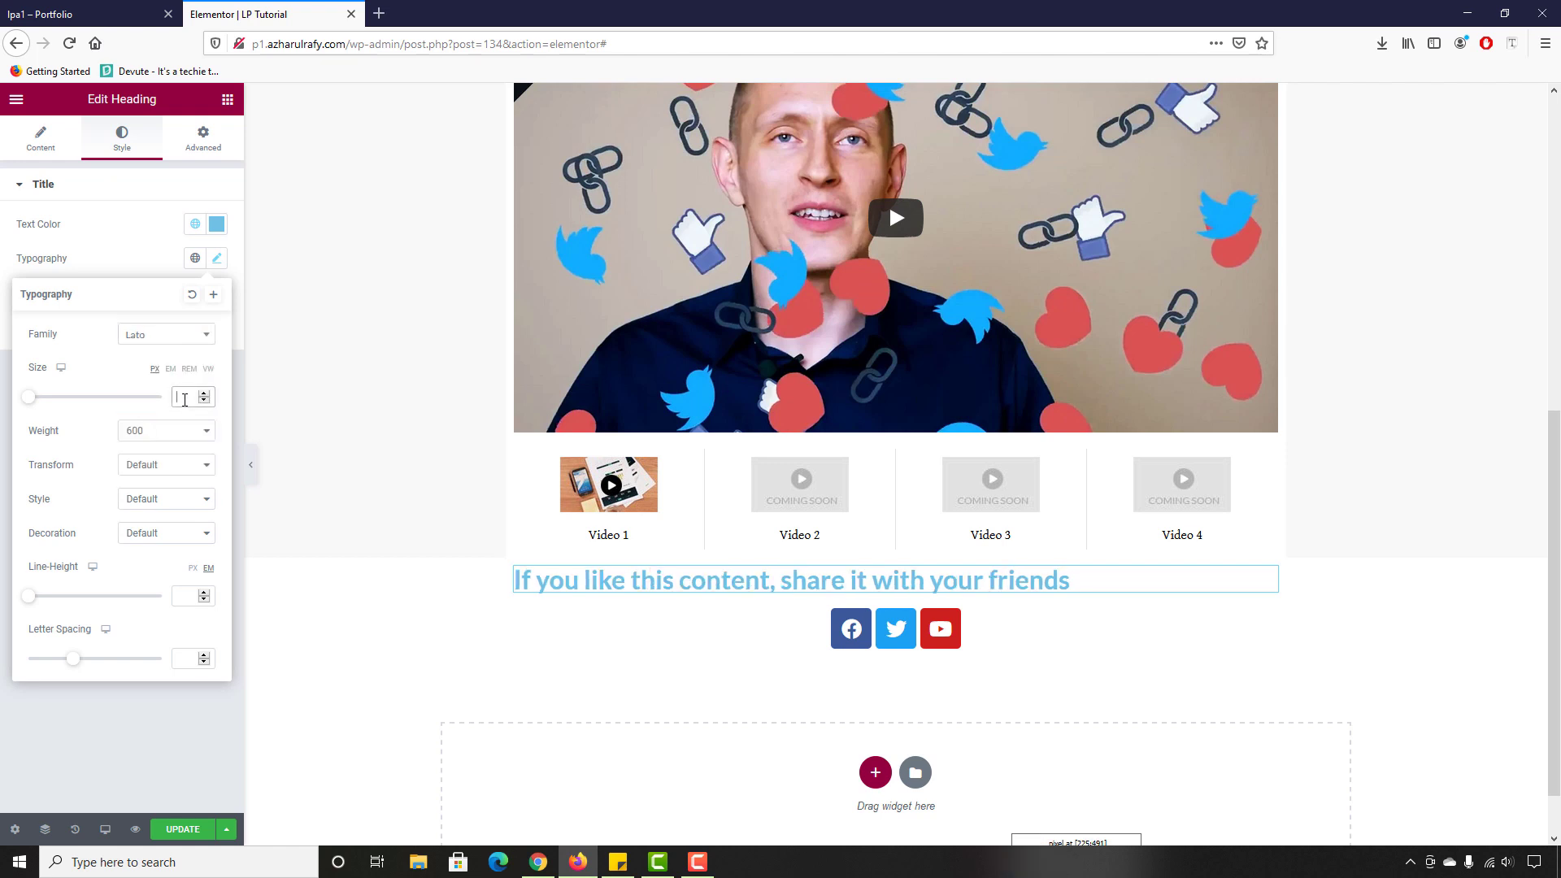
{"action": "type", "text": "35"}
{"action": "left_click", "coordinate": [172, 430]}
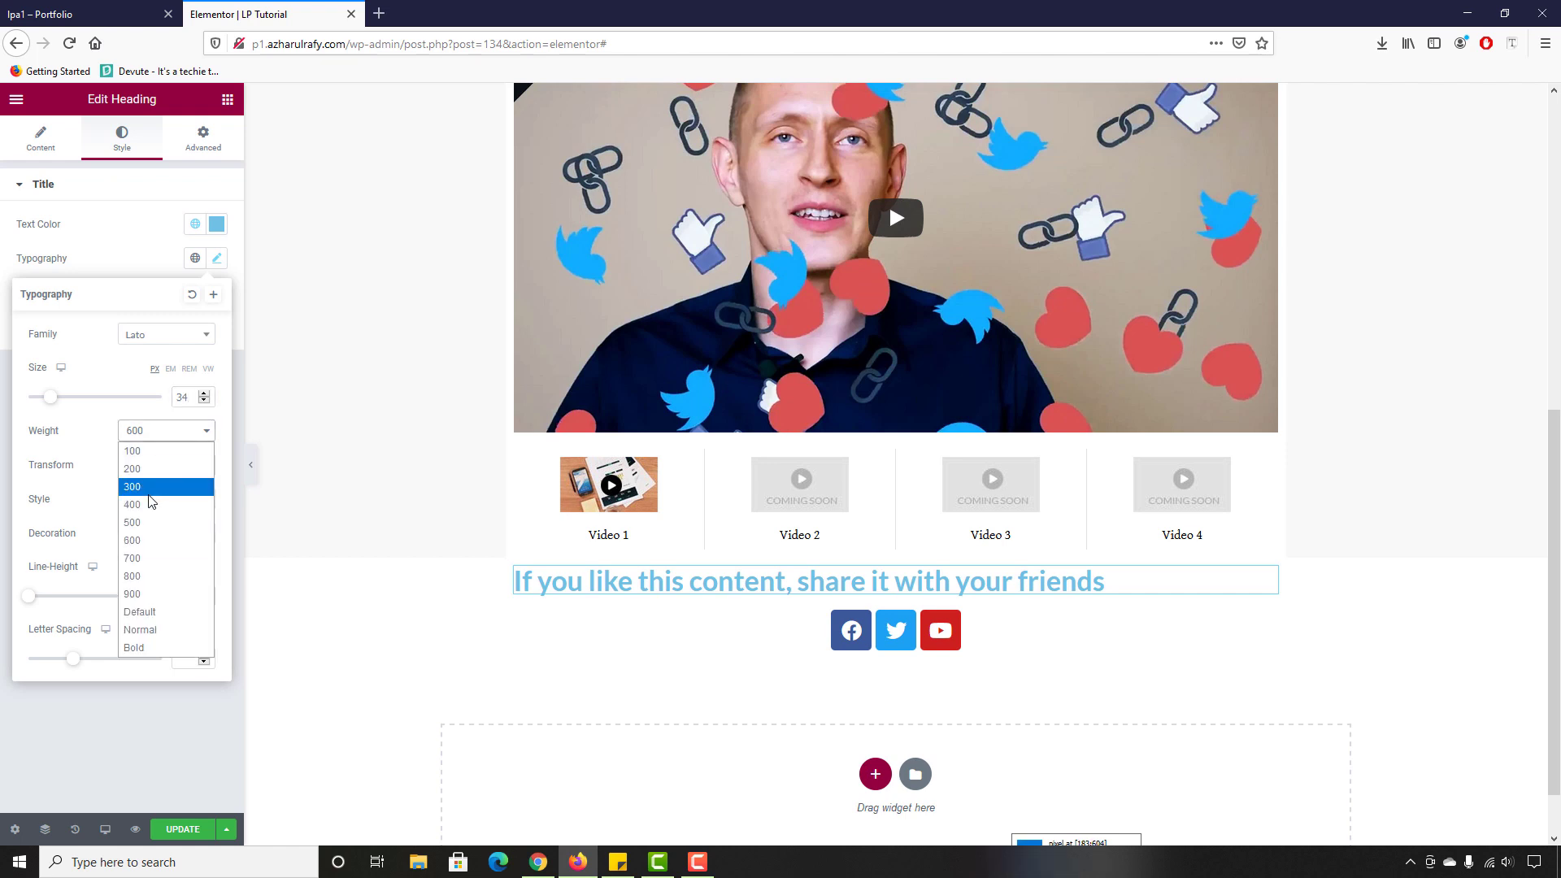
{"action": "left_click", "coordinate": [147, 521]}
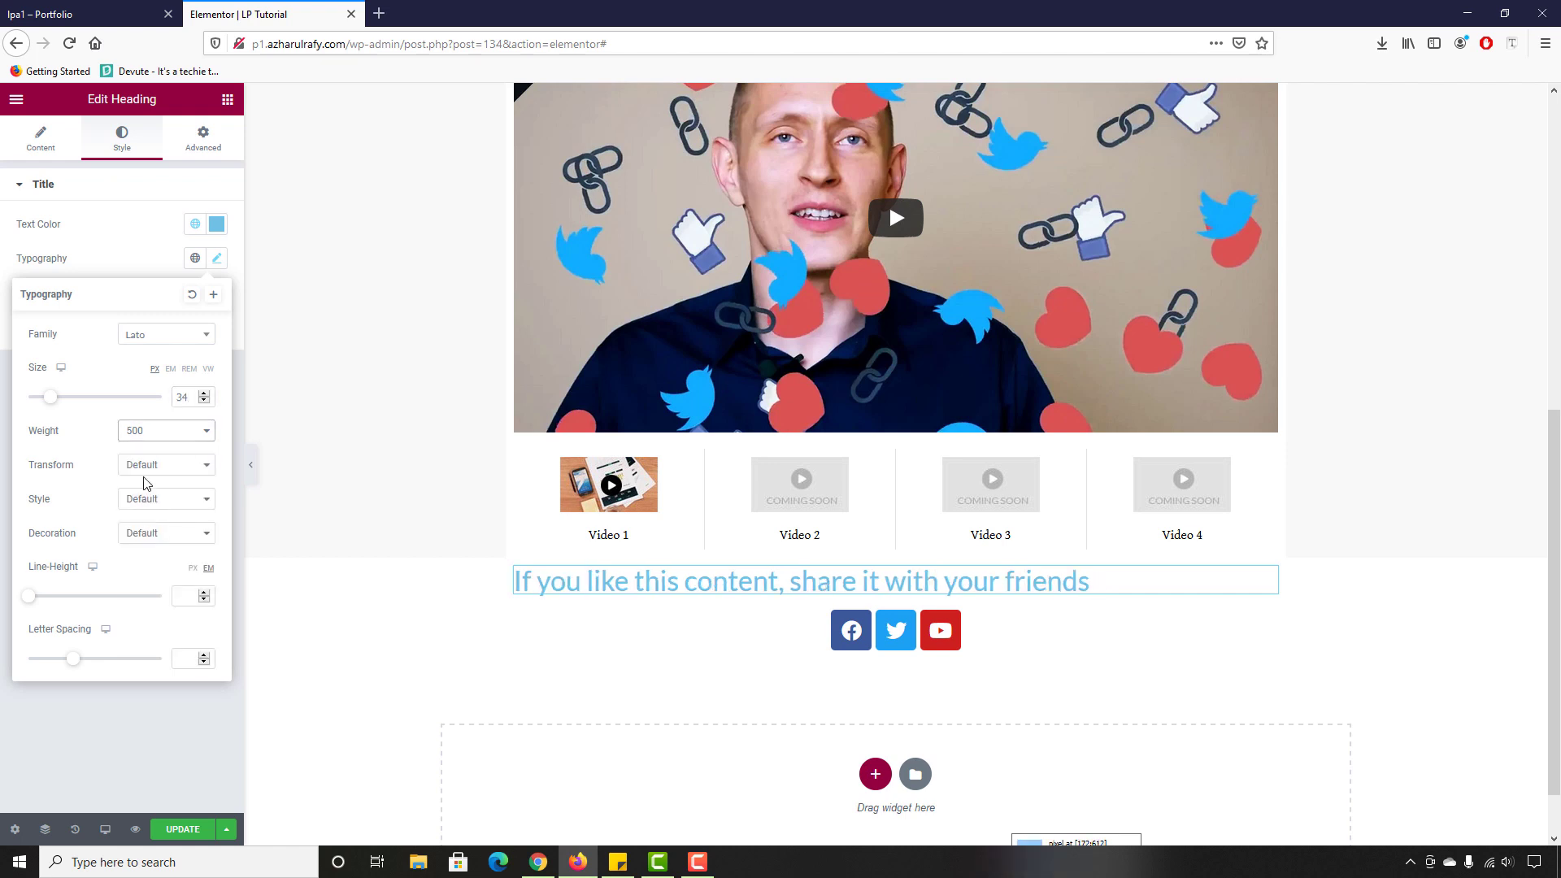
{"action": "left_click", "coordinate": [140, 432]}
{"action": "left_click", "coordinate": [130, 523]}
Step: Center the share heading and set its text color to #0C81BB
{"action": "left_click", "coordinate": [43, 137]}
{"action": "left_click", "coordinate": [174, 471]}
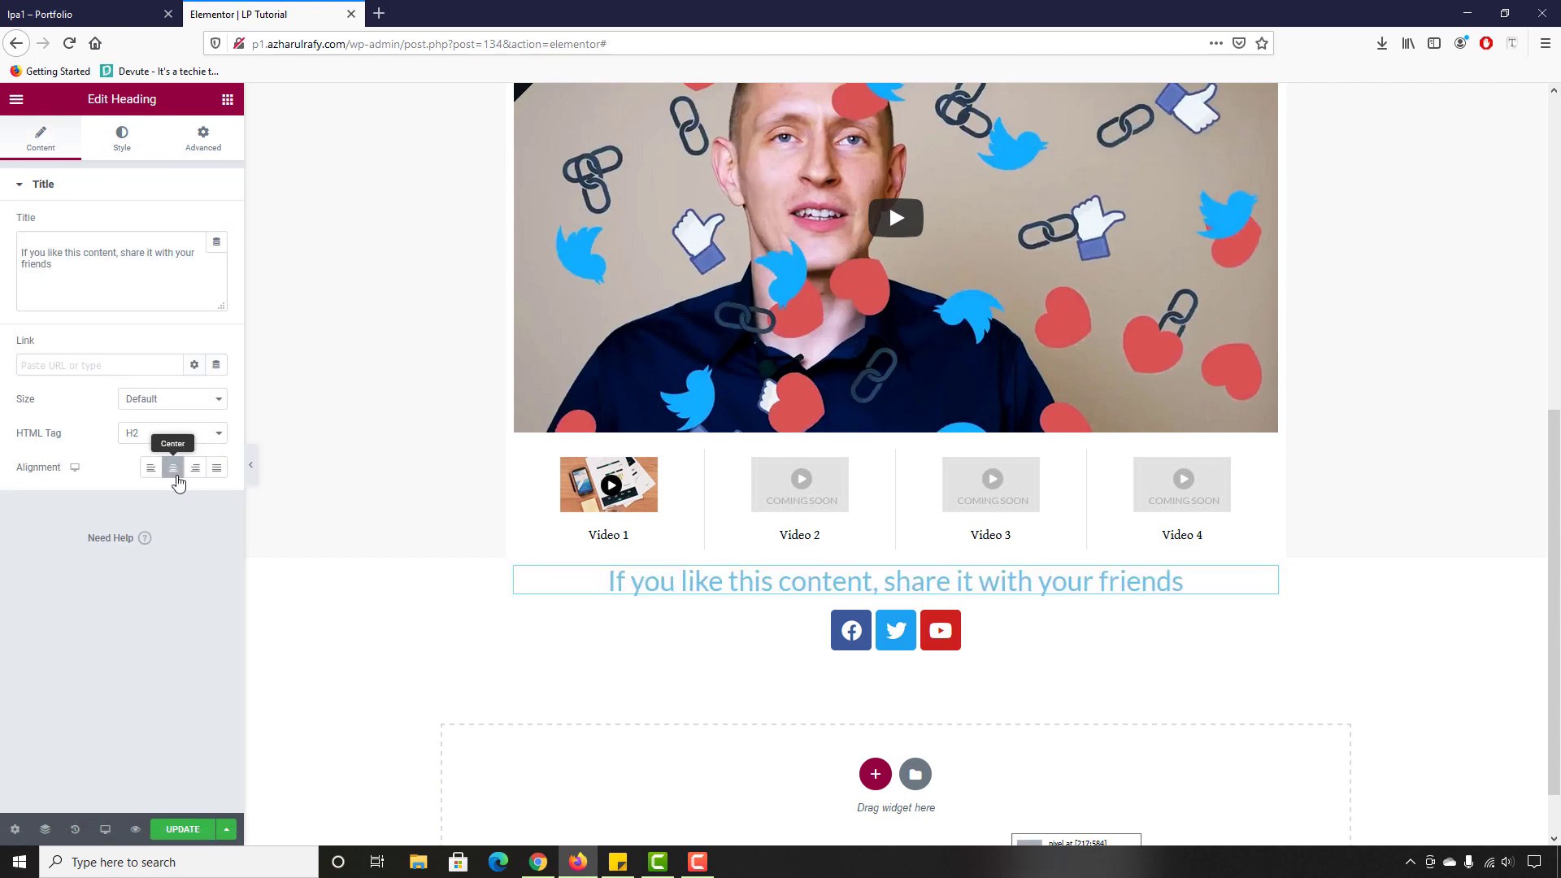
{"action": "left_click", "coordinate": [24, 10]}
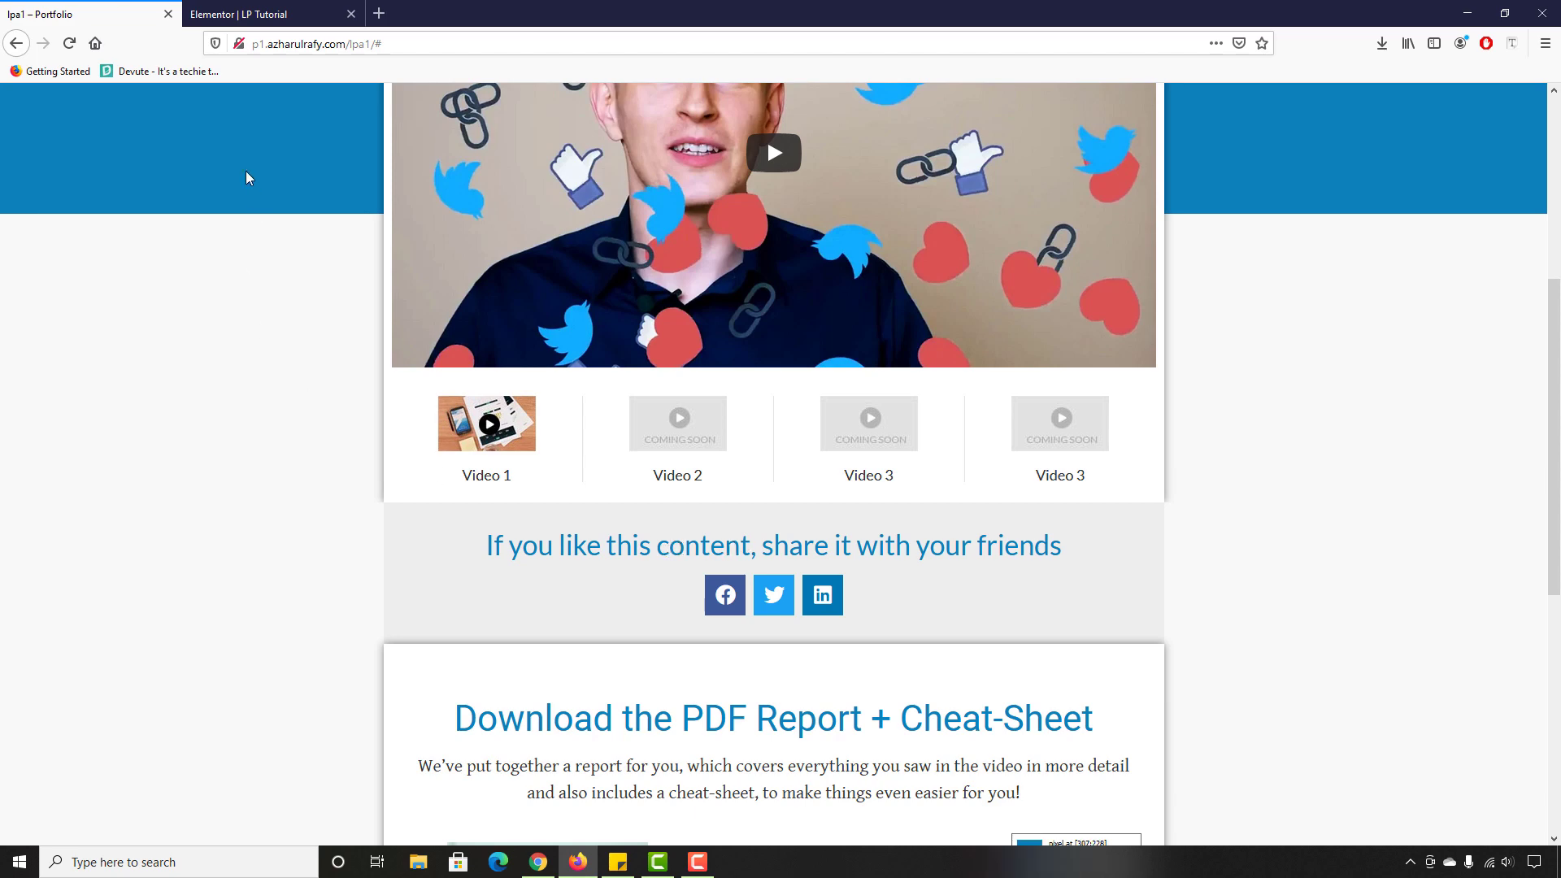
{"action": "left_click", "coordinate": [243, 14]}
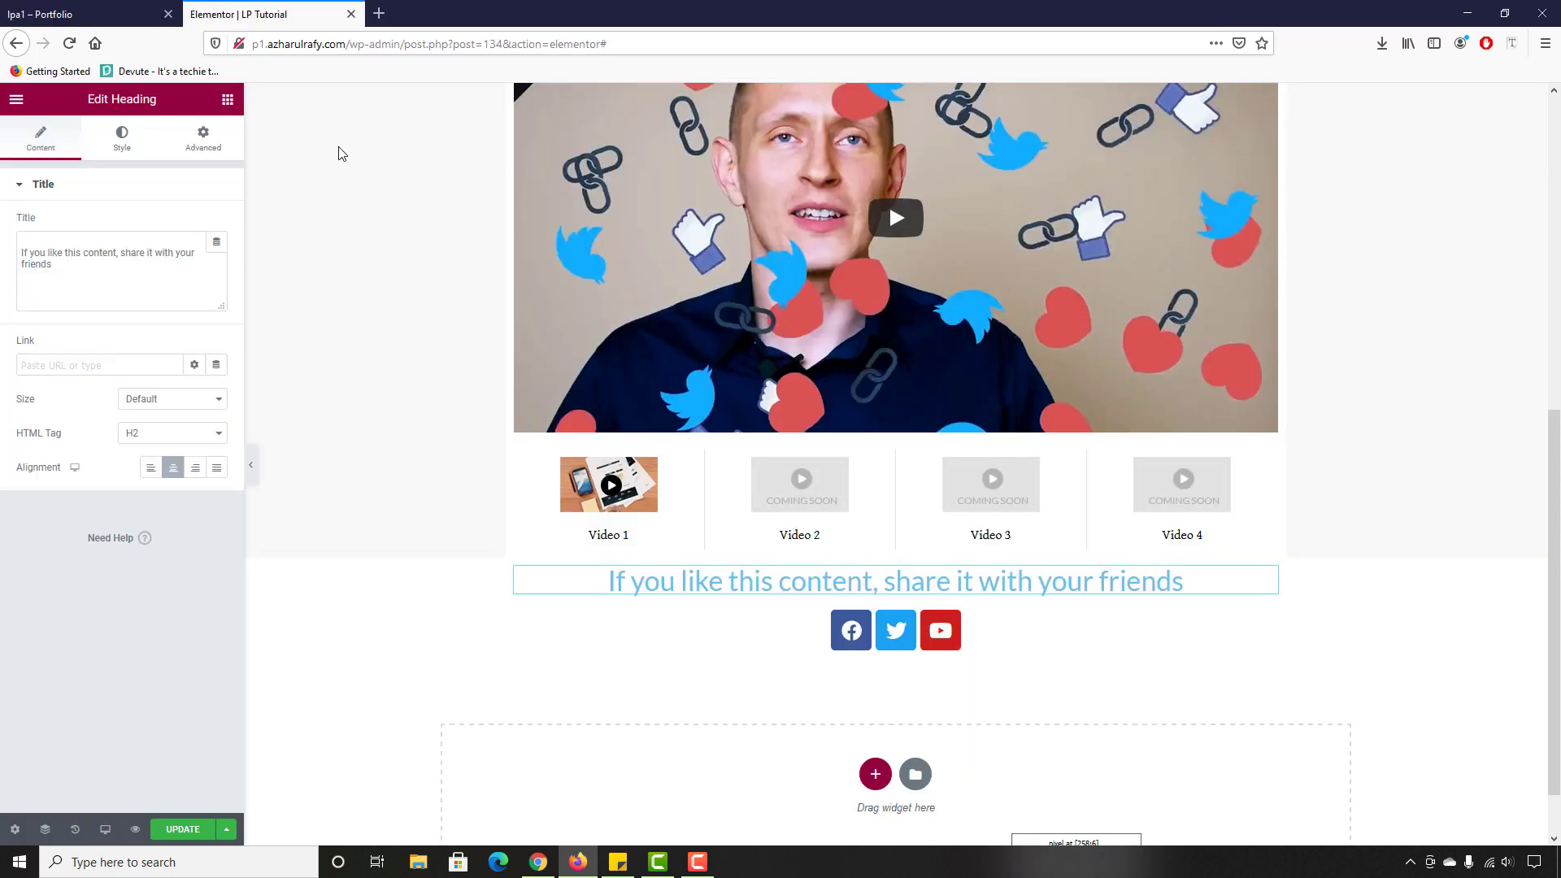
{"action": "left_click", "coordinate": [122, 138]}
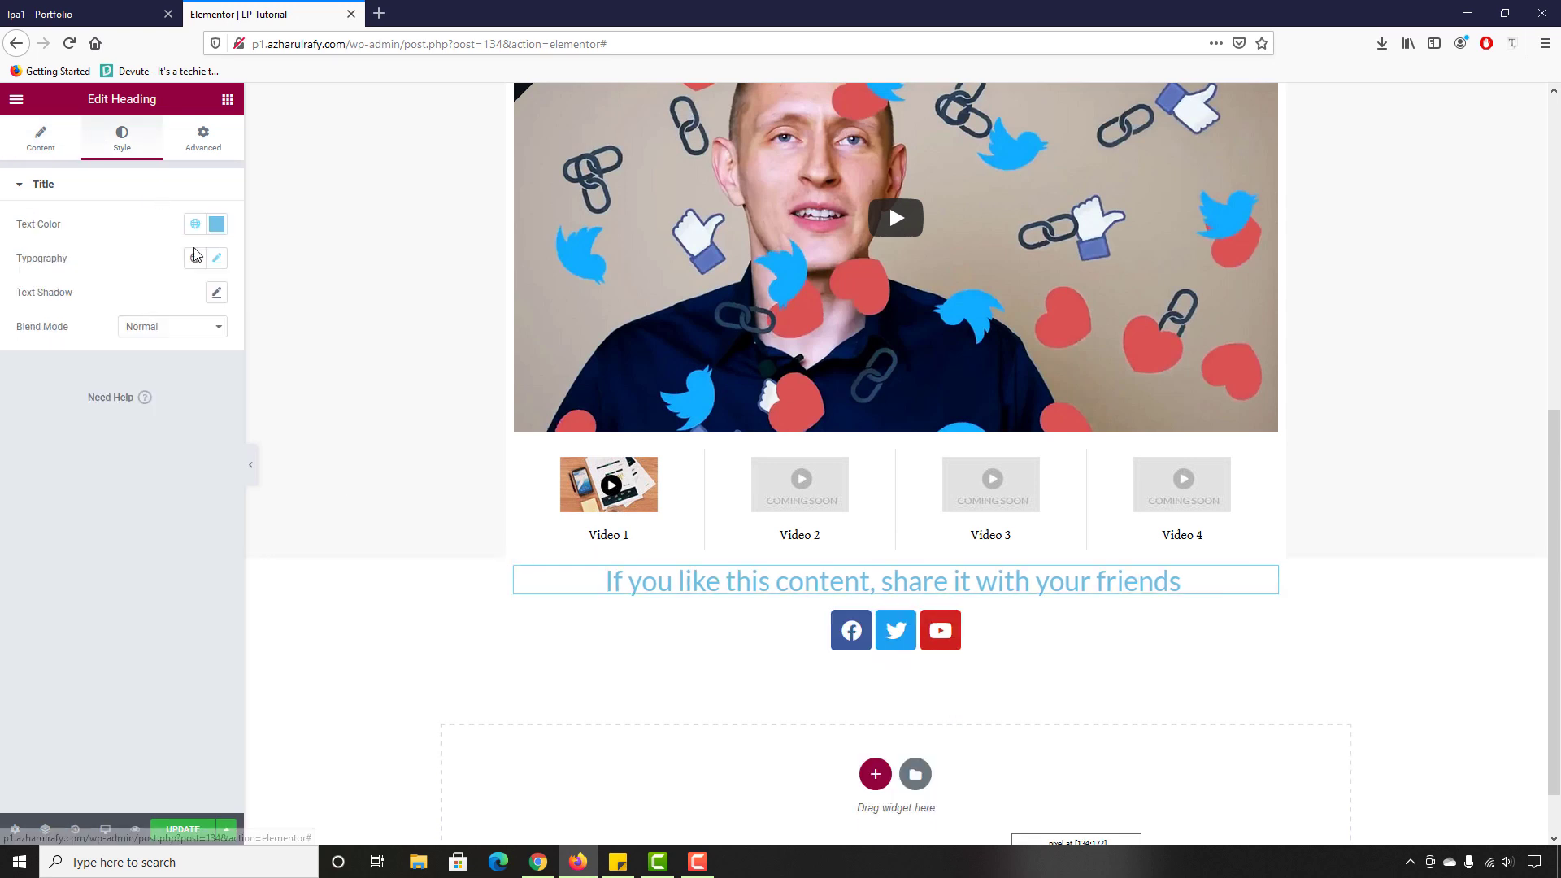
{"action": "left_click", "coordinate": [216, 225]}
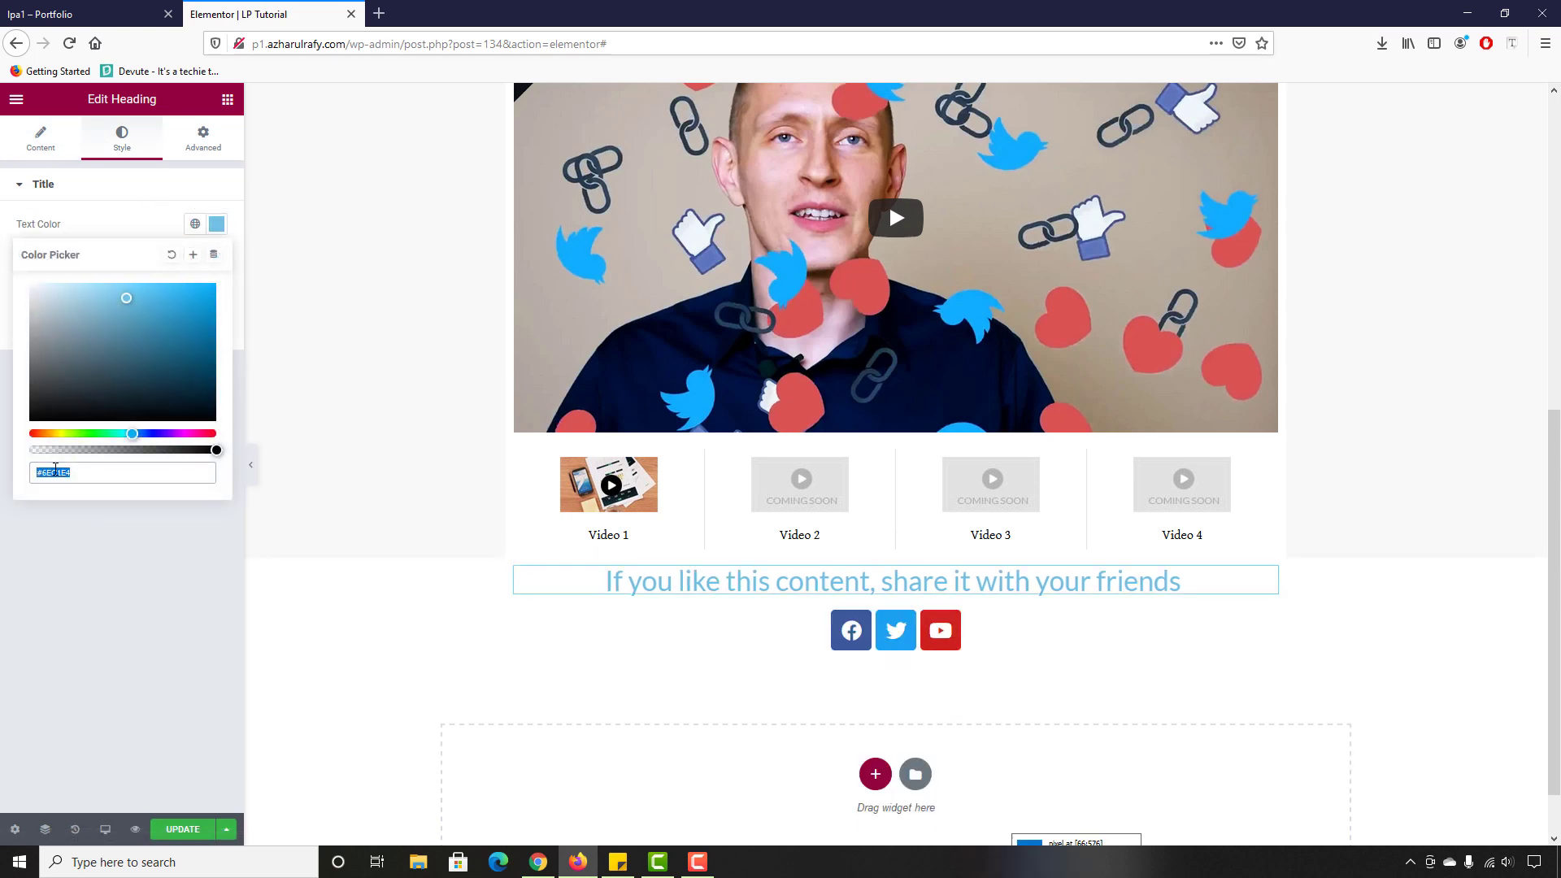
{"action": "type", "text": "#0C81BB"}
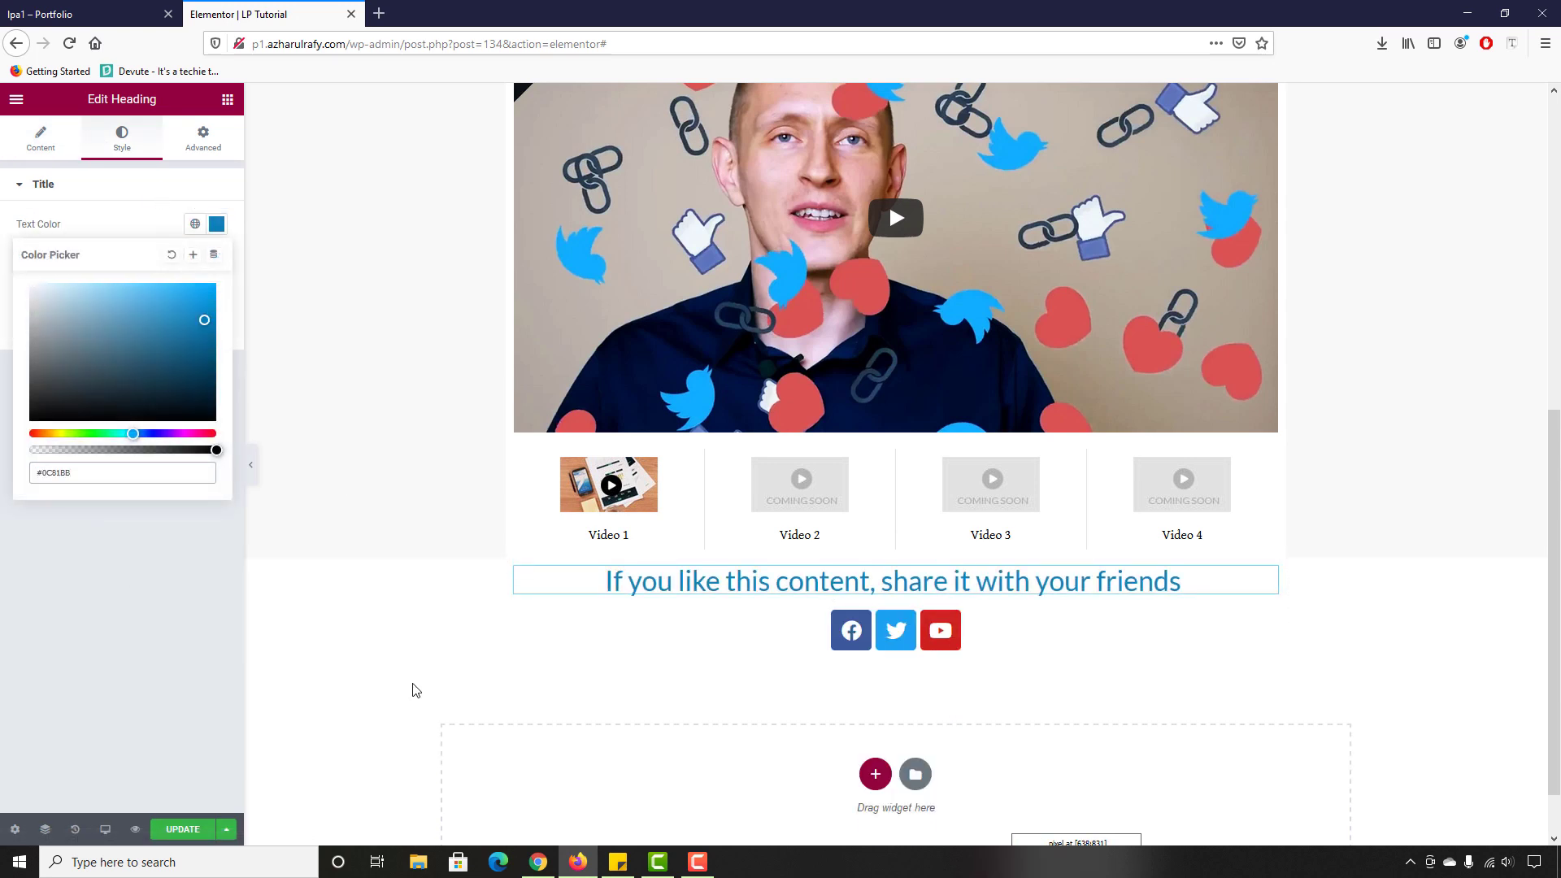
Step: Compare the share section's heading, icons and background with the same section on the reference page
{"action": "key", "text": "ctrl+Tab"}
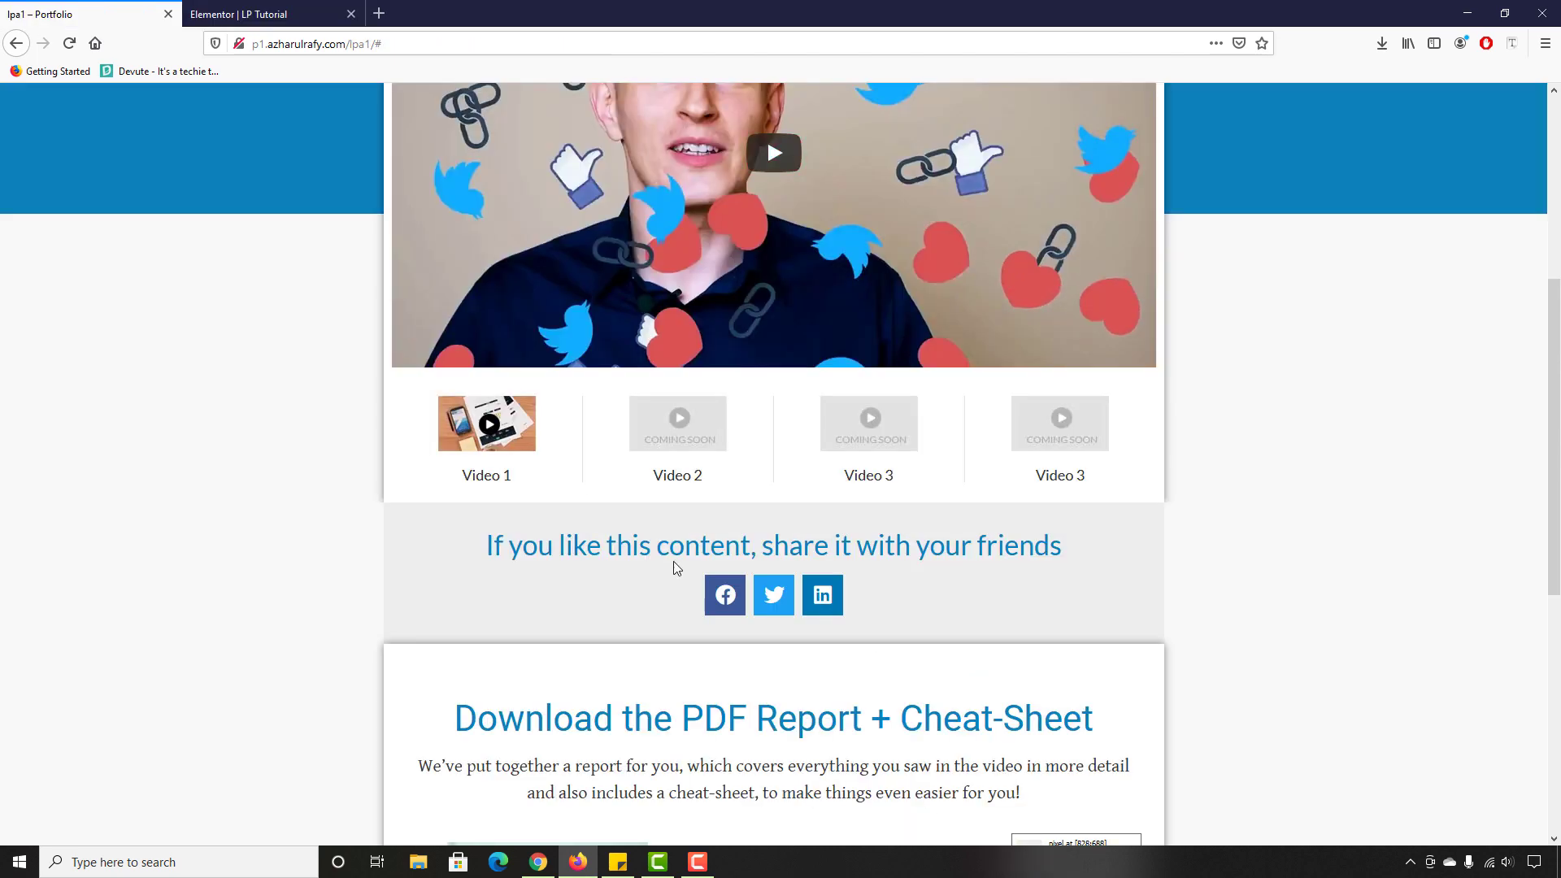
{"action": "scroll", "coordinate": [673, 562], "scroll_direction": "down", "scroll_amount": 1}
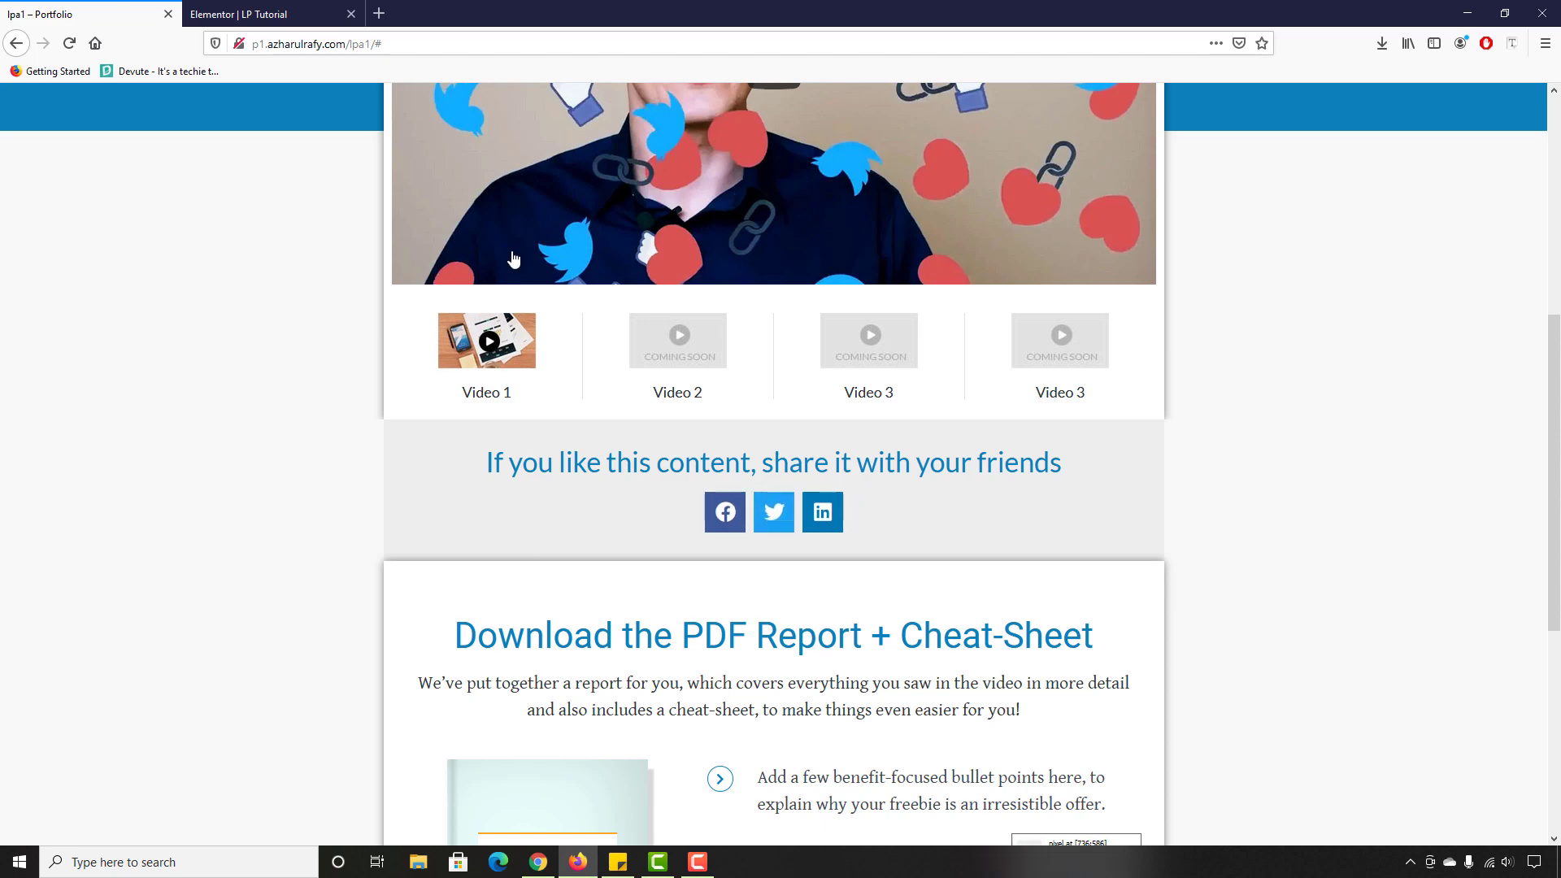
{"action": "left_click", "coordinate": [260, 14]}
{"action": "scroll", "coordinate": [872, 609], "scroll_direction": "down", "scroll_amount": 1}
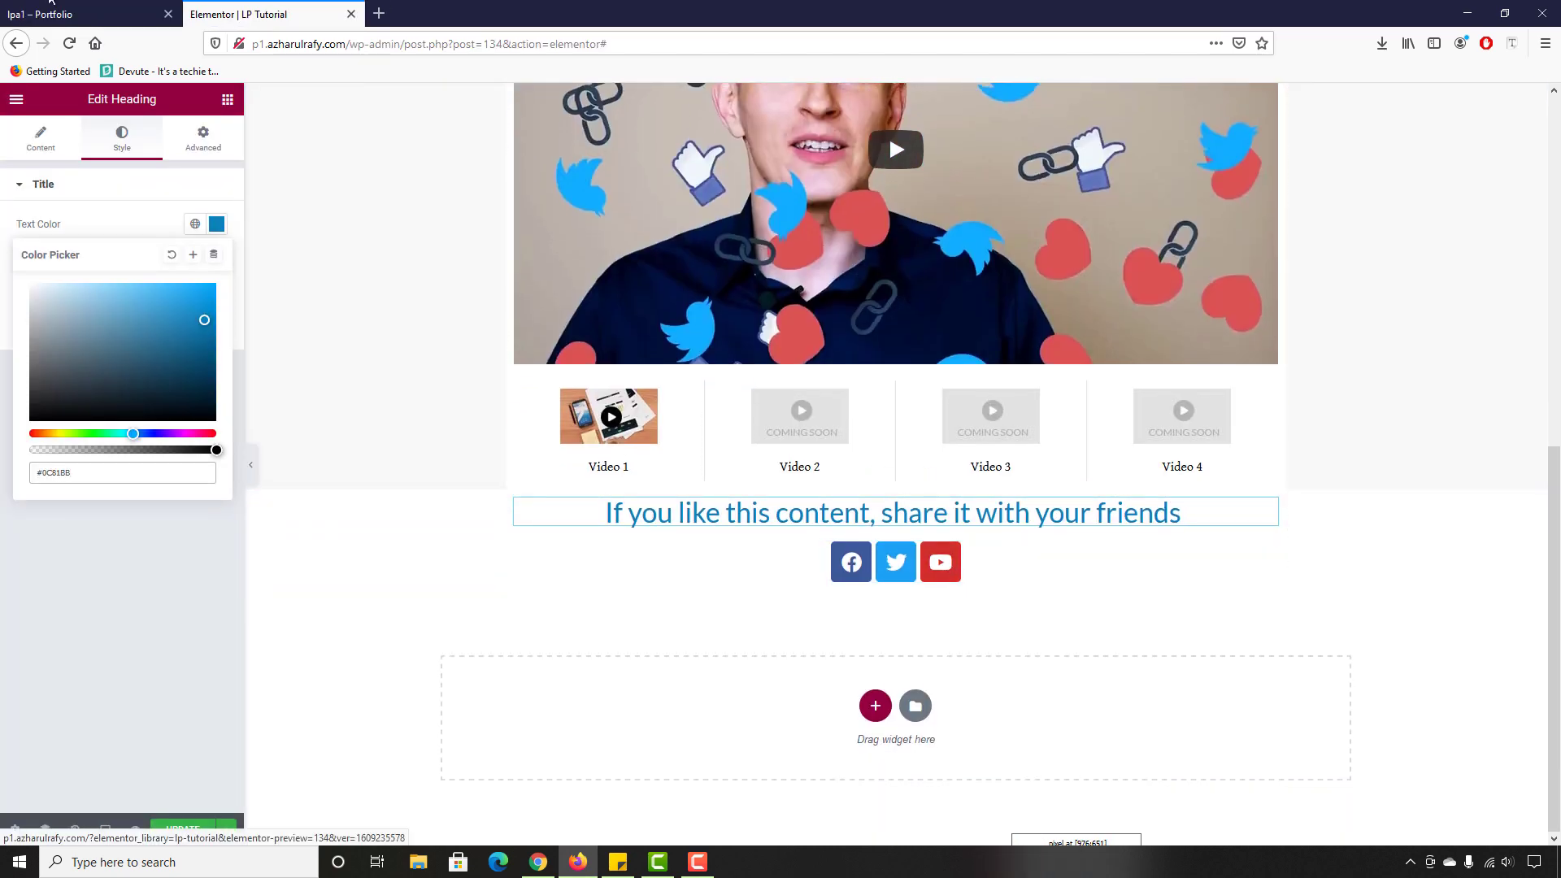
{"action": "left_click", "coordinate": [49, 7]}
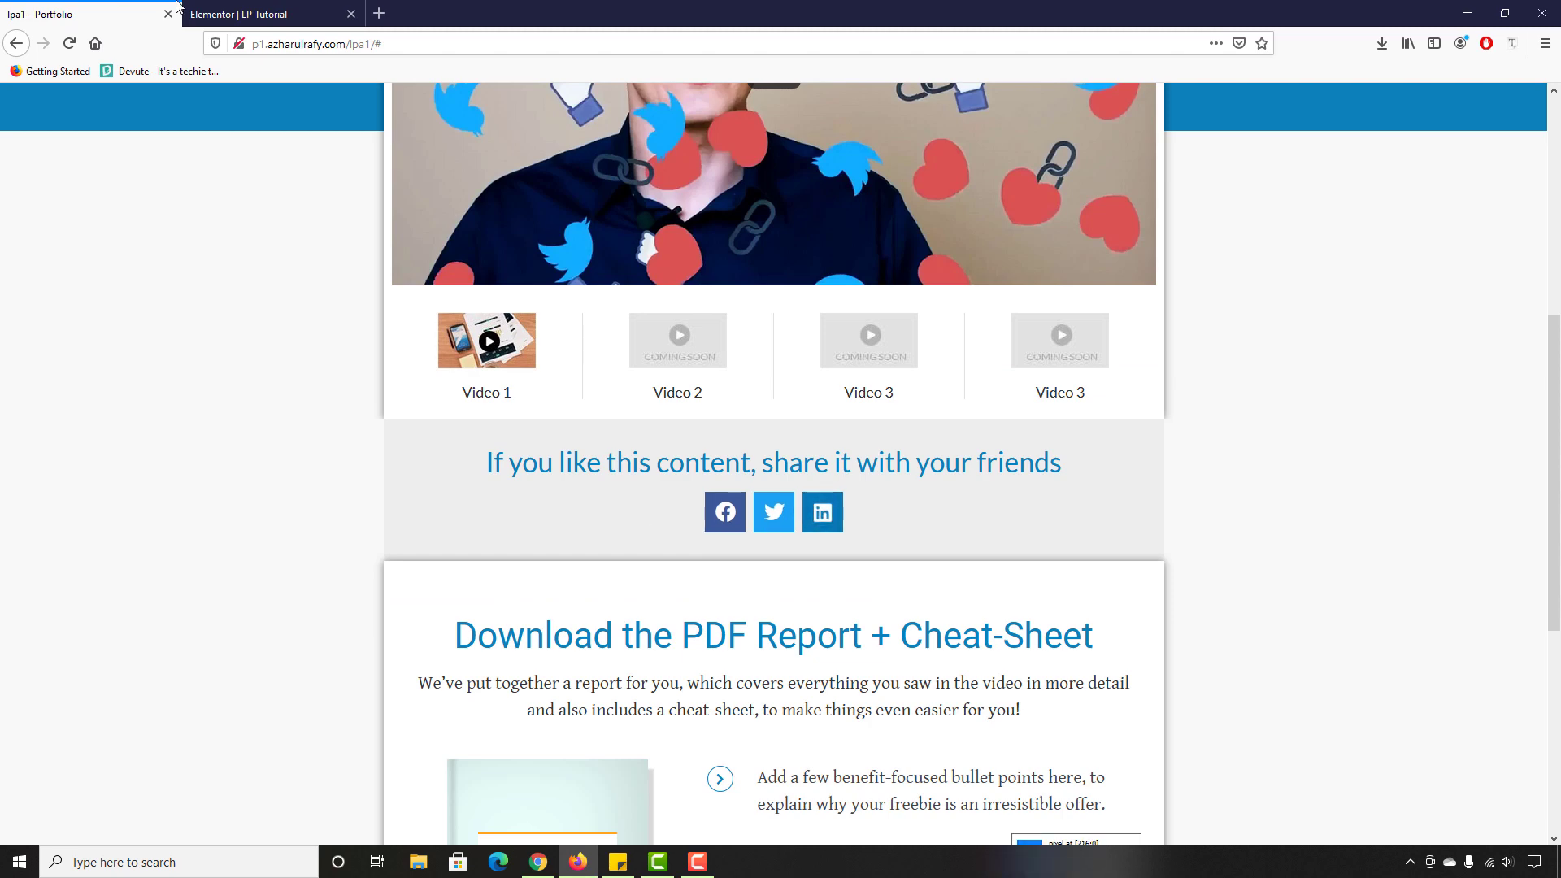
{"action": "left_click", "coordinate": [211, 14]}
{"action": "left_click", "coordinate": [146, 14]}
{"action": "key", "text": "ctrl+Tab"}
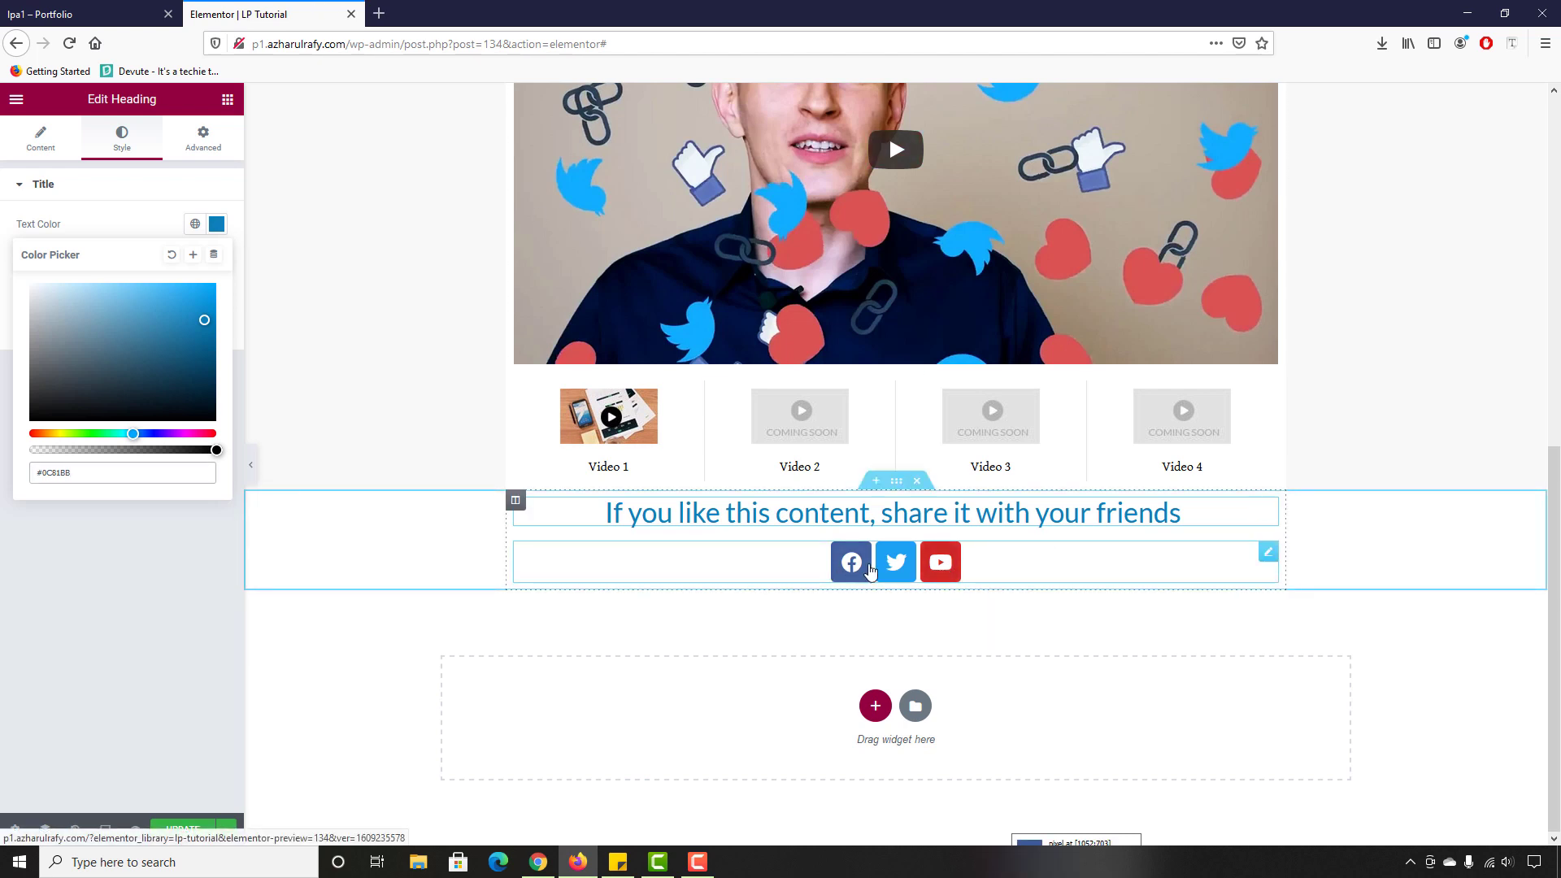
Step: Remove the YouTube item from the social icons below the share heading
{"action": "key", "text": "ctrl+Tab"}
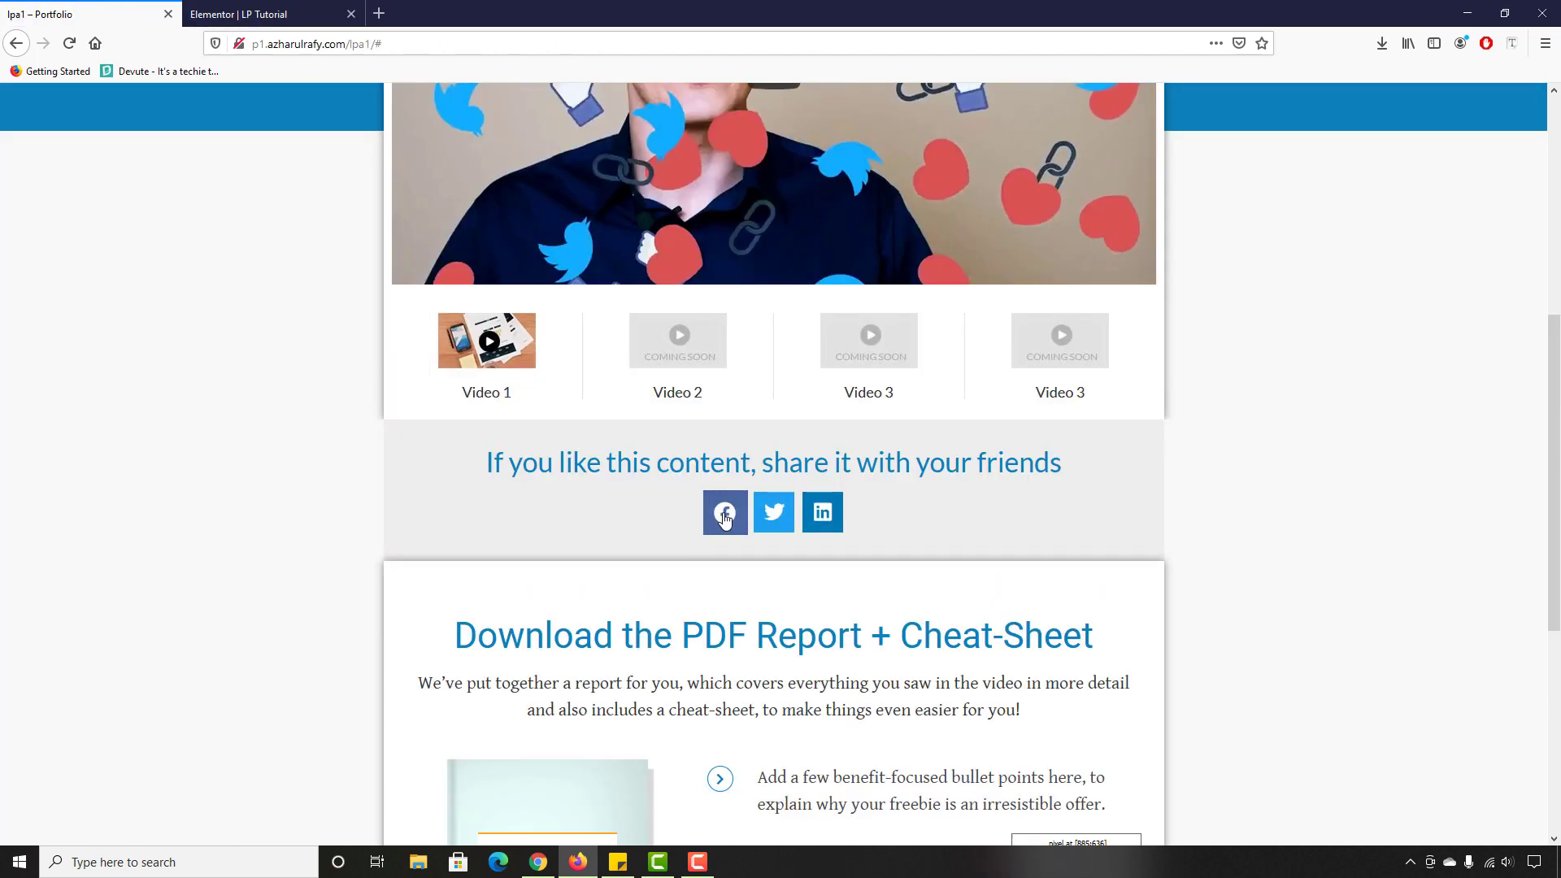
{"action": "left_click", "coordinate": [259, 6]}
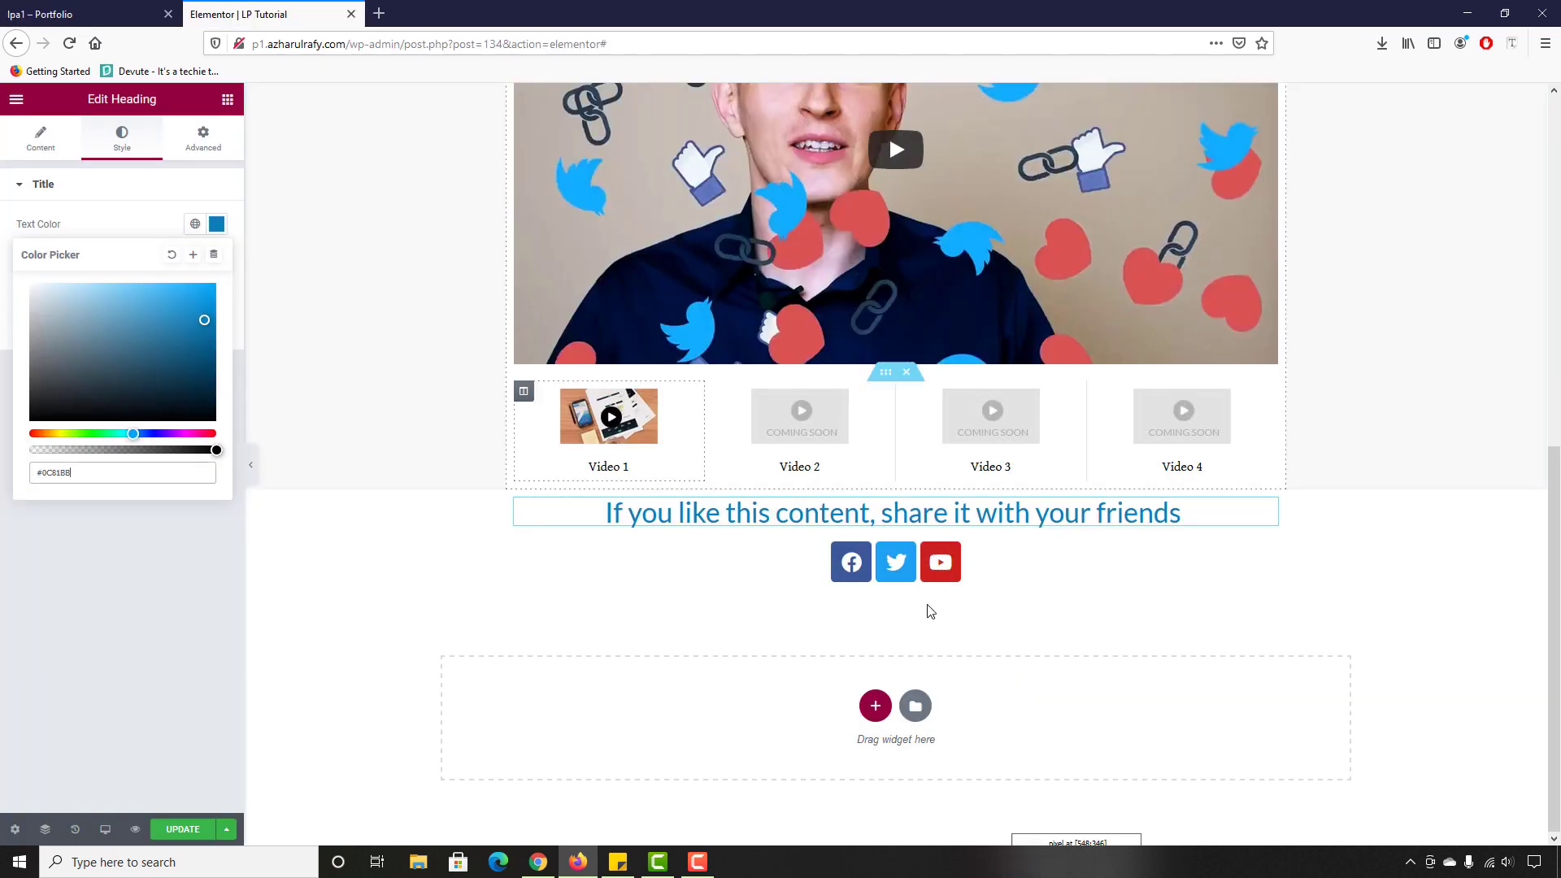
{"action": "left_click", "coordinate": [939, 563]}
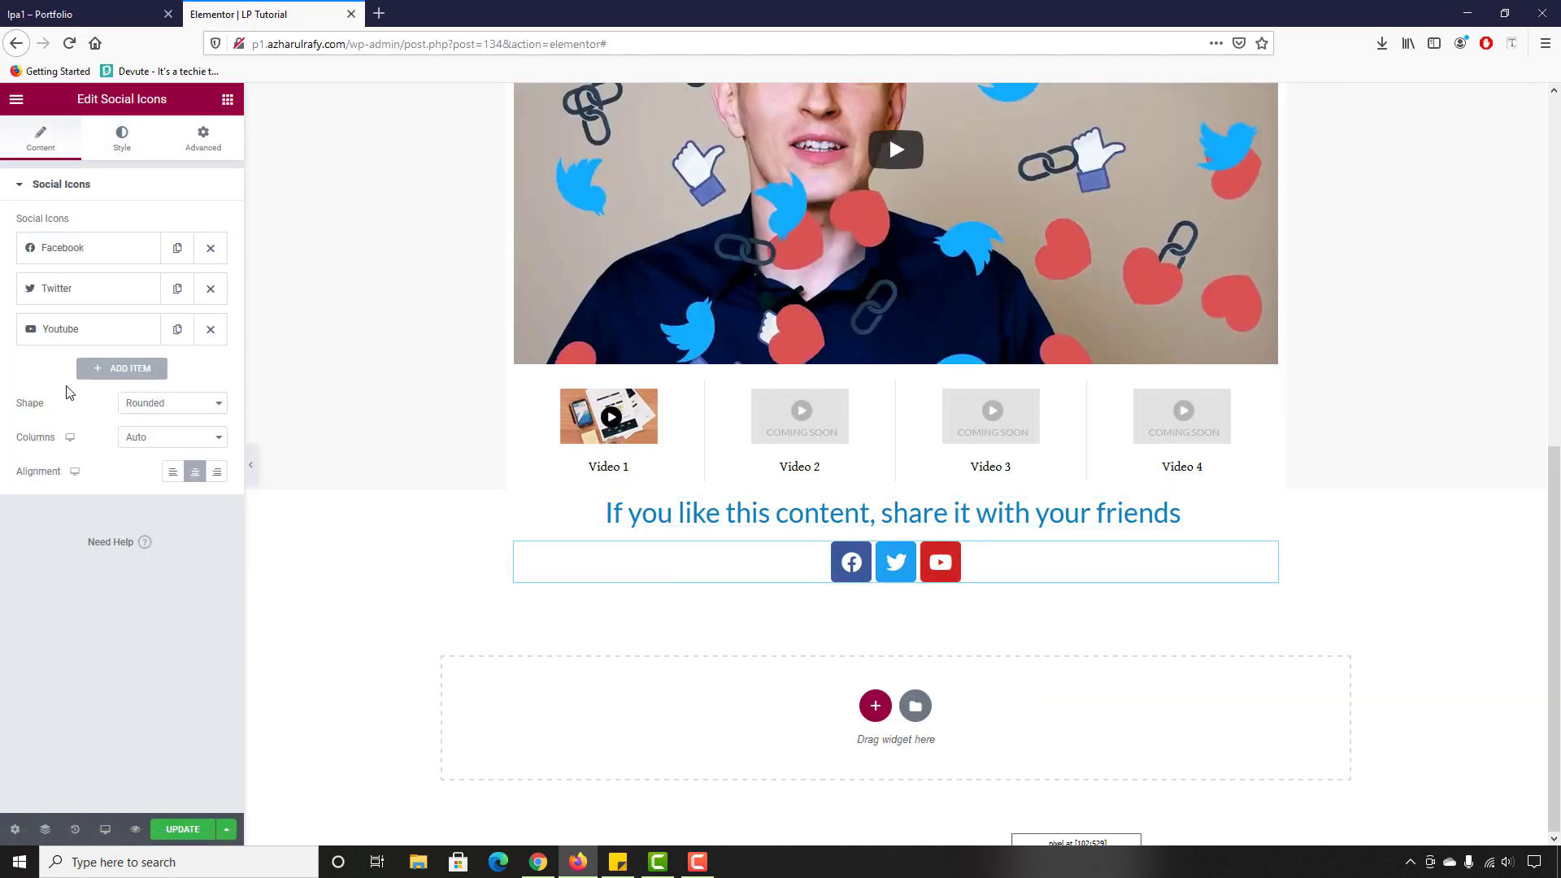
{"action": "left_click", "coordinate": [210, 330]}
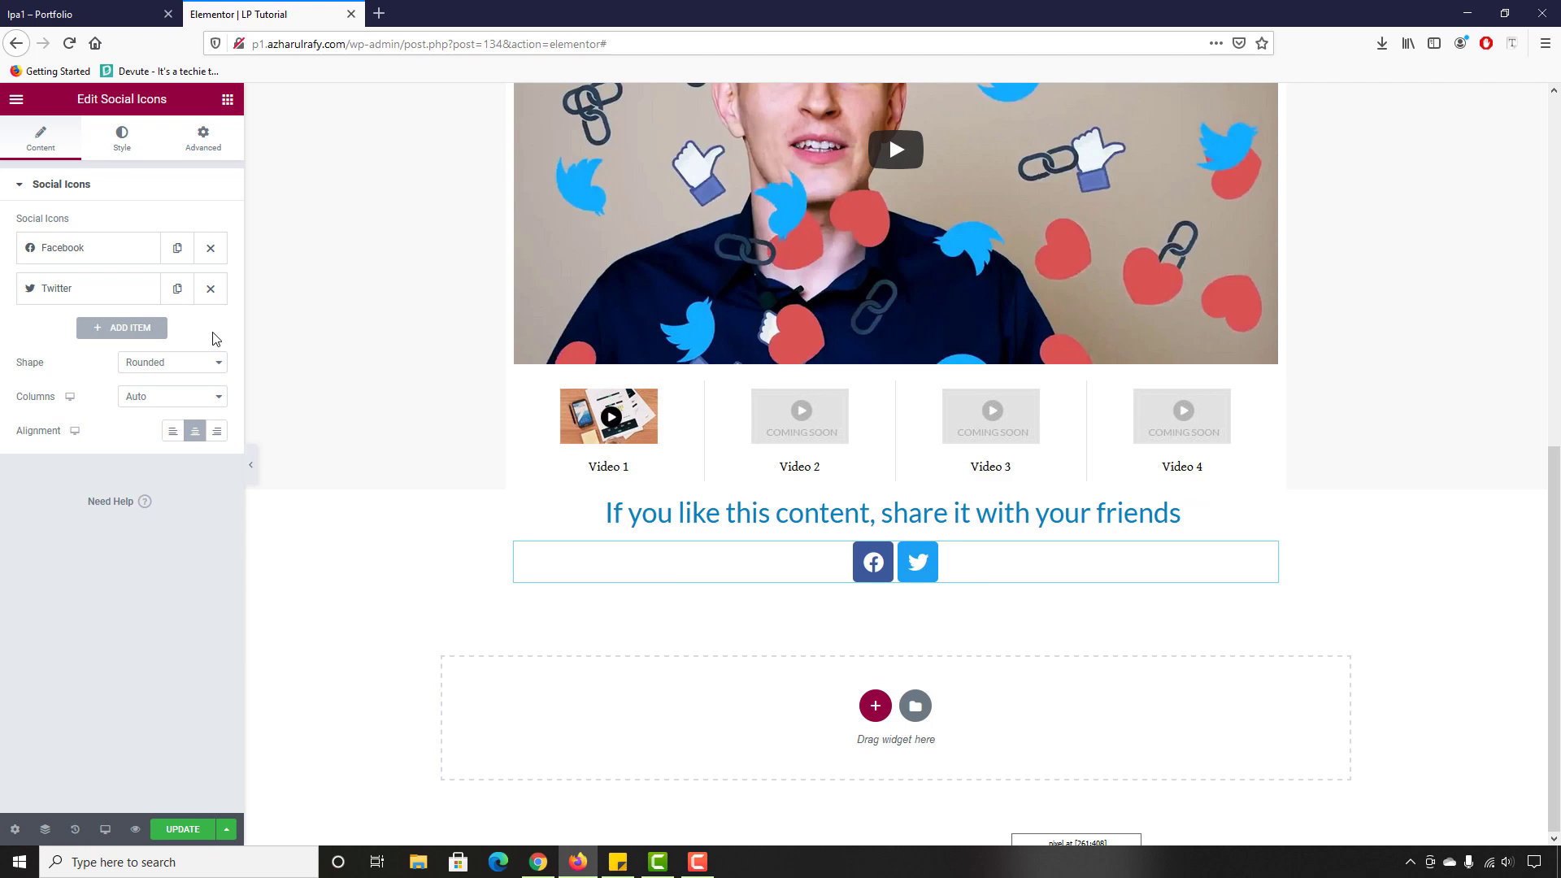
Step: Add a third social icon item and give it the LinkedIn icon, filtering the icon library by "link"
{"action": "left_click", "coordinate": [119, 330]}
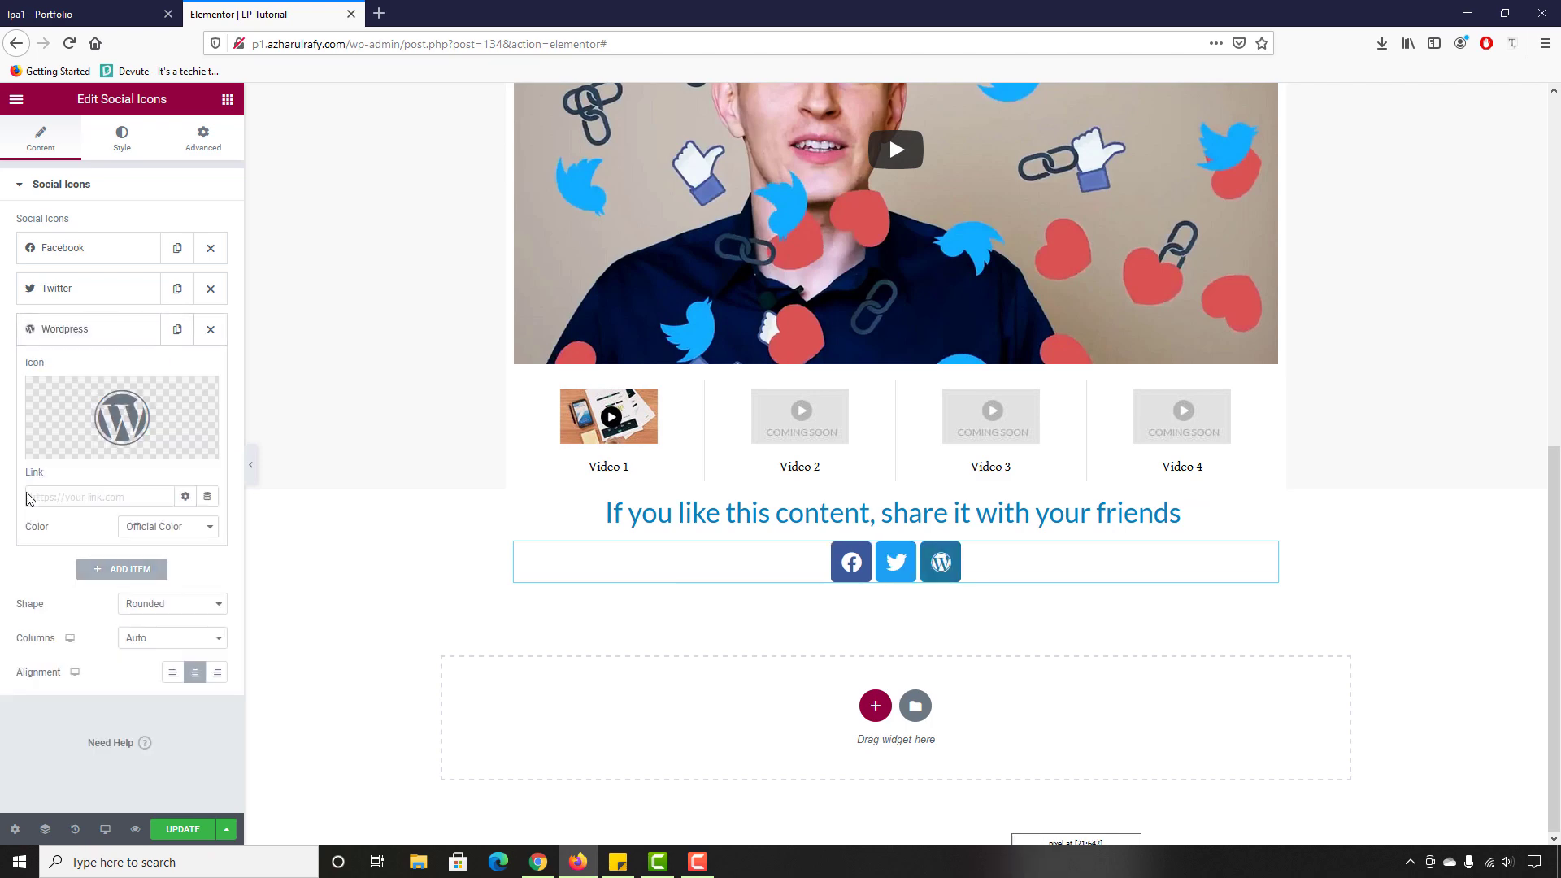
{"action": "left_click", "coordinate": [51, 449]}
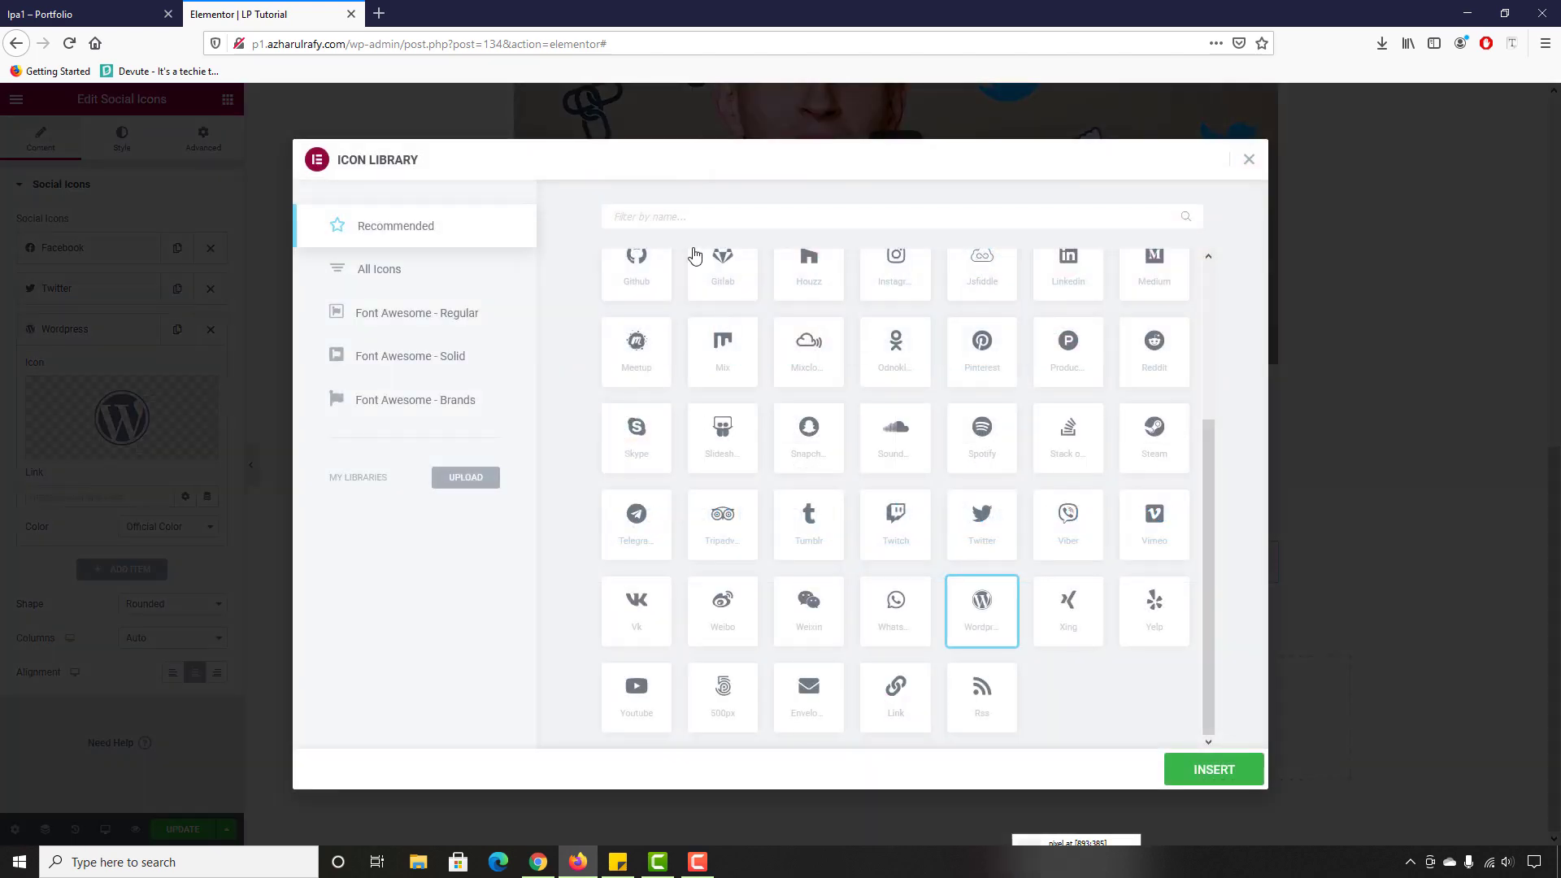
{"action": "type", "text": "link"}
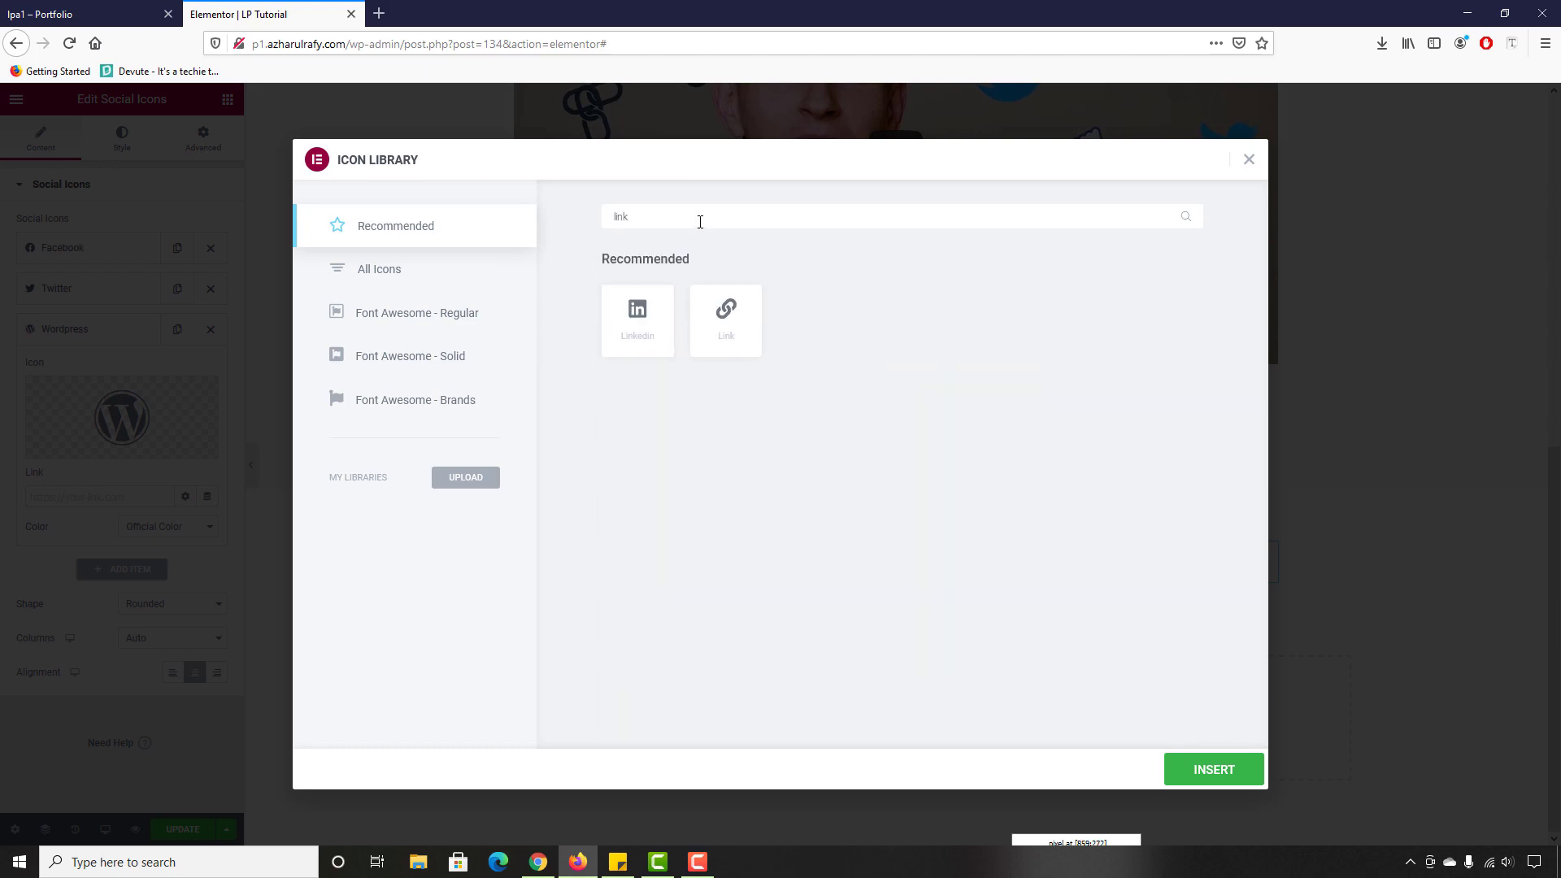
{"action": "left_click", "coordinate": [641, 337]}
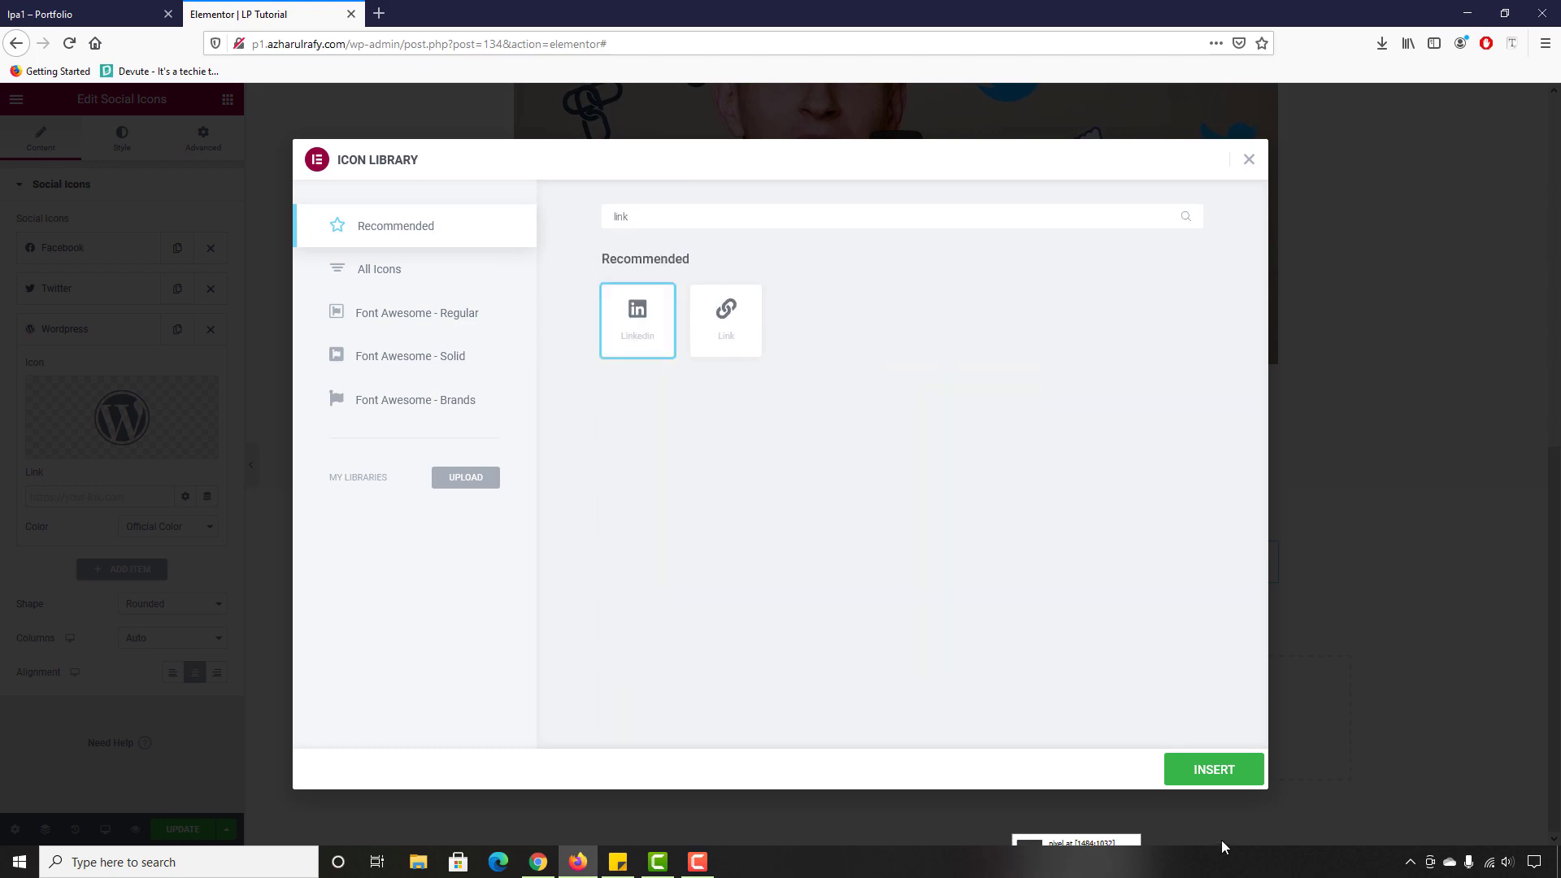
{"action": "left_click", "coordinate": [1214, 778]}
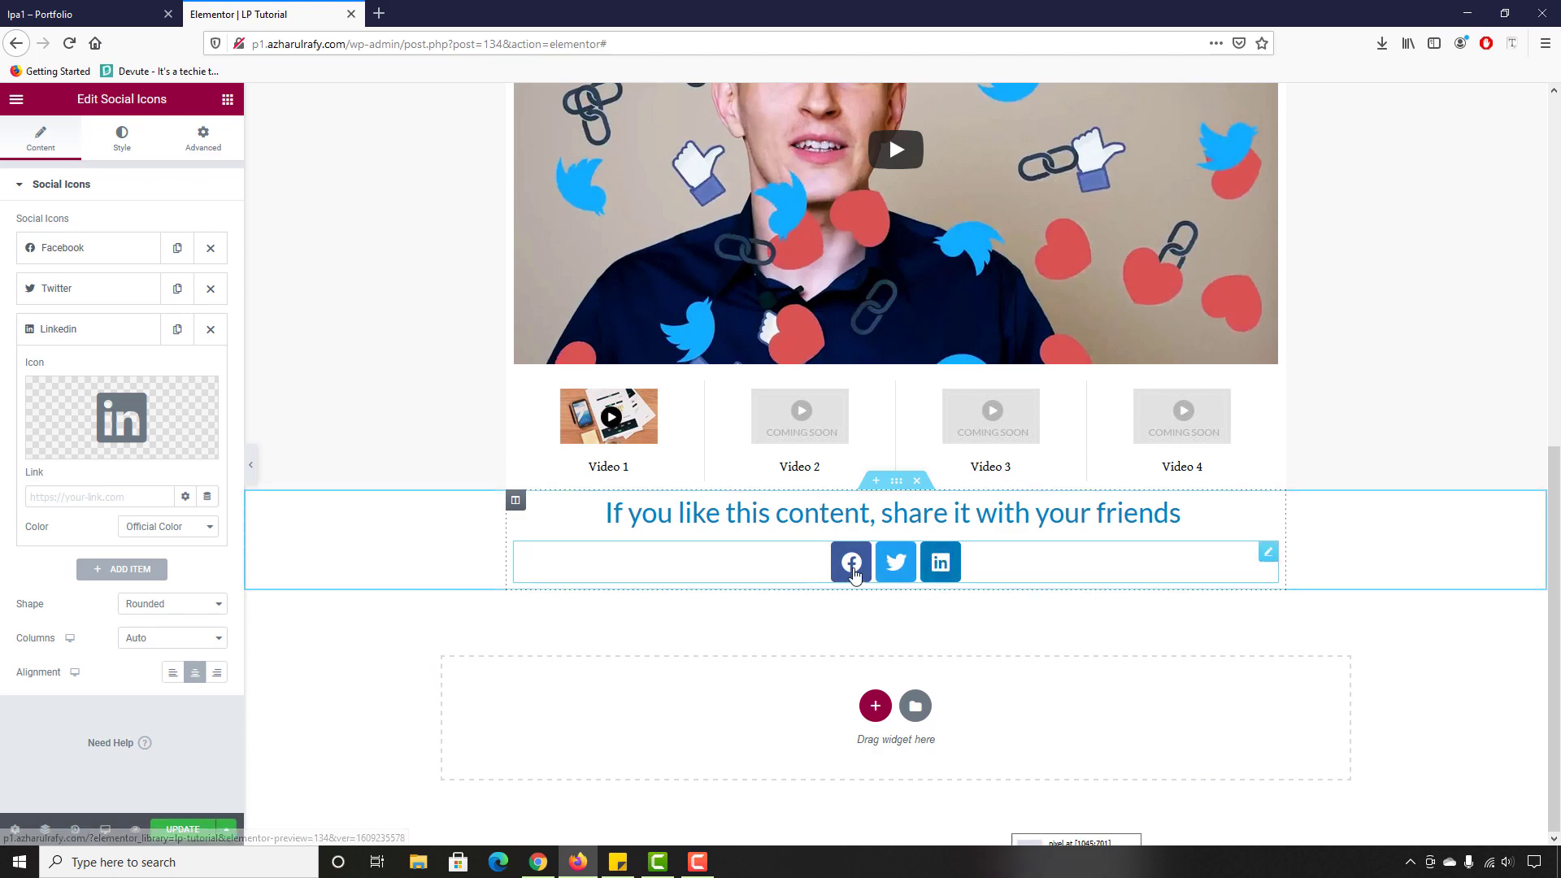
Step: Compare the social icons with the reference page and set their shape to Square
{"action": "left_click", "coordinate": [3, 6]}
{"action": "left_click", "coordinate": [288, 4]}
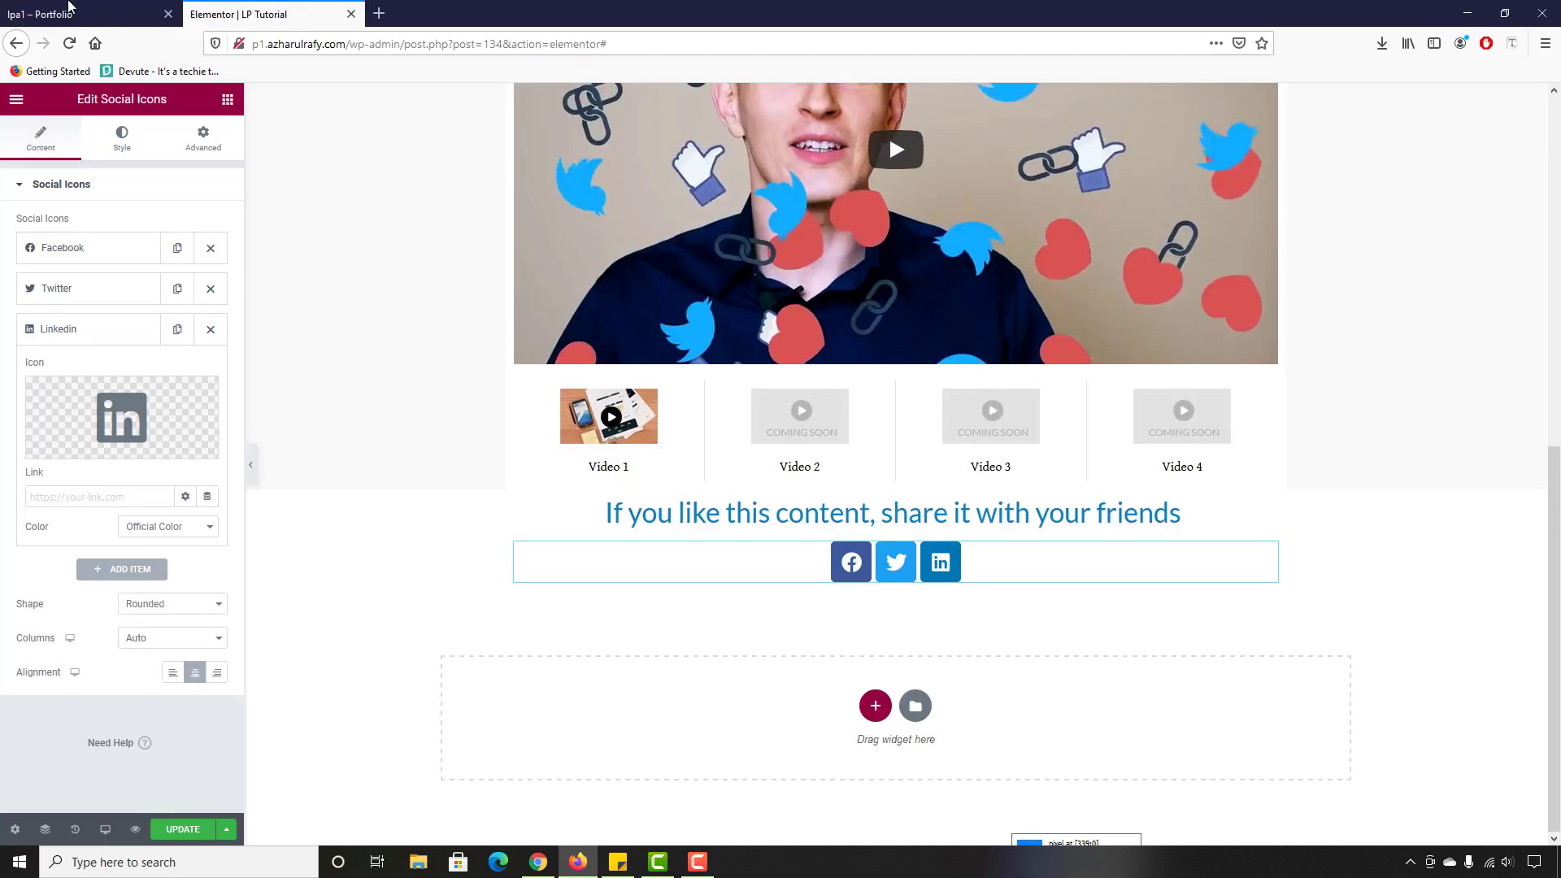
{"action": "left_click", "coordinate": [67, 5]}
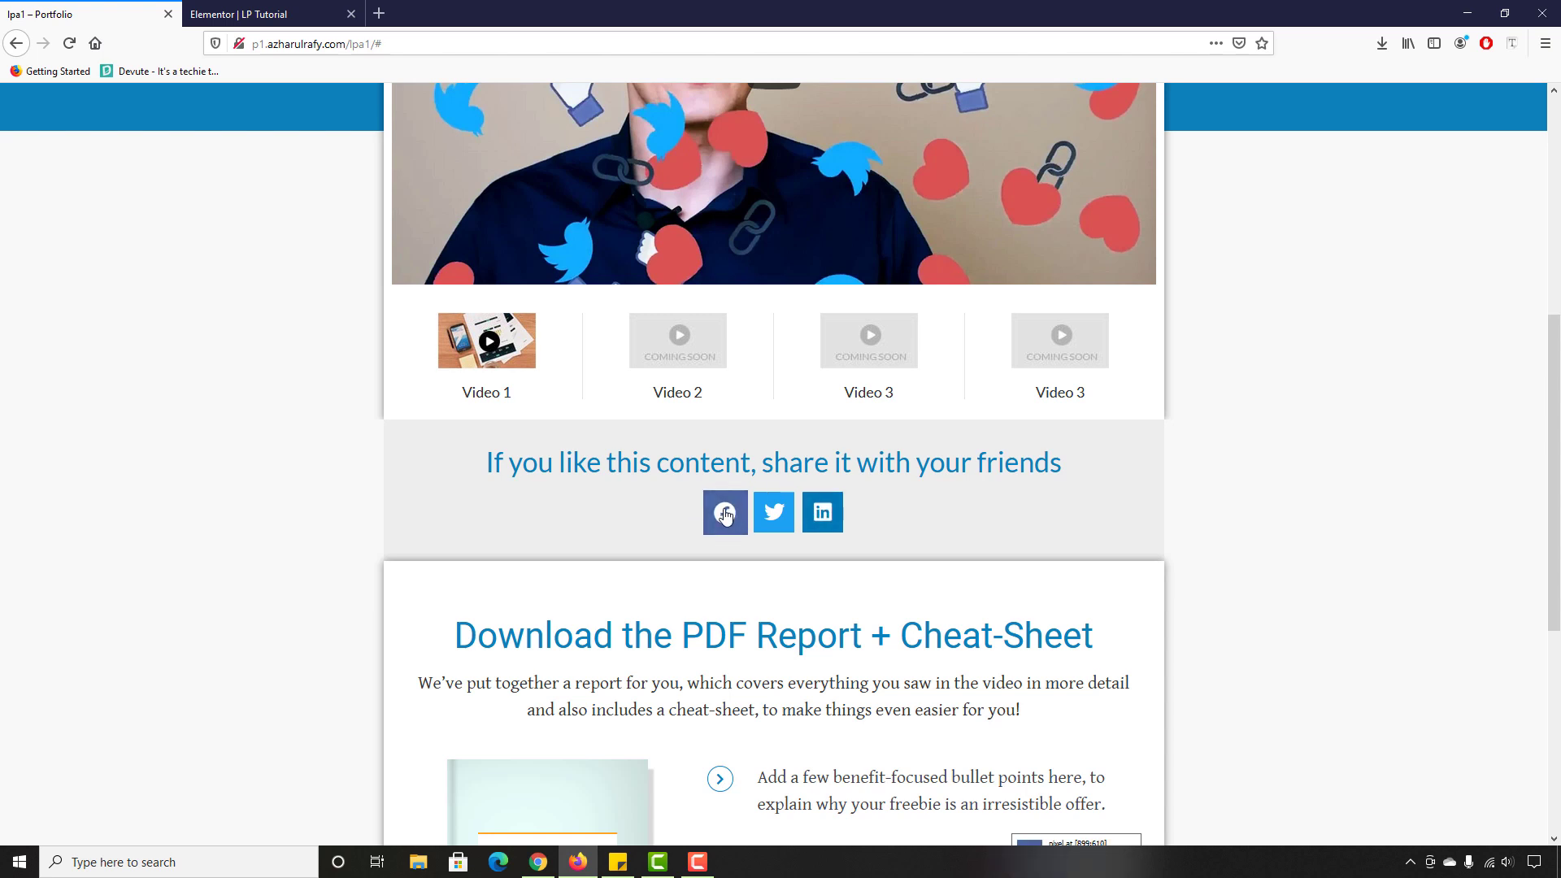
{"action": "left_click", "coordinate": [252, 12]}
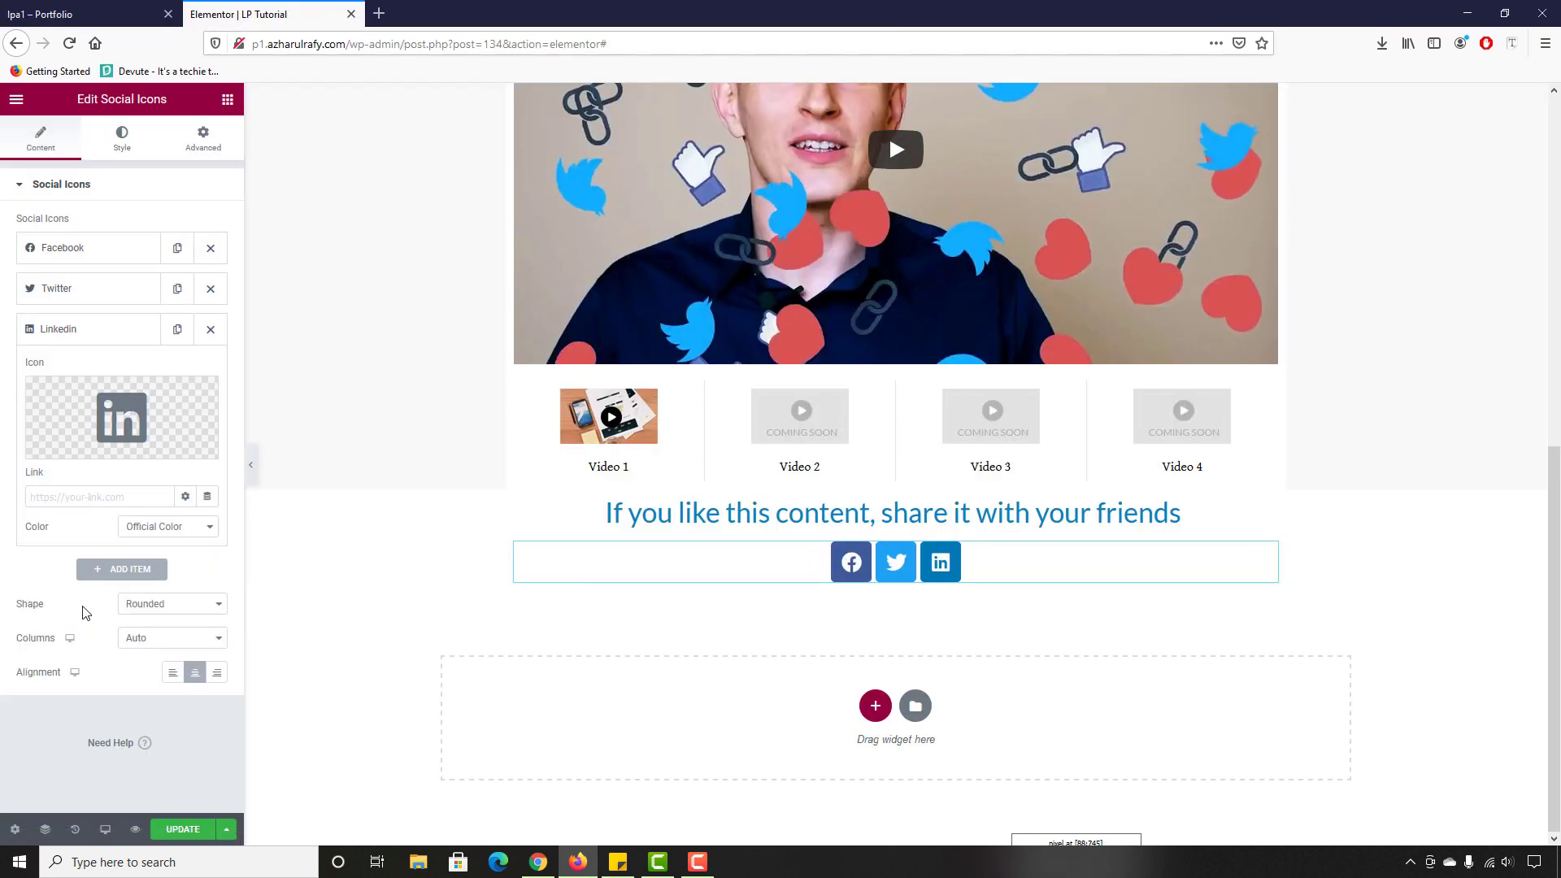
{"action": "left_click", "coordinate": [157, 607]}
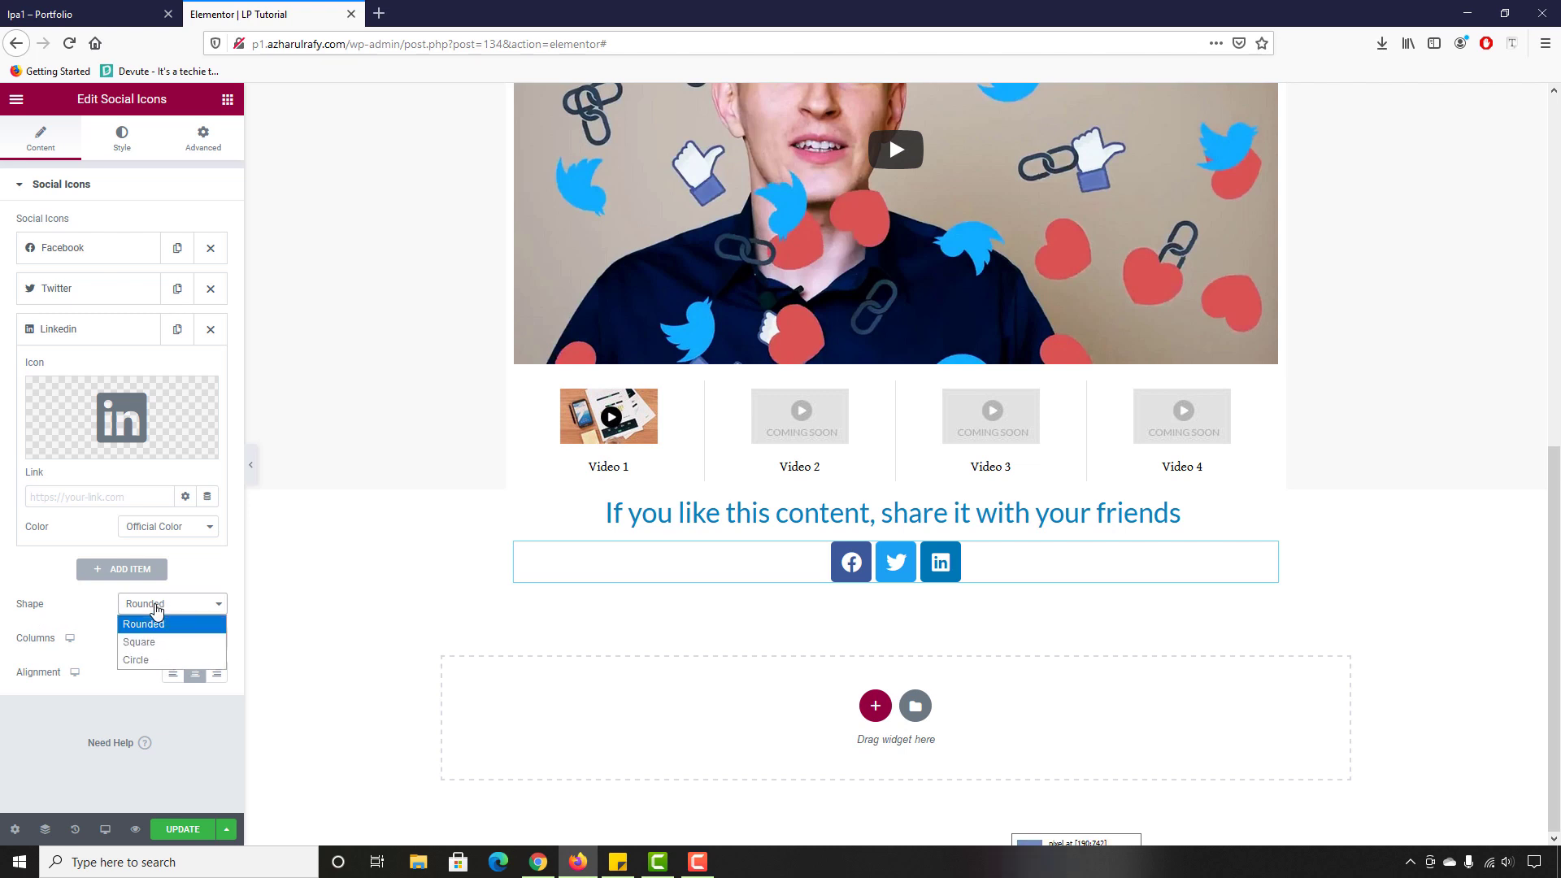
{"action": "left_click", "coordinate": [139, 642]}
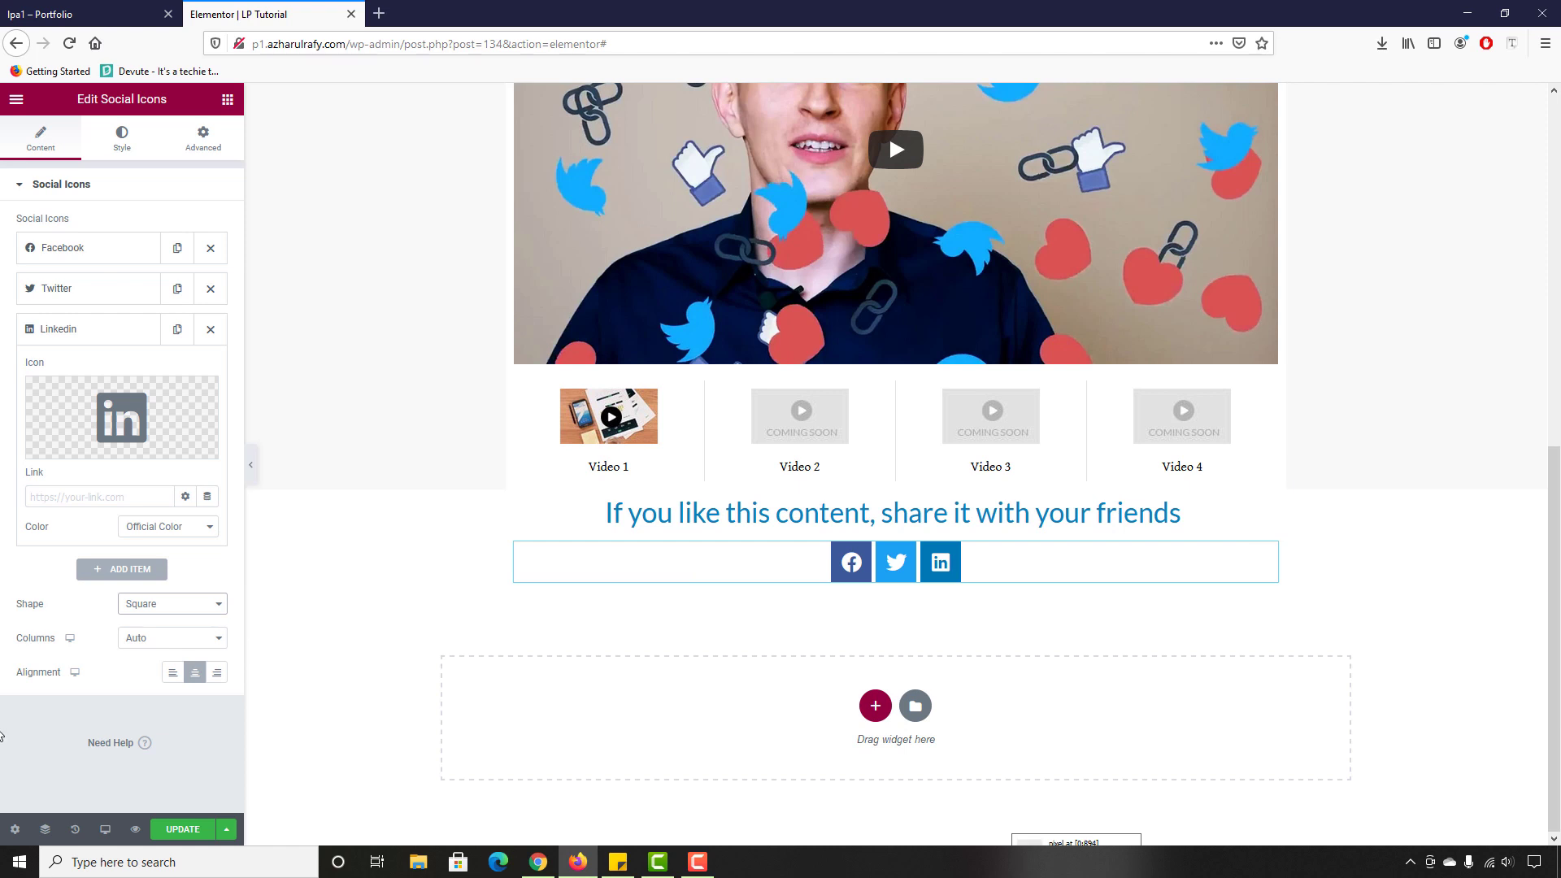
Step: Set the social icons' size to 30, trying smaller sizes such as 15 and 25 first
{"action": "left_click", "coordinate": [114, 140]}
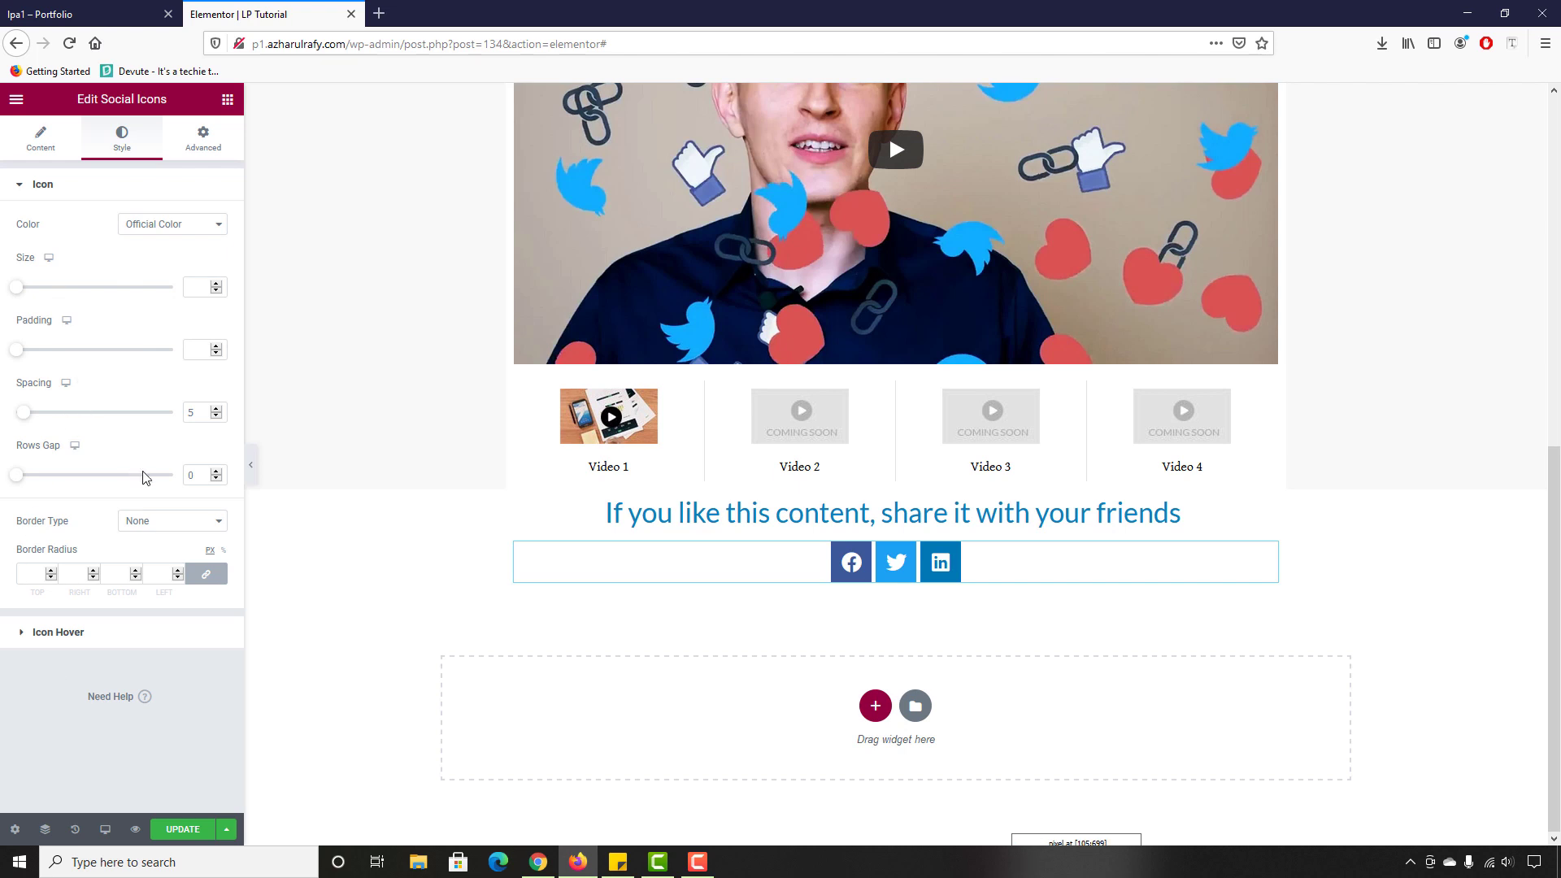
{"action": "mouse_move", "coordinate": [16, 289]}
{"action": "left_mouse_down"}
{"action": "mouse_move", "coordinate": [42, 299]}
{"action": "mouse_move", "coordinate": [14, 300]}
{"action": "left_mouse_up"}
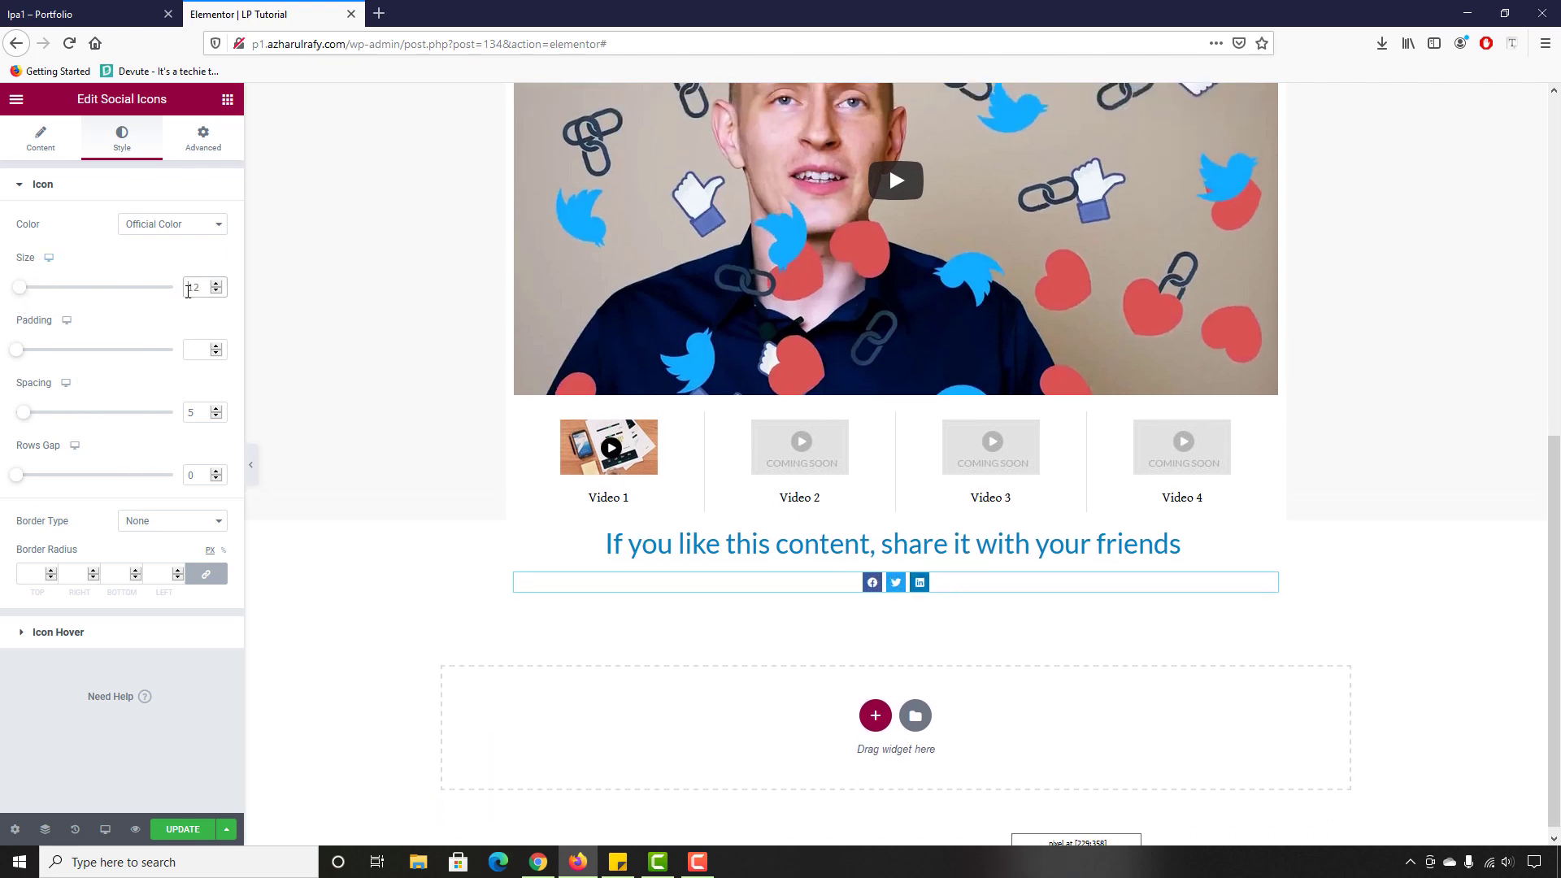
{"action": "type", "text": "1"}
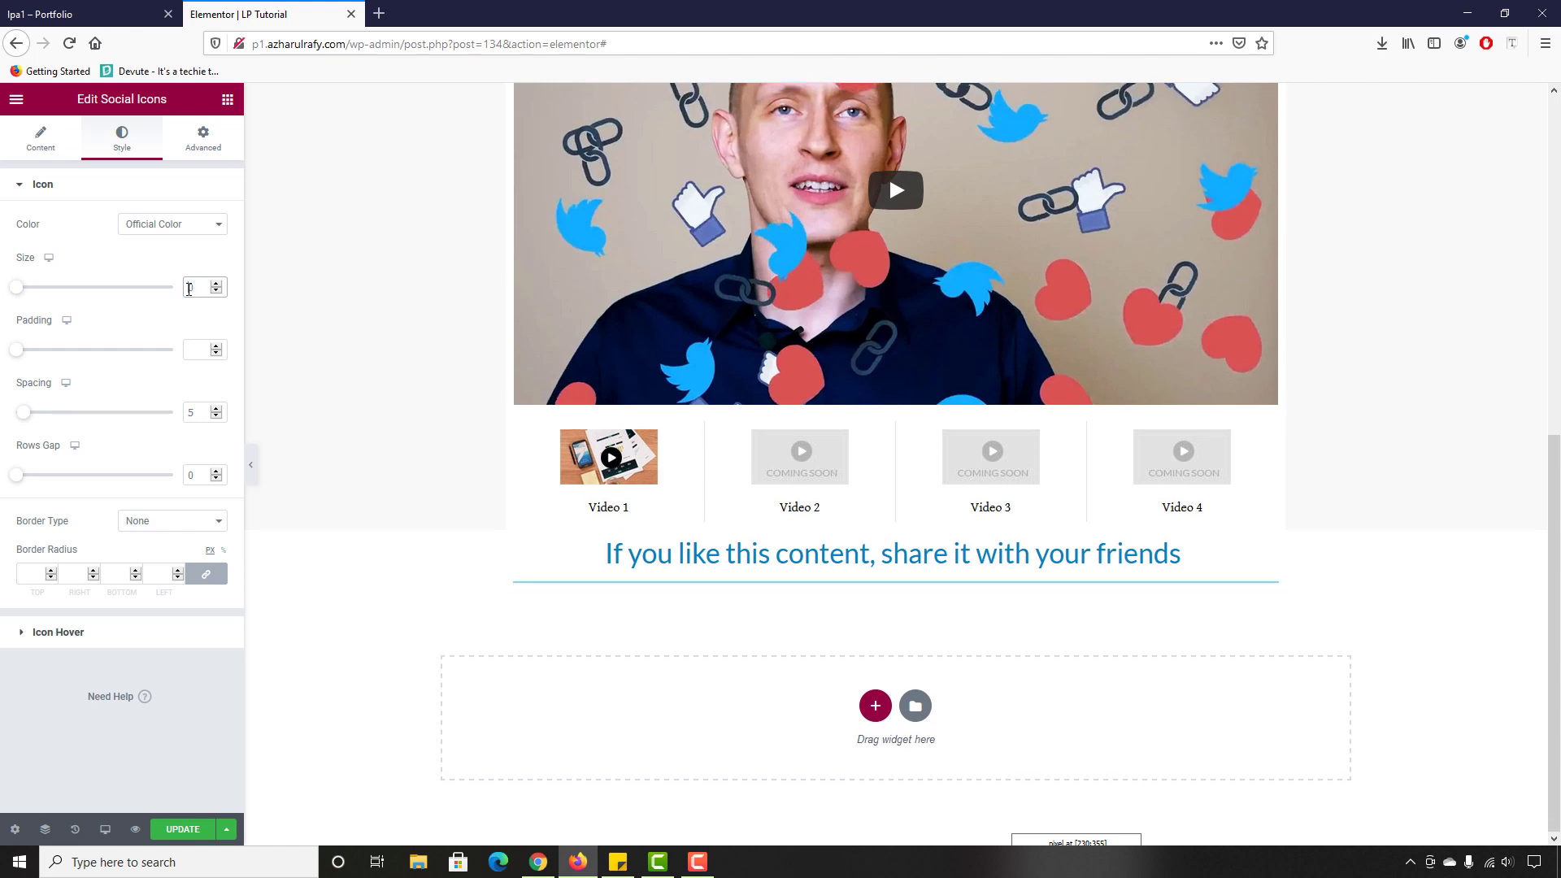
{"action": "type", "text": "5"}
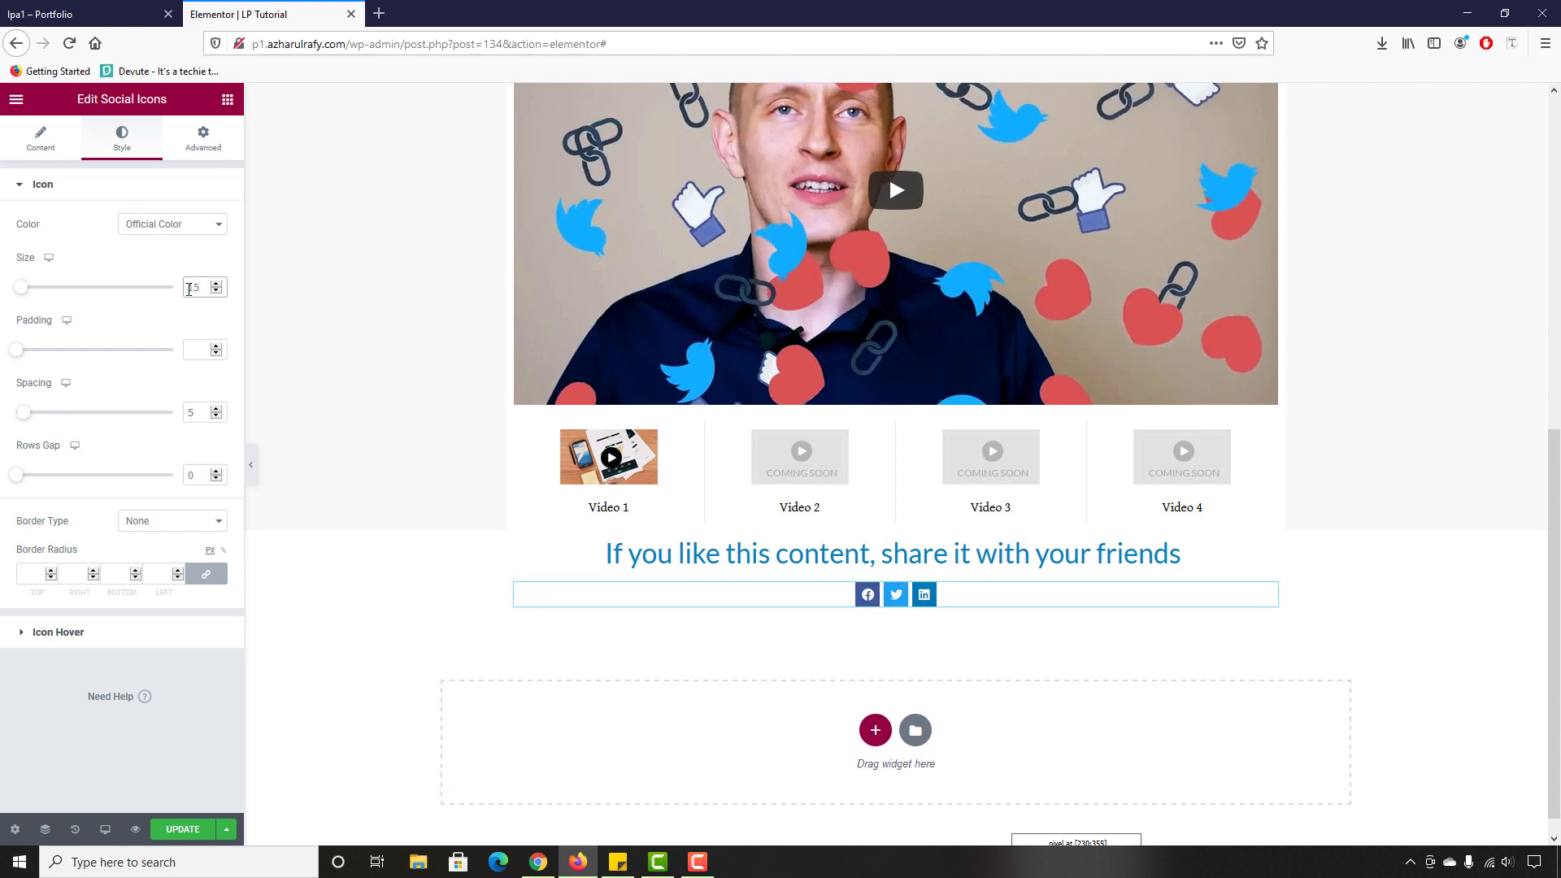
{"action": "type", "text": "25"}
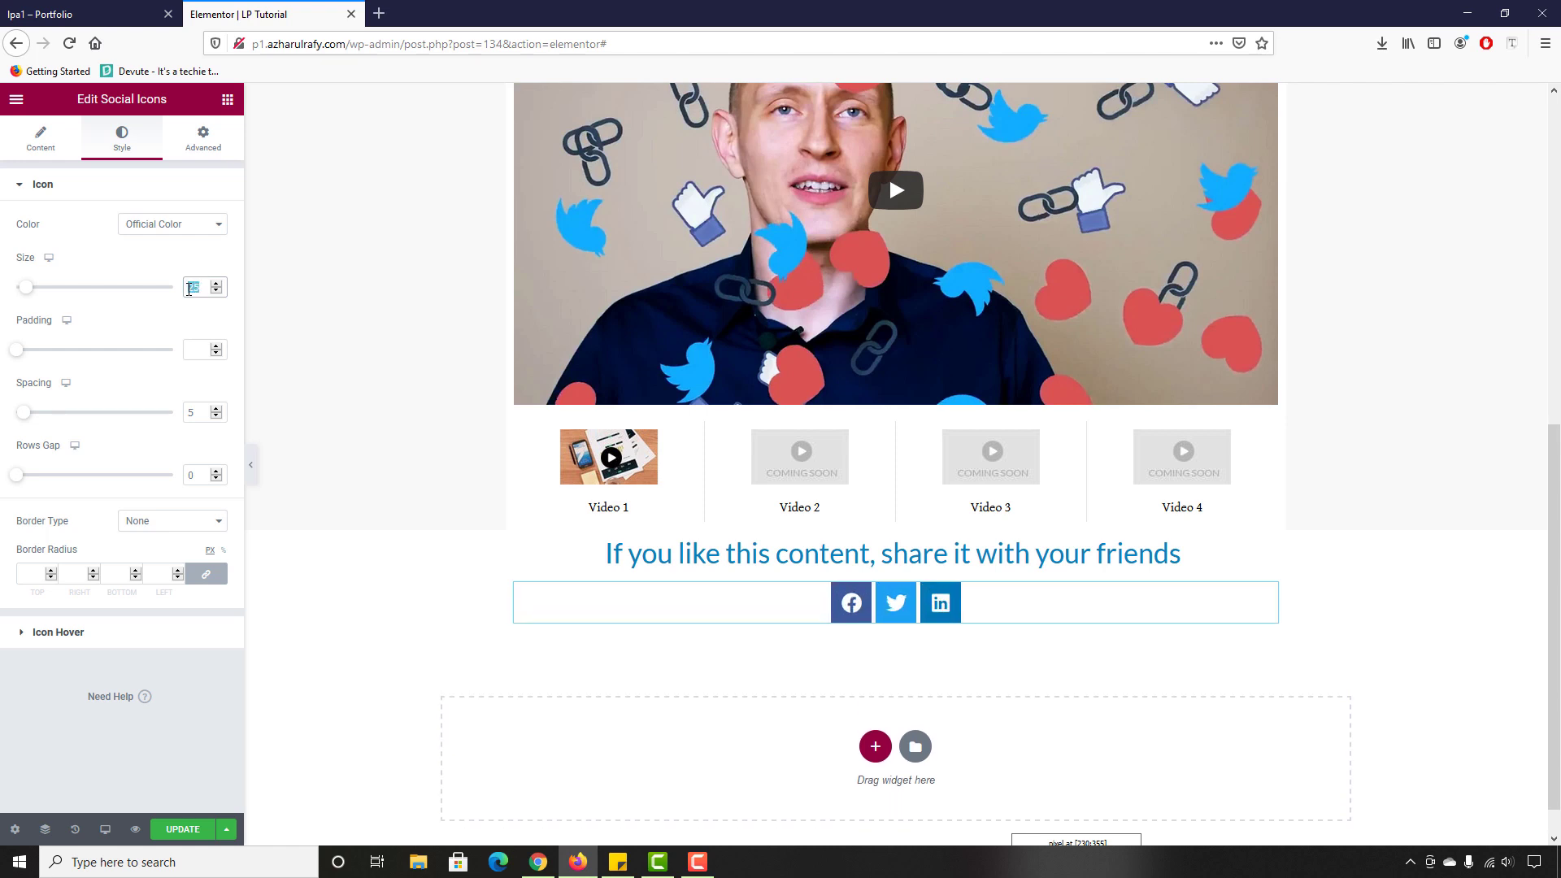
{"action": "type", "text": "30"}
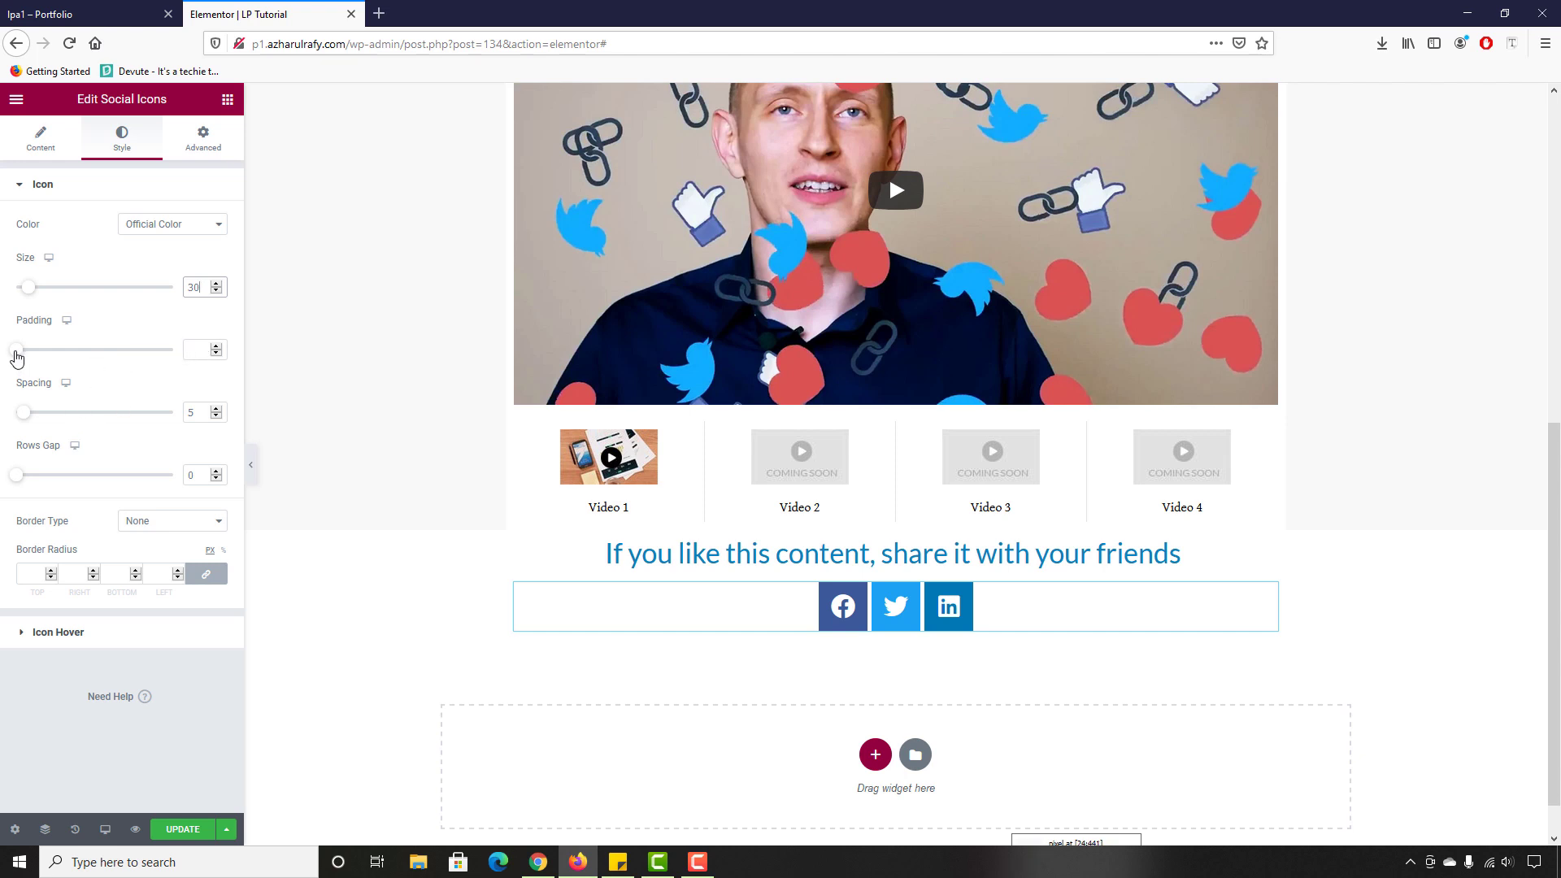
Step: Try social icon padding values of 0.6 and 1, and settle on 0.5
{"action": "mouse_move", "coordinate": [14, 352]}
{"action": "left_mouse_down"}
{"action": "mouse_move", "coordinate": [63, 359]}
{"action": "mouse_move", "coordinate": [35, 363]}
{"action": "left_mouse_up"}
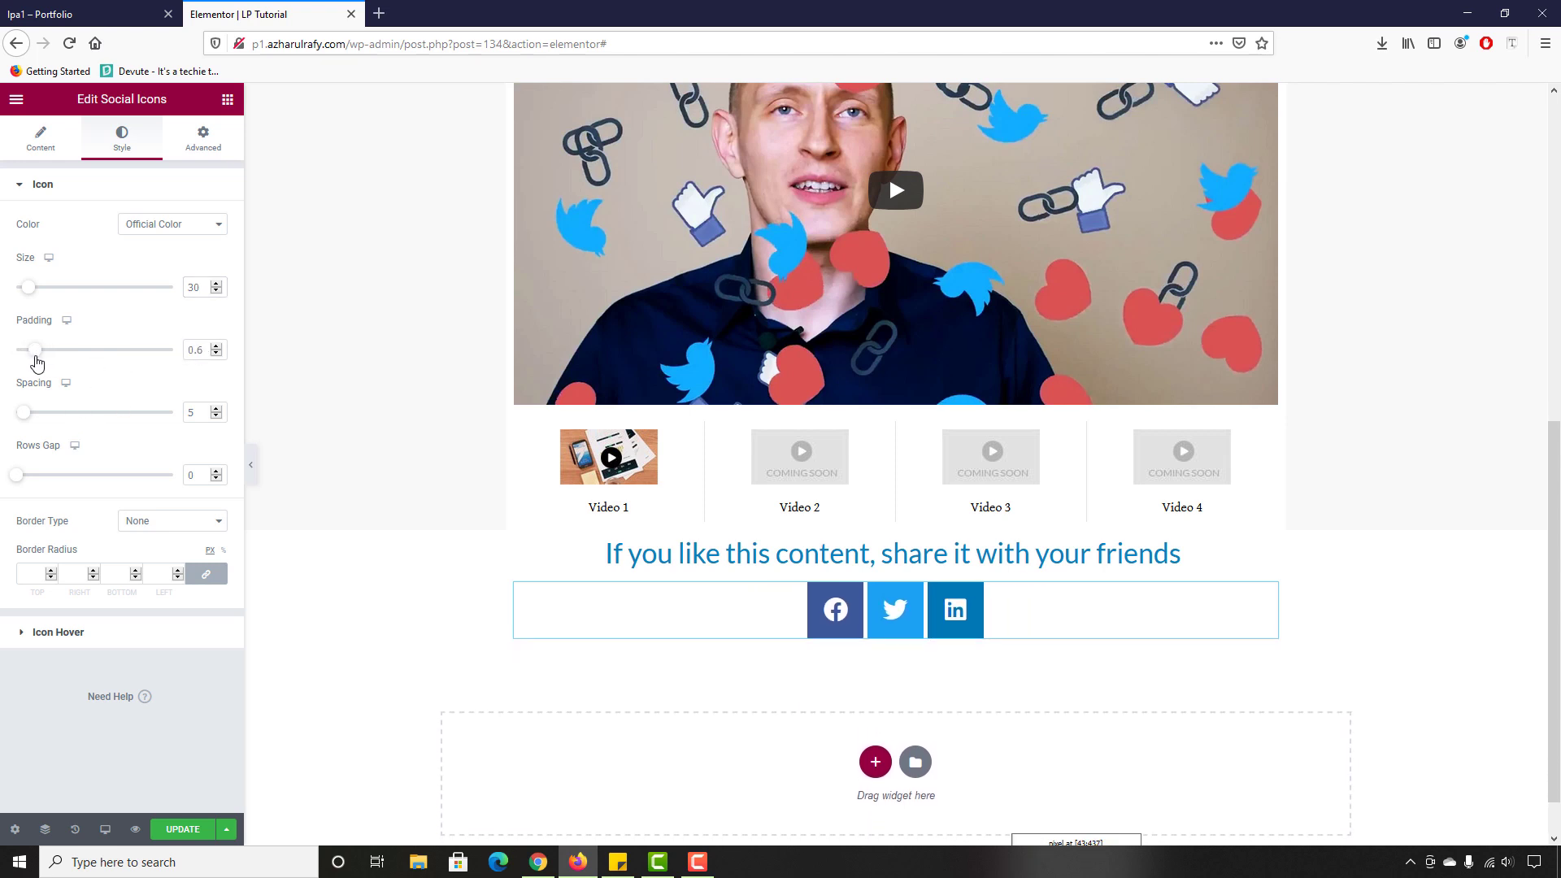
{"action": "left_click_drag", "start_coordinate": [199, 352], "coordinate": [169, 352]}
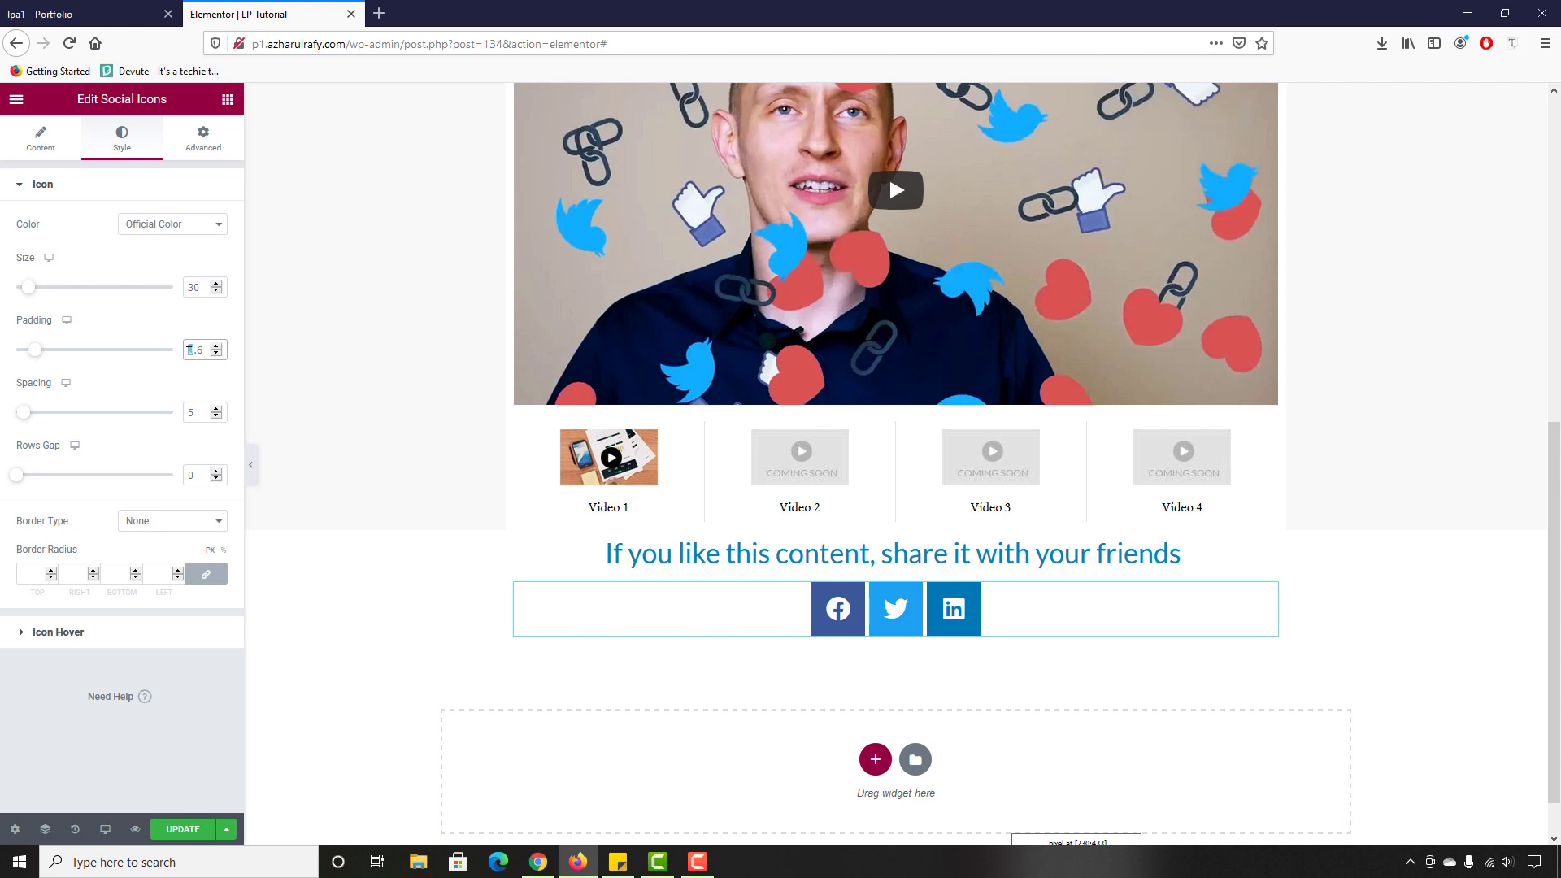
{"action": "key", "text": "BackSpace"}
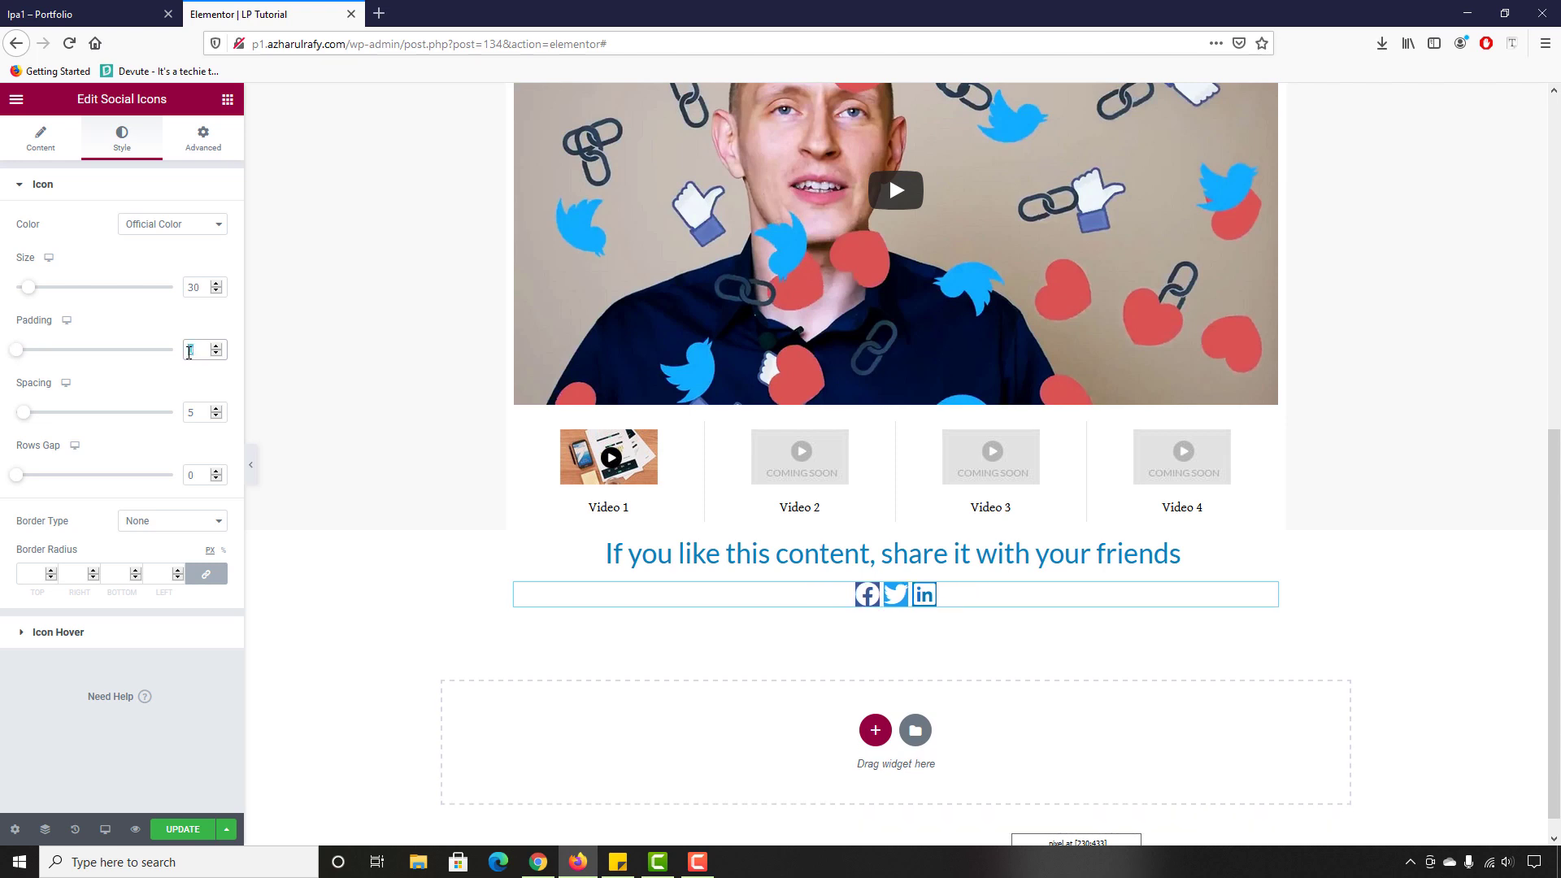
{"action": "type", "text": "1"}
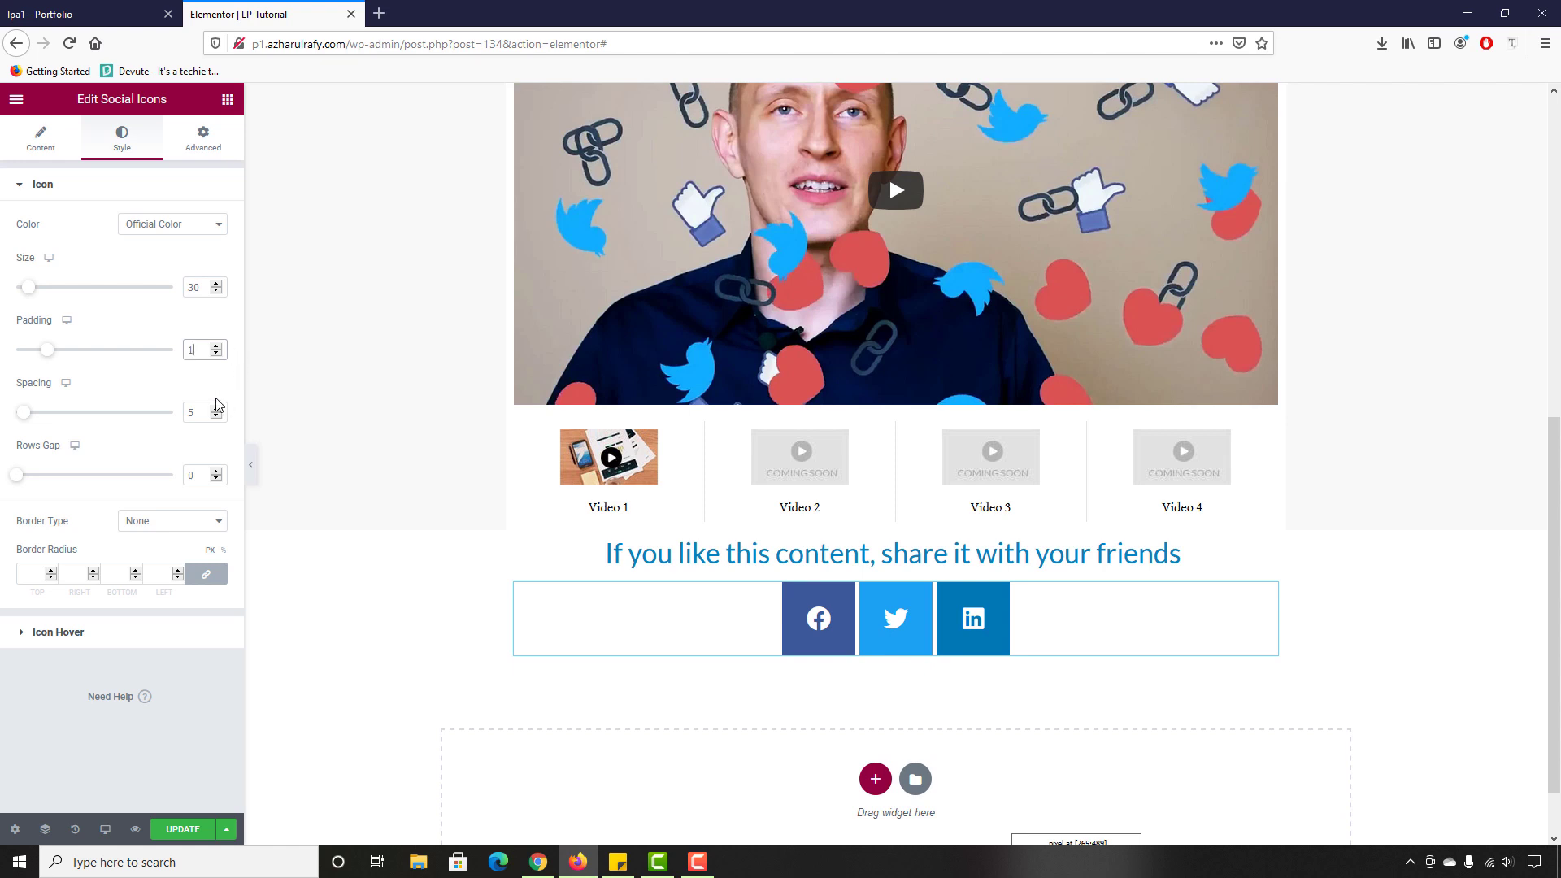
{"action": "left_click", "coordinate": [216, 353]}
{"action": "left_click", "coordinate": [216, 353]}
{"action": "left_click", "coordinate": [217, 353]}
{"action": "left_click", "coordinate": [216, 353]}
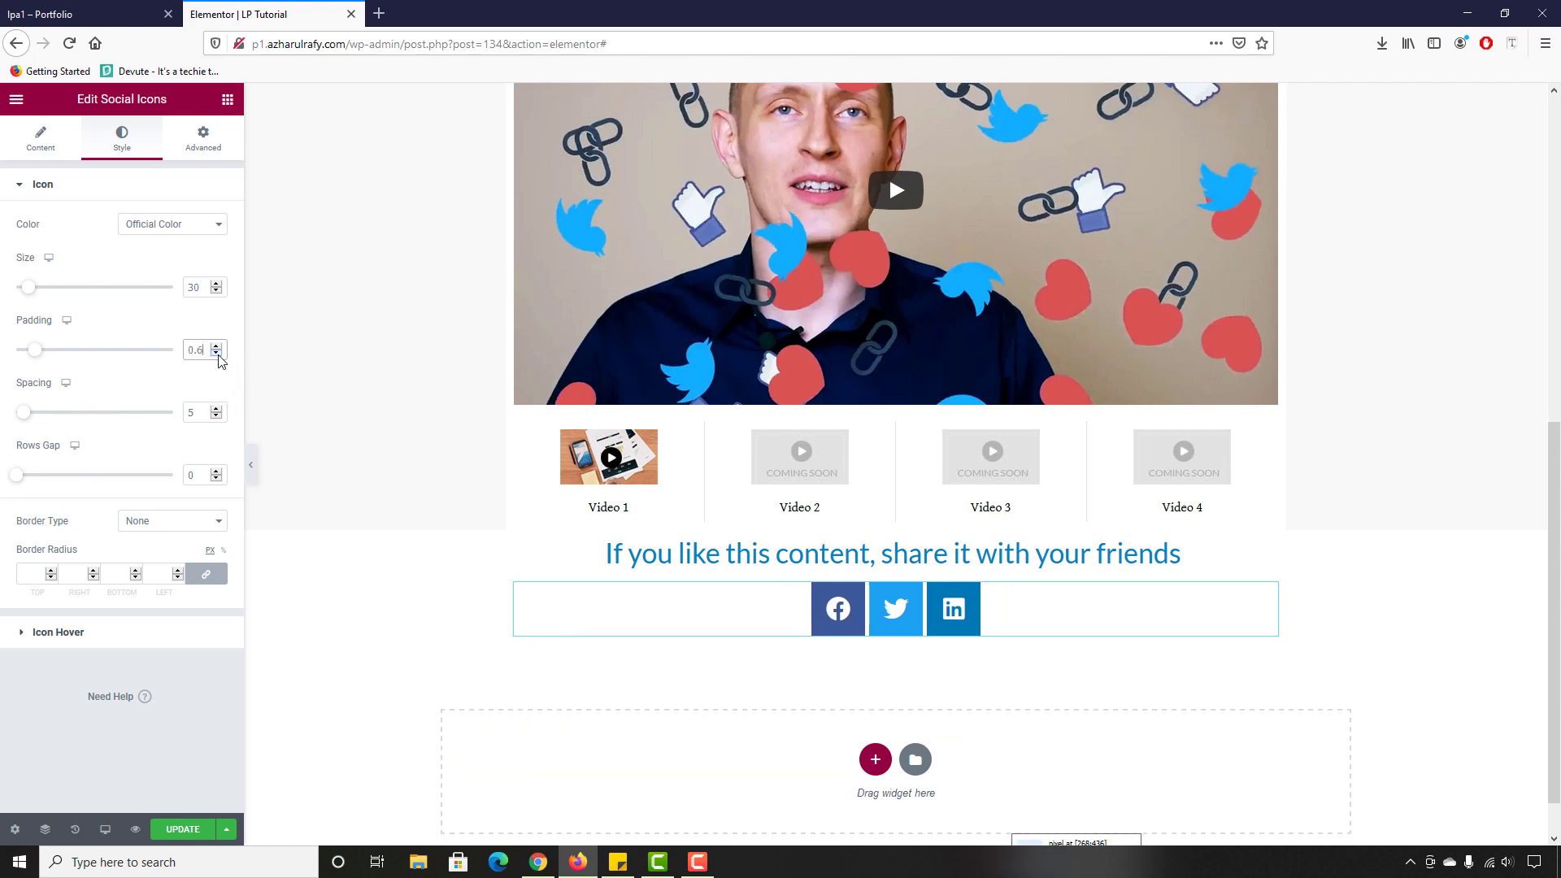
{"action": "left_click", "coordinate": [216, 353]}
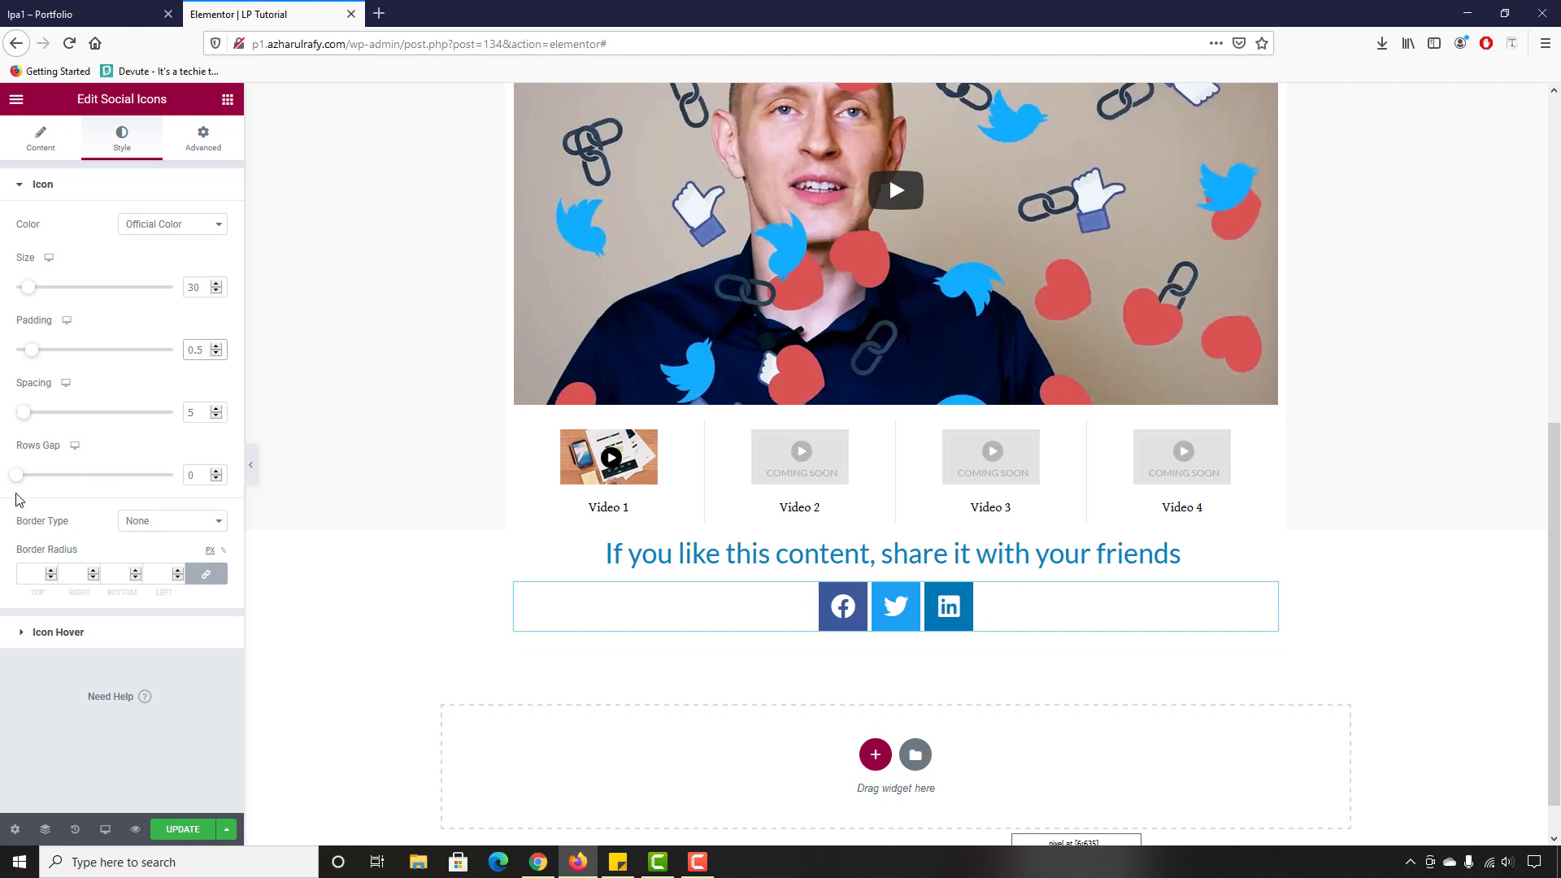
Step: Set the spacing between the social icons to 10, keeping the rows gap at 0 and the border type at None
{"action": "left_click_drag", "start_coordinate": [31, 421], "coordinate": [35, 423]}
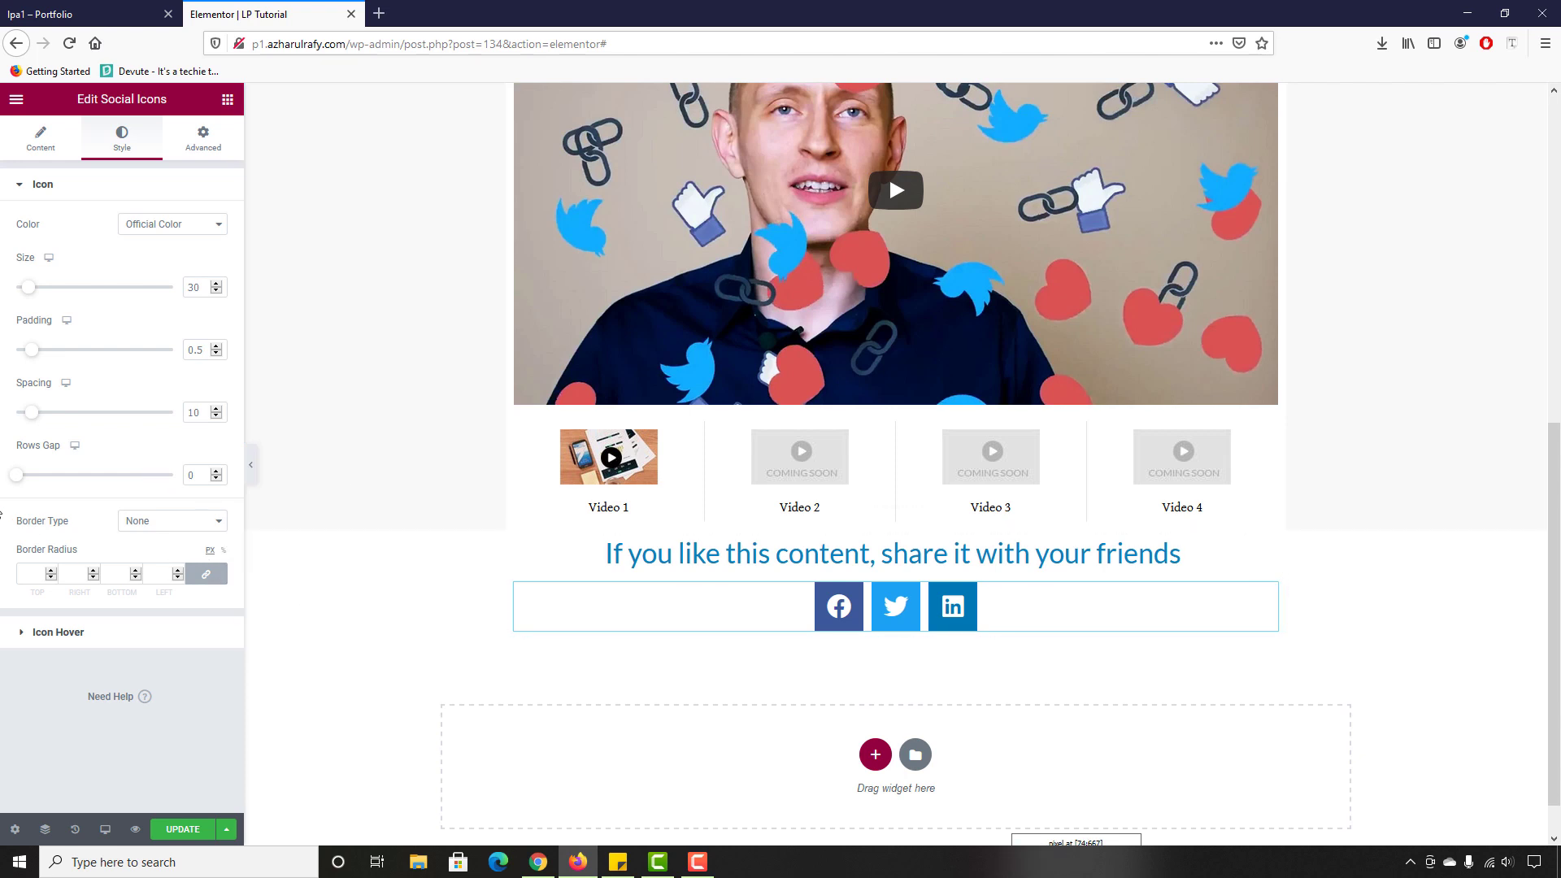
{"action": "left_click_drag", "start_coordinate": [21, 482], "coordinate": [3, 508]}
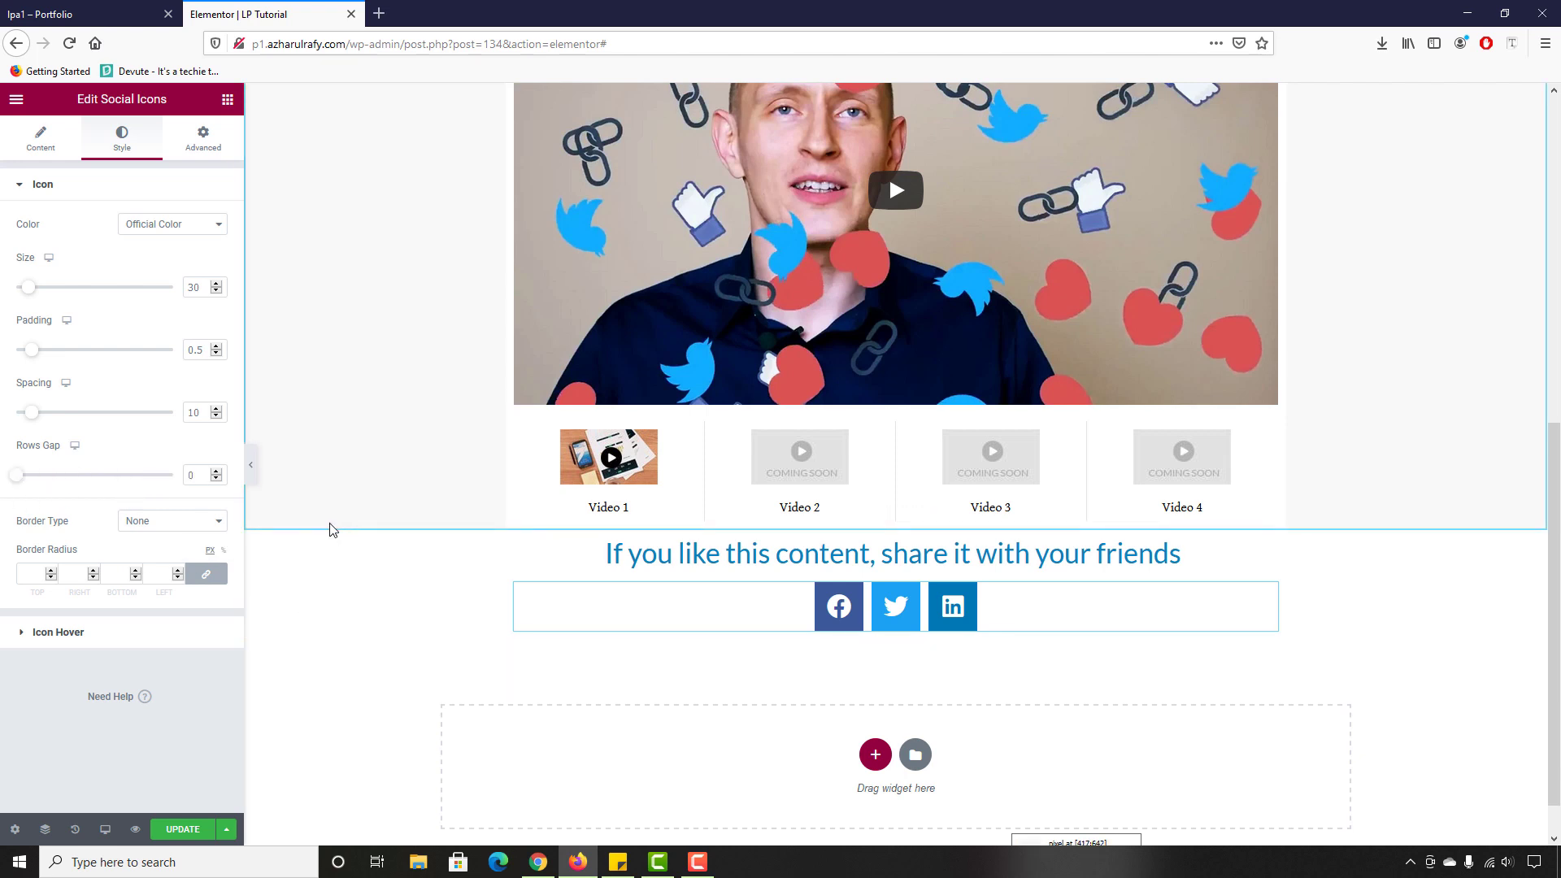
{"action": "left_click", "coordinate": [155, 528]}
{"action": "left_click", "coordinate": [156, 532]}
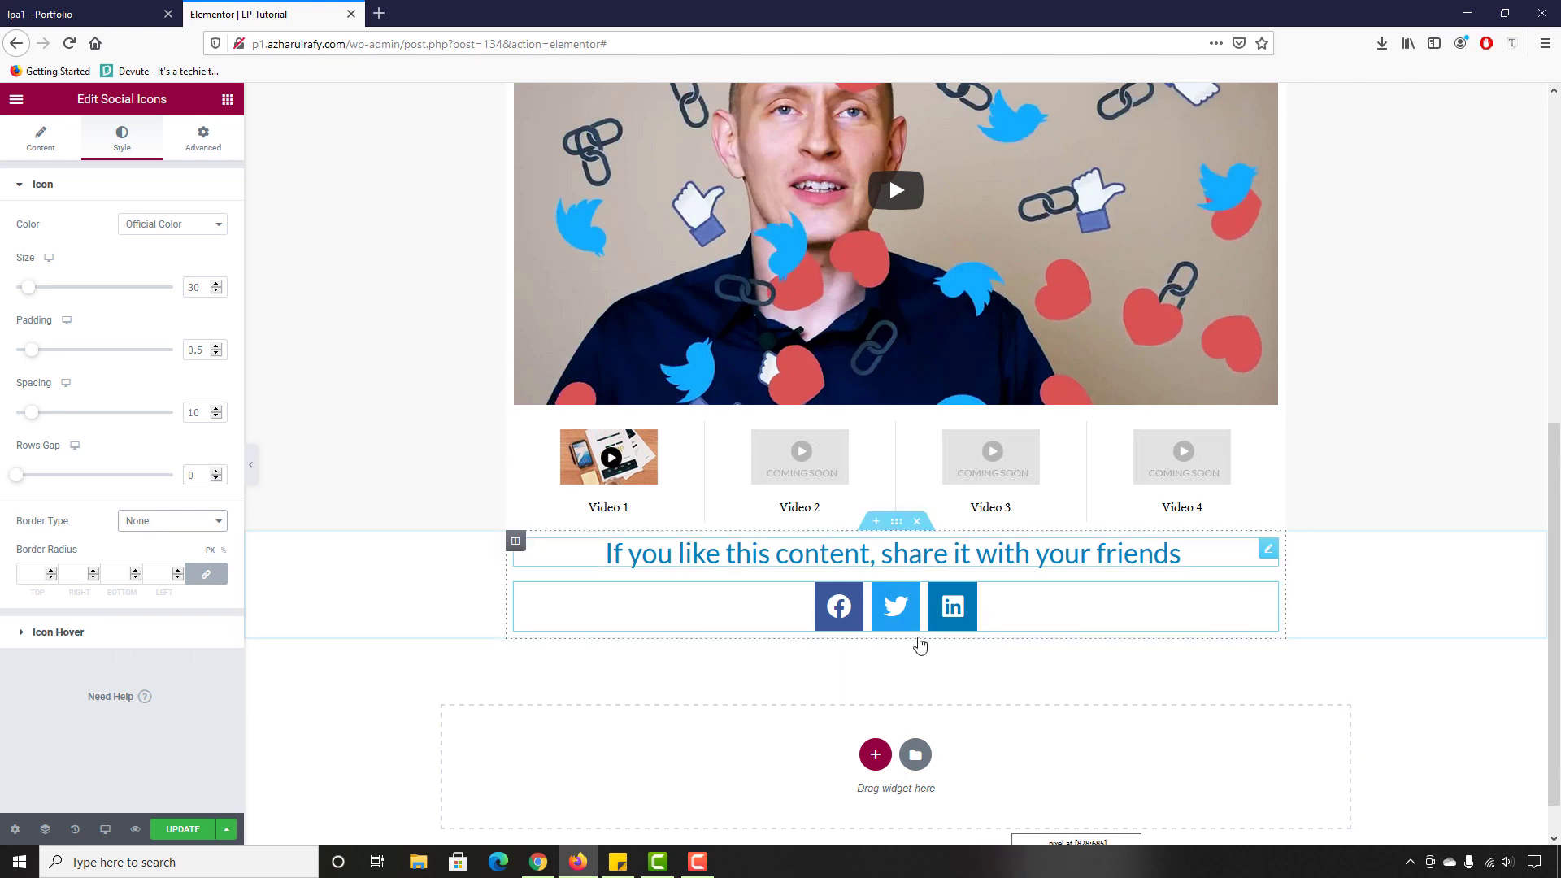
Step: Try the Shrink, Pulse Grow and Grow Rotate hover animations on the social icons and compare them with the reference page's icons
{"action": "left_click", "coordinate": [77, 641]}
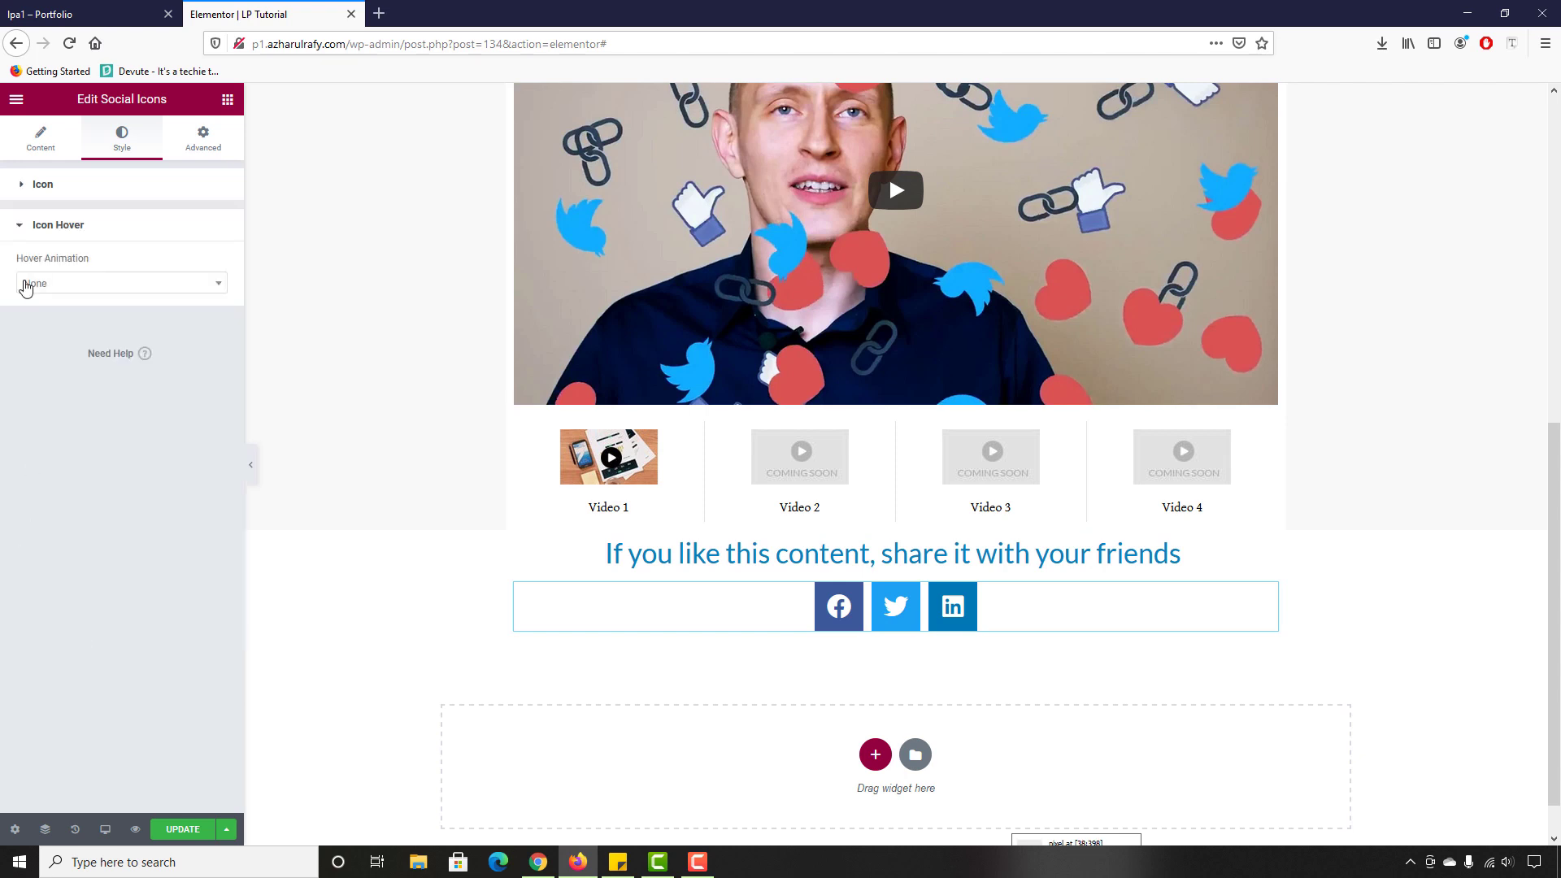
{"action": "left_click", "coordinate": [87, 291]}
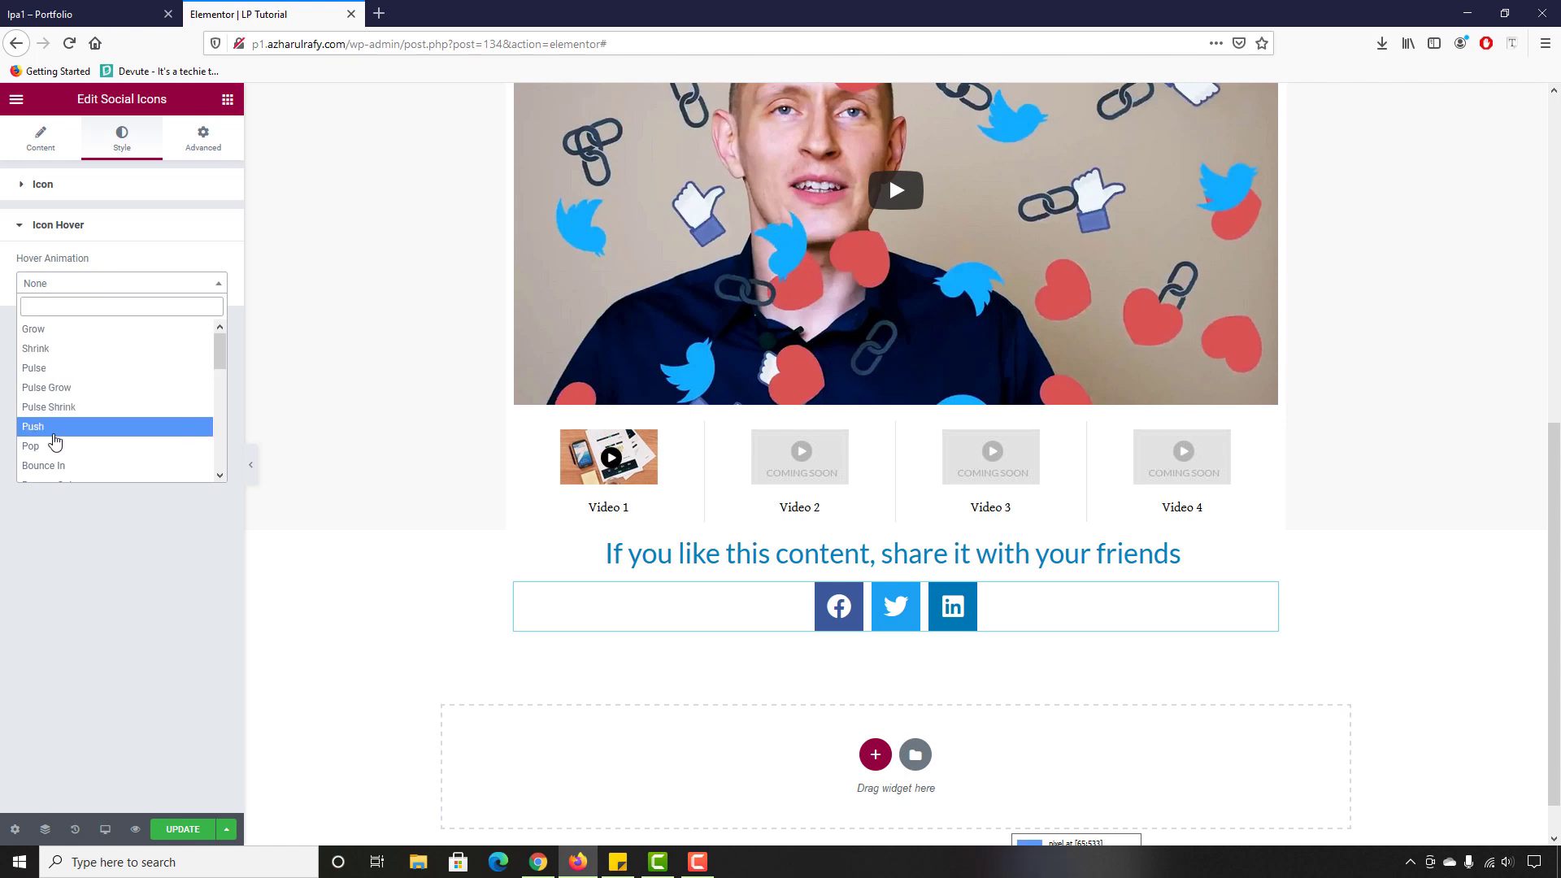
{"action": "left_click", "coordinate": [68, 349]}
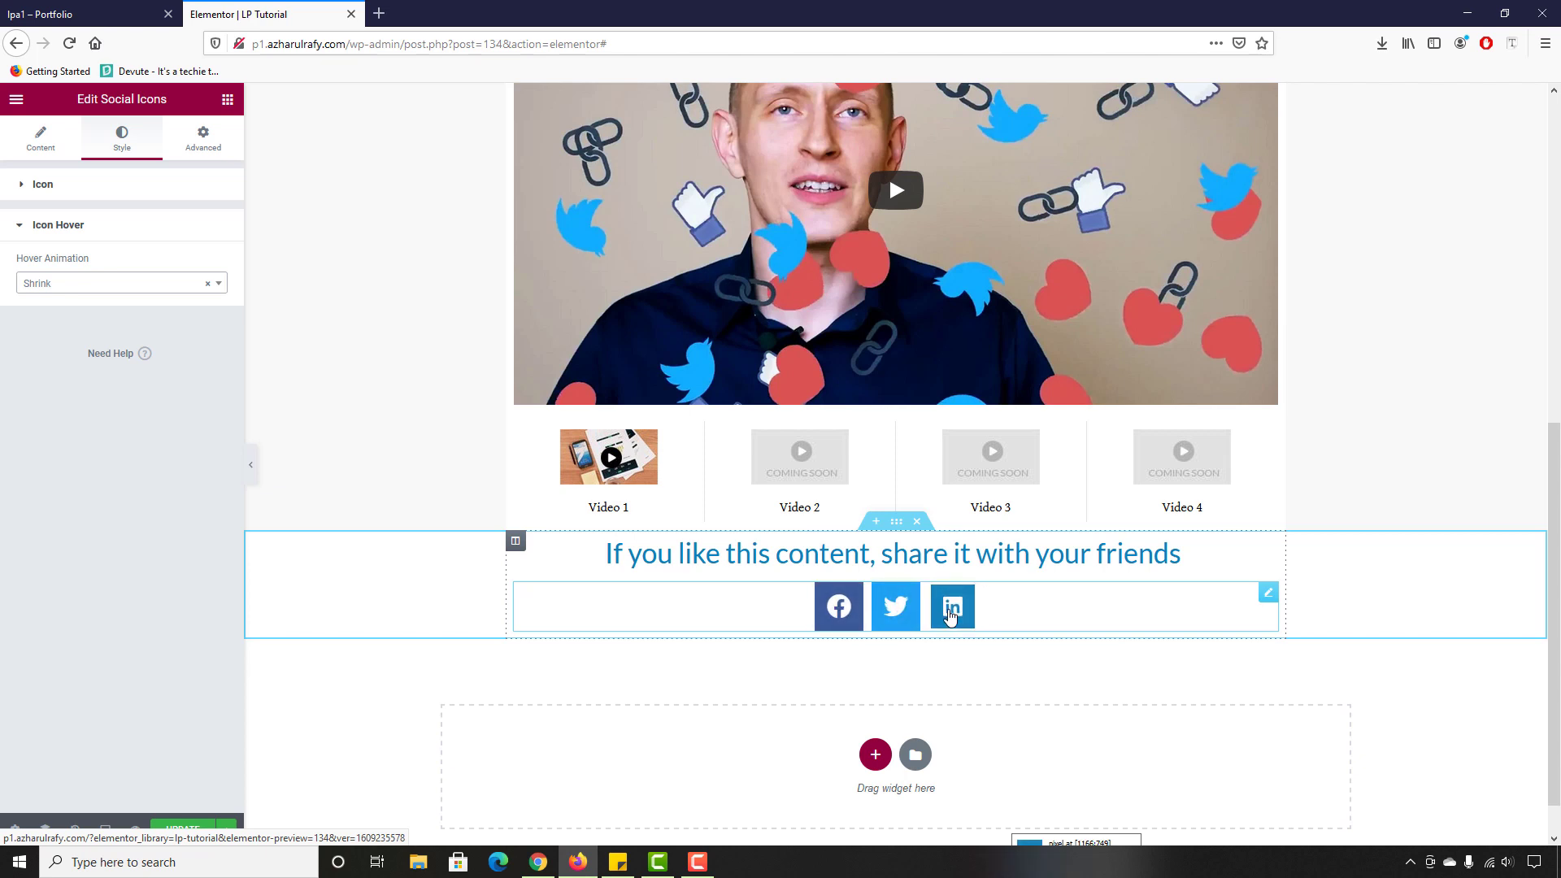
{"action": "left_click", "coordinate": [56, 291]}
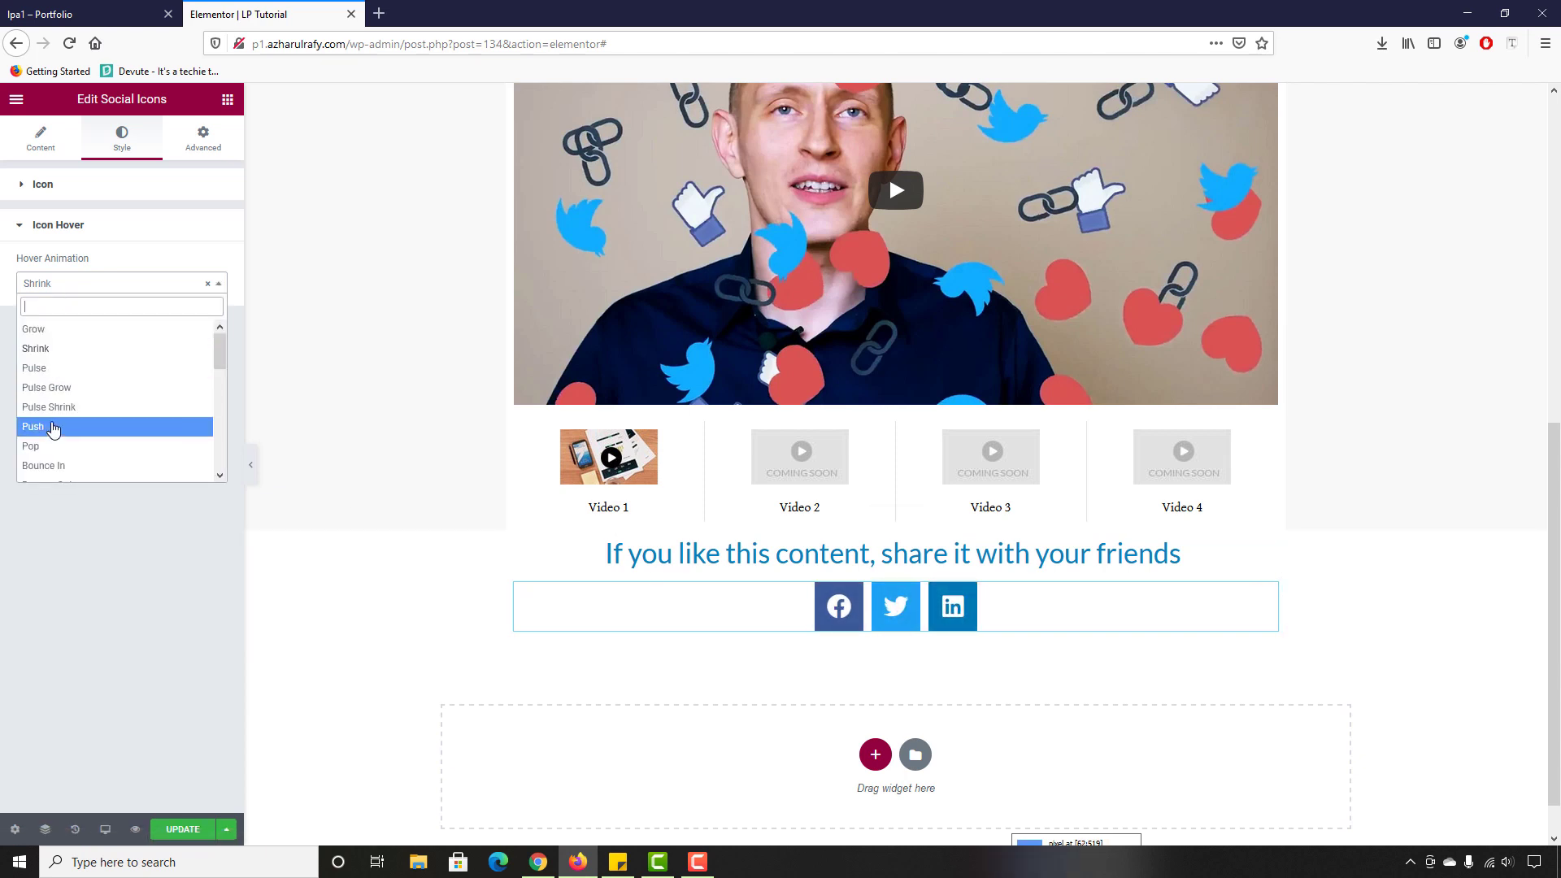
{"action": "left_click", "coordinate": [65, 388]}
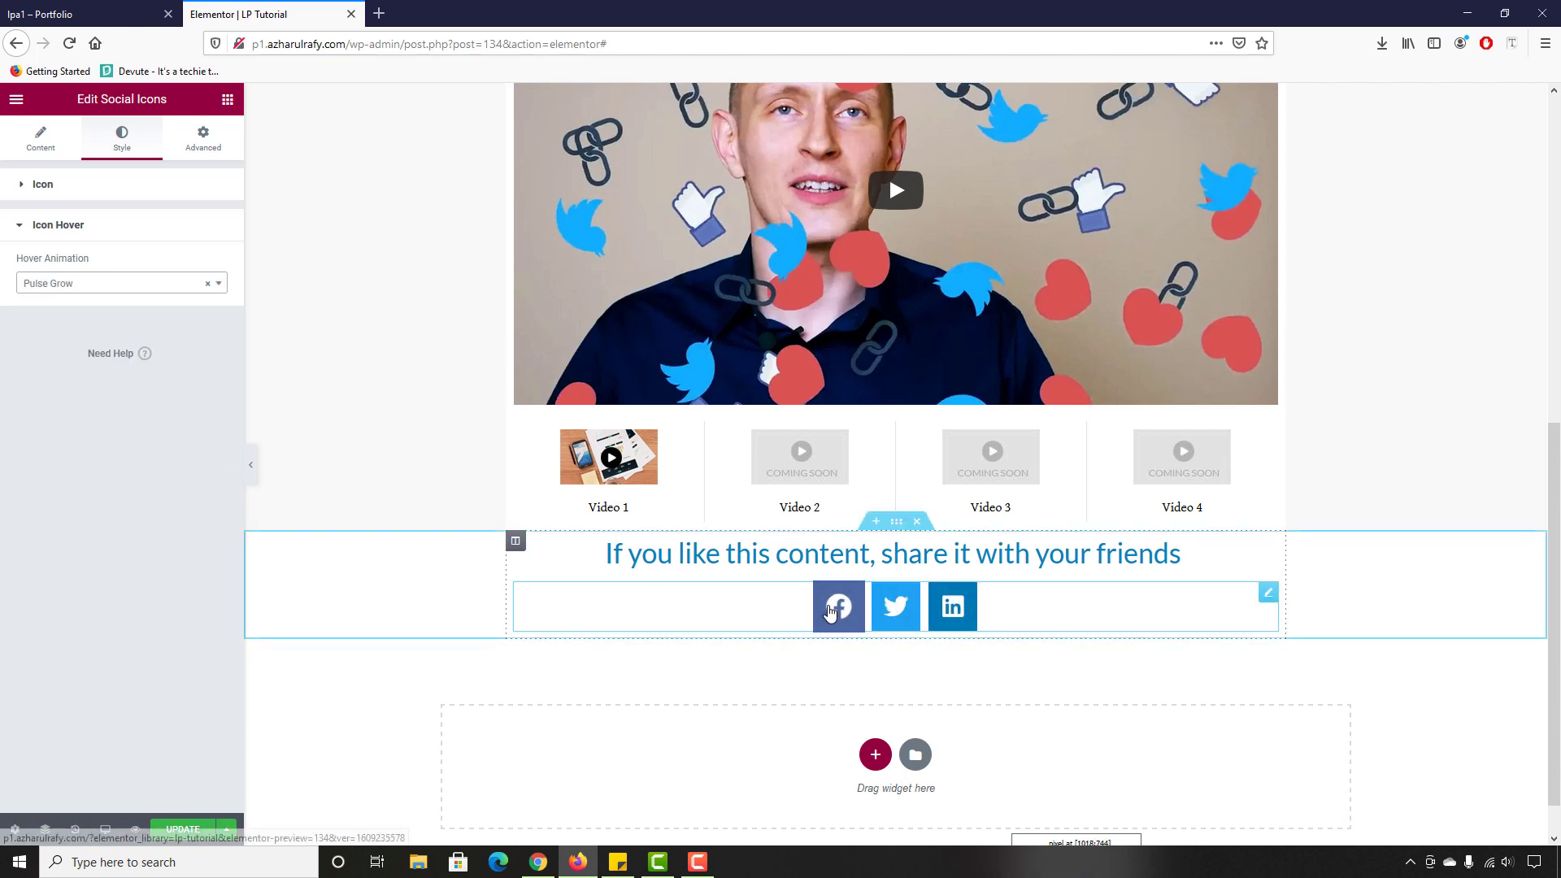
{"action": "left_click", "coordinate": [57, 289]}
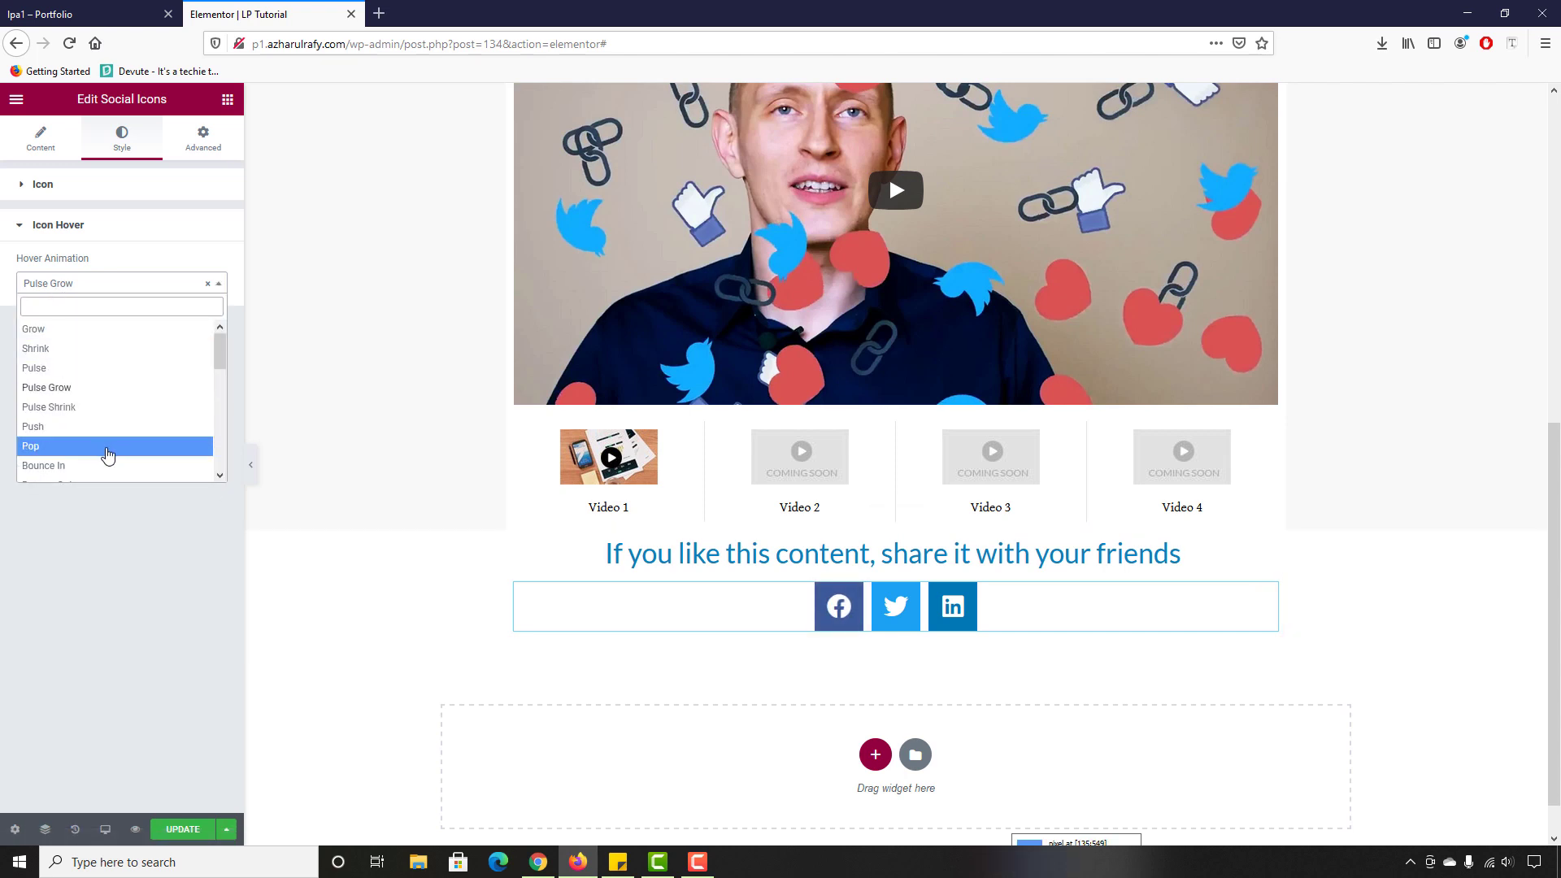
{"action": "left_click_drag", "start_coordinate": [219, 374], "coordinate": [218, 388]}
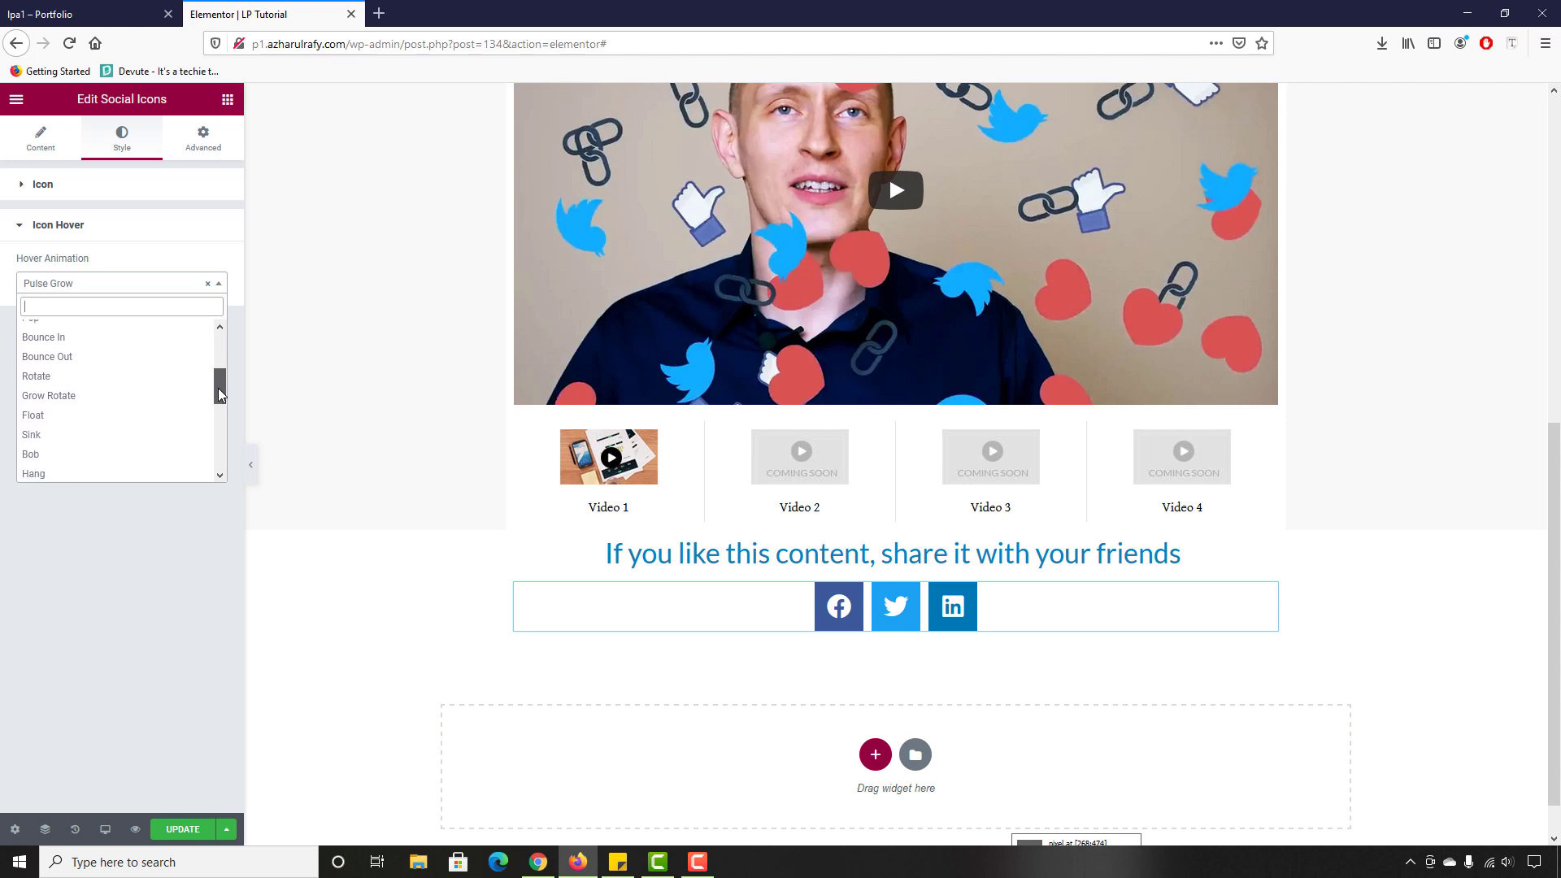
{"action": "left_click", "coordinate": [90, 389]}
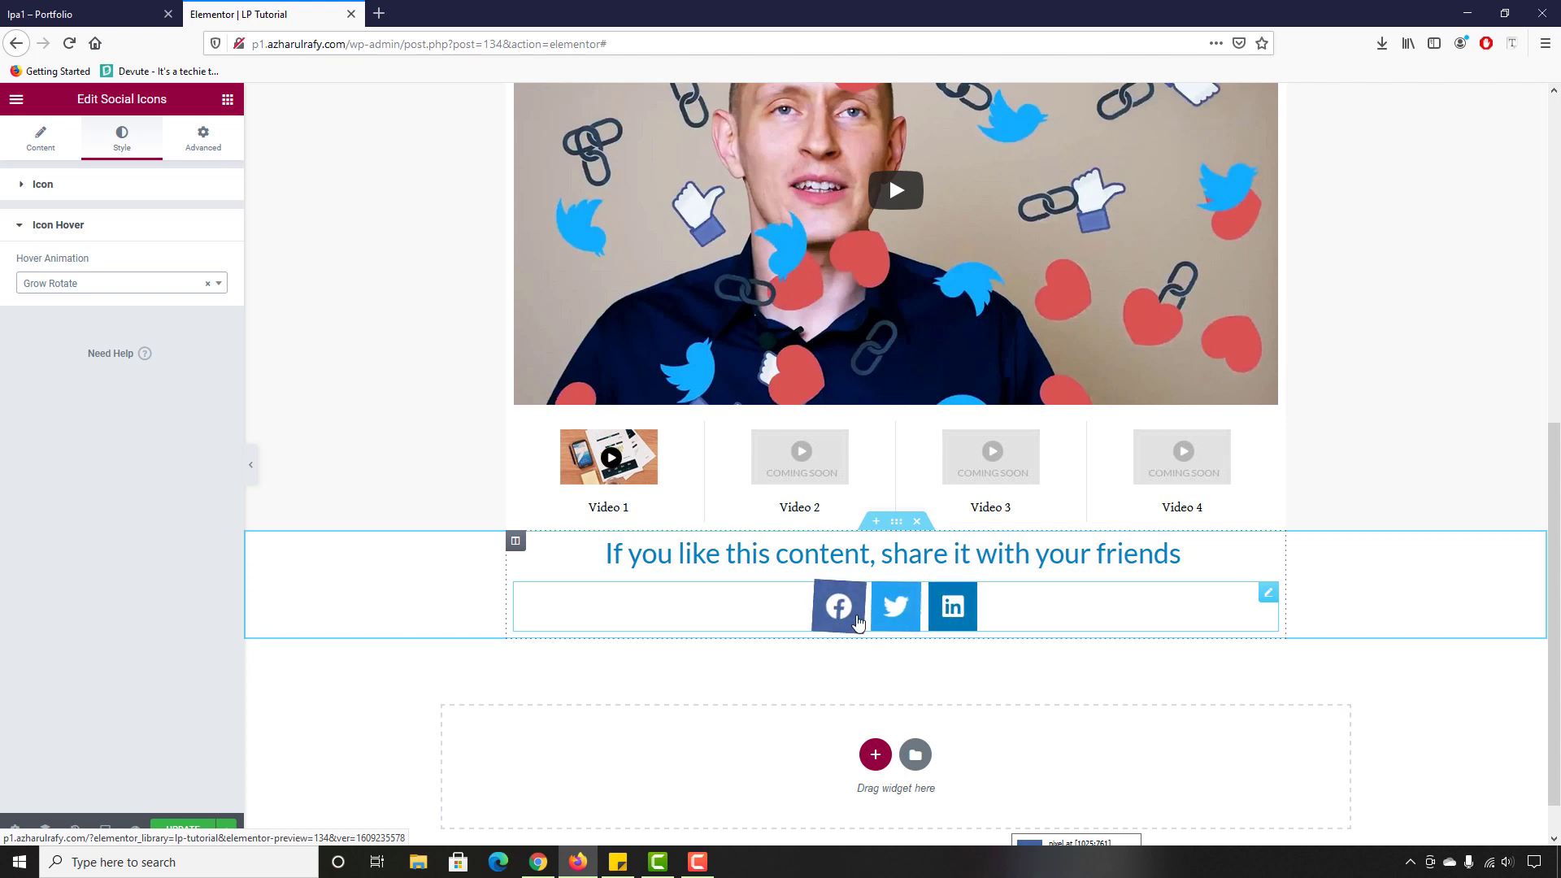
{"action": "key", "text": "ctrl+Tab"}
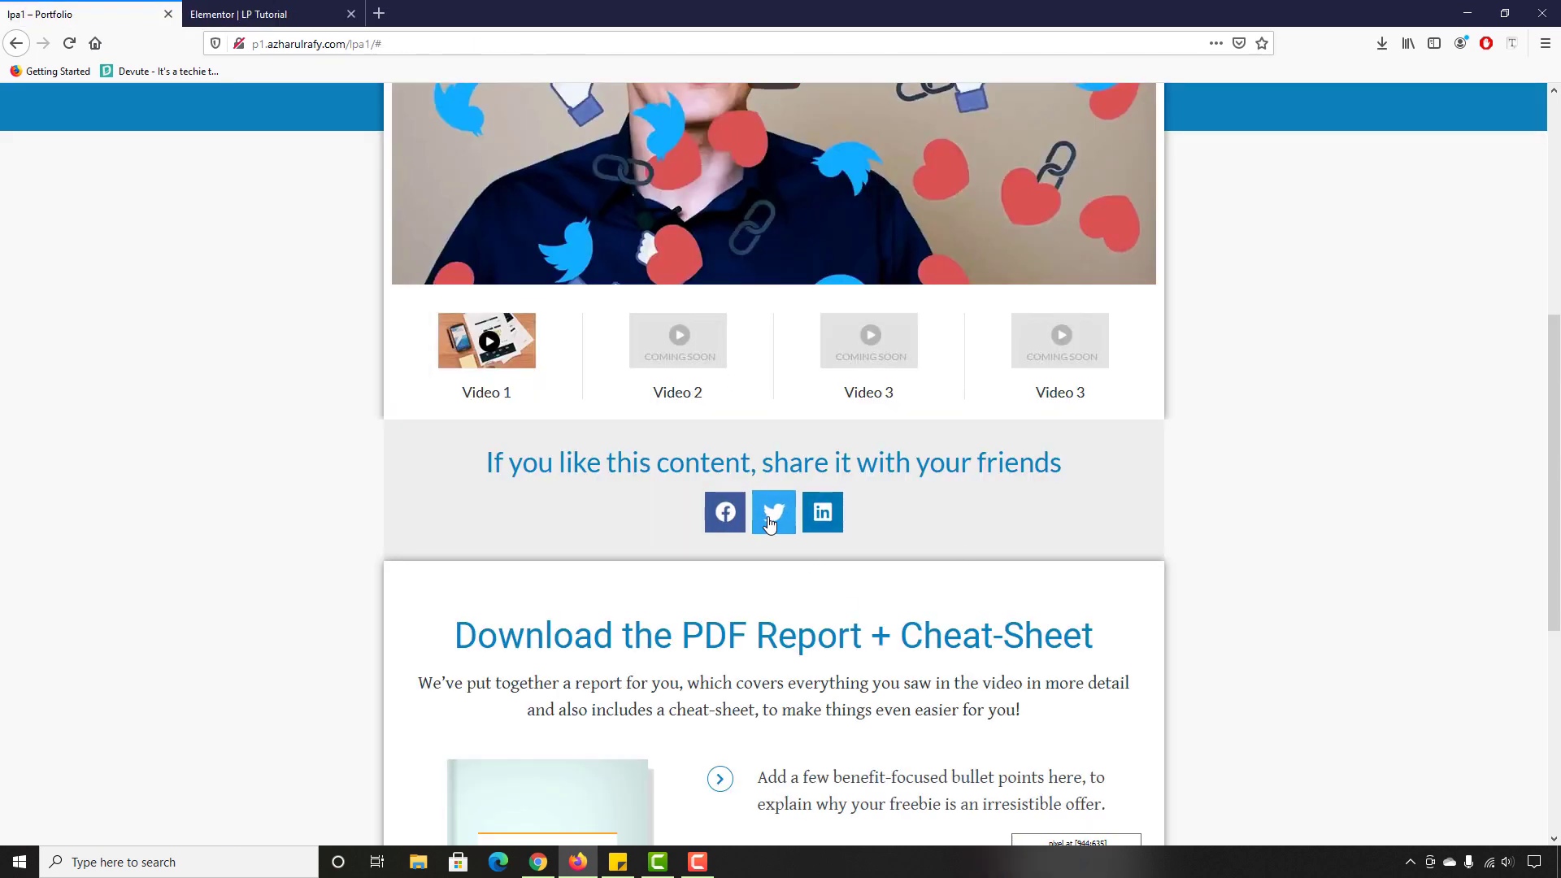
{"action": "key", "text": "ctrl+Tab"}
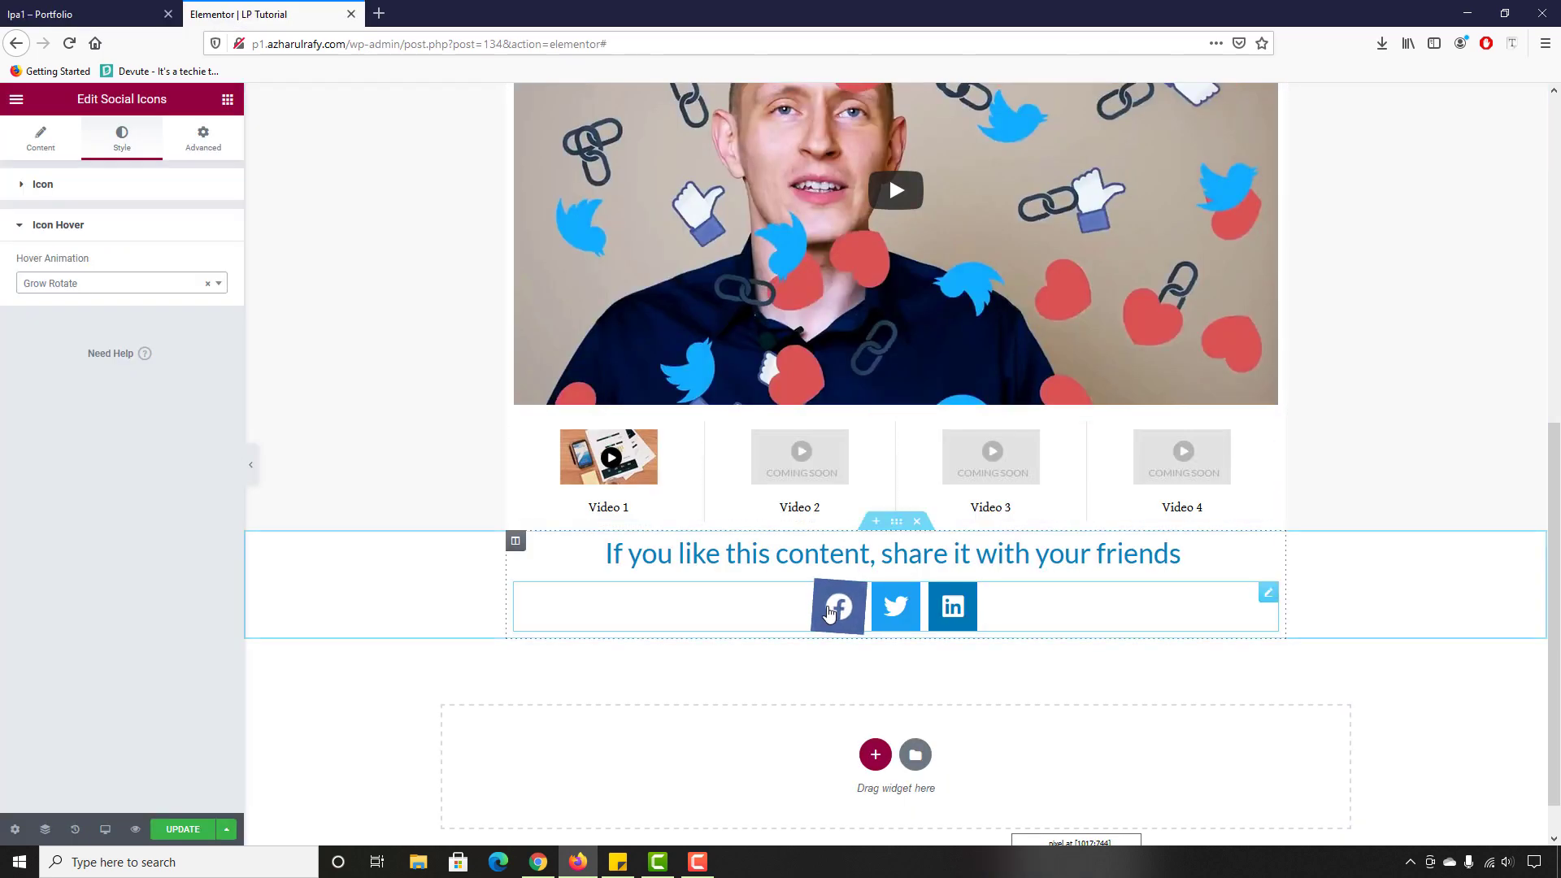
Step: Set the social icons' hover animation to Grow after retrying Pulse Grow and Shrink, and compare it with the reference page
{"action": "left_click", "coordinate": [85, 284]}
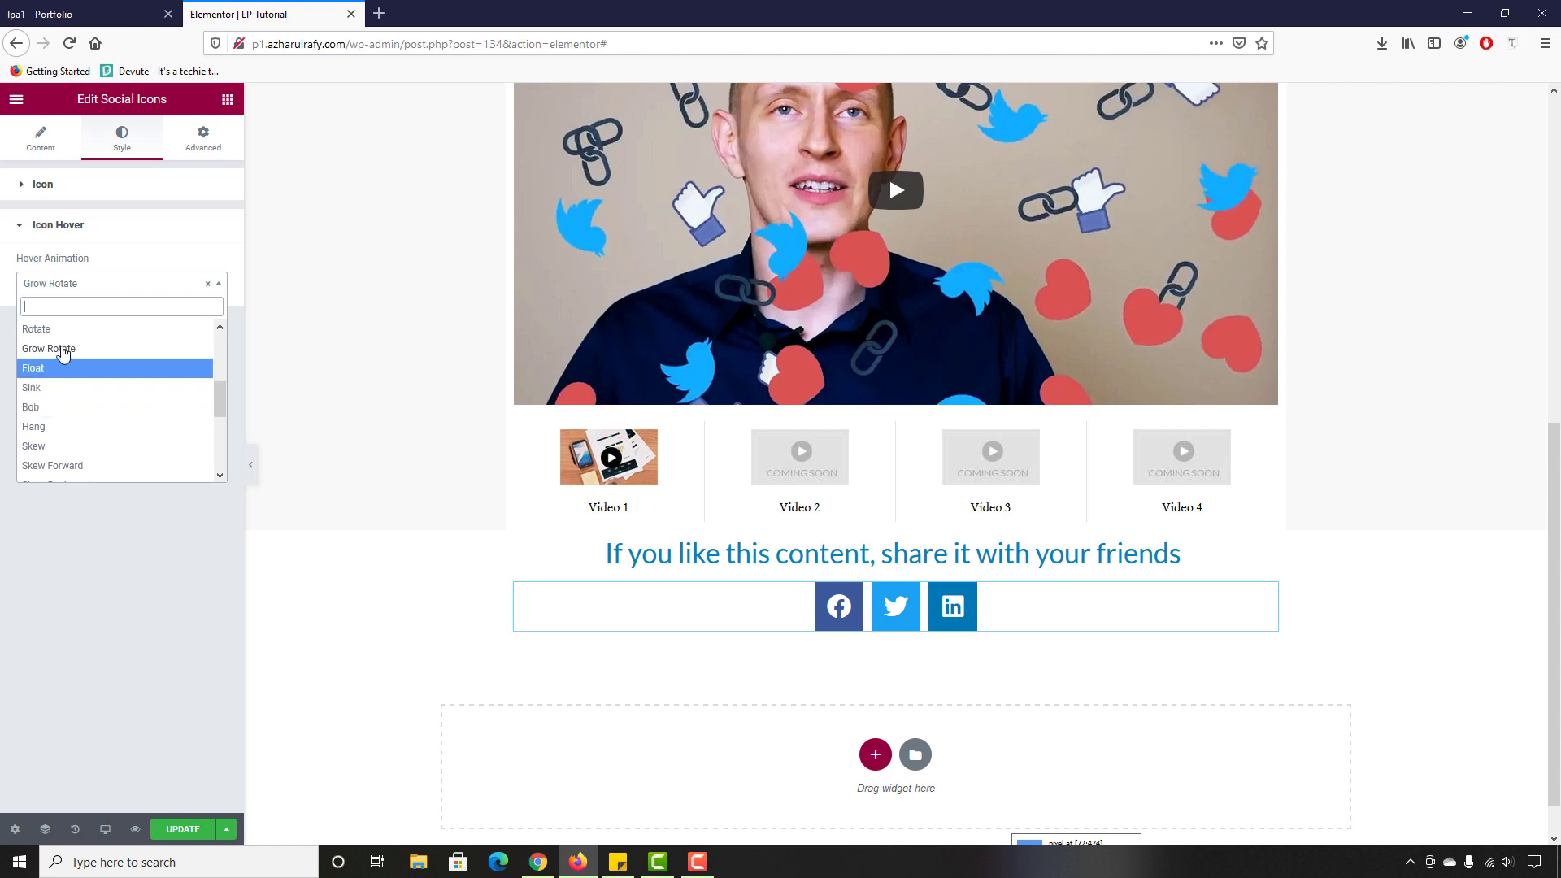
{"action": "left_click_drag", "start_coordinate": [228, 400], "coordinate": [222, 358]}
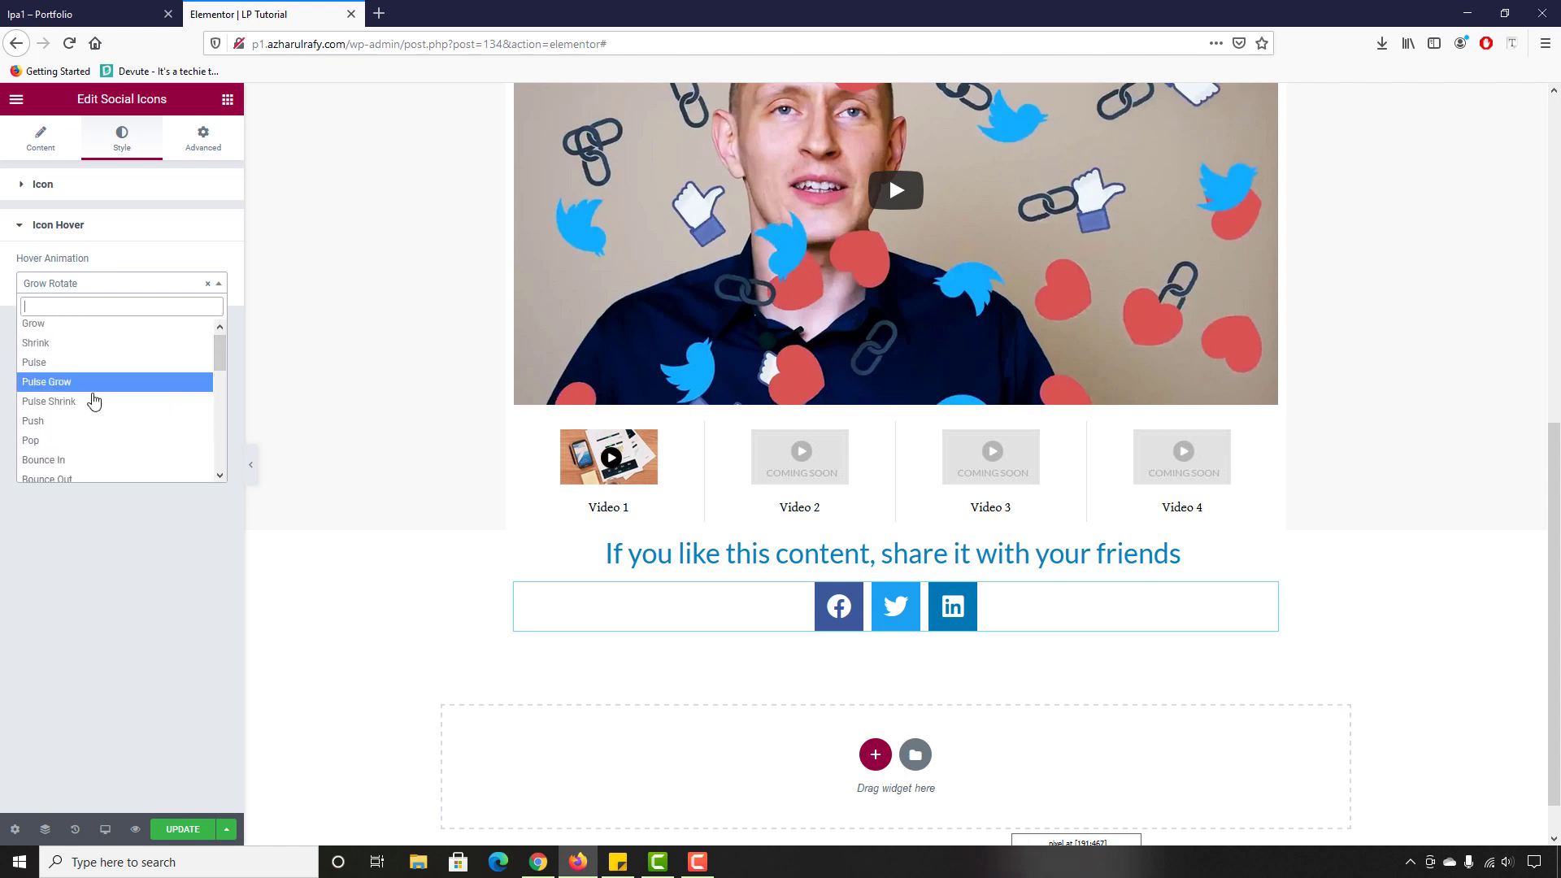
{"action": "left_click", "coordinate": [87, 382]}
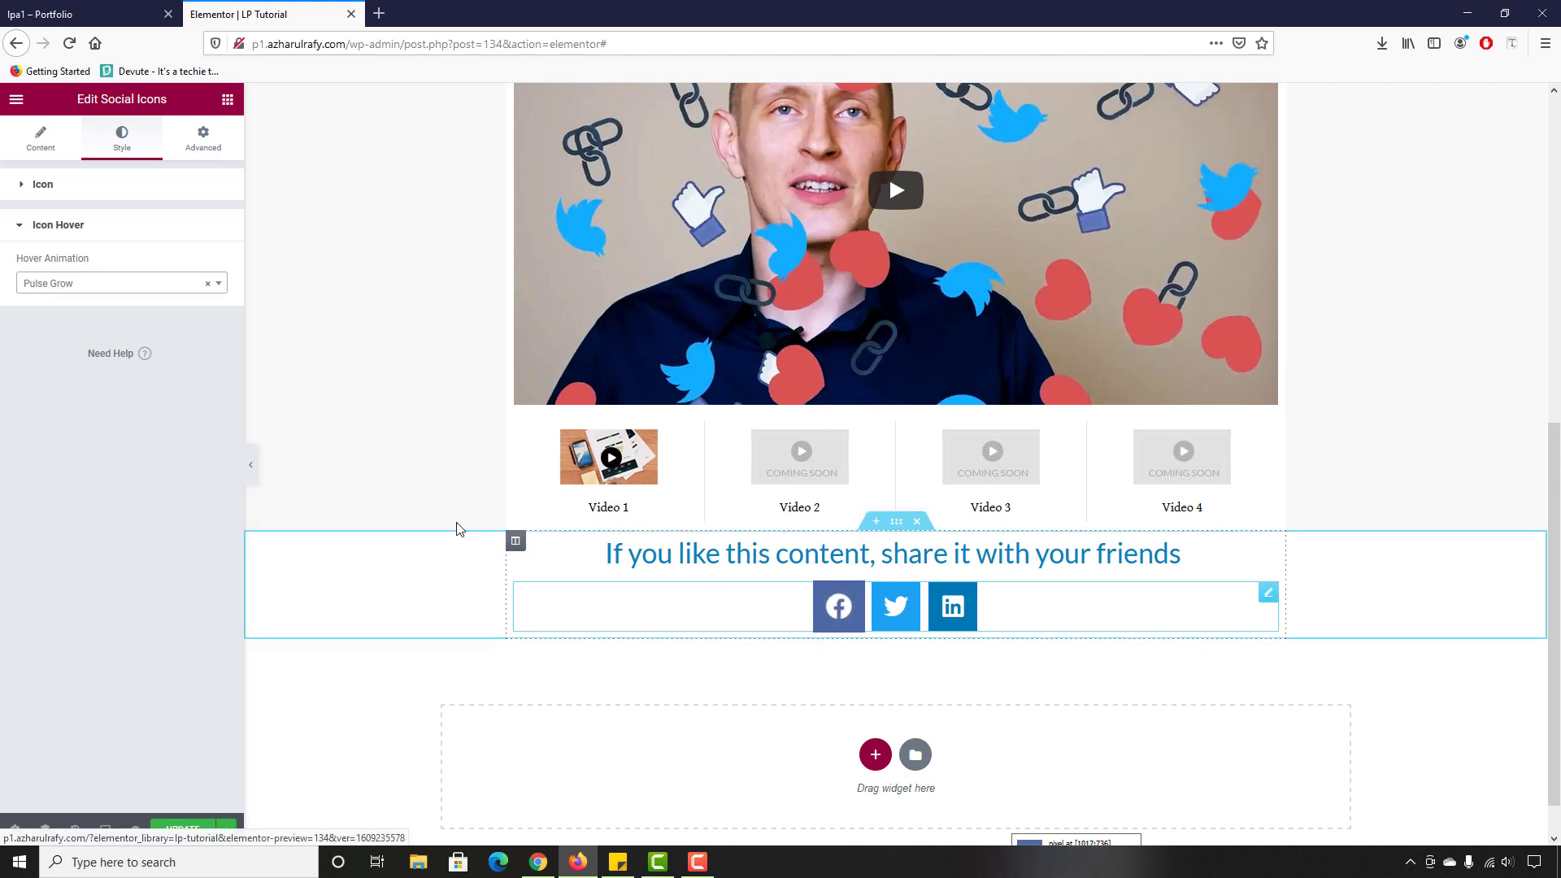
{"action": "left_click", "coordinate": [65, 285]}
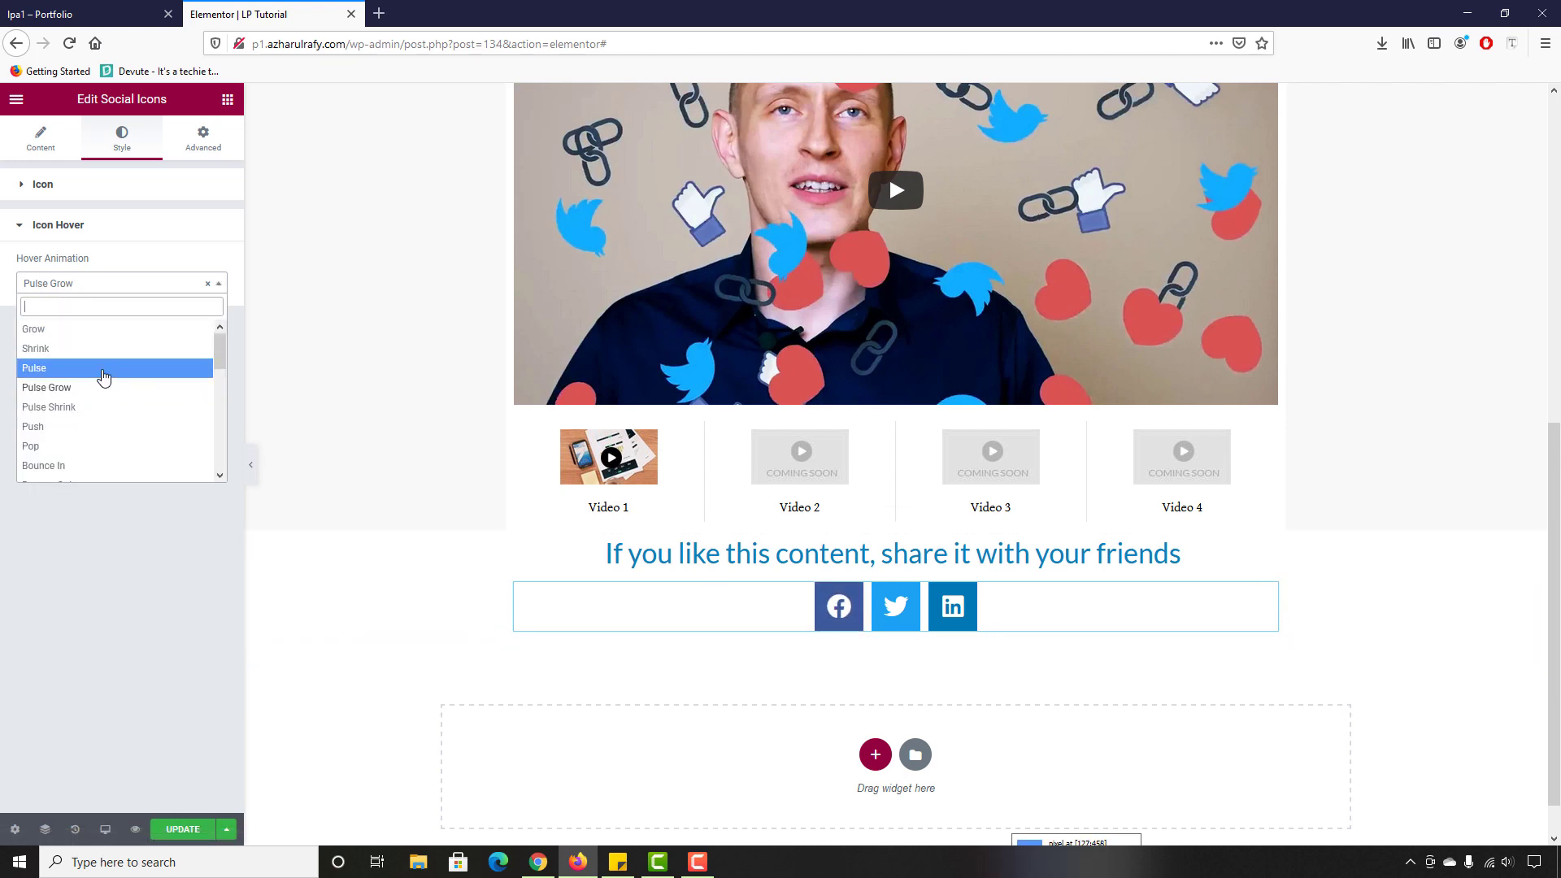
{"action": "left_click", "coordinate": [96, 348]}
{"action": "left_click", "coordinate": [77, 283]}
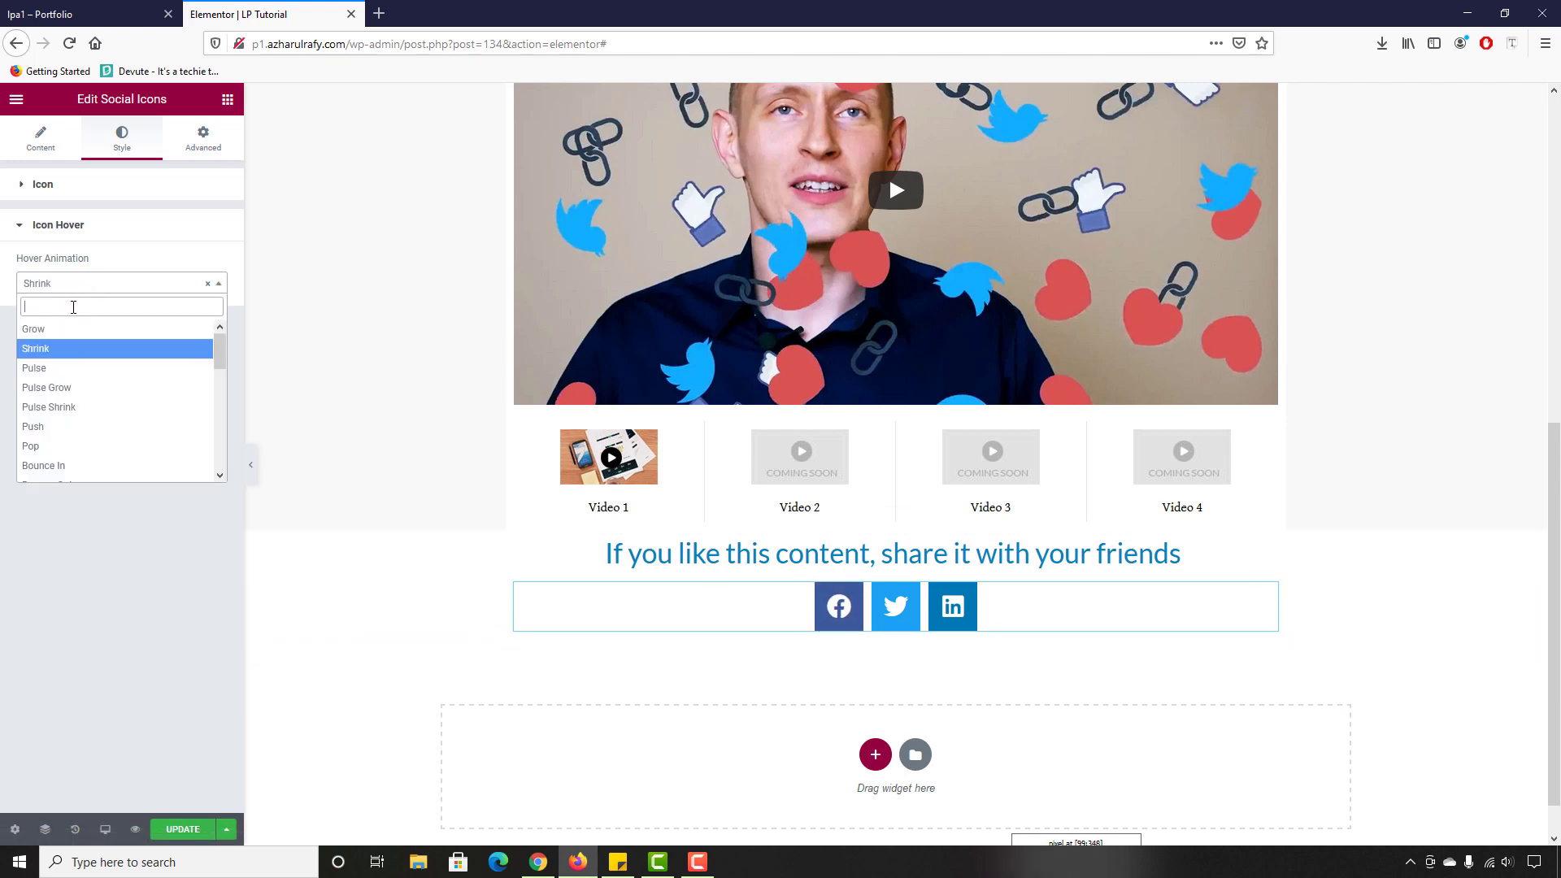
{"action": "left_click", "coordinate": [49, 328]}
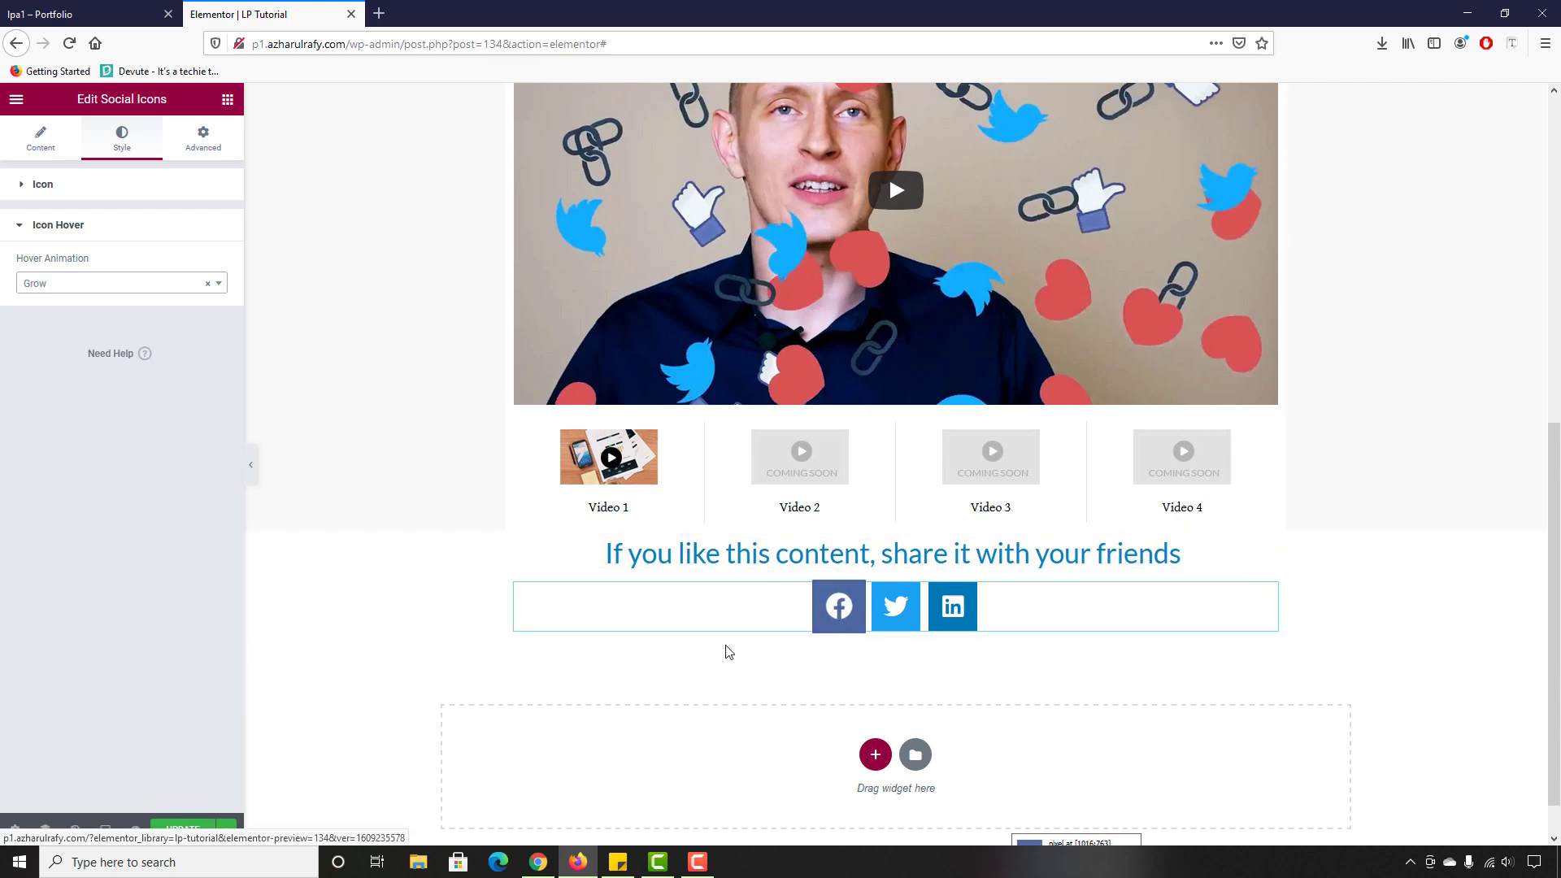
{"action": "left_click", "coordinate": [25, 8]}
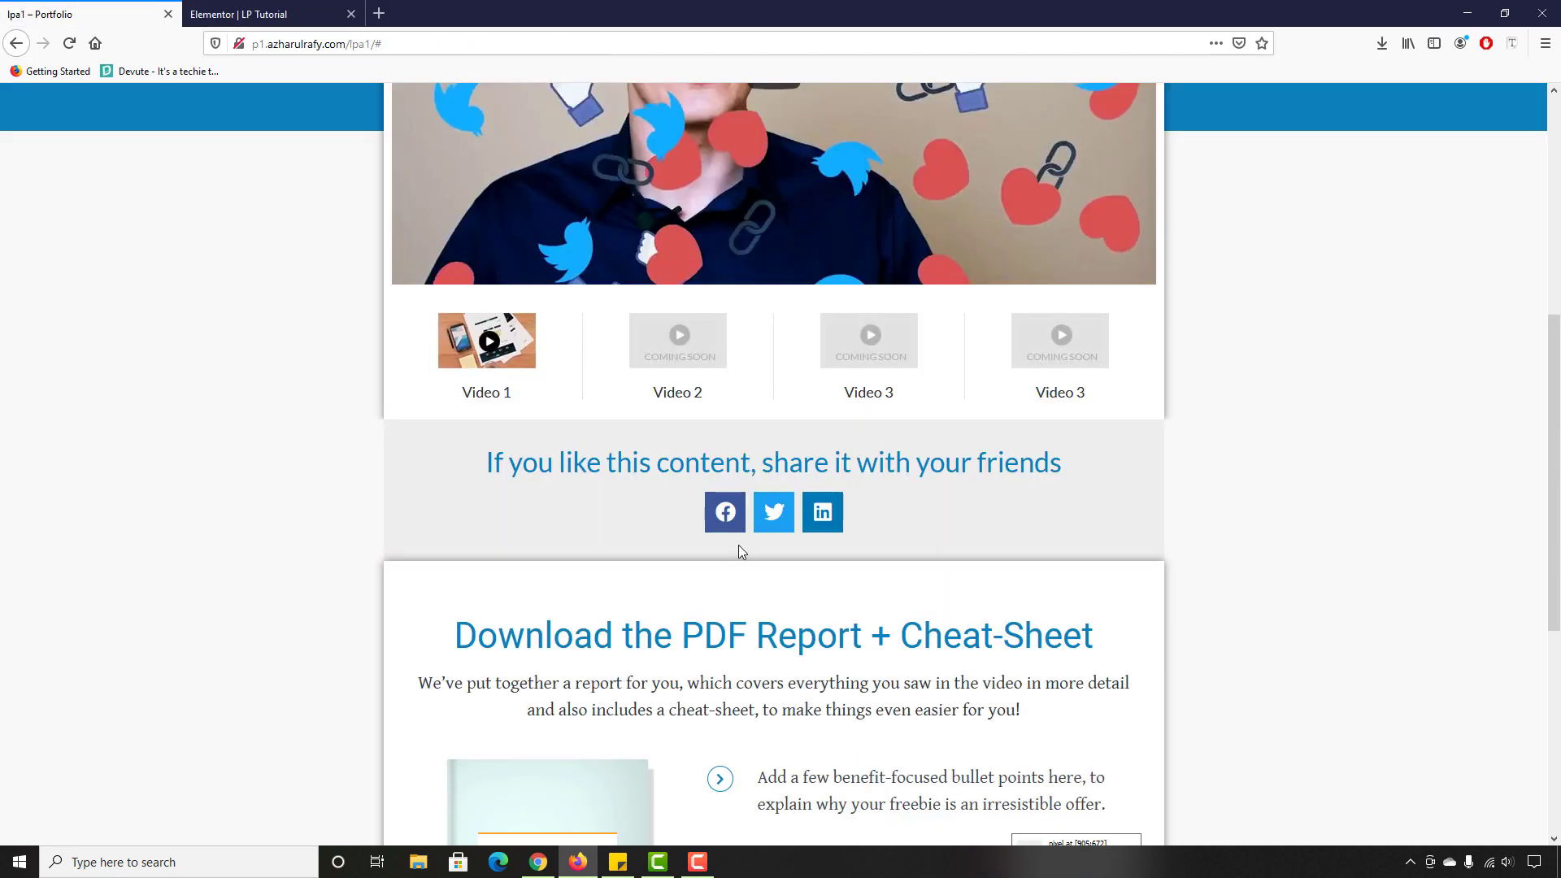
{"action": "left_click", "coordinate": [244, 14]}
{"action": "left_click", "coordinate": [10, 7]}
{"action": "left_click", "coordinate": [285, 13]}
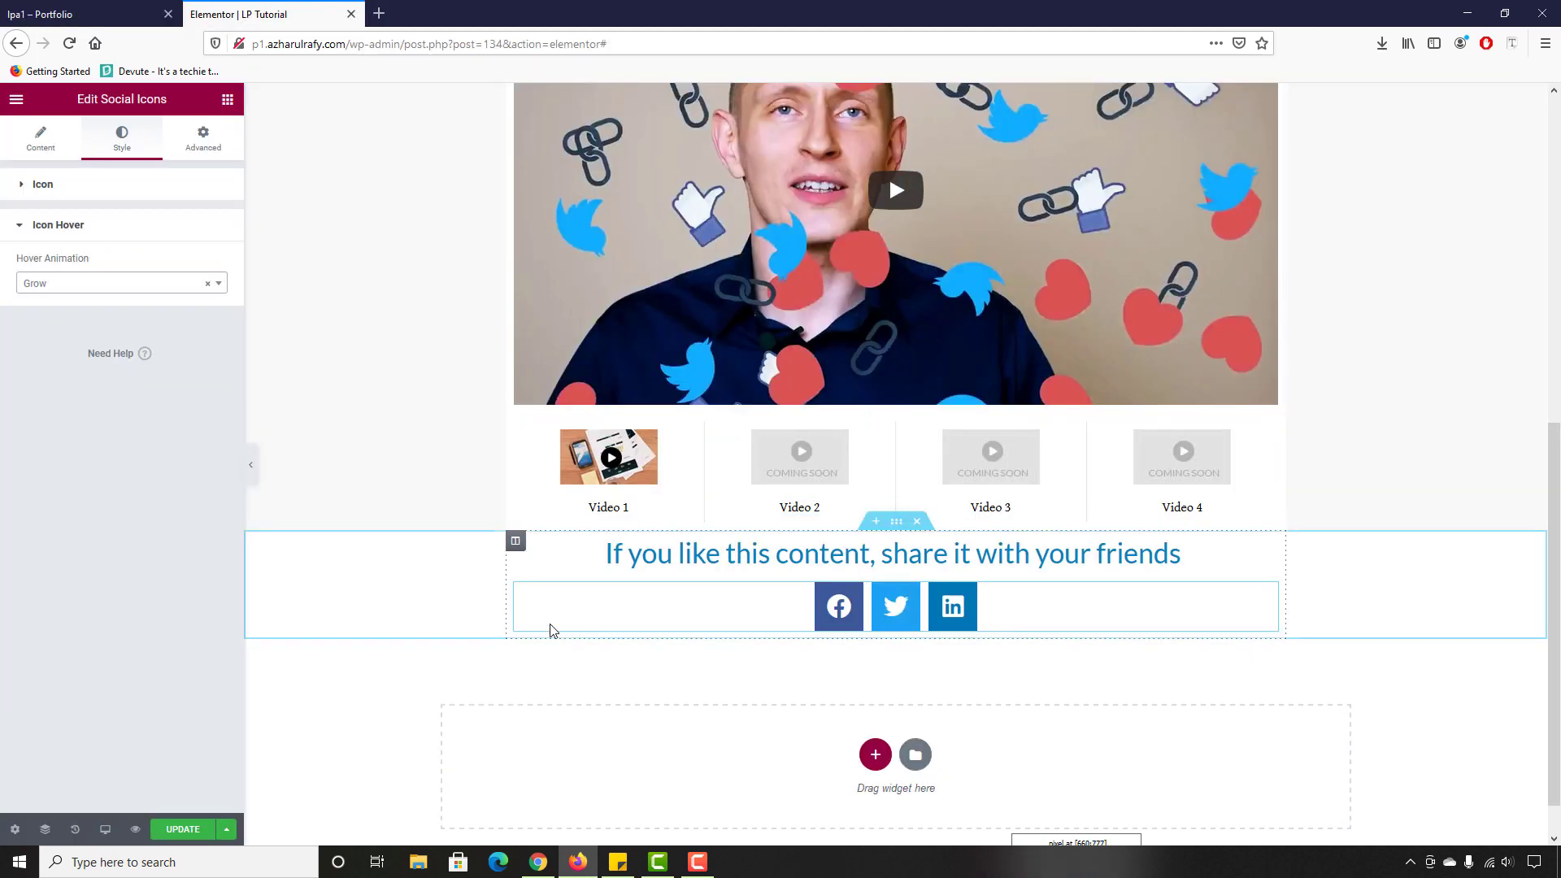
Step: Set the social icons' size to 25 and compare the icons with those on the reference page
{"action": "scroll", "coordinate": [773, 602], "scroll_direction": "down", "scroll_amount": 1}
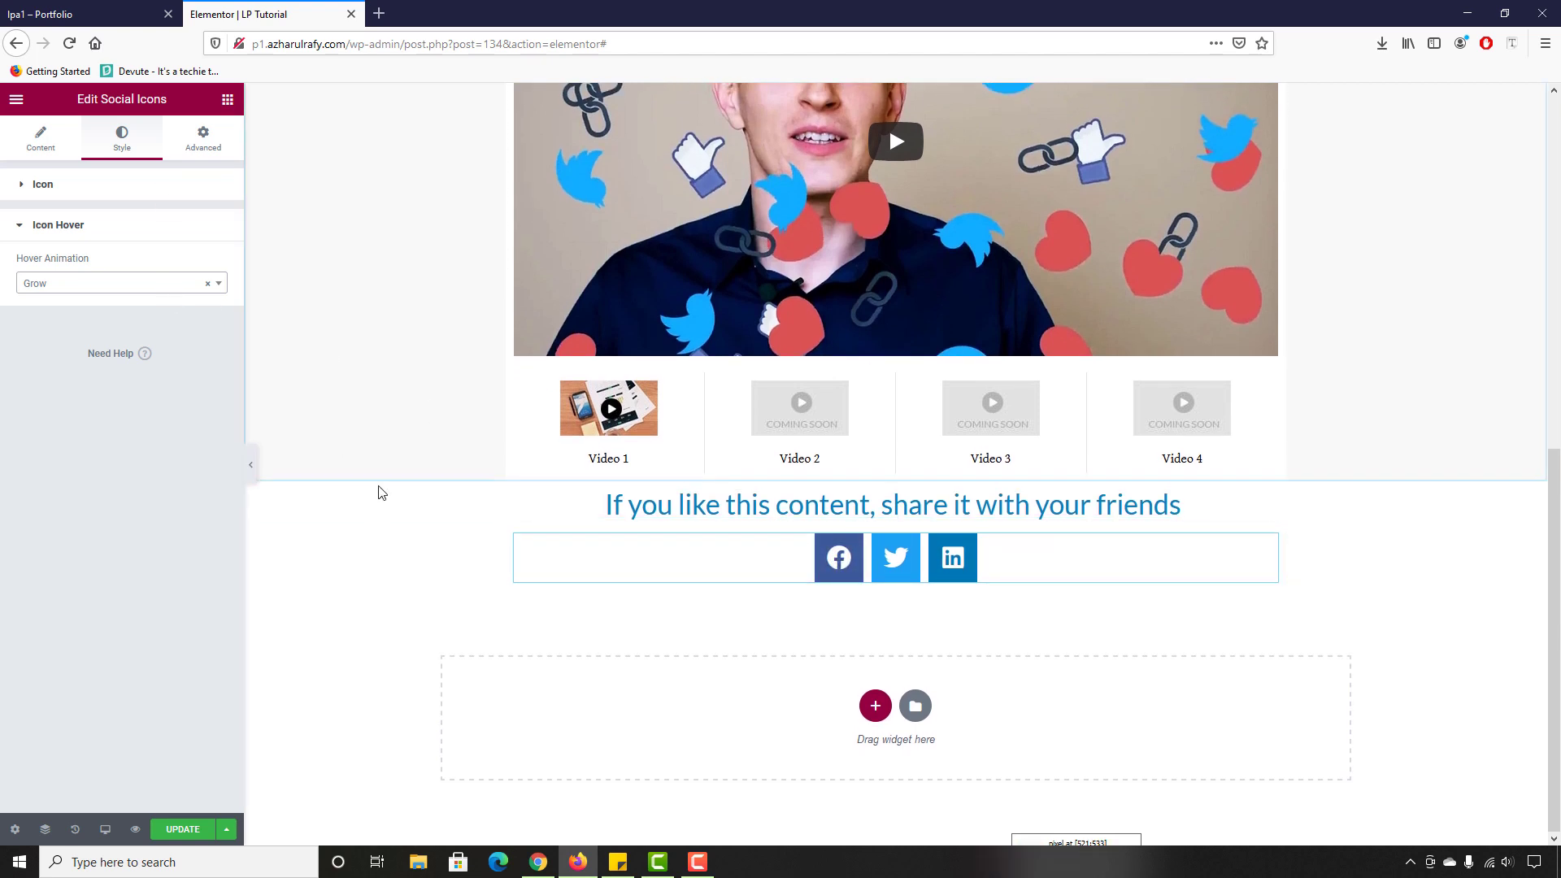
{"action": "left_click", "coordinate": [41, 137]}
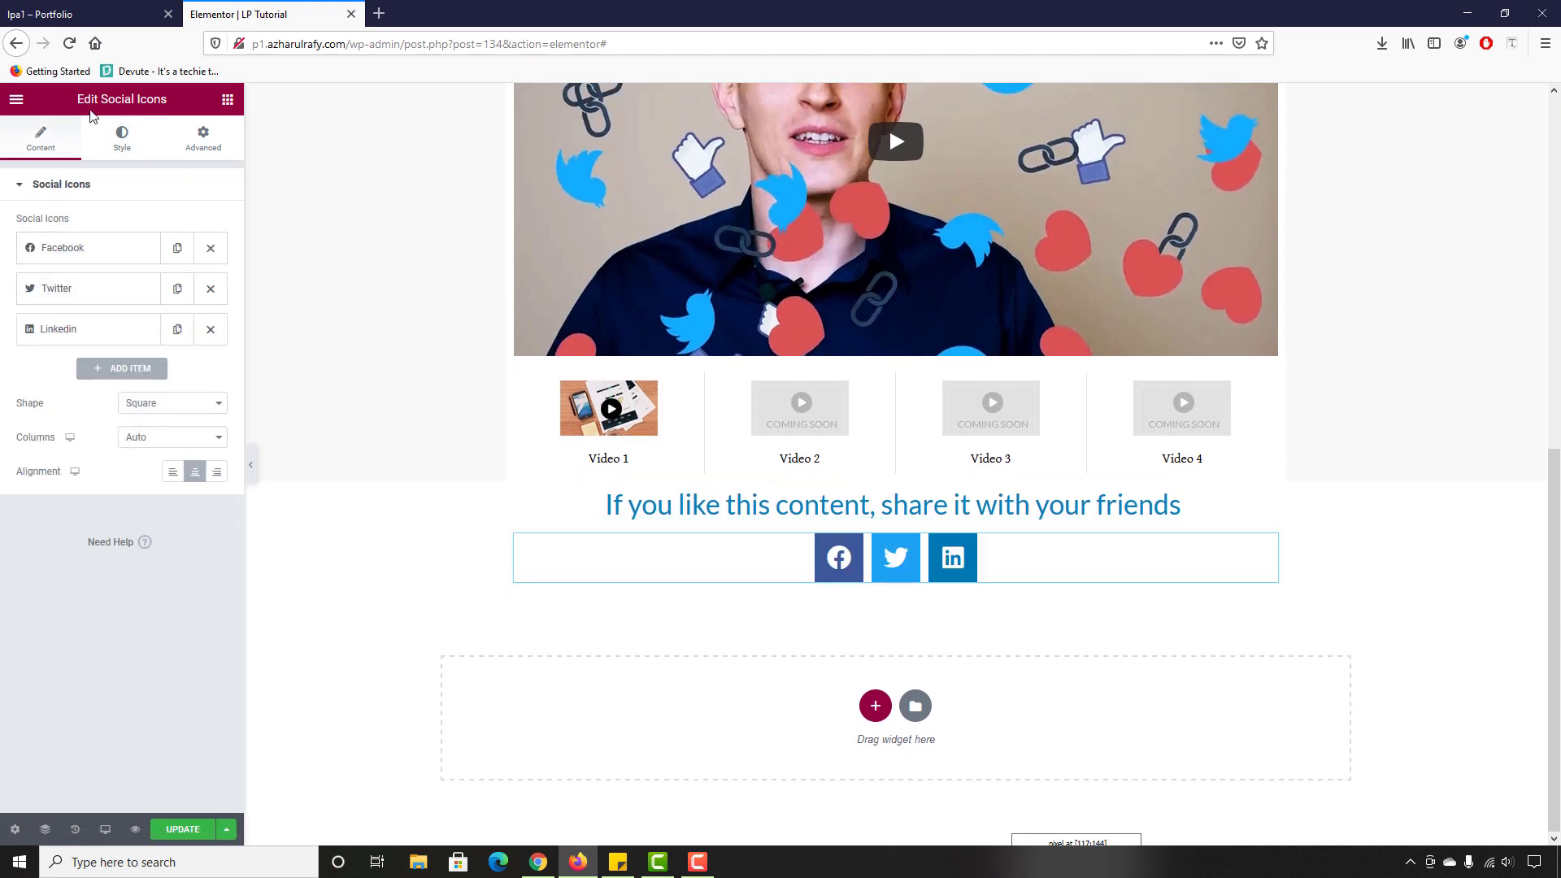
{"action": "left_click", "coordinate": [128, 140]}
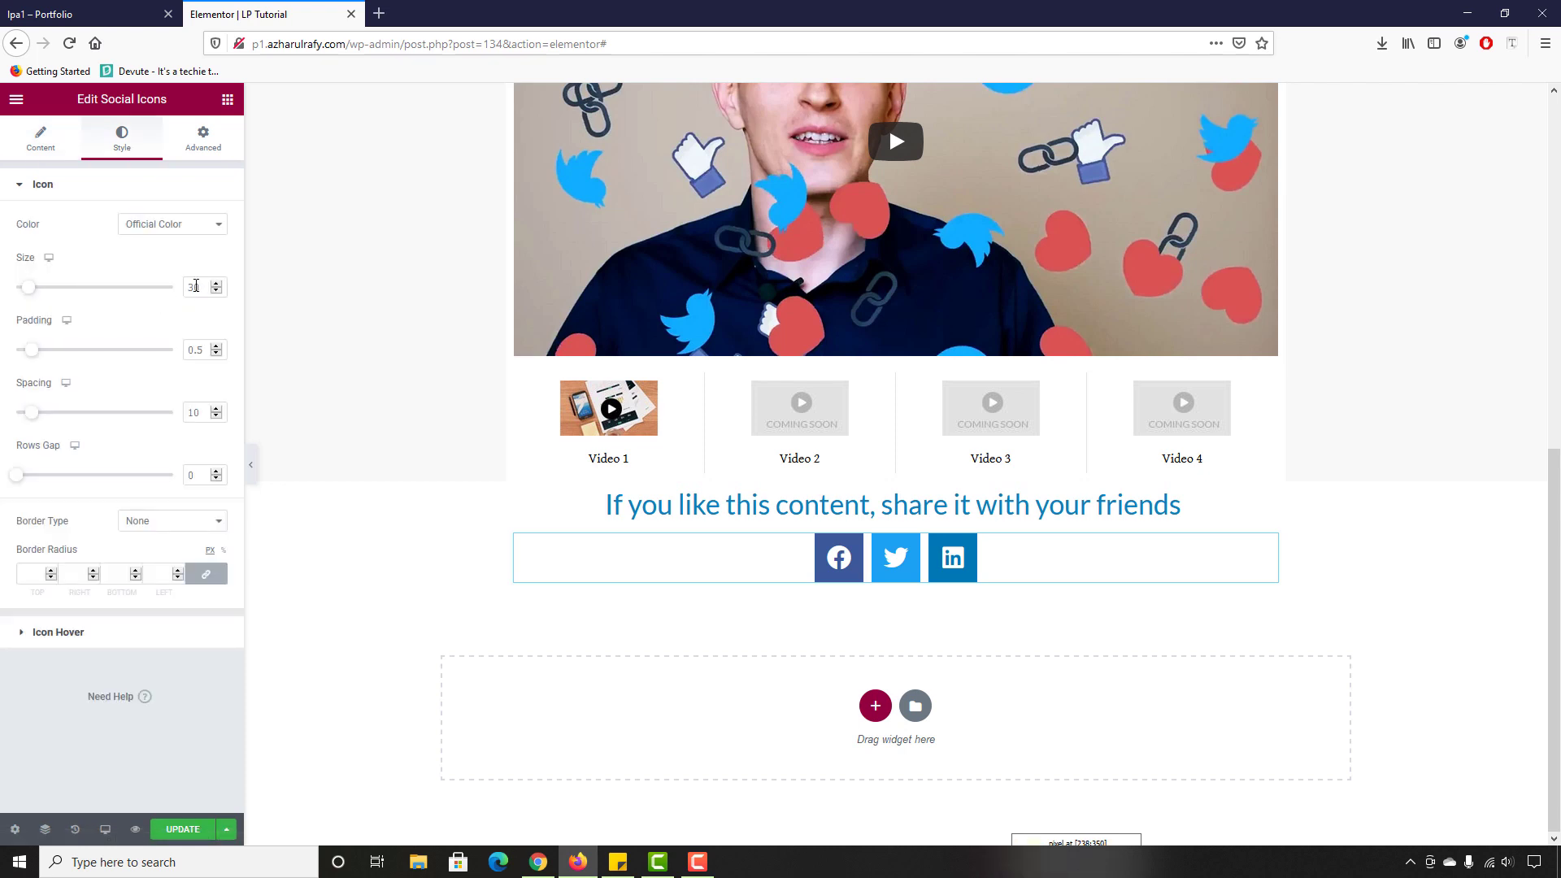
{"action": "type", "text": "25"}
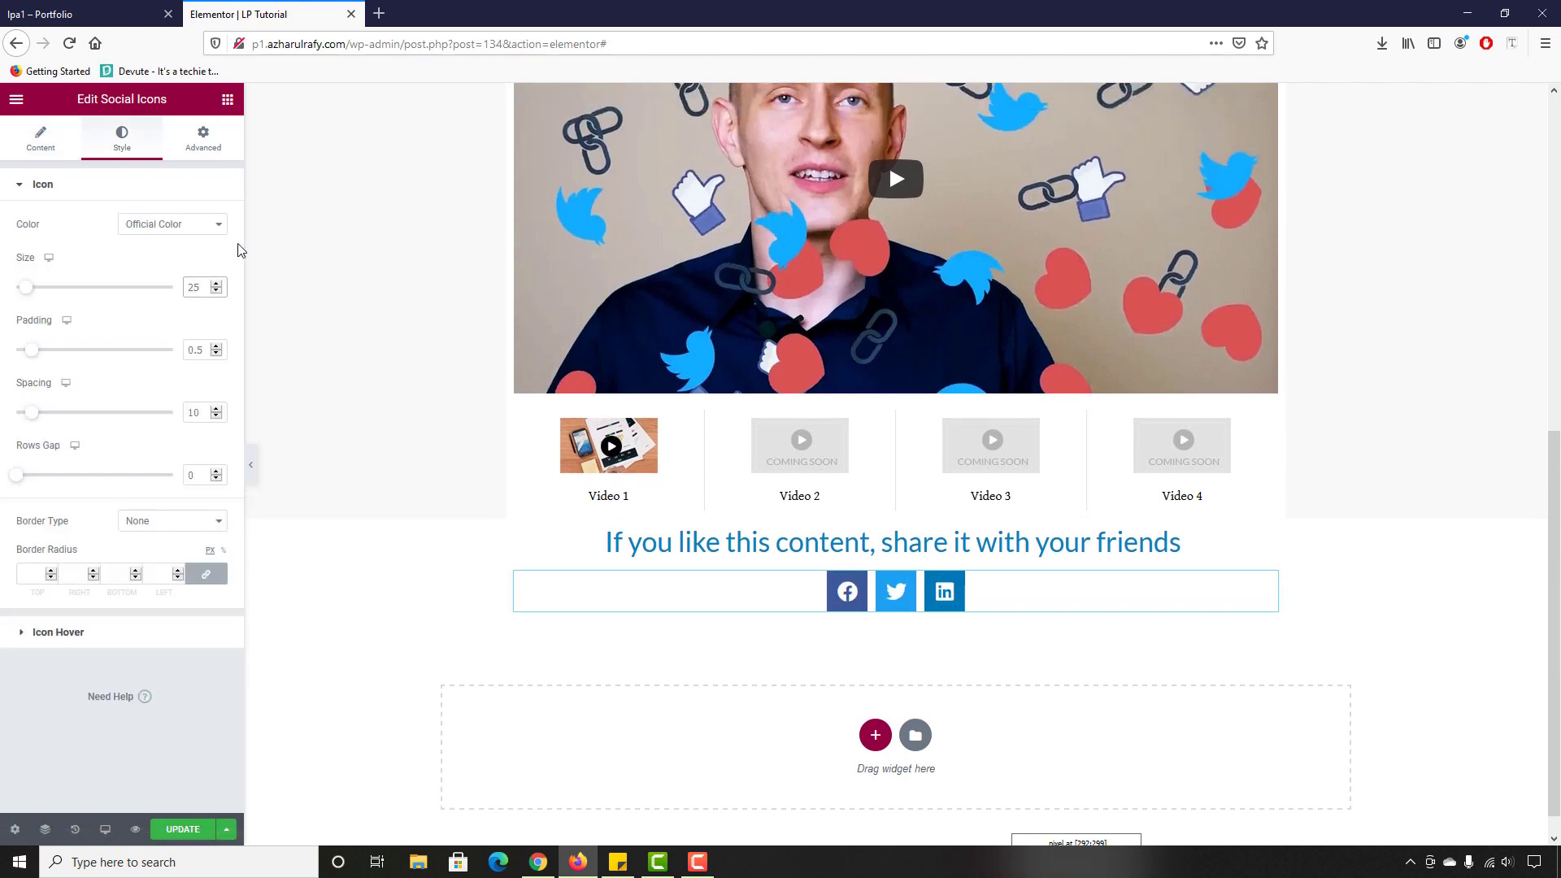
{"action": "left_click", "coordinate": [54, 9]}
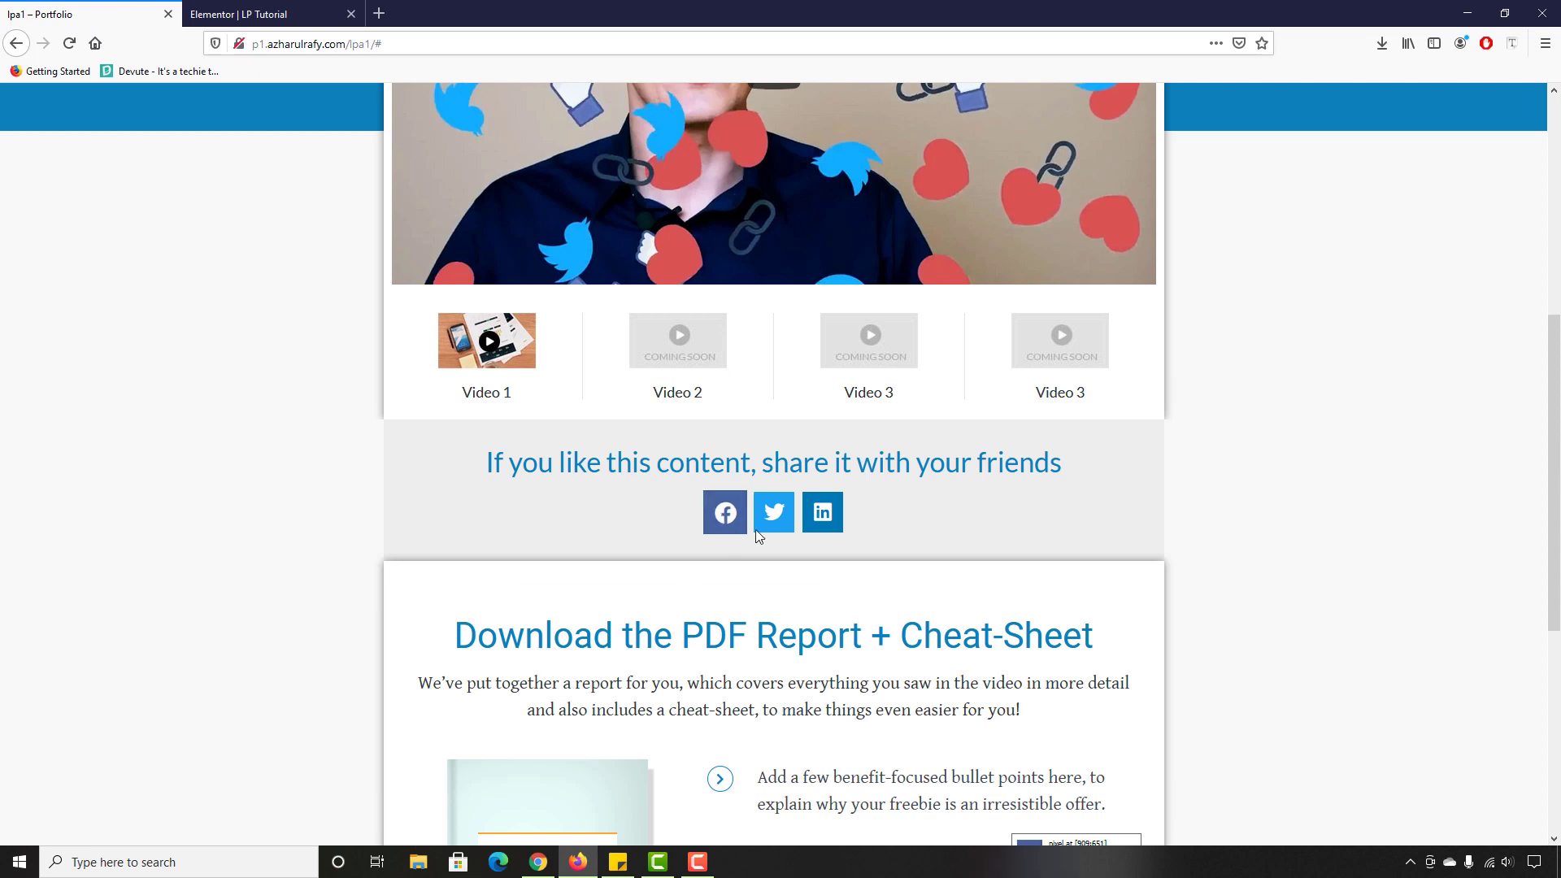
{"action": "scroll", "coordinate": [826, 539], "scroll_direction": "down", "scroll_amount": 2}
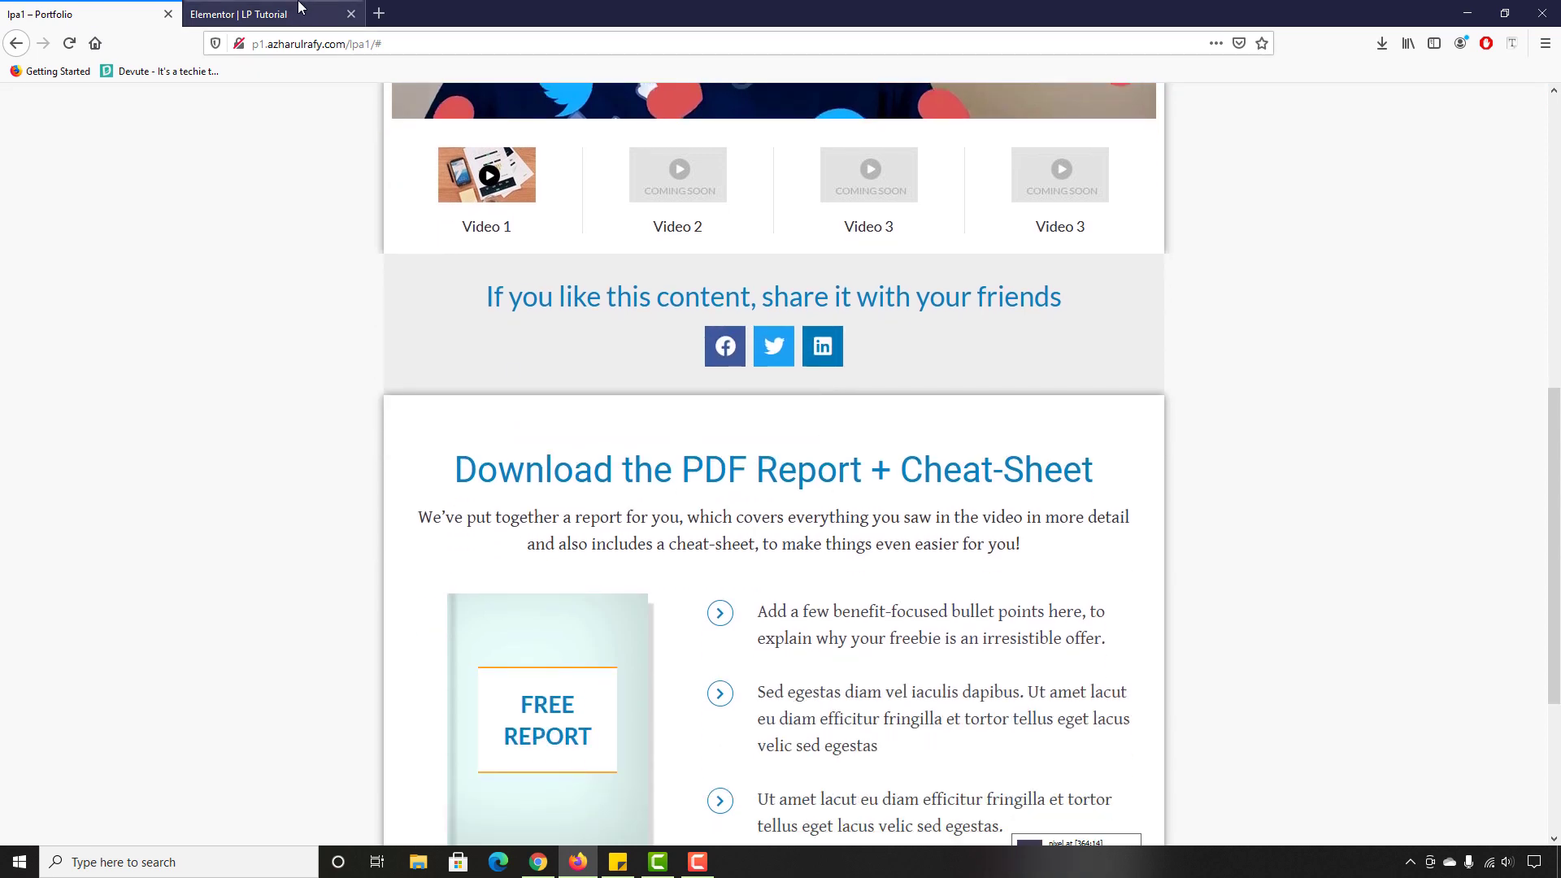
{"action": "left_click", "coordinate": [239, 14]}
{"action": "scroll", "coordinate": [774, 557], "scroll_direction": "up", "scroll_amount": 1}
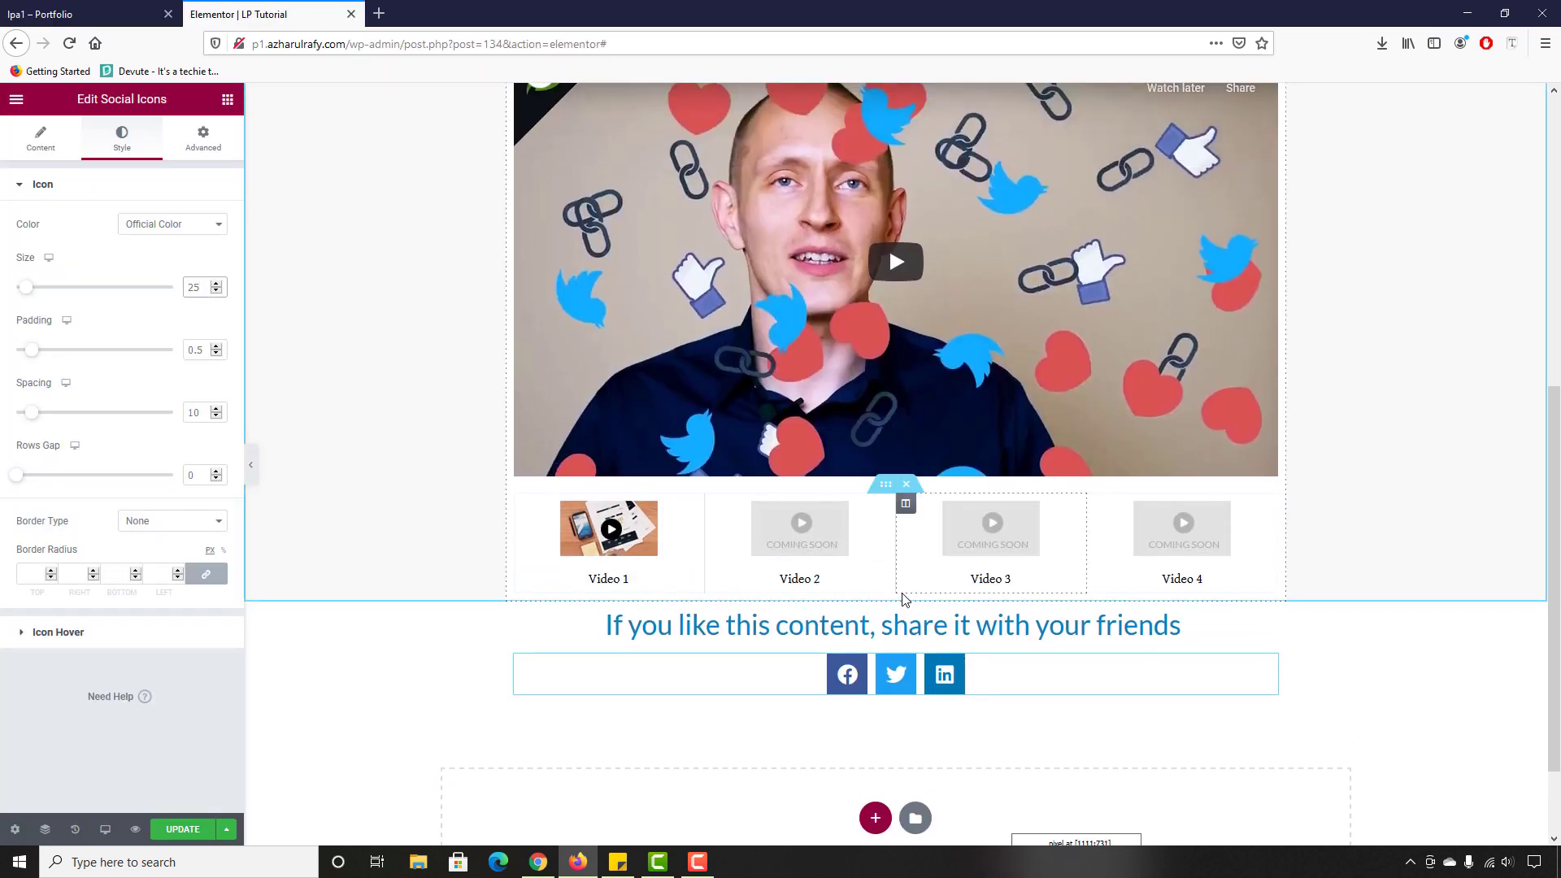
Step: Check the reference share section and give the column with the share heading and icons a classic background colored #EEEEEE
{"action": "key", "text": "ctrl+Tab"}
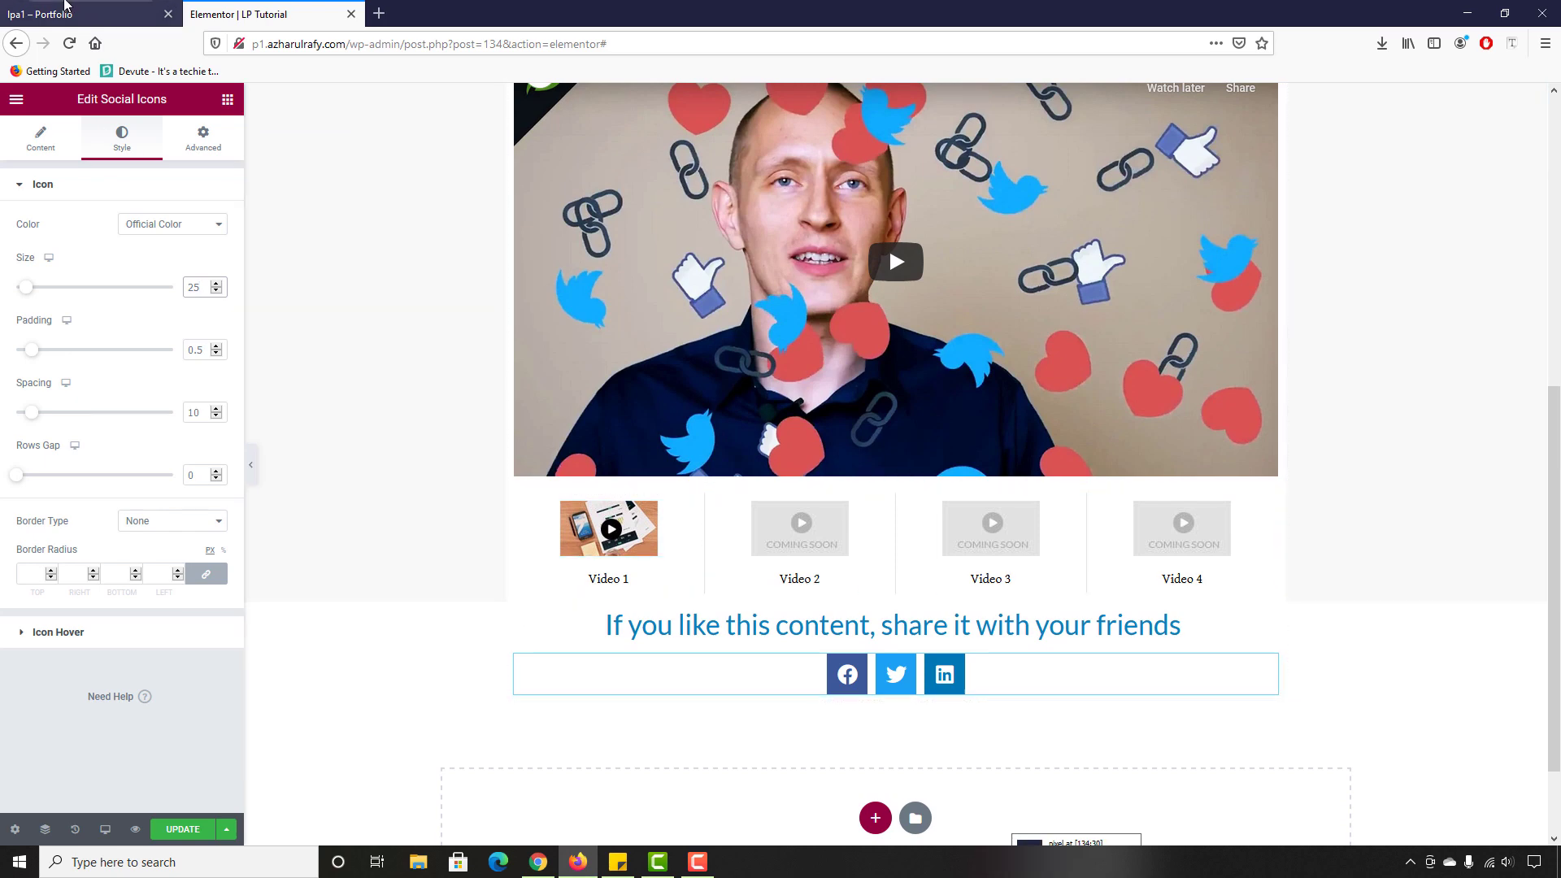
{"action": "scroll", "coordinate": [592, 569], "scroll_direction": "down", "scroll_amount": 2}
{"action": "scroll", "coordinate": [474, 363], "scroll_direction": "up", "scroll_amount": 1}
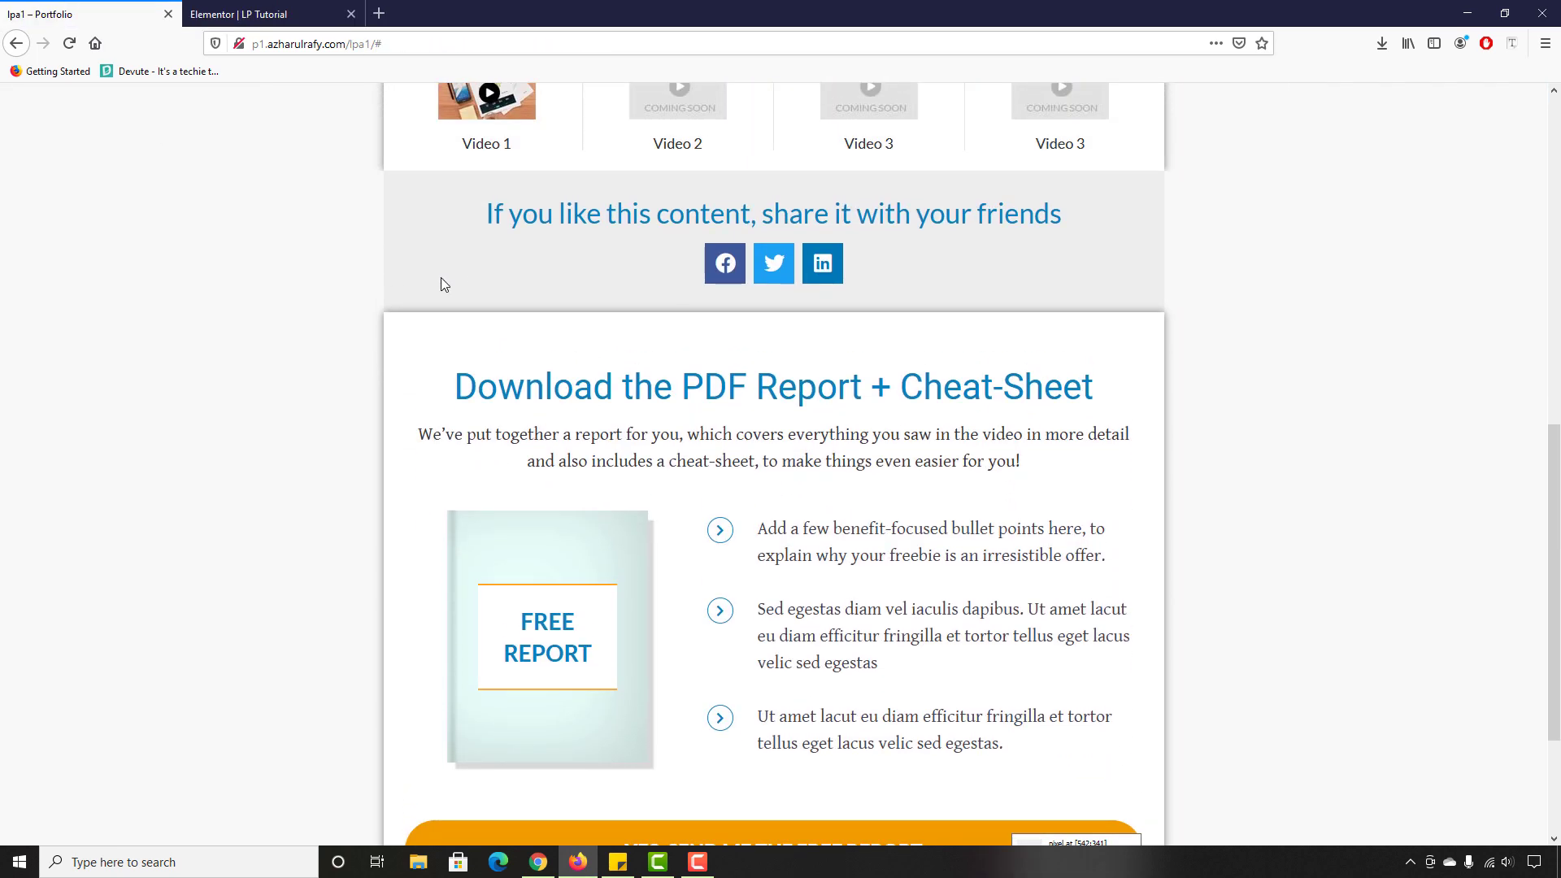
{"action": "key", "text": "ctrl+Tab"}
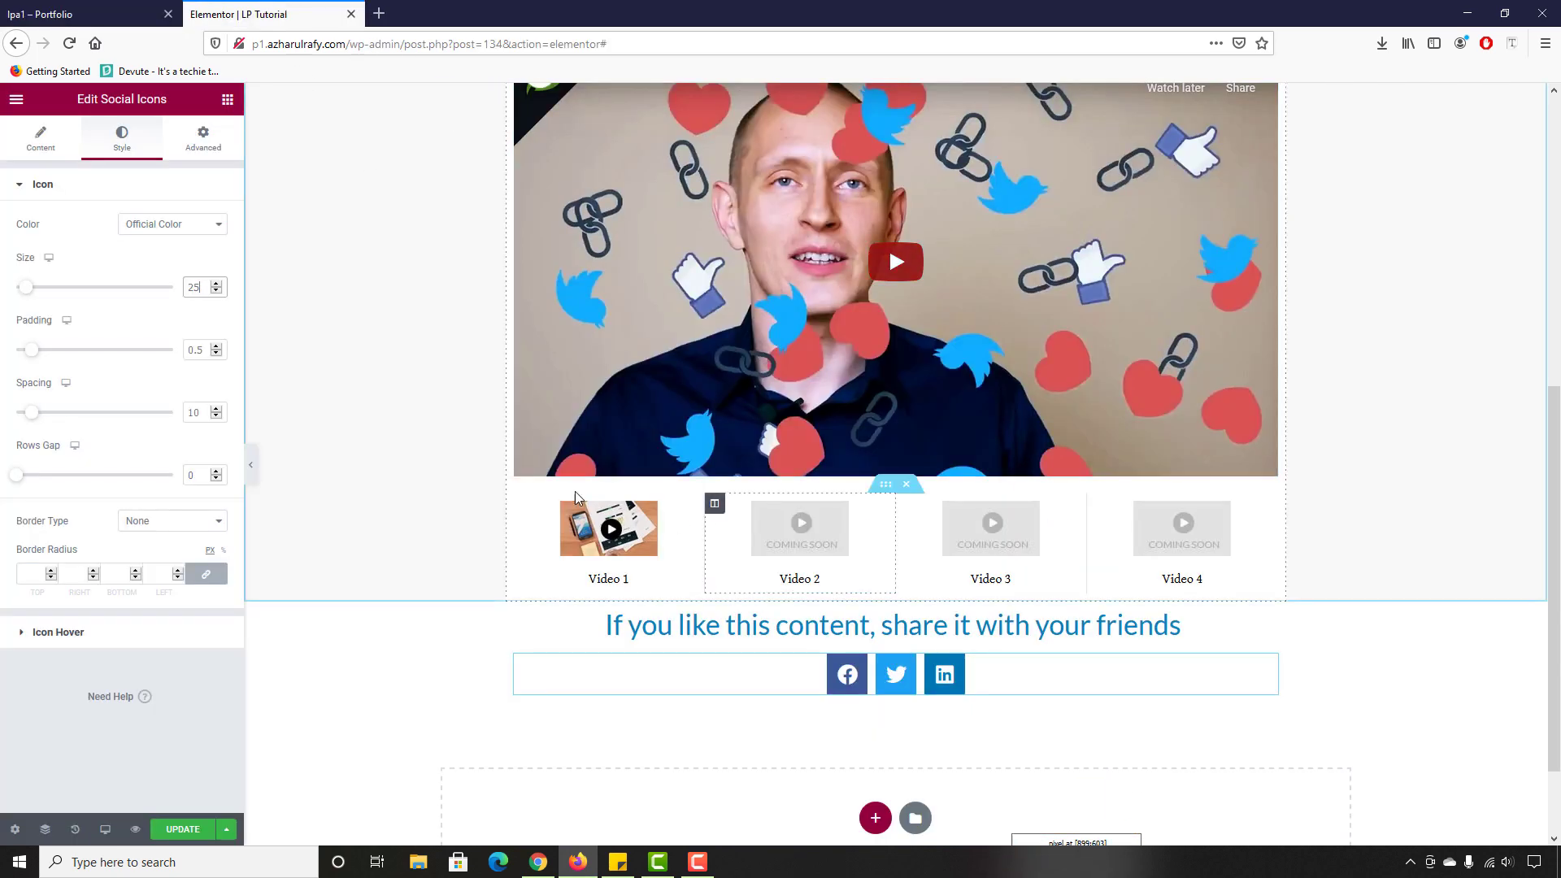
{"action": "left_click", "coordinate": [521, 615]}
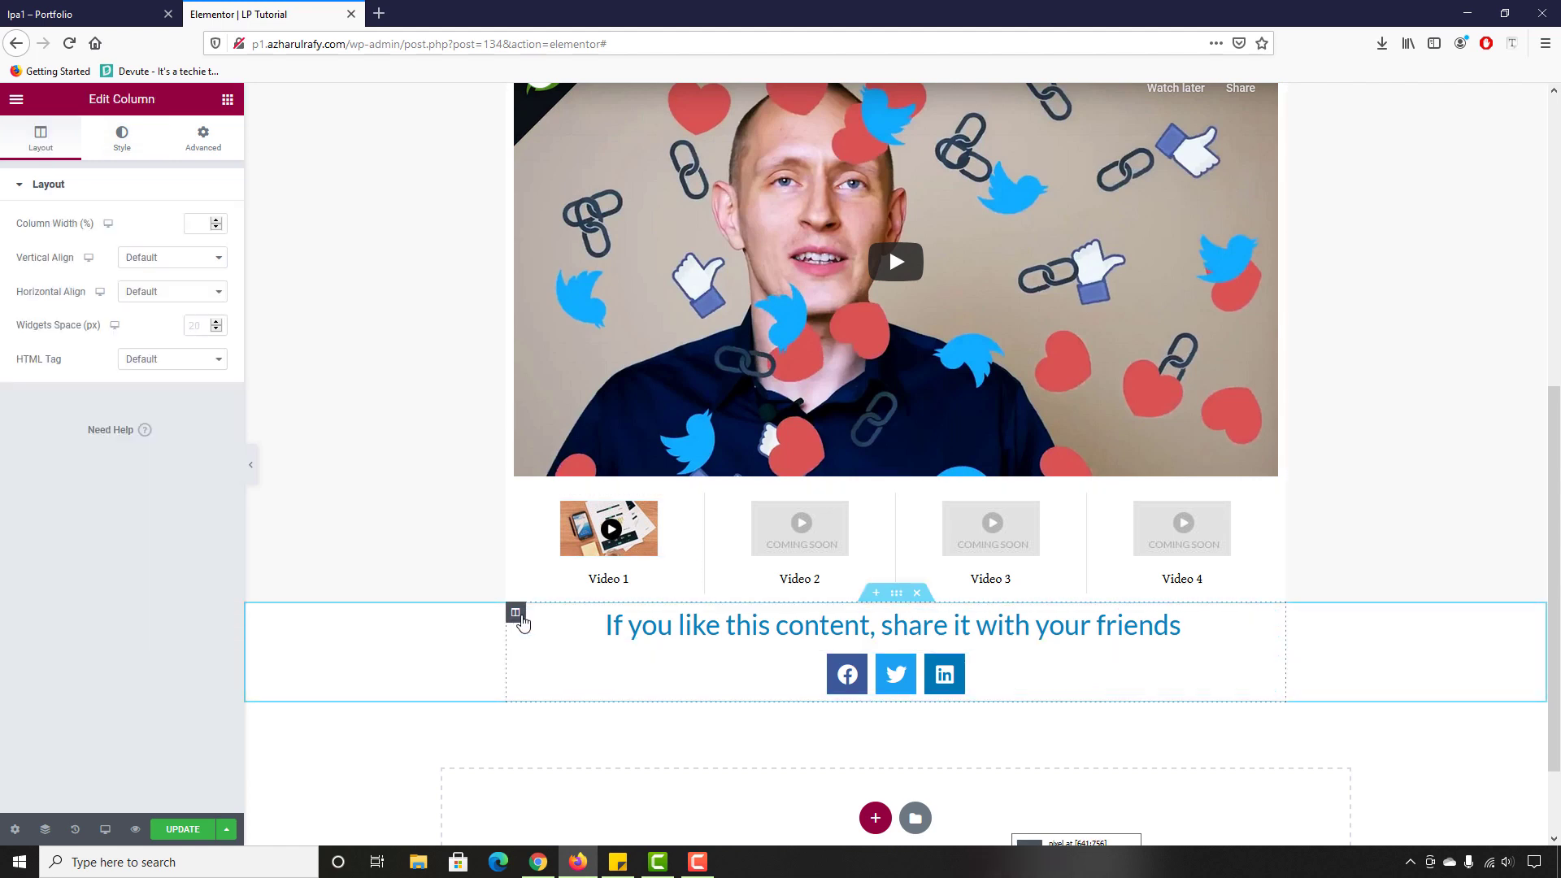
{"action": "left_click", "coordinate": [124, 140]}
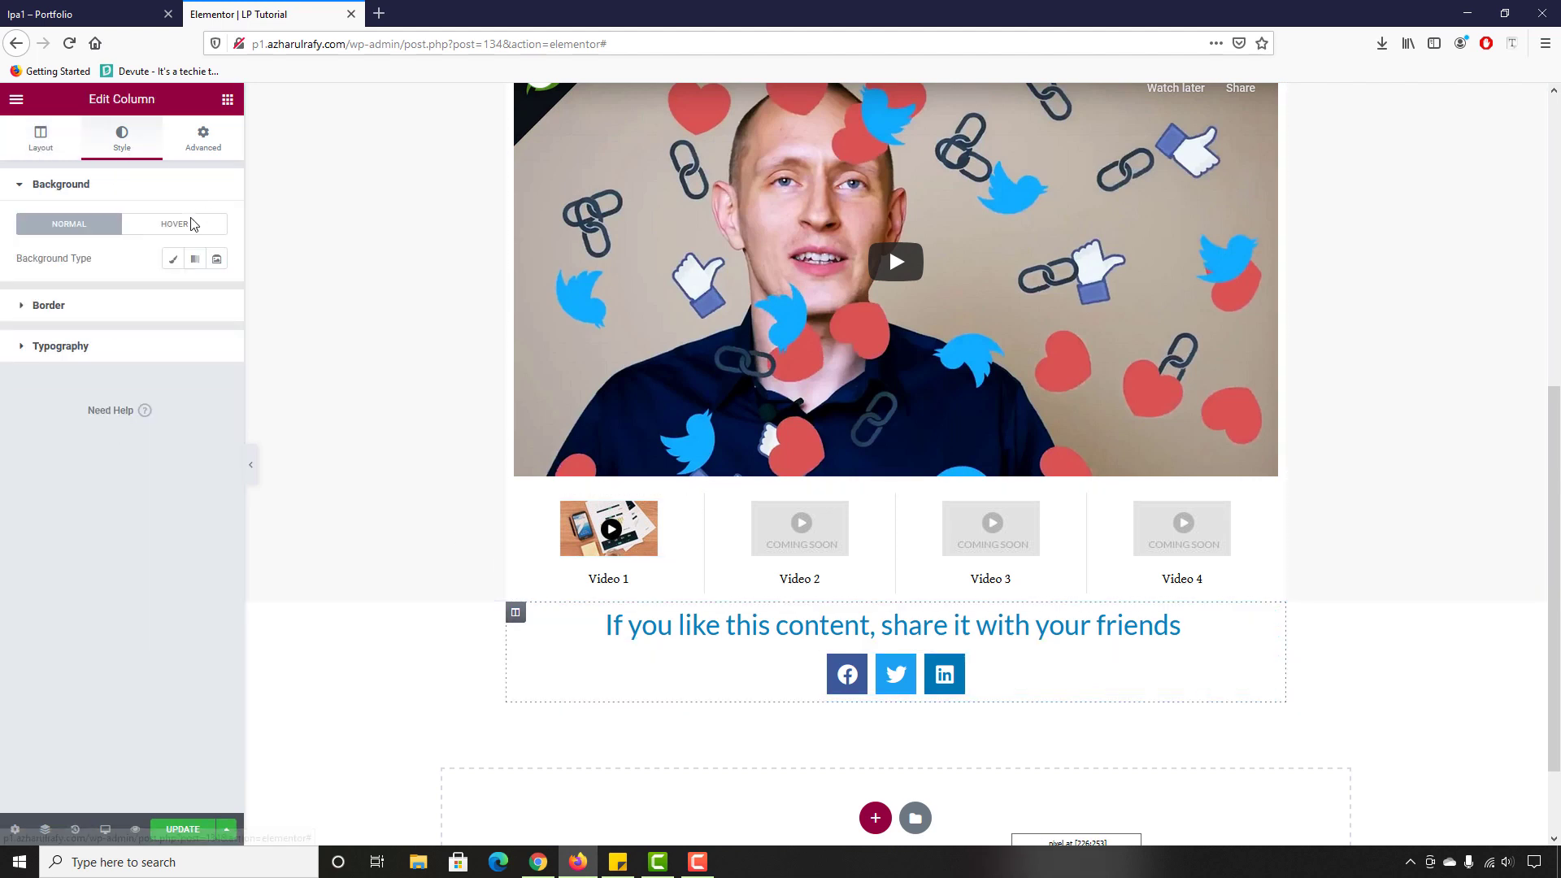
{"action": "left_click", "coordinate": [171, 261]}
{"action": "left_click", "coordinate": [216, 292]}
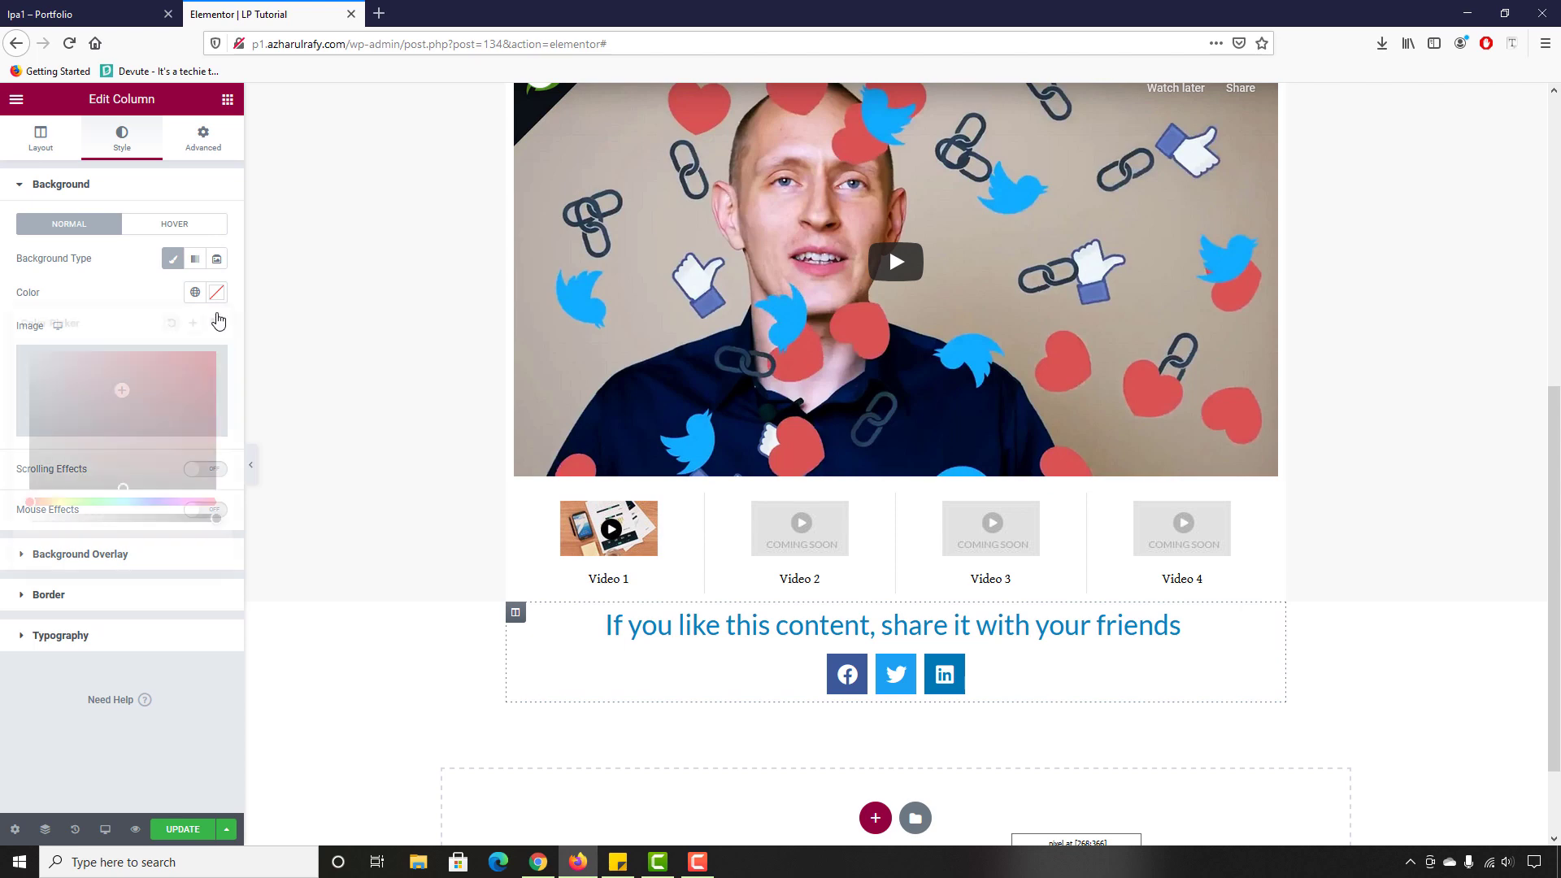
{"action": "left_click", "coordinate": [71, 540]}
{"action": "type", "text": "#EEEEEE"}
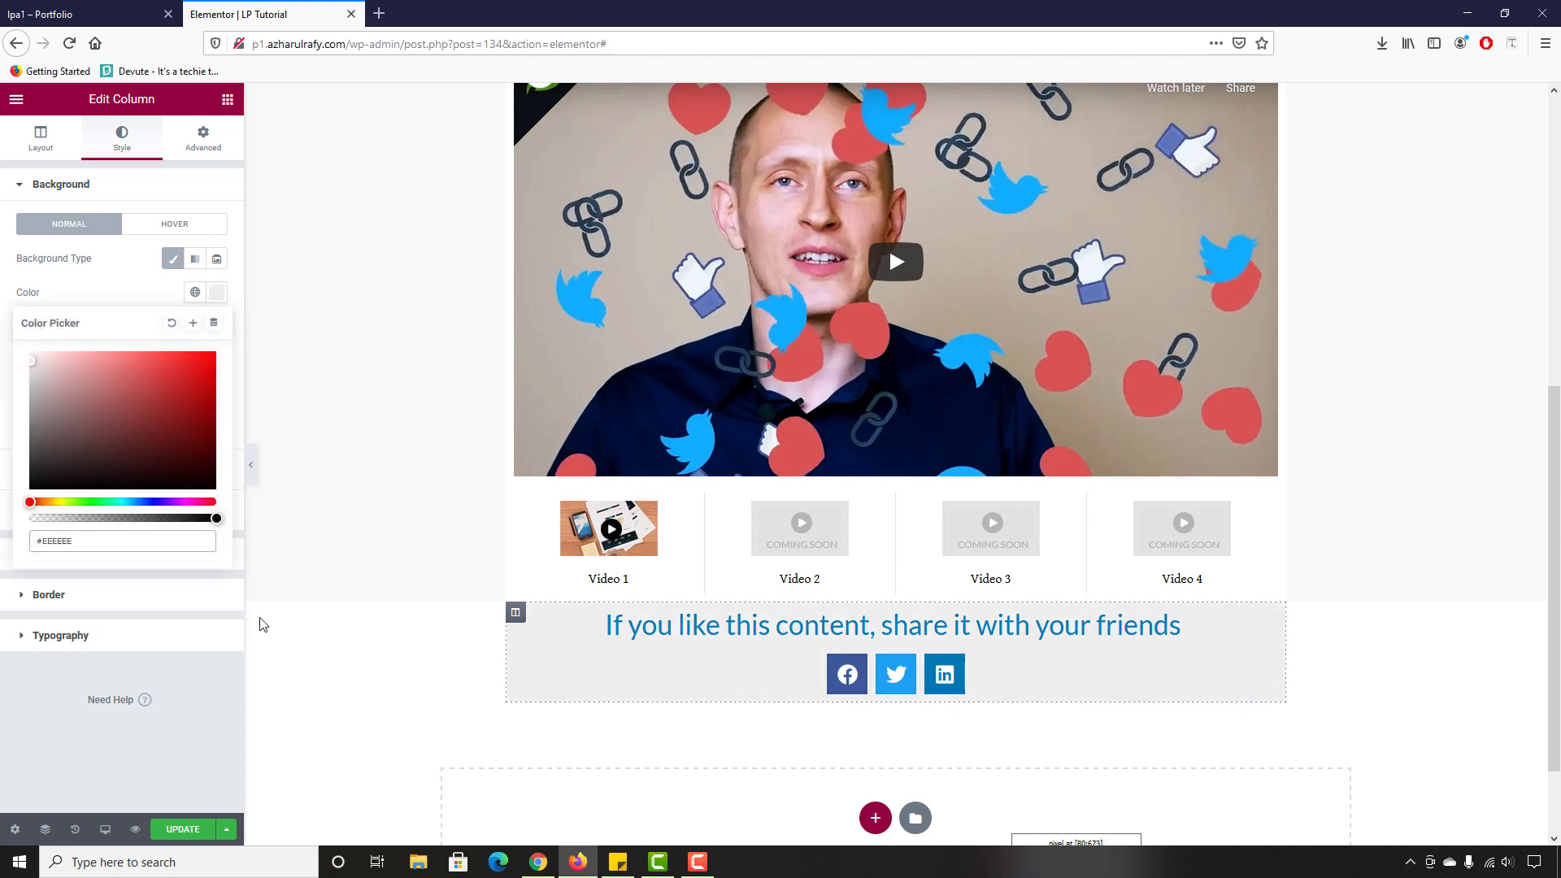
Step: Compare the share section's background and layout with the reference page, including the video area above it
{"action": "left_click", "coordinate": [37, 6]}
{"action": "scroll", "coordinate": [170, 591], "scroll_direction": "down", "scroll_amount": 2}
{"action": "scroll", "coordinate": [170, 591], "scroll_direction": "up", "scroll_amount": 2}
{"action": "scroll", "coordinate": [657, 387], "scroll_direction": "up", "scroll_amount": 3}
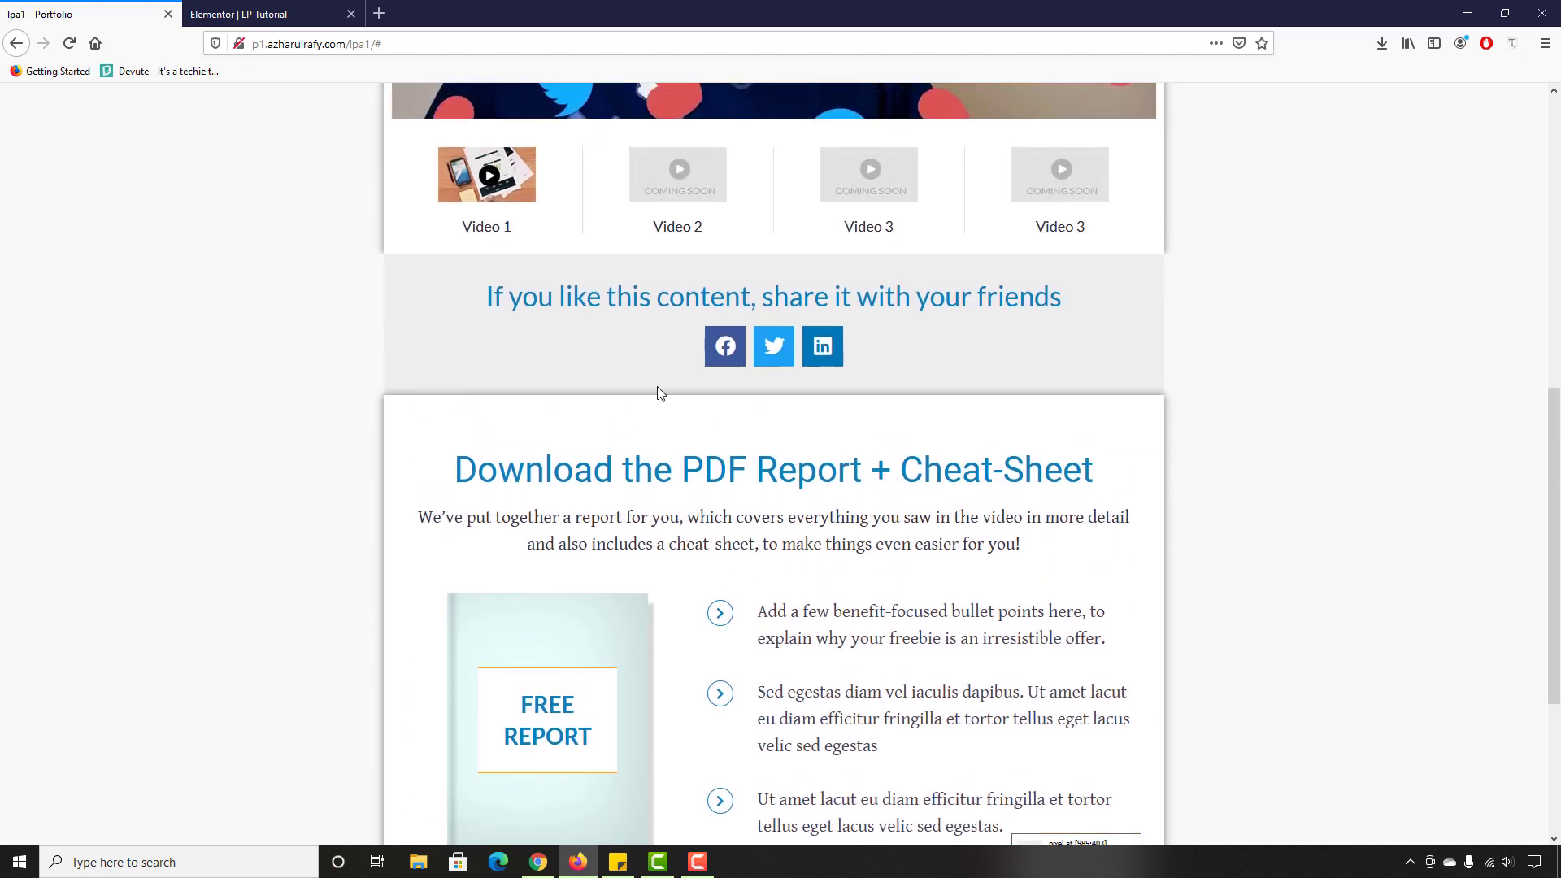
{"action": "left_click", "coordinate": [244, 14]}
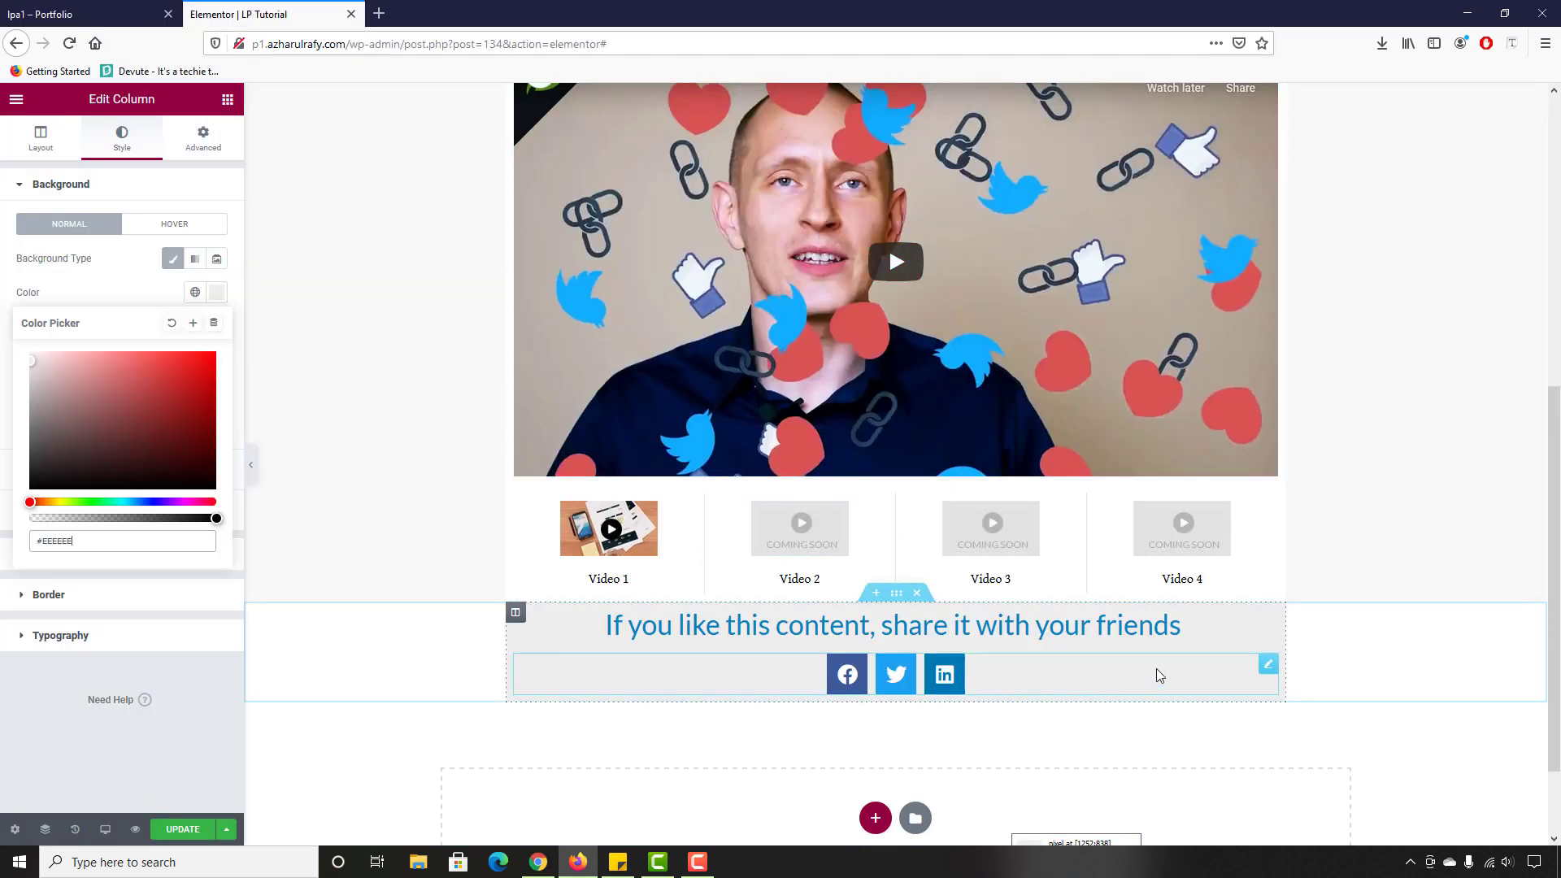
{"action": "scroll", "coordinate": [507, 687], "scroll_direction": "up", "scroll_amount": 3}
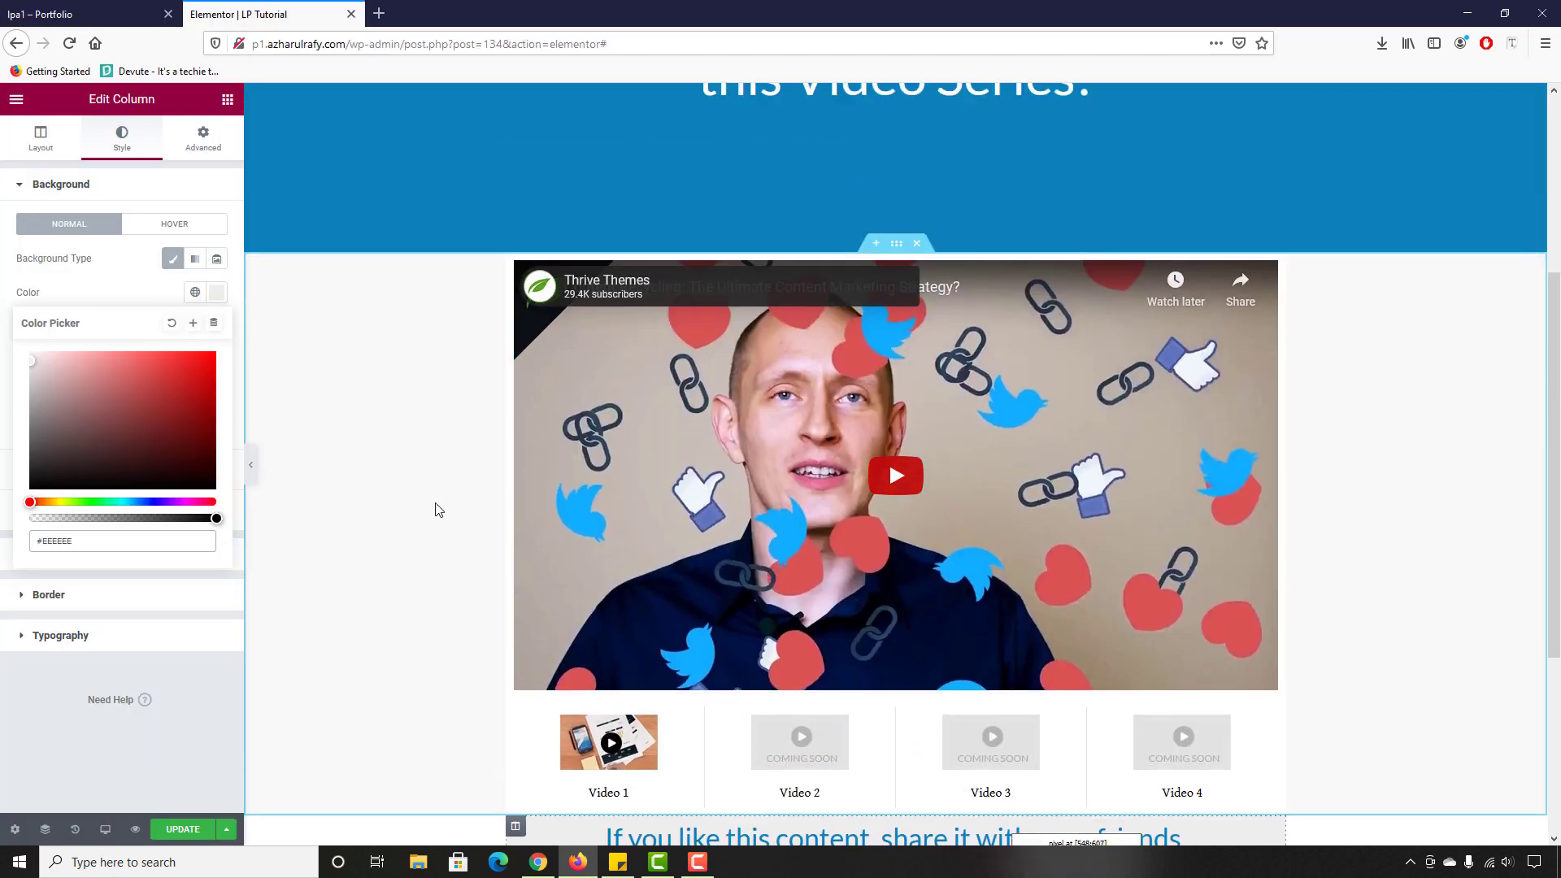
Step: Check the reference page's download section and add a single-column section below the share section
{"action": "scroll", "coordinate": [596, 642], "scroll_direction": "down", "scroll_amount": 2}
{"action": "scroll", "coordinate": [596, 642], "scroll_direction": "down", "scroll_amount": 2}
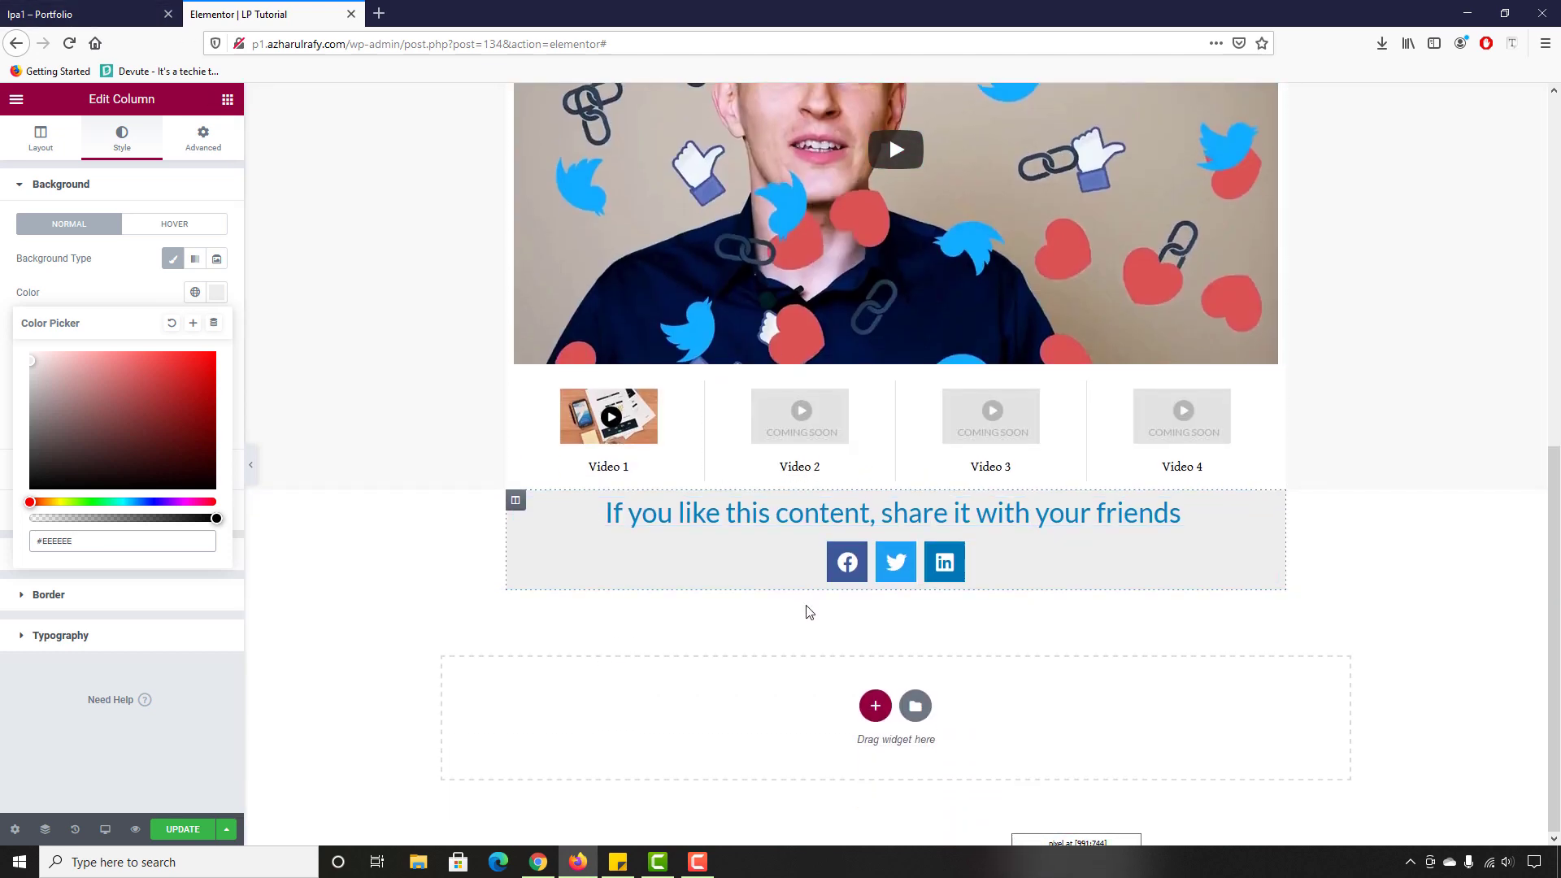
{"action": "left_click", "coordinate": [82, 14]}
{"action": "scroll", "coordinate": [547, 582], "scroll_direction": "down", "scroll_amount": 4}
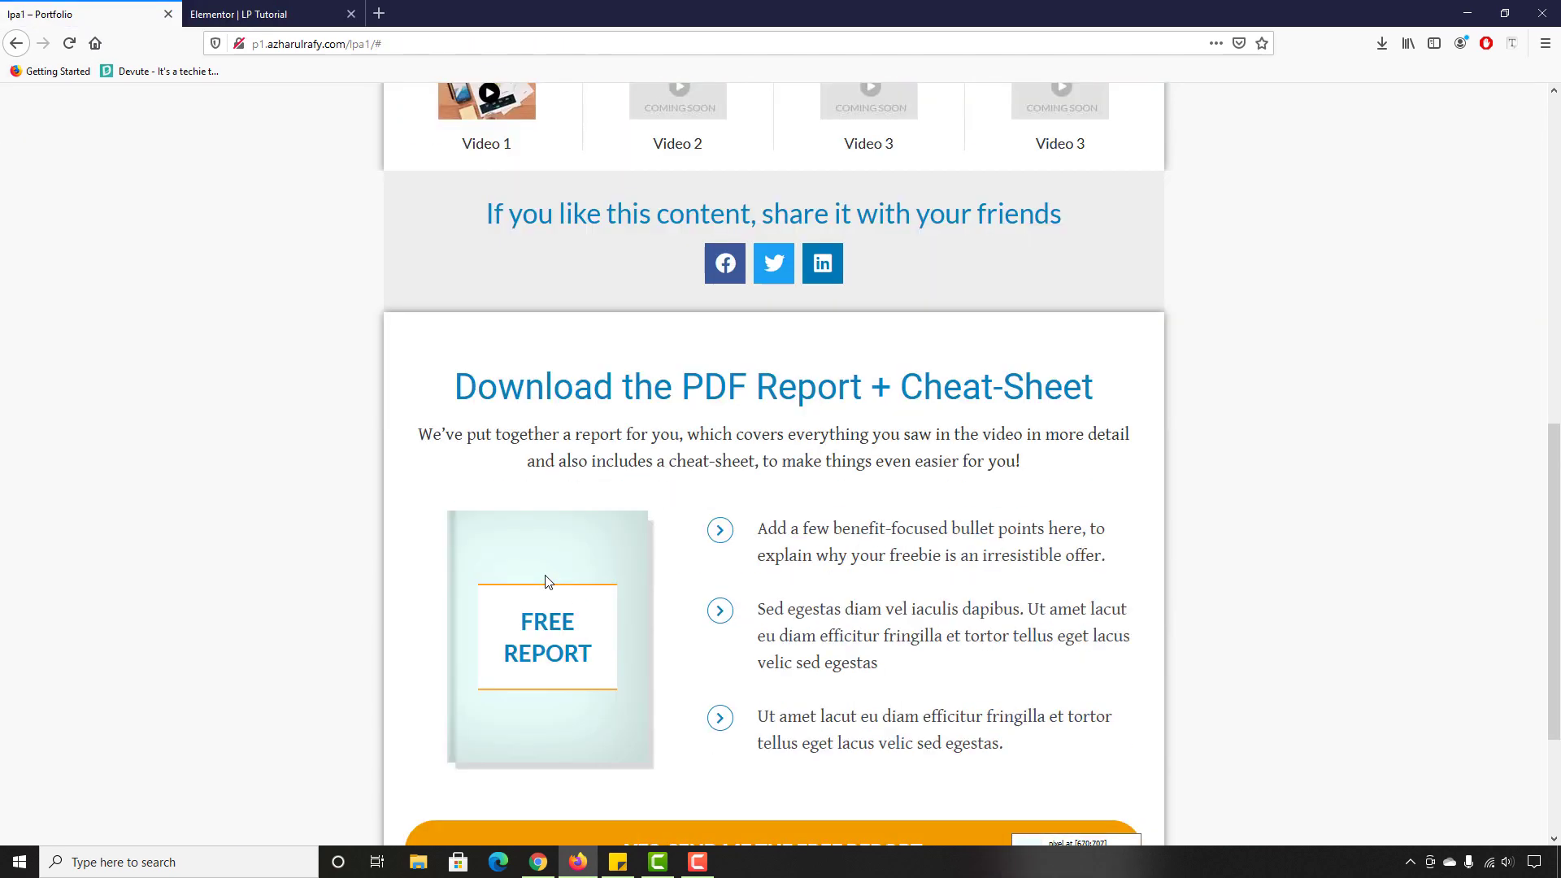
{"action": "key", "text": "ctrl+Tab"}
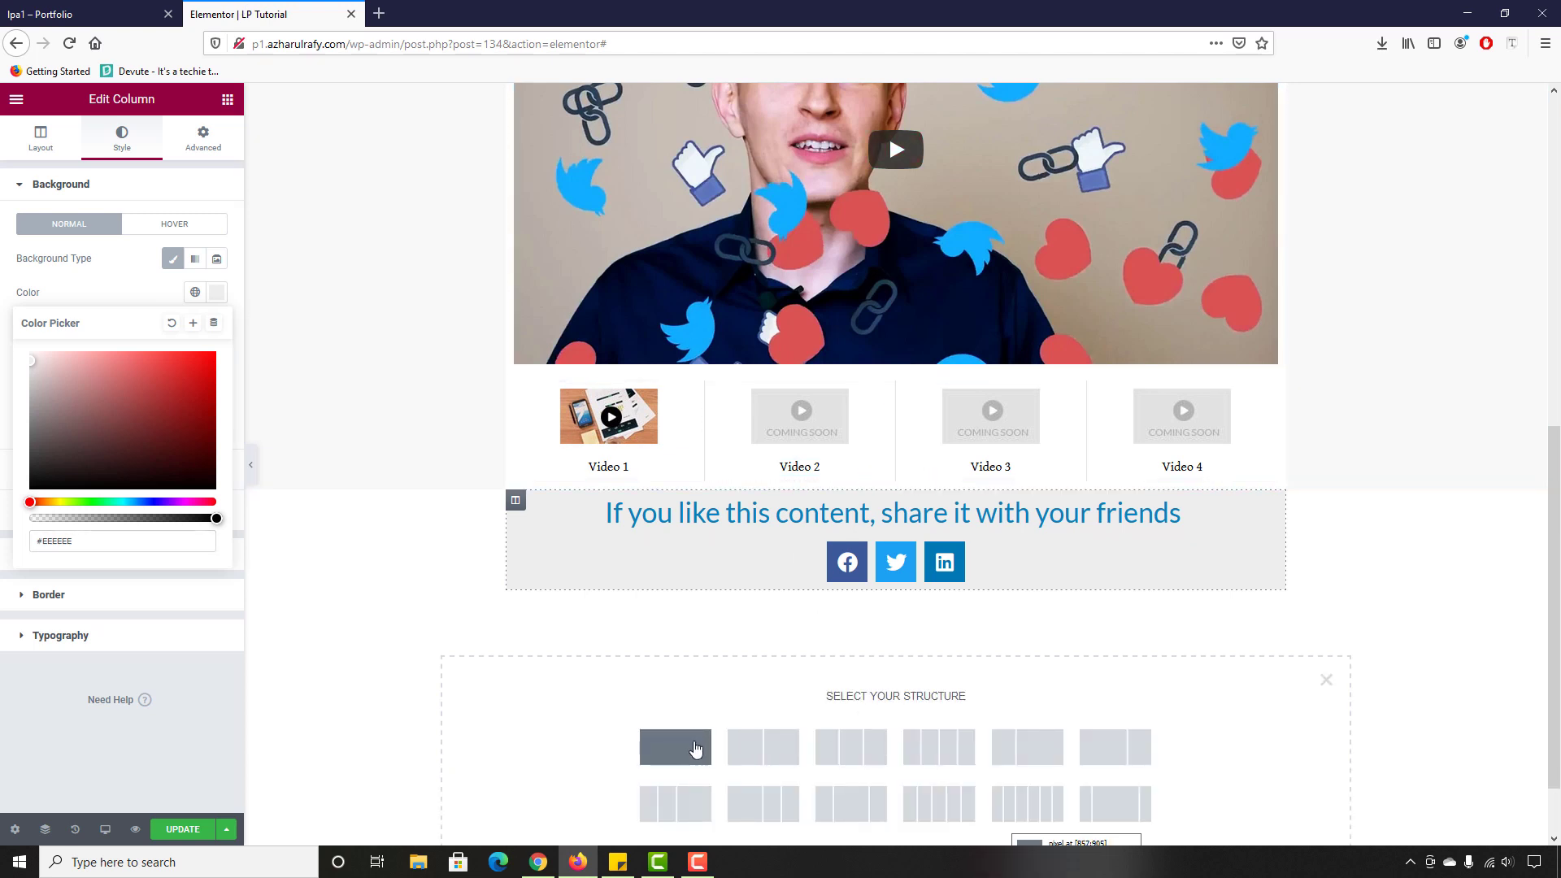
{"action": "left_click", "coordinate": [681, 753]}
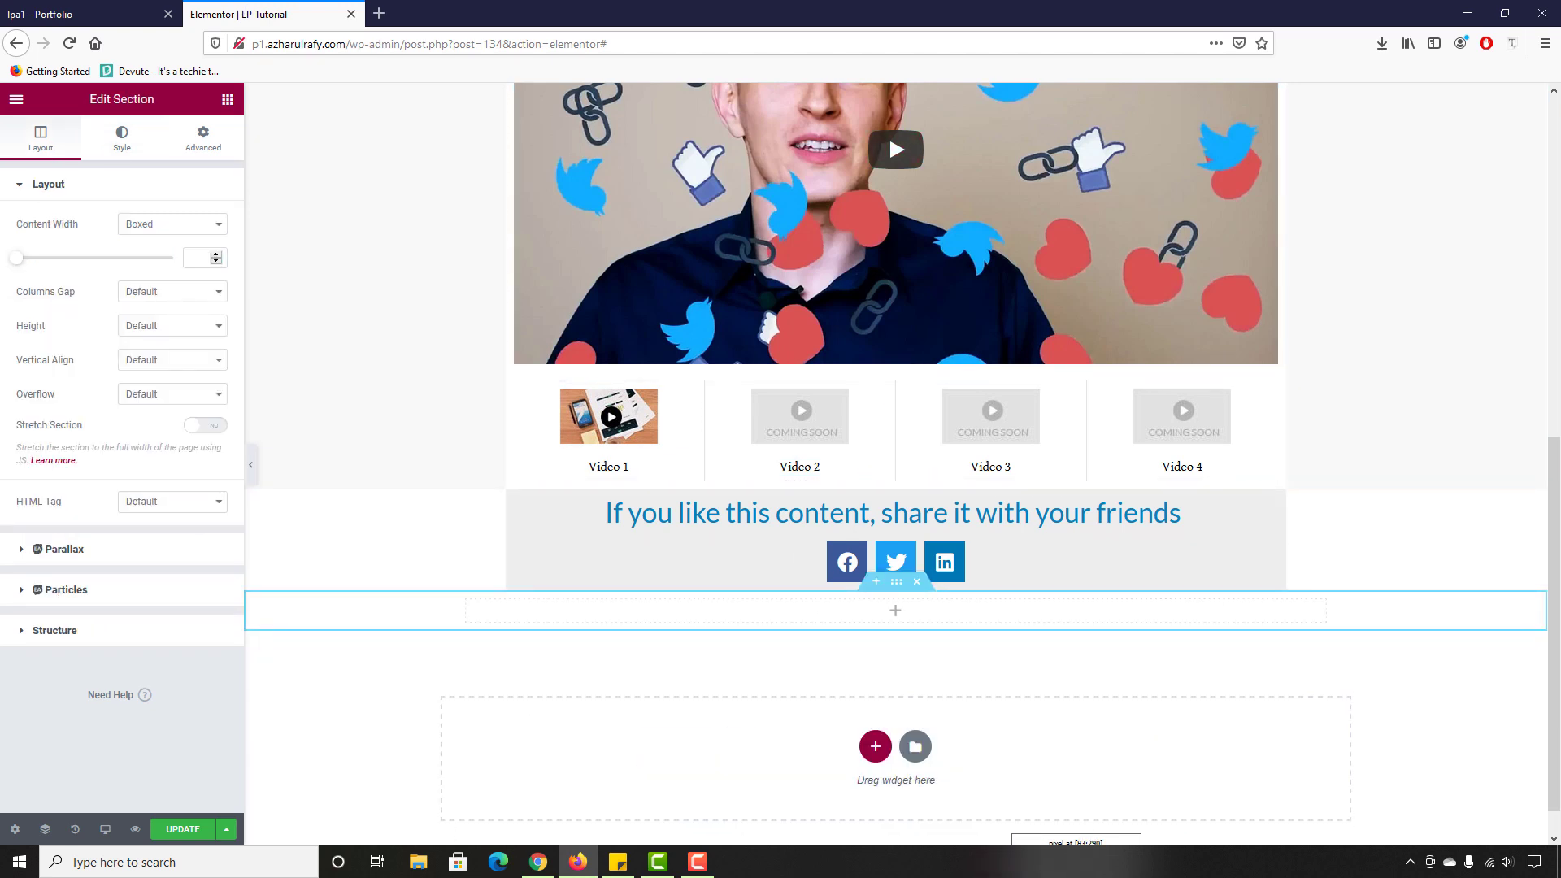
Step: Add a heading widget with a text editor widget beneath it to the new section, following the reference download section
{"action": "key", "text": "ctrl+Tab"}
{"action": "scroll", "coordinate": [665, 378], "scroll_direction": "down", "scroll_amount": 1}
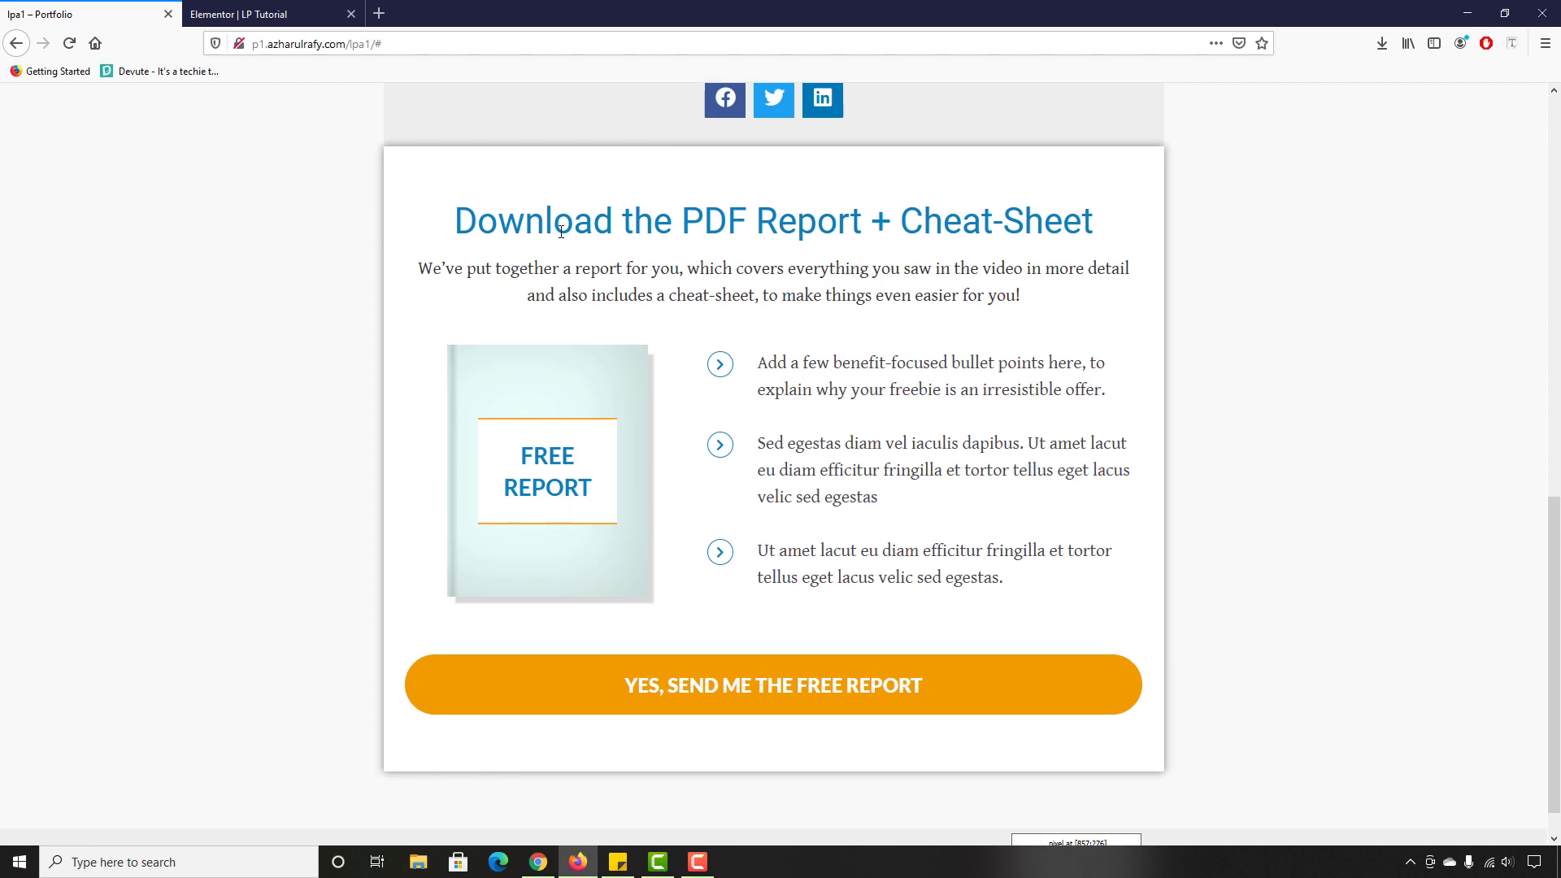
{"action": "key", "text": "ctrl+Tab"}
{"action": "key", "text": "ctrl+Tab"}
{"action": "left_click", "coordinate": [341, 13]}
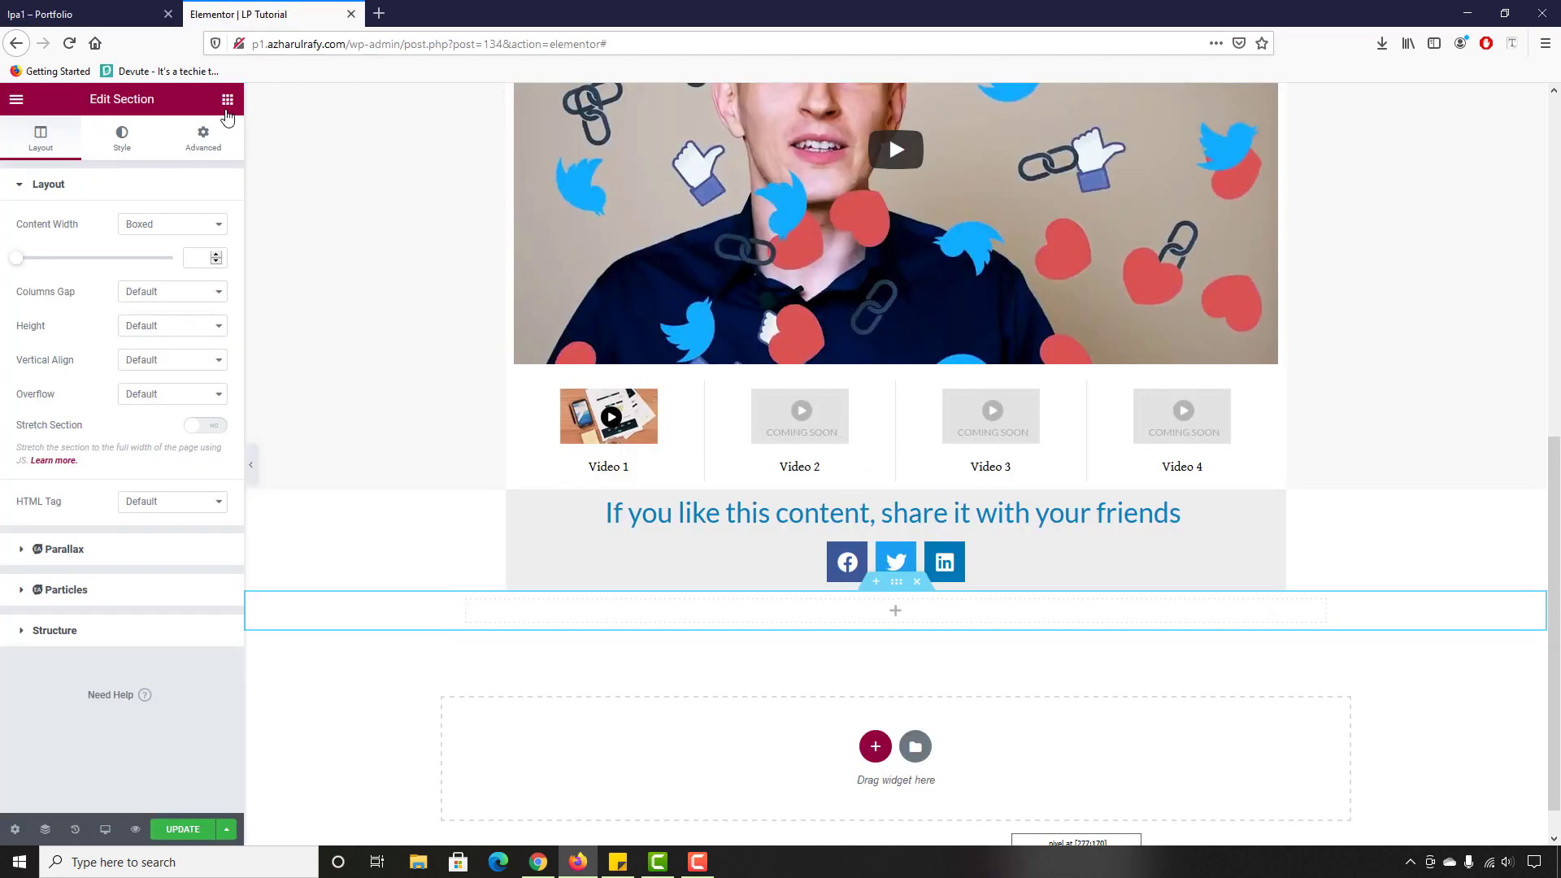
{"action": "left_click", "coordinate": [228, 103]}
{"action": "left_click_drag", "start_coordinate": [199, 258], "coordinate": [909, 609]}
{"action": "left_click", "coordinate": [229, 101]}
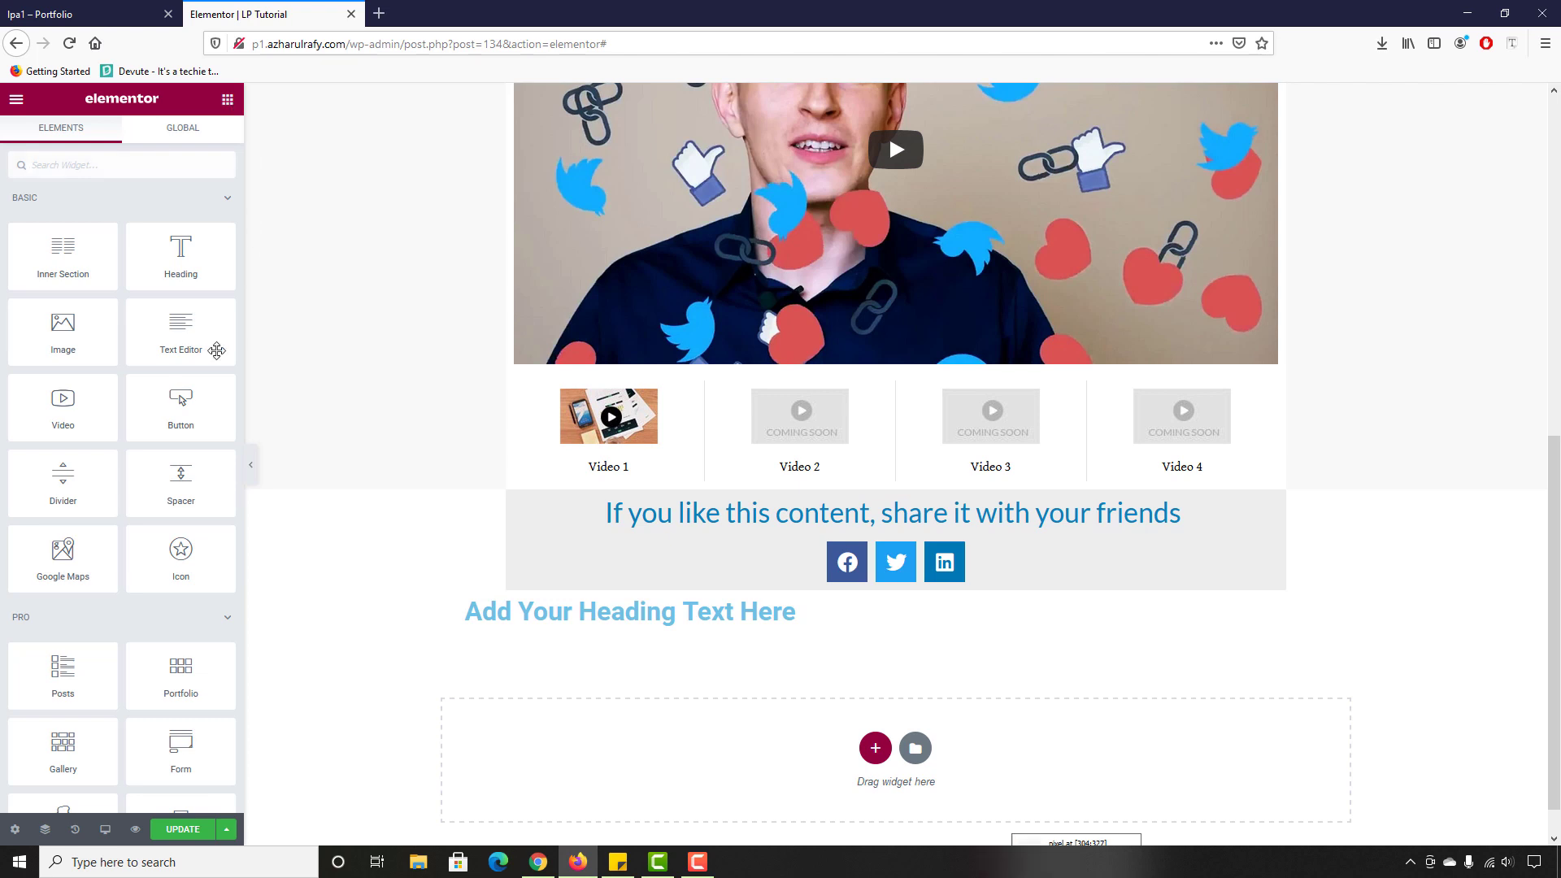
{"action": "left_click_drag", "start_coordinate": [200, 340], "coordinate": [756, 622]}
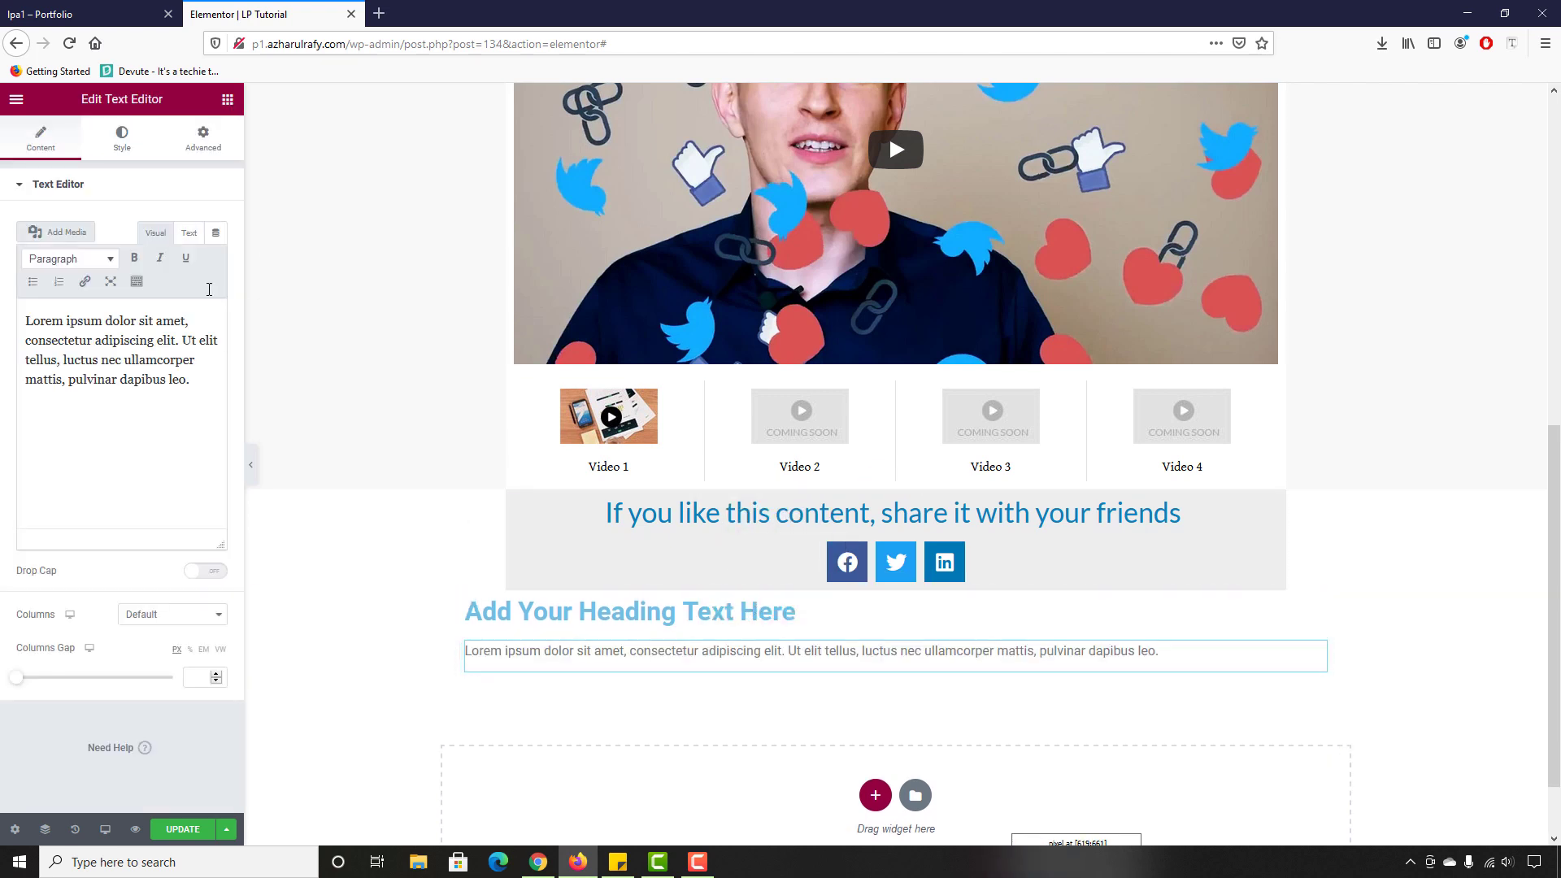
Step: Add a two-column inner section below the paragraph and a button widget beneath that inner section
{"action": "left_click", "coordinate": [229, 104]}
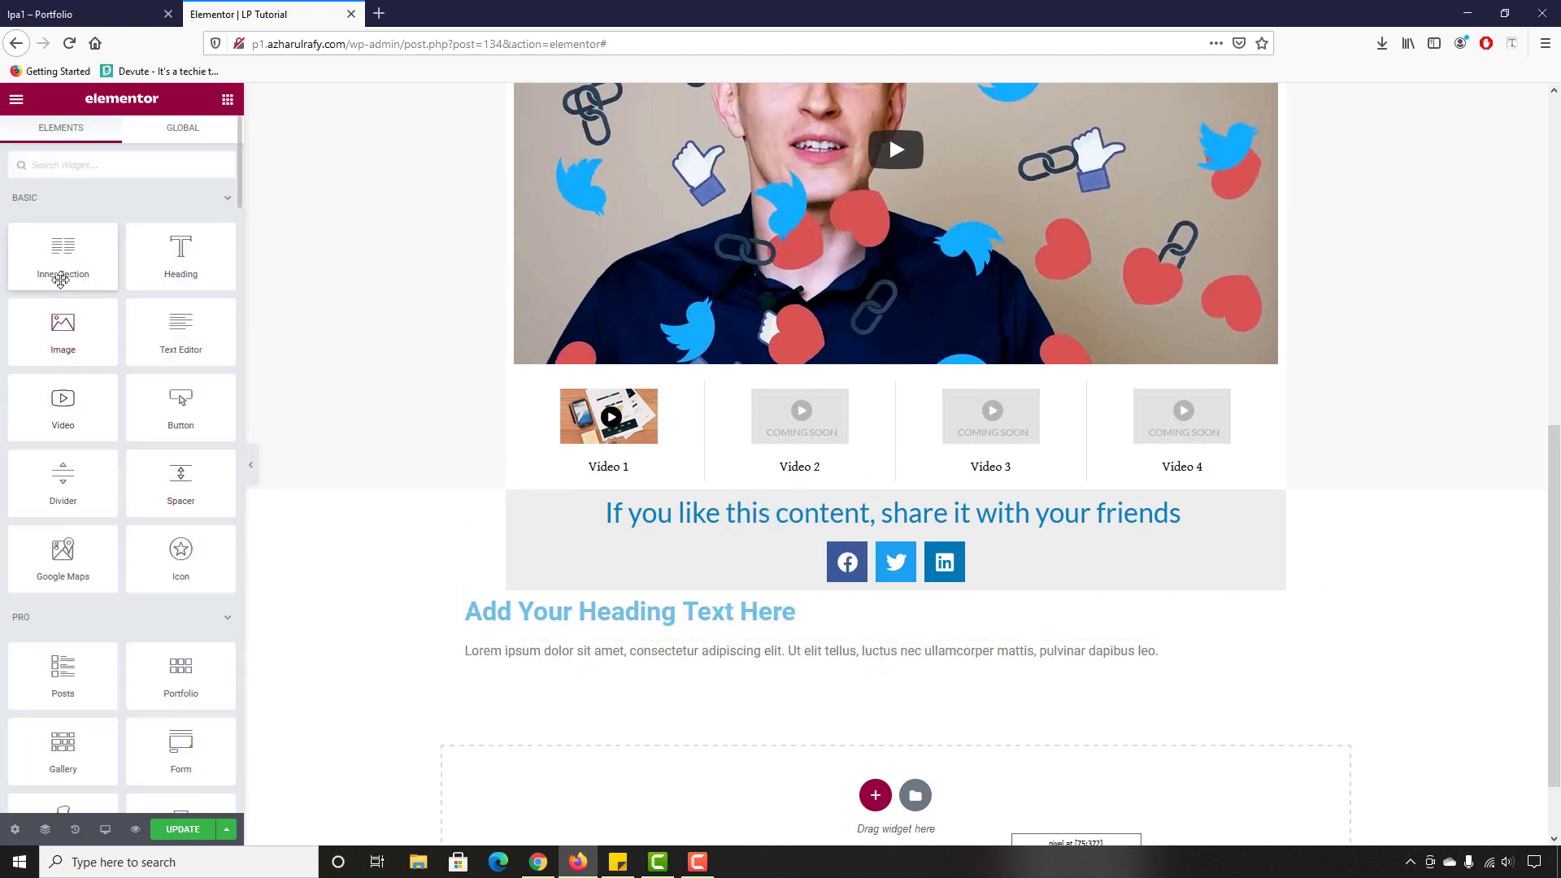
{"action": "left_click_drag", "start_coordinate": [60, 279], "coordinate": [791, 673]}
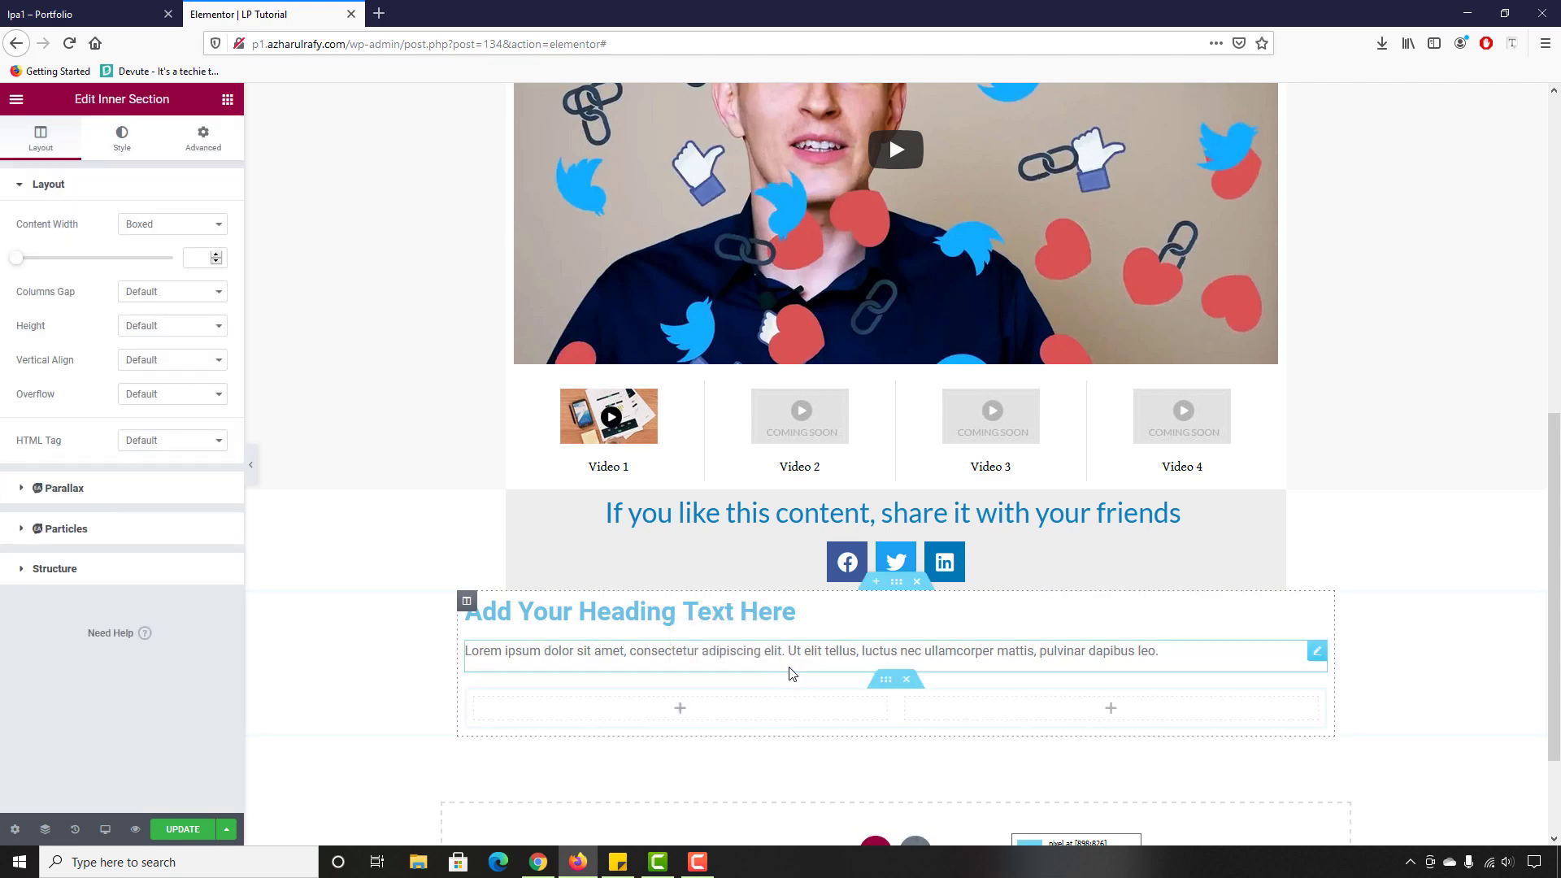
{"action": "left_click", "coordinate": [116, 8]}
{"action": "key", "text": "ctrl+Tab"}
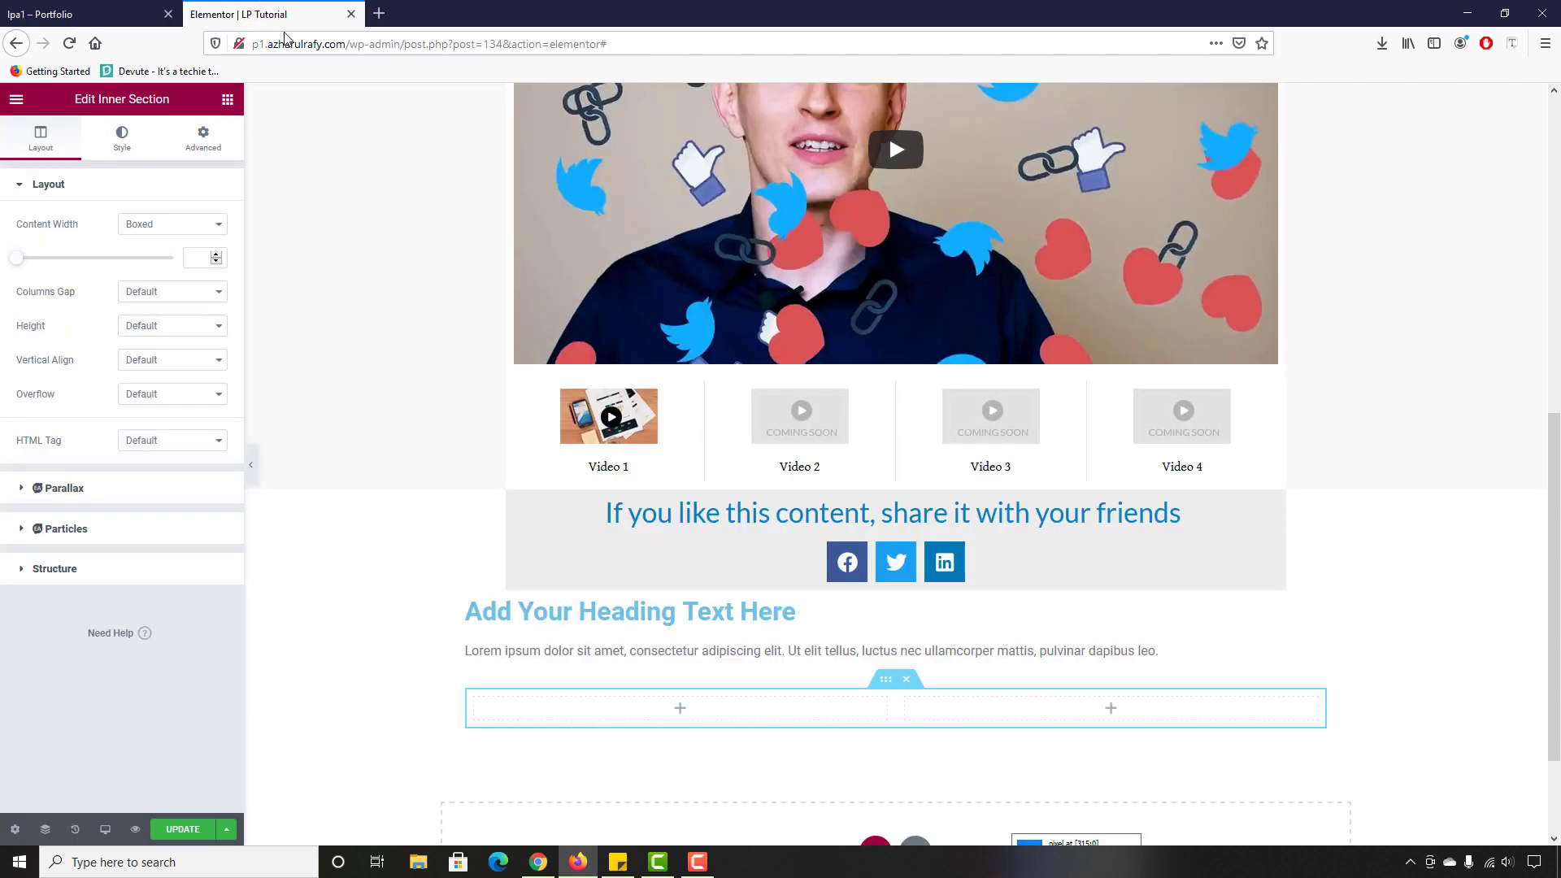
{"action": "left_click", "coordinate": [227, 102]}
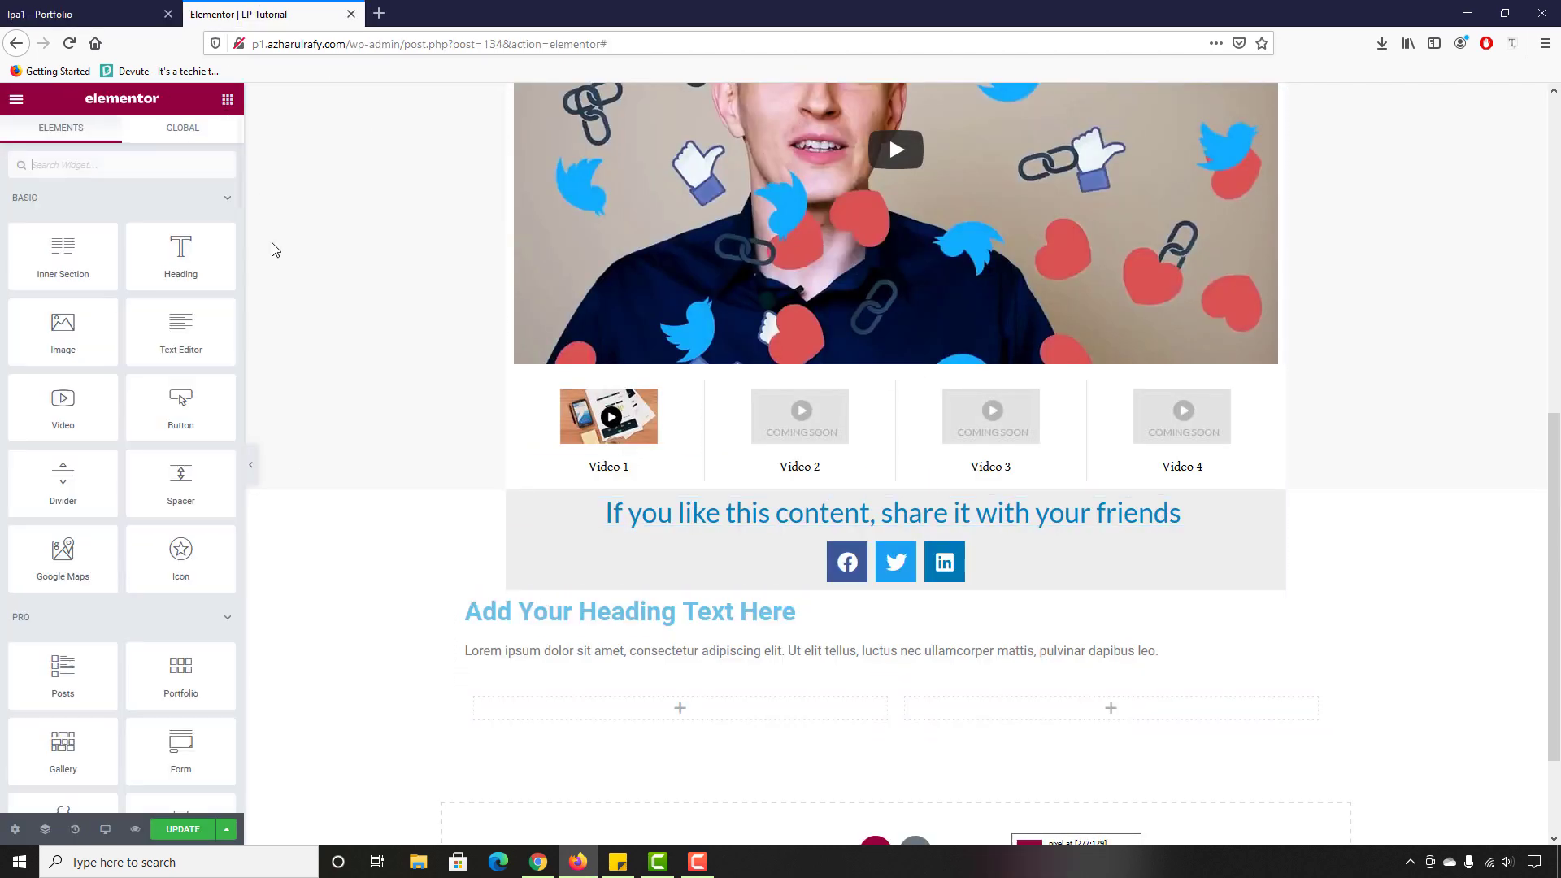
{"action": "left_click_drag", "start_coordinate": [180, 402], "coordinate": [695, 730]}
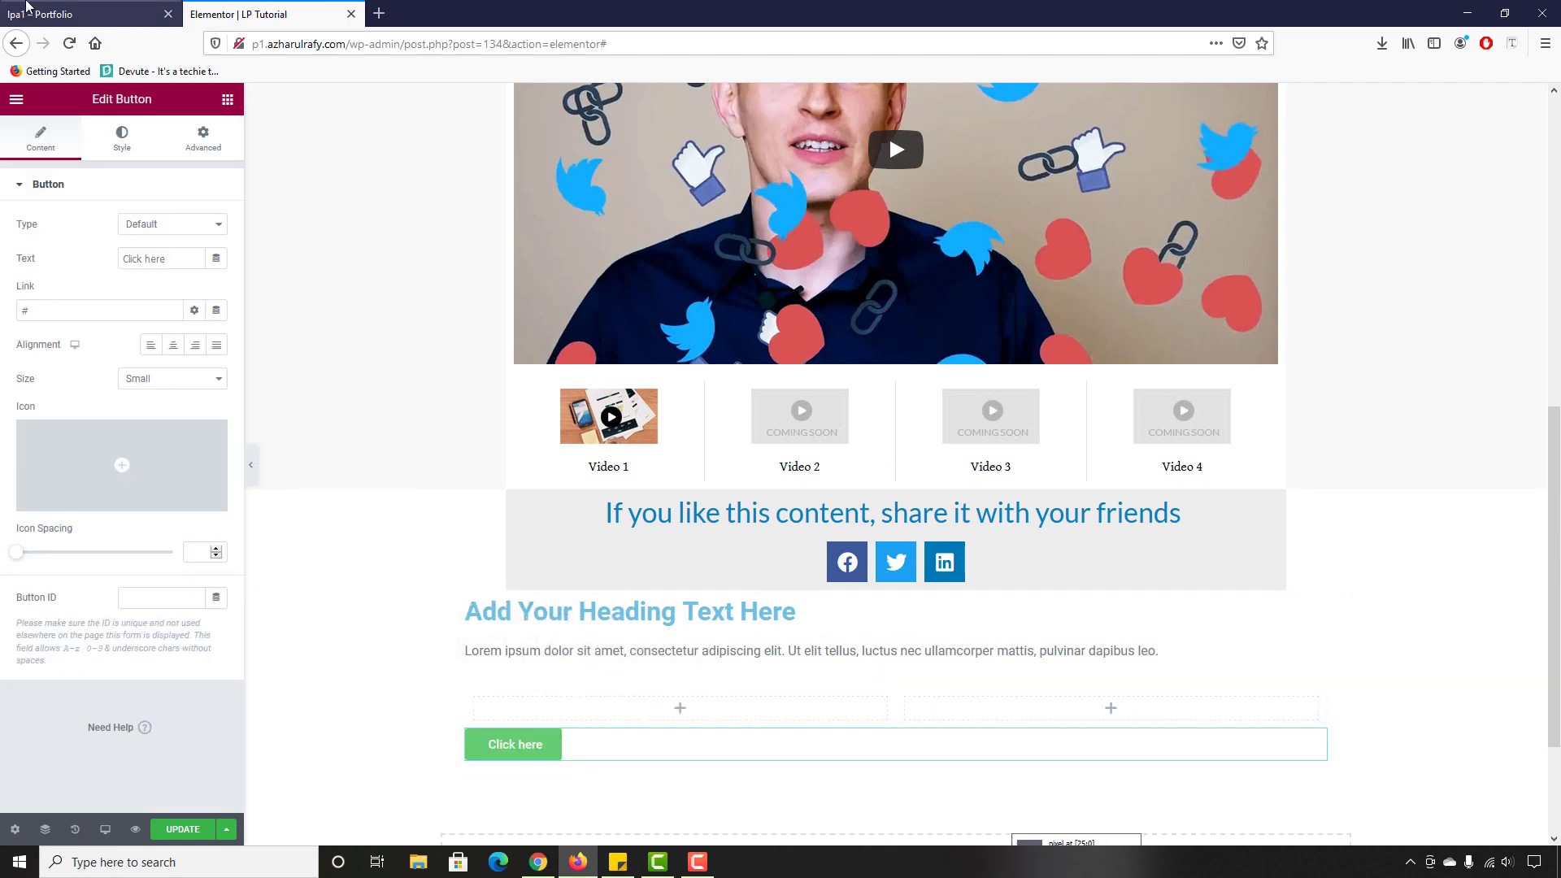
Step: Copy the download heading from the reference page and set the new heading's title to "Download the PDF Report + Cheat-Sheet"
{"action": "key", "text": "ctrl+Tab"}
{"action": "scroll", "coordinate": [464, 452], "scroll_direction": "down", "scroll_amount": 1}
{"action": "scroll", "coordinate": [376, 221], "scroll_direction": "up", "scroll_amount": 3}
{"action": "scroll", "coordinate": [358, 325], "scroll_direction": "down", "scroll_amount": 1}
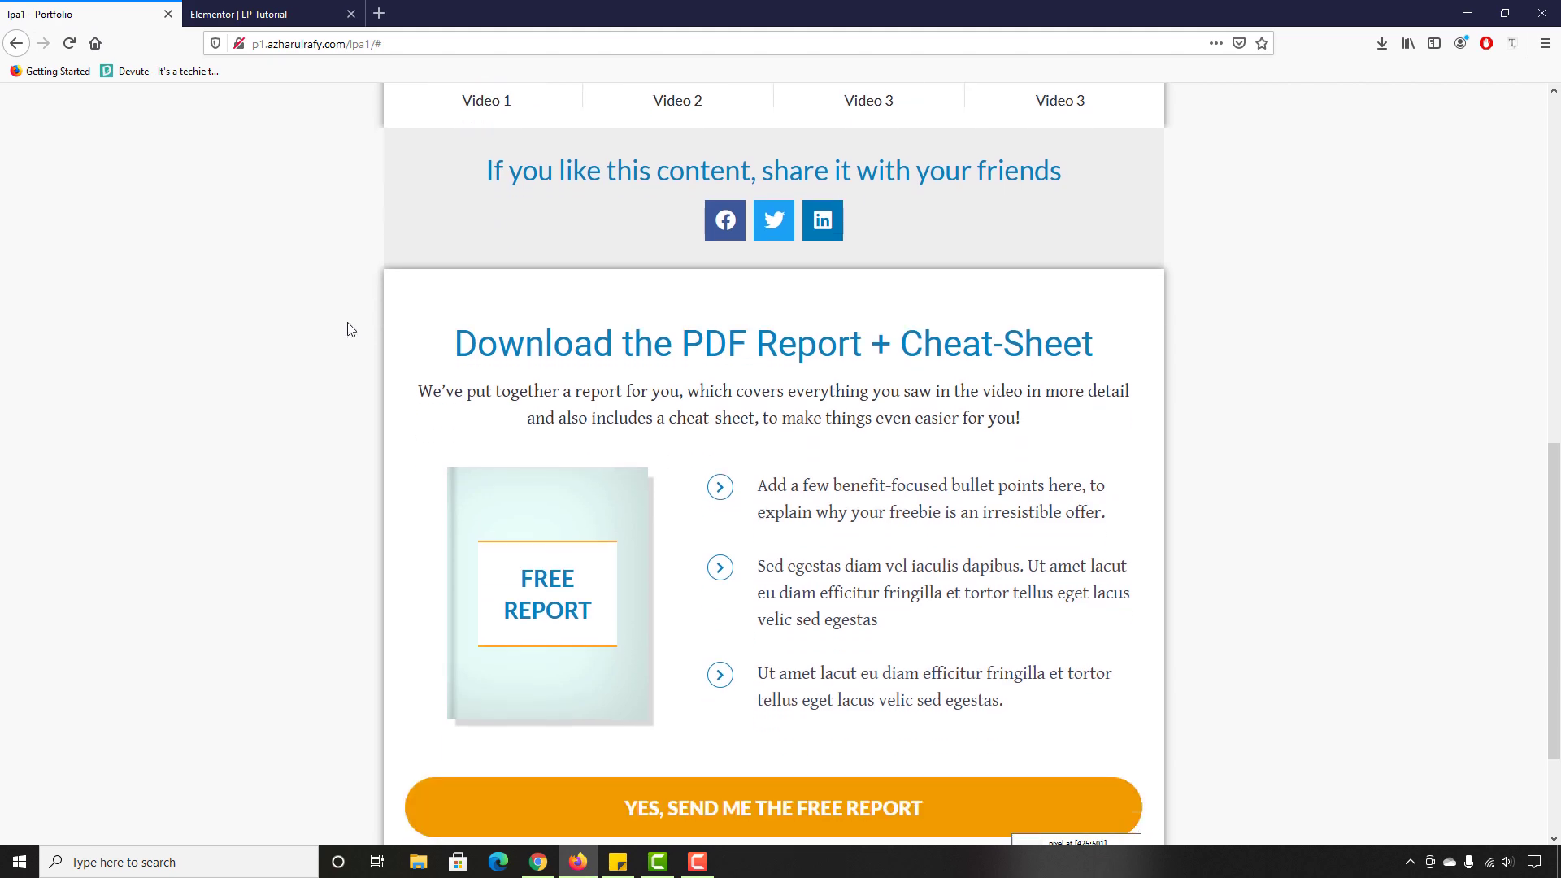
{"action": "left_click", "coordinate": [318, 15]}
{"action": "key", "text": "ctrl+Tab"}
{"action": "triple_click", "coordinate": [549, 343]}
{"action": "key", "text": "ctrl+c"}
{"action": "key", "text": "ctrl+Tab"}
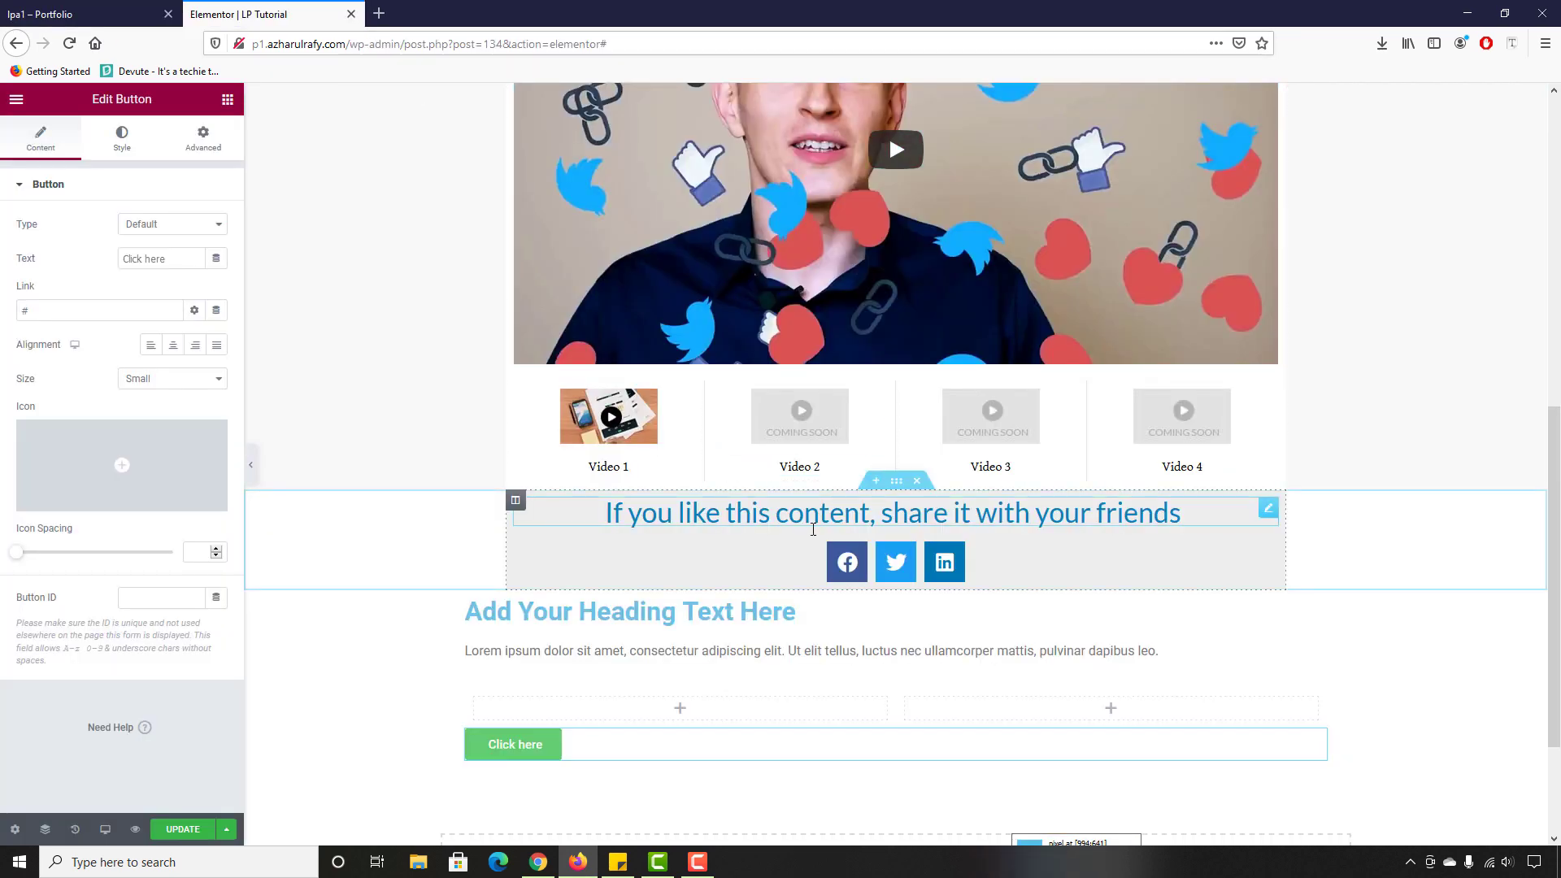
{"action": "left_click", "coordinate": [716, 615]}
{"action": "key", "text": "ctrl+a"}
{"action": "key", "text": "ctrl+v"}
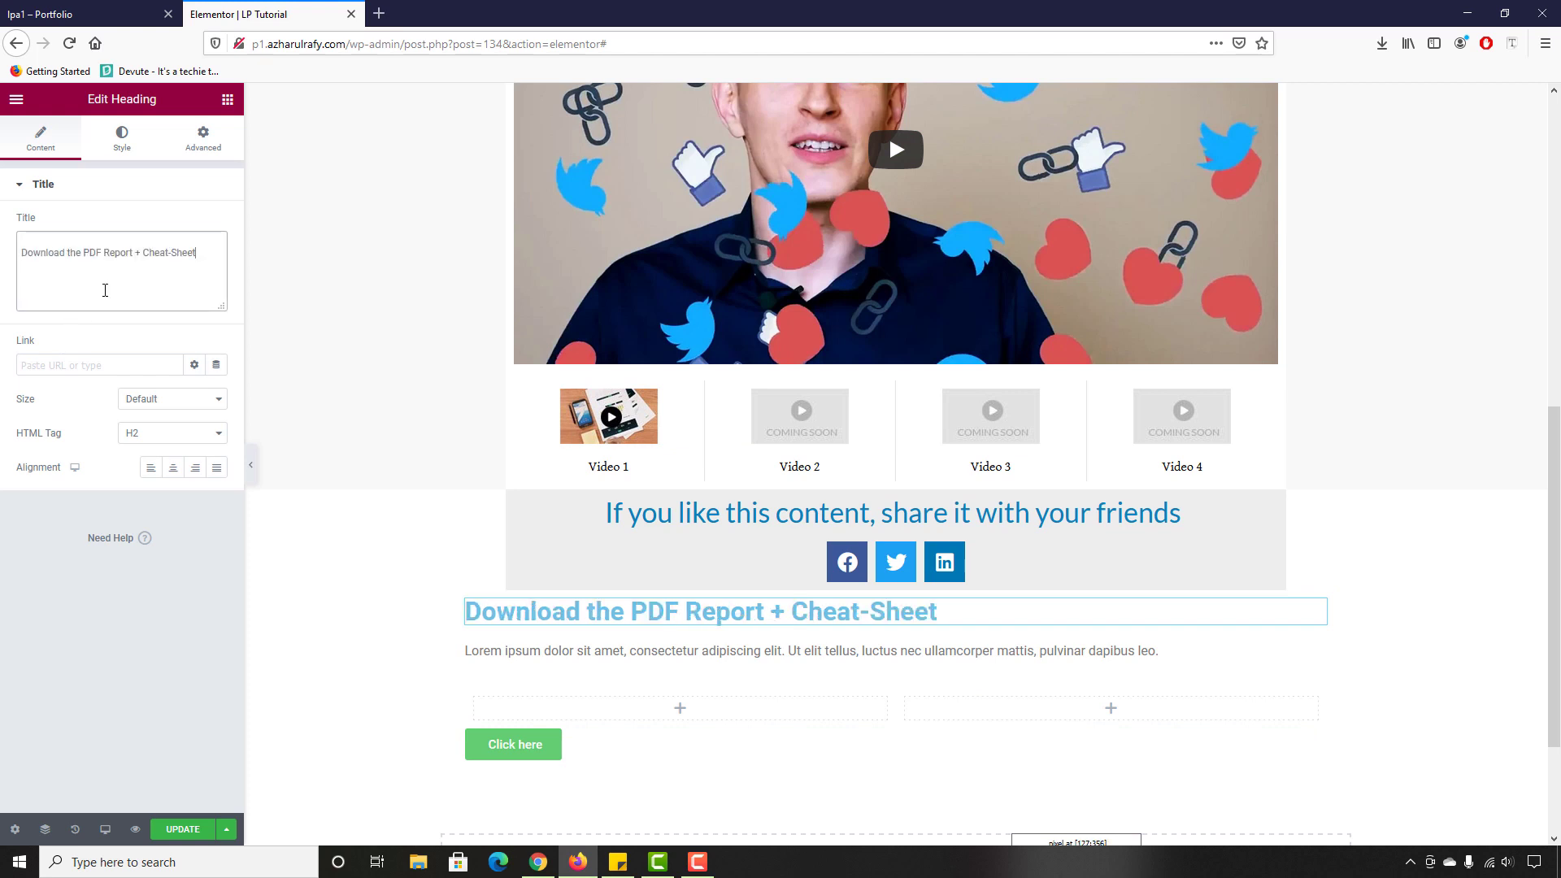
Step: Replace the placeholder paragraph with the reference text beginning "We've put together a report for you, which covers everything you saw"
{"action": "key", "text": "ctrl+Tab"}
{"action": "left_click", "coordinate": [535, 413]}
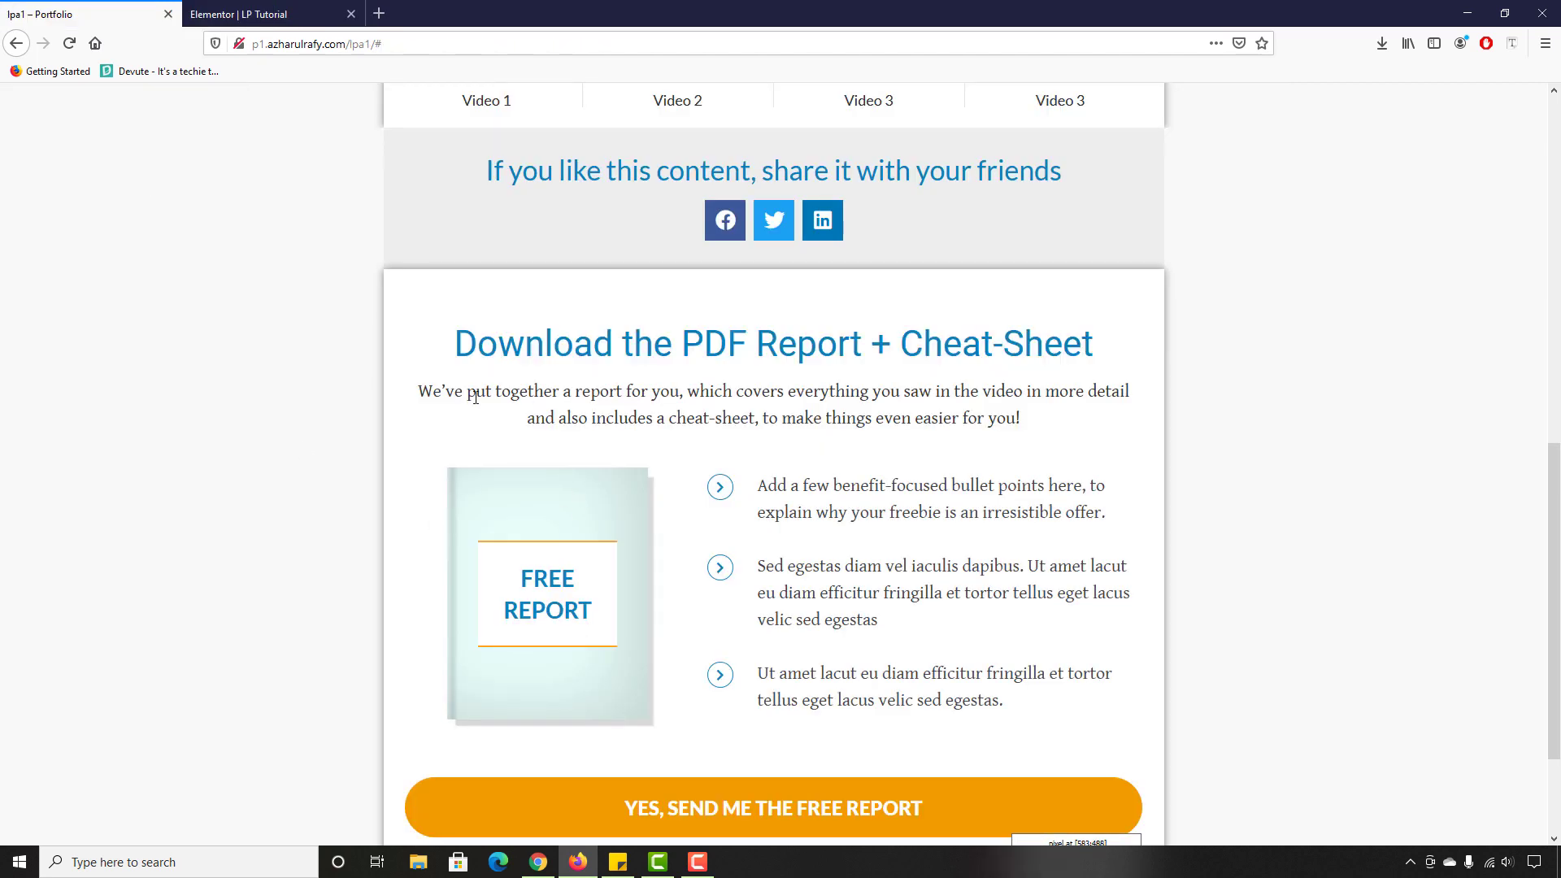
{"action": "double_click", "coordinate": [479, 392]}
{"action": "triple_click", "coordinate": [475, 399]}
{"action": "key", "text": "ctrl+c"}
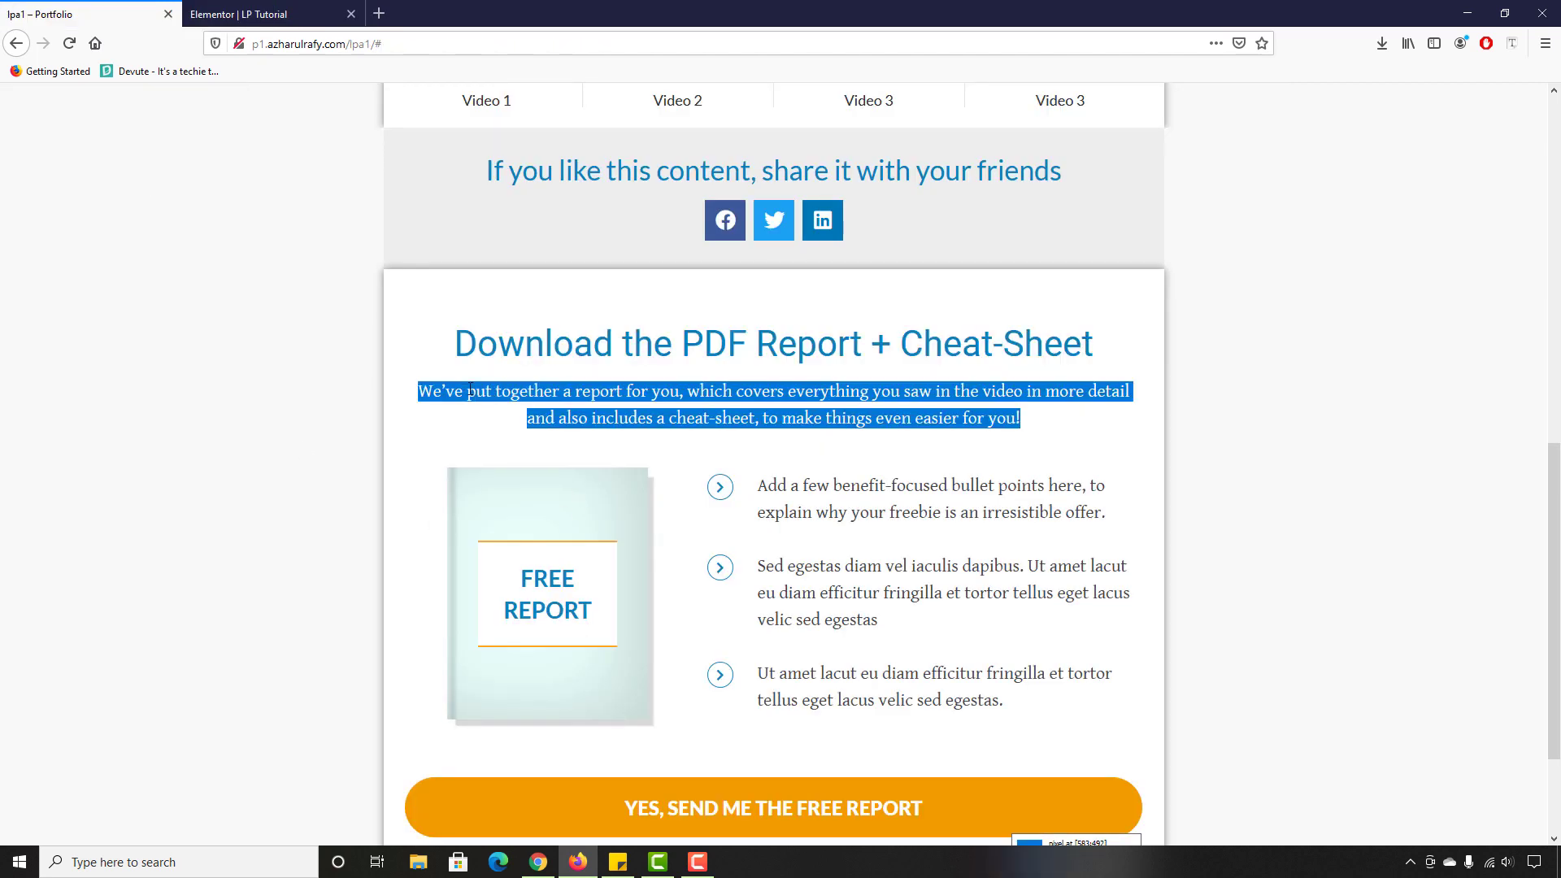
{"action": "left_click", "coordinate": [297, 8]}
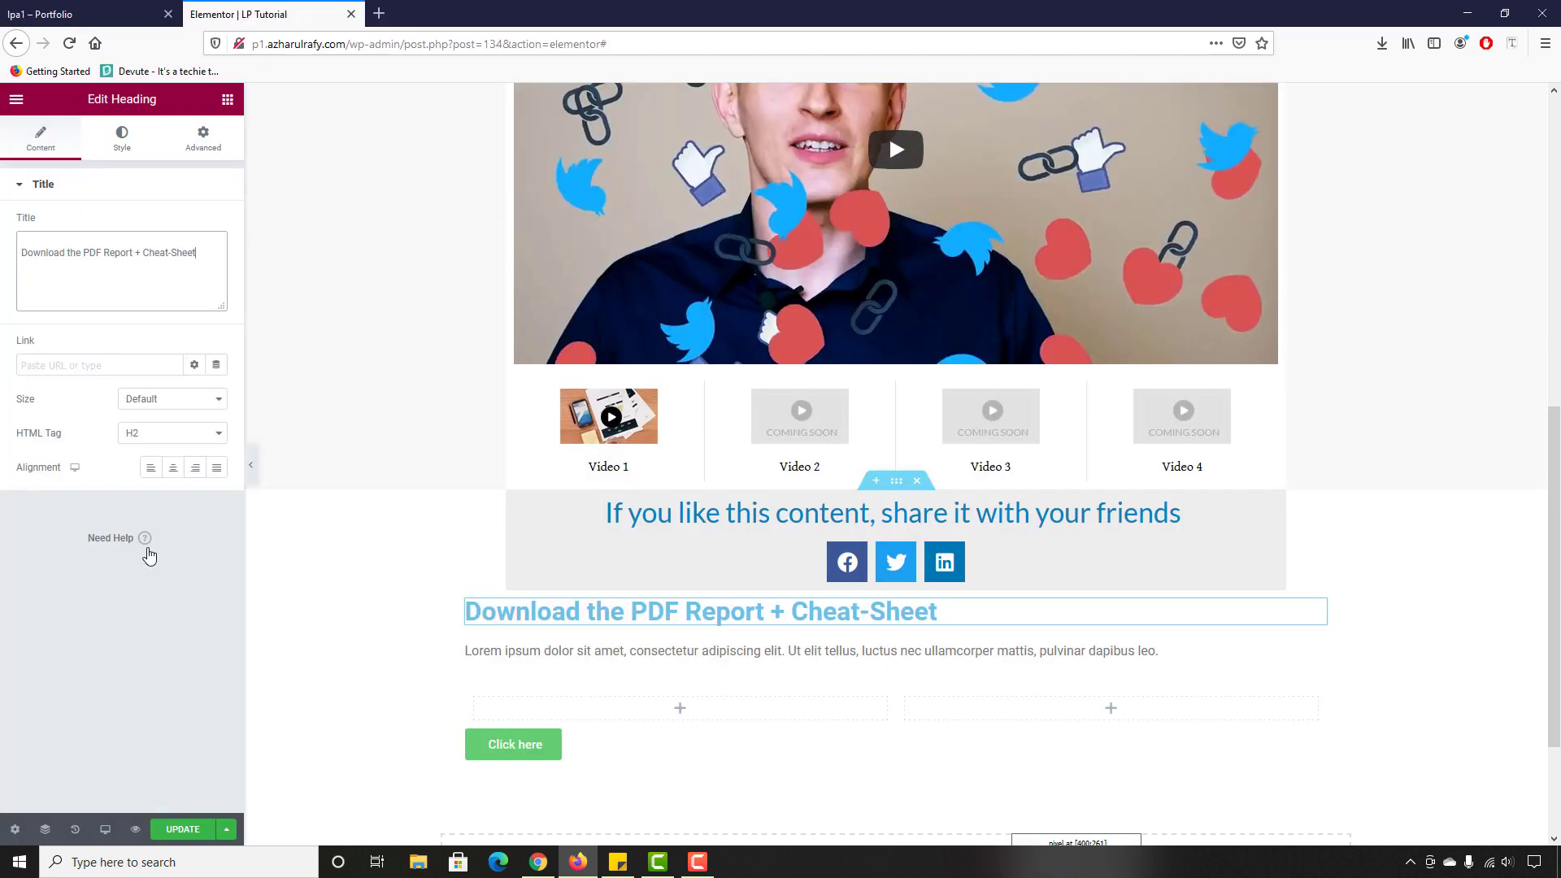
{"action": "left_click", "coordinate": [643, 651]}
{"action": "left_click", "coordinate": [140, 436]}
{"action": "key", "text": "ctrl+a"}
{"action": "key", "text": "ctrl+v"}
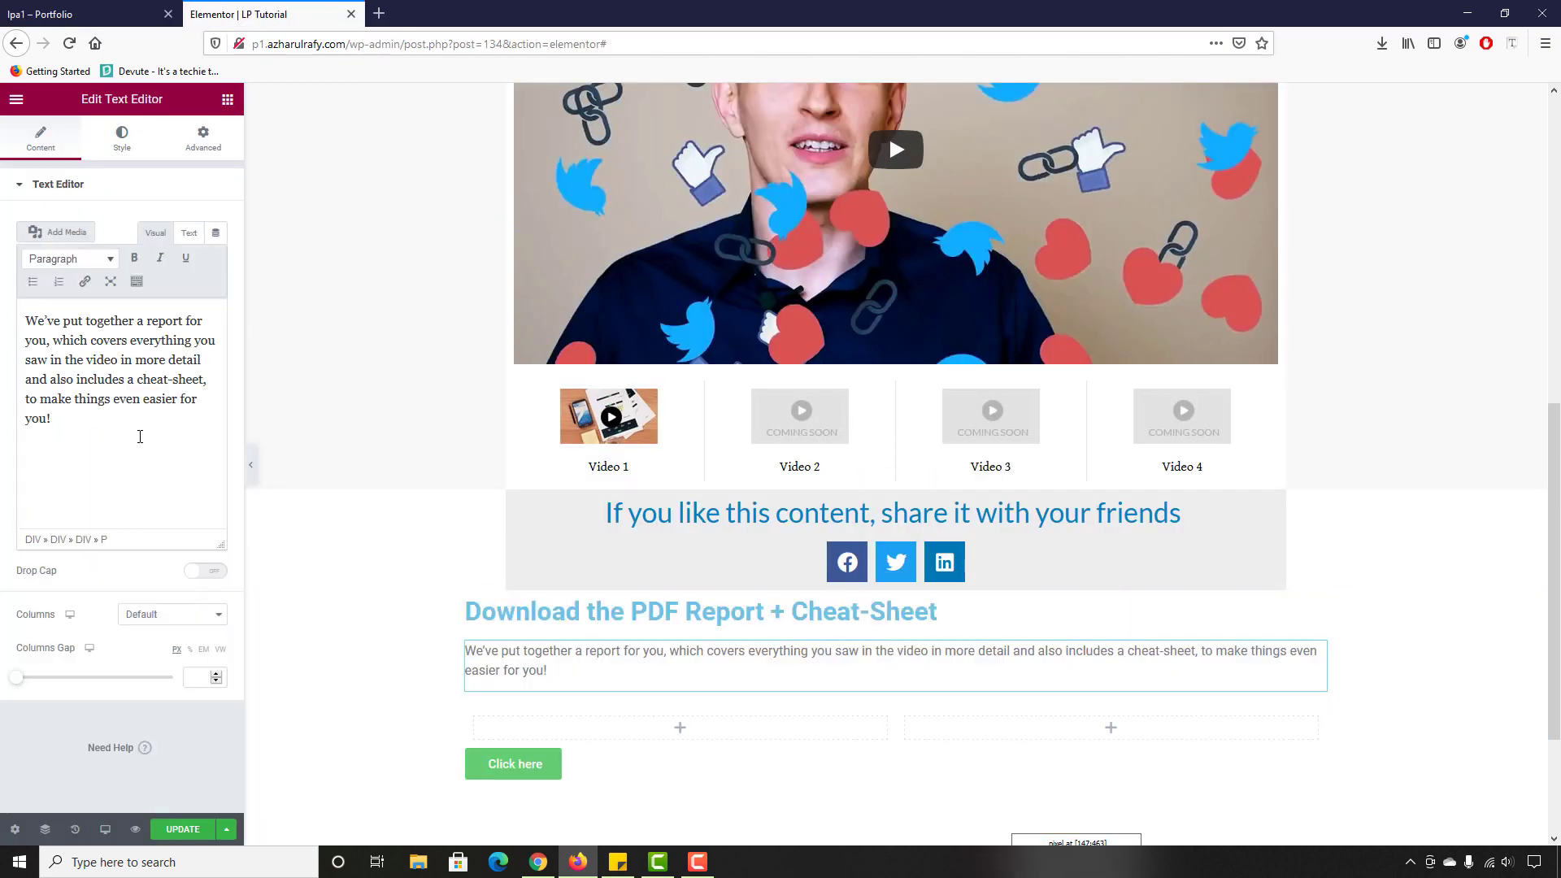
Step: Add an image widget to the inner section's first column and fill it with the FREE REPORT picture Screenshot_9.png from the media library
{"action": "left_click", "coordinate": [69, 14]}
{"action": "scroll", "coordinate": [660, 402], "scroll_direction": "down", "scroll_amount": 2}
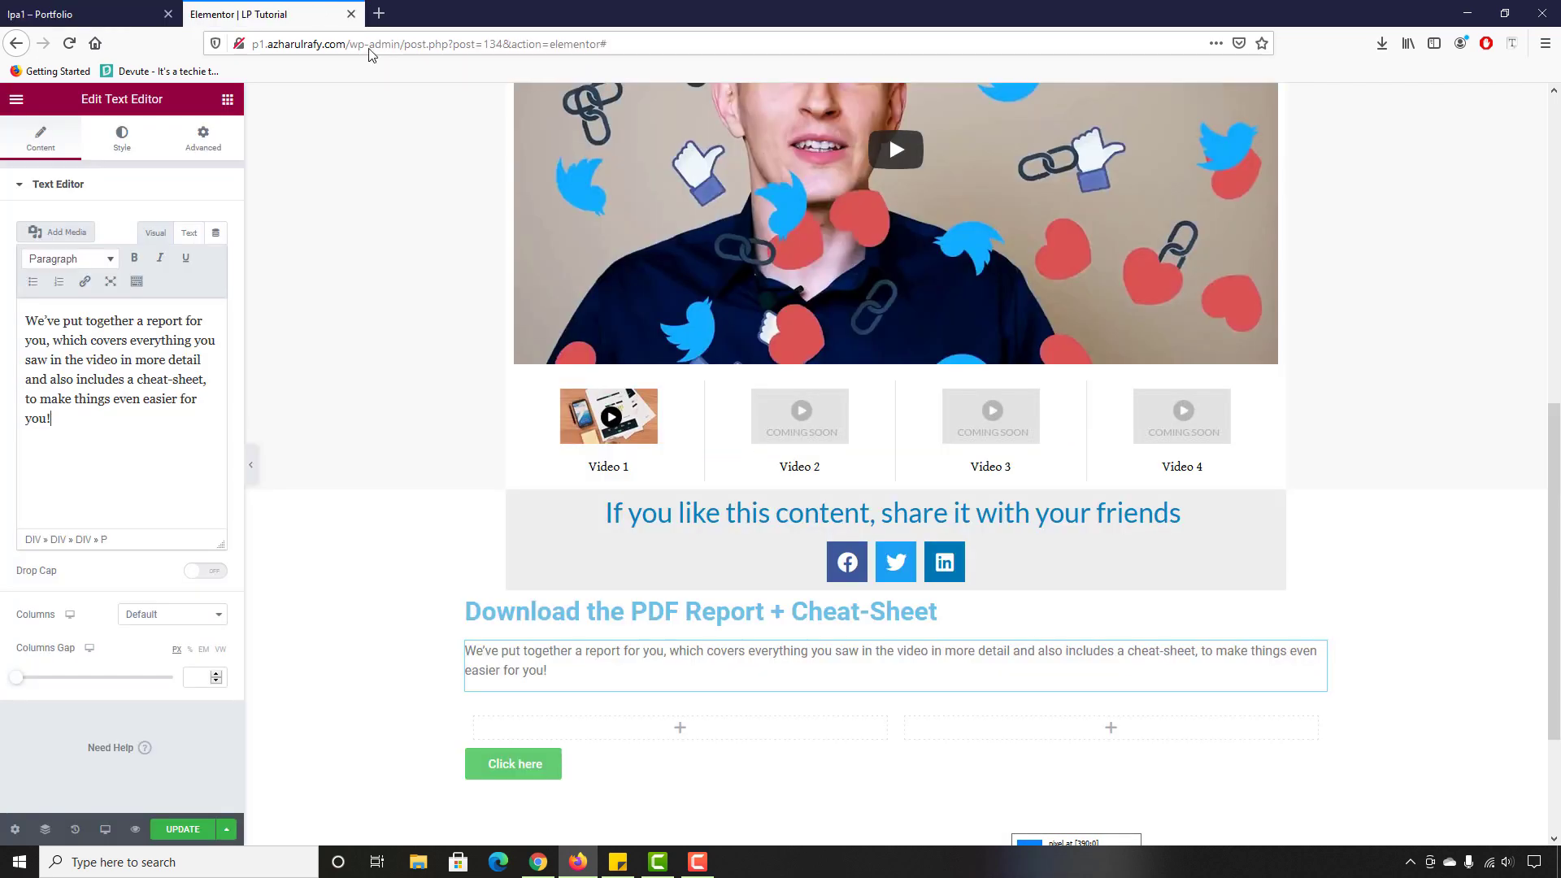
{"action": "left_click", "coordinate": [268, 9]}
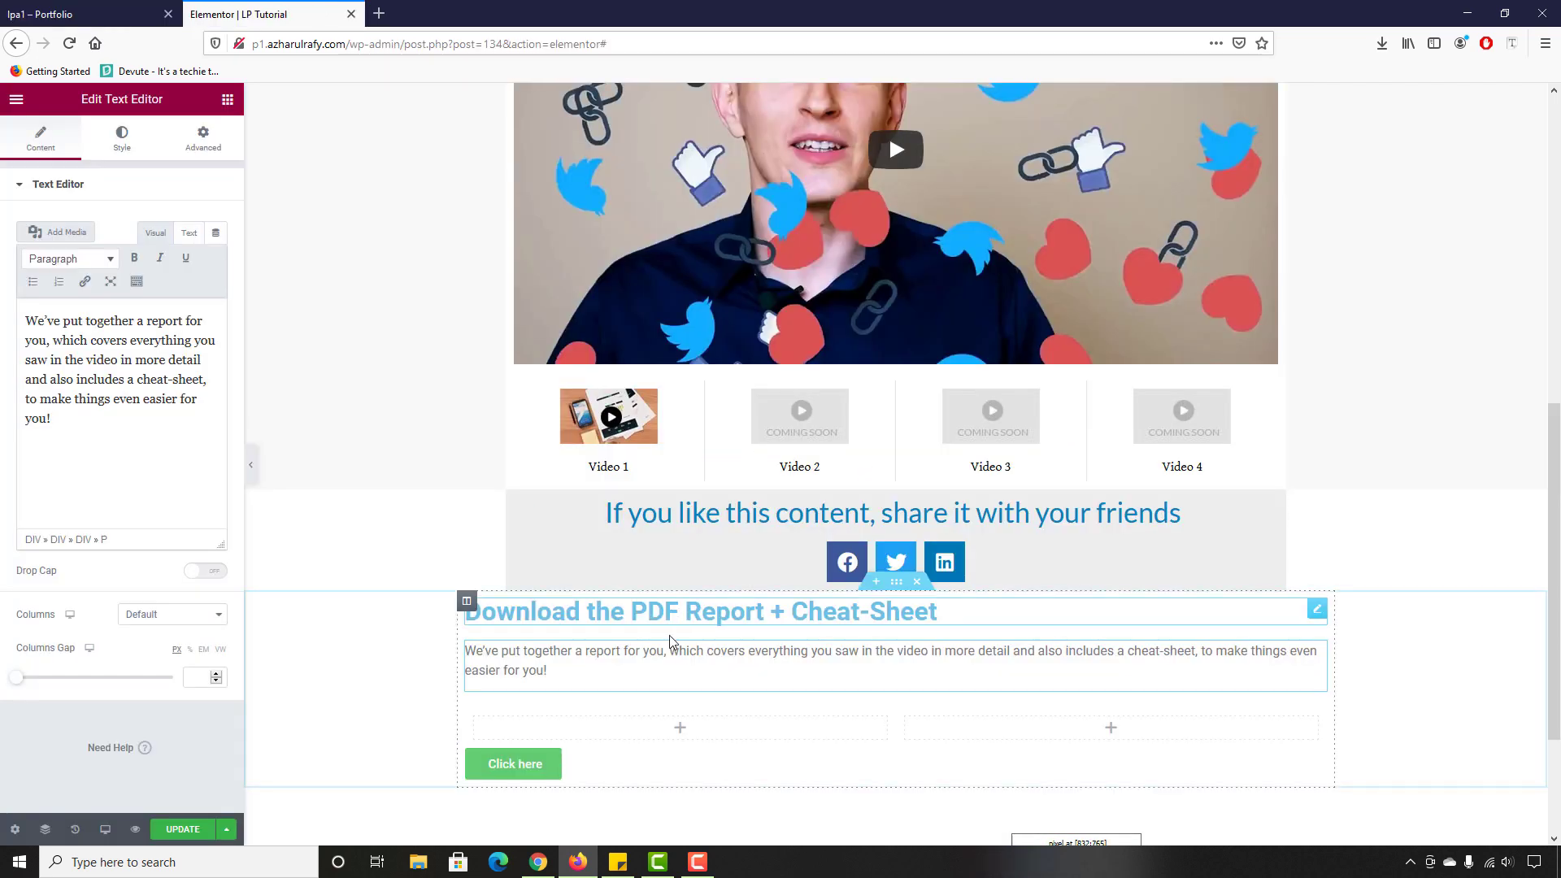
{"action": "left_click", "coordinate": [675, 730]}
{"action": "left_click_drag", "start_coordinate": [410, 522], "coordinate": [617, 740]}
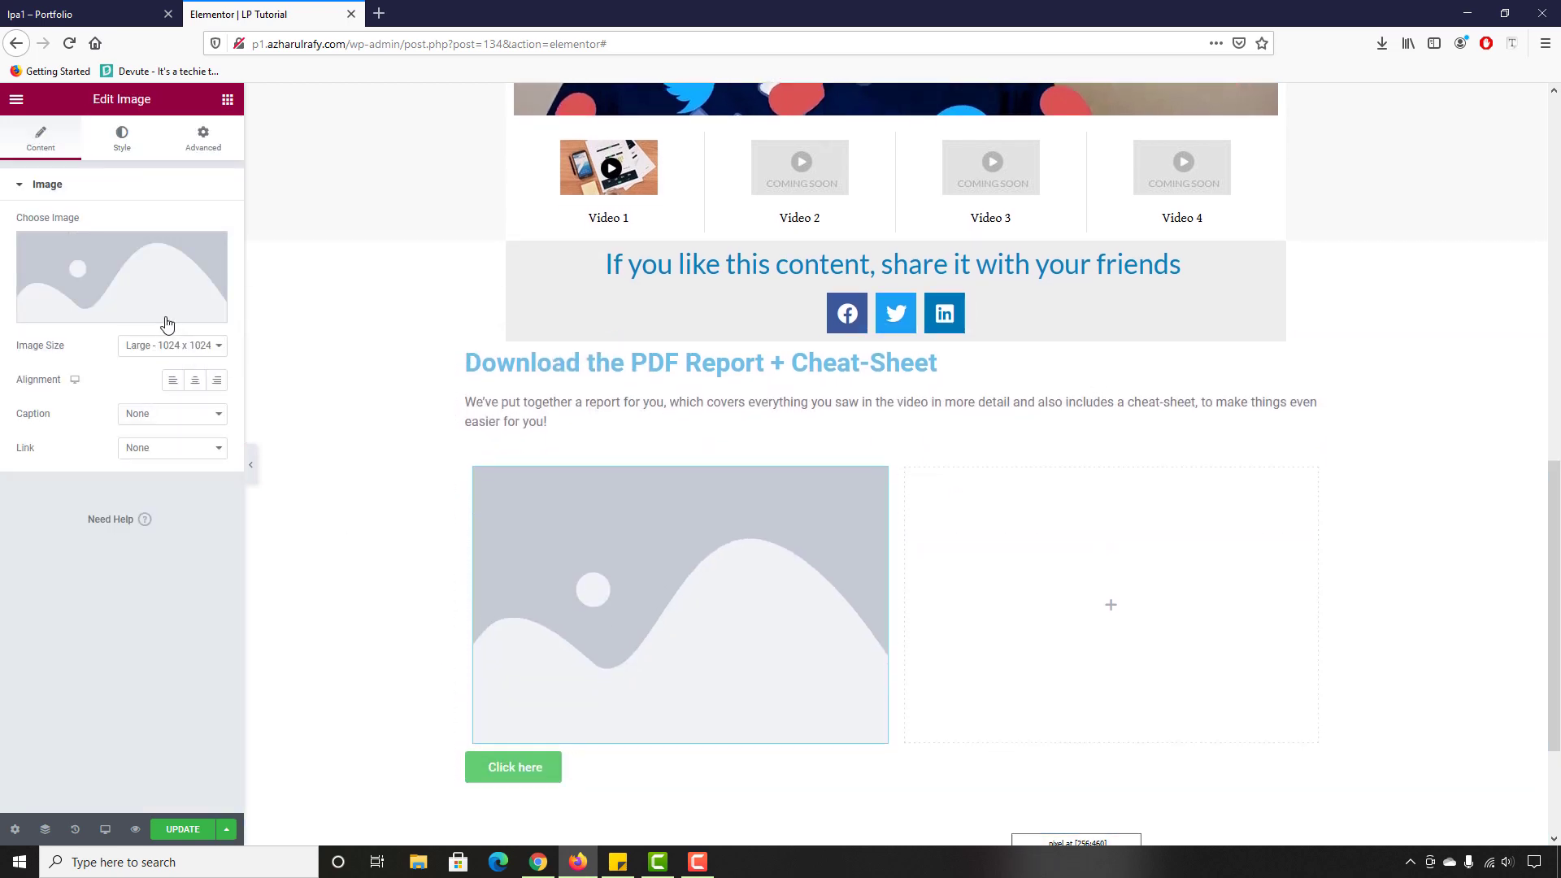
{"action": "left_click", "coordinate": [163, 320]}
{"action": "left_click", "coordinate": [764, 471]}
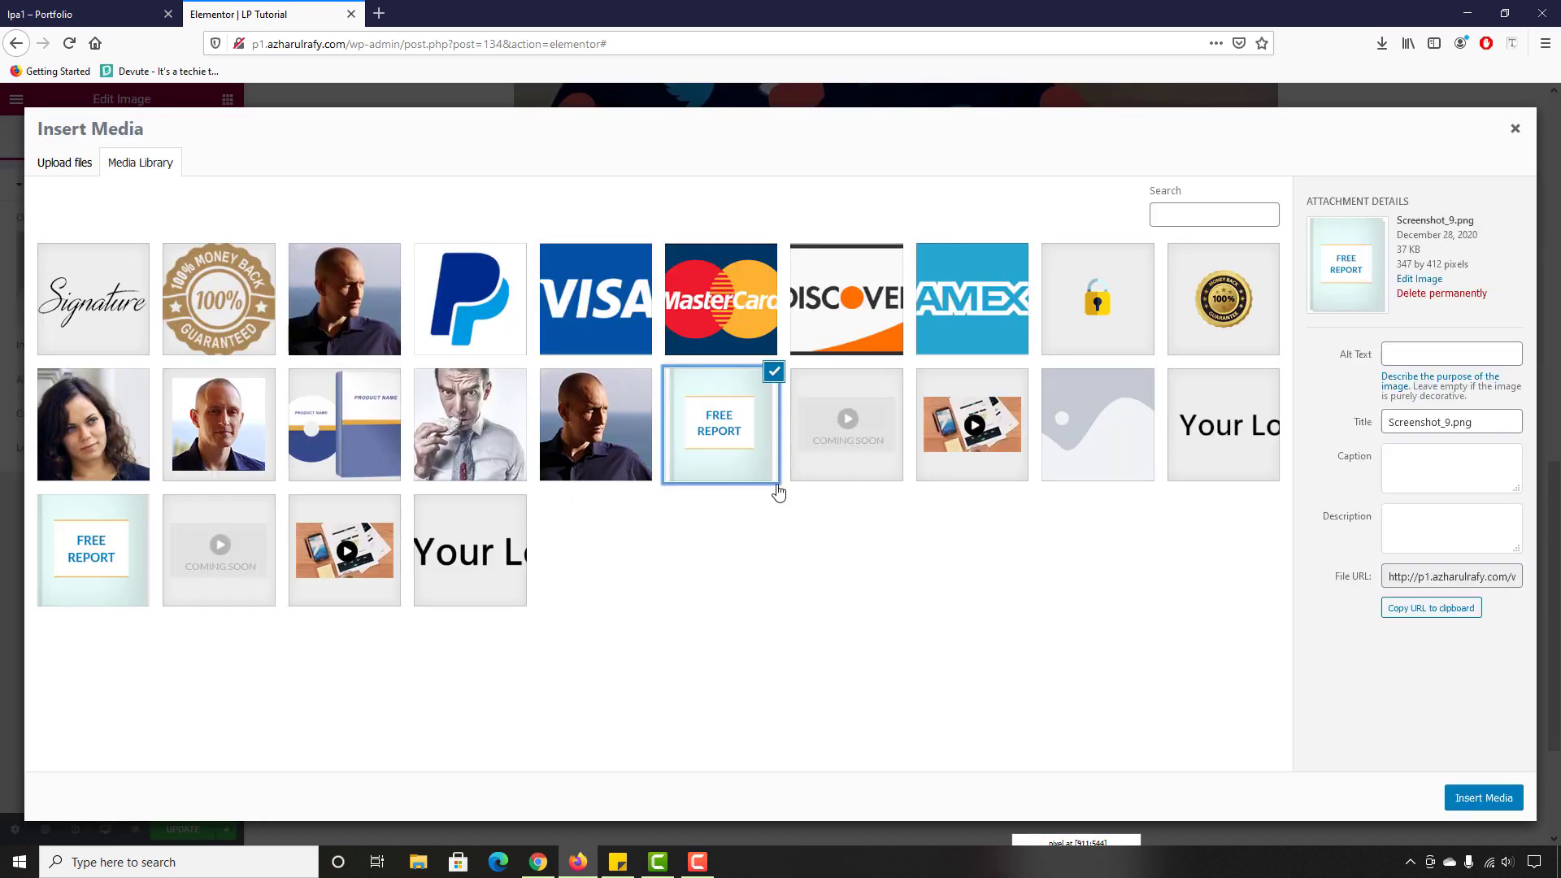
{"action": "left_click", "coordinate": [1477, 799]}
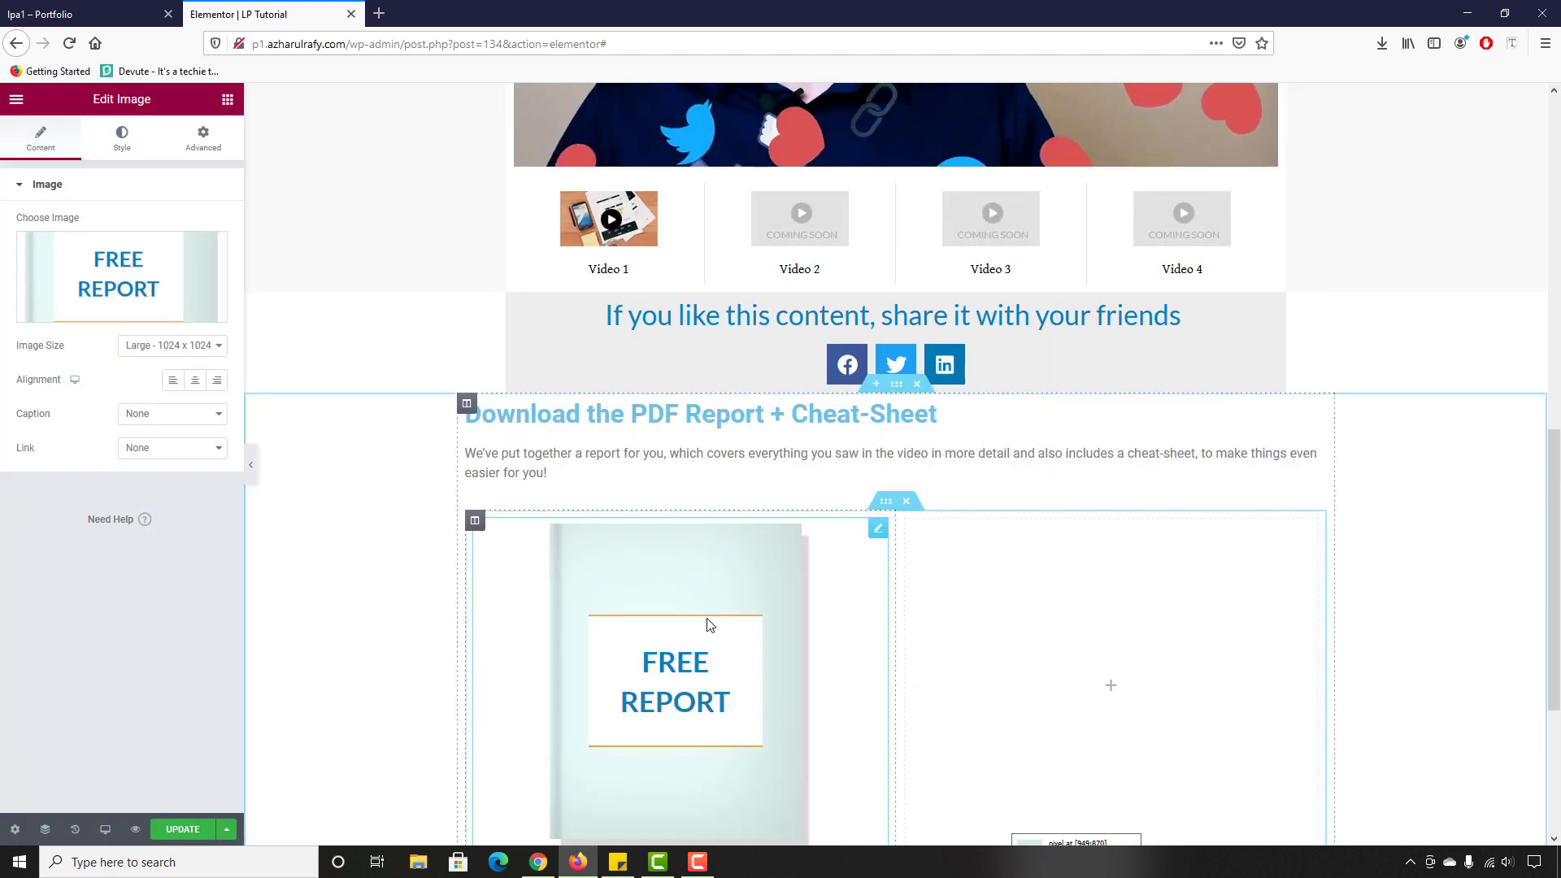
{"action": "scroll", "coordinate": [627, 583], "scroll_direction": "down", "scroll_amount": 2}
{"action": "scroll", "coordinate": [698, 503], "scroll_direction": "up", "scroll_amount": 8}
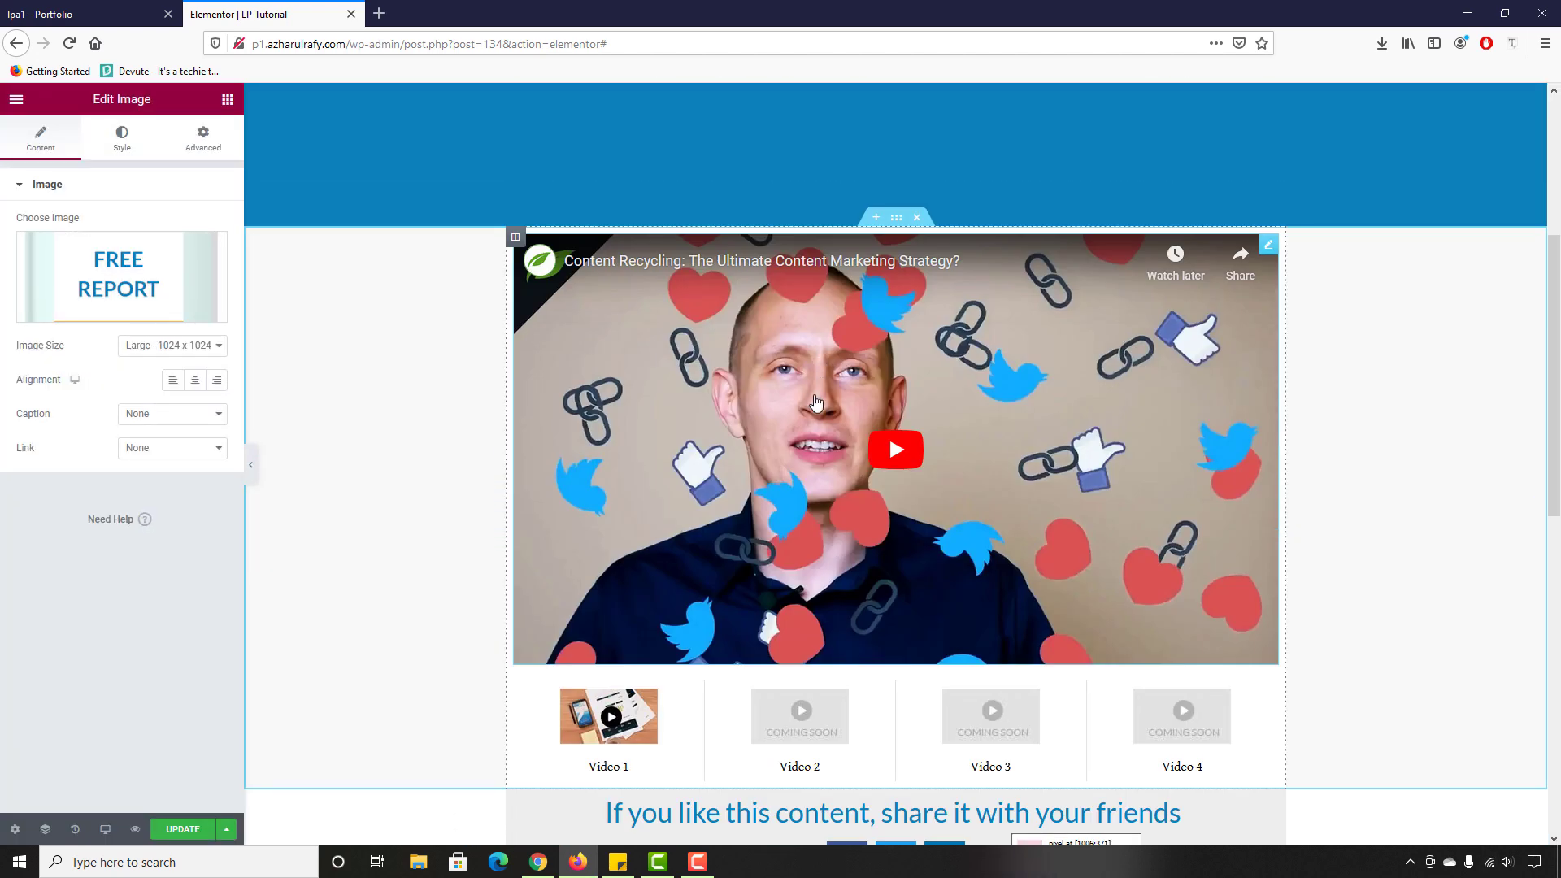
{"action": "scroll", "coordinate": [575, 618], "scroll_direction": "down", "scroll_amount": 3}
{"action": "scroll", "coordinate": [576, 618], "scroll_direction": "down", "scroll_amount": 5}
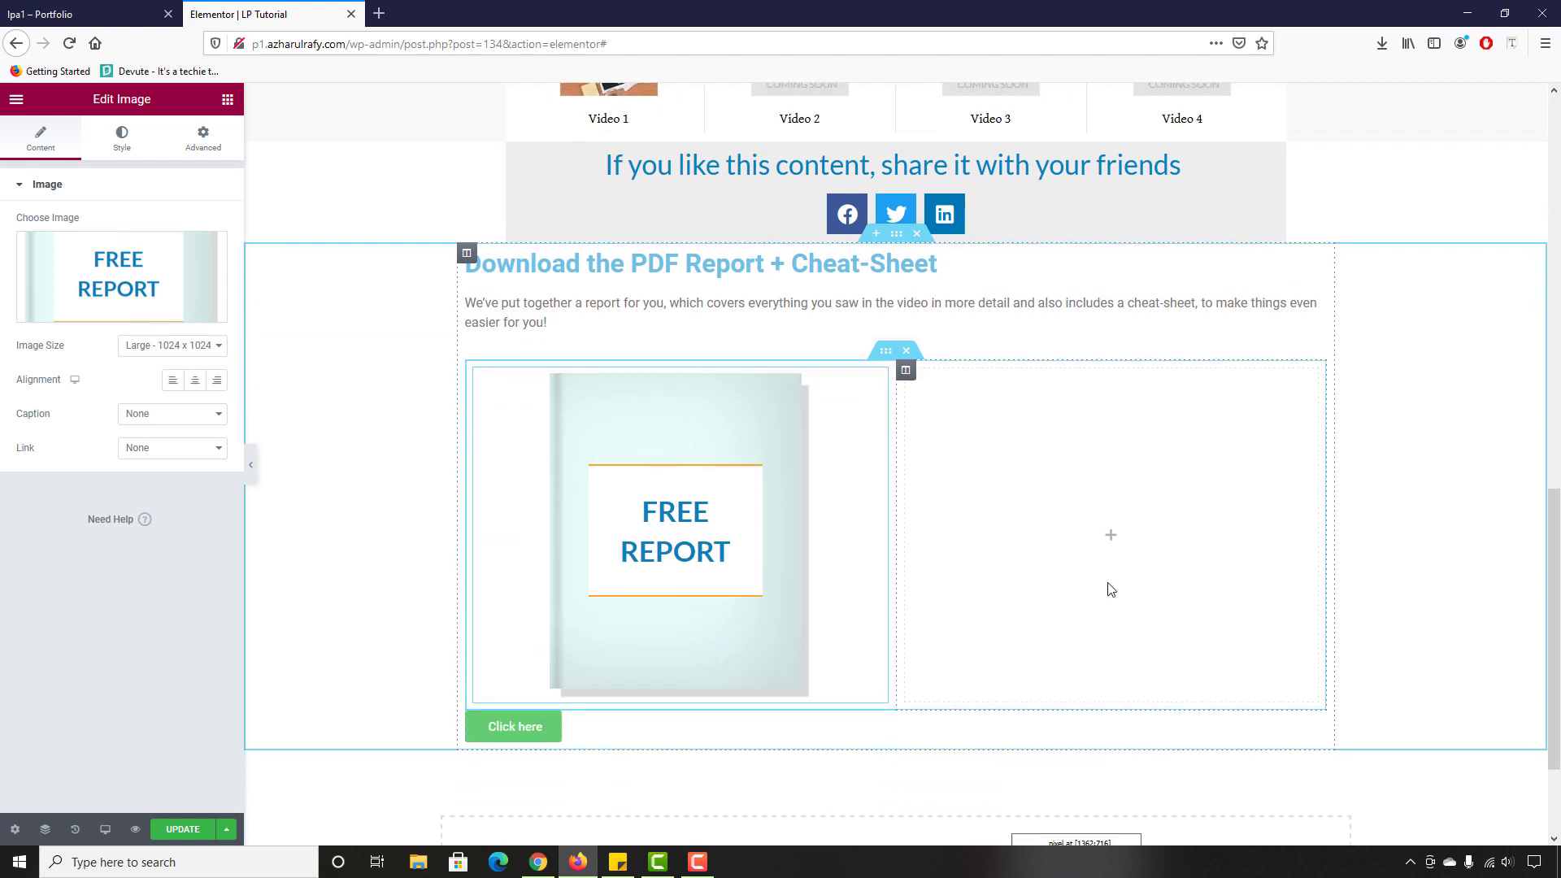
Step: Add a Feature List widget to the inner section's empty second column and delete Feature Item 2 and Feature Item 3
{"action": "left_click", "coordinate": [29, 6]}
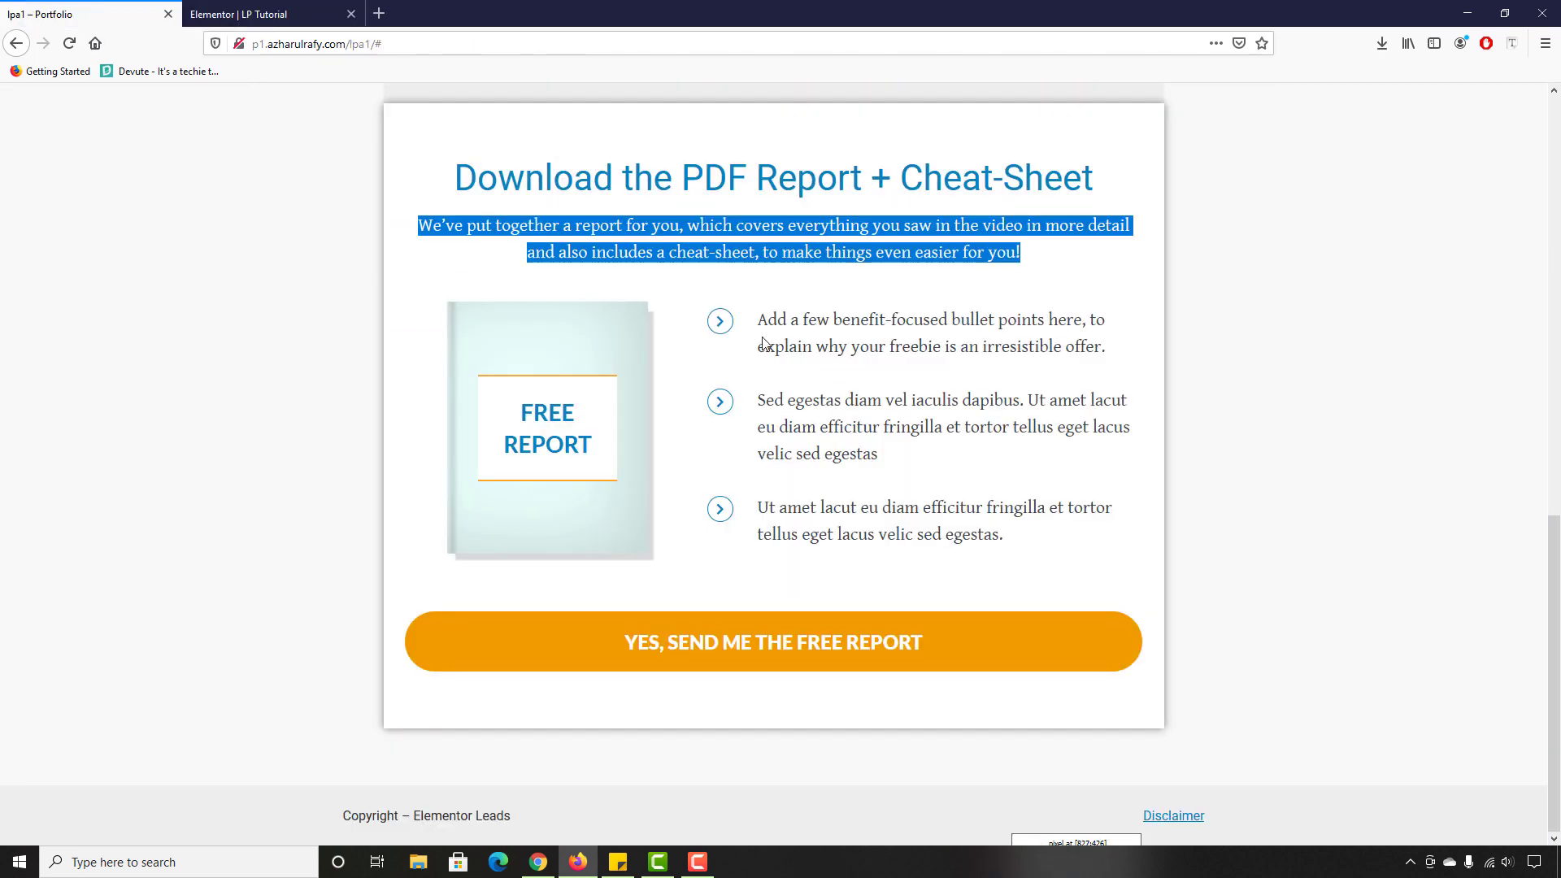
{"action": "left_click", "coordinate": [281, 14]}
{"action": "left_click", "coordinate": [1089, 529]}
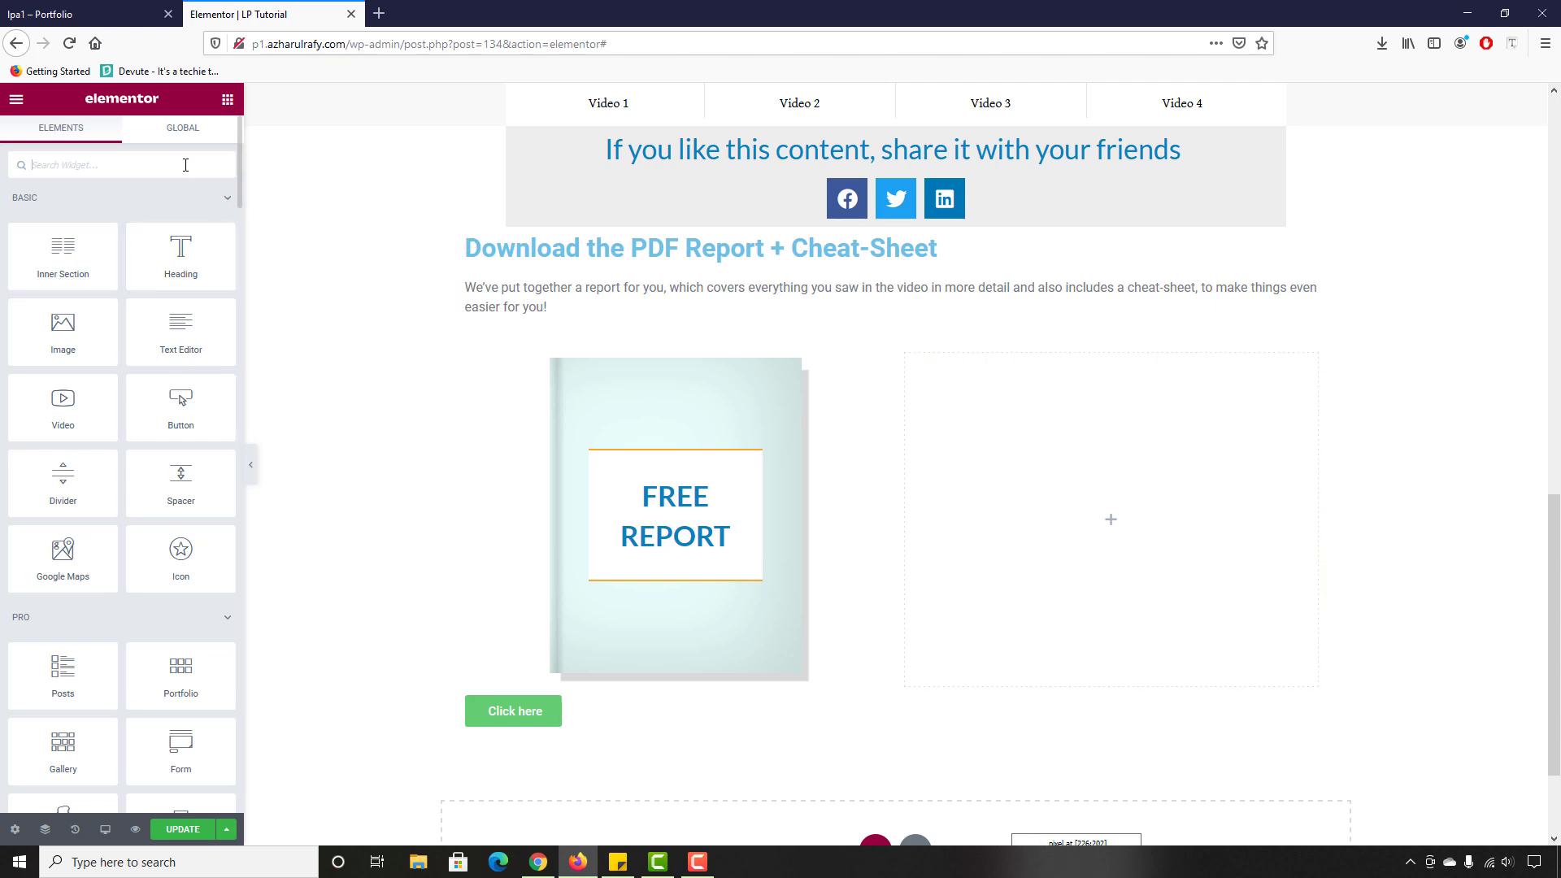
{"action": "type", "text": "fea"}
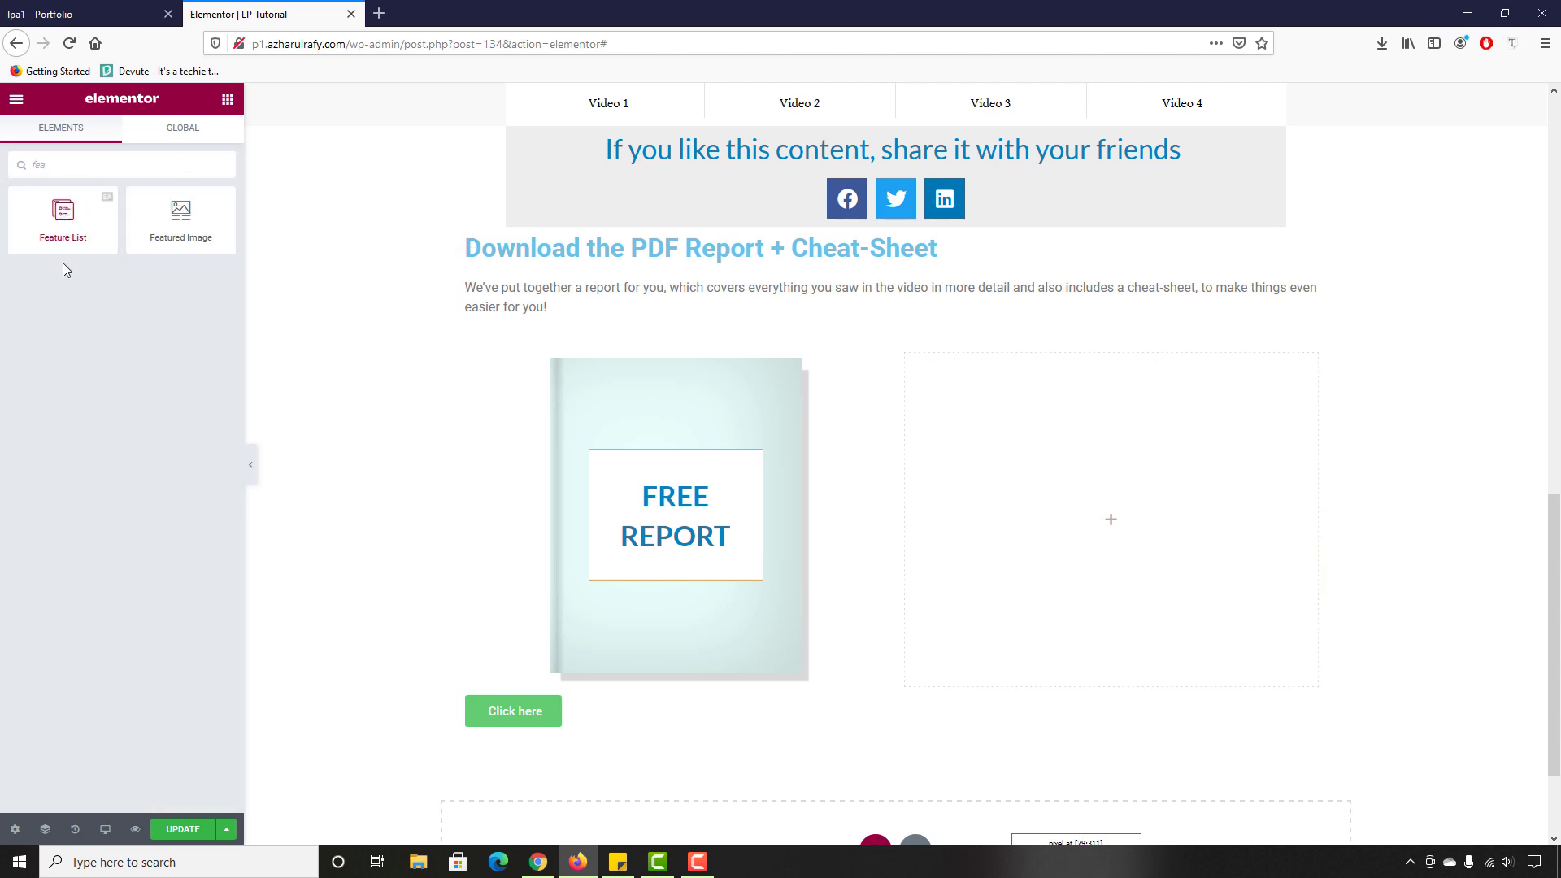
{"action": "left_click_drag", "start_coordinate": [64, 211], "coordinate": [1126, 504]}
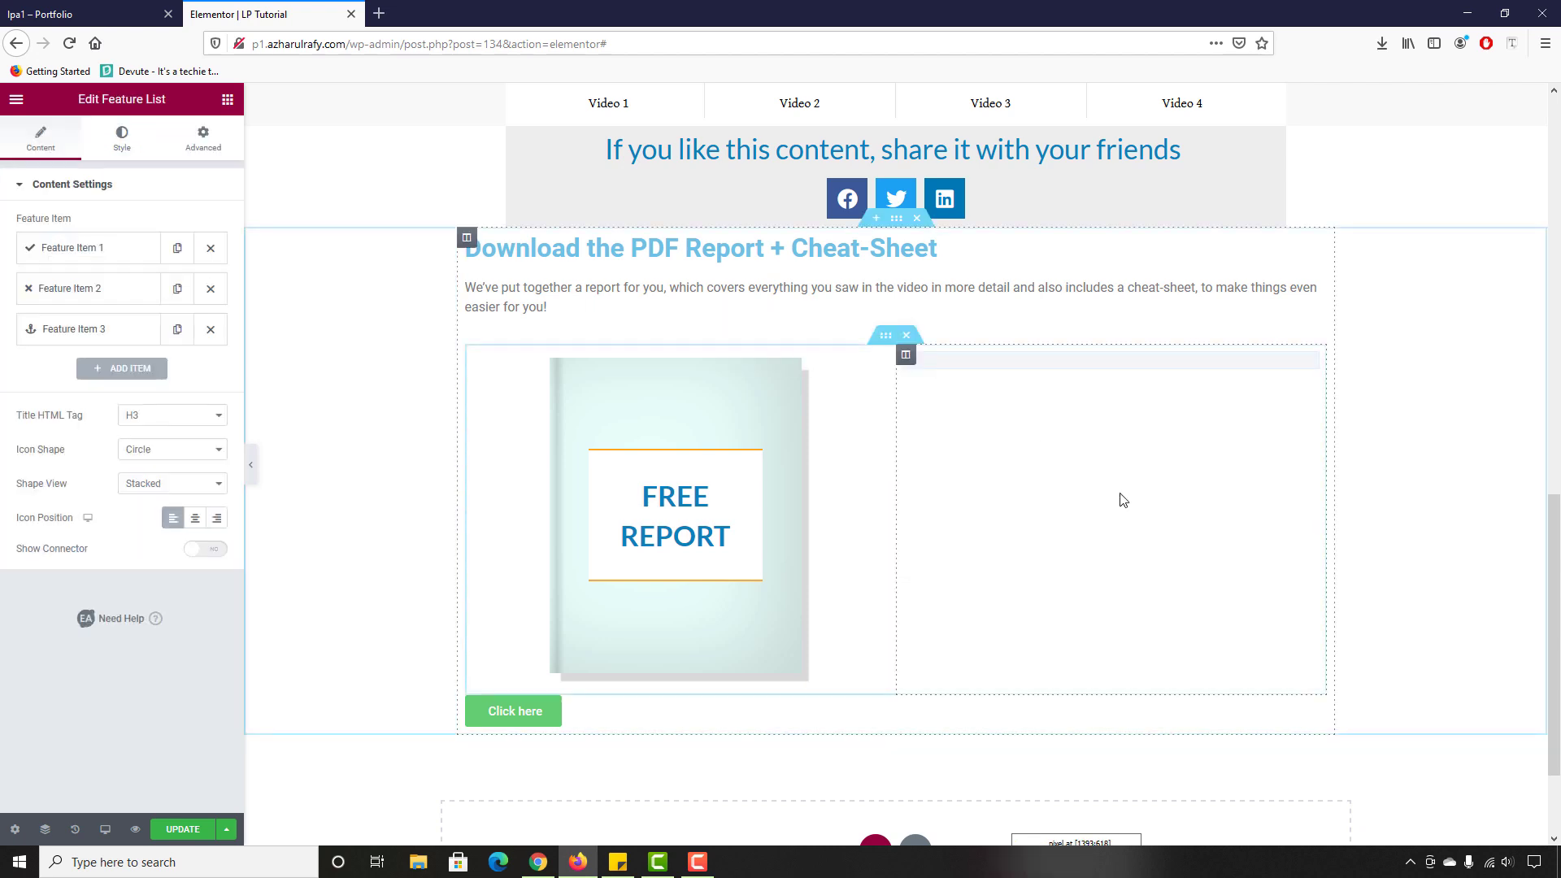
{"action": "left_click", "coordinate": [211, 330]}
{"action": "left_click", "coordinate": [210, 289]}
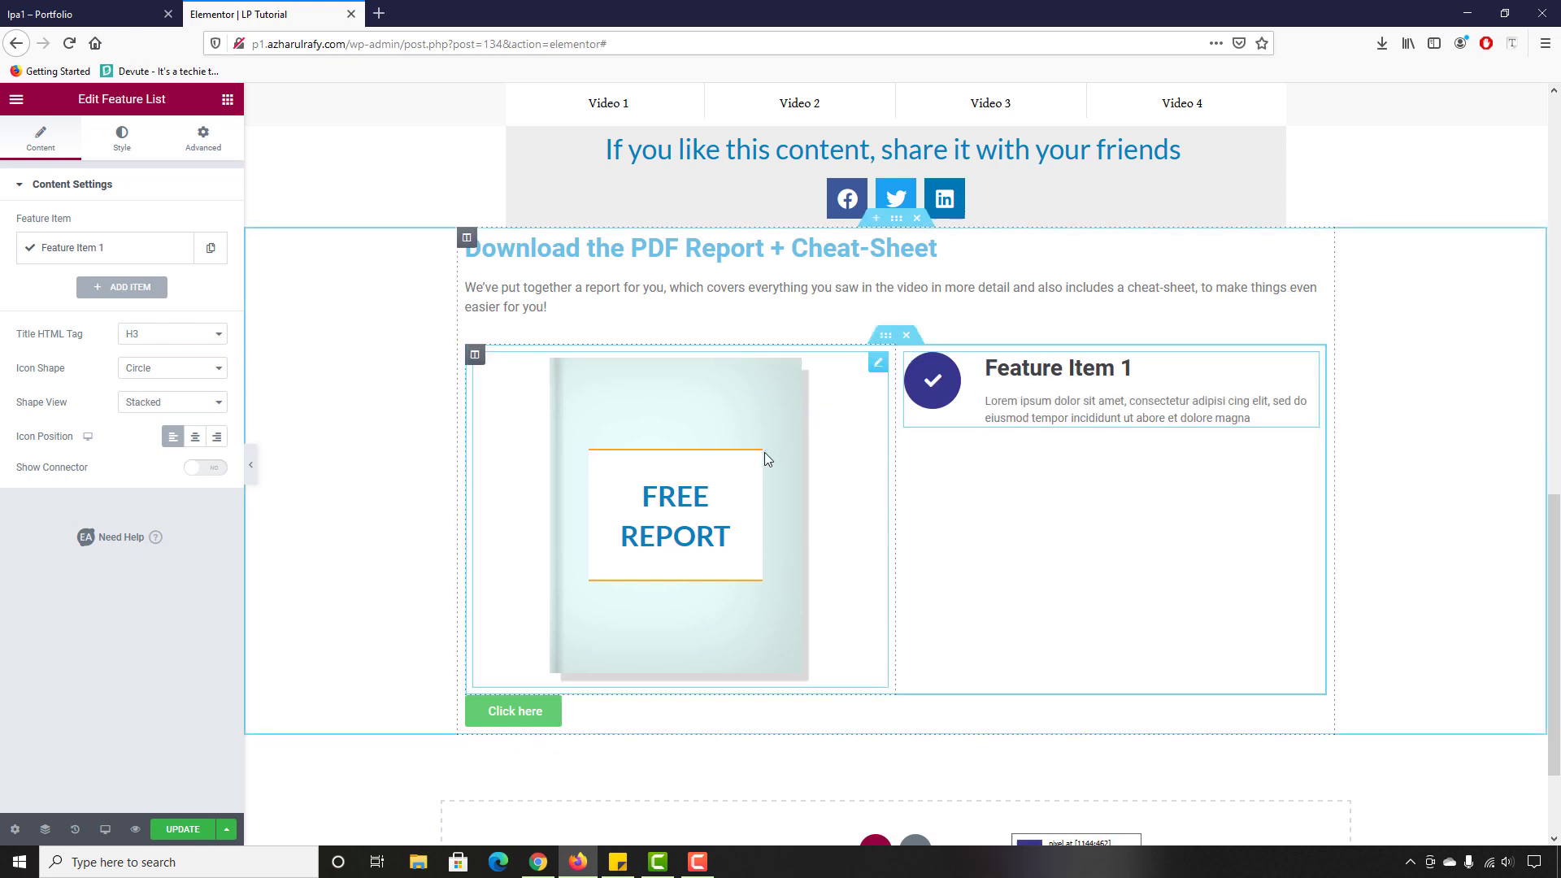
Step: Check the download heading on the reference page and center-align the matching heading in the Elementor page
{"action": "scroll", "coordinate": [317, 534], "scroll_direction": "up", "scroll_amount": 3}
{"action": "left_click", "coordinate": [10, 6]}
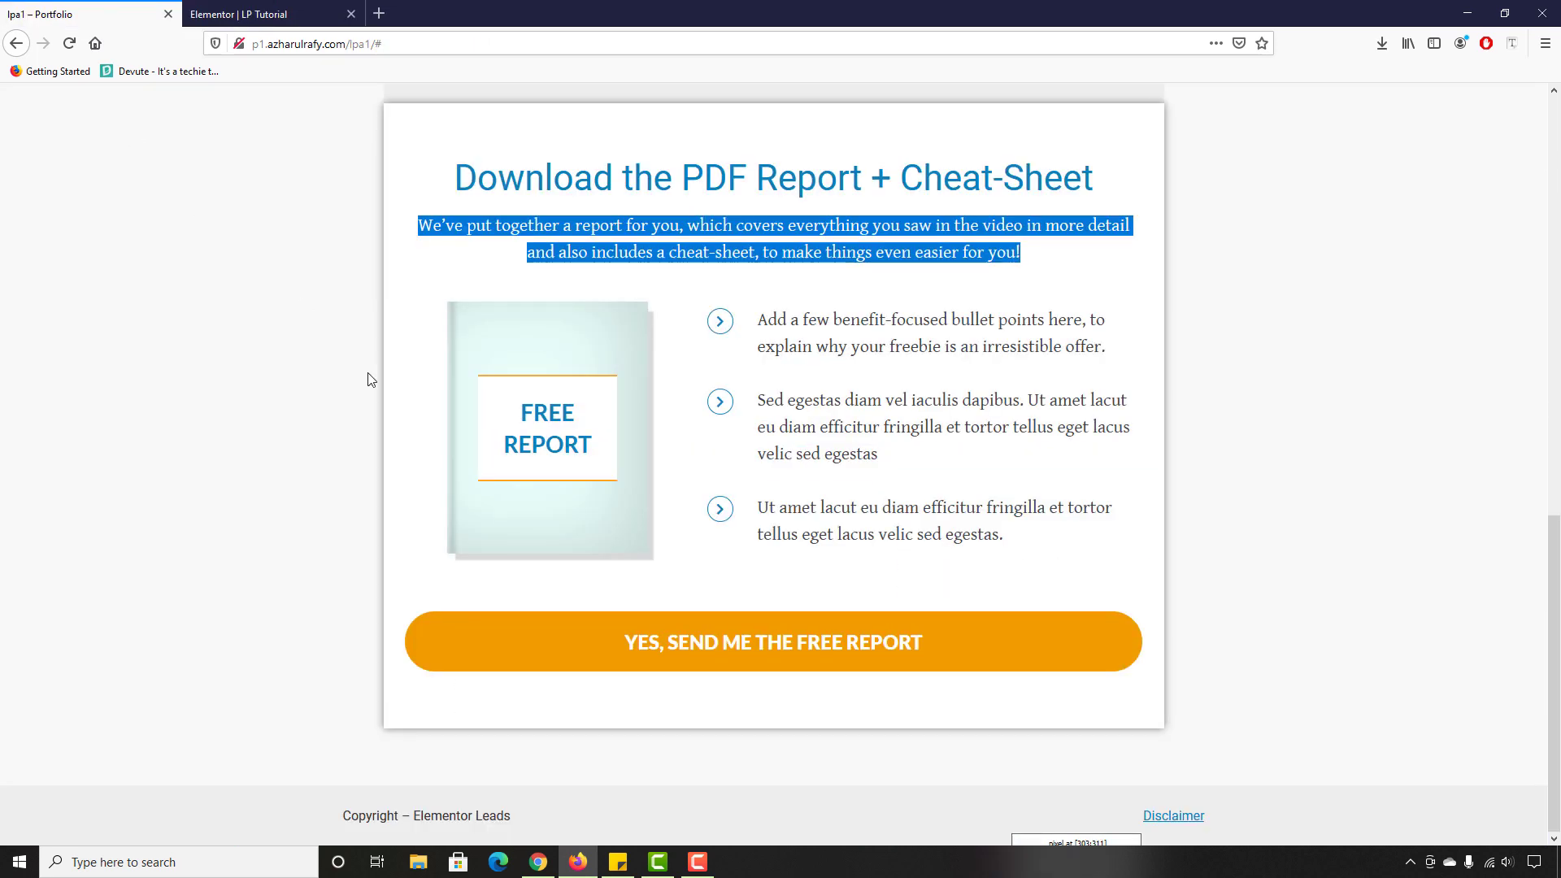
{"action": "scroll", "coordinate": [533, 303], "scroll_direction": "up", "scroll_amount": 2}
{"action": "left_click_drag", "start_coordinate": [455, 343], "coordinate": [1094, 343]}
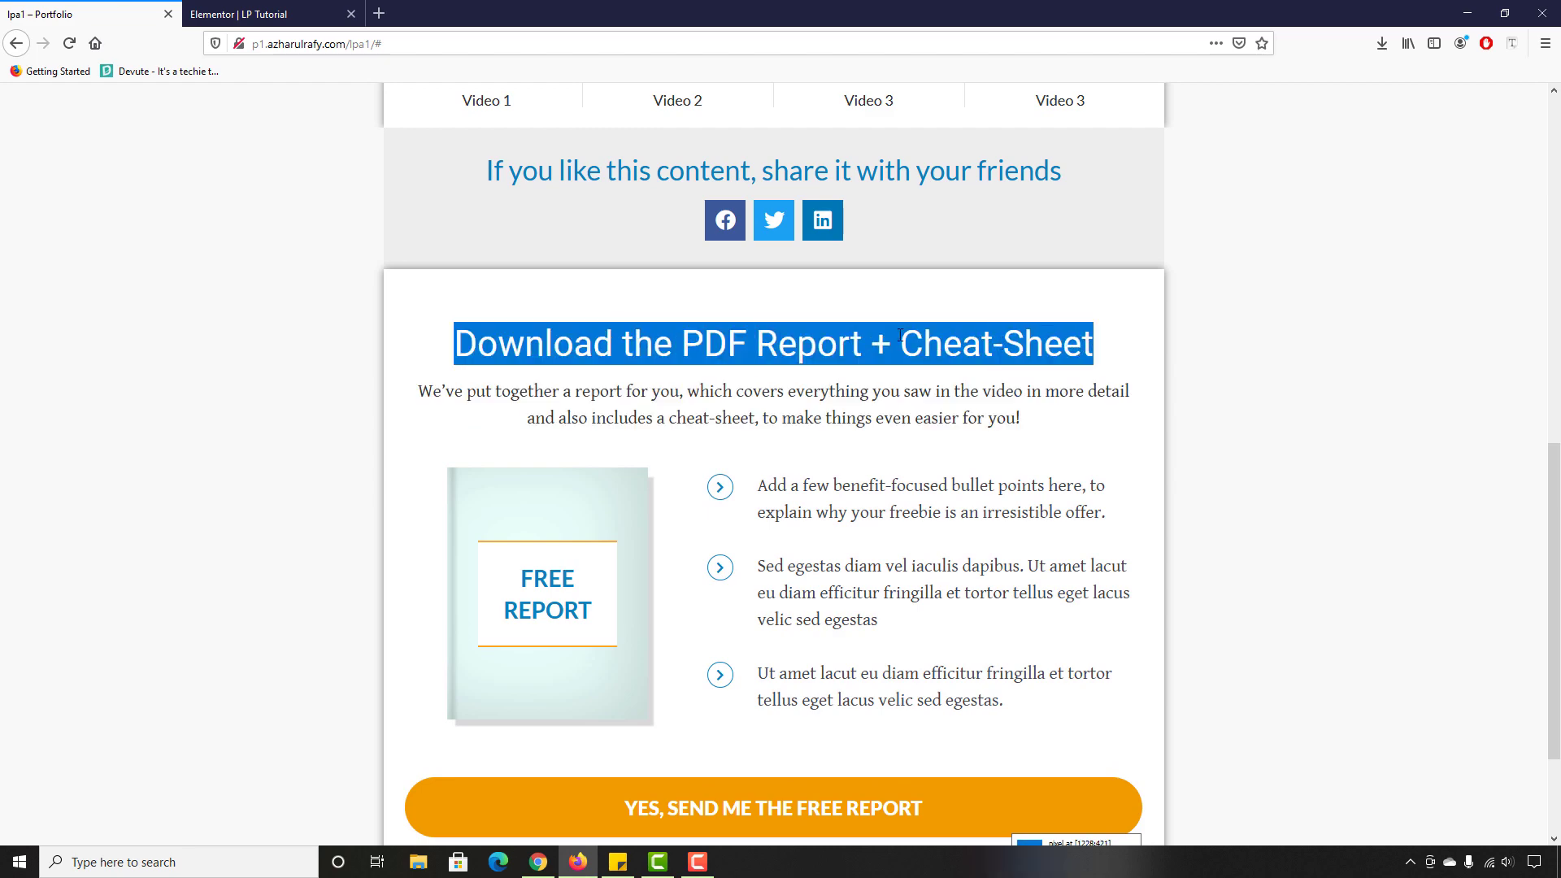
{"action": "left_click", "coordinate": [238, 14]}
{"action": "left_click", "coordinate": [736, 411]}
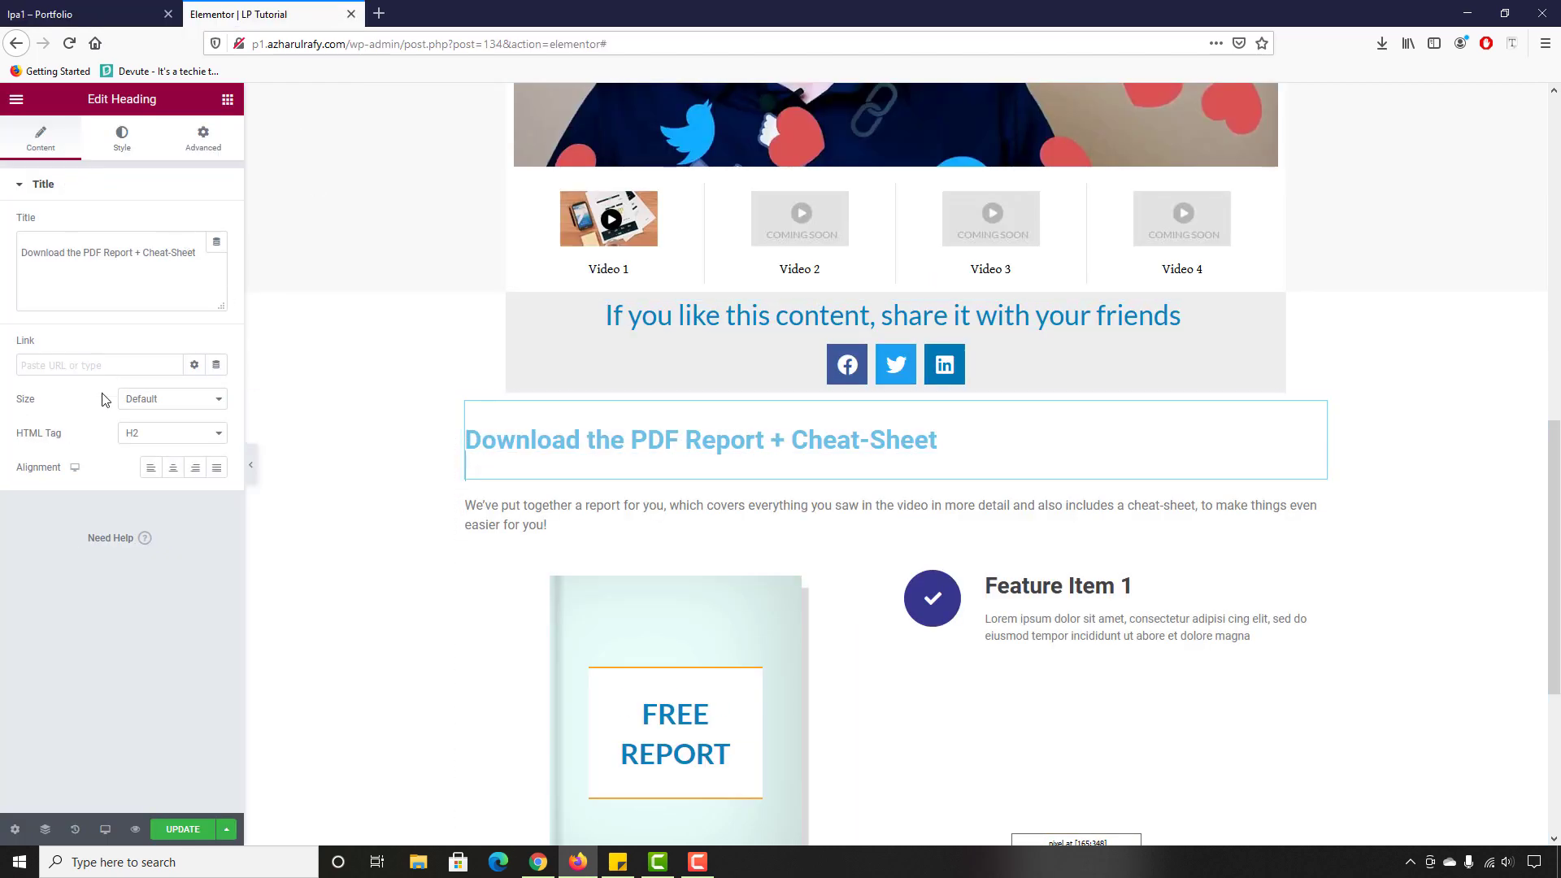
{"action": "left_click", "coordinate": [173, 467]}
Step: Inspect the reference download heading's colour, font and size with Font Finder
{"action": "left_click", "coordinate": [49, 14]}
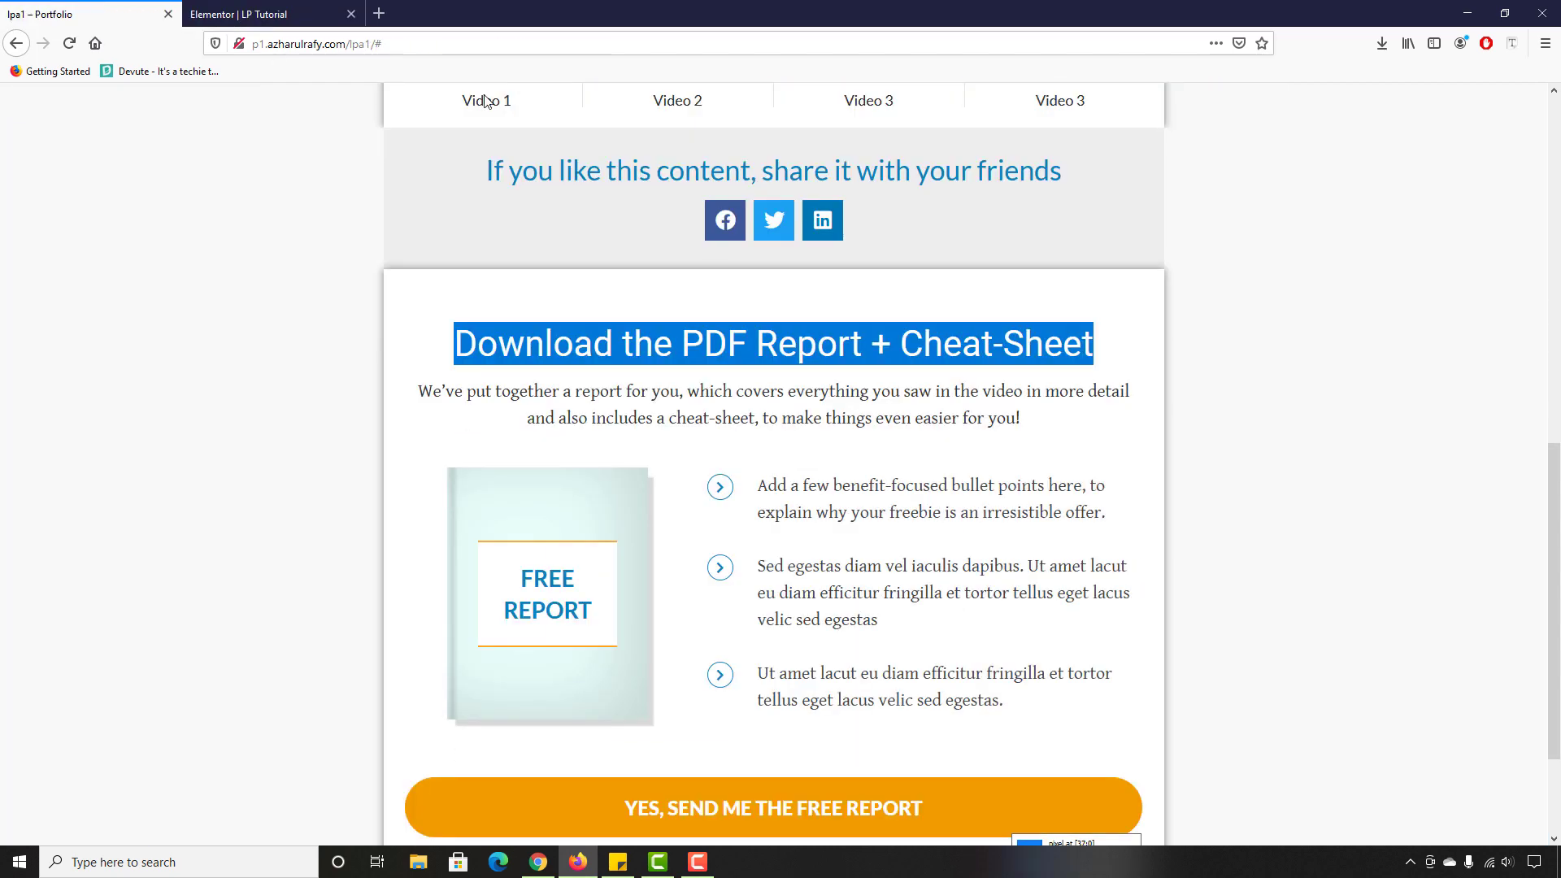
{"action": "left_click", "coordinate": [1510, 47]}
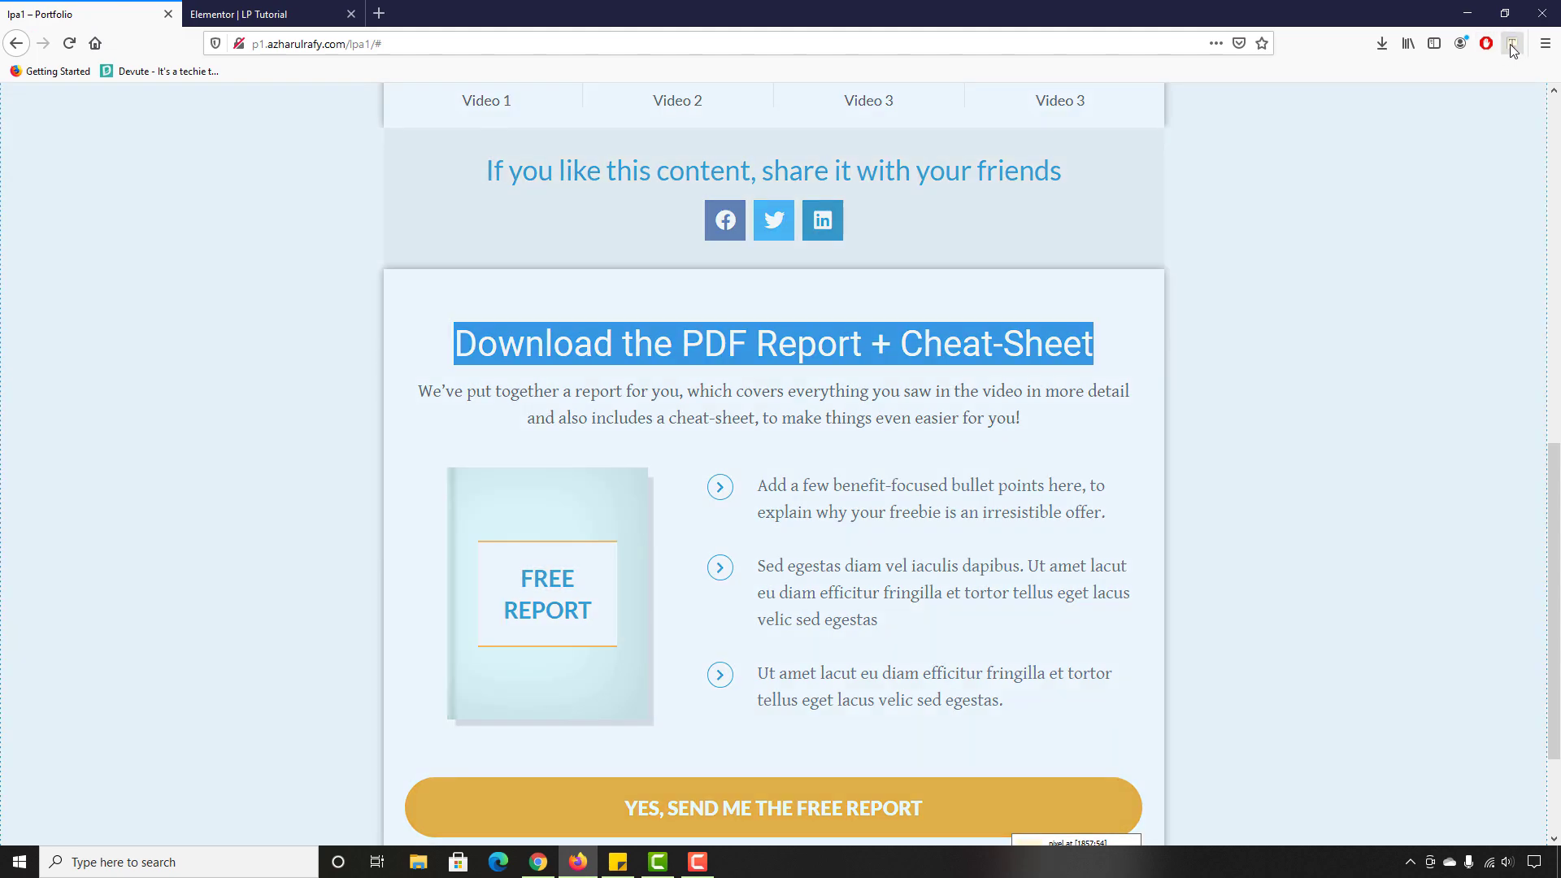
{"action": "left_click", "coordinate": [1087, 325]}
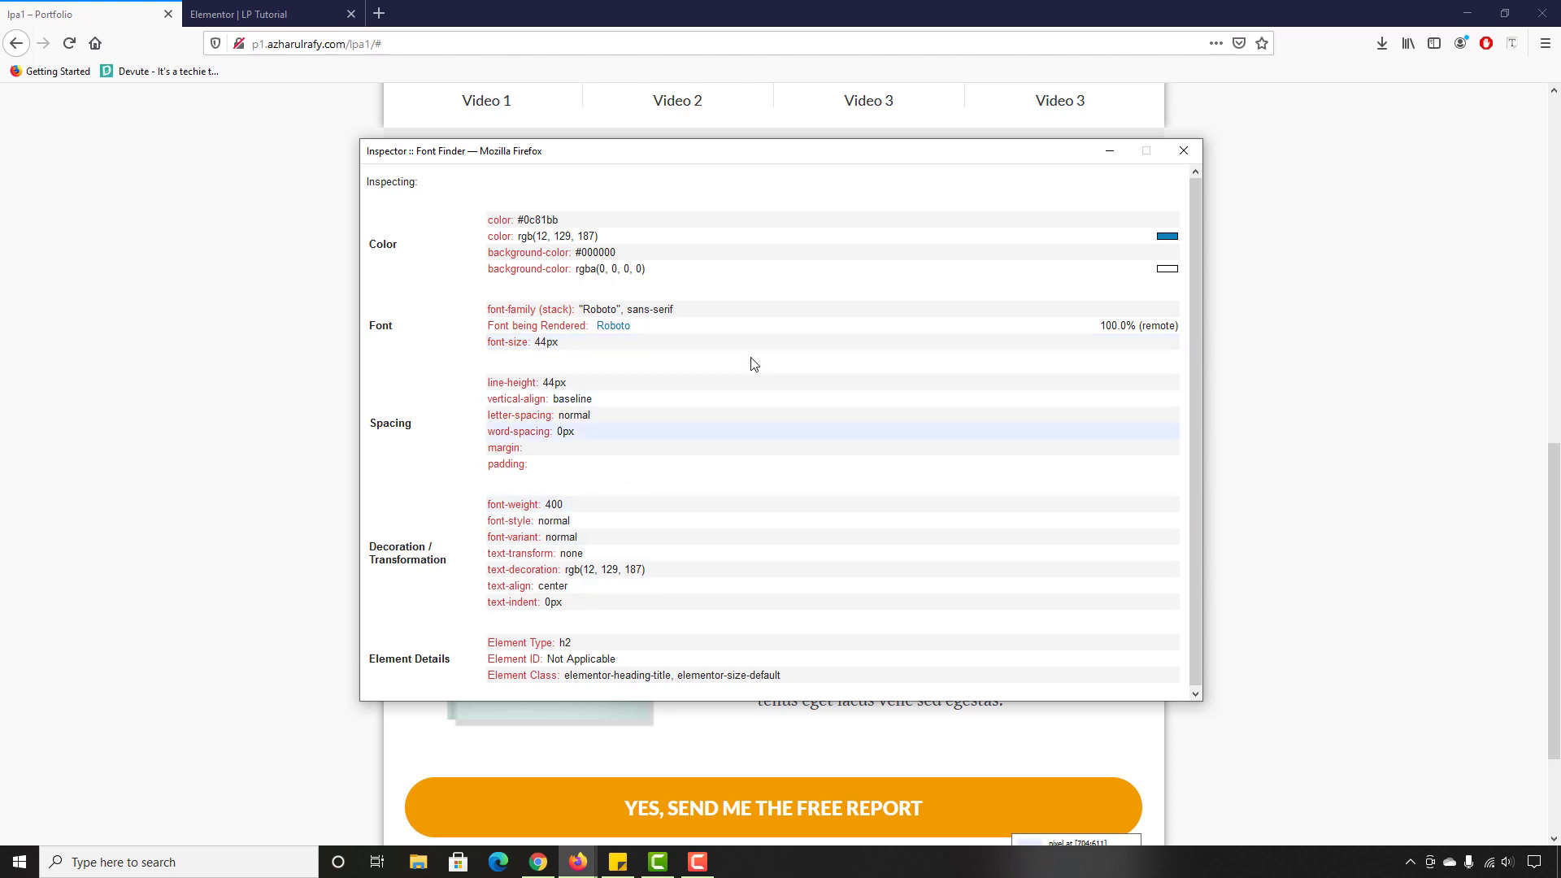
{"action": "left_click", "coordinate": [1184, 151]}
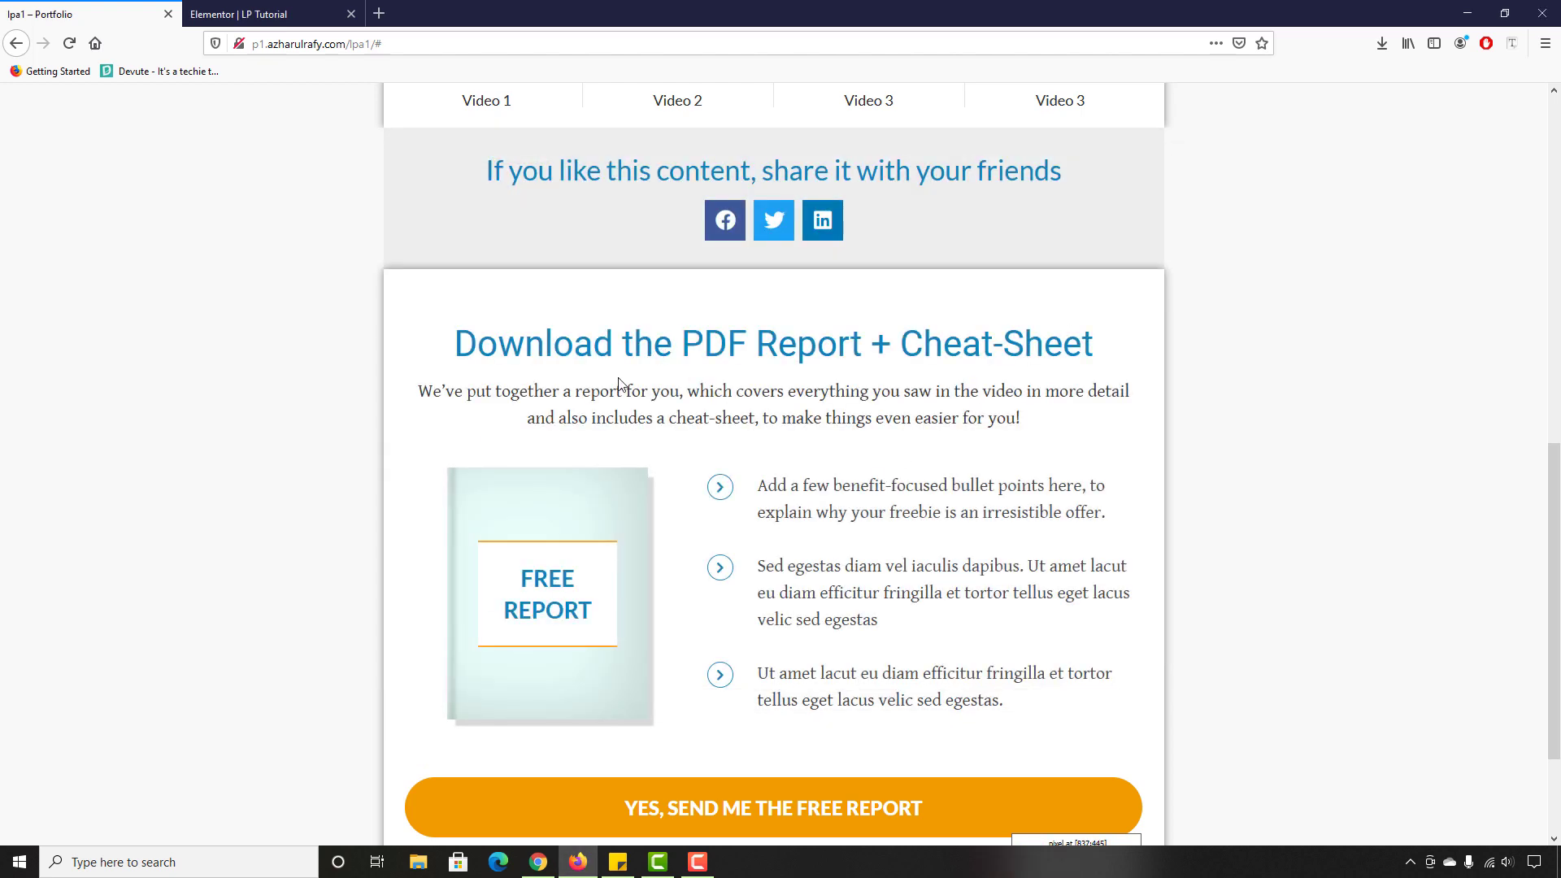
Step: Set the download heading's typography to the Lato family, size 44 px and weight 400
{"action": "left_click", "coordinate": [238, 14]}
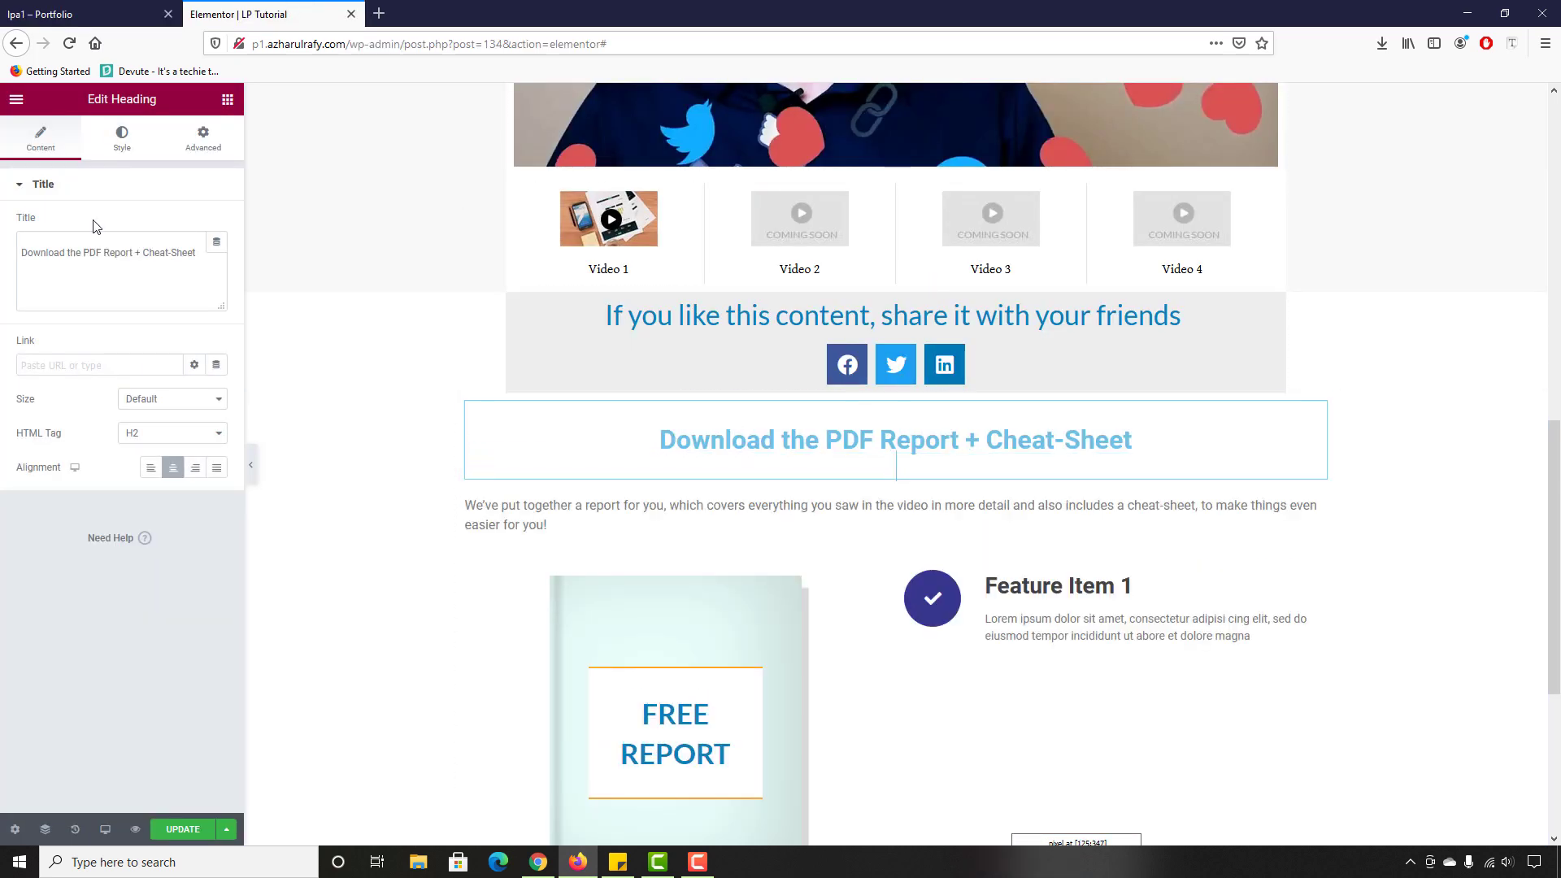
{"action": "left_click", "coordinate": [122, 138]}
{"action": "left_click", "coordinate": [216, 258]}
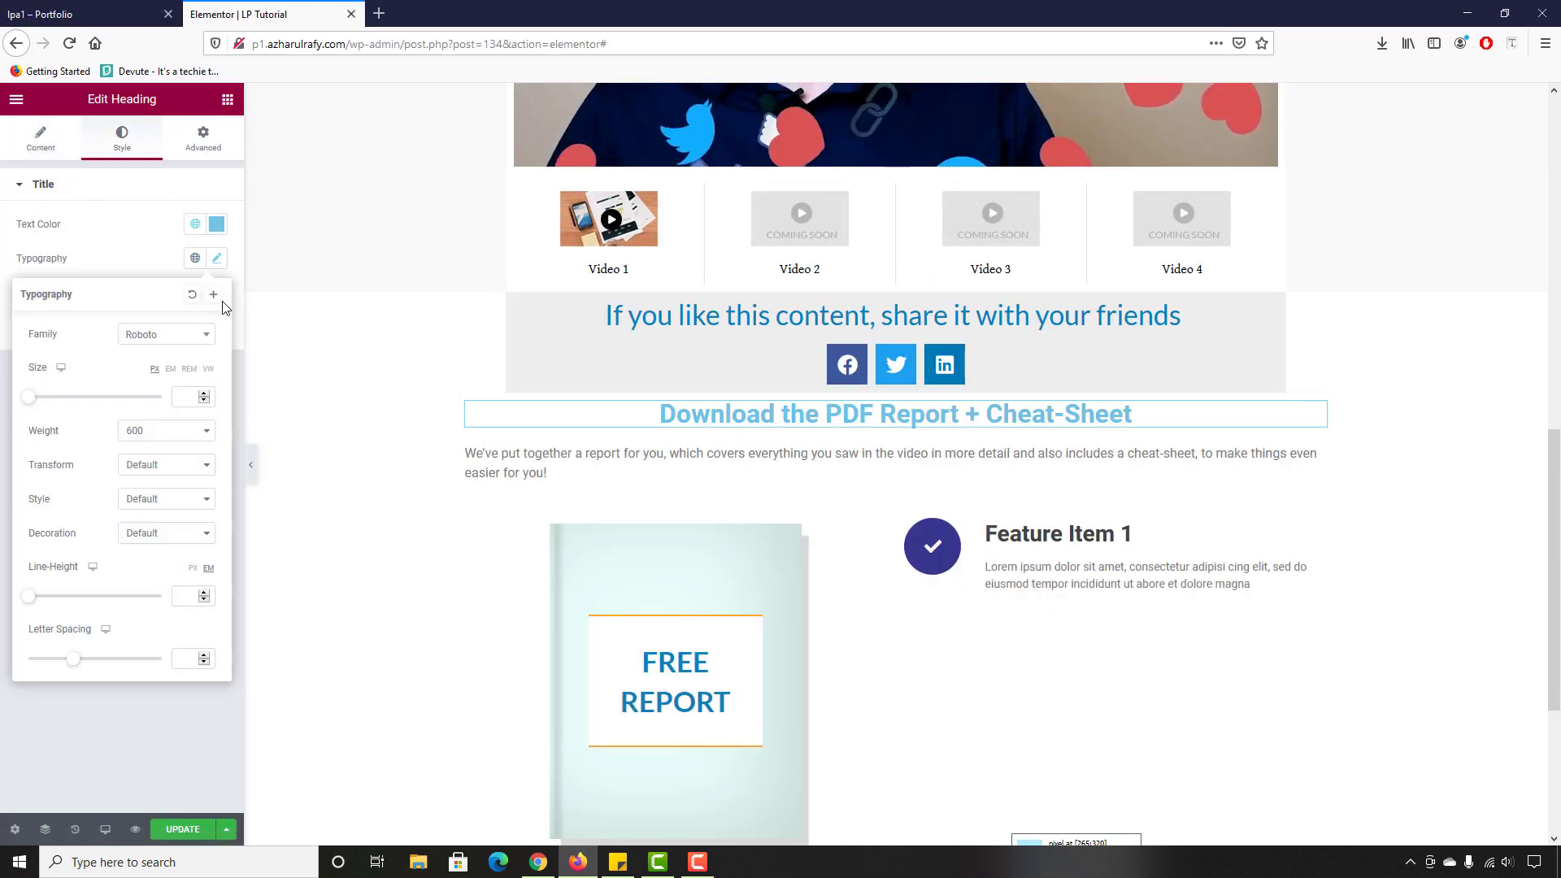
{"action": "left_click", "coordinate": [190, 398]}
{"action": "type", "text": "44"}
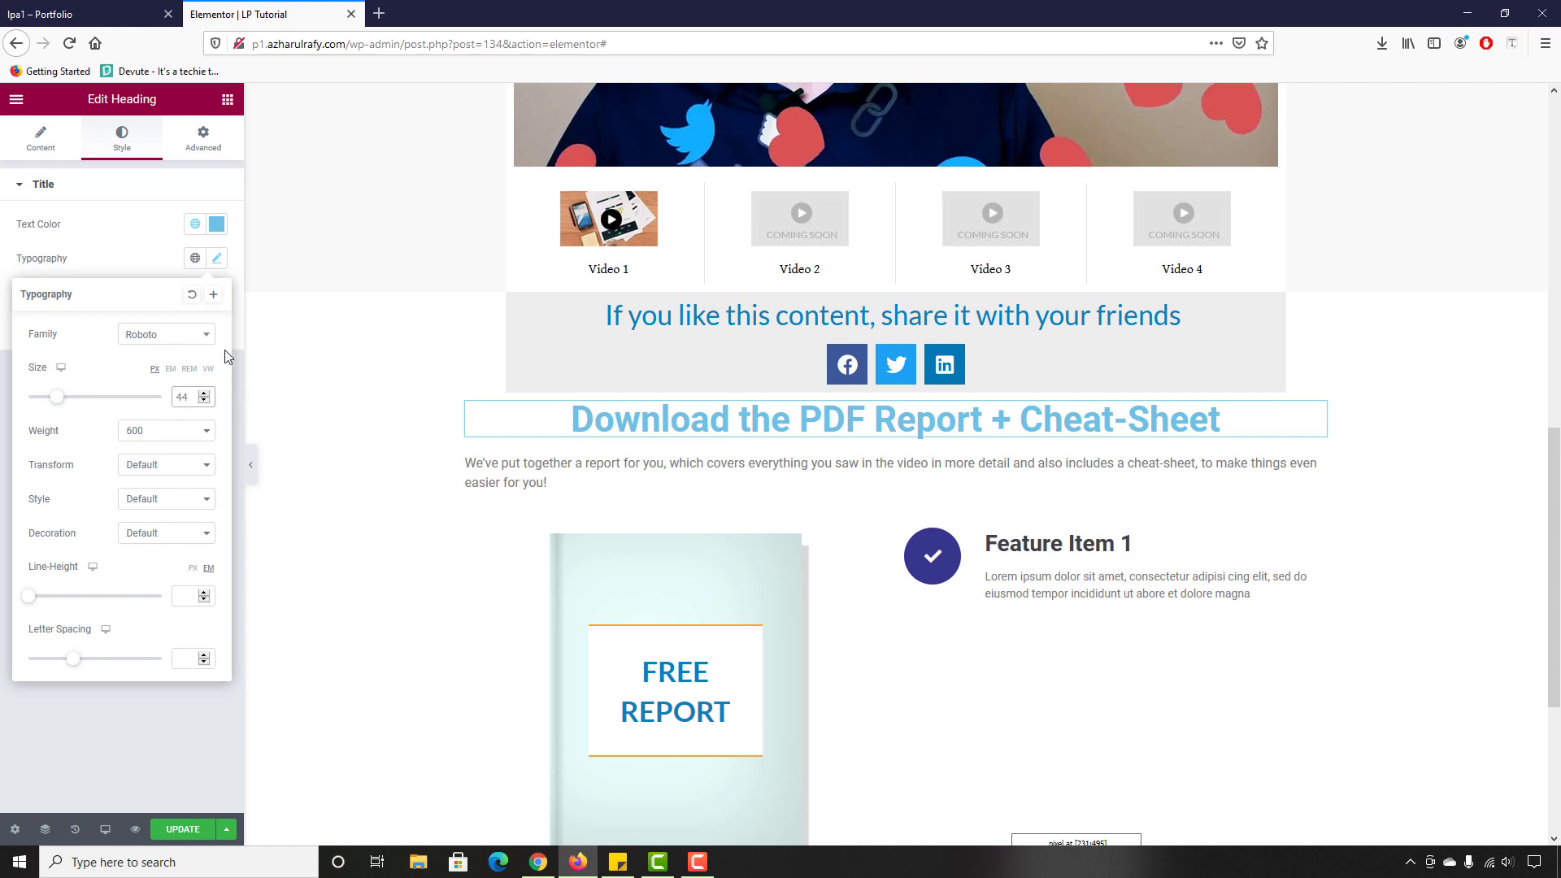
{"action": "left_click", "coordinate": [191, 341]}
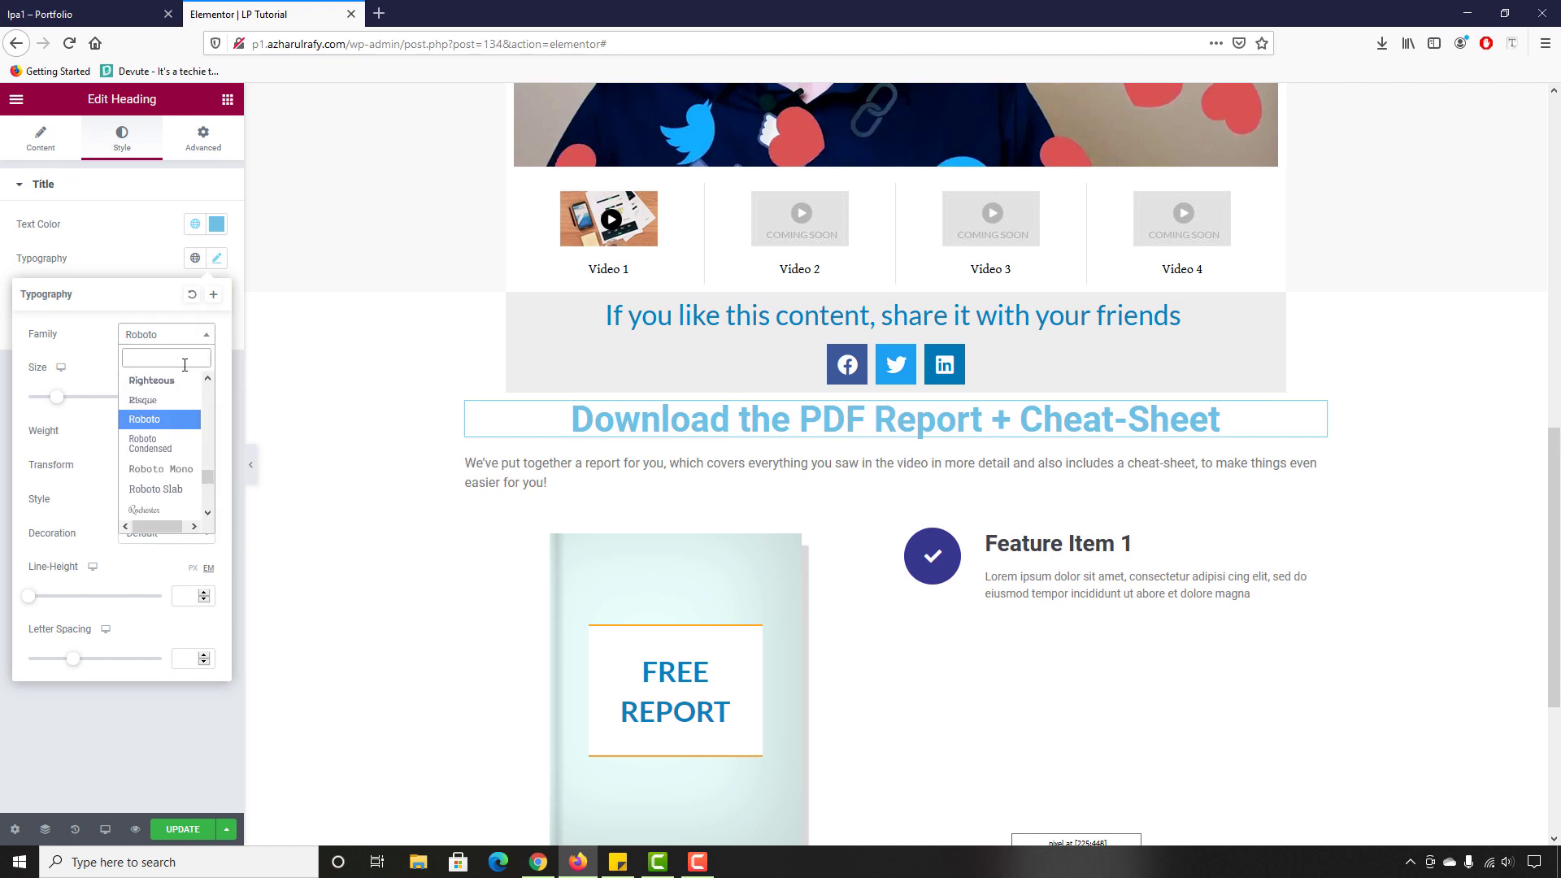
{"action": "type", "text": "lato"}
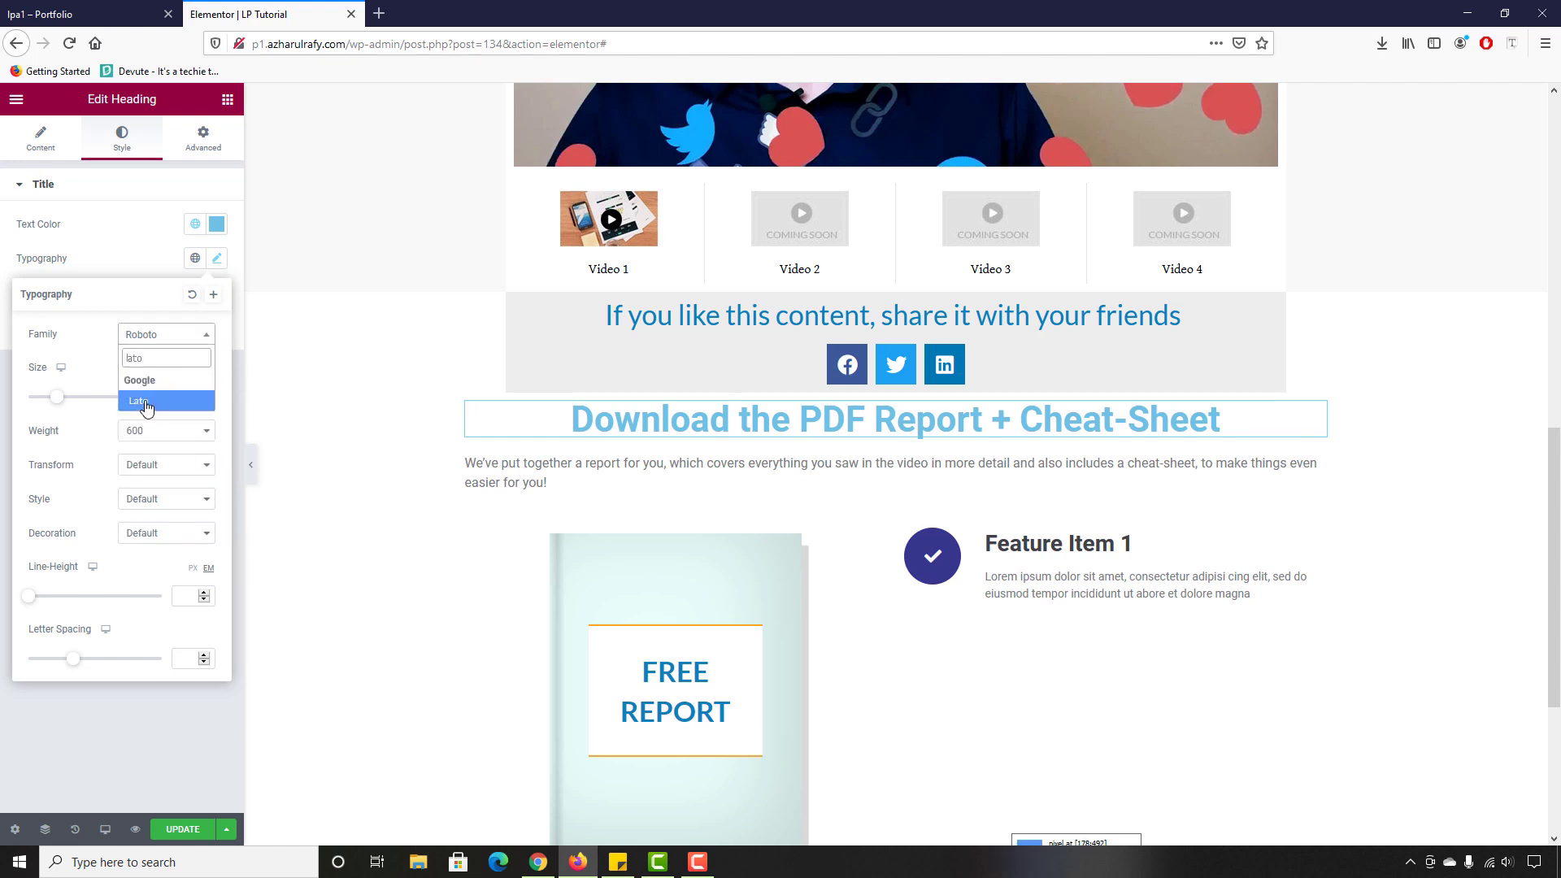
{"action": "left_click", "coordinate": [145, 403]}
{"action": "left_click", "coordinate": [165, 437]}
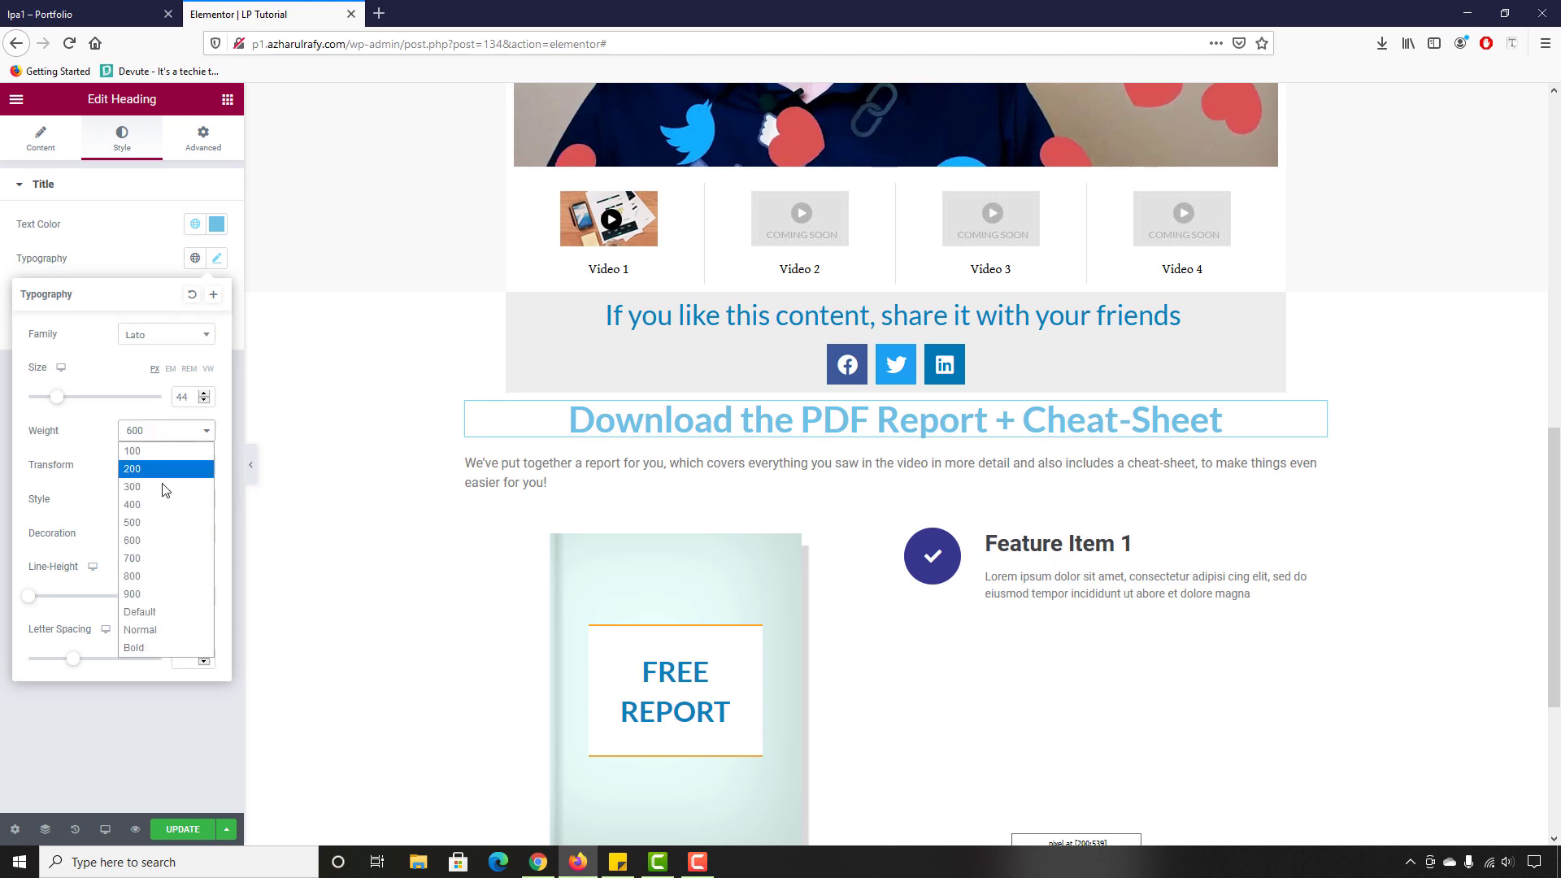
{"action": "left_click", "coordinate": [147, 503]}
Step: Compare the download heading with the reference page and set its text colour to #2C81BB
{"action": "scroll", "coordinate": [840, 408], "scroll_direction": "up", "scroll_amount": 7}
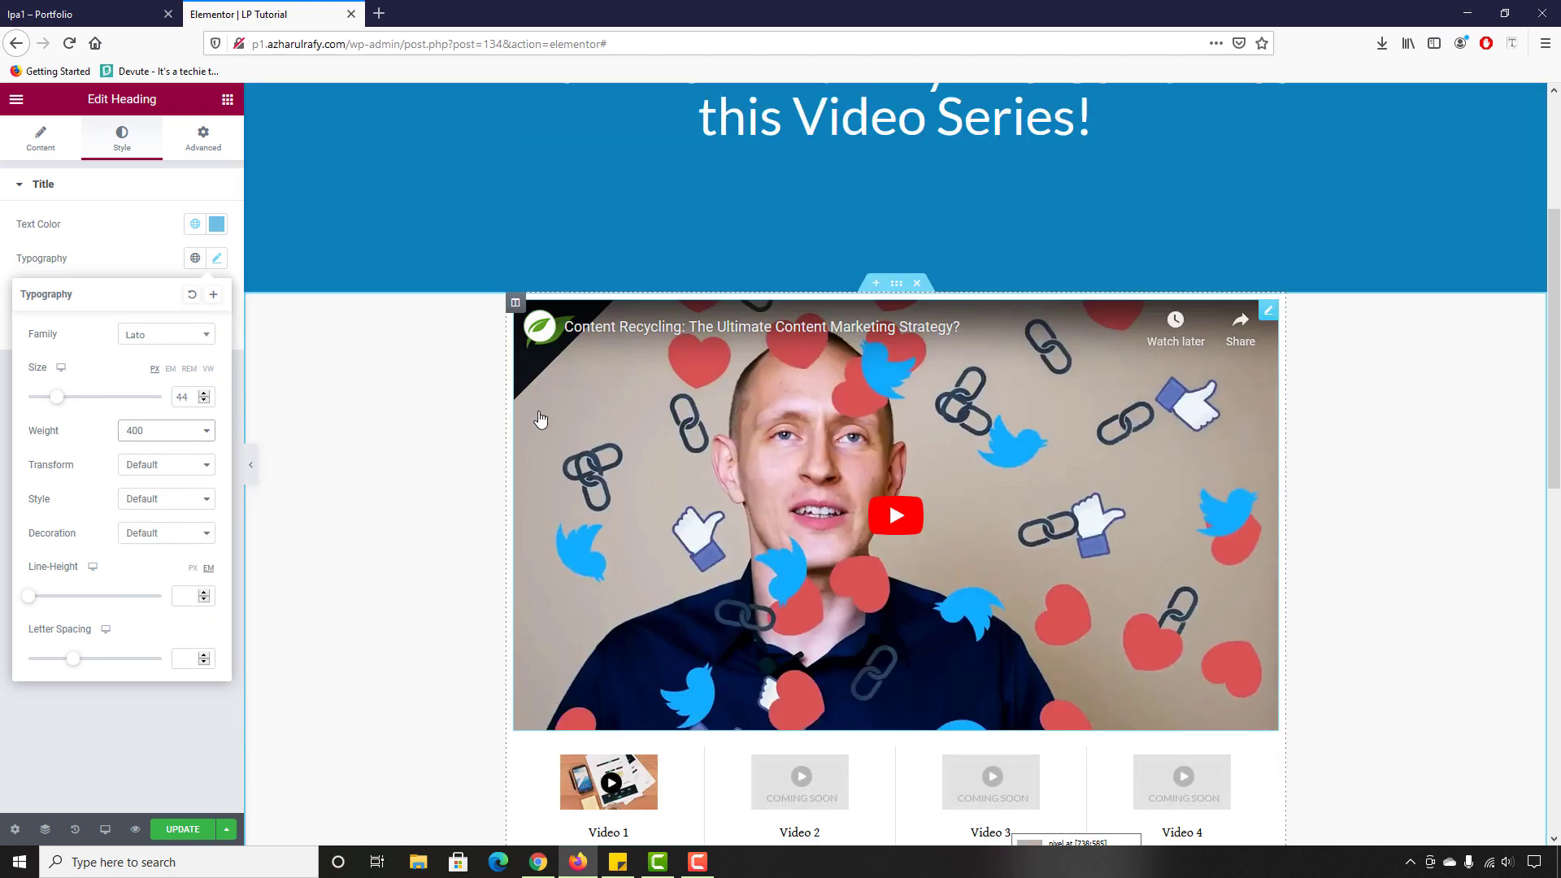
{"action": "scroll", "coordinate": [477, 462], "scroll_direction": "down", "scroll_amount": 4}
{"action": "scroll", "coordinate": [477, 462], "scroll_direction": "down", "scroll_amount": 4}
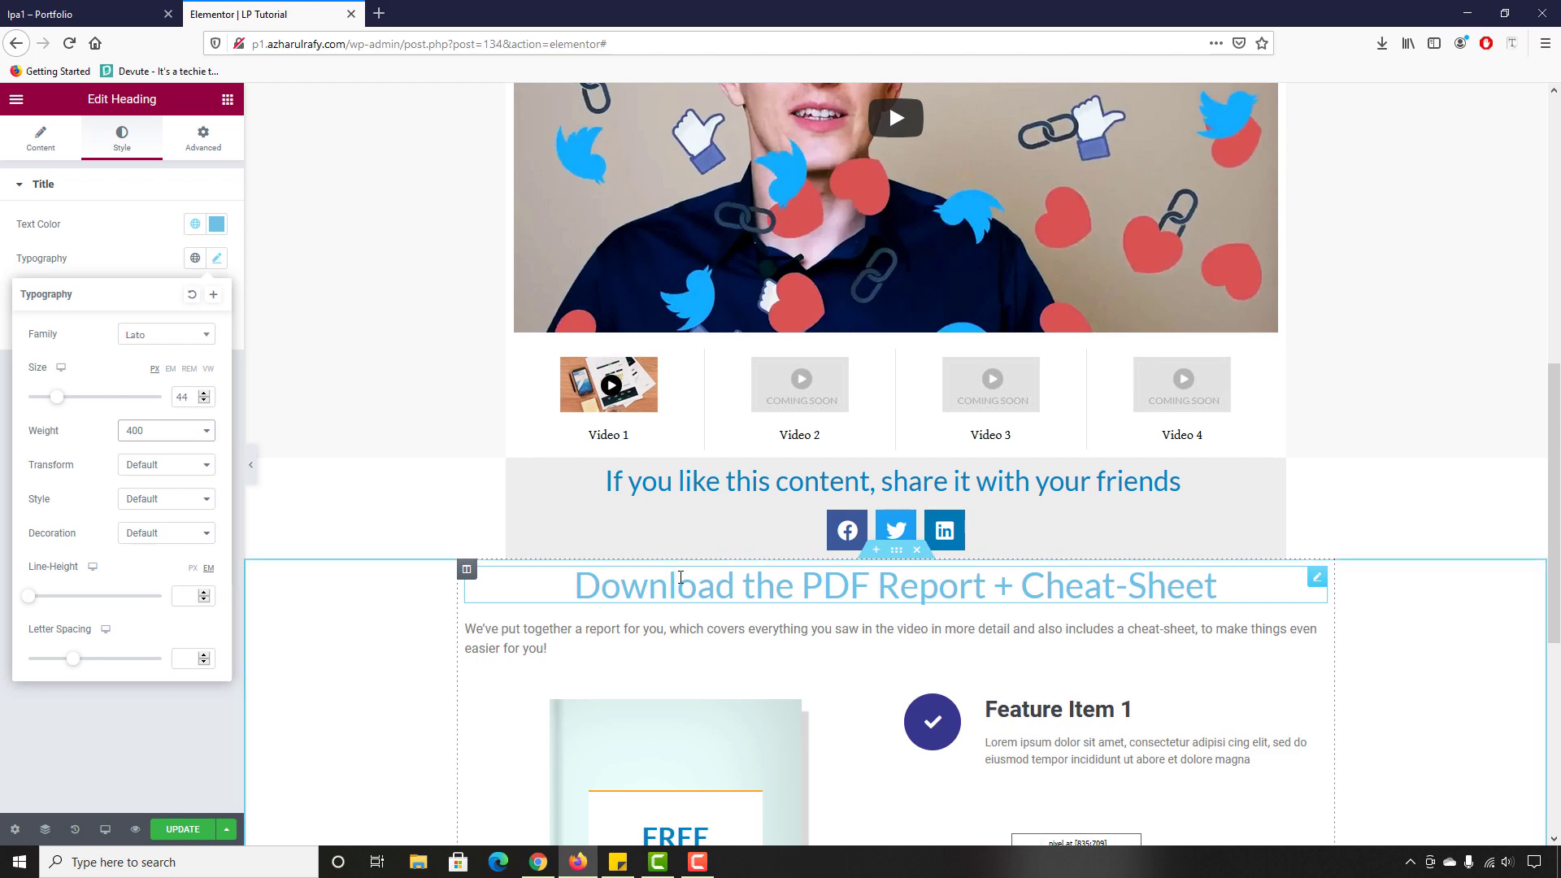
{"action": "scroll", "coordinate": [573, 586], "scroll_direction": "down", "scroll_amount": 2}
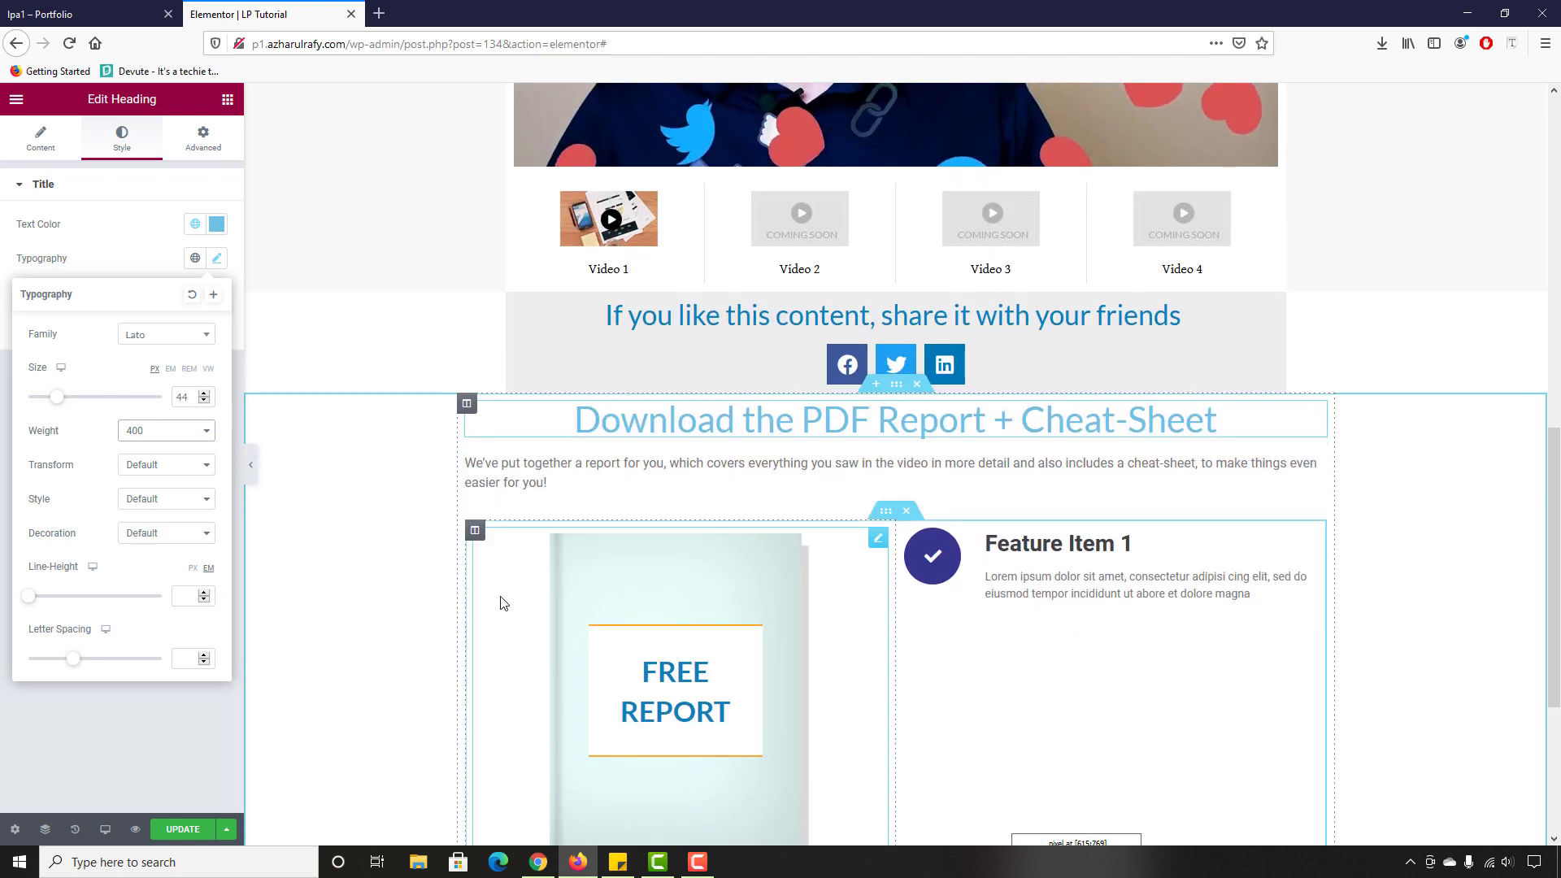
{"action": "left_click", "coordinate": [5, 10]}
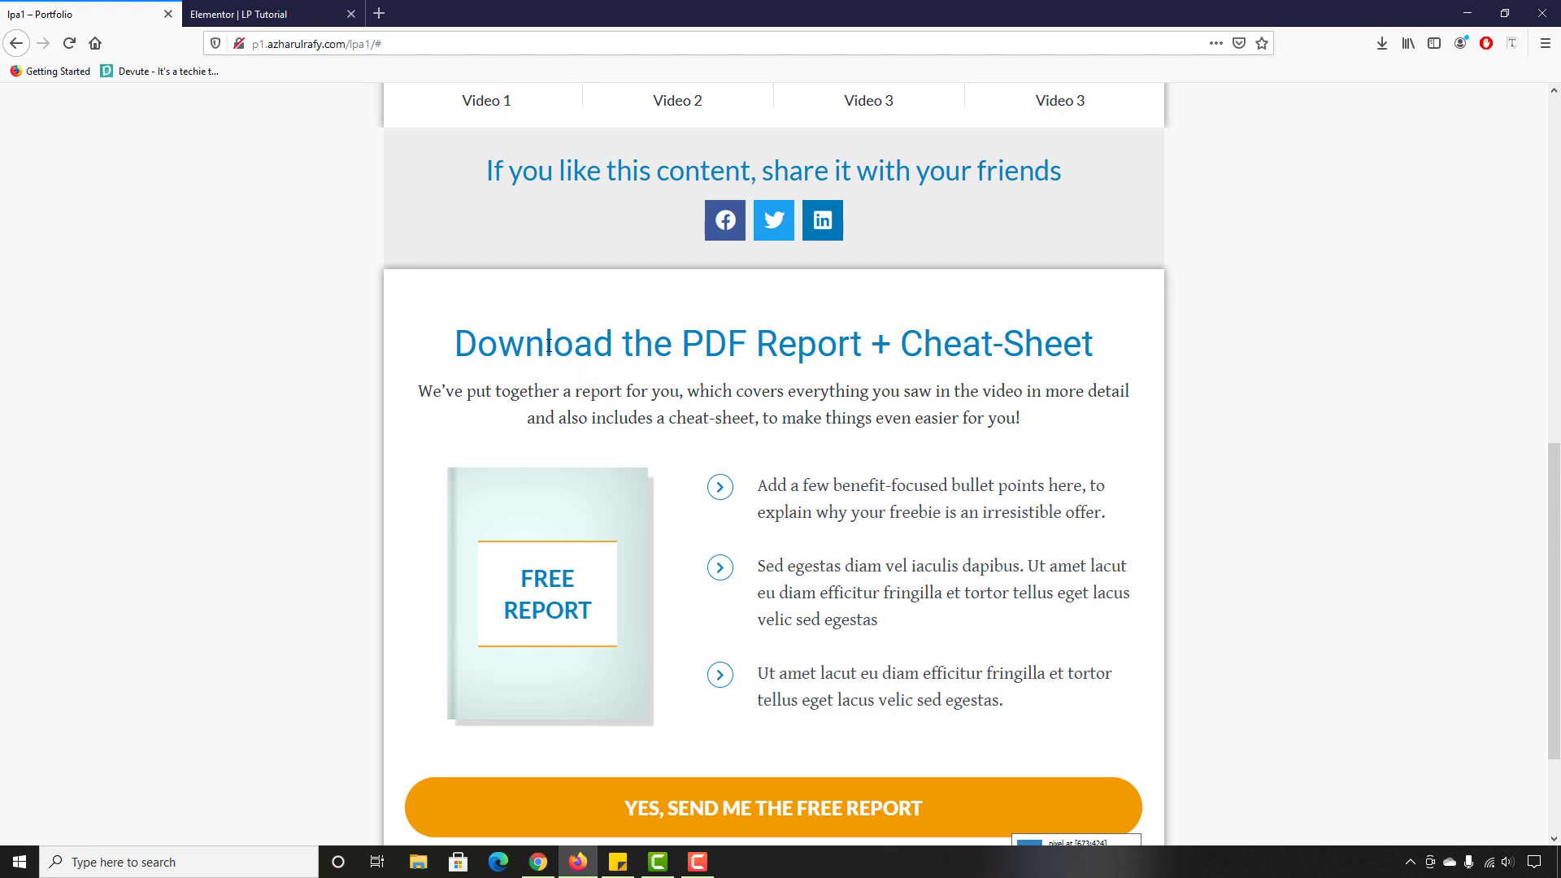
{"action": "left_click", "coordinate": [238, 13]}
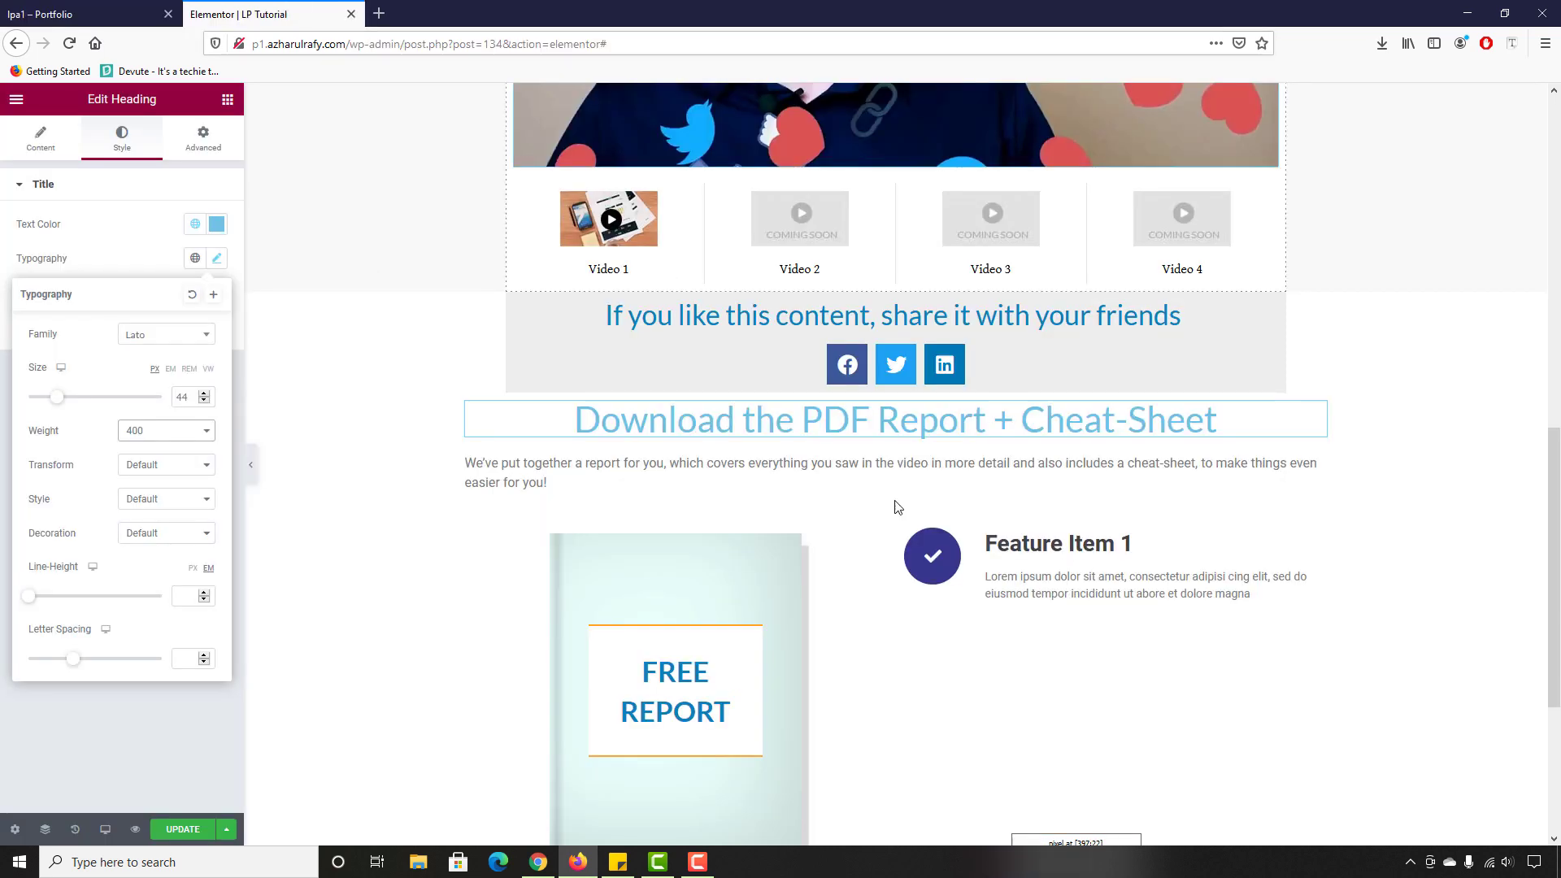
{"action": "left_click", "coordinate": [216, 224]}
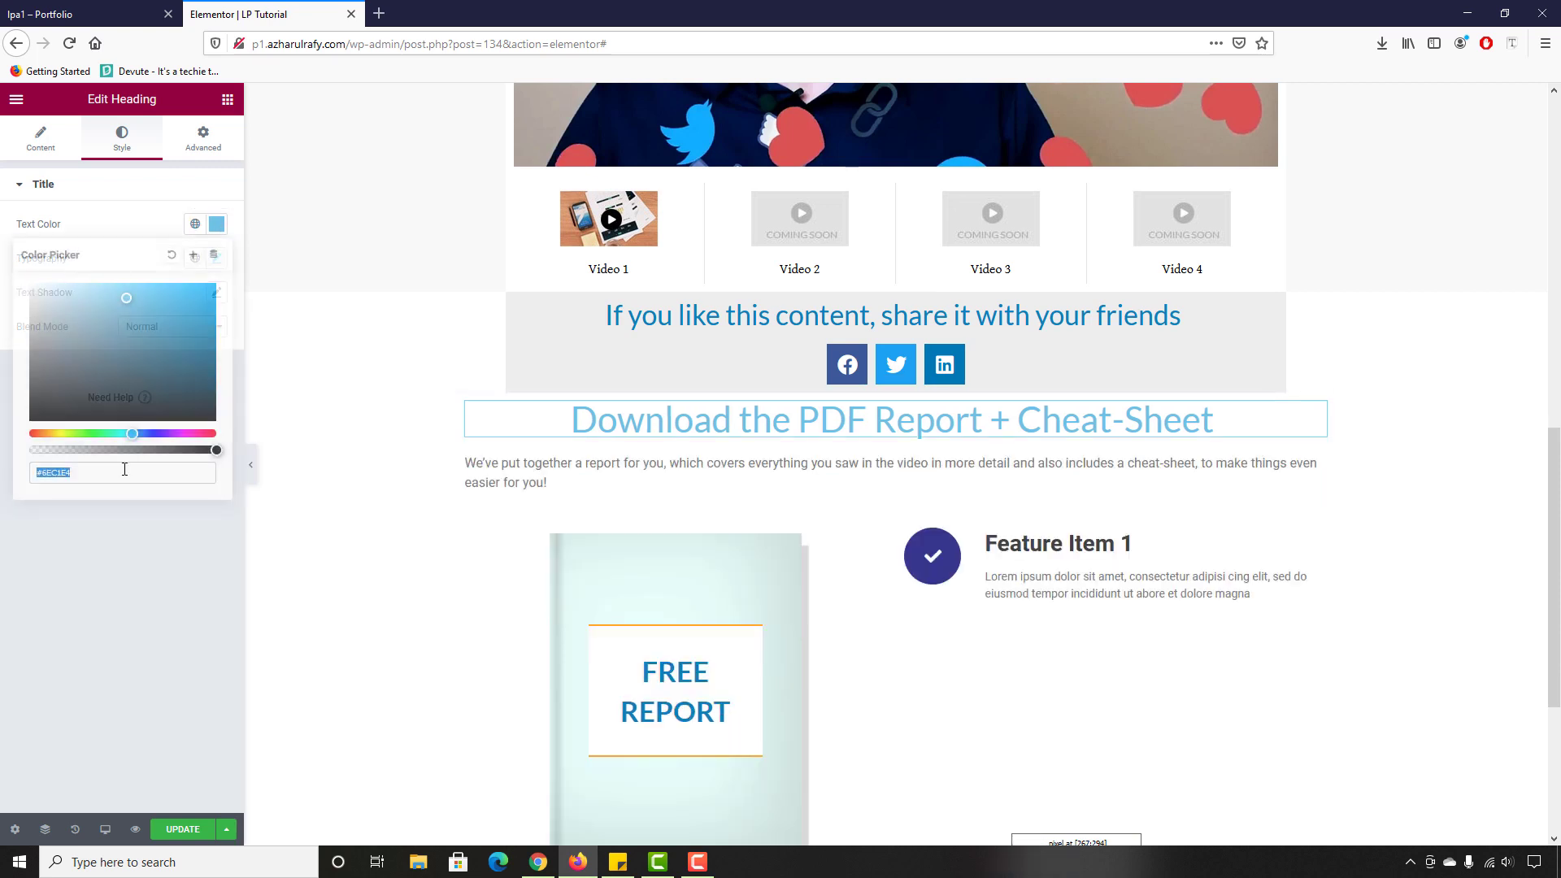
{"action": "key", "text": "ctrl+a"}
{"action": "type", "text": "#2C81BB"}
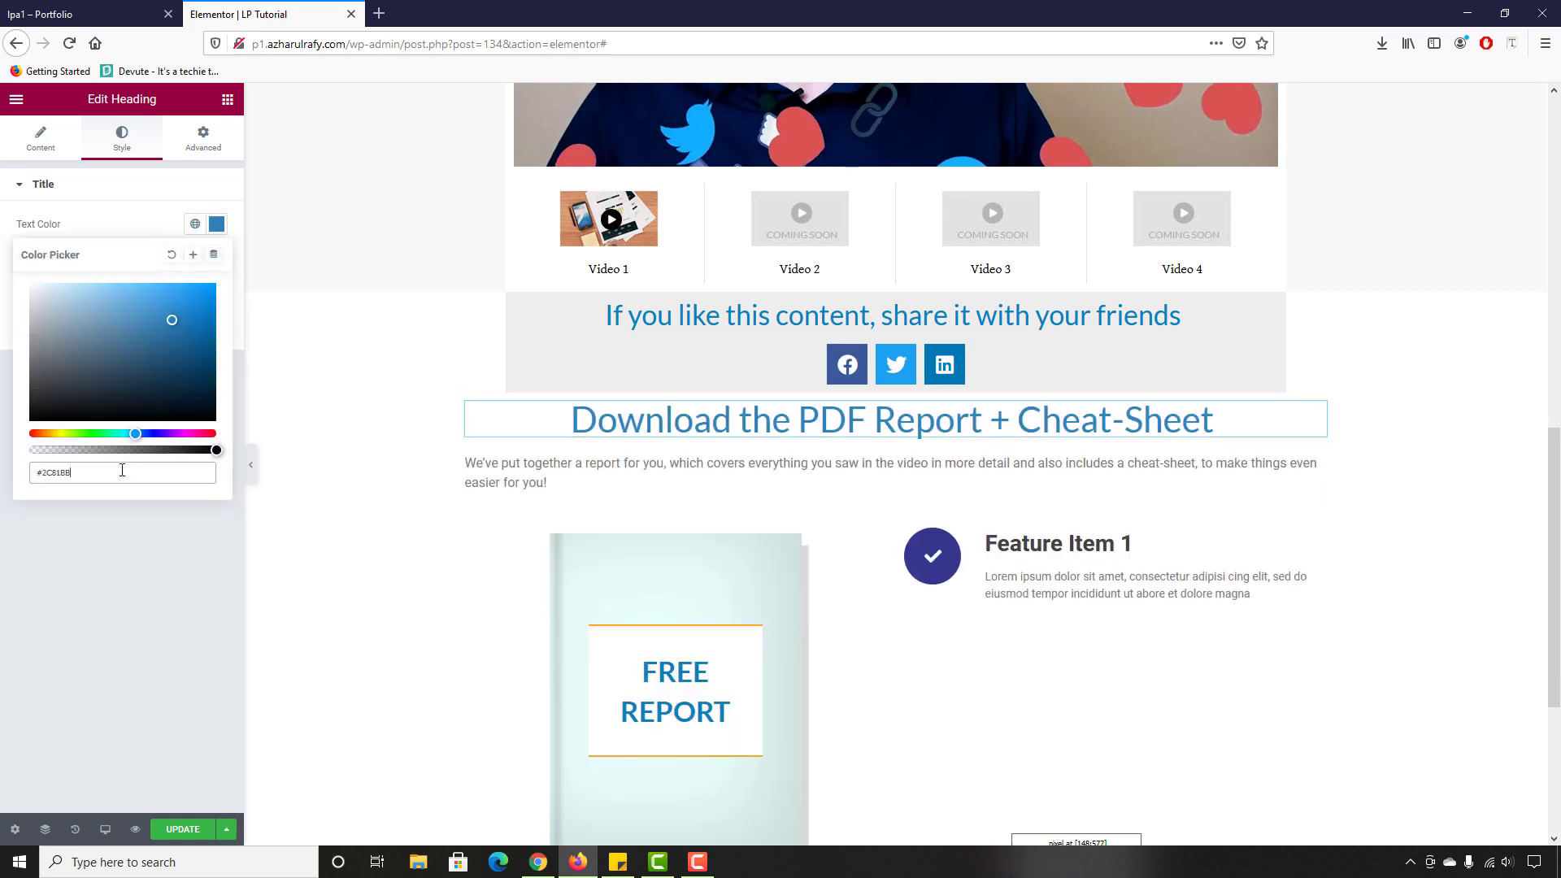
Step: Inspect the paragraph under the reference download heading with Font Finder and copy its colour code #333333
{"action": "left_click", "coordinate": [79, 6]}
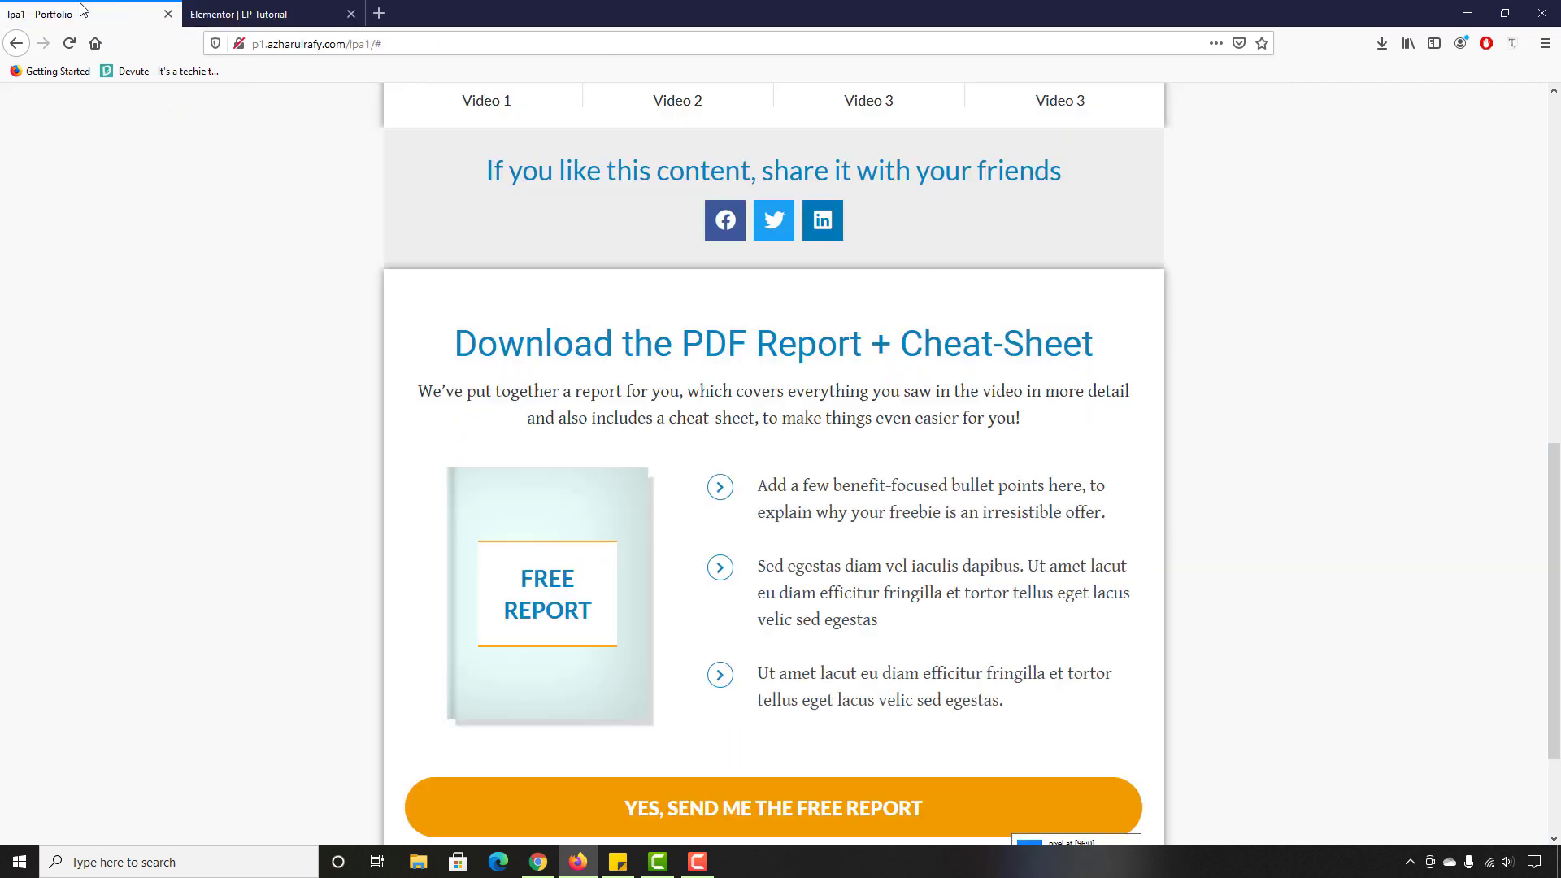
{"action": "scroll", "coordinate": [378, 554], "scroll_direction": "down", "scroll_amount": 2}
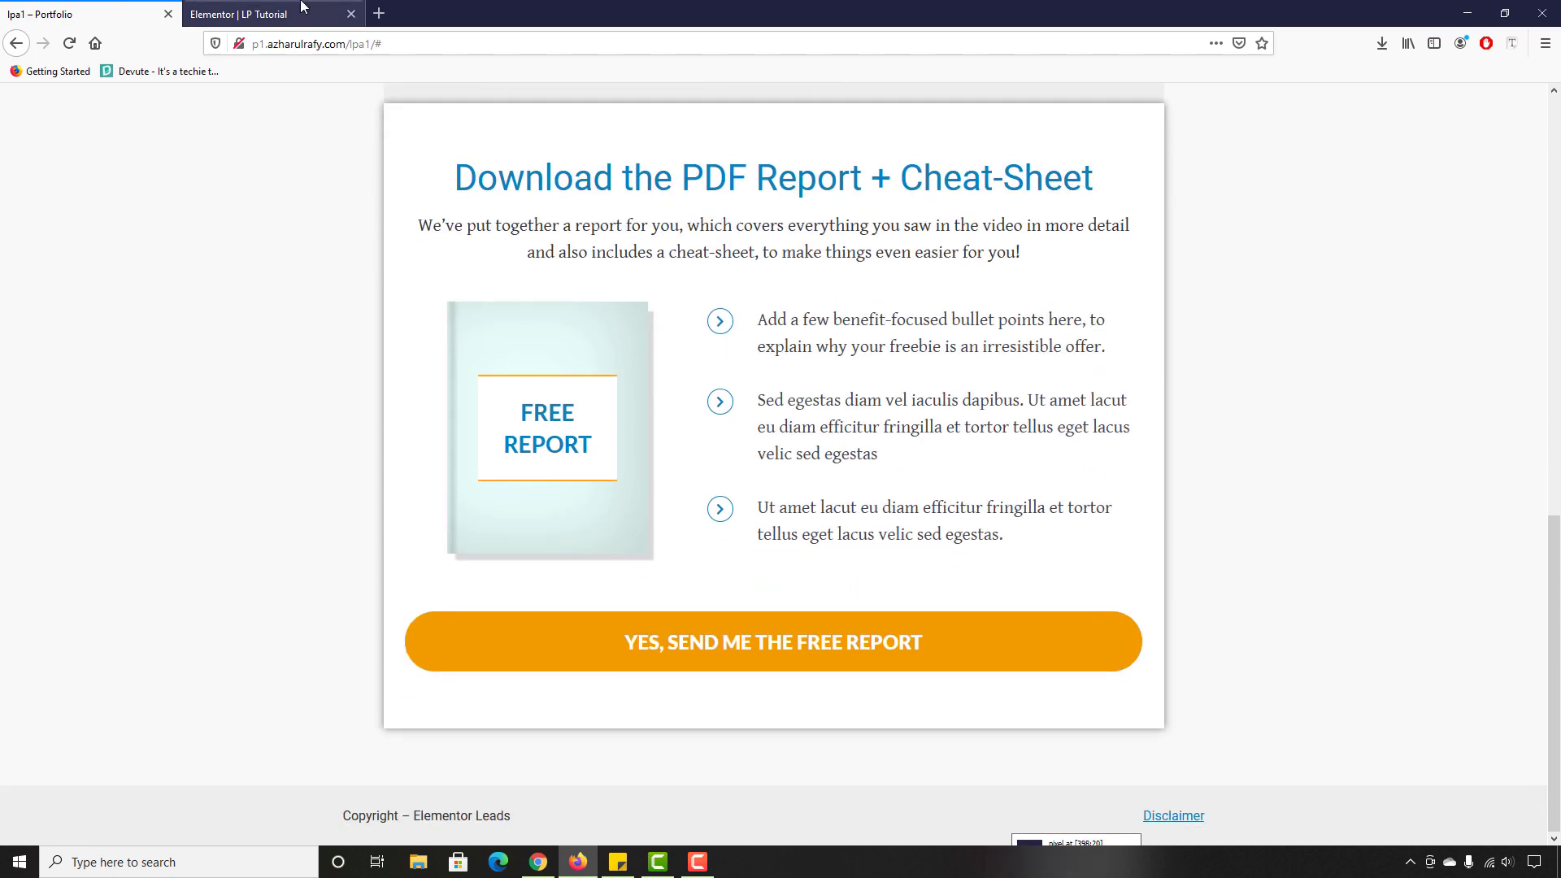
{"action": "left_click", "coordinate": [269, 13]}
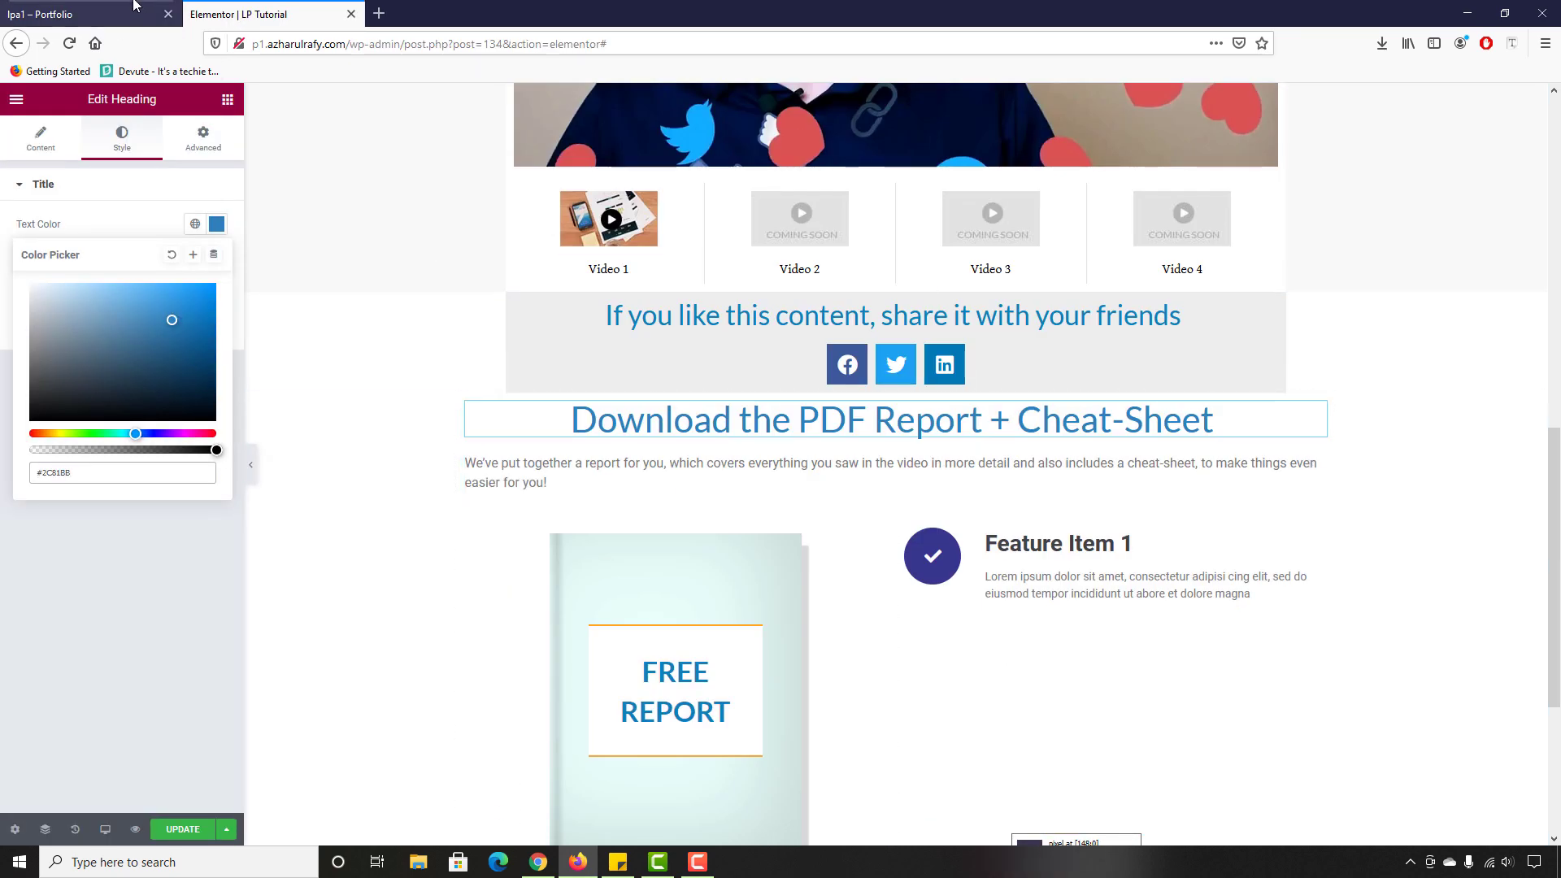
{"action": "left_click", "coordinate": [133, 6]}
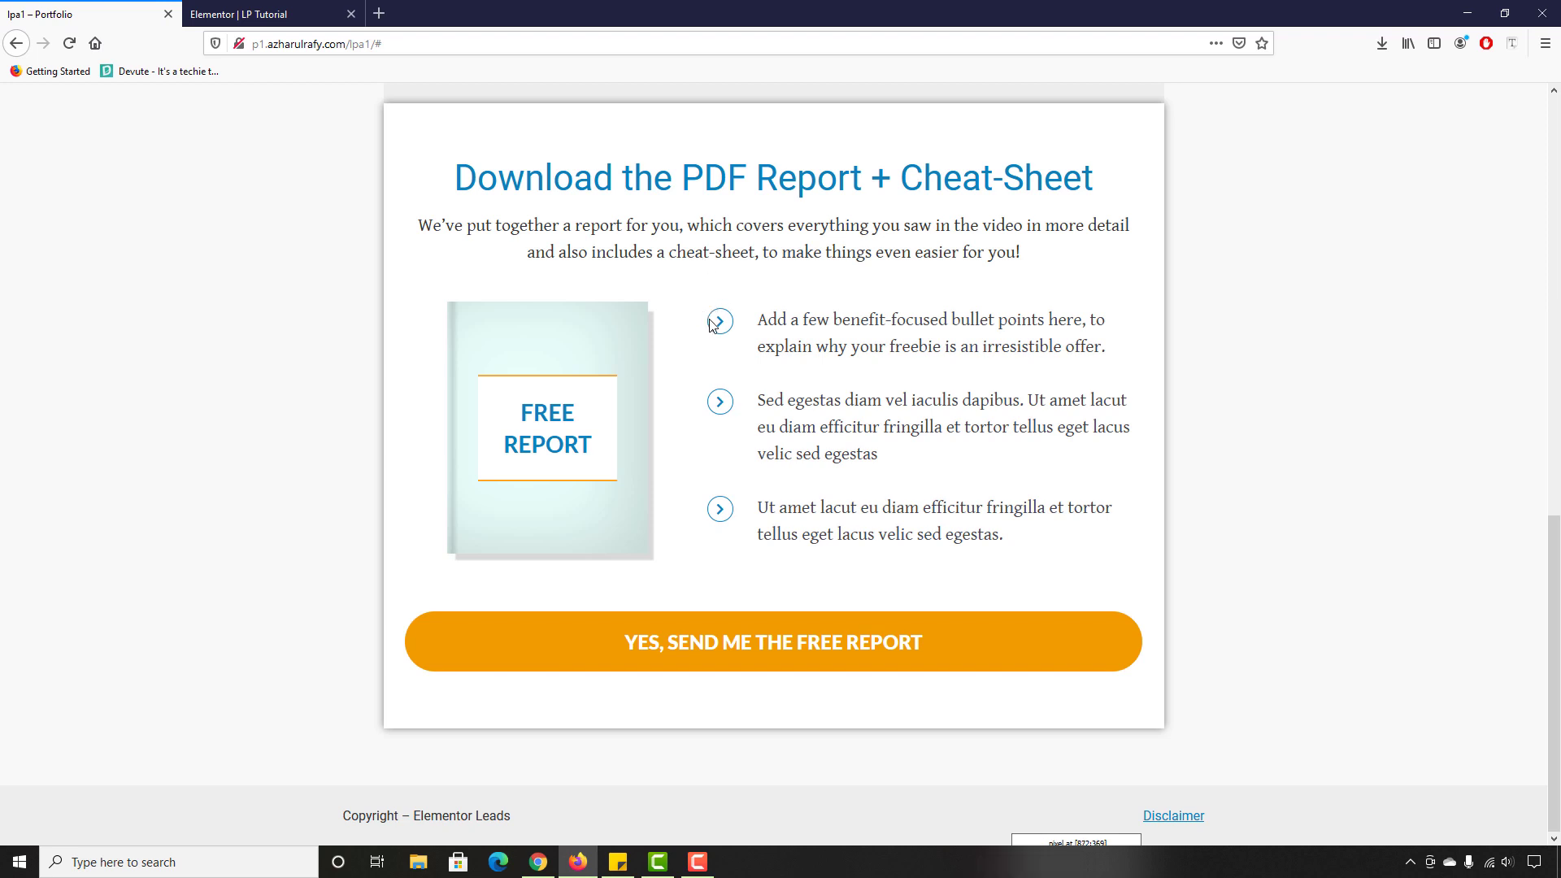
{"action": "left_click", "coordinate": [1503, 49]}
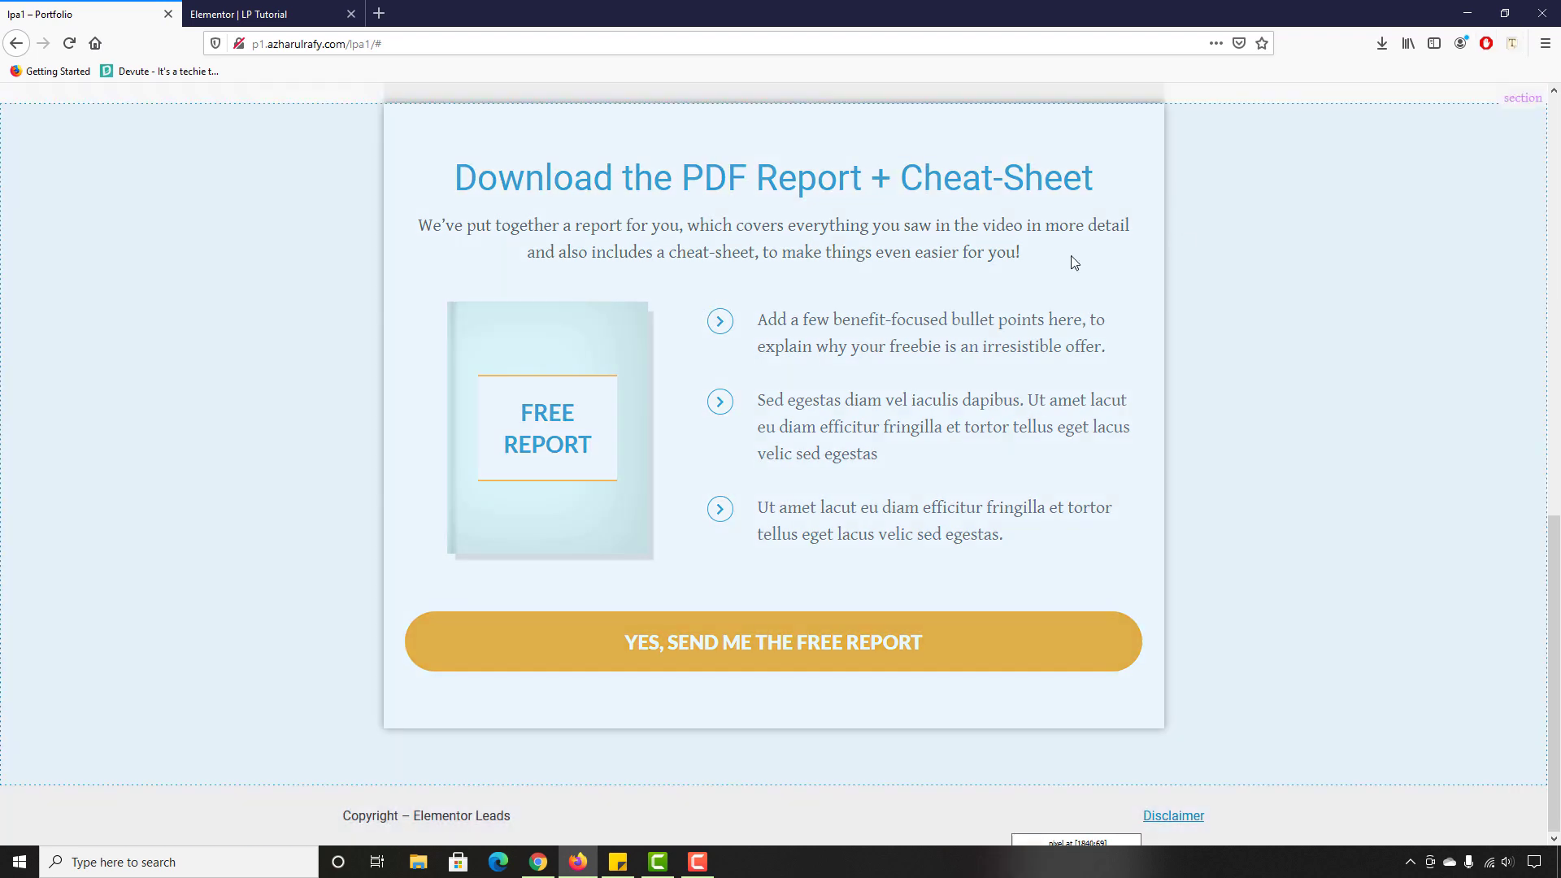
{"action": "left_click", "coordinate": [830, 234]}
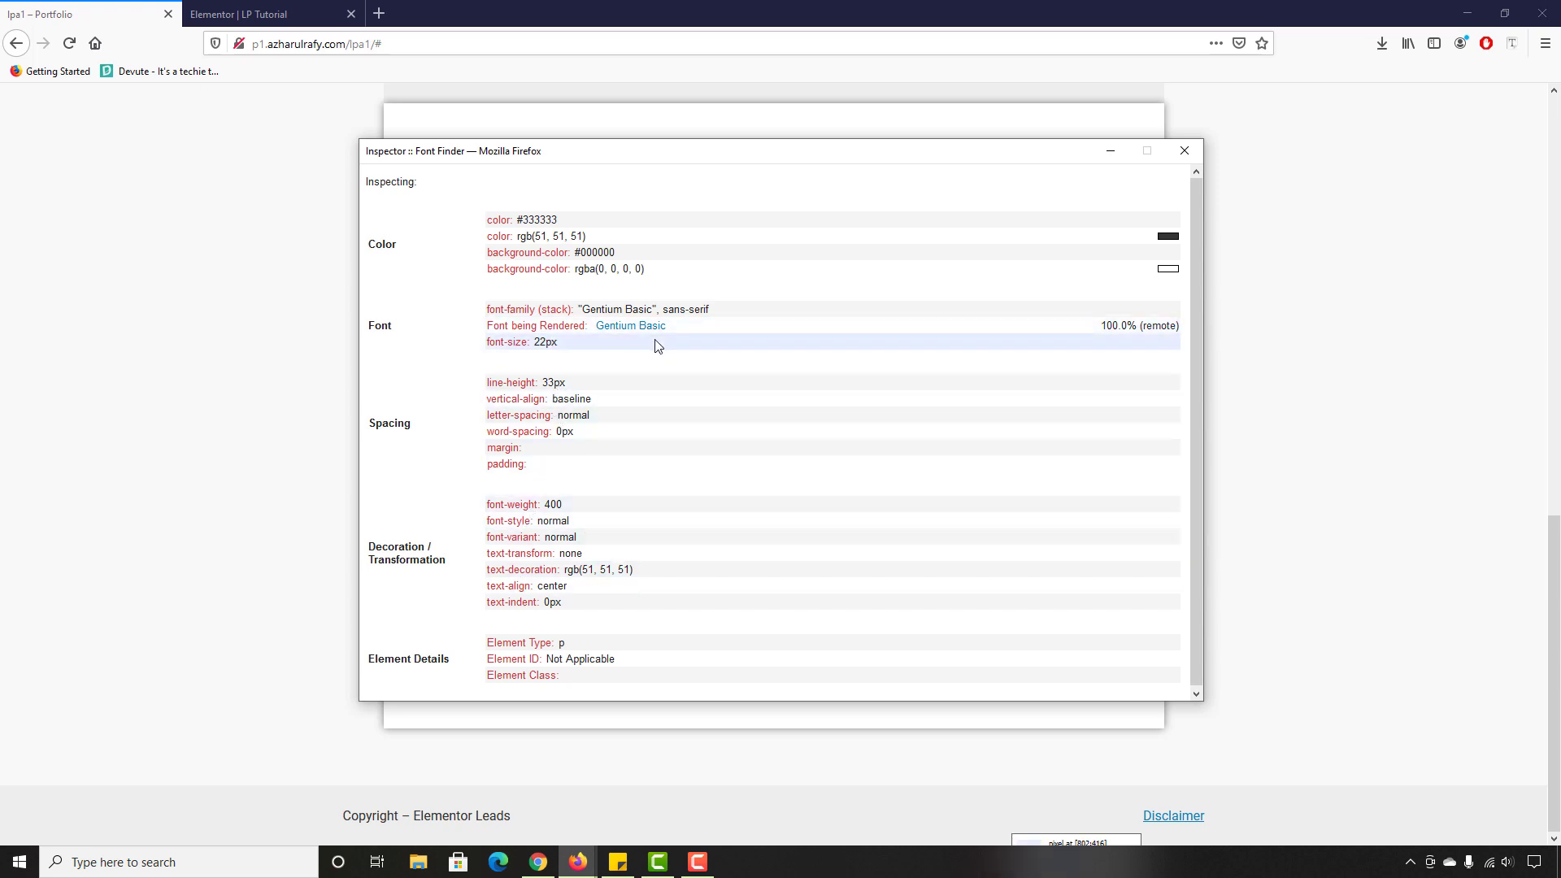
{"action": "double_click", "coordinate": [535, 220]}
{"action": "right_click", "coordinate": [533, 219]}
{"action": "left_click", "coordinate": [570, 231]}
{"action": "left_click", "coordinate": [1184, 150]}
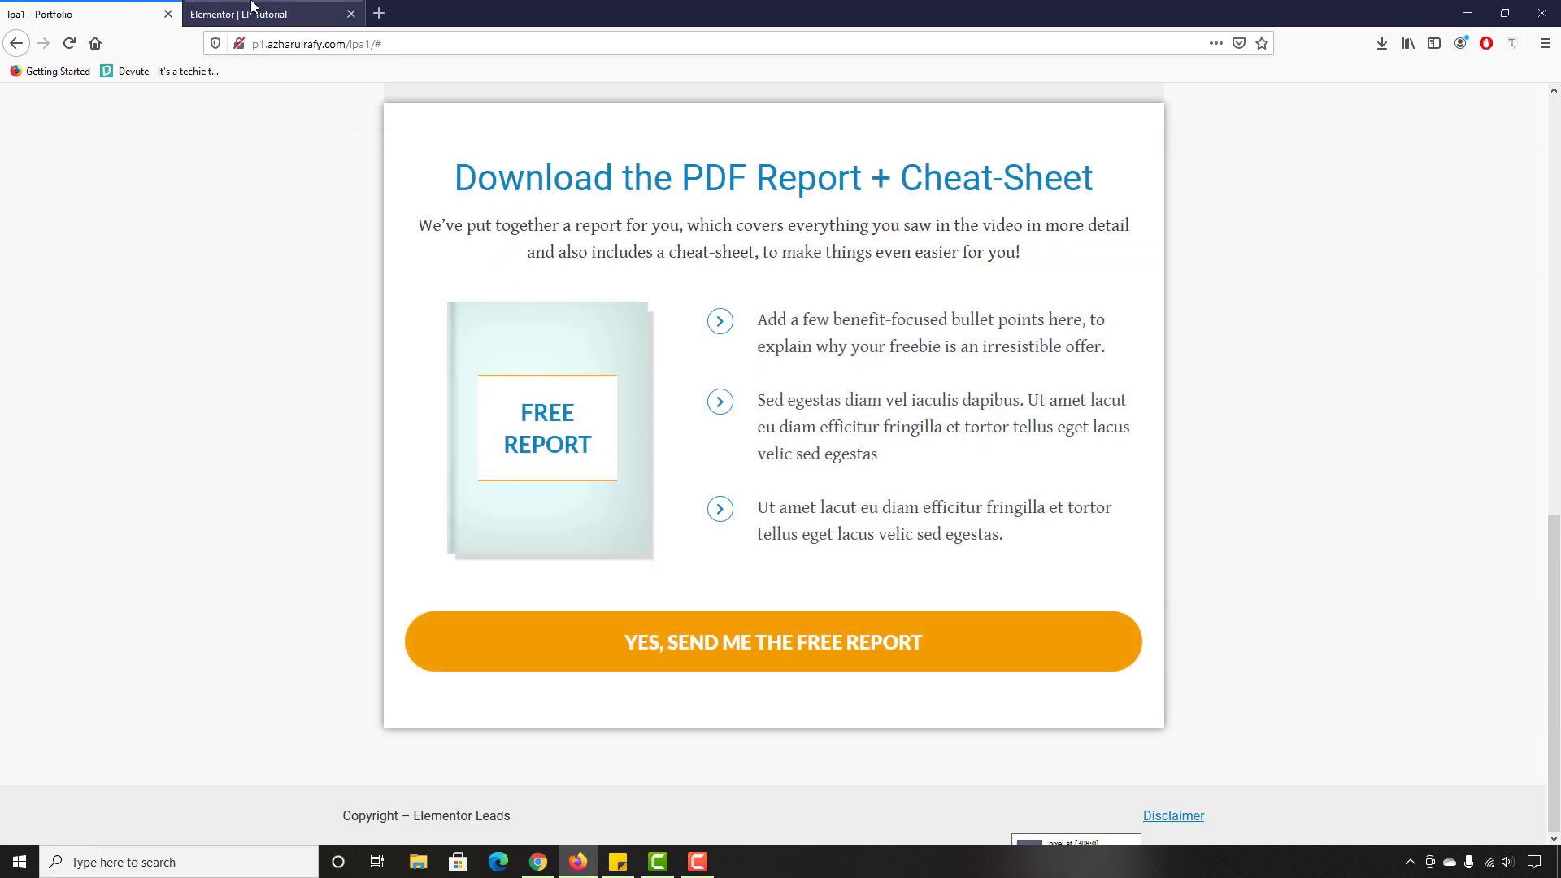
Step: Select the report paragraph in the Elementor page and paste the copied colour code into its text colour
{"action": "key", "text": "ctrl+Tab"}
{"action": "left_click", "coordinate": [648, 462]}
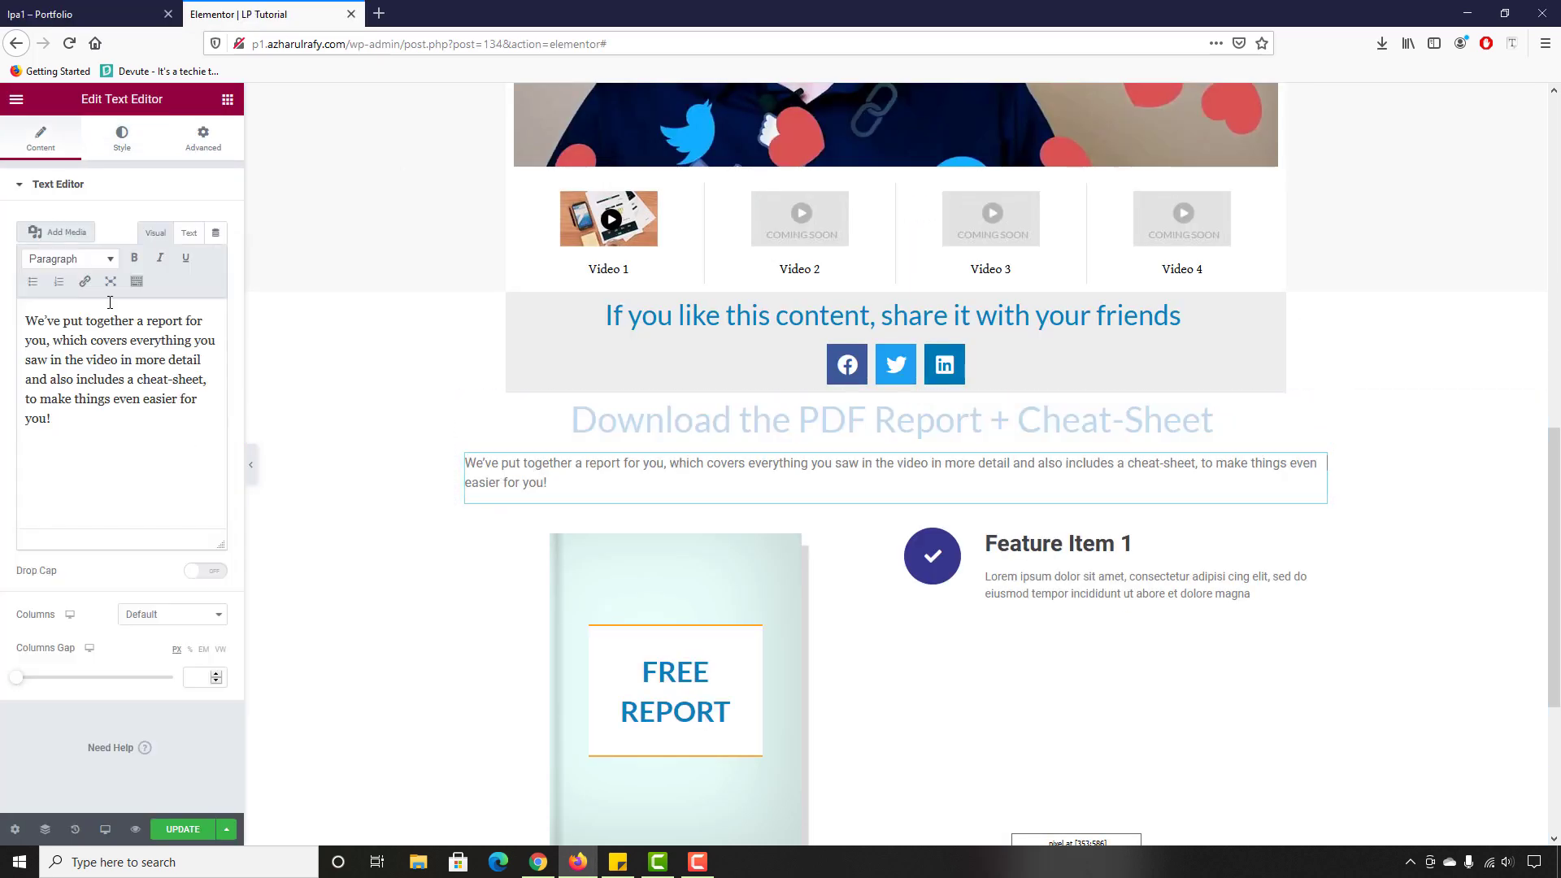
{"action": "left_click", "coordinate": [122, 138]}
{"action": "left_click", "coordinate": [216, 258]}
{"action": "left_click", "coordinate": [82, 508]}
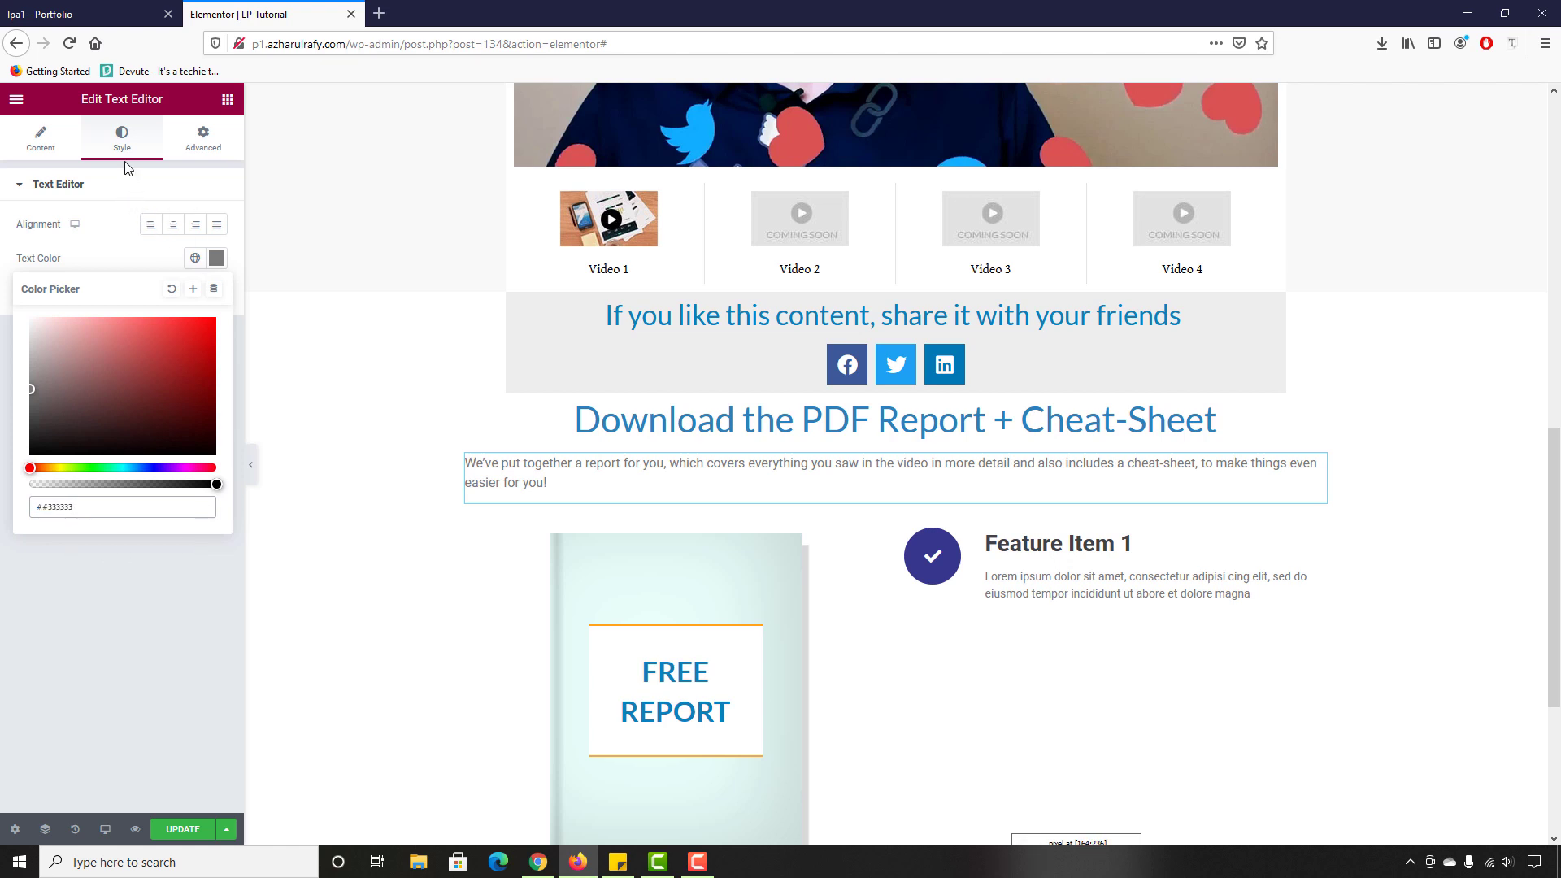
Step: Set the report paragraph's typography to the Gentium Basic family and size 22 px
{"action": "left_click", "coordinate": [216, 259]}
{"action": "left_click", "coordinate": [217, 294]}
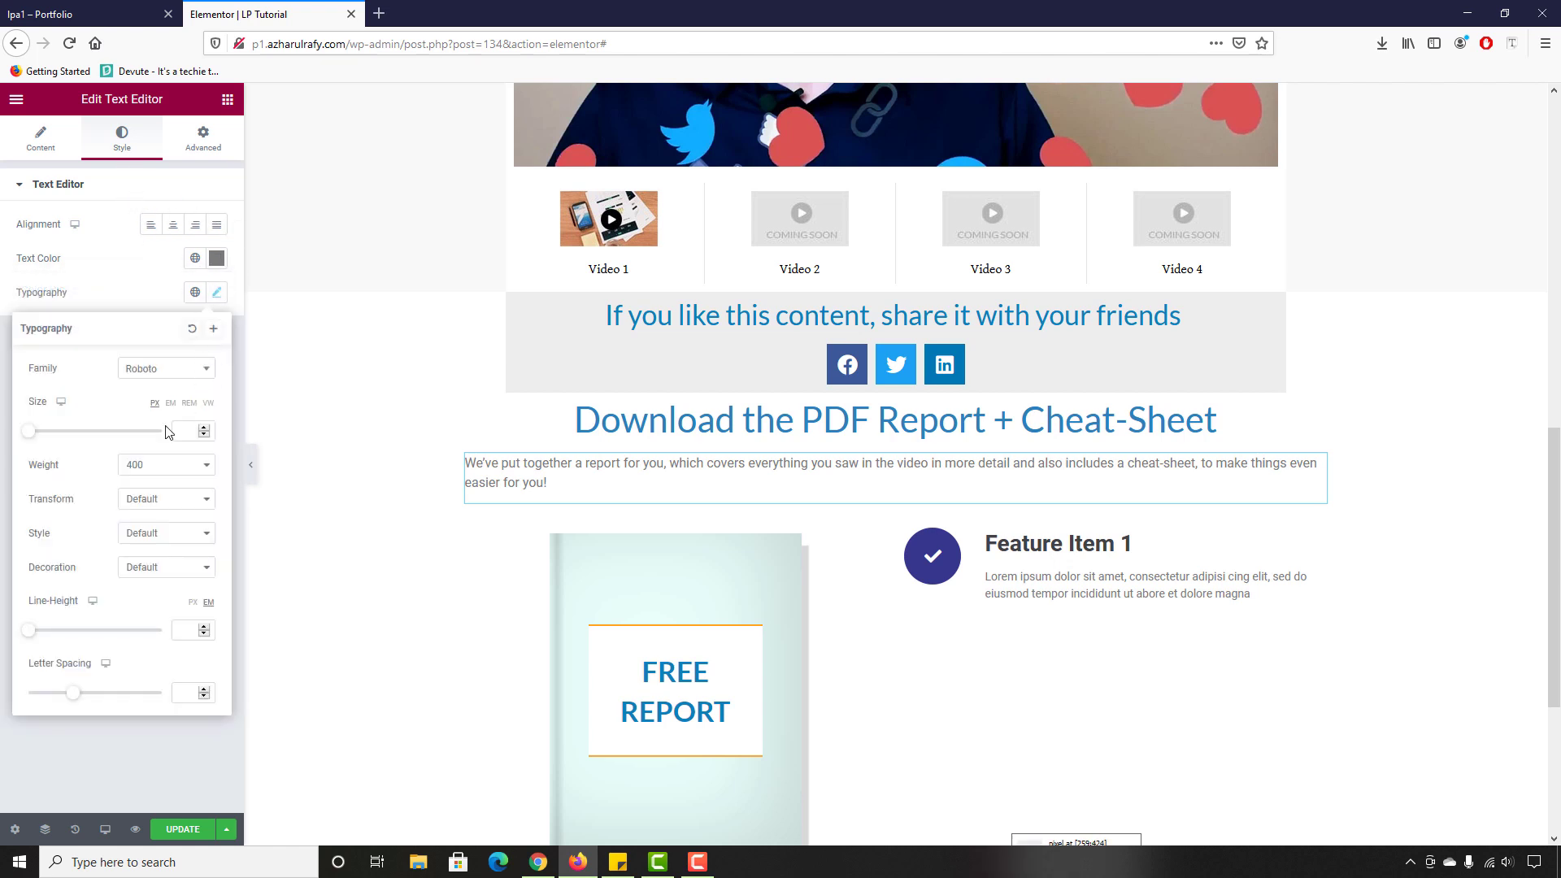
{"action": "left_click", "coordinate": [158, 381]}
{"action": "type", "text": "gen"}
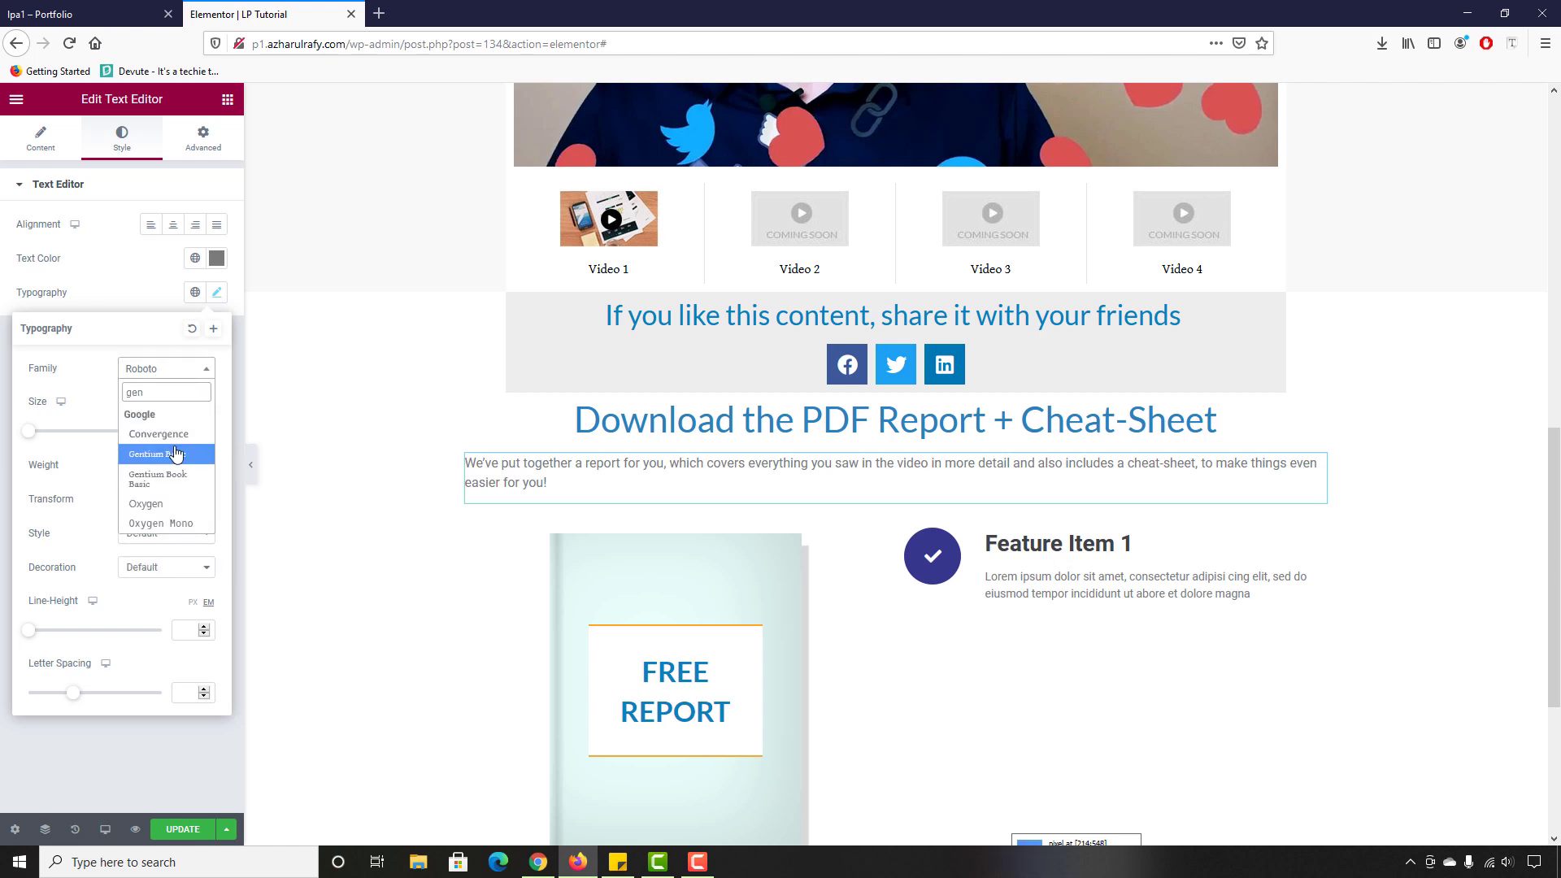
{"action": "left_click", "coordinate": [177, 453]}
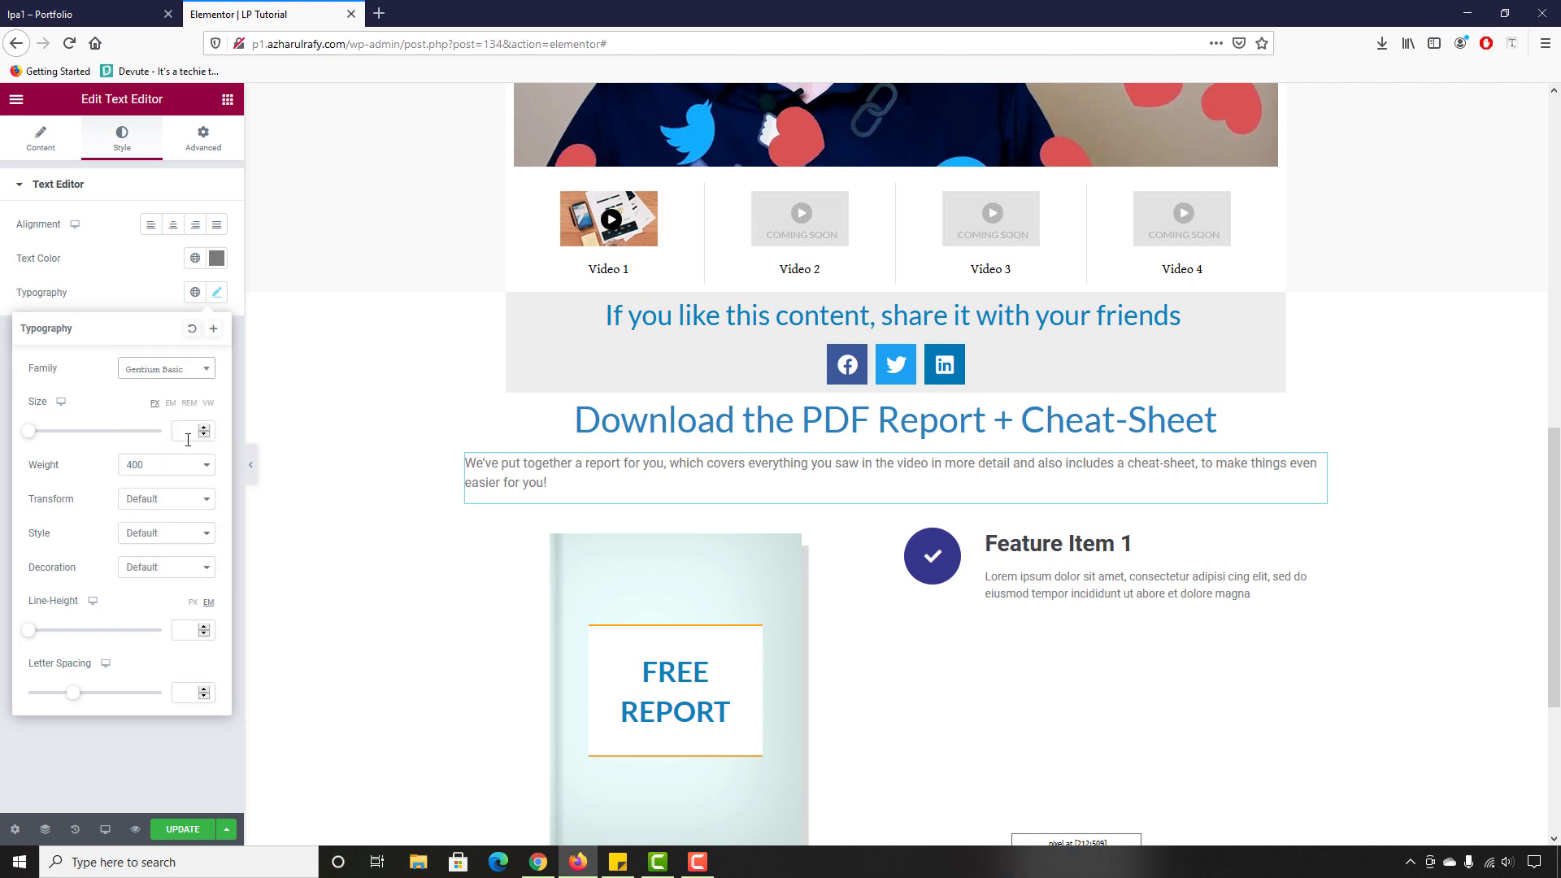
{"action": "left_click", "coordinate": [188, 438]}
{"action": "type", "text": "22"}
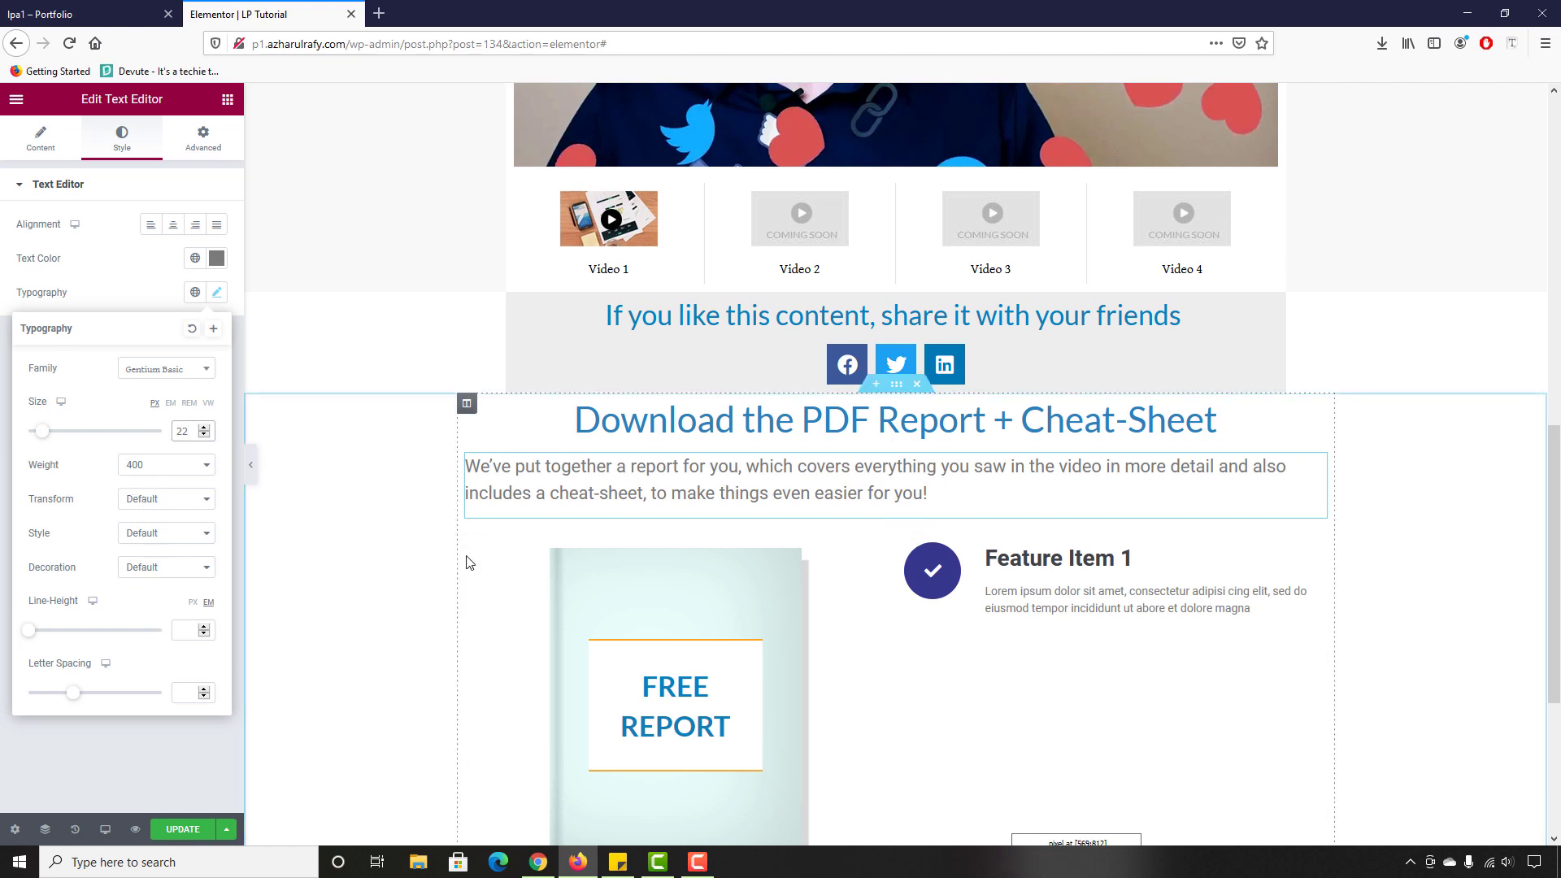
Step: Remove the extra hash from the report paragraph's text colour code so it reads #333333
{"action": "left_click", "coordinate": [216, 258]}
{"action": "left_click", "coordinate": [45, 505]}
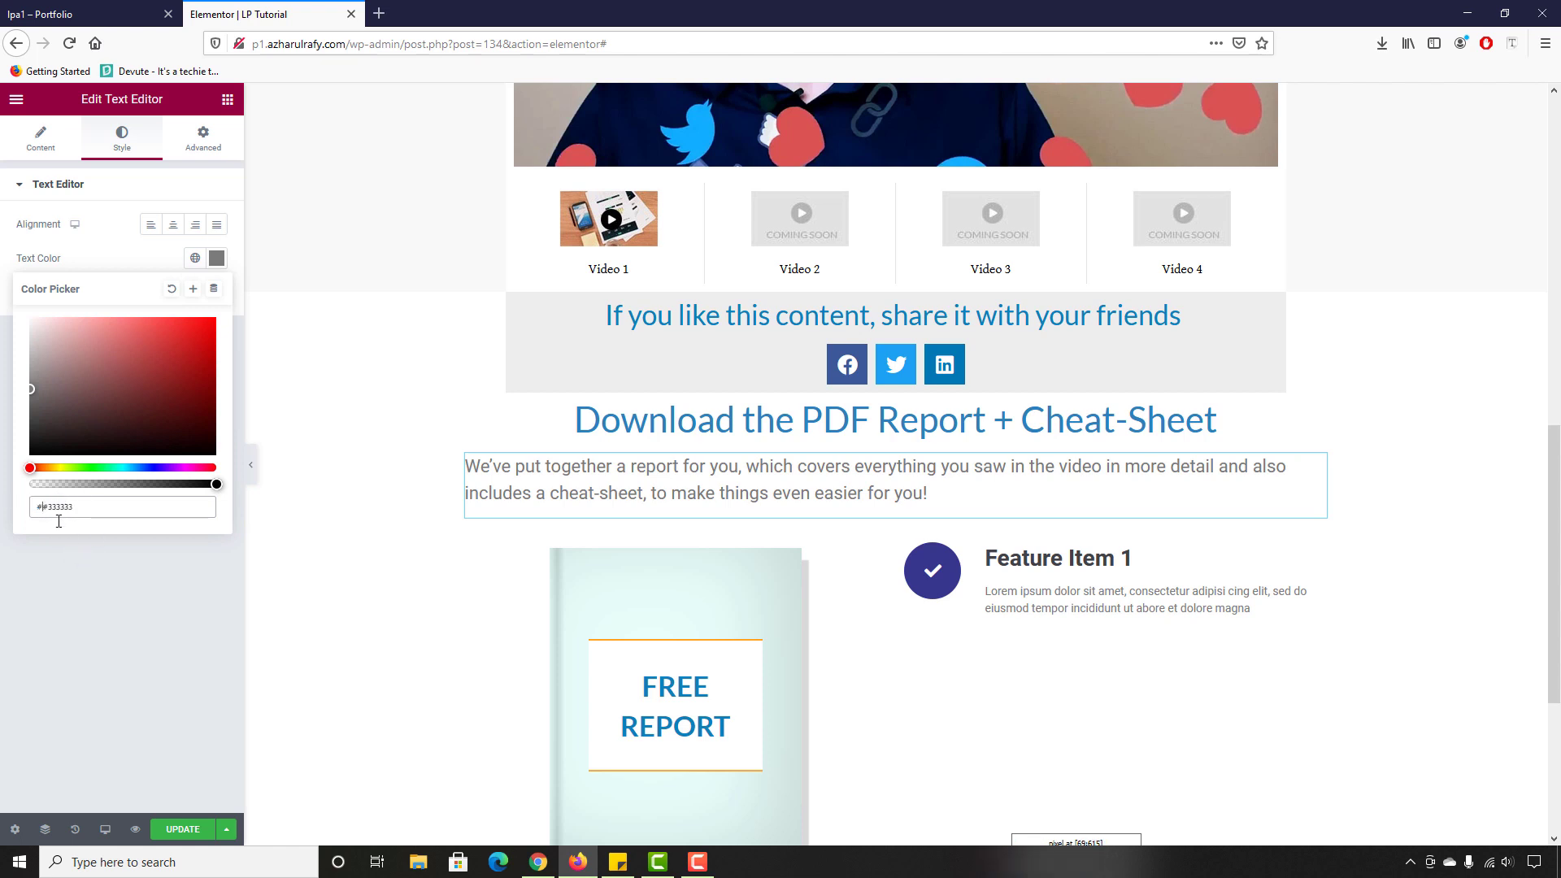
{"action": "key", "text": "BackSpace"}
{"action": "left_click", "coordinate": [79, 512]}
{"action": "left_click", "coordinate": [115, 597]}
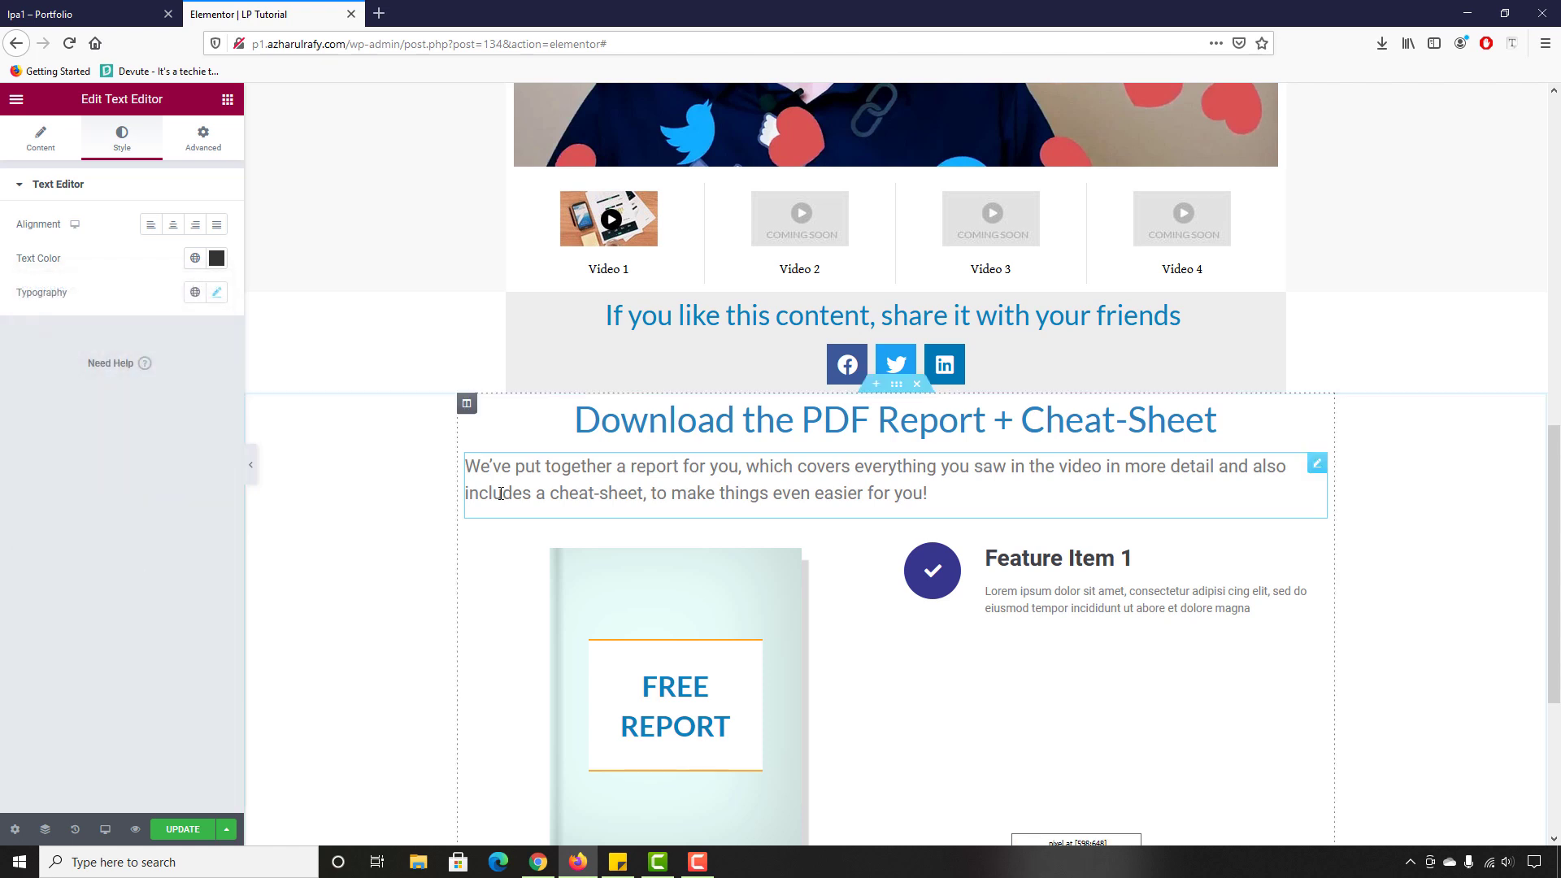
Step: Try to reapply the colour #333333 to the report paragraph's text
{"action": "triple_click", "coordinate": [560, 491]}
{"action": "left_click", "coordinate": [217, 258]}
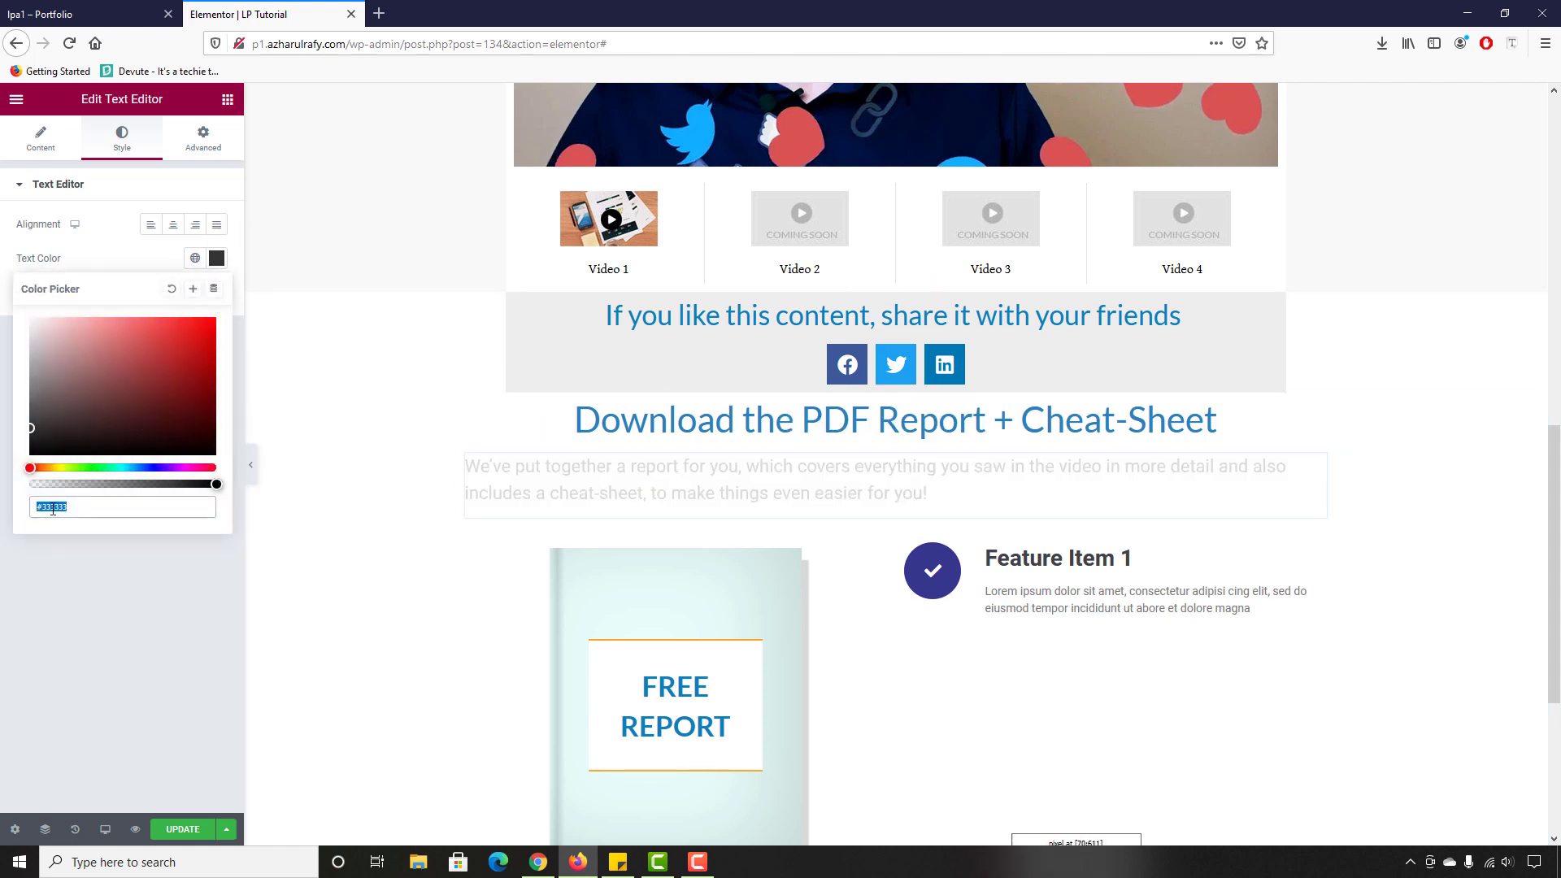
{"action": "key", "text": "ctrl+v"}
{"action": "left_click", "coordinate": [610, 486]}
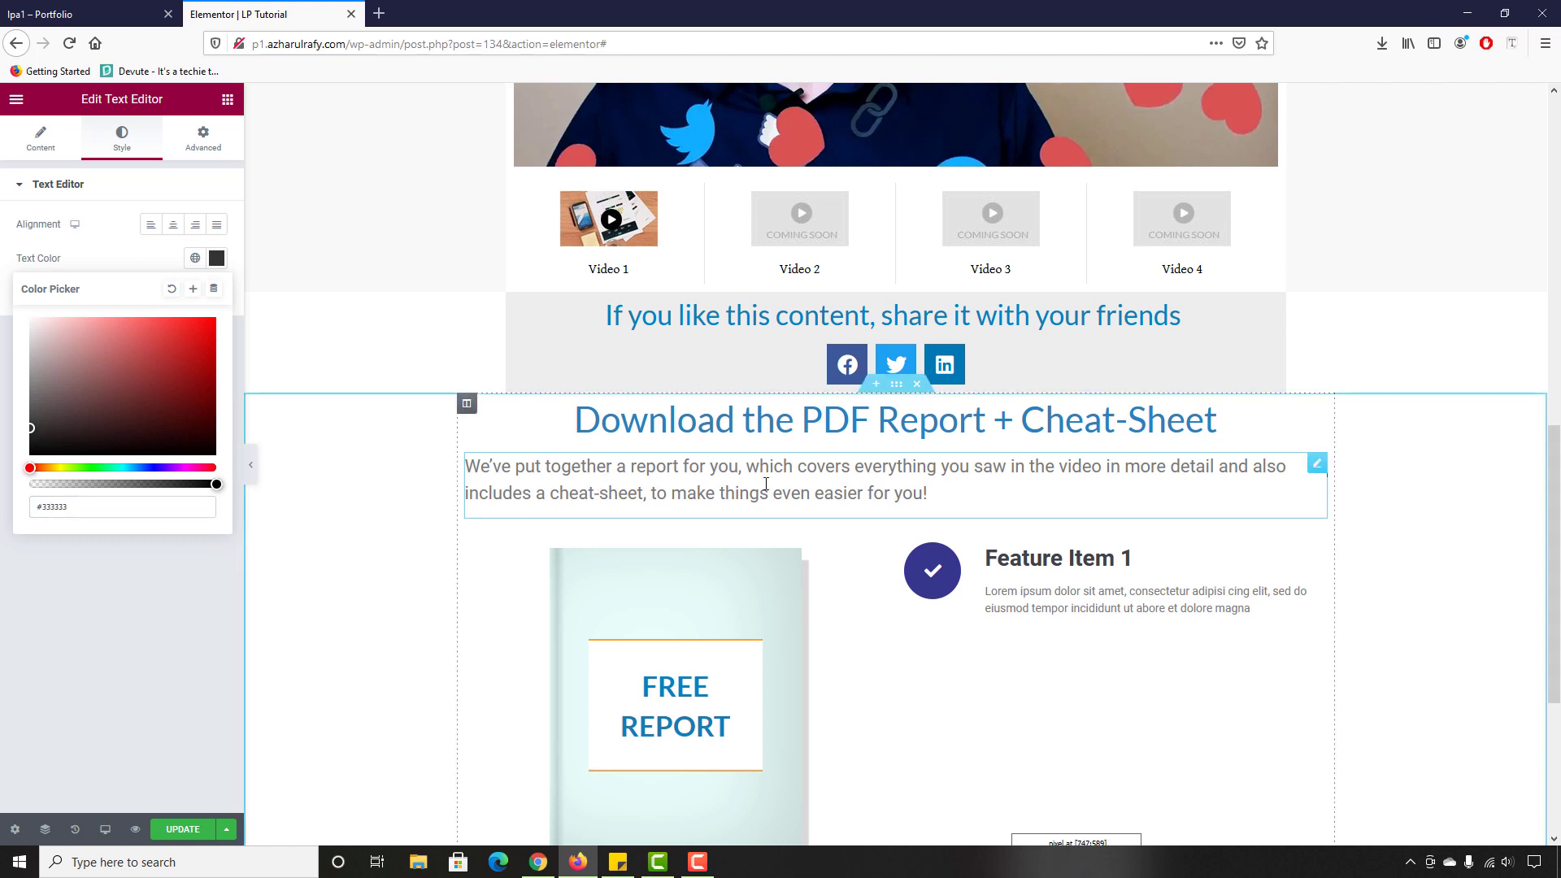
Step: Delete the report paragraph and place a new Text Editor widget under the Download the PDF Report heading
{"action": "right_click", "coordinate": [773, 487]}
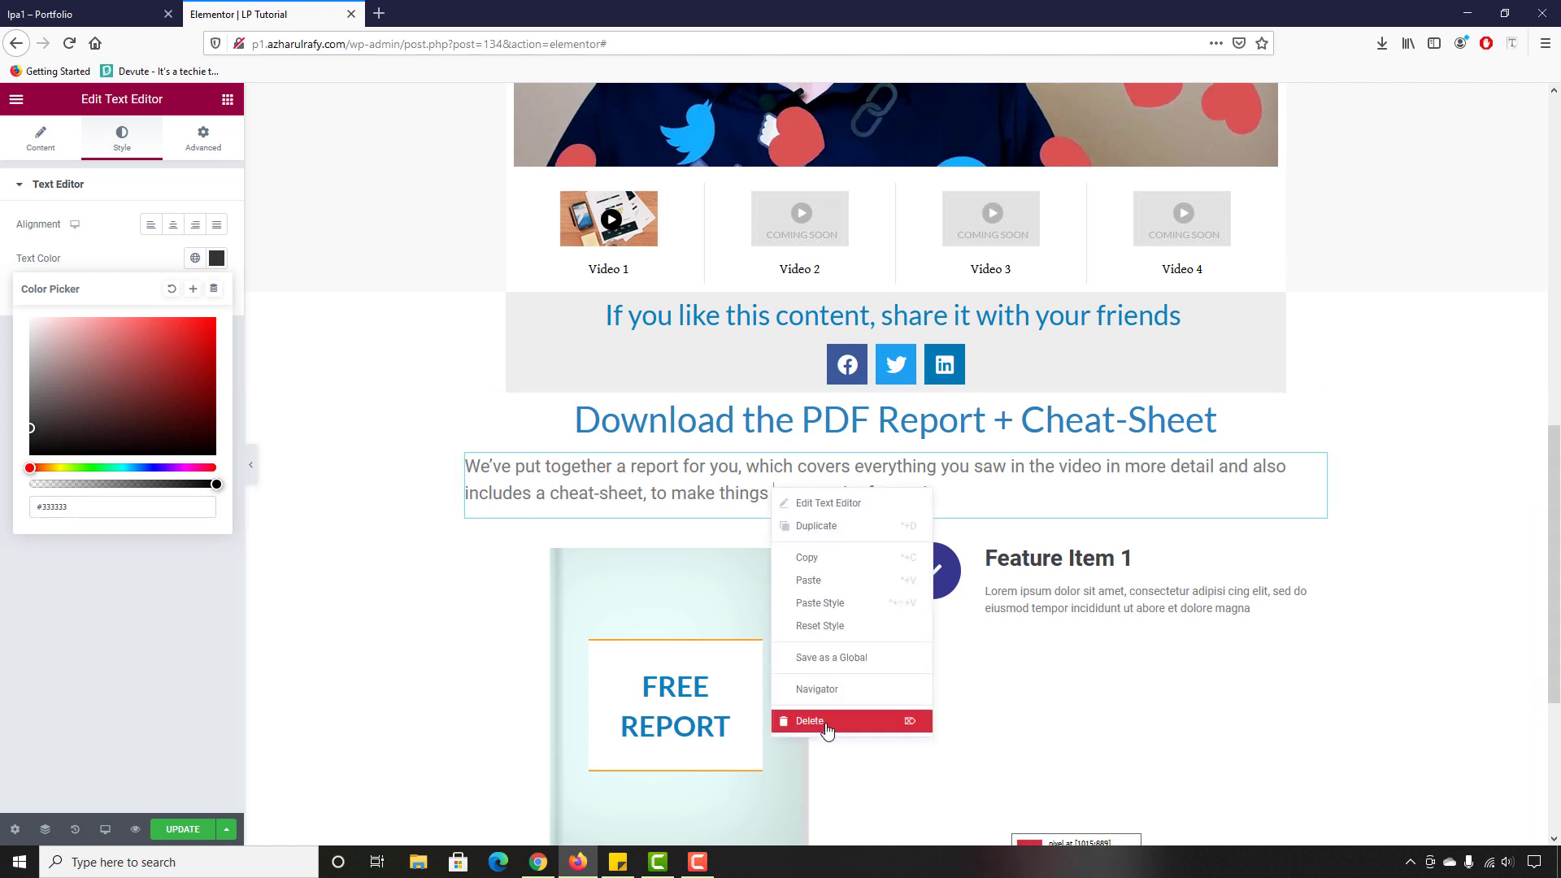
{"action": "left_click", "coordinate": [837, 723]}
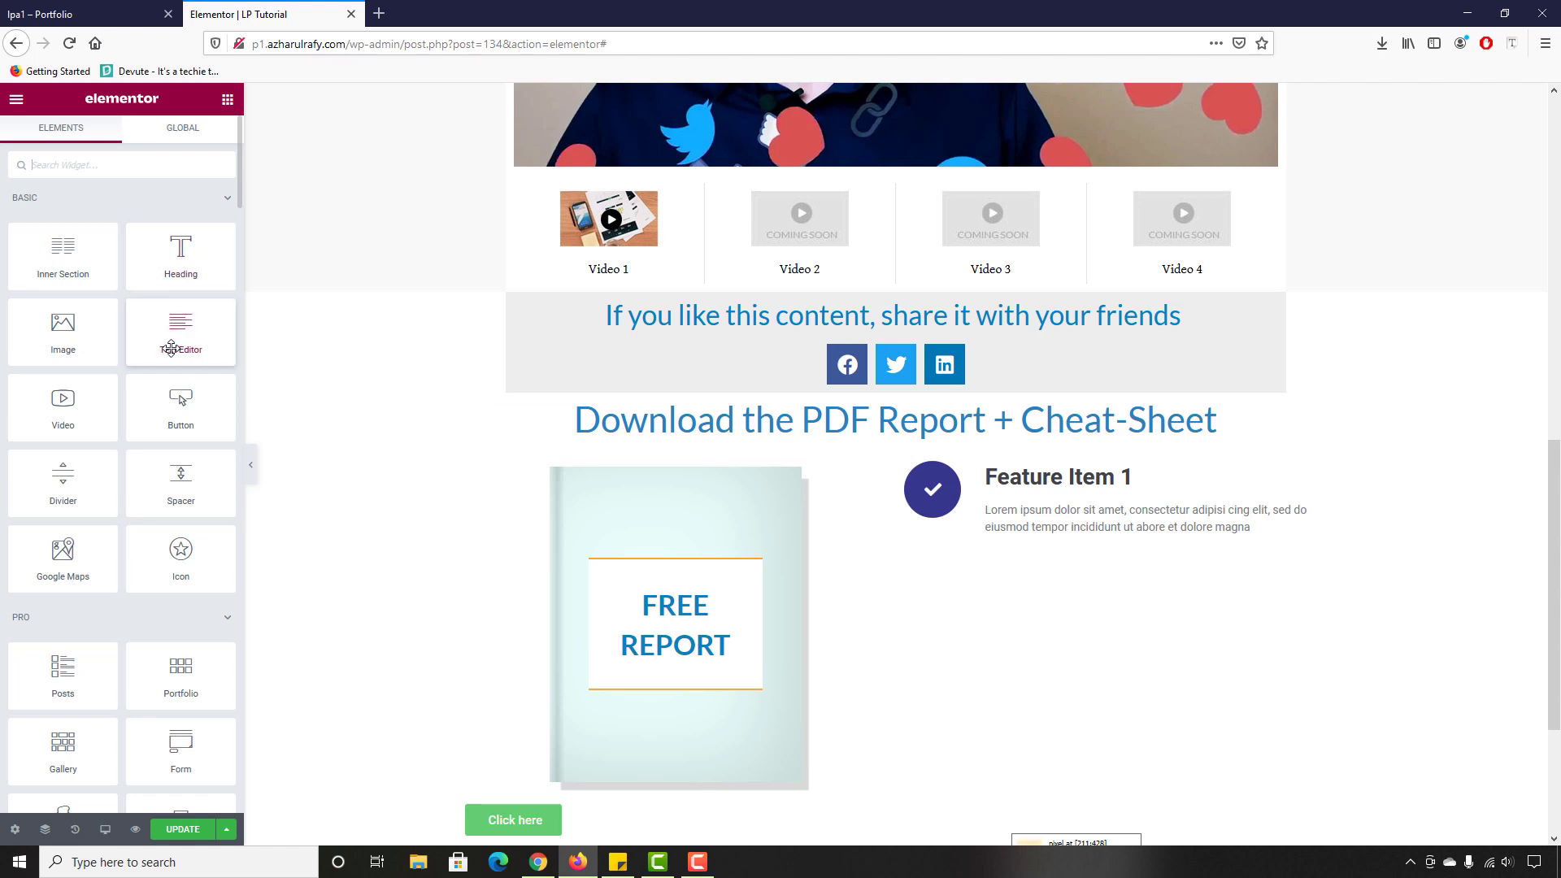
{"action": "left_click_drag", "start_coordinate": [176, 330], "coordinate": [764, 456]}
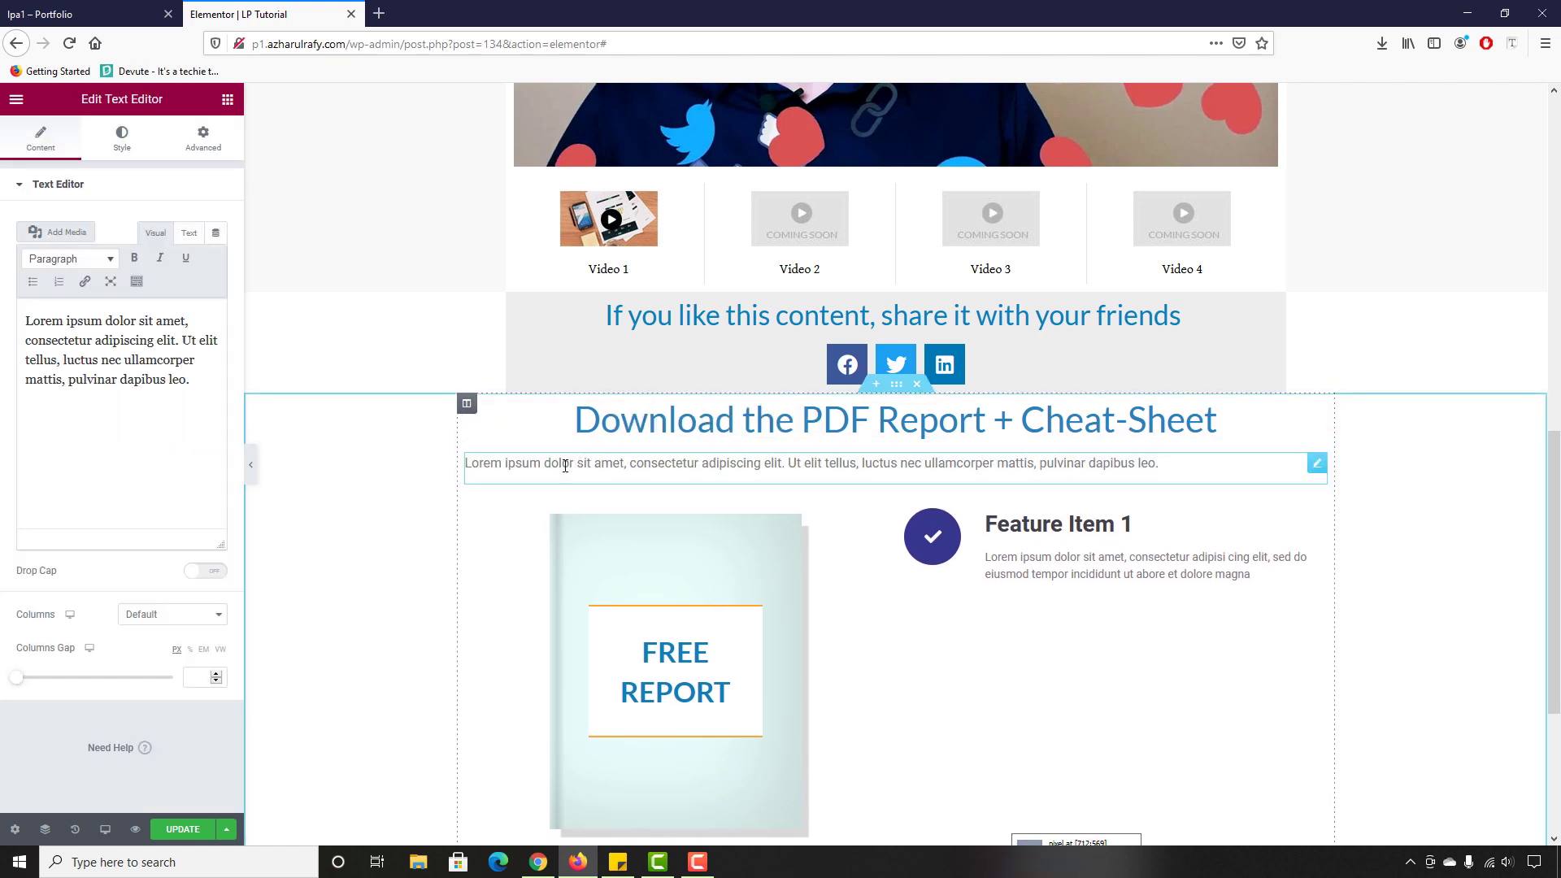
Step: Copy the paragraph under the reference page's download heading as plain text, using the address bar to strip its formatting
{"action": "left_click", "coordinate": [65, 14]}
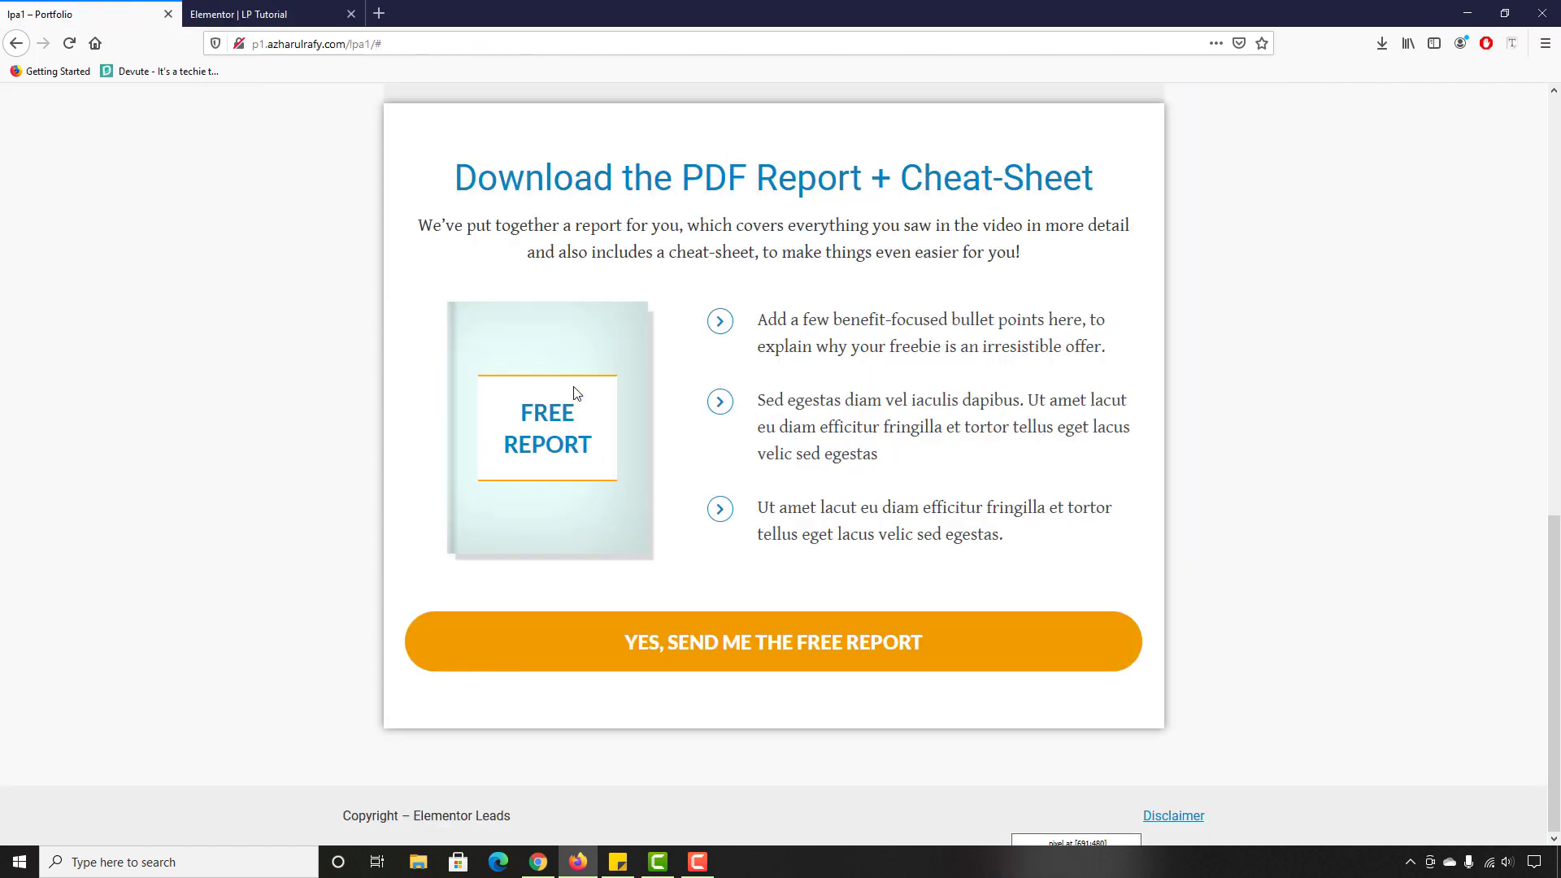
{"action": "triple_click", "coordinate": [548, 227]}
{"action": "key", "text": "ctrl+c"}
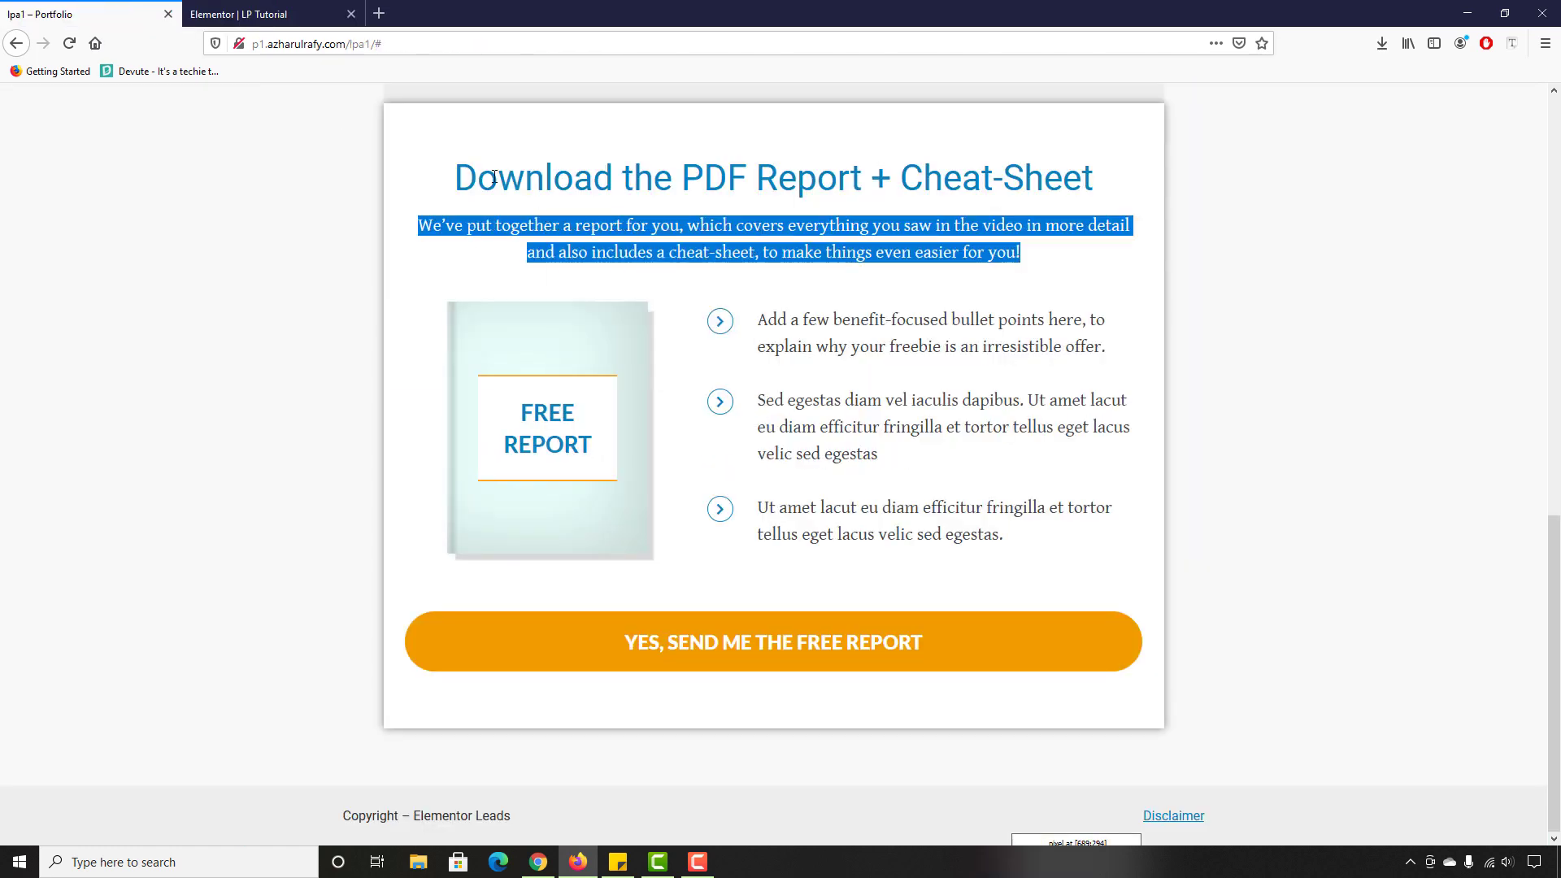
{"action": "left_click", "coordinate": [426, 49]}
{"action": "key", "text": "ctrl+v"}
{"action": "key", "text": "ctrl+a"}
{"action": "key", "text": "ctrl+c"}
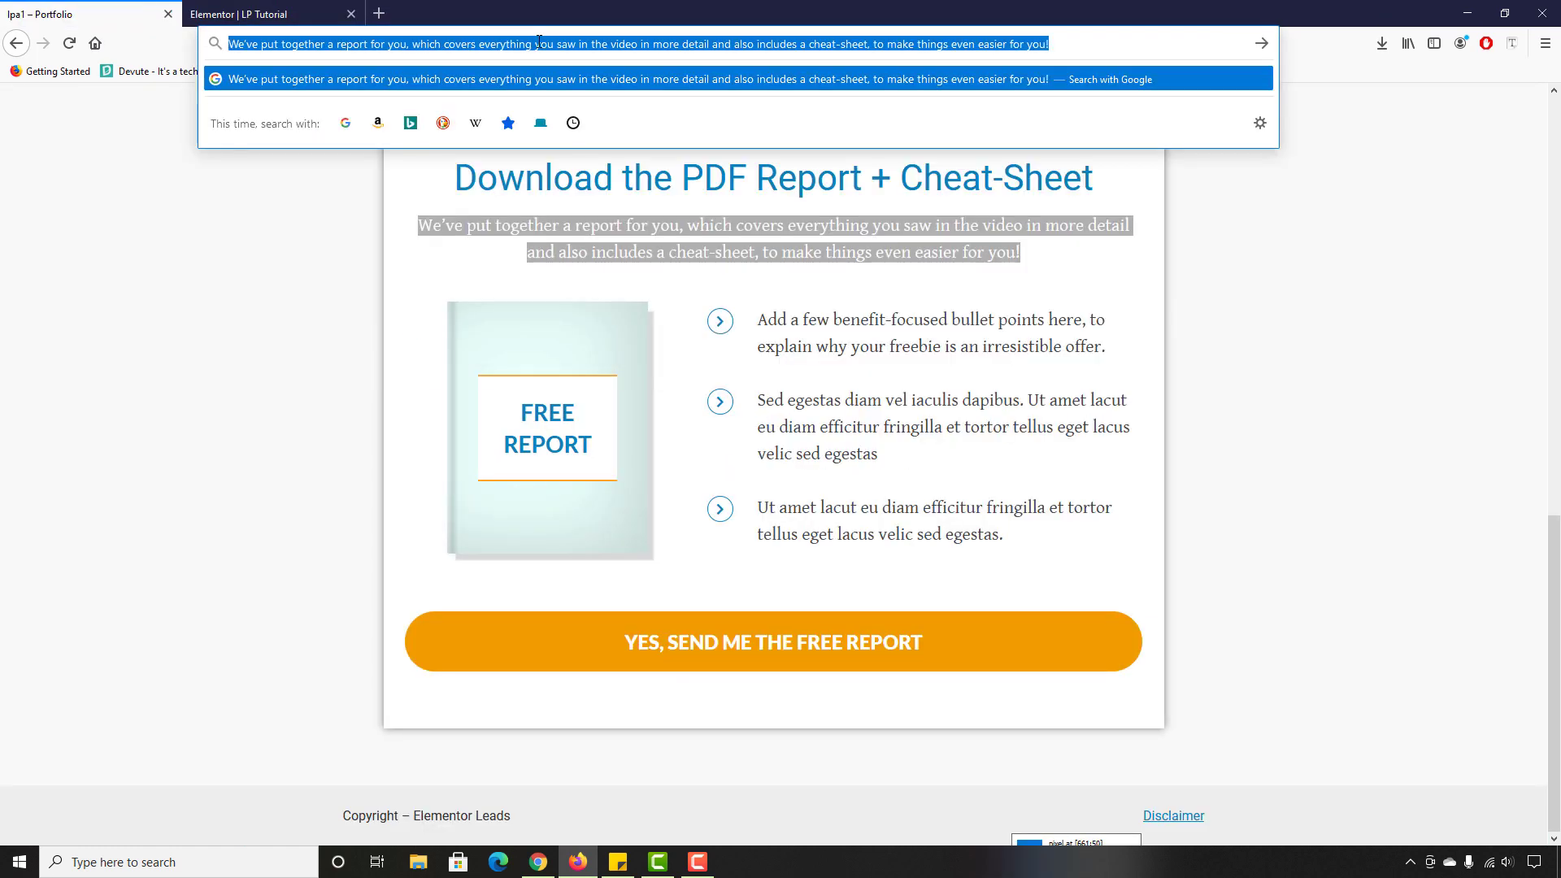
{"action": "key", "text": "BackSpace"}
Step: Replace the new text widget's placeholder content with the copied report paragraph on the Elementor page
{"action": "left_click", "coordinate": [306, 5]}
{"action": "left_click", "coordinate": [102, 352]}
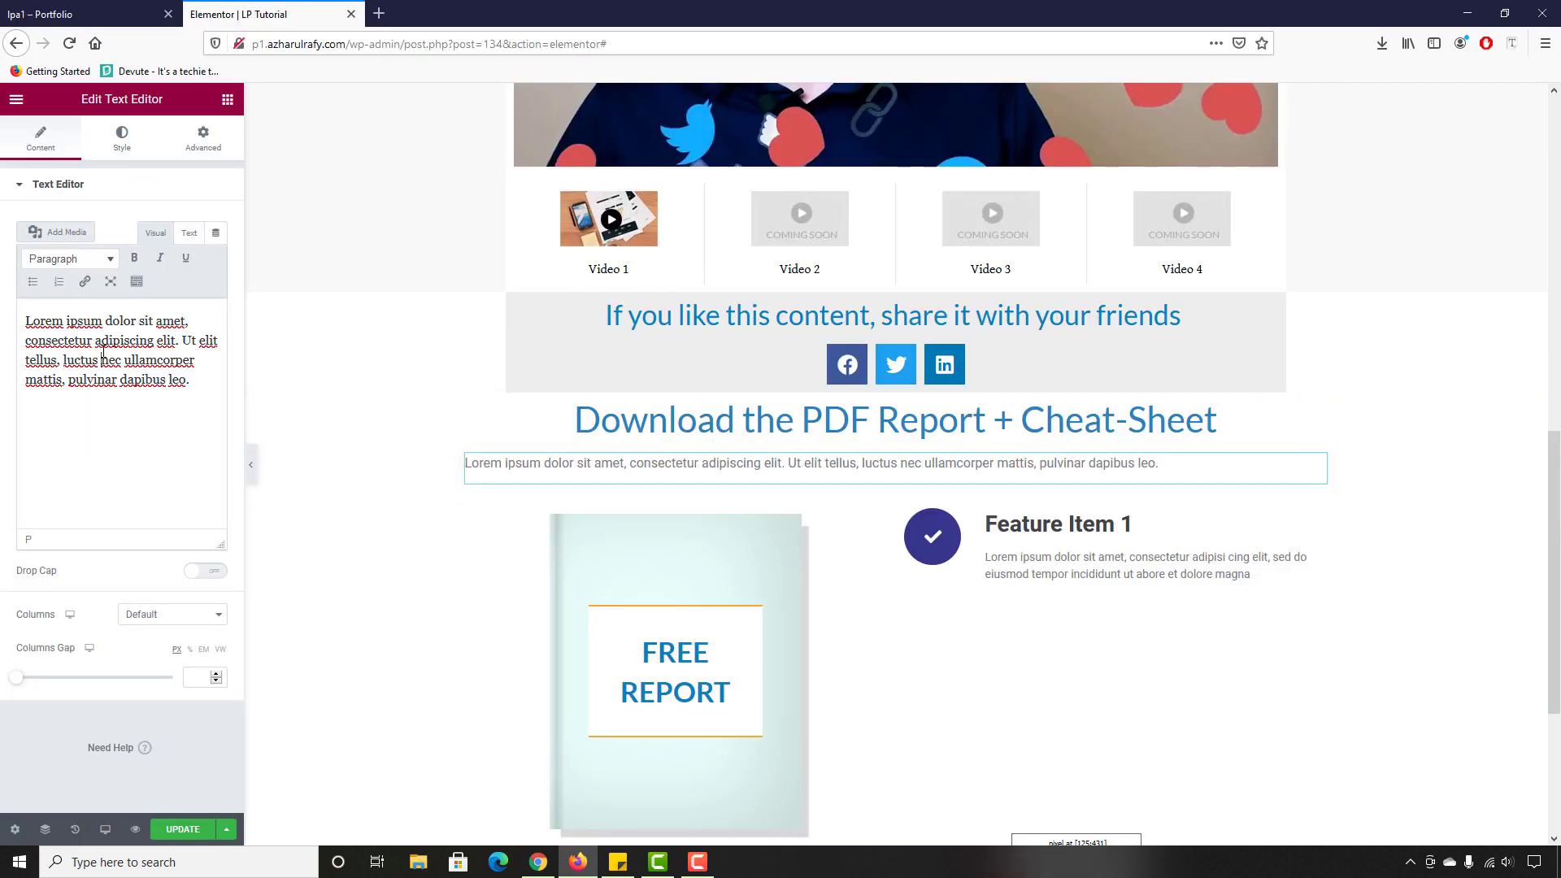
{"action": "key", "text": "ctrl+a"}
{"action": "key", "text": "ctrl+v"}
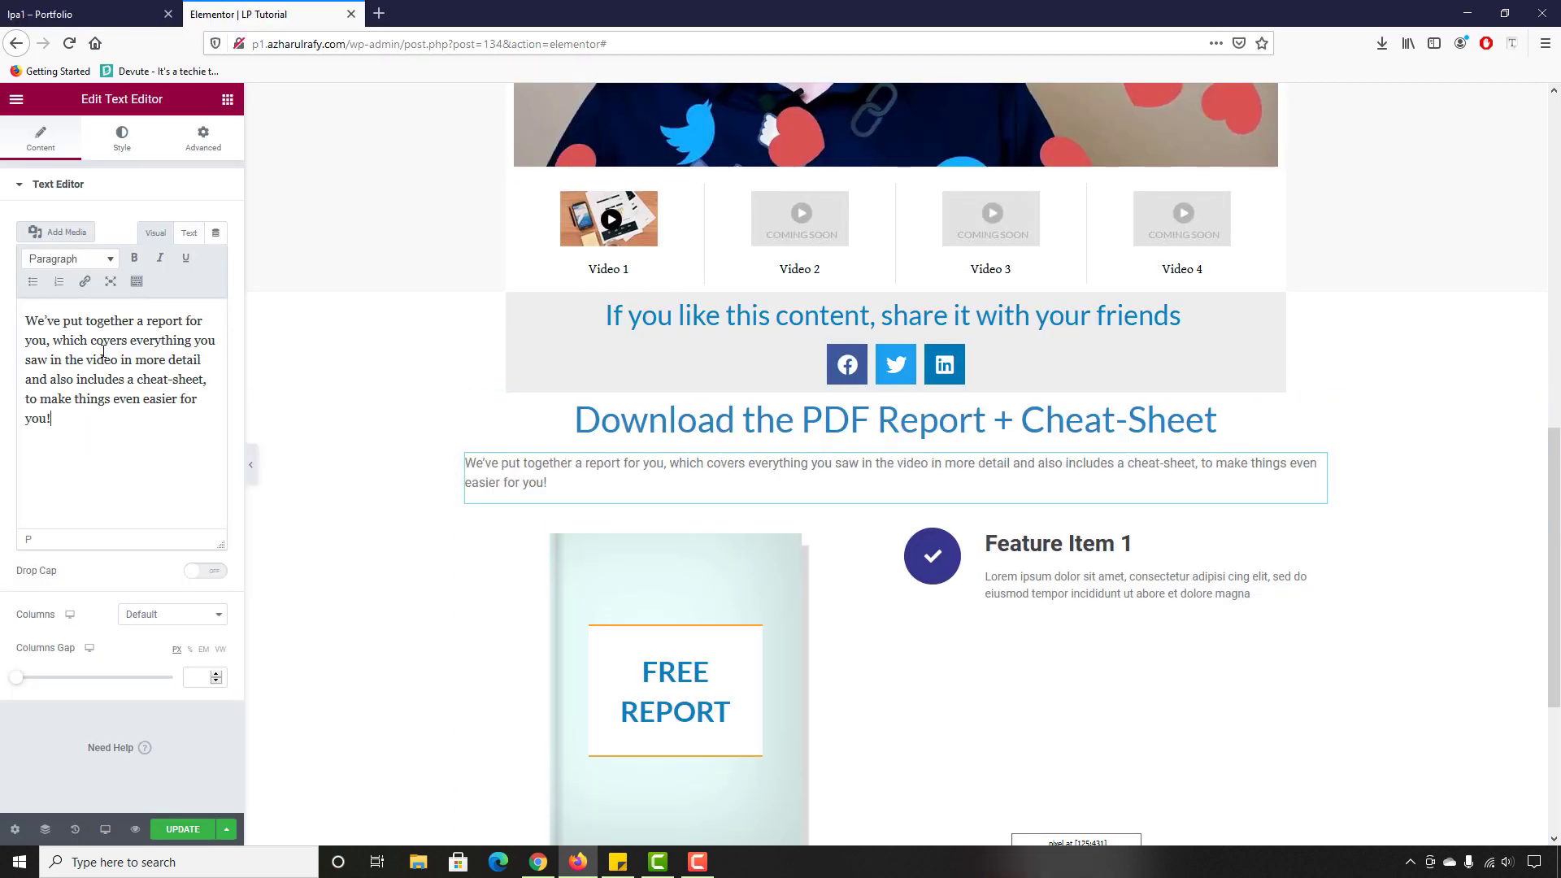
Step: Set the new report paragraph's text colour to #333333
{"action": "left_click", "coordinate": [122, 138]}
{"action": "left_click", "coordinate": [216, 258]}
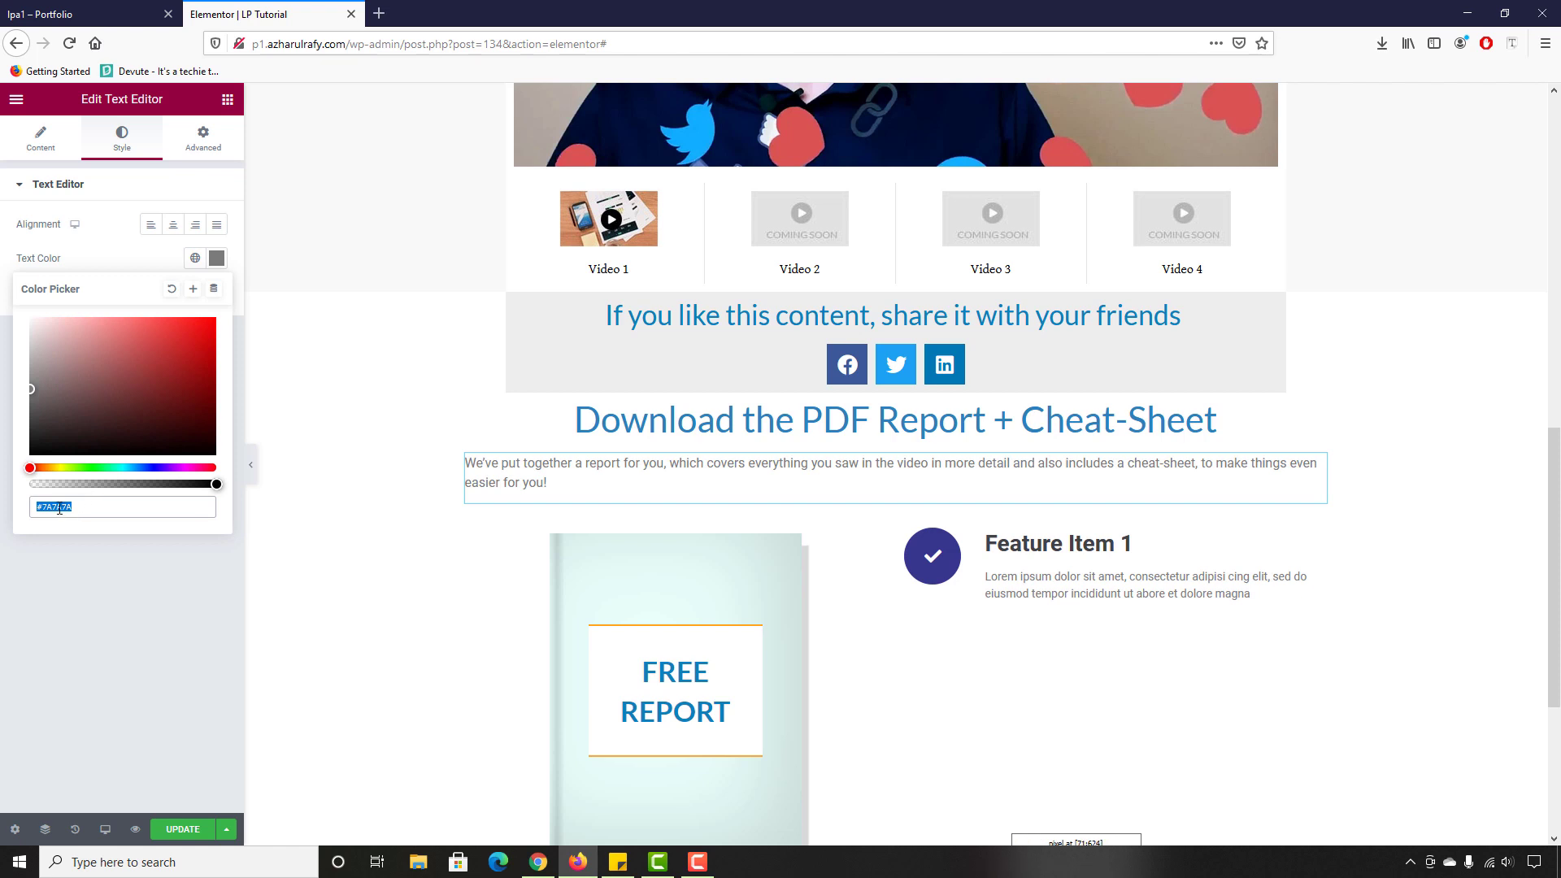
{"action": "type", "text": "#33333"}
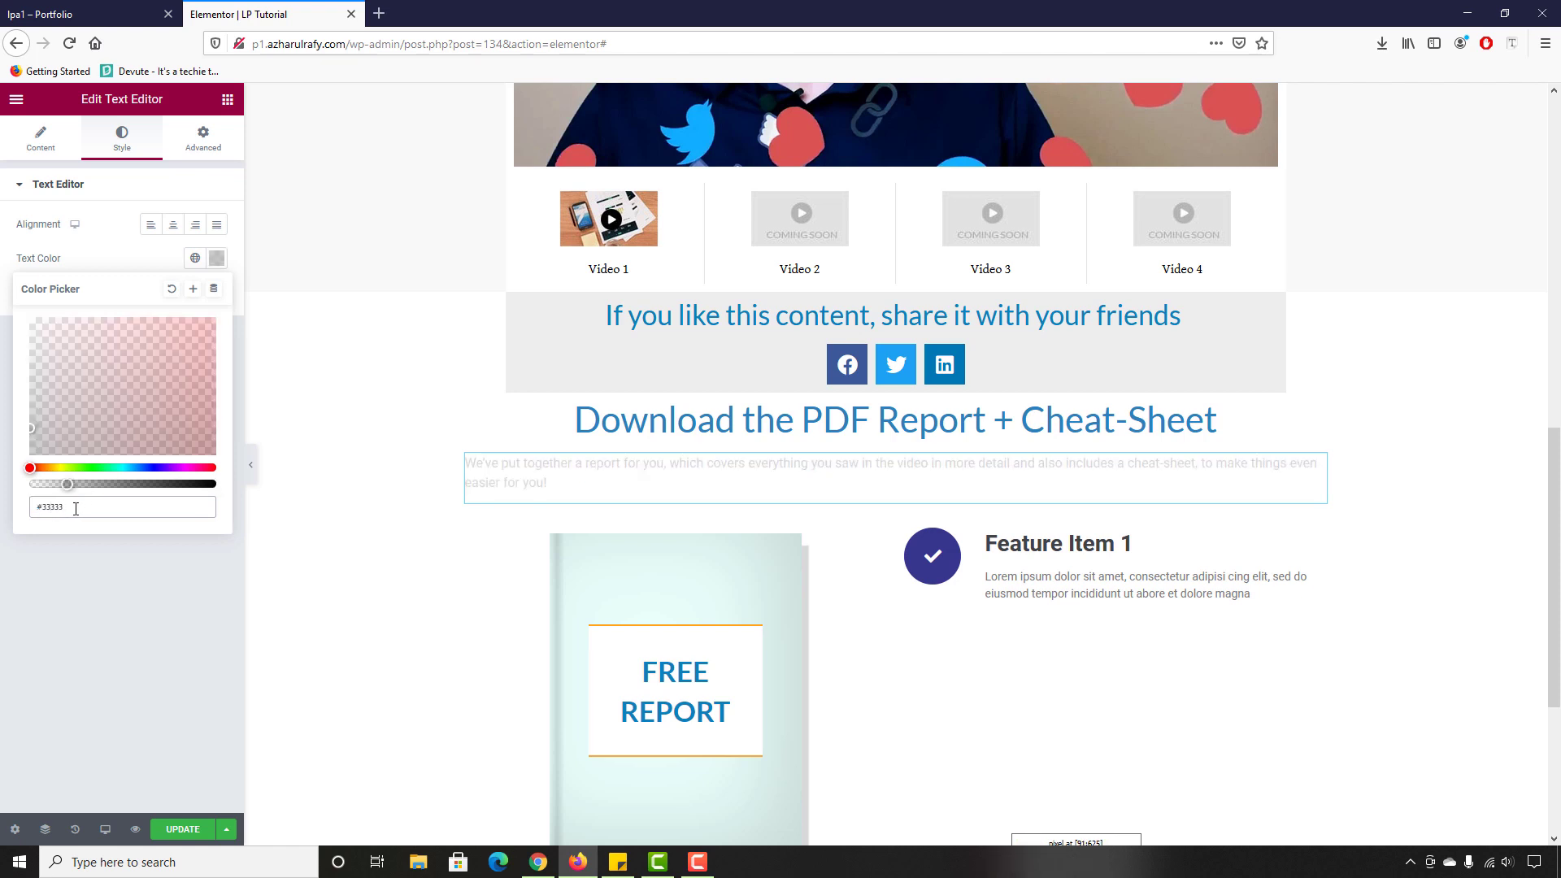
{"action": "type", "text": "3"}
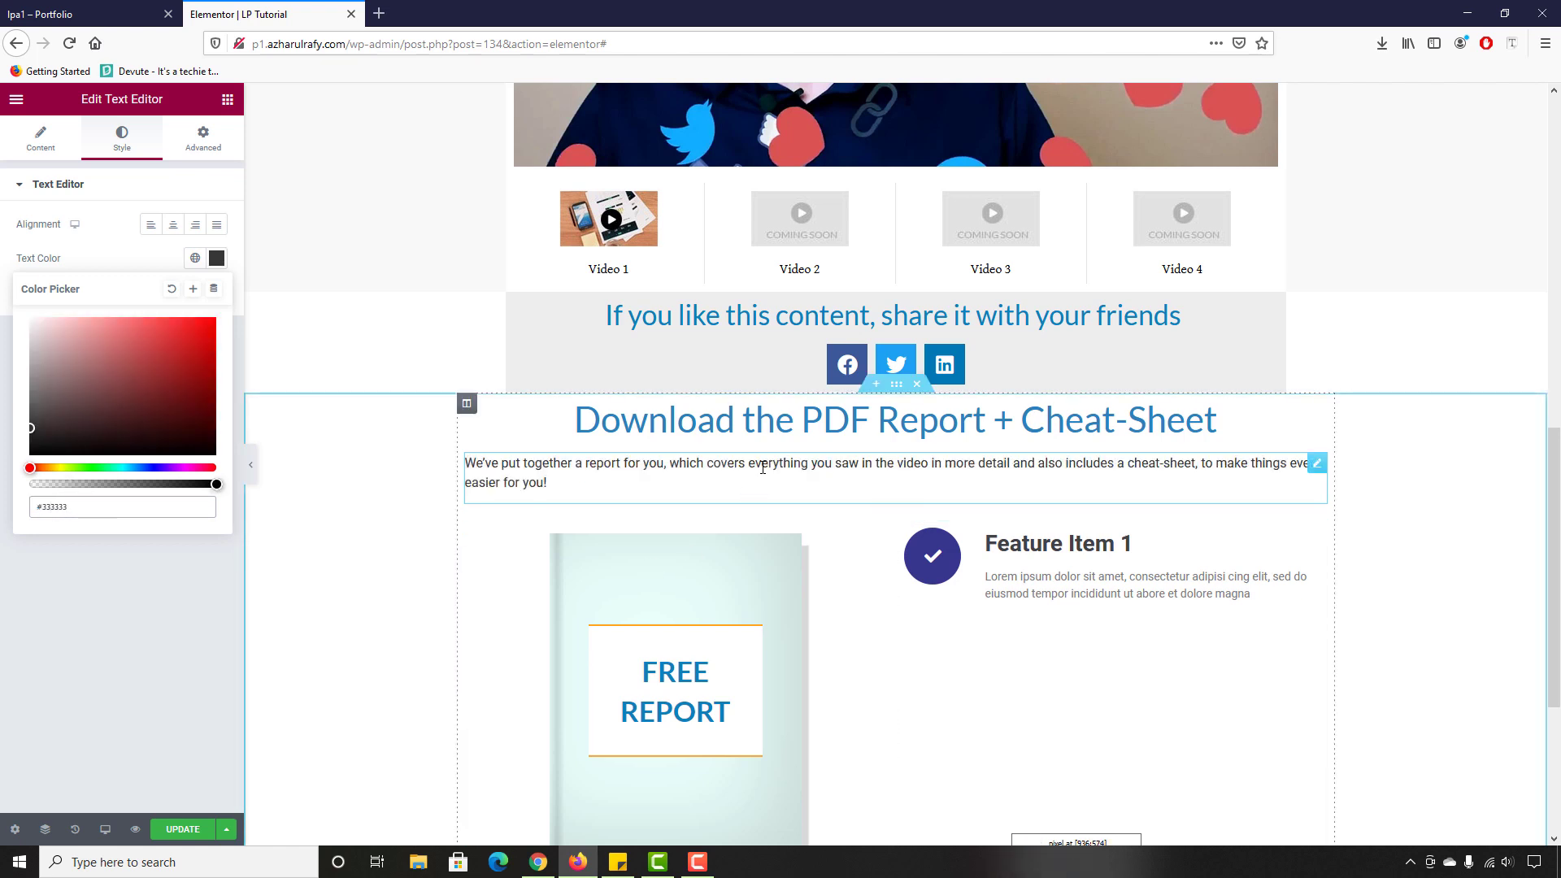
Step: Set the new report paragraph's typography to the Gentium Basic family and size 22 px
{"action": "left_click", "coordinate": [96, 265]}
{"action": "left_click", "coordinate": [216, 293]}
{"action": "left_click", "coordinate": [170, 376]}
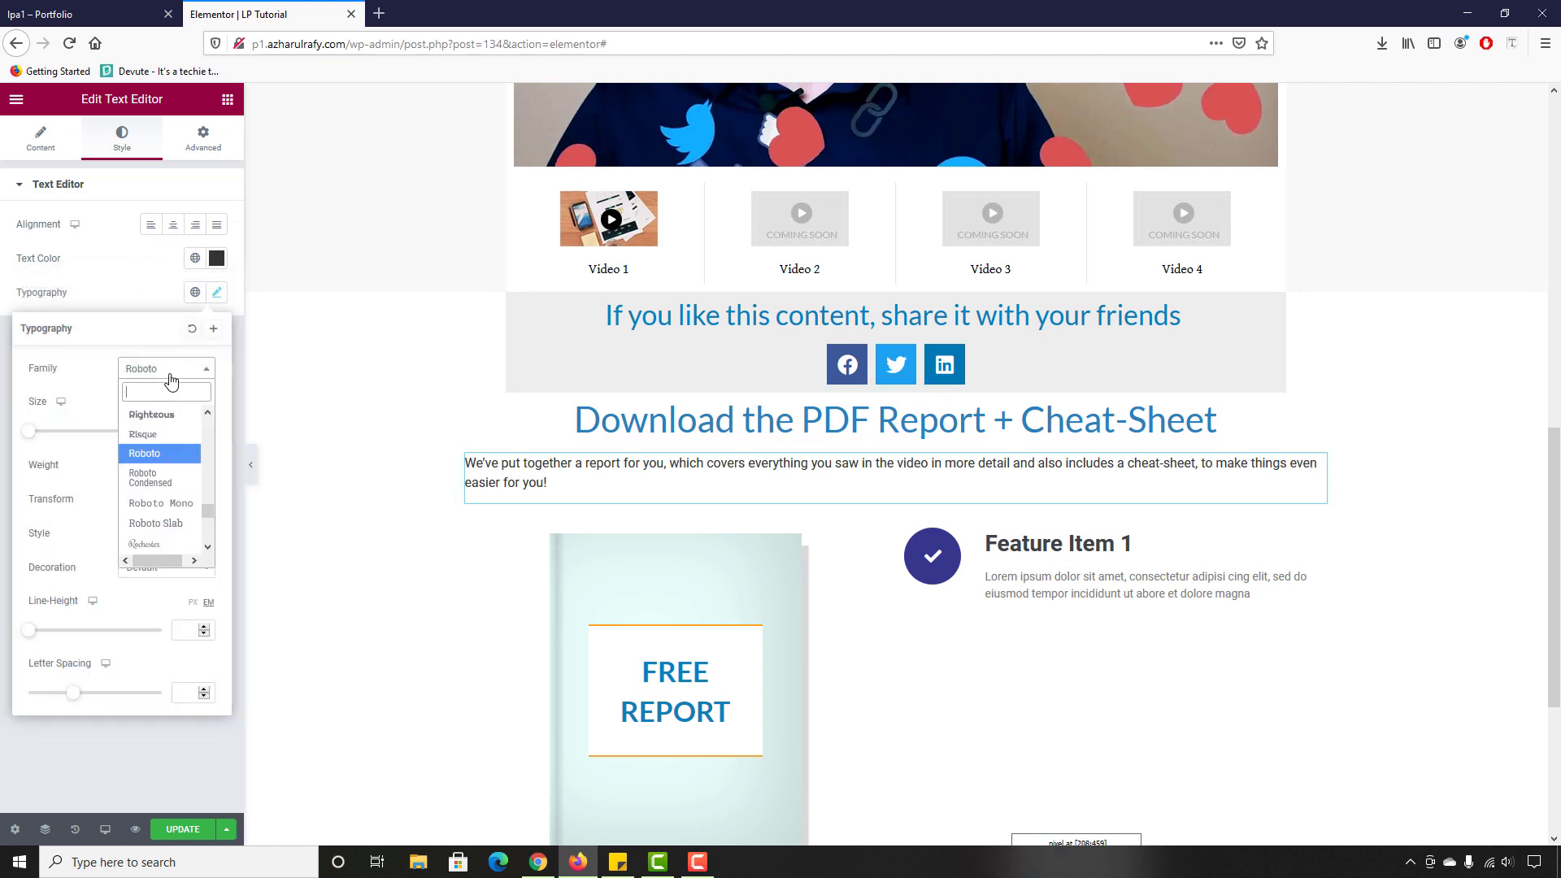
{"action": "type", "text": "gen"}
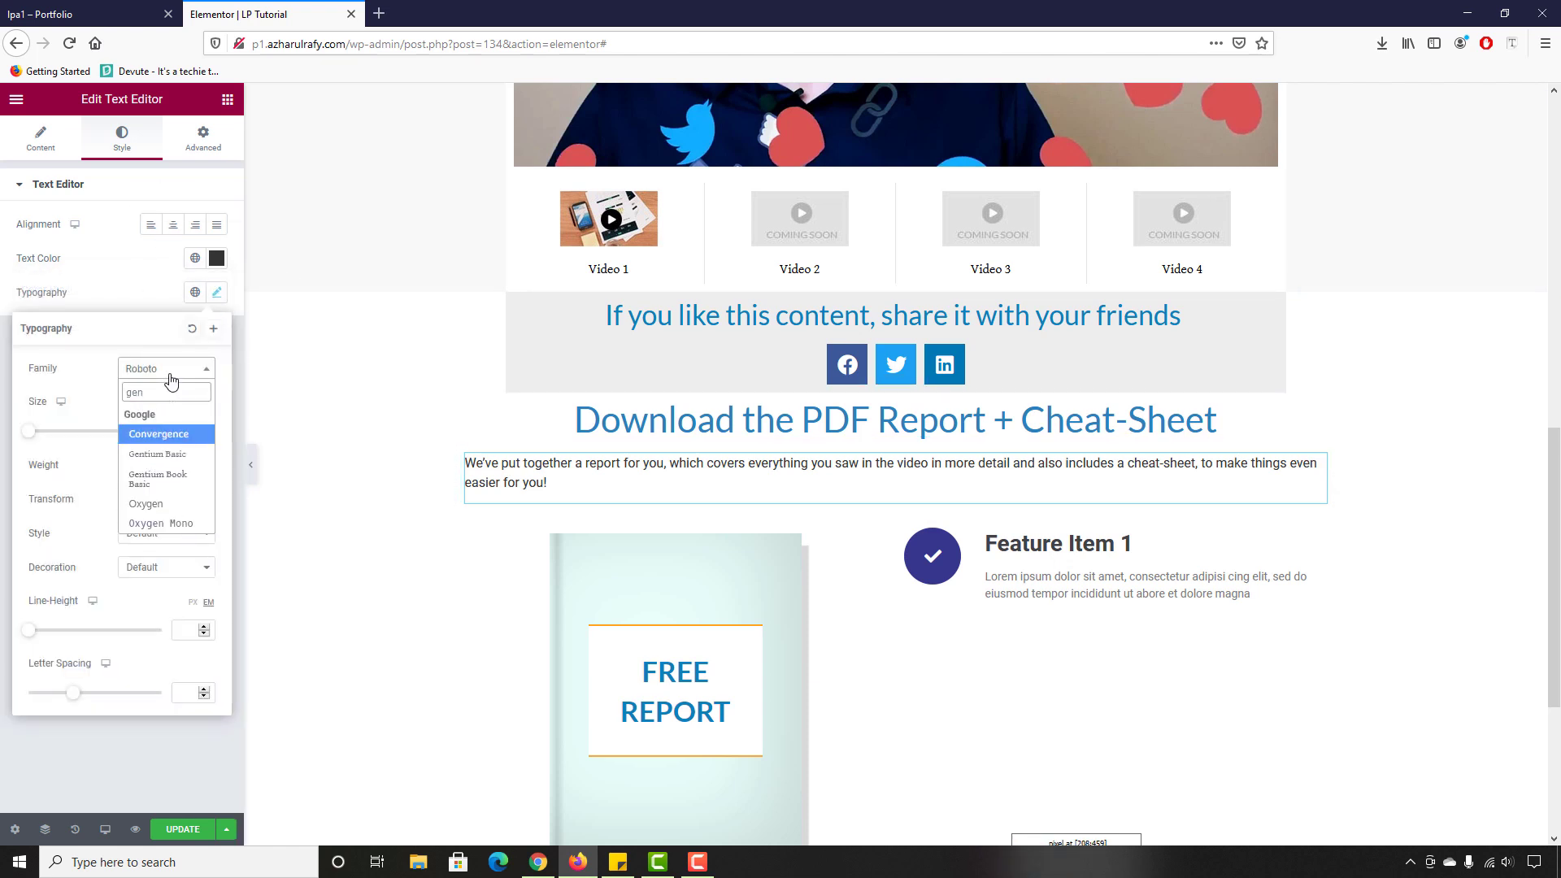
{"action": "left_click", "coordinate": [173, 452]}
{"action": "left_click", "coordinate": [186, 432]}
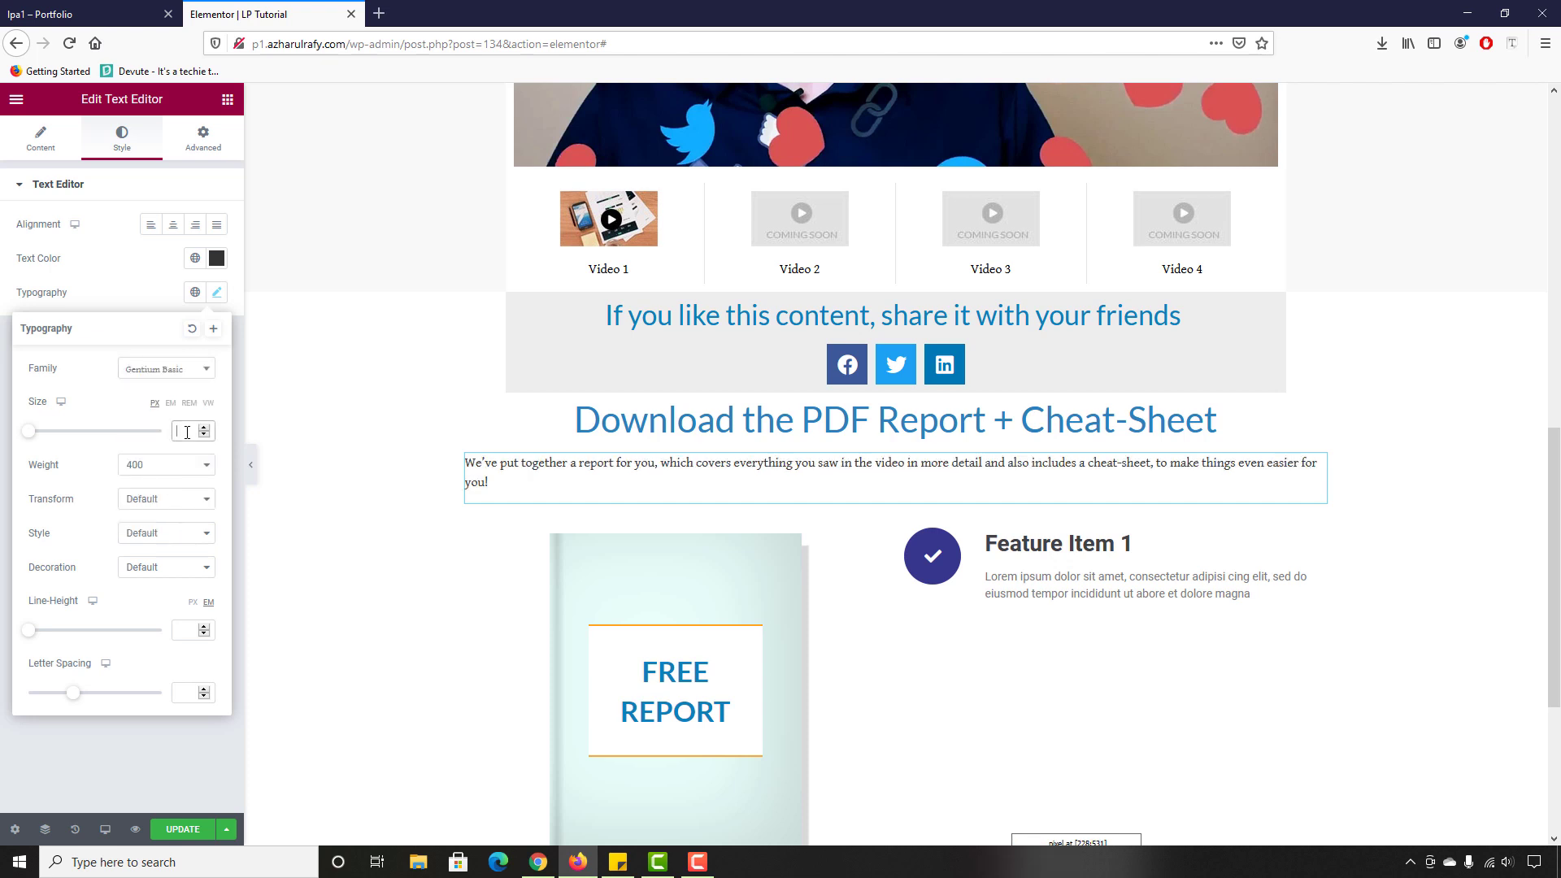
{"action": "type", "text": "22"}
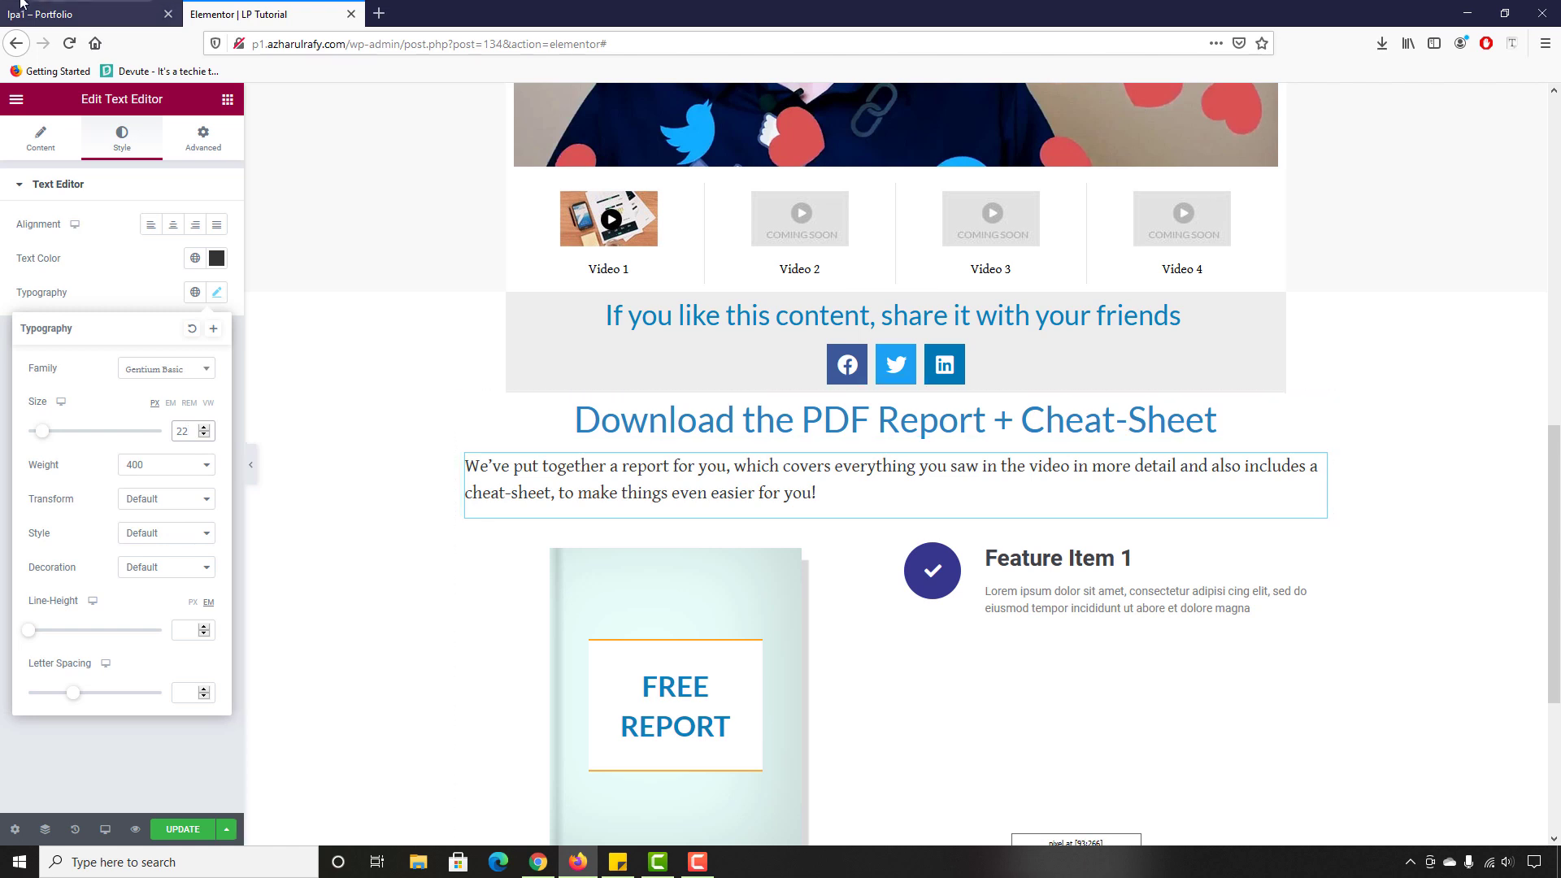
Step: Copy the first bullet point's text, "Add a few benefit-focused bullet points here...", from the reference page's download section
{"action": "left_click", "coordinate": [89, 14]}
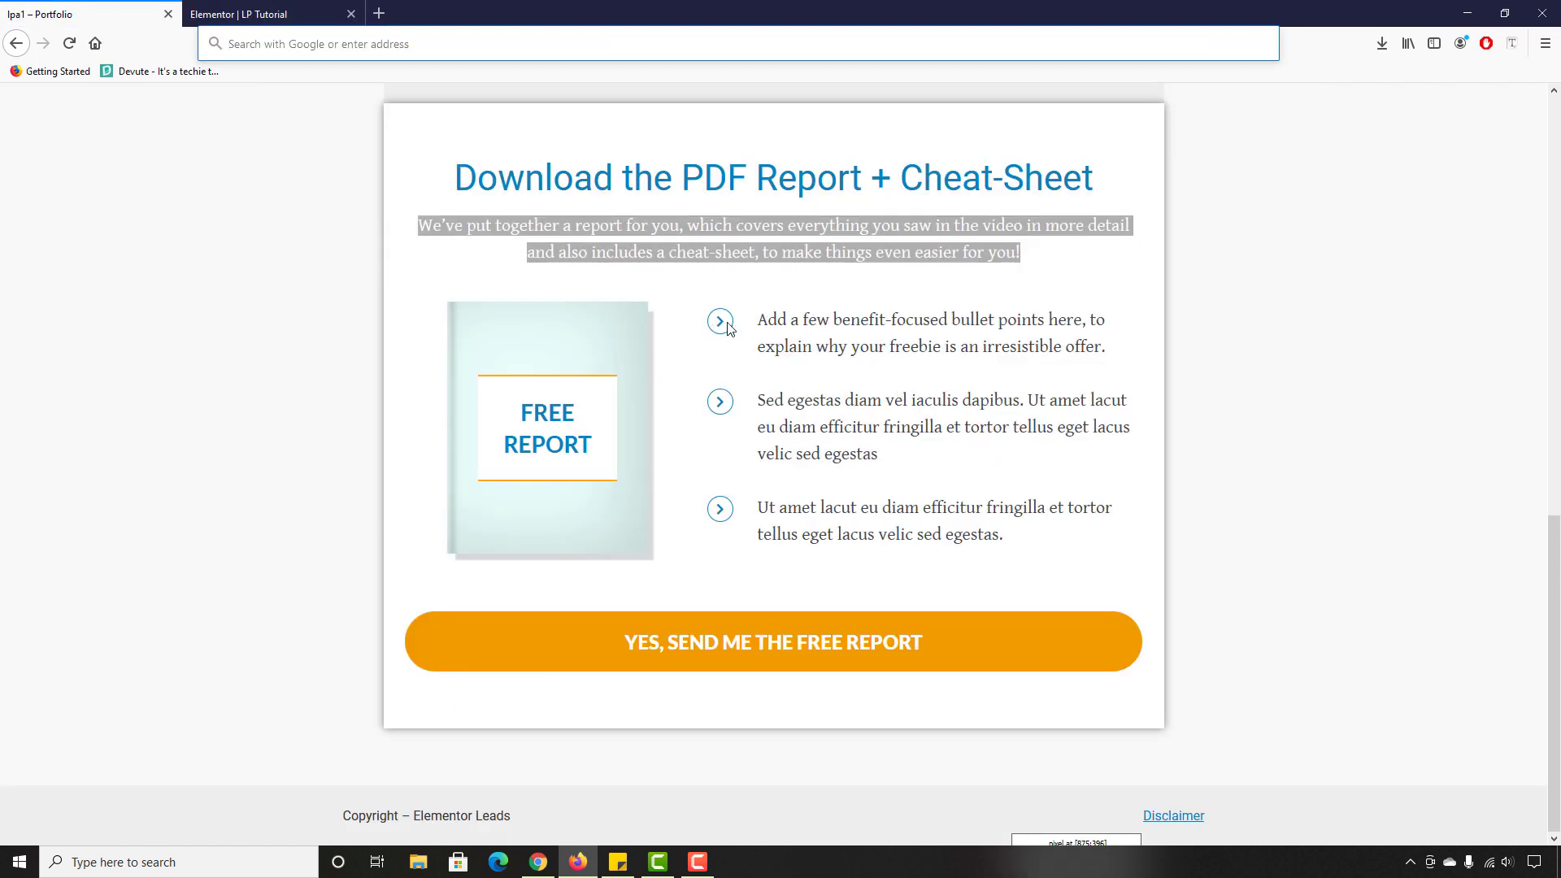
{"action": "left_click_drag", "start_coordinate": [729, 327], "coordinate": [1092, 348]}
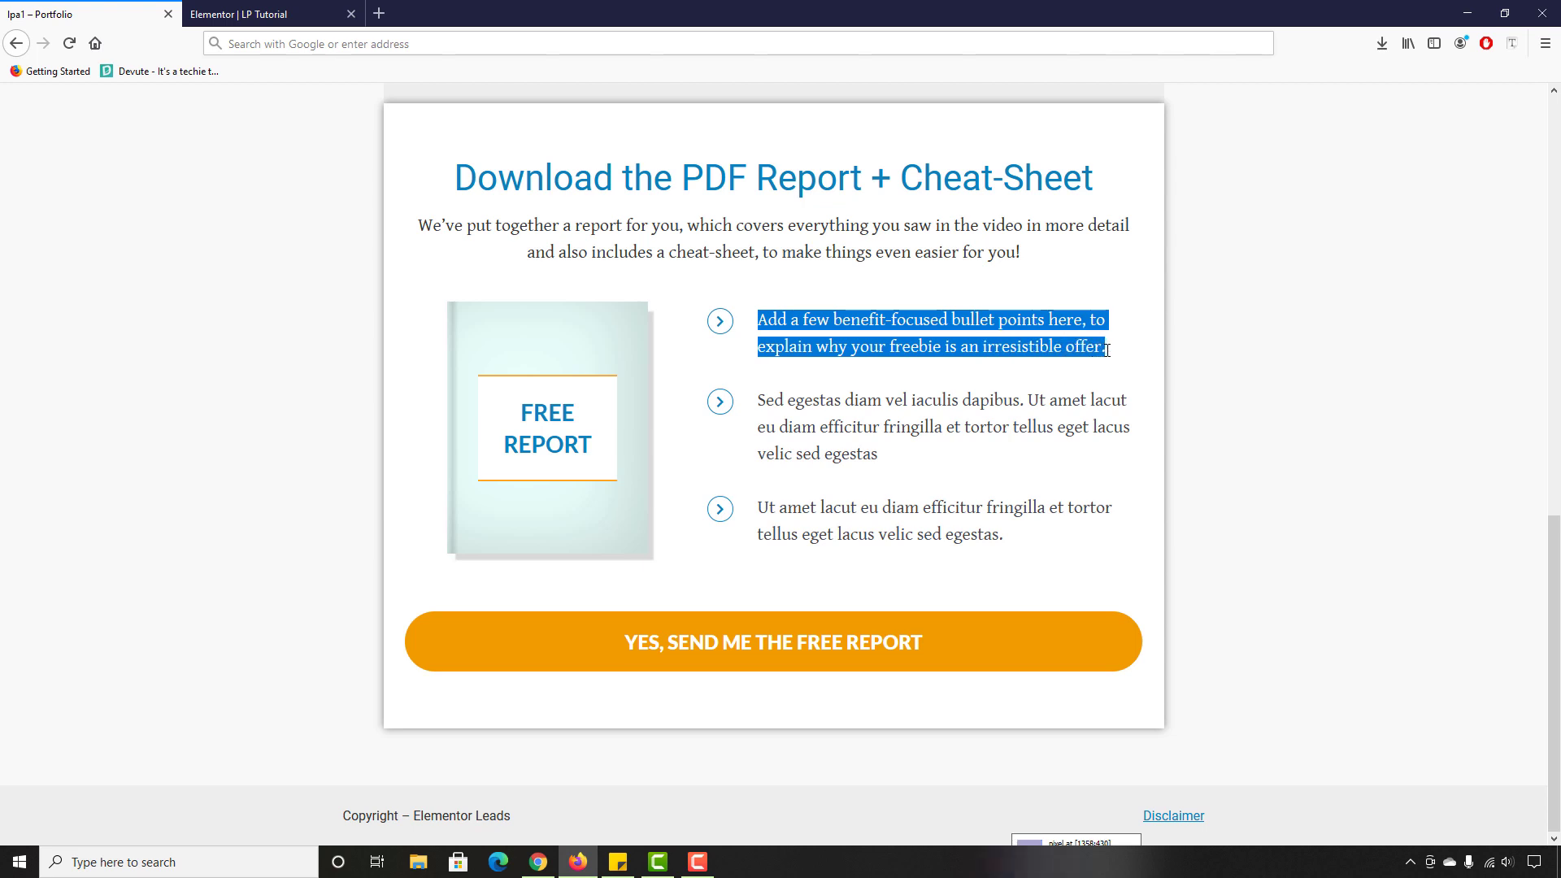
{"action": "right_click", "coordinate": [1017, 342]}
{"action": "left_click", "coordinate": [1041, 358]}
Step: Paste the copied bullet text as the title of Feature Item 1 in the Elementor page and clear the item's content text
{"action": "left_click", "coordinate": [244, 14]}
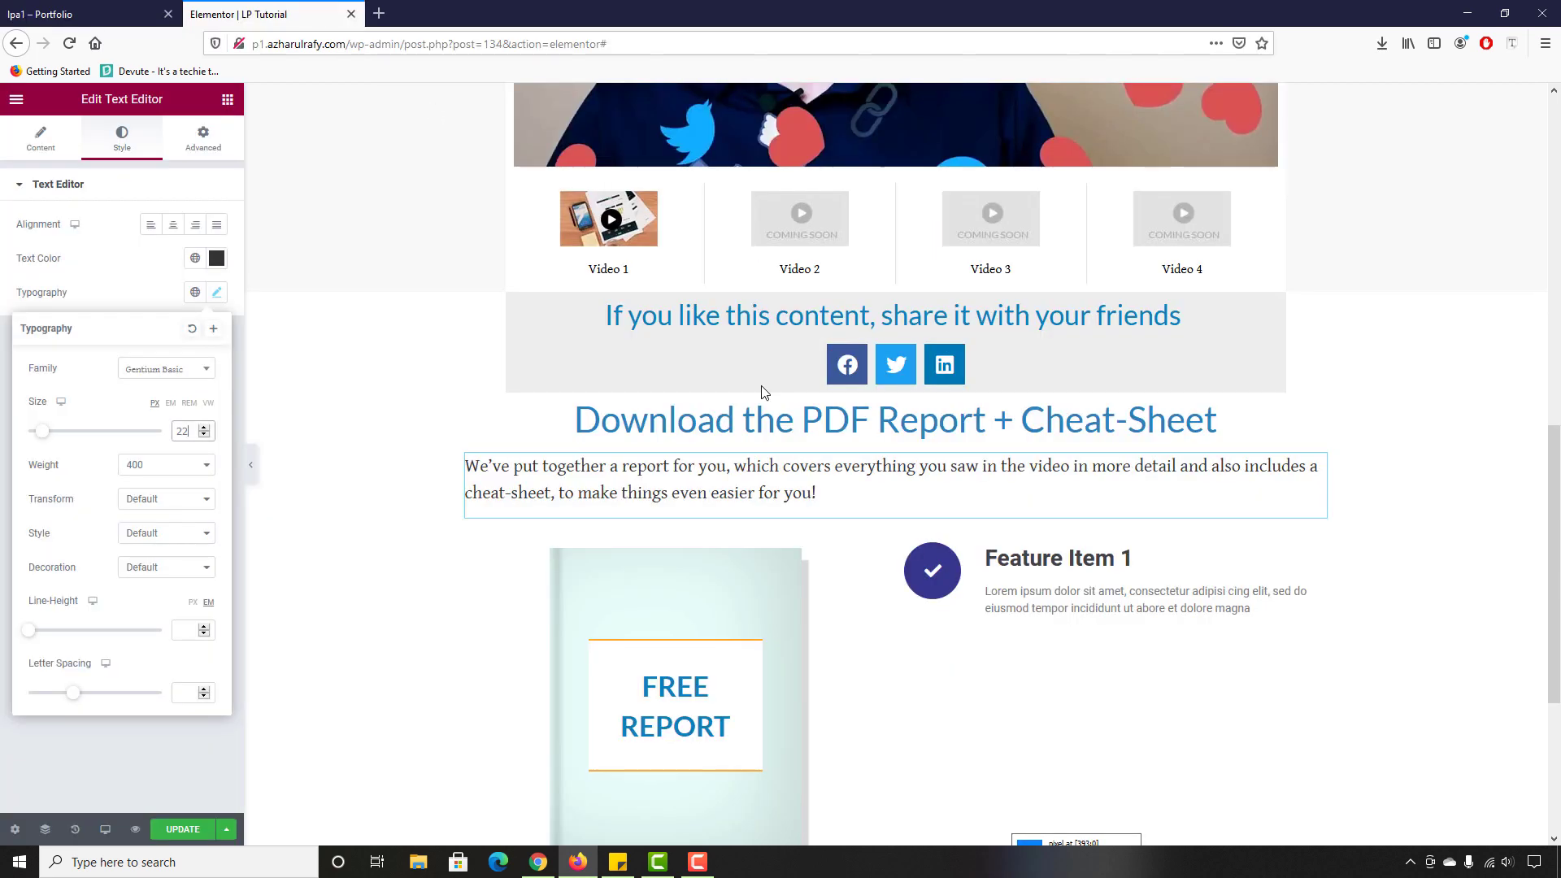
{"action": "left_click", "coordinate": [1012, 555]}
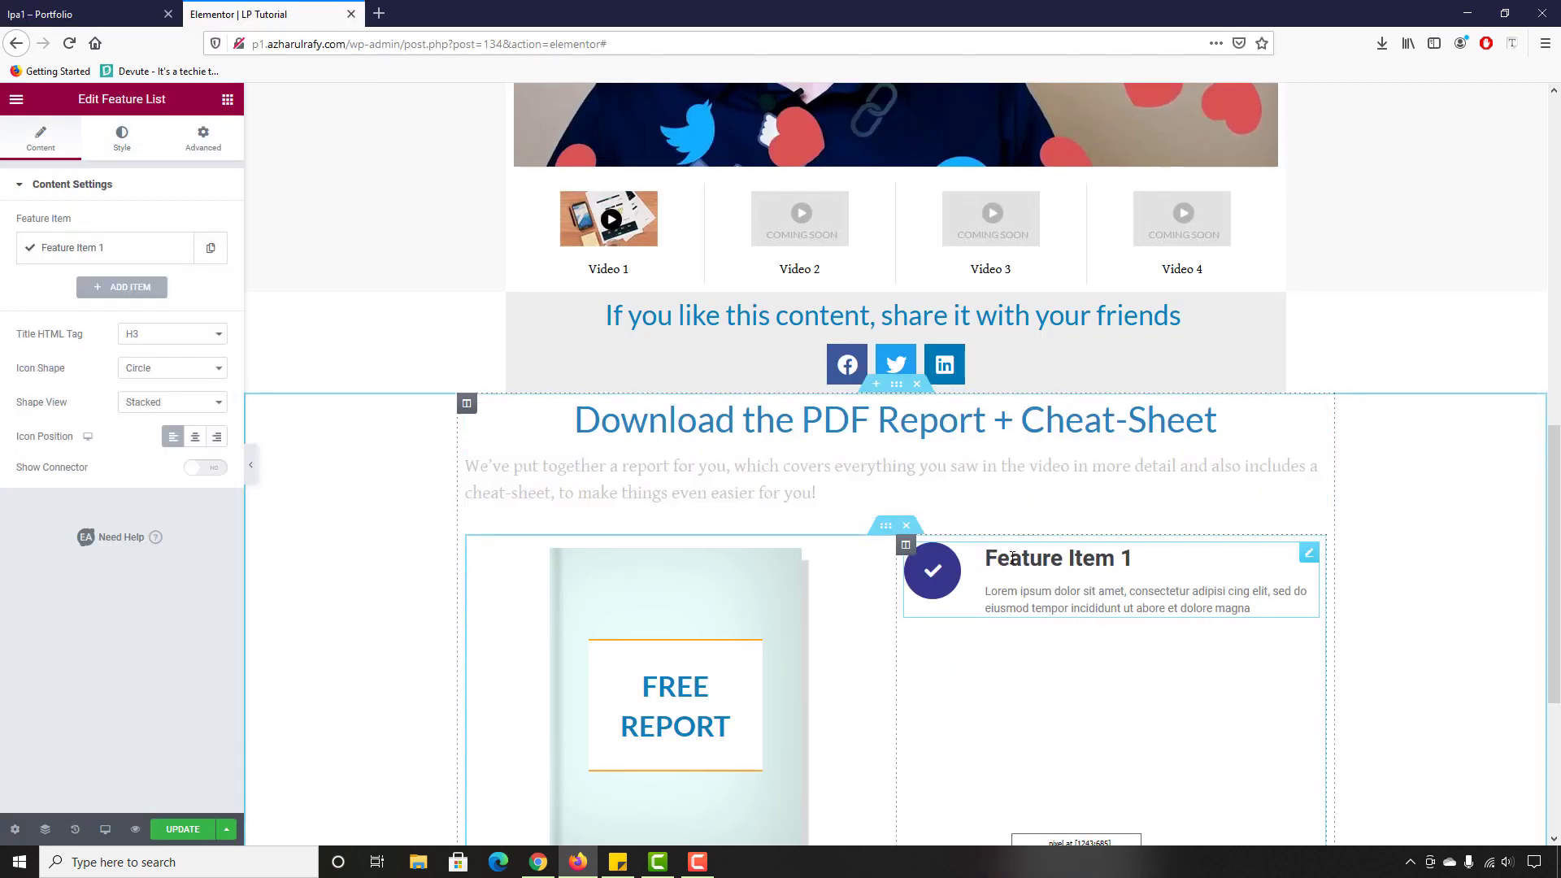
{"action": "left_click", "coordinate": [100, 248]}
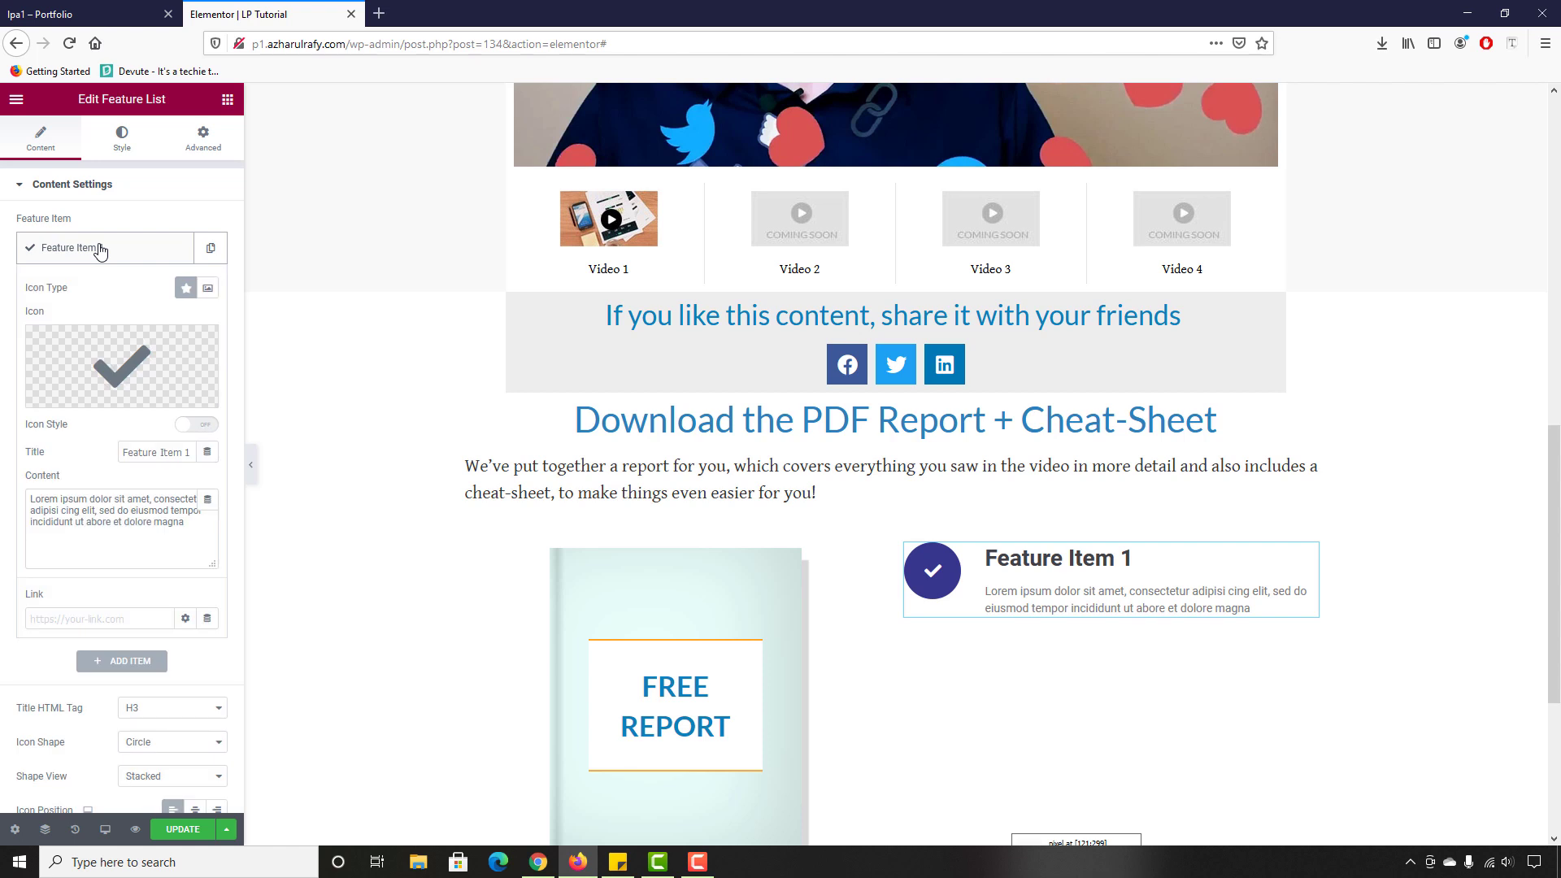
{"action": "triple_click", "coordinate": [149, 456]}
{"action": "key", "text": "ctrl+v"}
{"action": "left_click", "coordinate": [91, 534]}
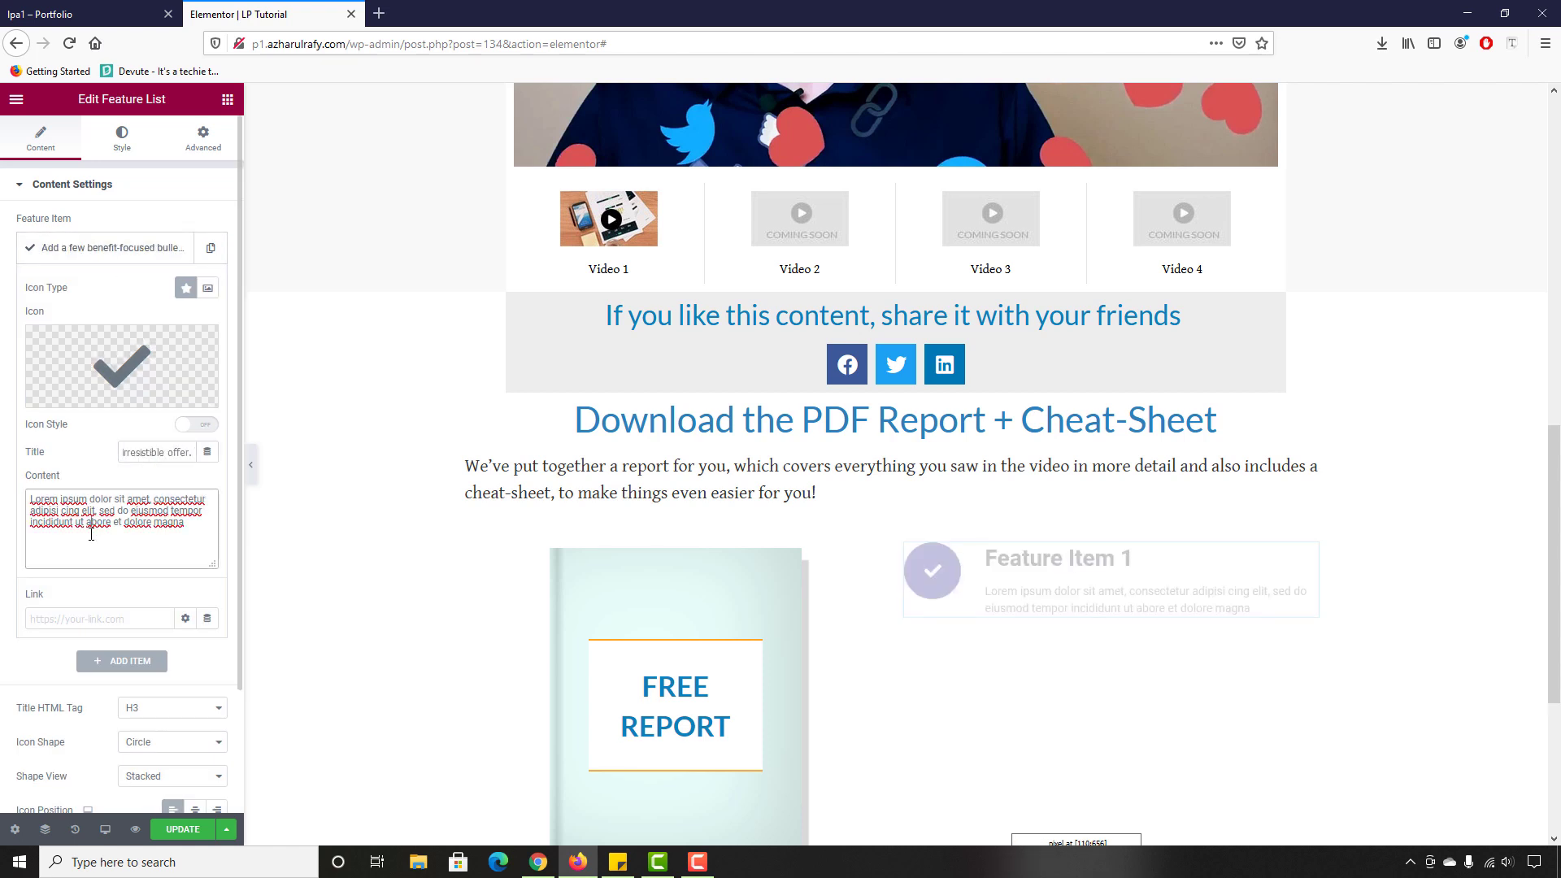
{"action": "key", "text": "ctrl+a"}
{"action": "key", "text": "BackSpace"}
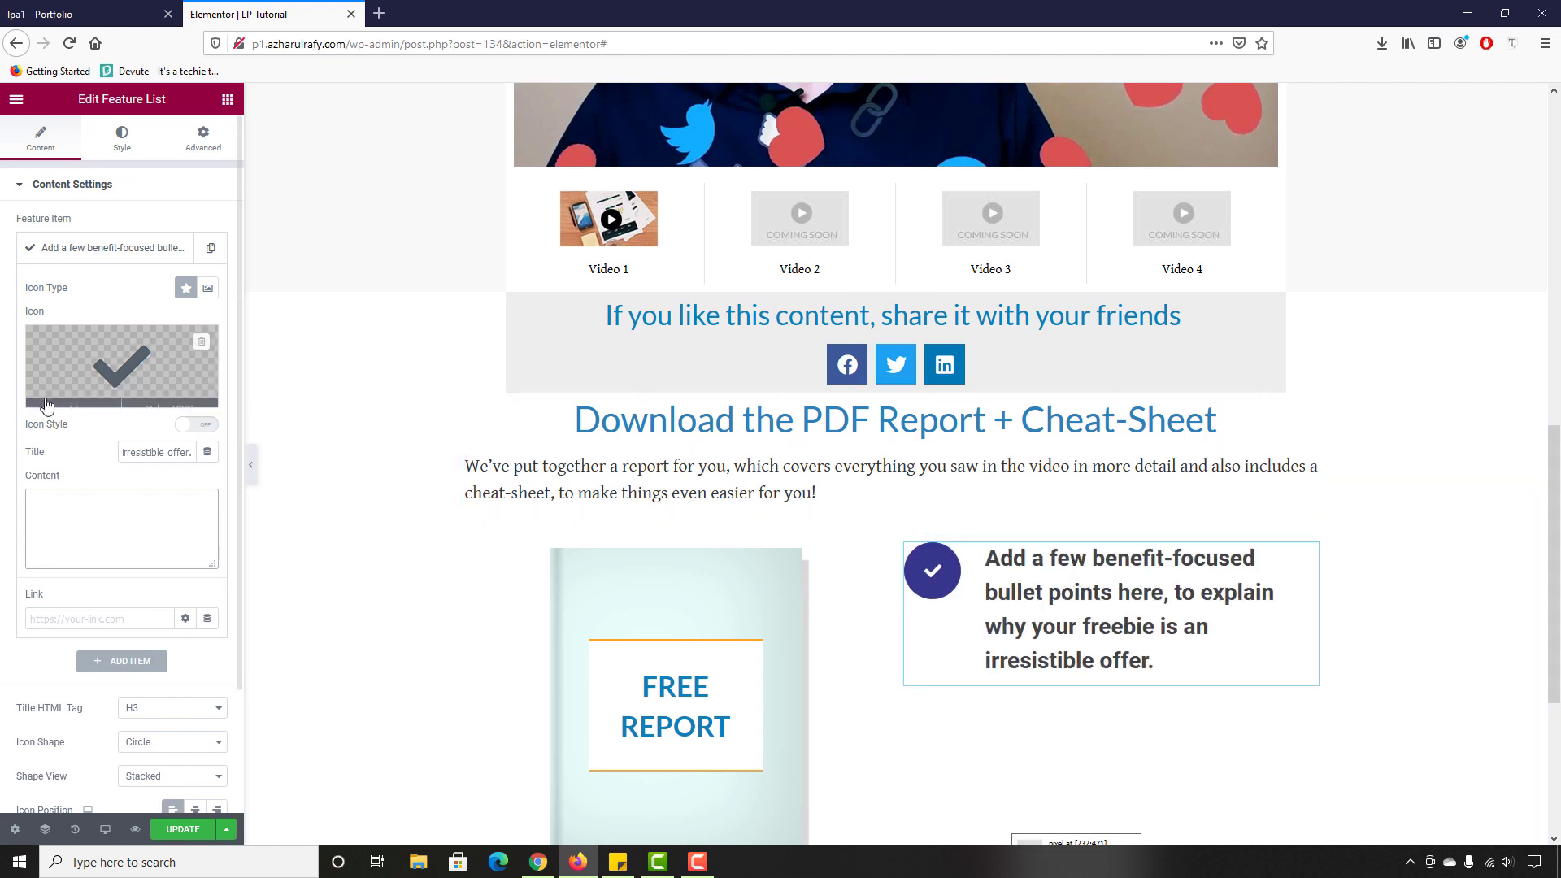
Step: Replace the feature item's check icon with the right-pointing chevron from the icon library
{"action": "left_click", "coordinate": [73, 395]}
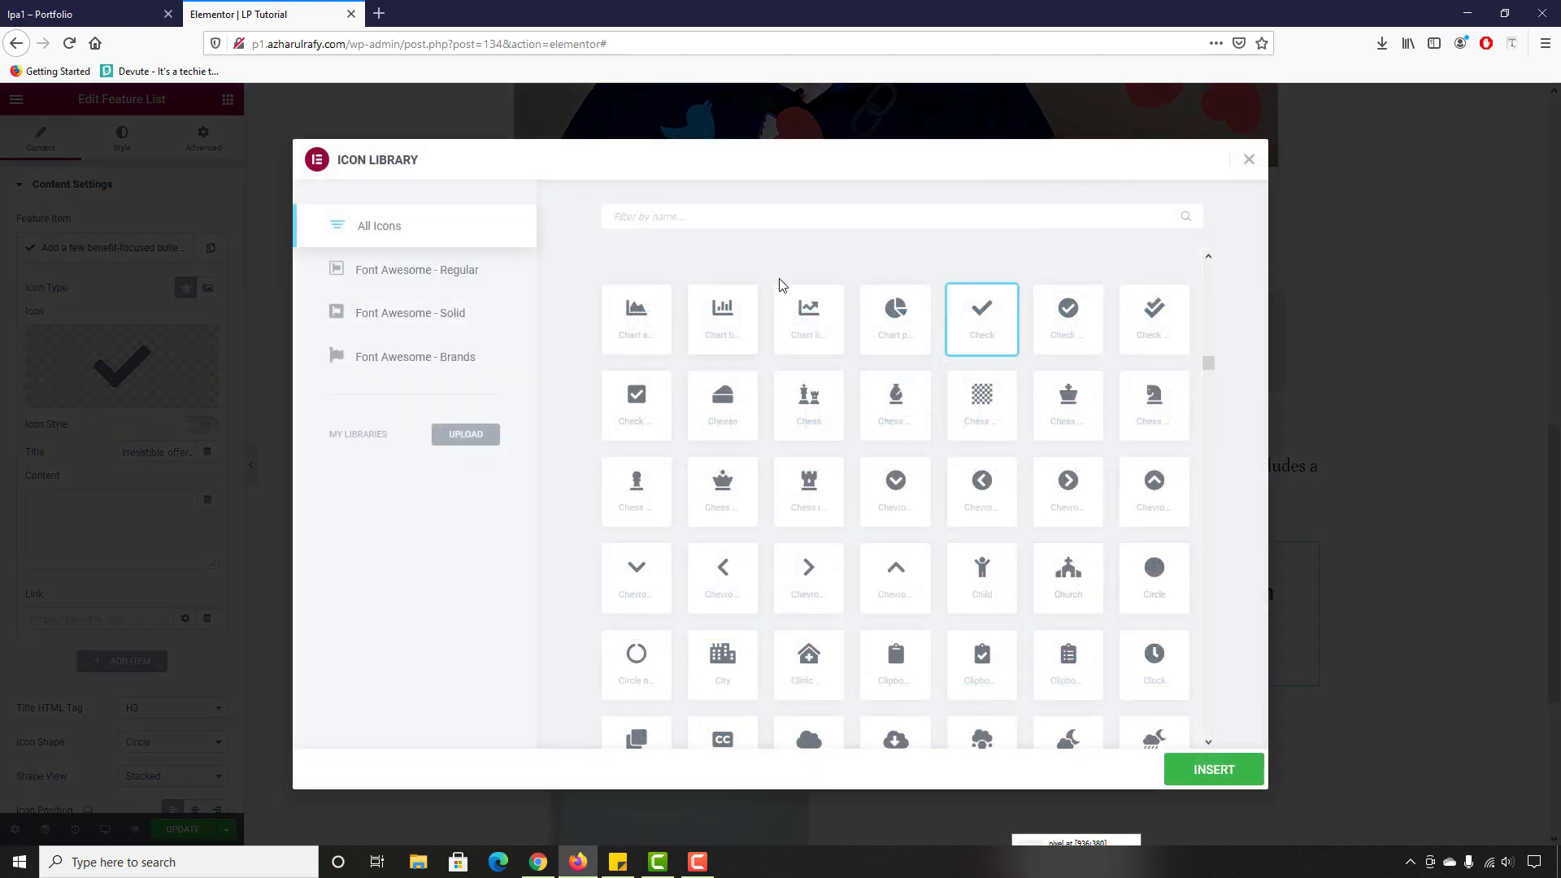
{"action": "left_click", "coordinate": [817, 584]}
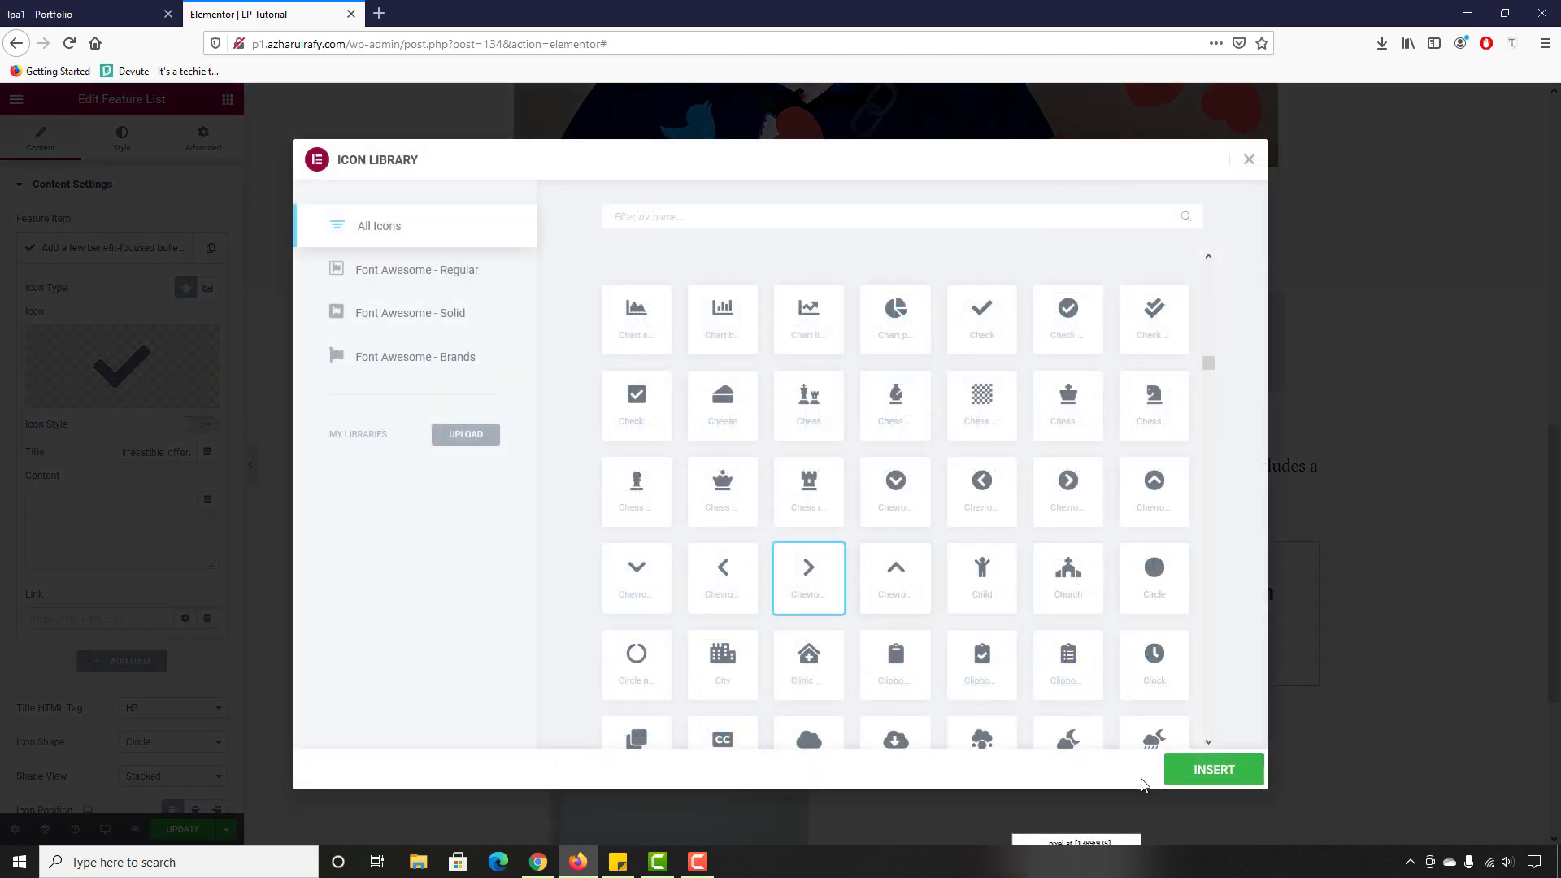
{"action": "left_click", "coordinate": [1203, 770]}
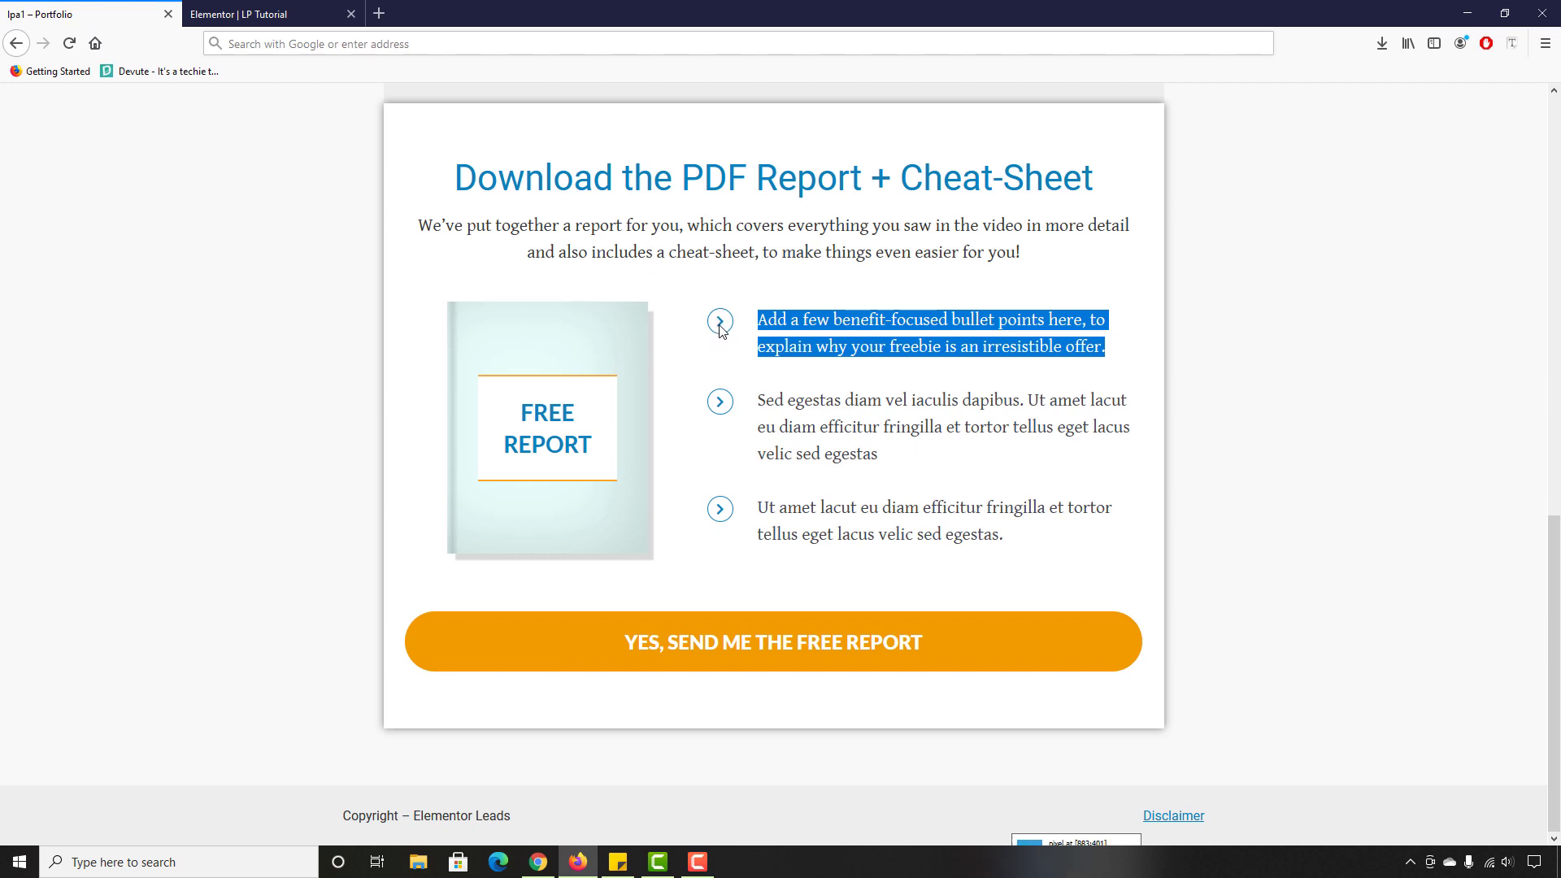
Step: Change the feature list's icon shape view to Framed to match the reference page
{"action": "left_click", "coordinate": [306, 12]}
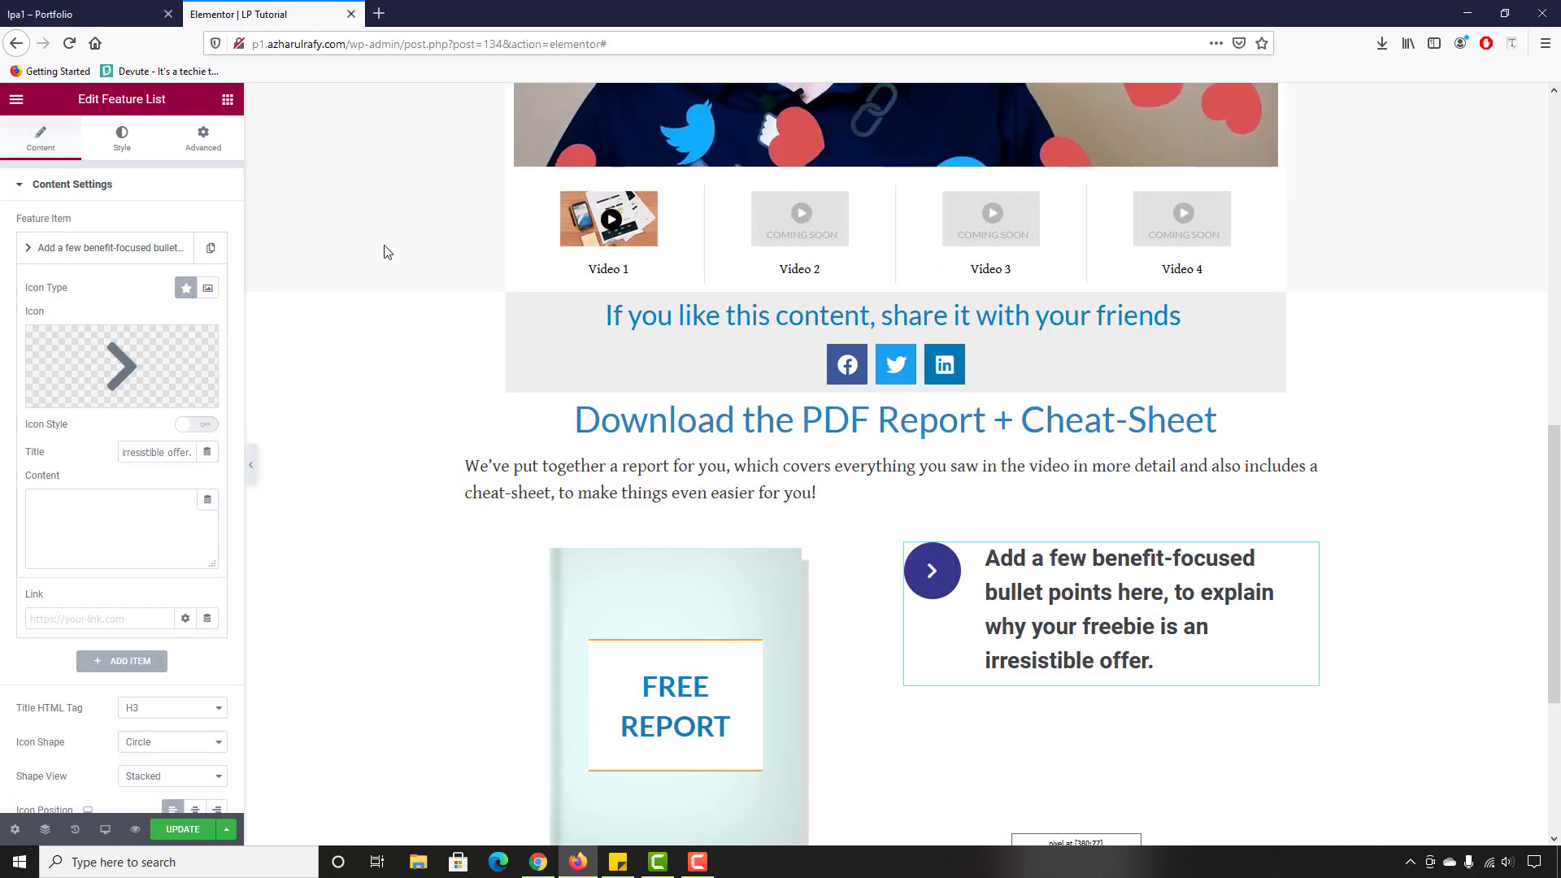
{"action": "scroll", "coordinate": [8, 637], "scroll_direction": "down", "scroll_amount": 2}
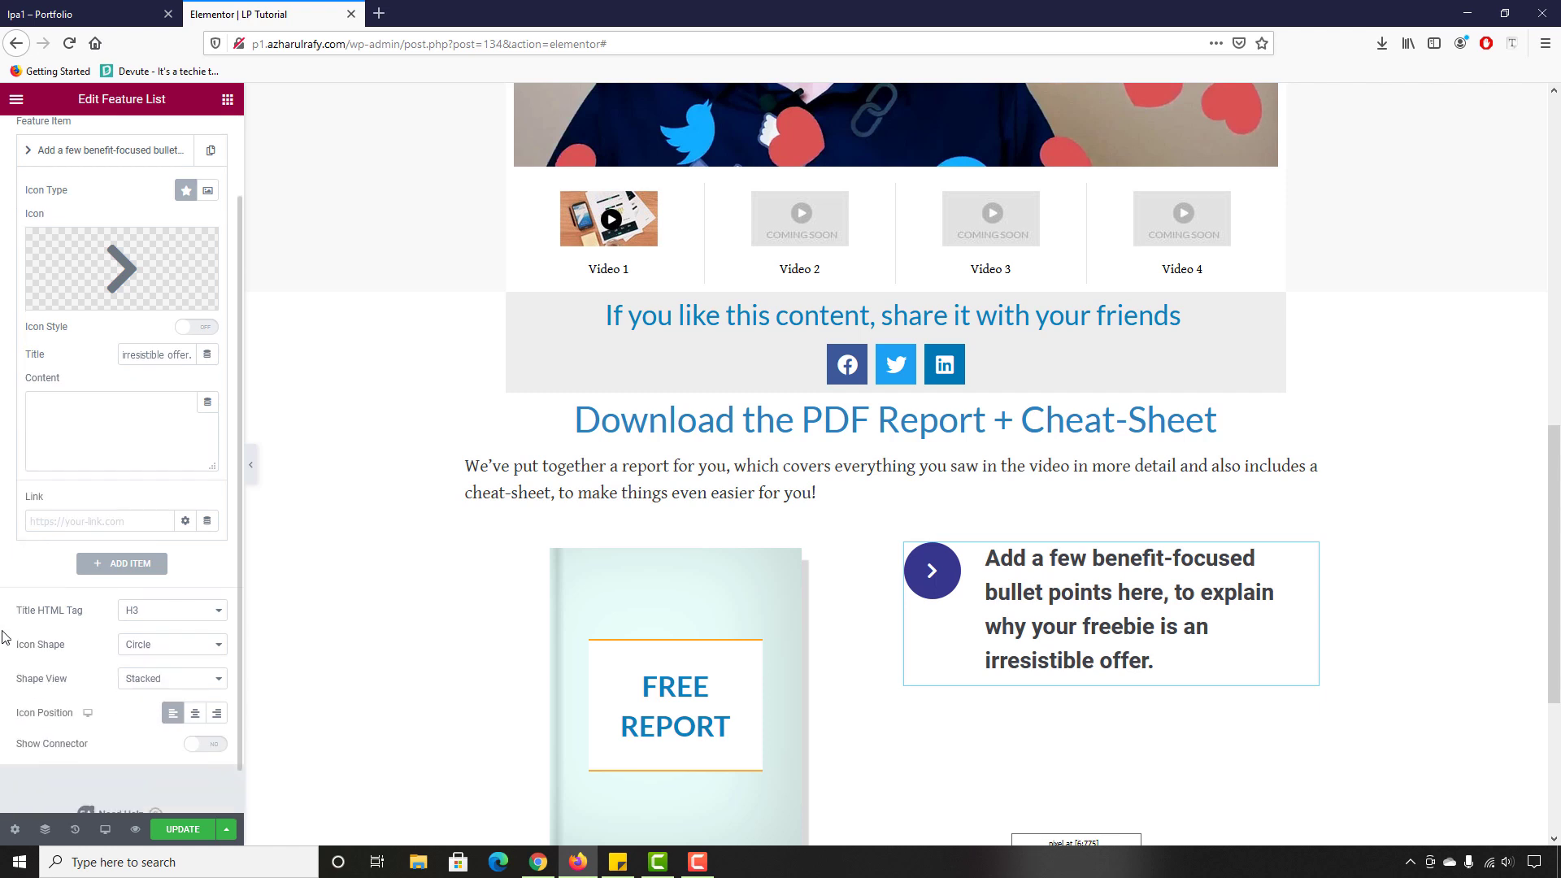
{"action": "left_click", "coordinate": [134, 688]}
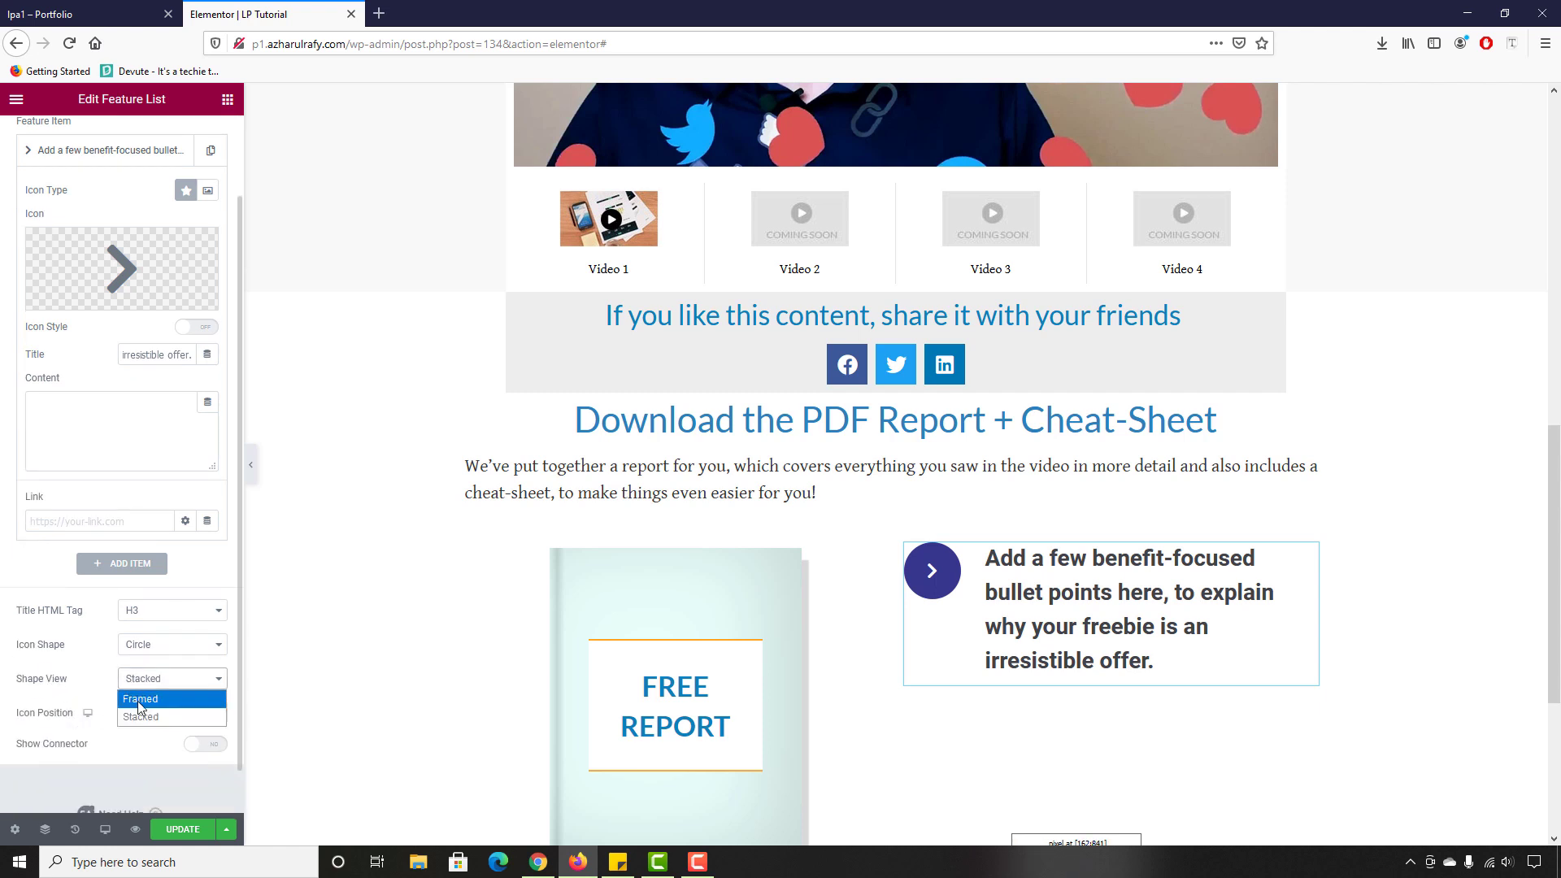
{"action": "left_click", "coordinate": [145, 700]}
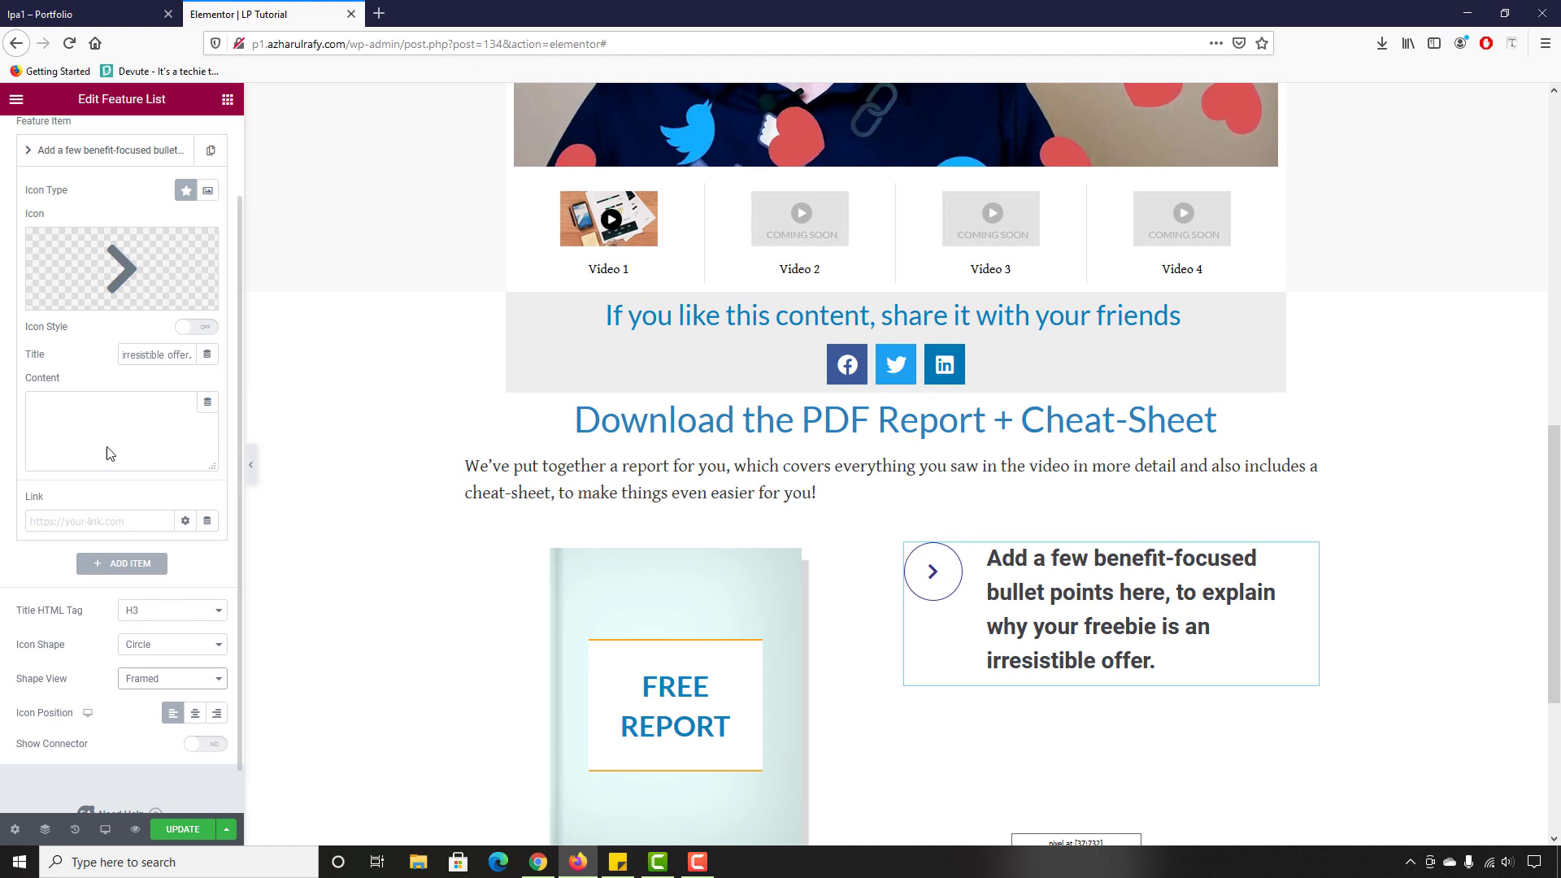
Step: Style the feature list icon with a size of 35 and an icon size of 15
{"action": "scroll", "coordinate": [88, 276], "scroll_direction": "up", "scroll_amount": 2}
{"action": "left_click", "coordinate": [116, 143]}
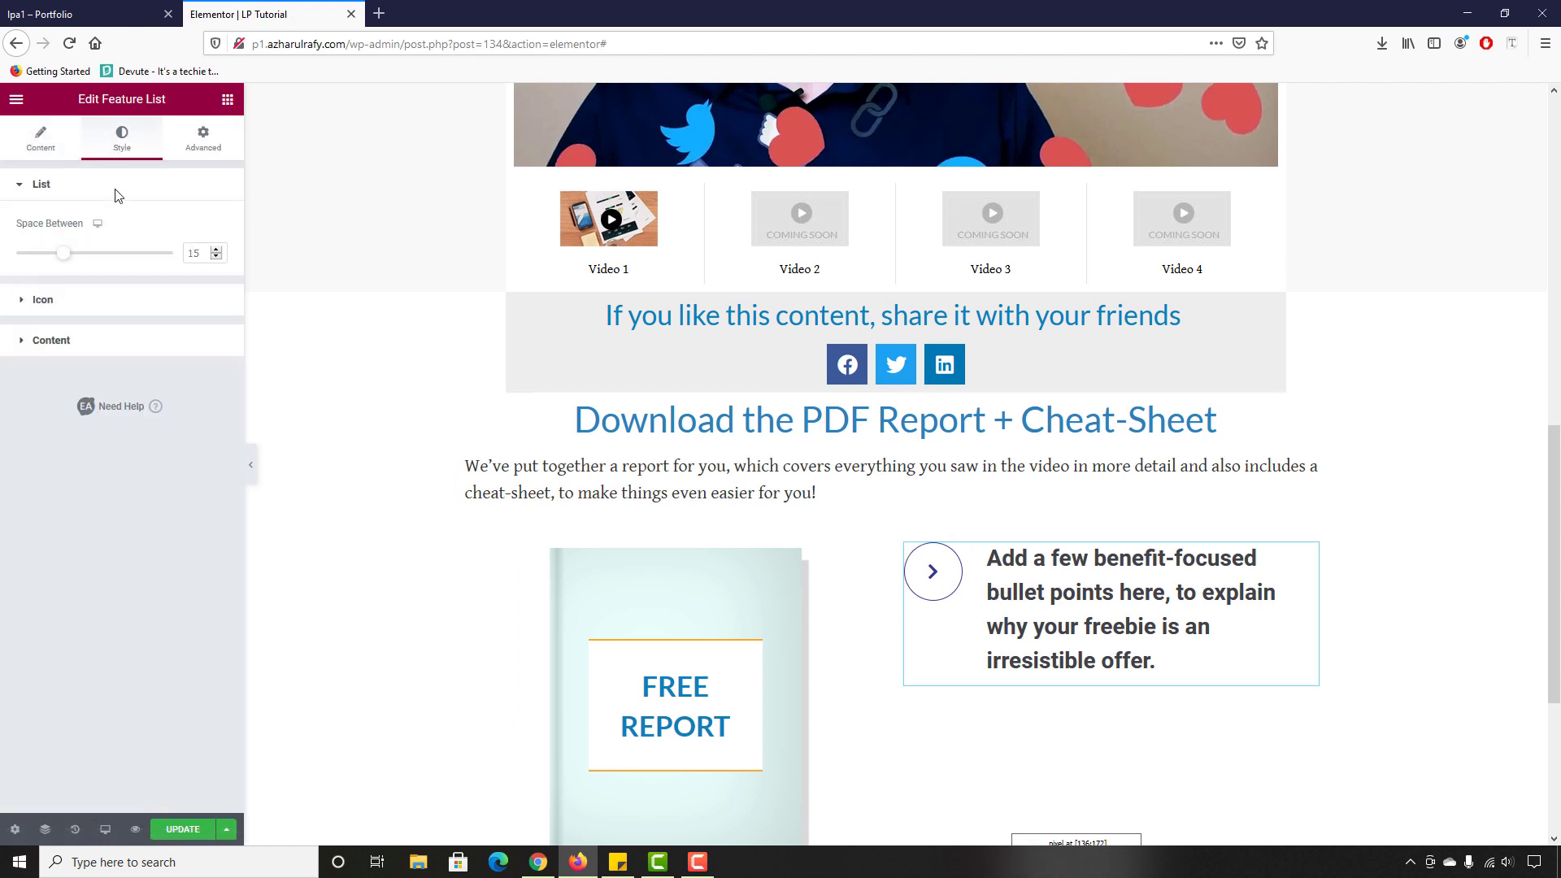
{"action": "left_click", "coordinate": [56, 299]}
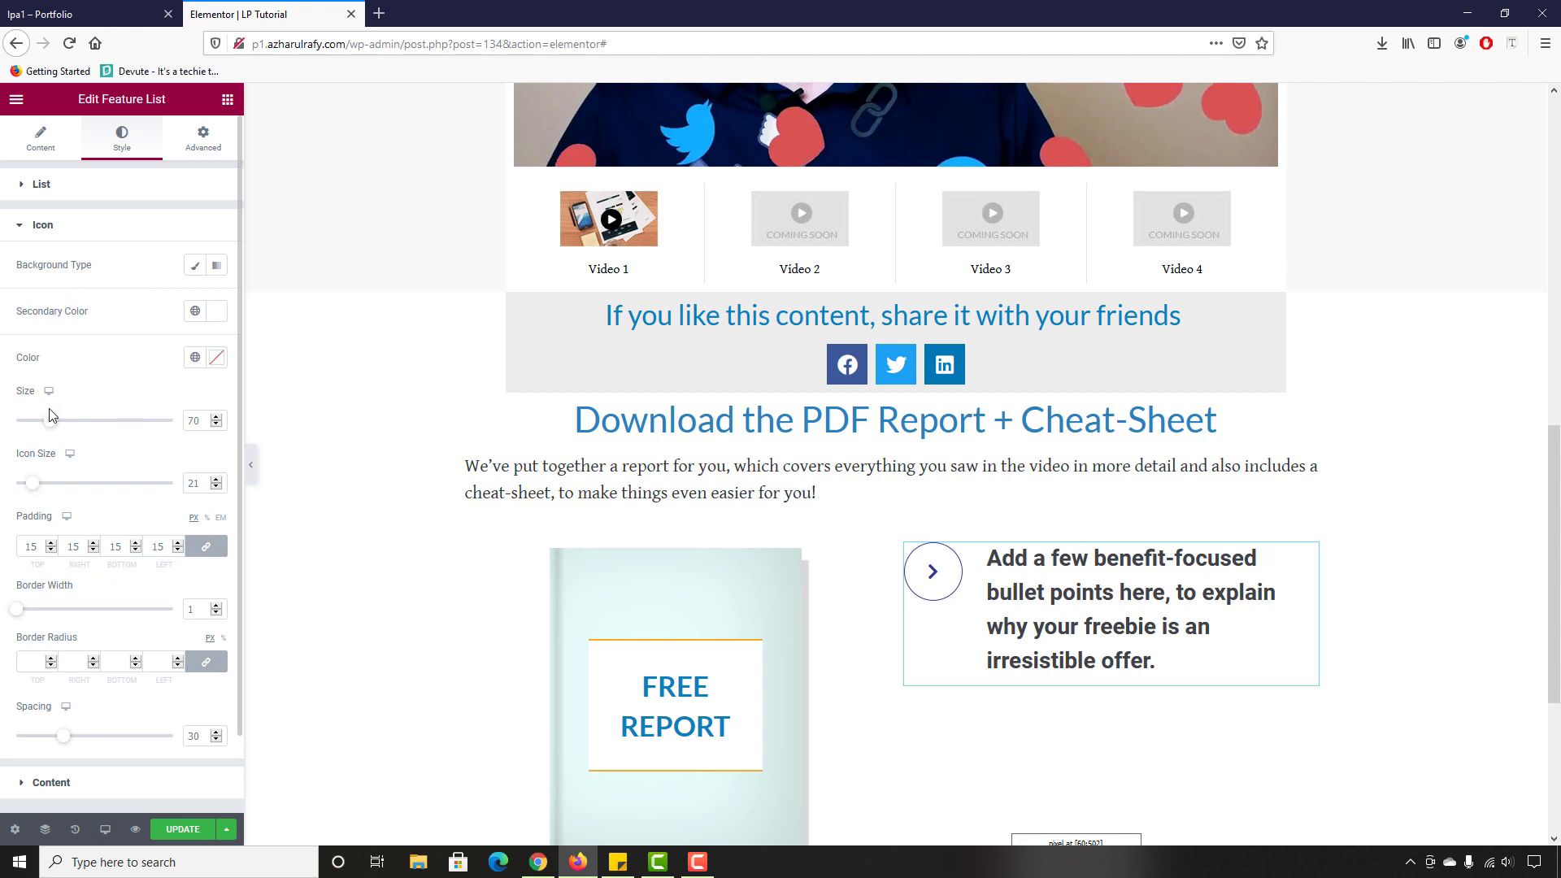
{"action": "left_click_drag", "start_coordinate": [50, 427], "coordinate": [39, 426]}
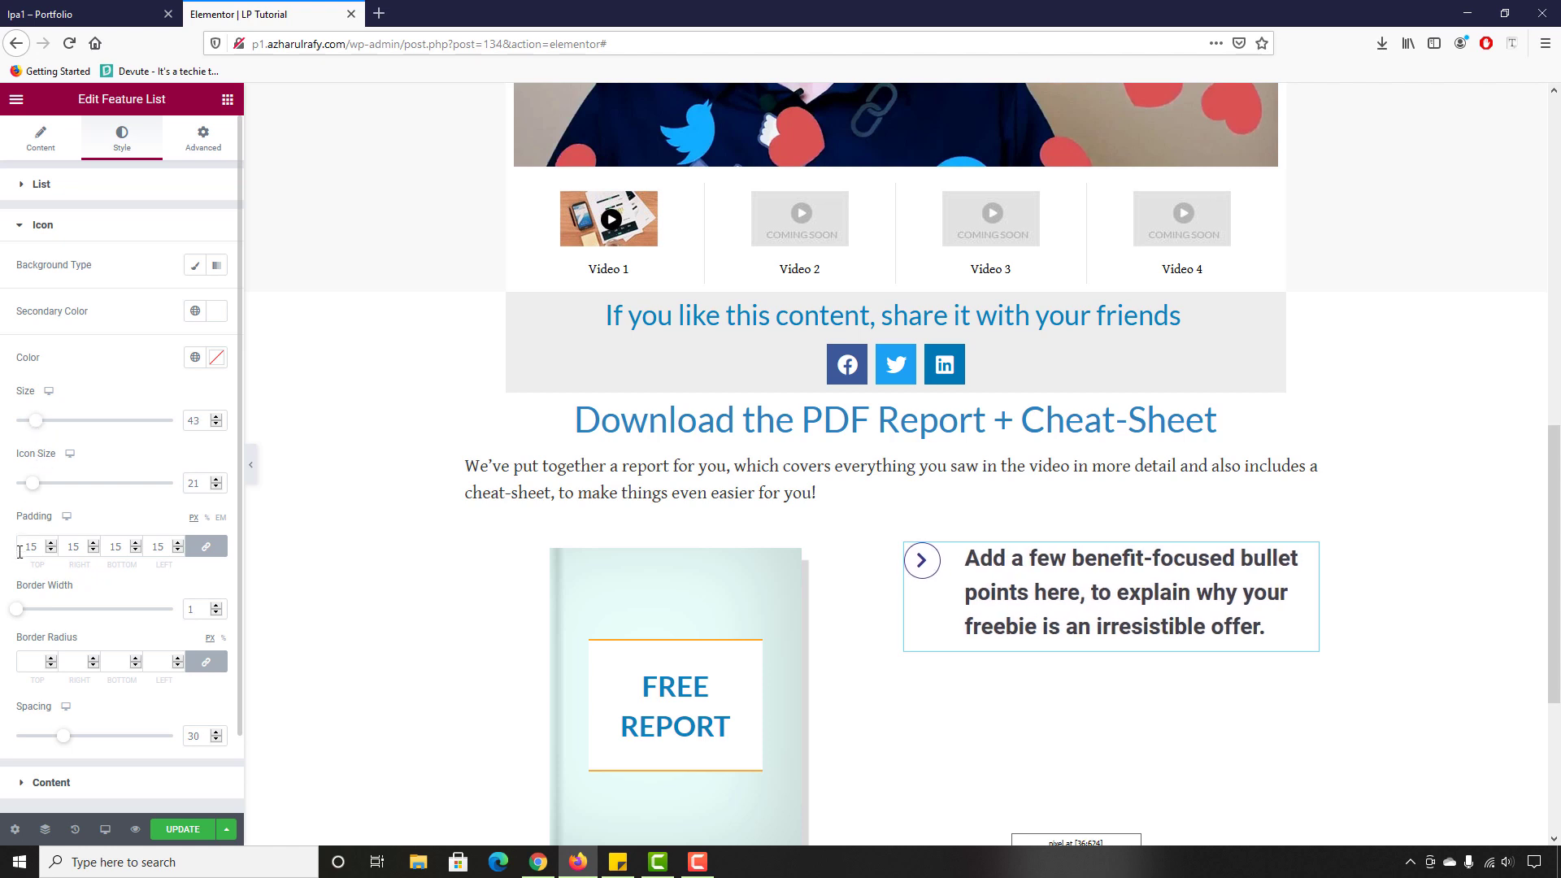
{"action": "double_click", "coordinate": [189, 486]}
{"action": "type", "text": "1"}
{"action": "double_click", "coordinate": [195, 419]}
{"action": "type", "text": "35"}
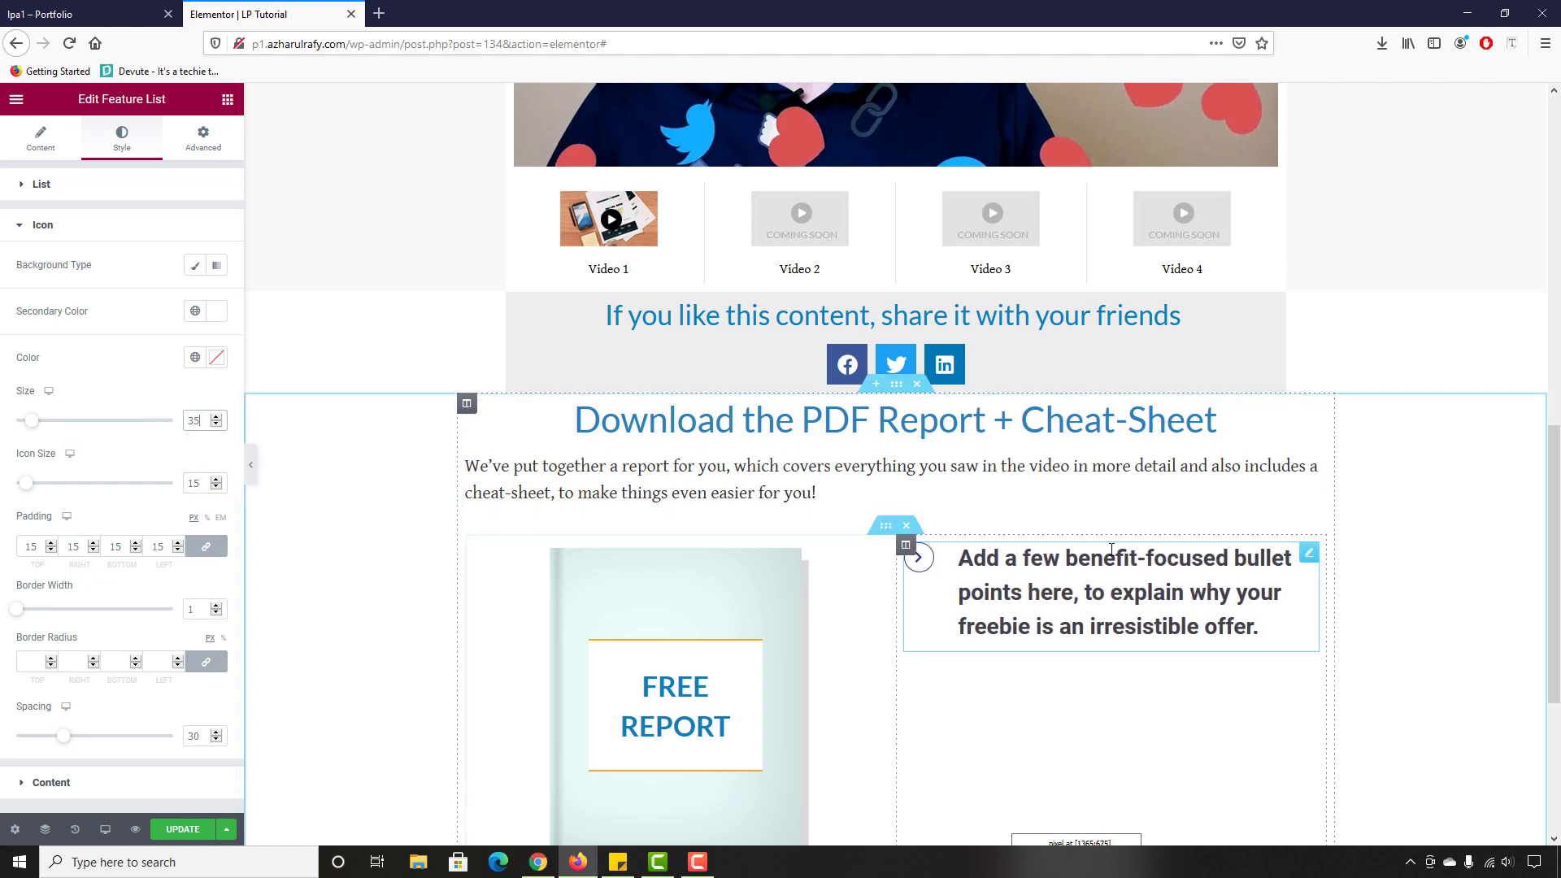
Step: Inspect the font and colour of the first bullet point on the reference page with Font Finder
{"action": "left_click", "coordinate": [25, 2]}
{"action": "left_click", "coordinate": [1014, 358]}
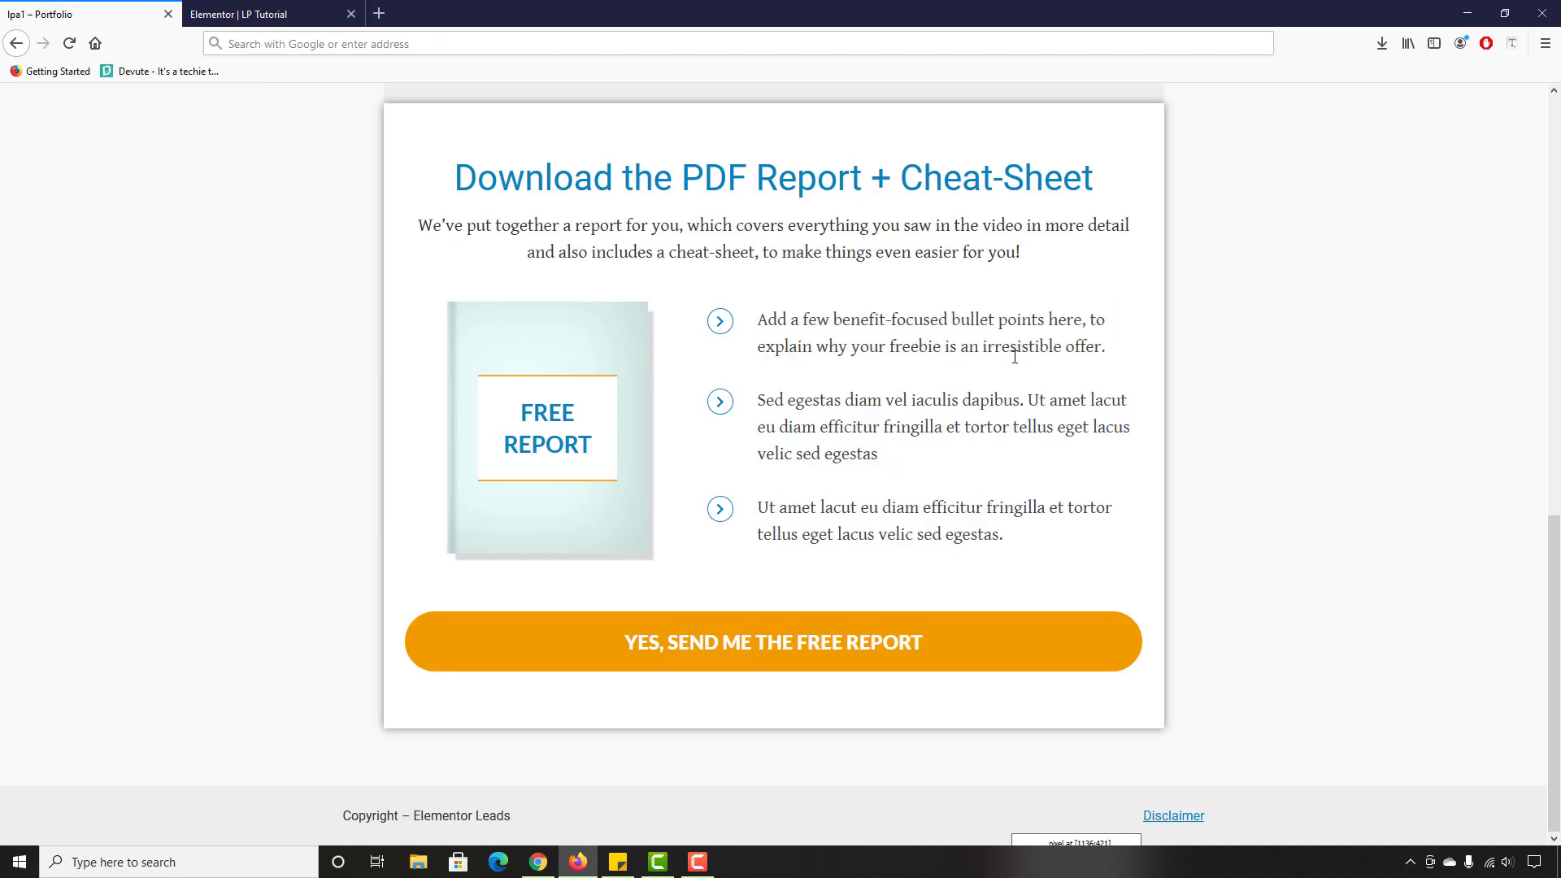
{"action": "left_click", "coordinate": [1511, 43]}
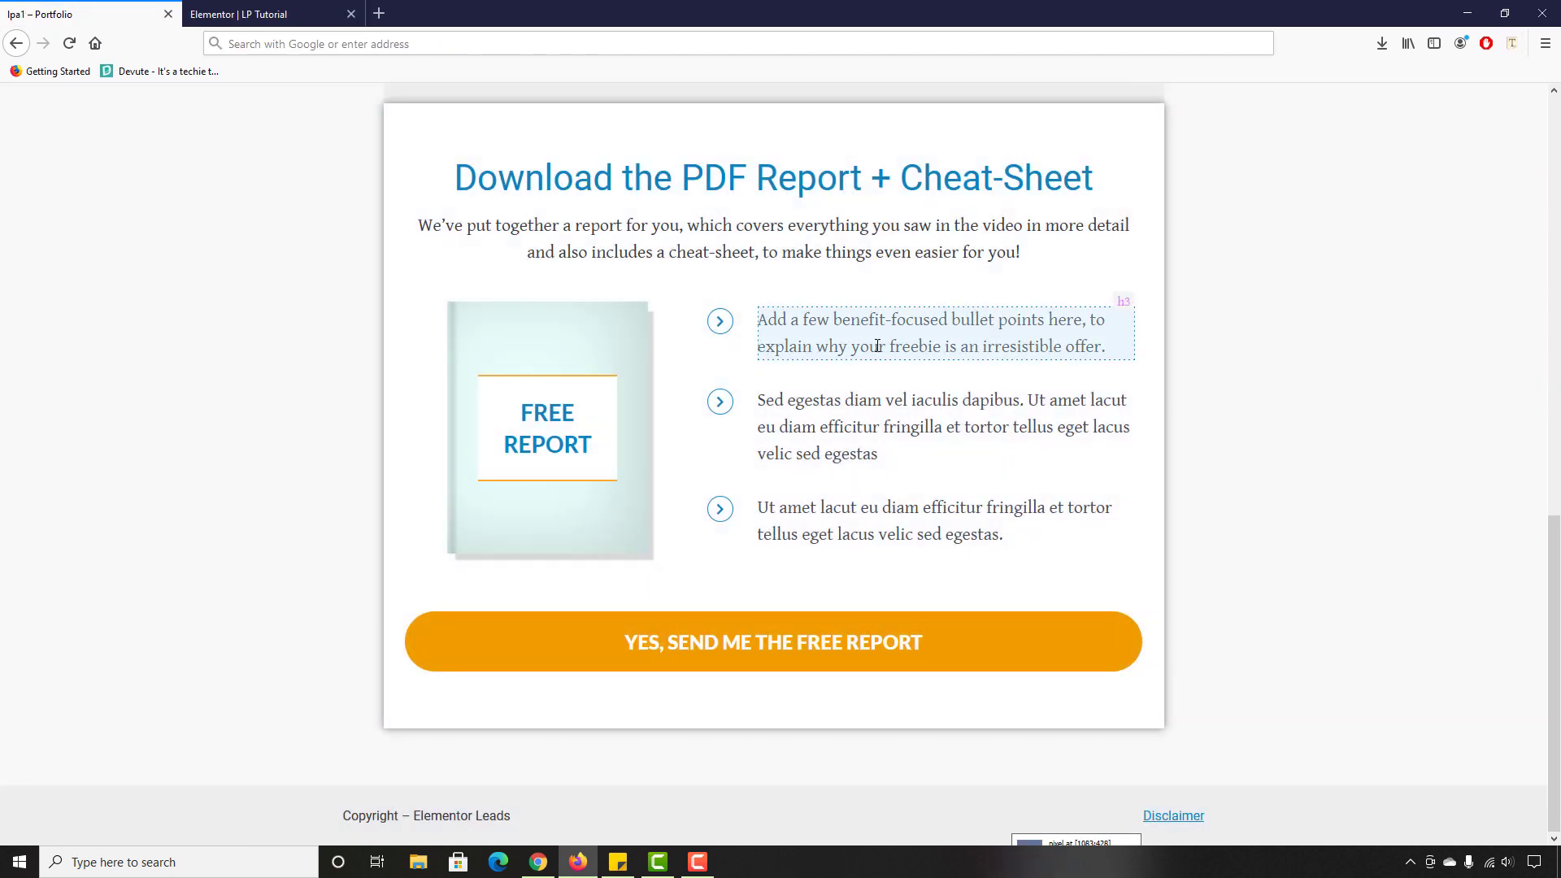
{"action": "left_click", "coordinate": [868, 346]}
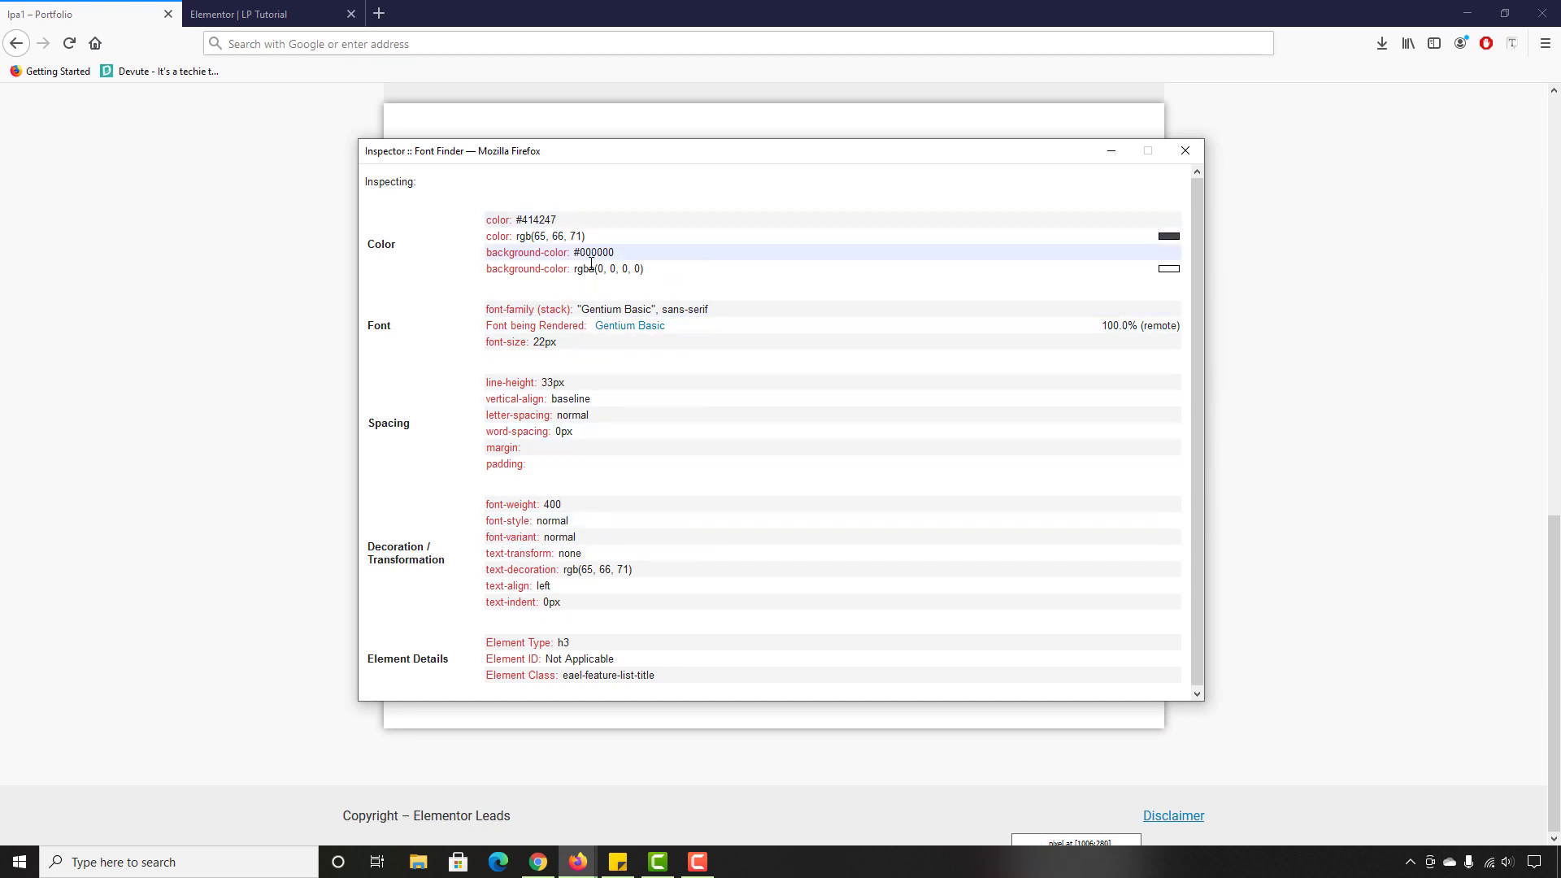
{"action": "left_click", "coordinate": [1186, 152]}
{"action": "left_click", "coordinate": [238, 14]}
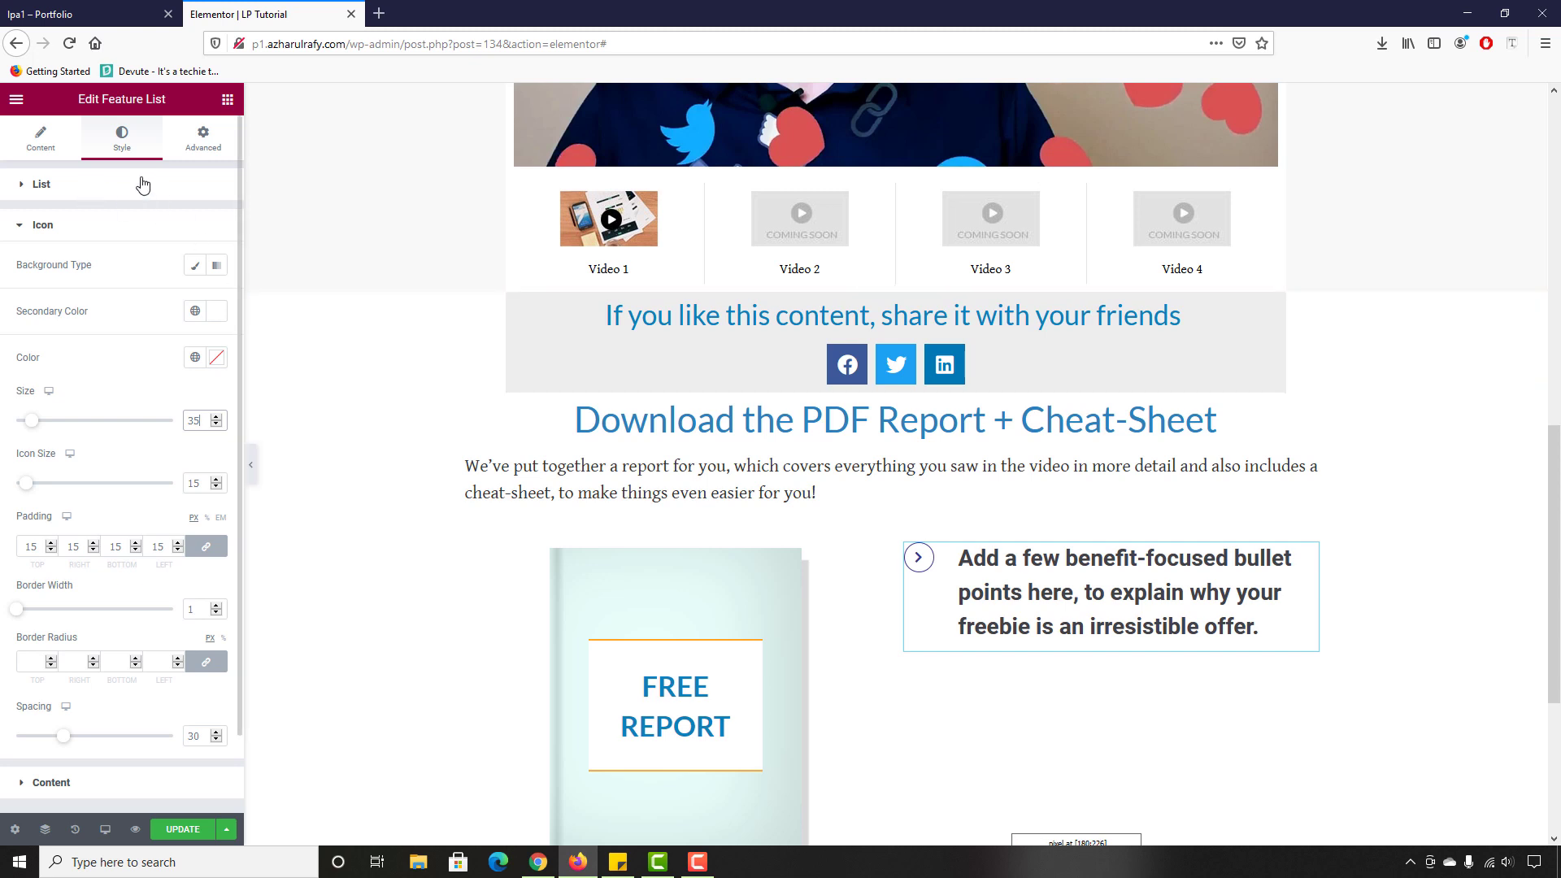
Step: Set the feature list's title colour to #333333 in the Elementor page
{"action": "scroll", "coordinate": [105, 427], "scroll_direction": "down", "scroll_amount": 2}
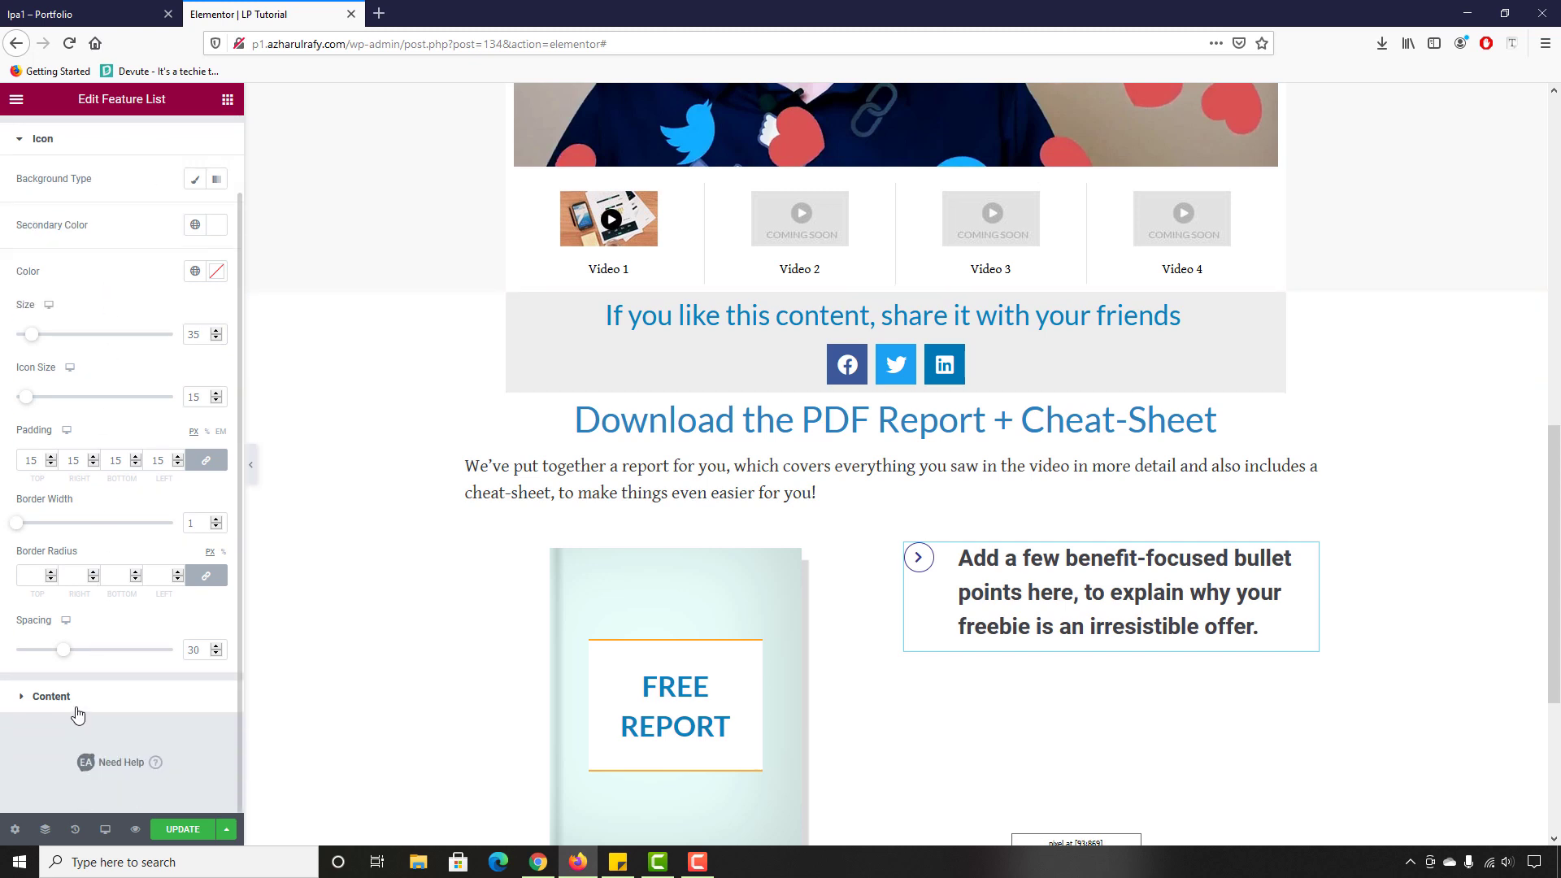
{"action": "left_click", "coordinate": [32, 698]}
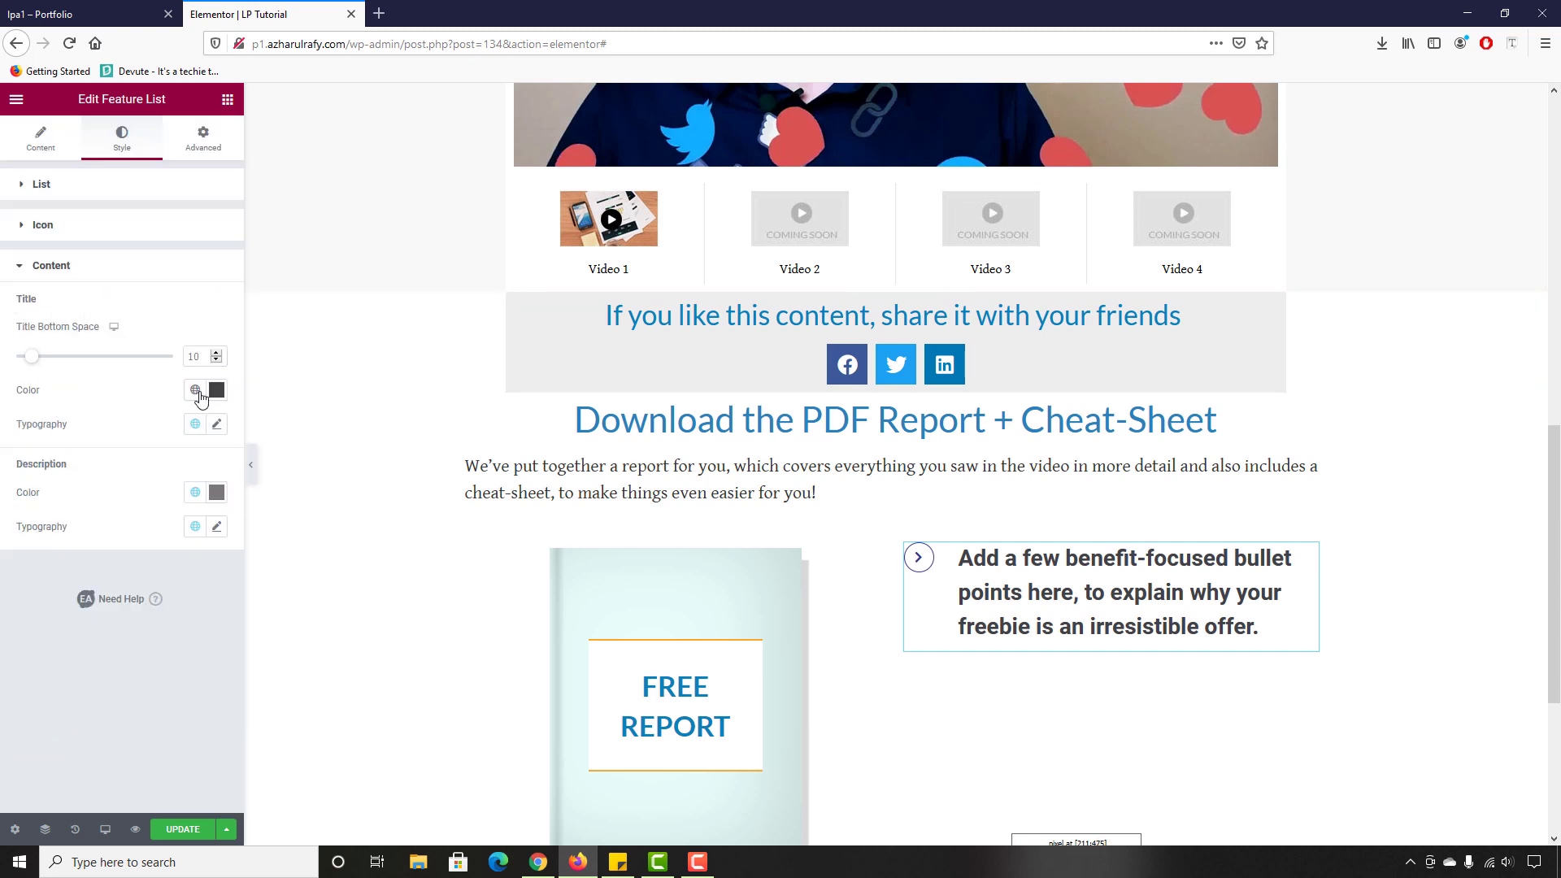
{"action": "left_click", "coordinate": [217, 391]}
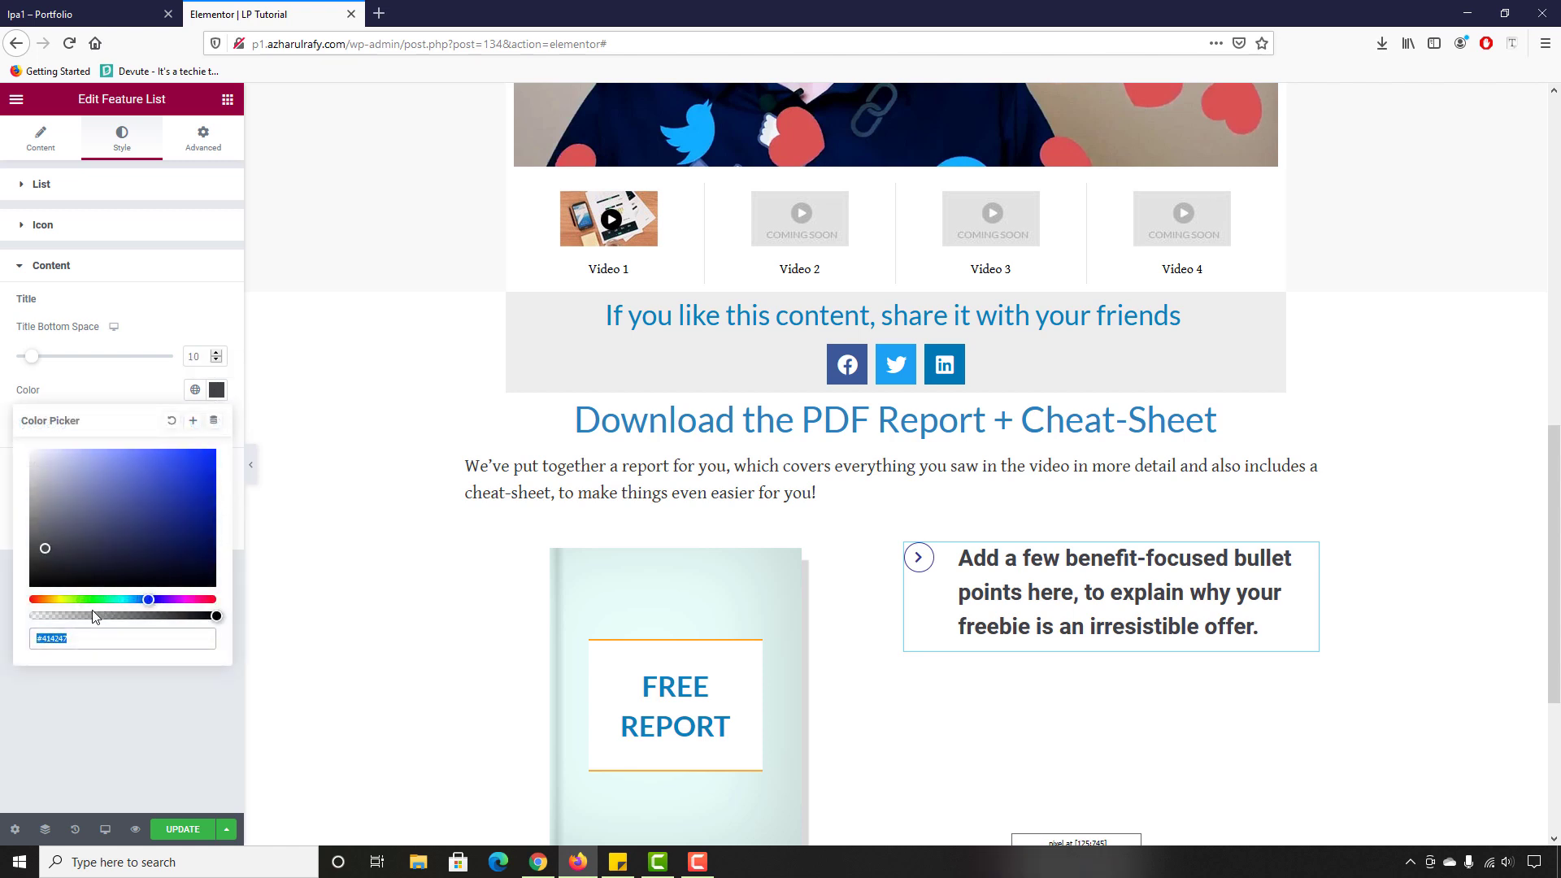
{"action": "type", "text": "#333333"}
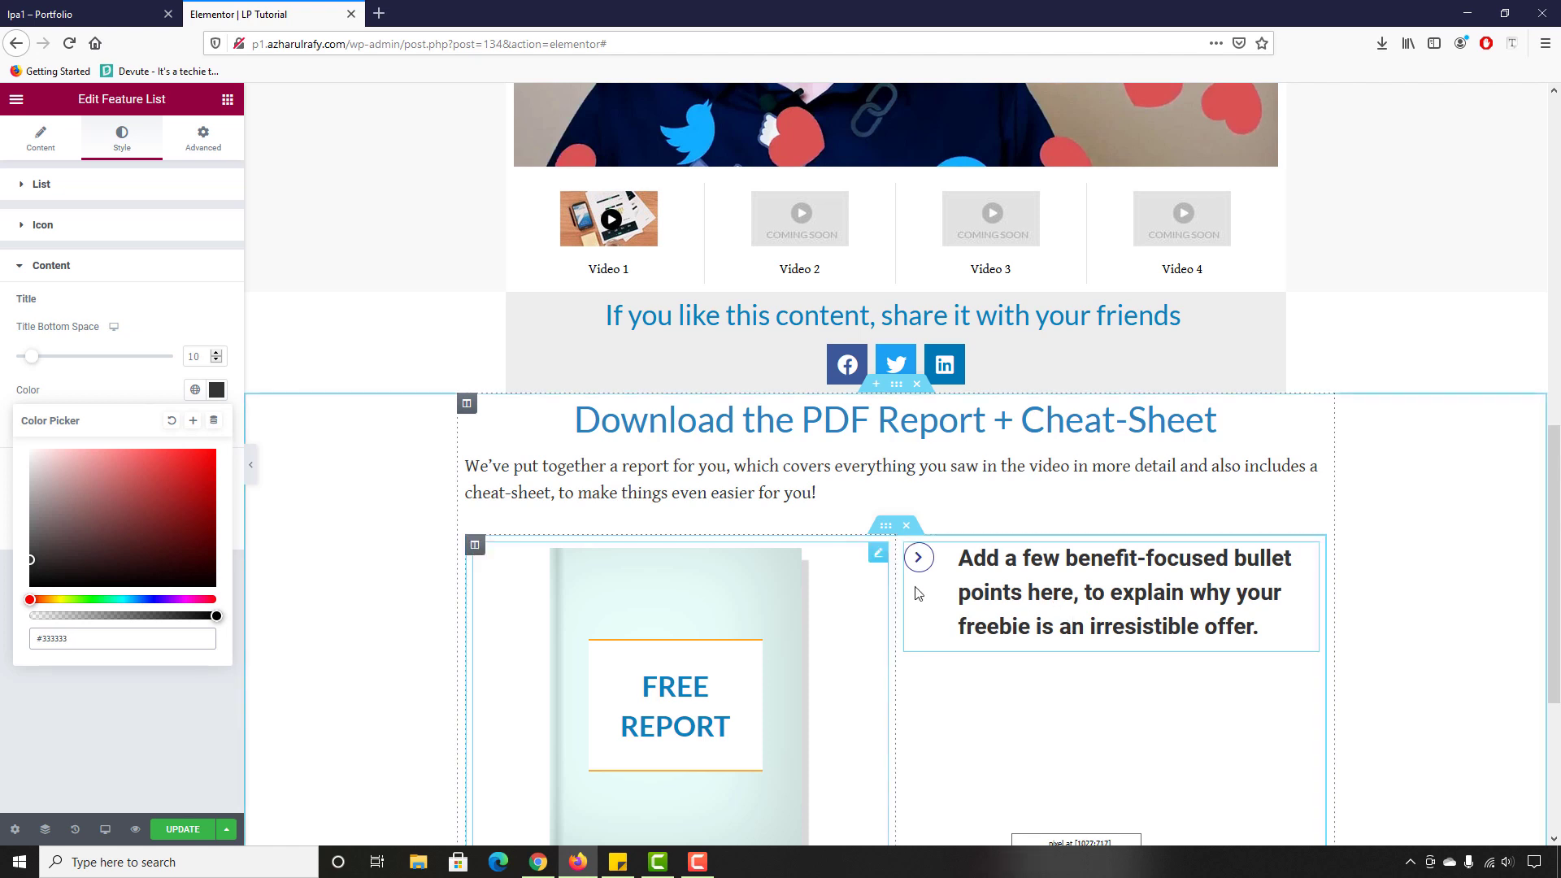
{"action": "left_click", "coordinate": [130, 392]}
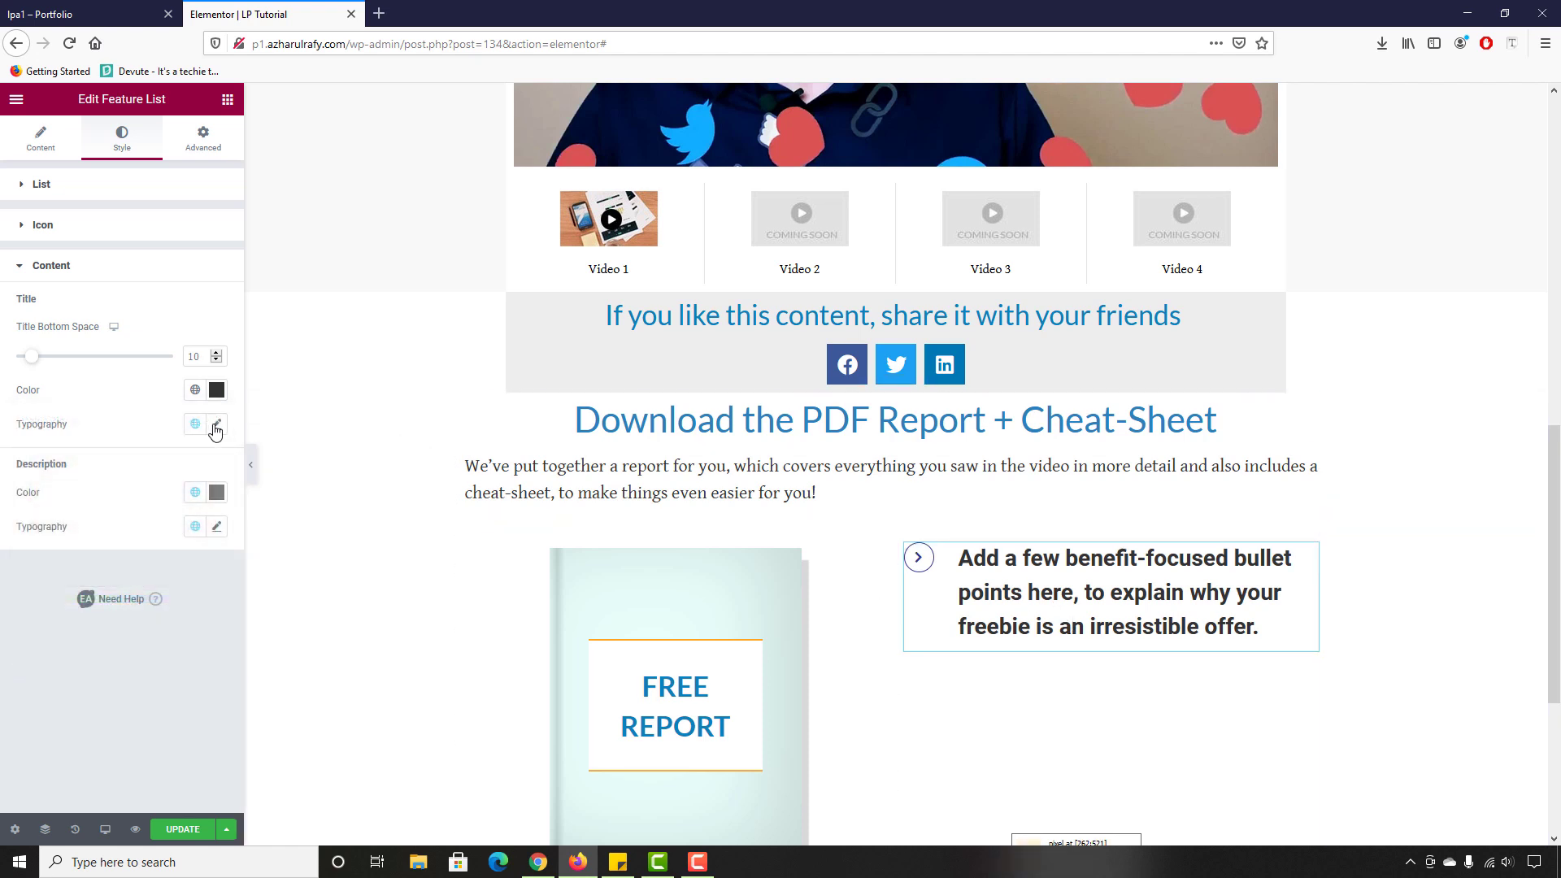
Step: Set the feature list's title typography to the Gentium Basic font at size 22
{"action": "left_click", "coordinate": [217, 427]}
{"action": "left_click", "coordinate": [154, 507]}
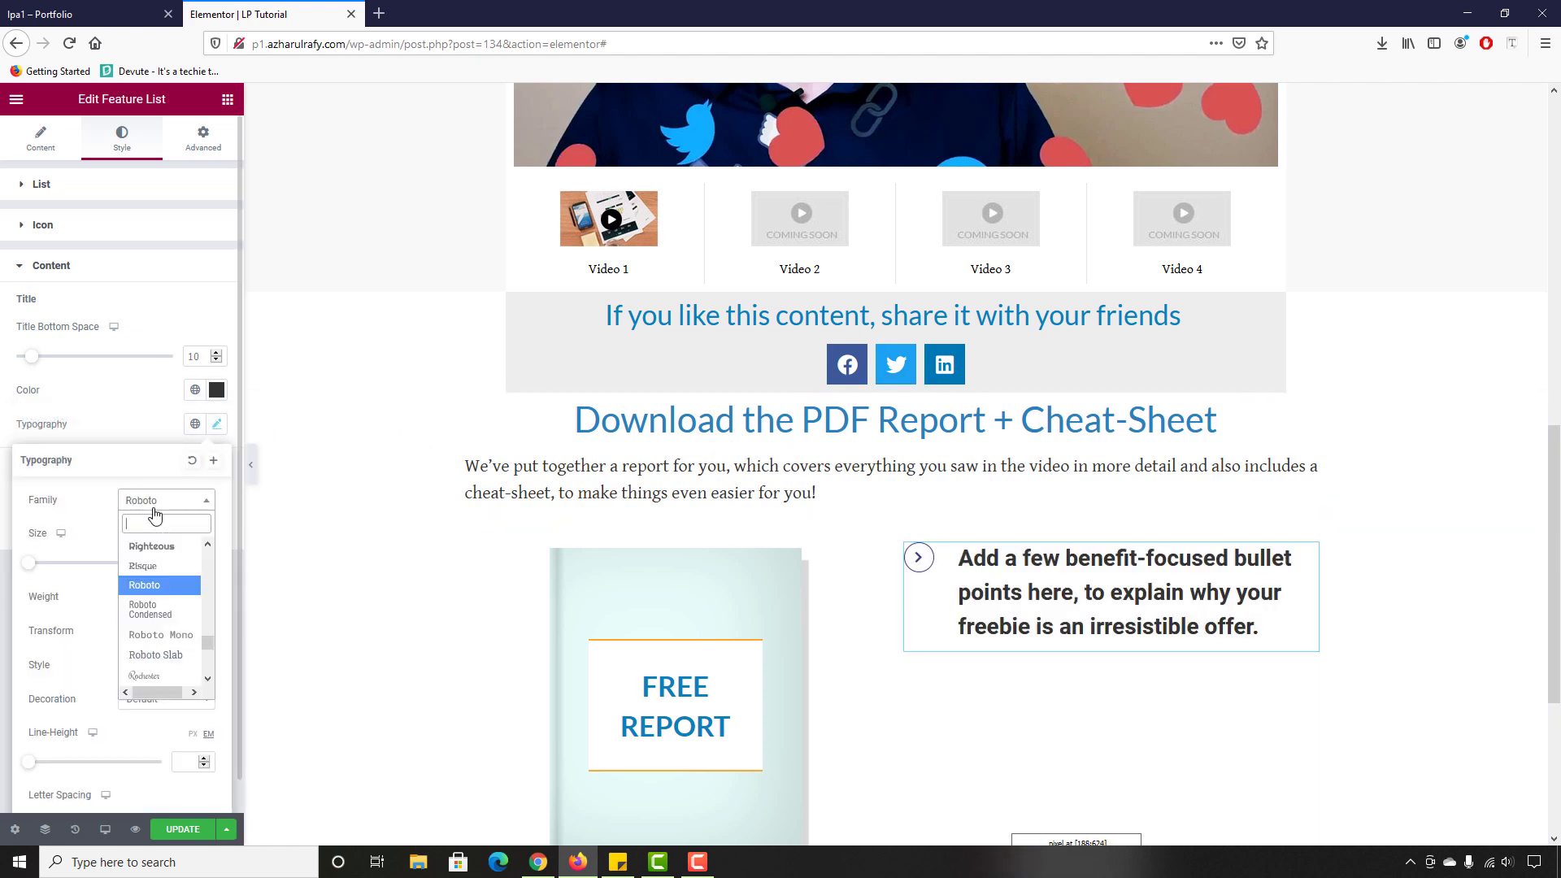
{"action": "type", "text": "gen"}
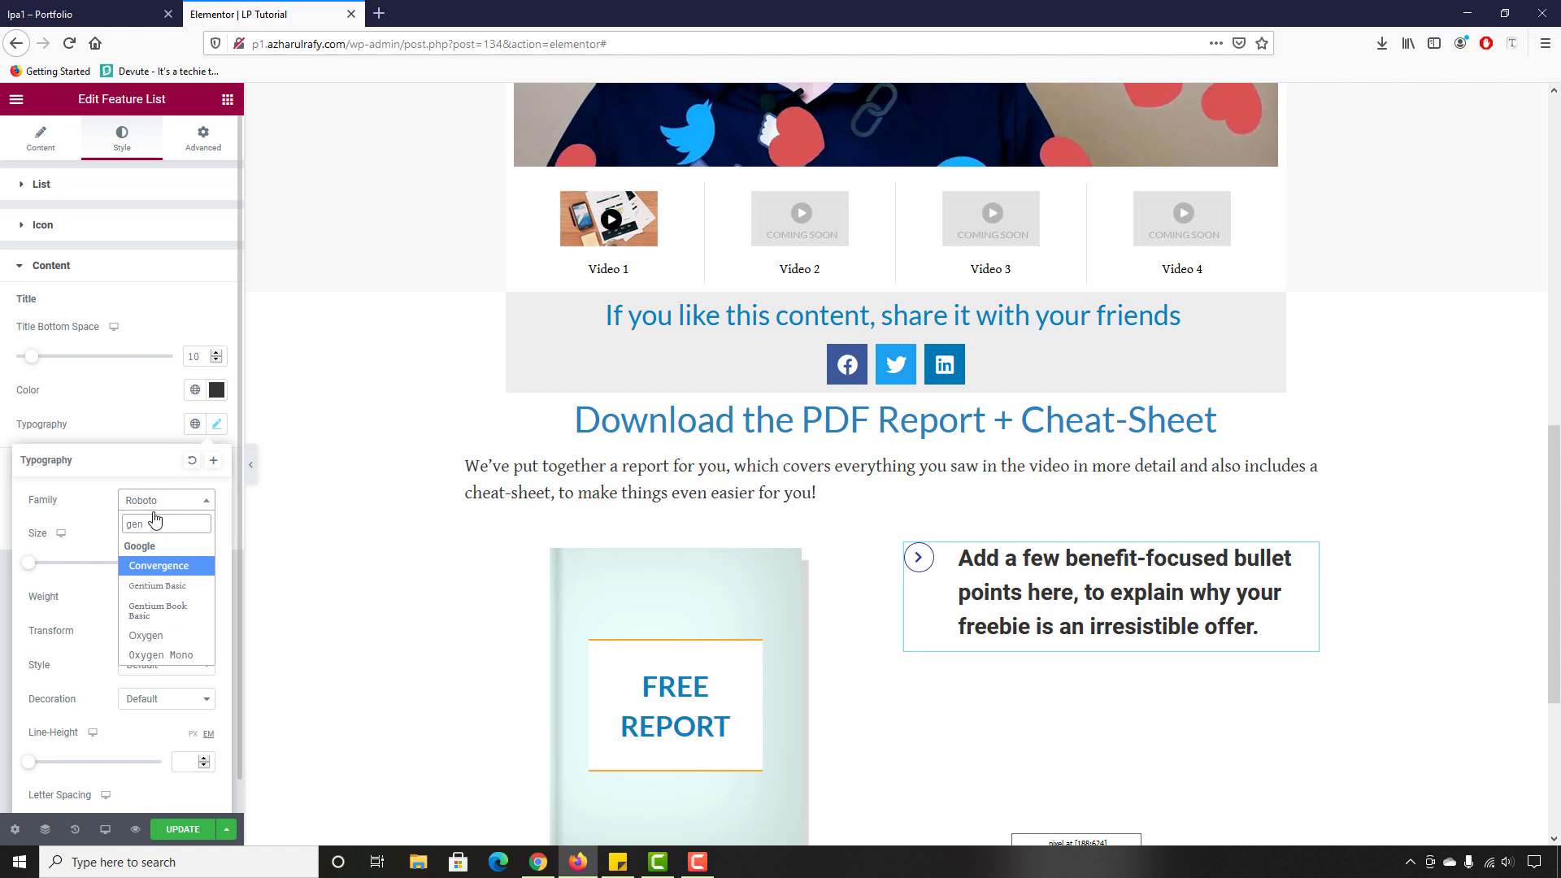
{"action": "left_click", "coordinate": [157, 585]}
{"action": "left_click", "coordinate": [179, 564]}
{"action": "type", "text": "22"}
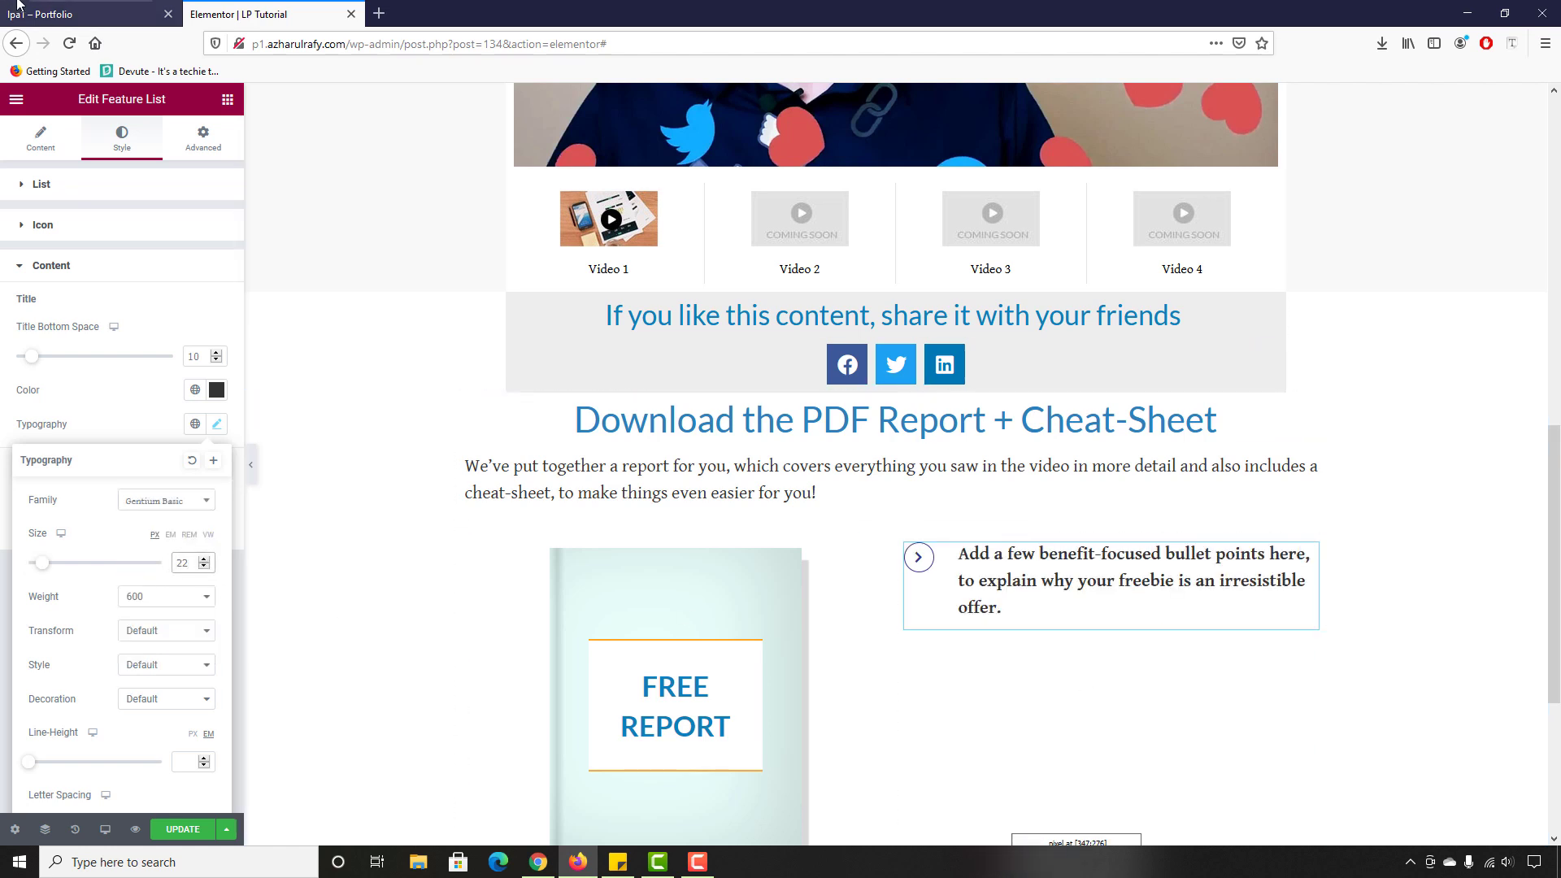
Step: Set the feature list title's font weight to 400, comparing it with the bullets on the reference page
{"action": "left_click", "coordinate": [82, 14]}
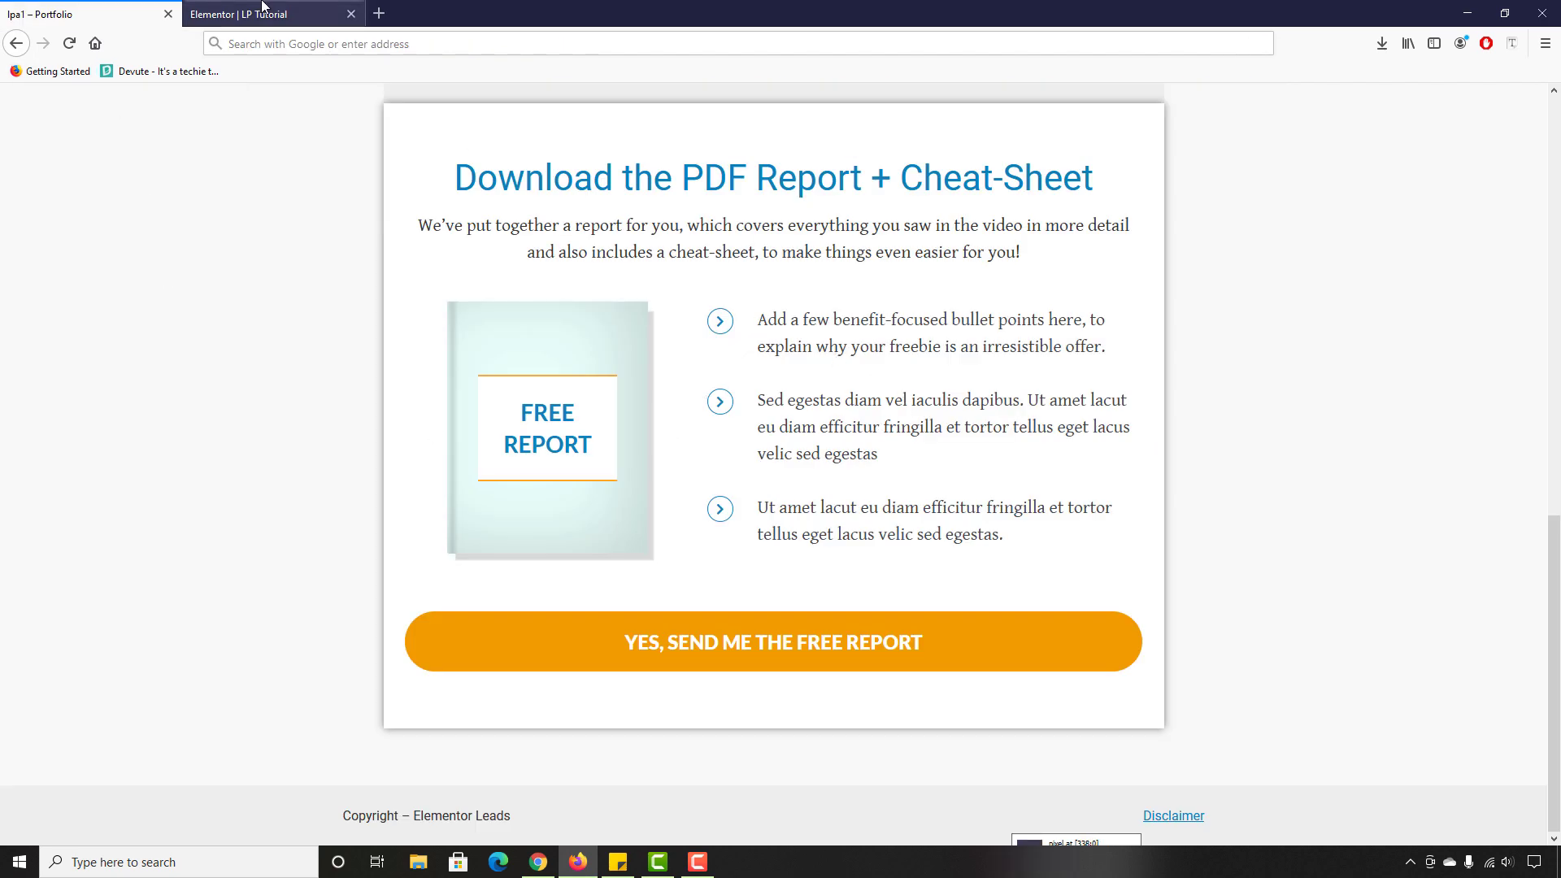
{"action": "left_click", "coordinate": [238, 14]}
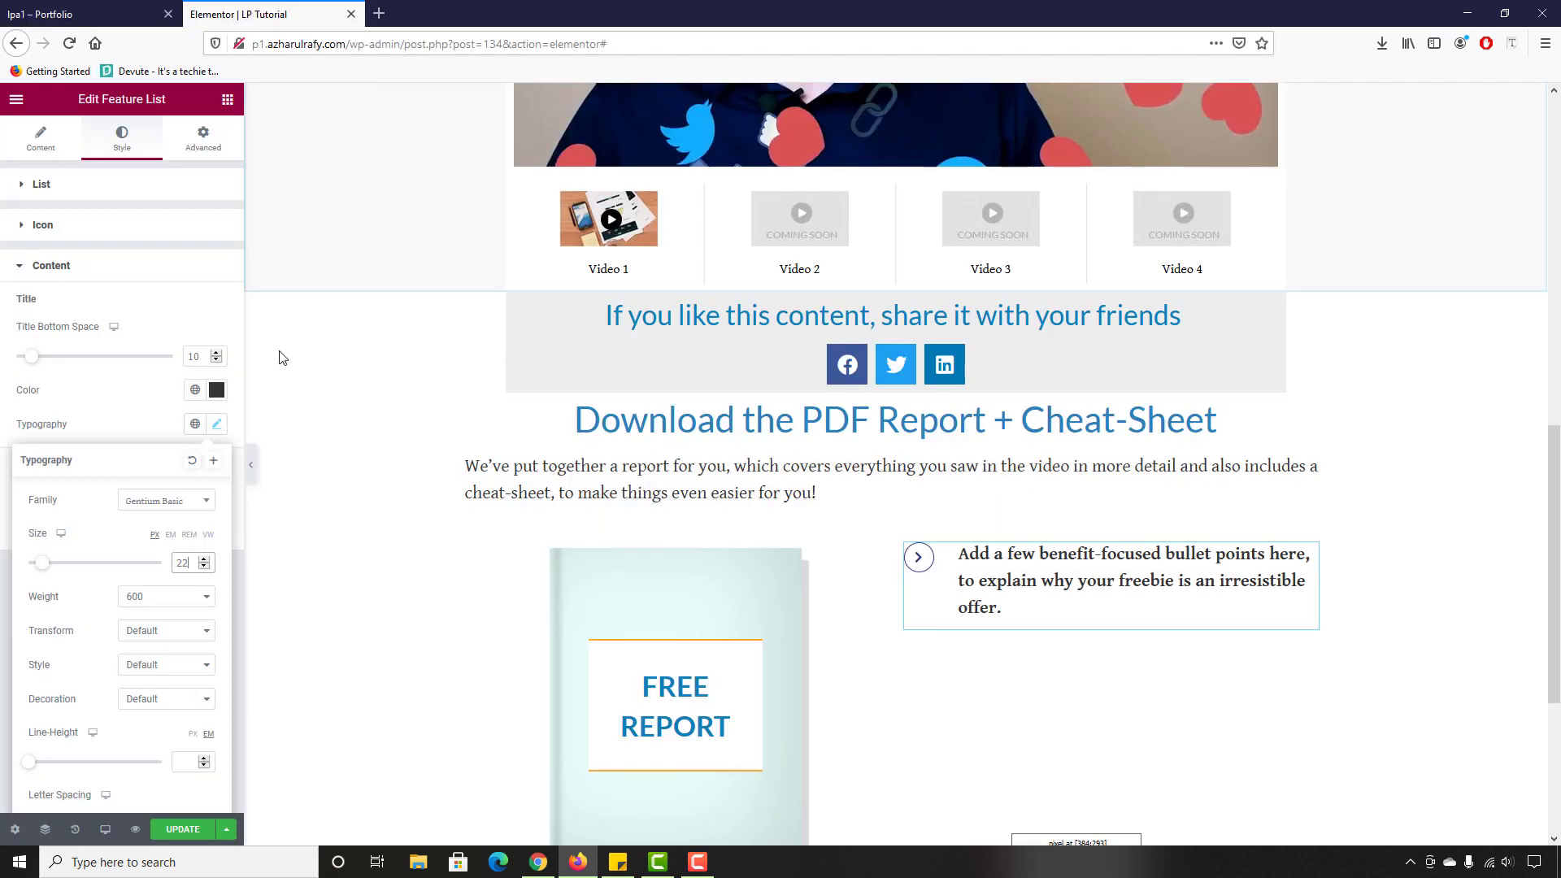
{"action": "left_click", "coordinate": [162, 601]}
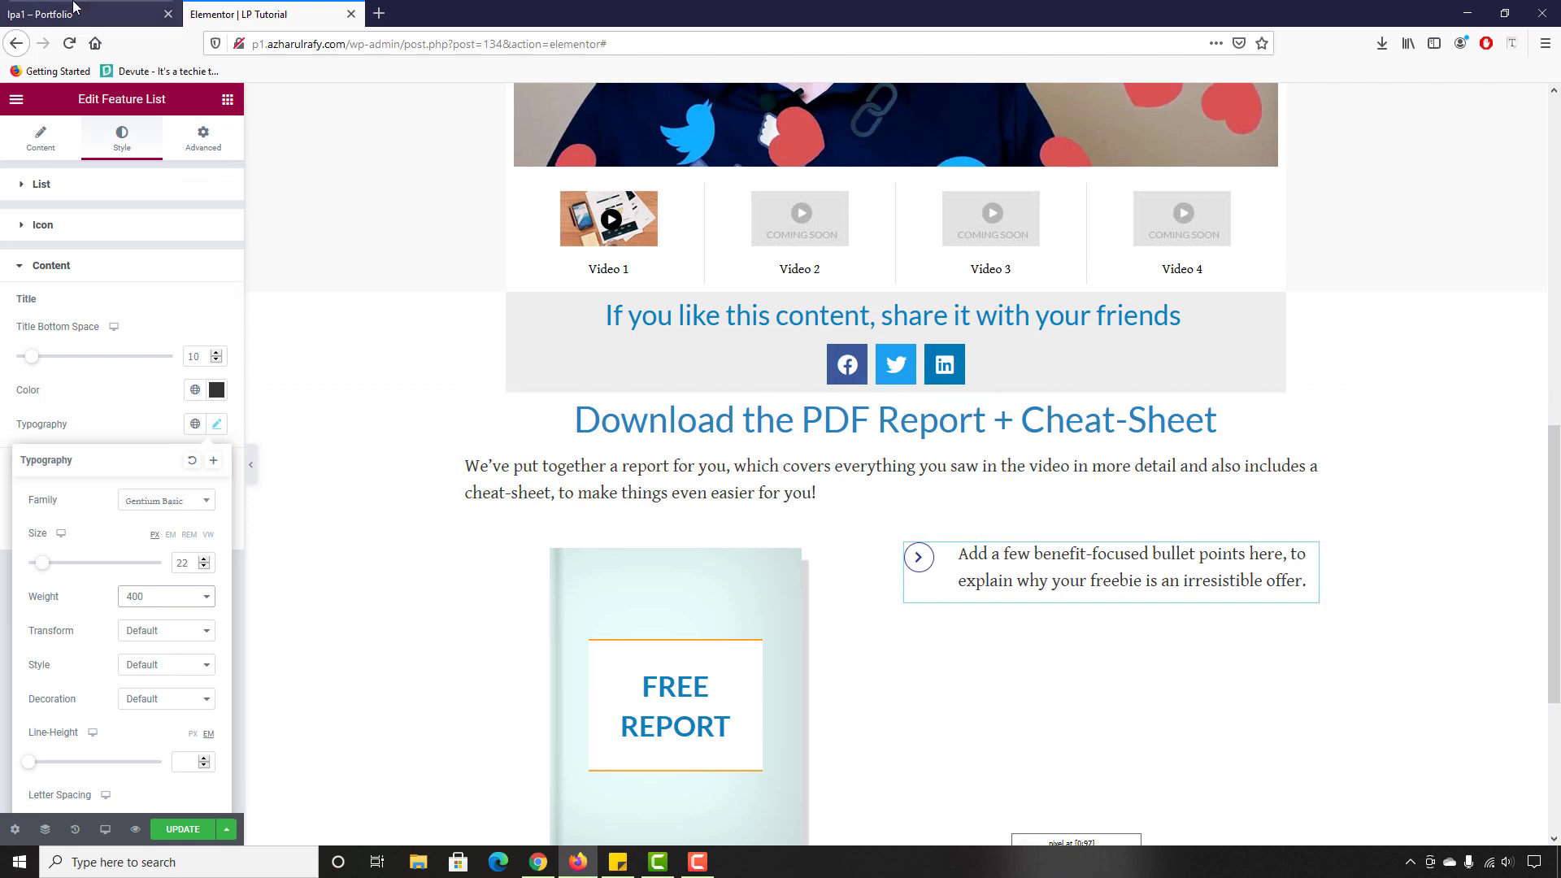
{"action": "key", "text": "ctrl+Tab"}
{"action": "key", "text": "ctrl+Tab"}
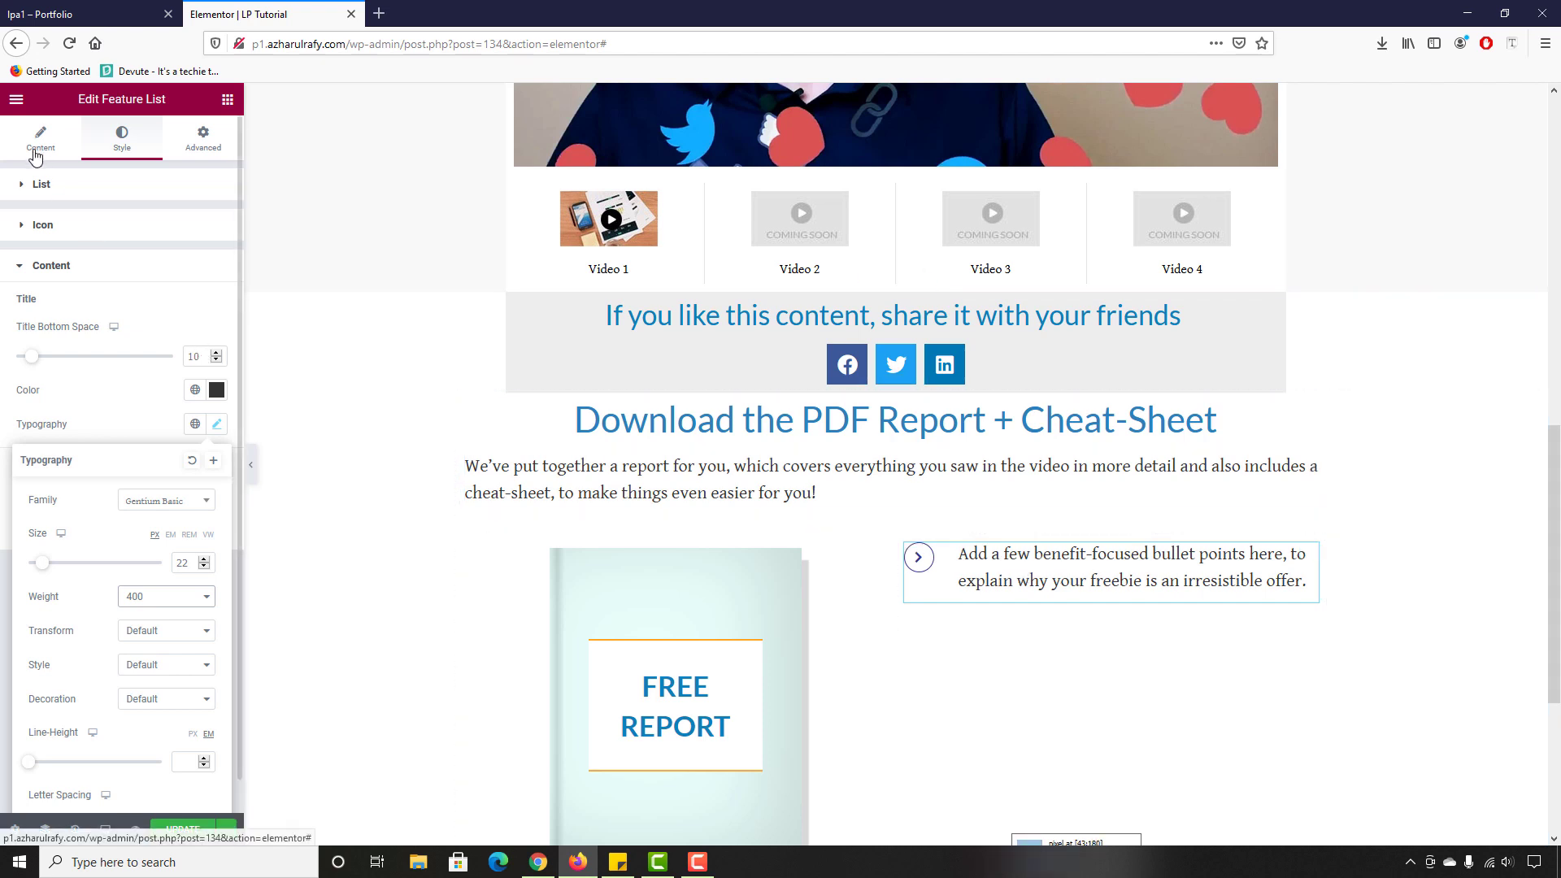
Step: Duplicate the existing feature item twice to make three items in the list
{"action": "left_click", "coordinate": [36, 153]}
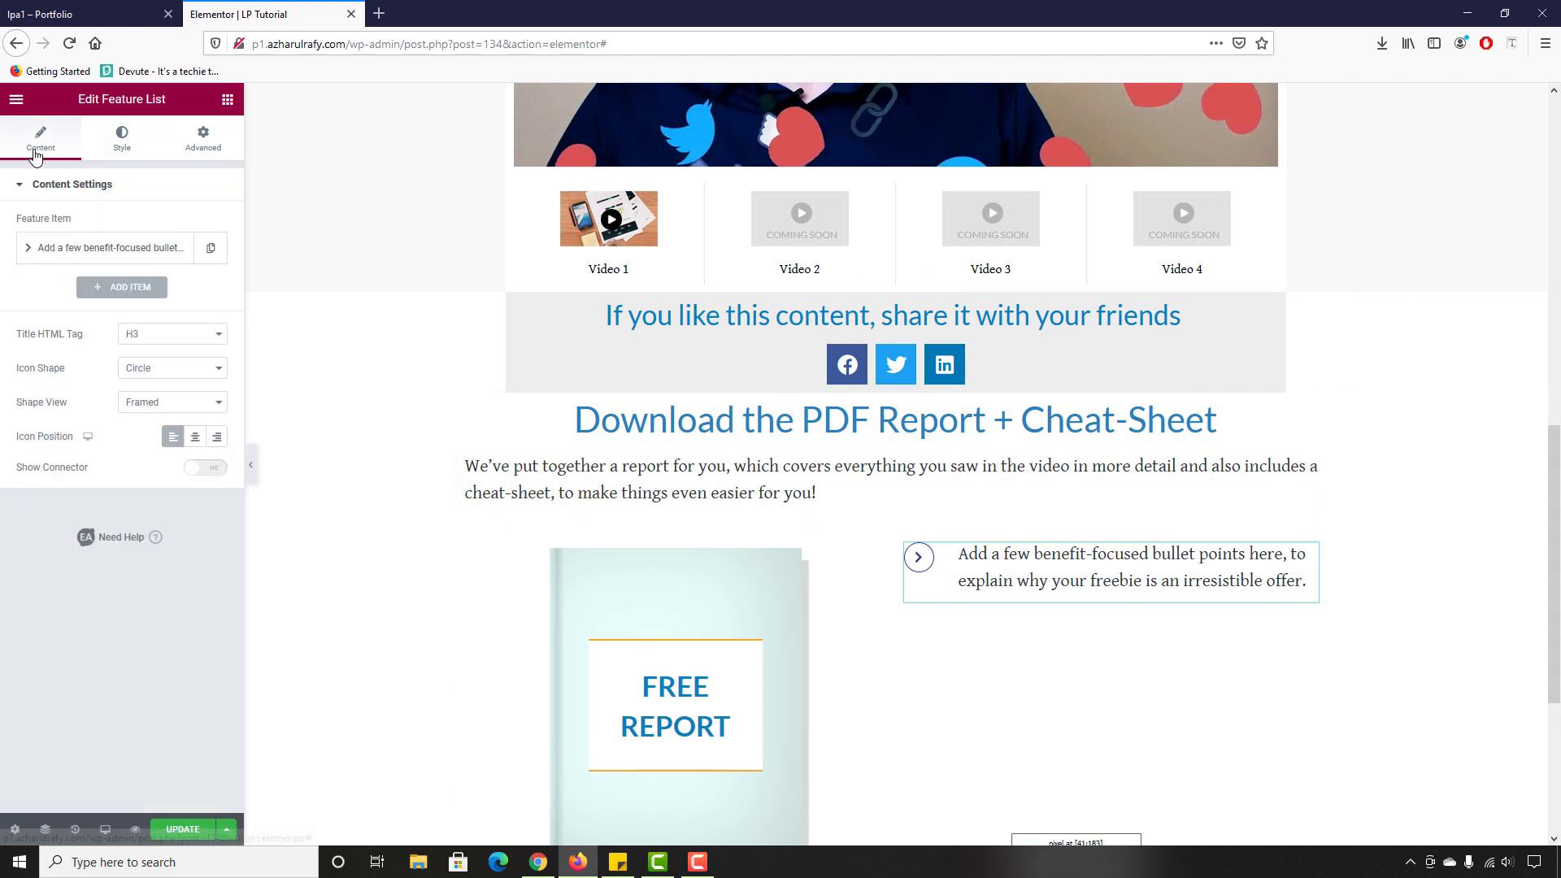
{"action": "left_click", "coordinate": [208, 254]}
{"action": "left_click", "coordinate": [186, 289]}
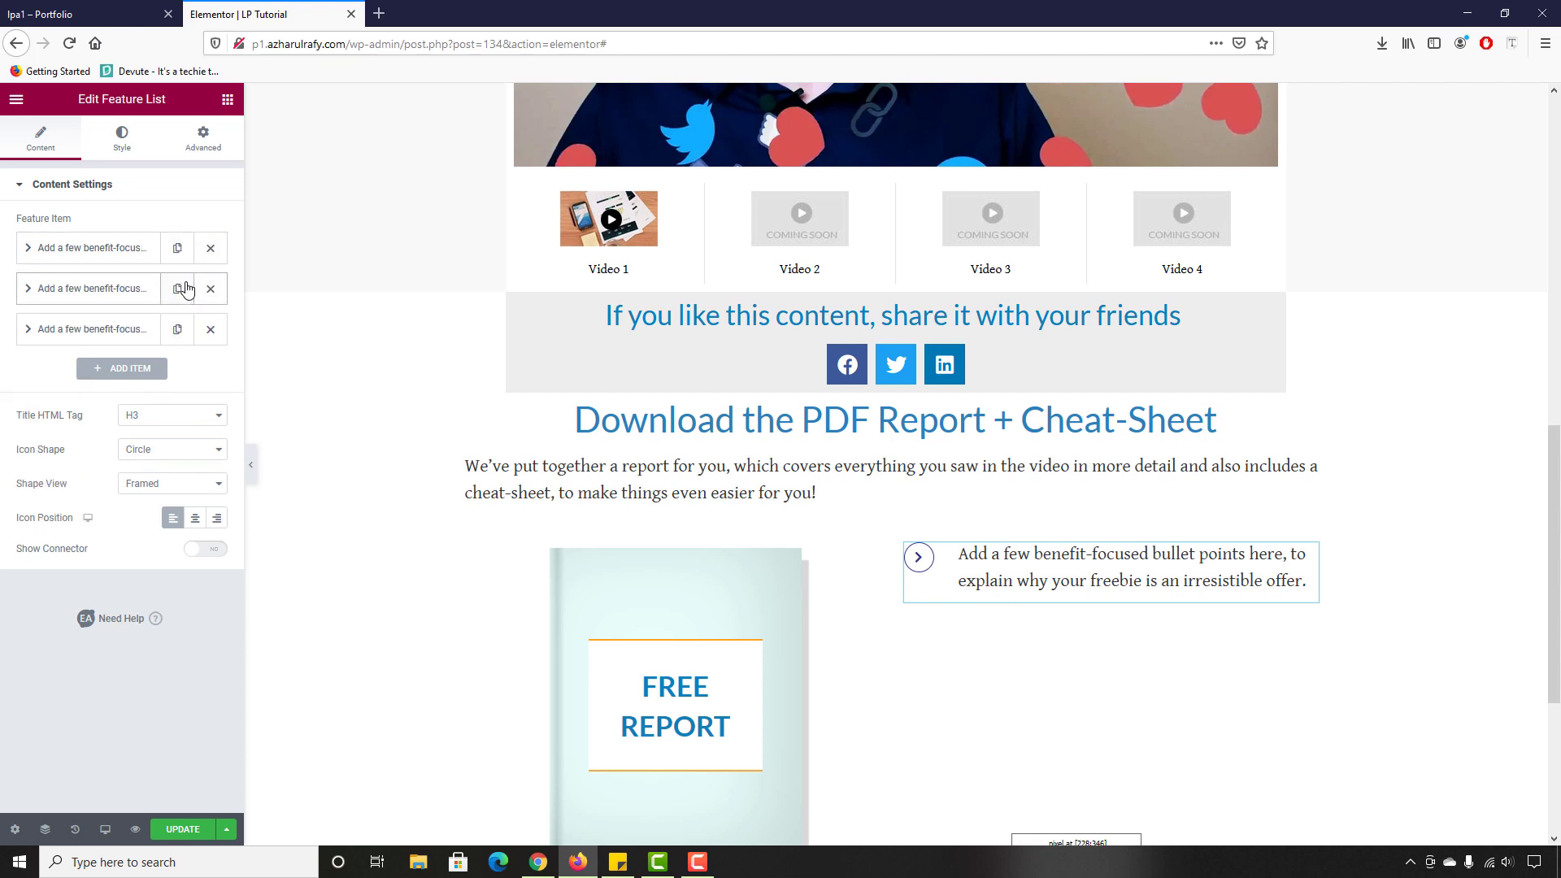
Step: Copy the reference page's second bullet text, "Sed egestas diam vel iaculis dapibus…", and paste it as the second feature item's title
{"action": "left_click", "coordinate": [89, 16]}
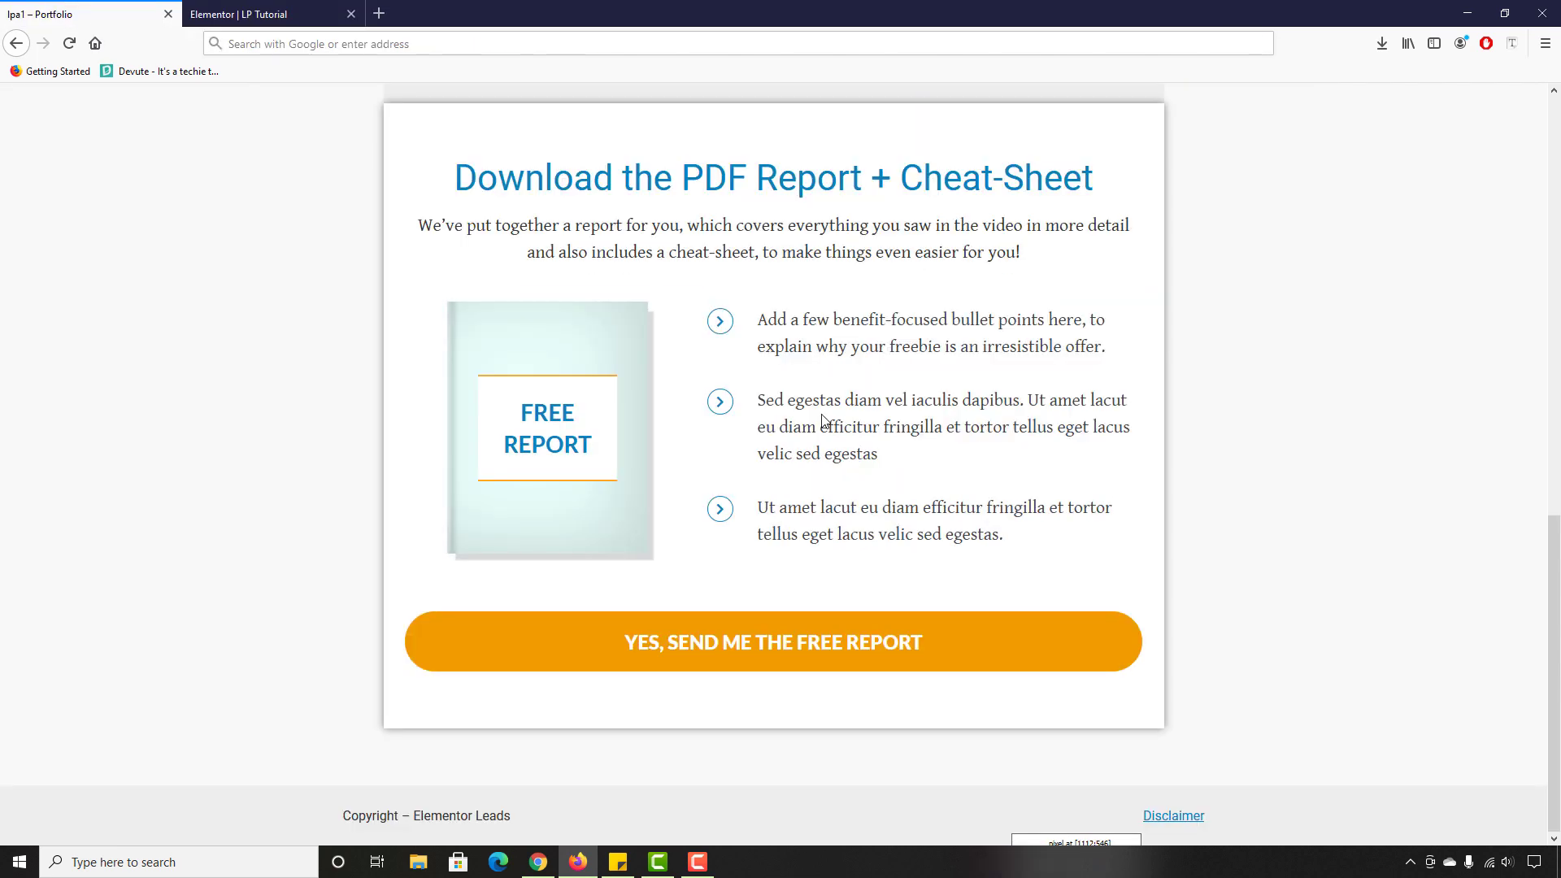
{"action": "left_click_drag", "start_coordinate": [771, 402], "coordinate": [878, 455]}
{"action": "key", "text": "ctrl+c"}
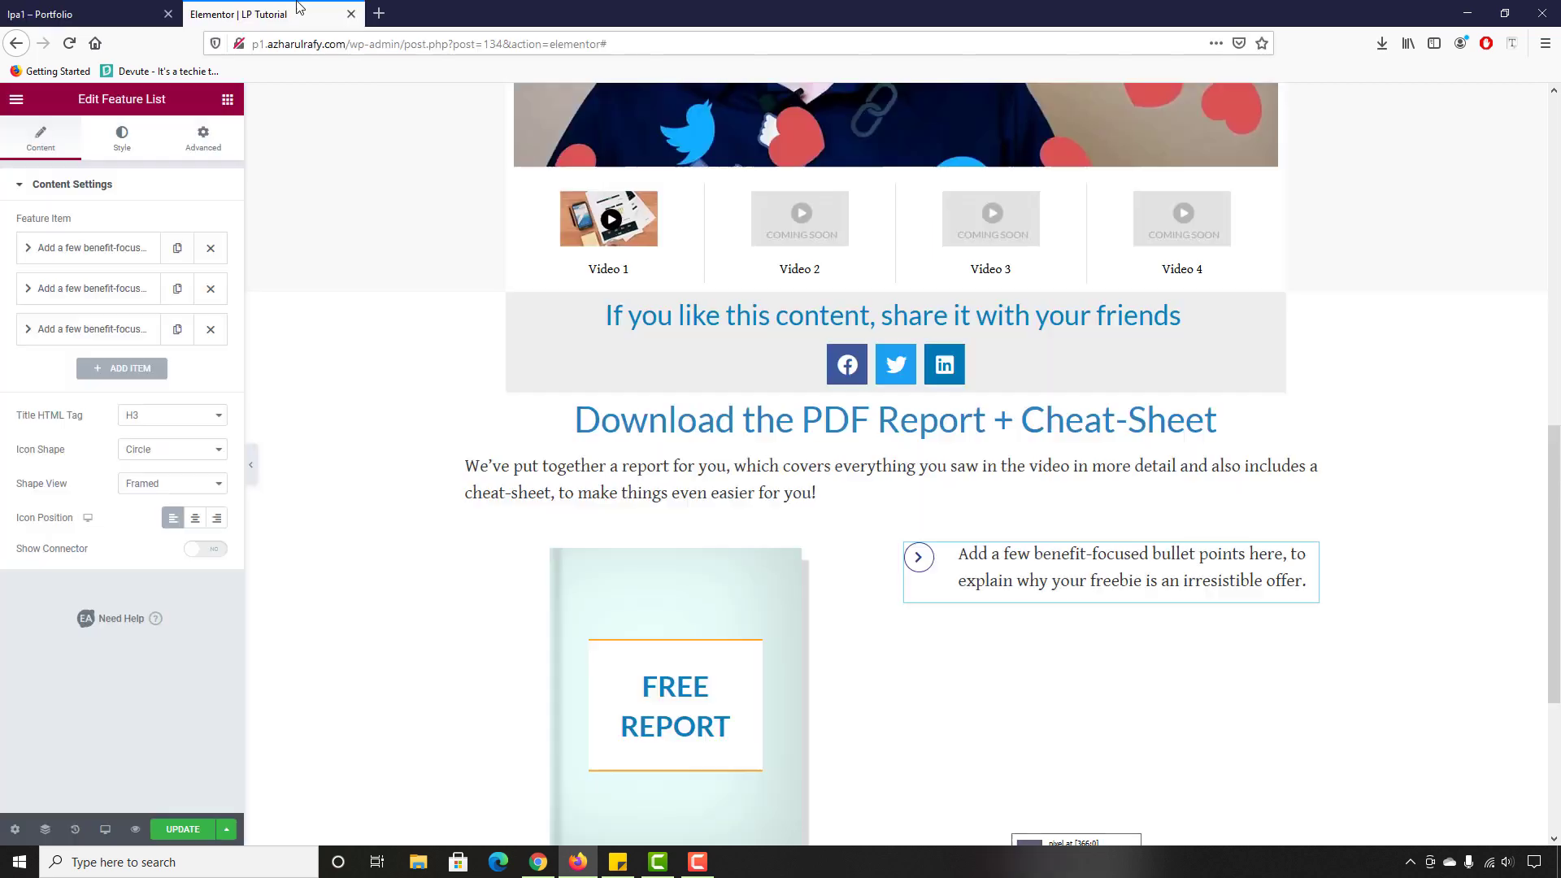
{"action": "left_click", "coordinate": [244, 13]}
{"action": "left_click", "coordinate": [126, 290]}
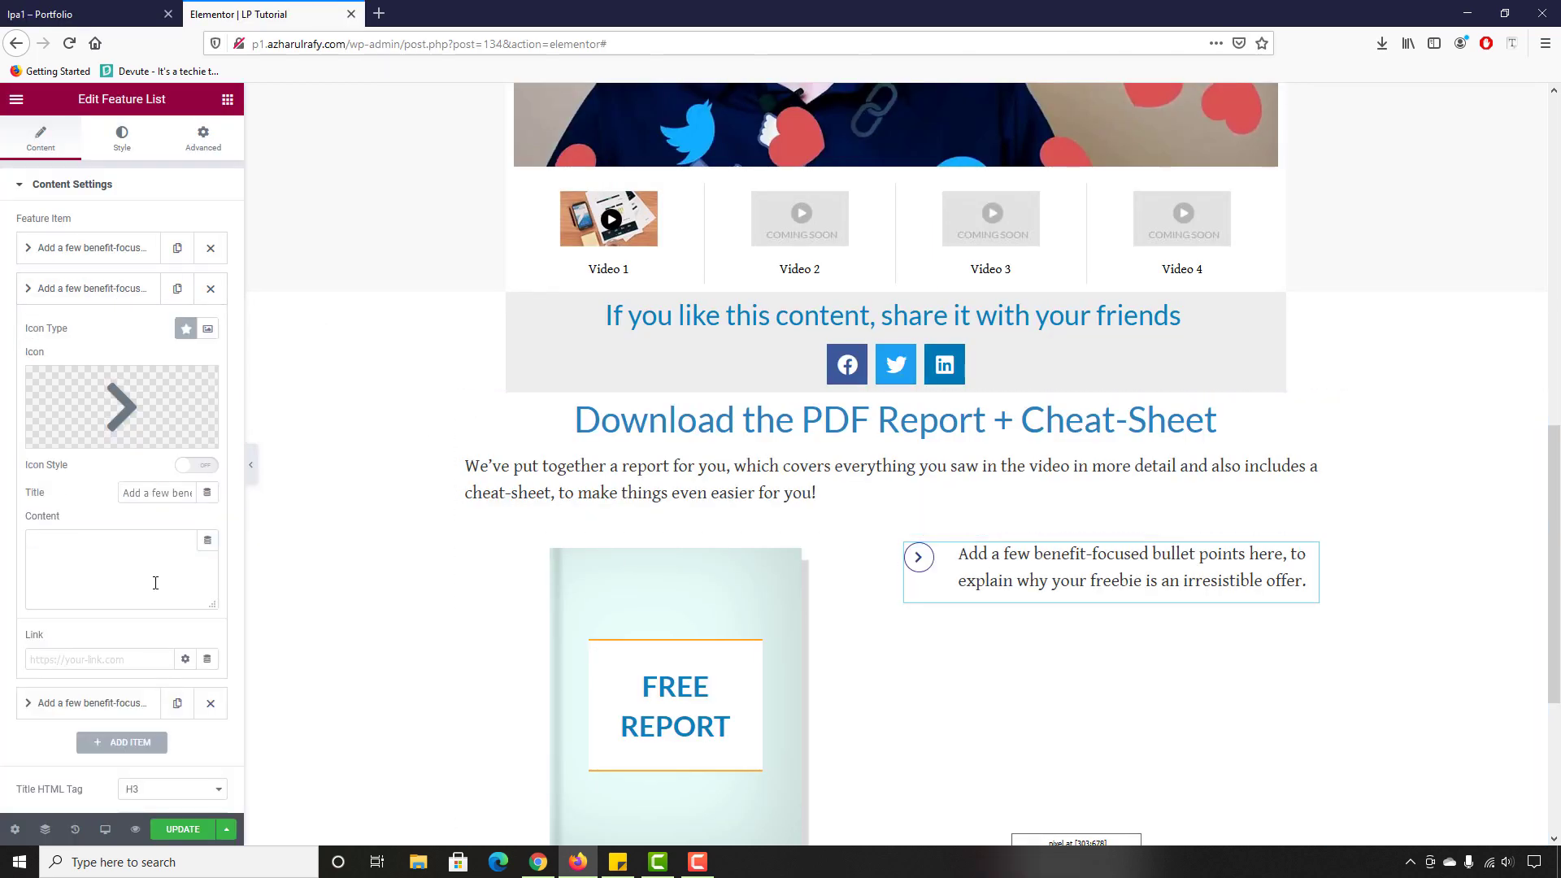
{"action": "left_click", "coordinate": [144, 493]}
{"action": "key", "text": "ctrl+a"}
{"action": "key", "text": "ctrl+v"}
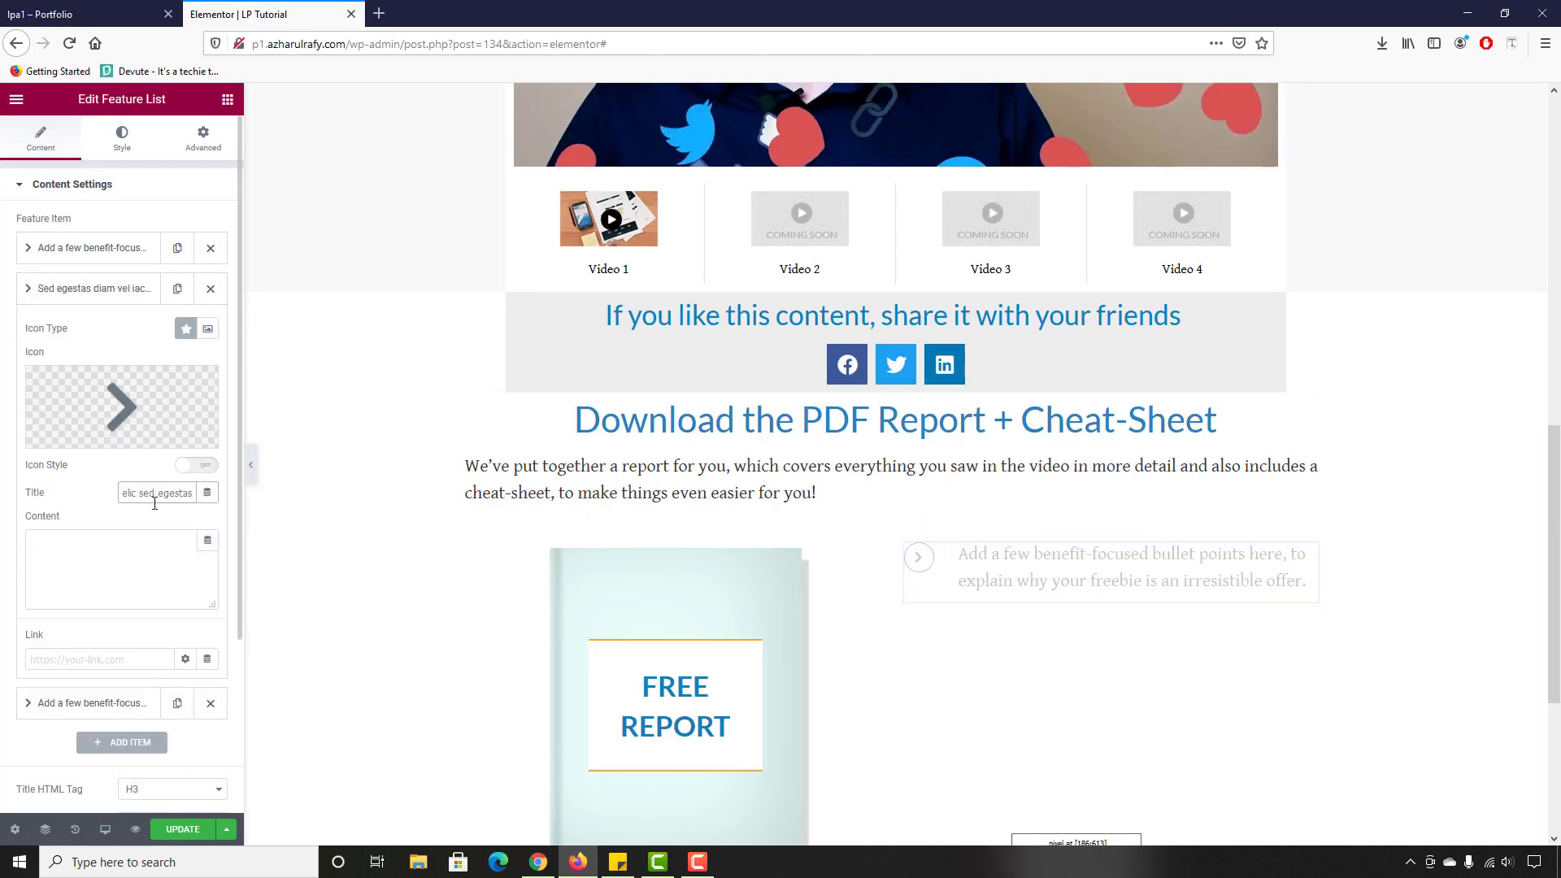
Step: Copy the reference page's third bullet text, "Ut amet lacut eu diam efficitur…", and paste it as the third feature item's title
{"action": "left_click", "coordinate": [91, 14]}
{"action": "triple_click", "coordinate": [794, 514]}
{"action": "key", "text": "ctrl+c"}
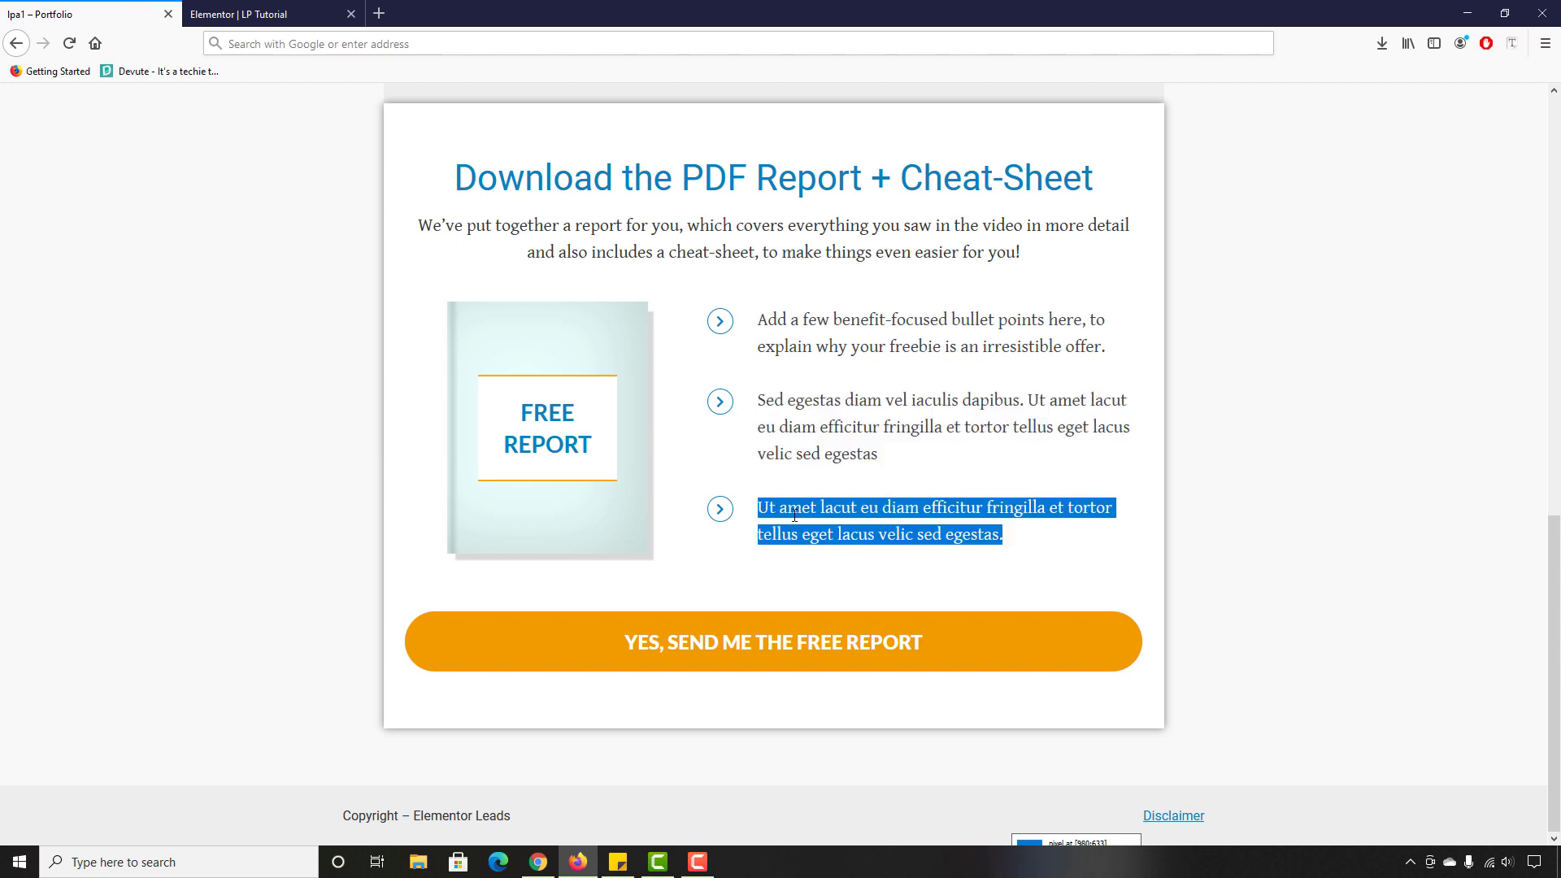
{"action": "left_click", "coordinate": [244, 14]}
{"action": "scroll", "coordinate": [150, 634], "scroll_direction": "down", "scroll_amount": 1}
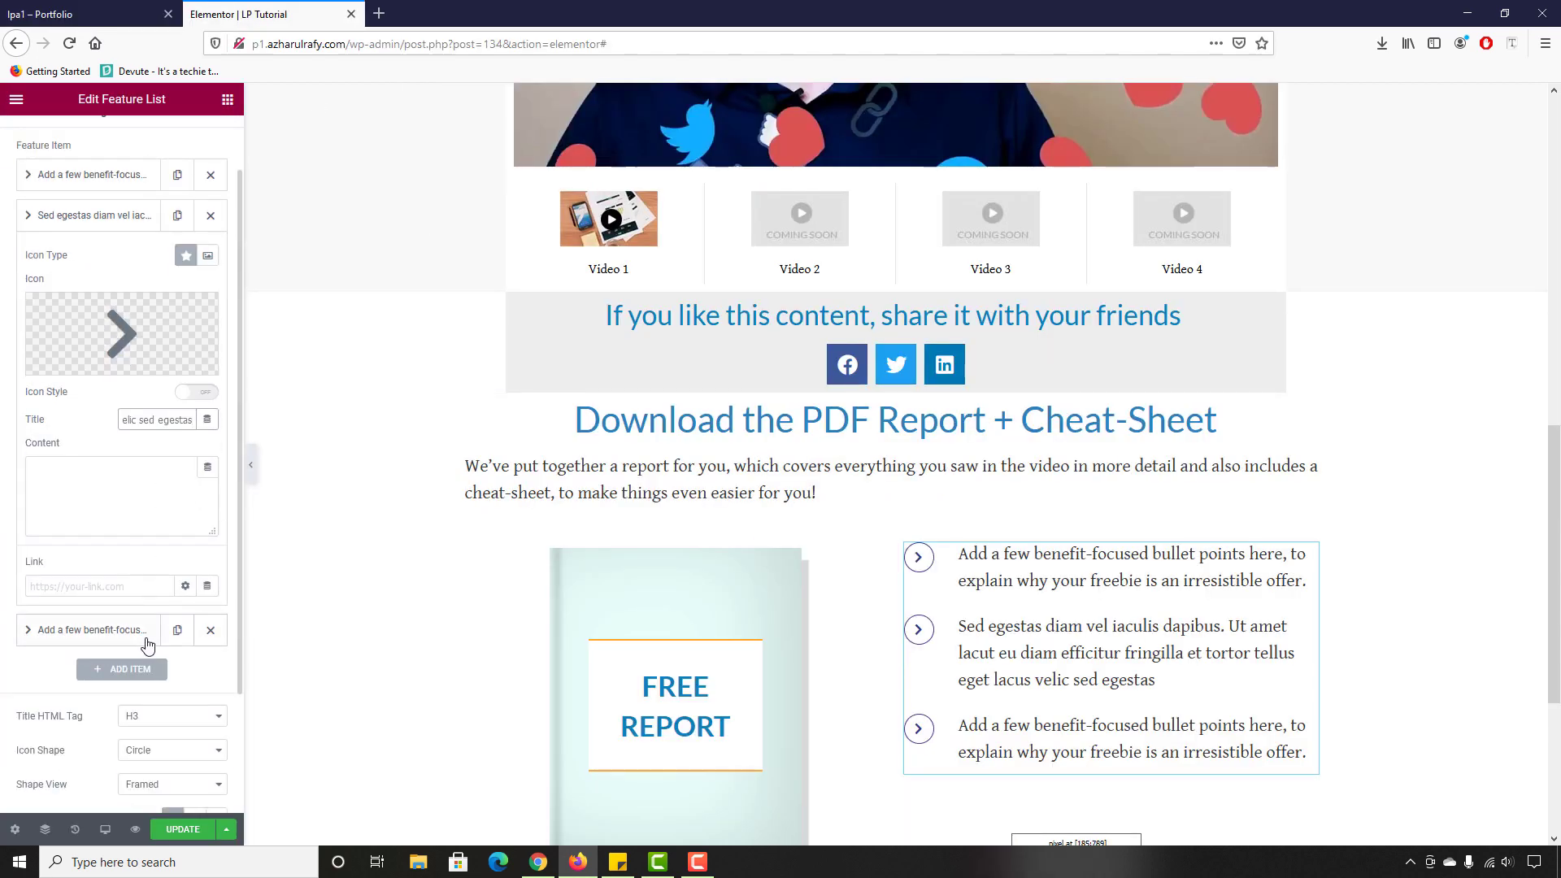
{"action": "left_click", "coordinate": [100, 634]}
{"action": "left_click", "coordinate": [162, 460]}
{"action": "key", "text": "ctrl+a"}
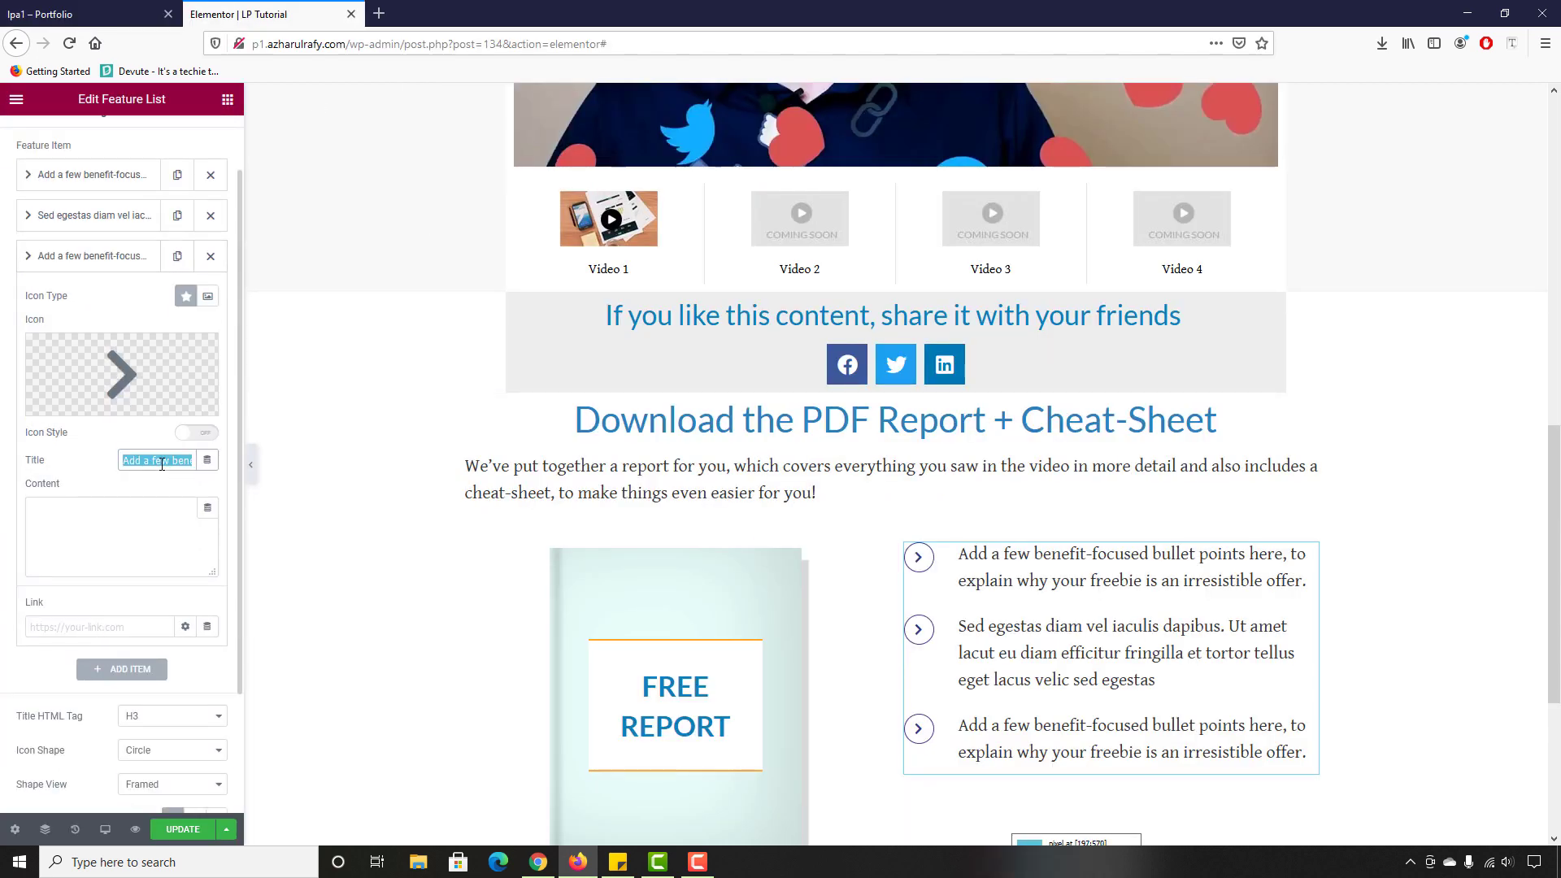
{"action": "key", "text": "ctrl+v"}
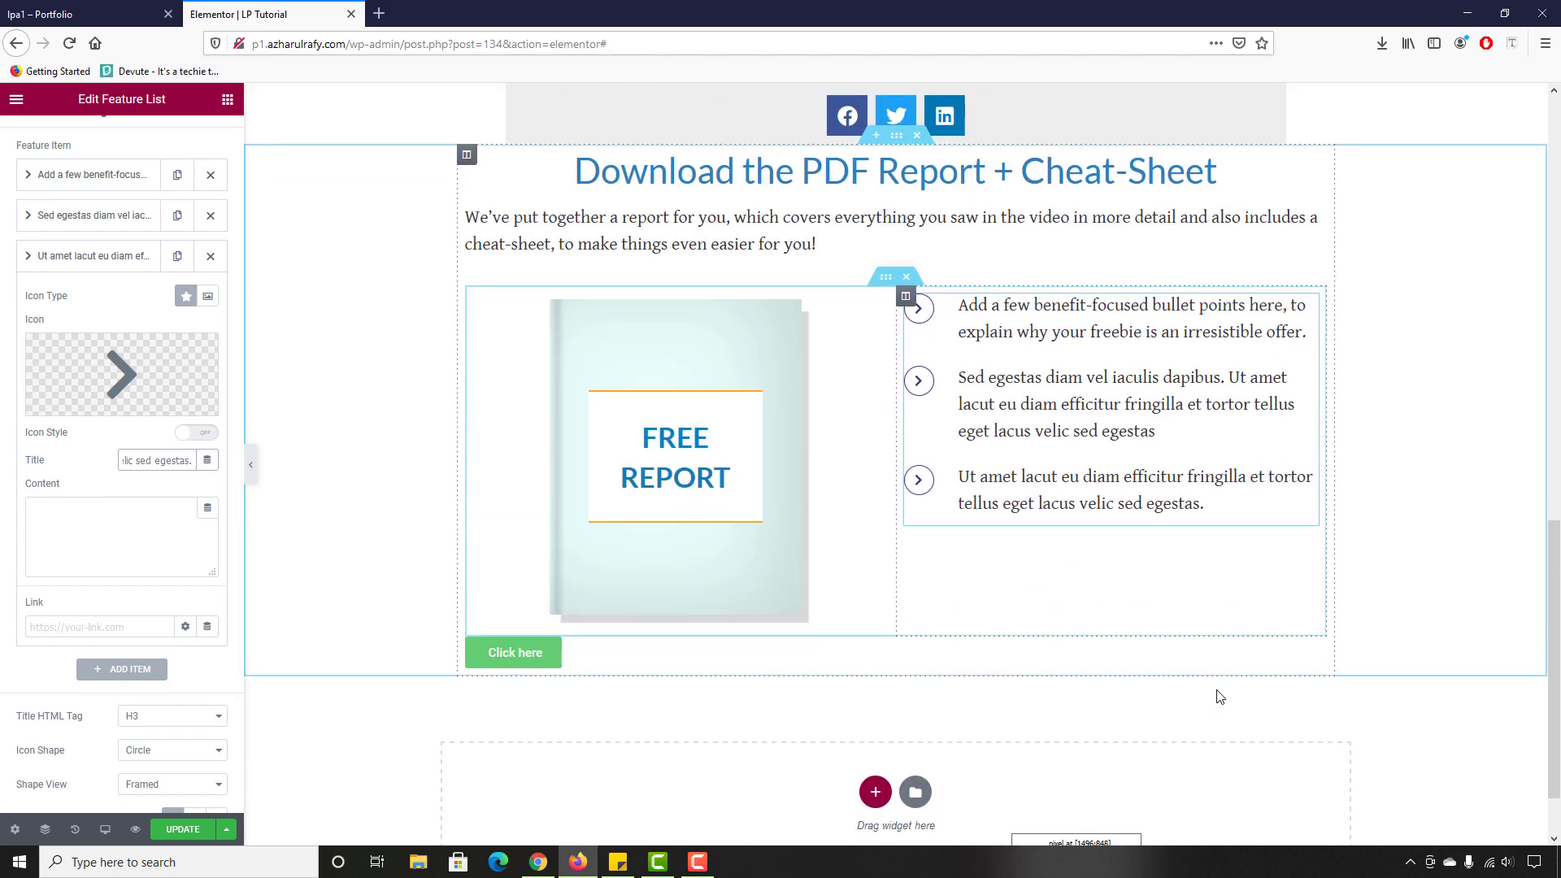
Step: Compare the bullet spacing with the reference page and set the feature list's space between items to 30
{"action": "scroll", "coordinate": [1217, 694], "scroll_direction": "down", "scroll_amount": 3}
{"action": "left_click", "coordinate": [45, 23]}
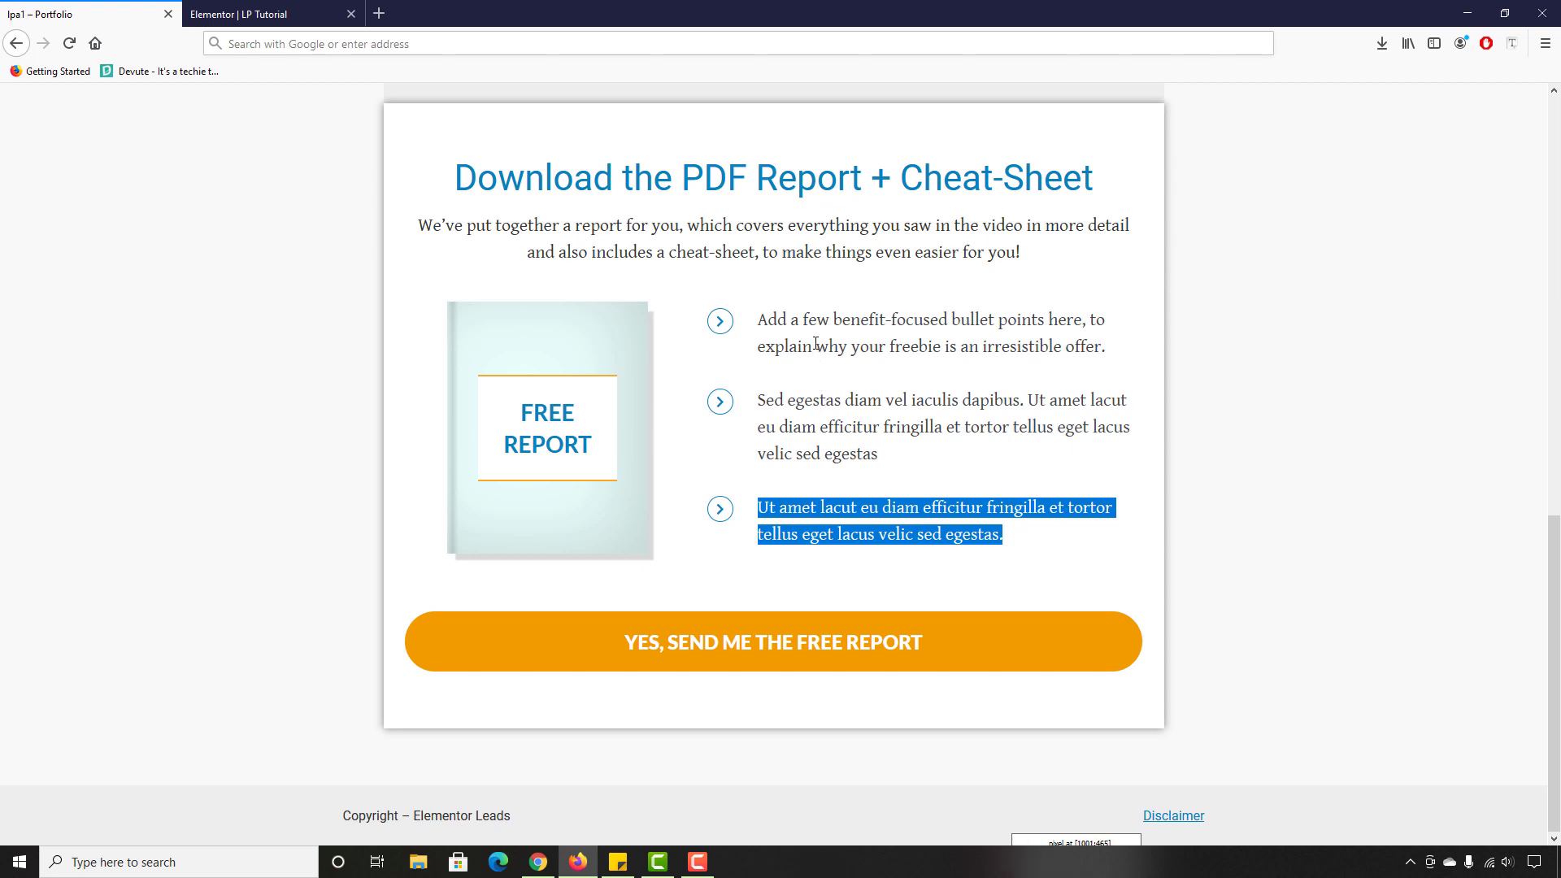
{"action": "key", "text": "ctrl+Tab"}
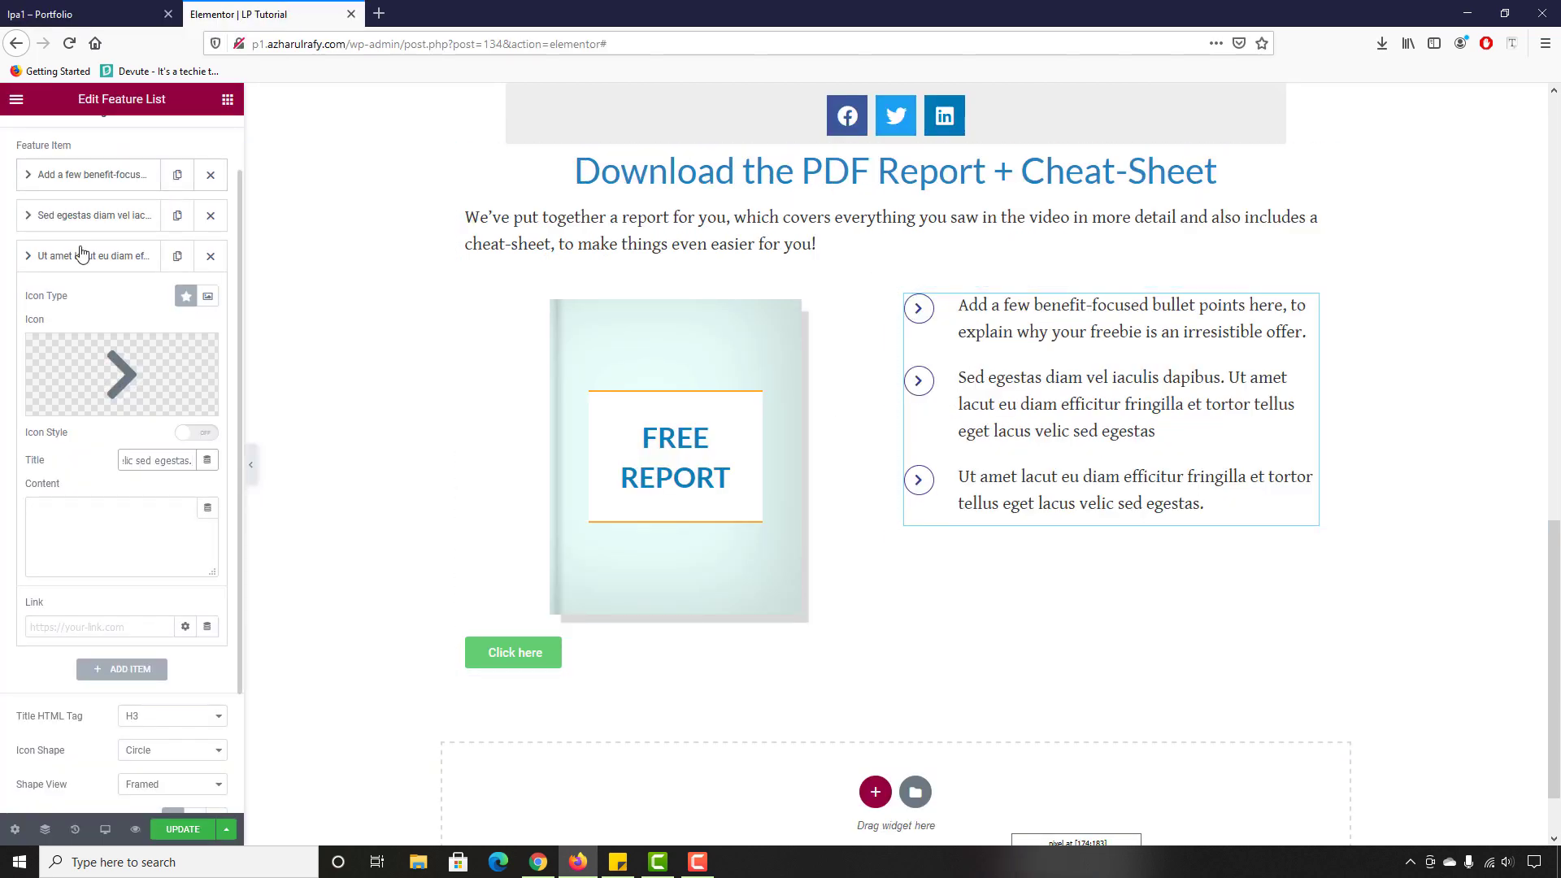
{"action": "scroll", "coordinate": [82, 276], "scroll_direction": "up", "scroll_amount": 2}
{"action": "left_click", "coordinate": [120, 140]}
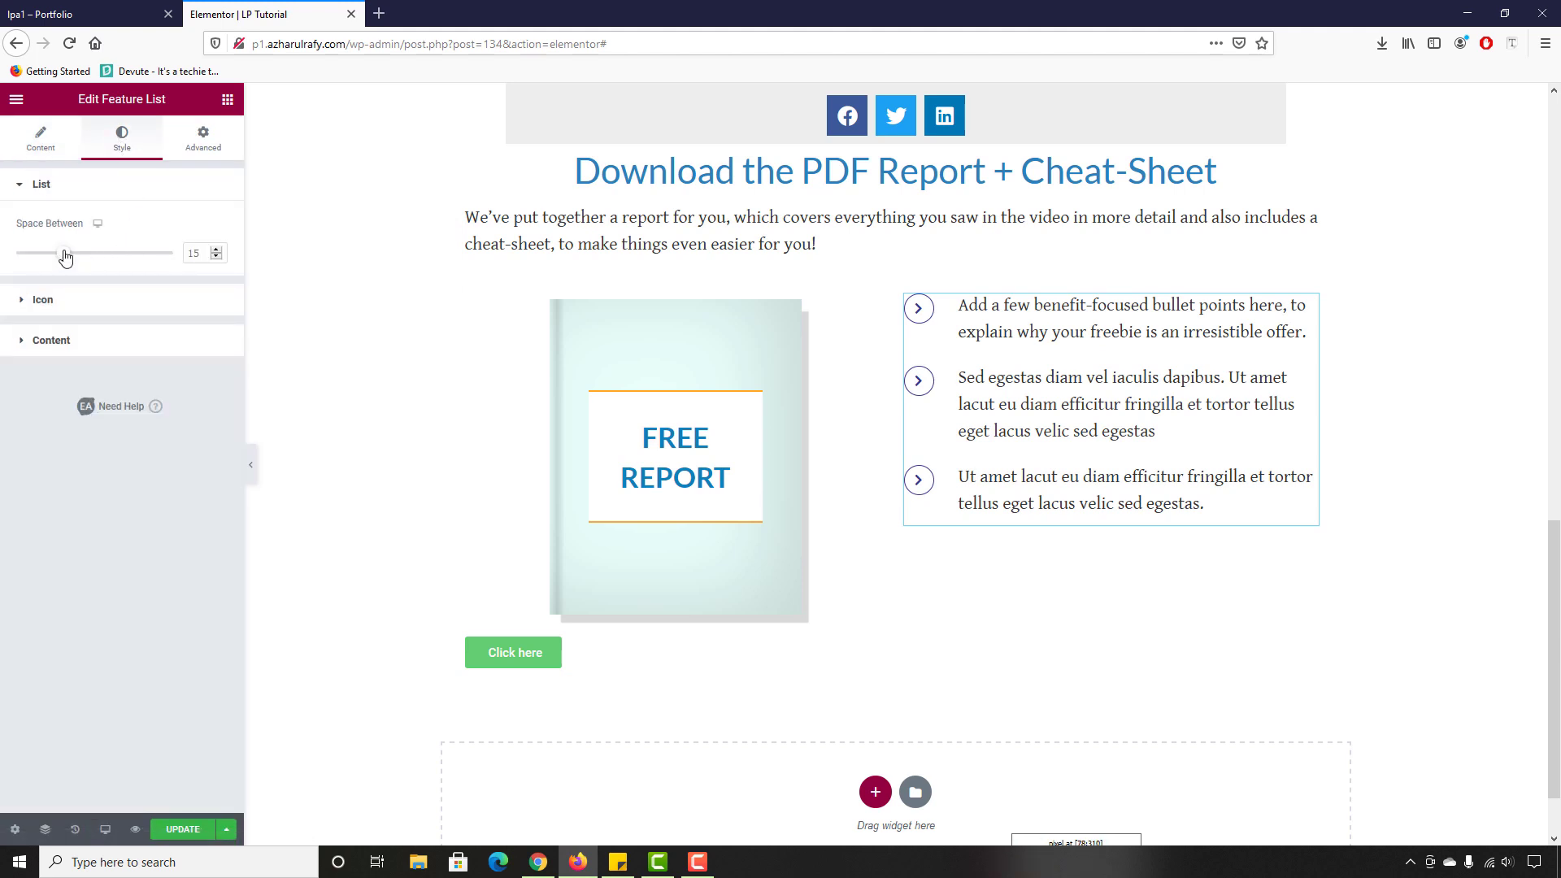
{"action": "left_click_drag", "start_coordinate": [65, 256], "coordinate": [111, 272]}
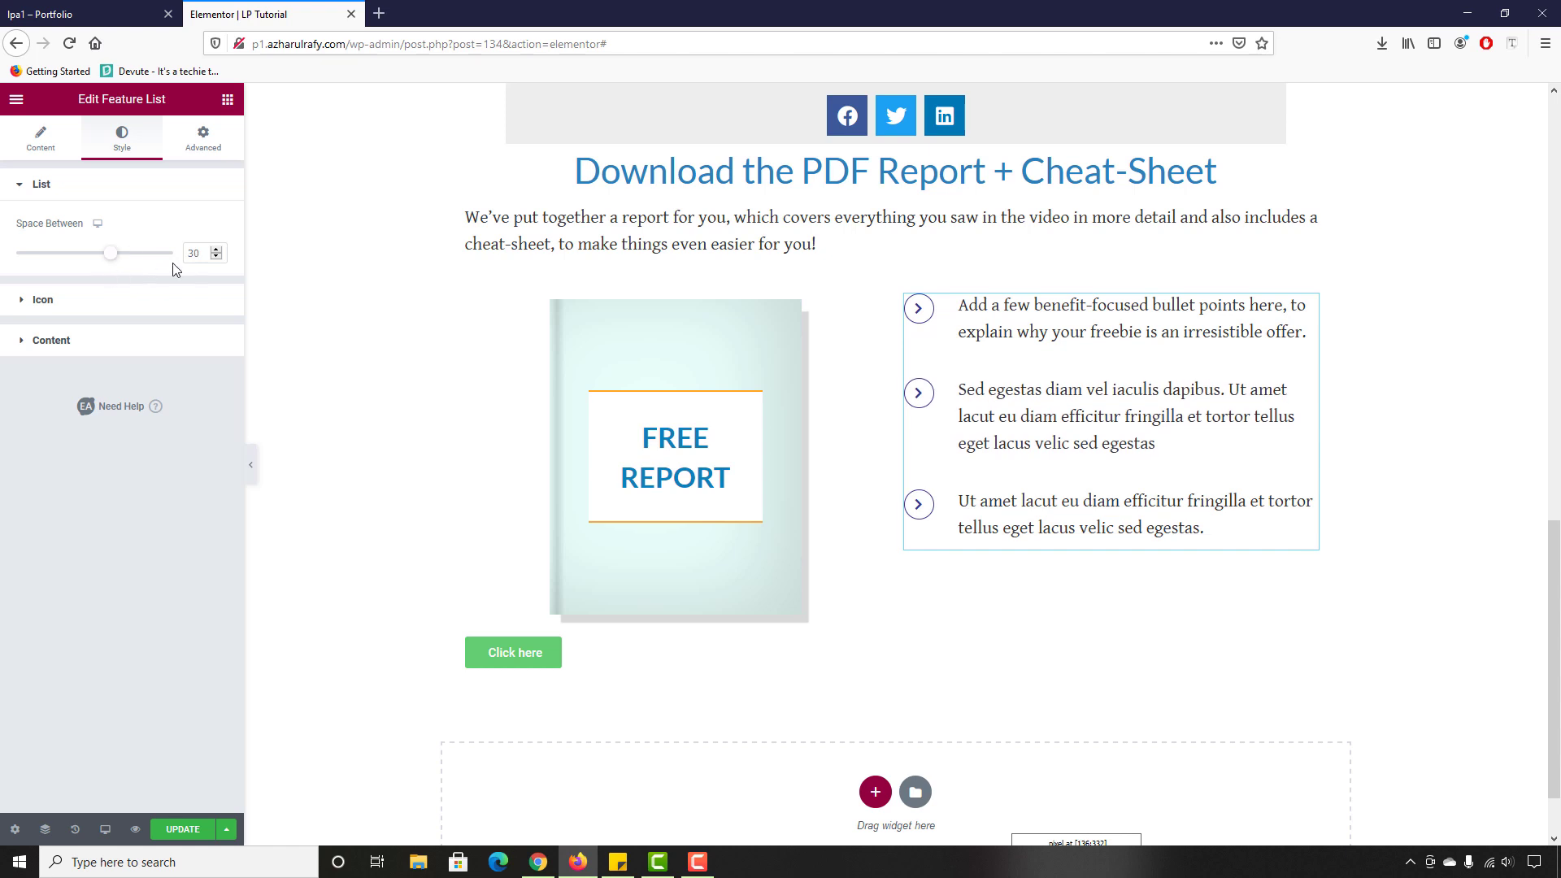
{"action": "type", "text": "30"}
Step: Set the vertical alignment of the feature list's column to Middle and widen the column to about 58.9%
{"action": "scroll", "coordinate": [914, 311], "scroll_direction": "up", "scroll_amount": 1}
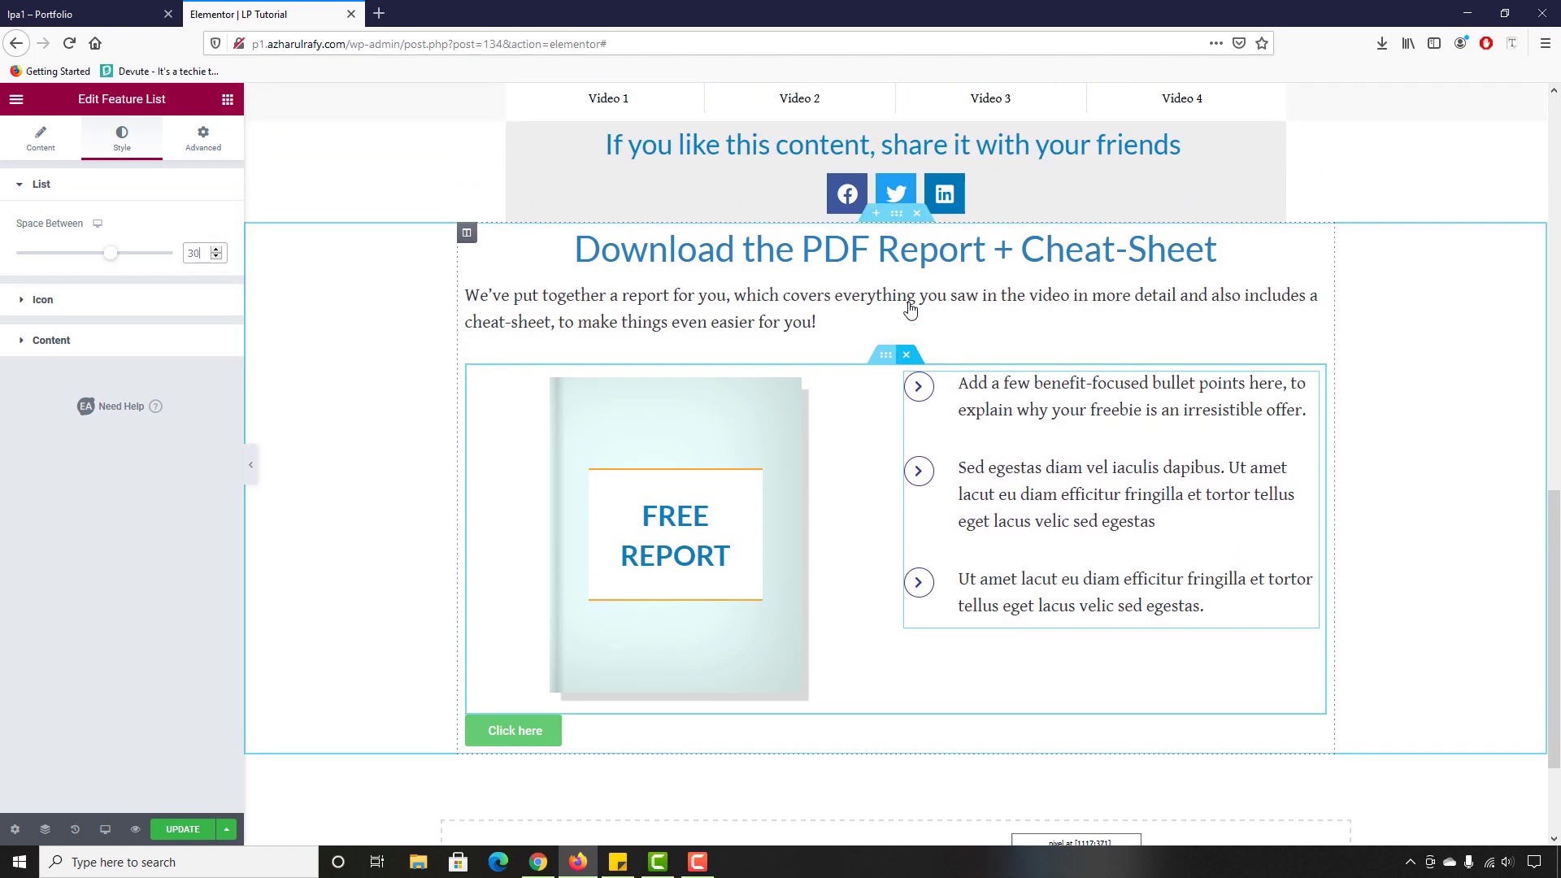
{"action": "left_click", "coordinate": [912, 305]}
{"action": "left_click", "coordinate": [906, 377]}
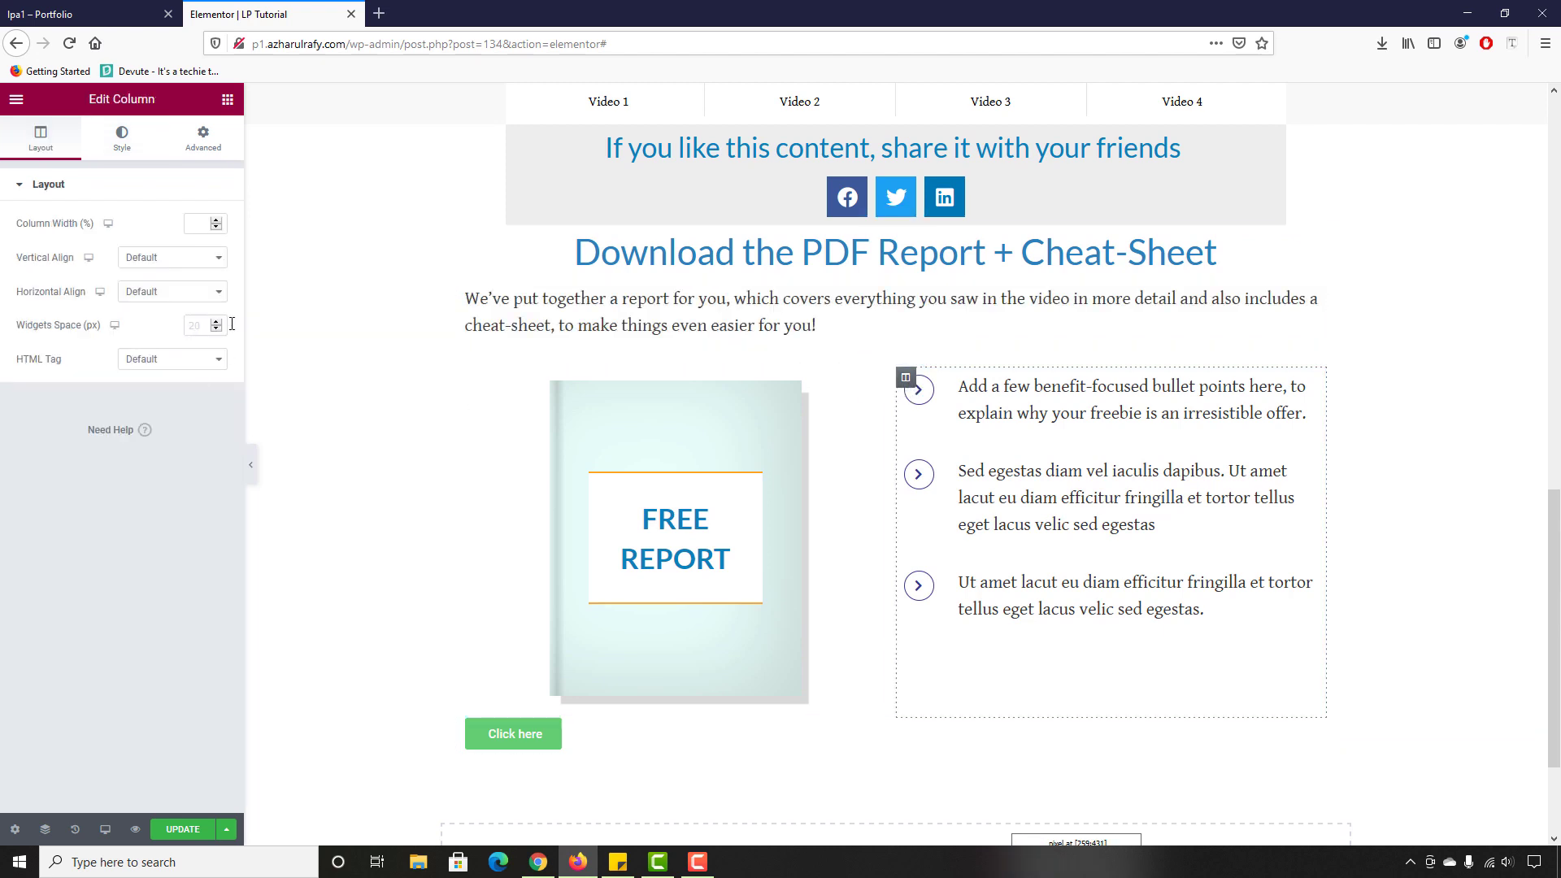
{"action": "left_click", "coordinate": [159, 259]}
{"action": "left_click", "coordinate": [154, 313]}
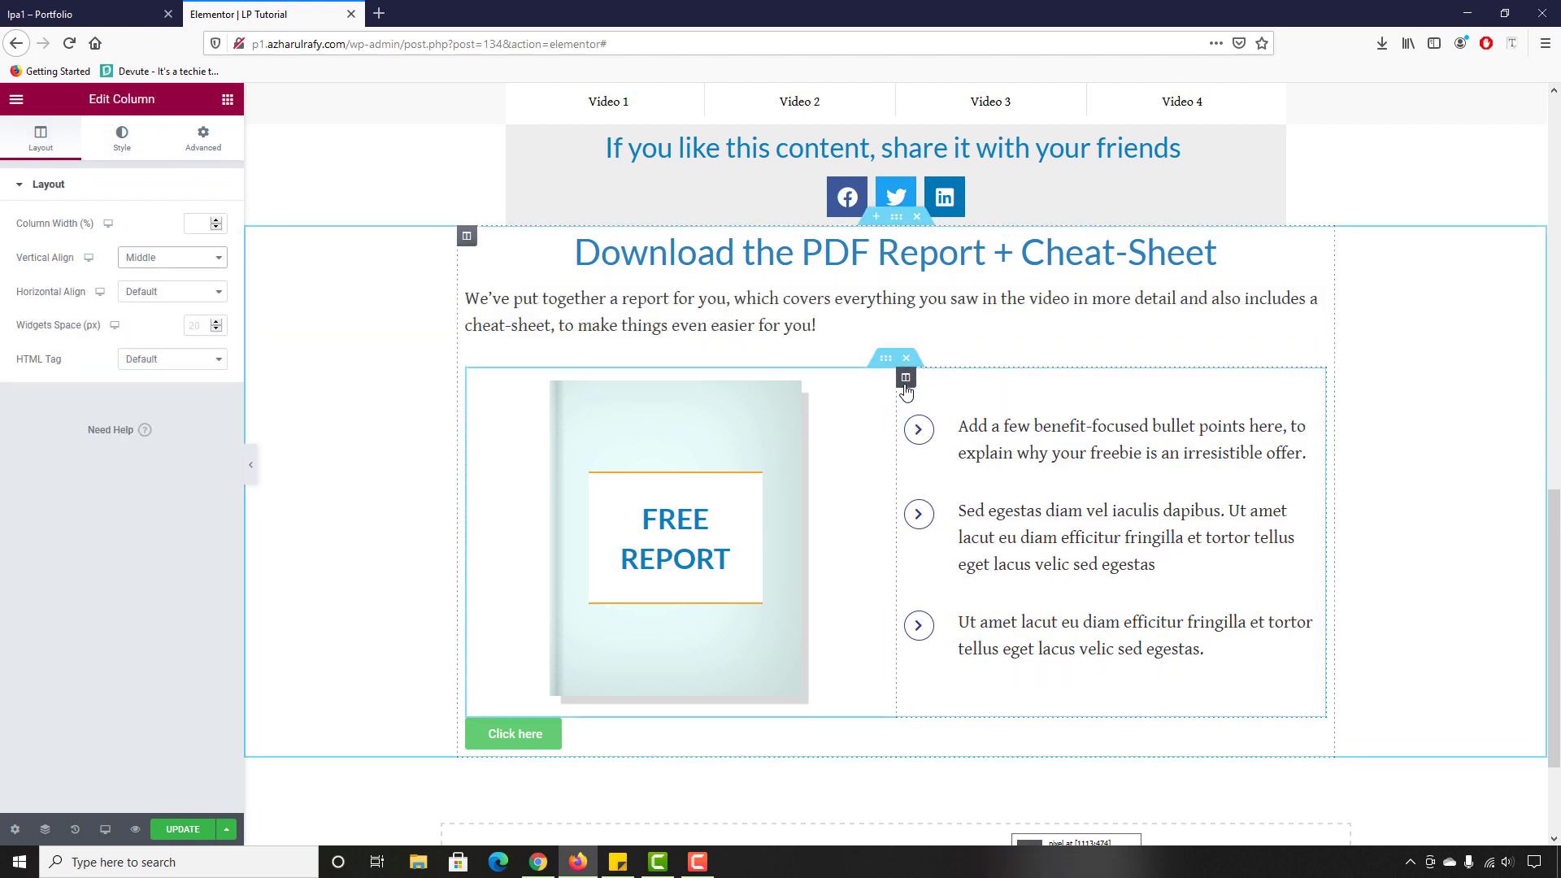
{"action": "left_click_drag", "start_coordinate": [898, 425], "coordinate": [826, 430]}
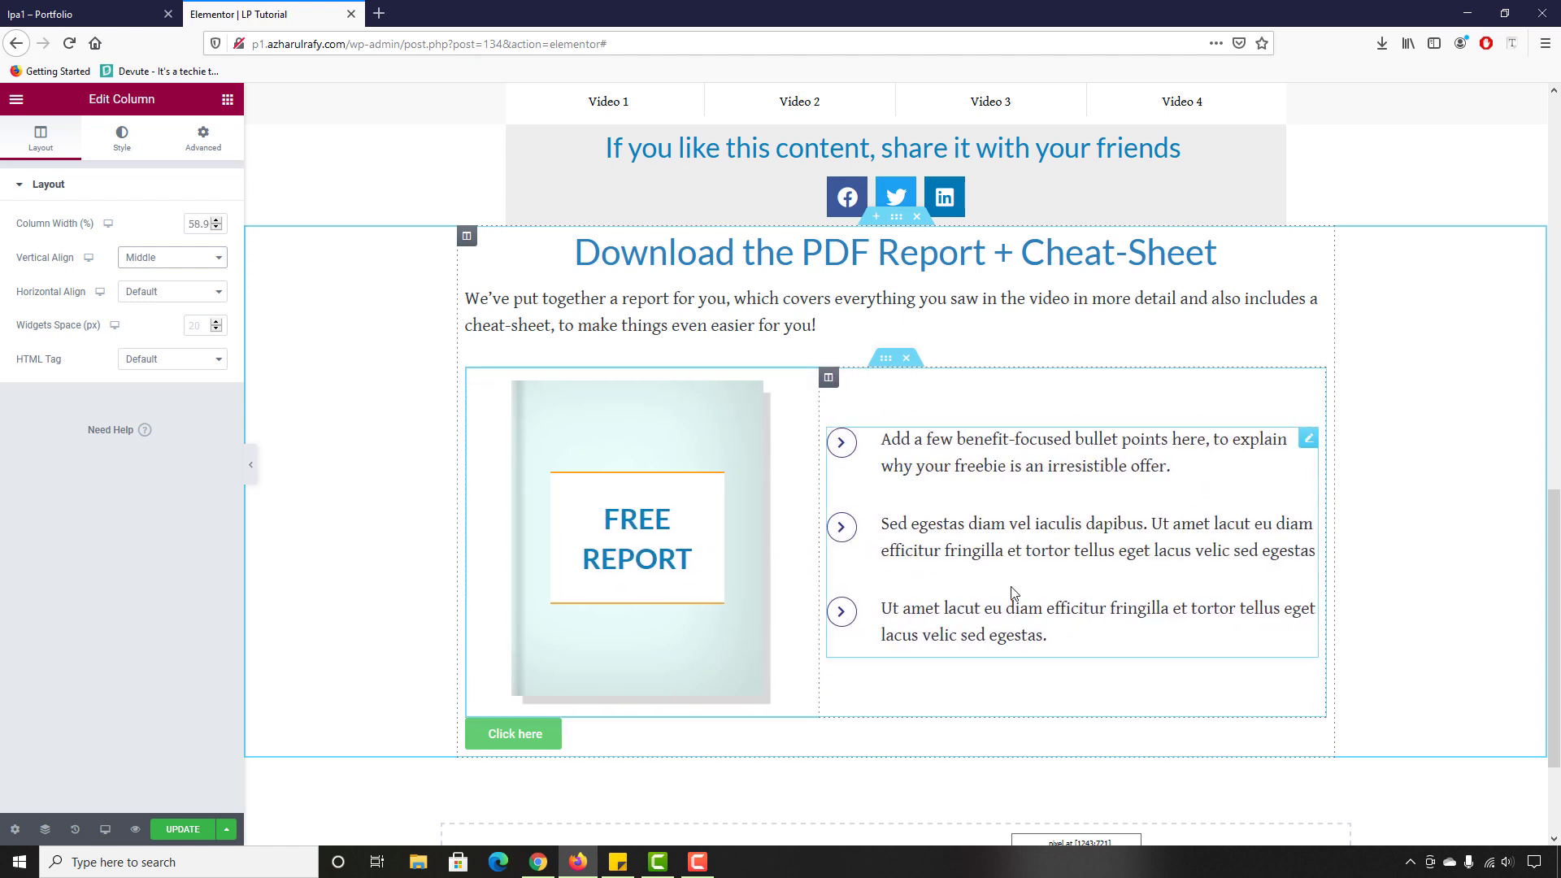
{"action": "key", "text": "ctrl+Page_Up"}
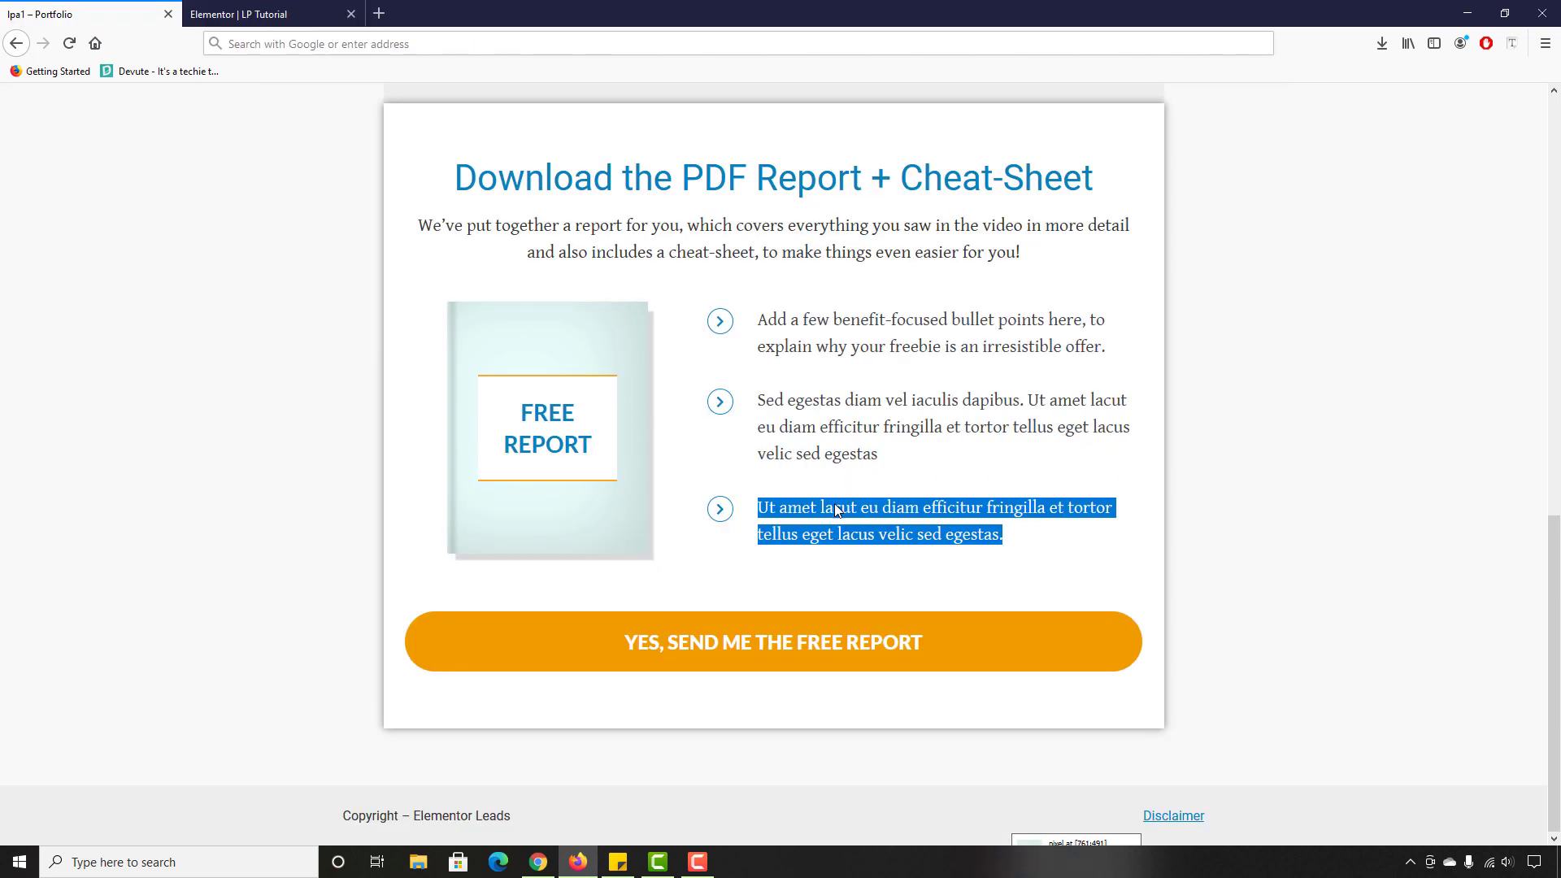
Step: Return to the Elementor editor and set the feature list's space between items to 40
{"action": "left_click", "coordinate": [244, 14]}
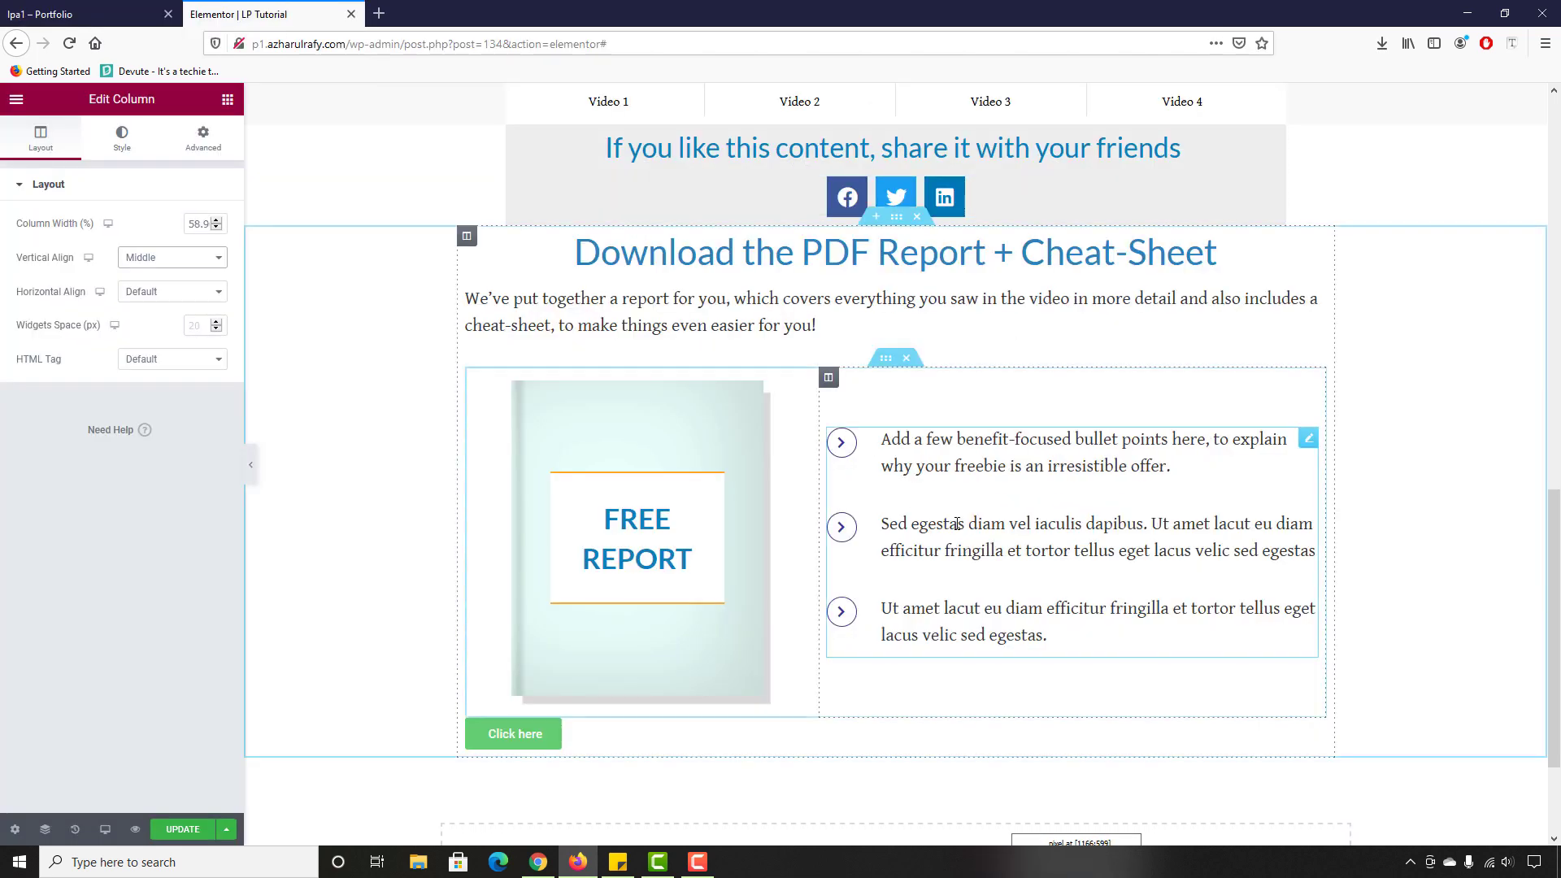
{"action": "left_click", "coordinate": [120, 144]}
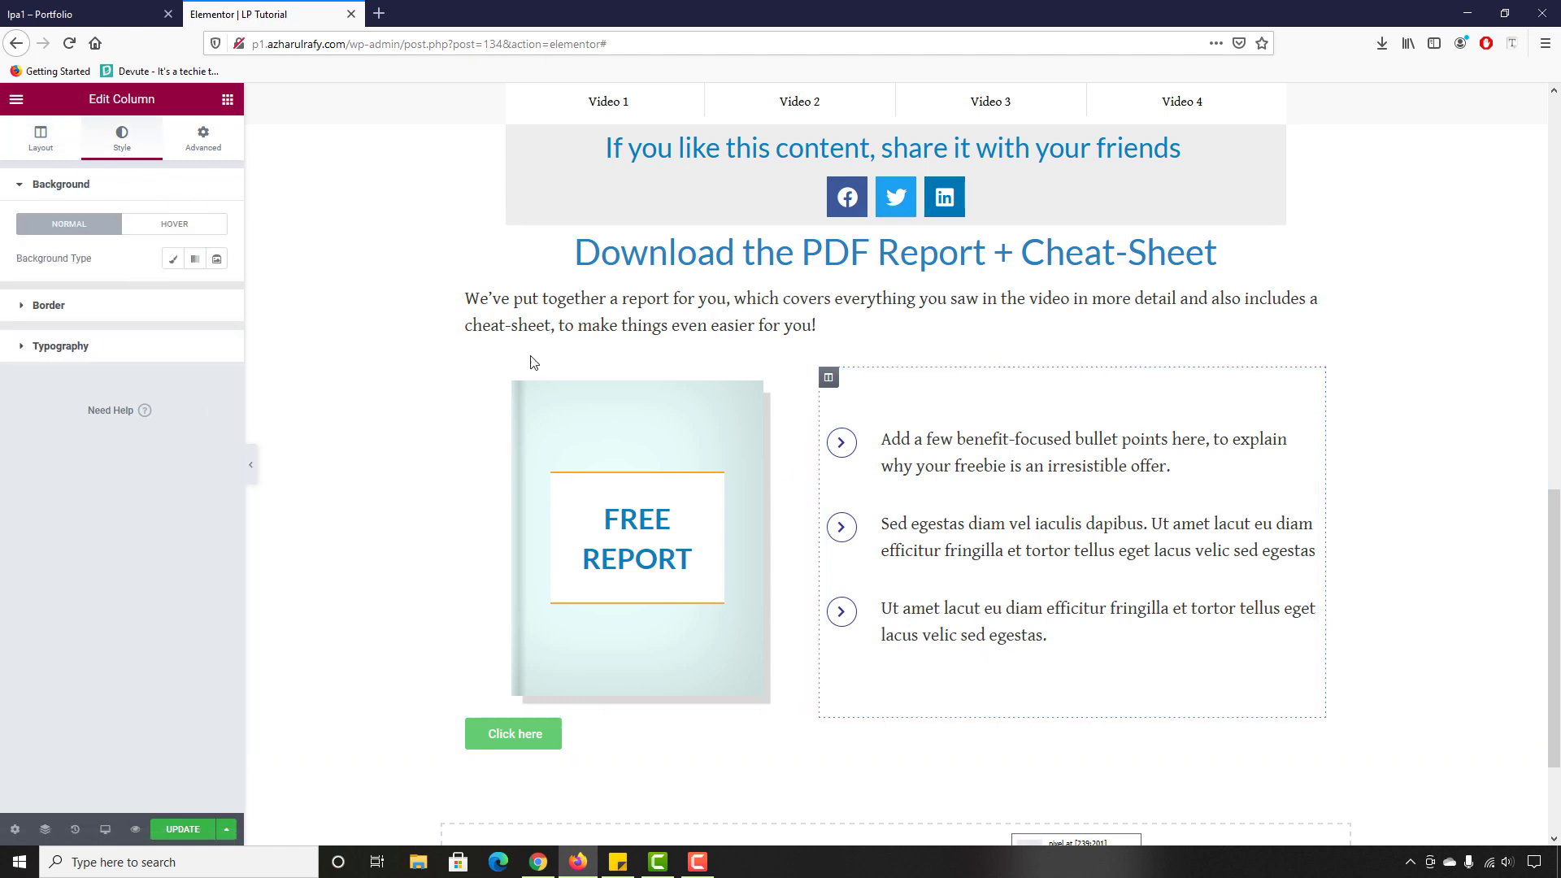
{"action": "left_click", "coordinate": [854, 447]}
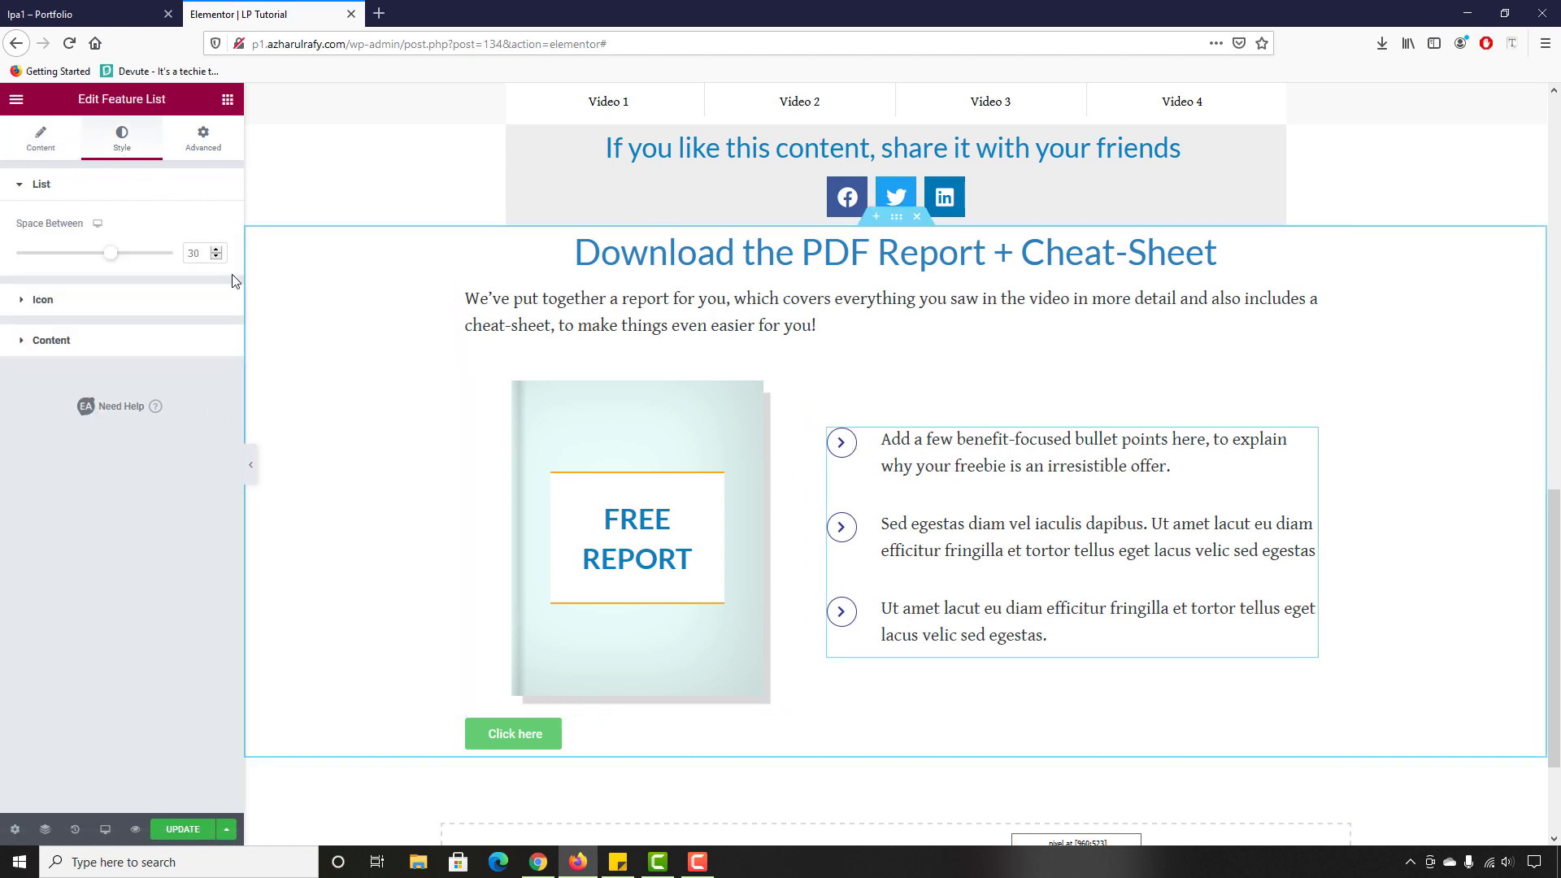
{"action": "double_click", "coordinate": [189, 254]}
{"action": "type", "text": "40"}
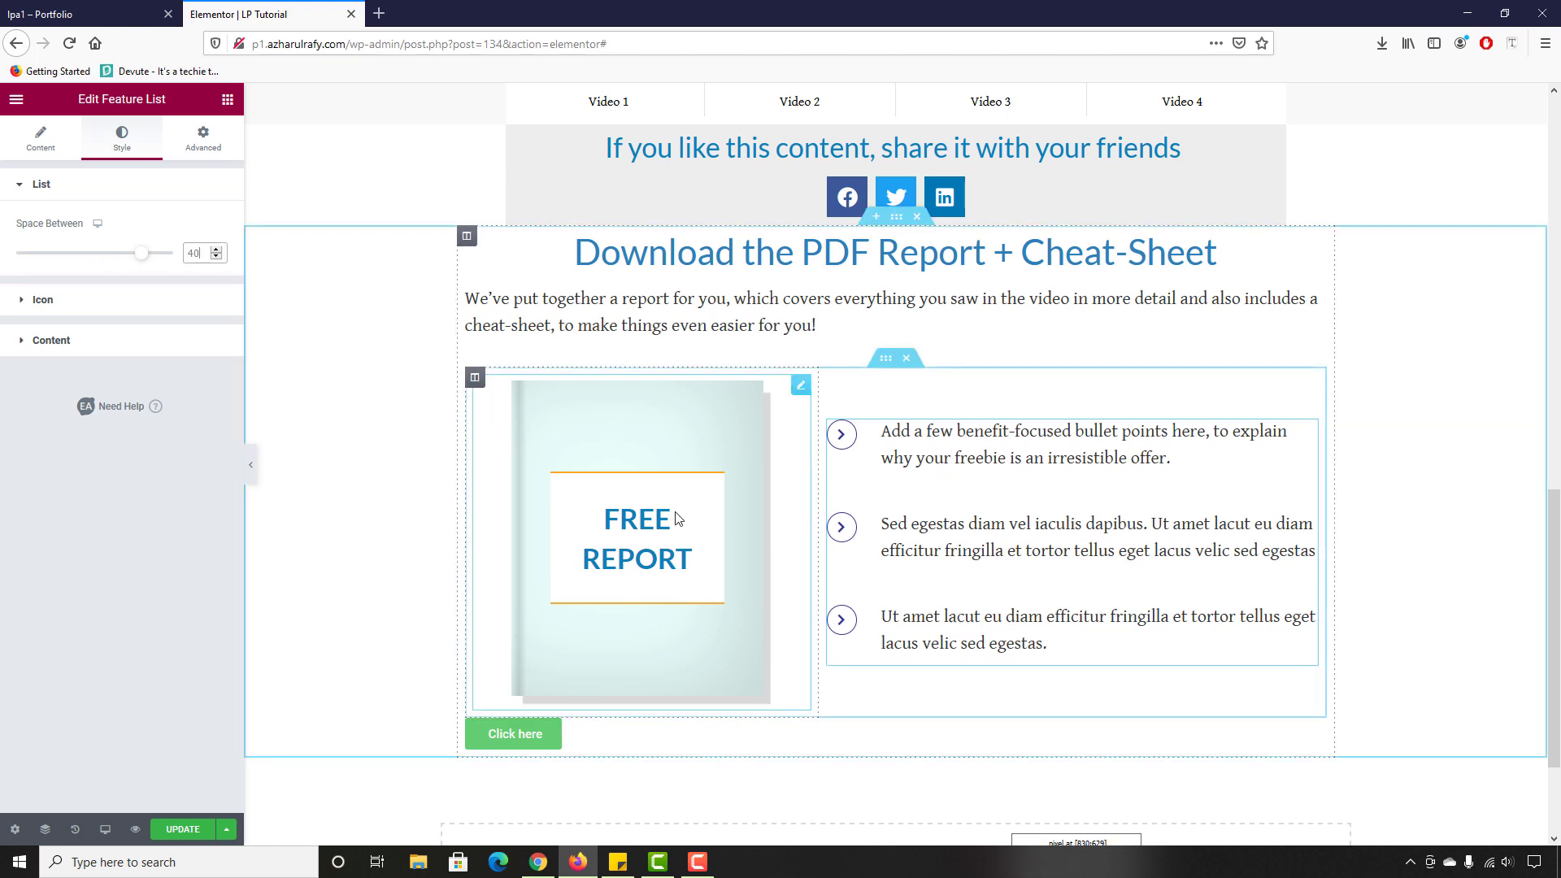
Step: Set the width of the Free Report book image to 70%
{"action": "left_click", "coordinate": [517, 402]}
{"action": "left_click", "coordinate": [474, 377]}
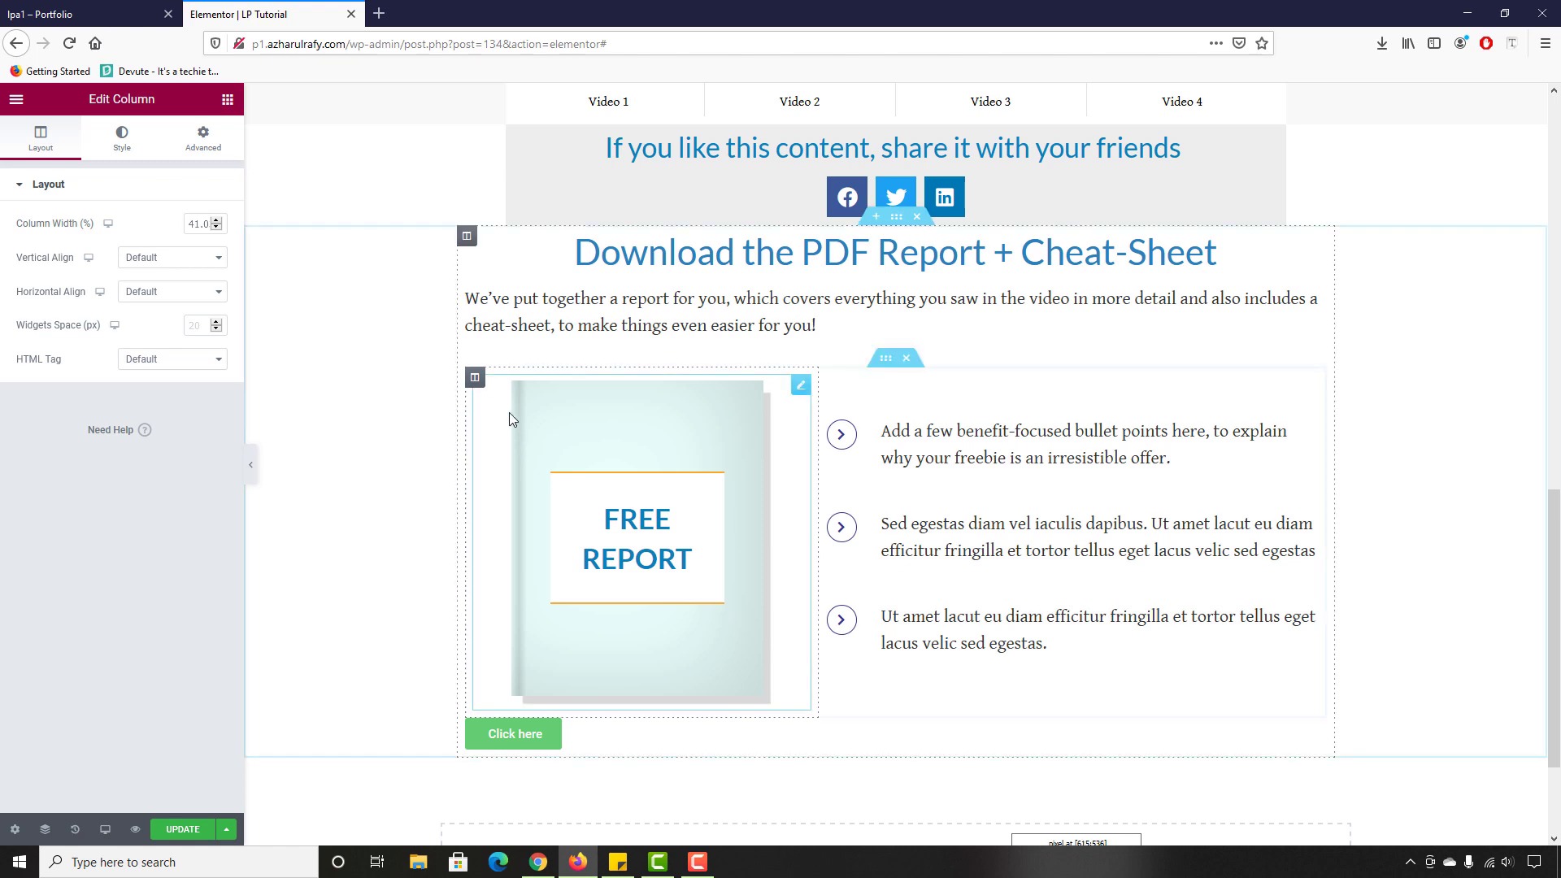
{"action": "left_click", "coordinate": [529, 439]}
{"action": "left_click", "coordinate": [120, 139]}
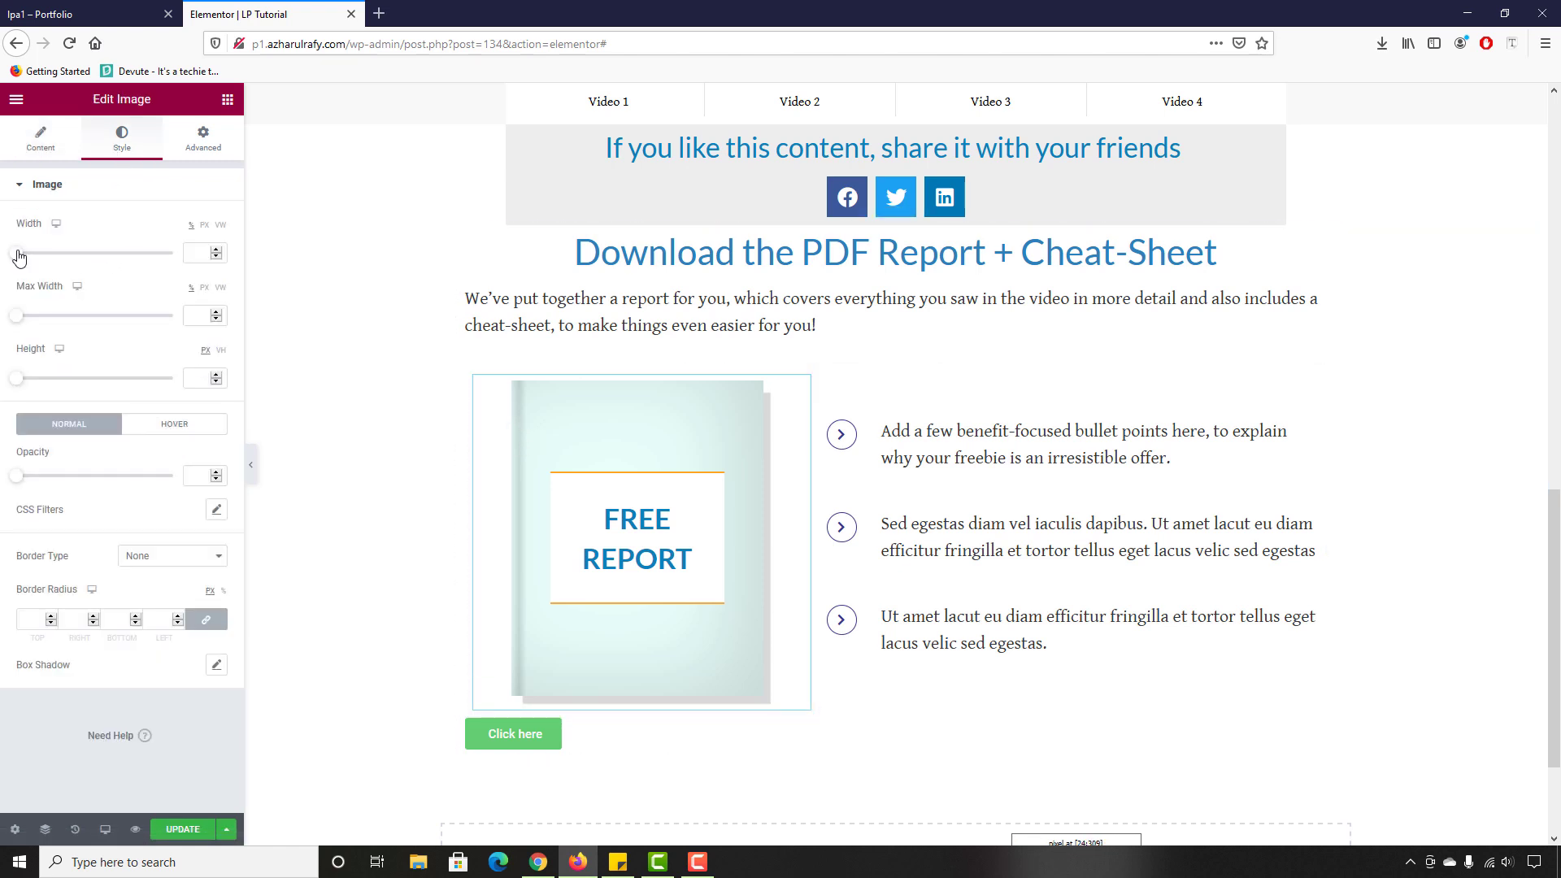
{"action": "left_click_drag", "start_coordinate": [16, 254], "coordinate": [132, 301]}
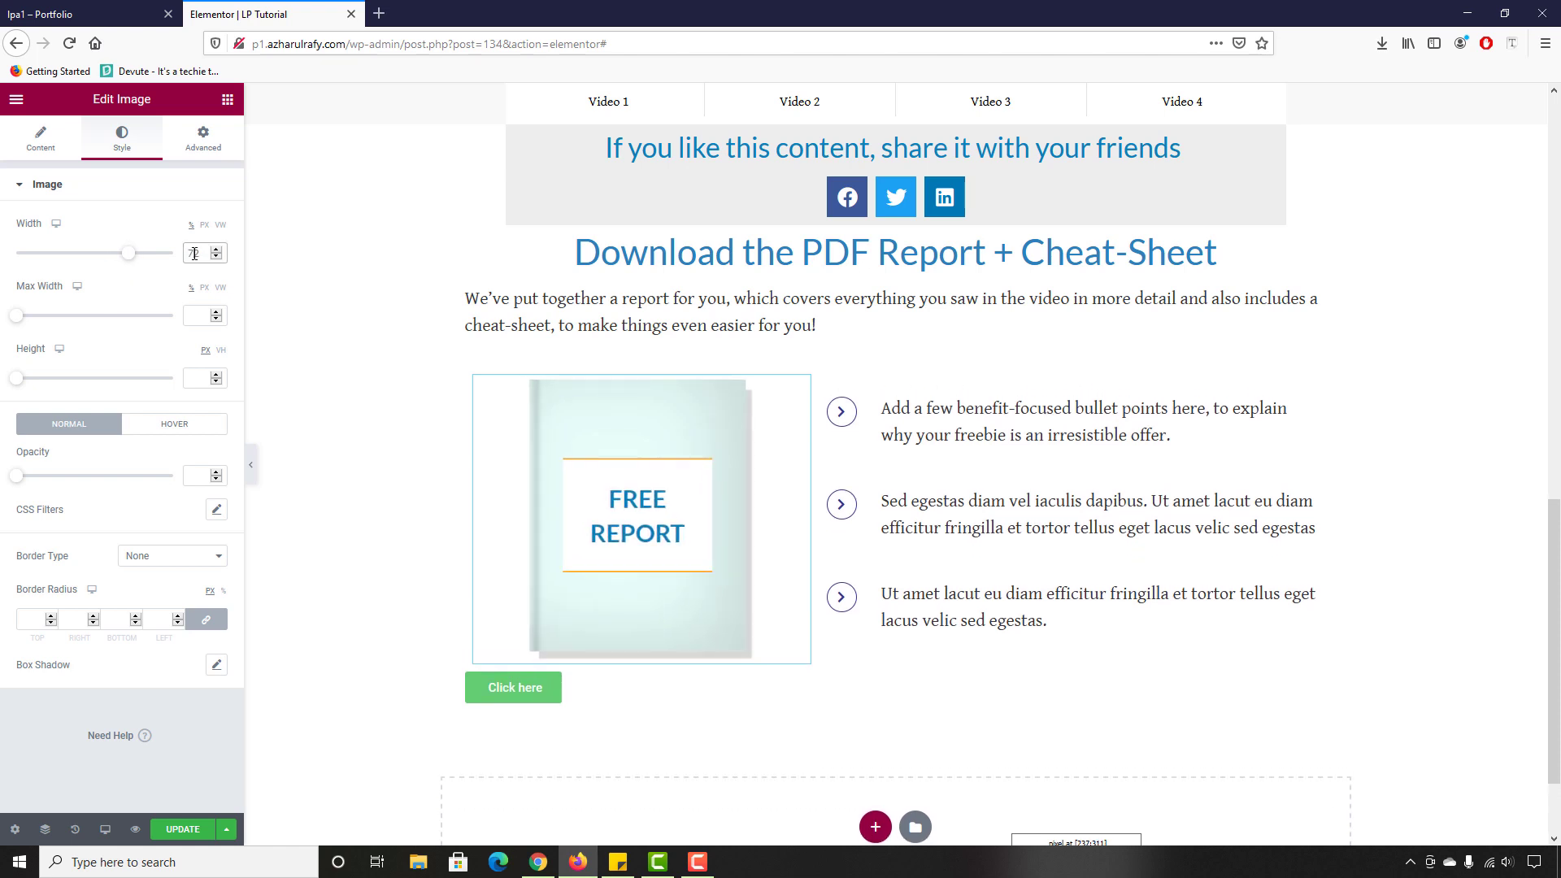
{"action": "type", "text": "70"}
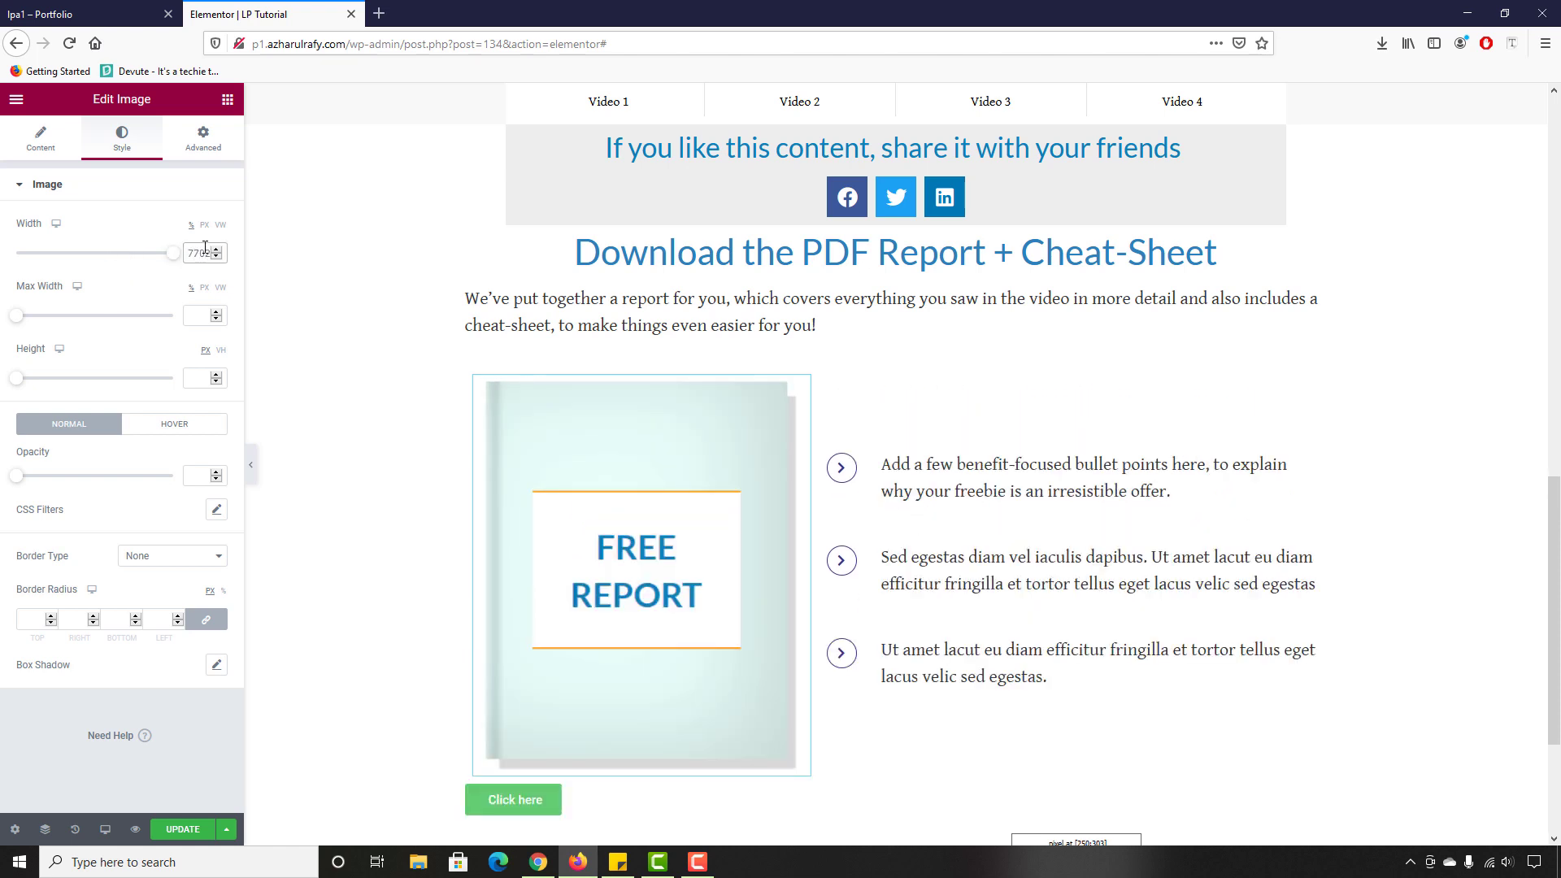
{"action": "type", "text": "70"}
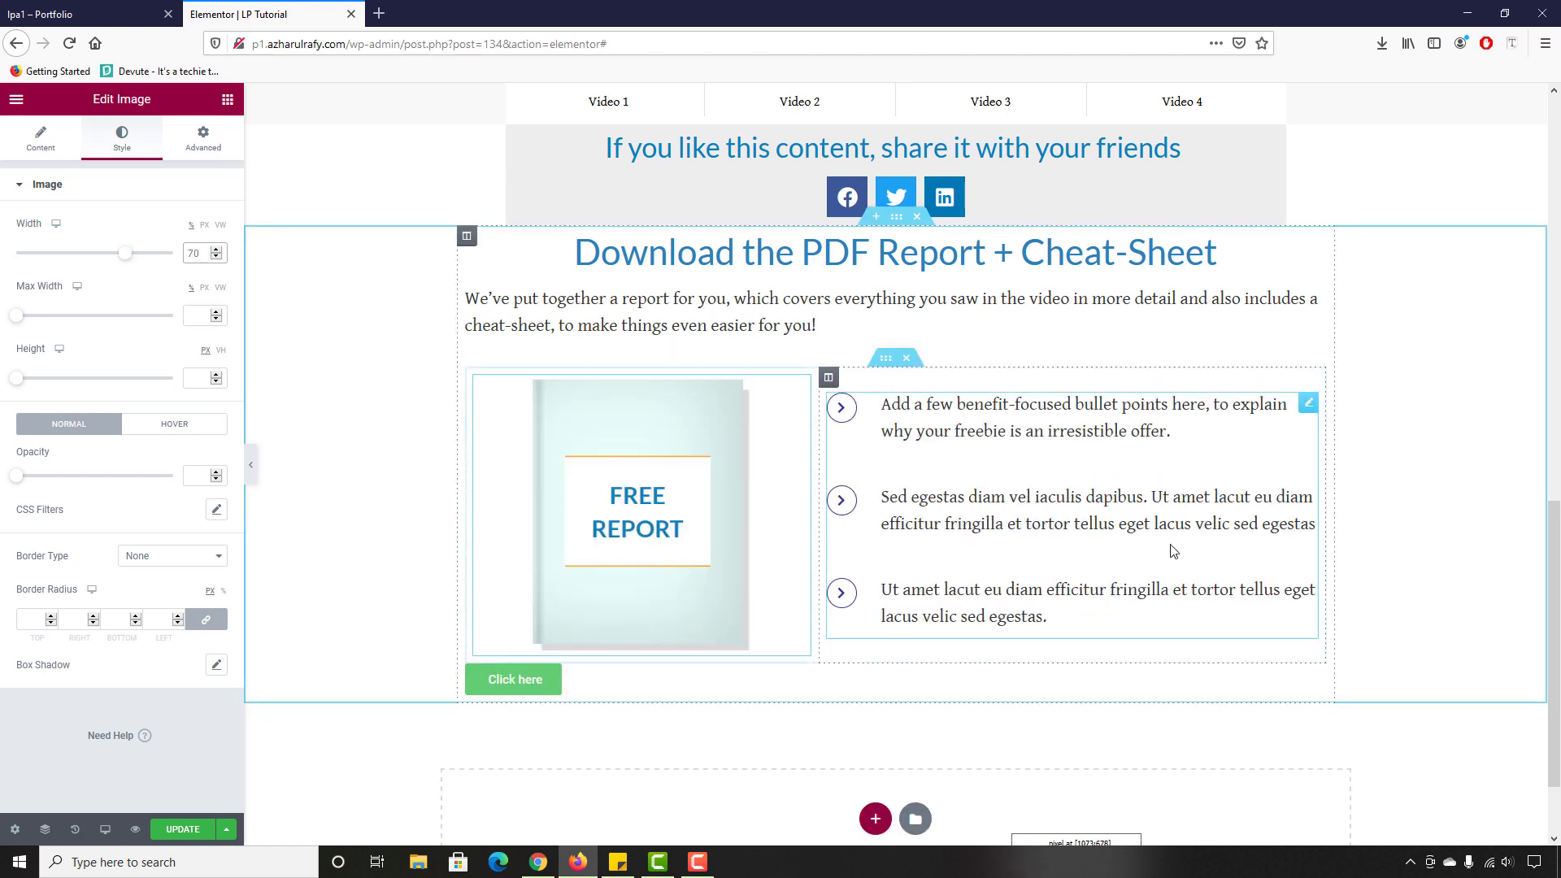
Step: Check the reference page's button label and change the green button's text to "YES, SEND ME THE FREE REPORT"
{"action": "left_click", "coordinate": [144, 8]}
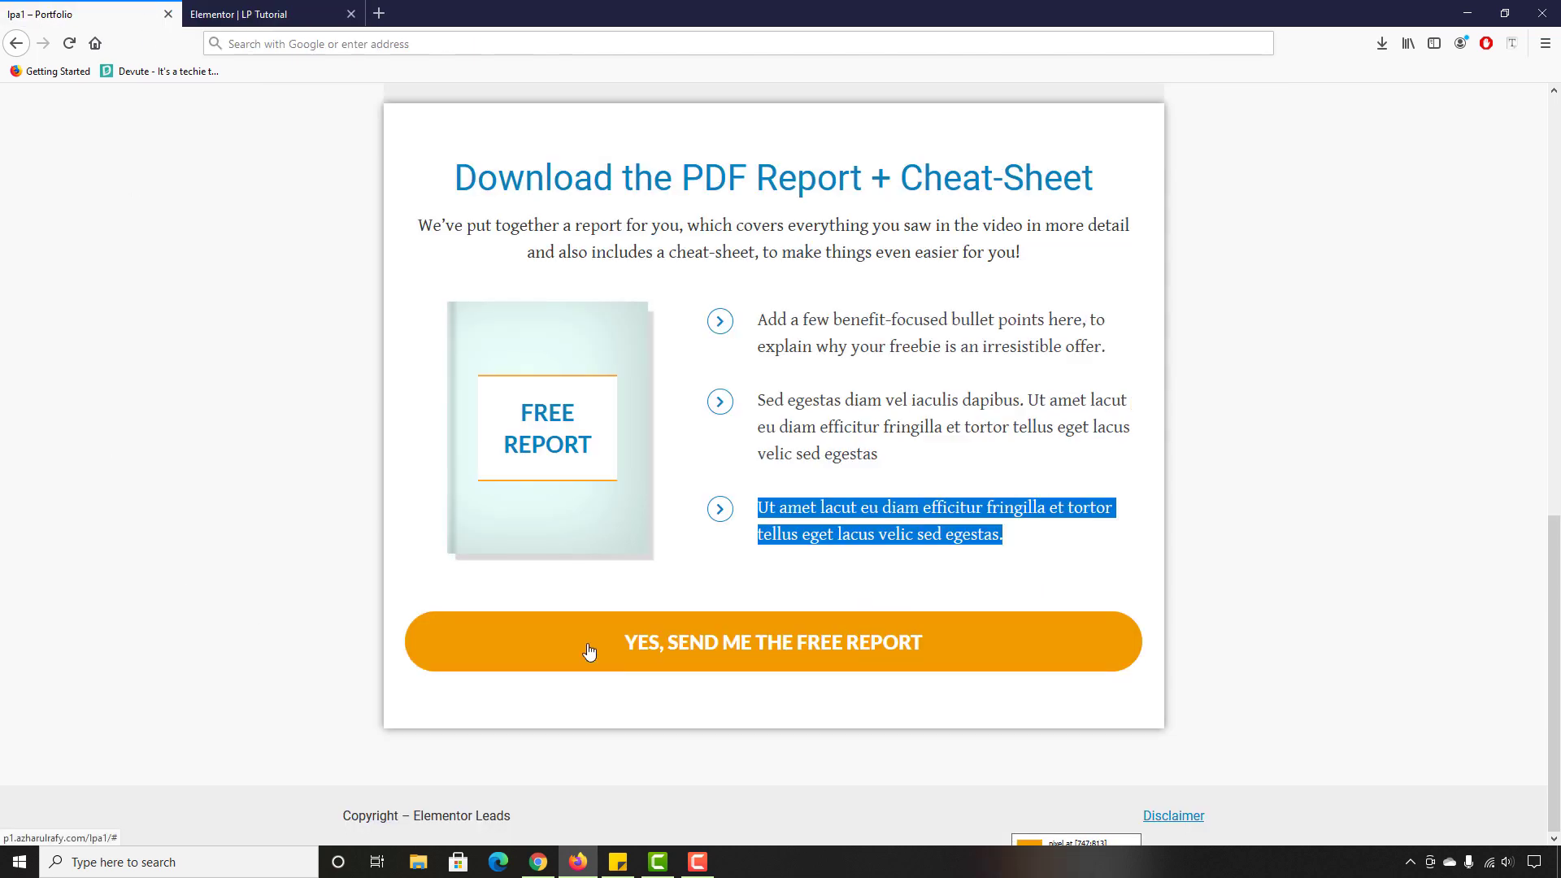
{"action": "key", "text": "ctrl+Tab"}
{"action": "left_click", "coordinate": [540, 680]}
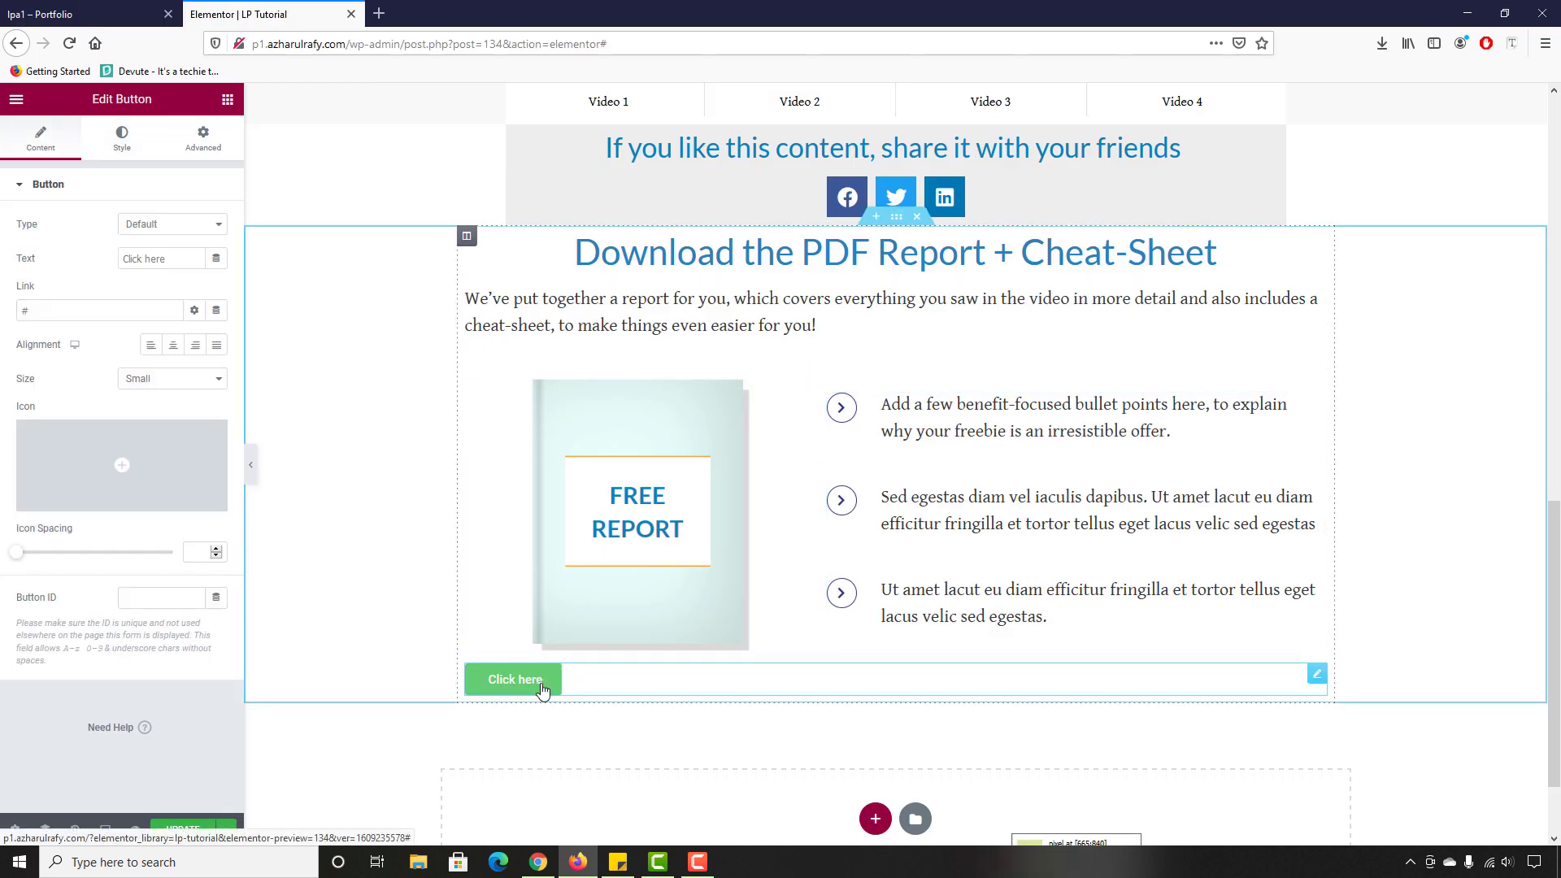
{"action": "key", "text": "ctrl+Tab"}
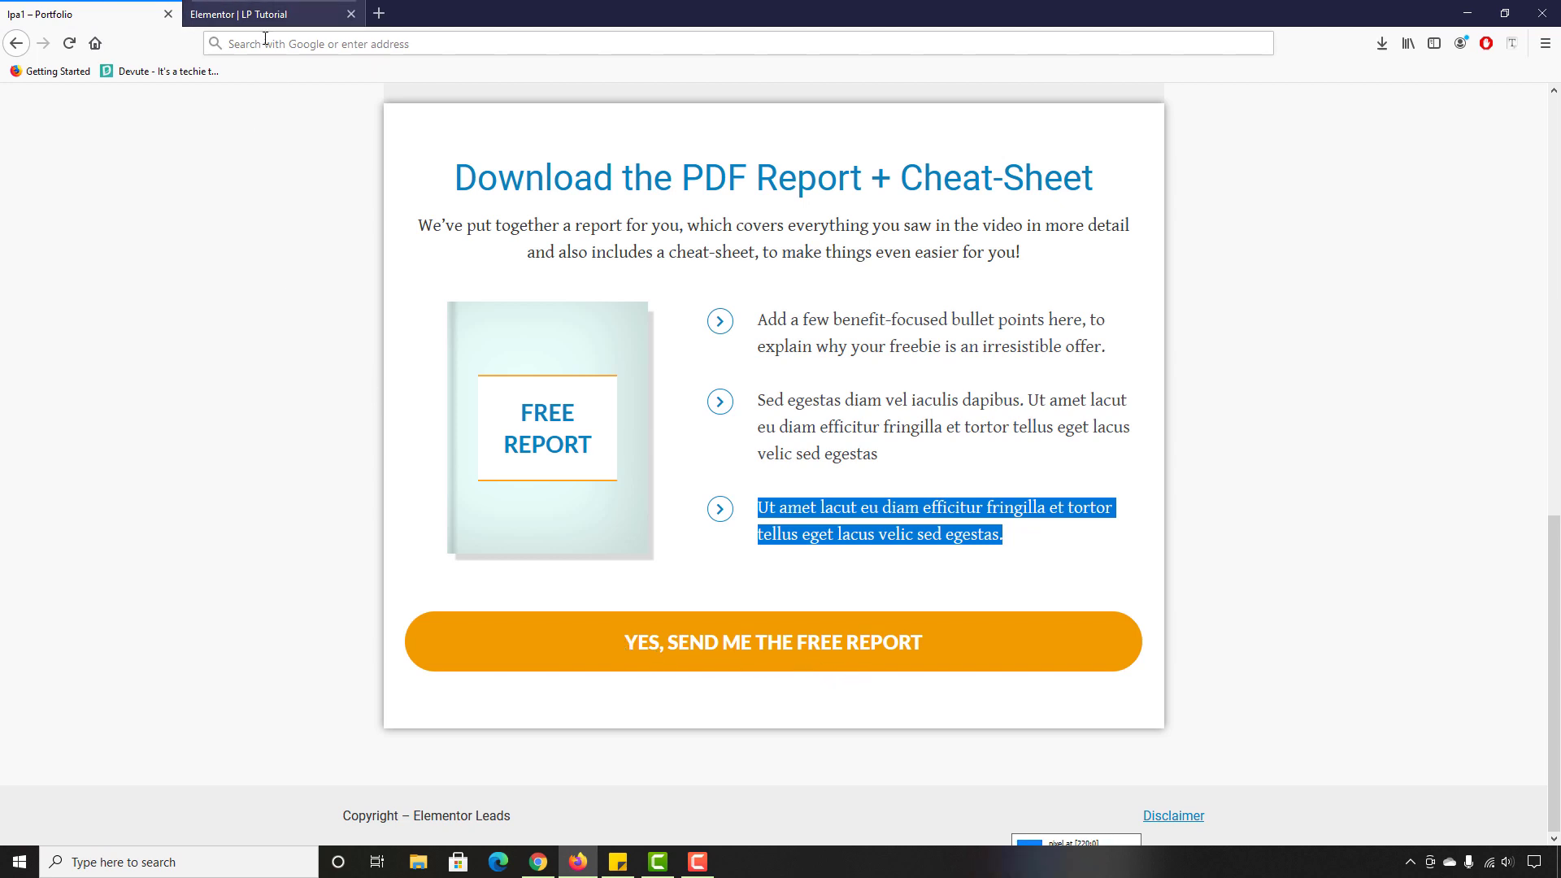
{"action": "left_click", "coordinate": [244, 14]}
{"action": "triple_click", "coordinate": [159, 261]}
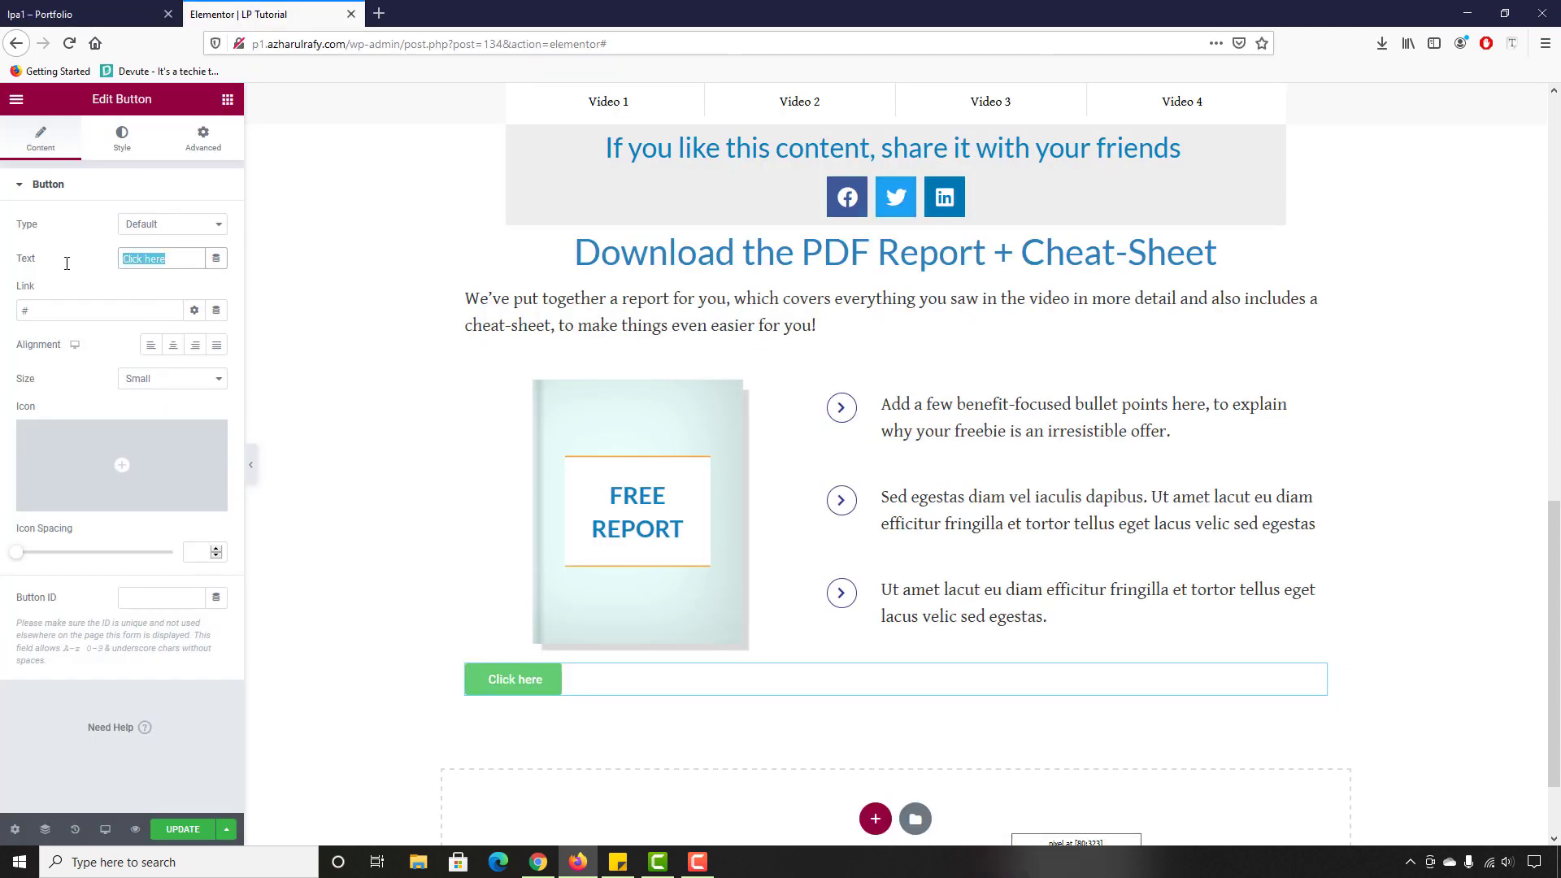
{"action": "type", "text": "YES, SE"}
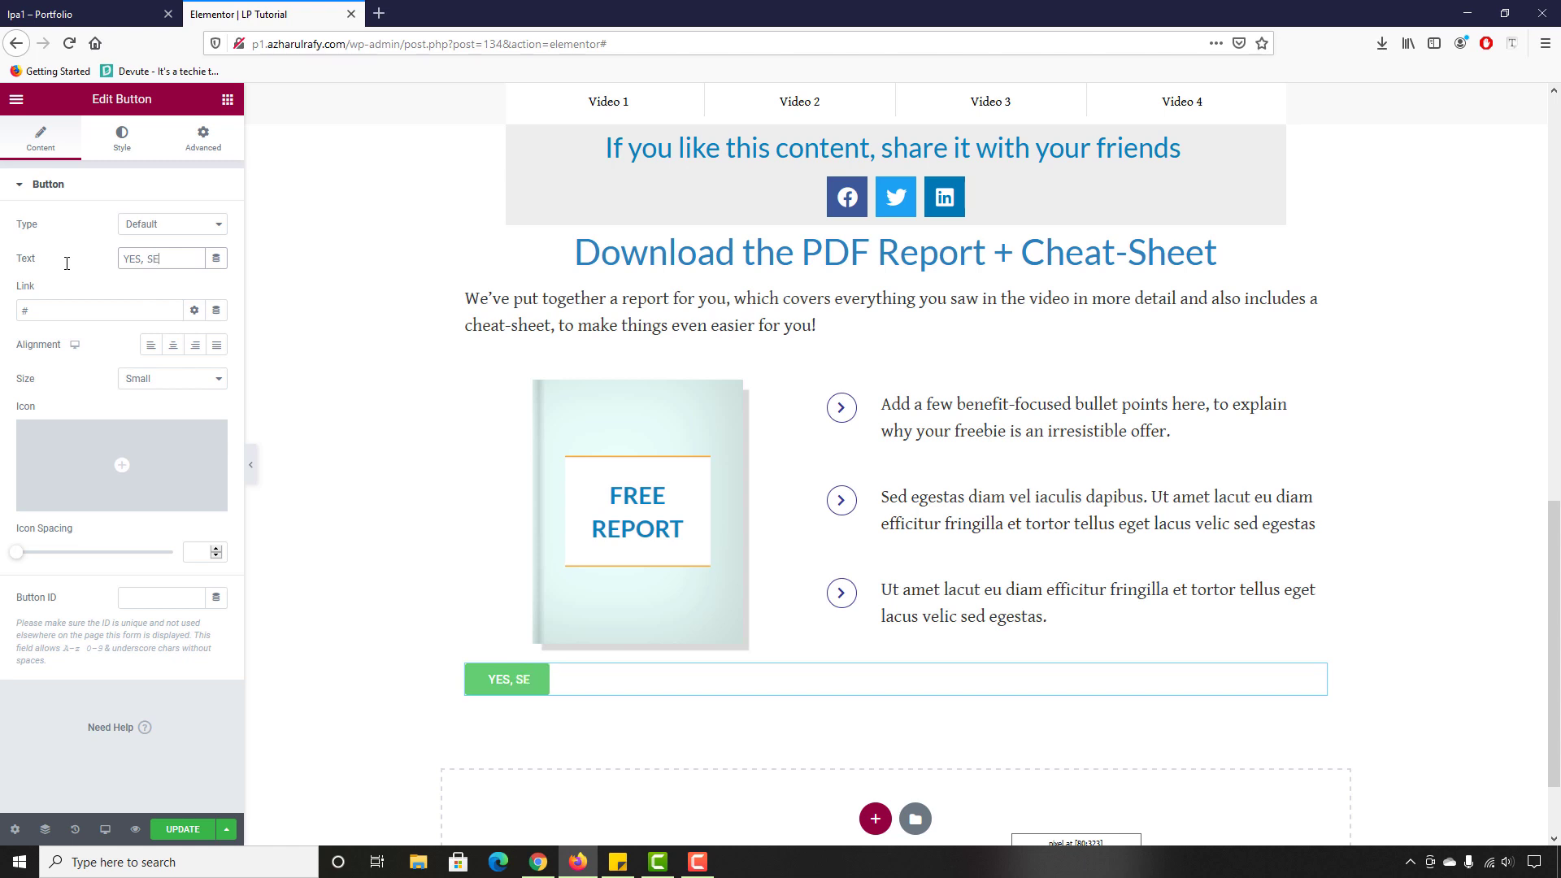
{"action": "type", "text": "ND ME TGHE"}
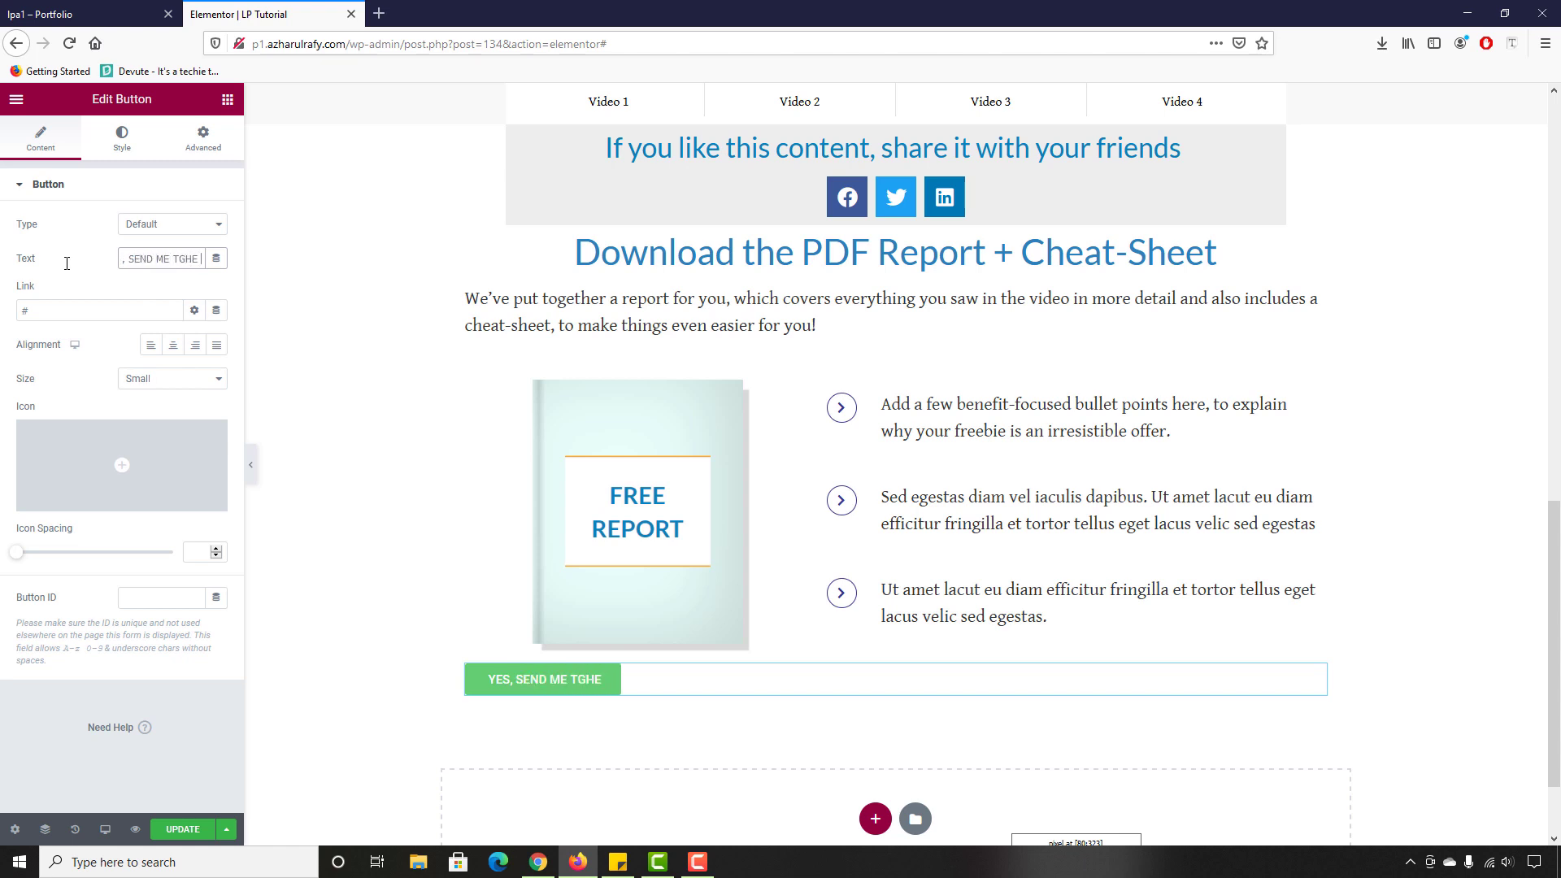
{"action": "key", "text": "BackSpace"}
{"action": "key", "text": "BackSpace"}
{"action": "key", "text": "BackSpace"}
{"action": "type", "text": "HE F"}
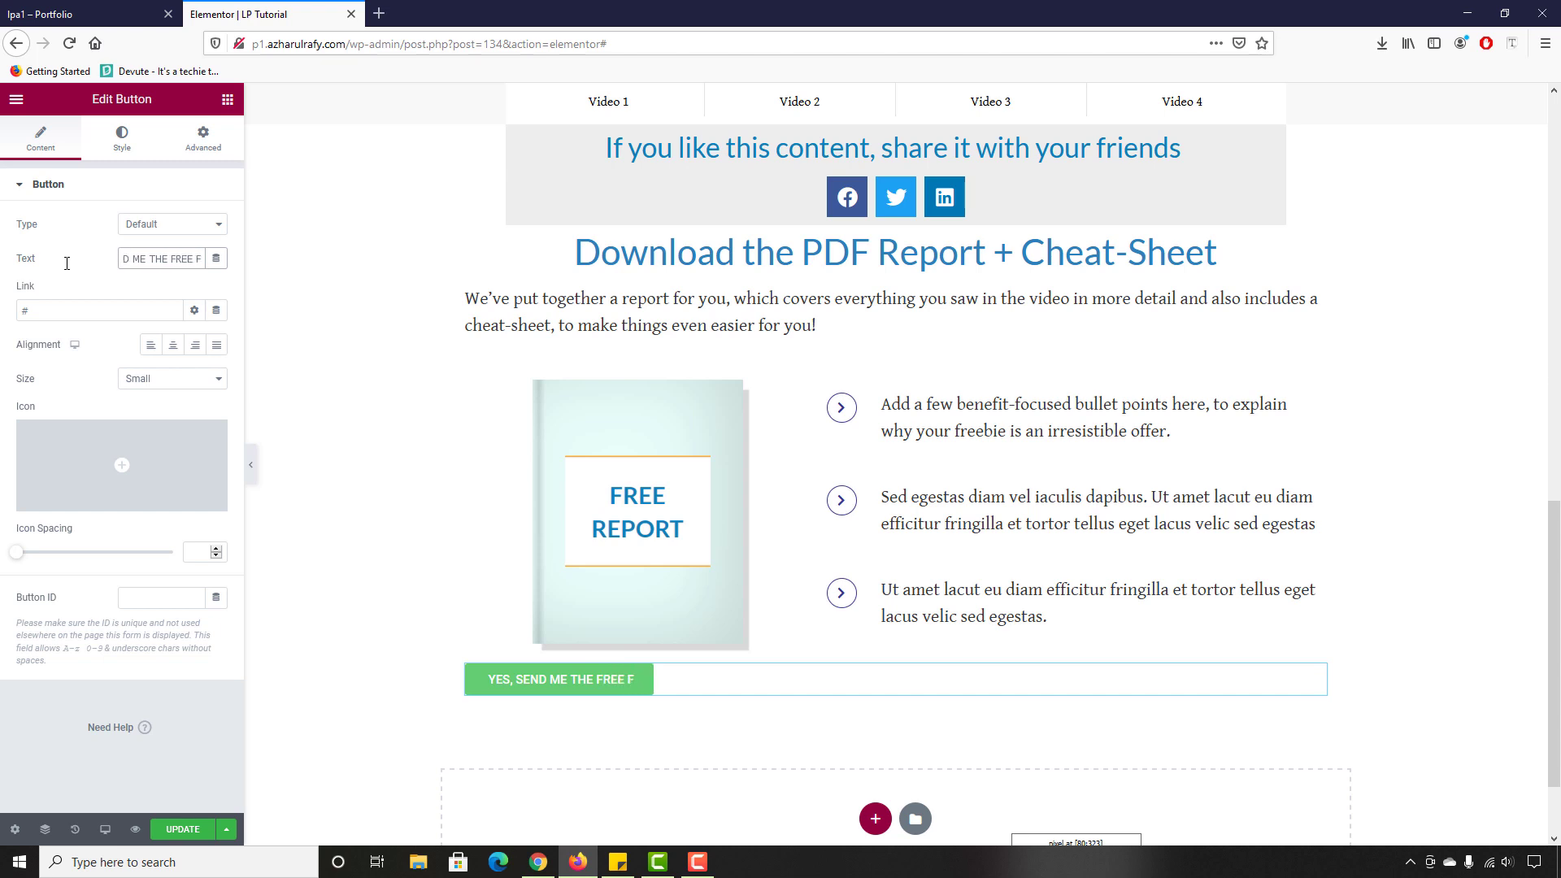
{"action": "key", "text": "BackSpace"}
{"action": "type", "text": "REPORT"}
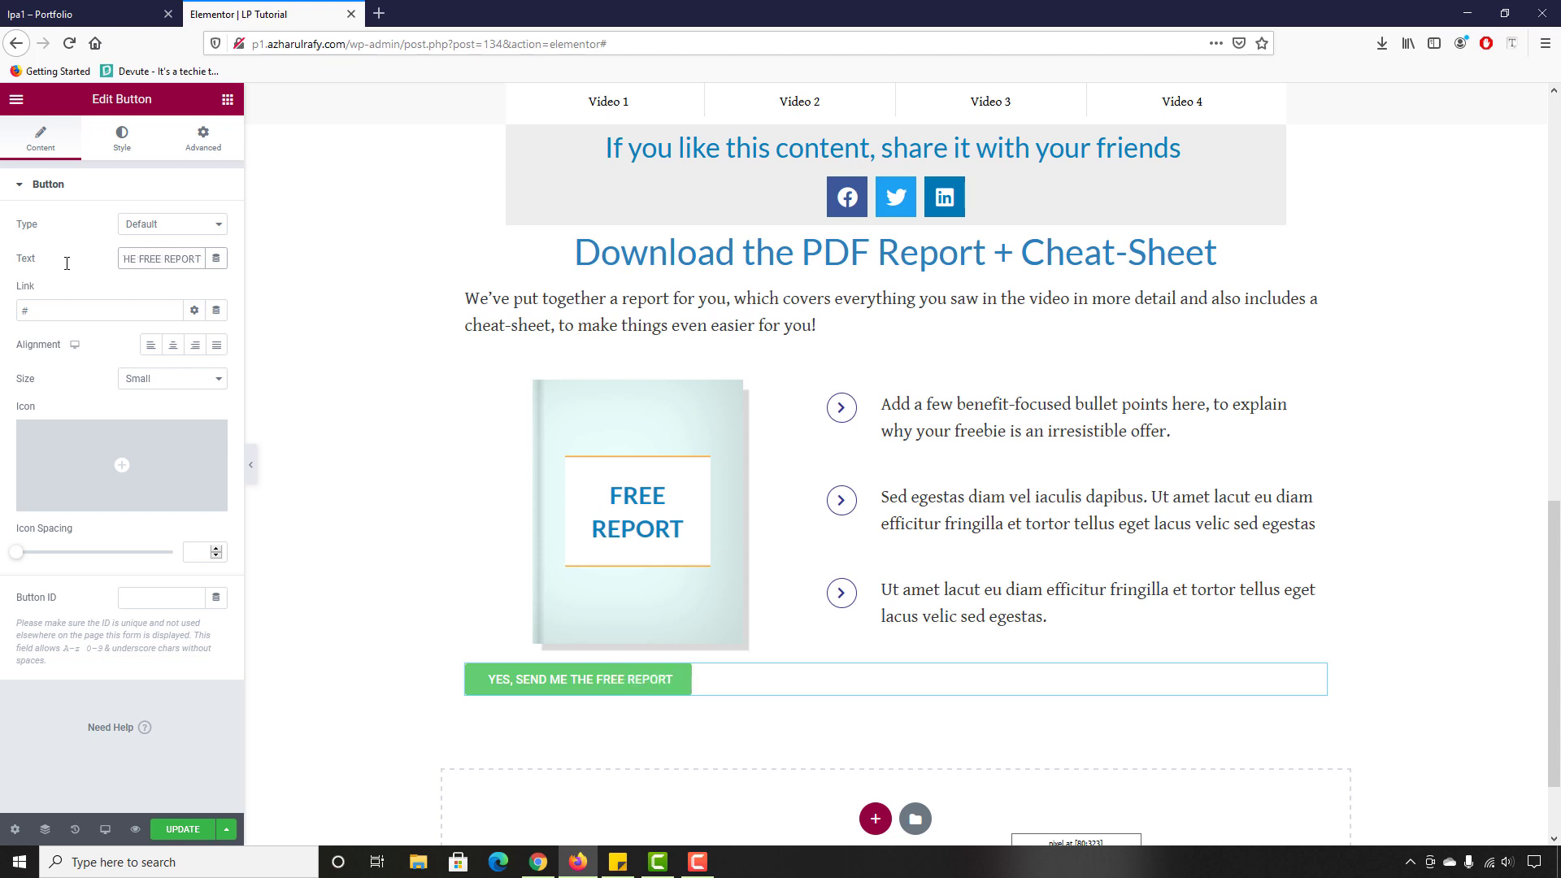
Step: Center the button under the feature list and compare its layout with the reference page
{"action": "left_click", "coordinate": [170, 351]}
{"action": "left_click", "coordinate": [33, 10]}
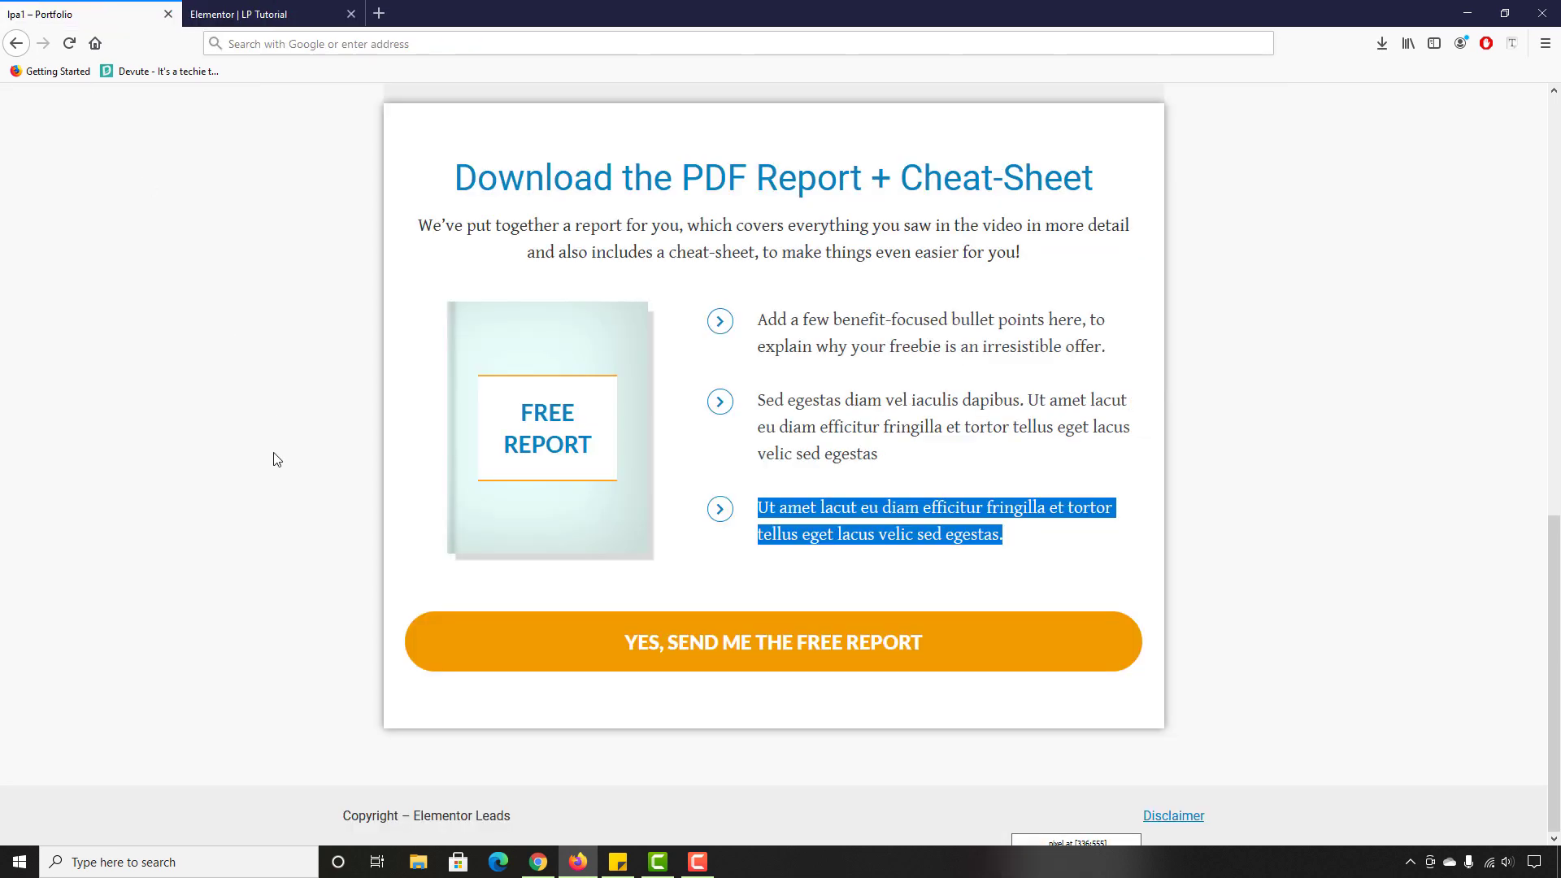
{"action": "left_click", "coordinate": [317, 12]}
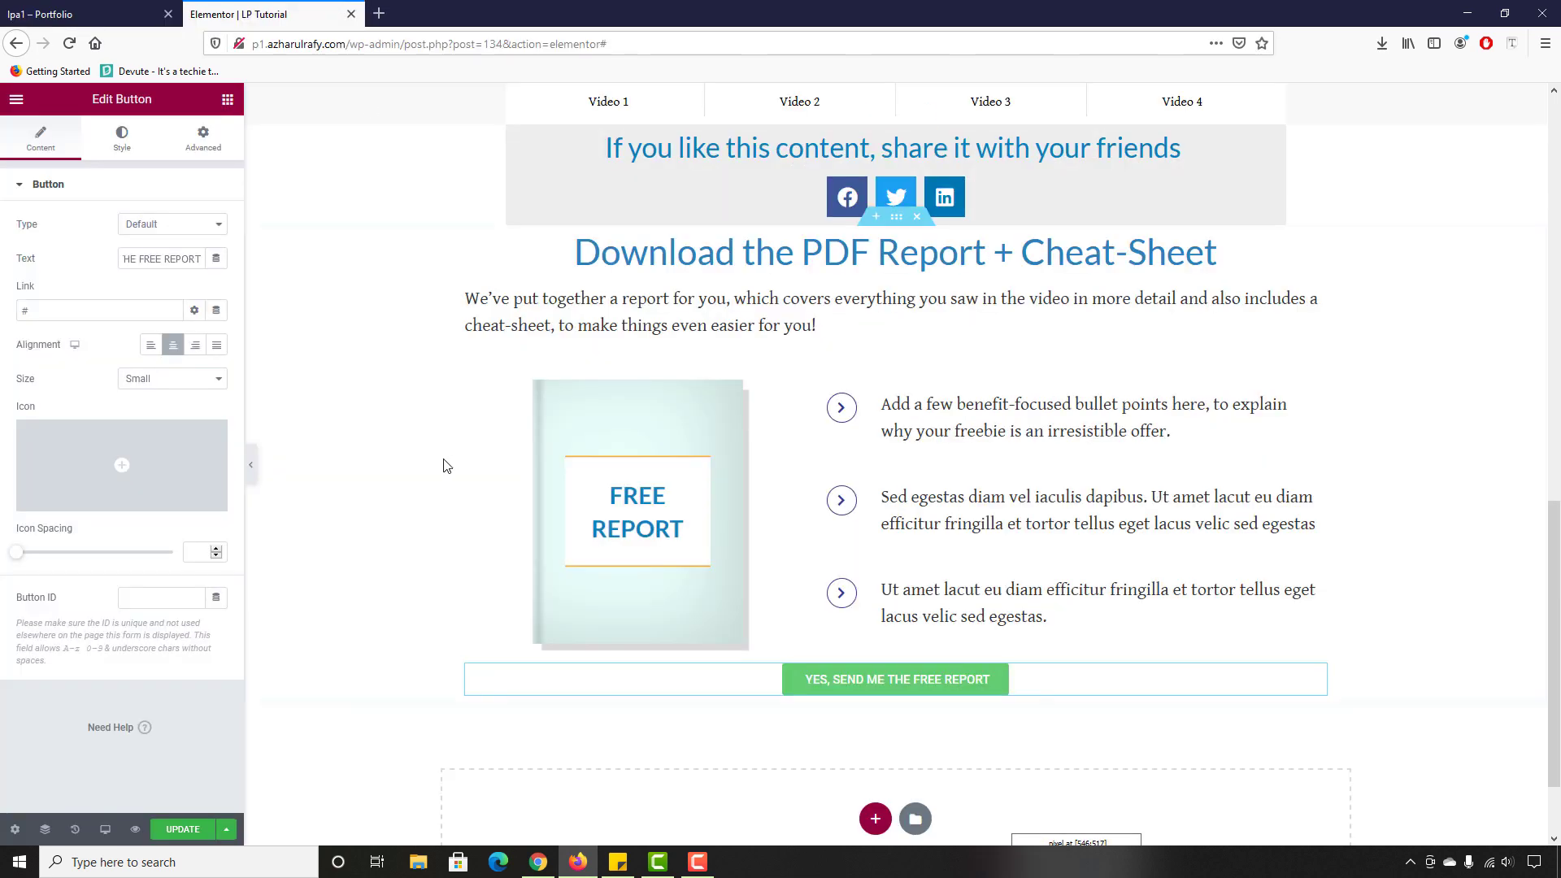
Step: Inspect the font family, size and weight of the reference page's button text with Font Finder
{"action": "left_click", "coordinate": [31, 10]}
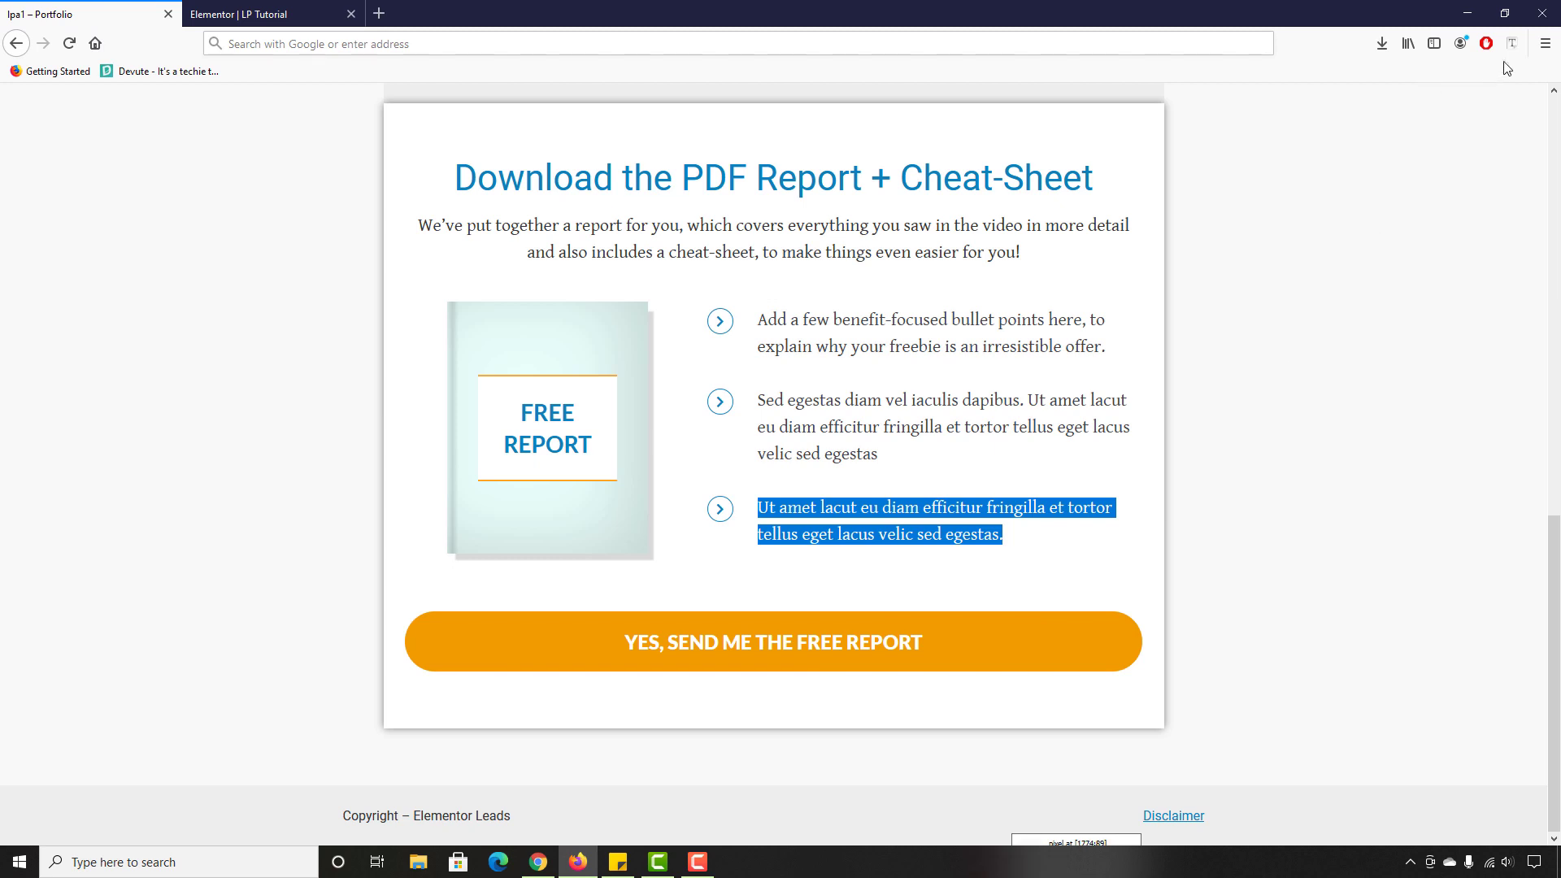
{"action": "left_click", "coordinate": [1512, 42]}
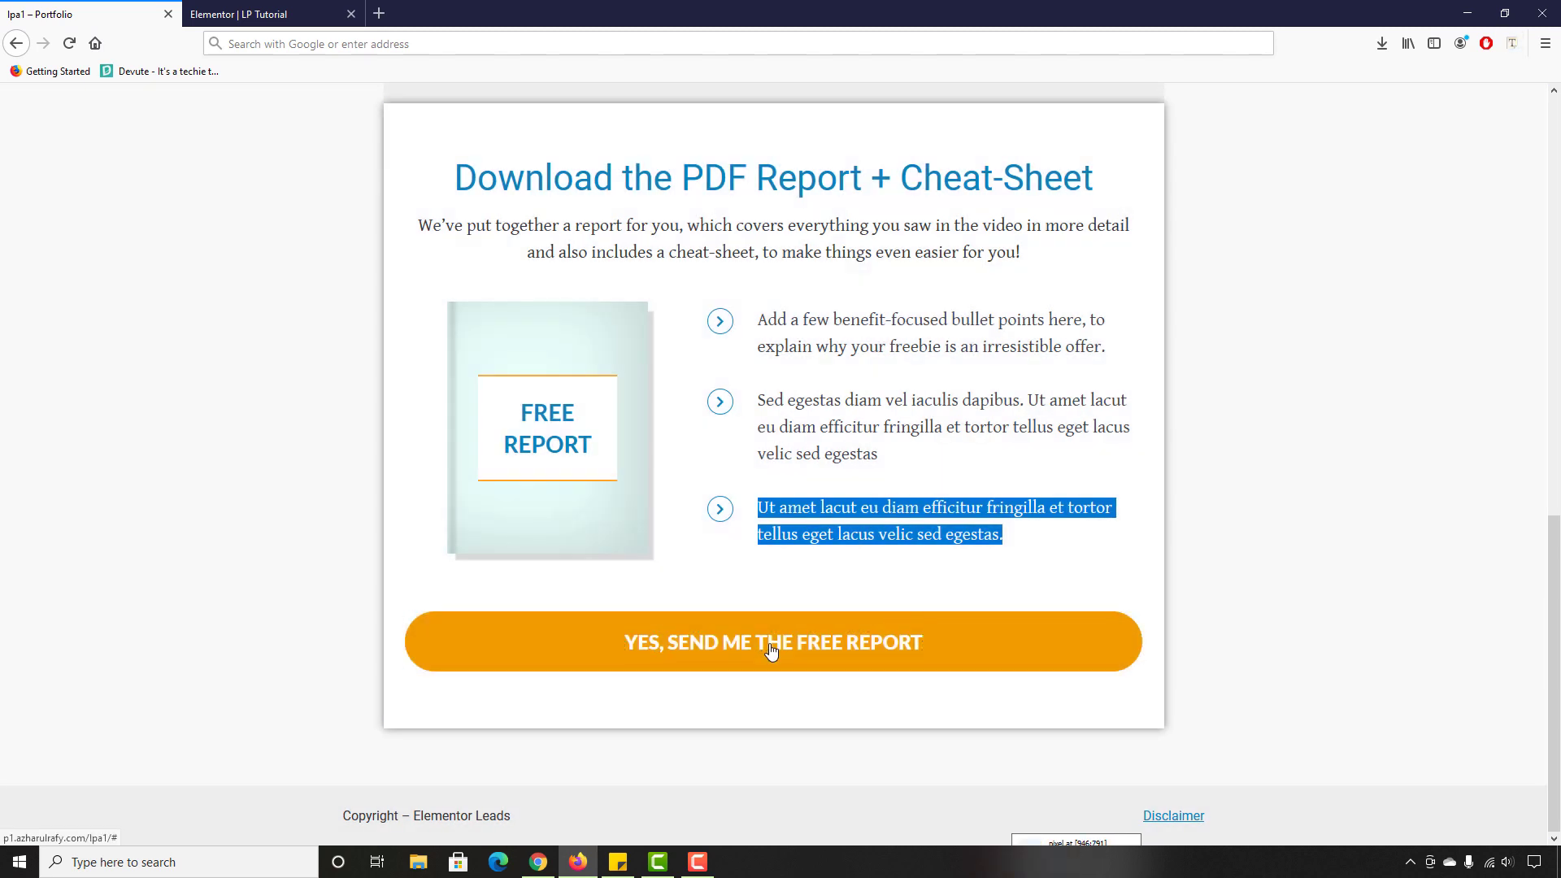
{"action": "left_click", "coordinate": [773, 643]}
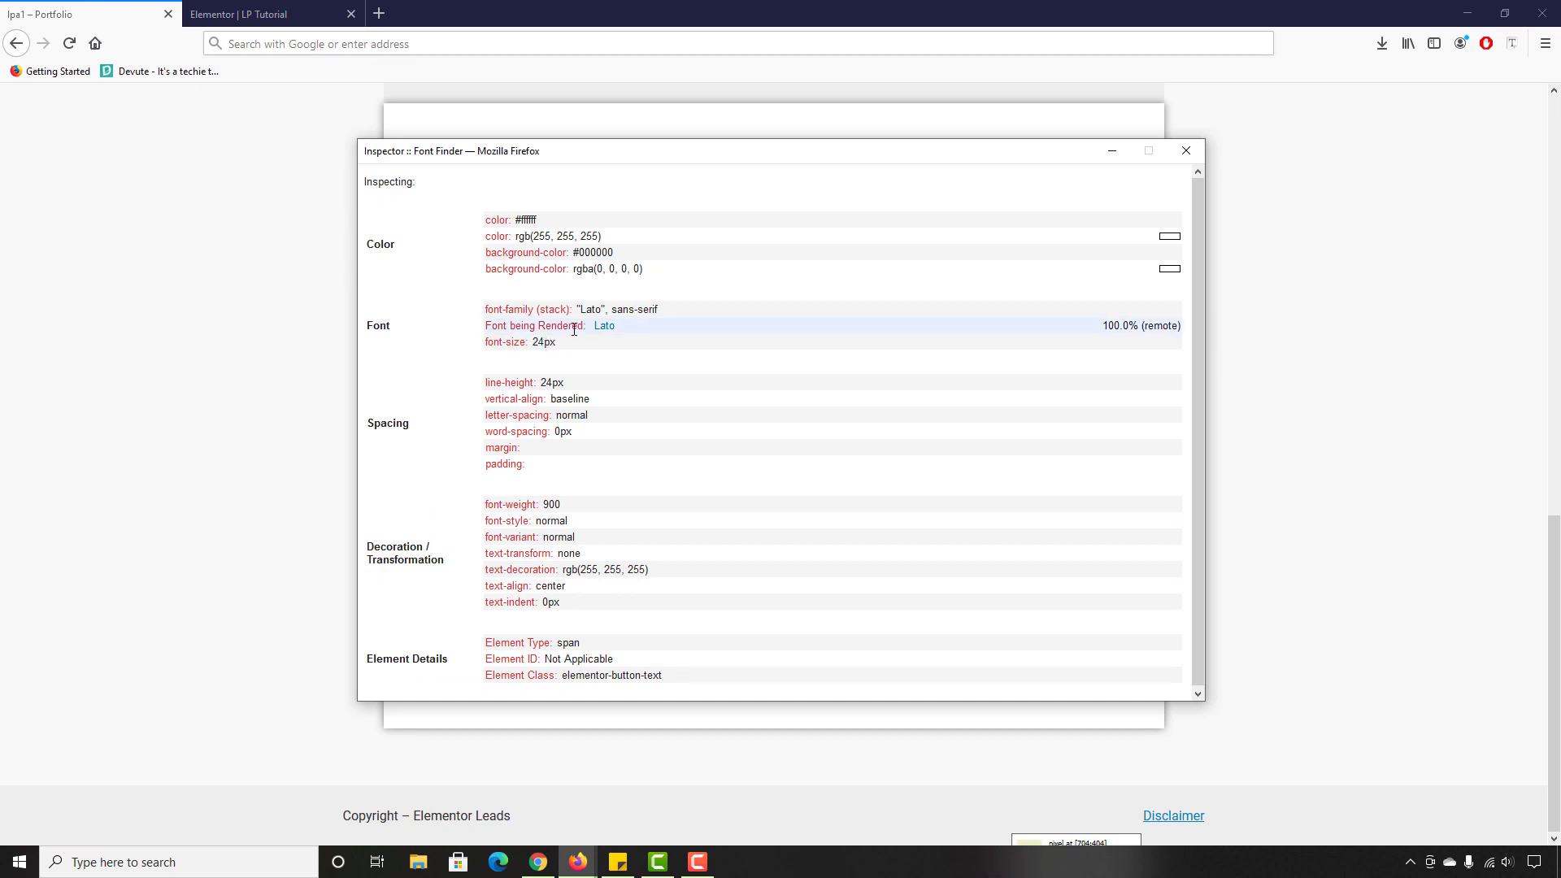
{"action": "left_click", "coordinate": [1186, 150]}
{"action": "left_click", "coordinate": [309, 14]}
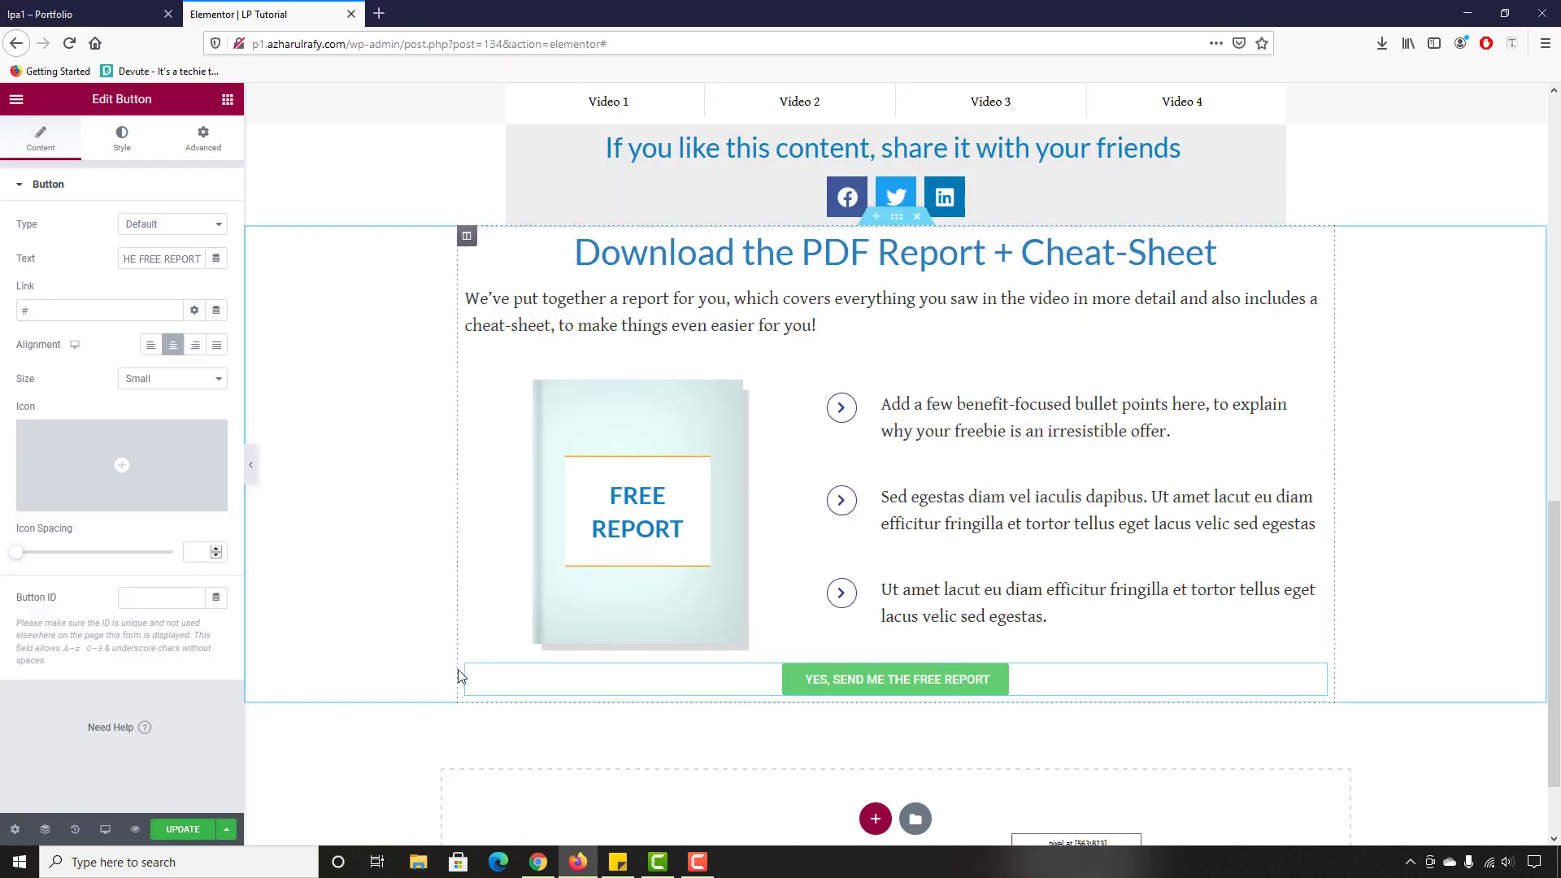
Step: Set the button's typography to the Lato family at 24 px and change its font weight
{"action": "left_click", "coordinate": [122, 146]}
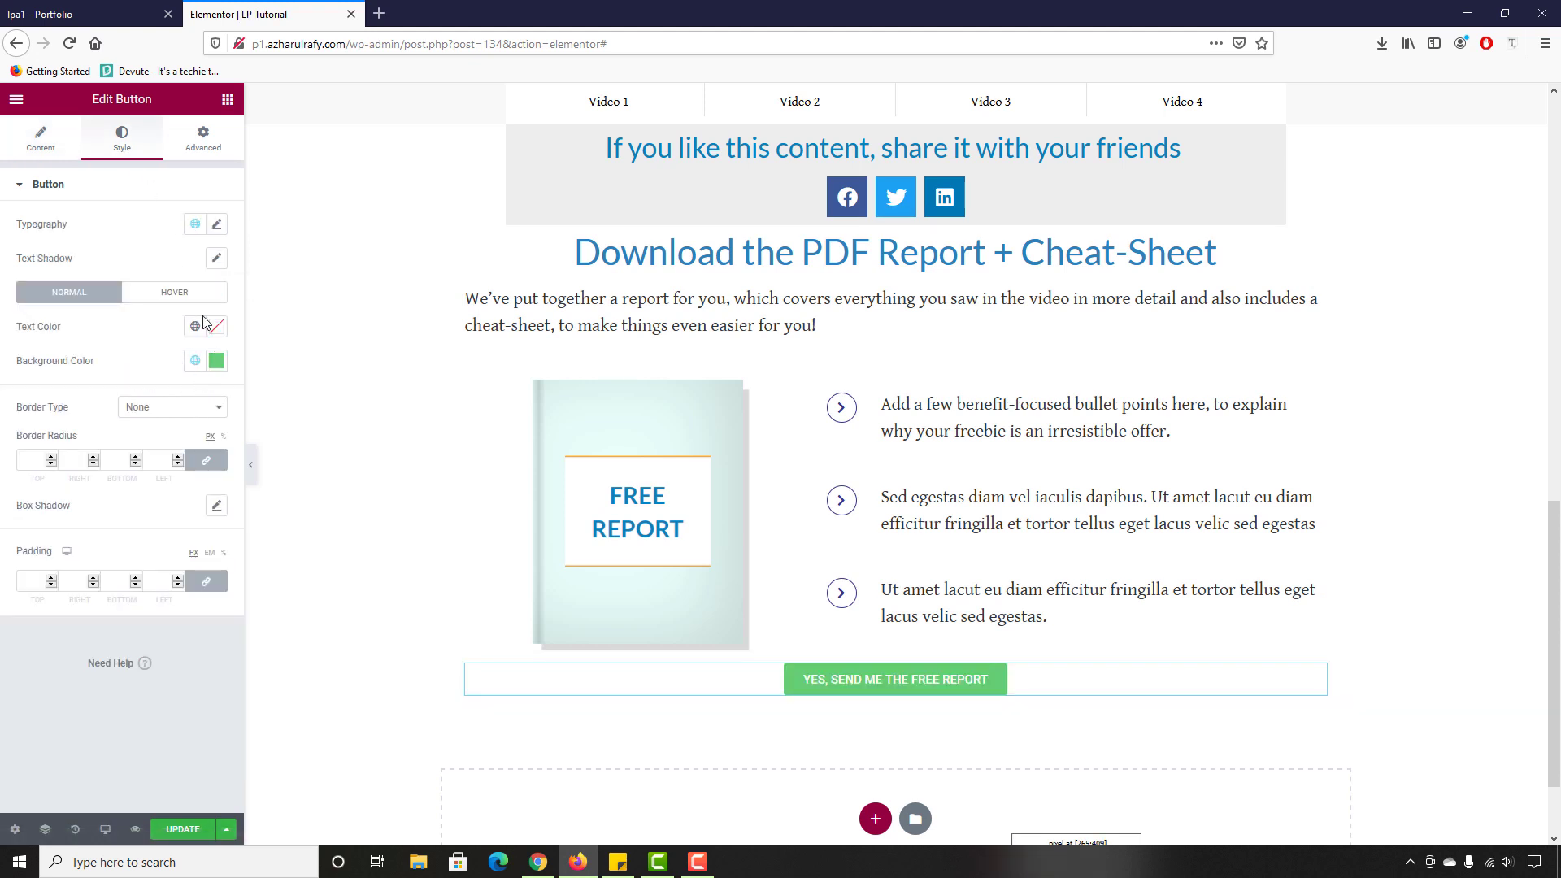
{"action": "left_click", "coordinate": [216, 225]}
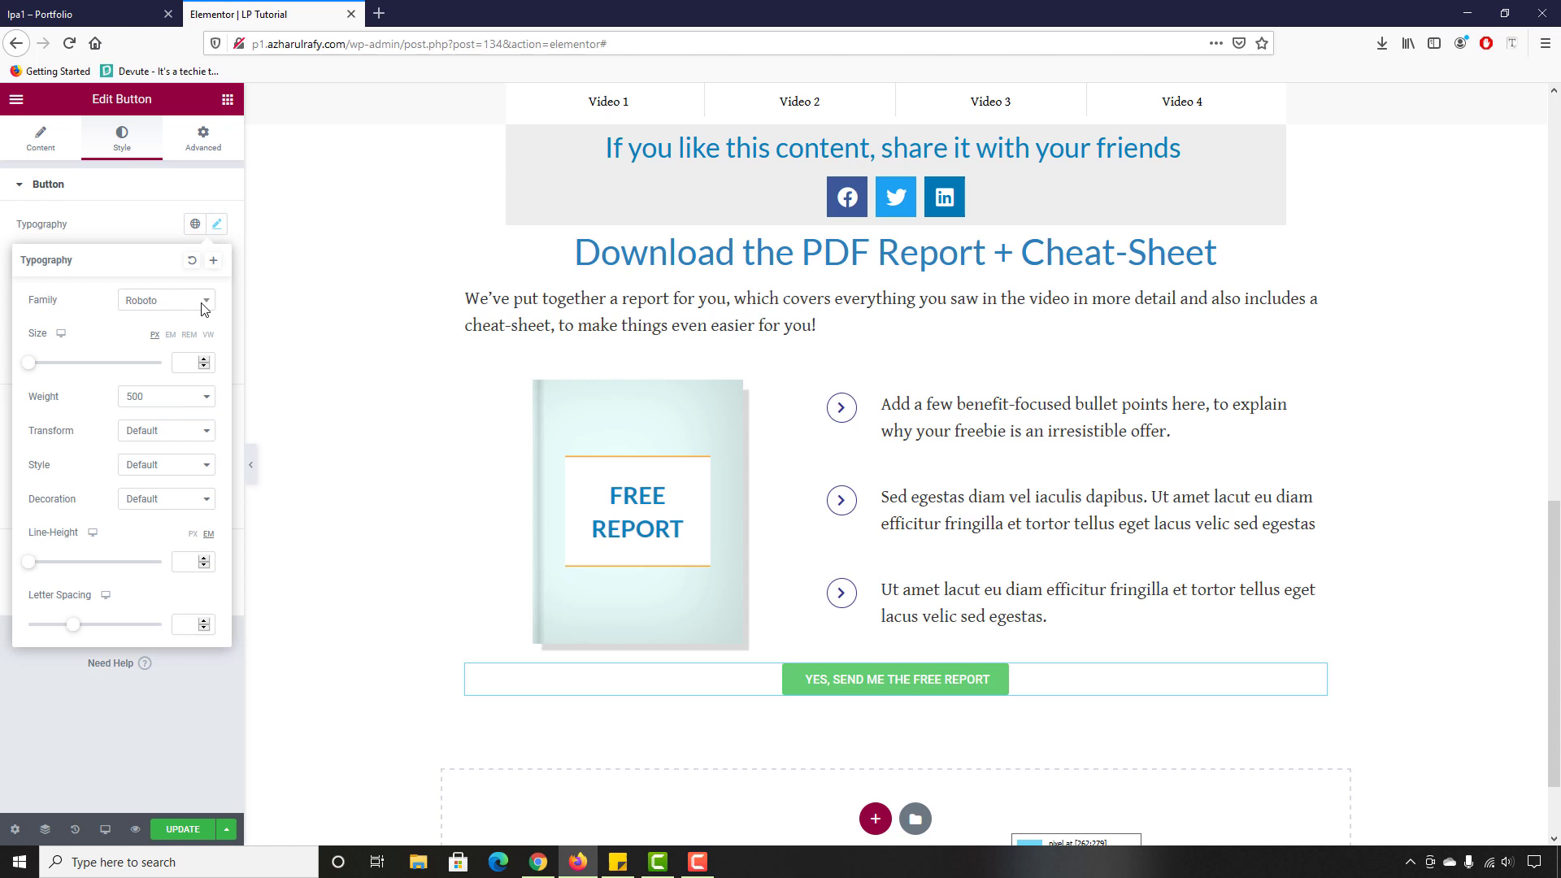
{"action": "left_click", "coordinate": [152, 305]}
{"action": "type", "text": "lato"}
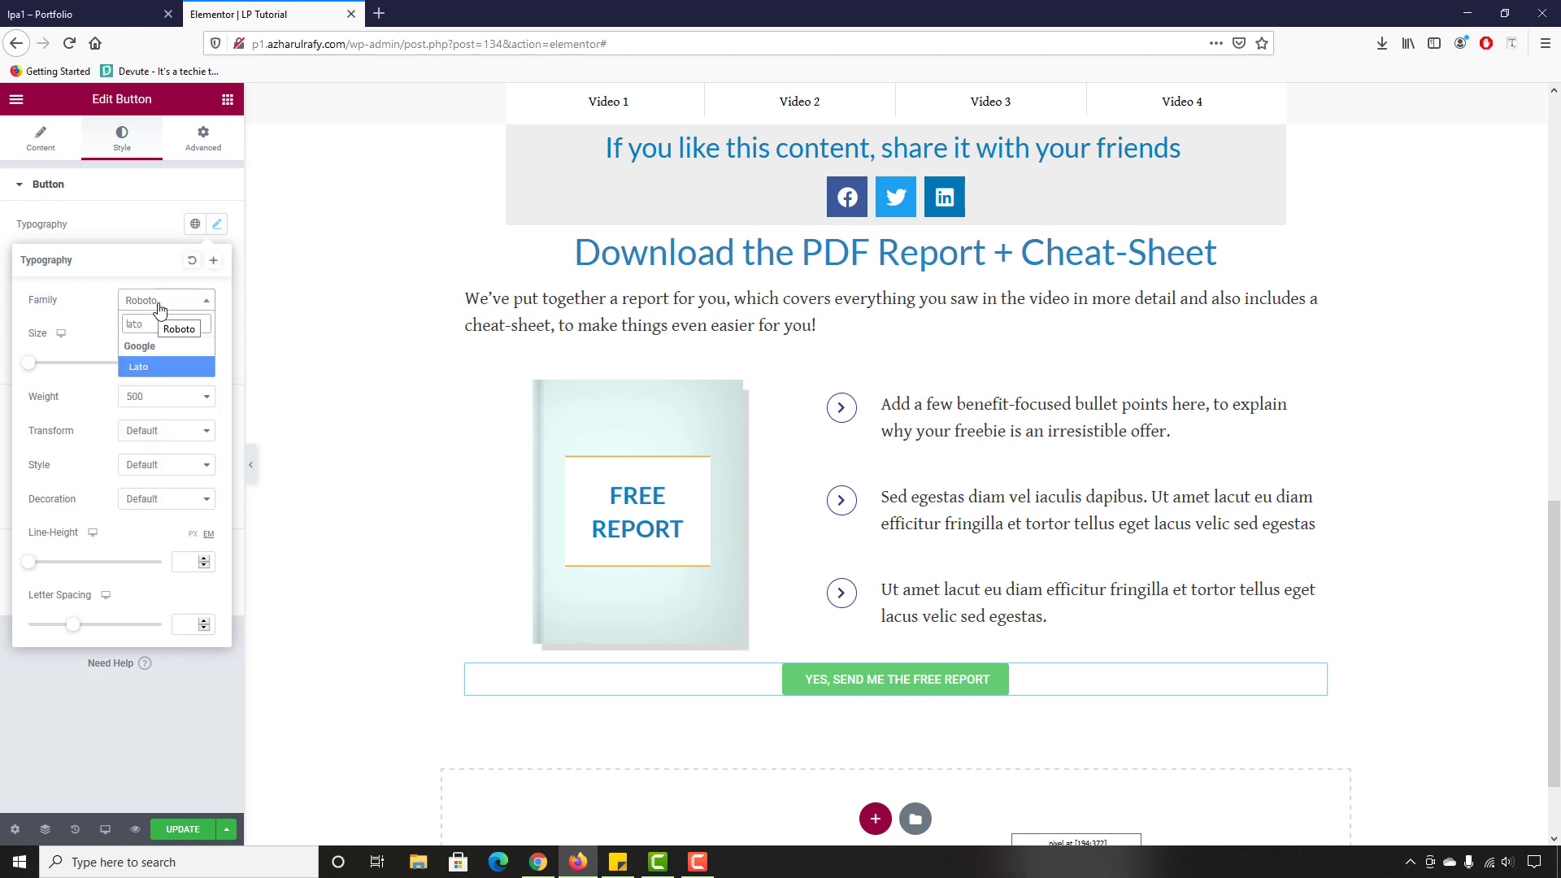
{"action": "left_click", "coordinate": [183, 366]}
{"action": "left_click", "coordinate": [184, 366]}
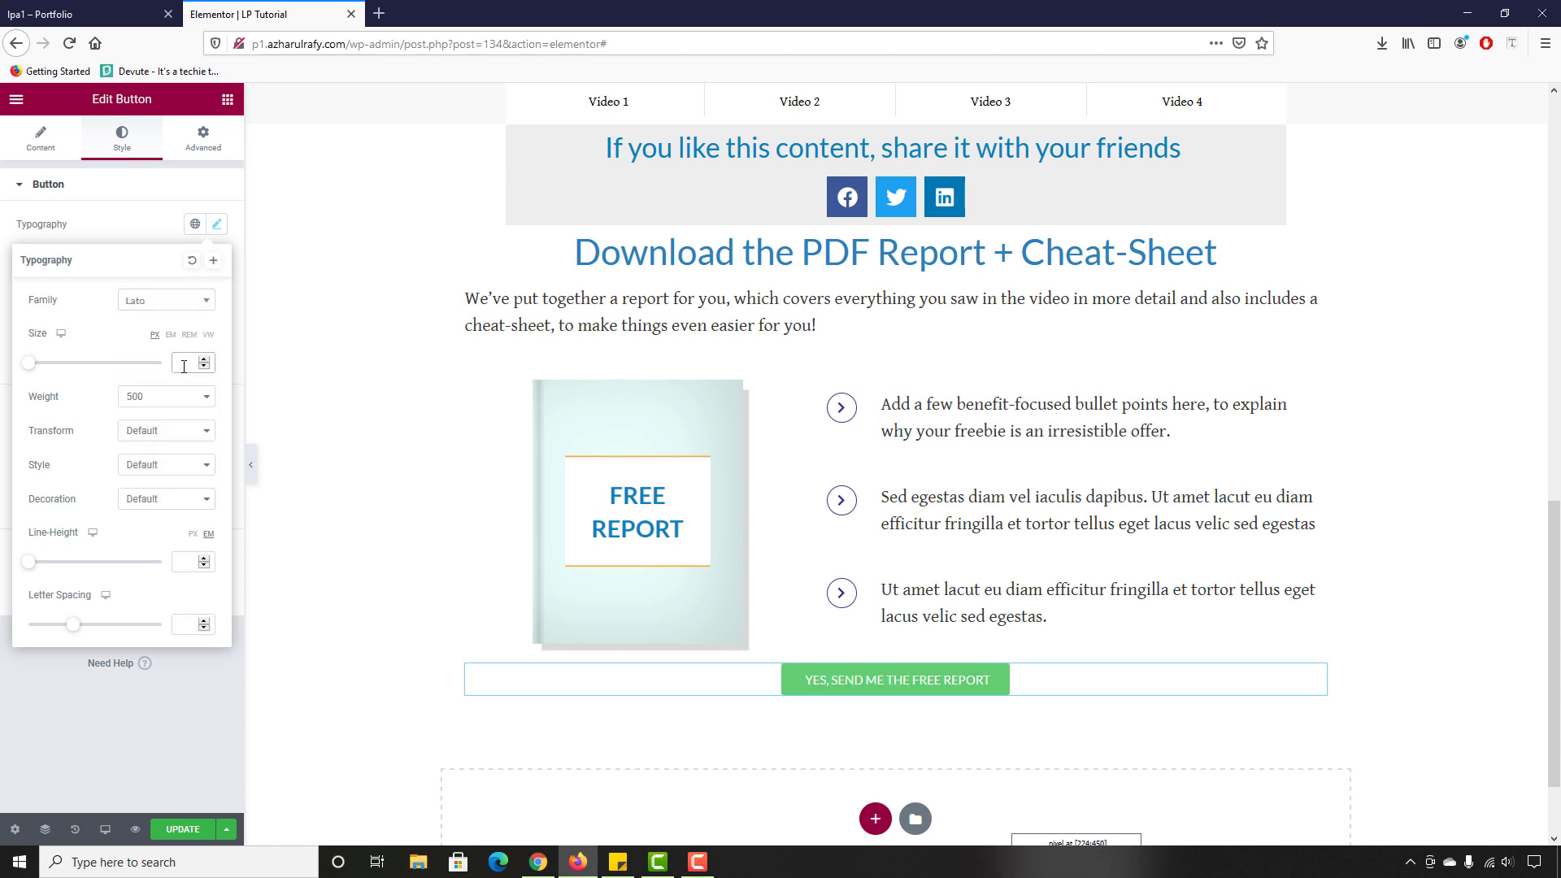
{"action": "type", "text": "24"}
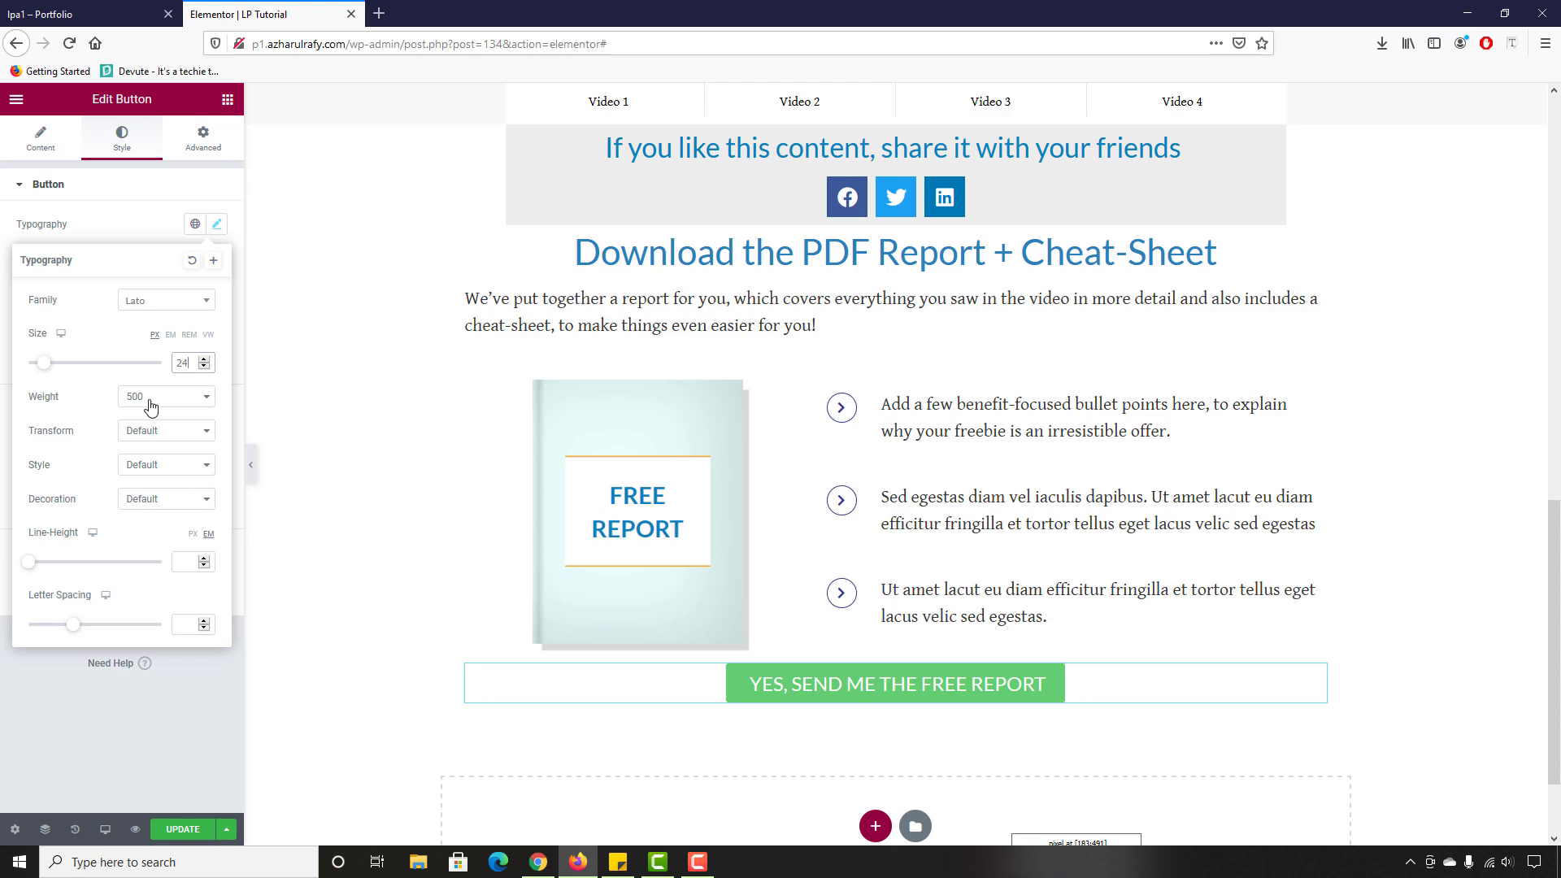
{"action": "left_click", "coordinate": [152, 398]}
{"action": "left_click", "coordinate": [134, 561]}
Step: Inspect the orange button on the reference page with Font Finder and copy its background color hex code
{"action": "left_click", "coordinate": [81, 14]}
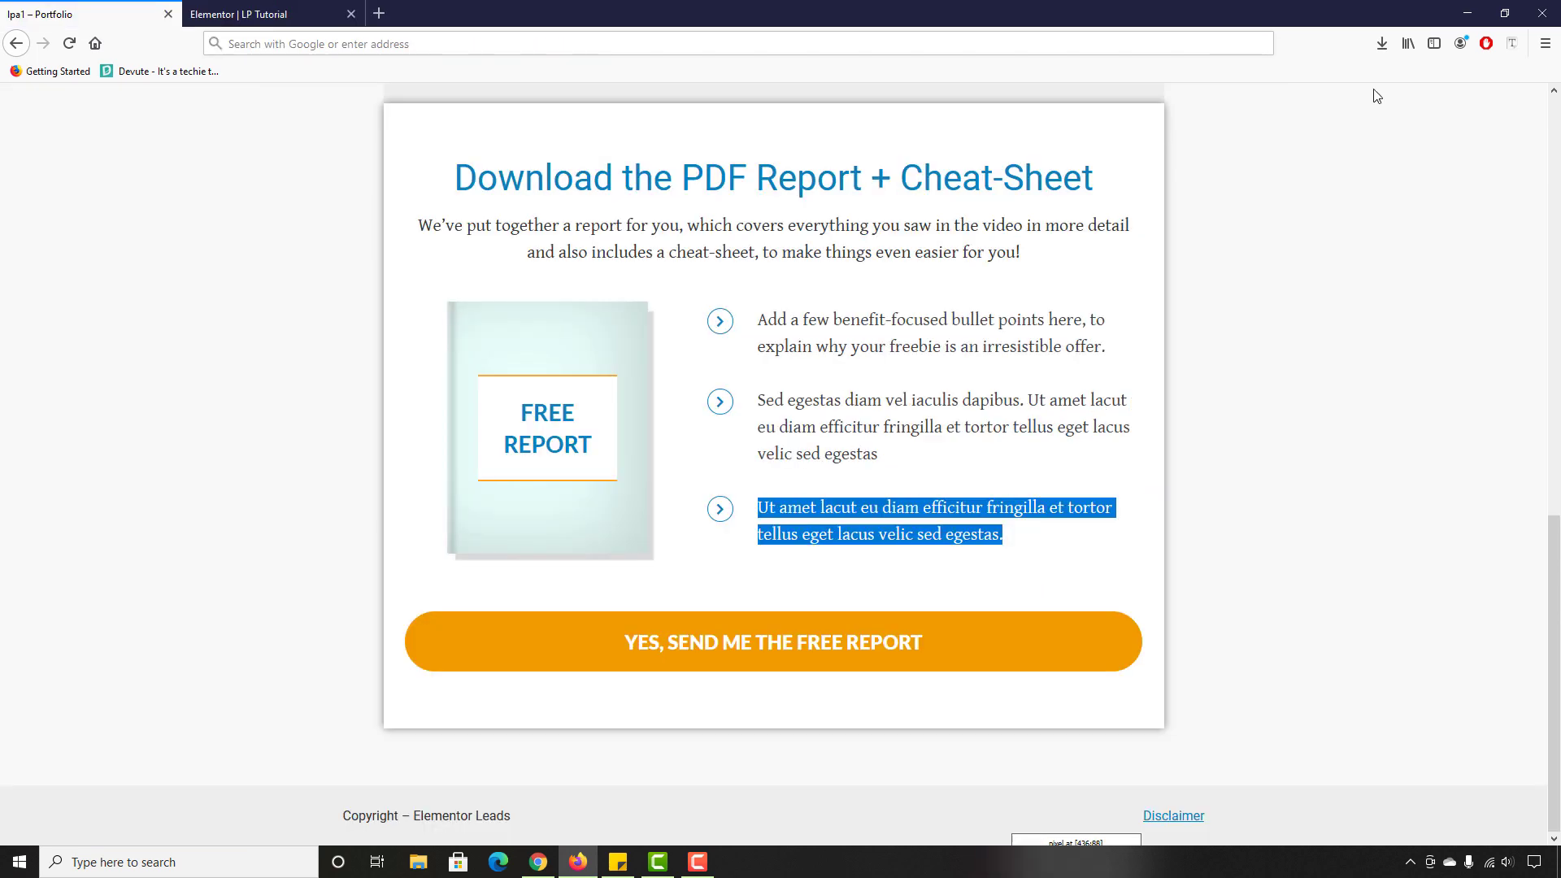
{"action": "left_click", "coordinate": [1509, 46]}
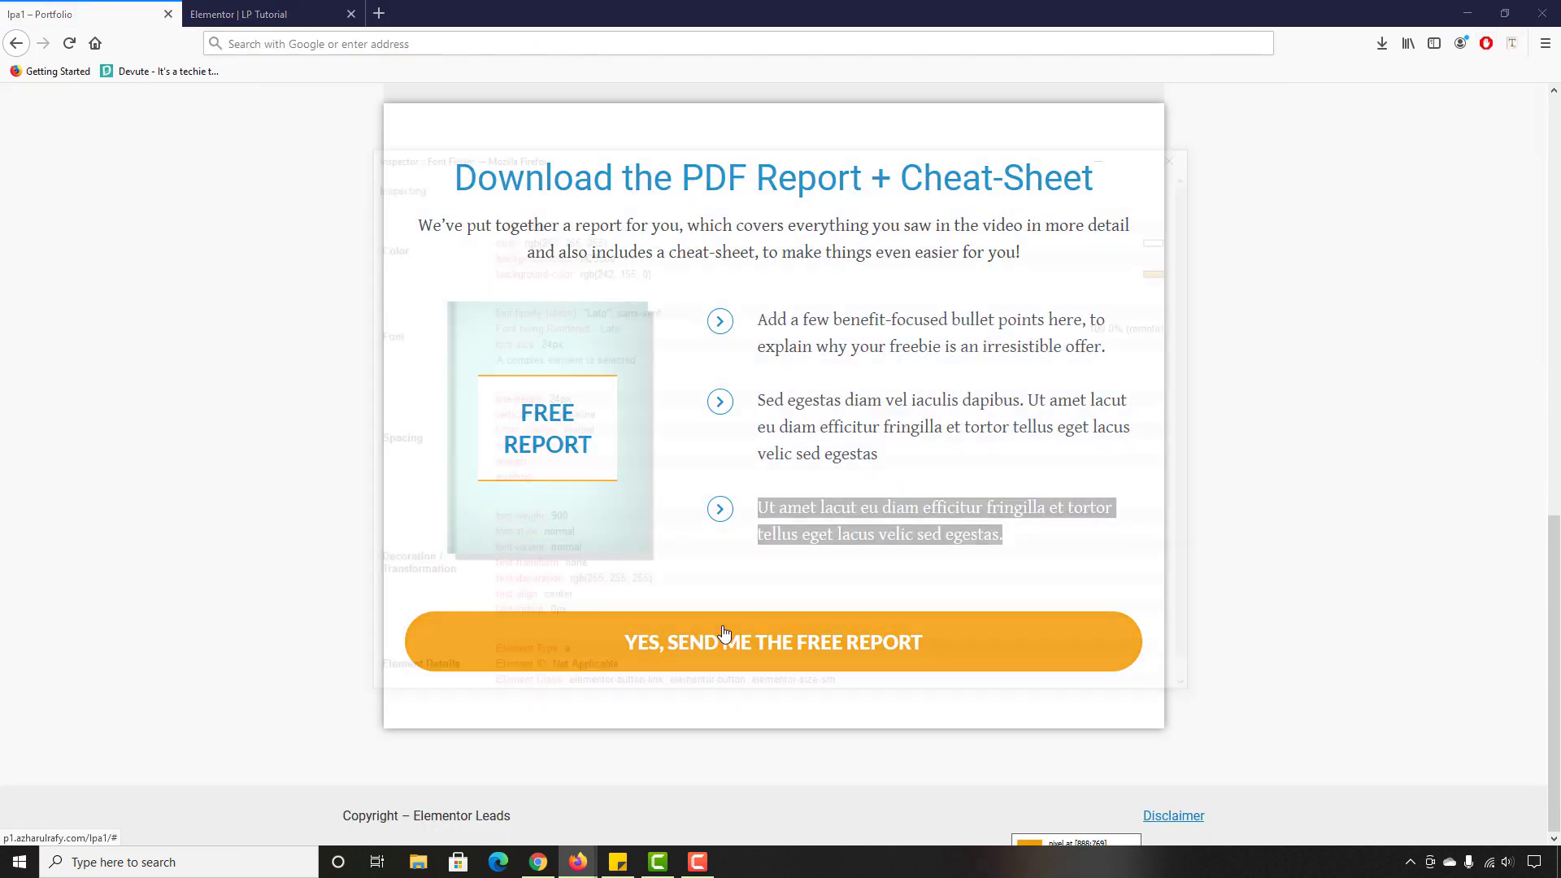
{"action": "left_click", "coordinate": [722, 630]}
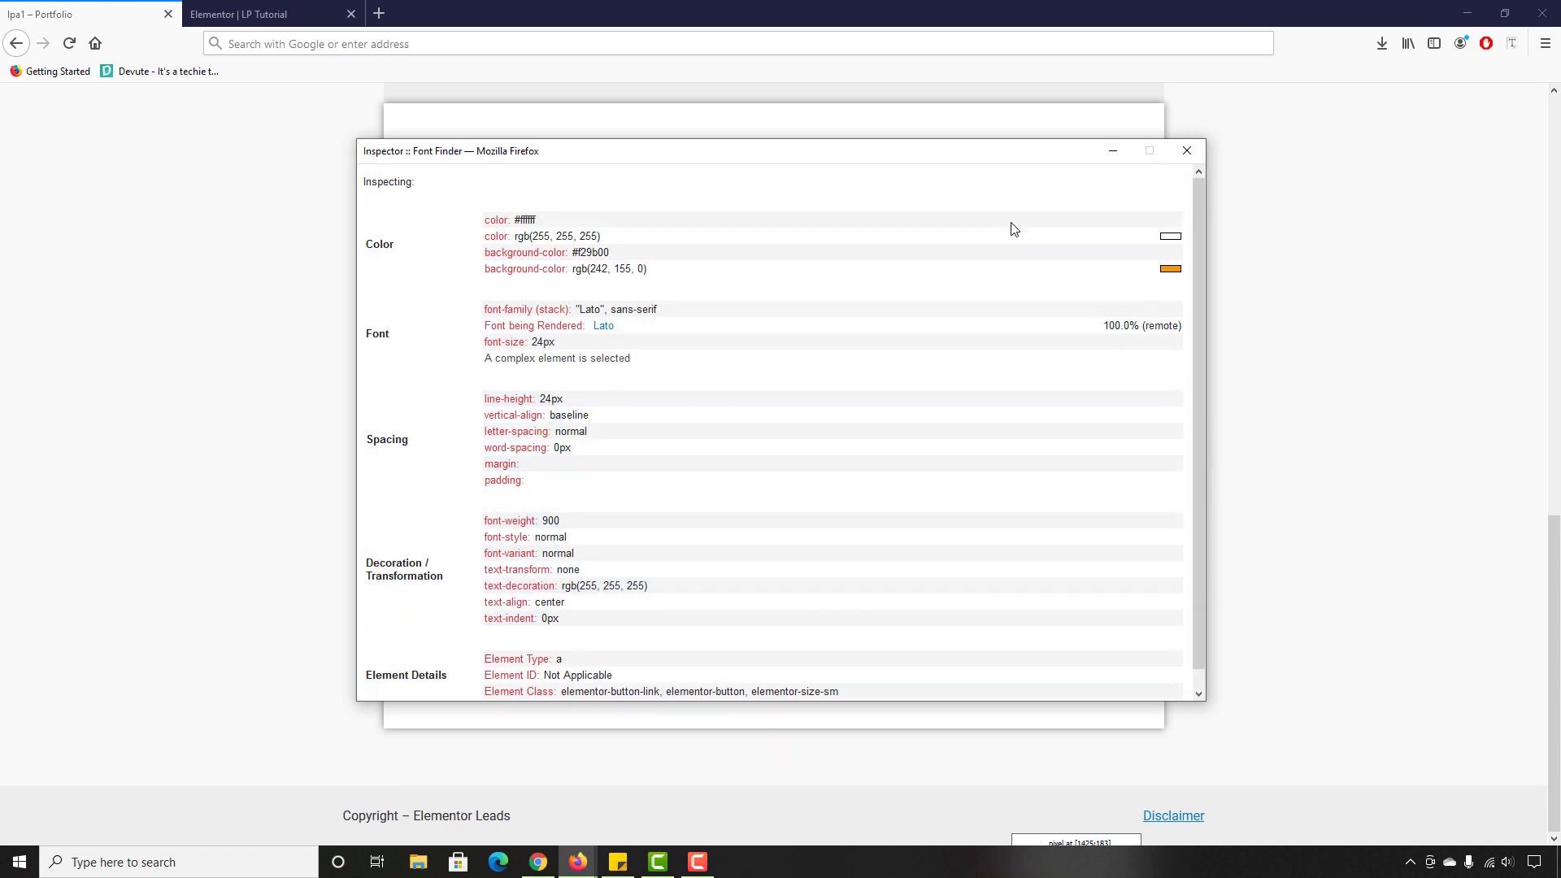
{"action": "left_click", "coordinate": [1187, 151]}
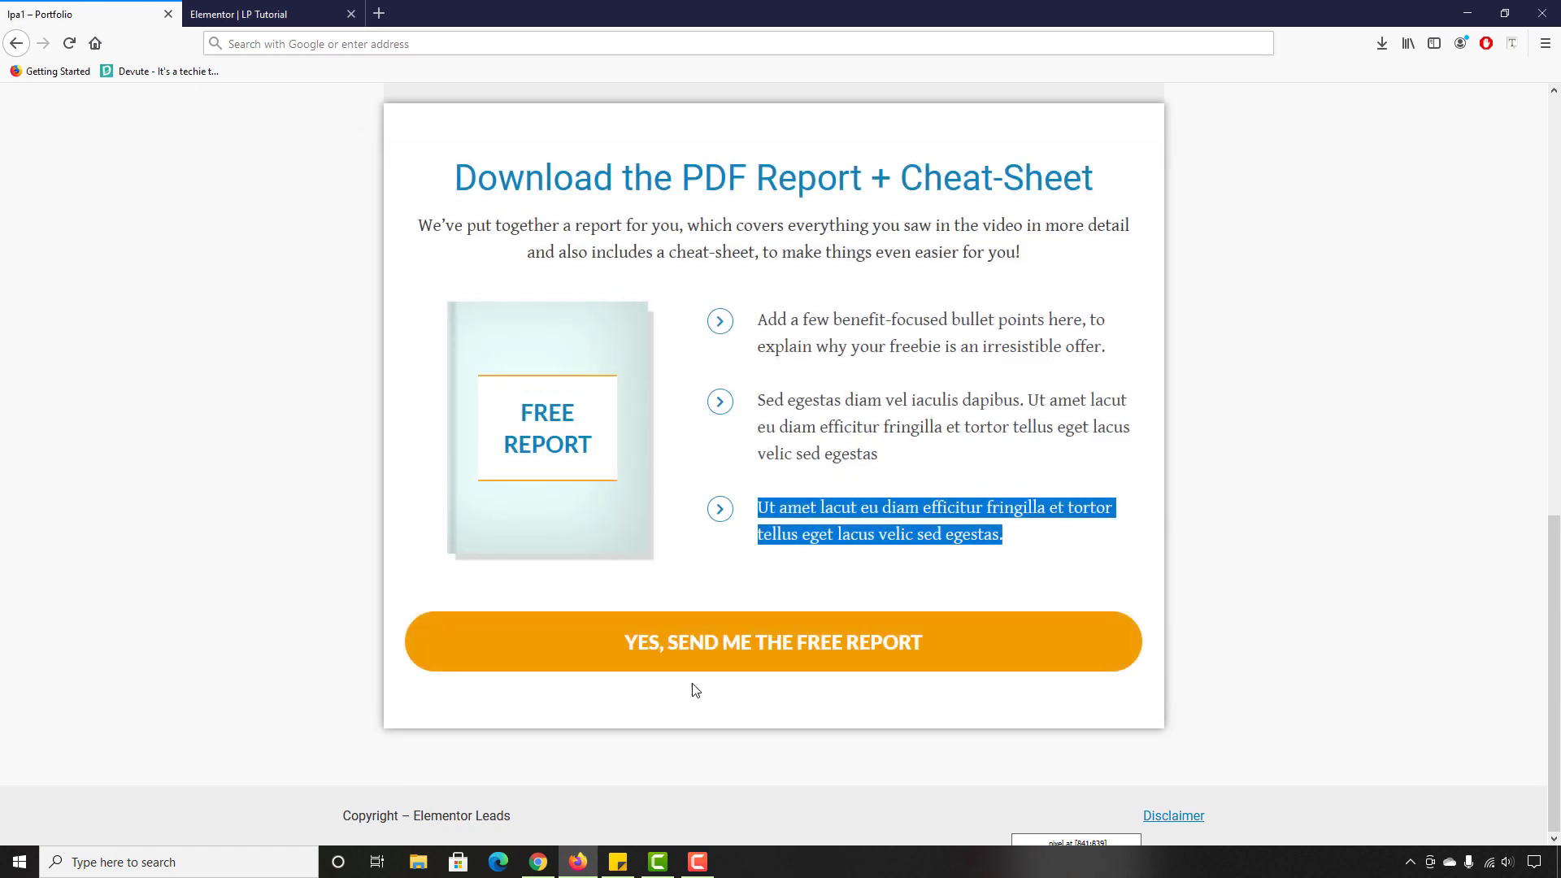
{"action": "left_click", "coordinate": [1511, 43]}
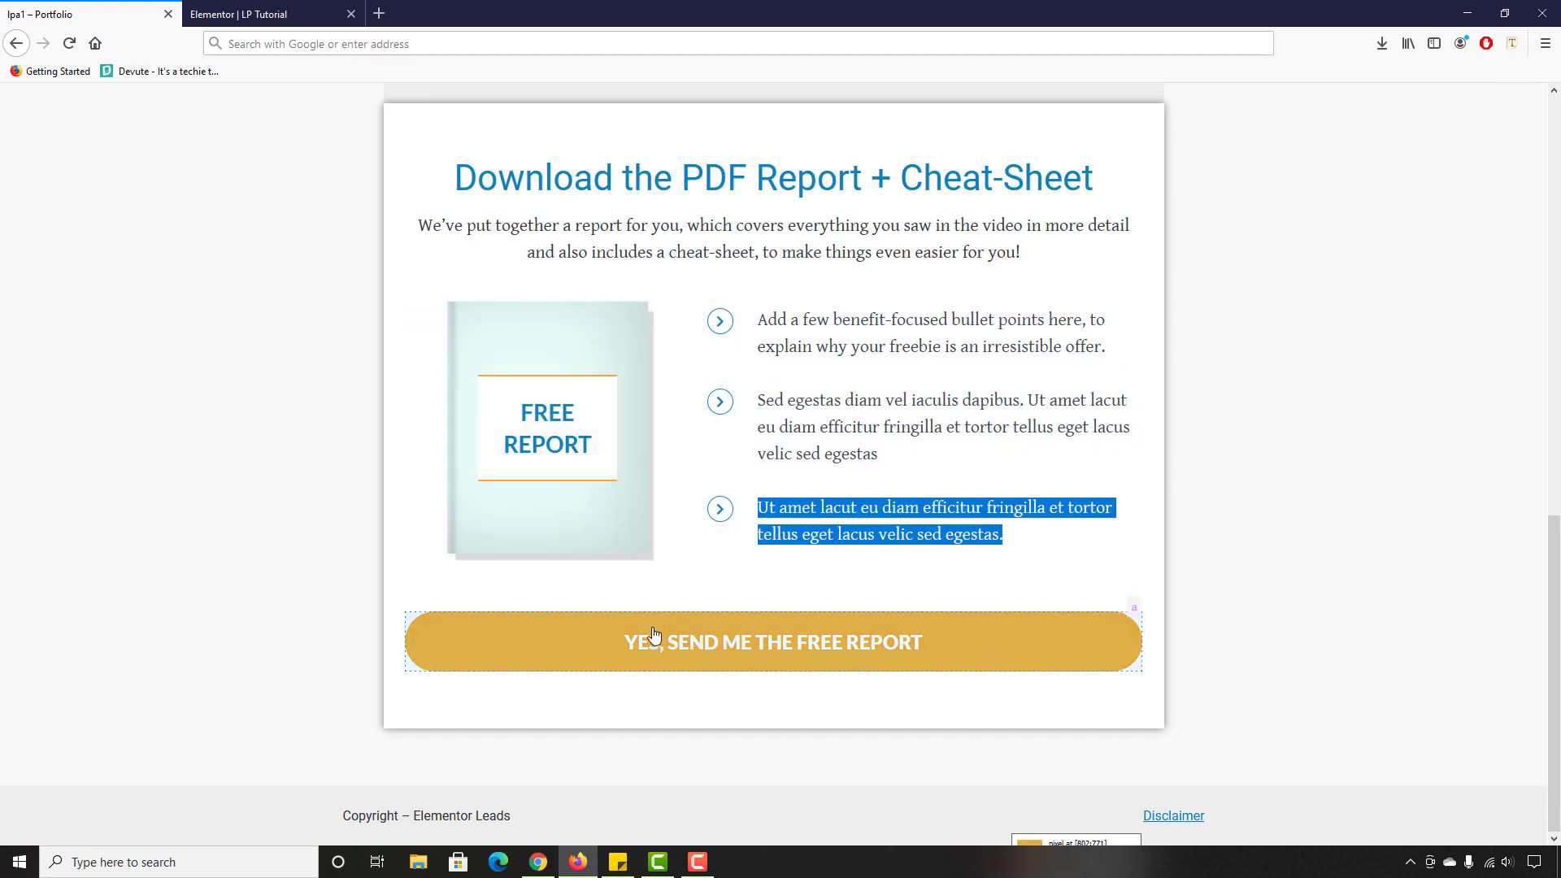
{"action": "left_click", "coordinate": [646, 643]}
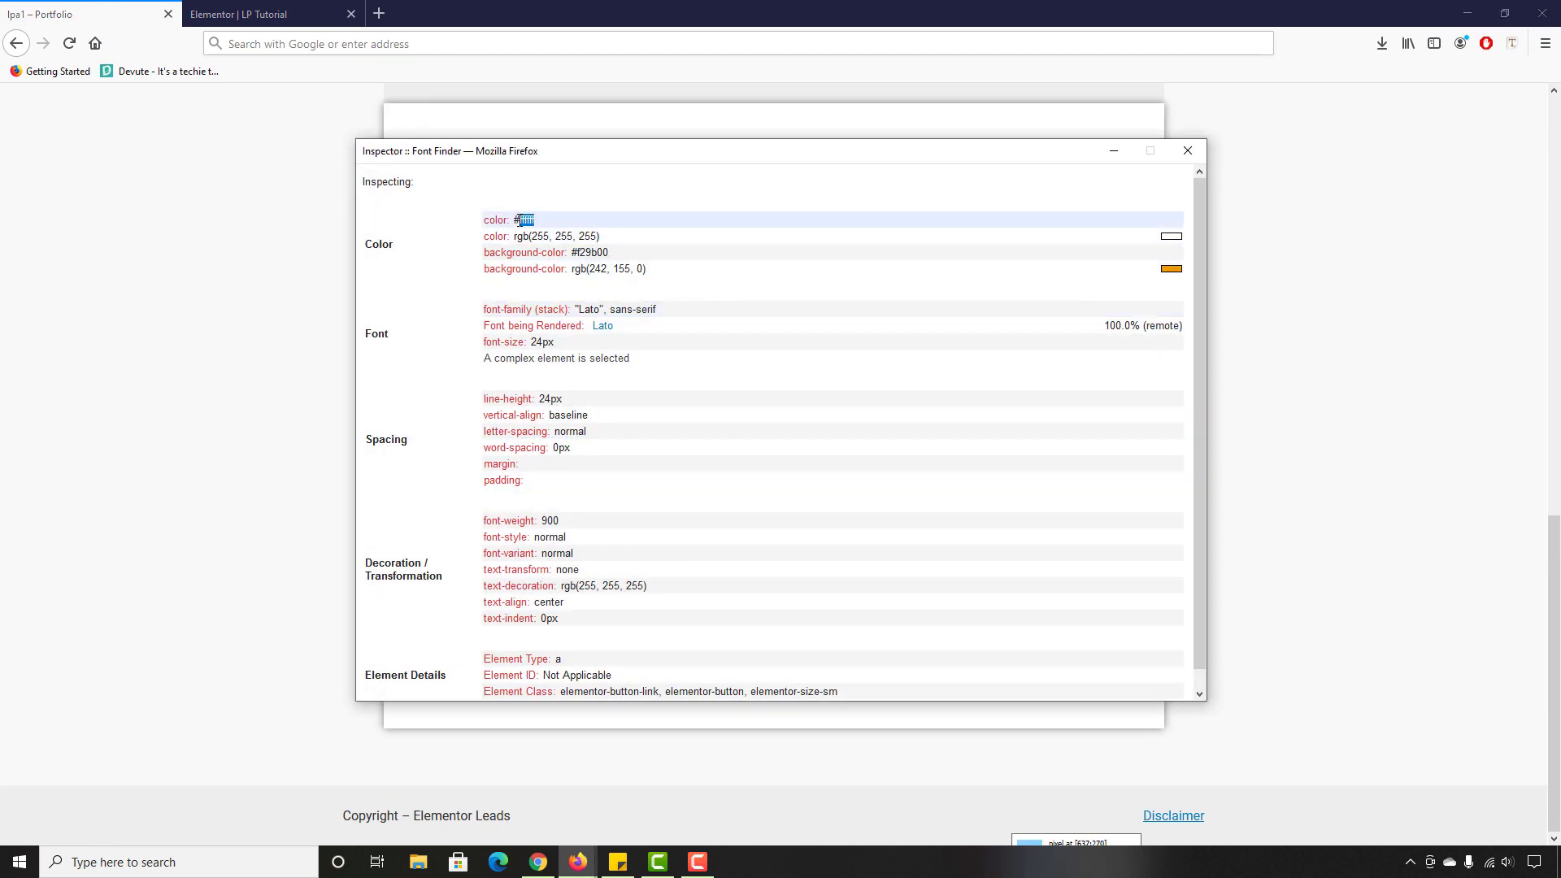
{"action": "double_click", "coordinate": [605, 254]}
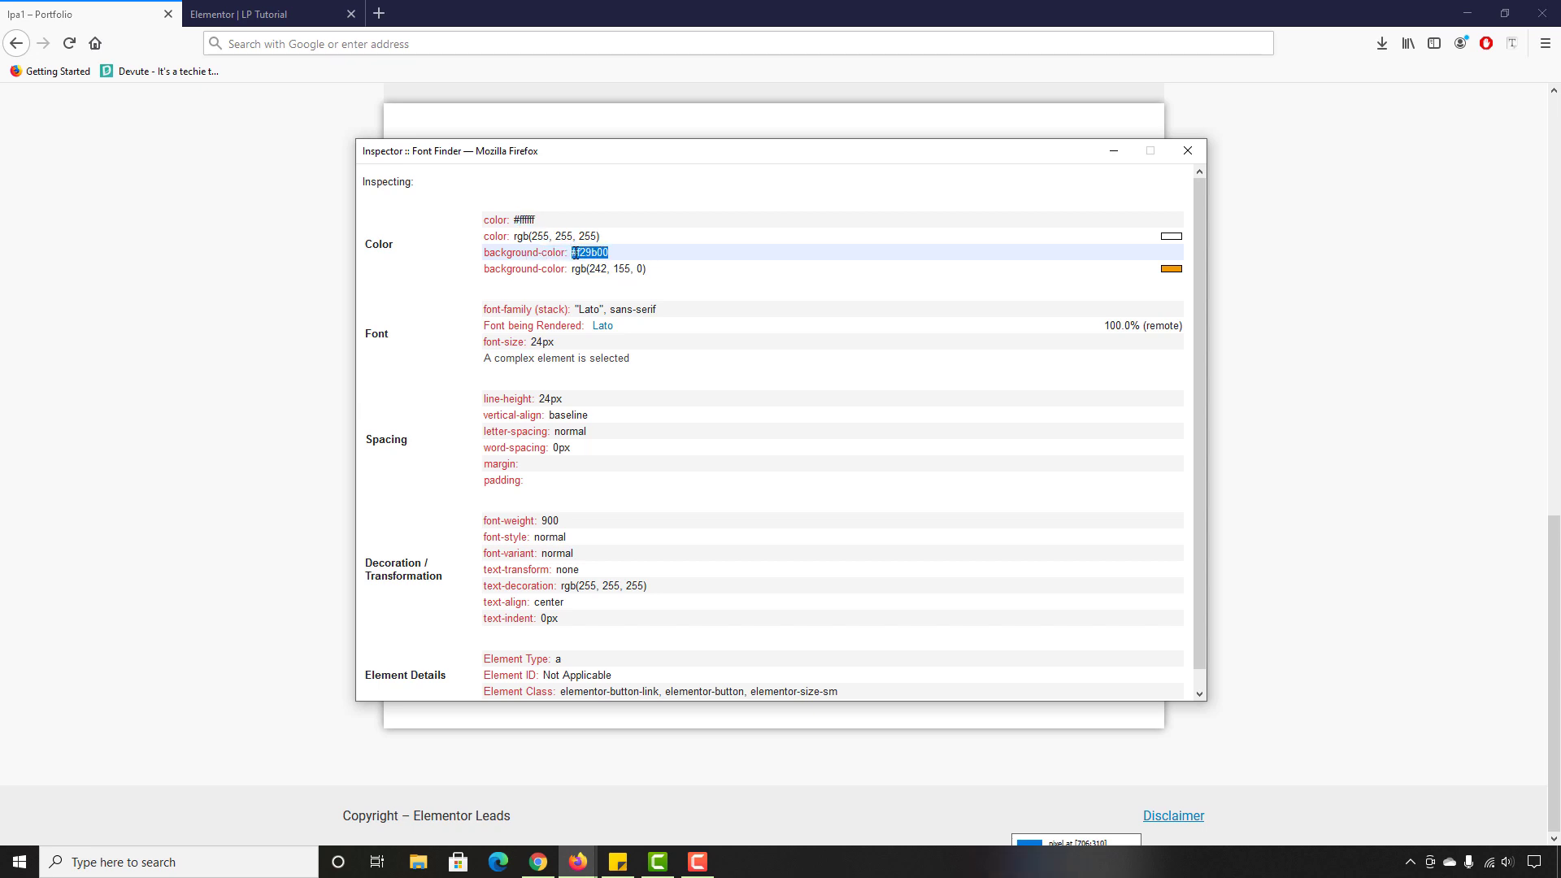
{"action": "left_click", "coordinate": [1188, 152]}
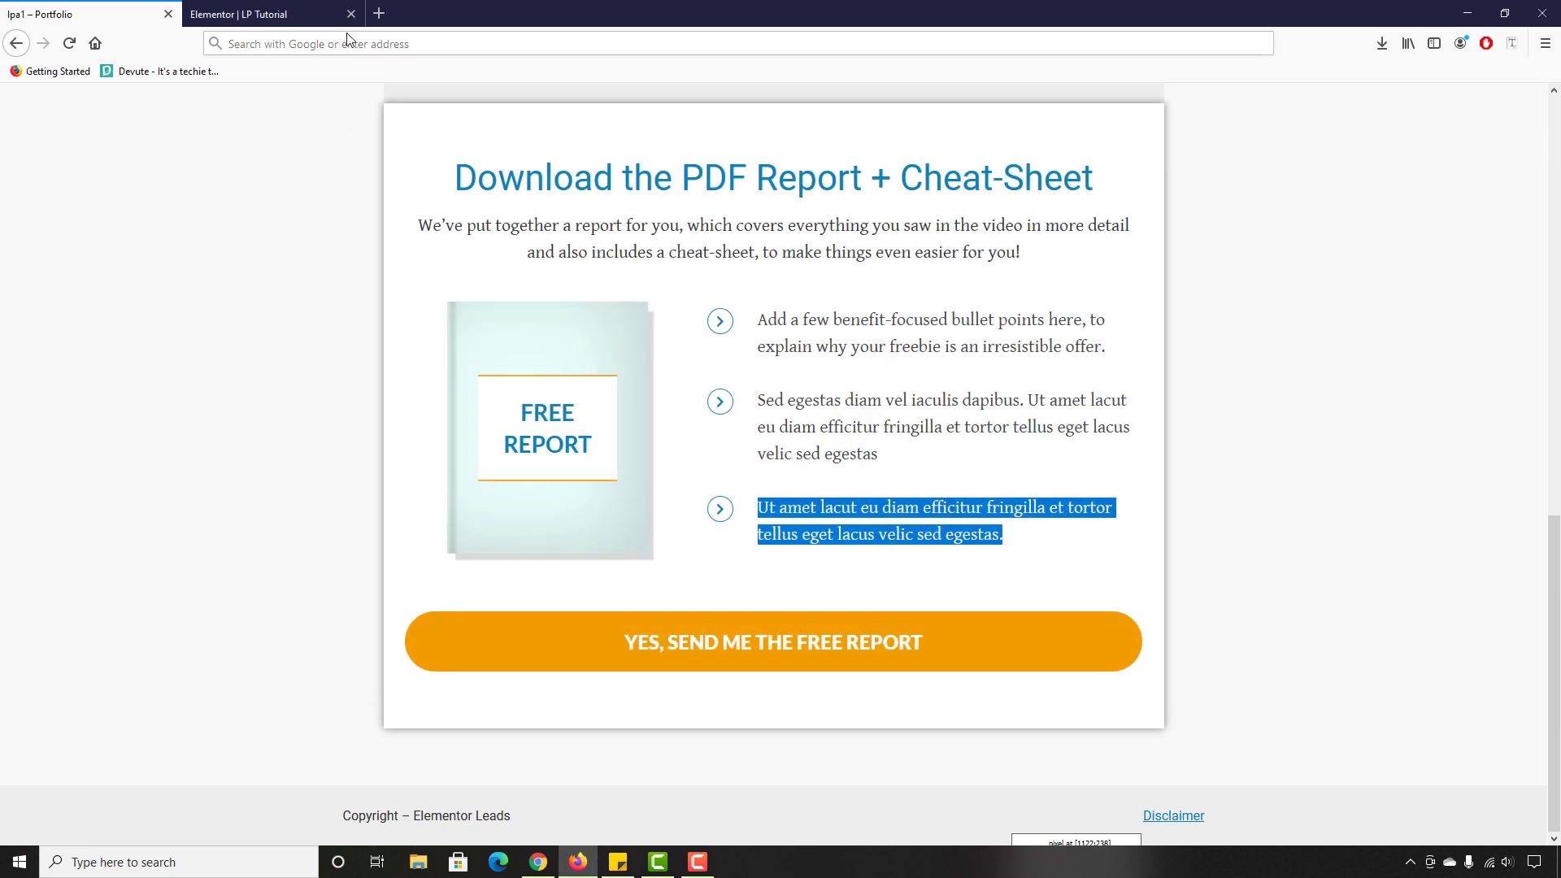
Step: Return to the Elementor page and set the button's background color to #f29b00
{"action": "key", "text": "ctrl+Tab"}
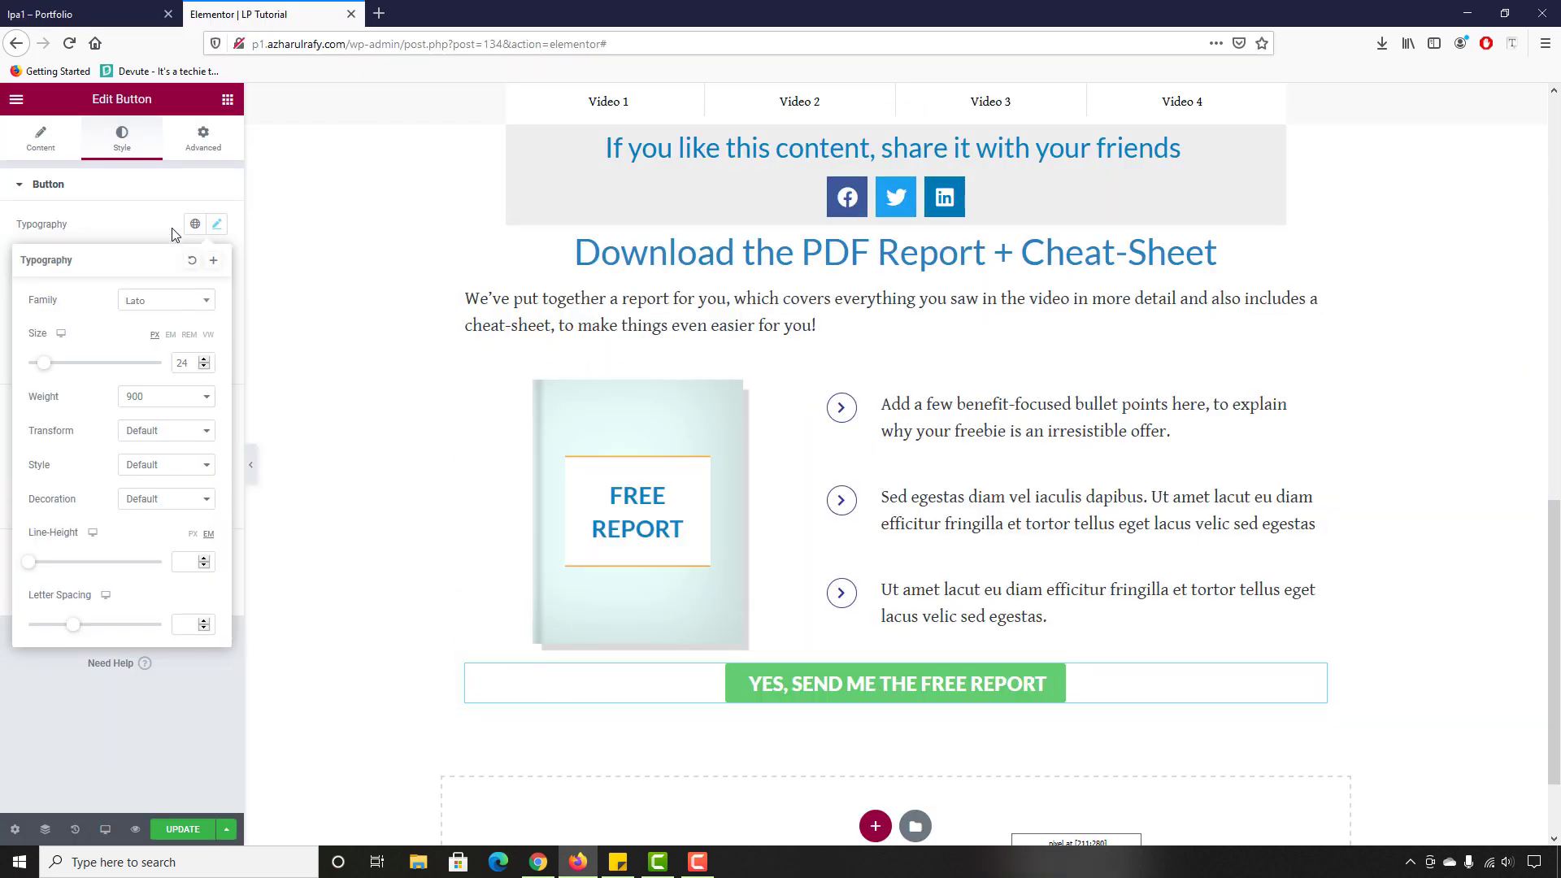
{"action": "left_click", "coordinate": [189, 241]}
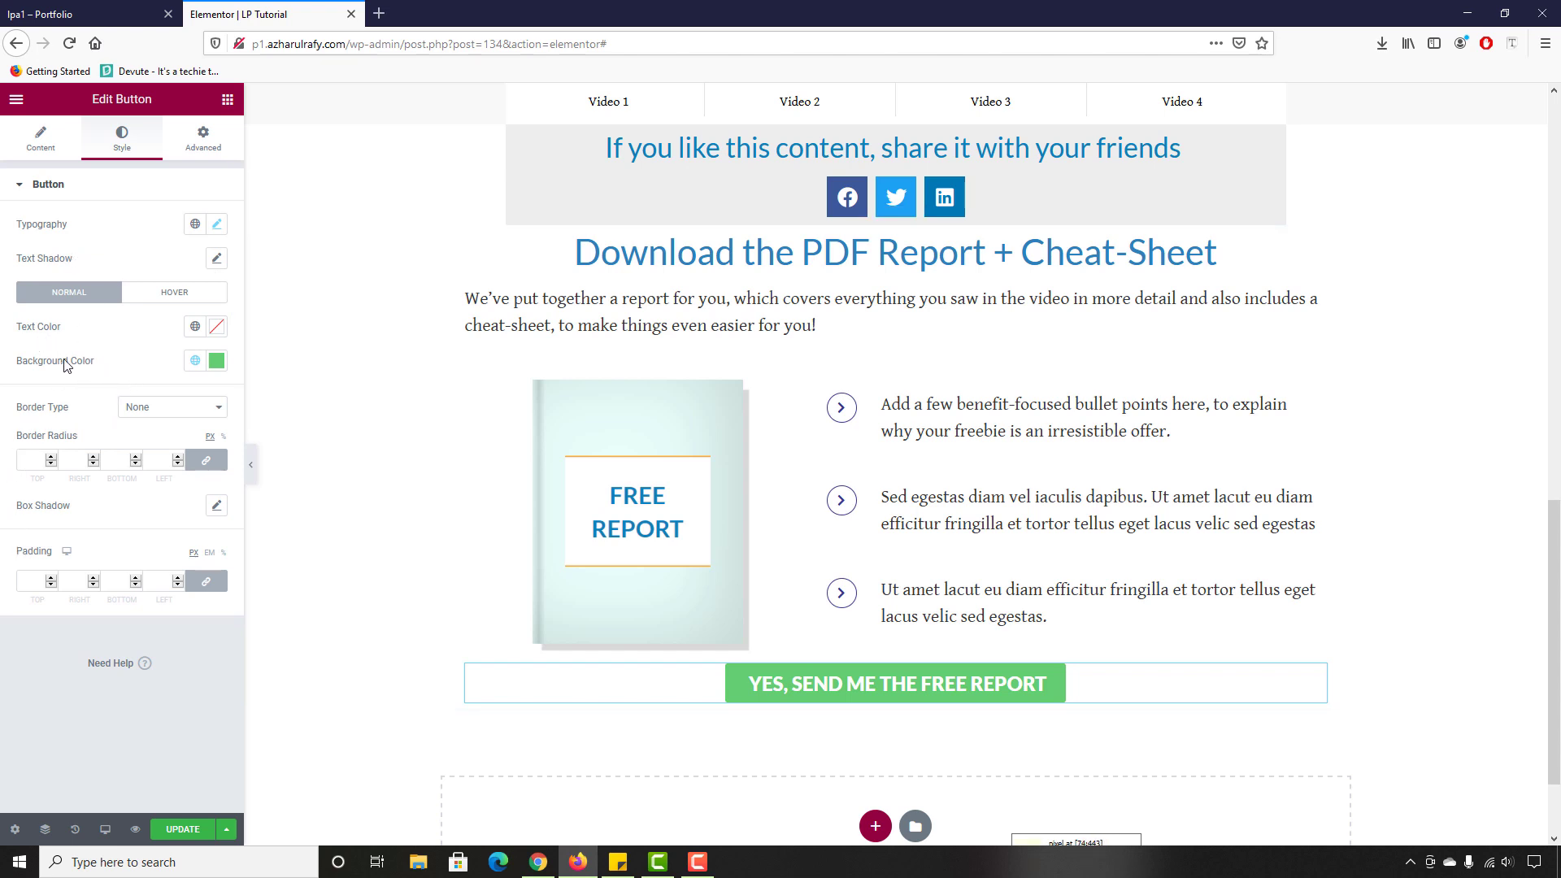
{"action": "left_click", "coordinate": [214, 362]}
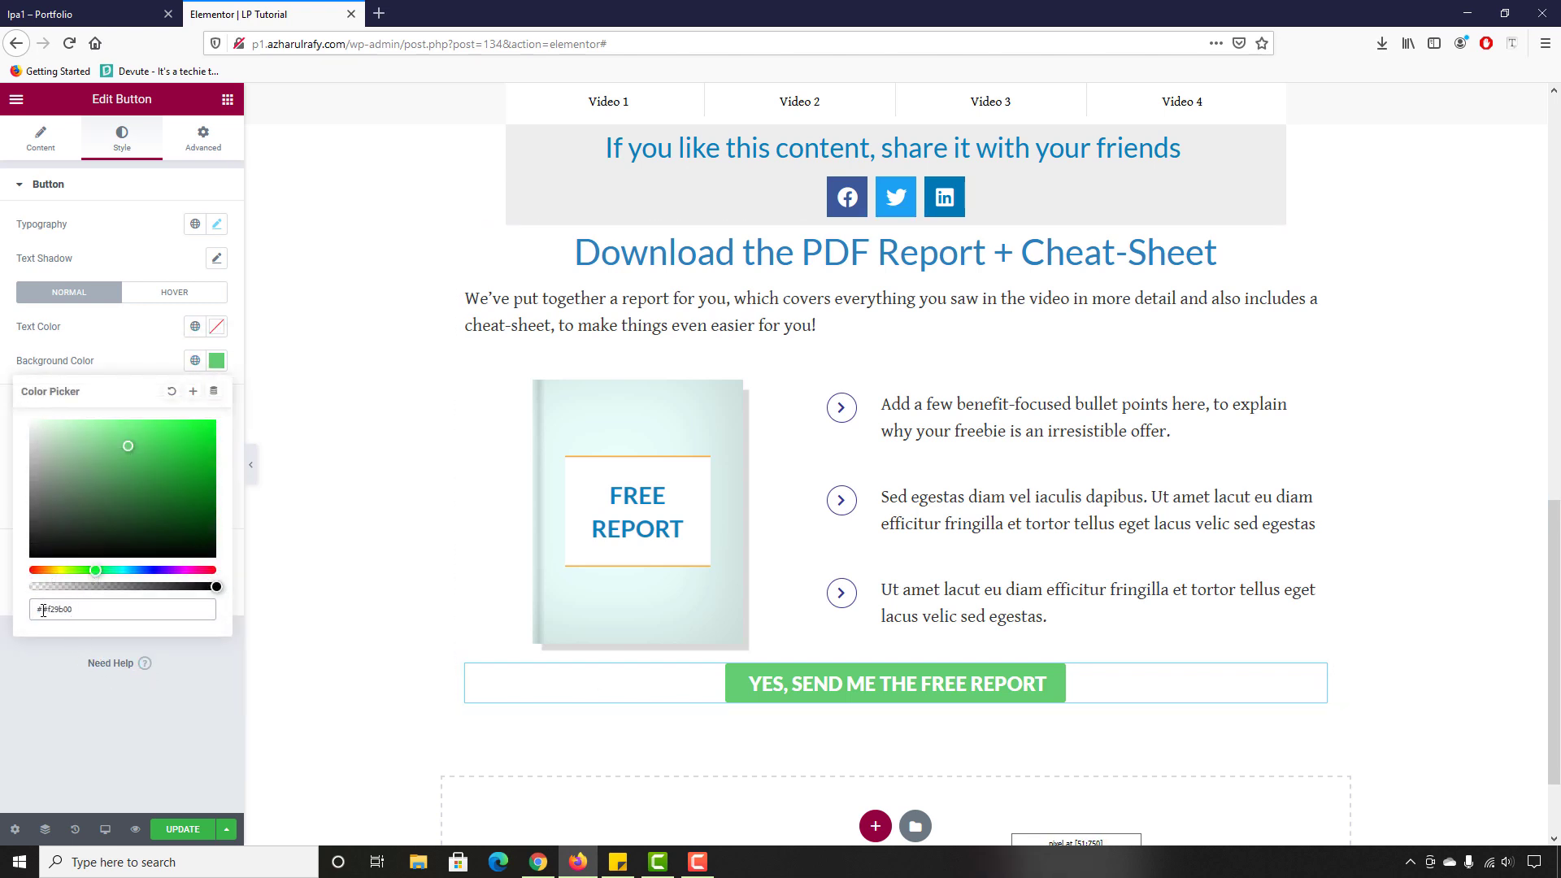
{"action": "key", "text": "BackSpace"}
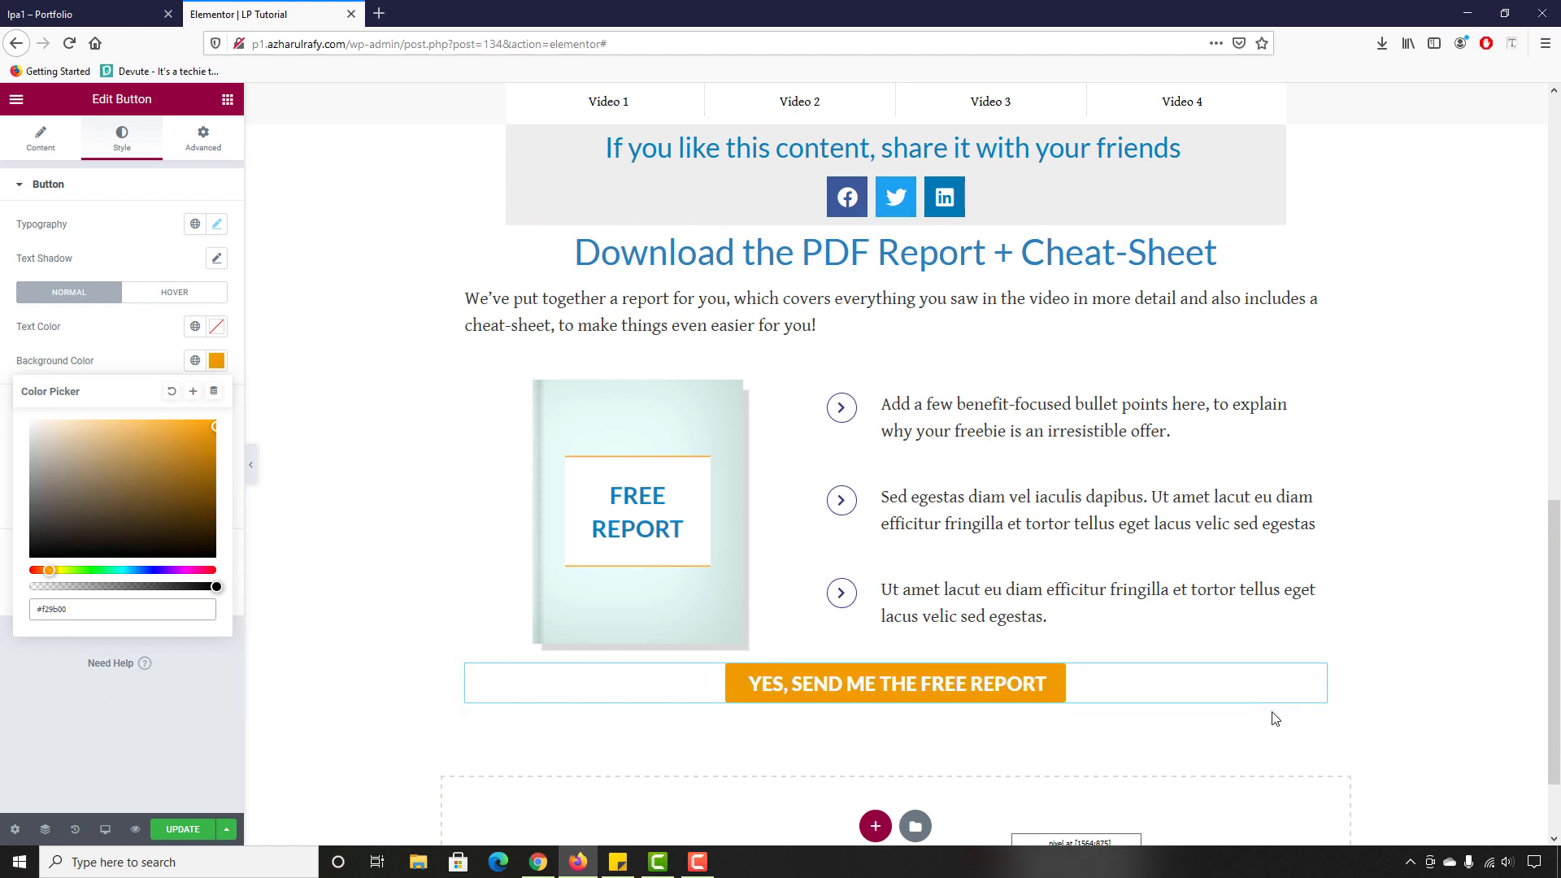
{"action": "left_click", "coordinate": [201, 727]}
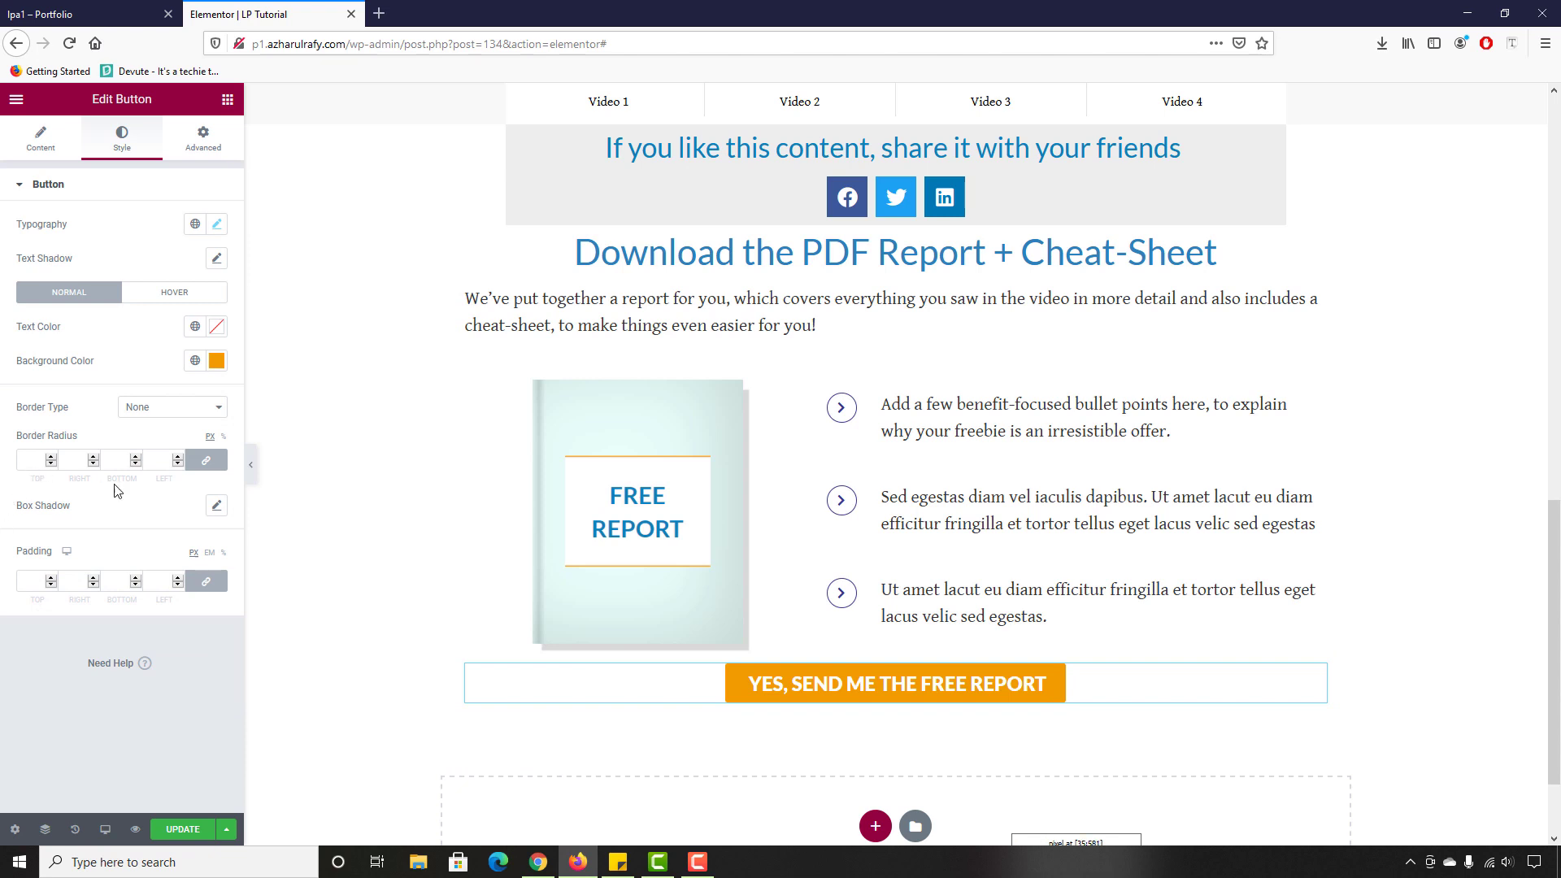
Step: Unlink the button's padding values and set top and bottom to 25 px and right to 250 px
{"action": "left_click", "coordinate": [204, 582]}
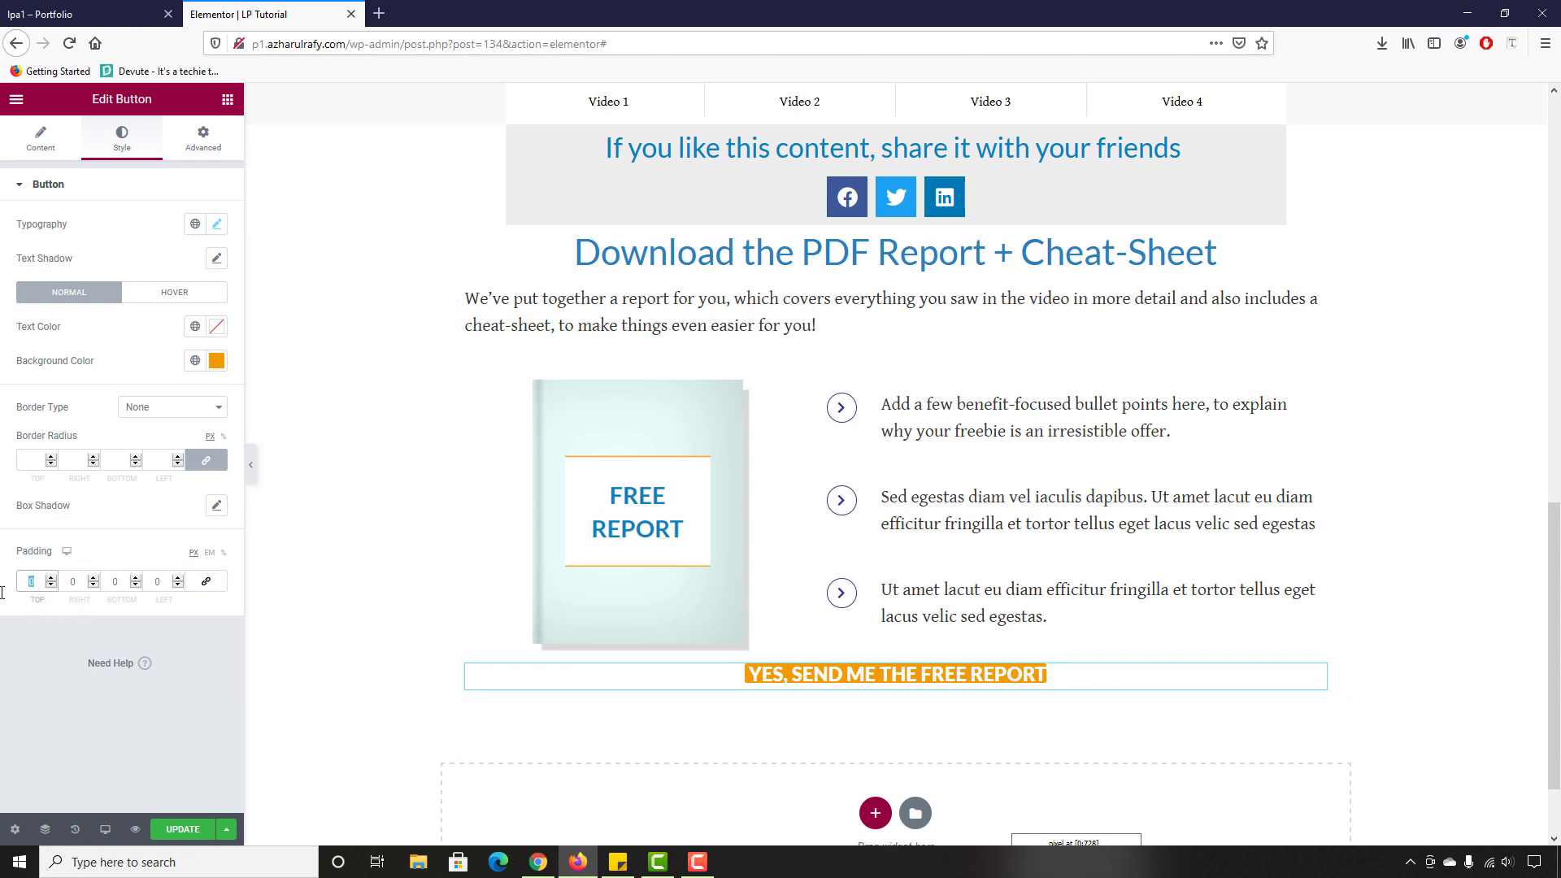
{"action": "type", "text": "25"}
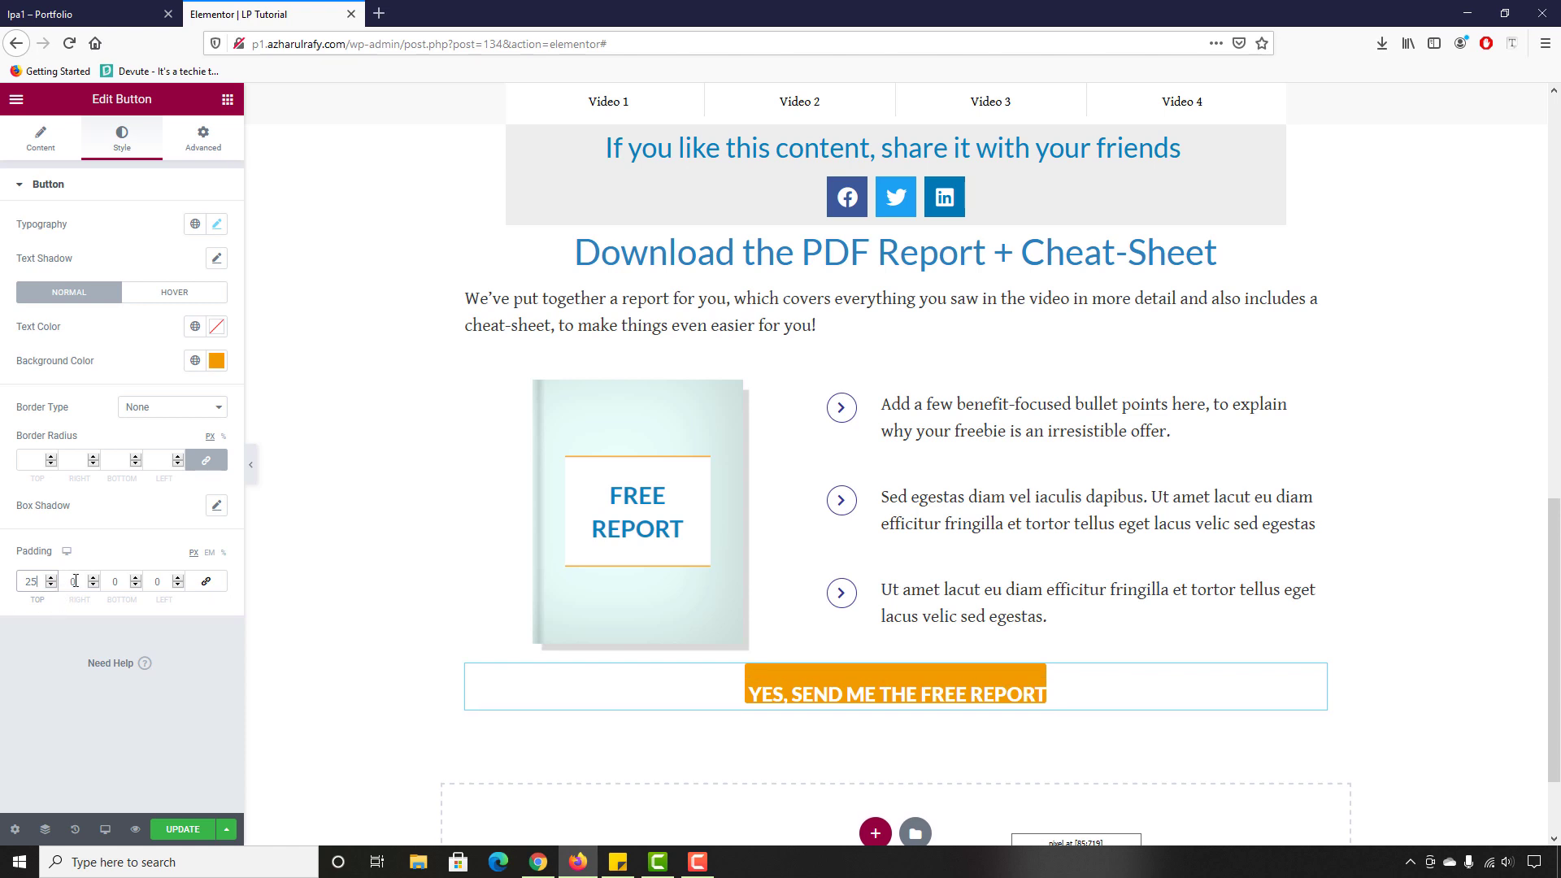
{"action": "left_click_drag", "start_coordinate": [107, 582], "coordinate": [174, 582]}
{"action": "type", "text": "25"}
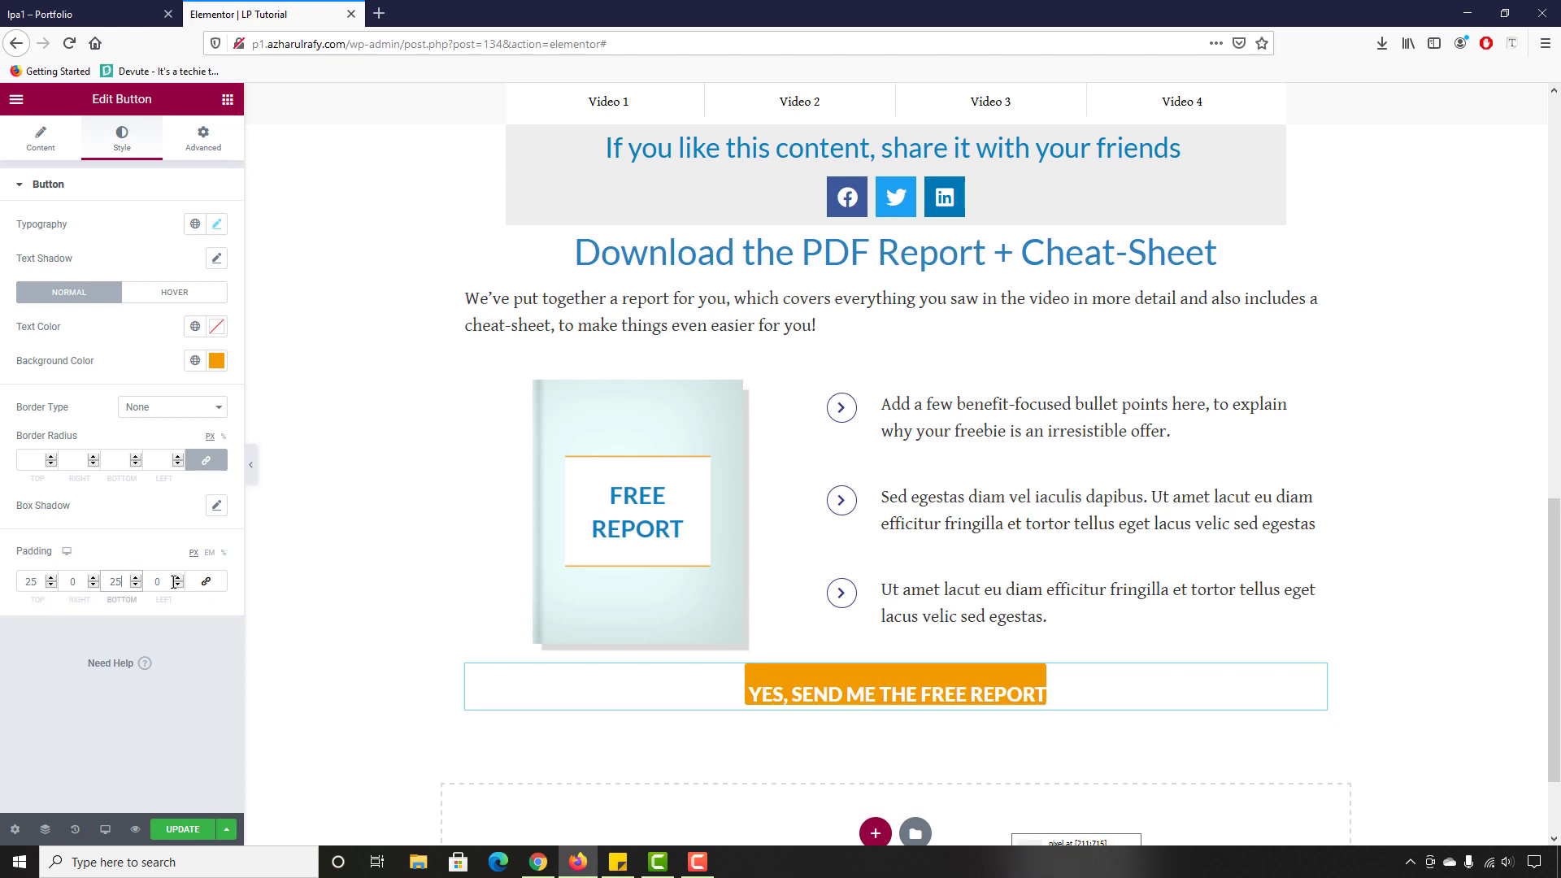
{"action": "key", "text": "shift+Tab"}
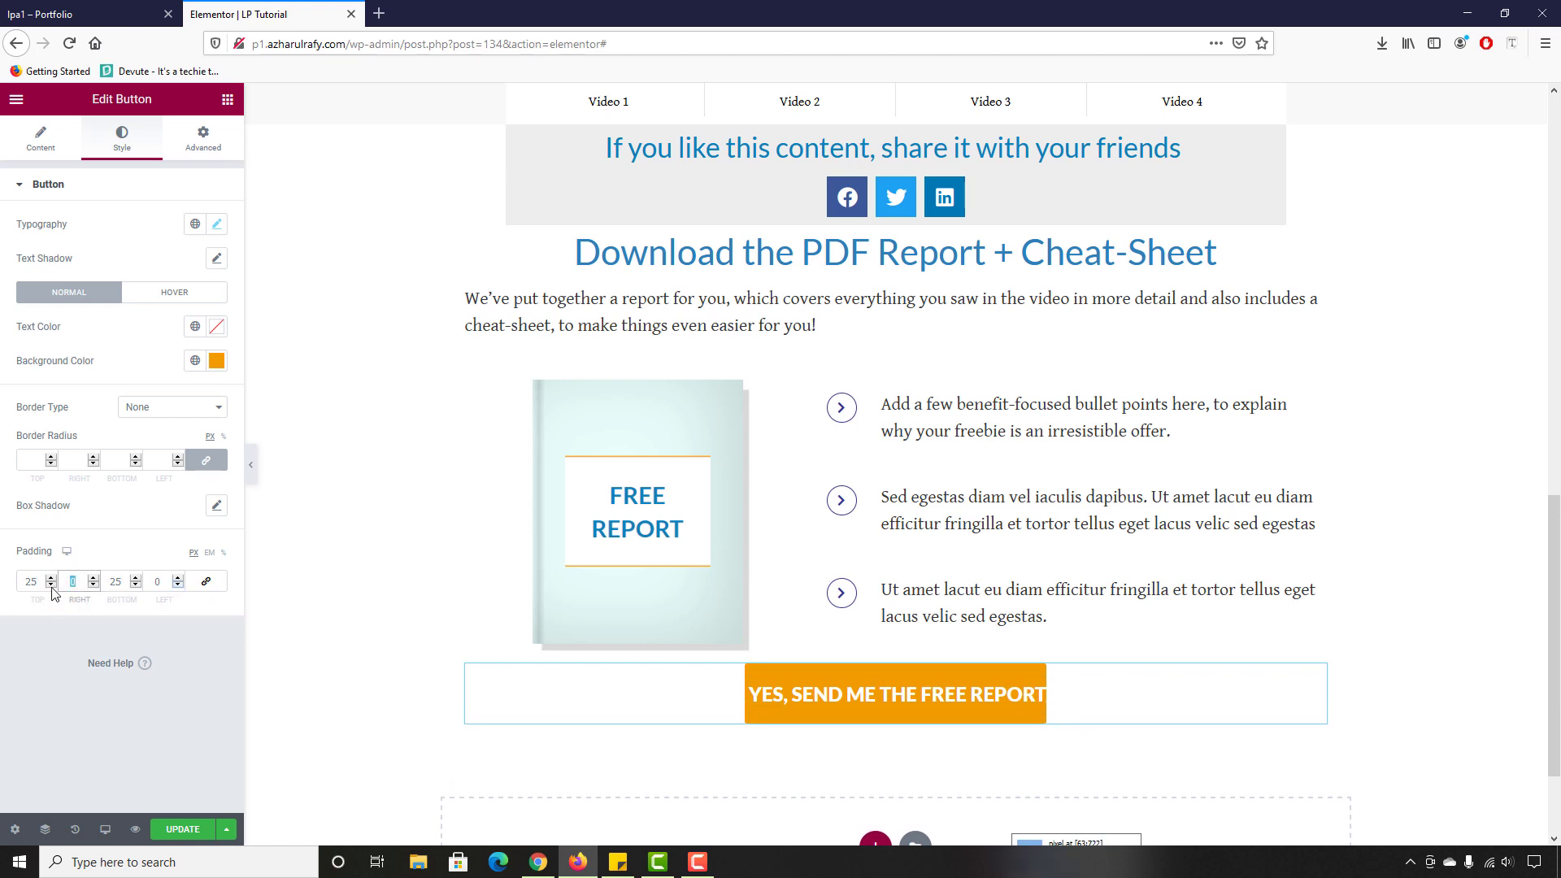
{"action": "type", "text": "250"}
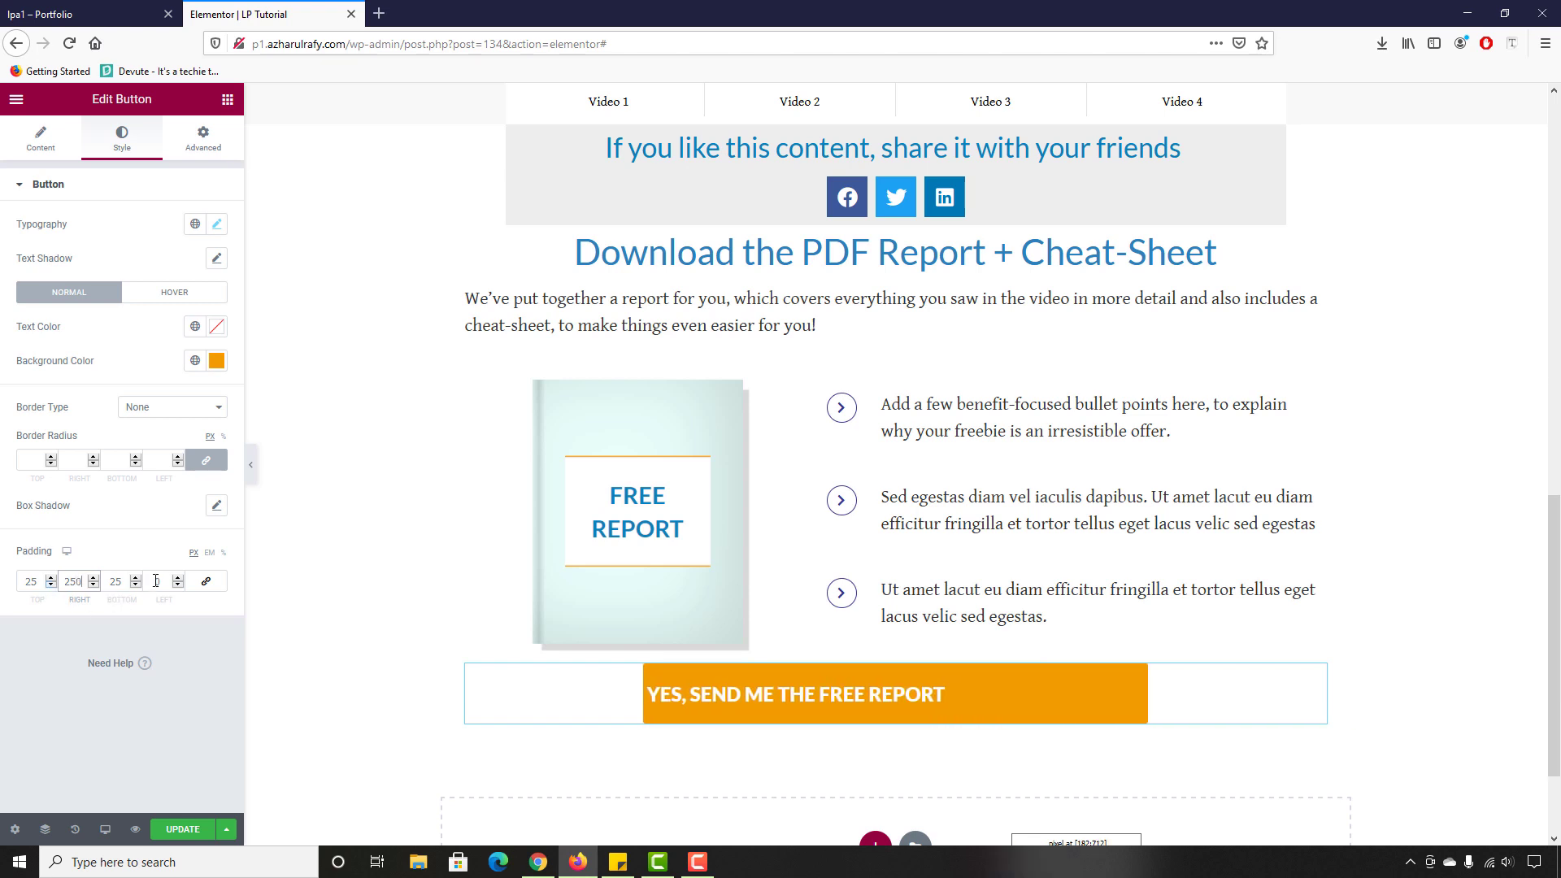
Step: Set the "YES, SEND ME THE FREE REPORT" button's left and right padding to 270 px
{"action": "left_click", "coordinate": [156, 580]}
{"action": "type", "text": "250"}
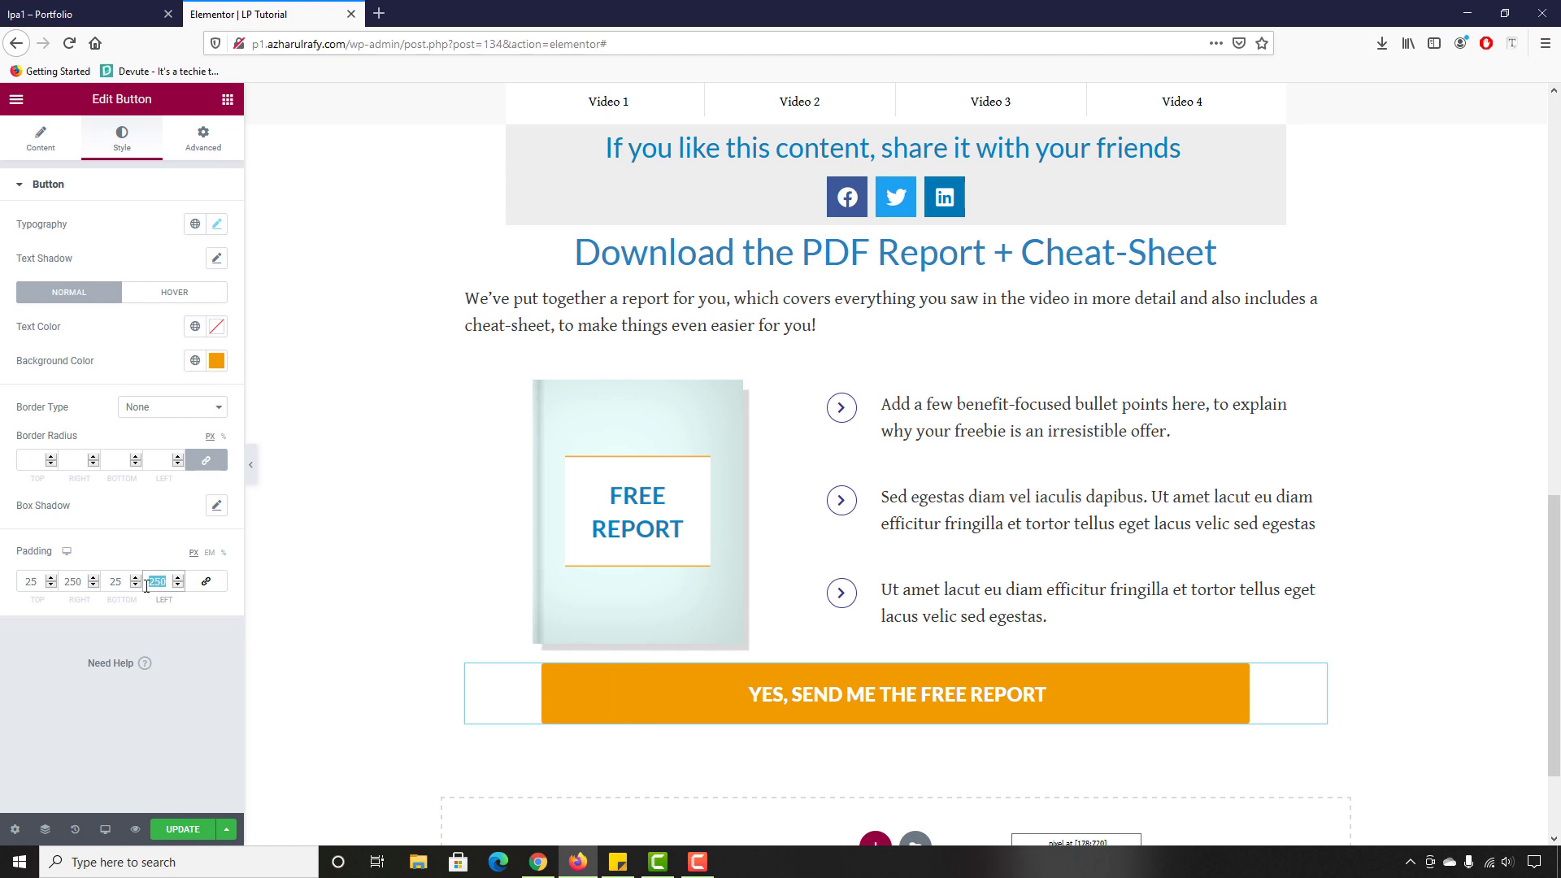
{"action": "type", "text": "270"}
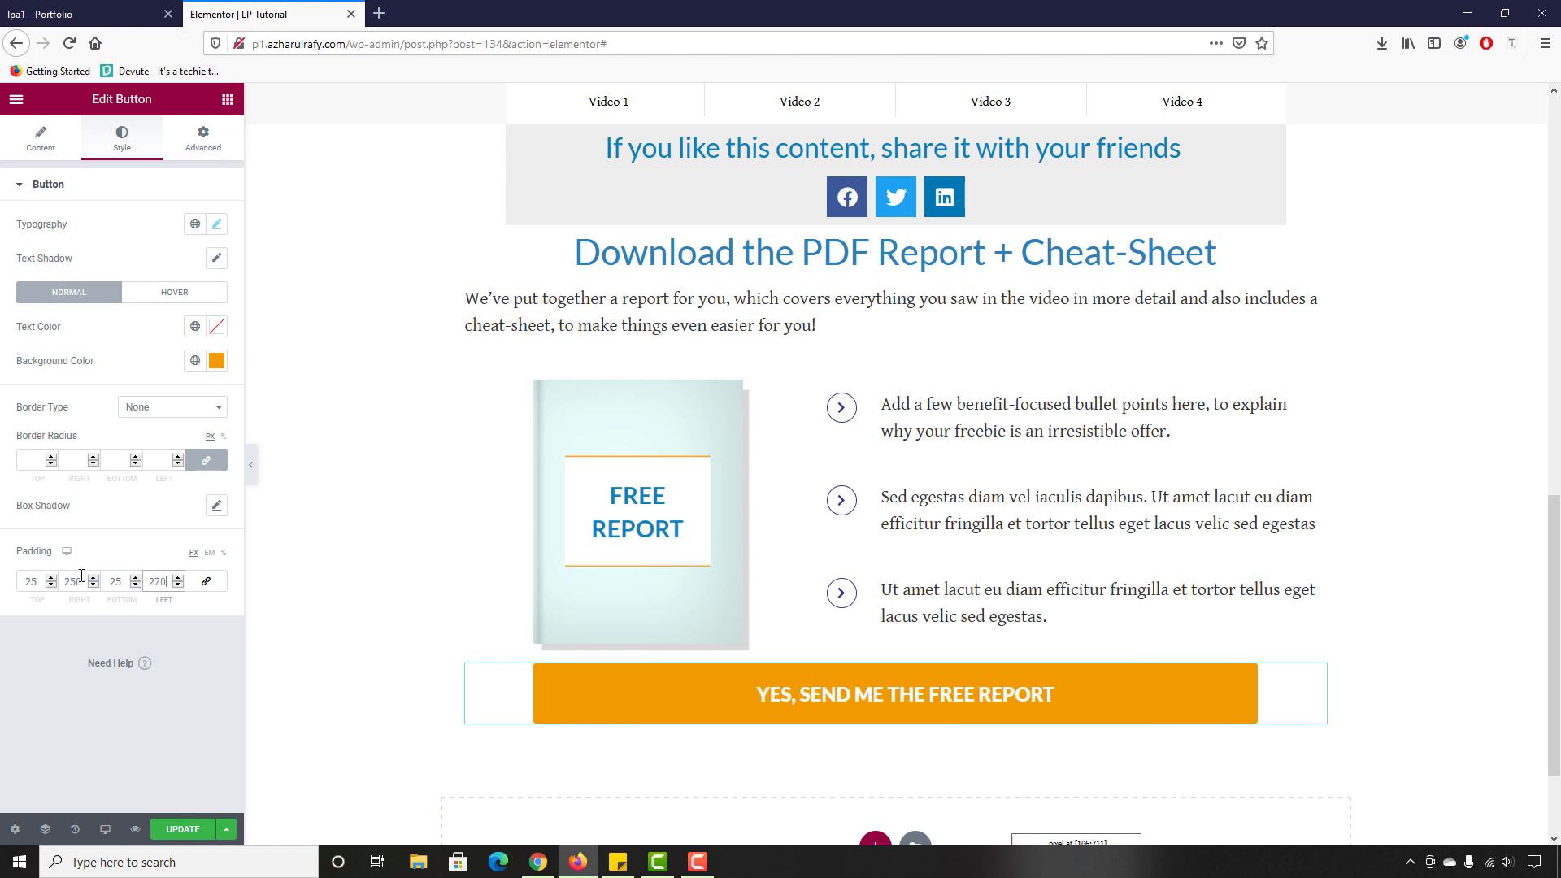
{"action": "type", "text": "270"}
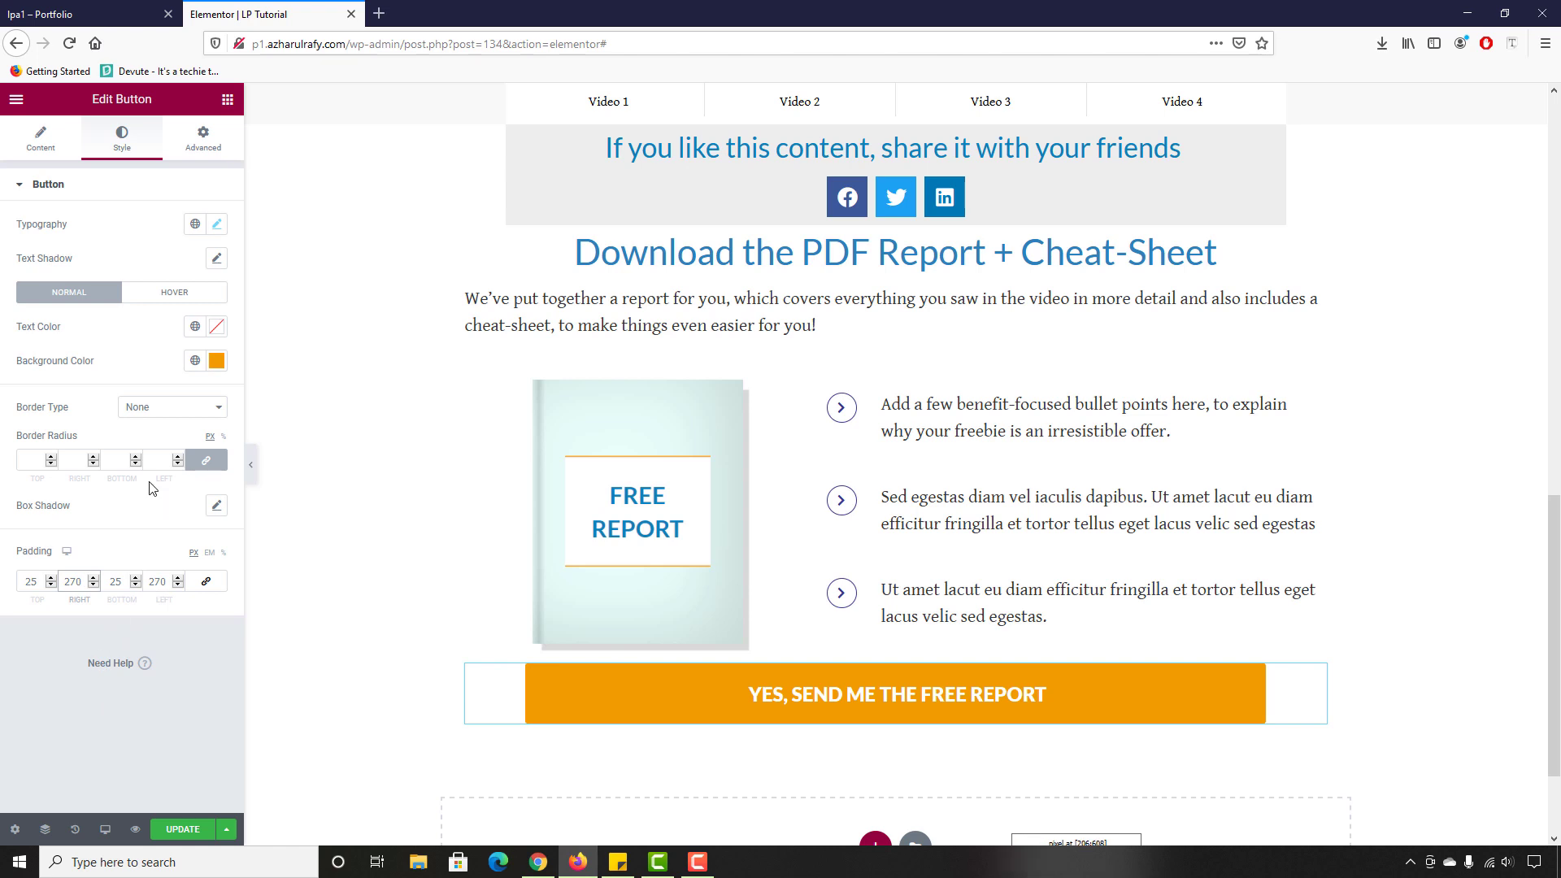
Step: Link the button's border radius values and set them to 50 px on all sides
{"action": "left_click", "coordinate": [205, 463]}
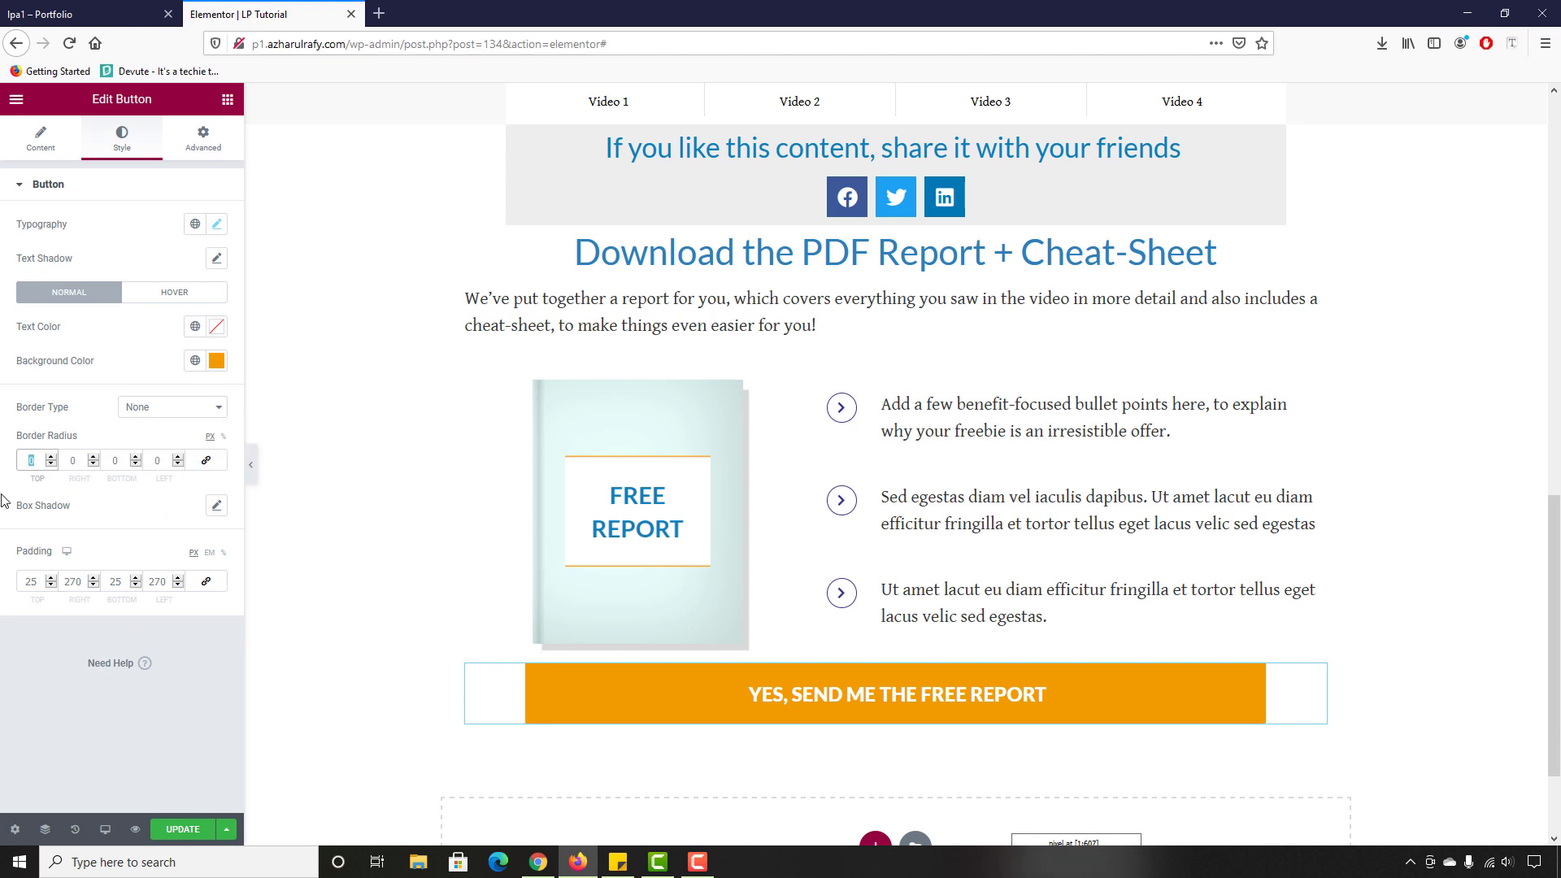
{"action": "left_click", "coordinate": [206, 460]}
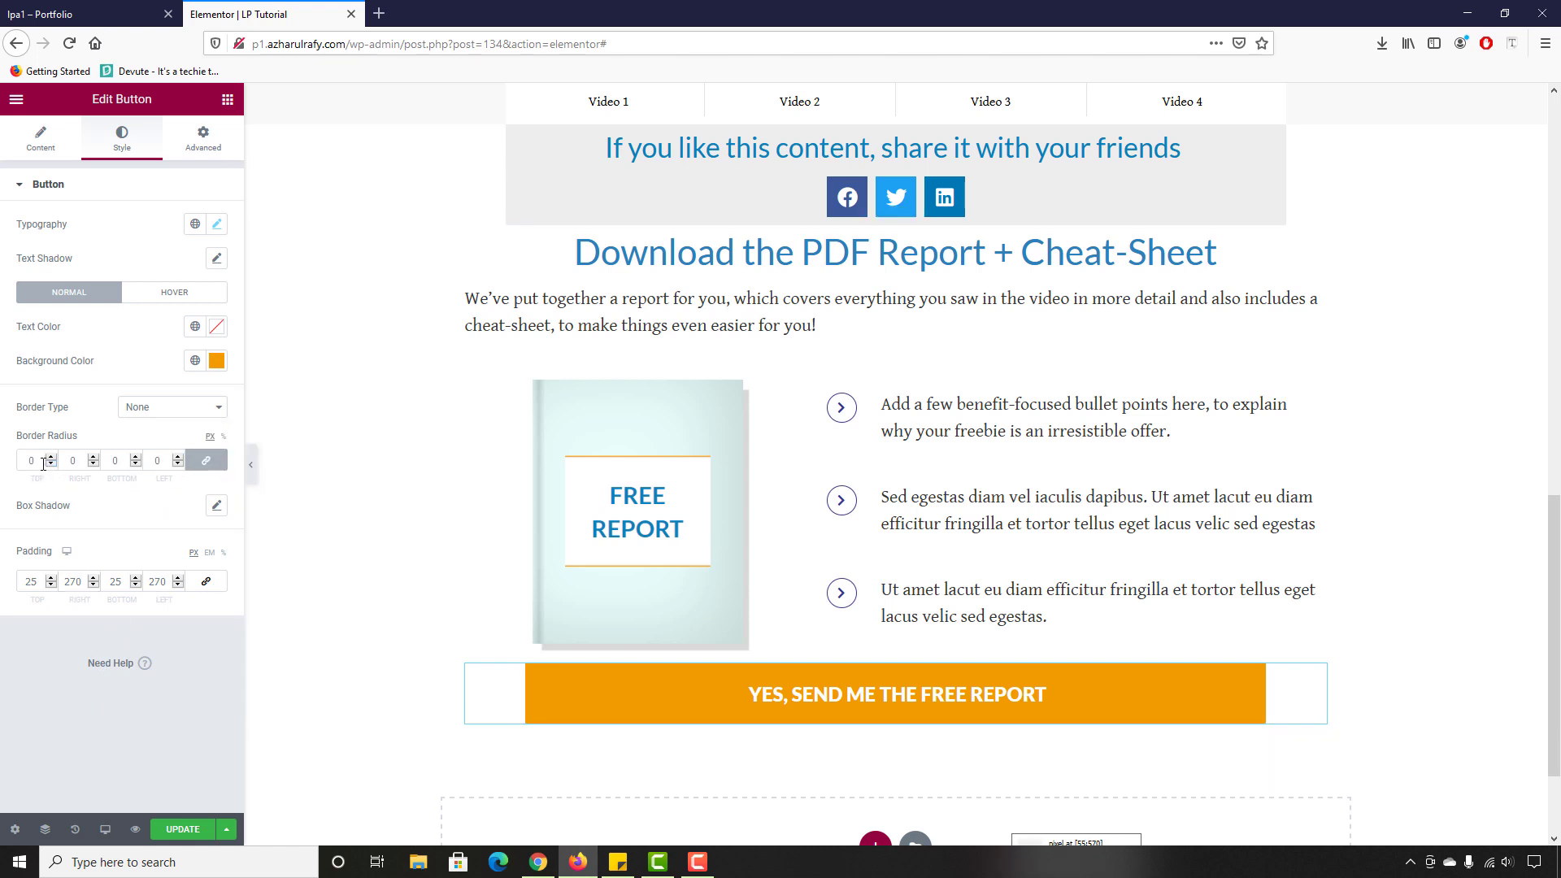
{"action": "type", "text": "50"}
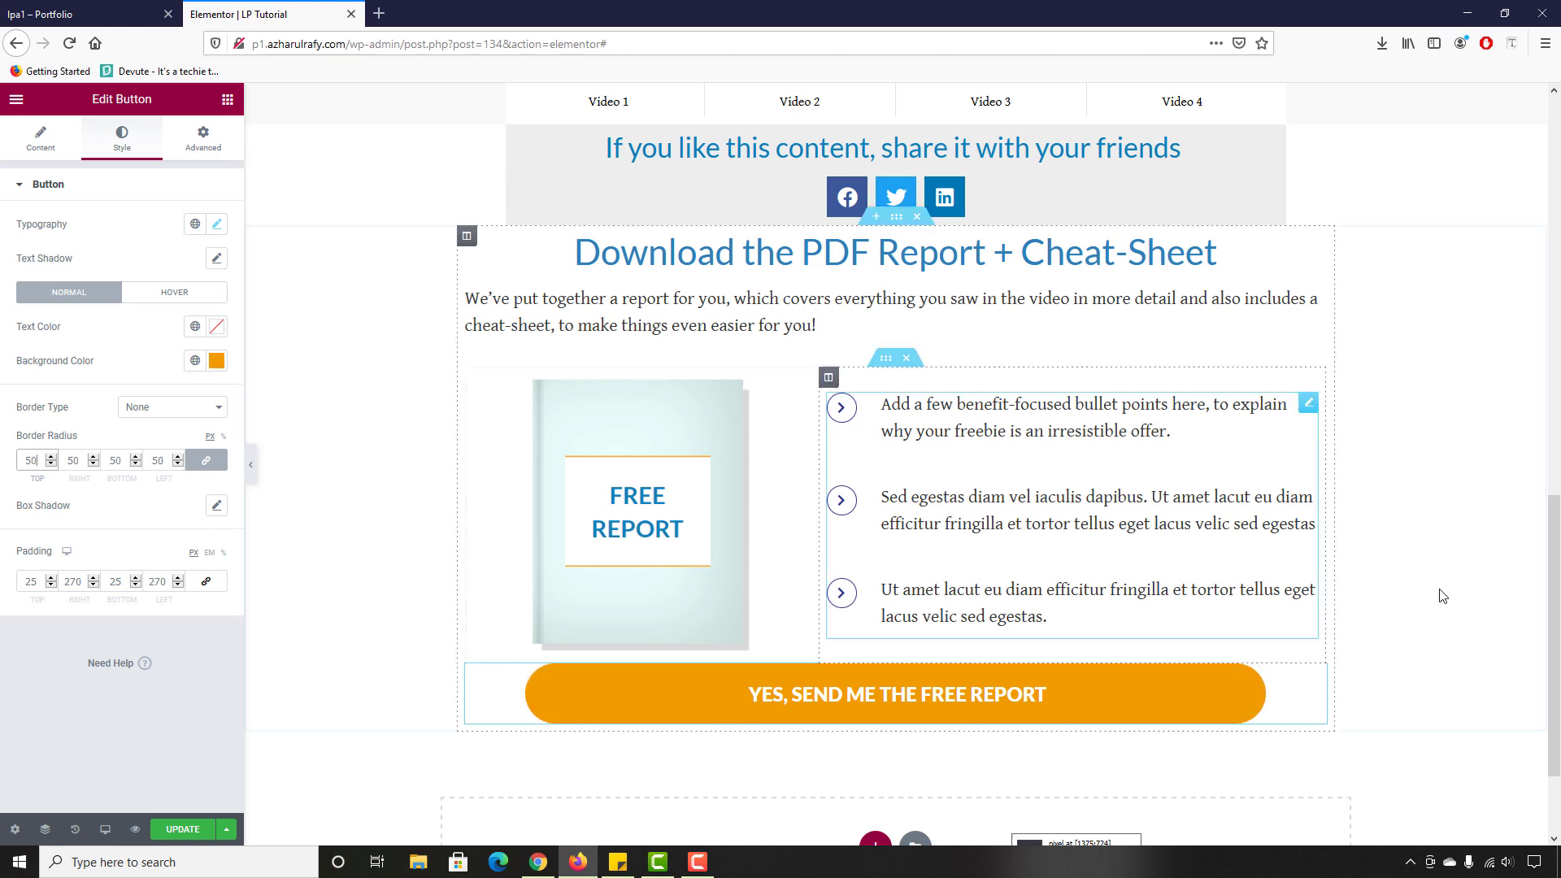
Step: Compare the button with the one on the reference page and set its left and right padding to 300 px
{"action": "key", "text": "ctrl+Tab"}
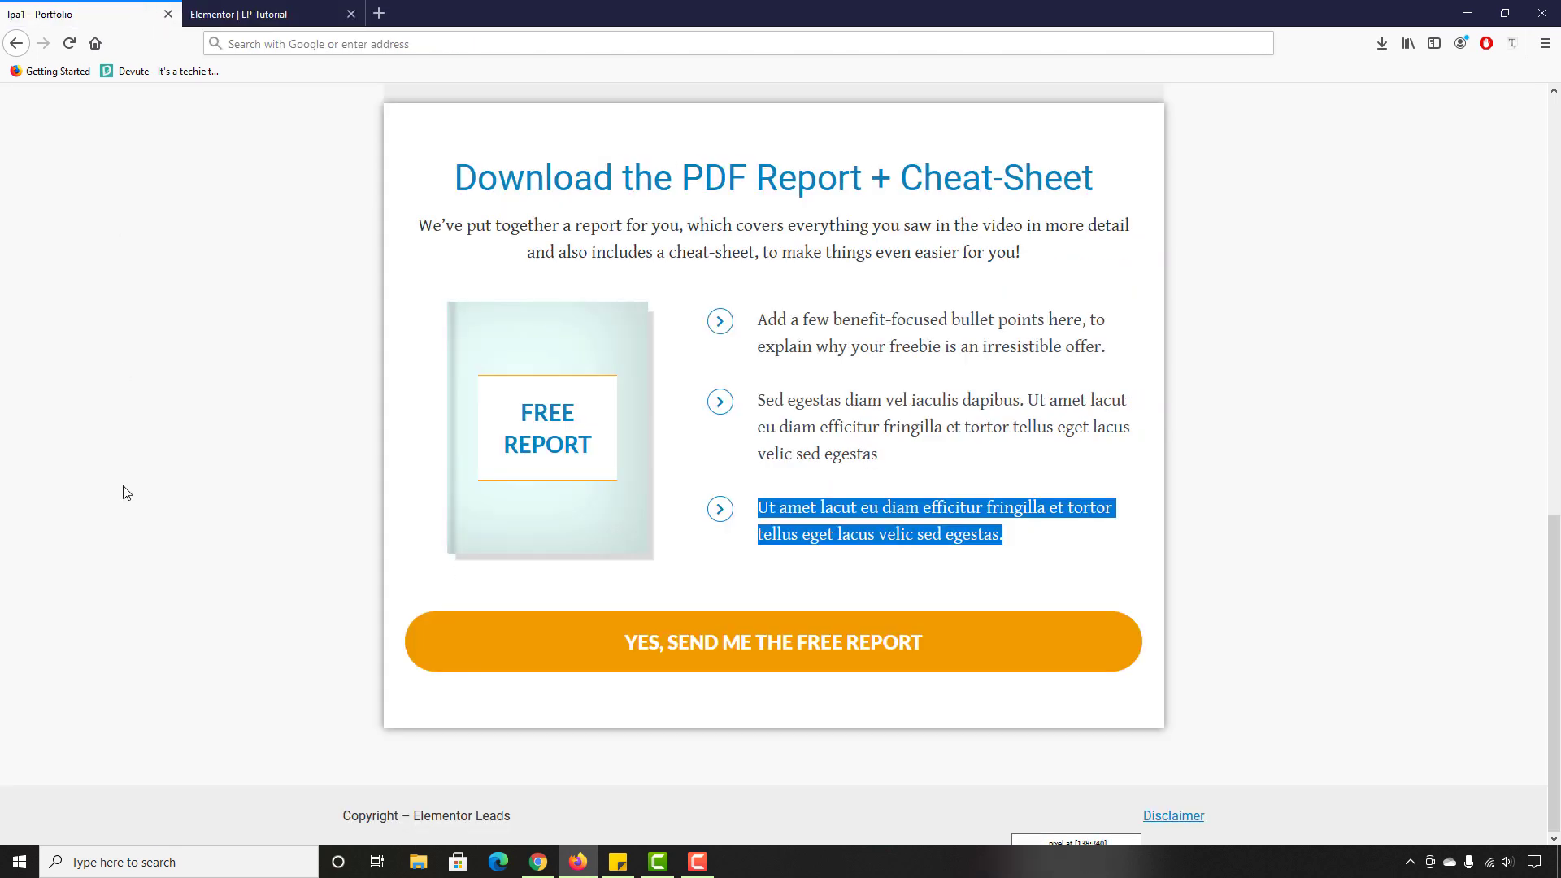
{"action": "key", "text": "ctrl+Tab"}
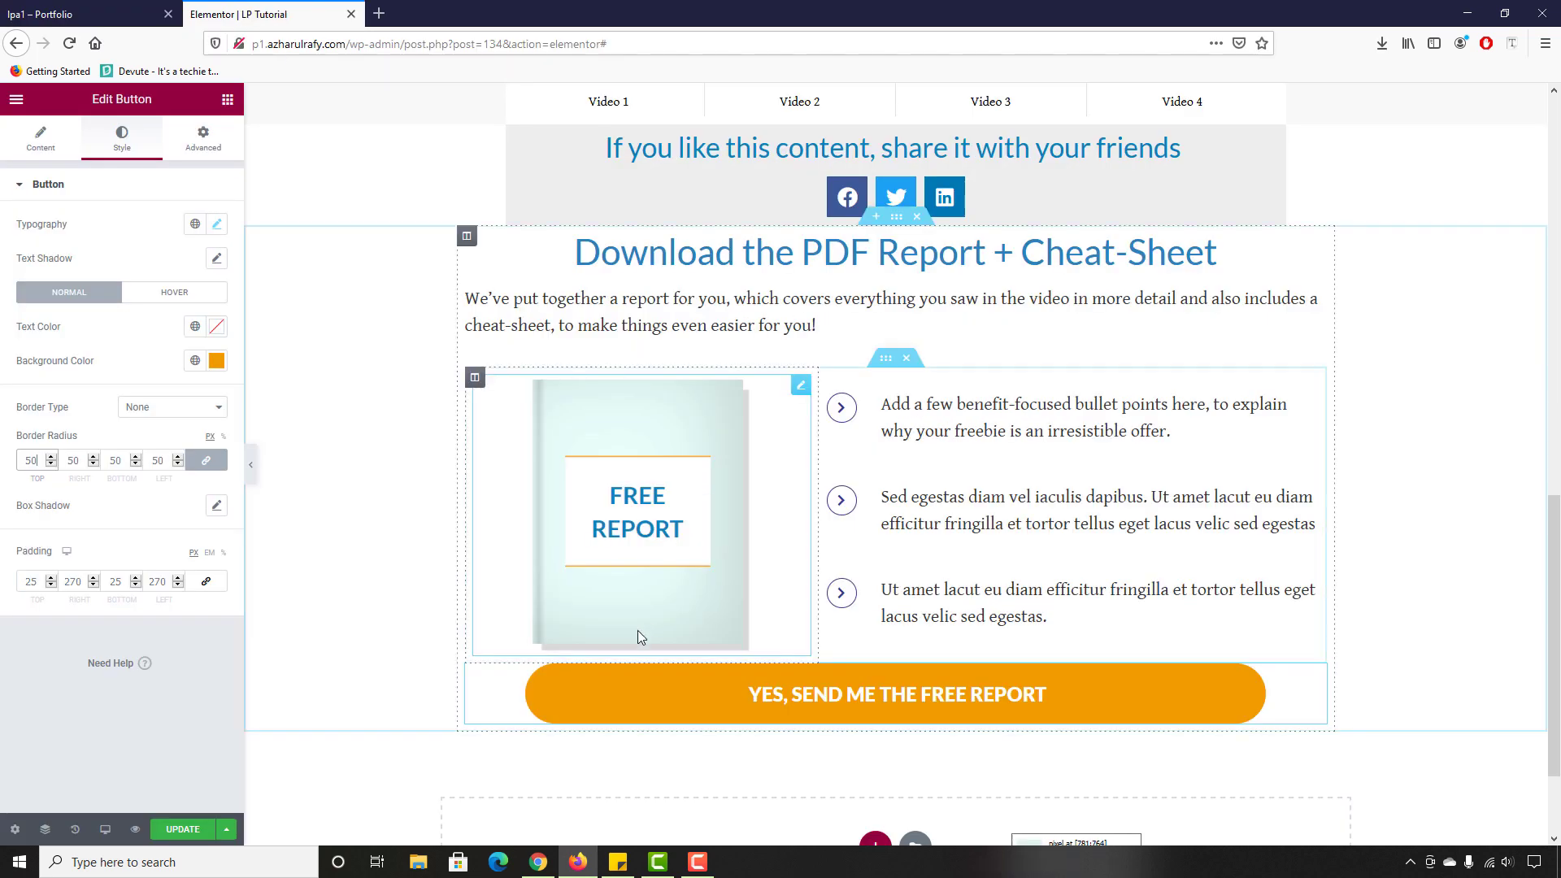
{"action": "left_click", "coordinate": [45, 584]}
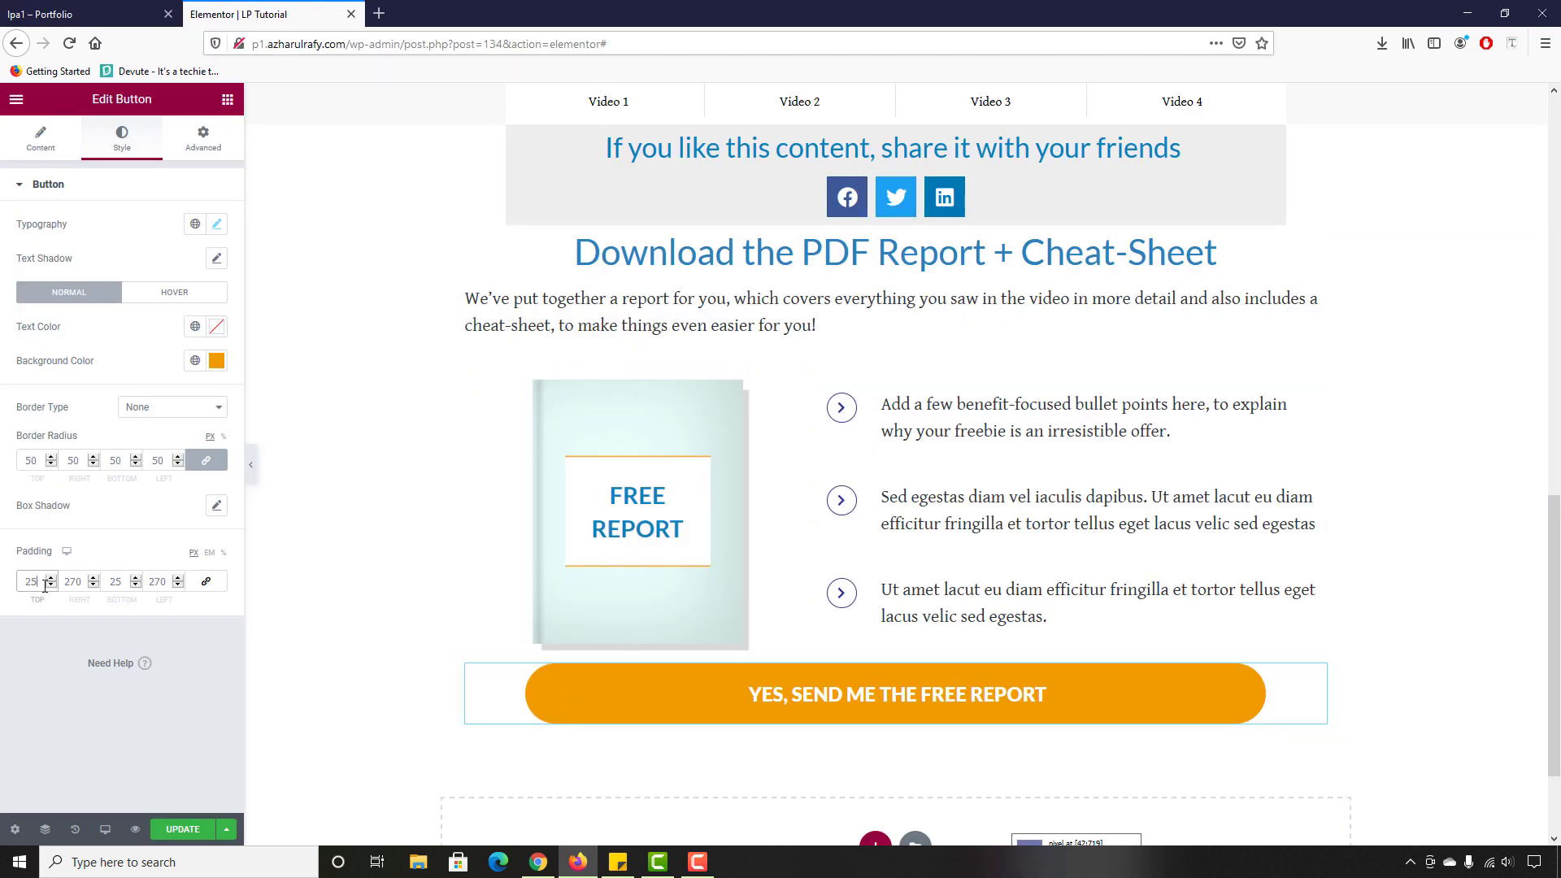
{"action": "type", "text": "300"}
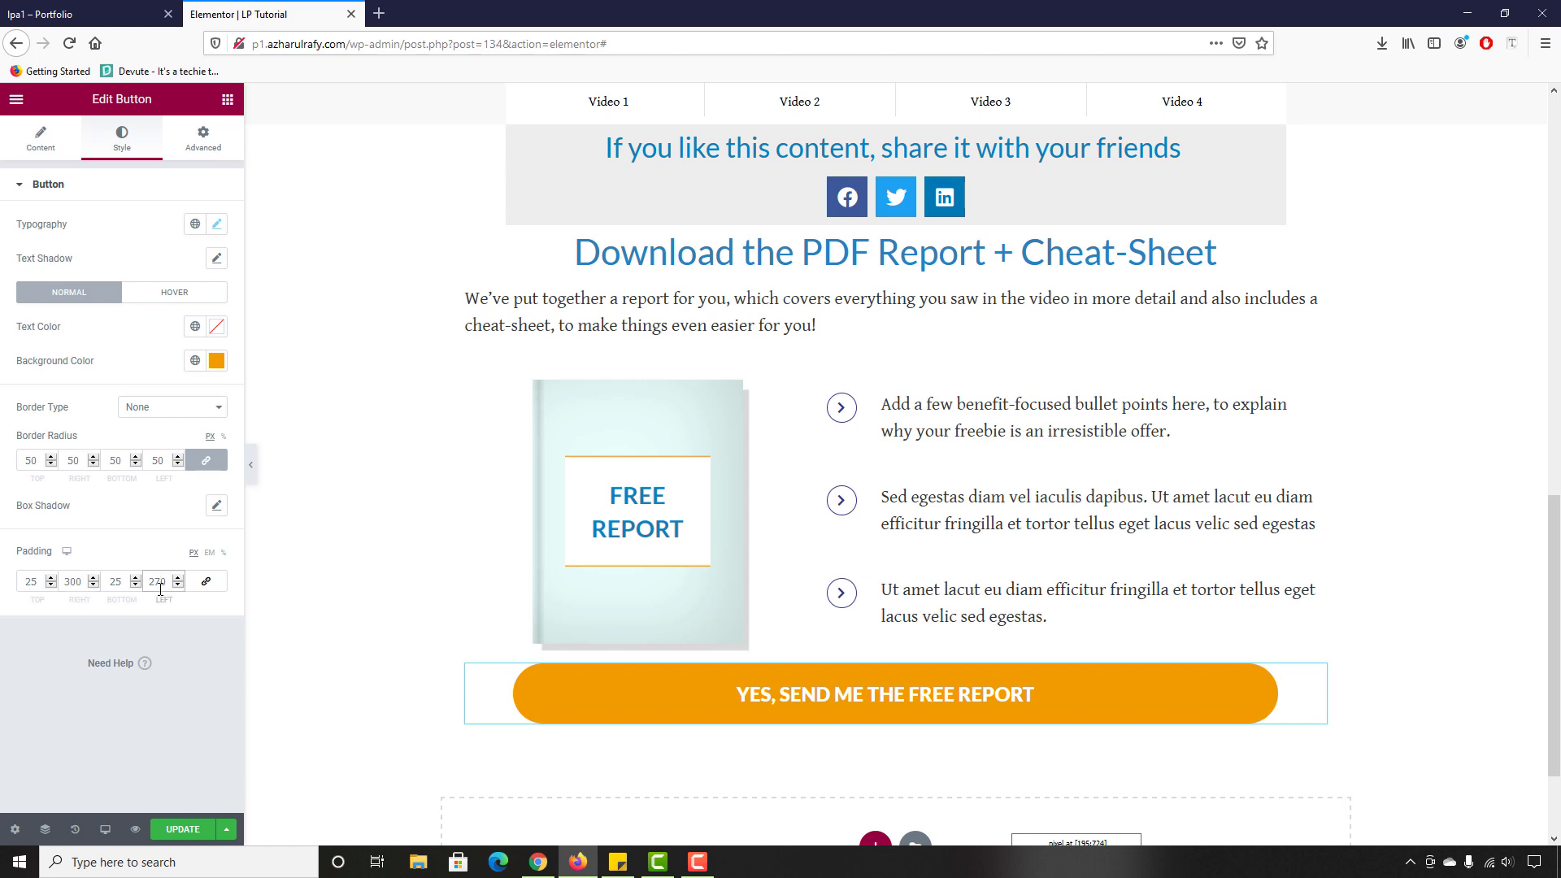
{"action": "type", "text": "300"}
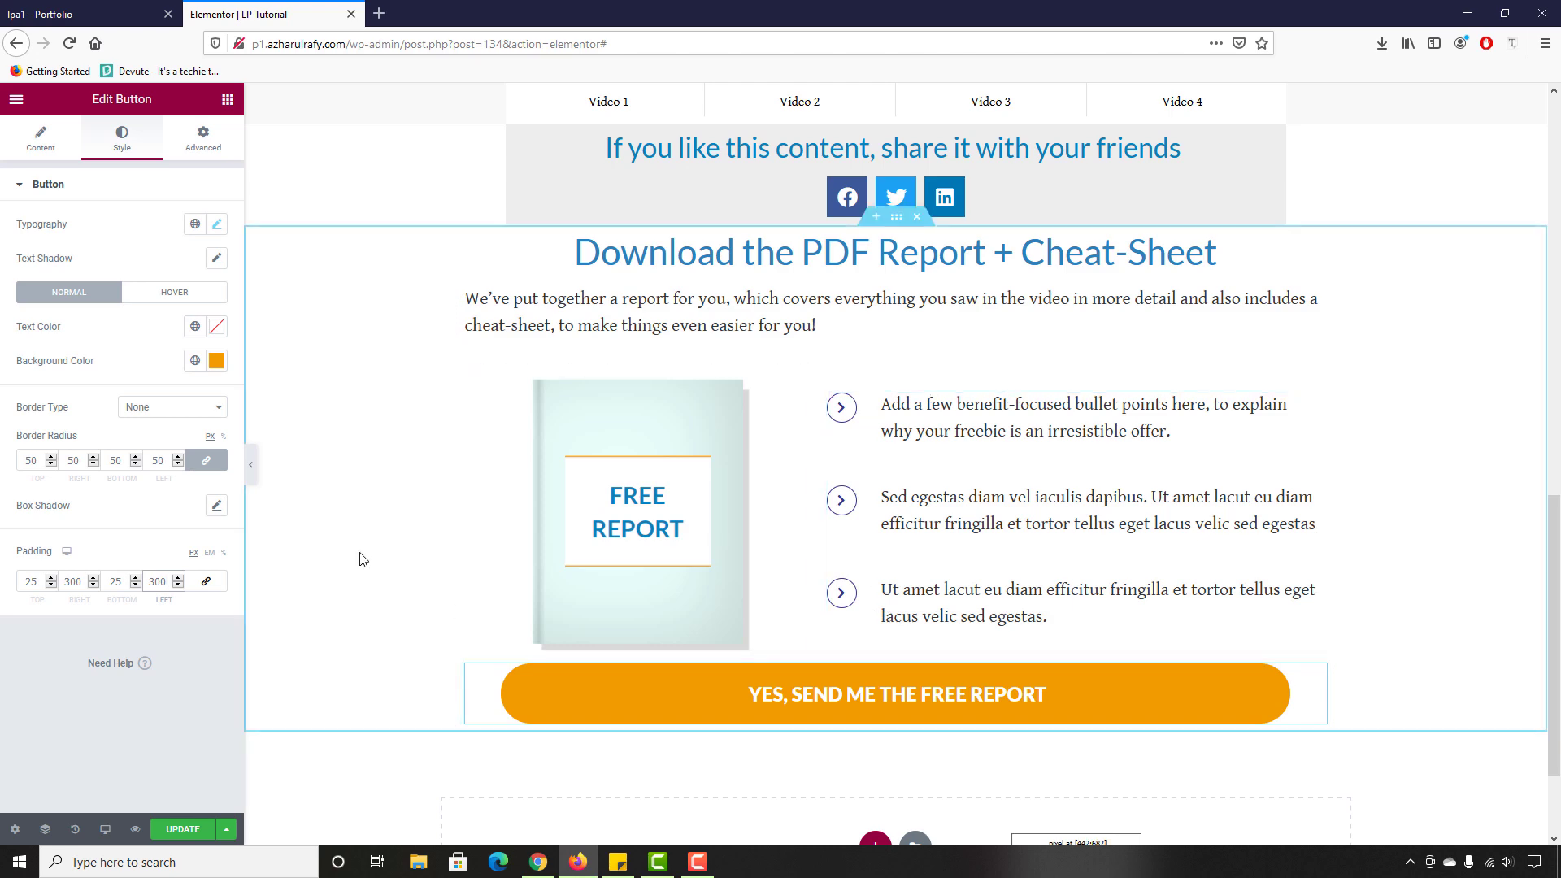
Step: Review the landing page from its headline down to the PDF report section
{"action": "scroll", "coordinate": [574, 561], "scroll_direction": "up", "scroll_amount": 5}
{"action": "scroll", "coordinate": [575, 561], "scroll_direction": "down", "scroll_amount": 5}
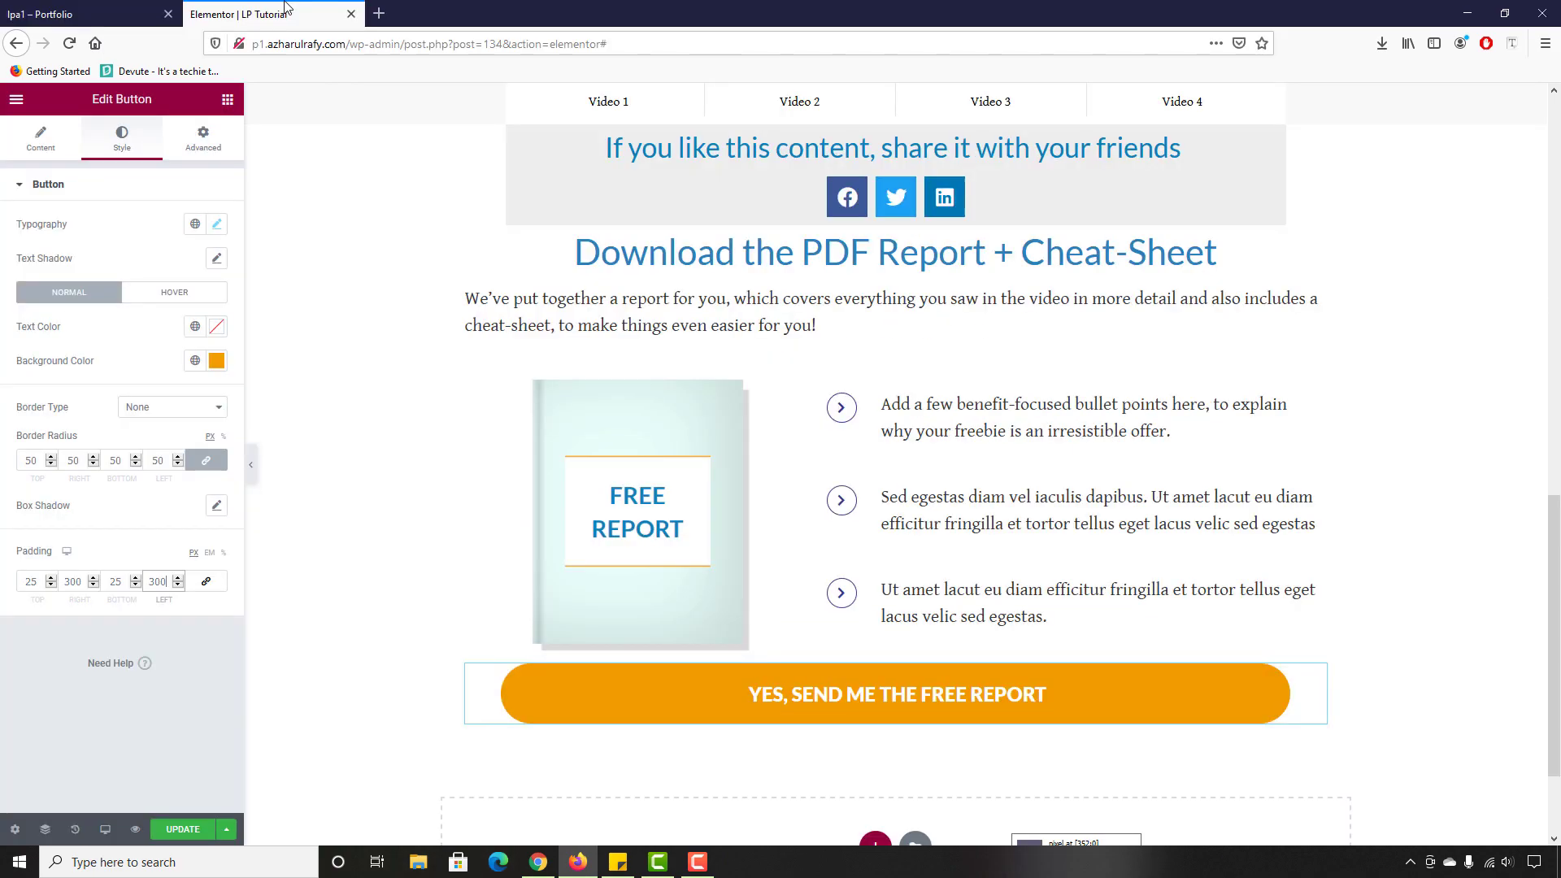
{"action": "scroll", "coordinate": [519, 740], "scroll_direction": "down", "scroll_amount": 2}
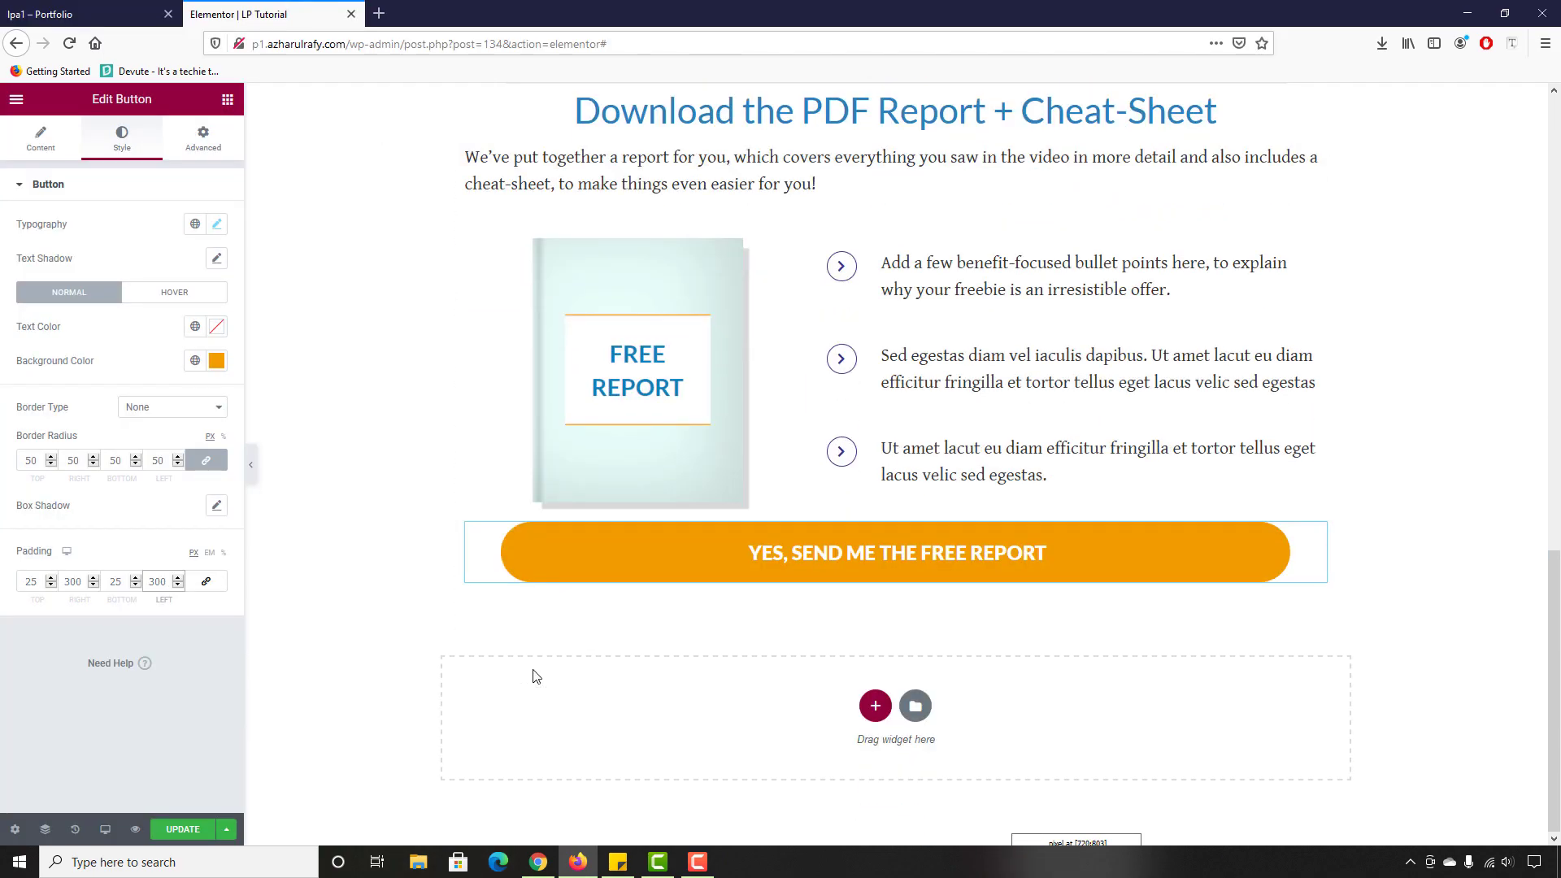
{"action": "scroll", "coordinate": [483, 592], "scroll_direction": "up", "scroll_amount": 12}
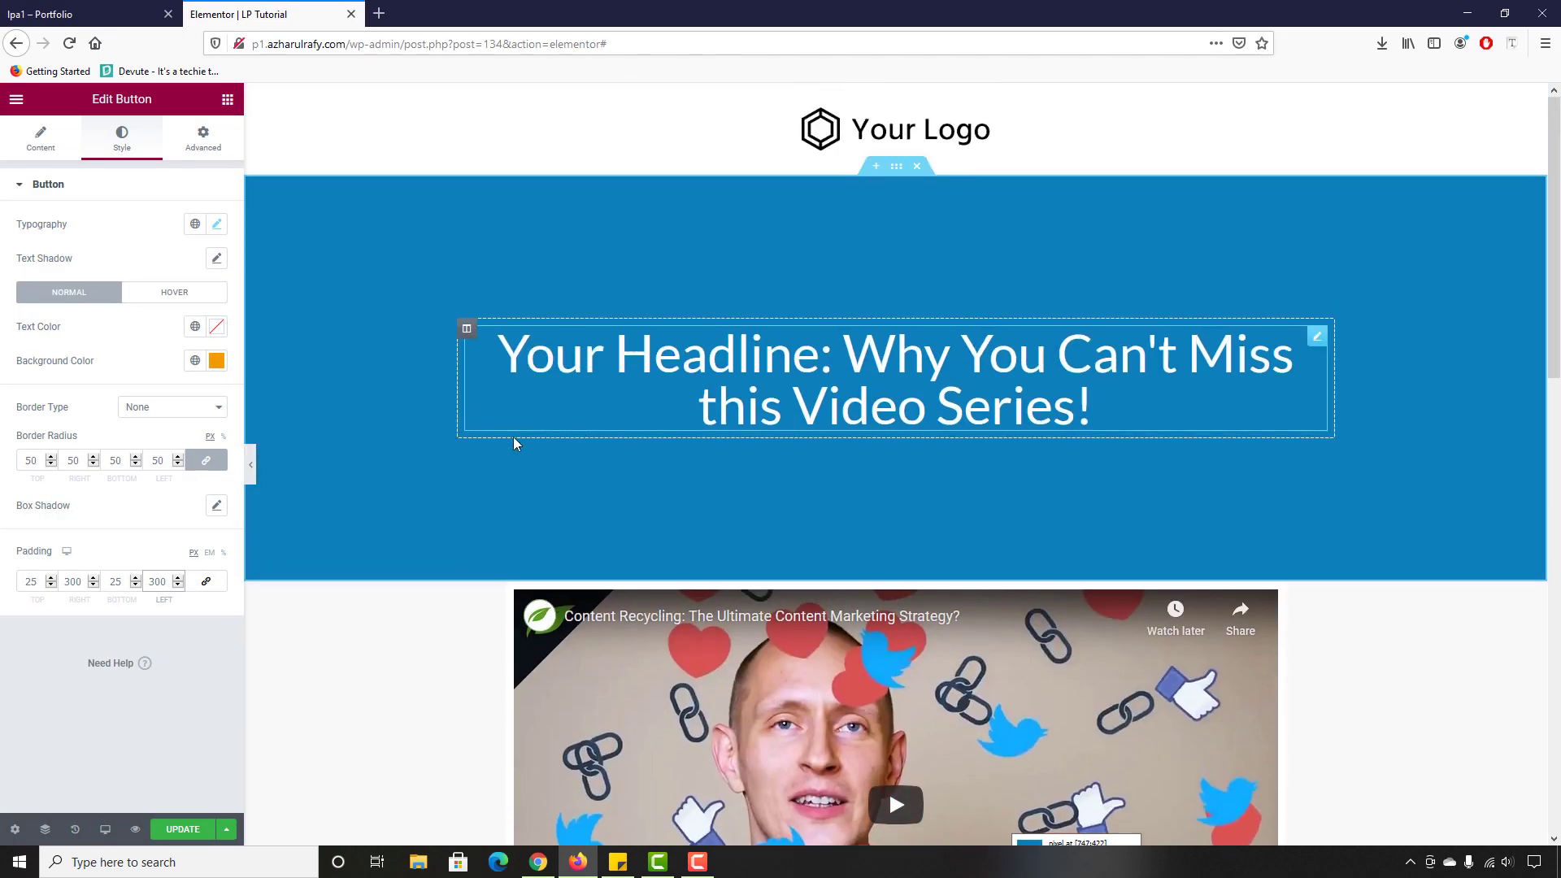
{"action": "scroll", "coordinate": [493, 583], "scroll_direction": "down", "scroll_amount": 6}
{"action": "scroll", "coordinate": [493, 583], "scroll_direction": "down", "scroll_amount": 1}
{"action": "scroll", "coordinate": [409, 509], "scroll_direction": "down", "scroll_amount": 4}
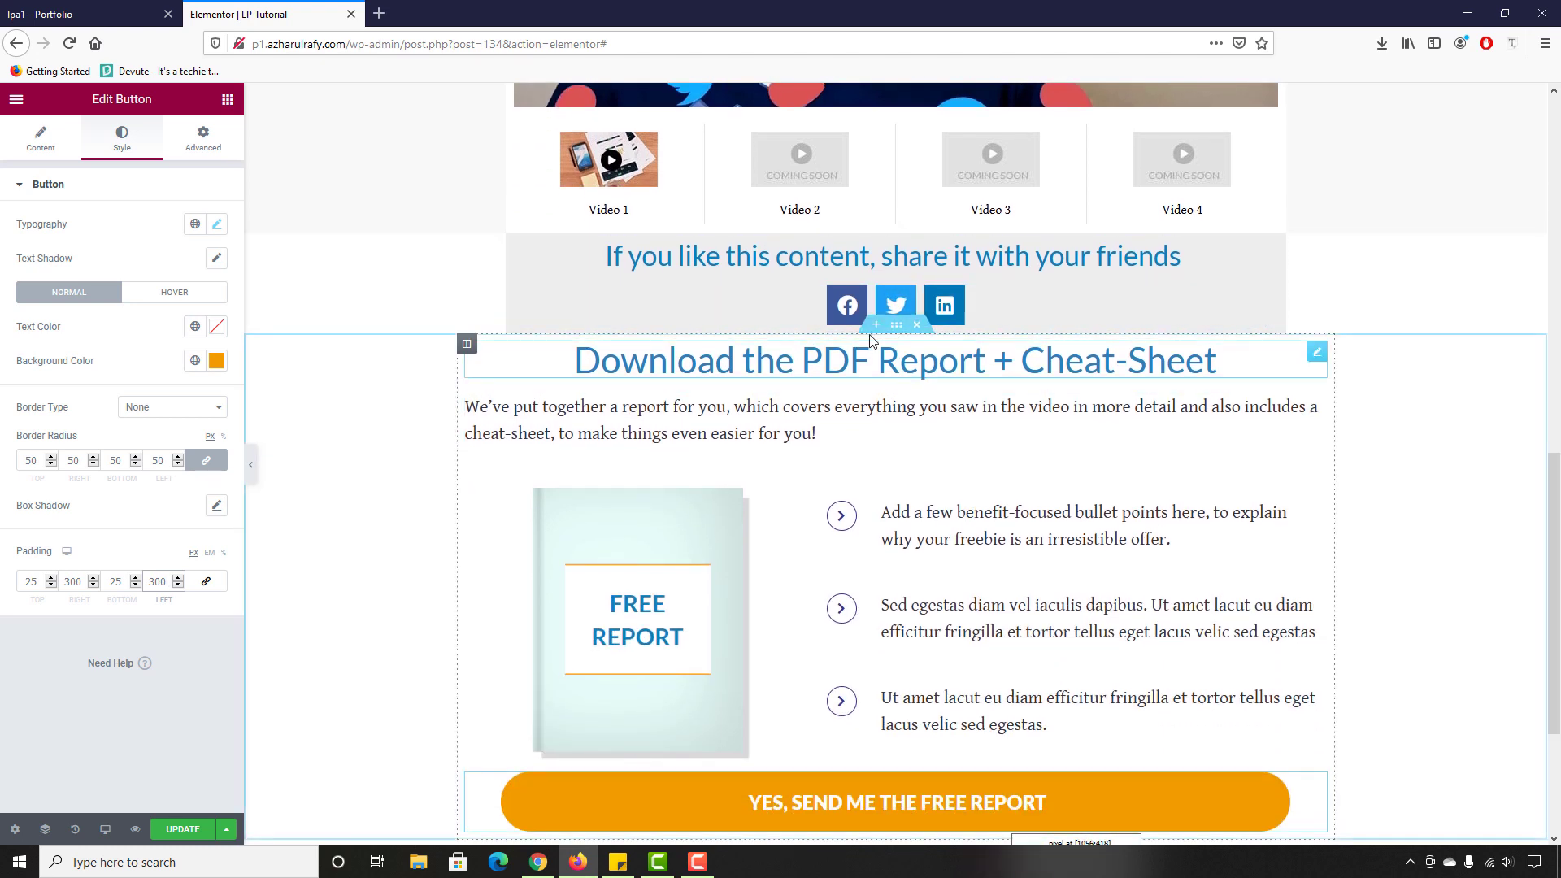
Step: Set the boxed content width of the "Download the PDF Report + Cheat-Sheet" section to 960
{"action": "left_click", "coordinate": [895, 328]}
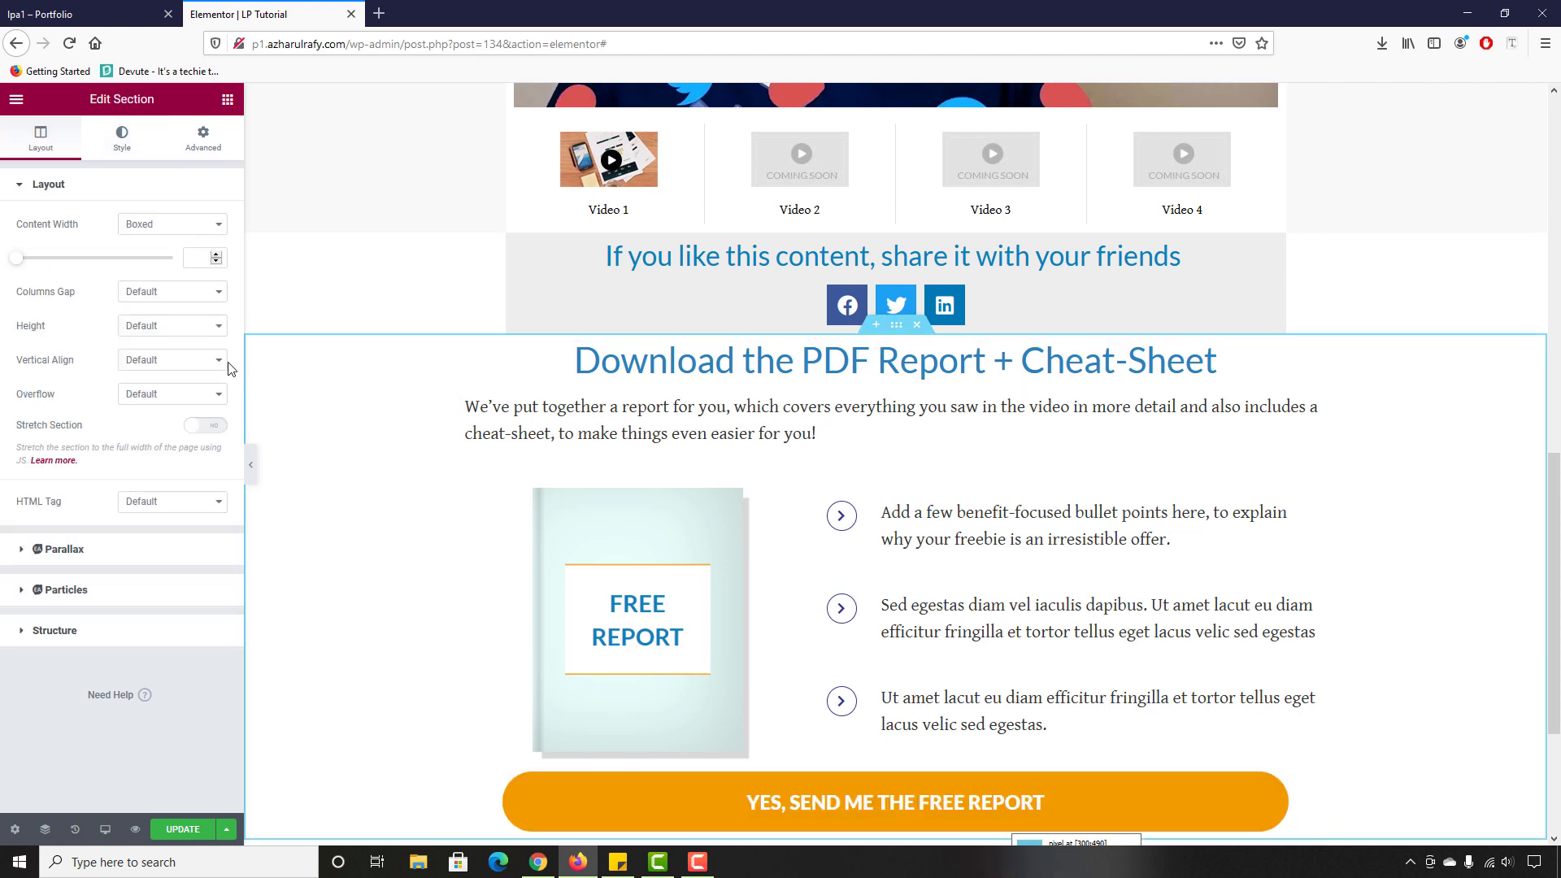
{"action": "left_click", "coordinate": [467, 344]}
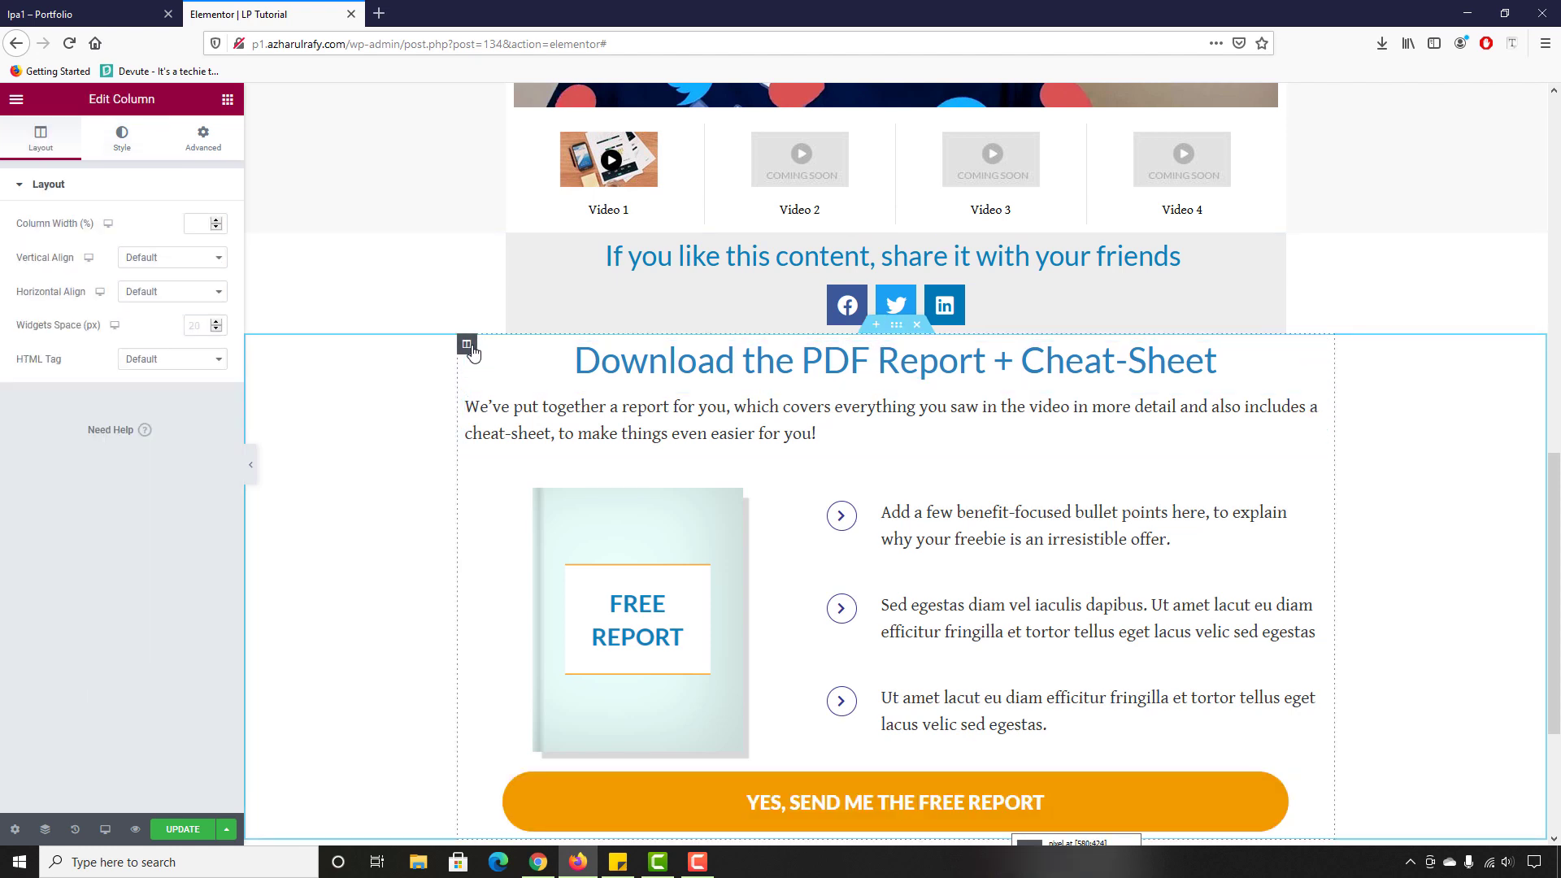
{"action": "left_click", "coordinate": [123, 140]}
{"action": "left_click", "coordinate": [40, 139]}
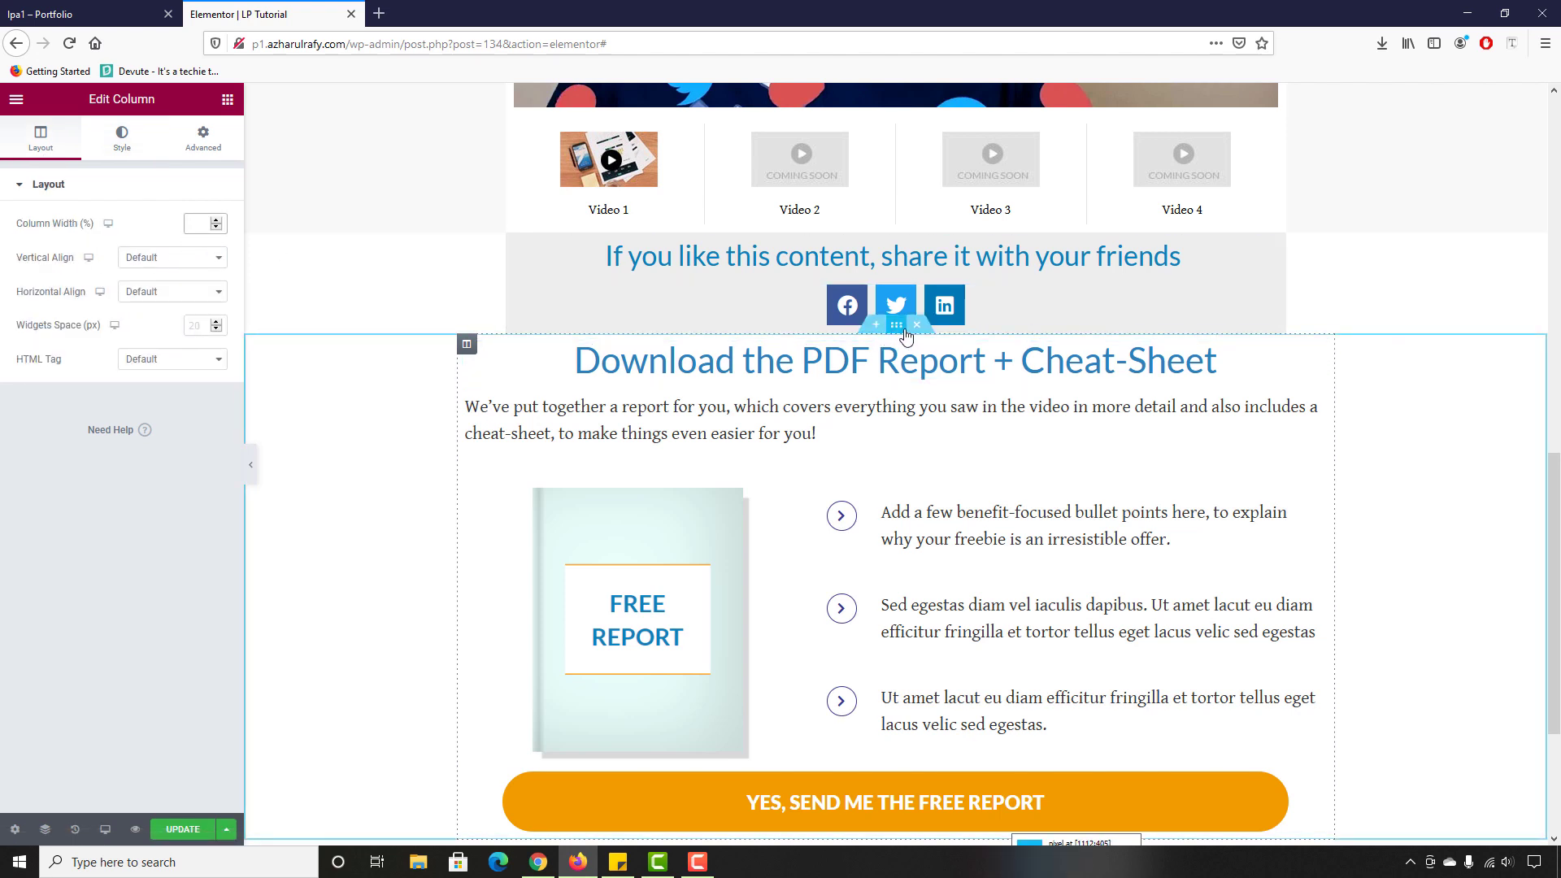
{"action": "left_click", "coordinate": [903, 327]}
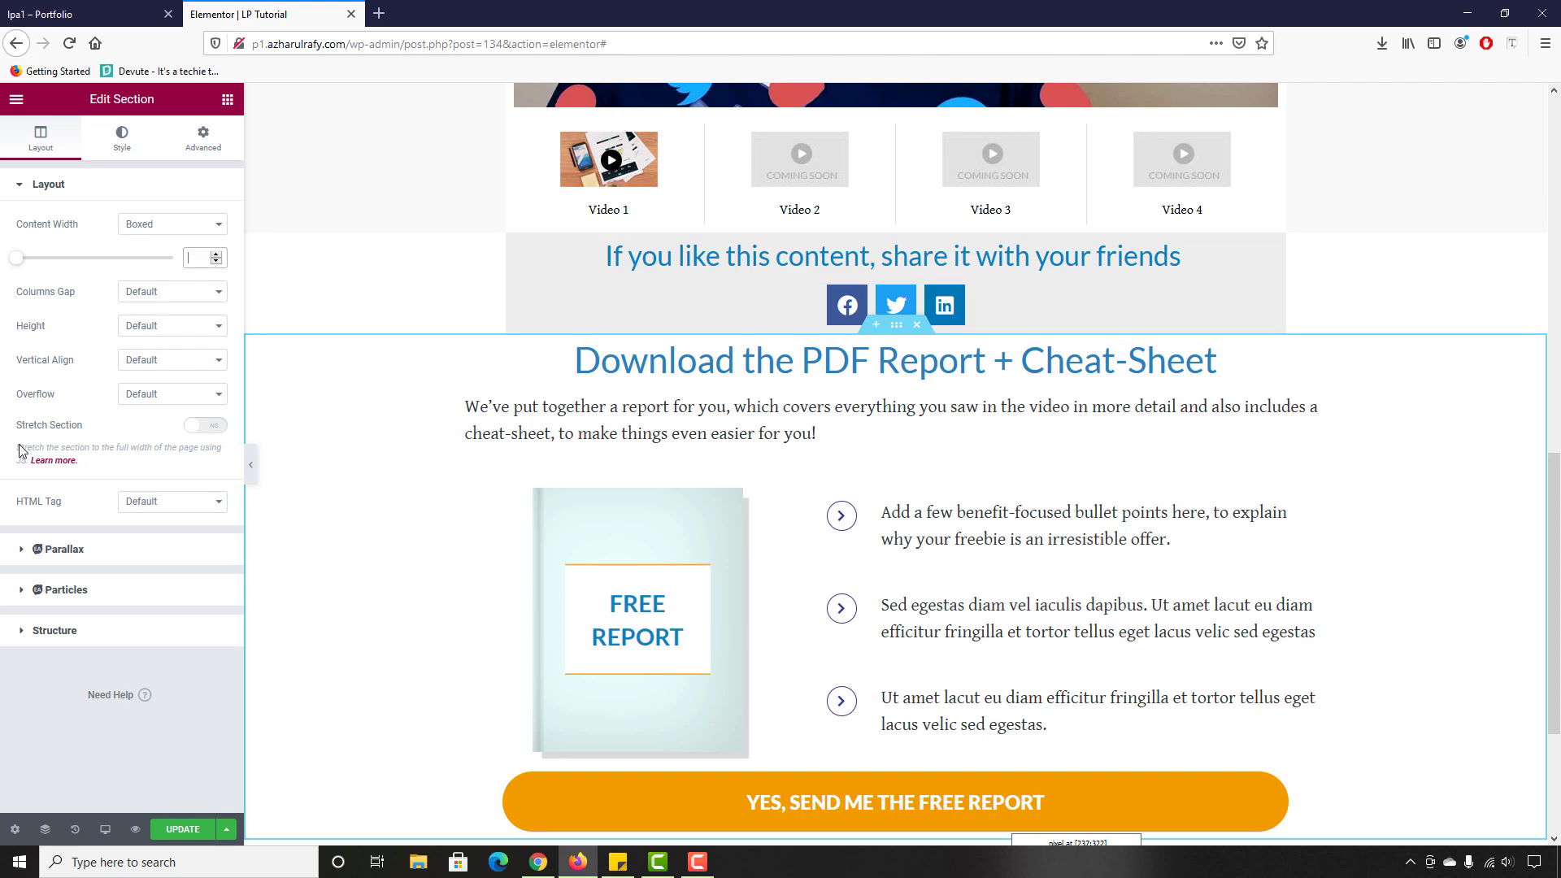
{"action": "type", "text": "960"}
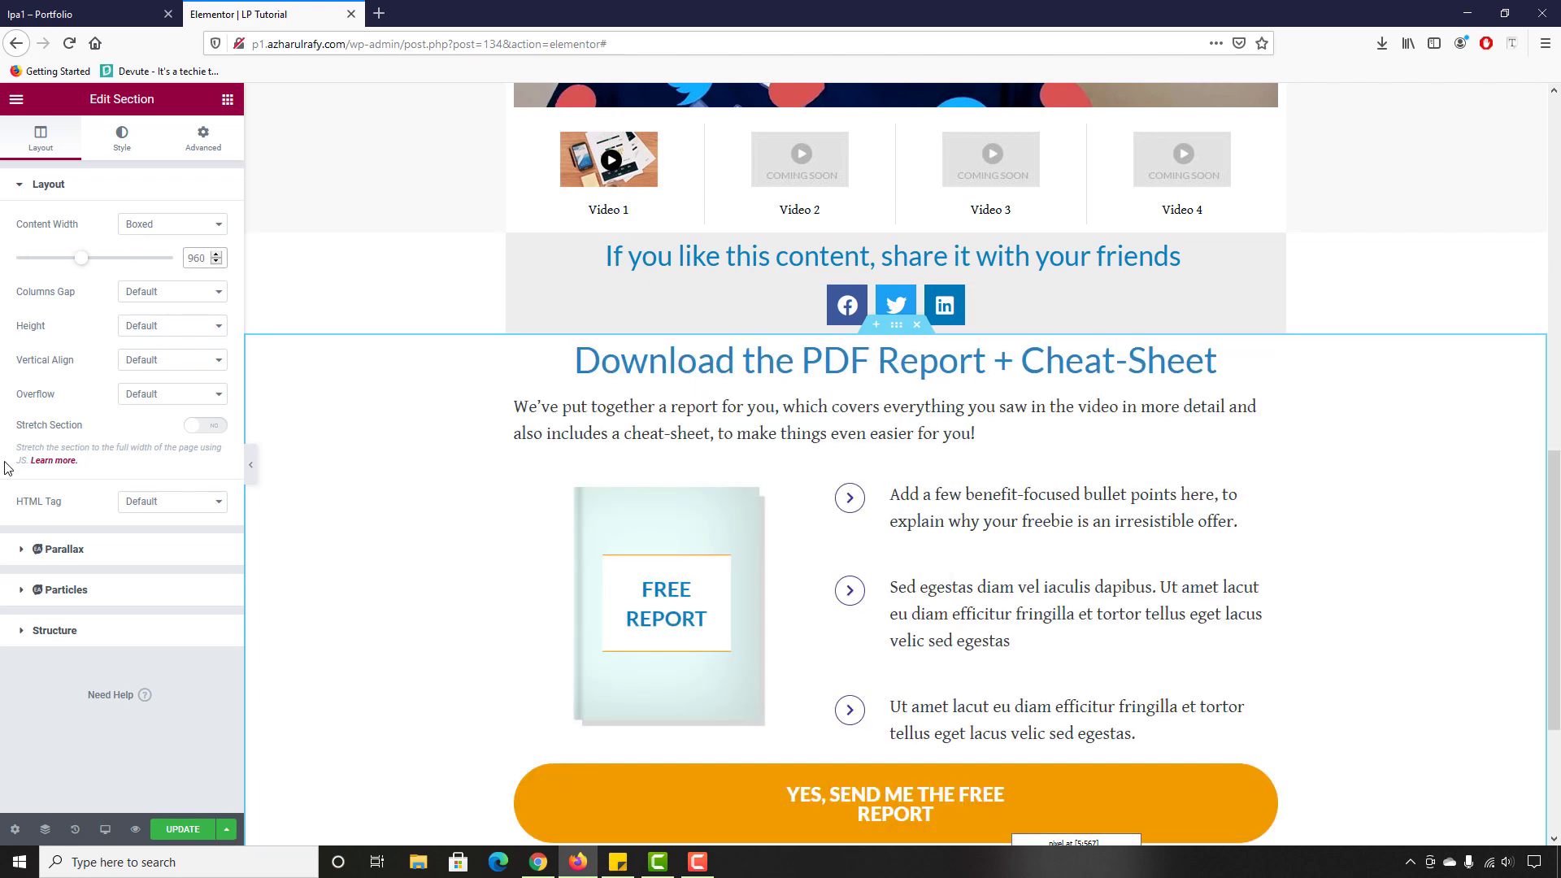
{"action": "scroll", "coordinate": [457, 623], "scroll_direction": "down", "scroll_amount": 3}
{"action": "scroll", "coordinate": [743, 453], "scroll_direction": "up", "scroll_amount": 3}
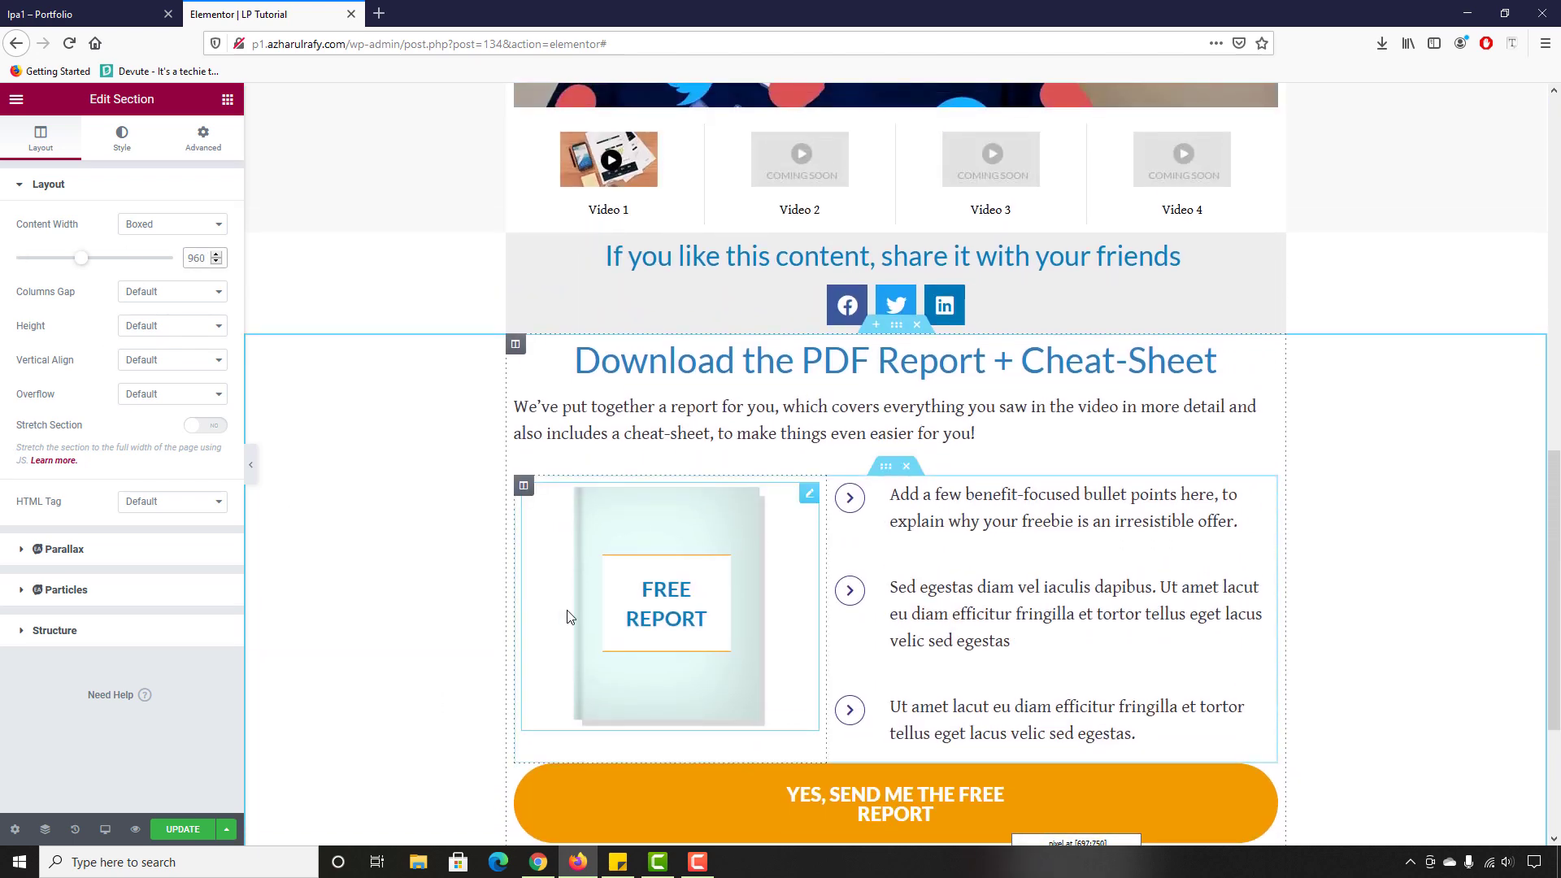
Step: Reduce the free report button's left and right padding to 270 px to fit the narrower section
{"action": "scroll", "coordinate": [567, 616], "scroll_direction": "down", "scroll_amount": 1}
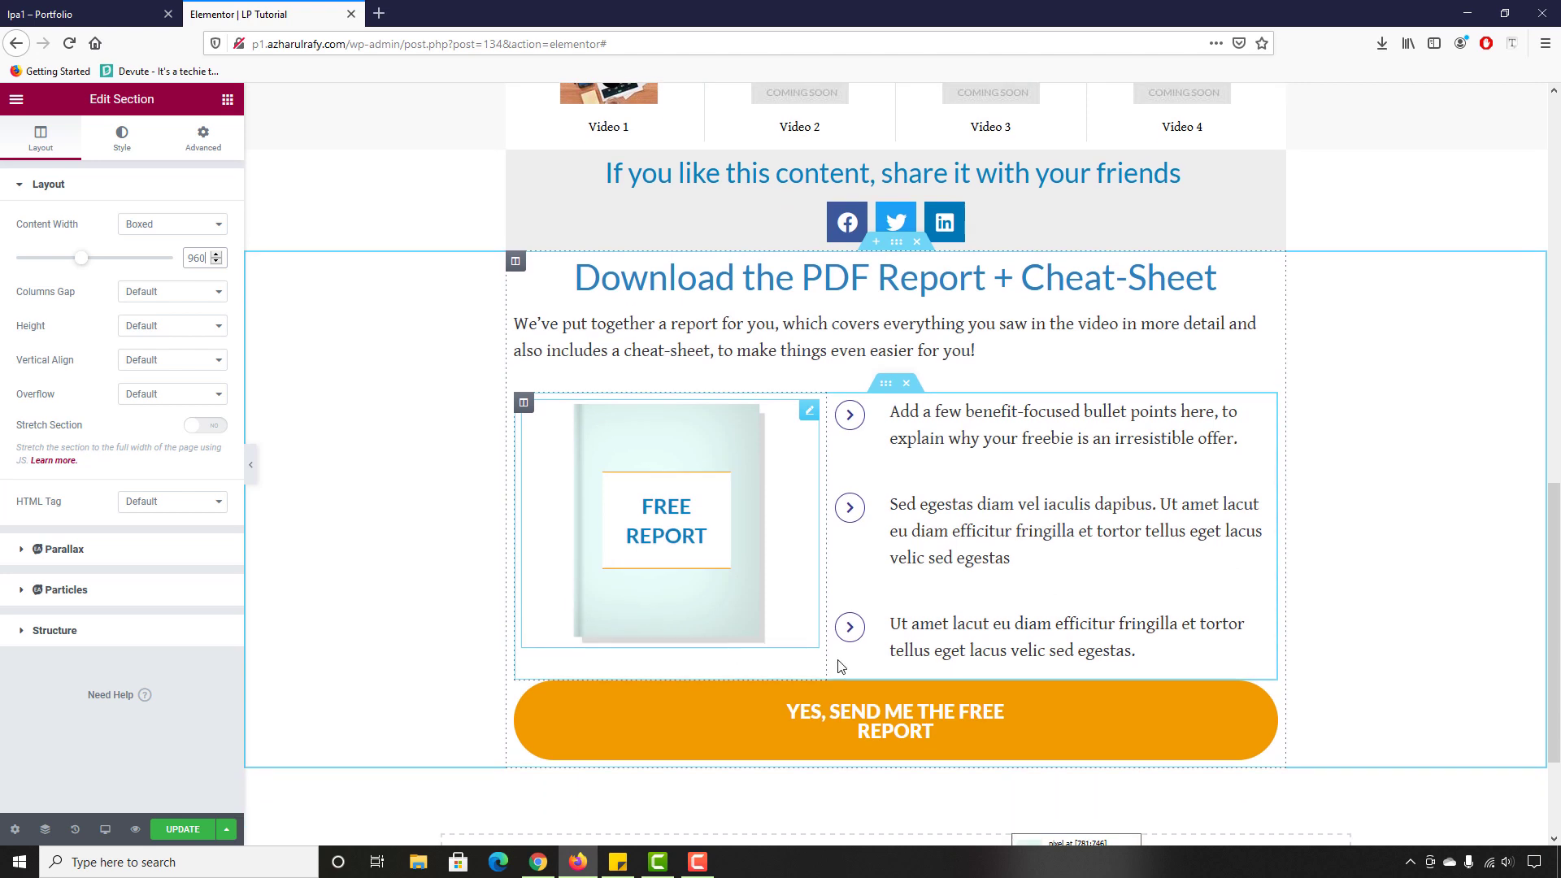
{"action": "left_click", "coordinate": [756, 750]}
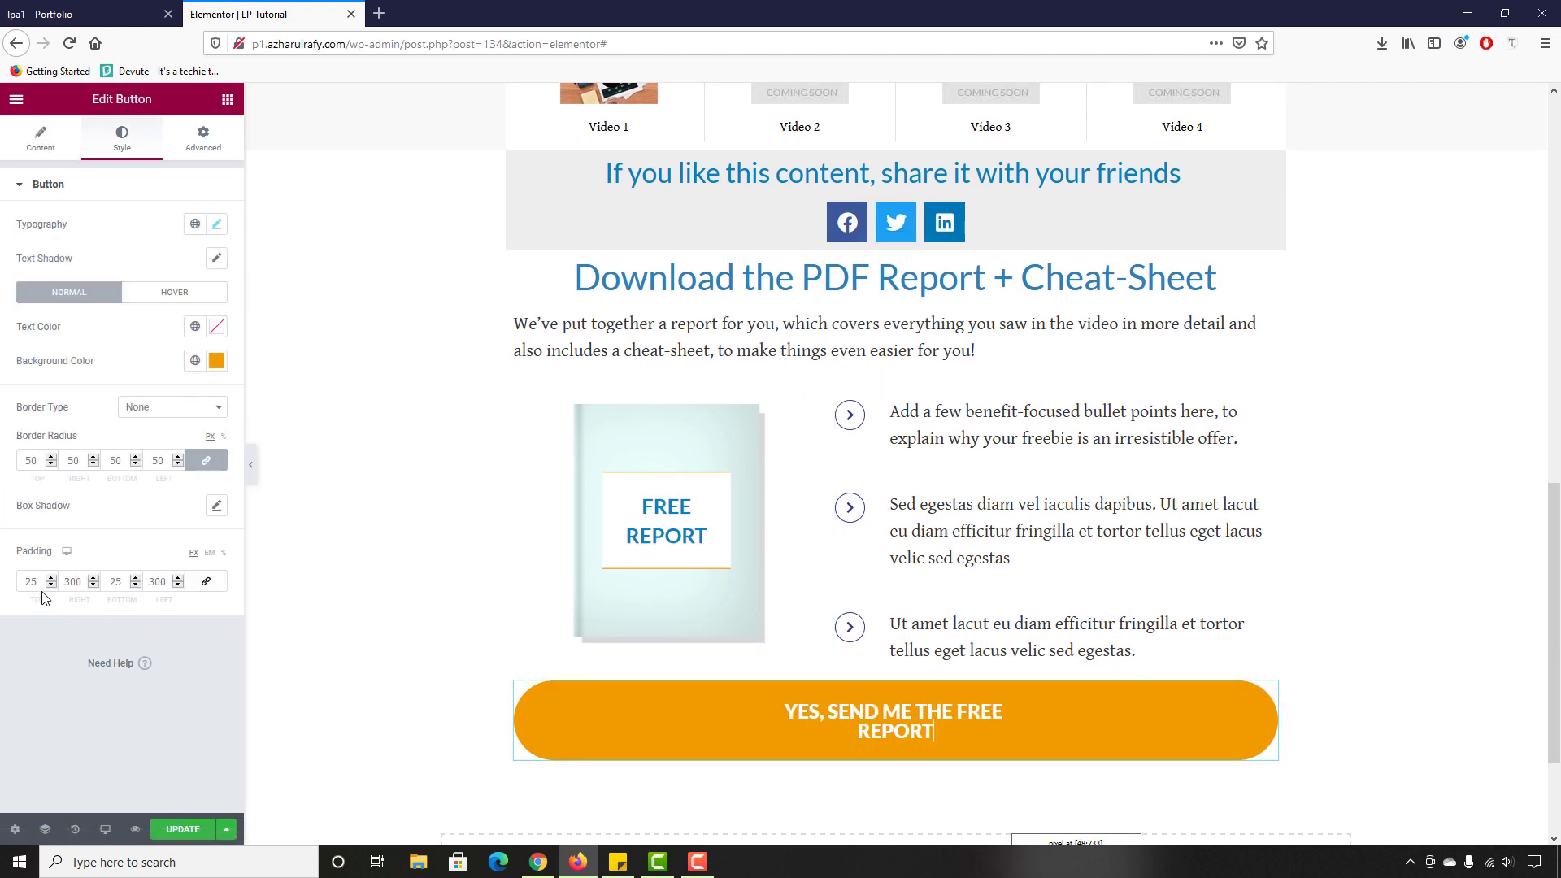
{"action": "double_click", "coordinate": [63, 587]}
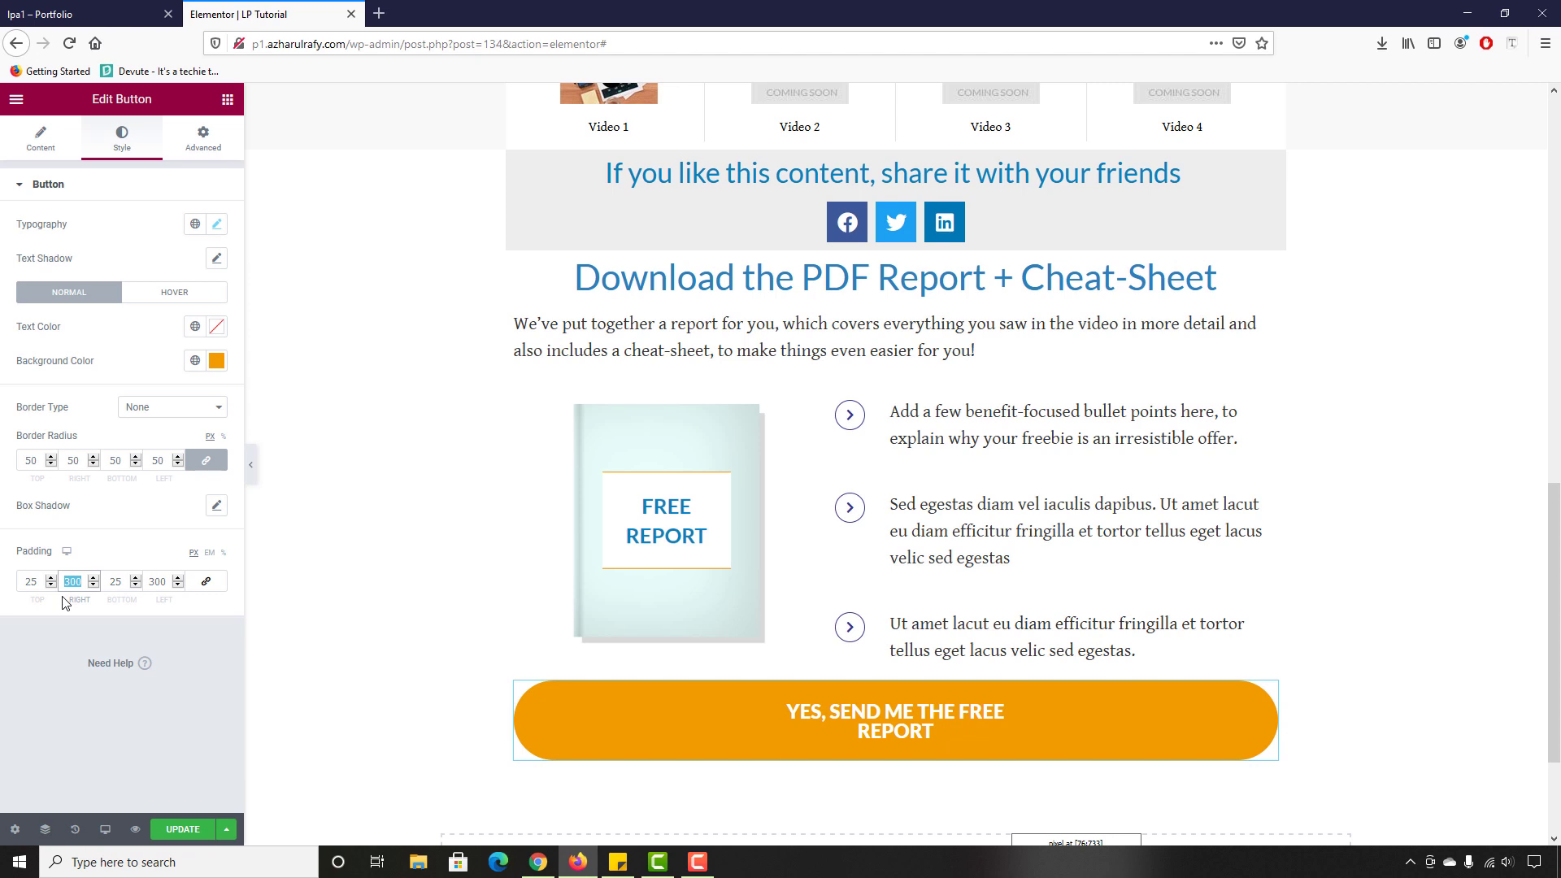
{"action": "type", "text": "270"}
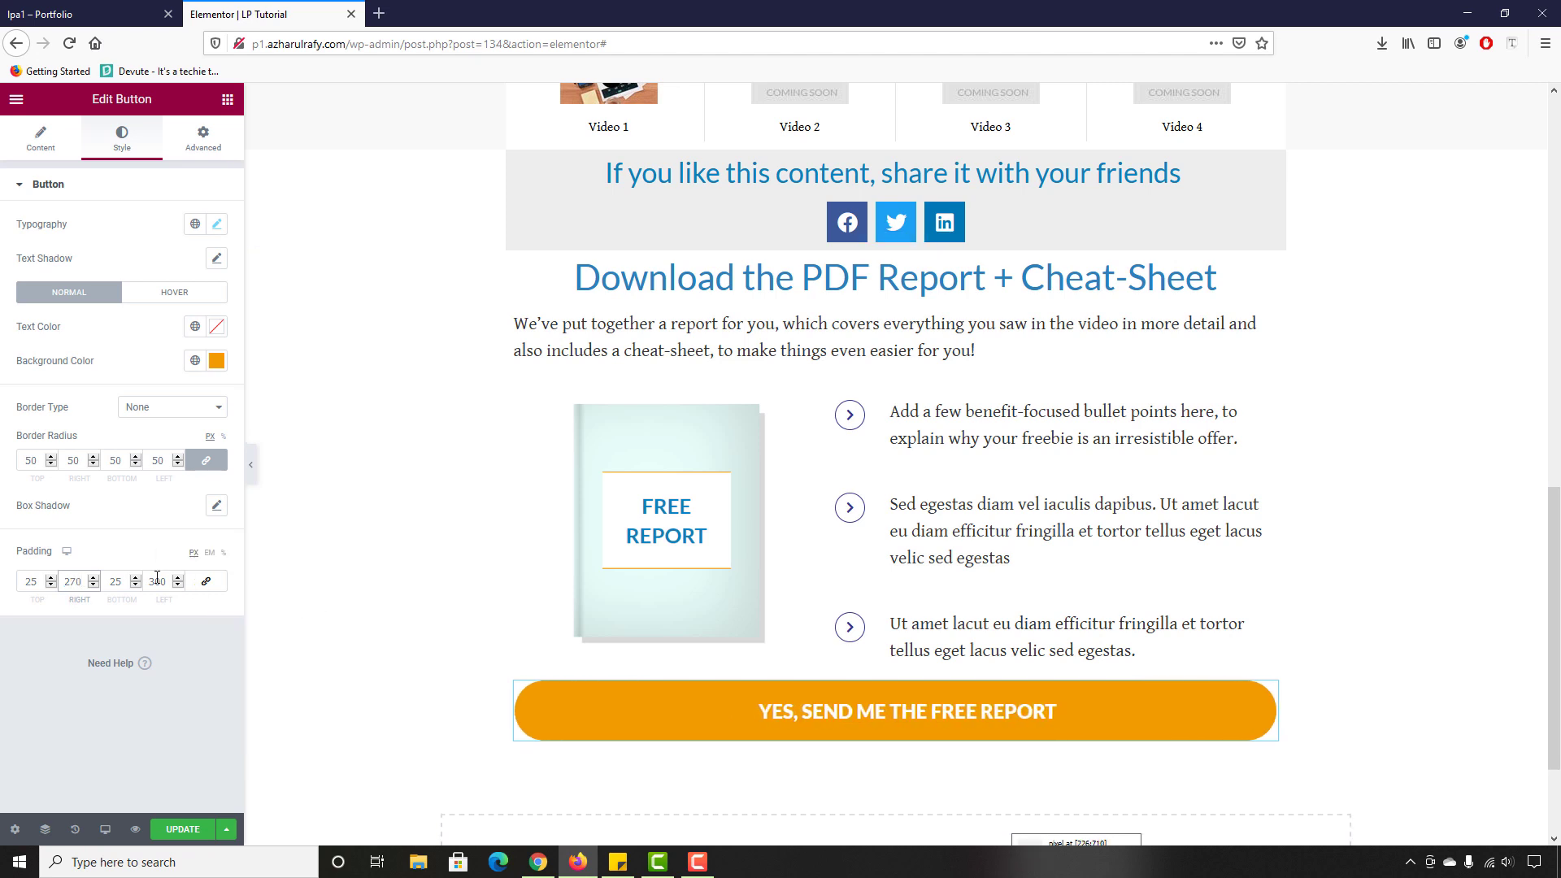
{"action": "double_click", "coordinate": [149, 581]}
{"action": "type", "text": "270"}
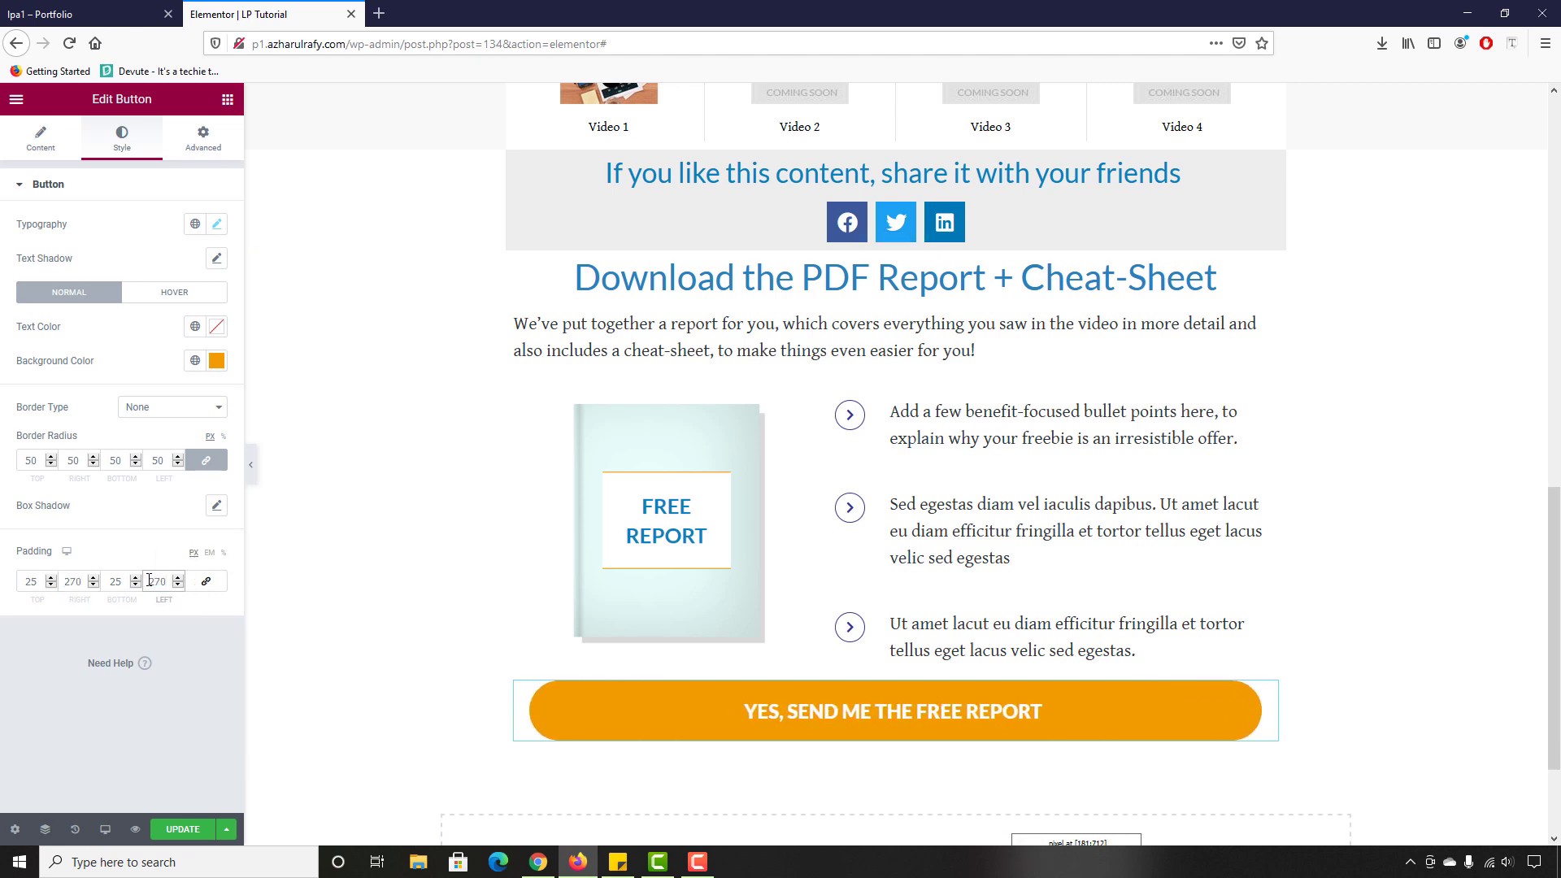
Step: Check the footer layout on the reference page and add a new two-column section below the PDF report section
{"action": "scroll", "coordinate": [744, 509], "scroll_direction": "up", "scroll_amount": 3}
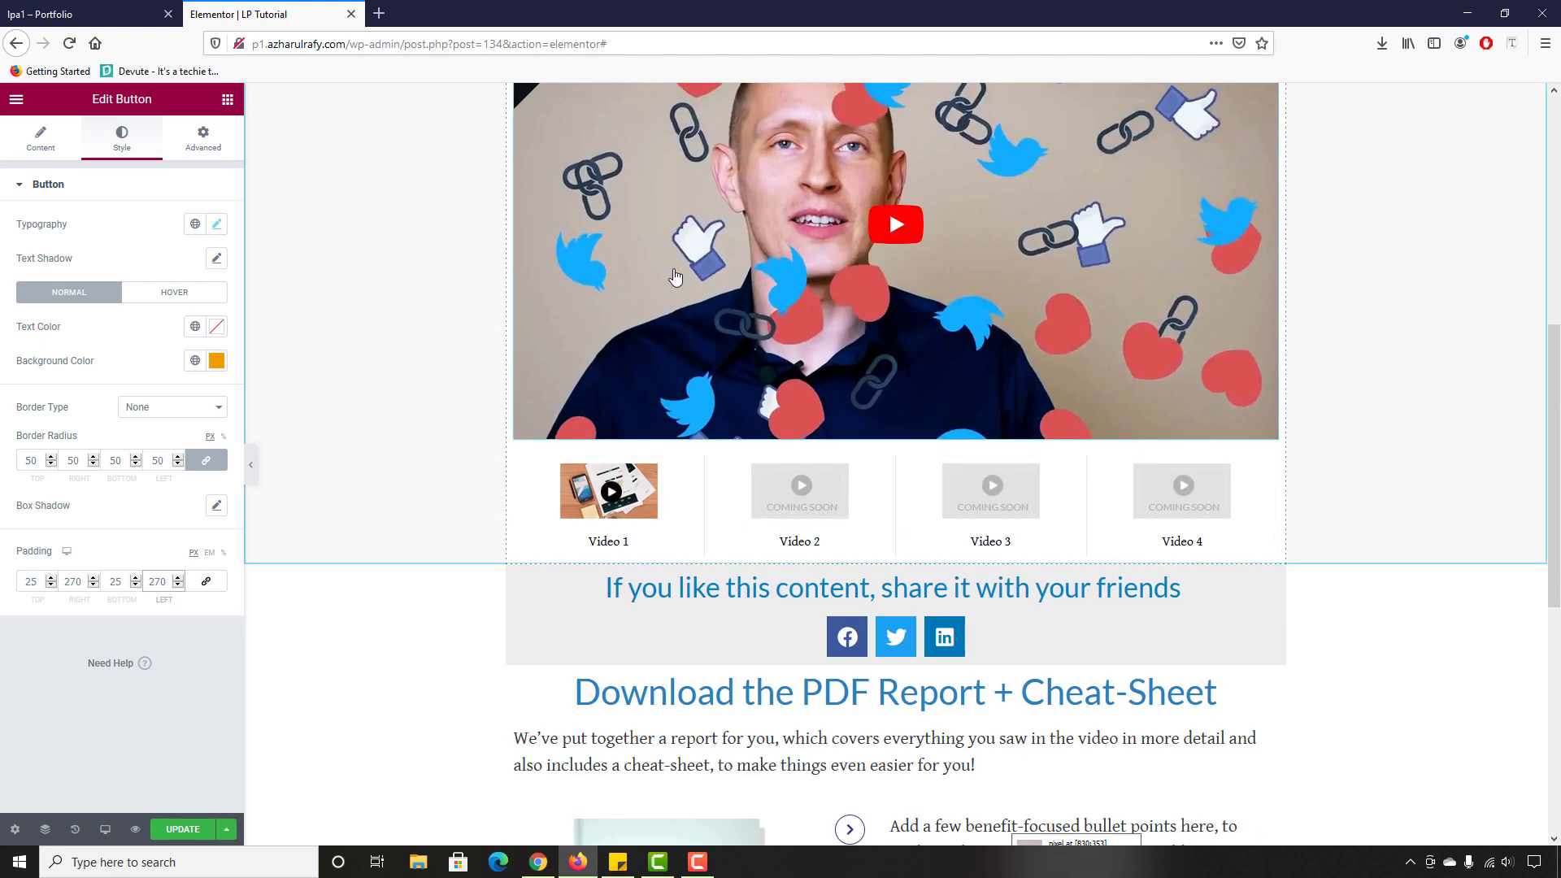
{"action": "scroll", "coordinate": [621, 669], "scroll_direction": "down", "scroll_amount": 5}
{"action": "left_click", "coordinate": [50, 8]}
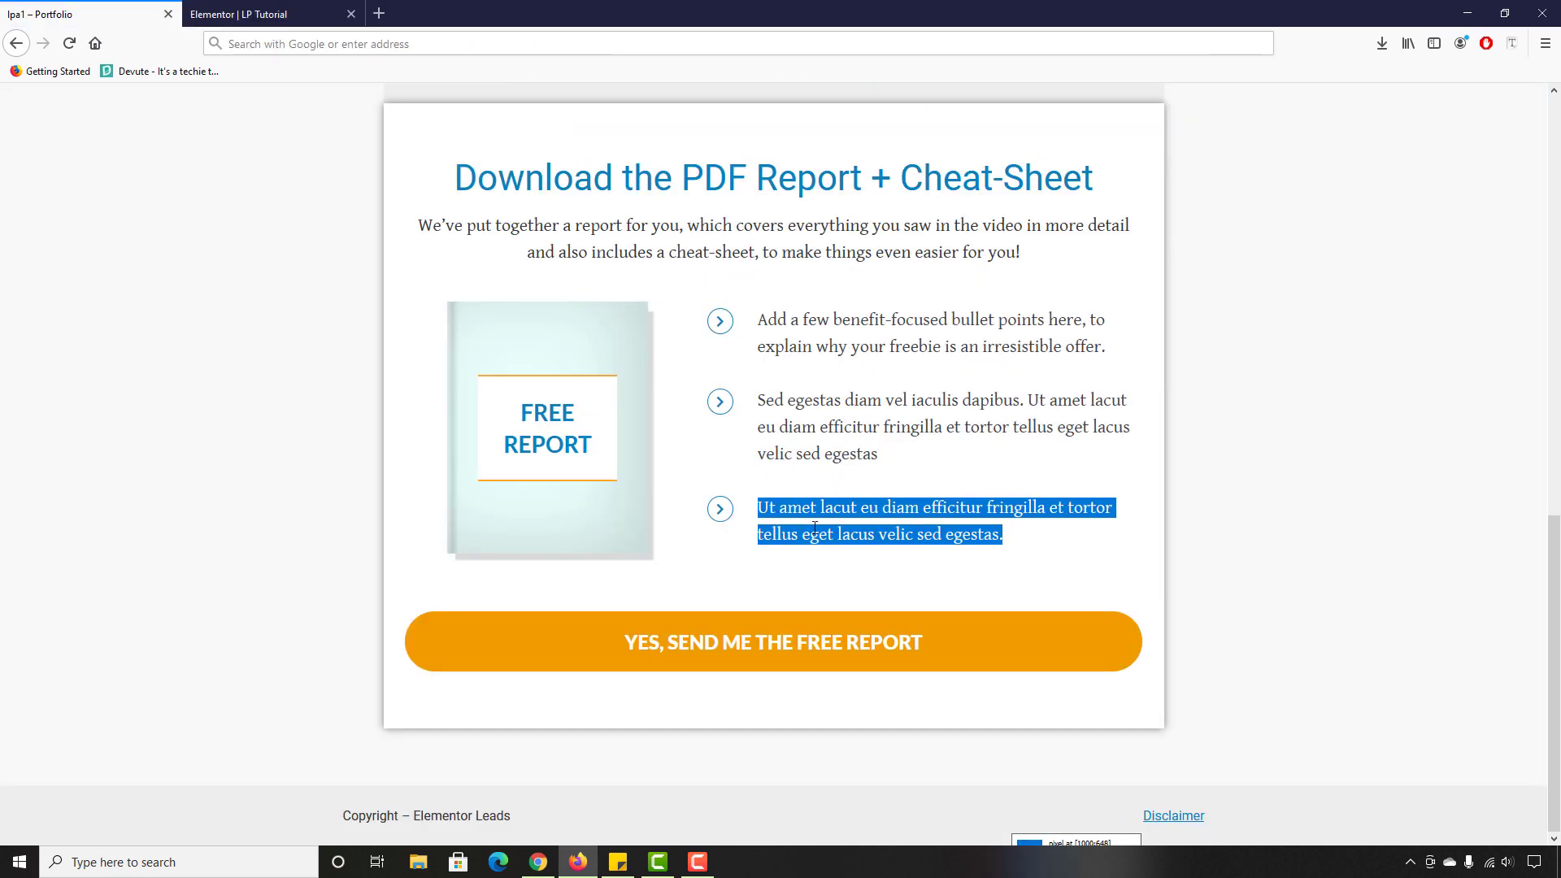
{"action": "left_click", "coordinate": [244, 14]}
{"action": "left_click", "coordinate": [876, 707]}
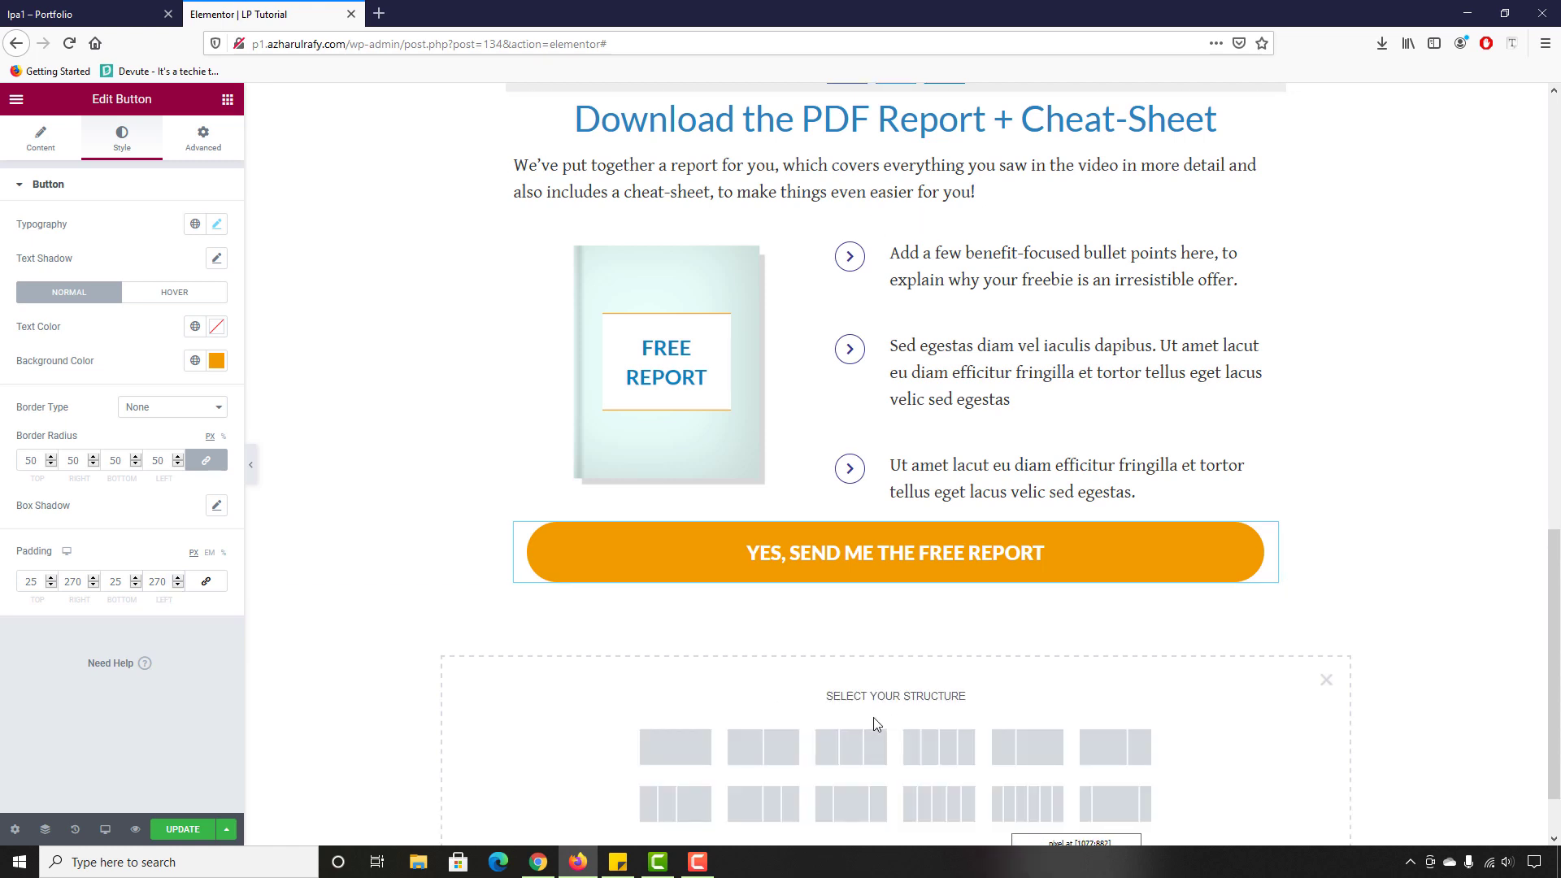
{"action": "left_click", "coordinate": [759, 744]}
Step: Copy the footer text "Copyright – Elementor Leads" from the reference page
{"action": "key", "text": "ctrl+shift+Tab"}
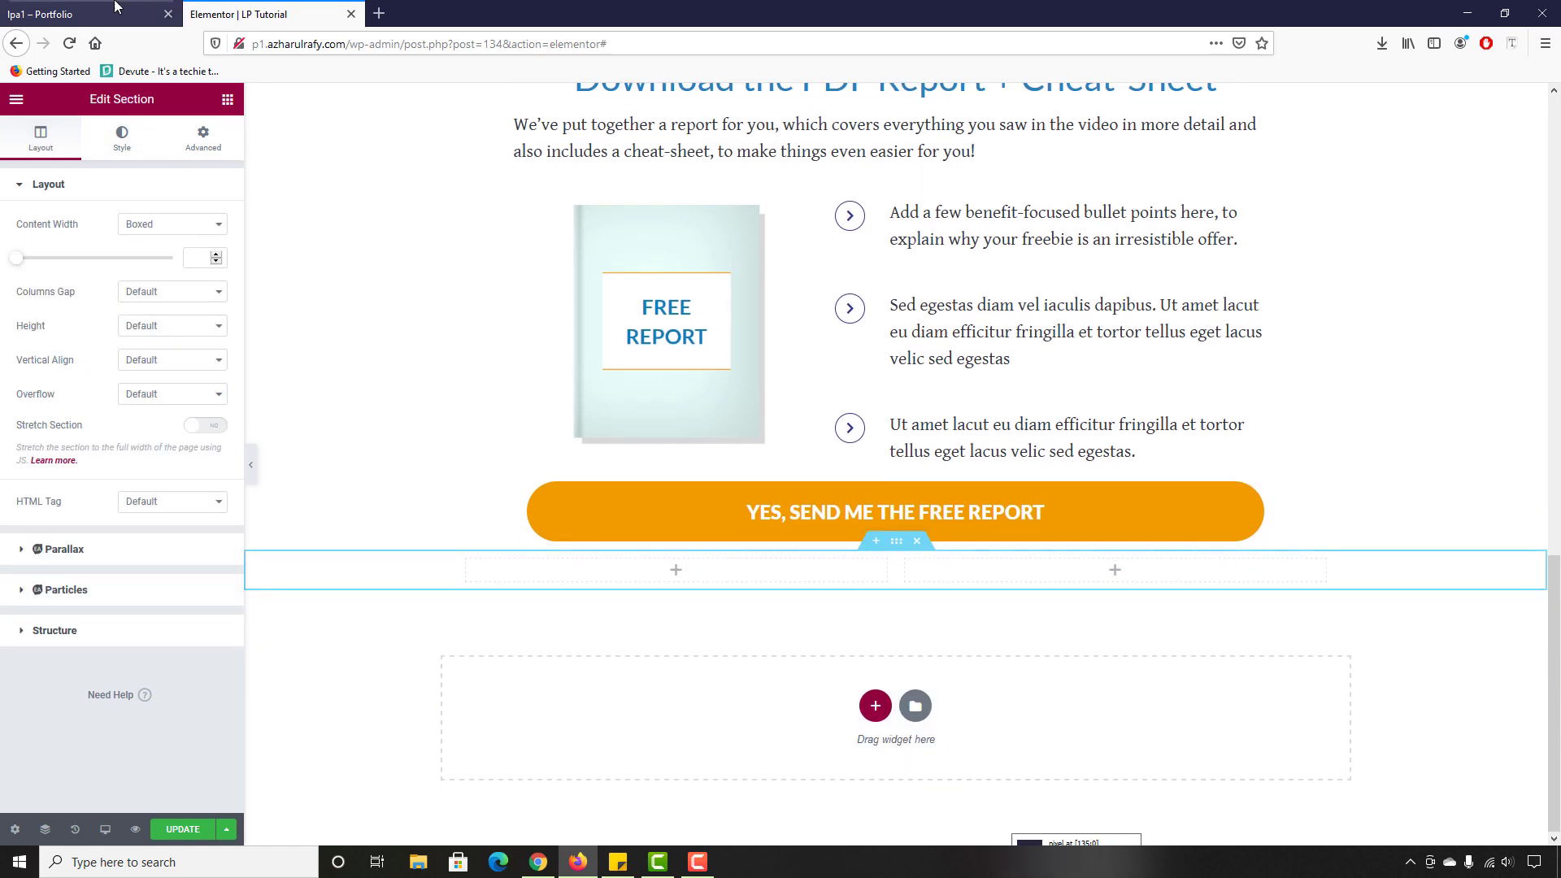
{"action": "triple_click", "coordinate": [366, 815]}
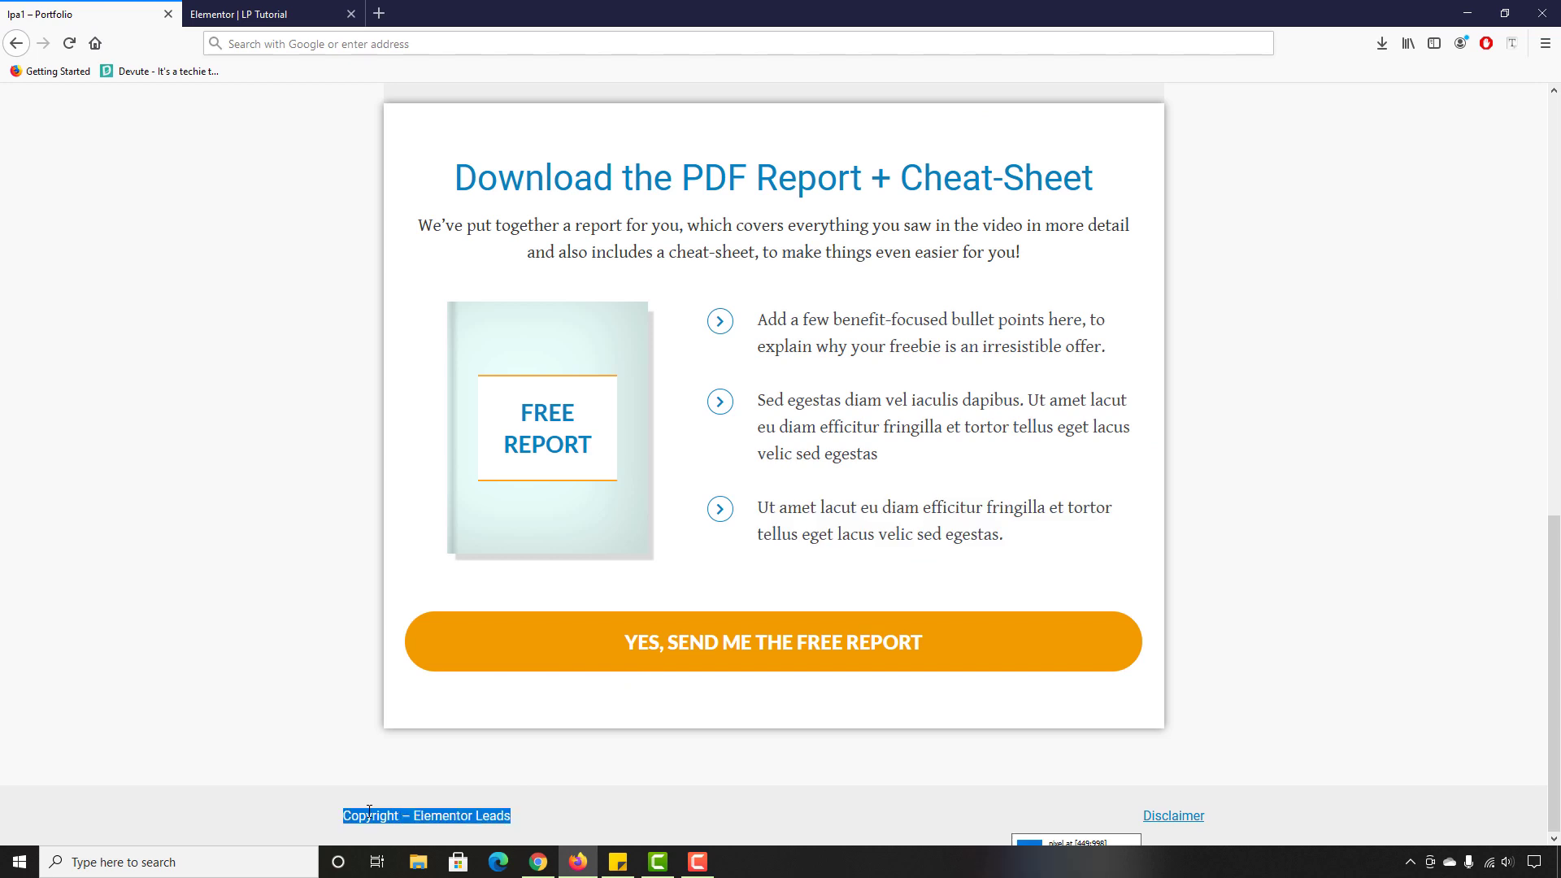
{"action": "right_click", "coordinate": [366, 813]}
{"action": "left_click", "coordinate": [390, 624]}
Step: Add a Text Editor widget to the first column of the new section and place the cursor in its placeholder text
{"action": "key", "text": "ctrl+Tab"}
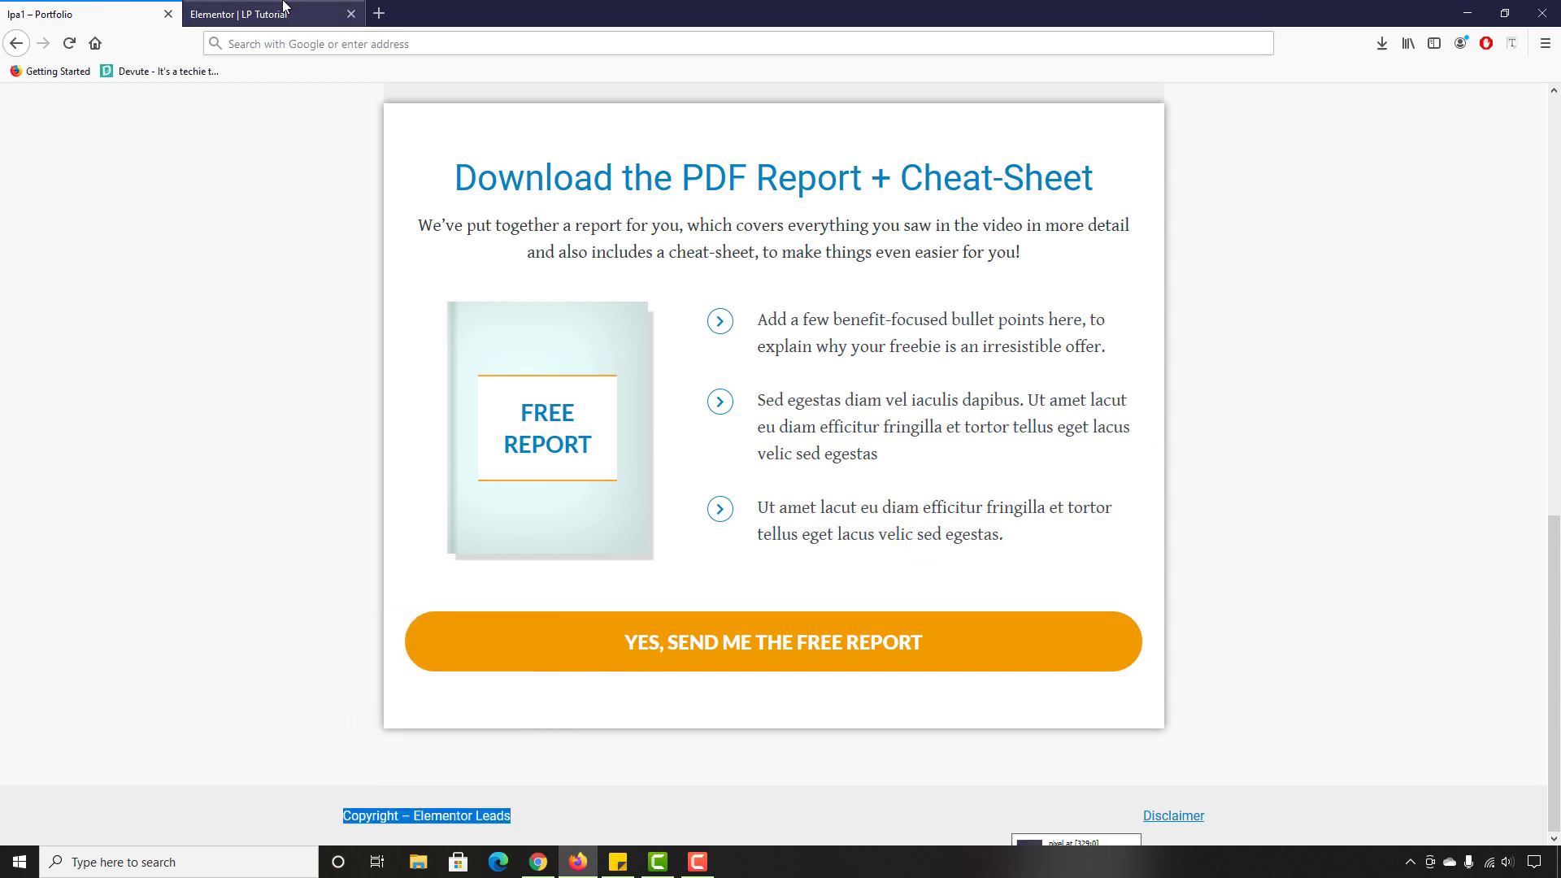
{"action": "left_click", "coordinate": [635, 570]}
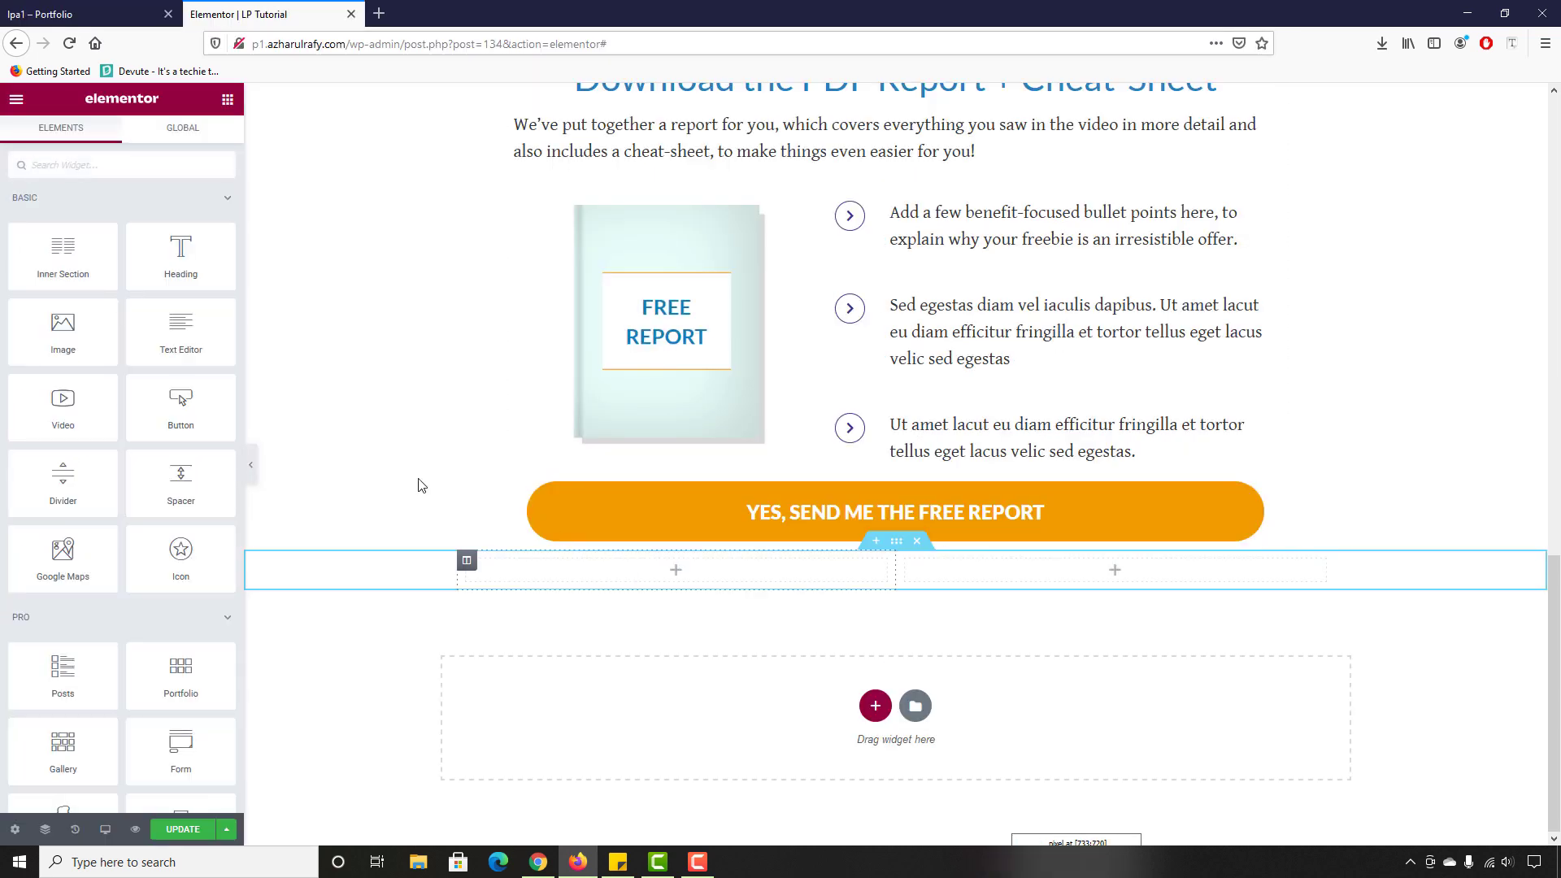
{"action": "left_click_drag", "start_coordinate": [174, 339], "coordinate": [646, 603]}
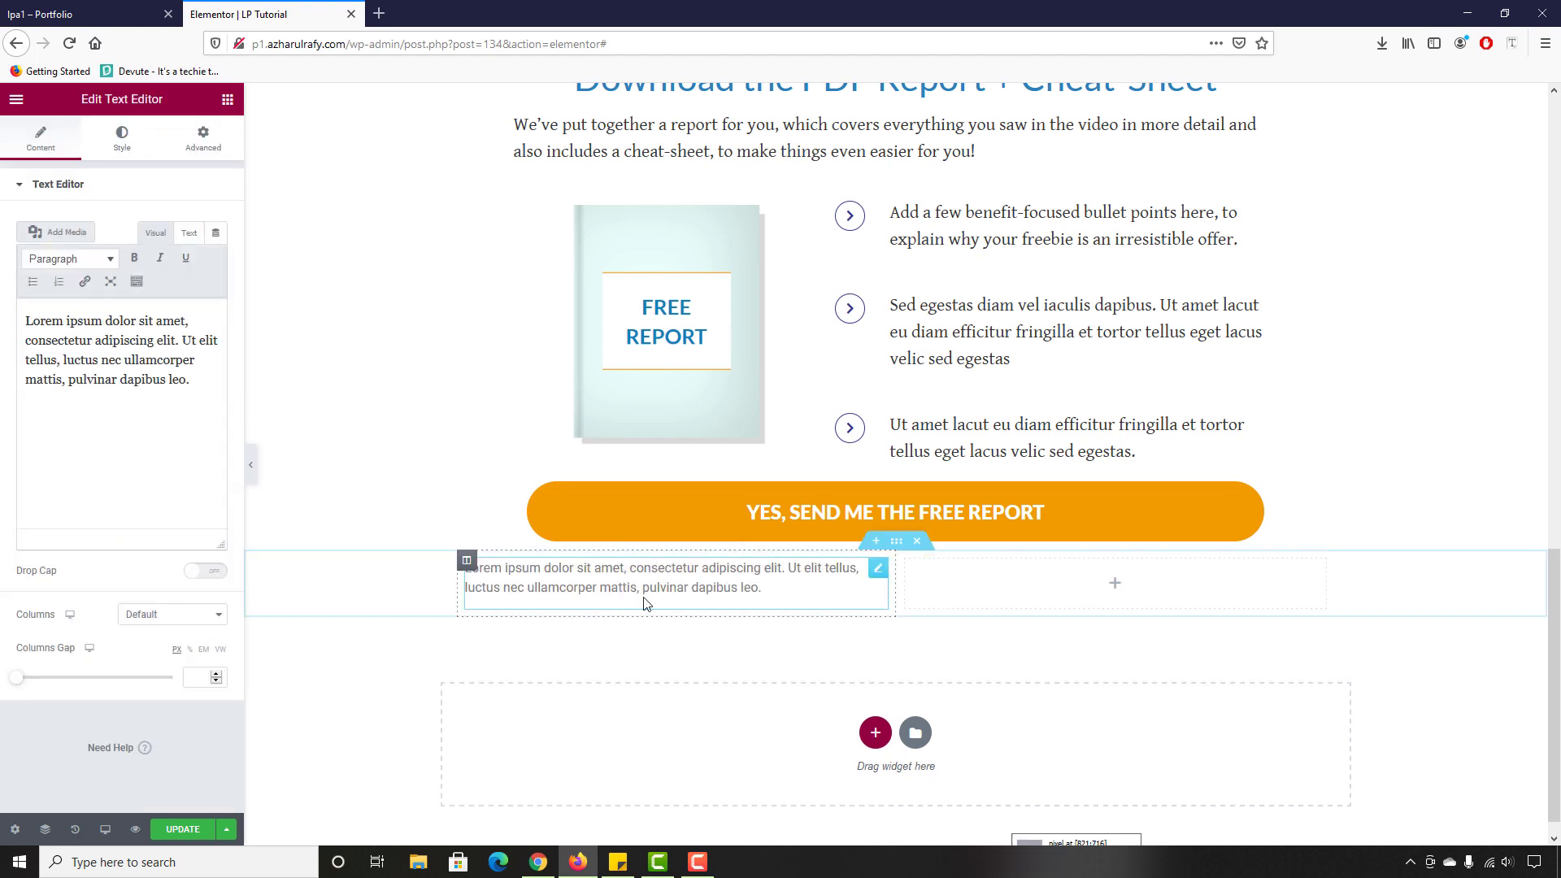
{"action": "left_click", "coordinate": [142, 377]}
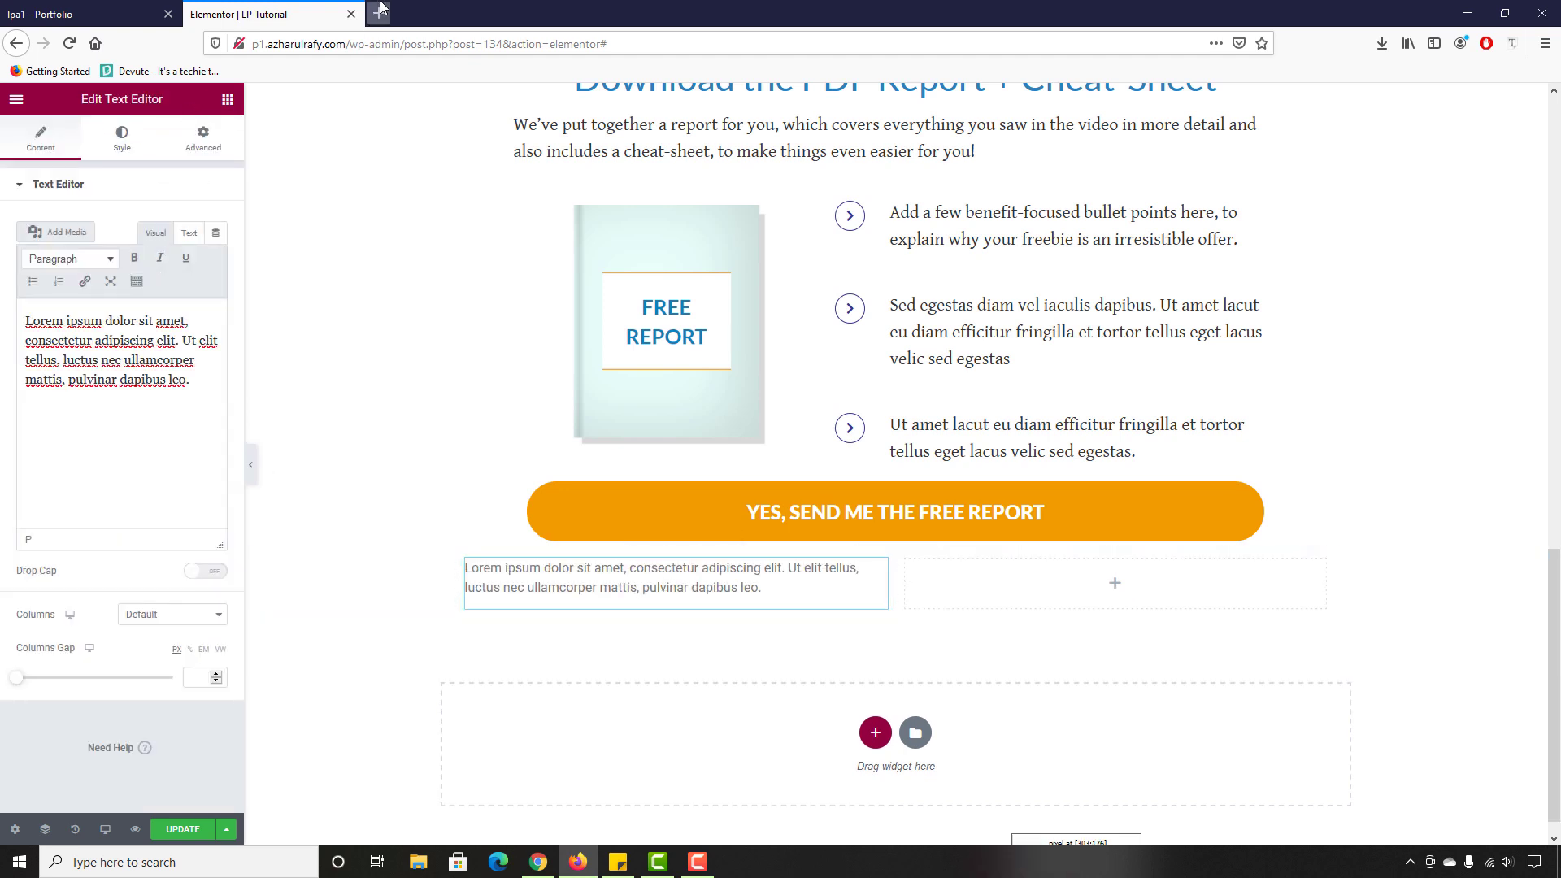
Step: Replace the placeholder in the first footer column with the plain unformatted text "Copyright – Elementor Leads"
{"action": "key", "text": "ctrl+a"}
{"action": "left_click", "coordinate": [358, 49]}
{"action": "key", "text": "ctrl+v"}
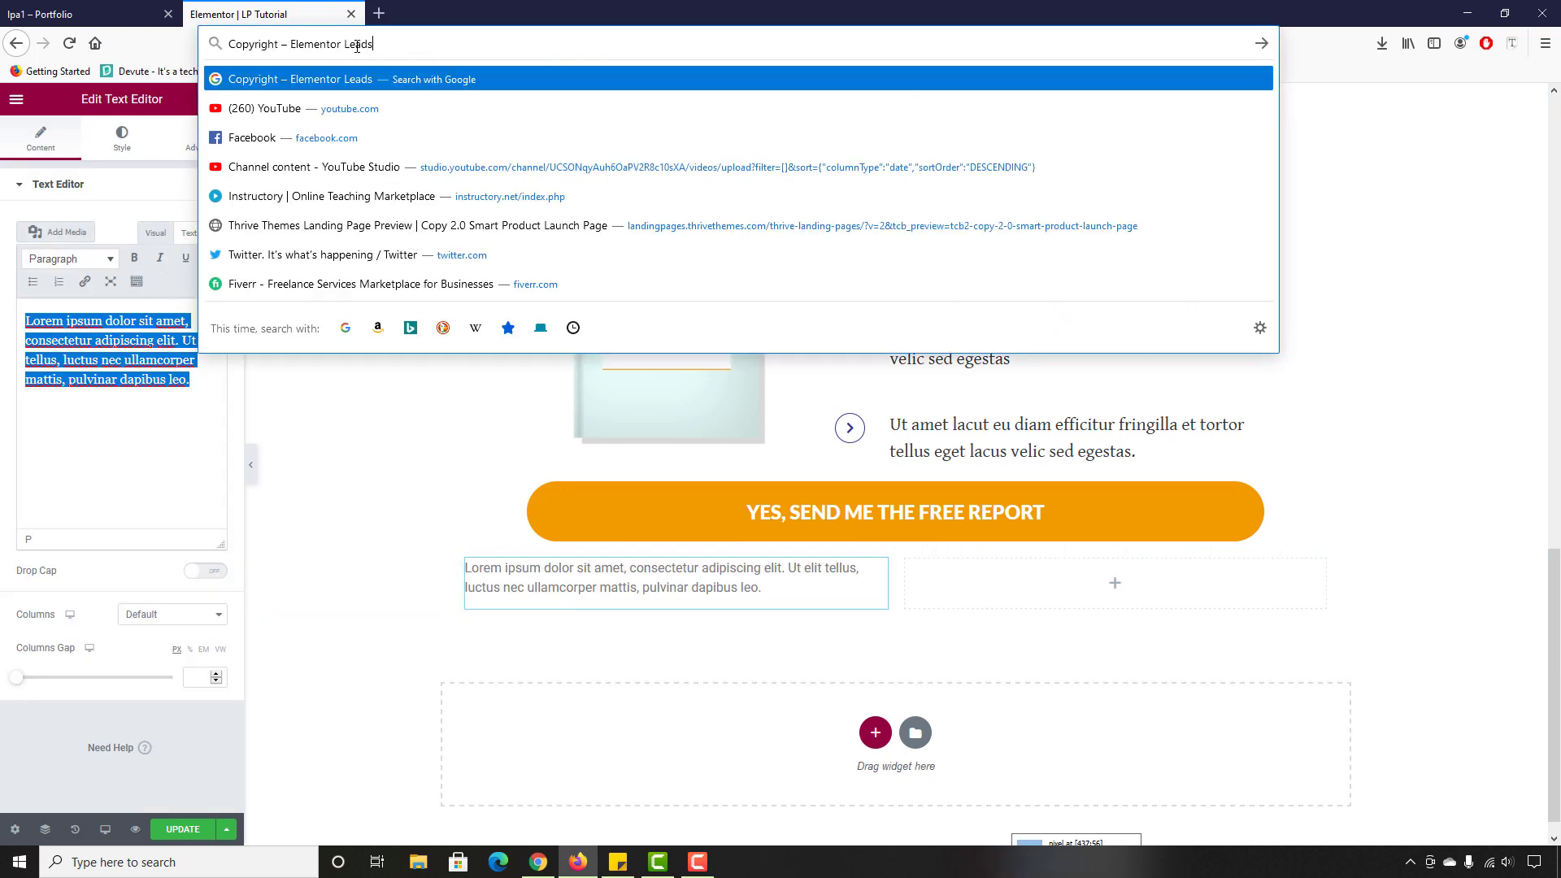
{"action": "key", "text": "ctrl+a"}
{"action": "key", "text": "ctrl+x"}
{"action": "left_click", "coordinate": [126, 422]}
{"action": "key", "text": "ctrl+a"}
{"action": "key", "text": "ctrl+v"}
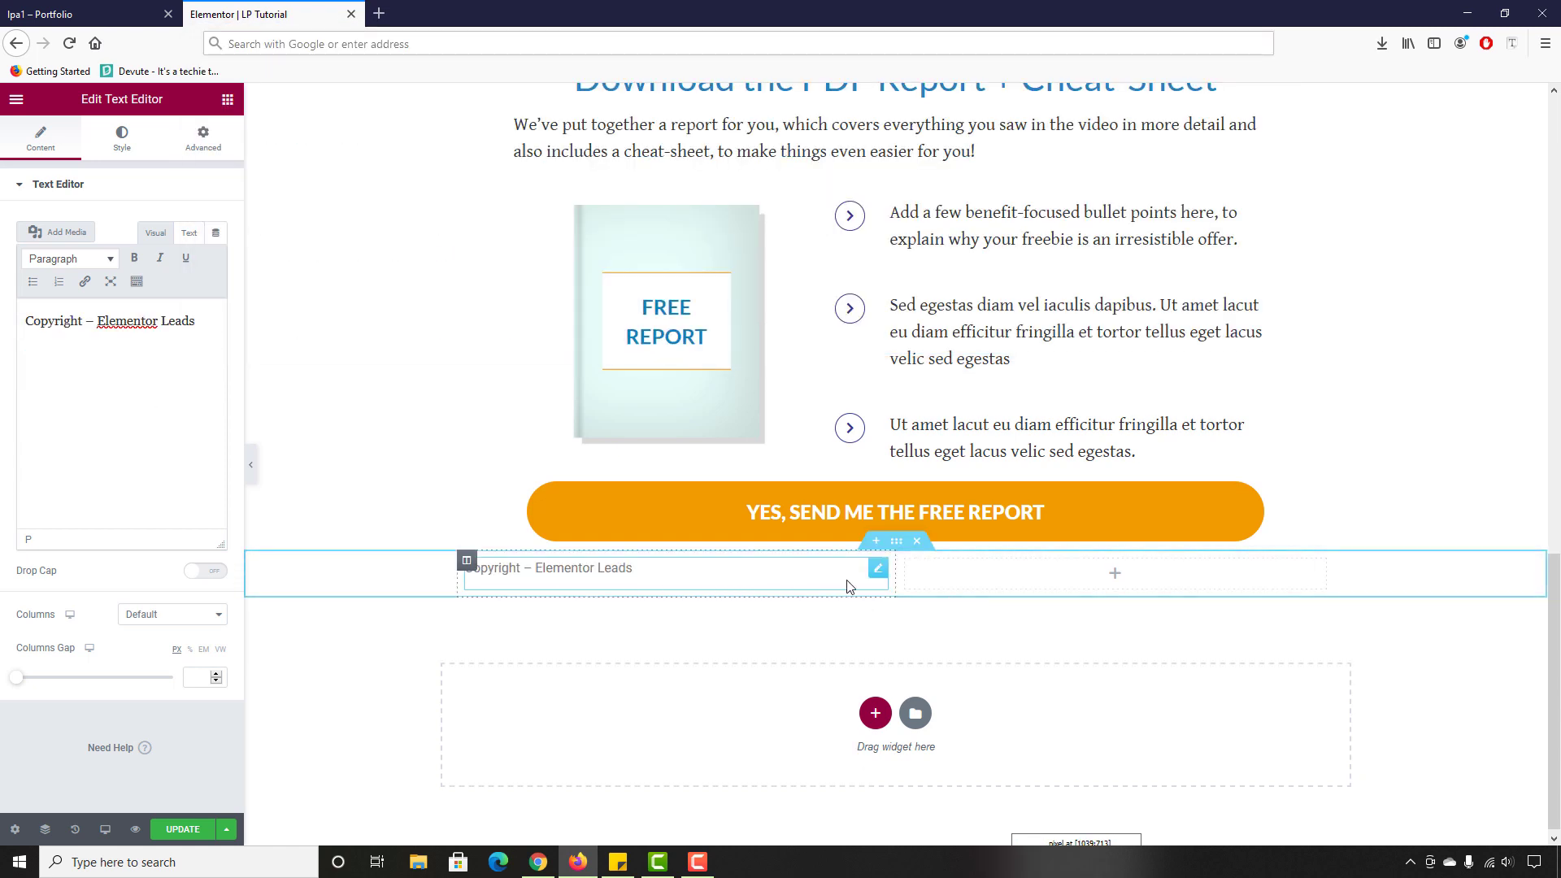
Step: Copy the footer link text "Disclaimer" from the reference page and return to the Elementor editor
{"action": "left_click", "coordinate": [40, 7]}
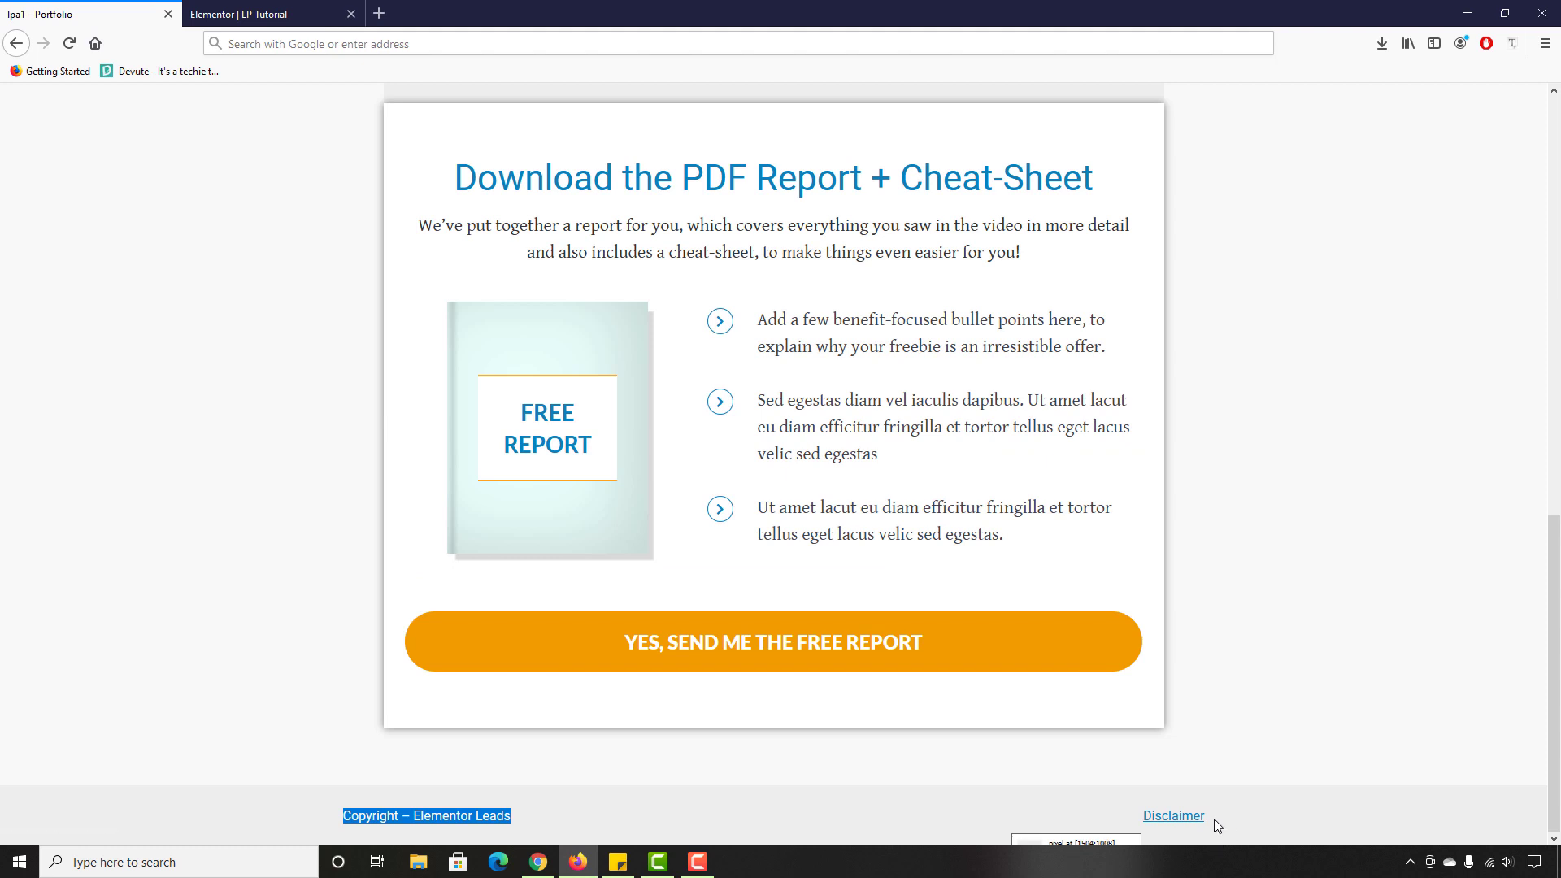
{"action": "left_click_drag", "start_coordinate": [1213, 818], "coordinate": [1137, 822]}
{"action": "right_click", "coordinate": [1137, 822]}
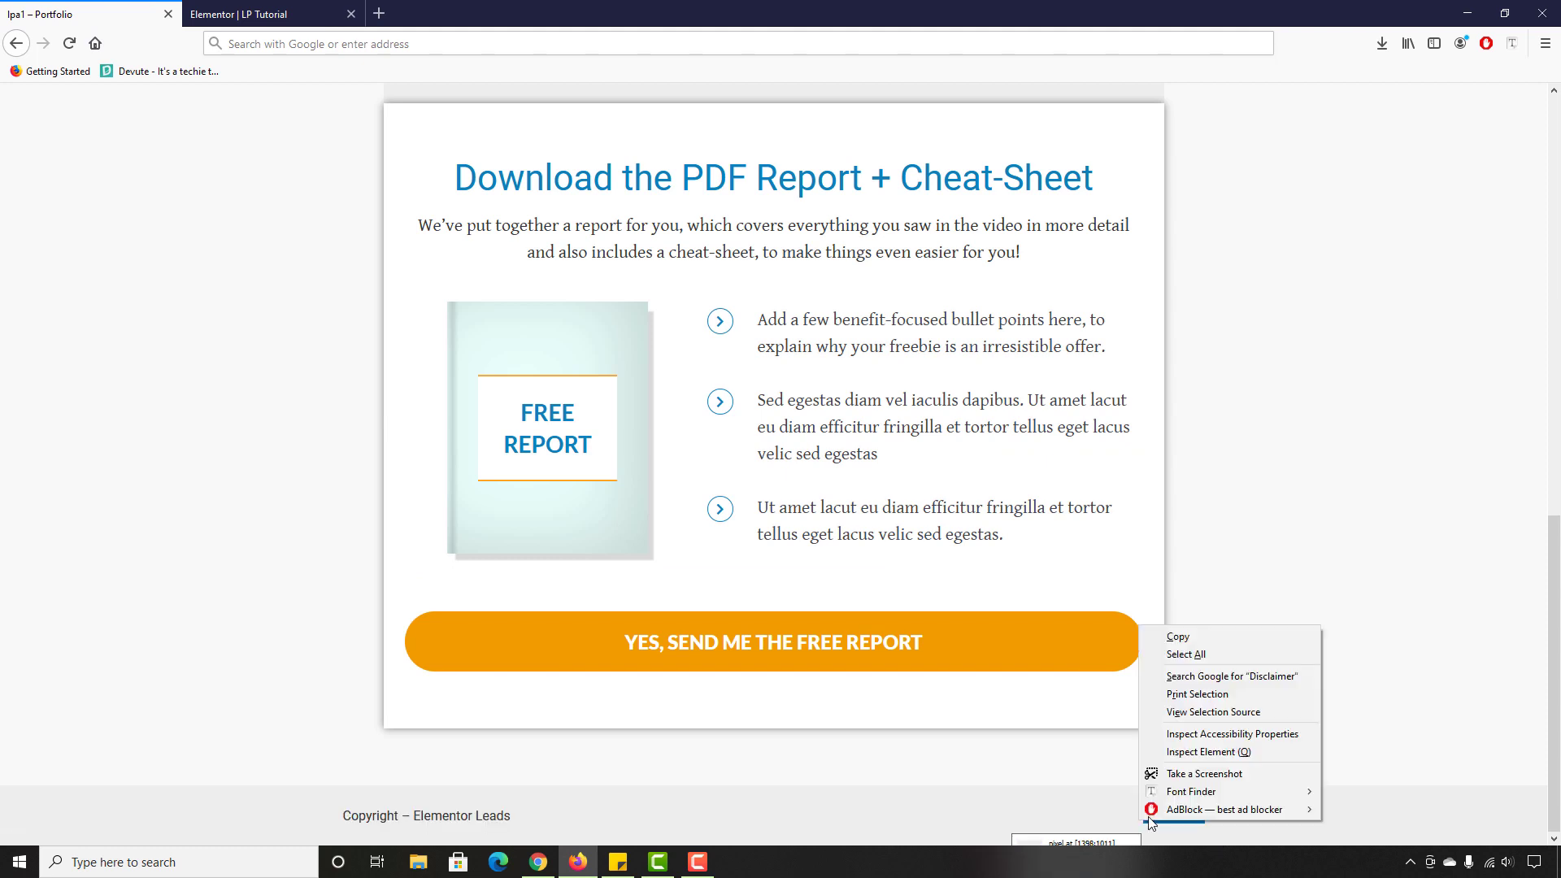
{"action": "left_click", "coordinate": [1178, 637]}
{"action": "key", "text": "ctrl+Tab"}
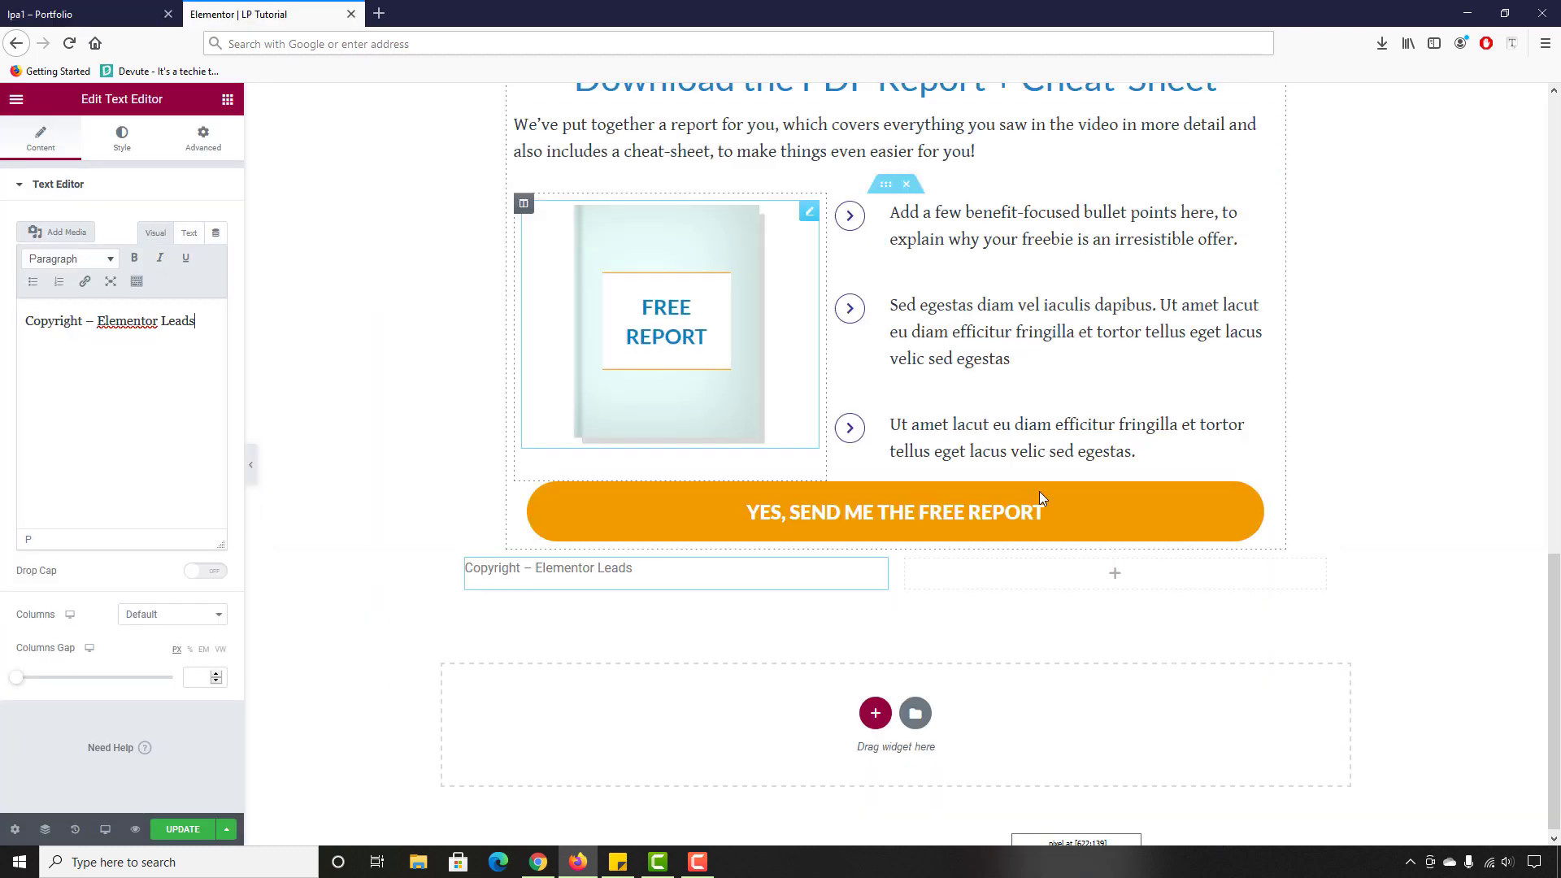
Step: Add a Text Editor widget to the second footer column and replace its placeholder with "Disclaimer"
{"action": "left_click", "coordinate": [228, 98]}
{"action": "left_click_drag", "start_coordinate": [181, 330], "coordinate": [1145, 570]}
{"action": "left_click", "coordinate": [70, 407]}
{"action": "key", "text": "ctrl+a"}
{"action": "type", "text": "D"}
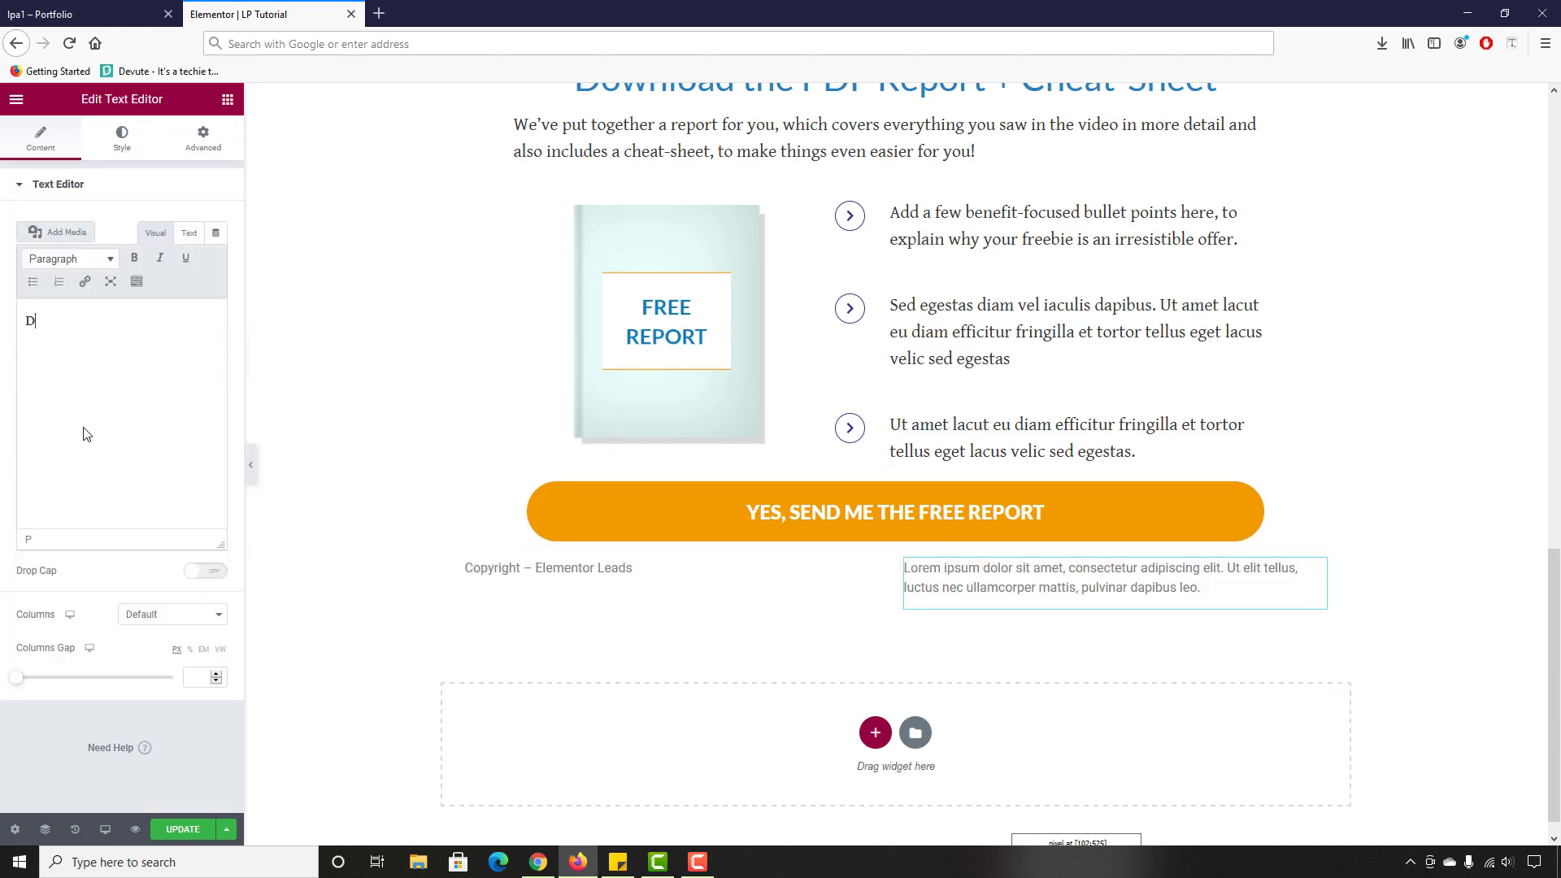
{"action": "type", "text": "isclaimer"}
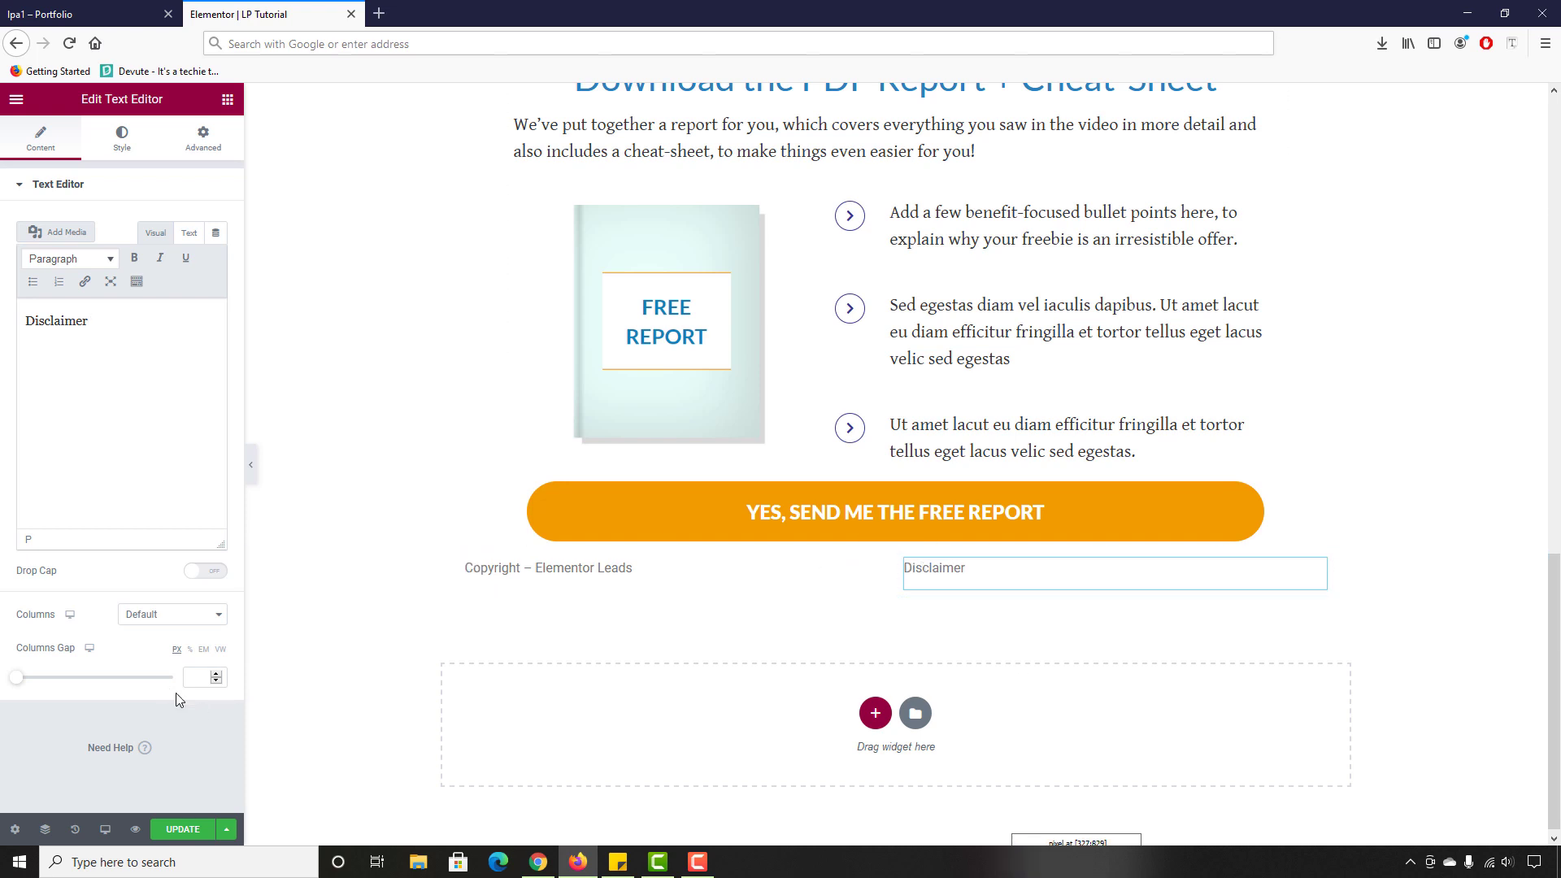
Step: Align the Disclaimer text to the right and compare it with the footer on the reference page
{"action": "left_click", "coordinate": [122, 138]}
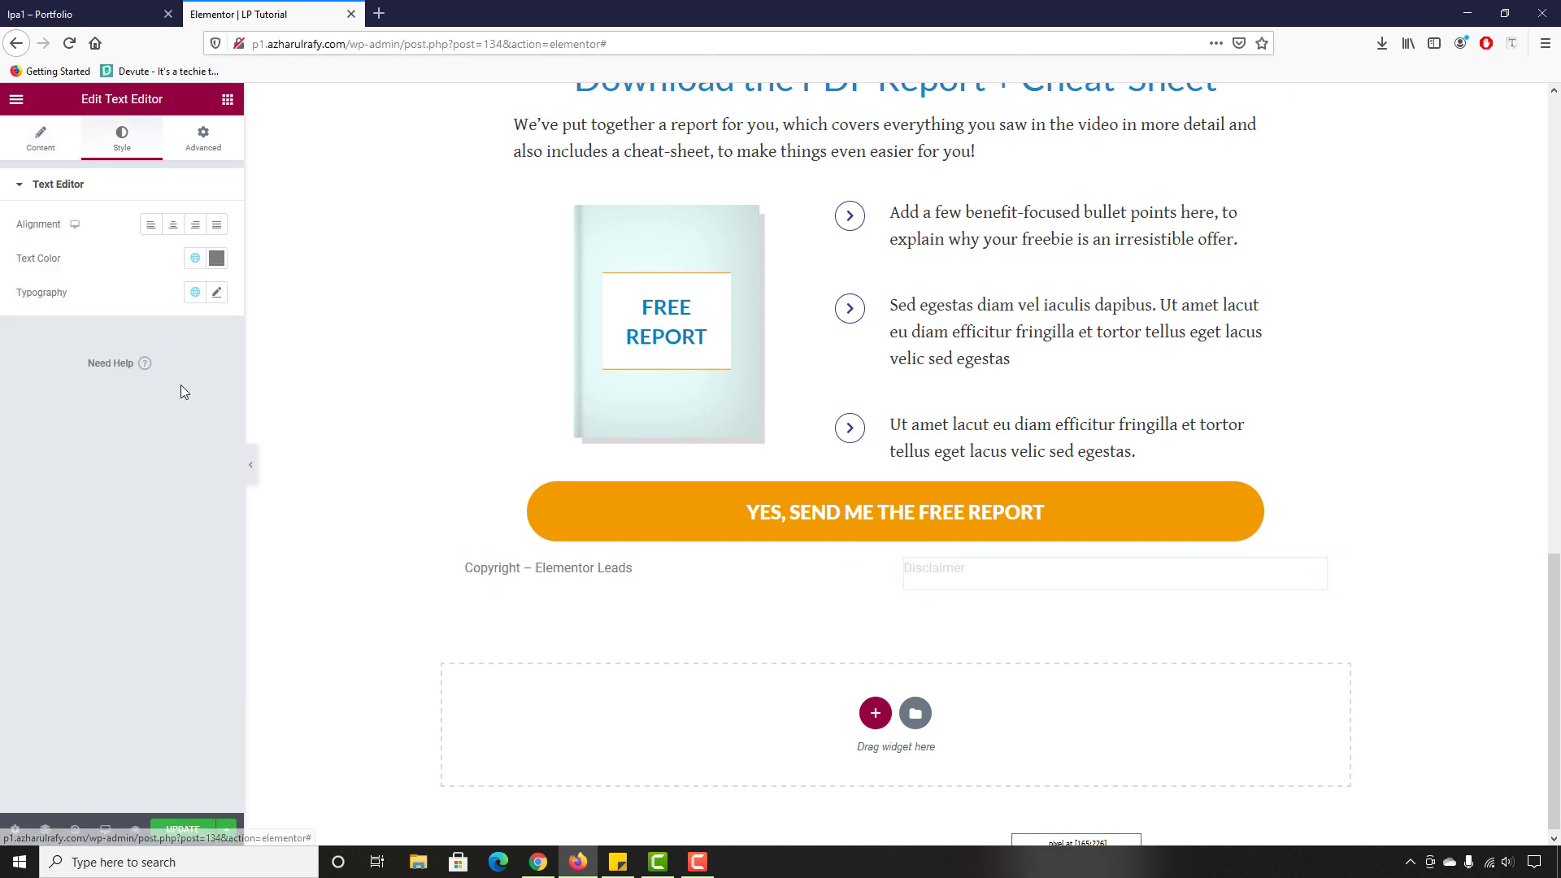
{"action": "left_click", "coordinate": [199, 229]}
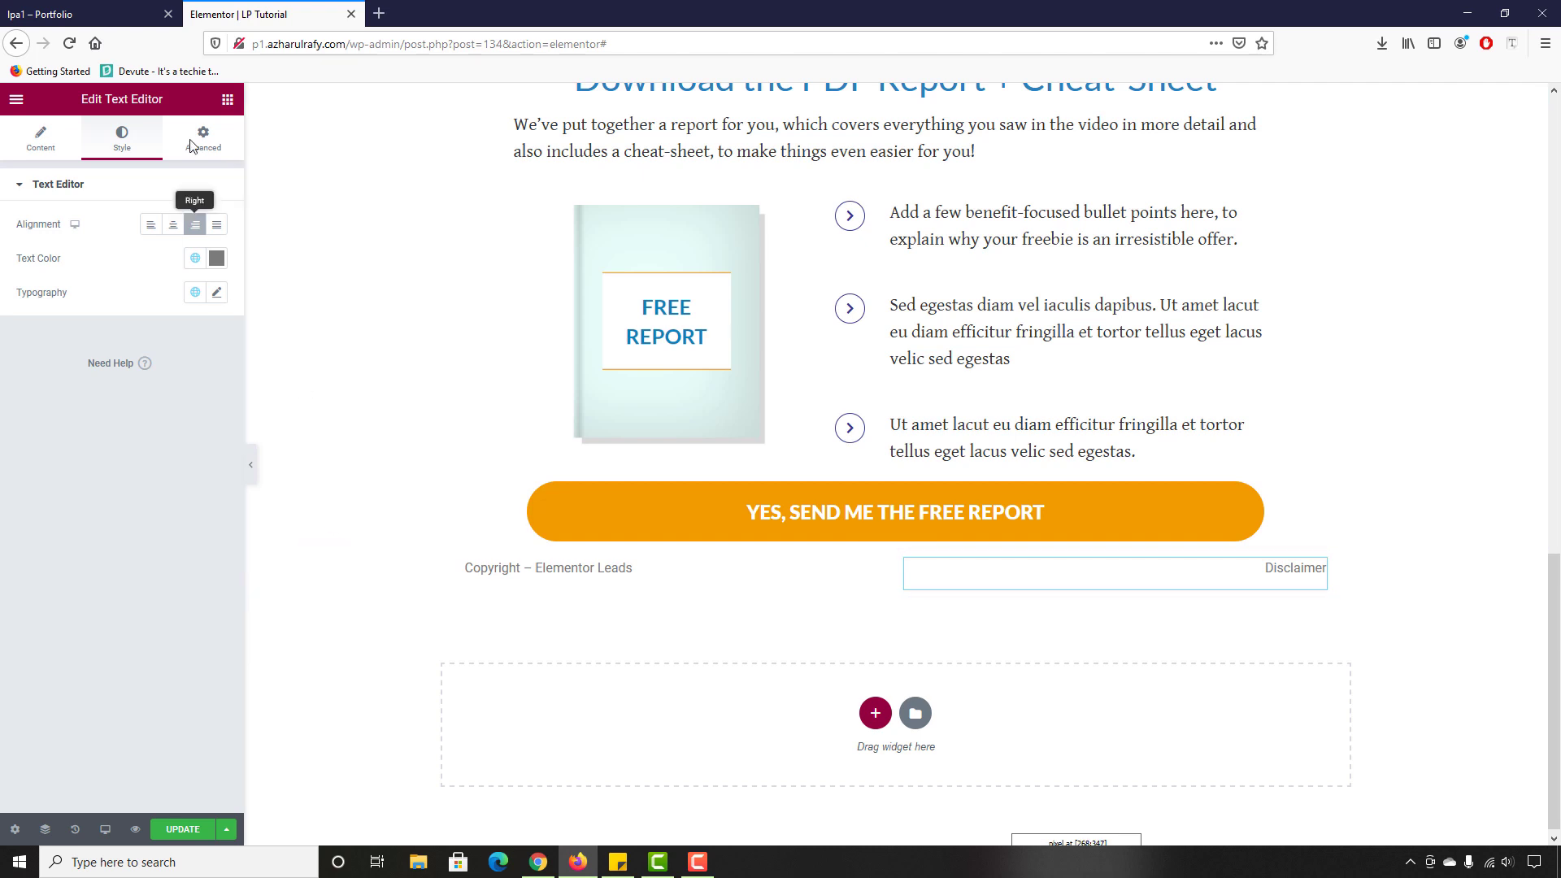
{"action": "left_click", "coordinate": [88, 7]}
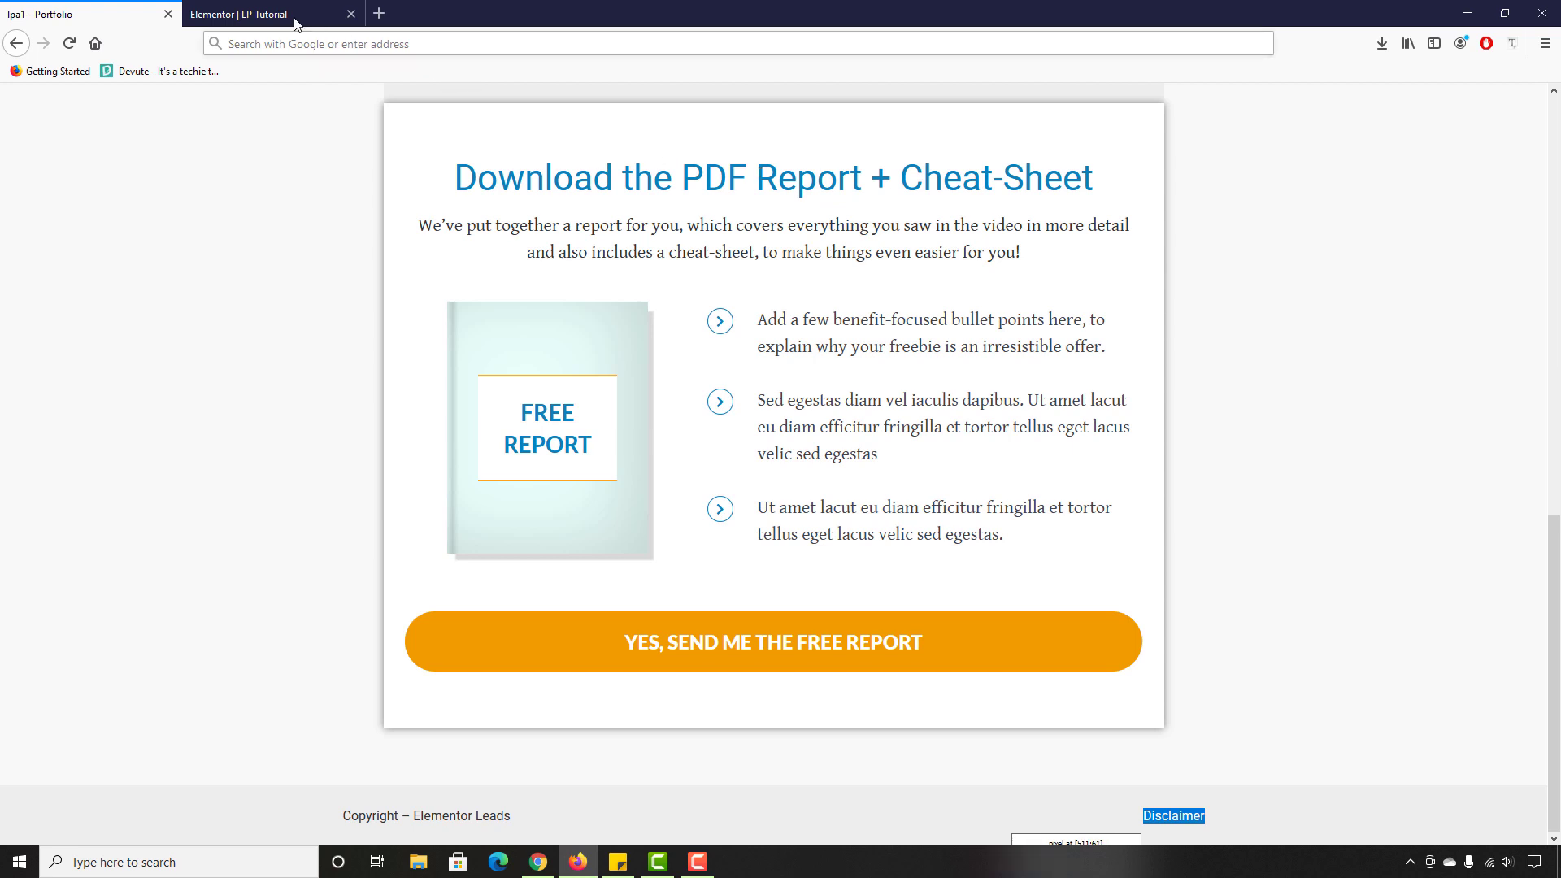
{"action": "left_click", "coordinate": [244, 13]}
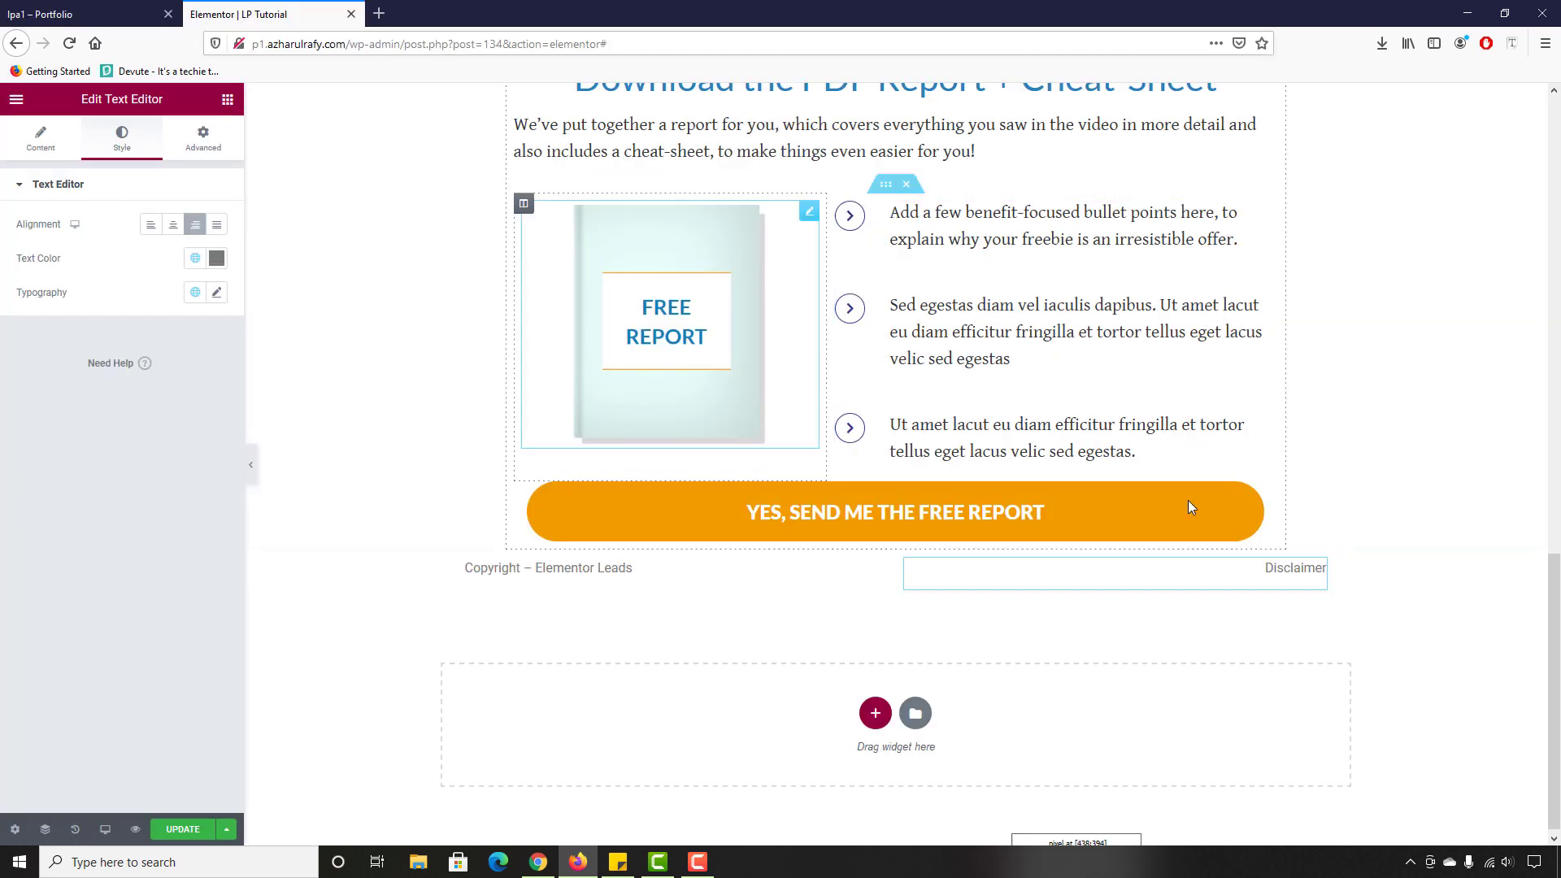
Step: Underline the word "Disclaimer" in the second footer column and check its look against the reference page
{"action": "left_click", "coordinate": [41, 137]}
{"action": "double_click", "coordinate": [70, 320]}
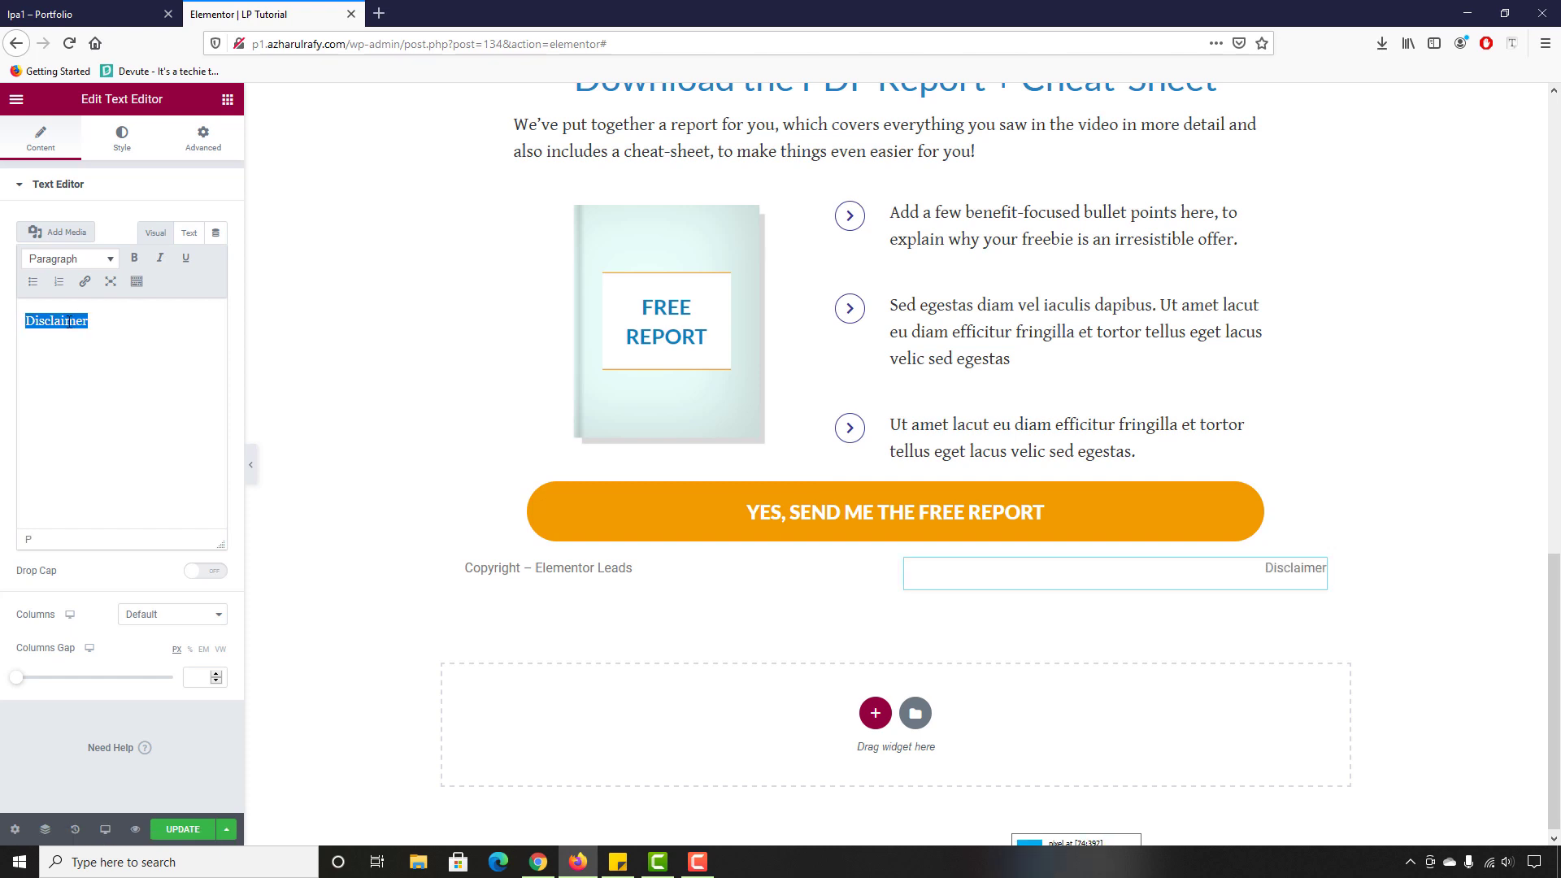
{"action": "left_click", "coordinate": [184, 264]}
{"action": "left_click", "coordinate": [106, 14]}
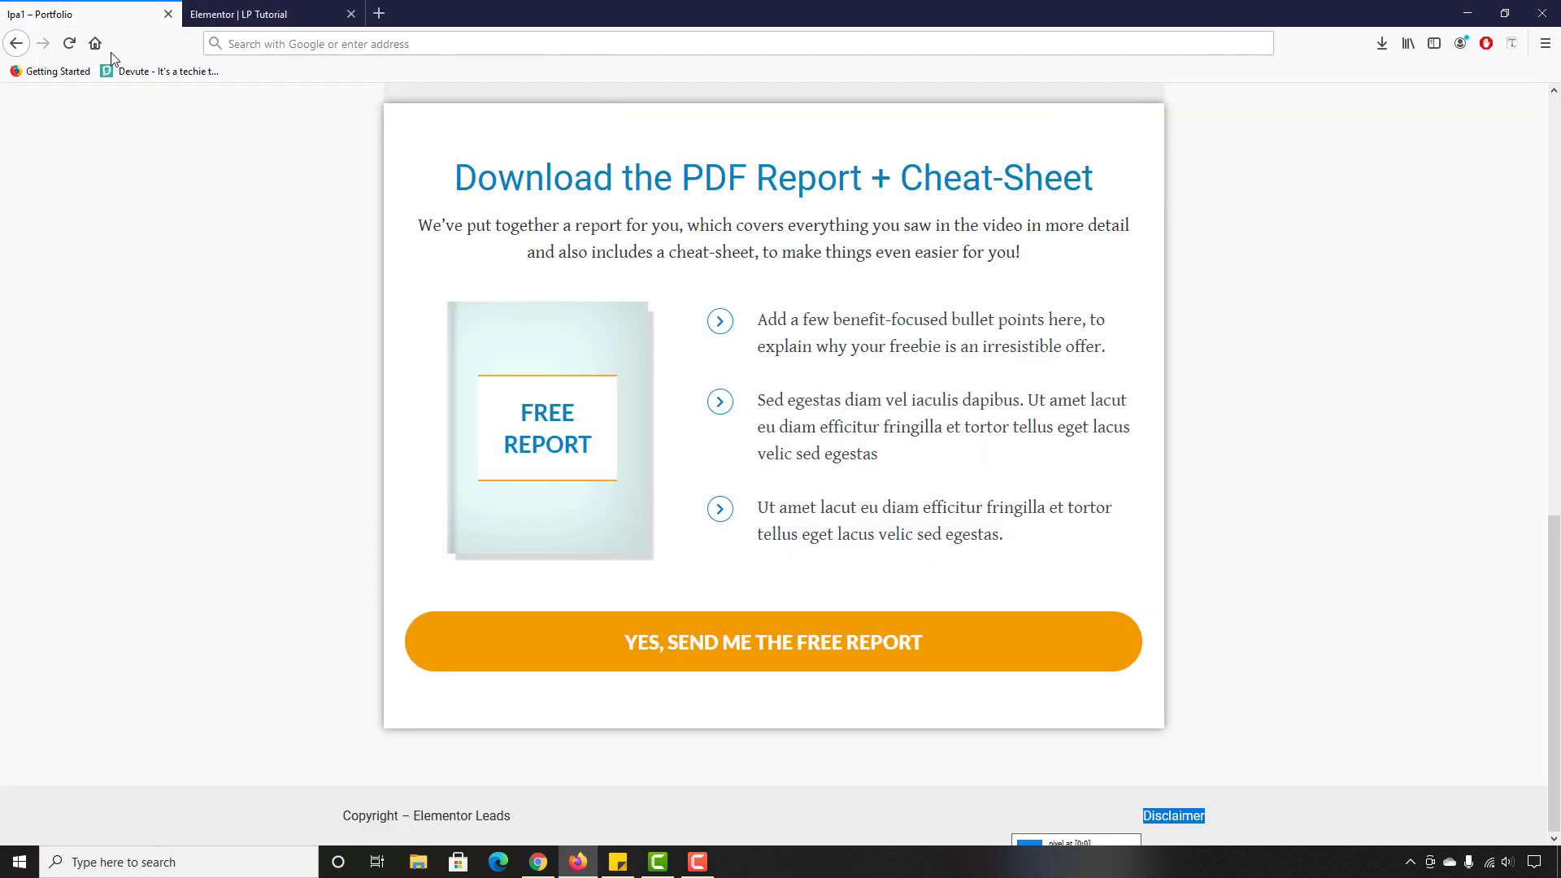
{"action": "left_click", "coordinate": [1256, 761]}
{"action": "left_click", "coordinate": [201, 11]}
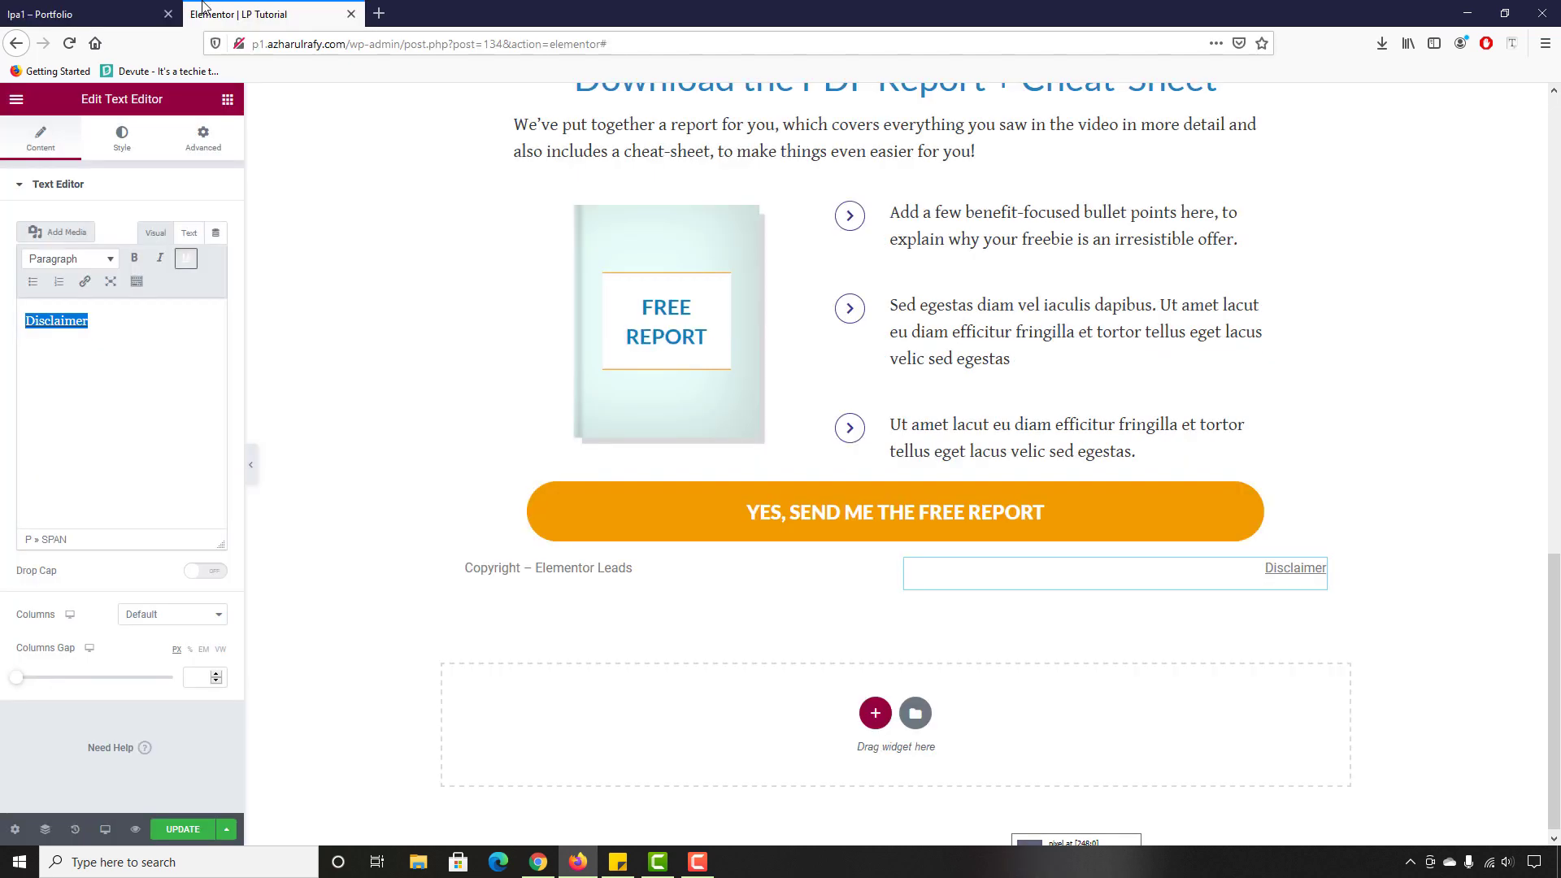
Step: Set the Disclaimer text color to #7C90BB
{"action": "left_click", "coordinate": [122, 146]}
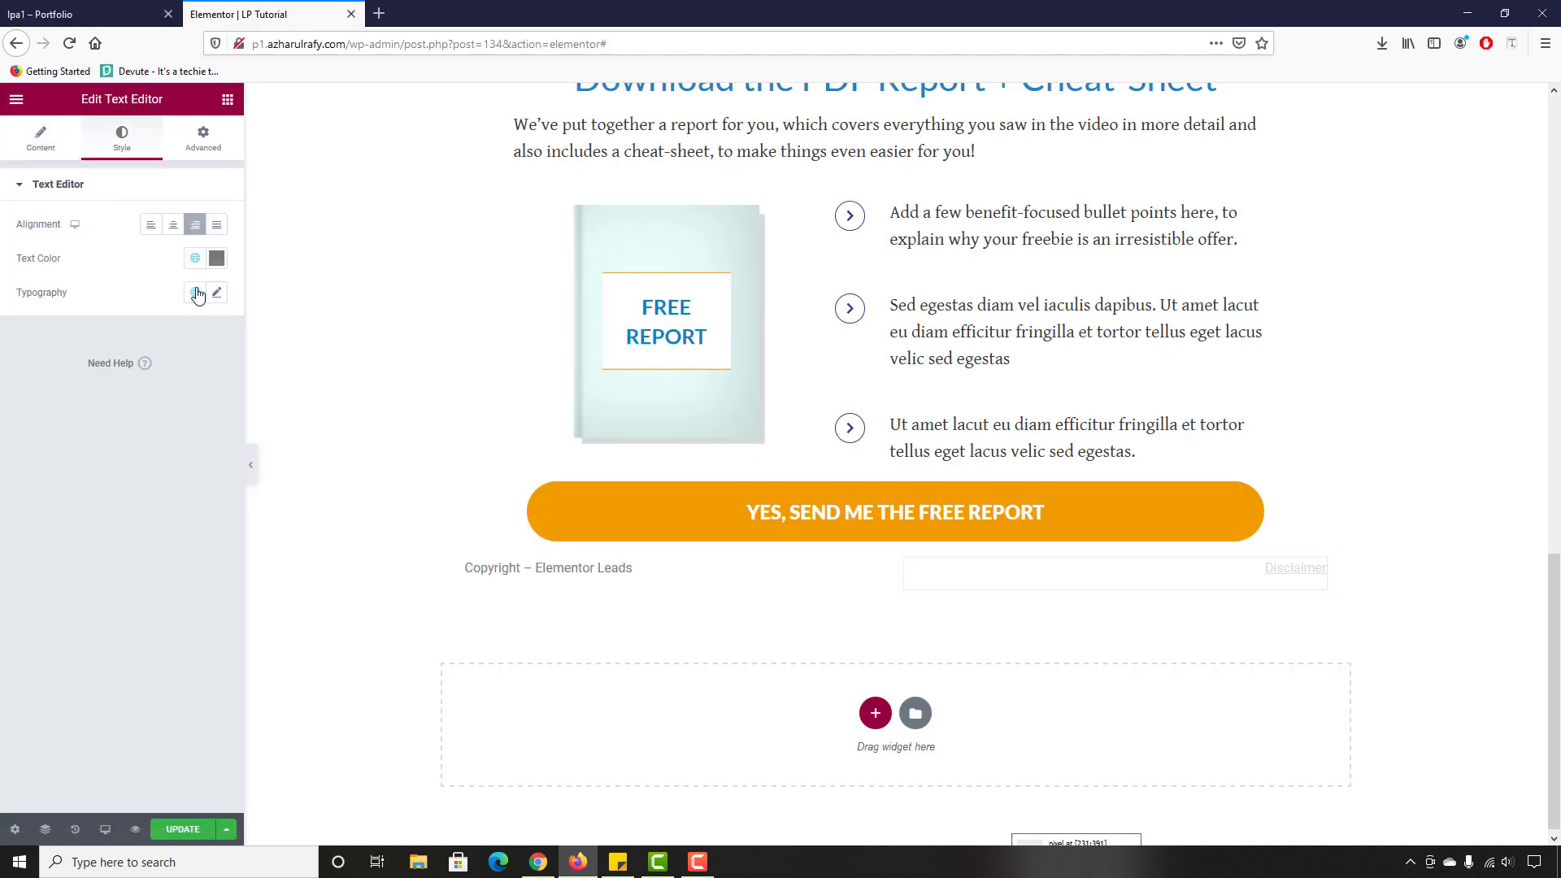
{"action": "left_click", "coordinate": [216, 257]}
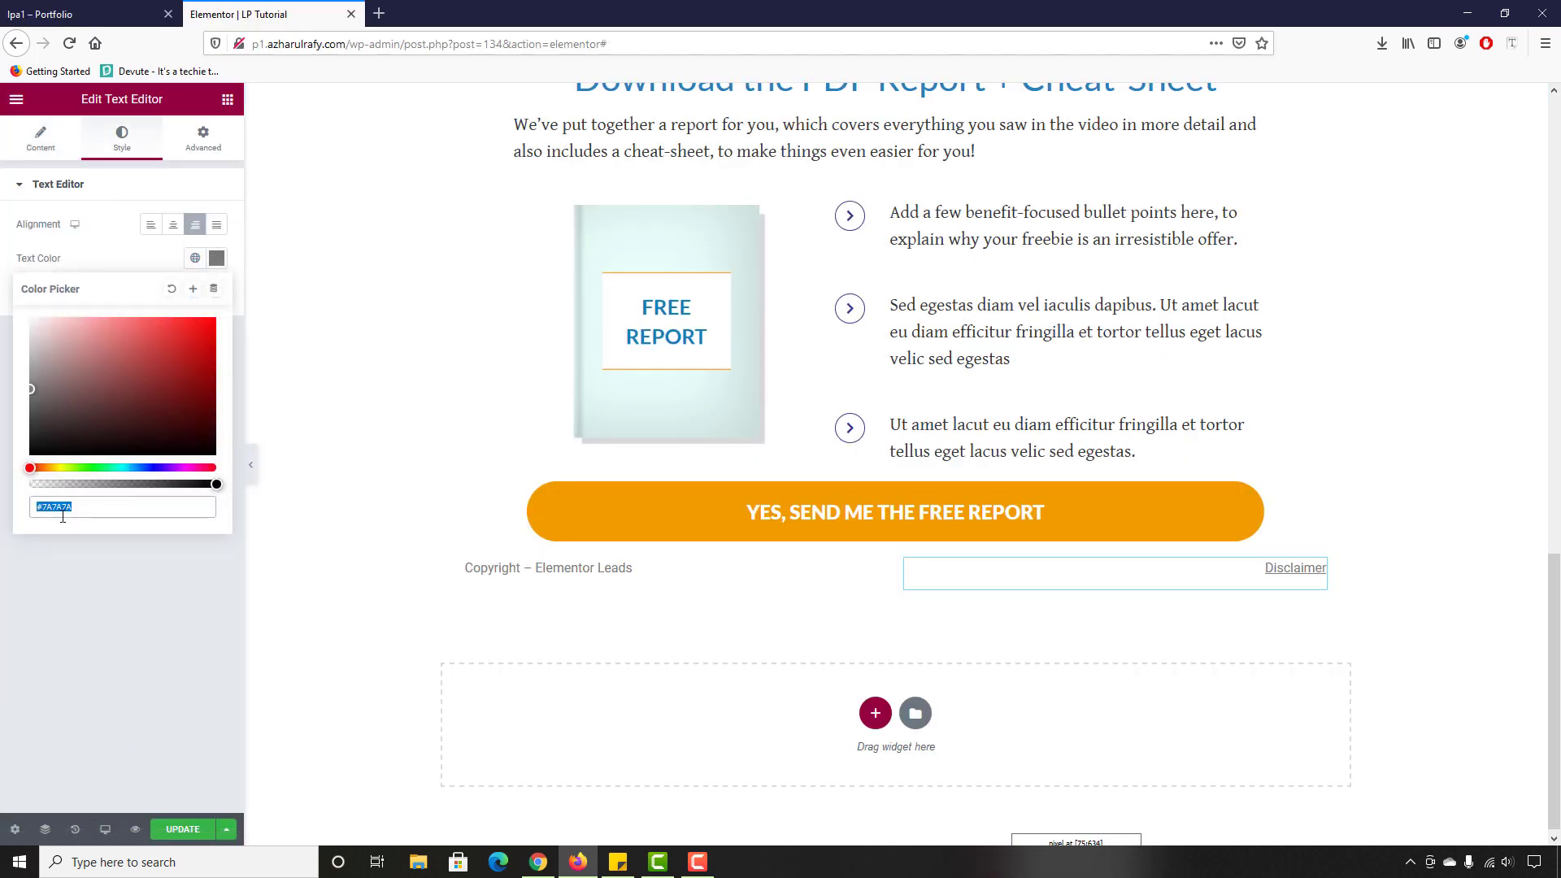
{"action": "key", "text": "ctrl+v"}
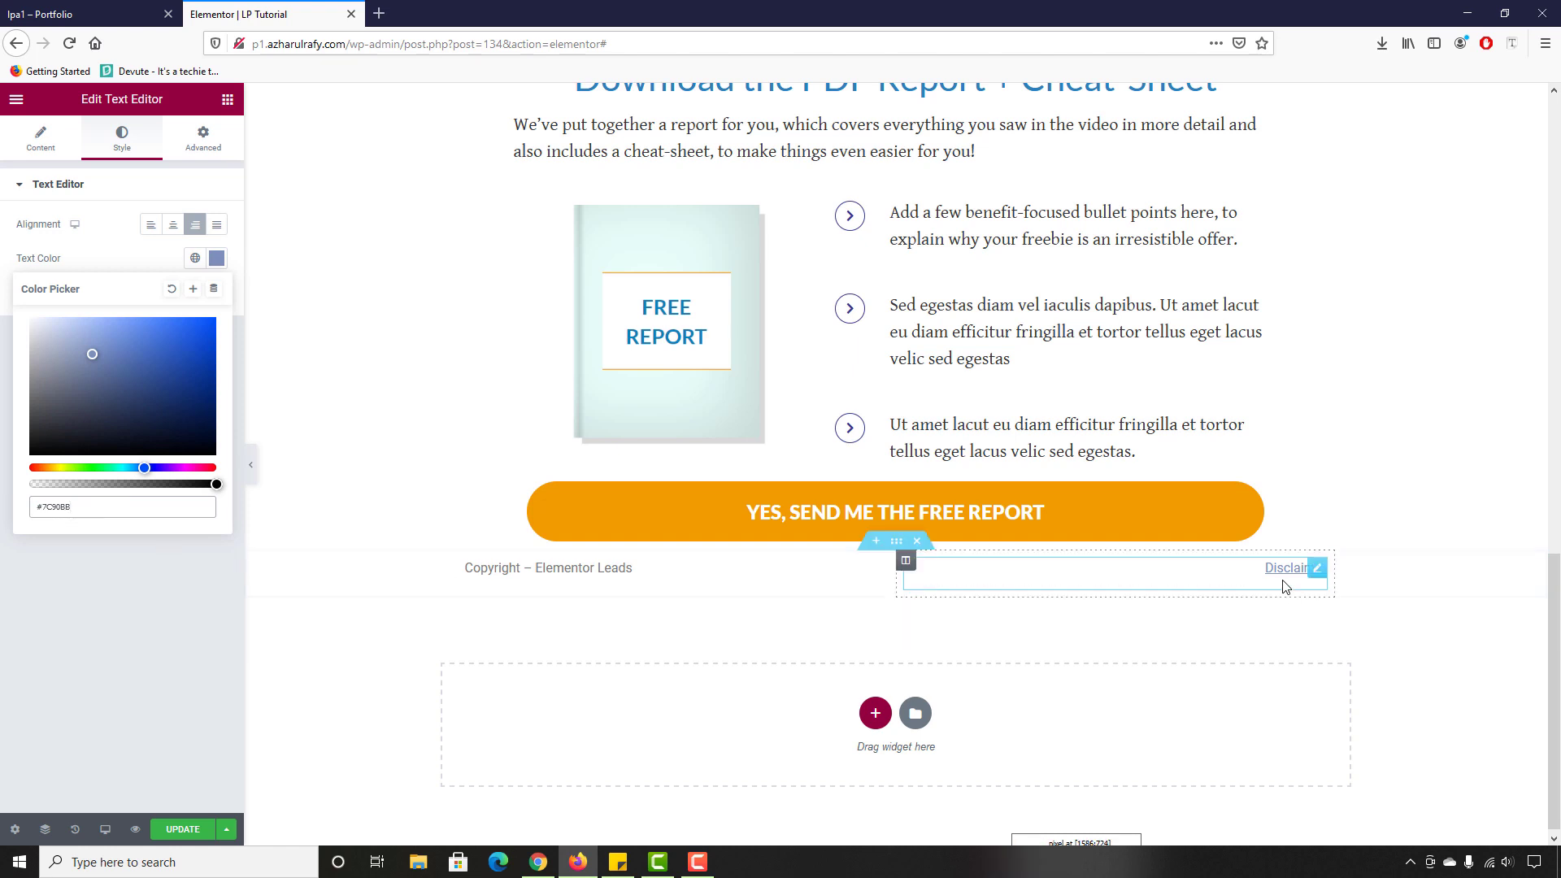
{"action": "left_click", "coordinate": [213, 645]}
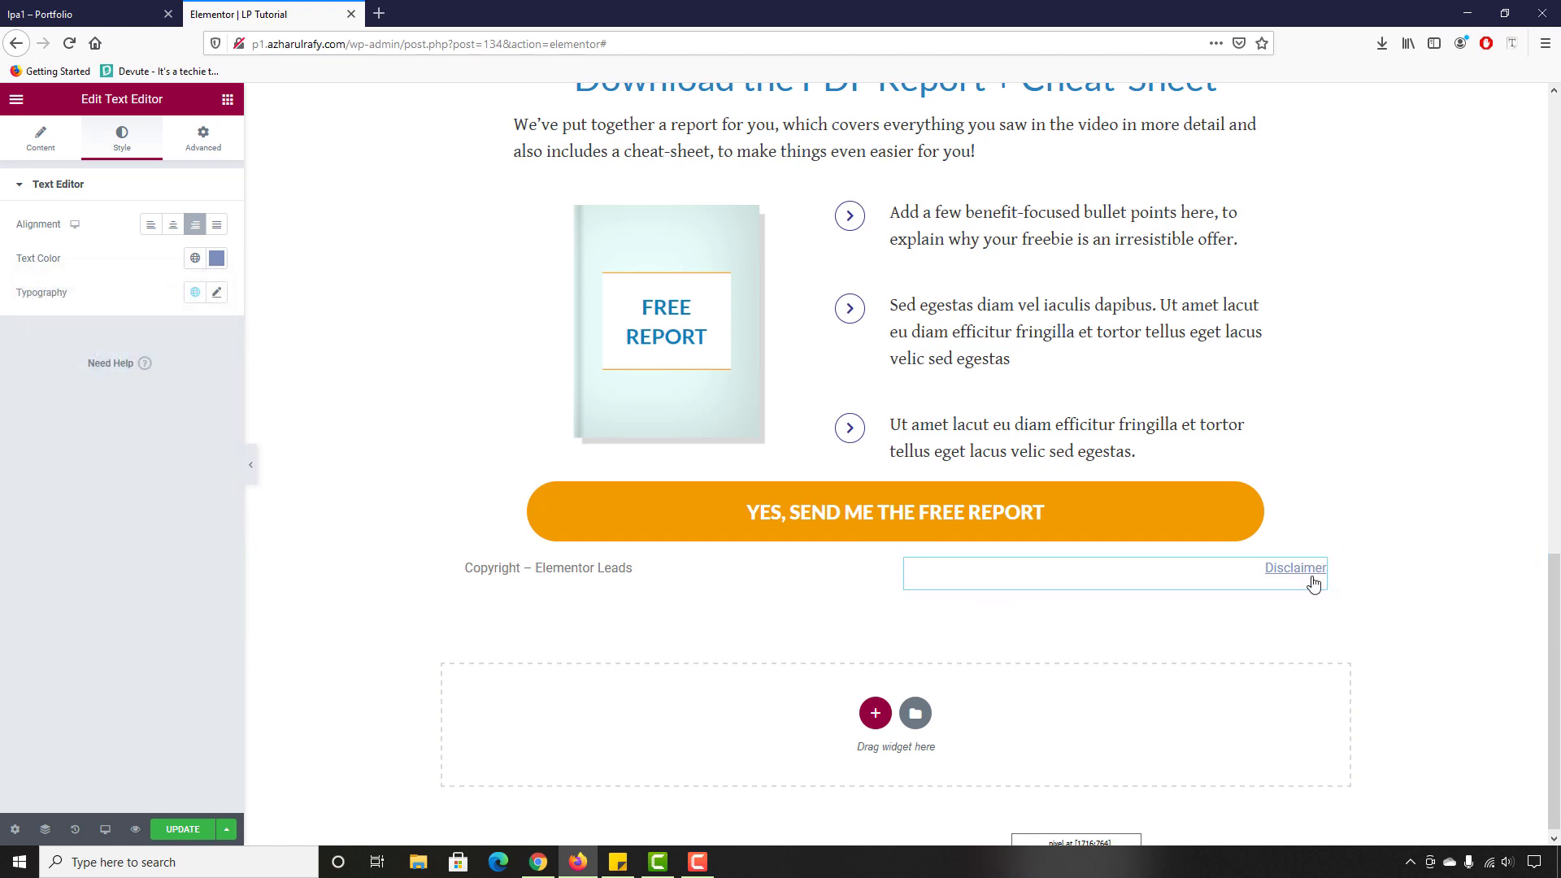
Step: Check the blue used on the reference page and set the Disclaimer text color to #0C81BB
{"action": "left_click", "coordinate": [216, 257]}
{"action": "left_click", "coordinate": [26, 7]}
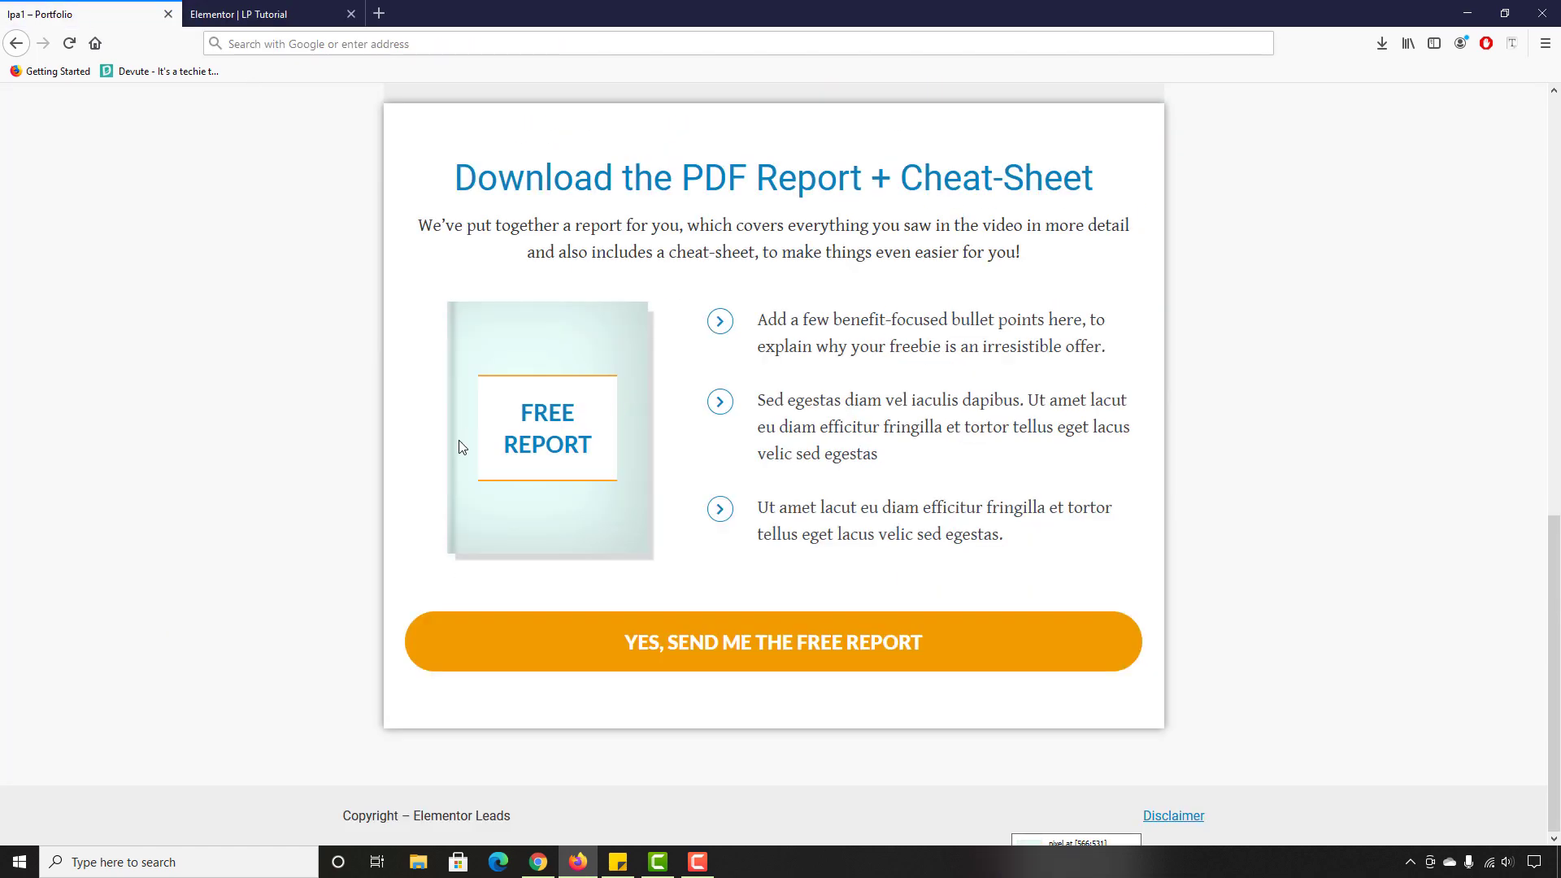
{"action": "scroll", "coordinate": [461, 446], "scroll_direction": "up", "scroll_amount": 12}
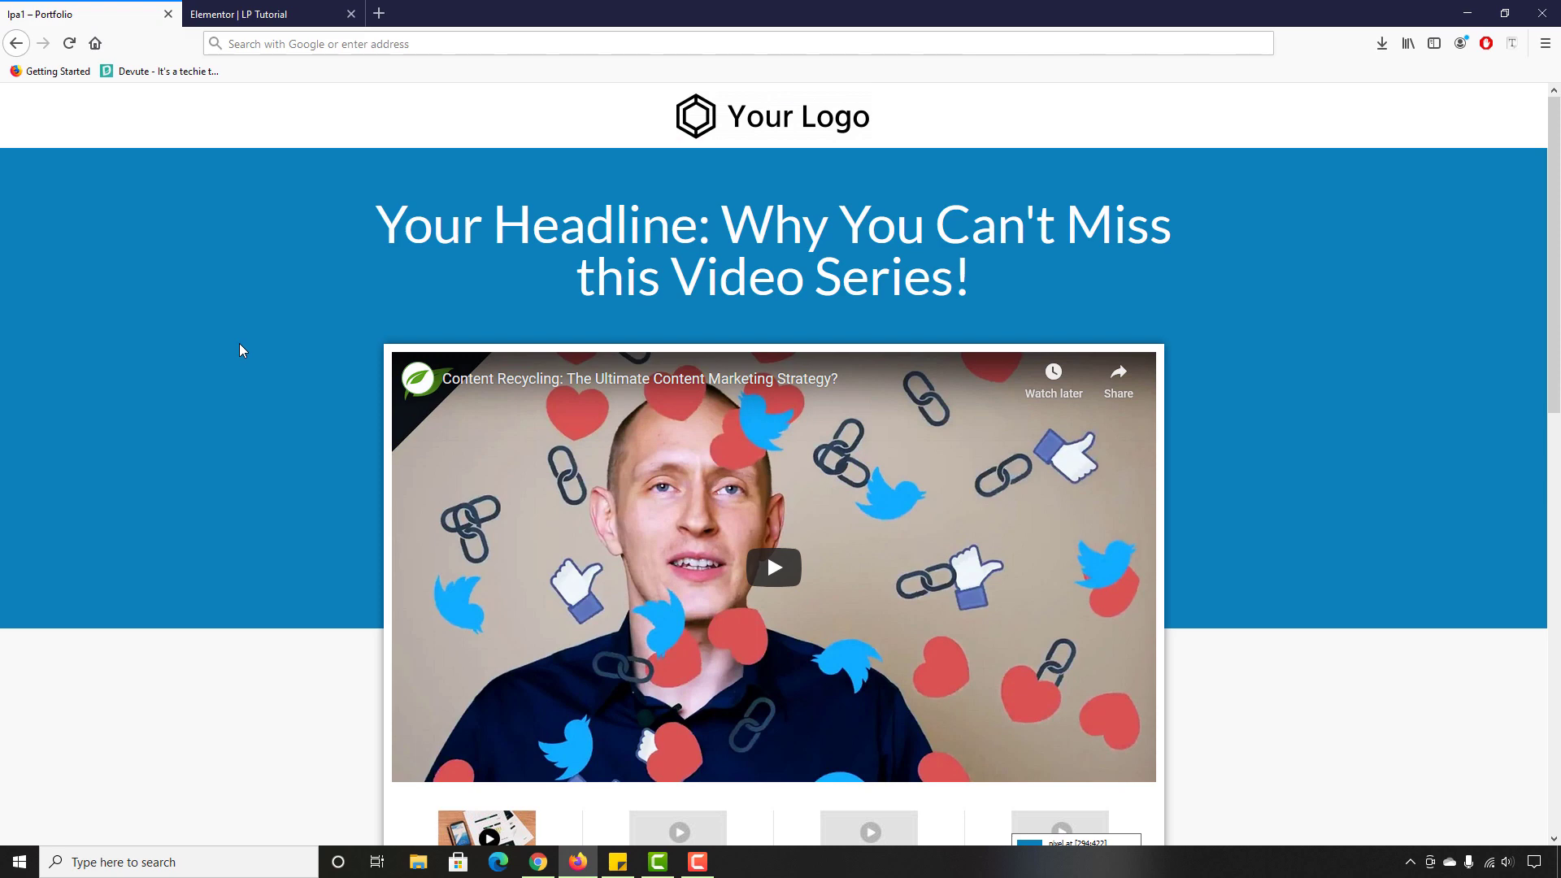
{"action": "left_click", "coordinate": [260, 14]}
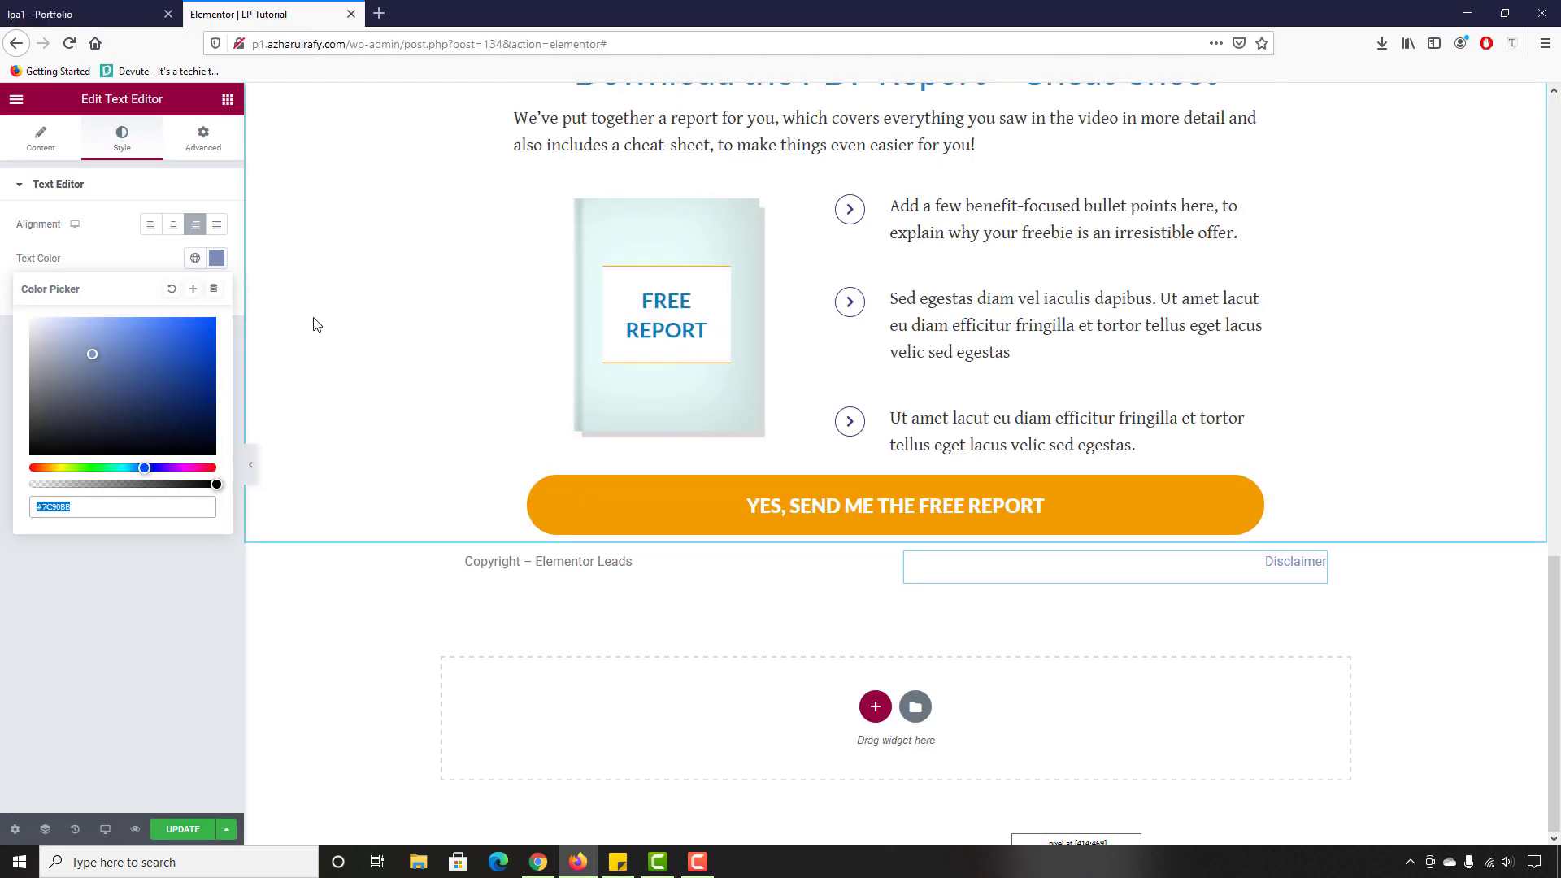
{"action": "type", "text": "0C81BB"}
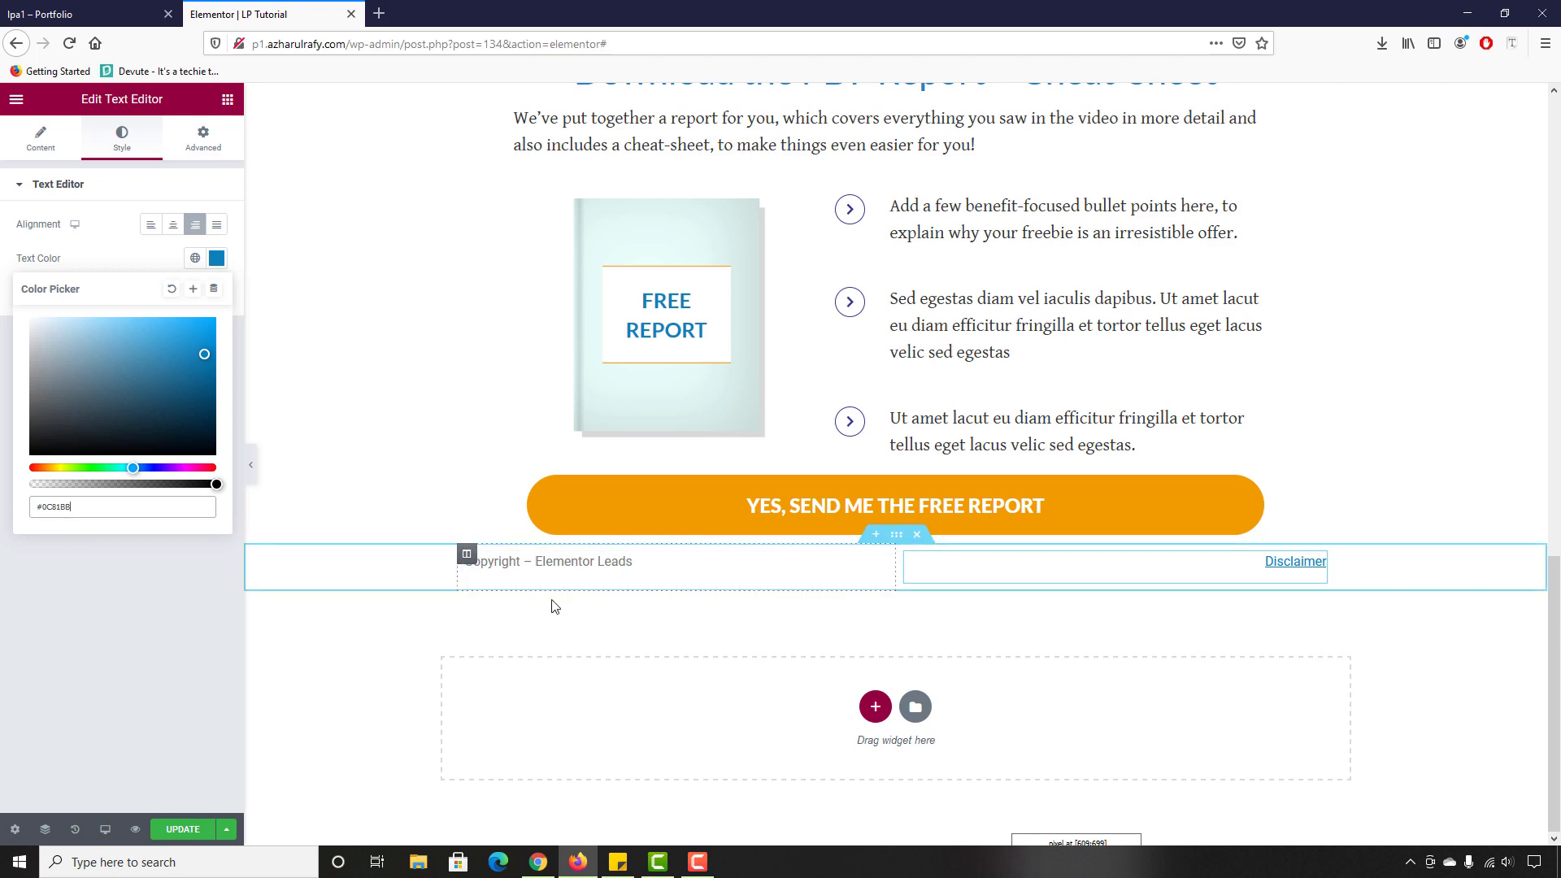
Step: Check the footer background on the reference page and give the new footer section a Classic background color of #EEEEEE
{"action": "key", "text": "ctrl+shift+Tab"}
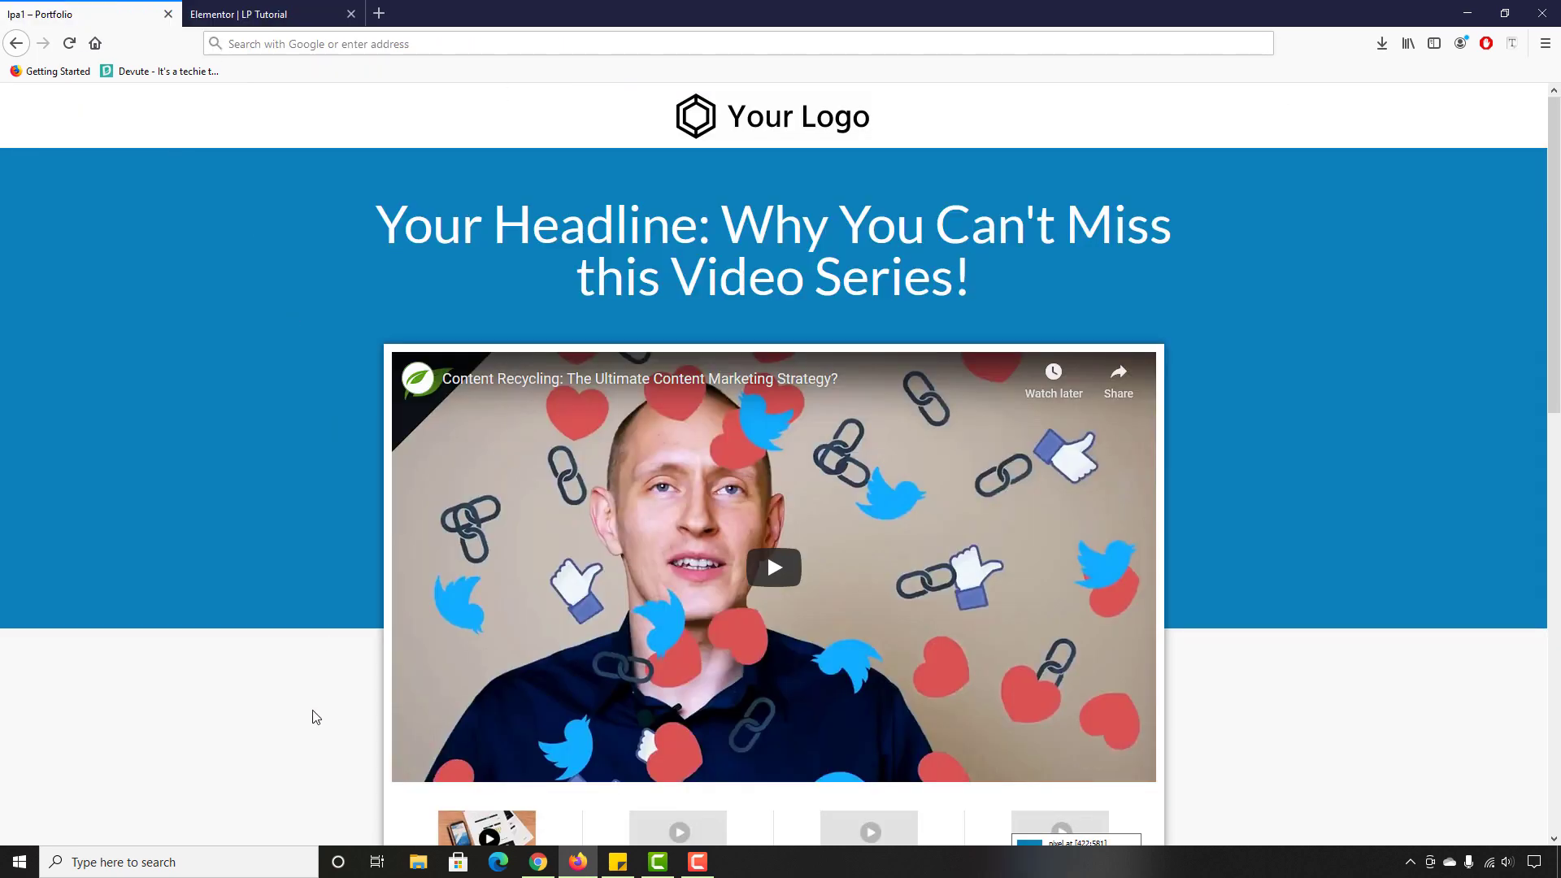
{"action": "scroll", "coordinate": [310, 714], "scroll_direction": "down", "scroll_amount": 15}
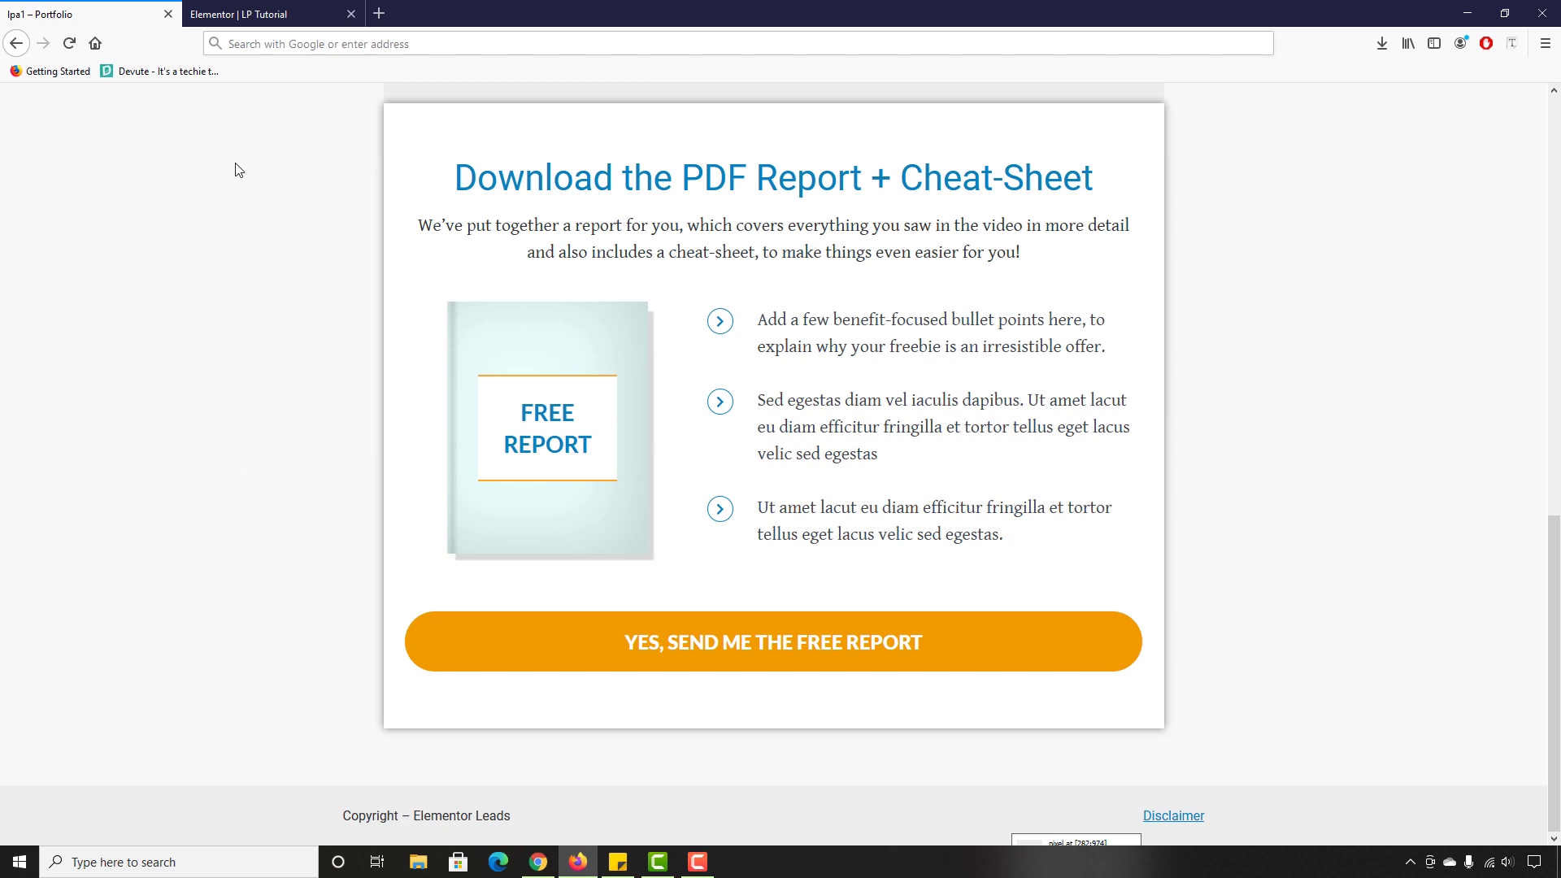
{"action": "key", "text": "ctrl+Tab"}
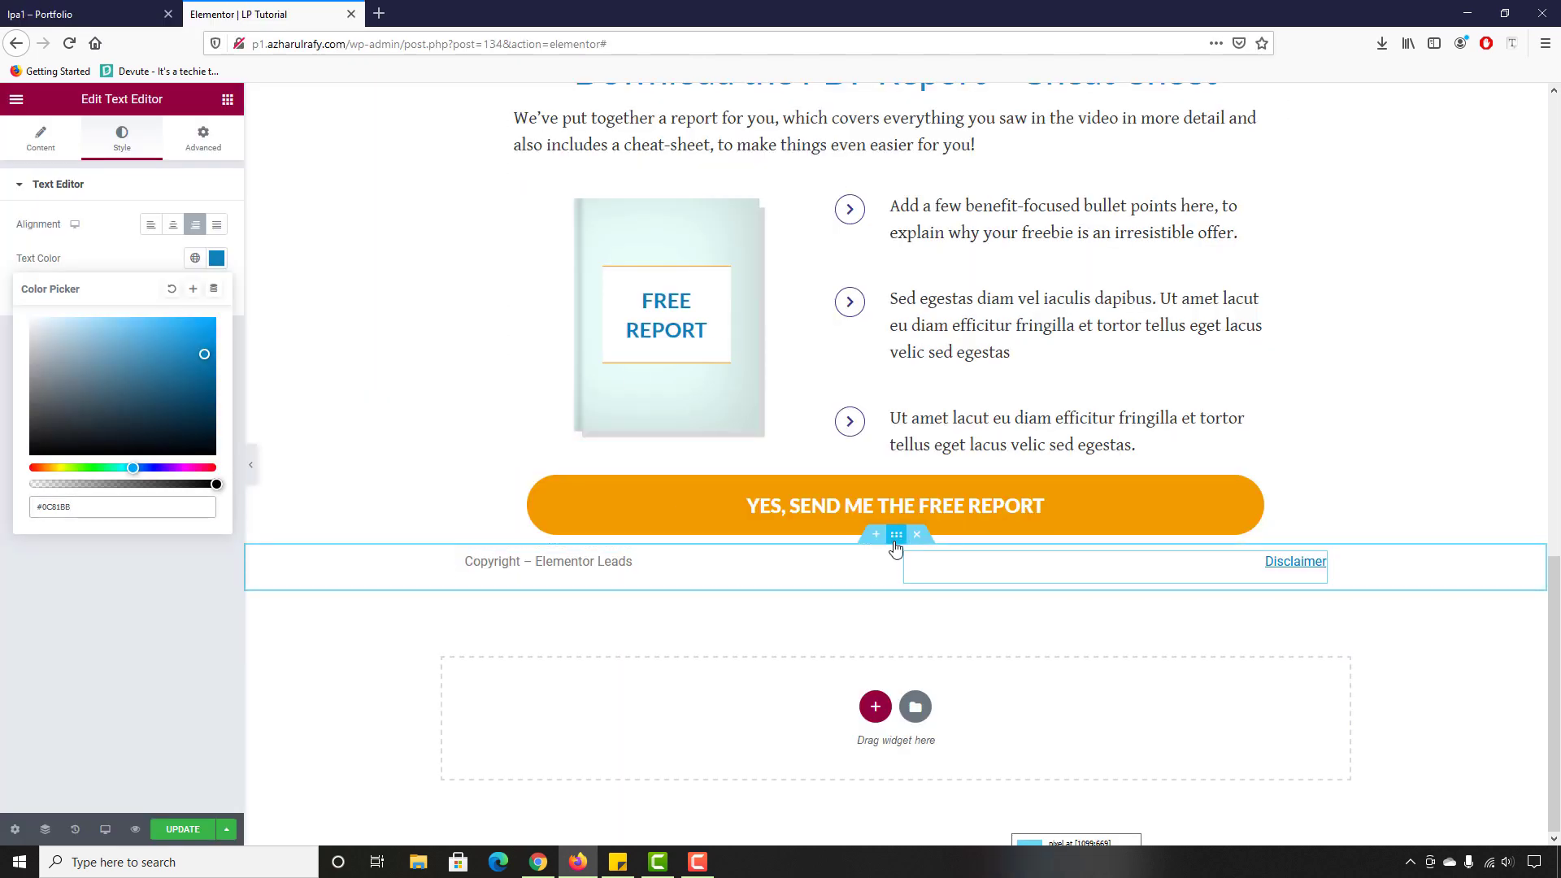
{"action": "left_click", "coordinate": [896, 536]}
{"action": "left_click", "coordinate": [144, 144]}
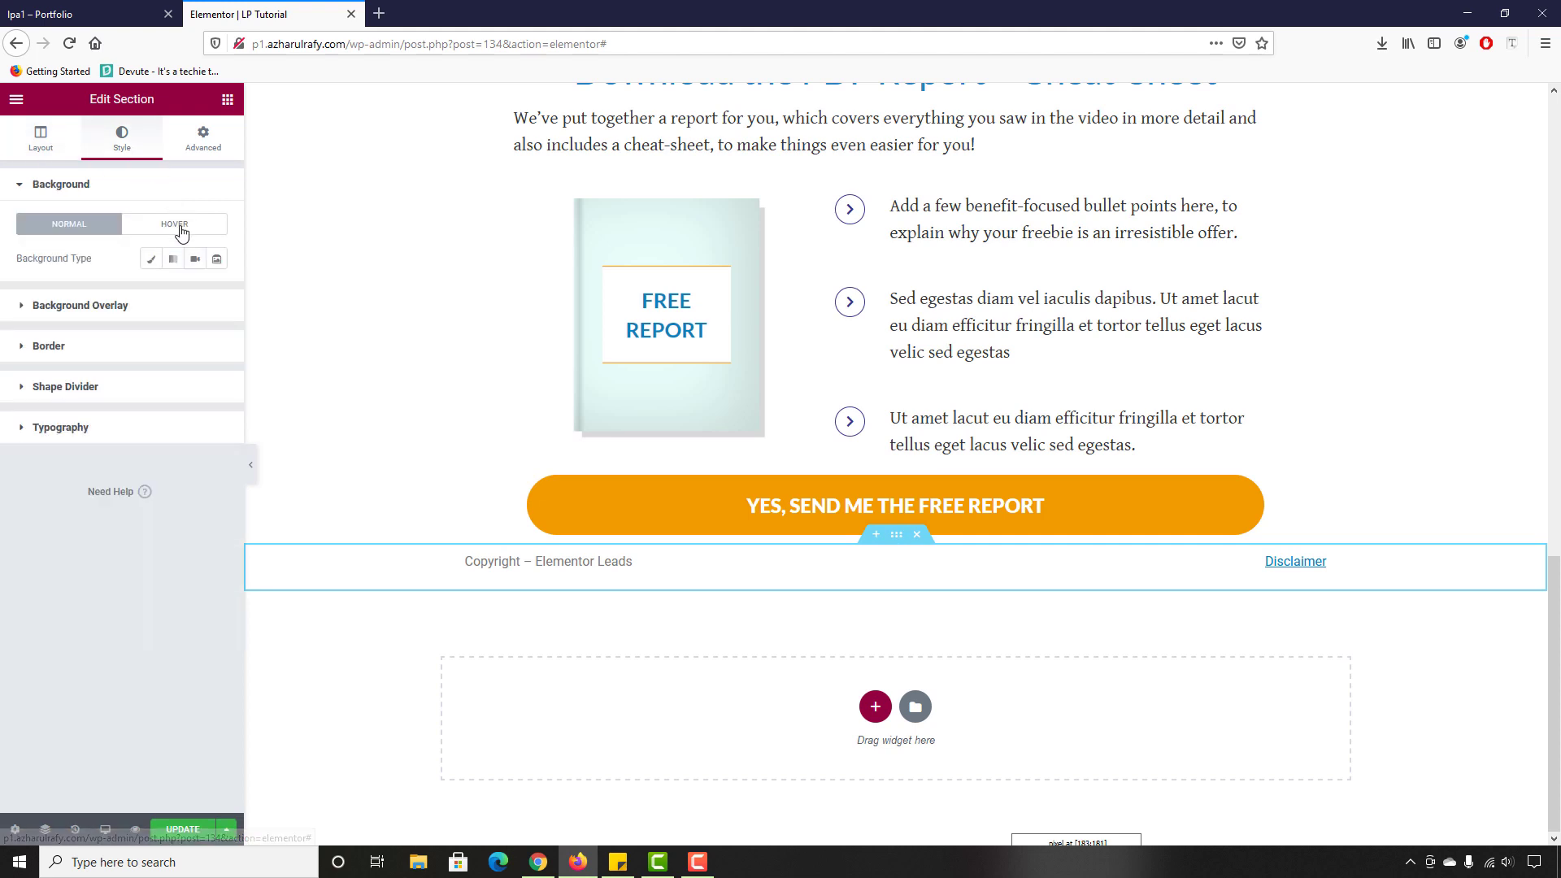
{"action": "left_click", "coordinate": [154, 267]}
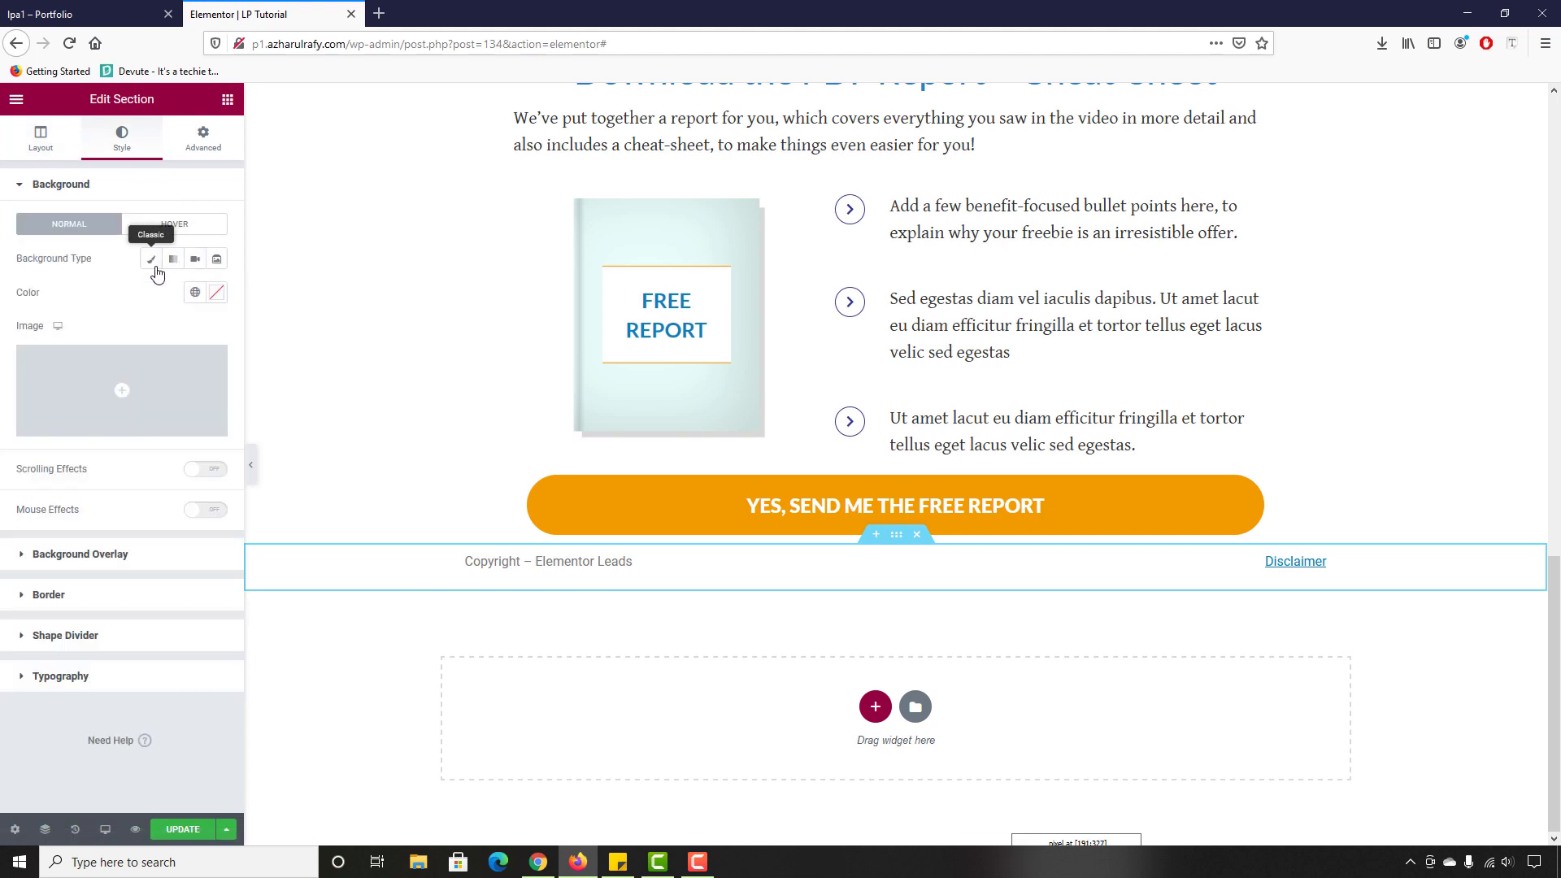
{"action": "left_click", "coordinate": [216, 293]}
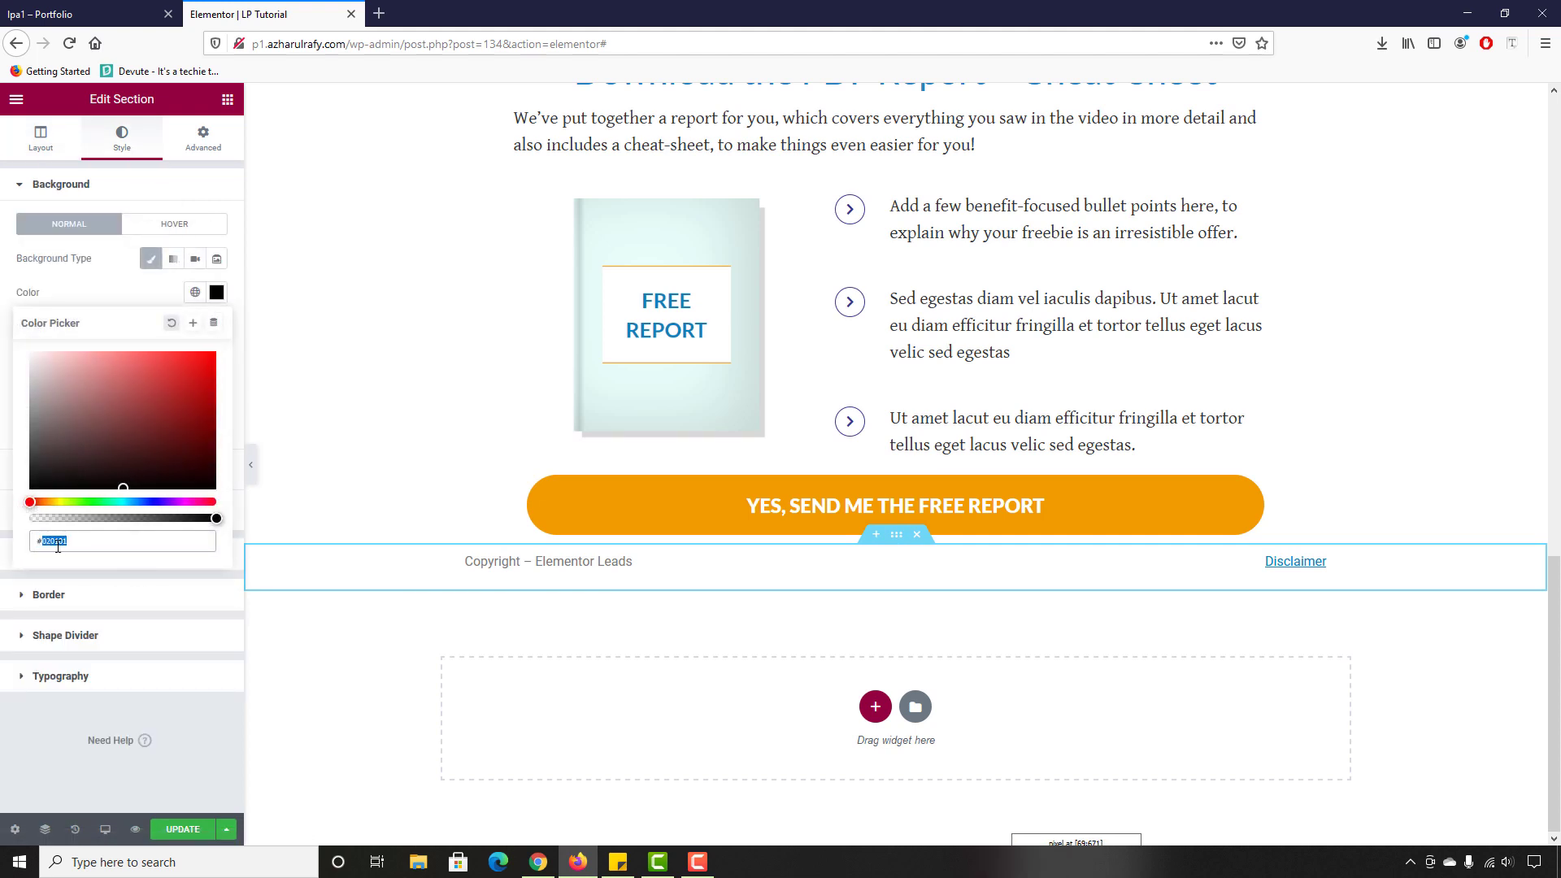
{"action": "type", "text": "EEEEEE"}
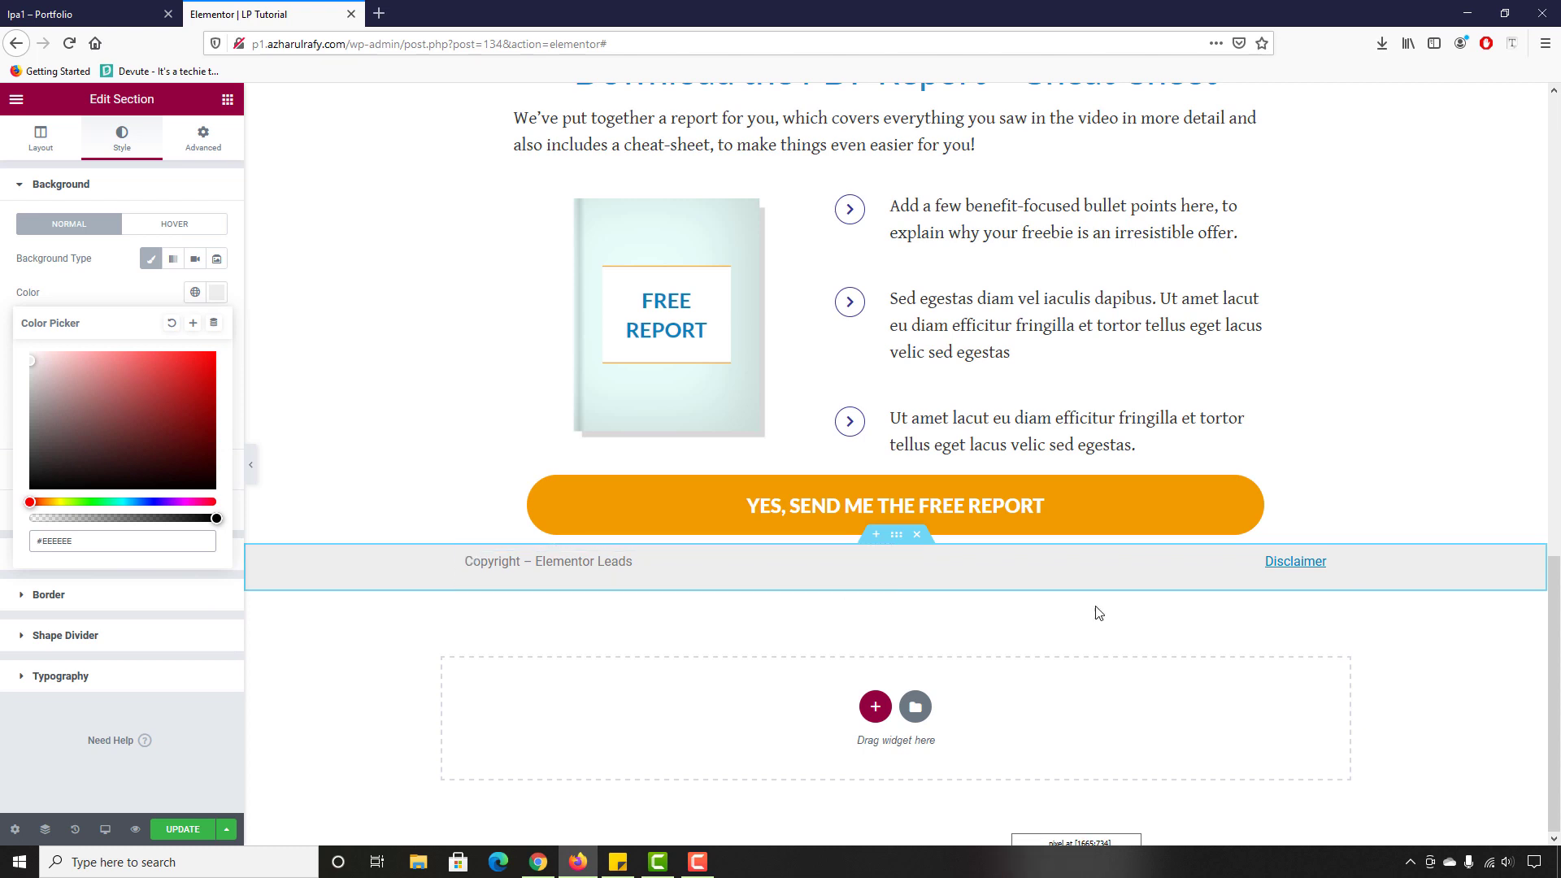
Step: Unlink the first footer column's padding values and set its top padding to 15 px
{"action": "left_click", "coordinate": [466, 556]}
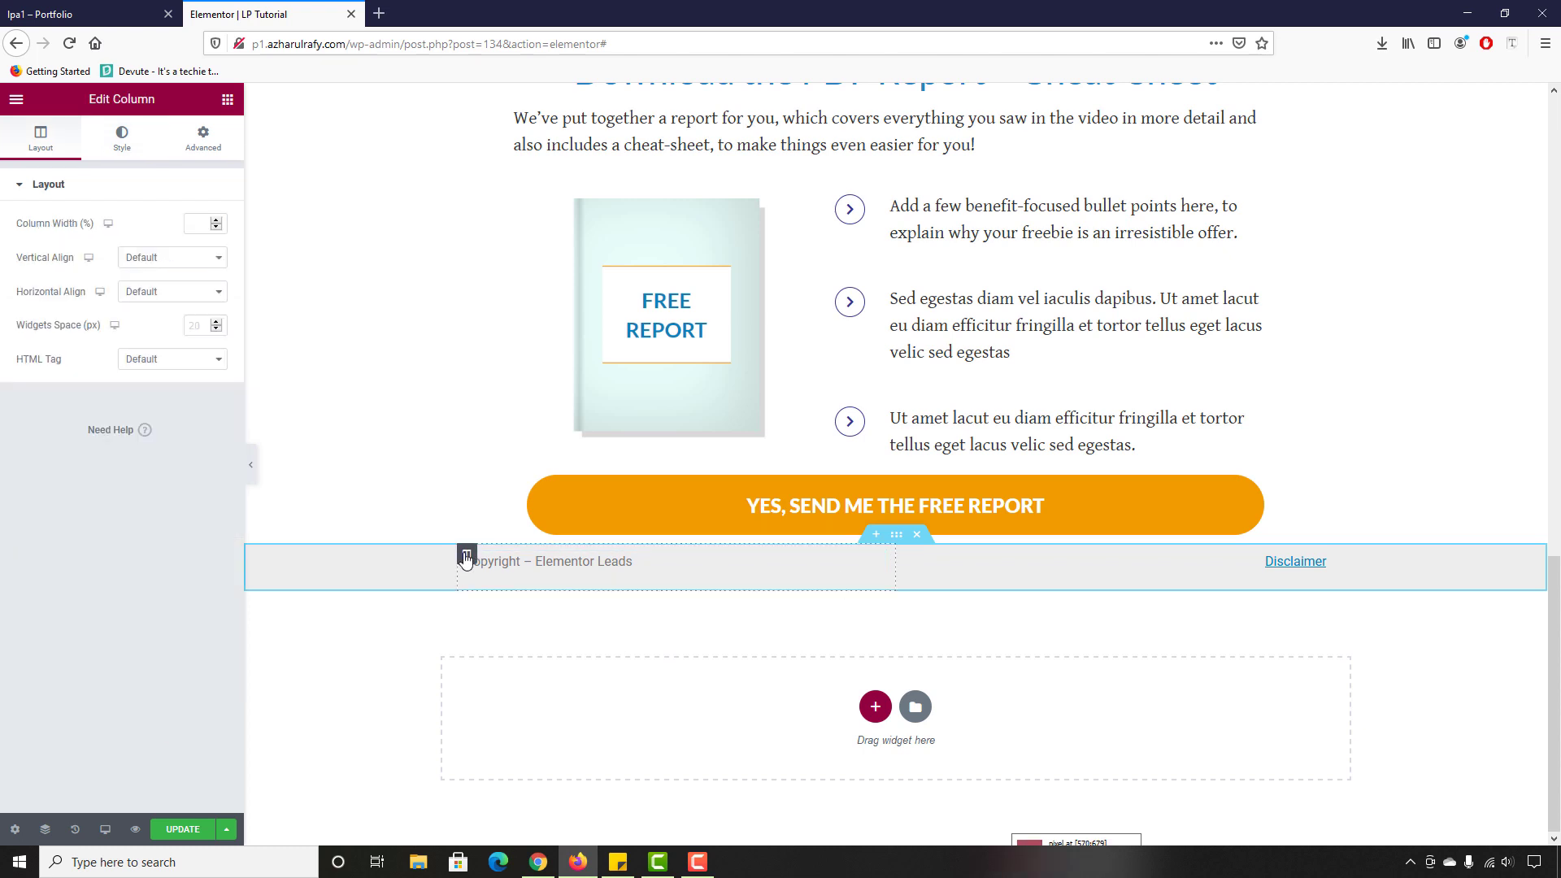
{"action": "left_click", "coordinate": [196, 145]}
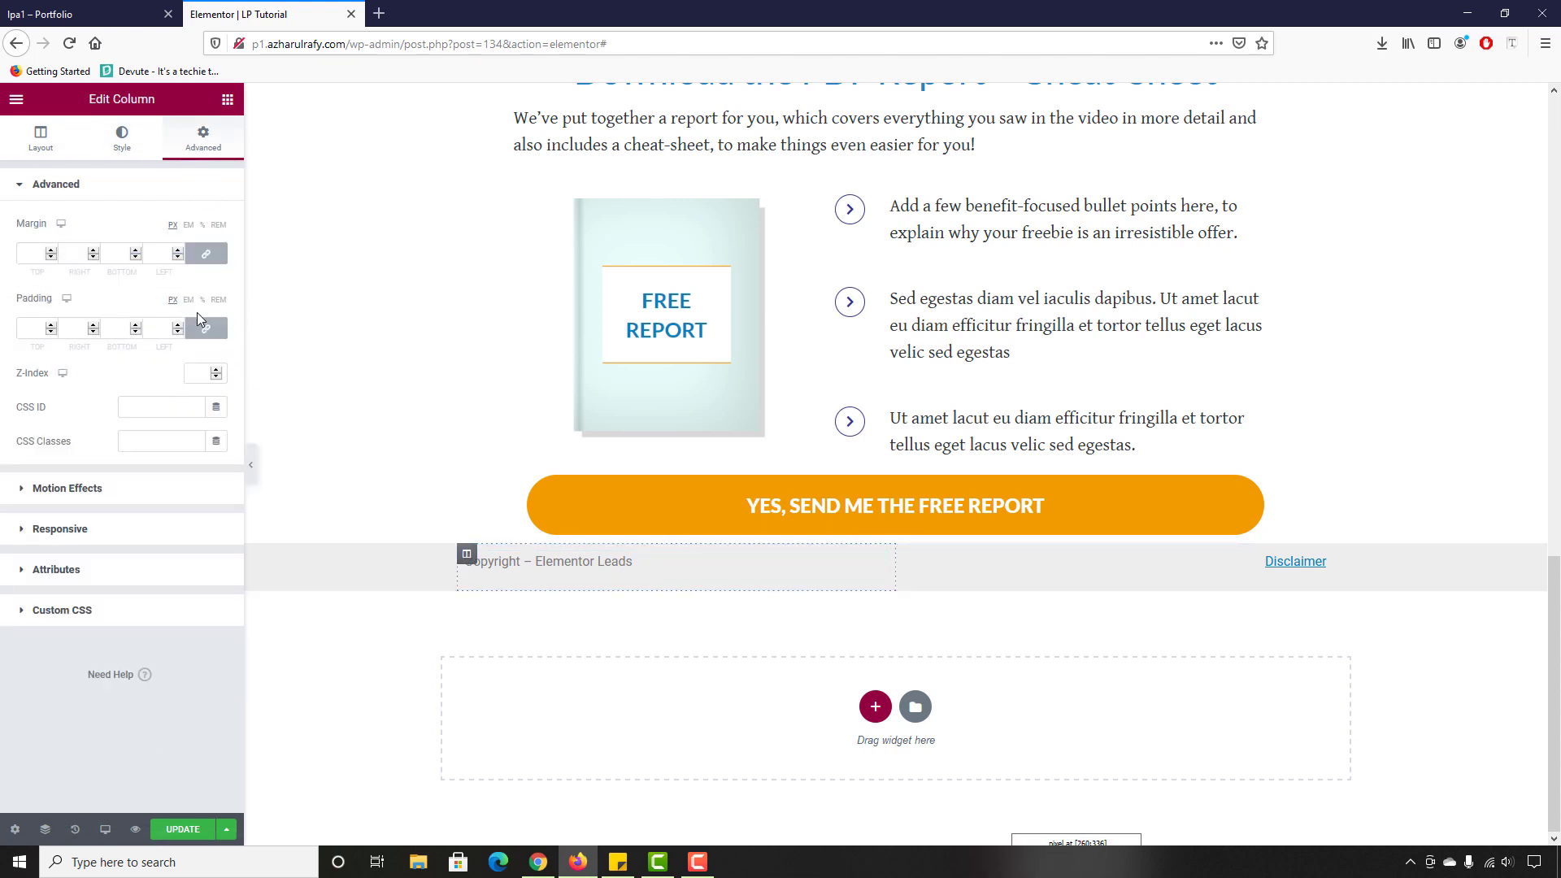
{"action": "left_click", "coordinate": [205, 330]}
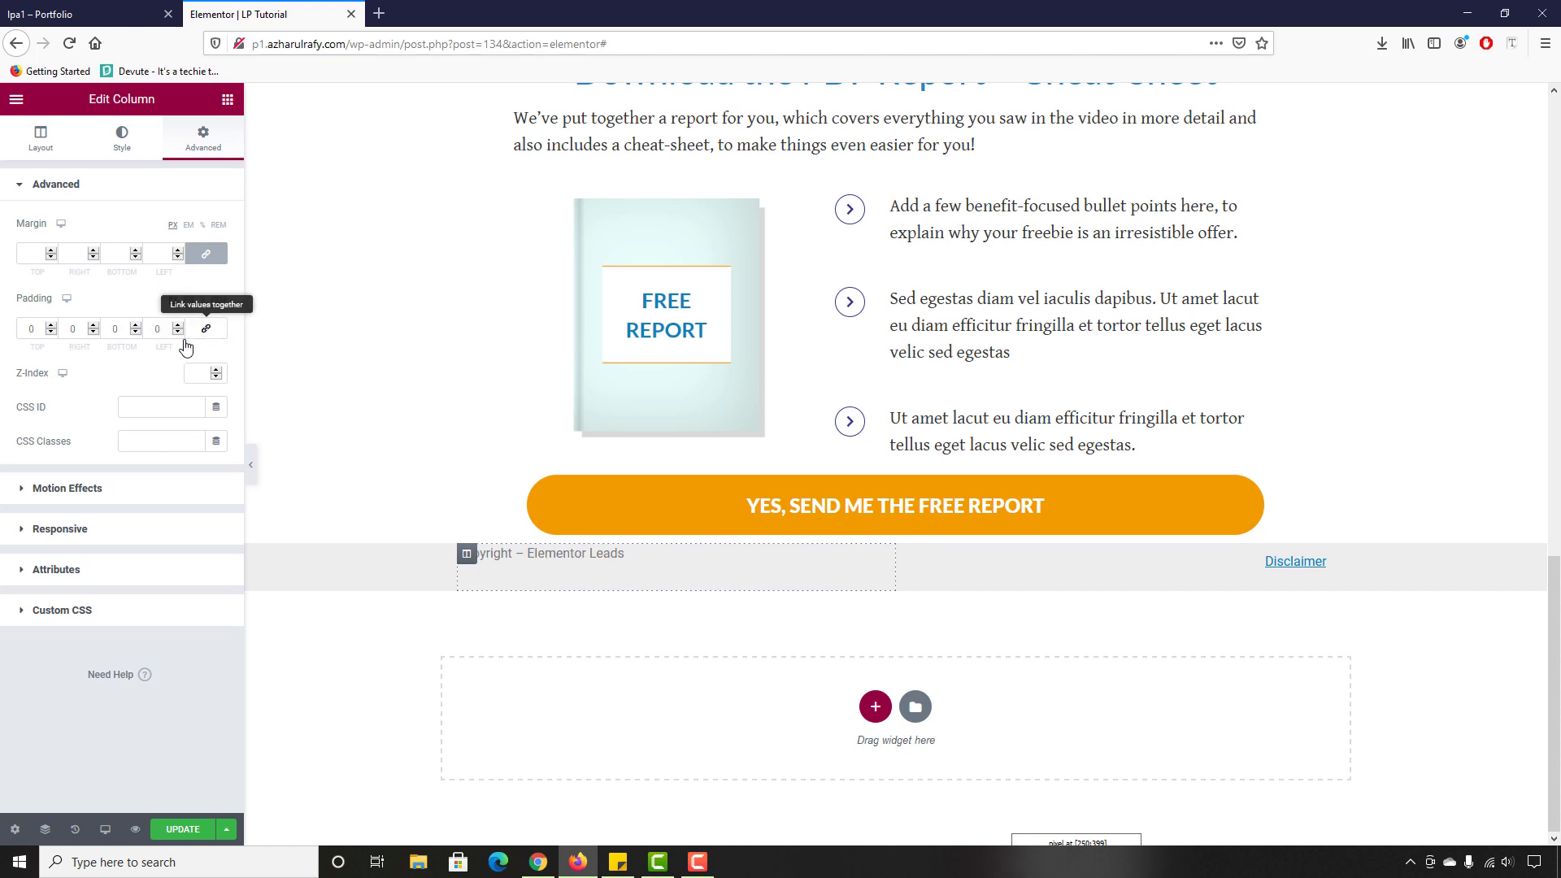
{"action": "left_click", "coordinate": [25, 329]}
{"action": "type", "text": "15"}
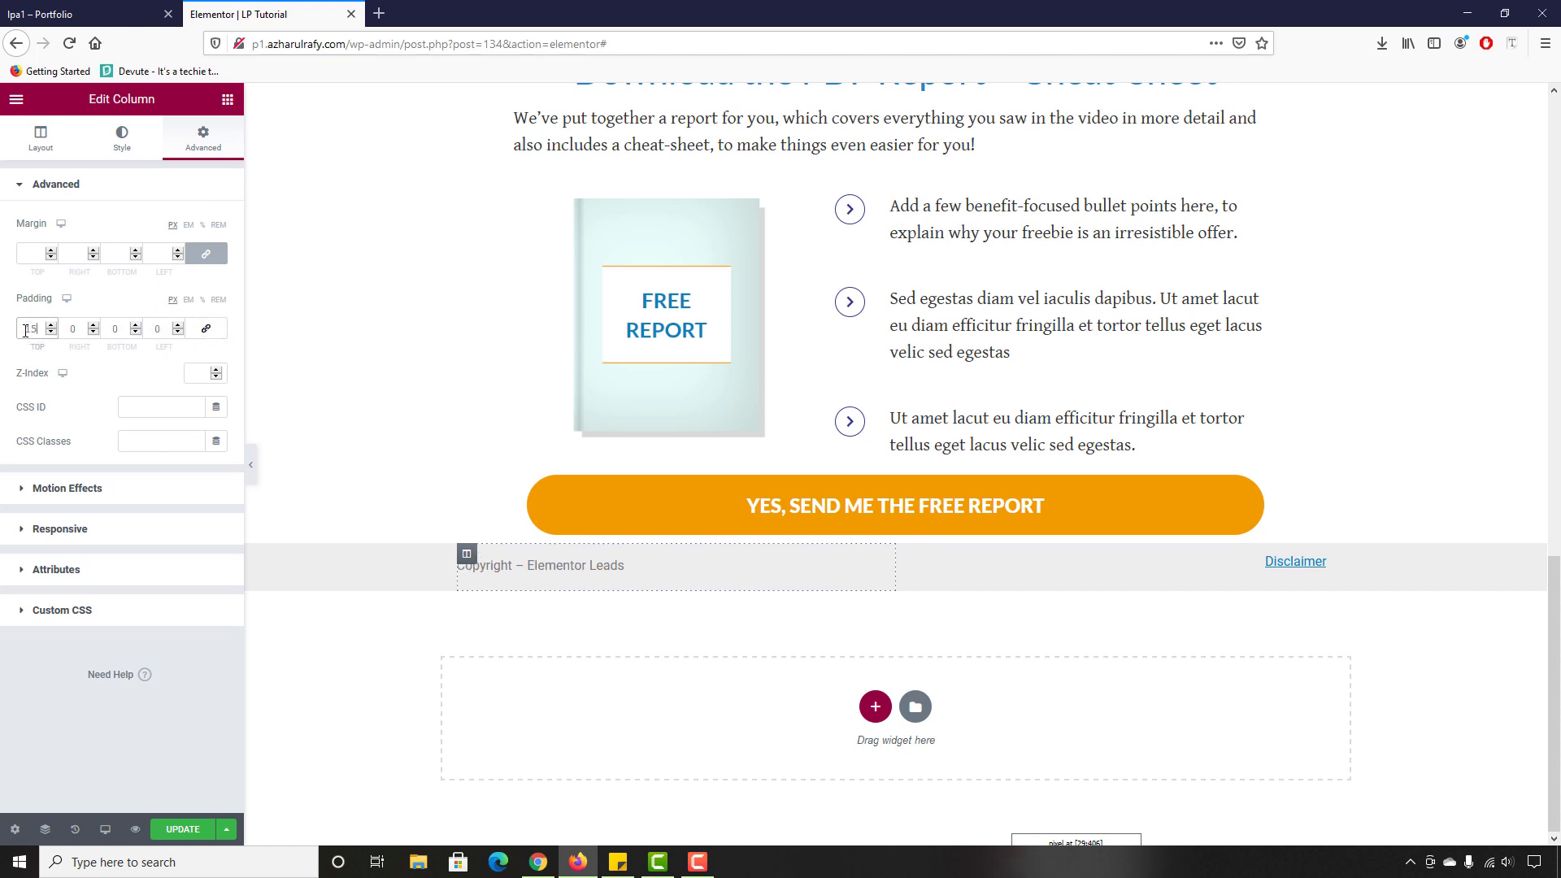
Step: Unlink the second footer column's padding values, set its top padding to 15 px, and save the page
{"action": "left_click", "coordinate": [907, 554]}
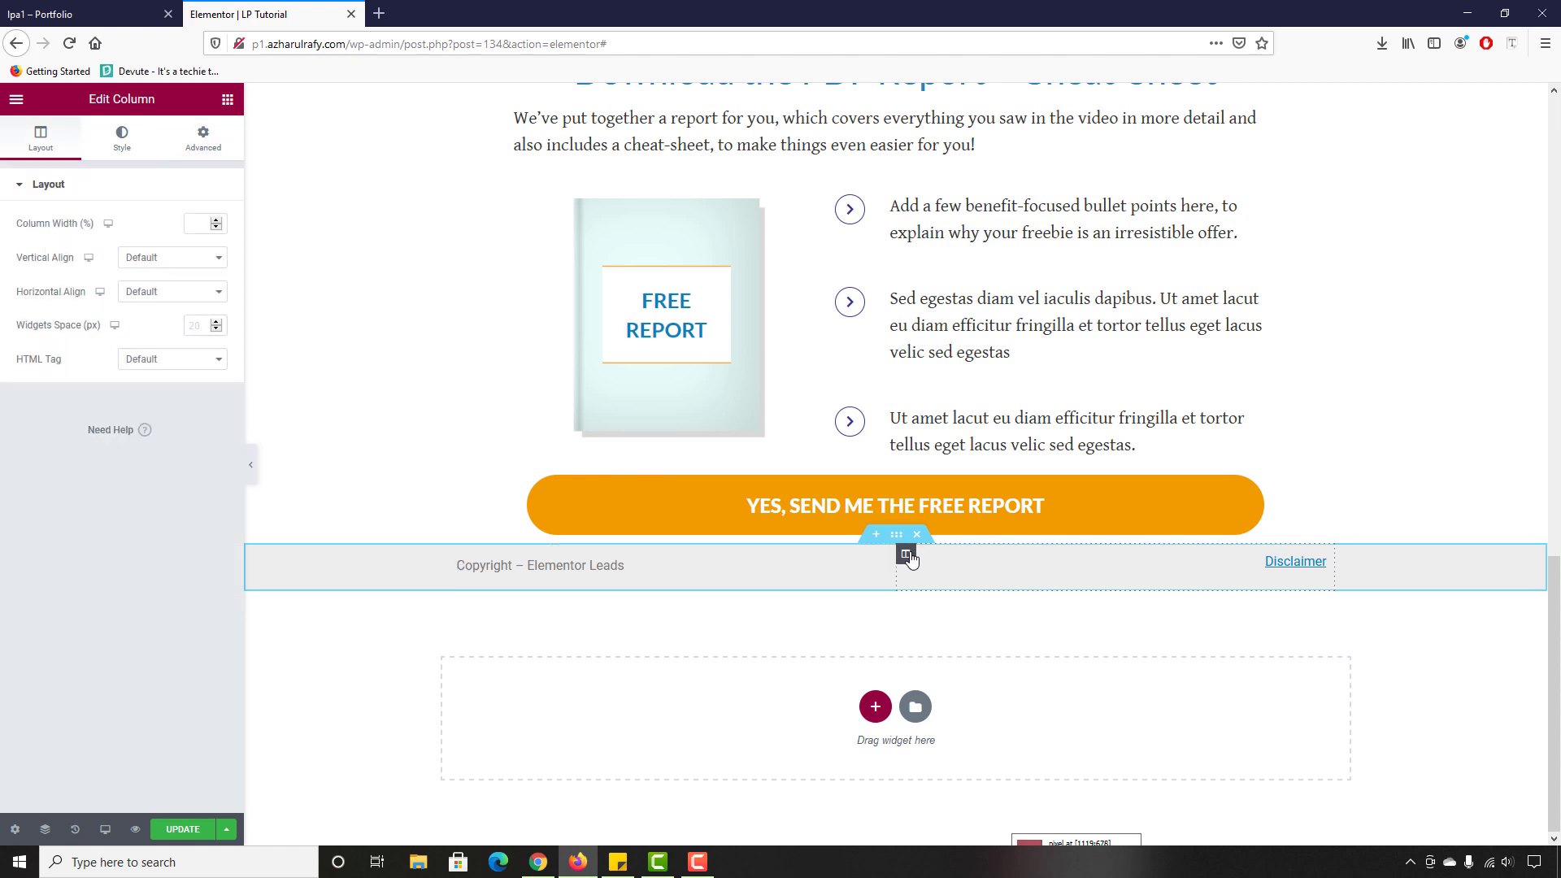
{"action": "left_click", "coordinate": [195, 154]}
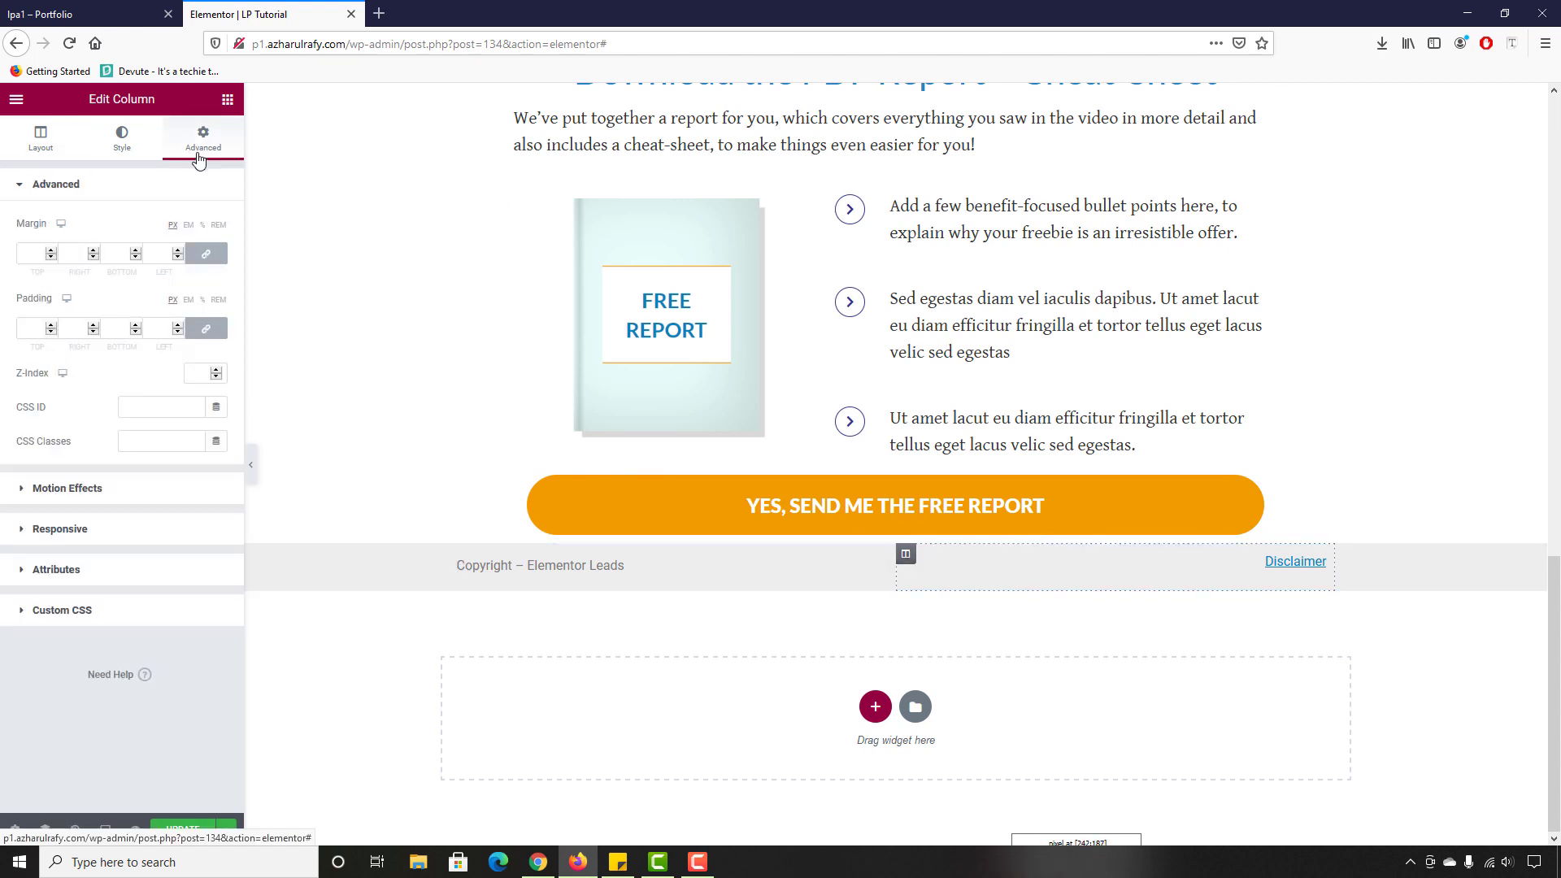
{"action": "left_click", "coordinate": [49, 336]}
{"action": "type", "text": "10"}
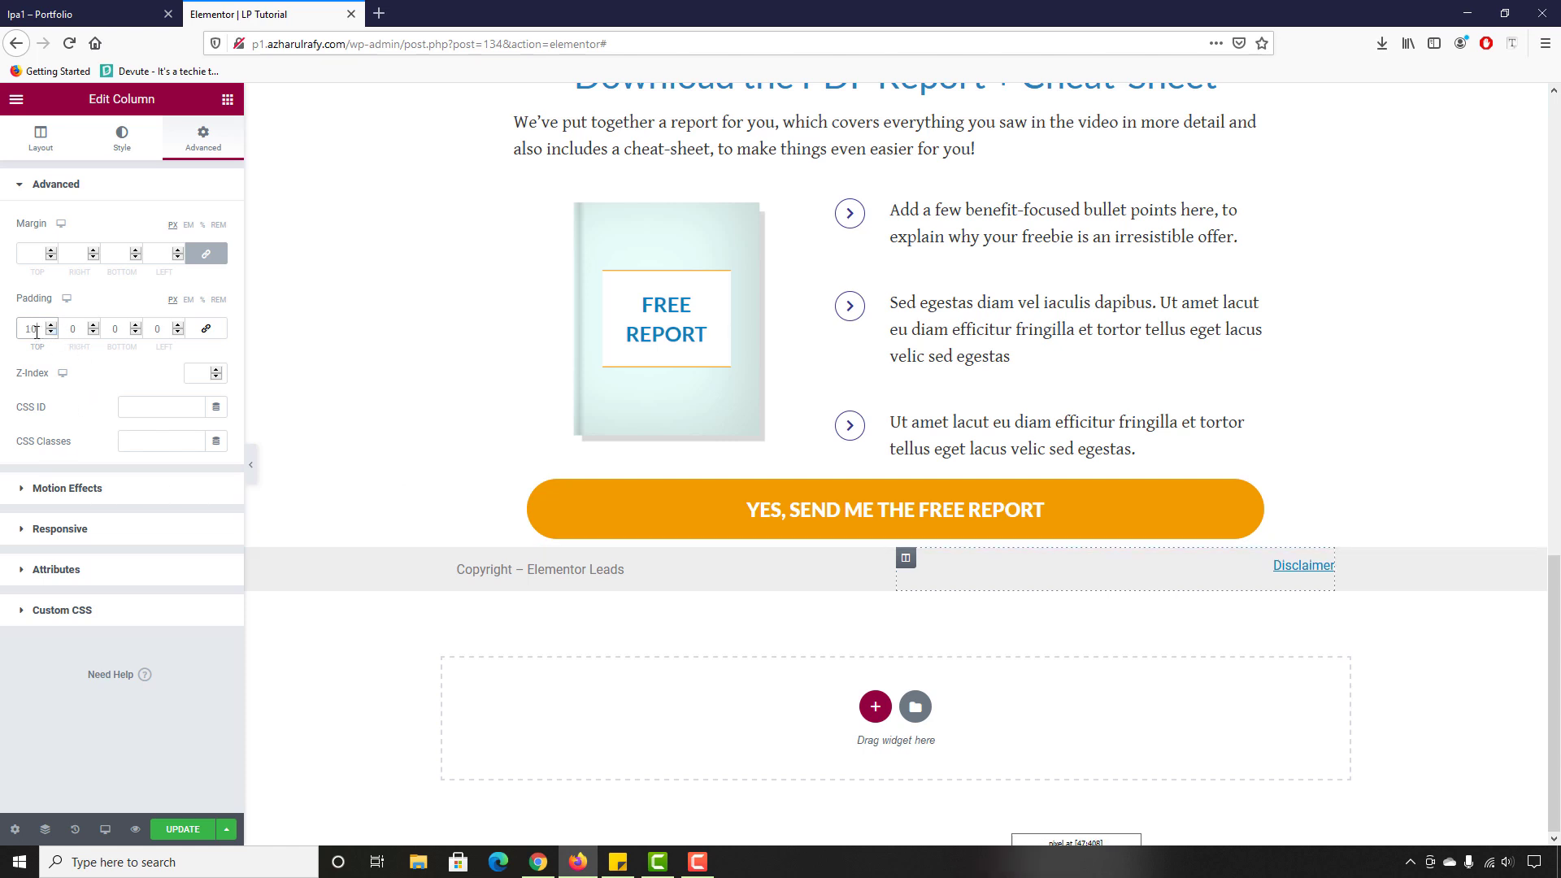
{"action": "type", "text": "15"}
{"action": "scroll", "coordinate": [514, 662], "scroll_direction": "up", "scroll_amount": 15}
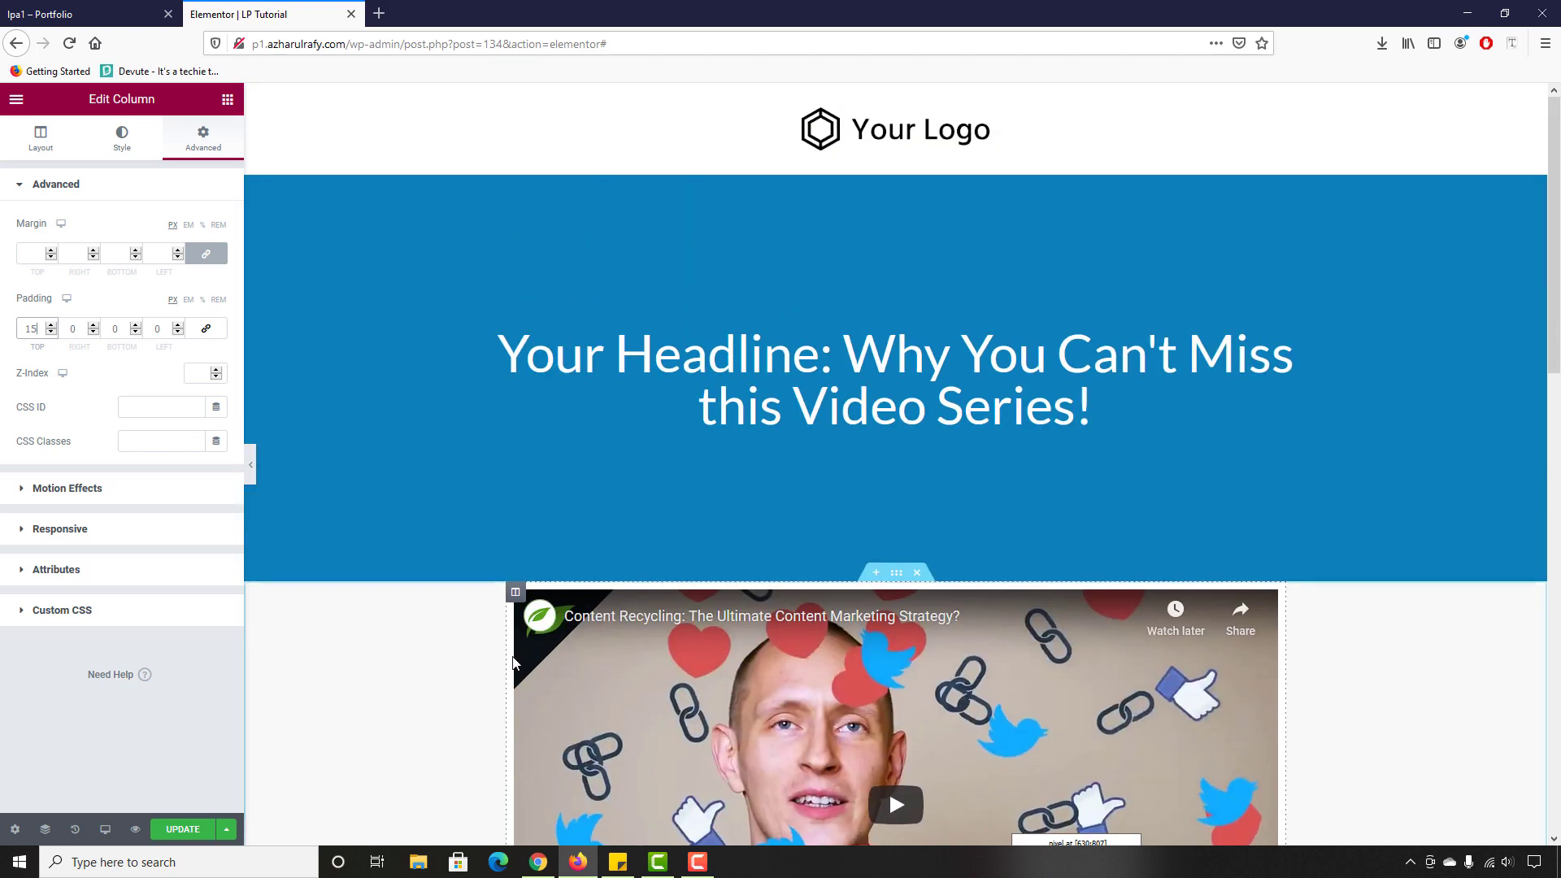
{"action": "scroll", "coordinate": [423, 730], "scroll_direction": "down", "scroll_amount": 1}
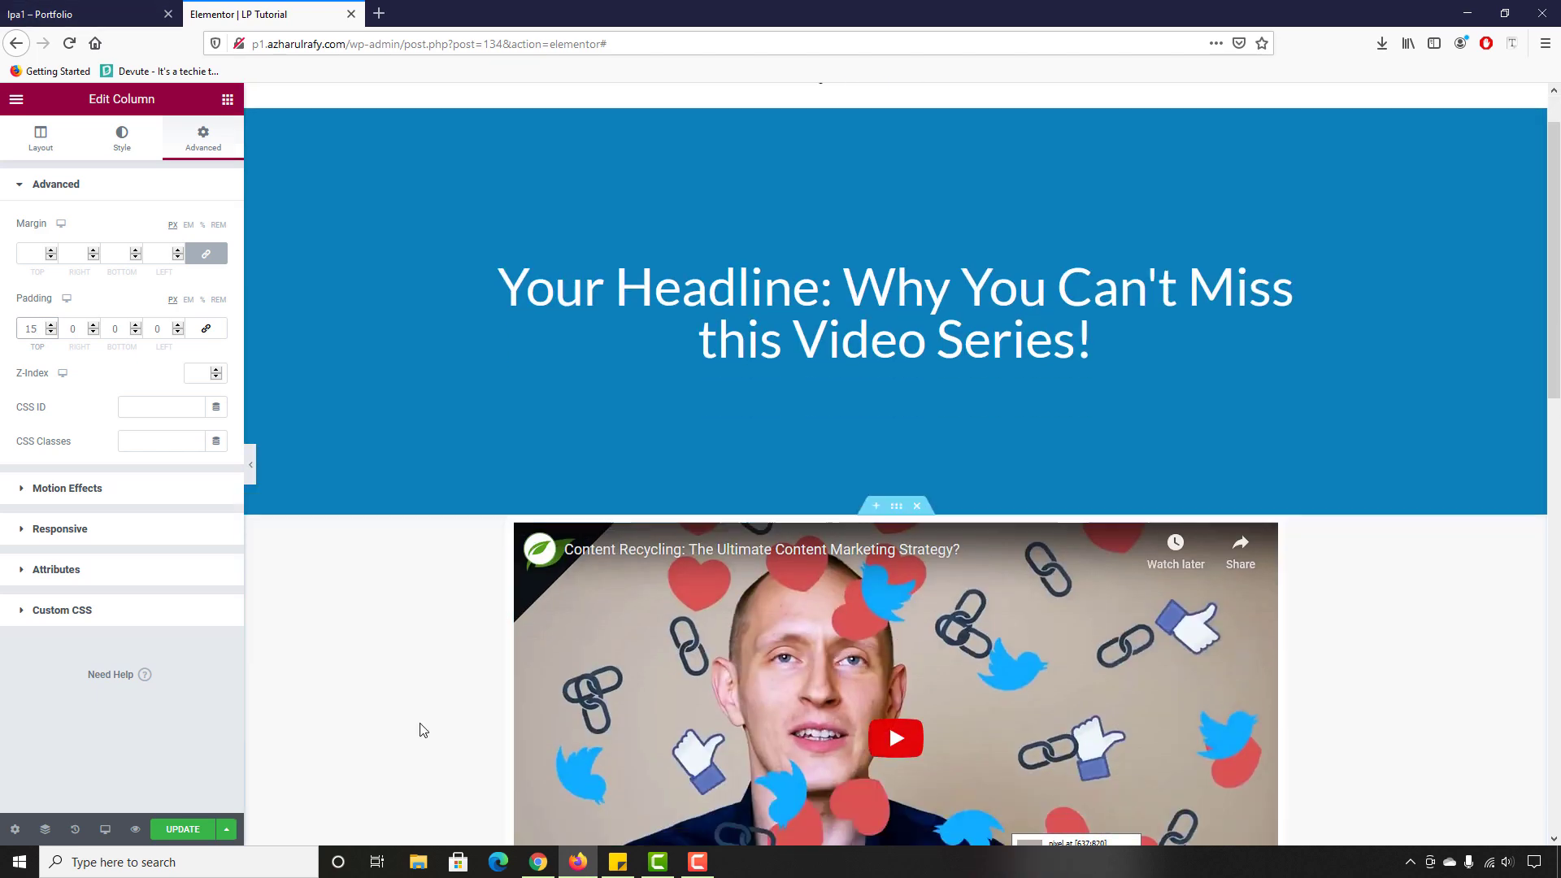
{"action": "key", "text": "ctrl+s"}
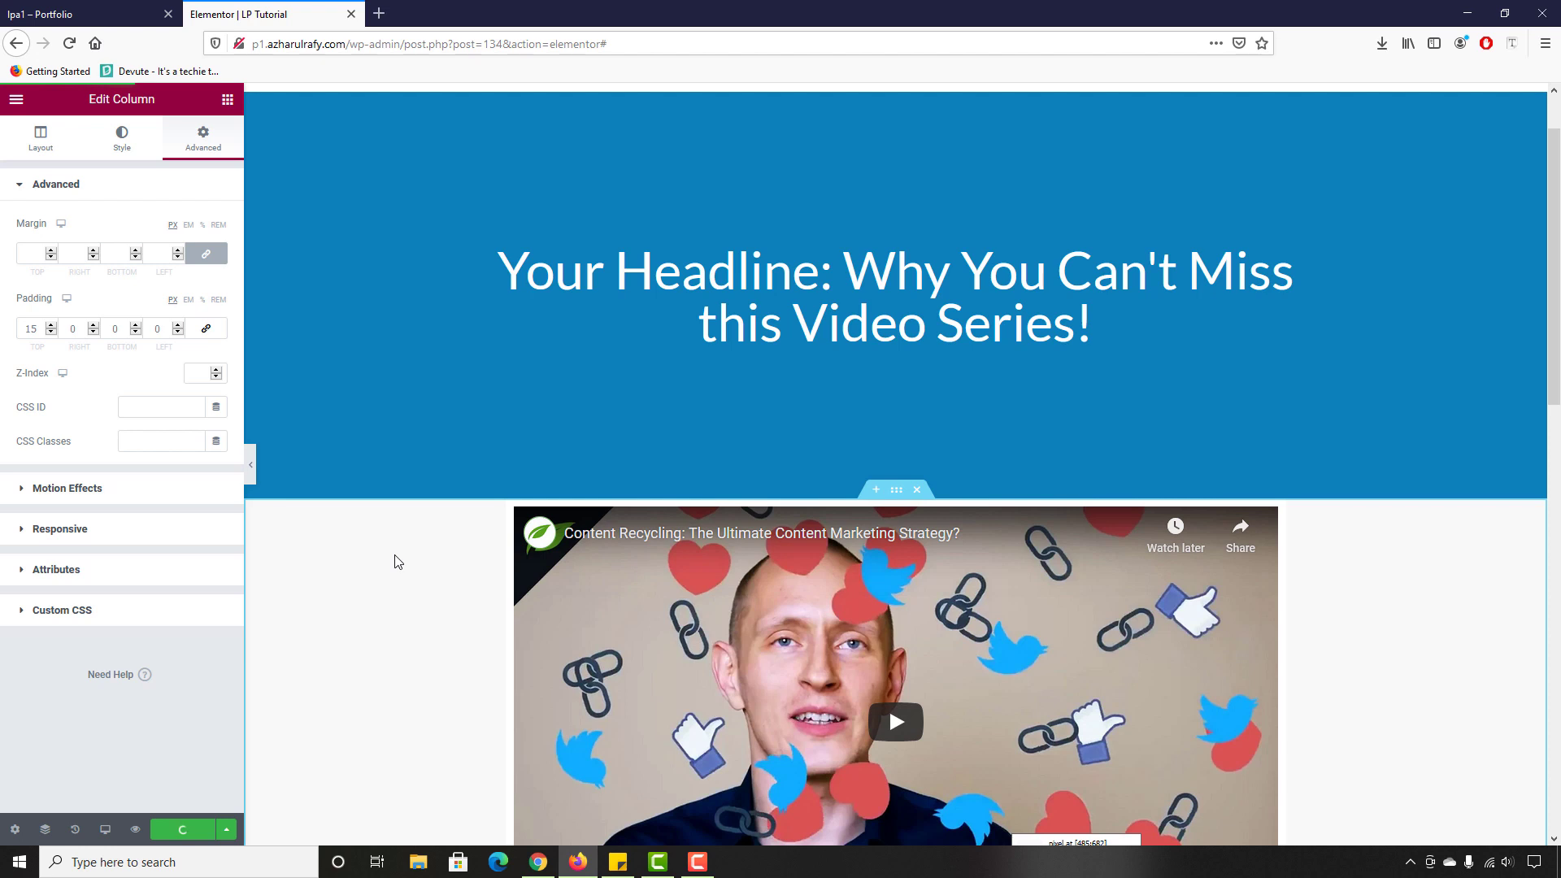
Step: Try a top margin of -58 px on the video section and reset it to 0
{"action": "scroll", "coordinate": [395, 559], "scroll_direction": "down", "scroll_amount": 2}
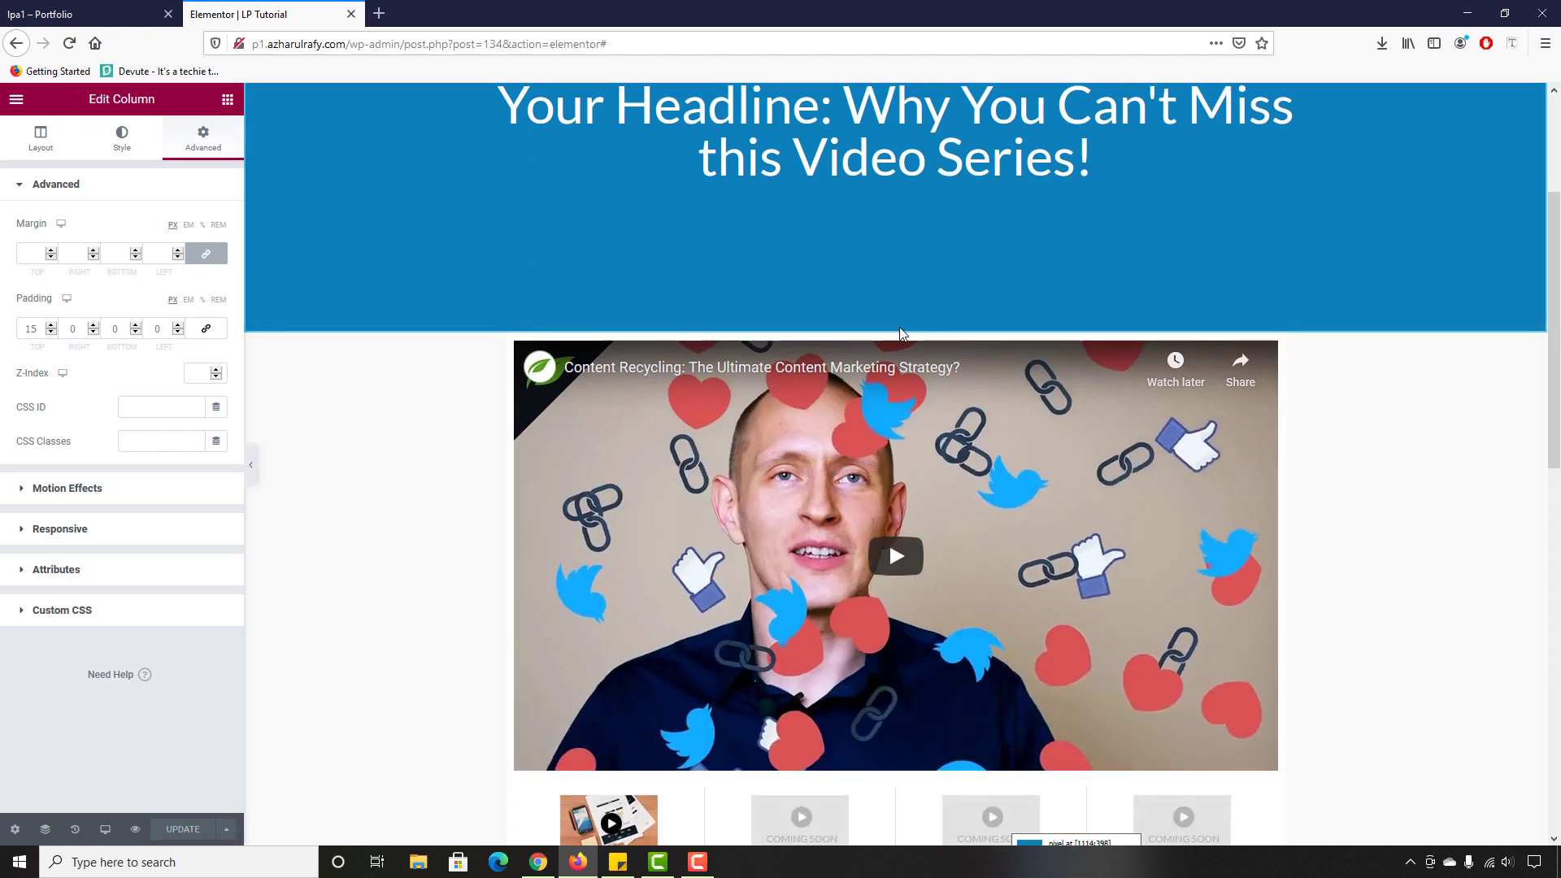
{"action": "left_click", "coordinate": [896, 325]}
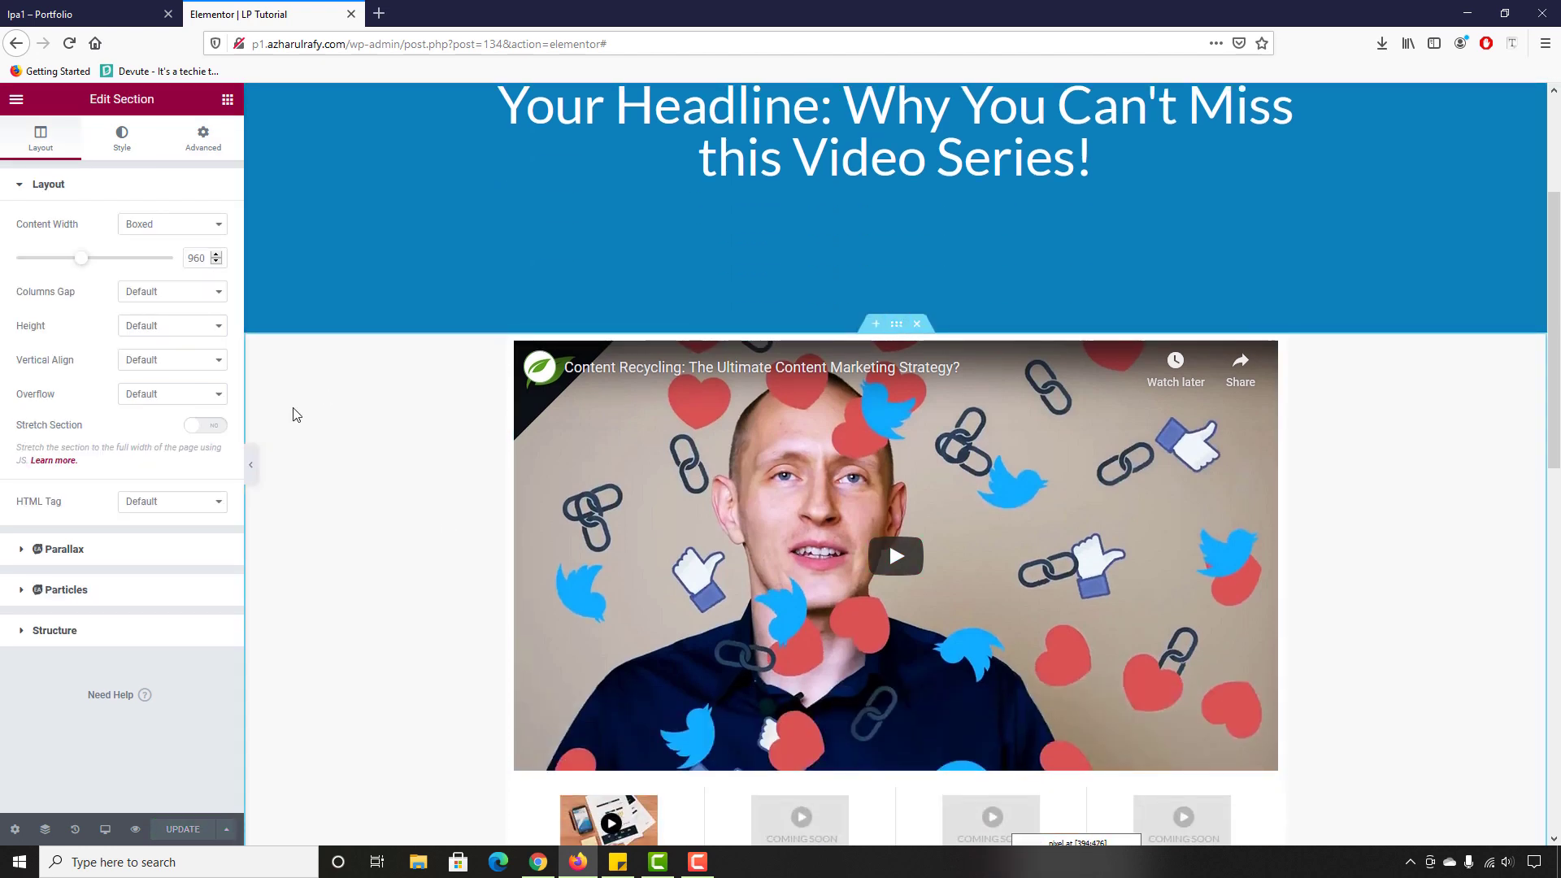
{"action": "left_click", "coordinate": [203, 138]}
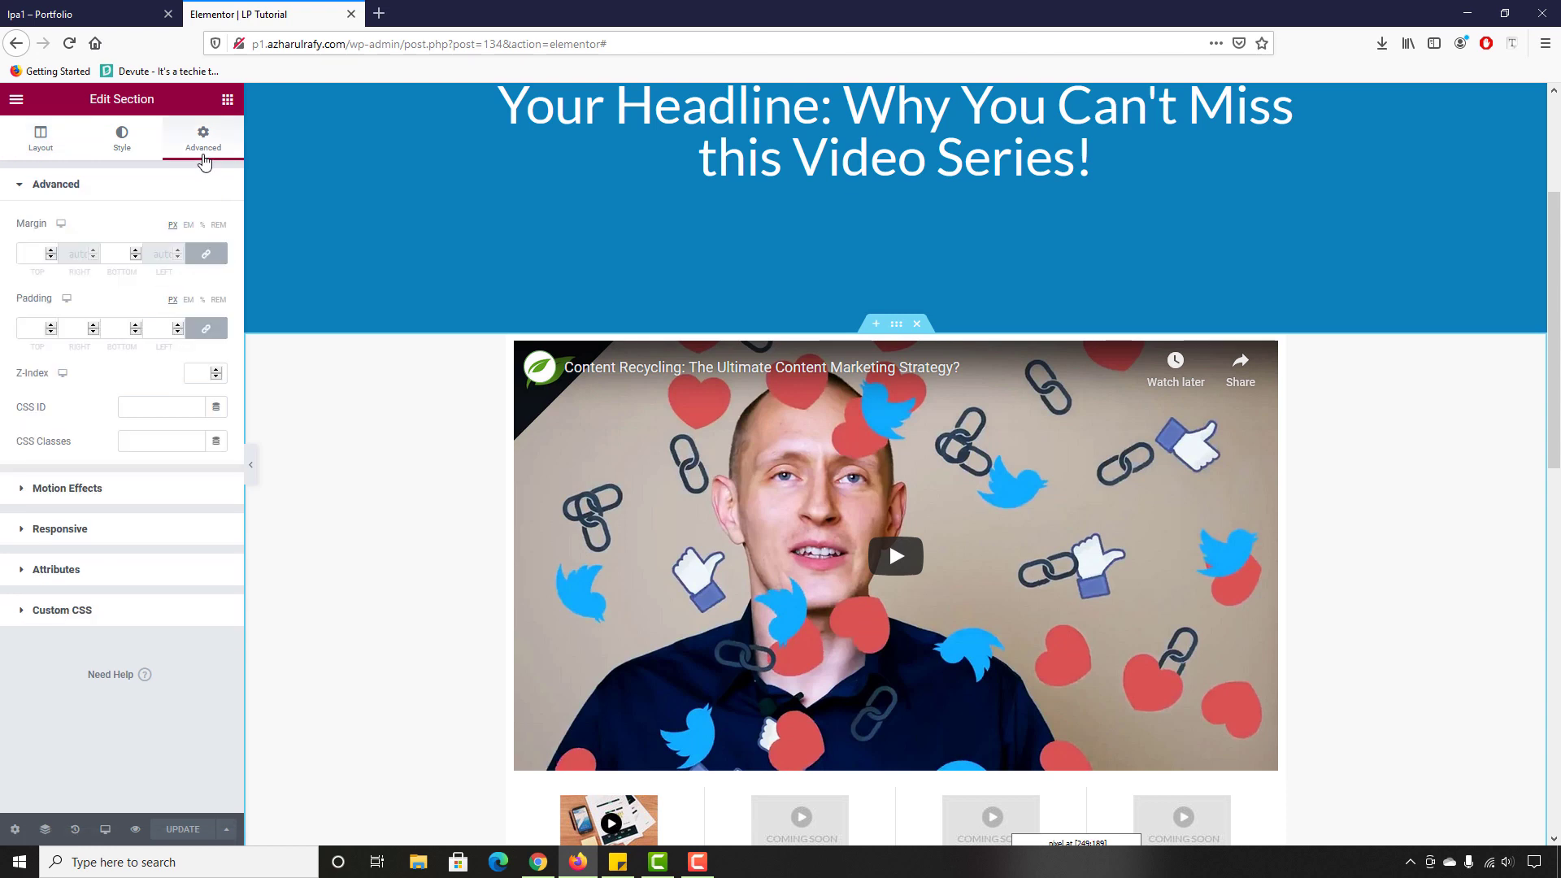
{"action": "left_click", "coordinate": [205, 255]}
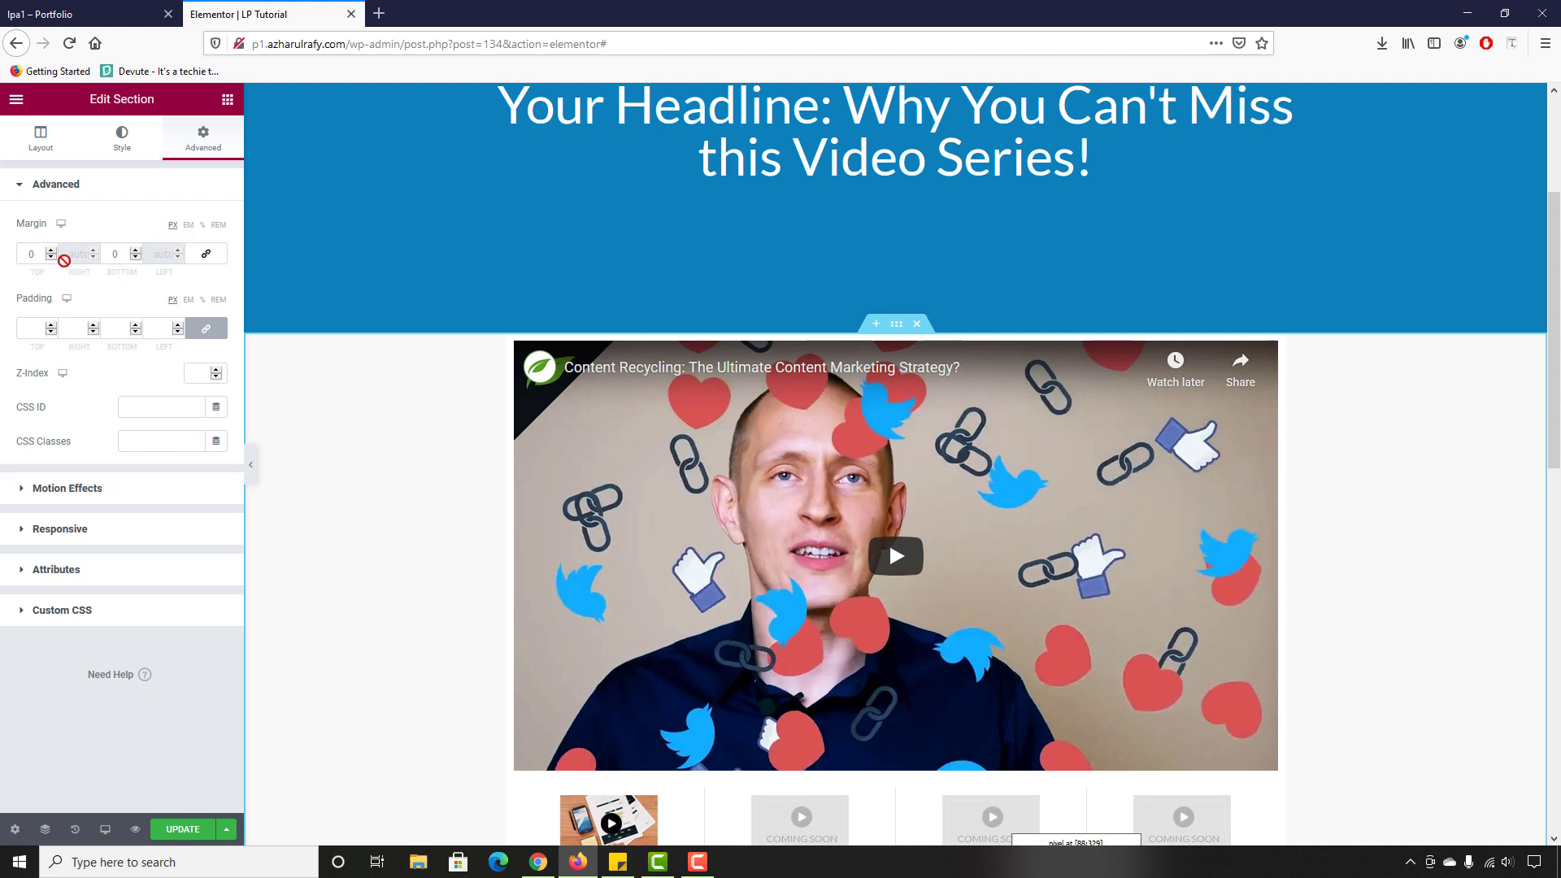
{"action": "left_click_drag", "start_coordinate": [51, 257], "coordinate": [52, 261]}
{"action": "scroll", "coordinate": [394, 481], "scroll_direction": "up", "scroll_amount": 3}
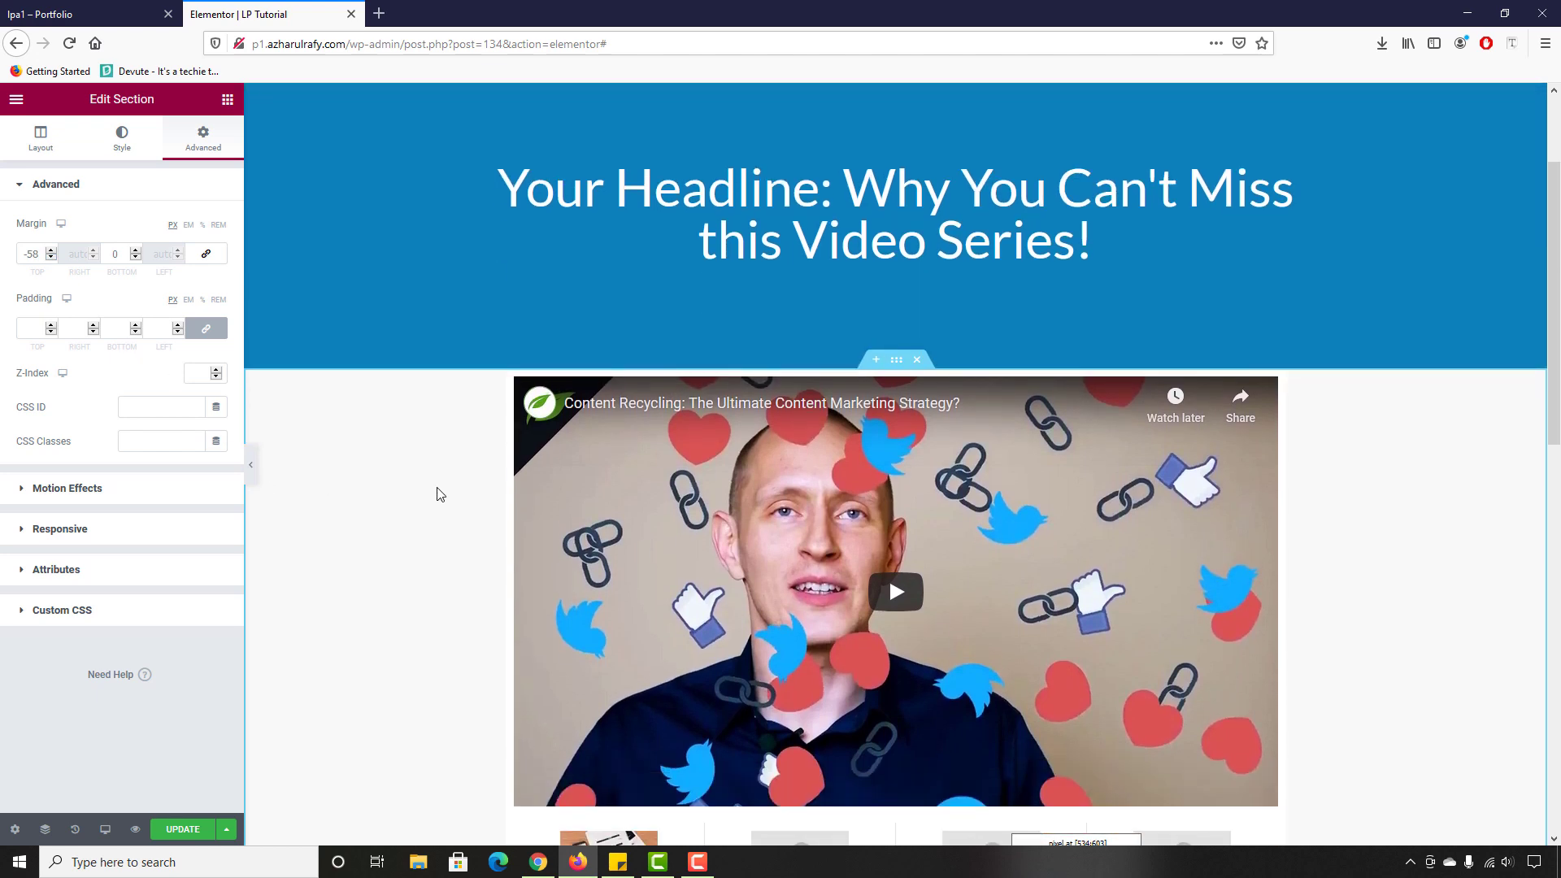
{"action": "scroll", "coordinate": [537, 439], "scroll_direction": "down", "scroll_amount": 2}
{"action": "type", "text": "0"}
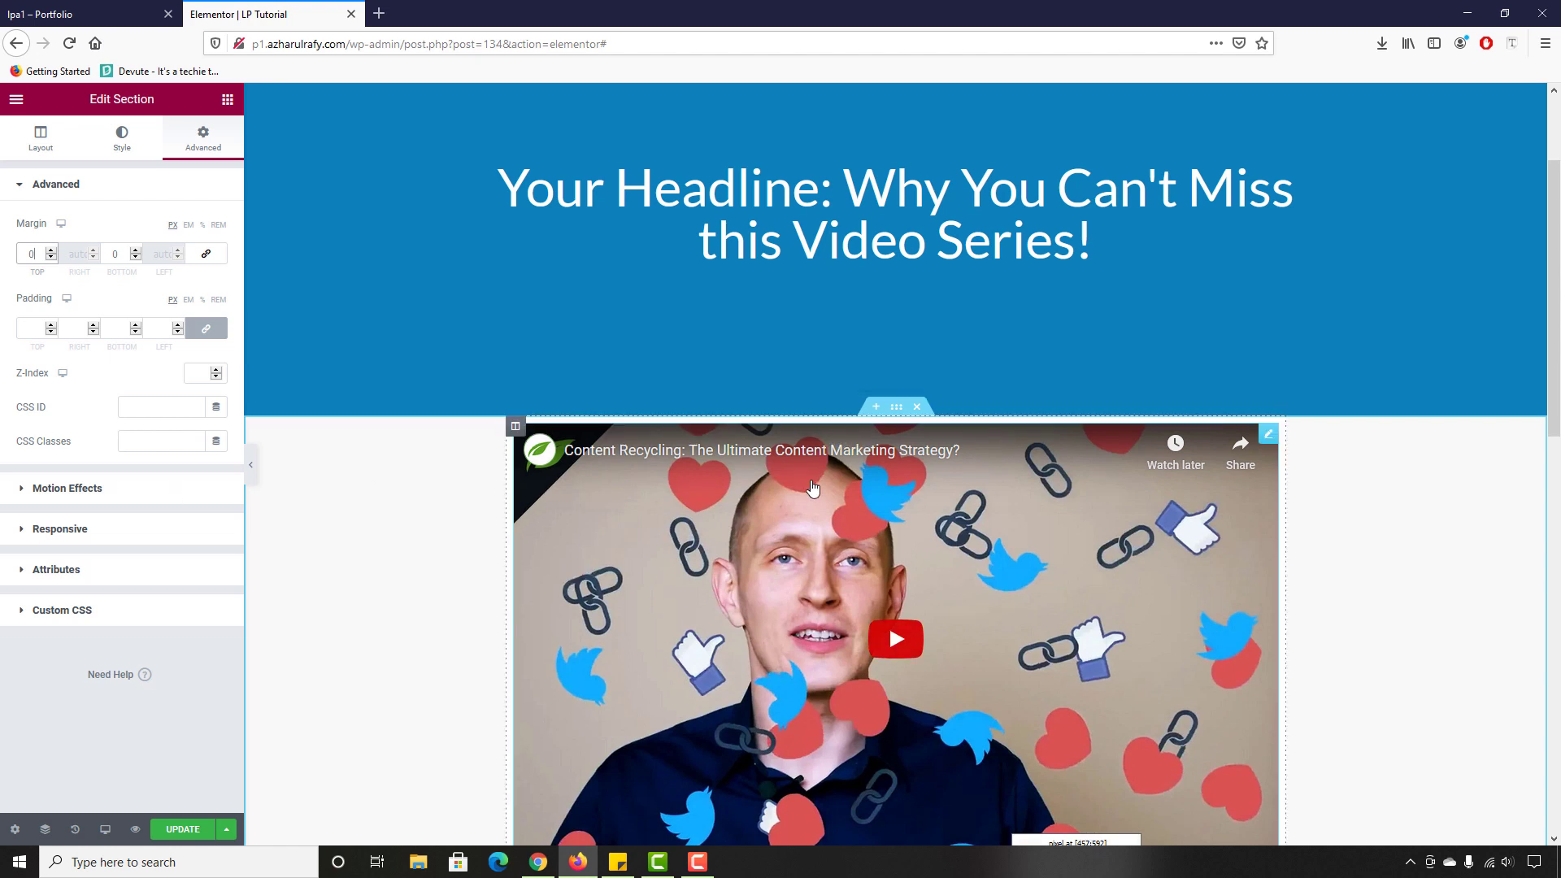
Step: Unlink the video column's margin values and set its top margin to -118 px so the video overlaps the blue headline section
{"action": "left_click", "coordinate": [516, 426]}
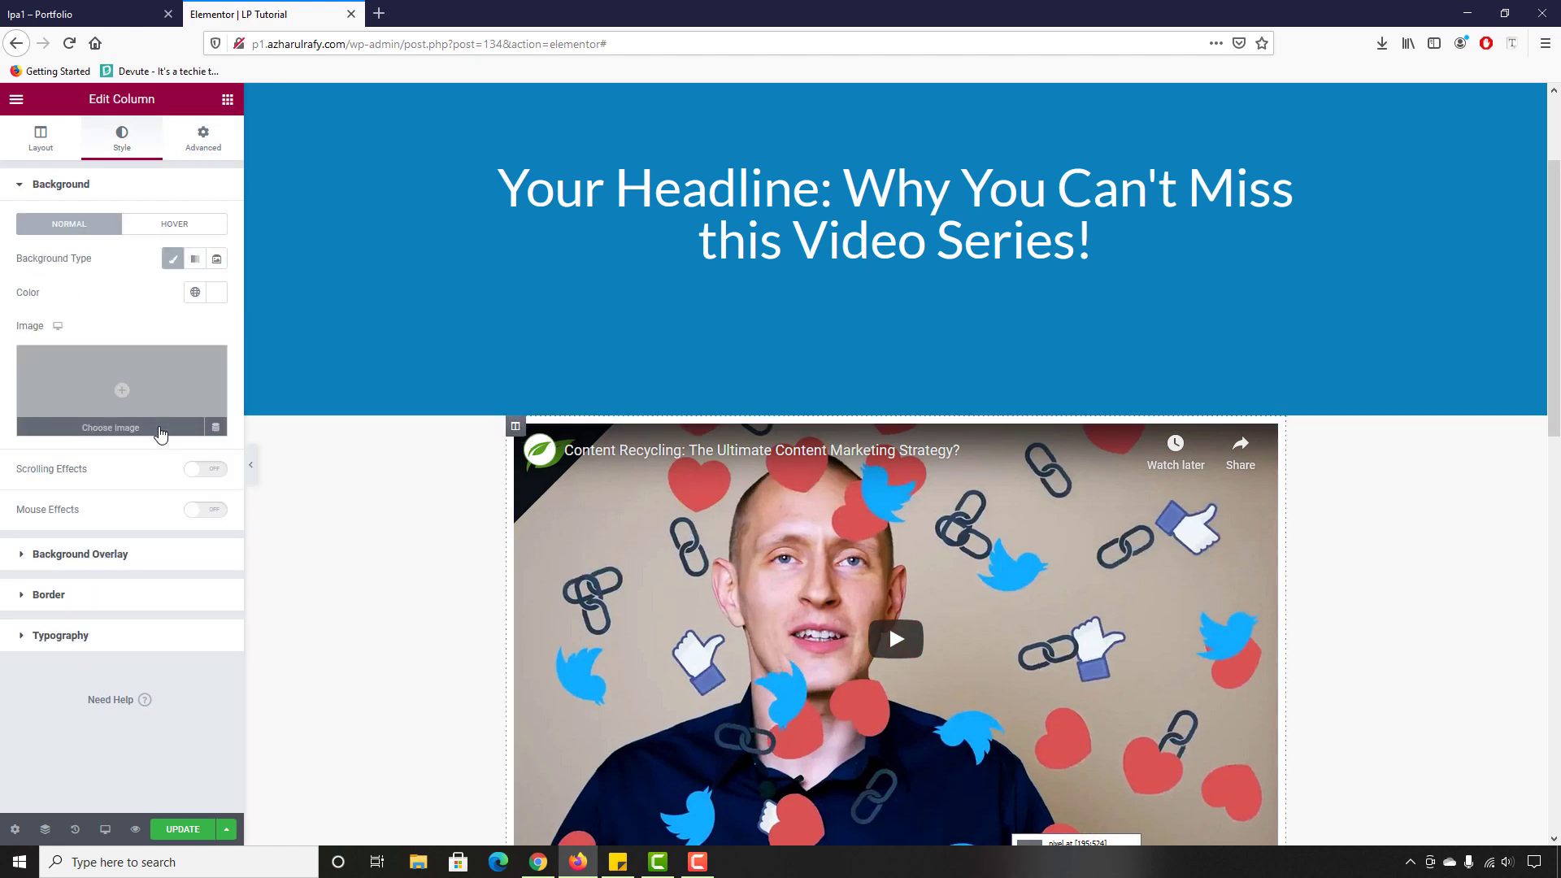
{"action": "scroll", "coordinate": [439, 534], "scroll_direction": "up", "scroll_amount": 2}
{"action": "scroll", "coordinate": [439, 533], "scroll_direction": "down", "scroll_amount": 1}
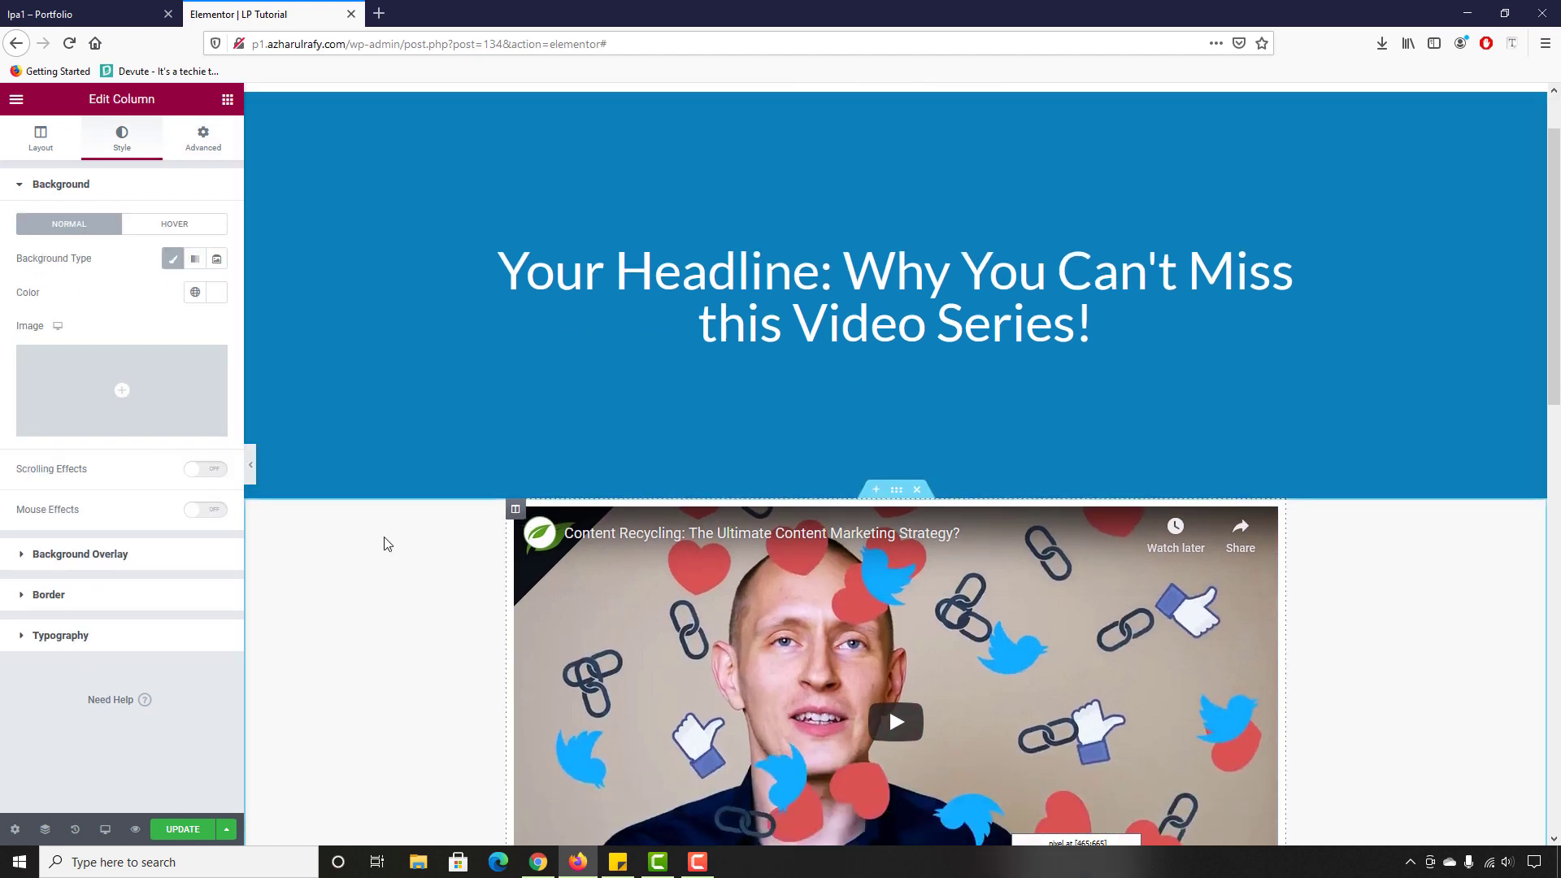
{"action": "scroll", "coordinate": [359, 607], "scroll_direction": "up", "scroll_amount": 2}
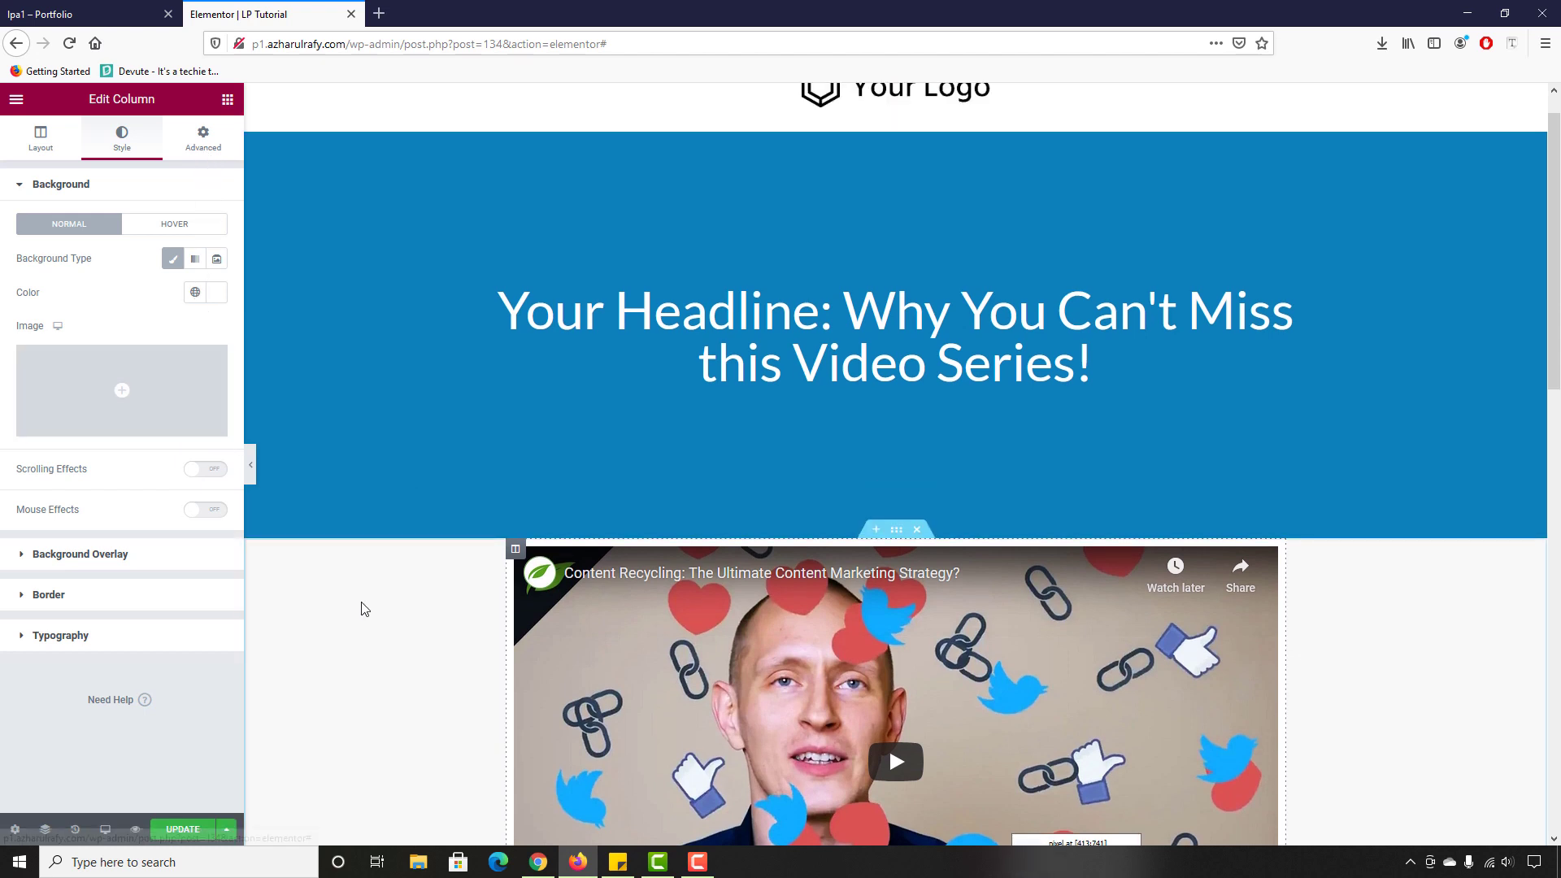
{"action": "scroll", "coordinate": [366, 609], "scroll_direction": "down", "scroll_amount": 2}
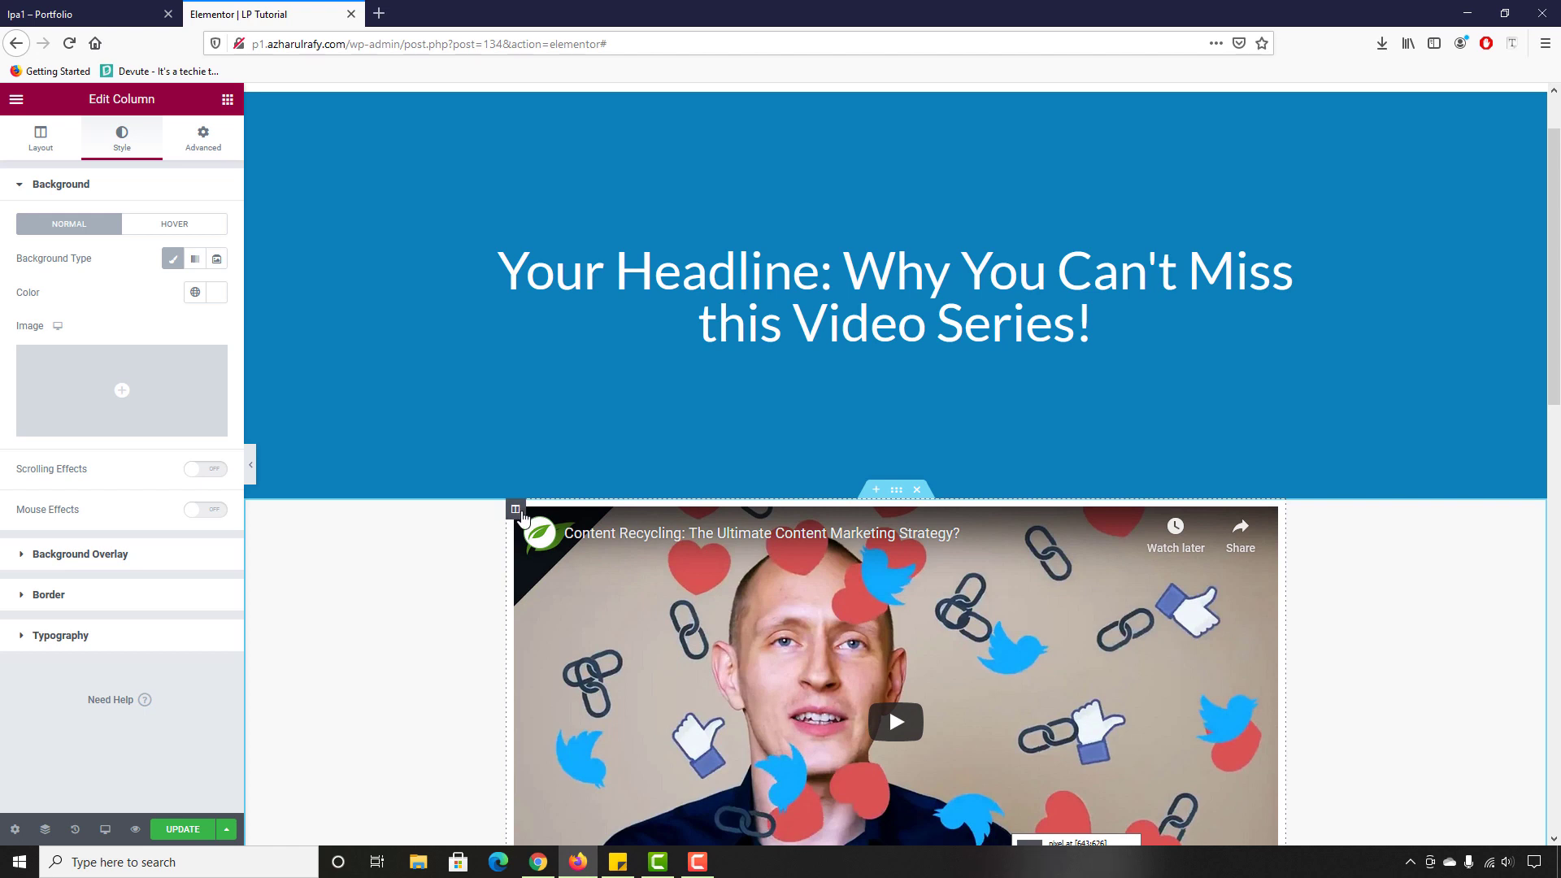
{"action": "left_click", "coordinate": [208, 163]}
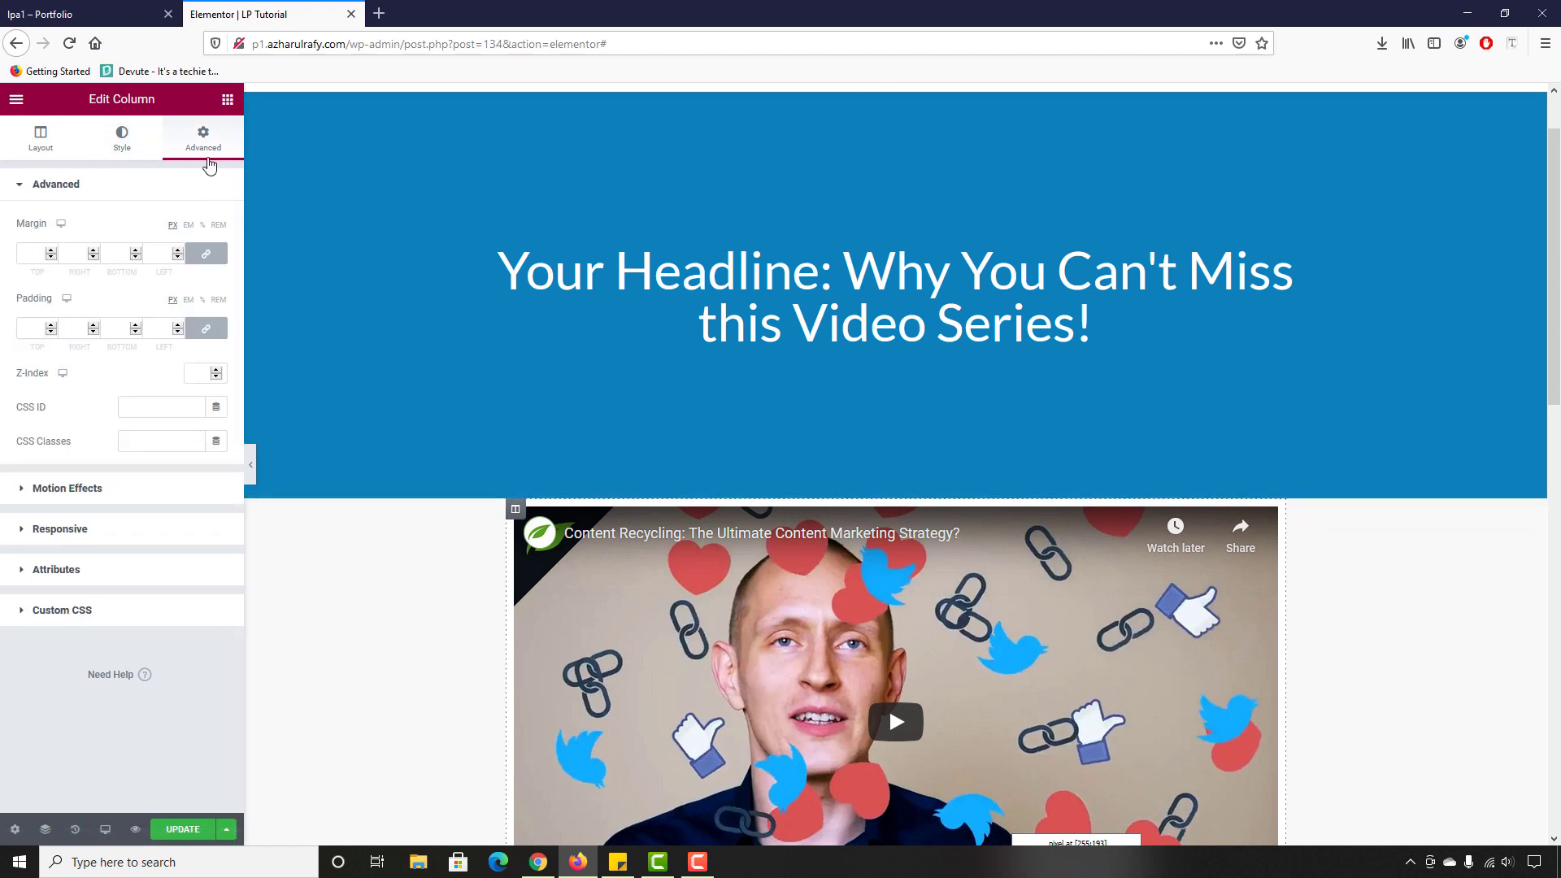
{"action": "left_click", "coordinate": [206, 252]}
{"action": "left_click", "coordinate": [51, 259]}
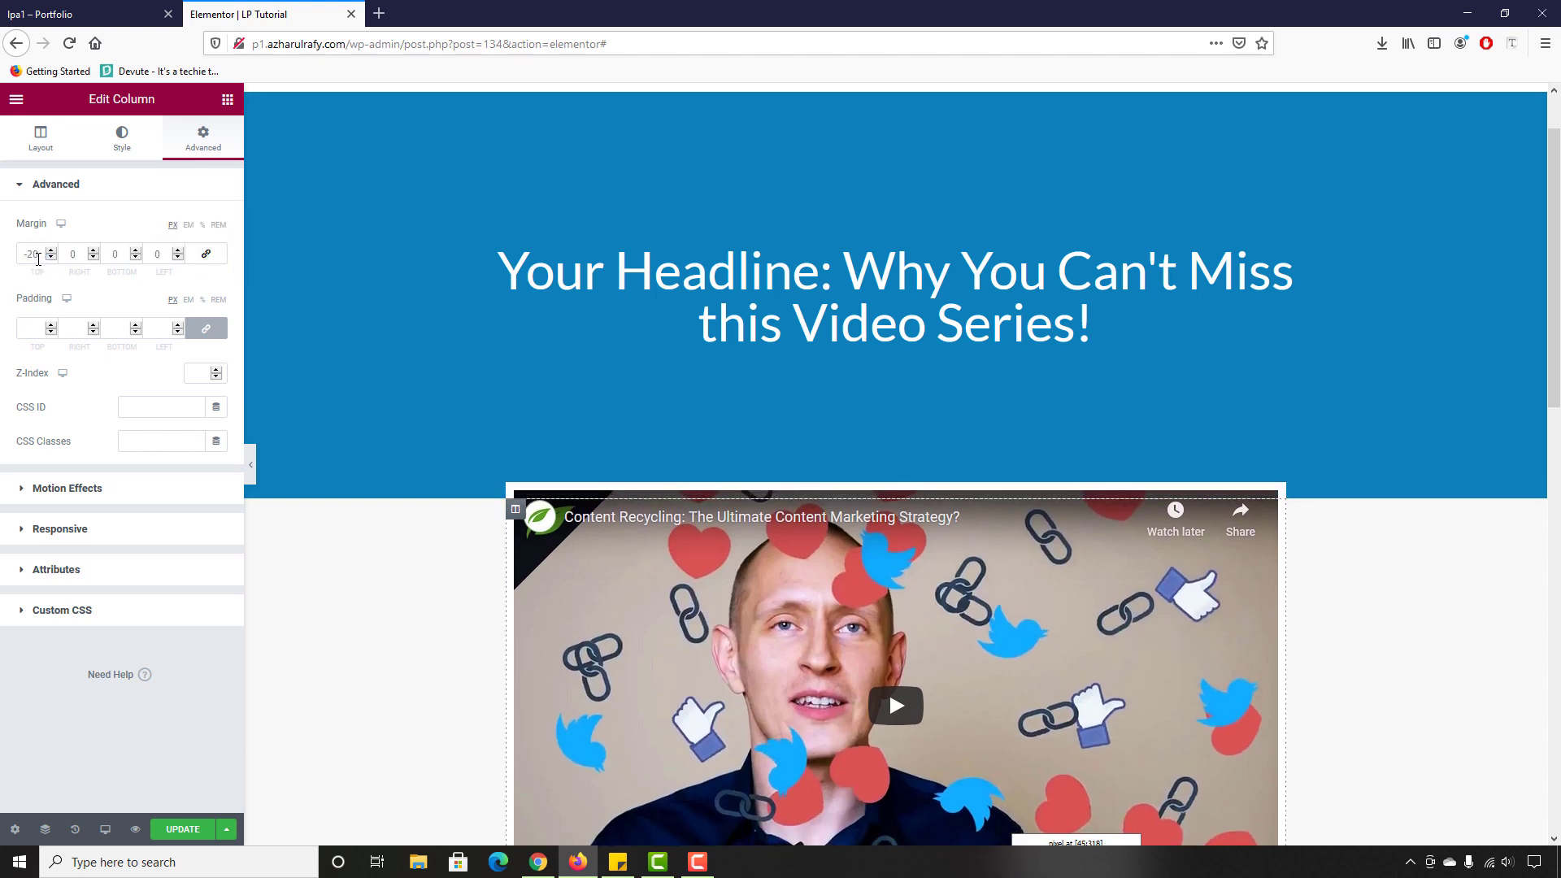
{"action": "left_click", "coordinate": [51, 258]}
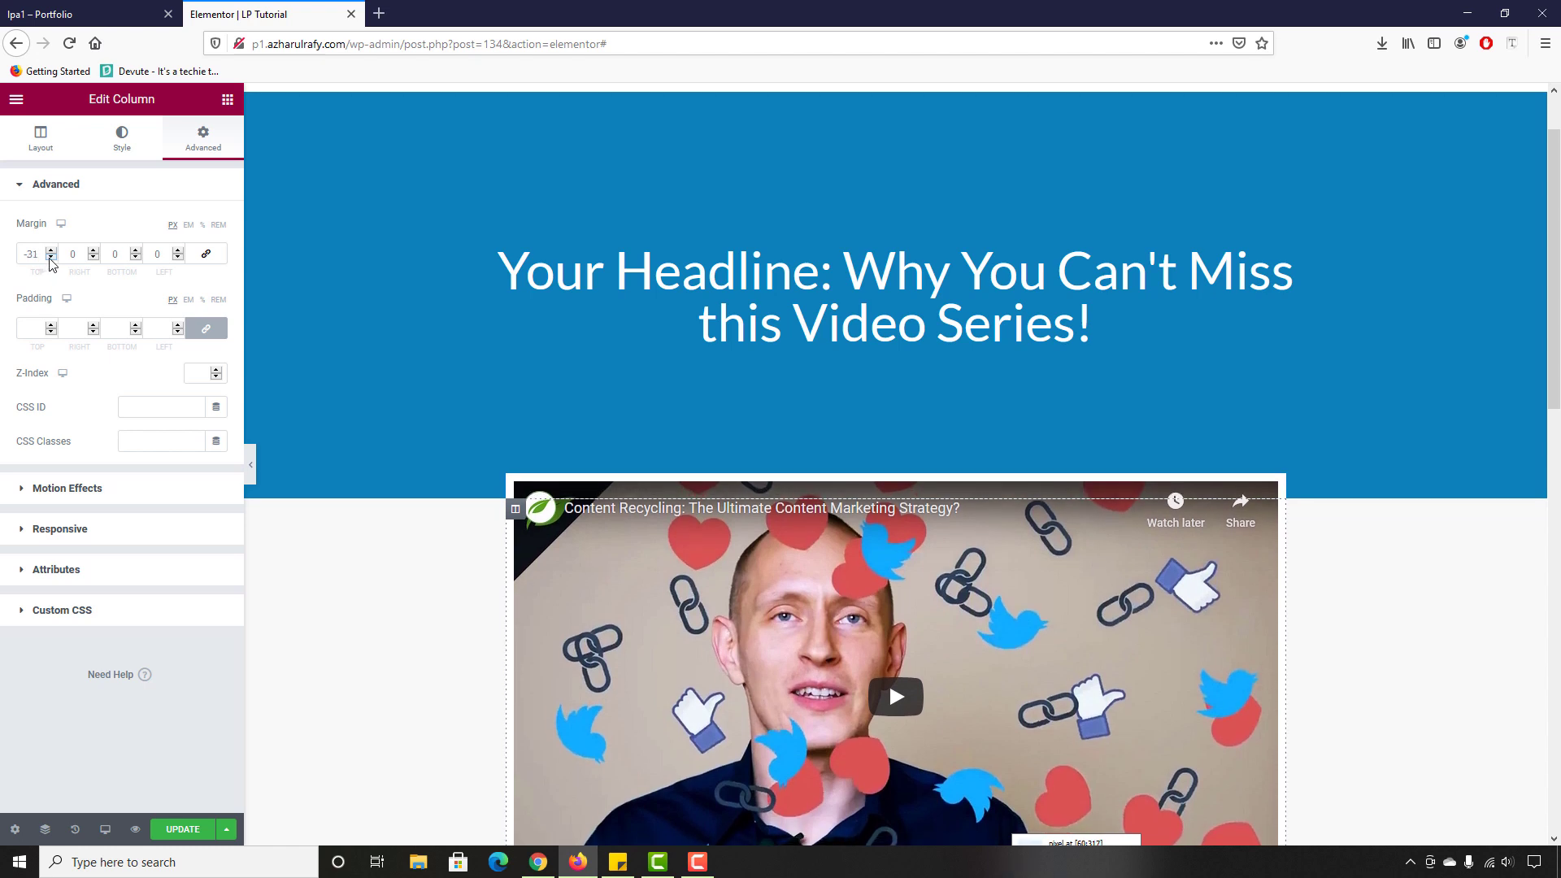
{"action": "left_click", "coordinate": [51, 257]}
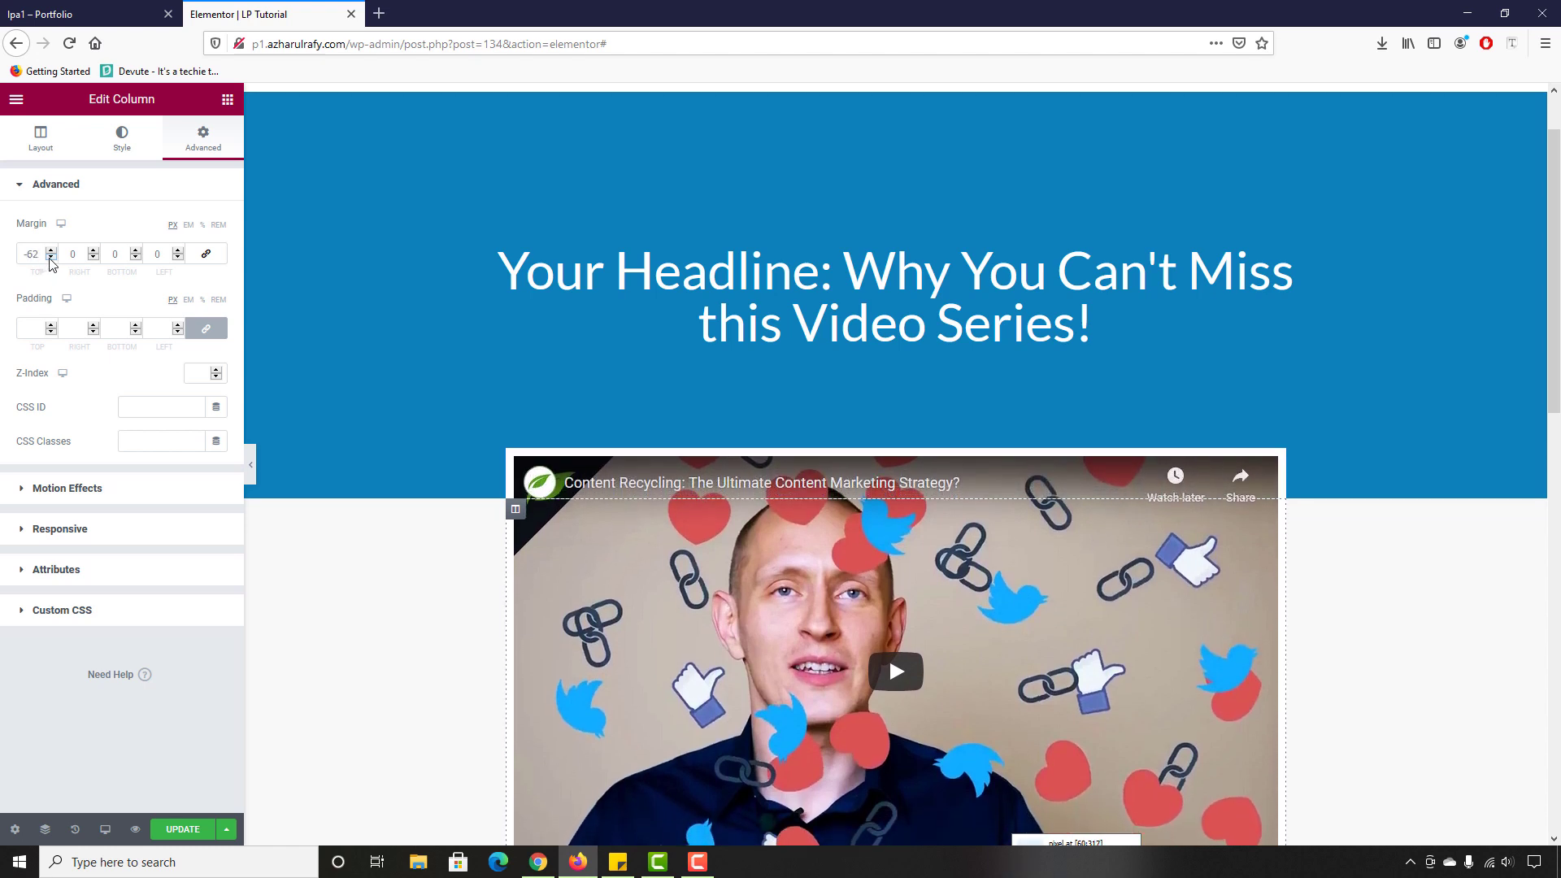
{"action": "left_click", "coordinate": [50, 257]}
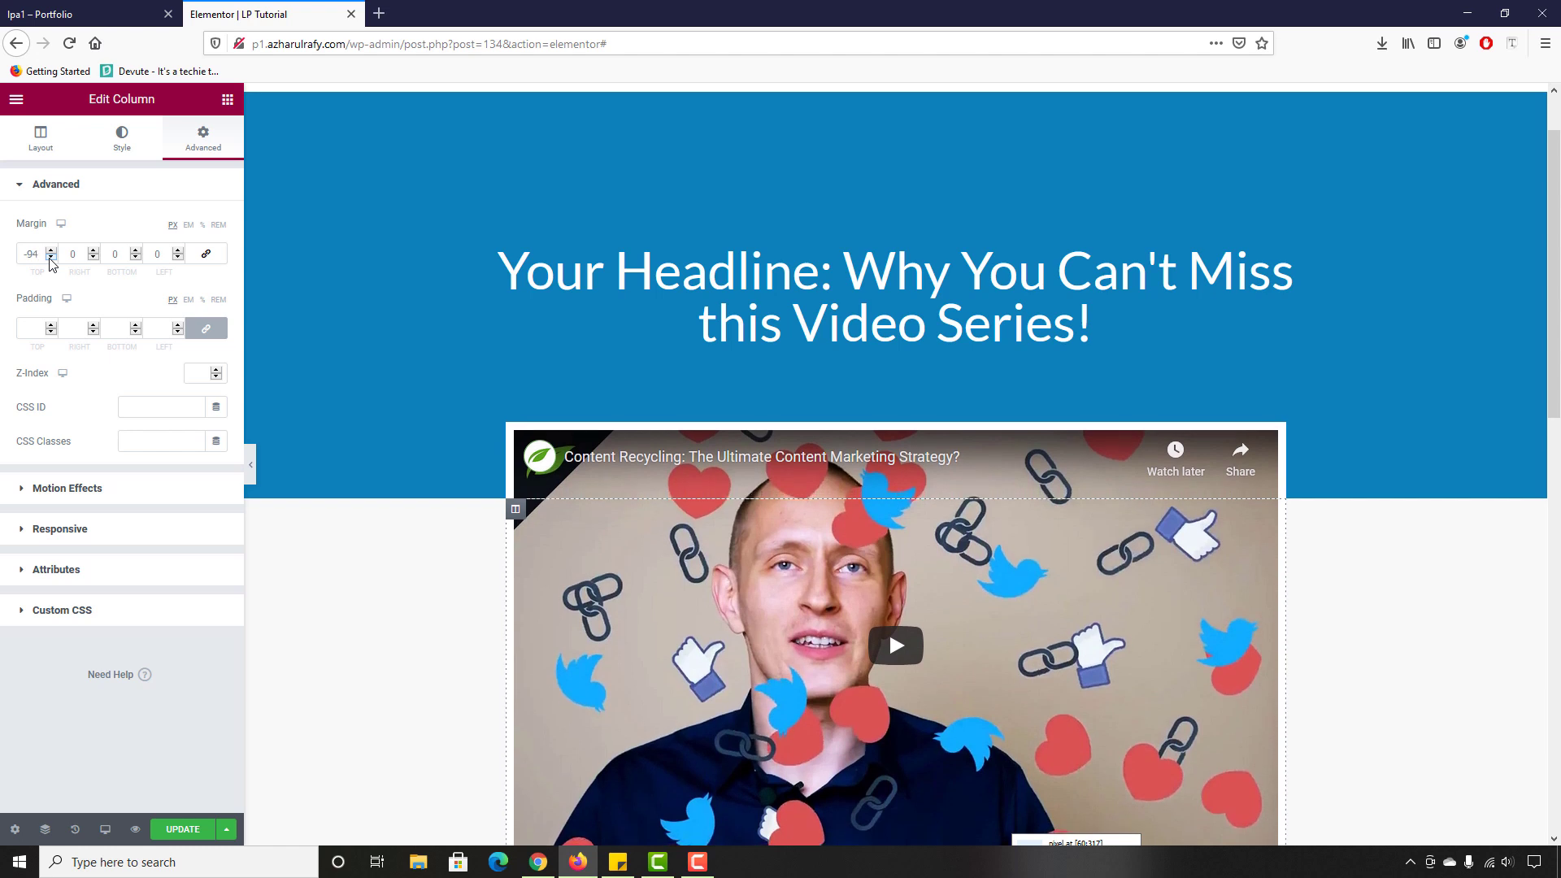
{"action": "left_click", "coordinate": [51, 258]}
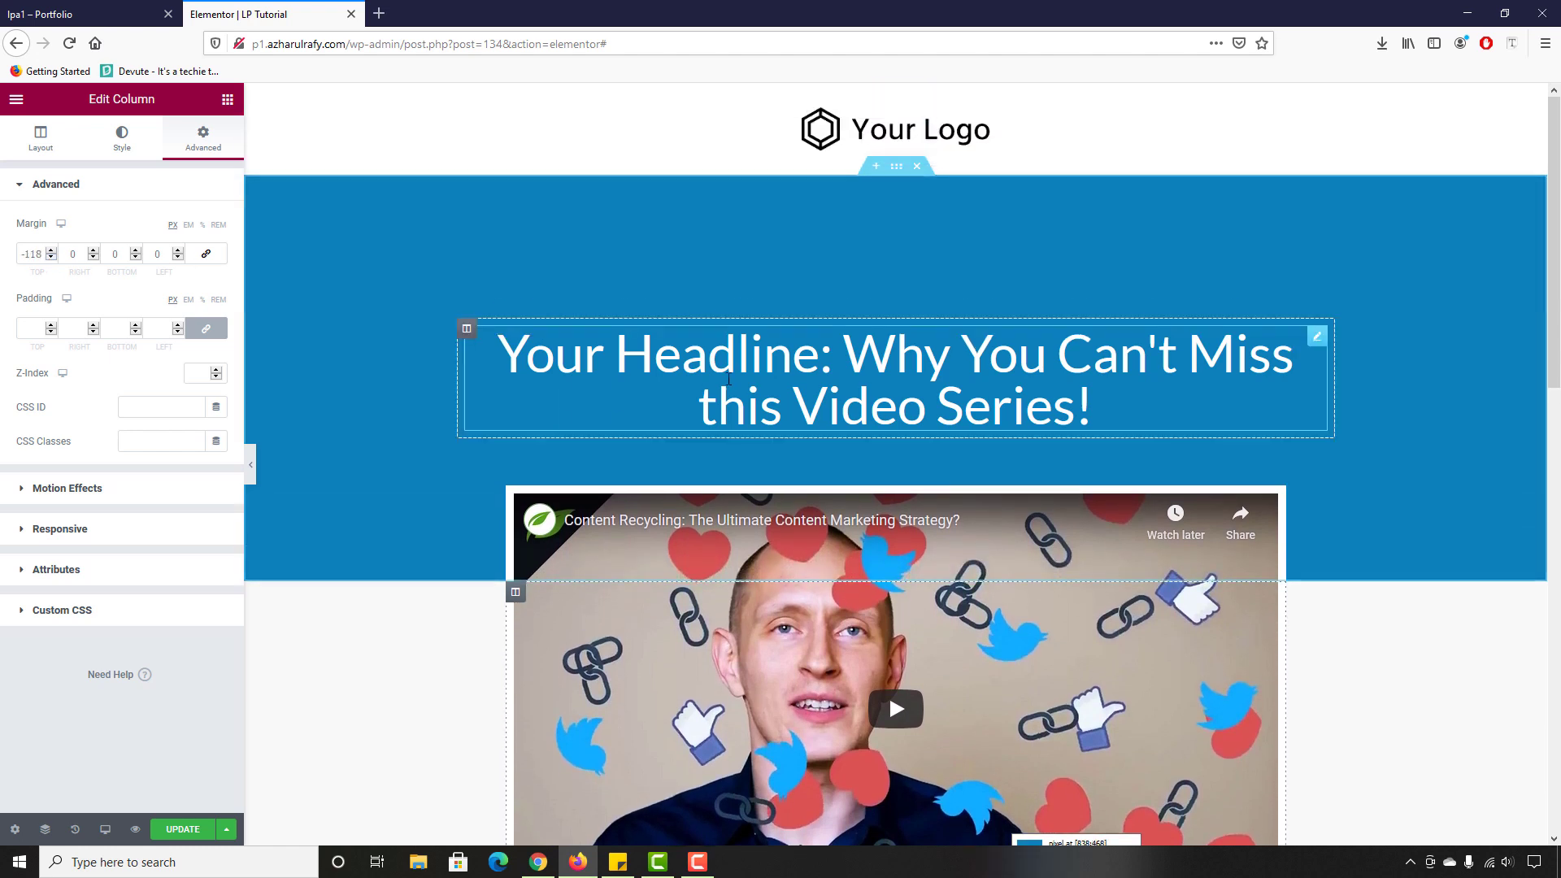
{"action": "scroll", "coordinate": [743, 338], "scroll_direction": "up", "scroll_amount": 2}
{"action": "left_click", "coordinate": [466, 328]}
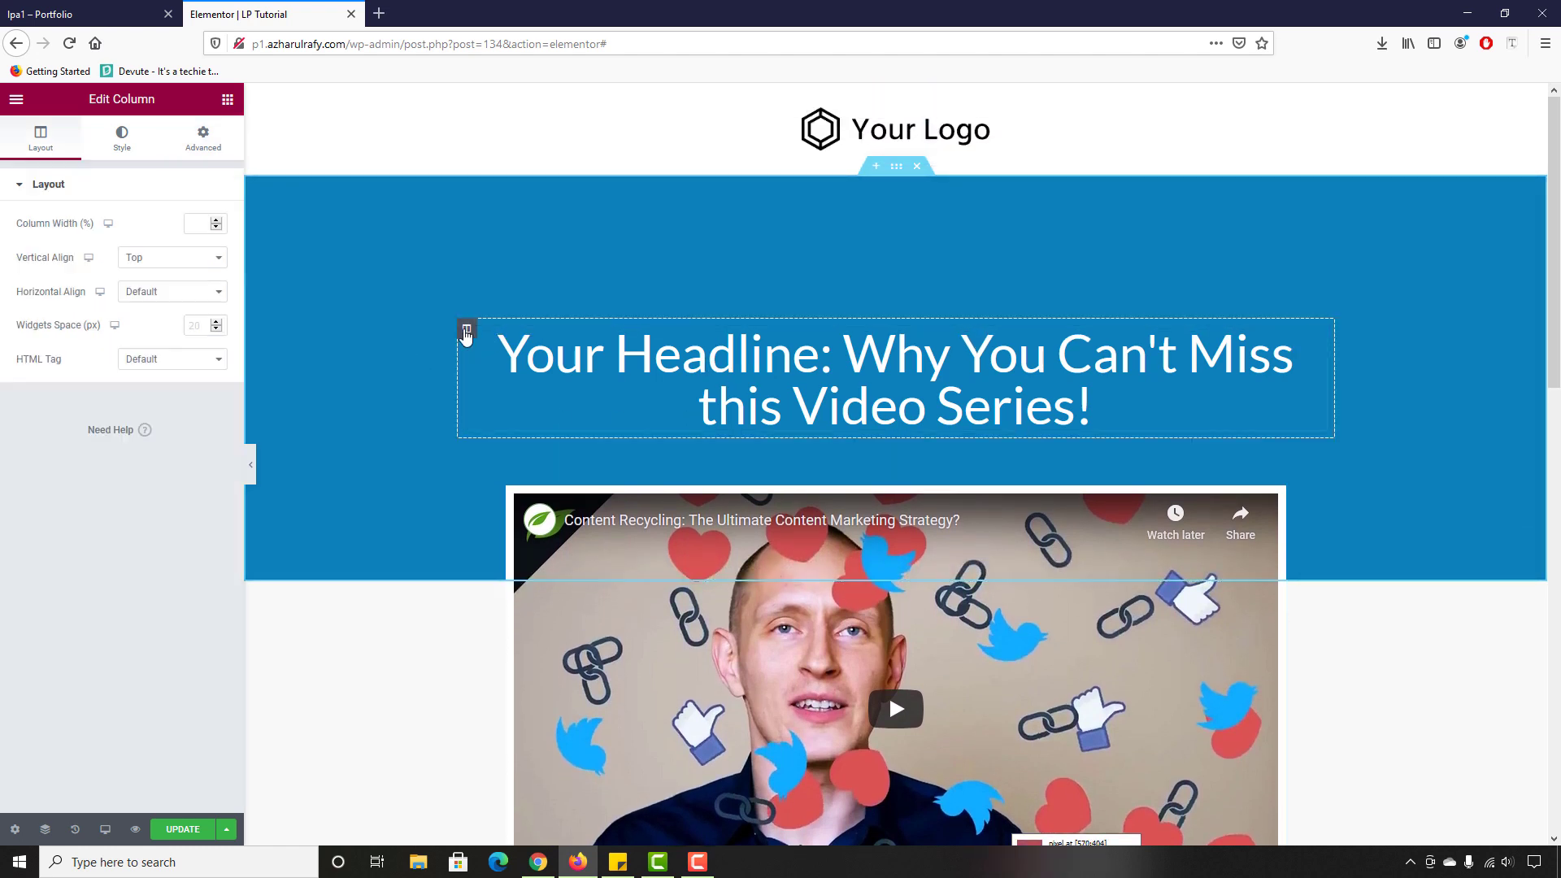
{"action": "left_click", "coordinate": [146, 300]}
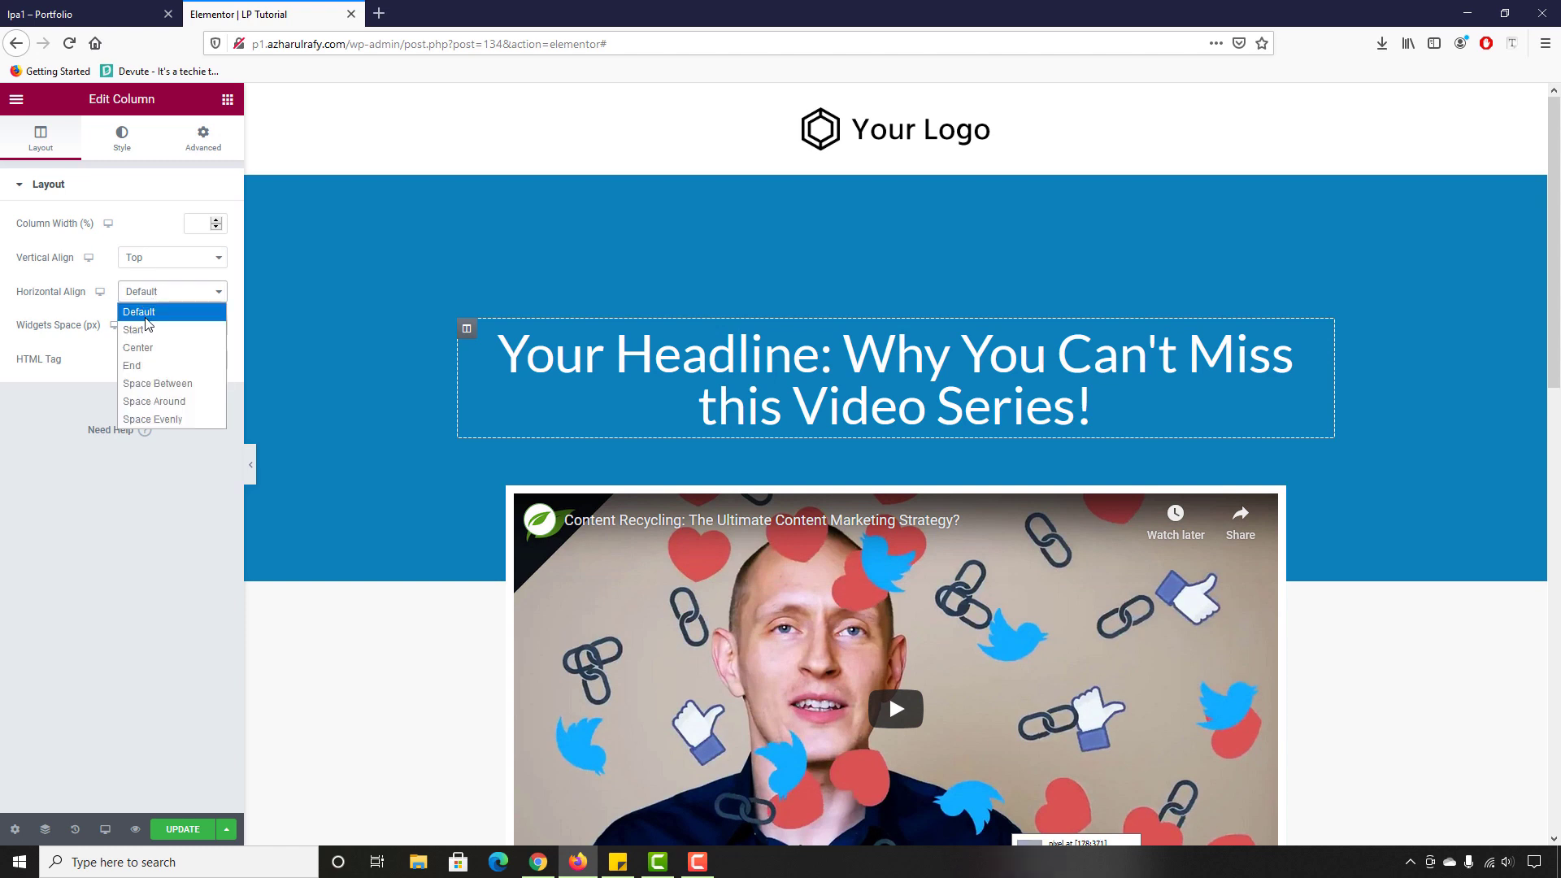
{"action": "left_click", "coordinate": [151, 277]}
{"action": "left_click", "coordinate": [152, 267]}
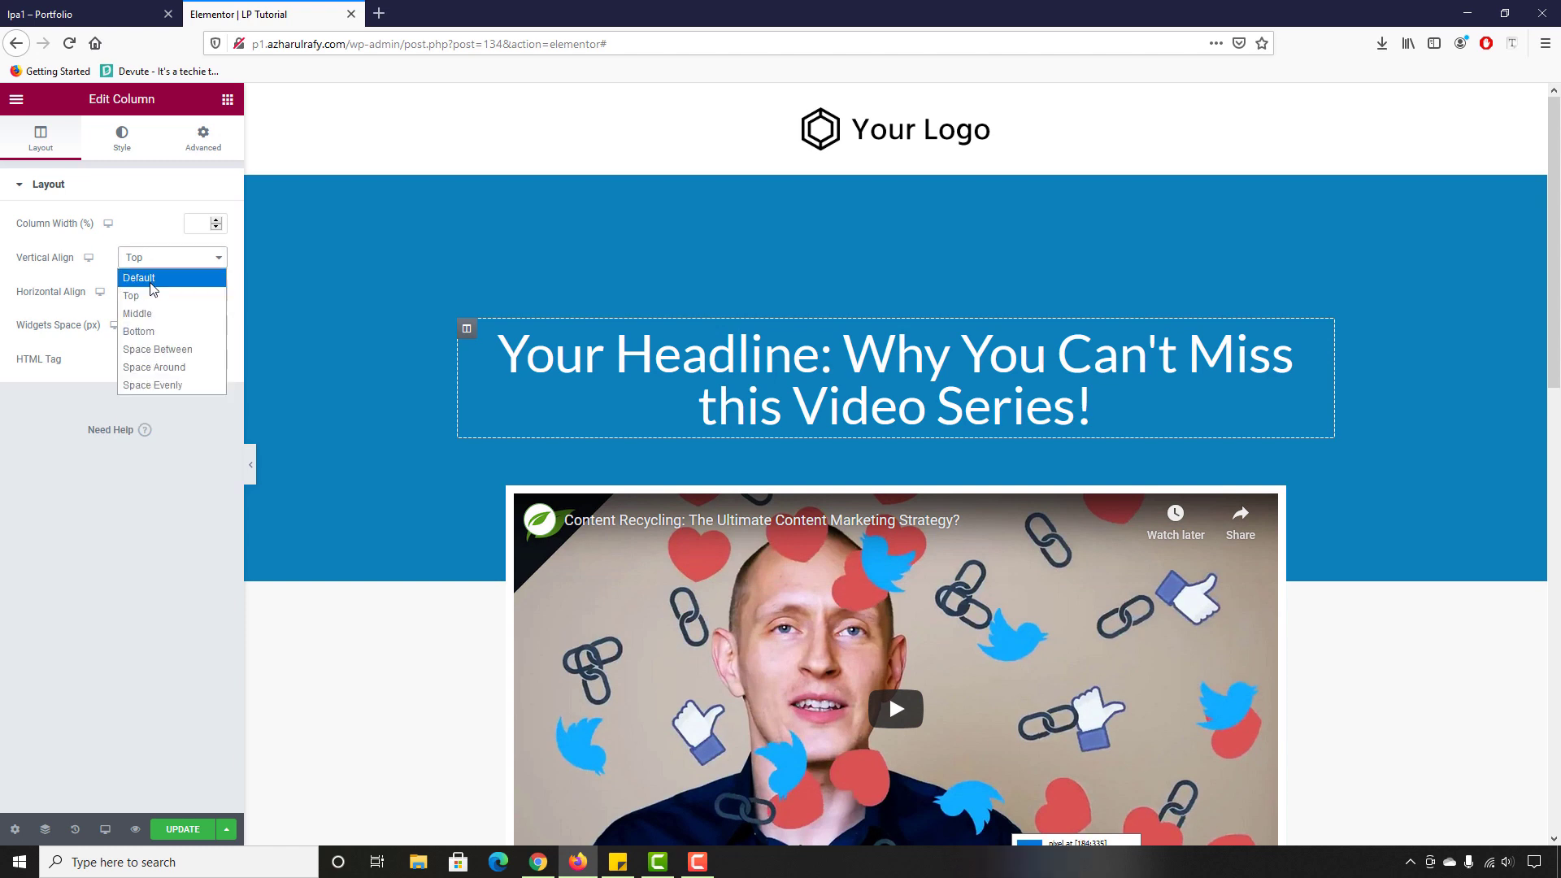
{"action": "left_click", "coordinate": [153, 296]}
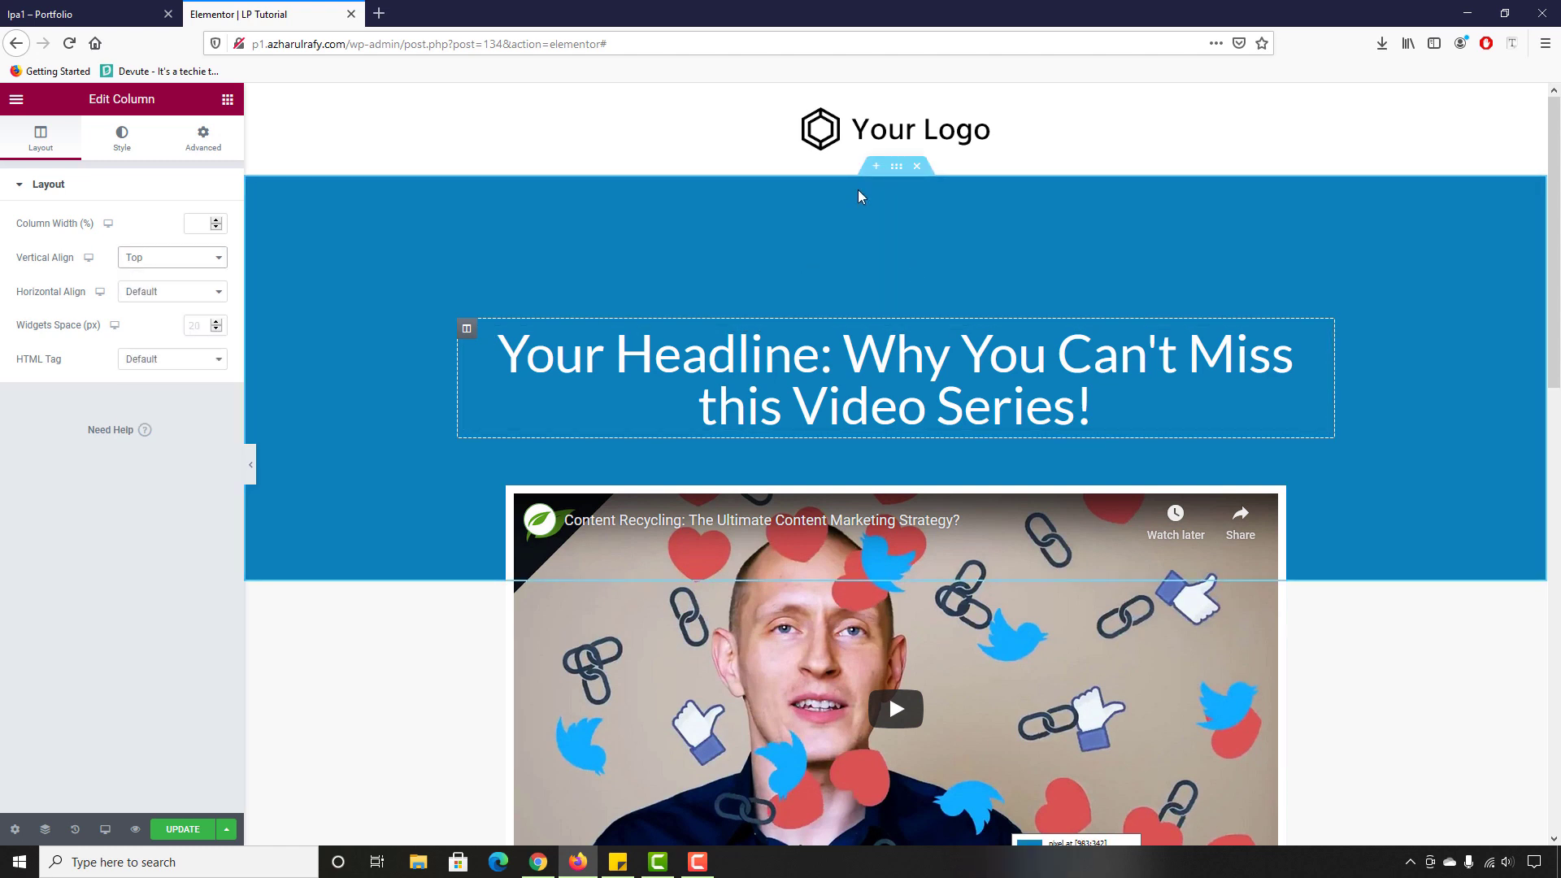
Step: Glance at the reference page and set the blue headline section's column position to Top
{"action": "left_click", "coordinate": [55, 4]}
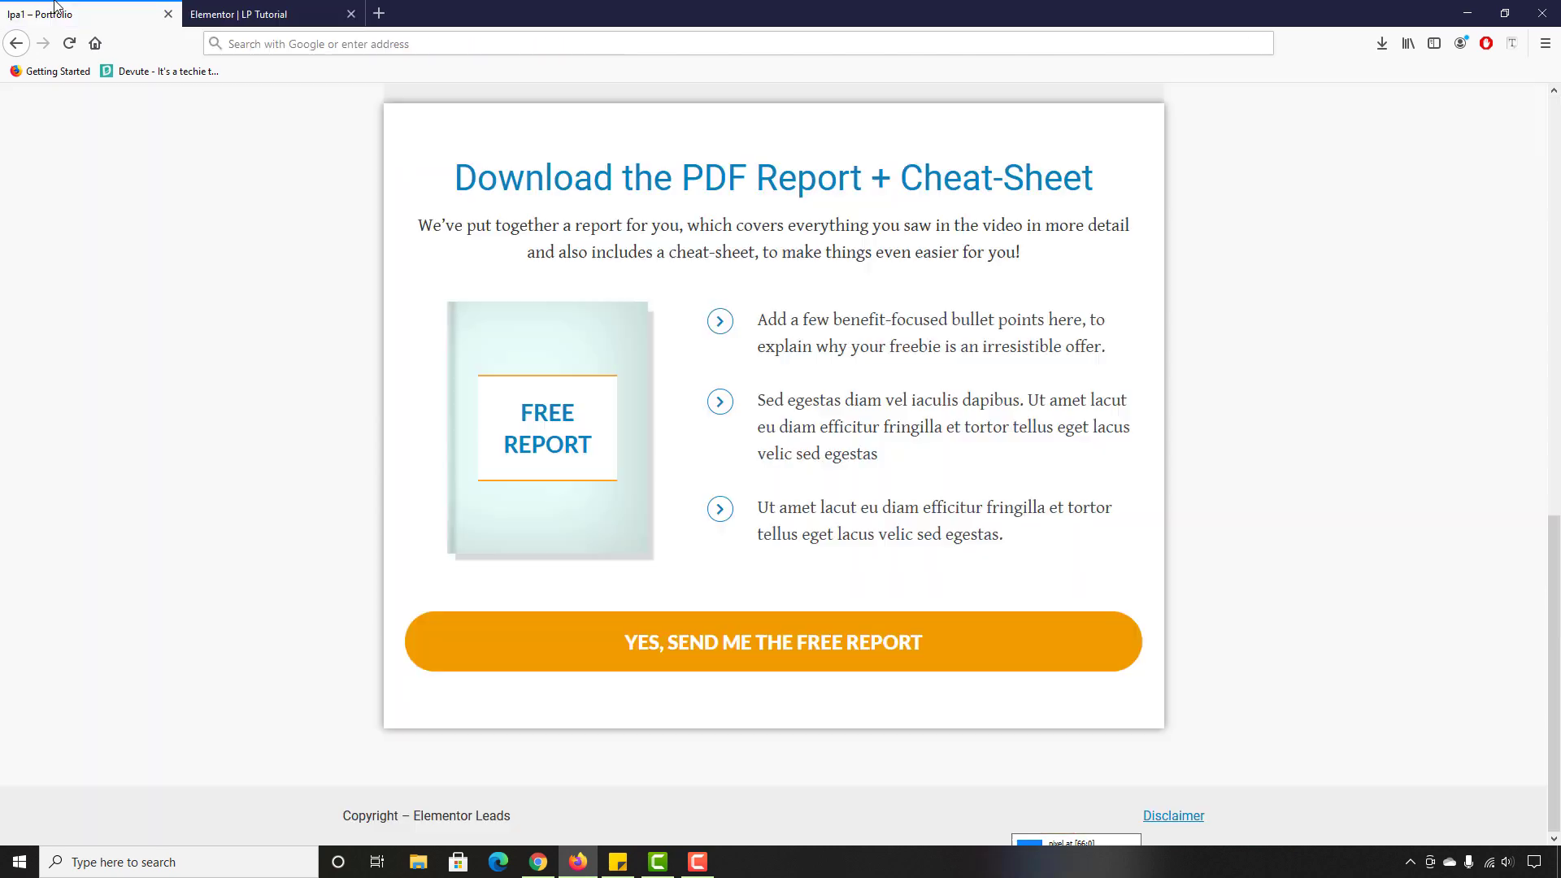
{"action": "left_click", "coordinate": [235, 6]}
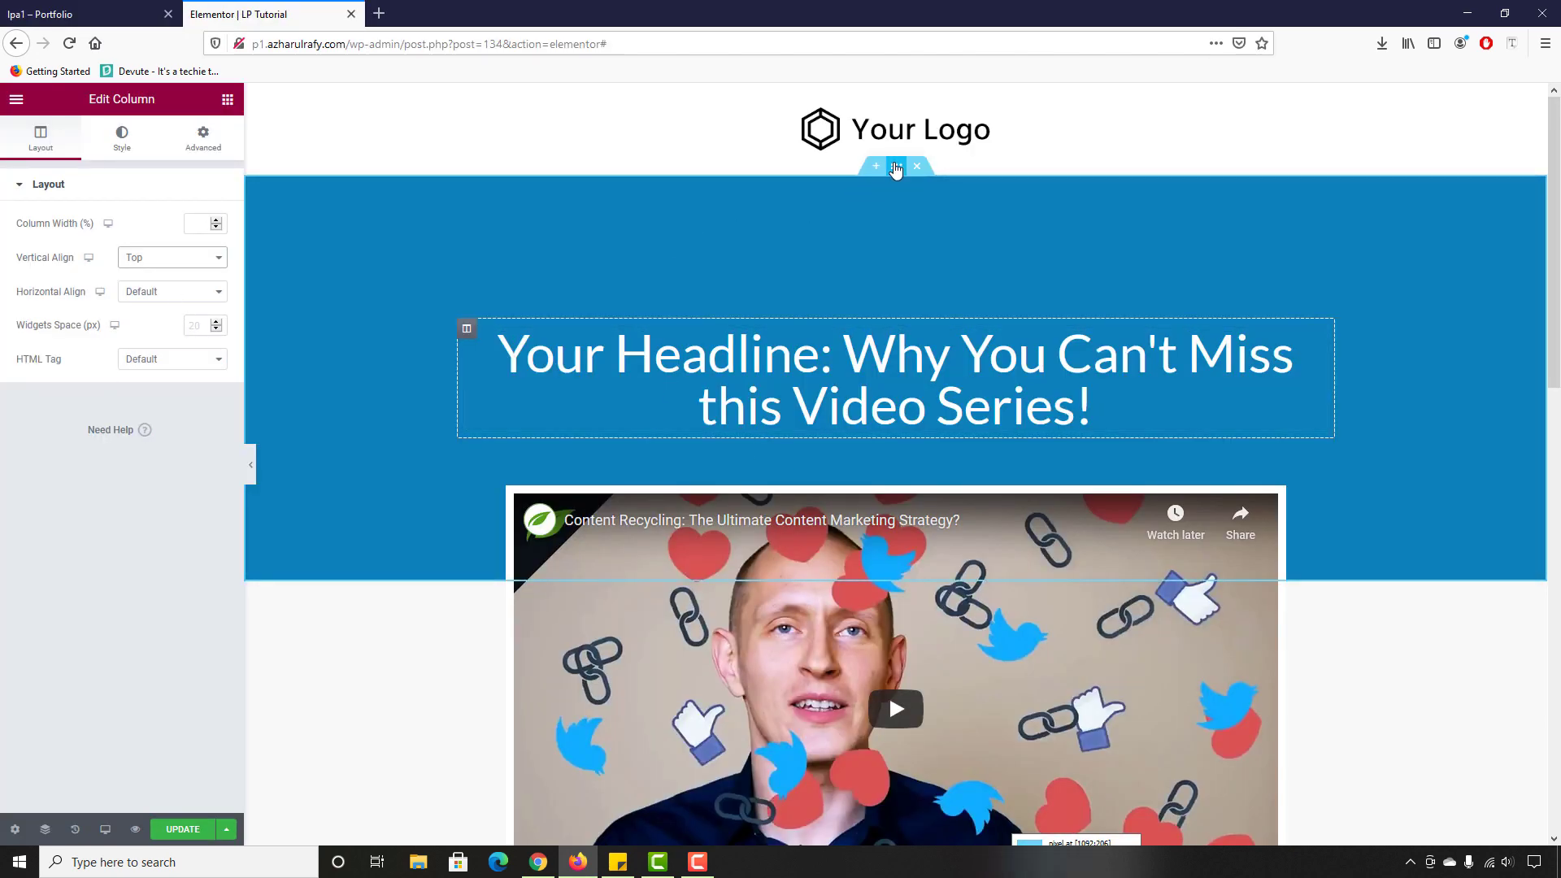
{"action": "left_click", "coordinate": [896, 169]}
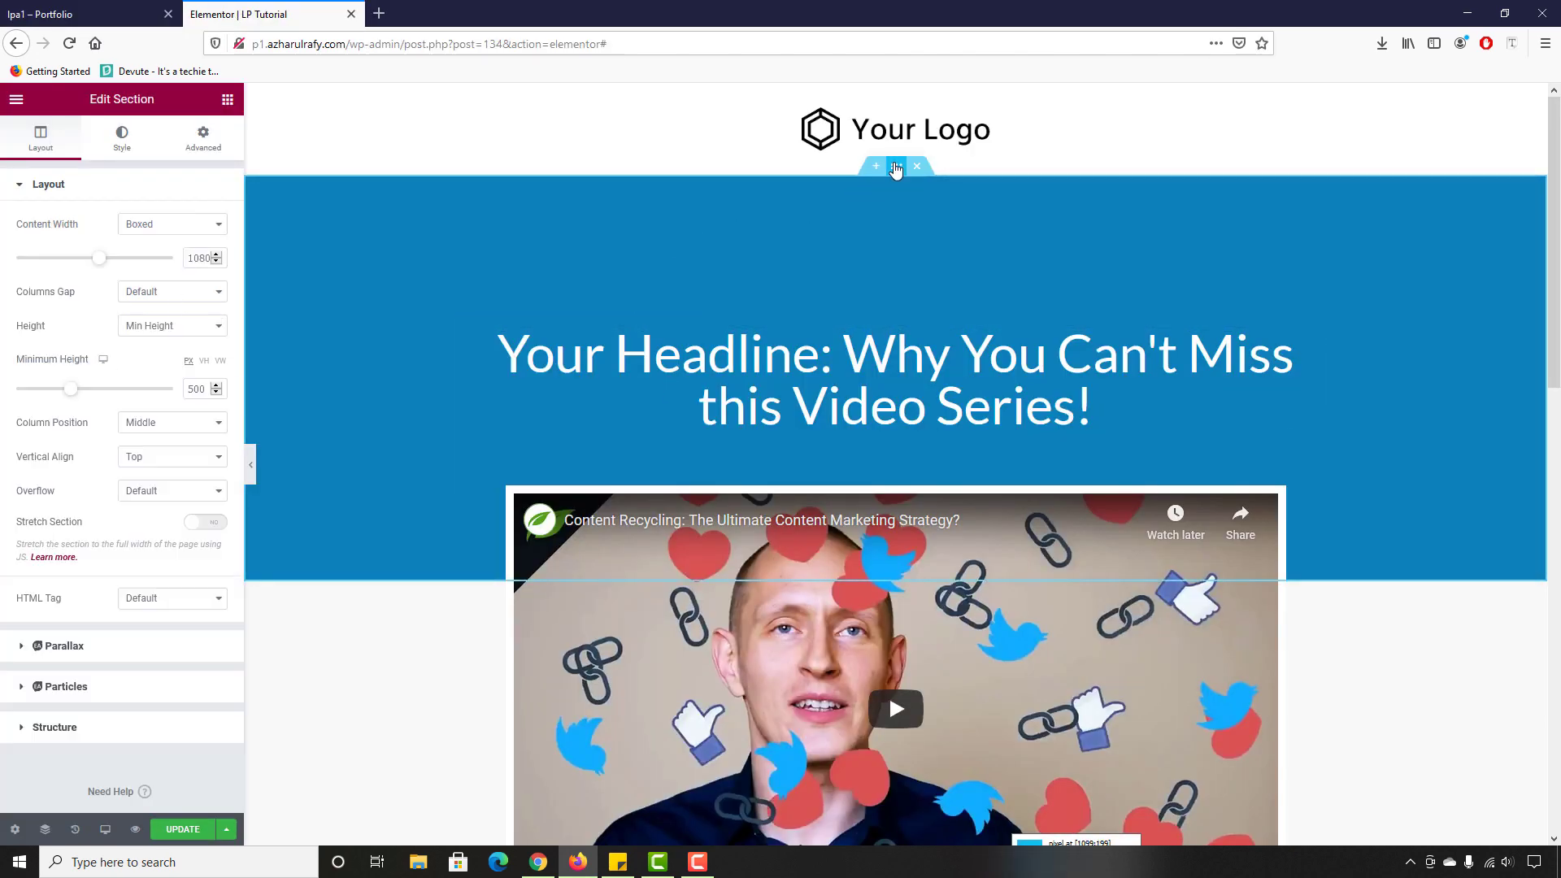
{"action": "left_click", "coordinate": [138, 438]}
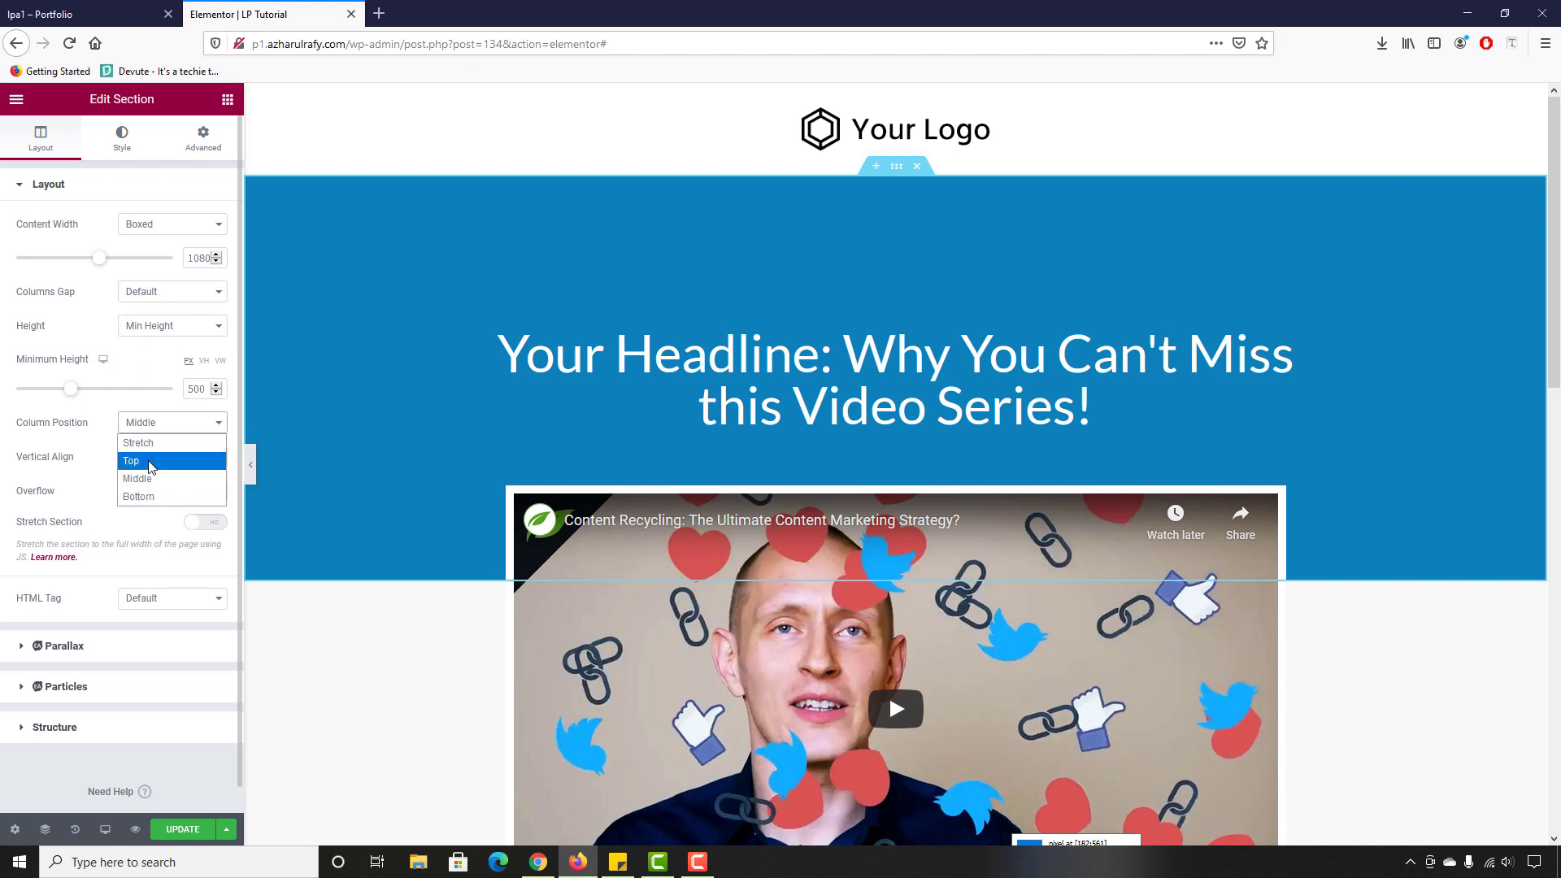
{"action": "left_click", "coordinate": [145, 455]}
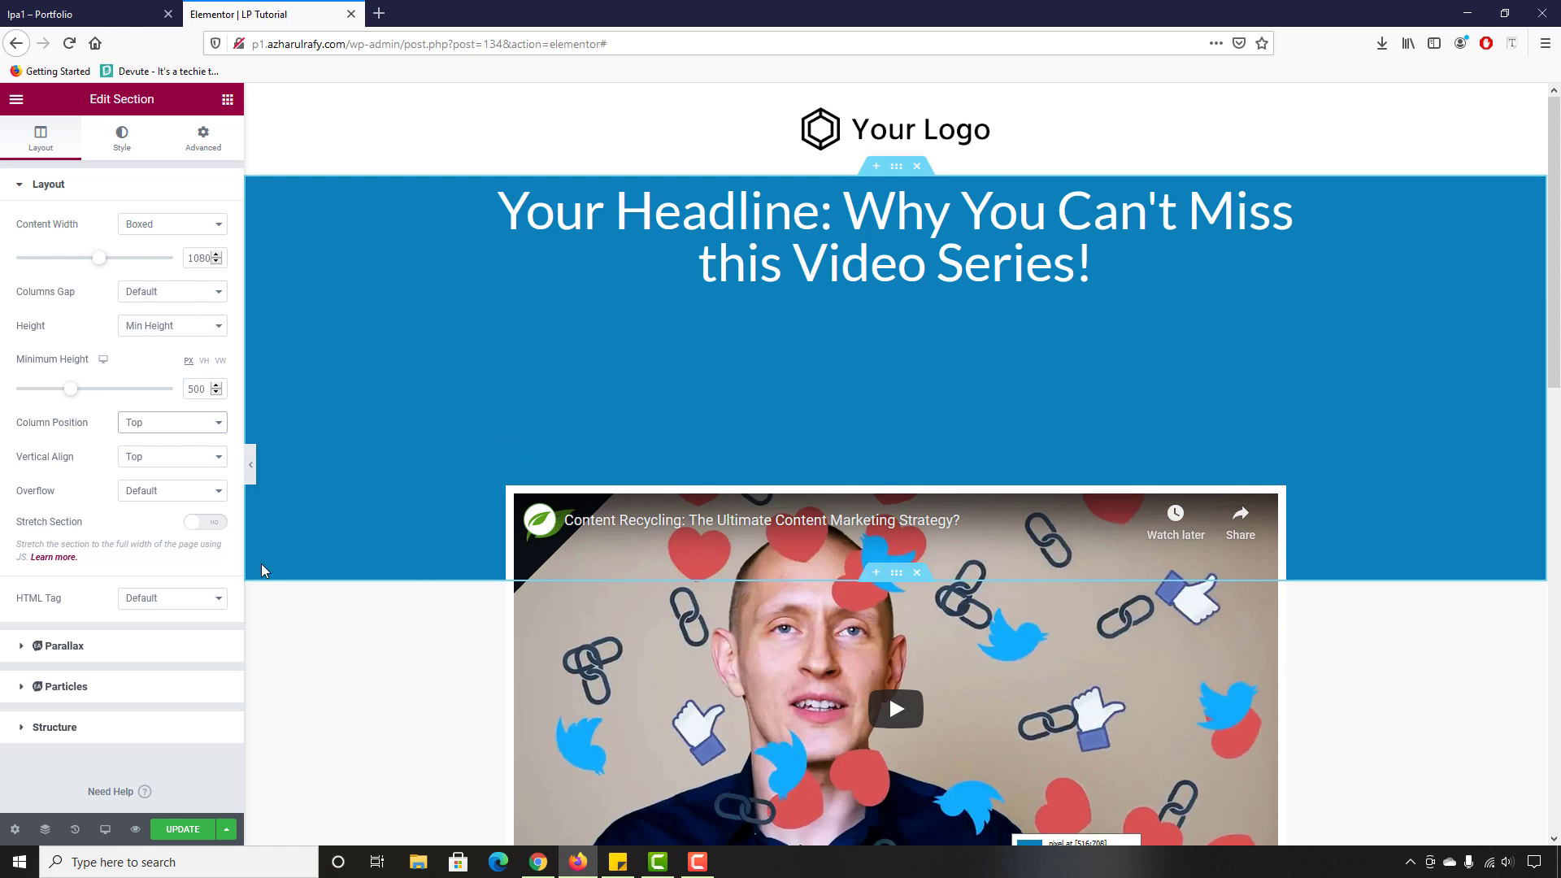
Step: Set the video column's top margin to -220 px so the video sits higher over the blue headline section
{"action": "left_click", "coordinate": [515, 592]}
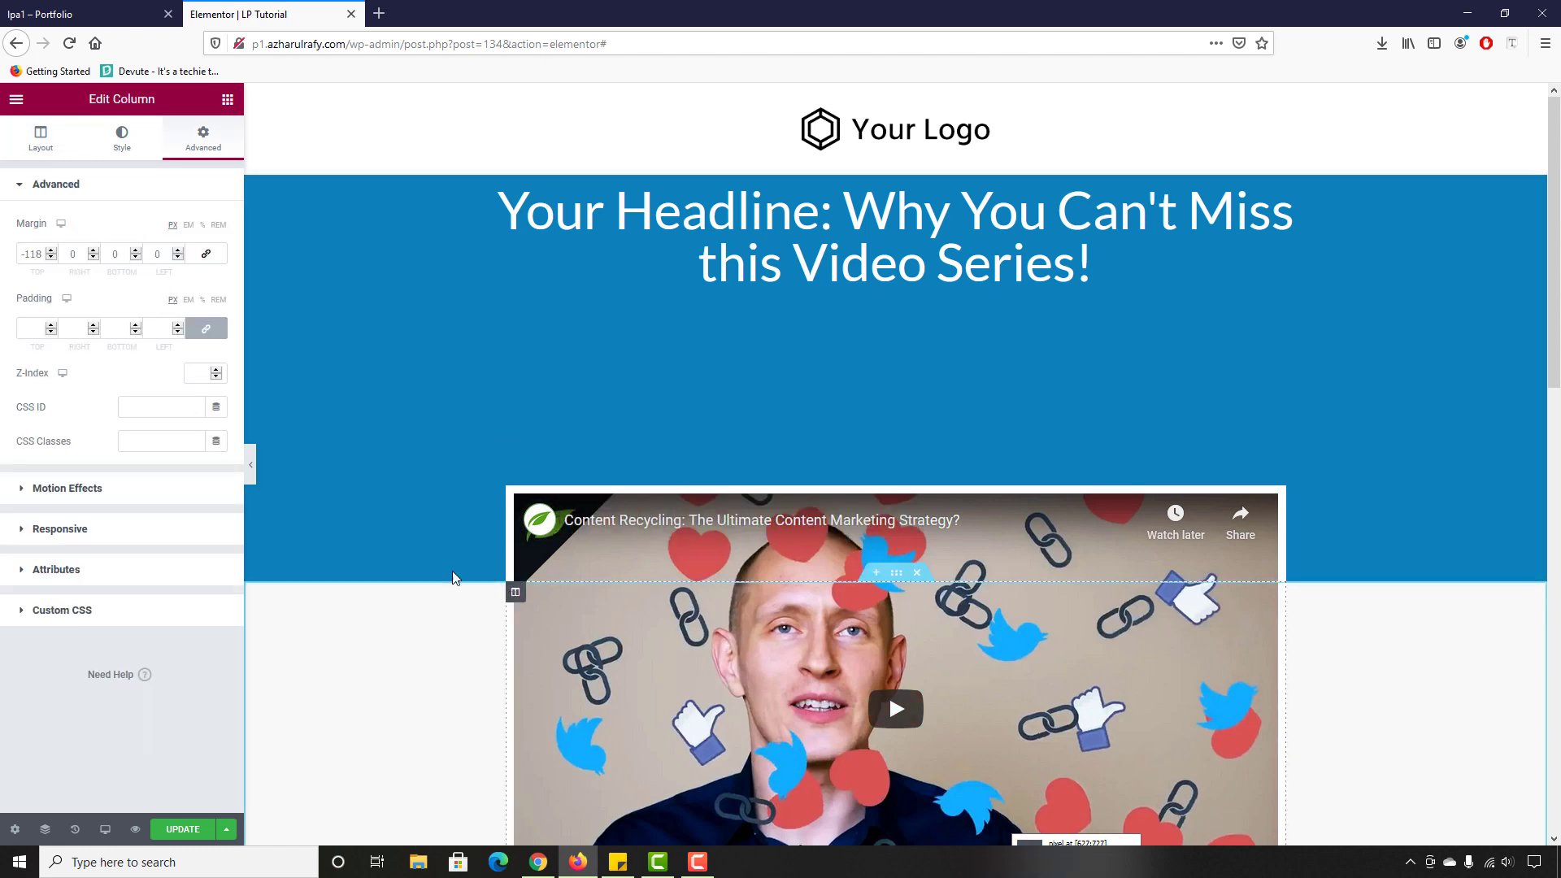
{"action": "left_click_drag", "start_coordinate": [45, 270], "coordinate": [44, 227]}
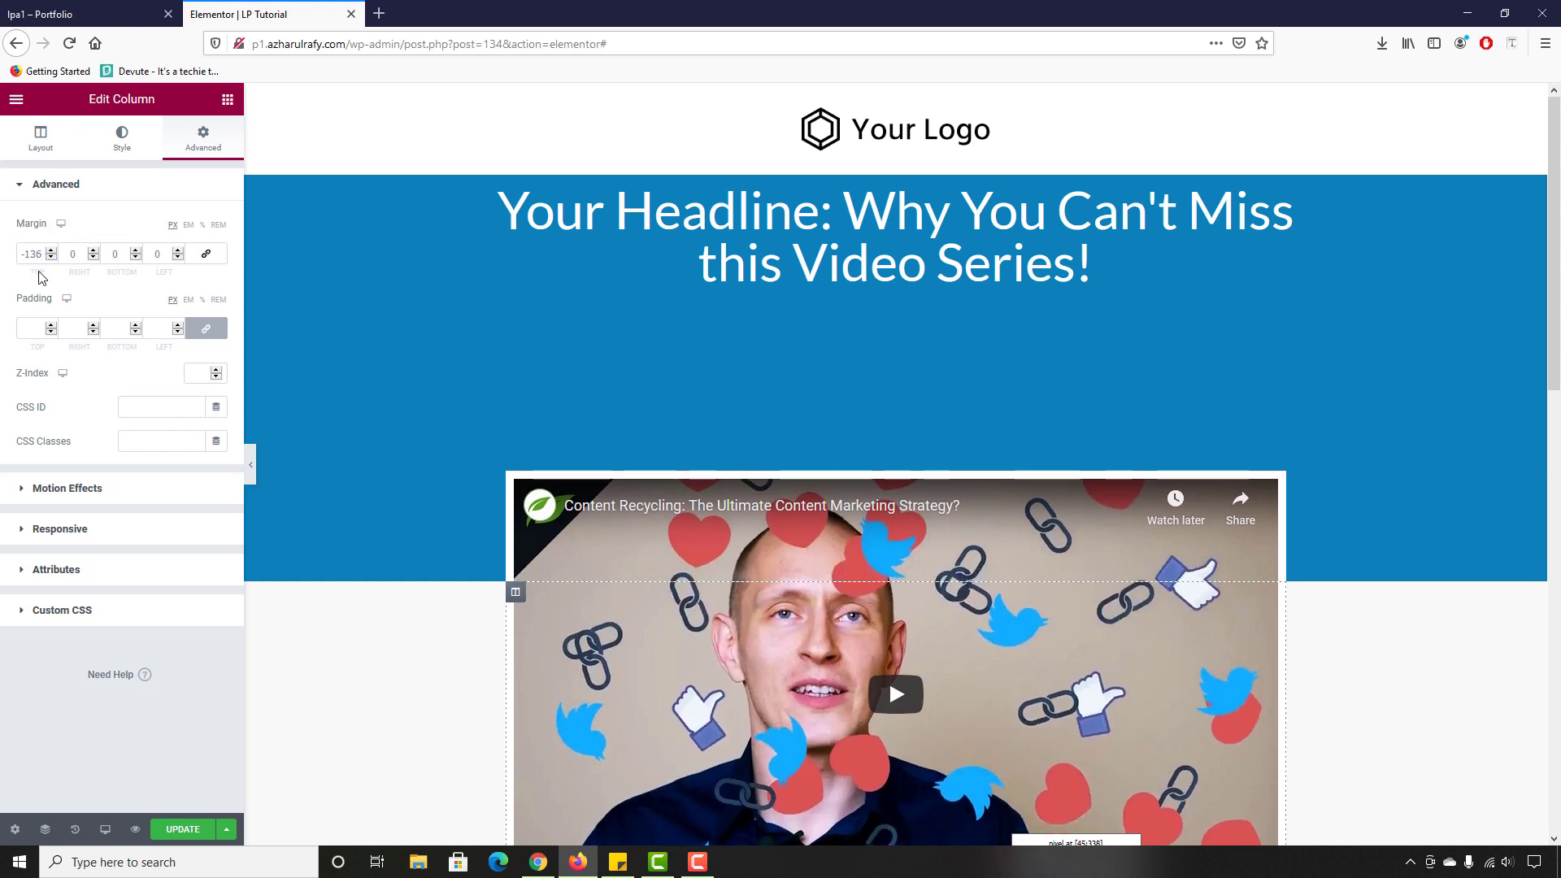
{"action": "left_click", "coordinate": [50, 260]}
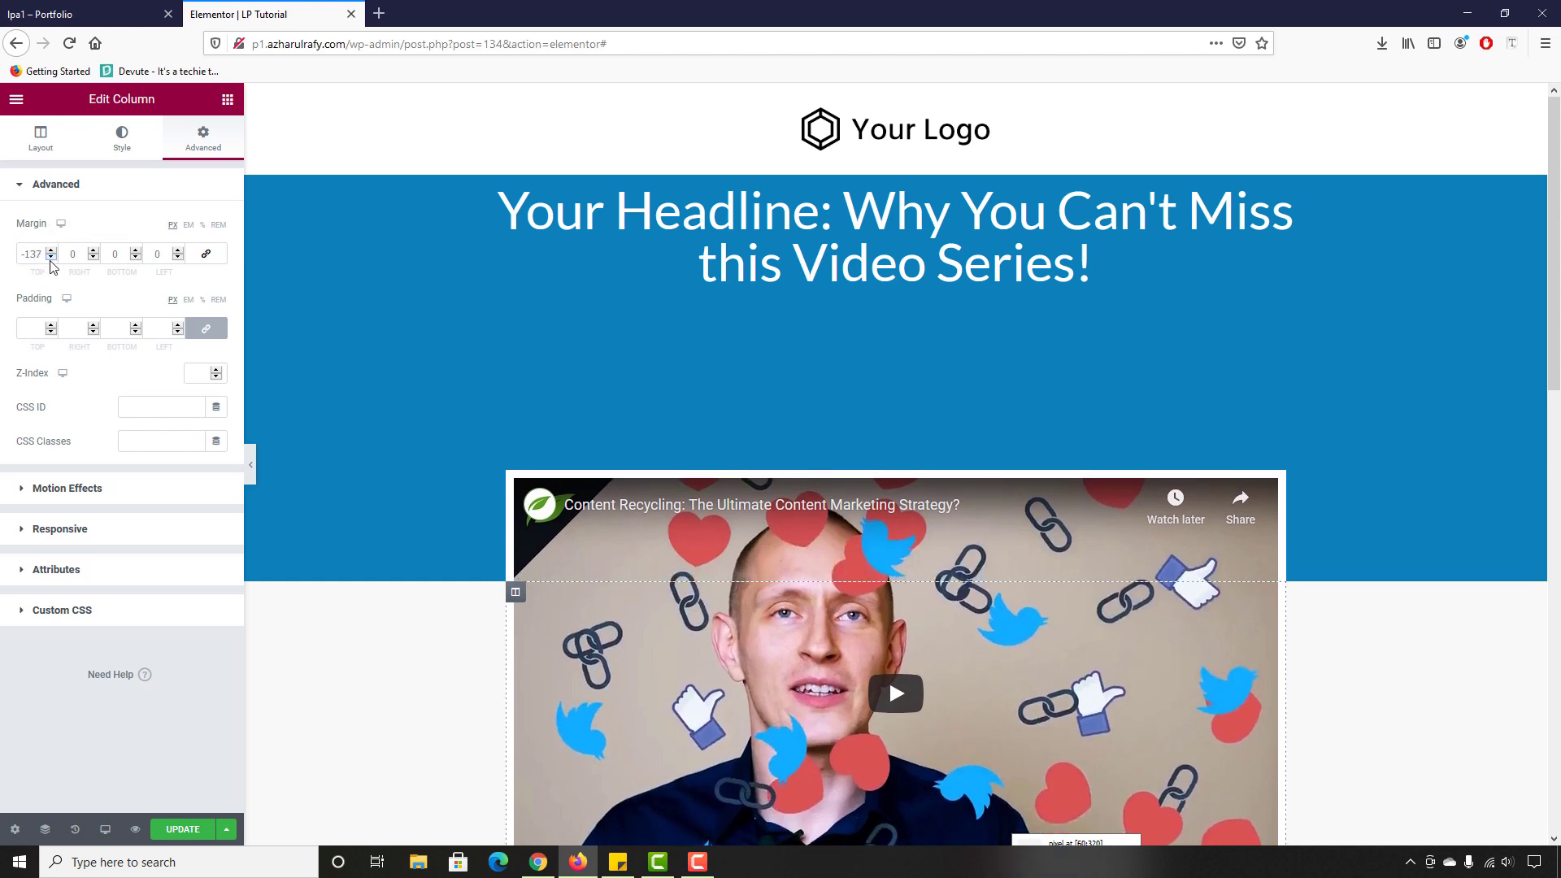
{"action": "left_click_drag", "start_coordinate": [50, 260], "coordinate": [50, 261]}
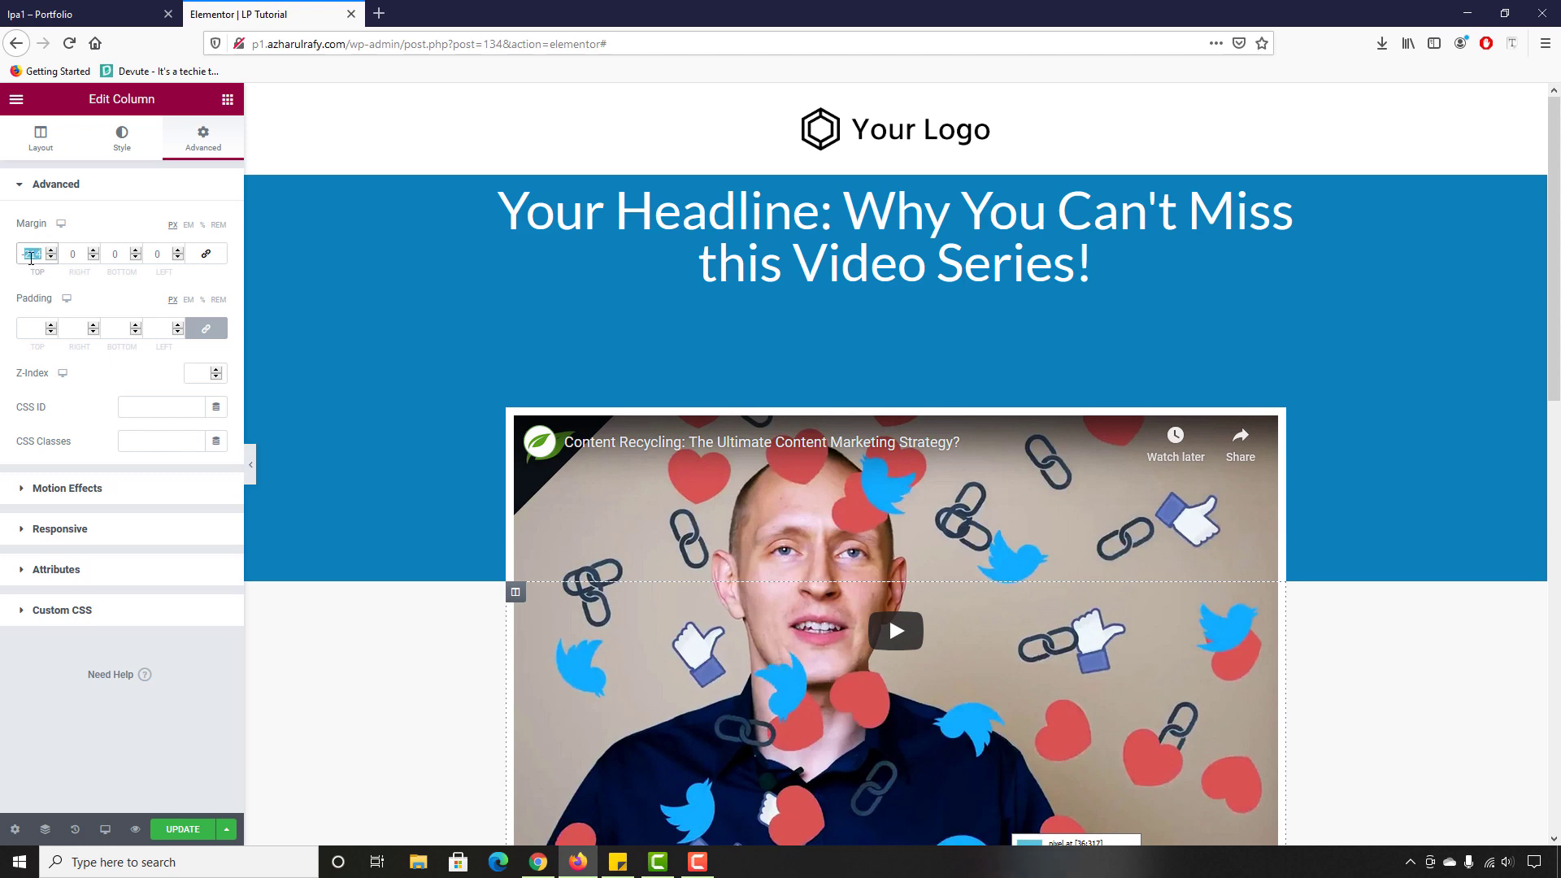
{"action": "type", "text": "-220"}
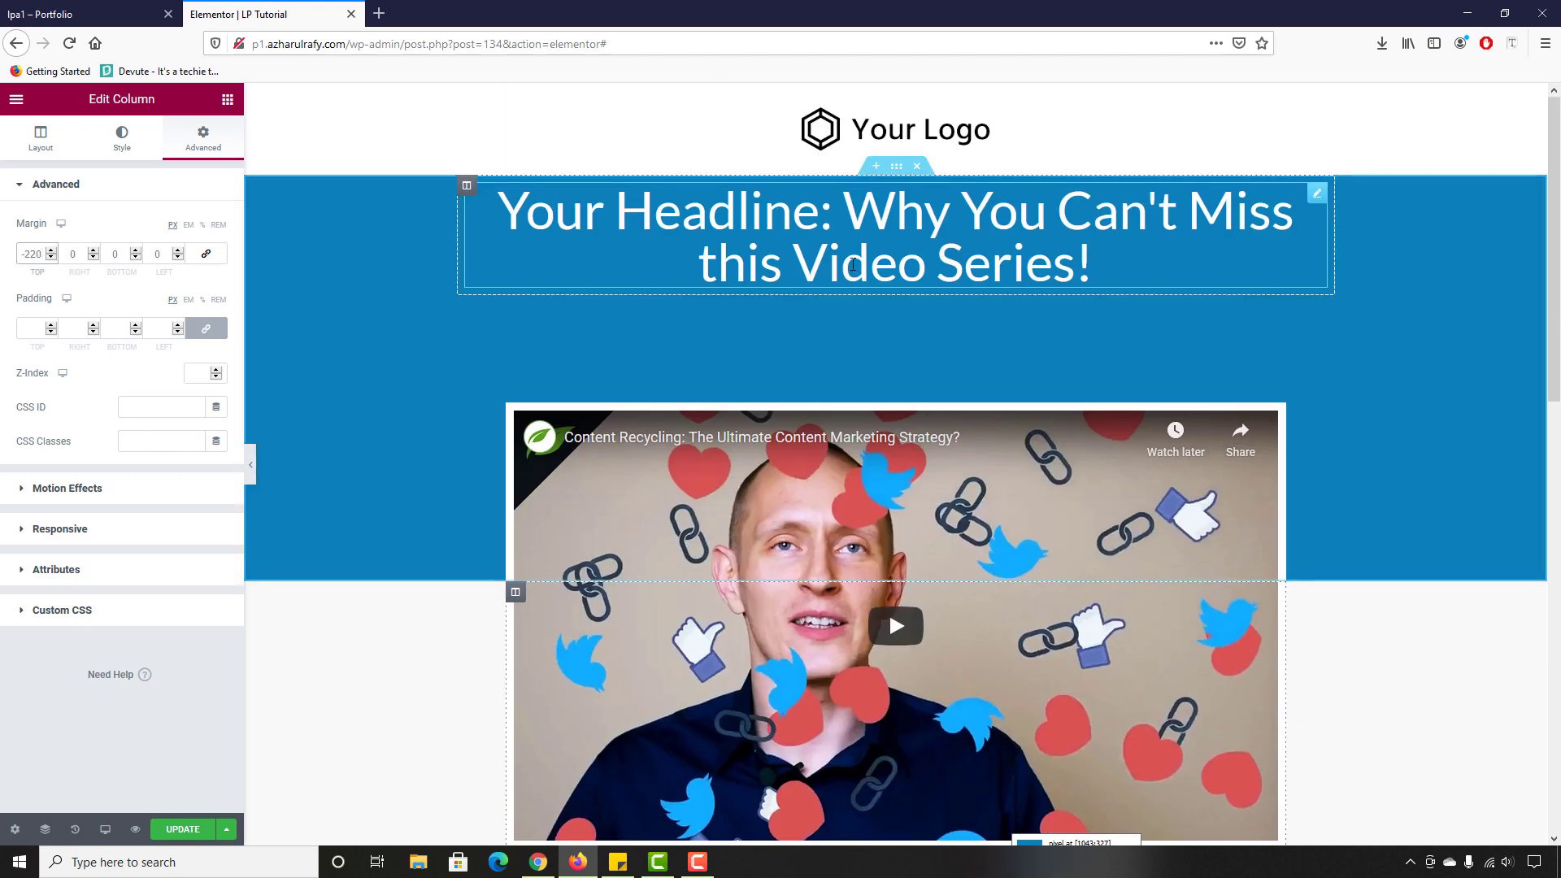
Step: Unlink the blue headline section's padding values and set its top padding to 50 px
{"action": "left_click", "coordinate": [897, 167]}
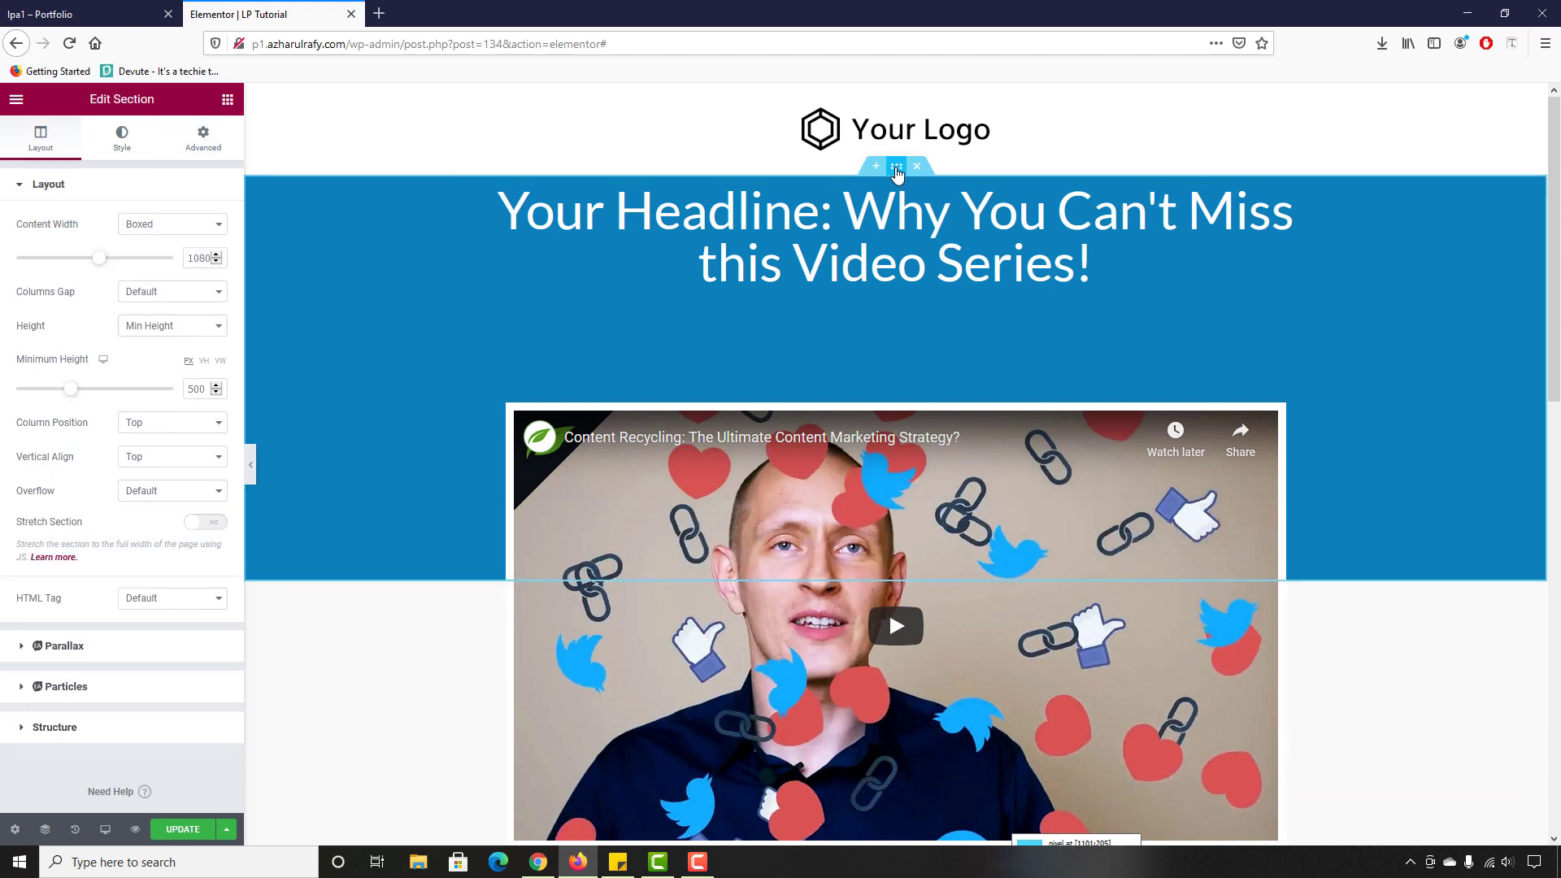
{"action": "left_click", "coordinate": [201, 143]}
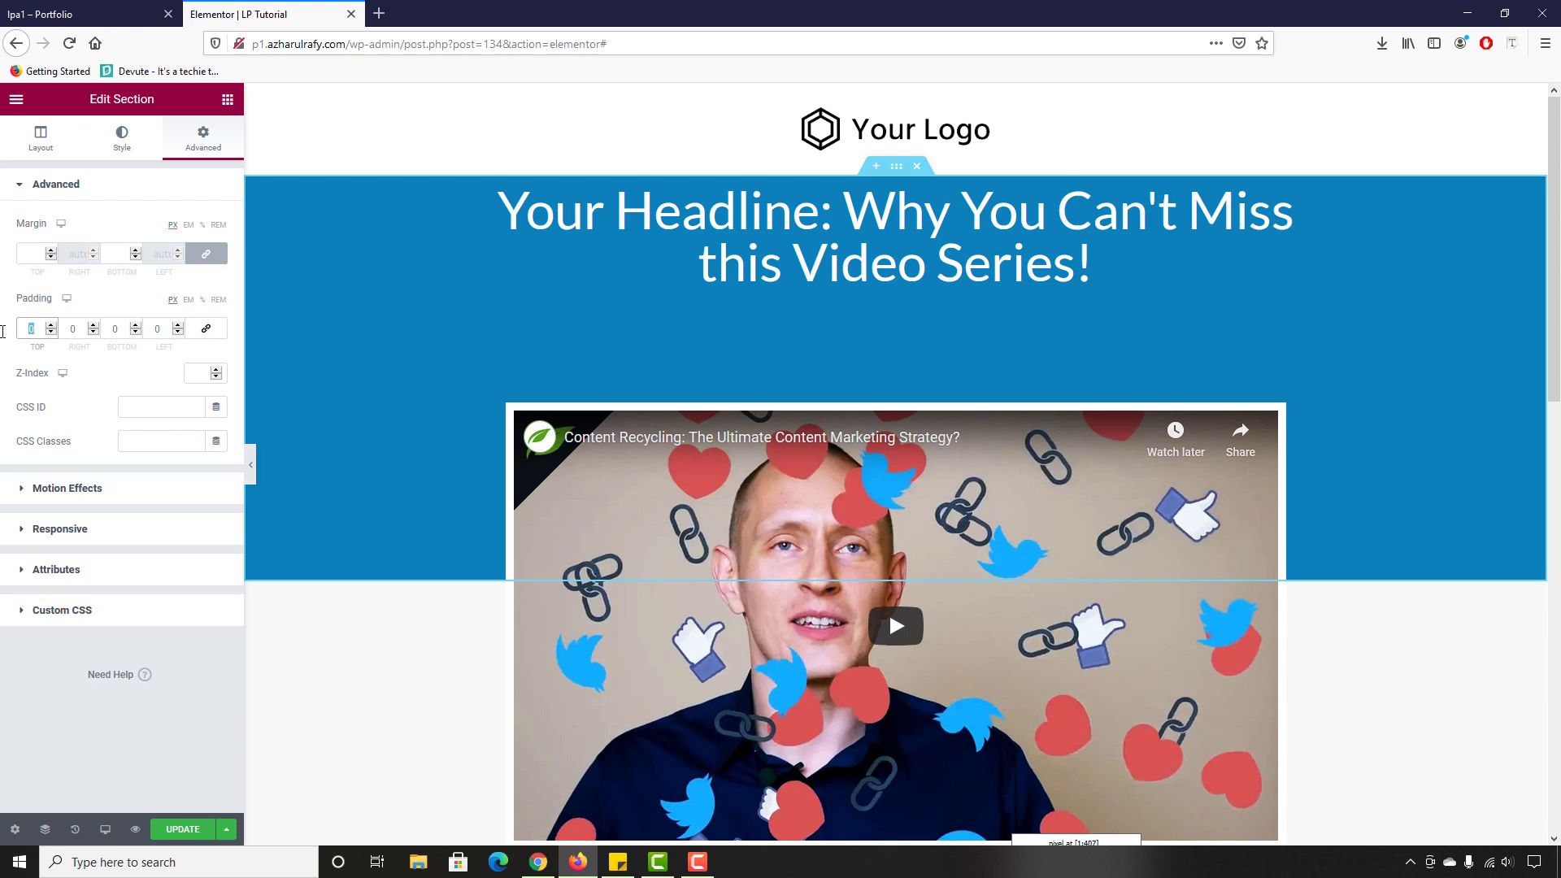
{"action": "type", "text": "50"}
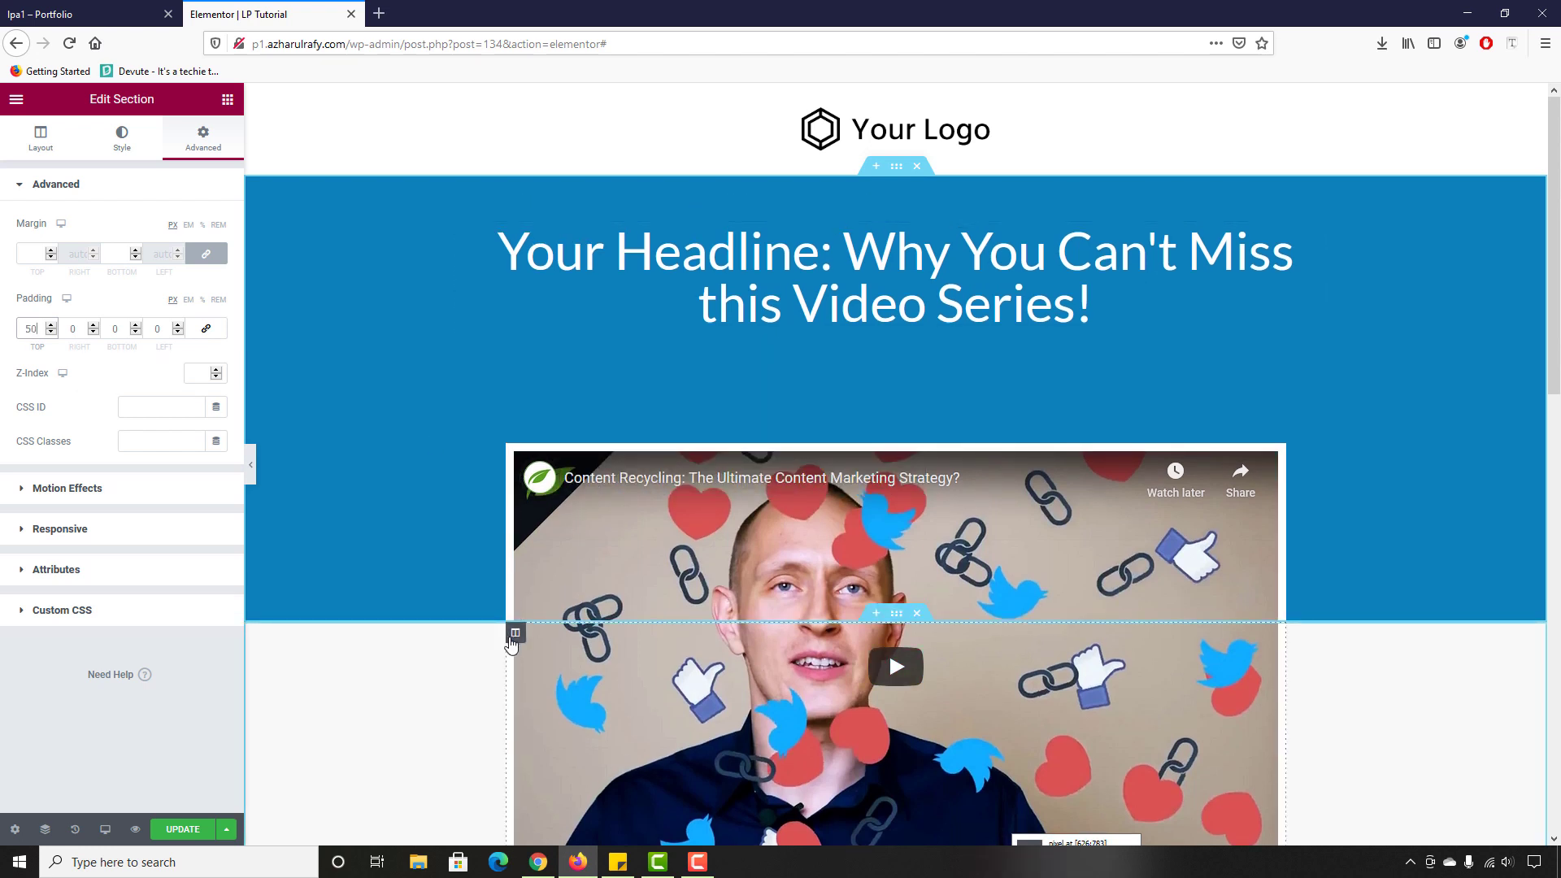
Step: Set the video column's top margin to -270 px and compare the headline area with the reference page
{"action": "left_click", "coordinate": [515, 633]}
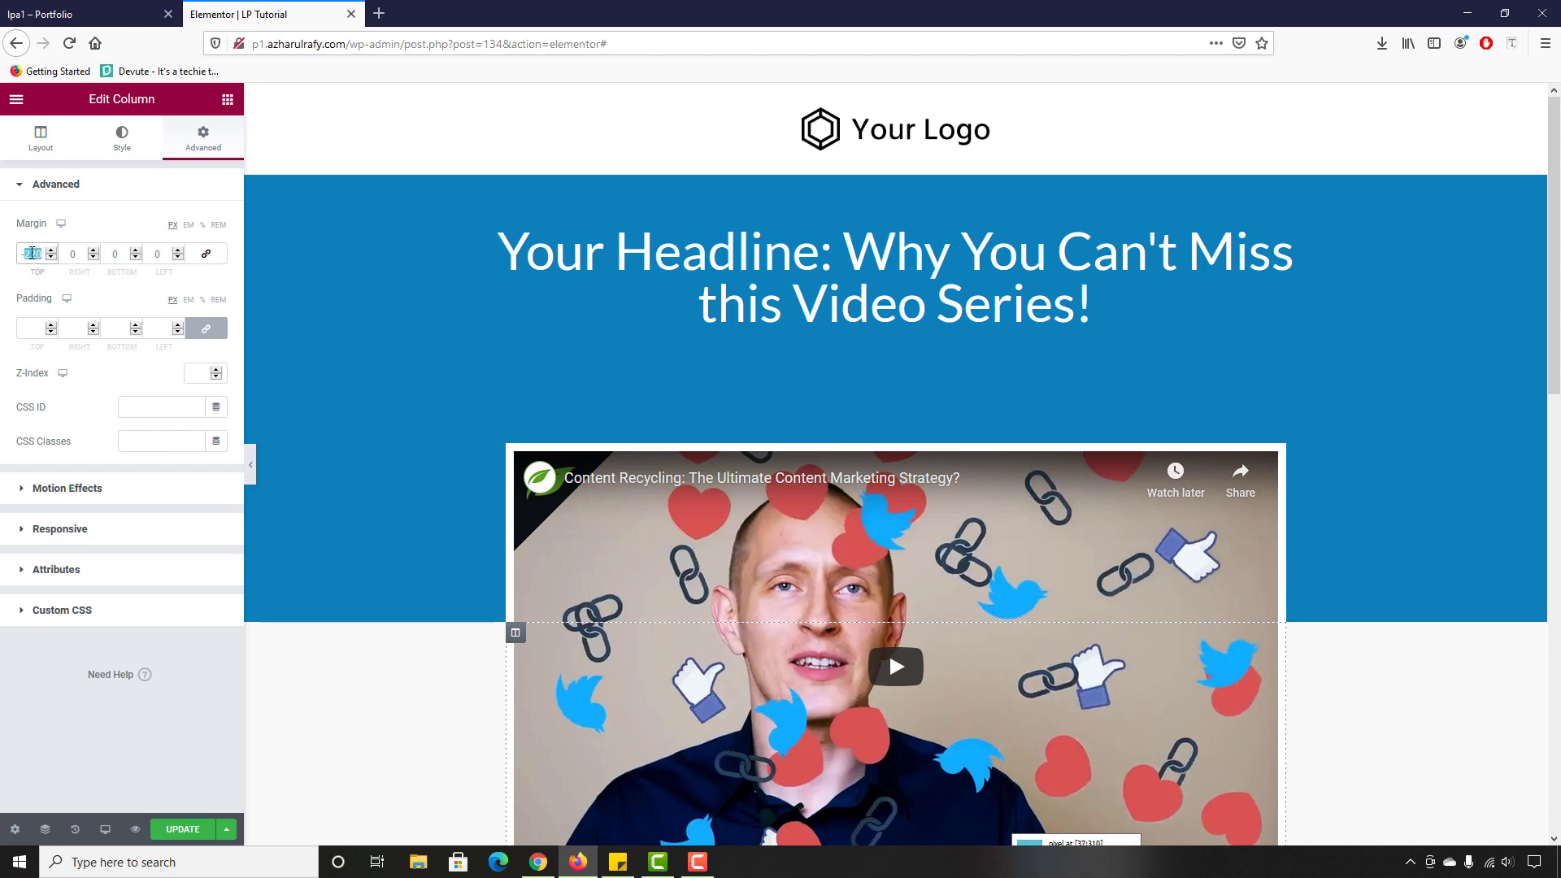
{"action": "type", "text": "270"}
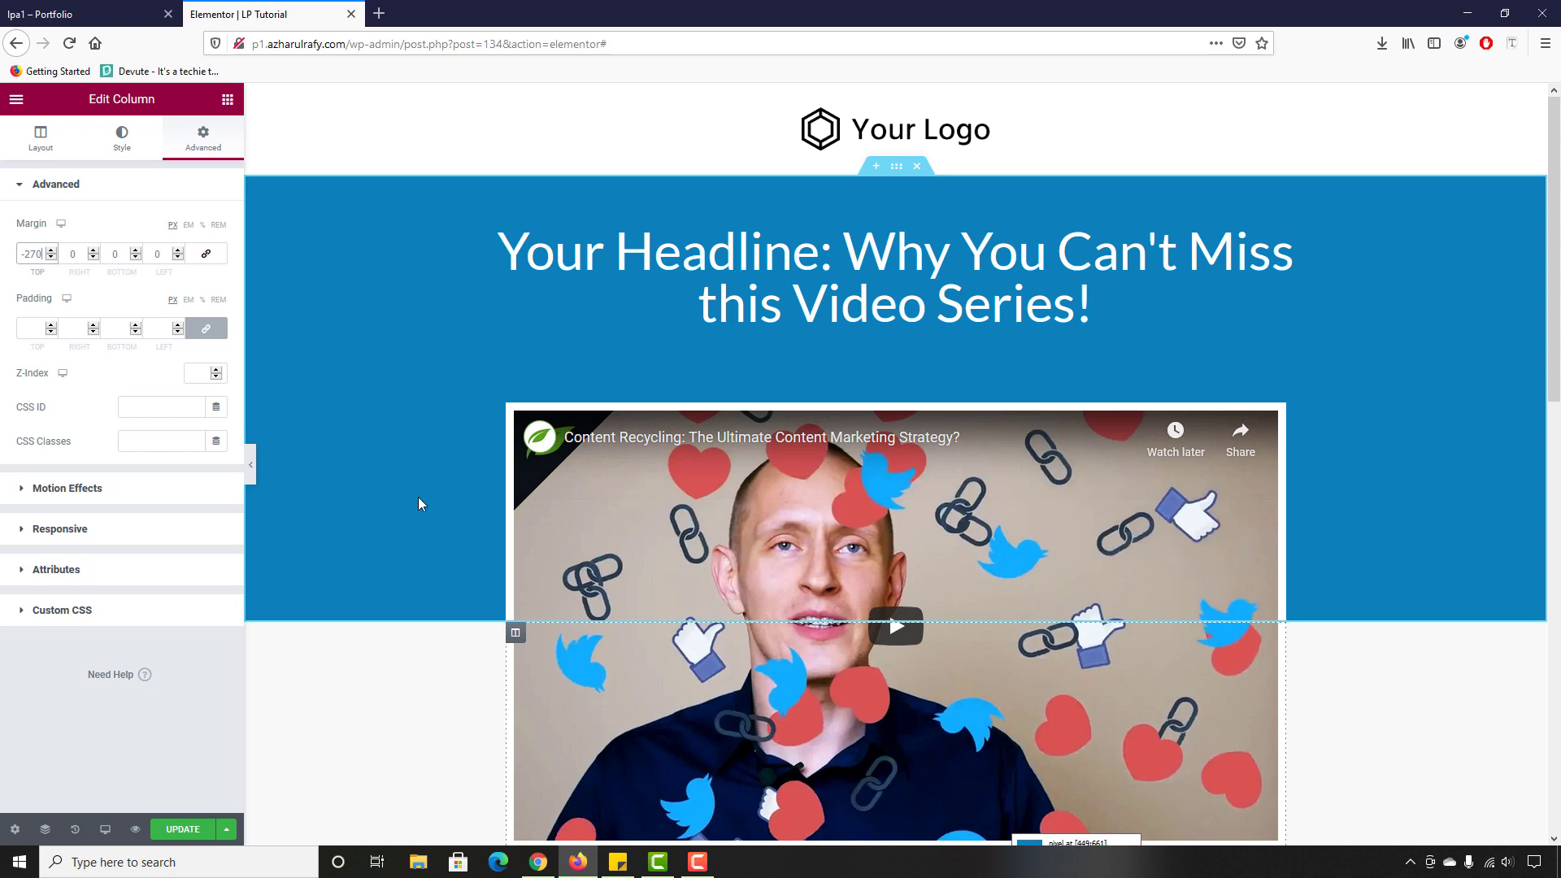
{"action": "left_click", "coordinate": [74, 4]}
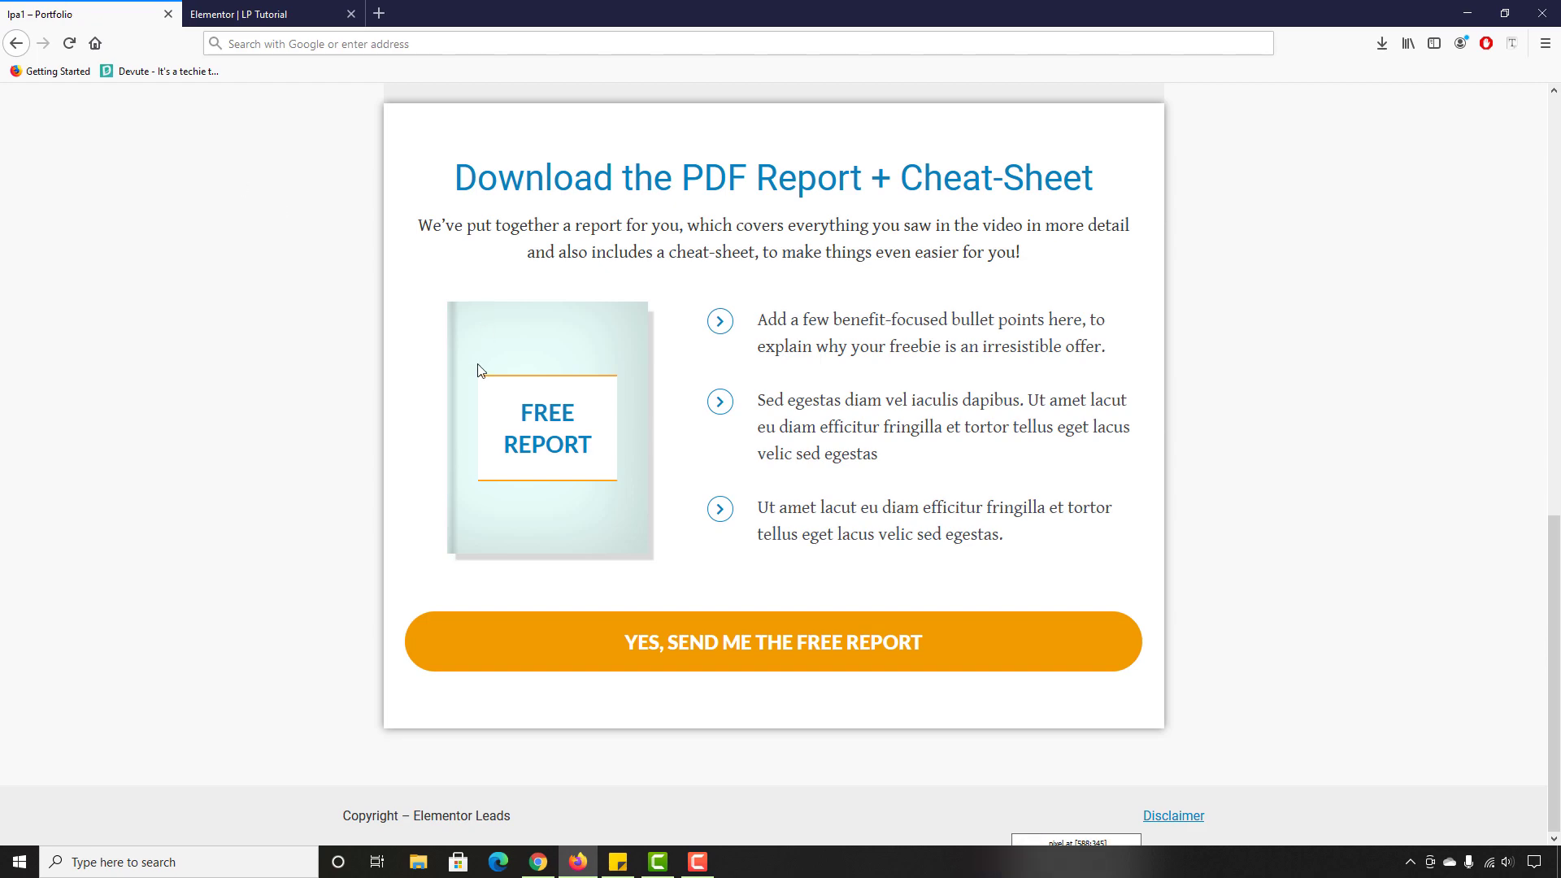
{"action": "scroll", "coordinate": [481, 371], "scroll_direction": "up", "scroll_amount": 12}
{"action": "scroll", "coordinate": [520, 407], "scroll_direction": "down", "scroll_amount": 3}
{"action": "scroll", "coordinate": [455, 419], "scroll_direction": "up", "scroll_amount": 3}
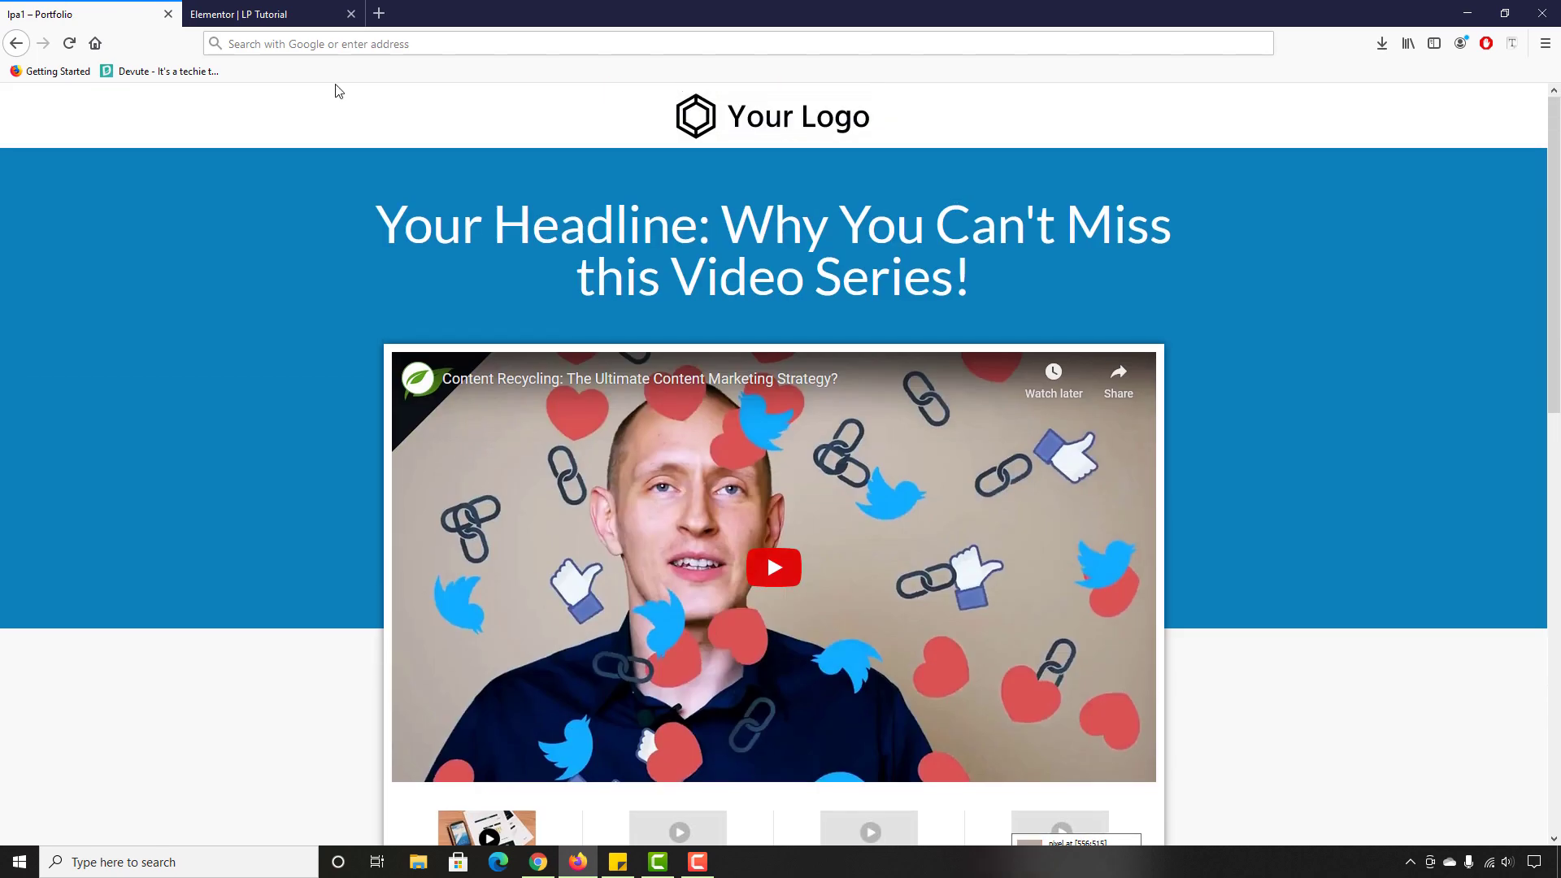
{"action": "key", "text": "ctrl+Tab"}
Step: Unlink the padding values of the inner section holding the four video thumbnails and set its top and bottom padding to 20 px
{"action": "scroll", "coordinate": [474, 592], "scroll_direction": "down", "scroll_amount": 2}
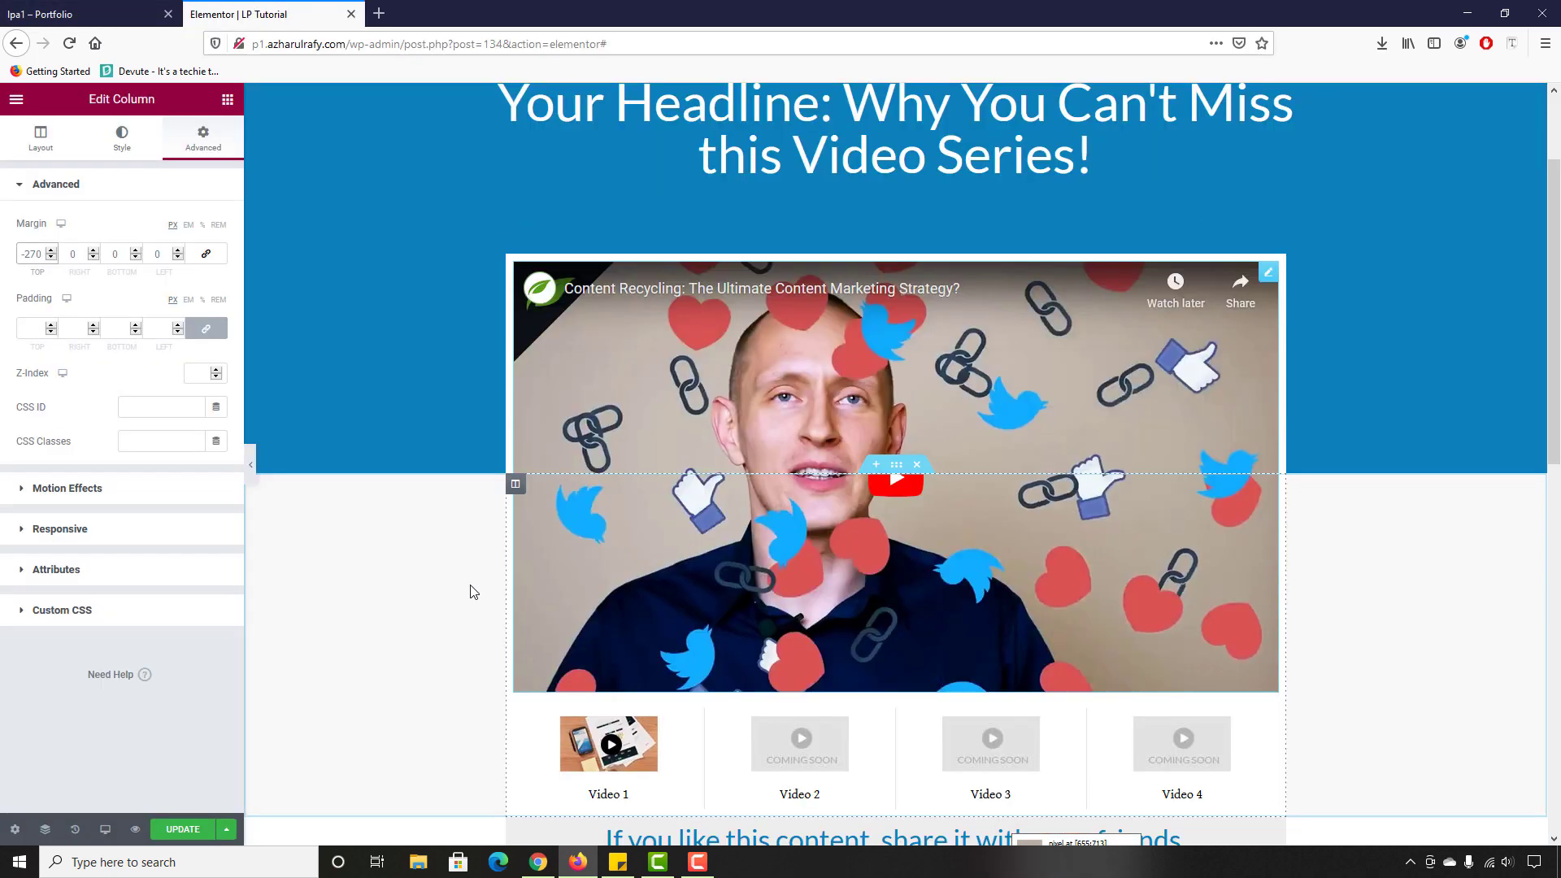
{"action": "scroll", "coordinate": [479, 592], "scroll_direction": "down", "scroll_amount": 5}
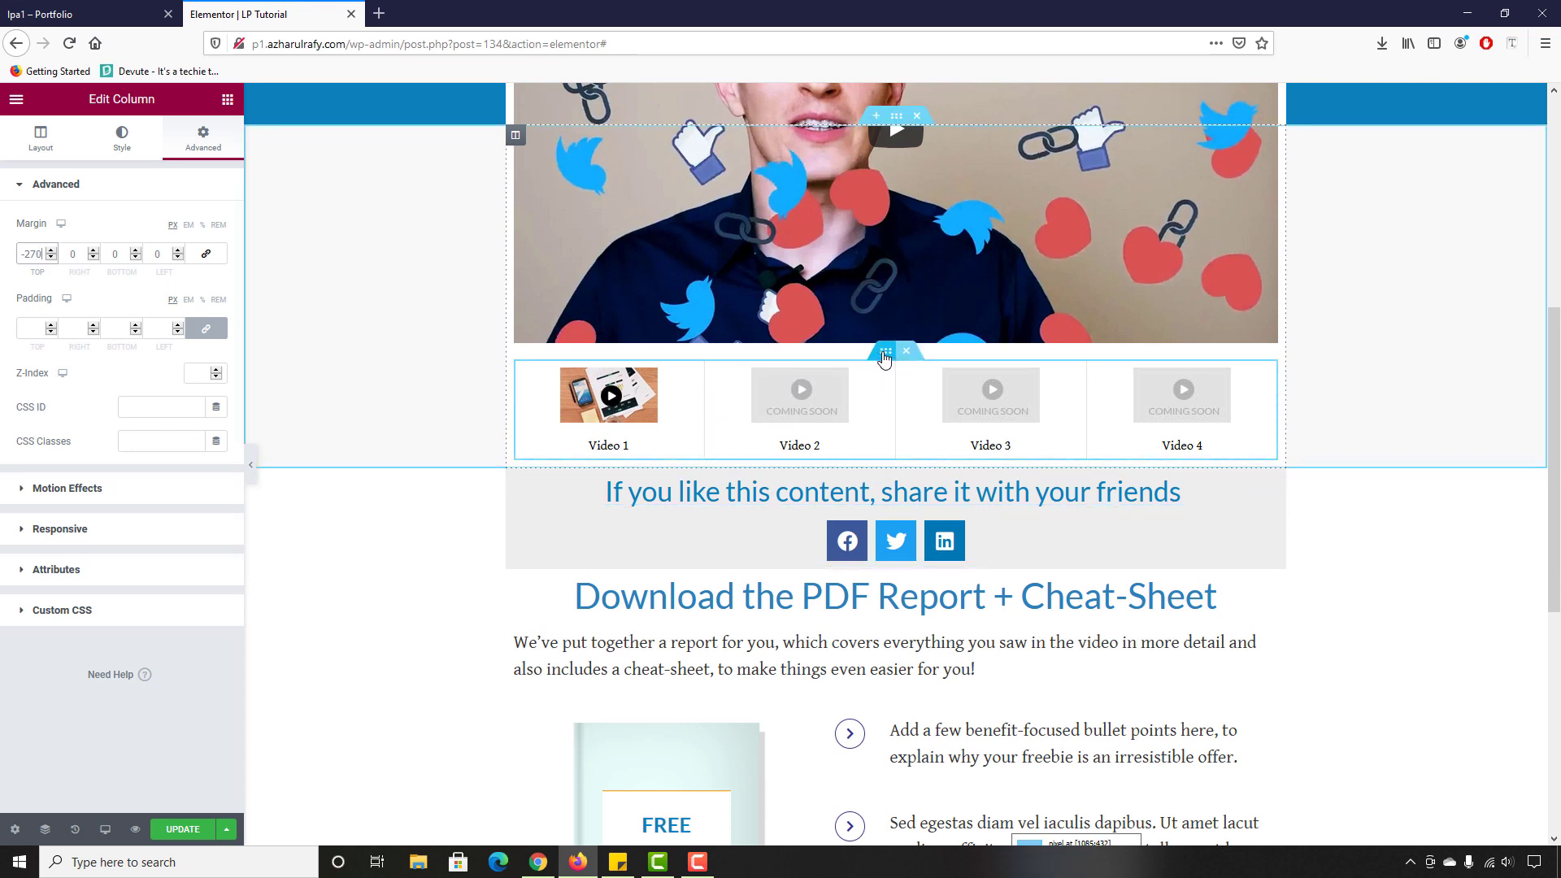
{"action": "left_click", "coordinate": [885, 356]}
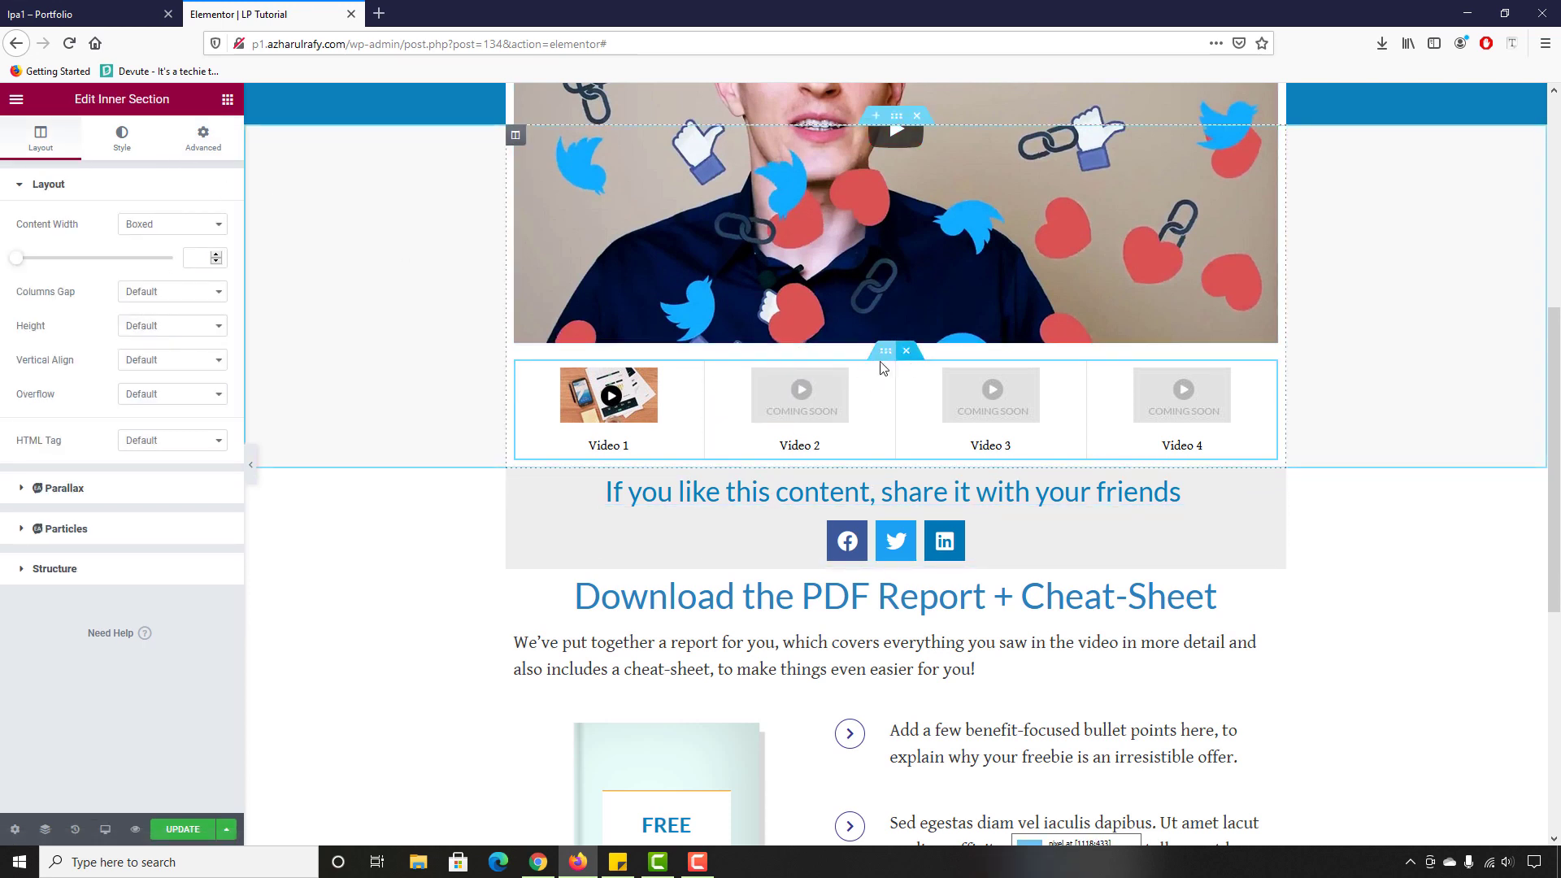
{"action": "left_click", "coordinate": [213, 145]}
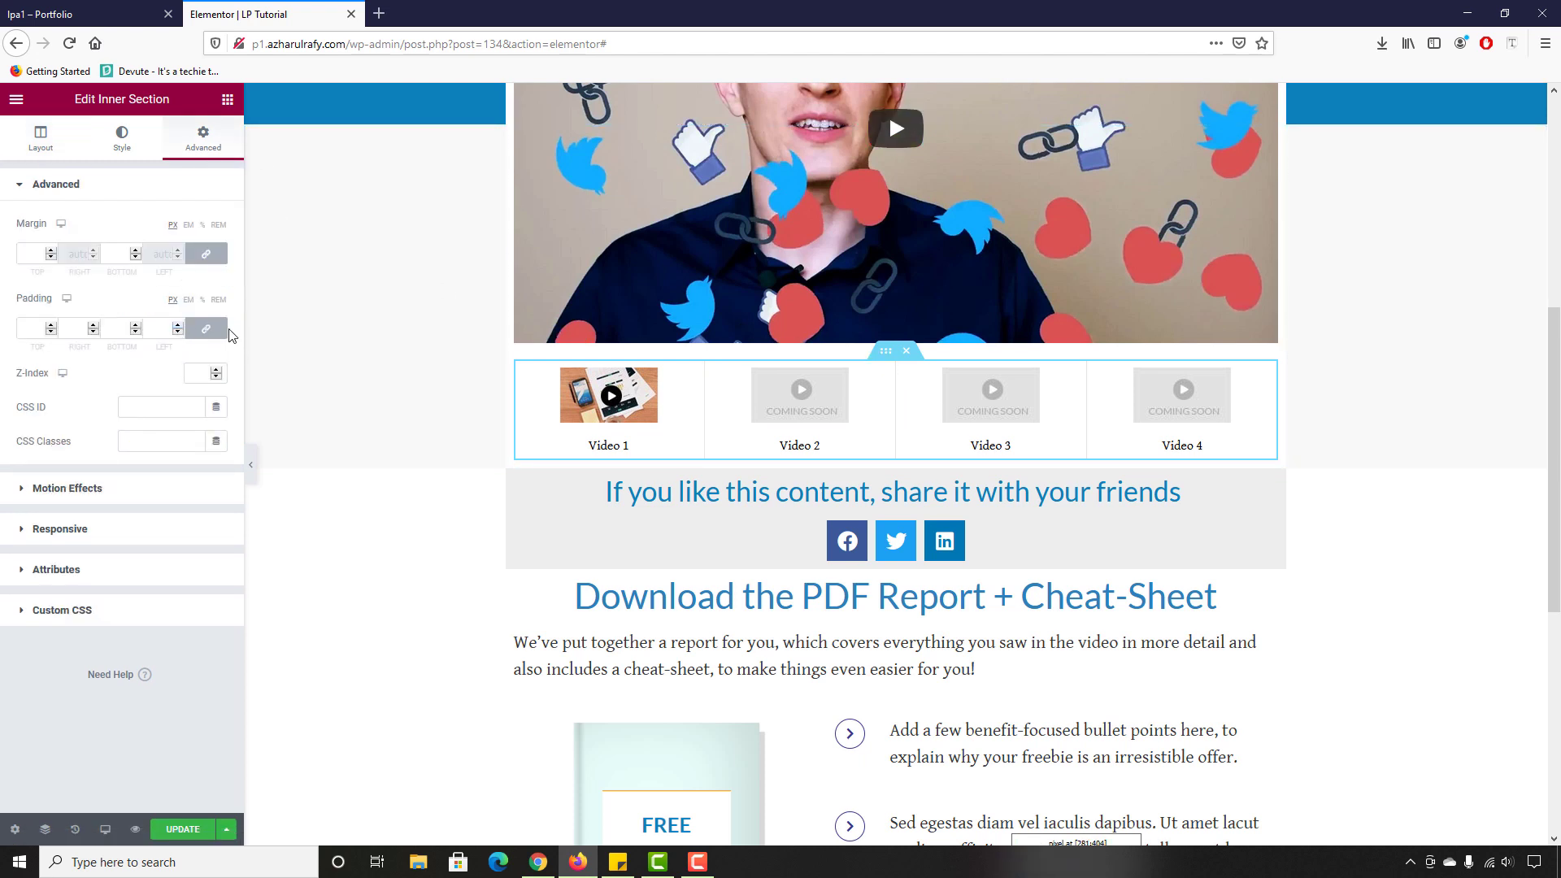
{"action": "left_click", "coordinate": [207, 329]}
{"action": "left_click", "coordinate": [35, 329]}
{"action": "type", "text": "20"}
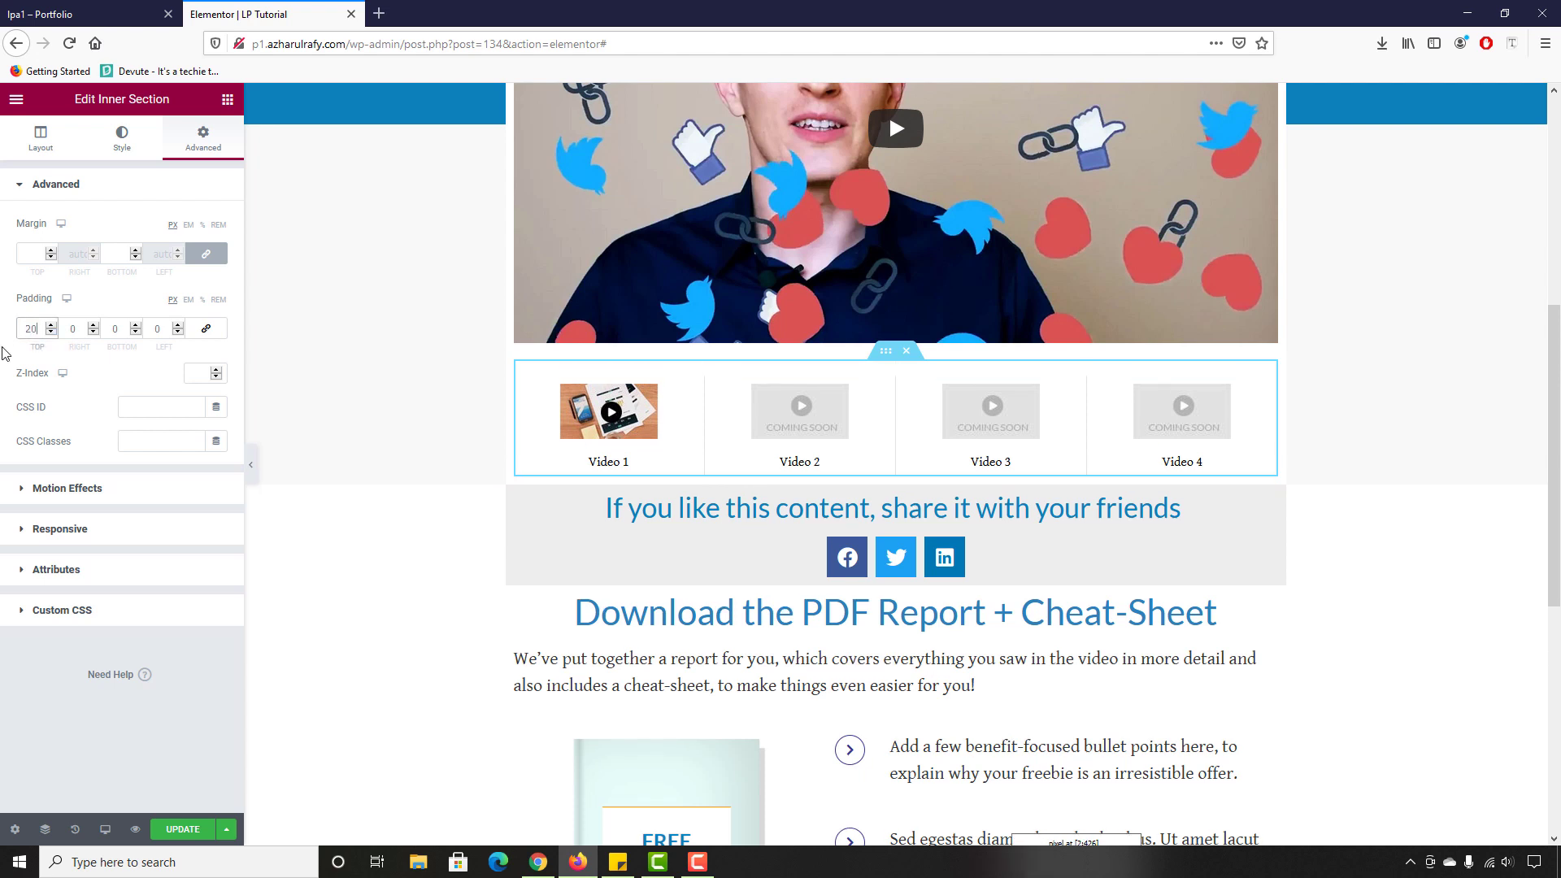
{"action": "left_click", "coordinate": [114, 330]}
{"action": "type", "text": "20"}
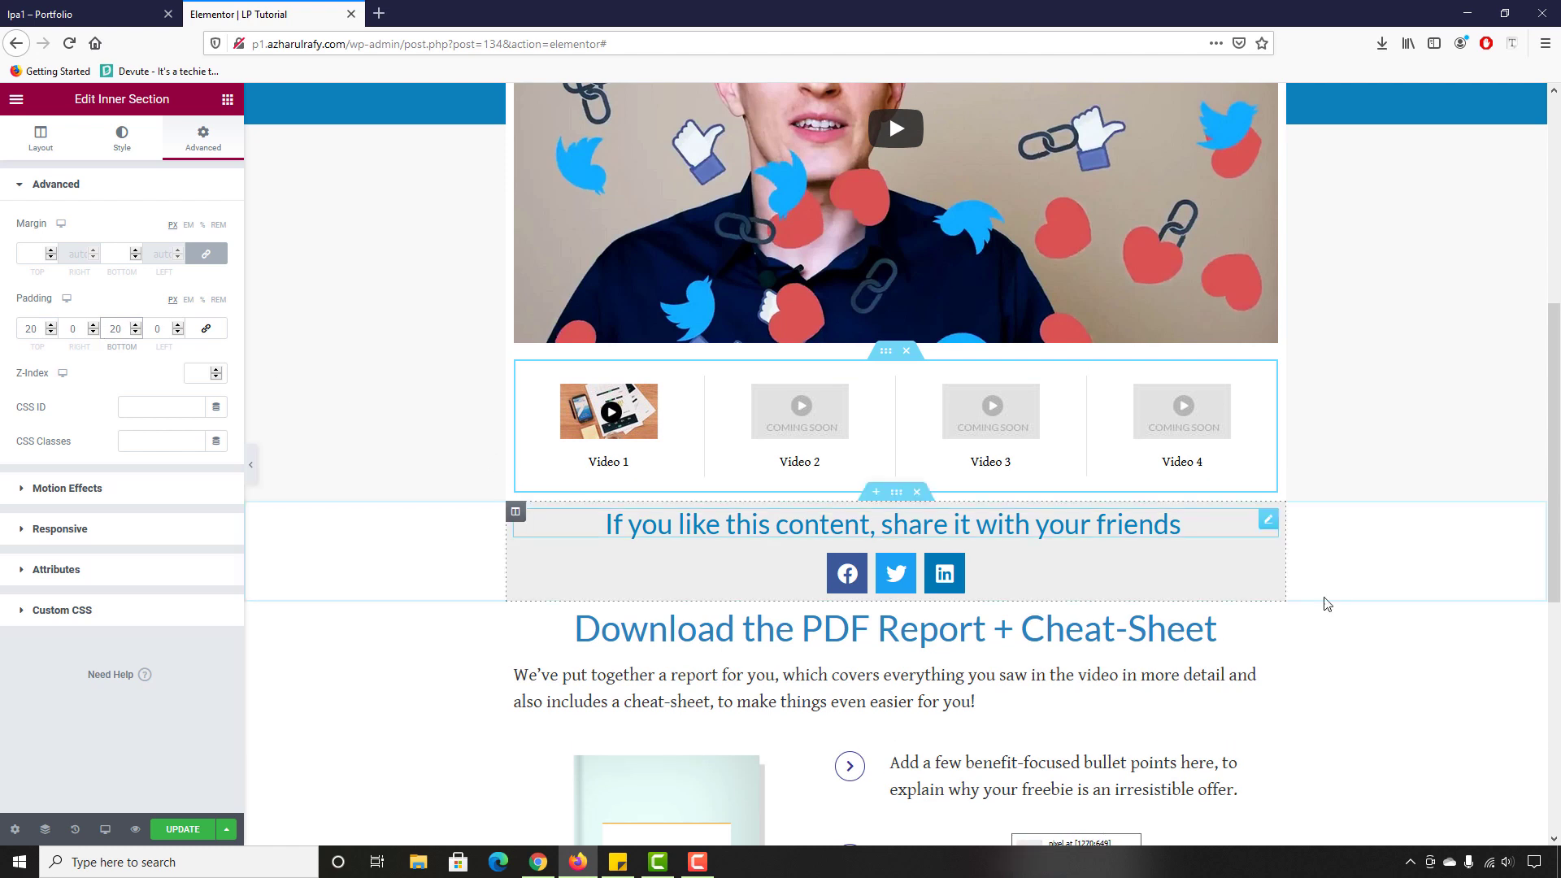
Step: Try a top padding of 25 px on the social share section and reset it to 0
{"action": "left_click", "coordinate": [896, 496]}
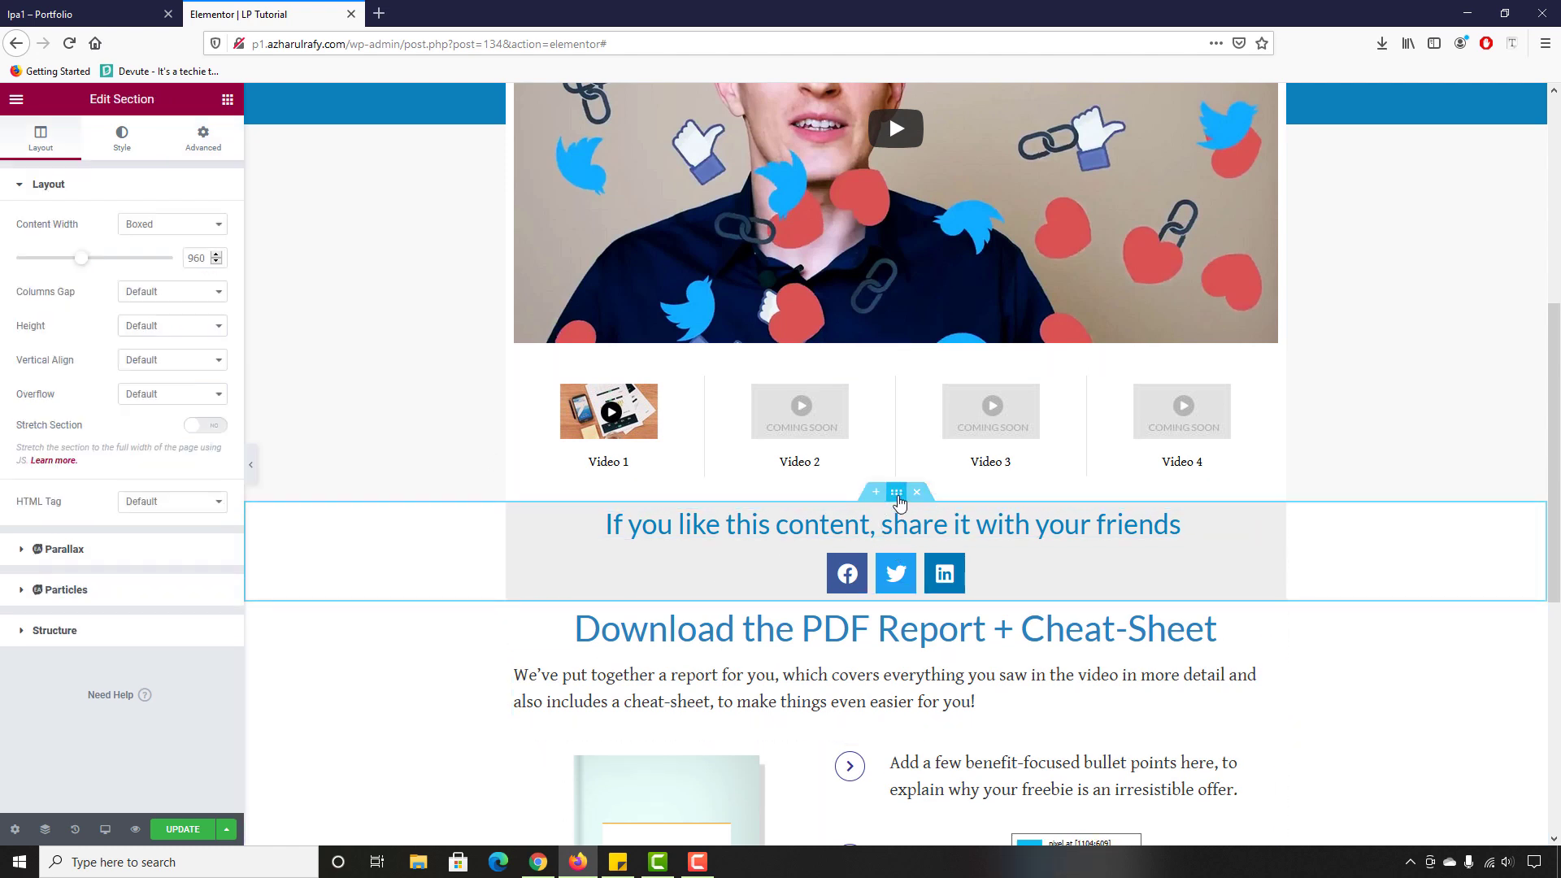
{"action": "left_click", "coordinate": [195, 154]}
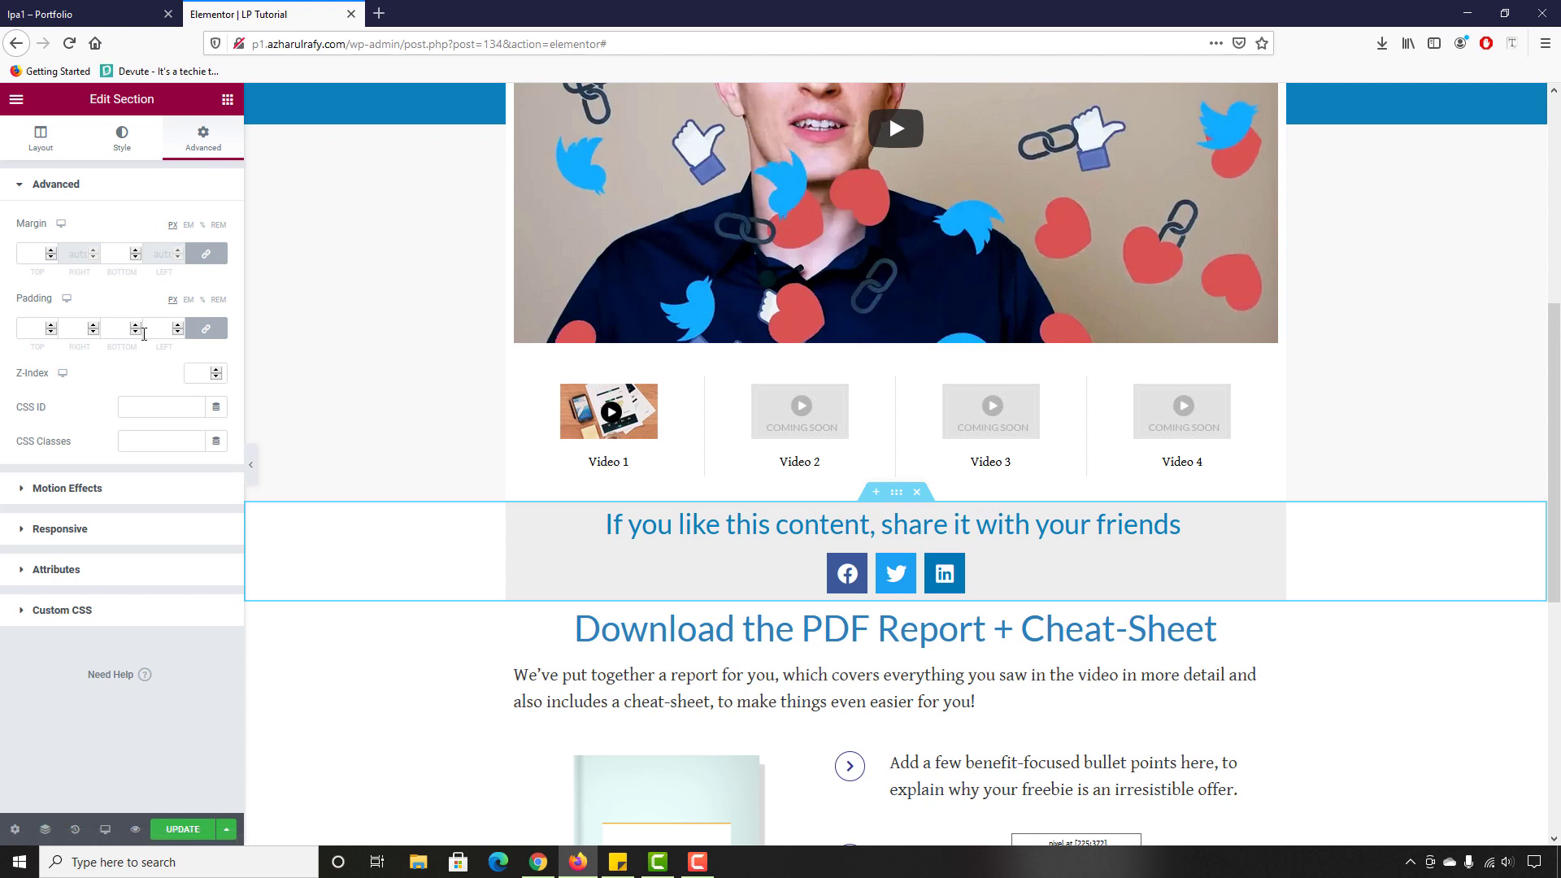
{"action": "left_click", "coordinate": [195, 332]}
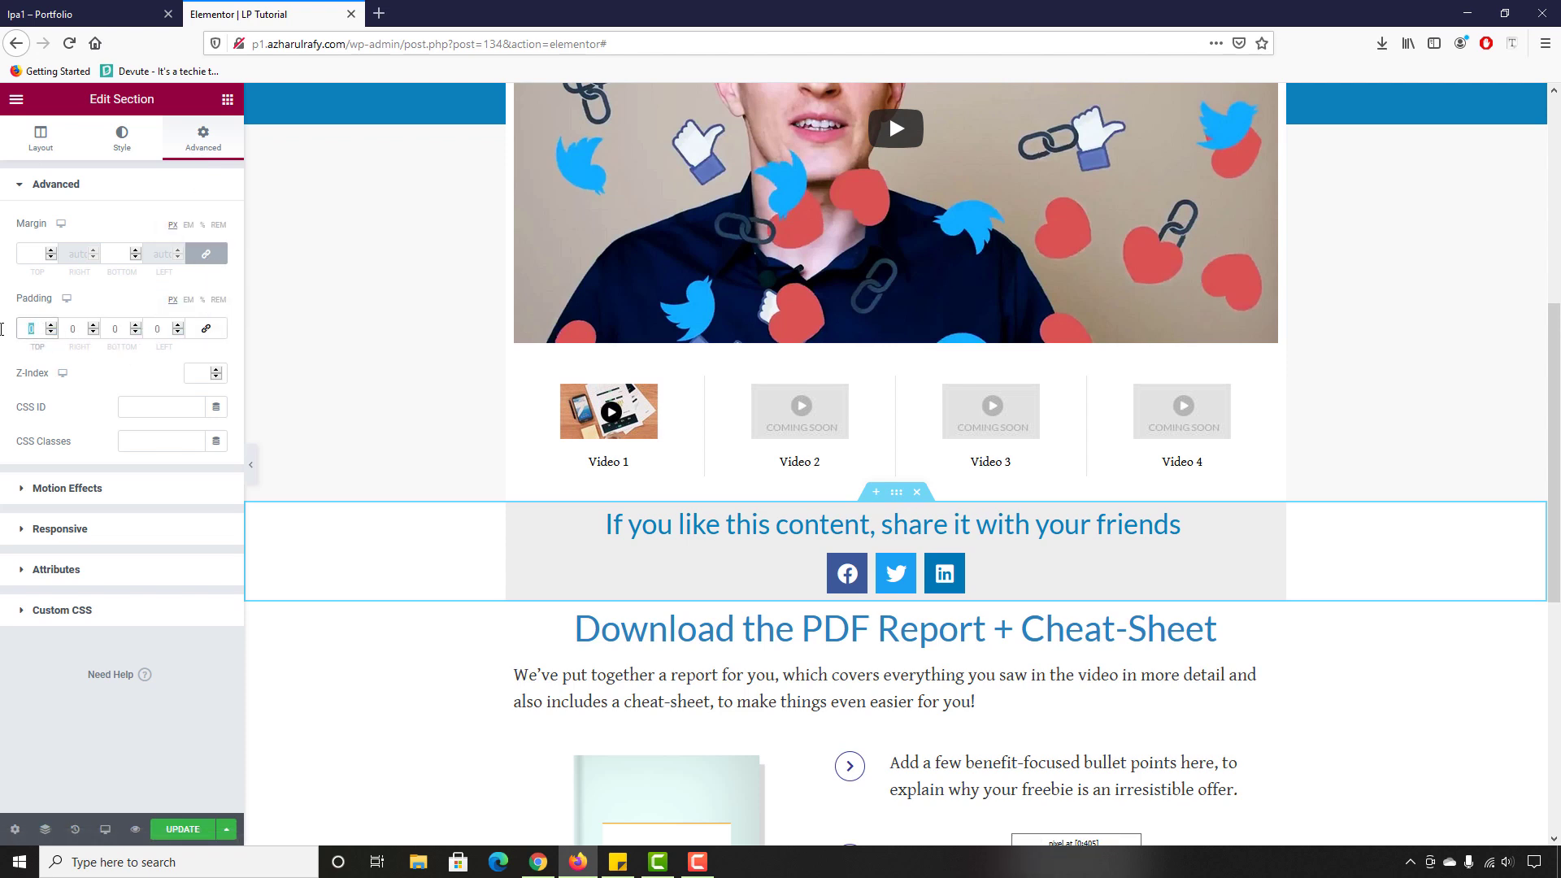
{"action": "type", "text": "25"}
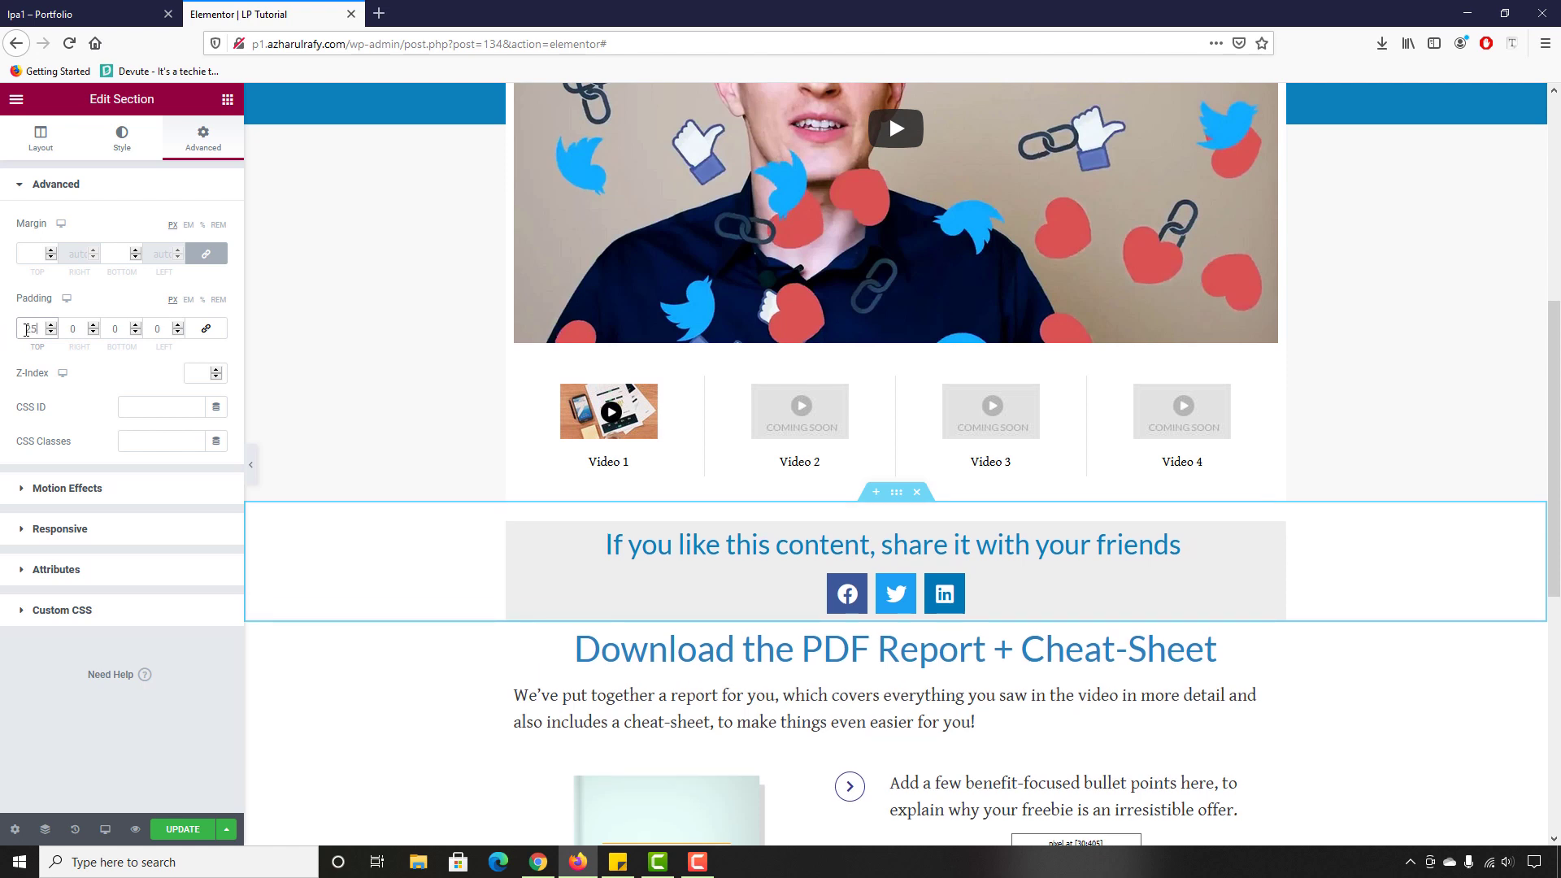
{"action": "type", "text": "0"}
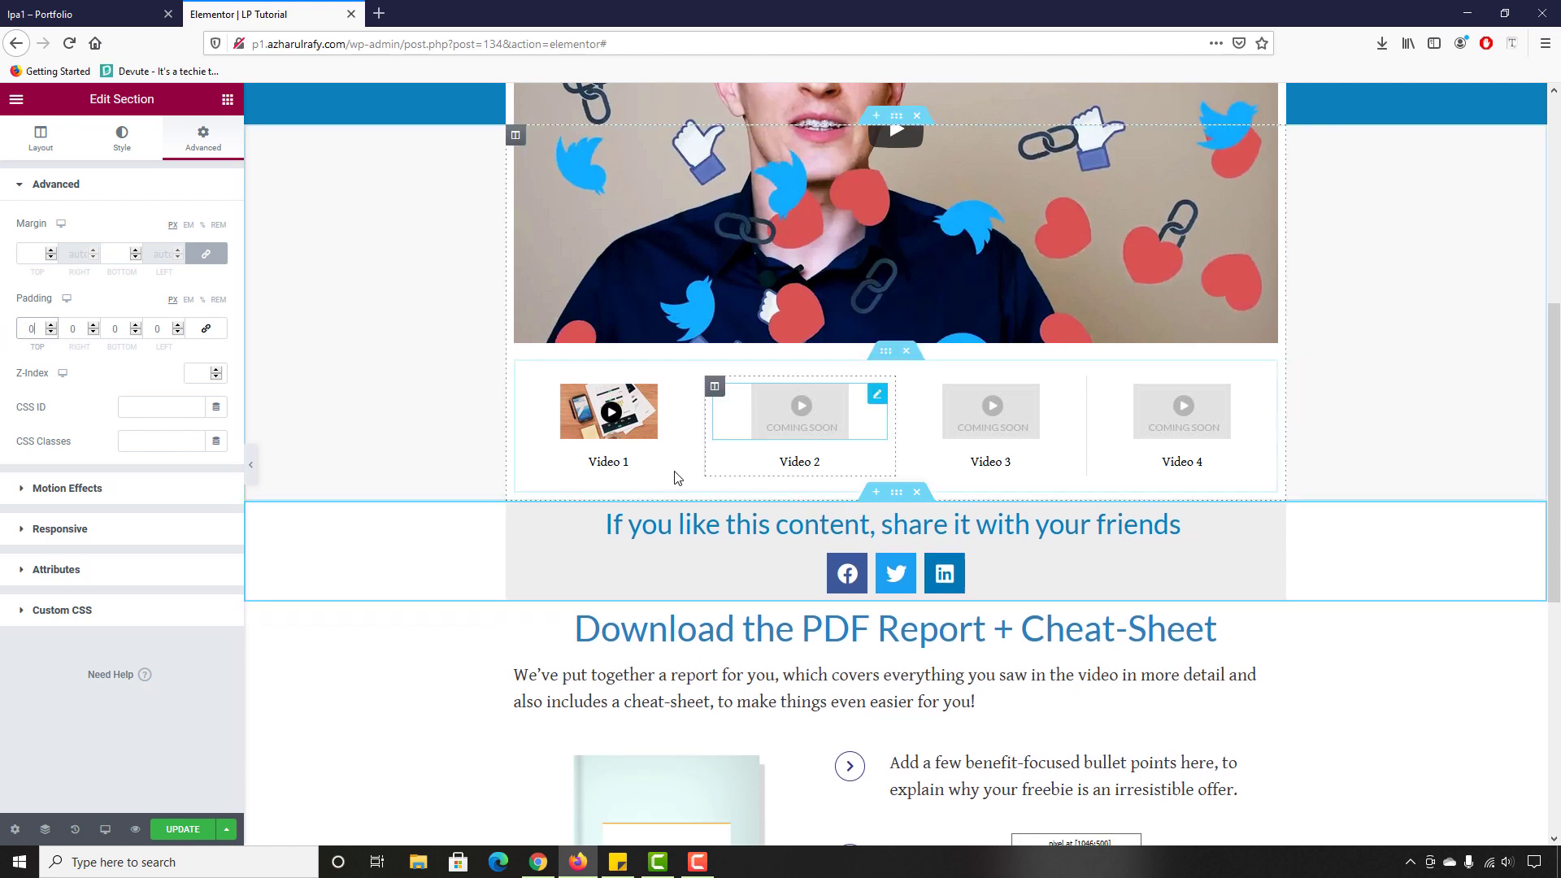
Step: Unlink the social share column's padding values and set its top and bottom padding to 25 px
{"action": "left_click", "coordinate": [516, 511]}
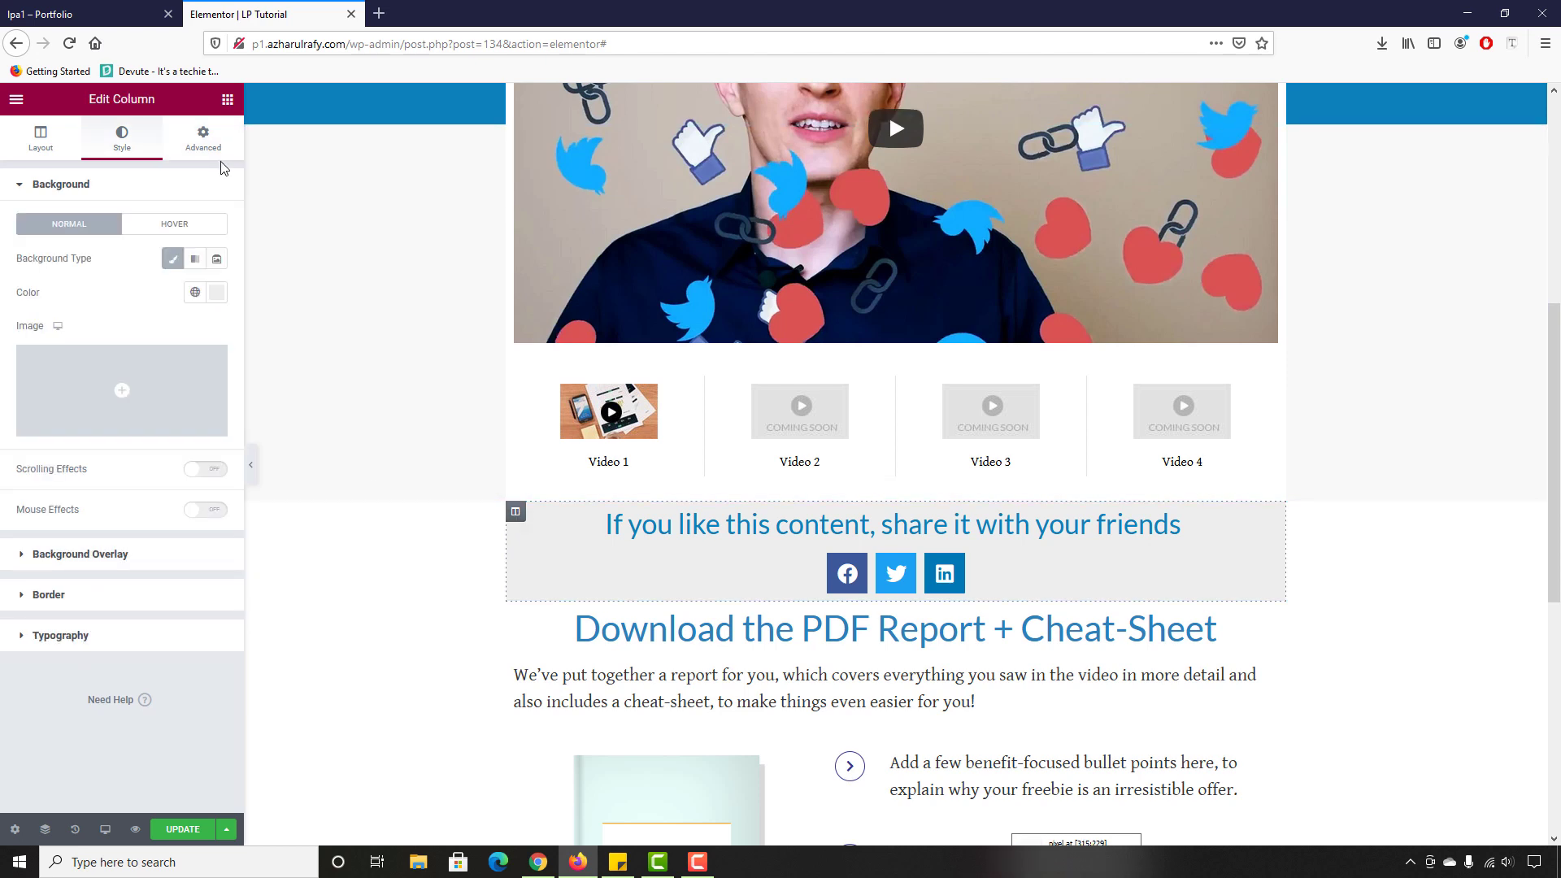
{"action": "left_click", "coordinate": [203, 138]}
{"action": "left_click", "coordinate": [206, 328]}
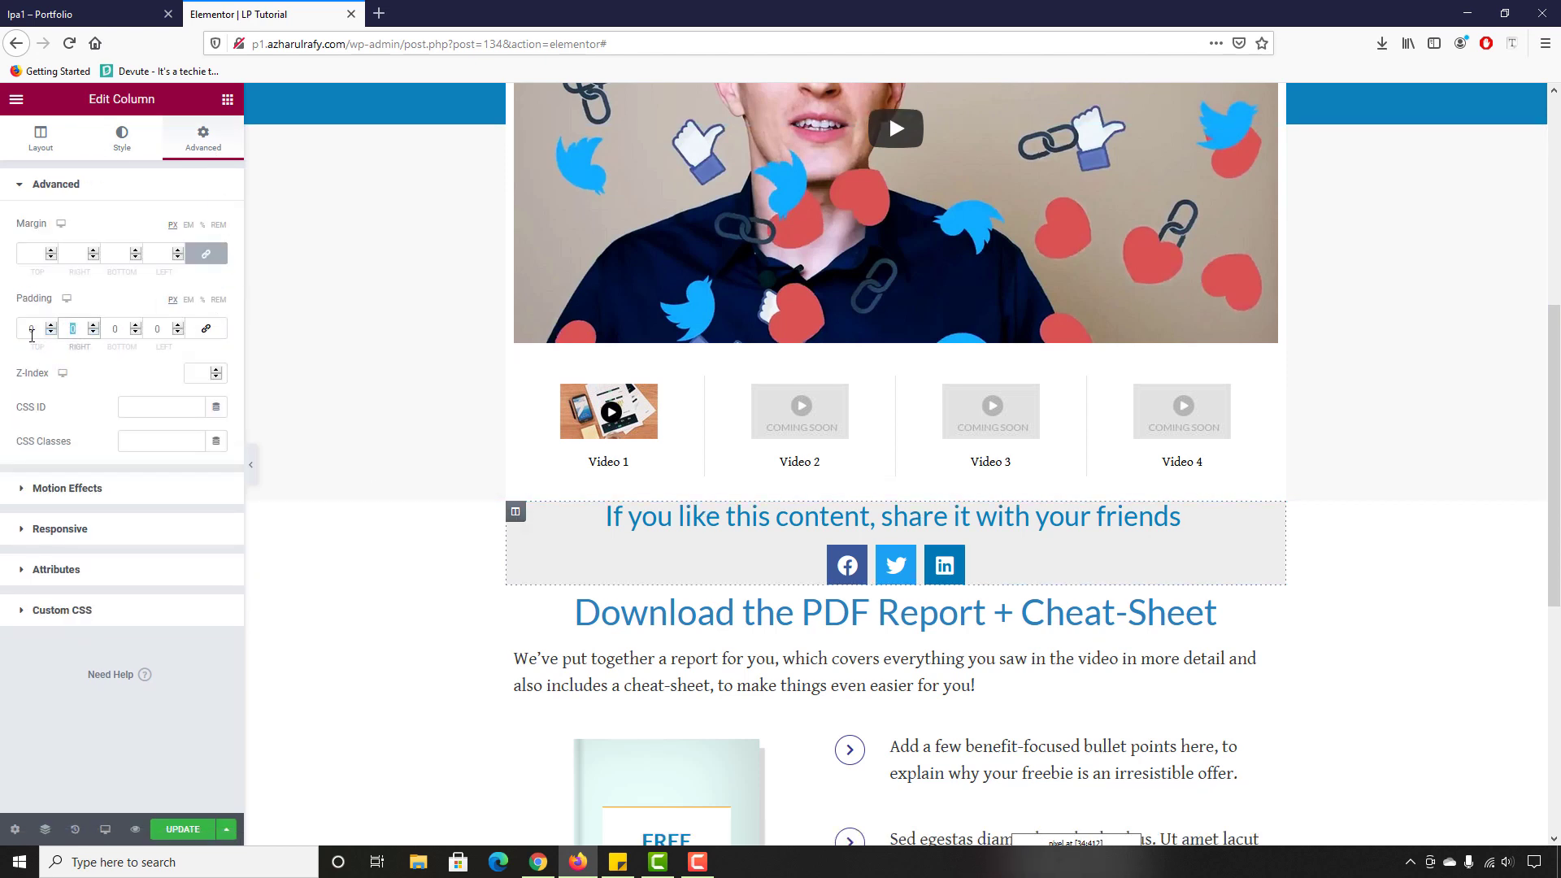
{"action": "type", "text": "25"}
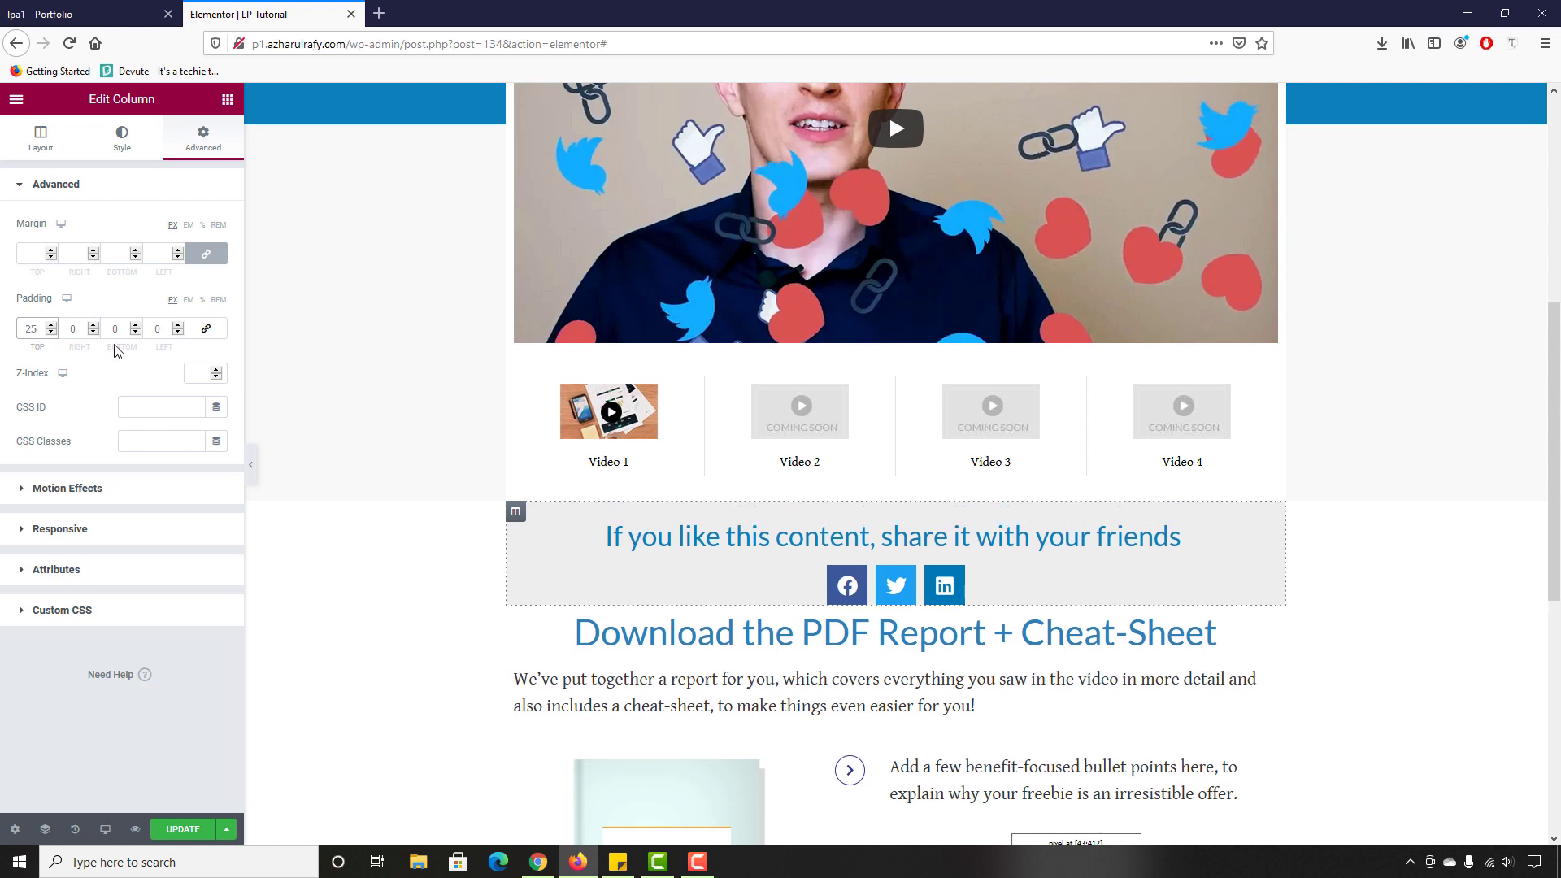
{"action": "type", "text": "25"}
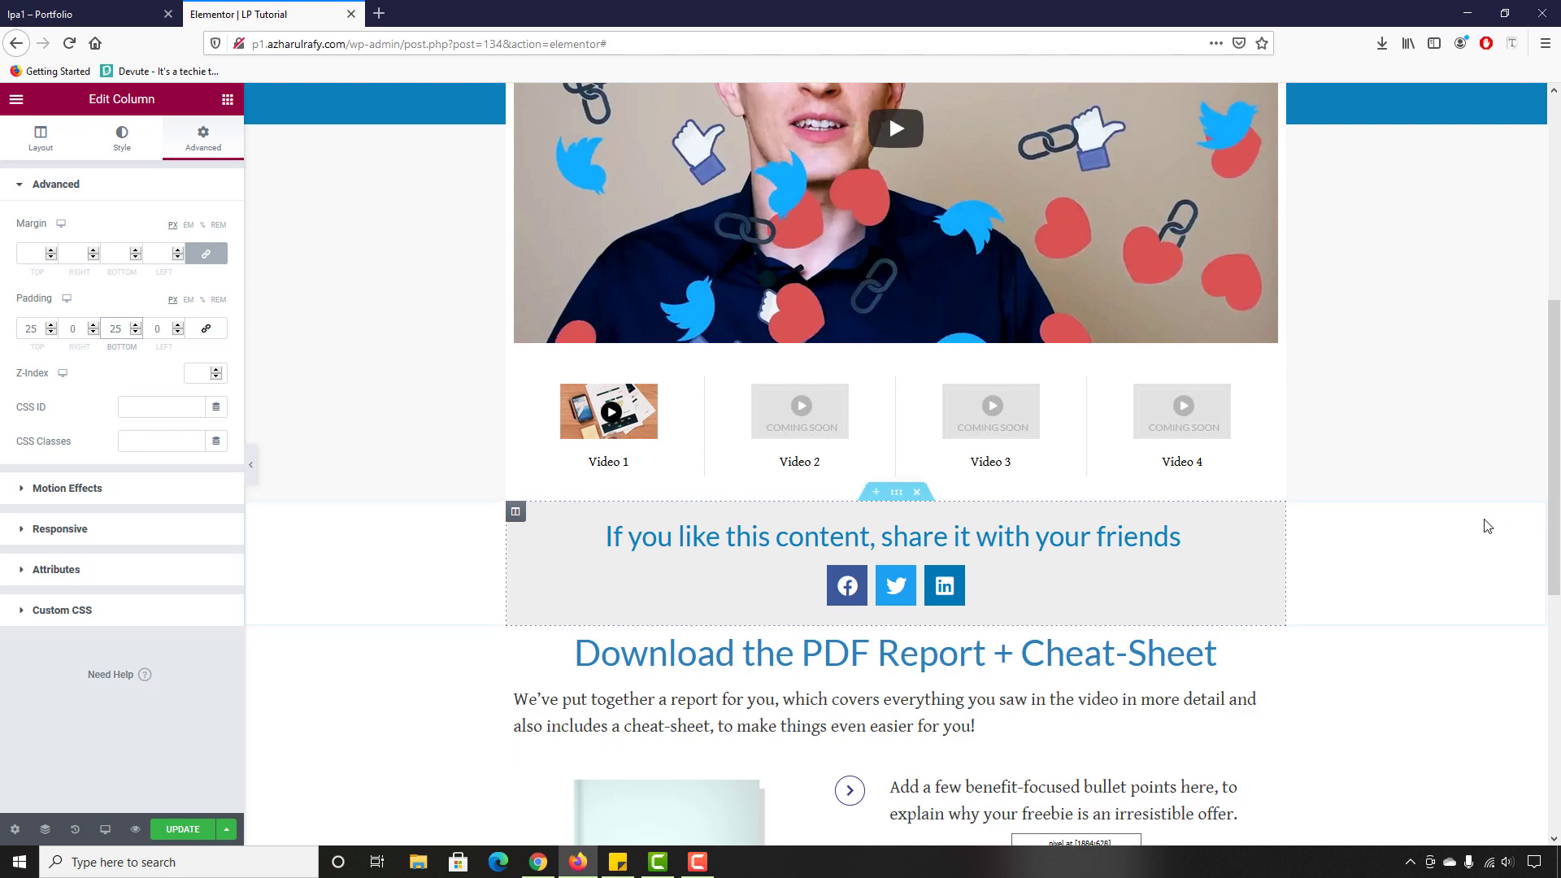
Step: Unlink the PDF report section's padding, set its top and bottom padding to 50 px, and compare the section with the reference page
{"action": "scroll", "coordinate": [1401, 485], "scroll_direction": "down", "scroll_amount": 3}
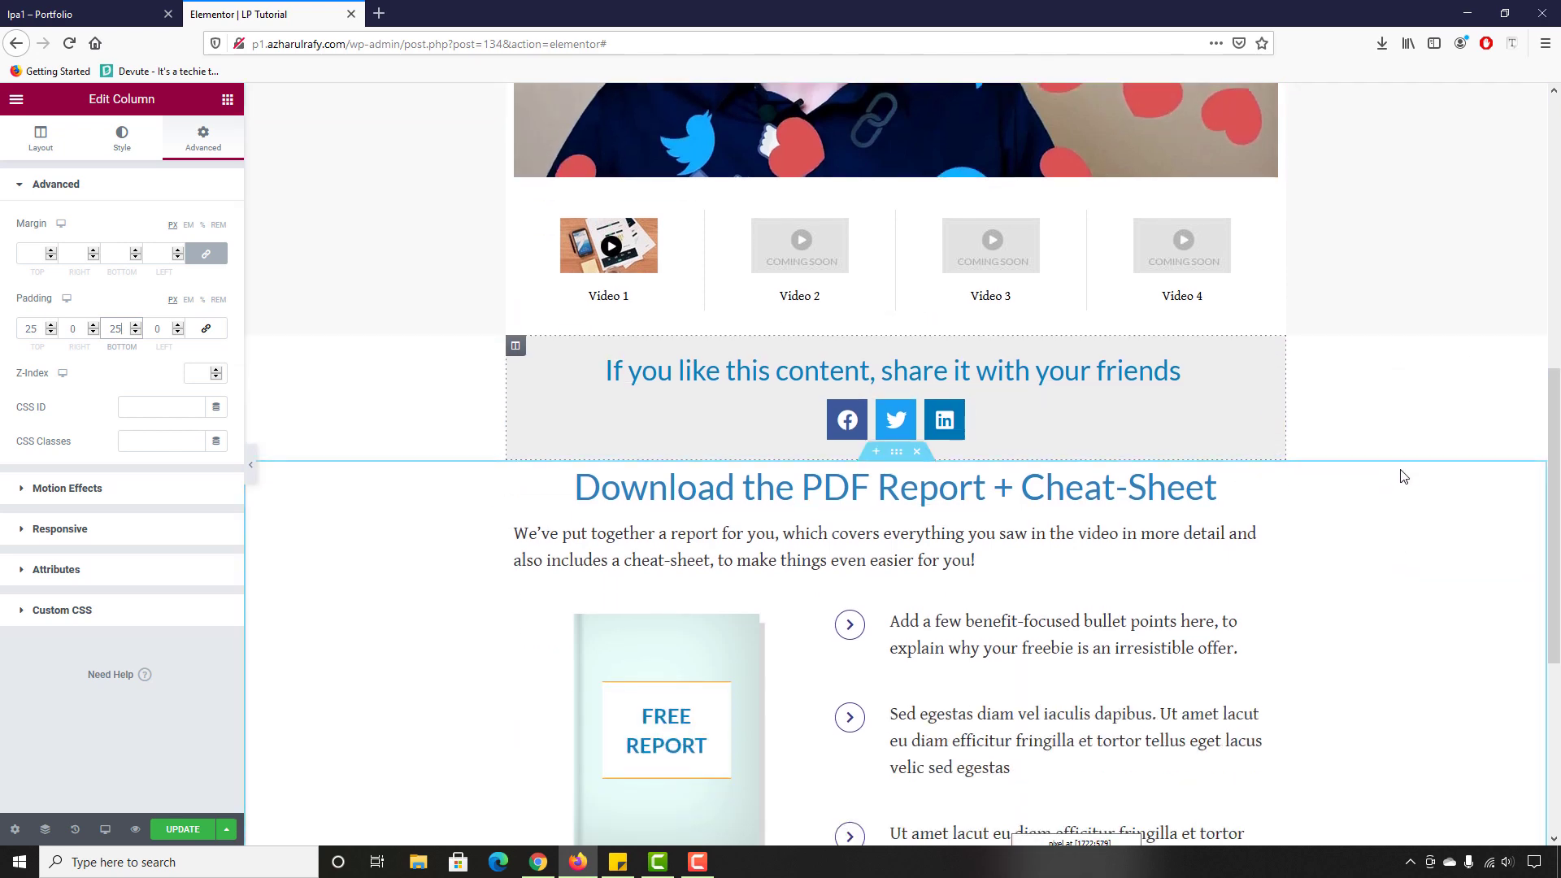
{"action": "scroll", "coordinate": [894, 455], "scroll_direction": "down", "scroll_amount": 3}
{"action": "scroll", "coordinate": [529, 533], "scroll_direction": "up", "scroll_amount": 2}
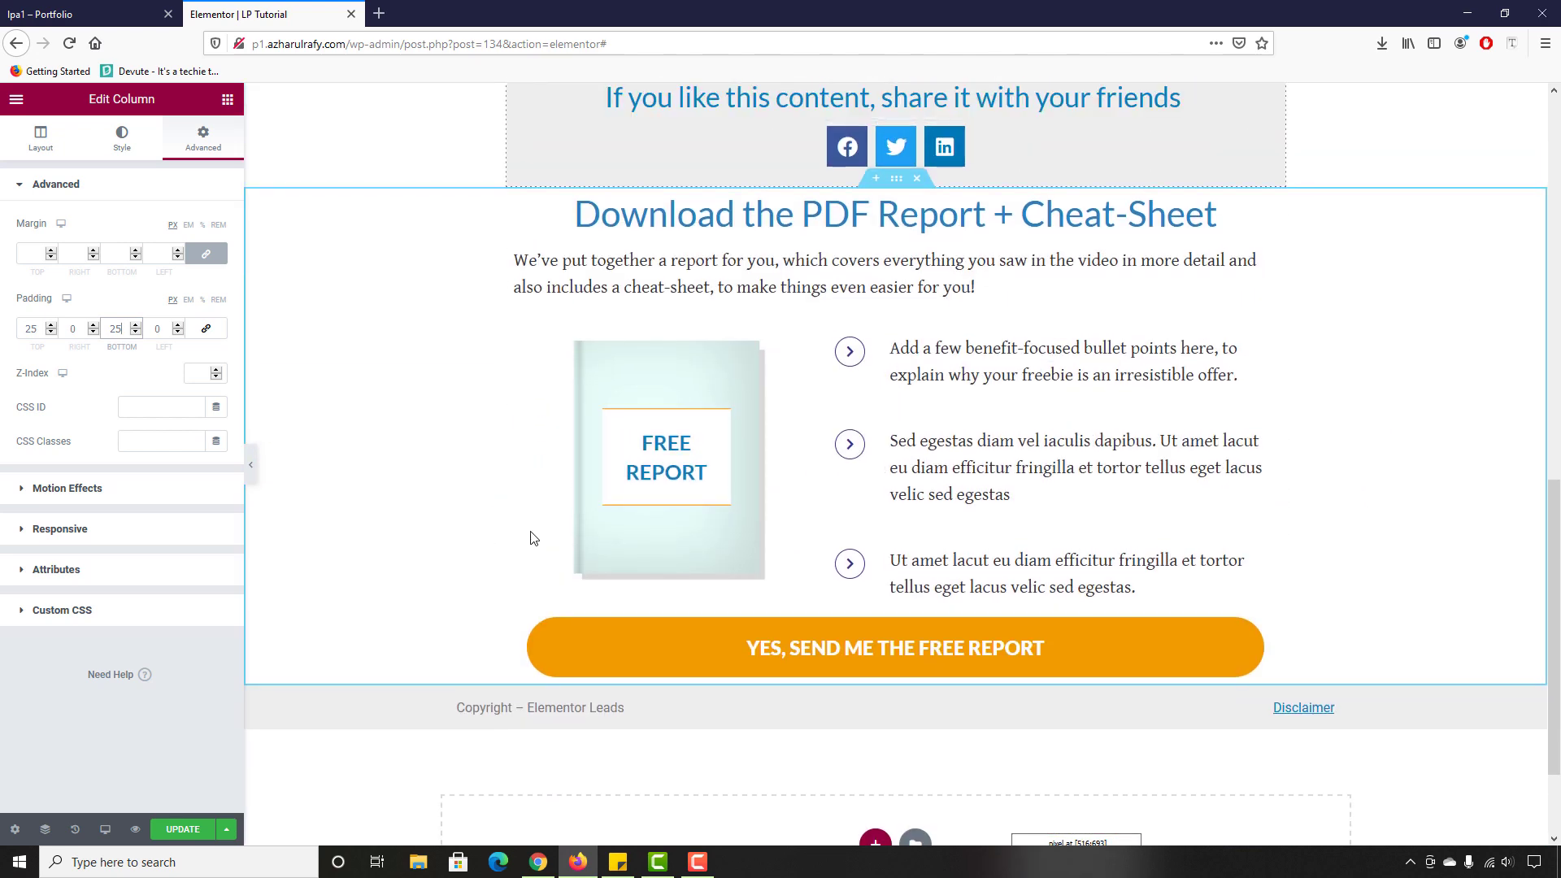
{"action": "left_click", "coordinate": [896, 288]}
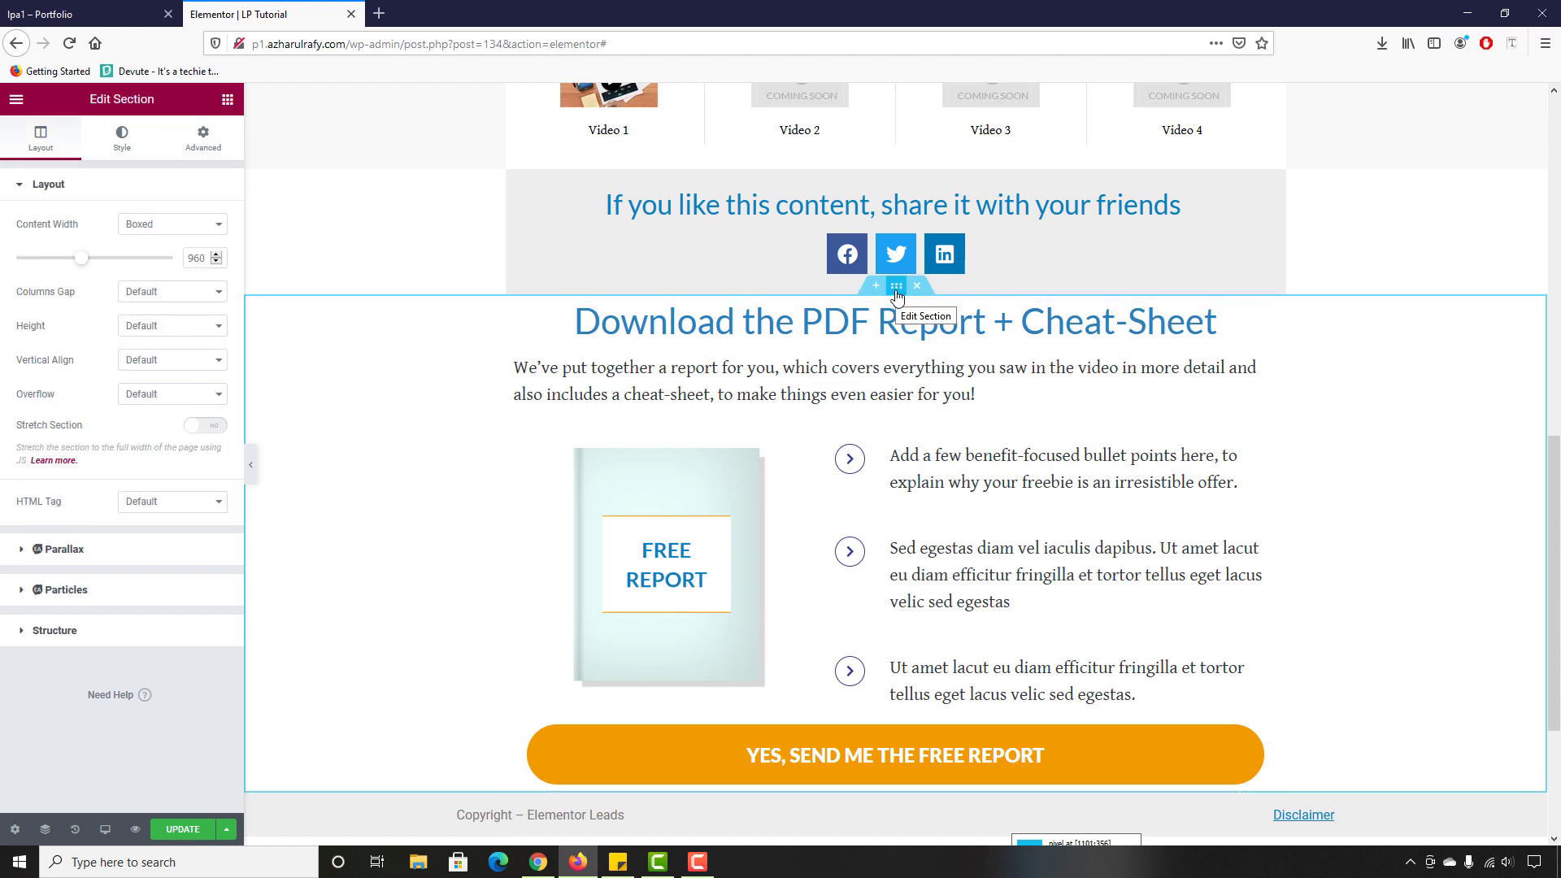
{"action": "left_click", "coordinate": [203, 150]}
{"action": "left_click", "coordinate": [207, 329]}
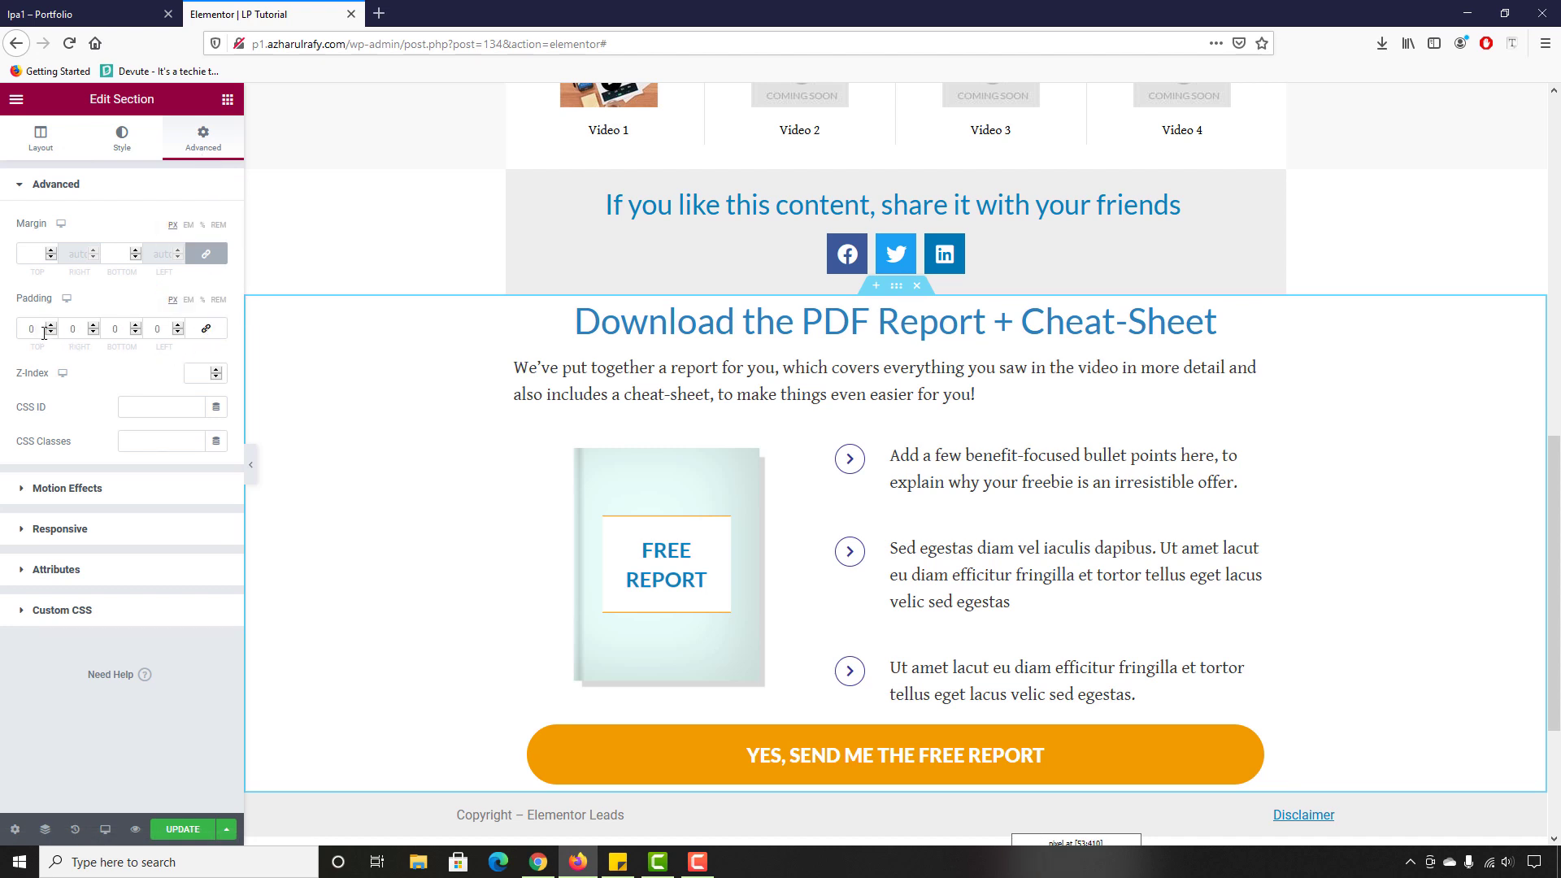
{"action": "type", "text": "50"}
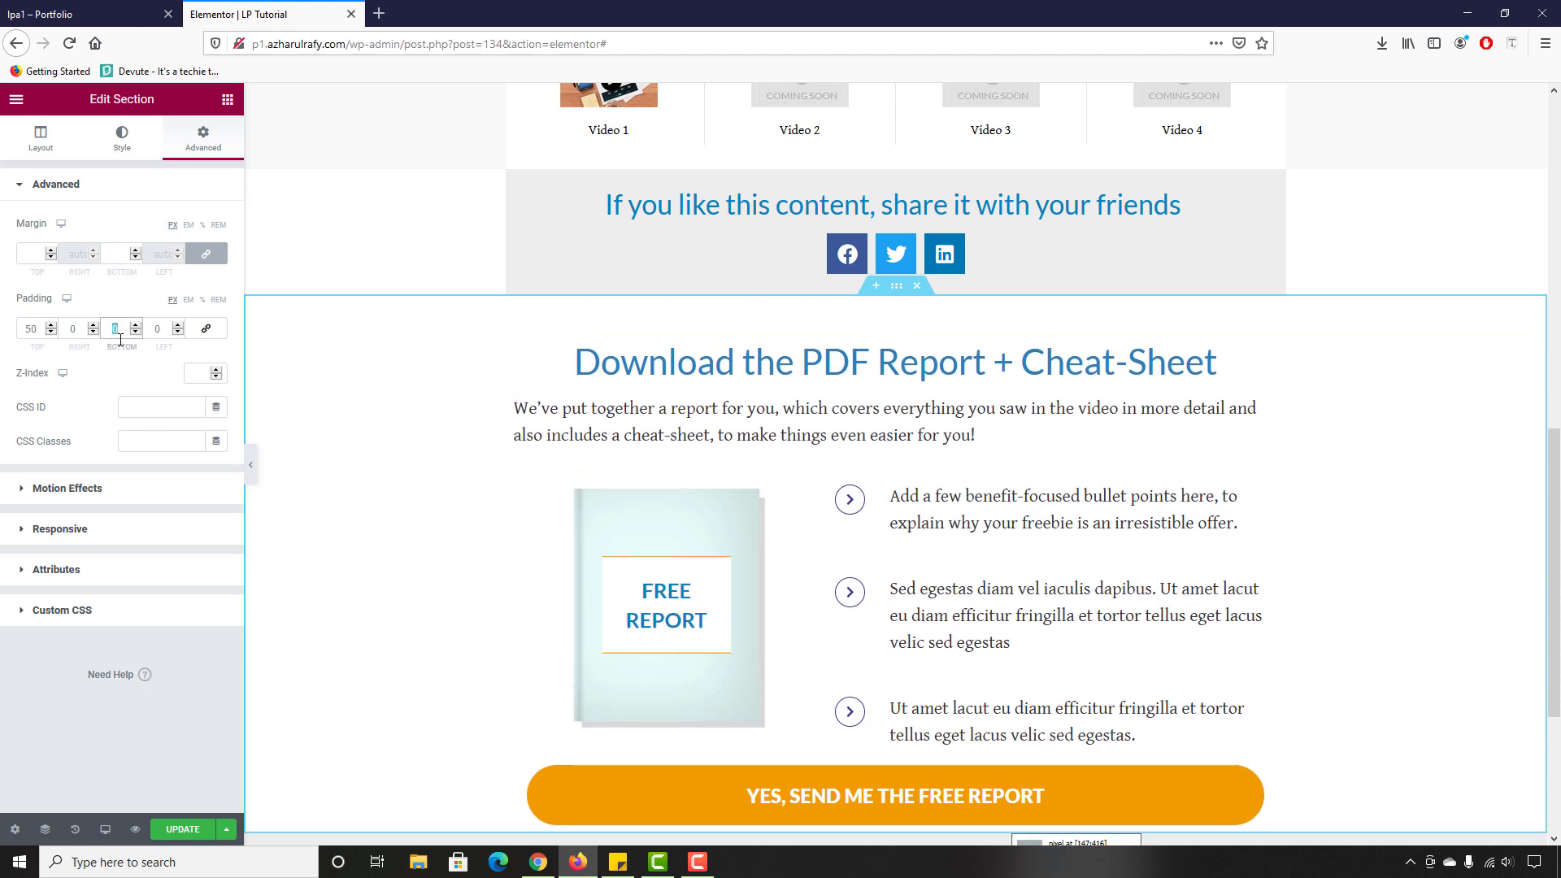
{"action": "type", "text": "50"}
{"action": "scroll", "coordinate": [803, 616], "scroll_direction": "down", "scroll_amount": 3}
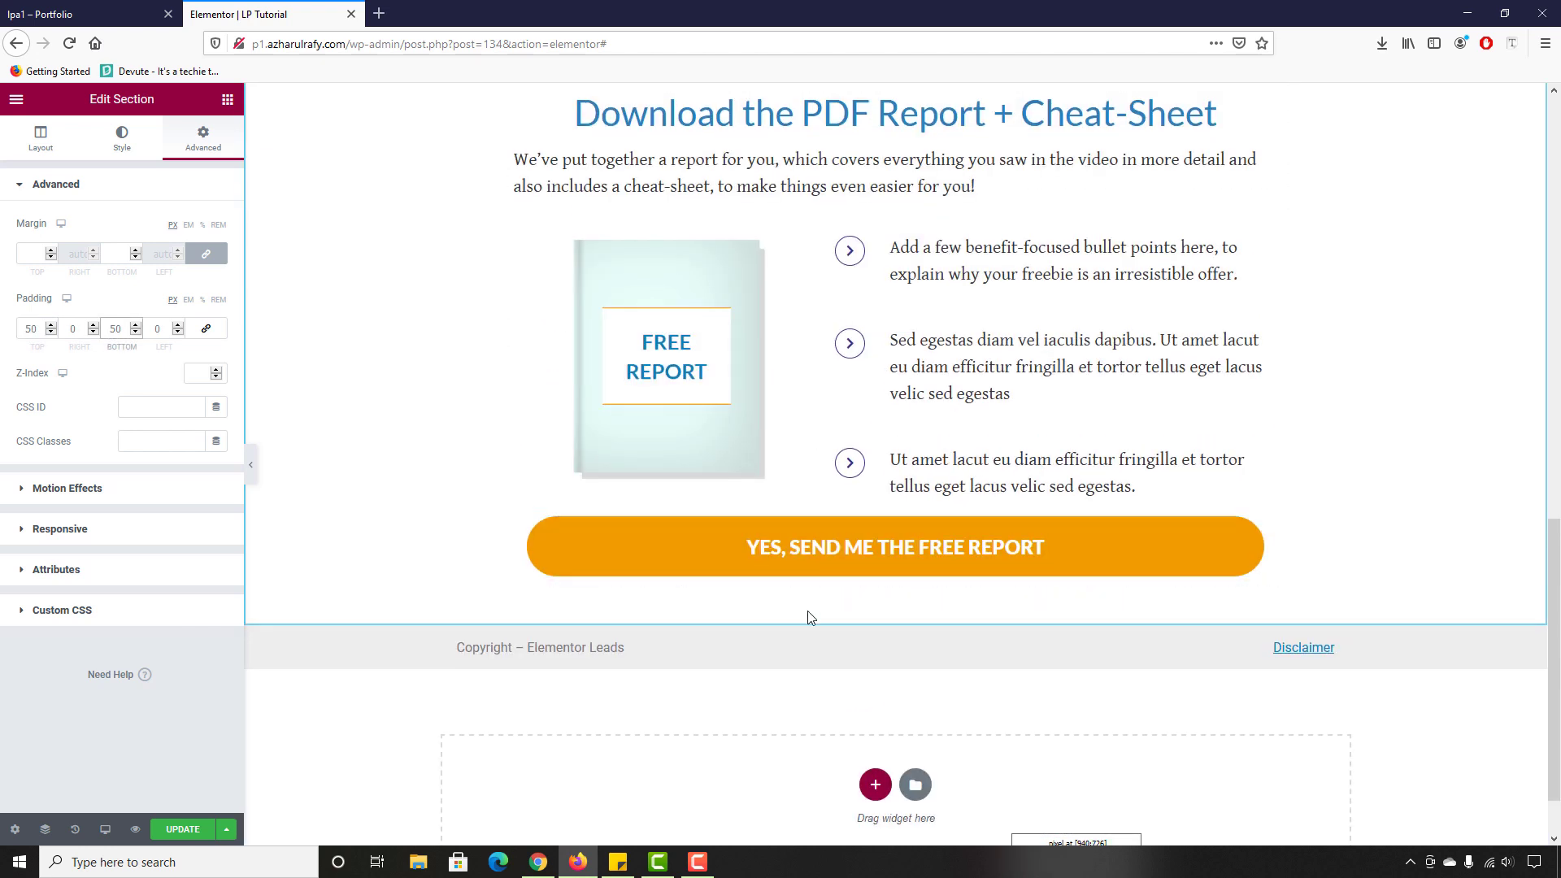
{"action": "scroll", "coordinate": [449, 628], "scroll_direction": "up", "scroll_amount": 3}
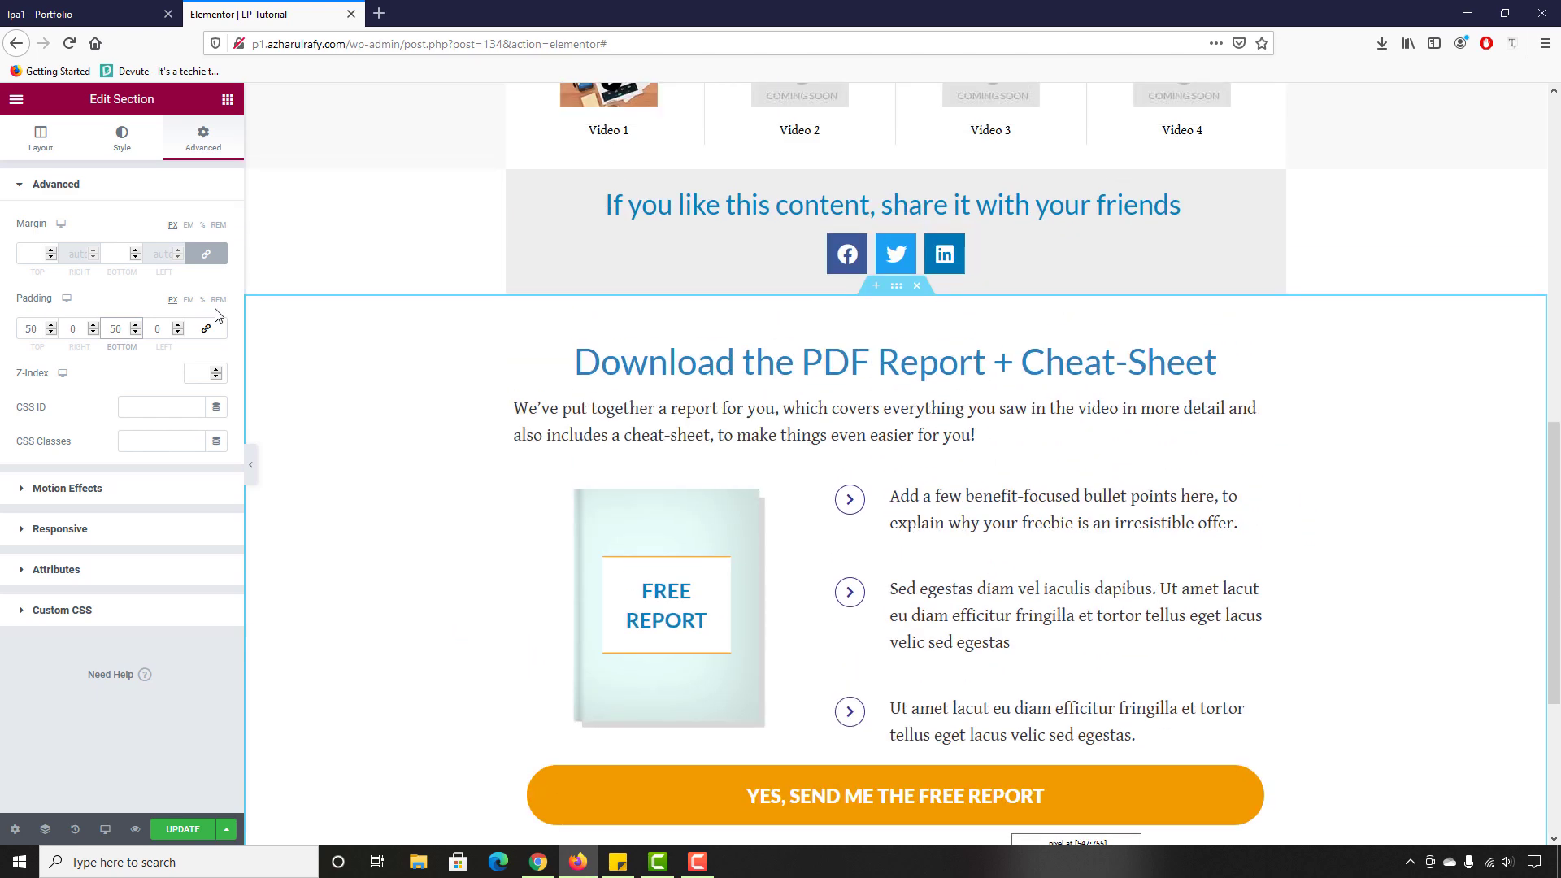
{"action": "left_click", "coordinate": [24, 12]}
{"action": "scroll", "coordinate": [227, 597], "scroll_direction": "down", "scroll_amount": 12}
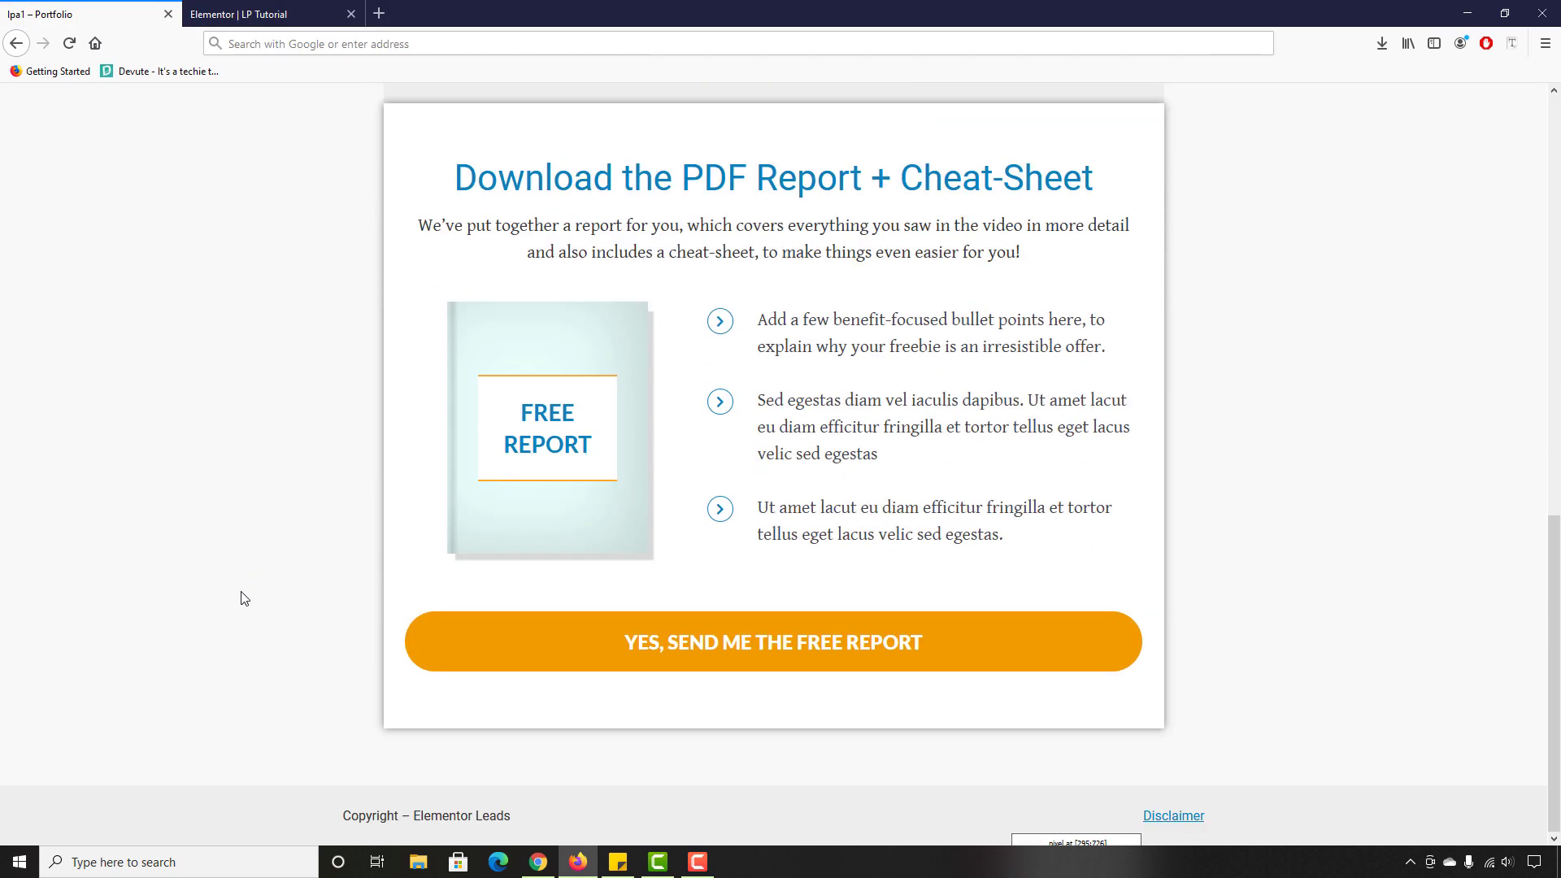
Step: Compare the background colours and section spacing of the video, share and PDF report areas between the reference page and the Elementor page
{"action": "scroll", "coordinate": [331, 690], "scroll_direction": "up", "scroll_amount": 9}
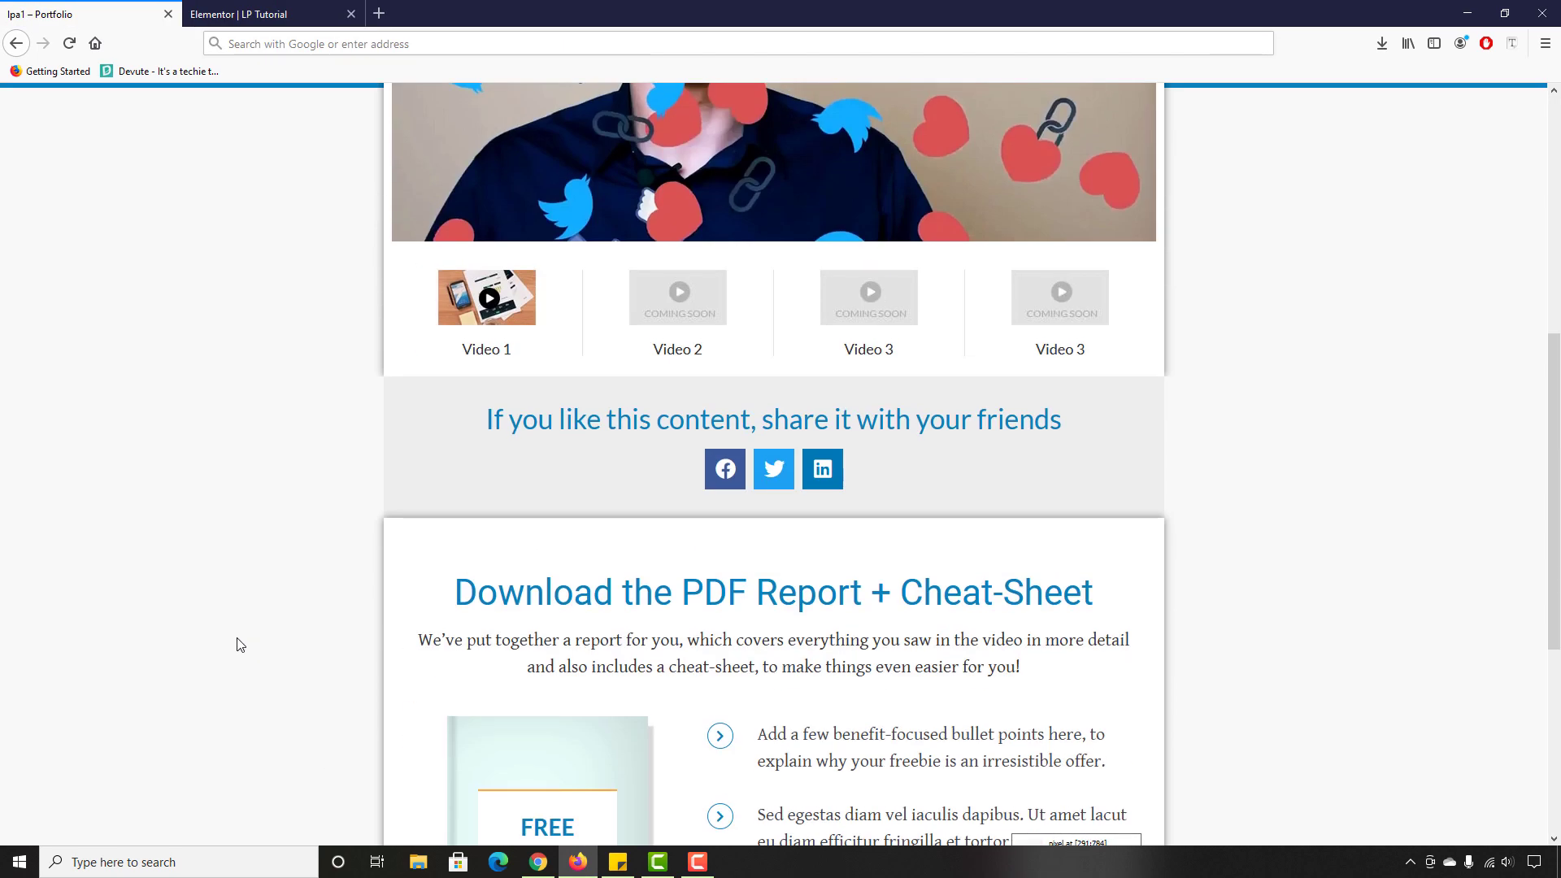
{"action": "scroll", "coordinate": [240, 643], "scroll_direction": "down", "scroll_amount": 5}
{"action": "scroll", "coordinate": [240, 643], "scroll_direction": "down", "scroll_amount": 4}
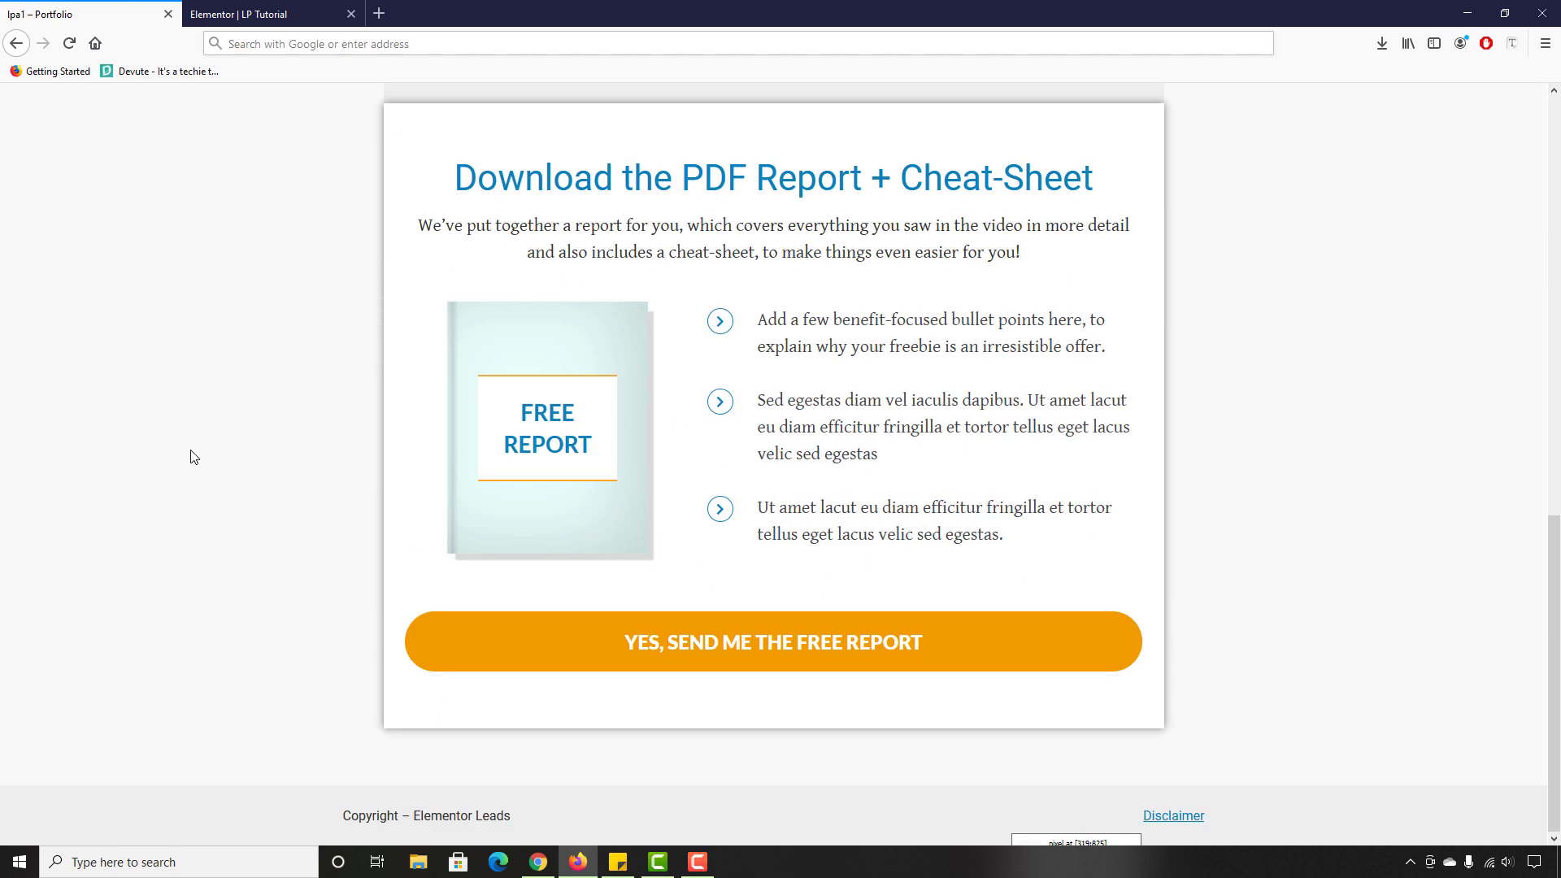
{"action": "key", "text": "ctrl+Tab"}
{"action": "scroll", "coordinate": [586, 481], "scroll_direction": "down", "scroll_amount": 1}
{"action": "scroll", "coordinate": [601, 569], "scroll_direction": "down", "scroll_amount": 3}
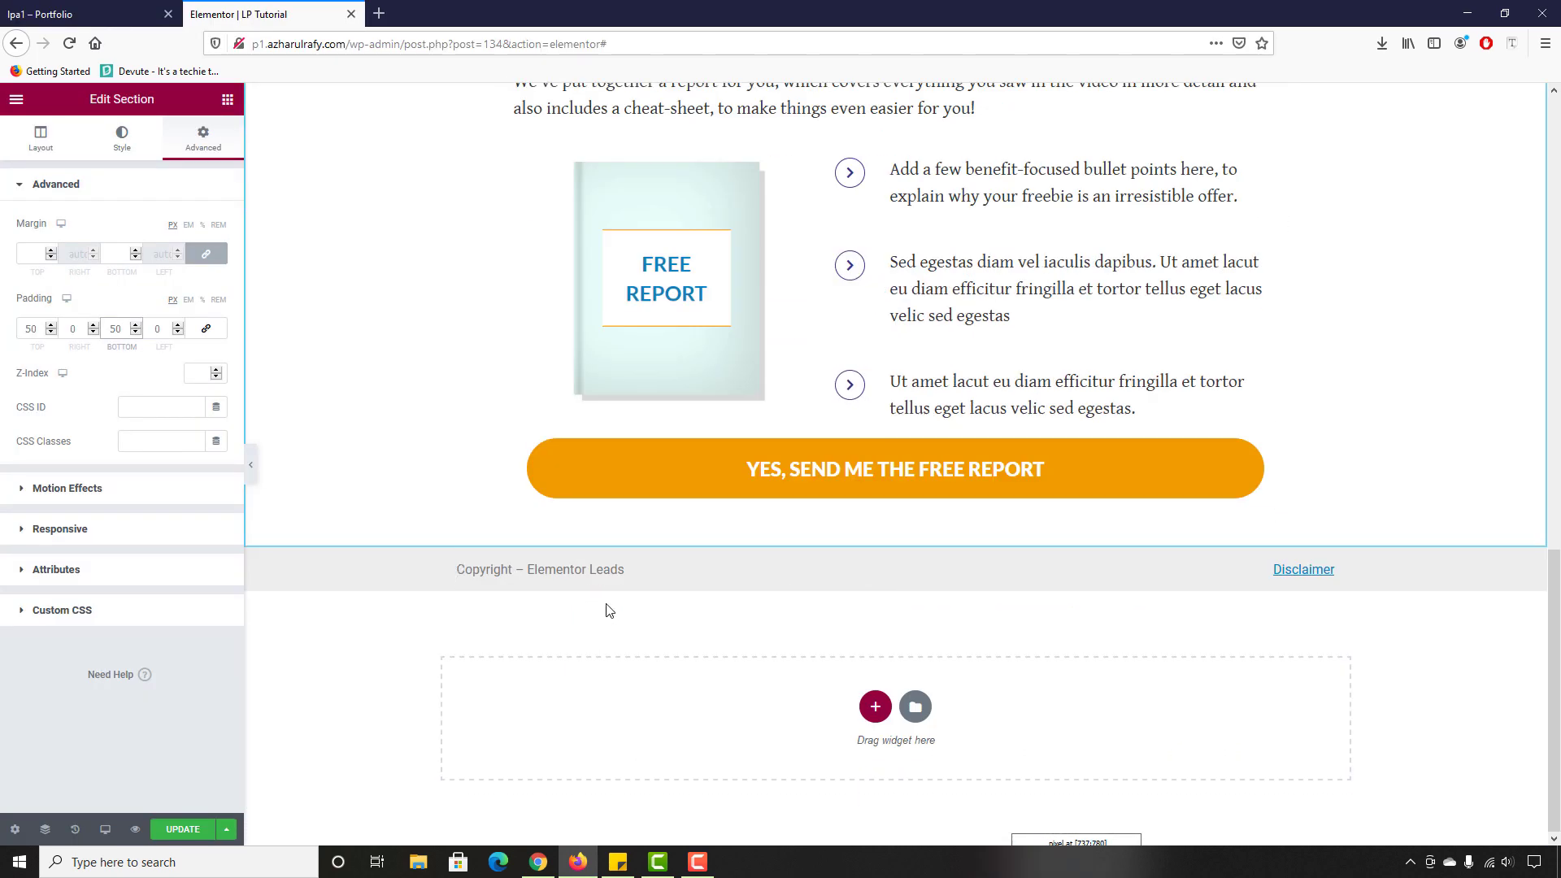
{"action": "scroll", "coordinate": [609, 610], "scroll_direction": "up", "scroll_amount": 6}
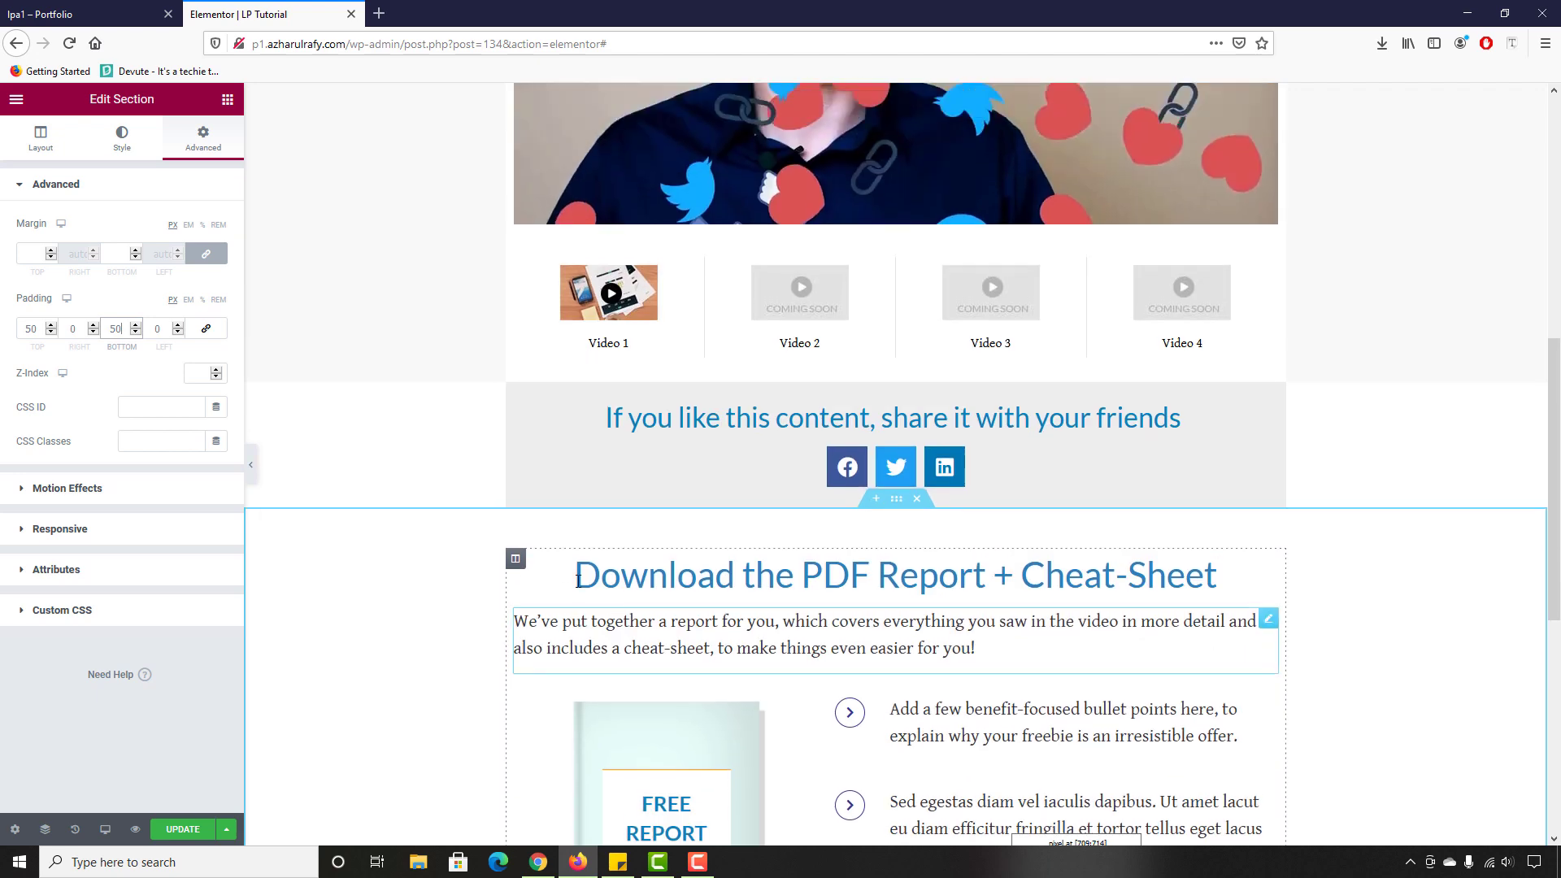
{"action": "scroll", "coordinate": [577, 580], "scroll_direction": "up", "scroll_amount": 3}
{"action": "scroll", "coordinate": [463, 582], "scroll_direction": "down", "scroll_amount": 3}
{"action": "scroll", "coordinate": [422, 366], "scroll_direction": "down", "scroll_amount": 1}
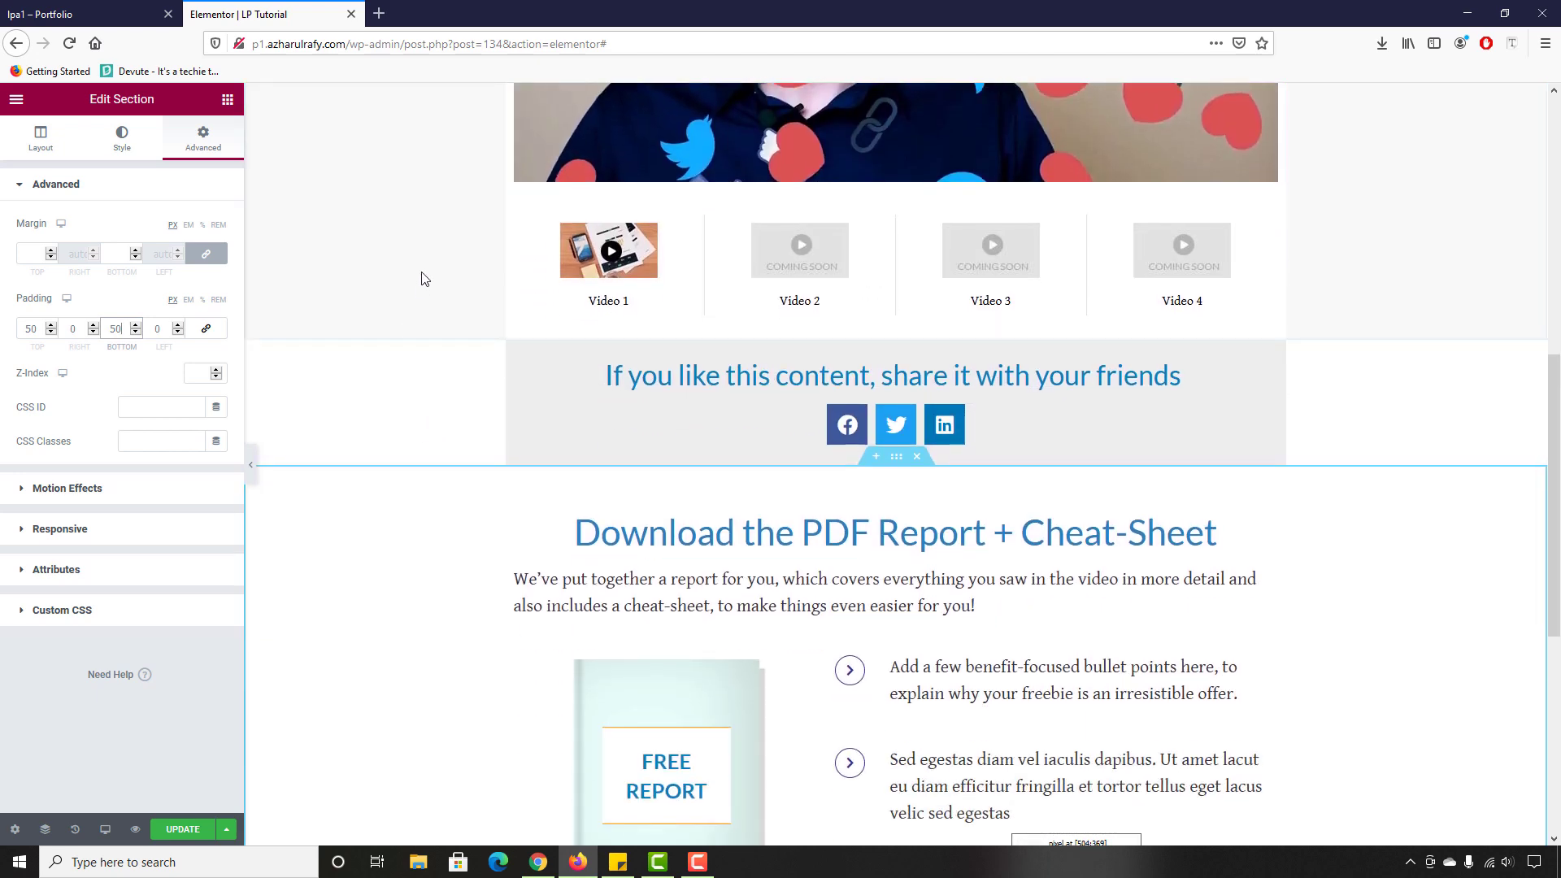
{"action": "scroll", "coordinate": [394, 373], "scroll_direction": "up", "scroll_amount": 4}
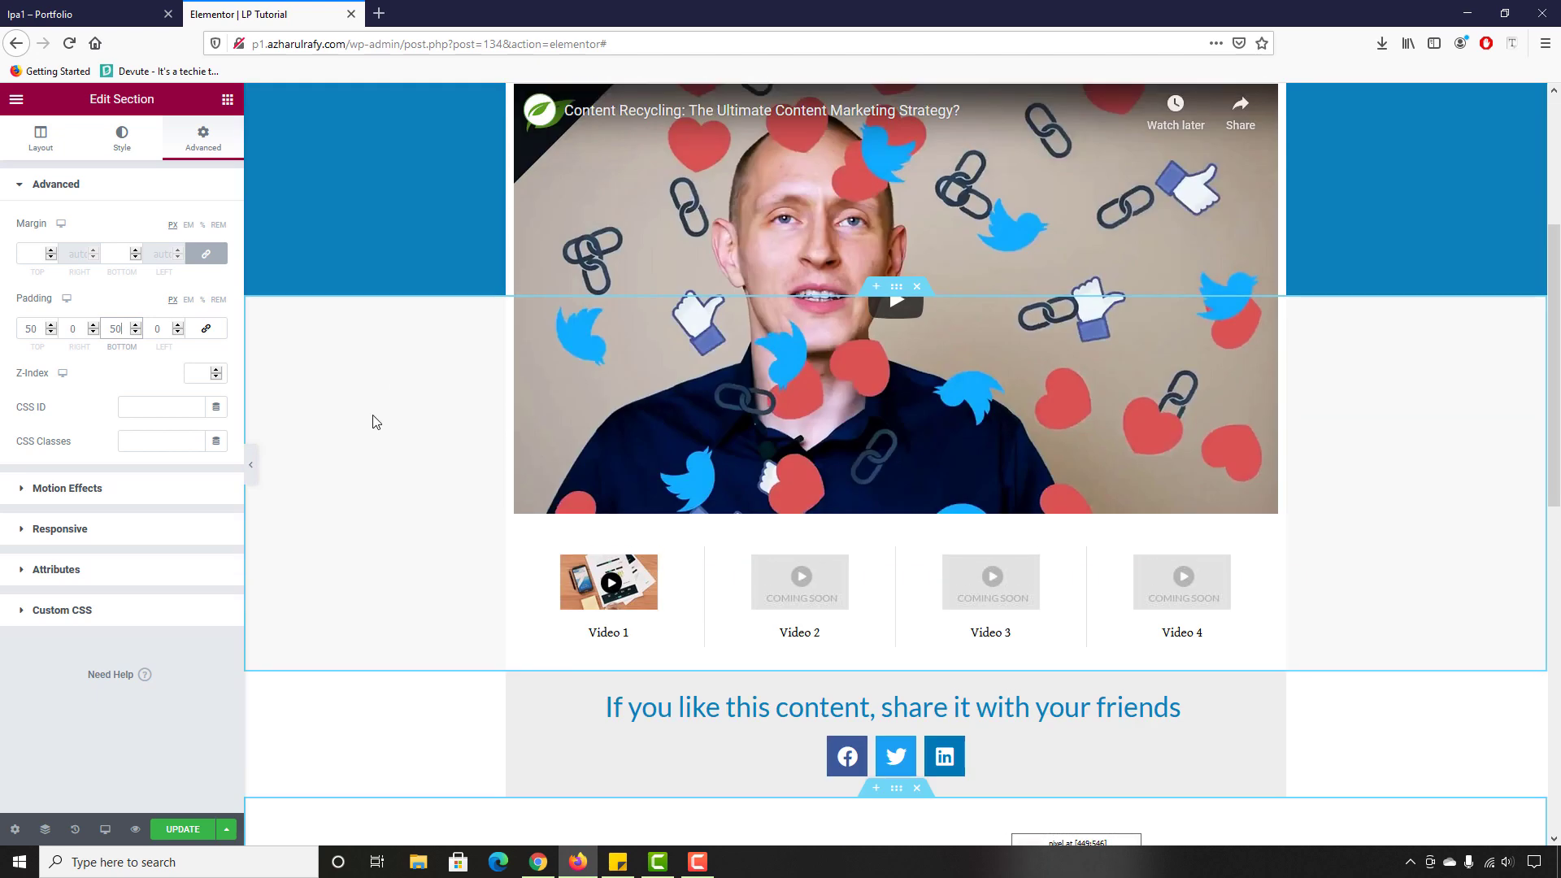
{"action": "left_click", "coordinate": [122, 14]}
{"action": "scroll", "coordinate": [257, 620], "scroll_direction": "up", "scroll_amount": 6}
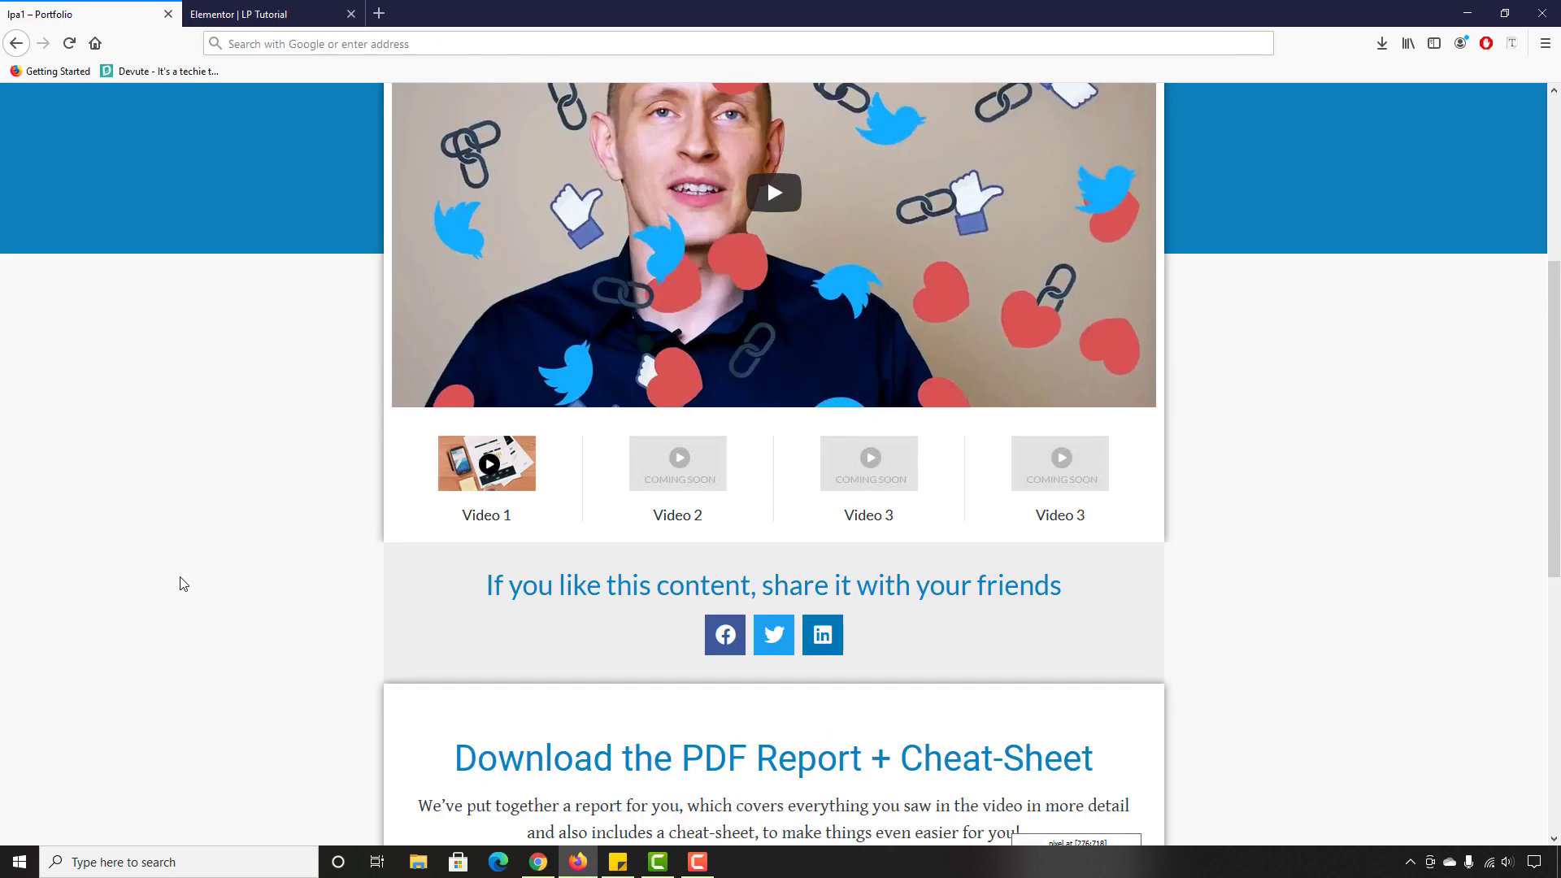
{"action": "scroll", "coordinate": [181, 582], "scroll_direction": "down", "scroll_amount": 2}
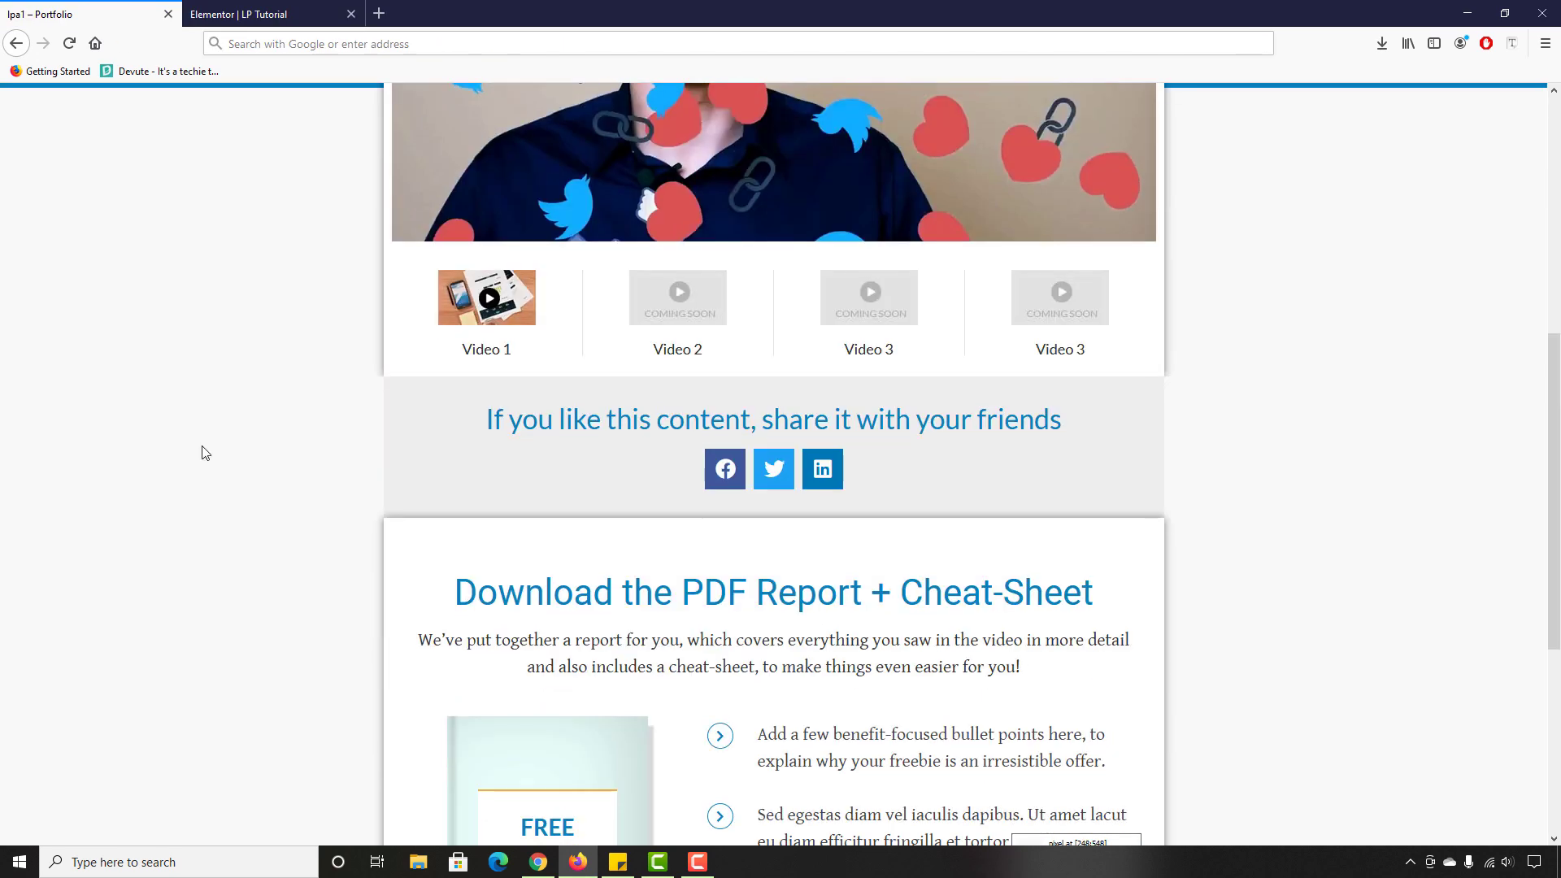
Step: Give the social share section a classic background with the colour #F8F8F8
{"action": "left_click", "coordinate": [276, 14]}
{"action": "scroll", "coordinate": [418, 565], "scroll_direction": "down", "scroll_amount": 3}
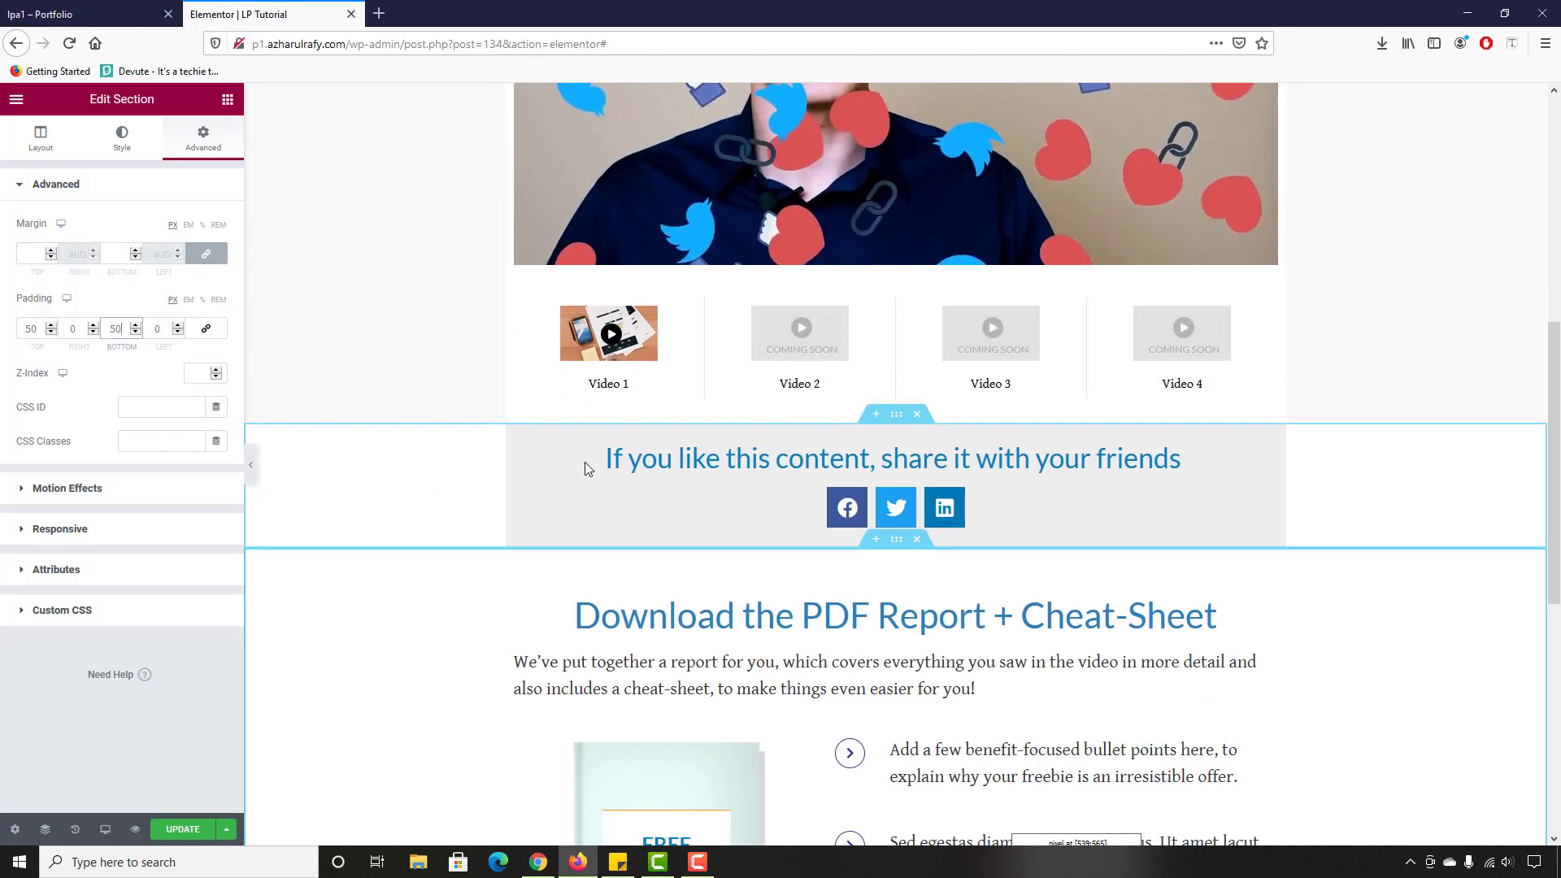
{"action": "left_click", "coordinate": [895, 416]}
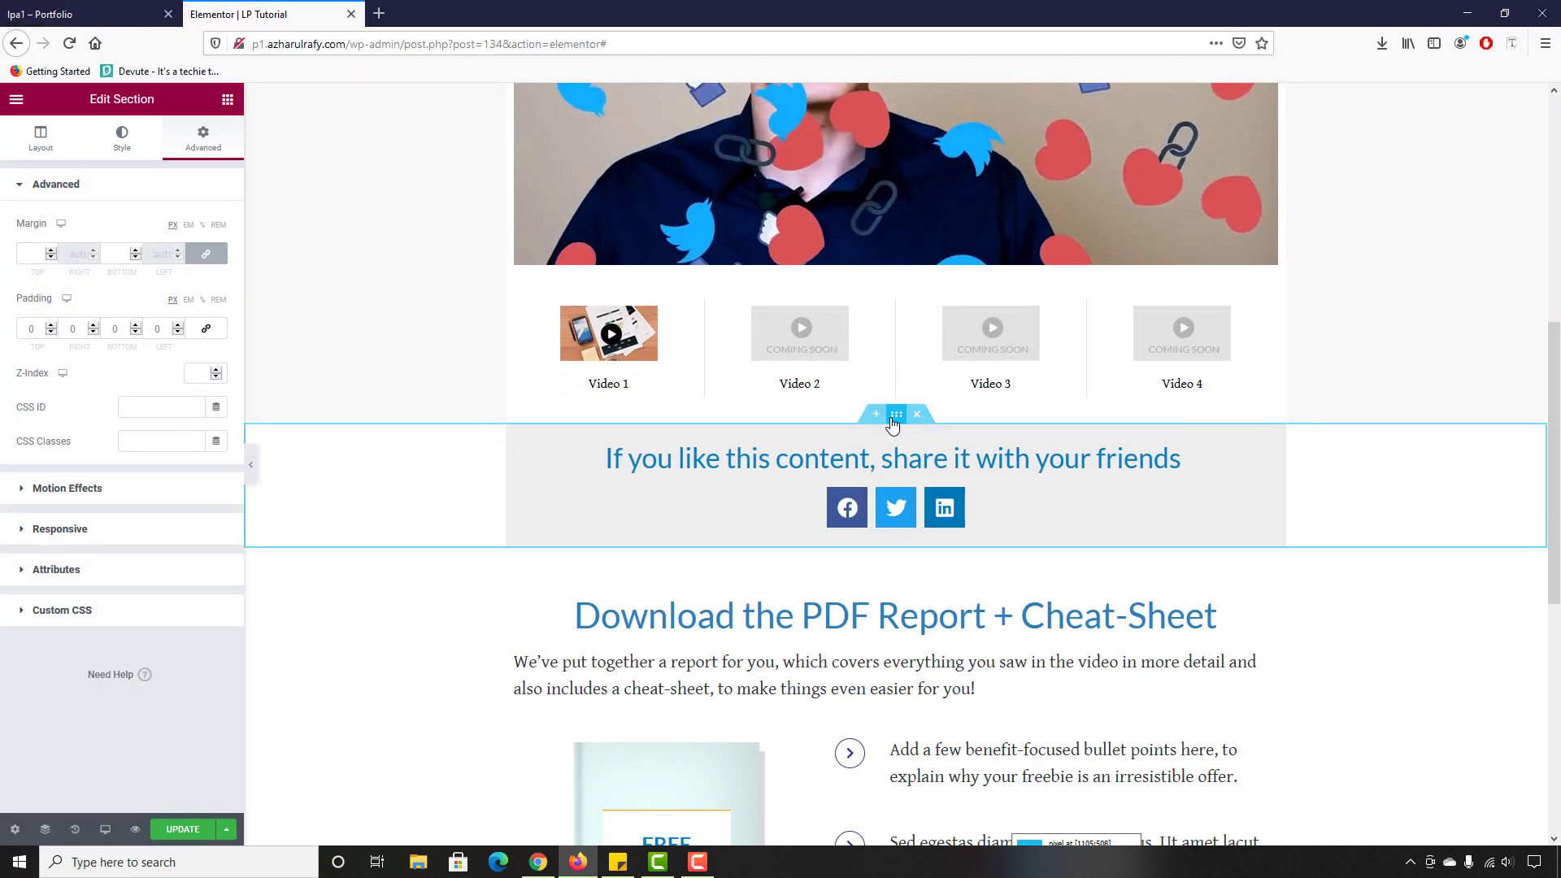
{"action": "left_click", "coordinate": [122, 136]}
{"action": "left_click", "coordinate": [149, 260]}
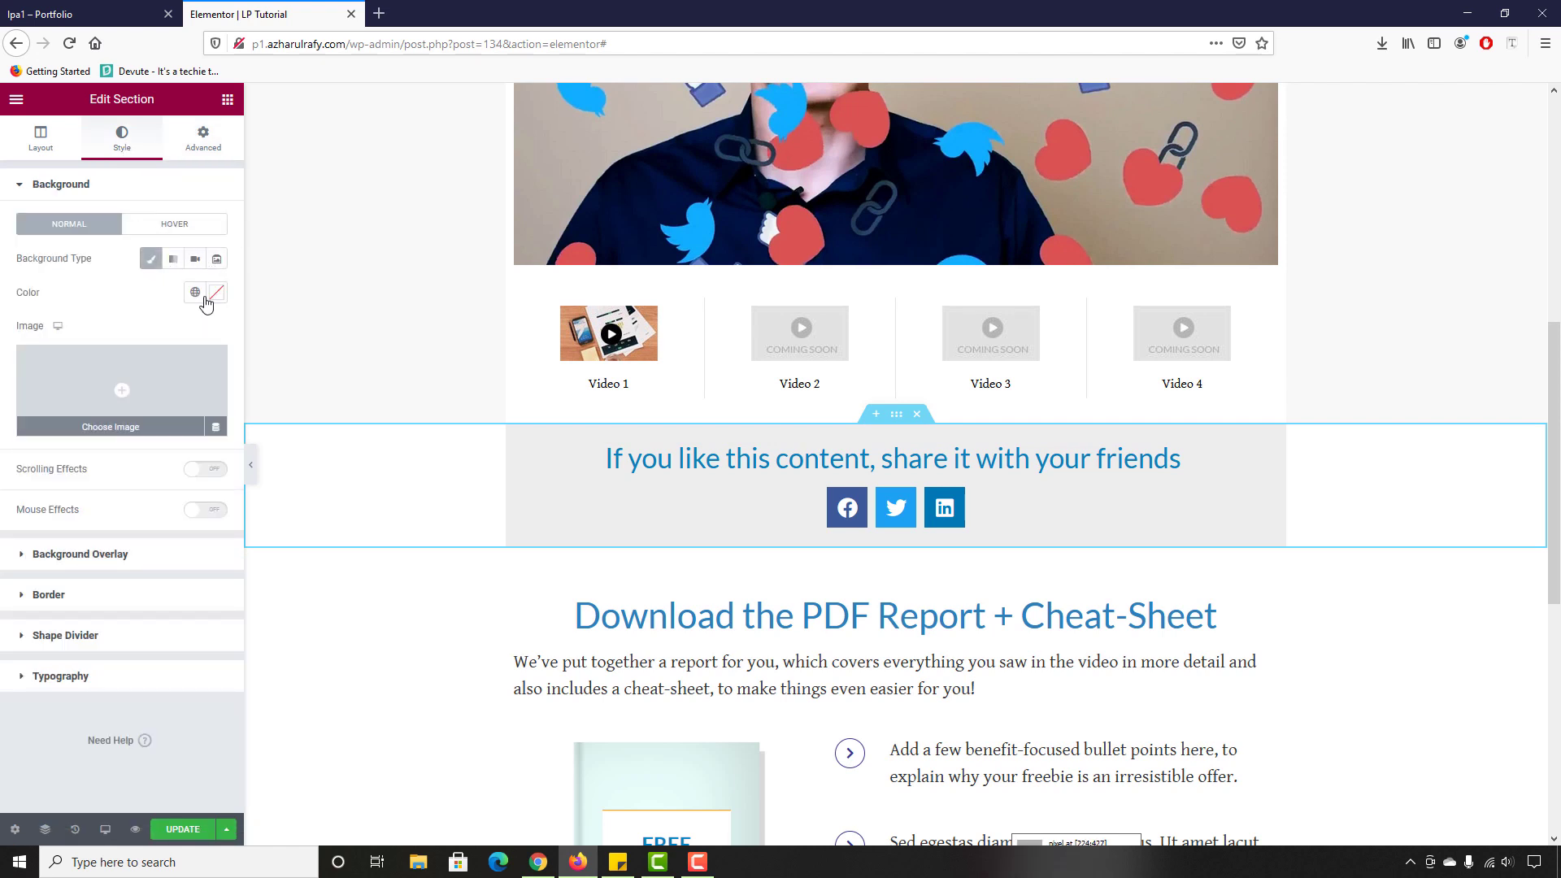
{"action": "left_click", "coordinate": [216, 292]}
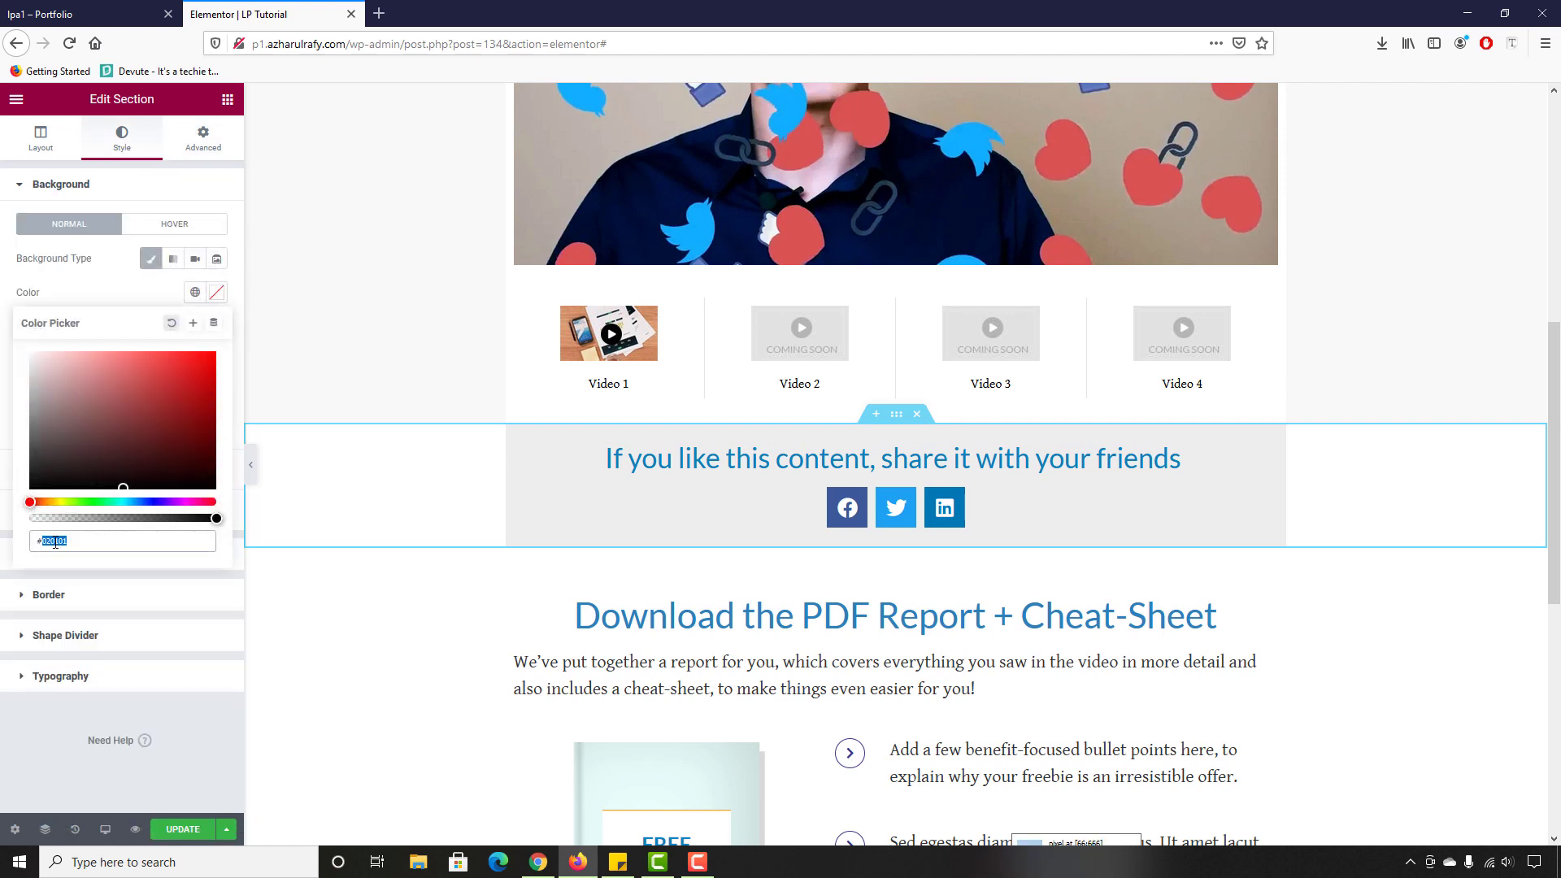
Step: Give the PDF report section a classic background with the colour #F8F8F8 and check it down to the footer
{"action": "scroll", "coordinate": [391, 456], "scroll_direction": "down", "scroll_amount": 3}
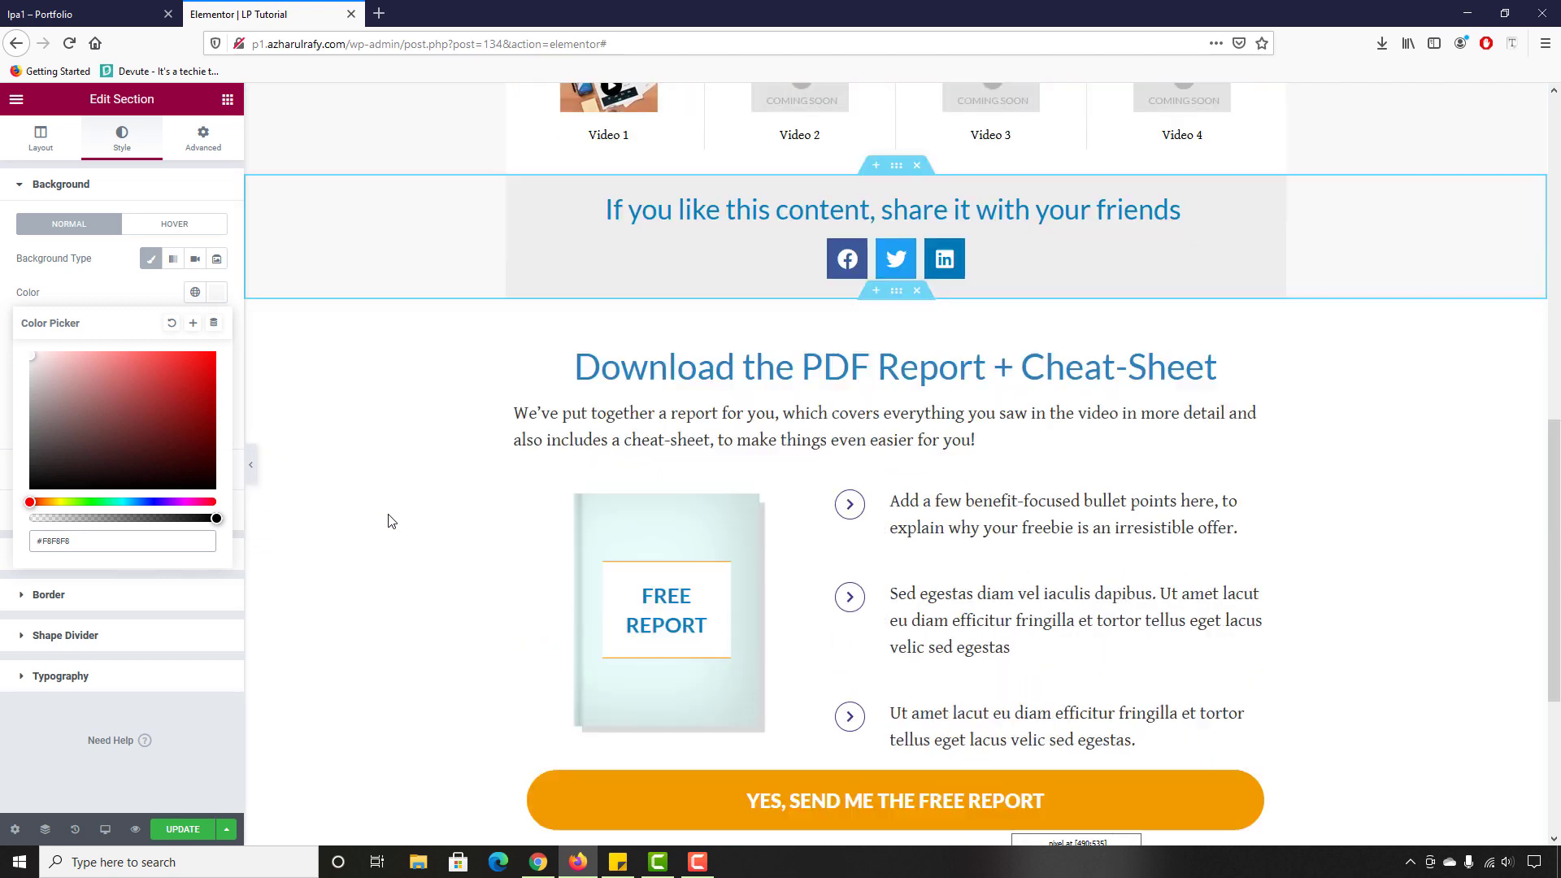
{"action": "left_click", "coordinate": [896, 291]}
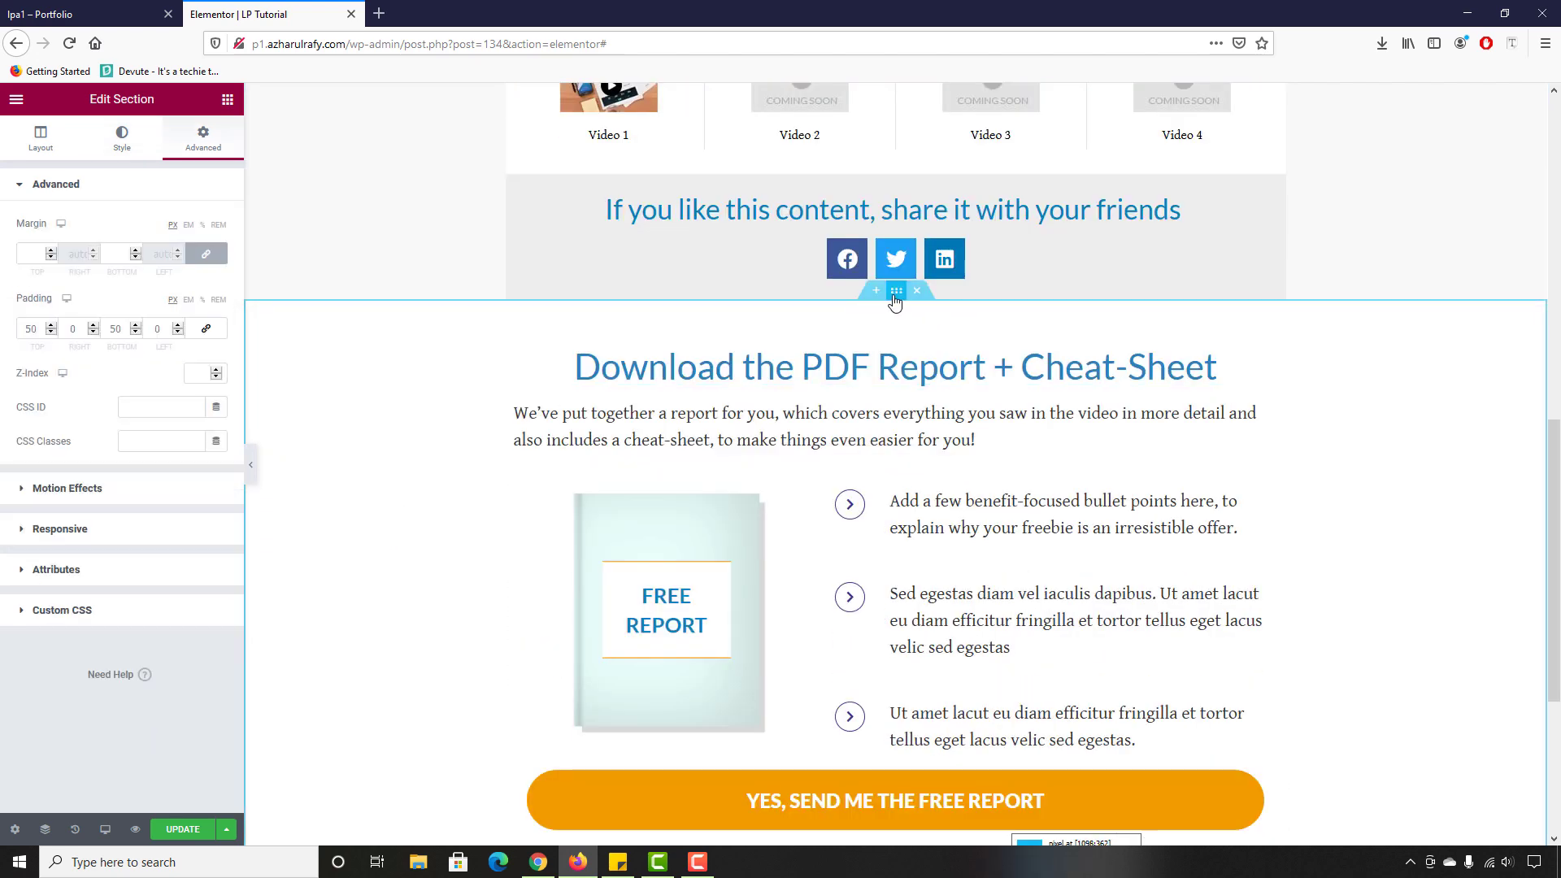
{"action": "left_click", "coordinate": [121, 140]}
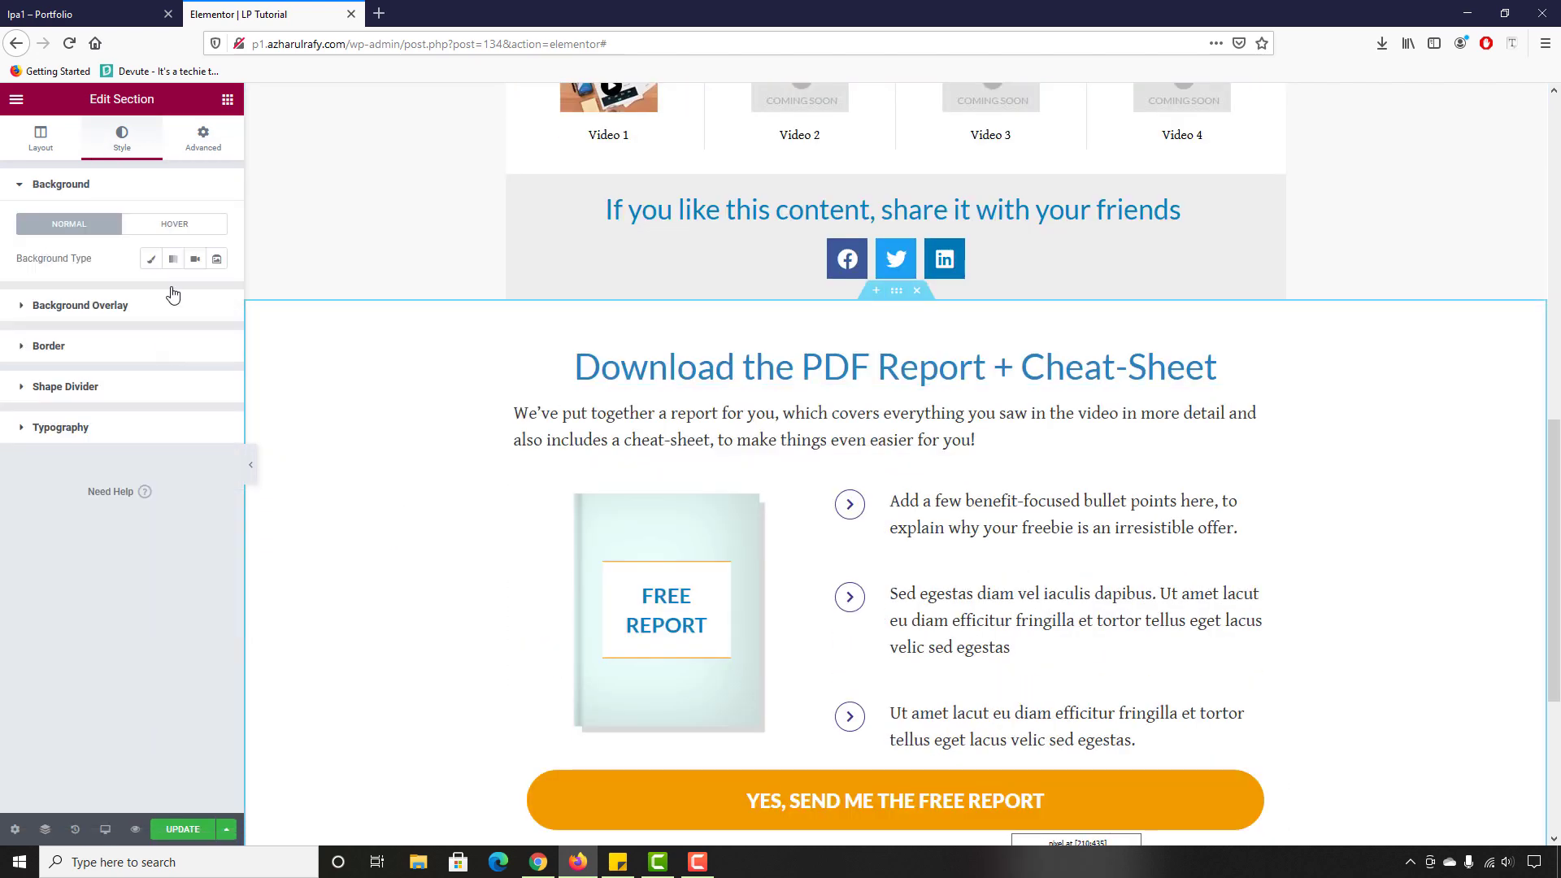
{"action": "left_click", "coordinate": [152, 258]}
{"action": "left_click", "coordinate": [216, 292]}
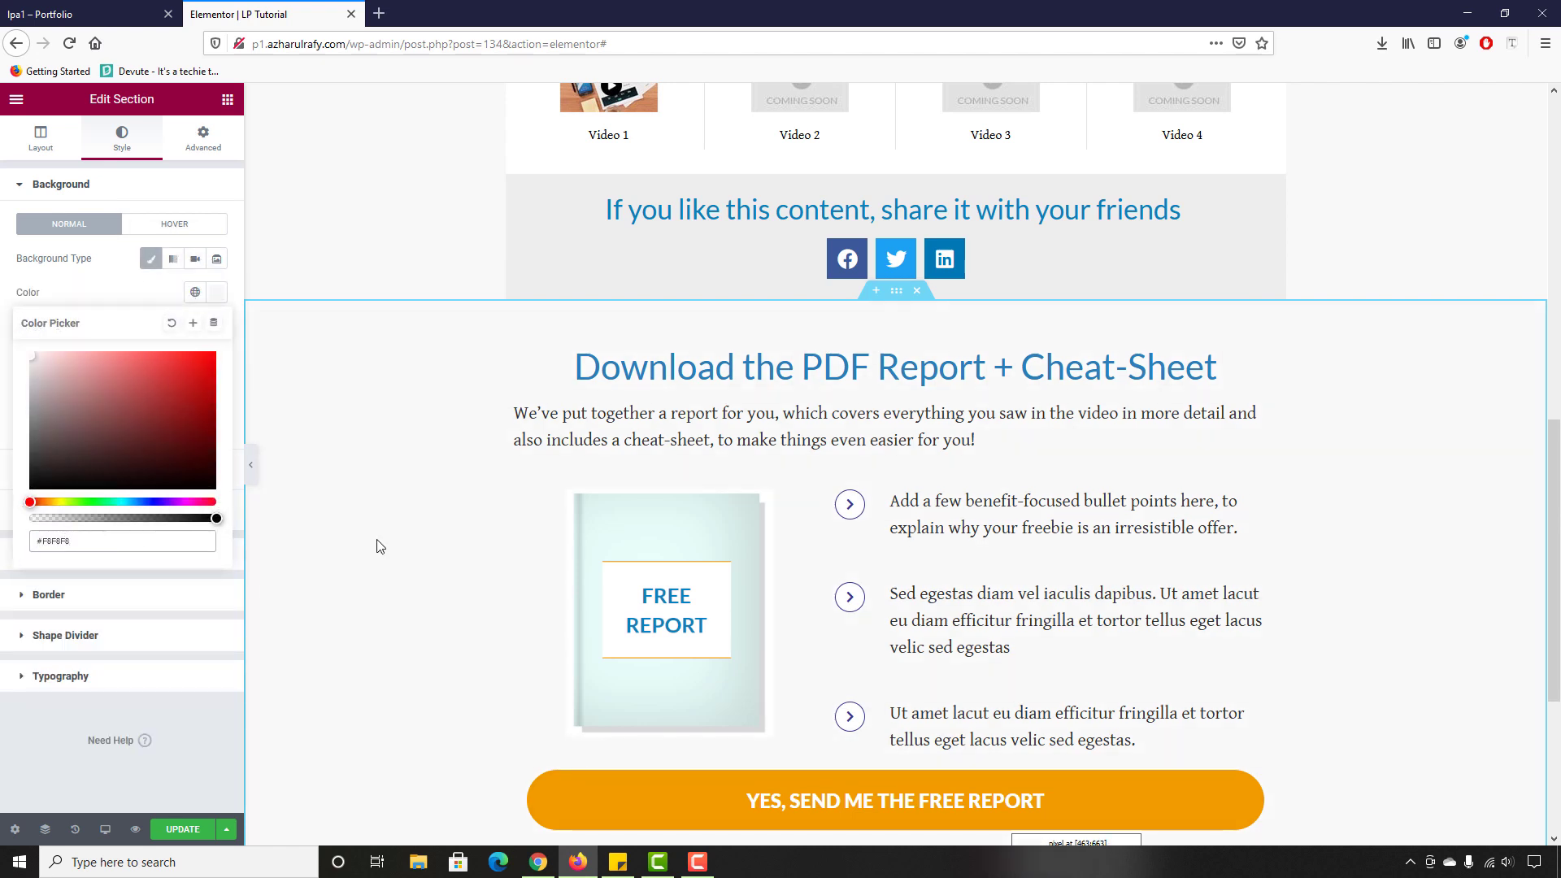
{"action": "scroll", "coordinate": [376, 546], "scroll_direction": "down", "scroll_amount": 3}
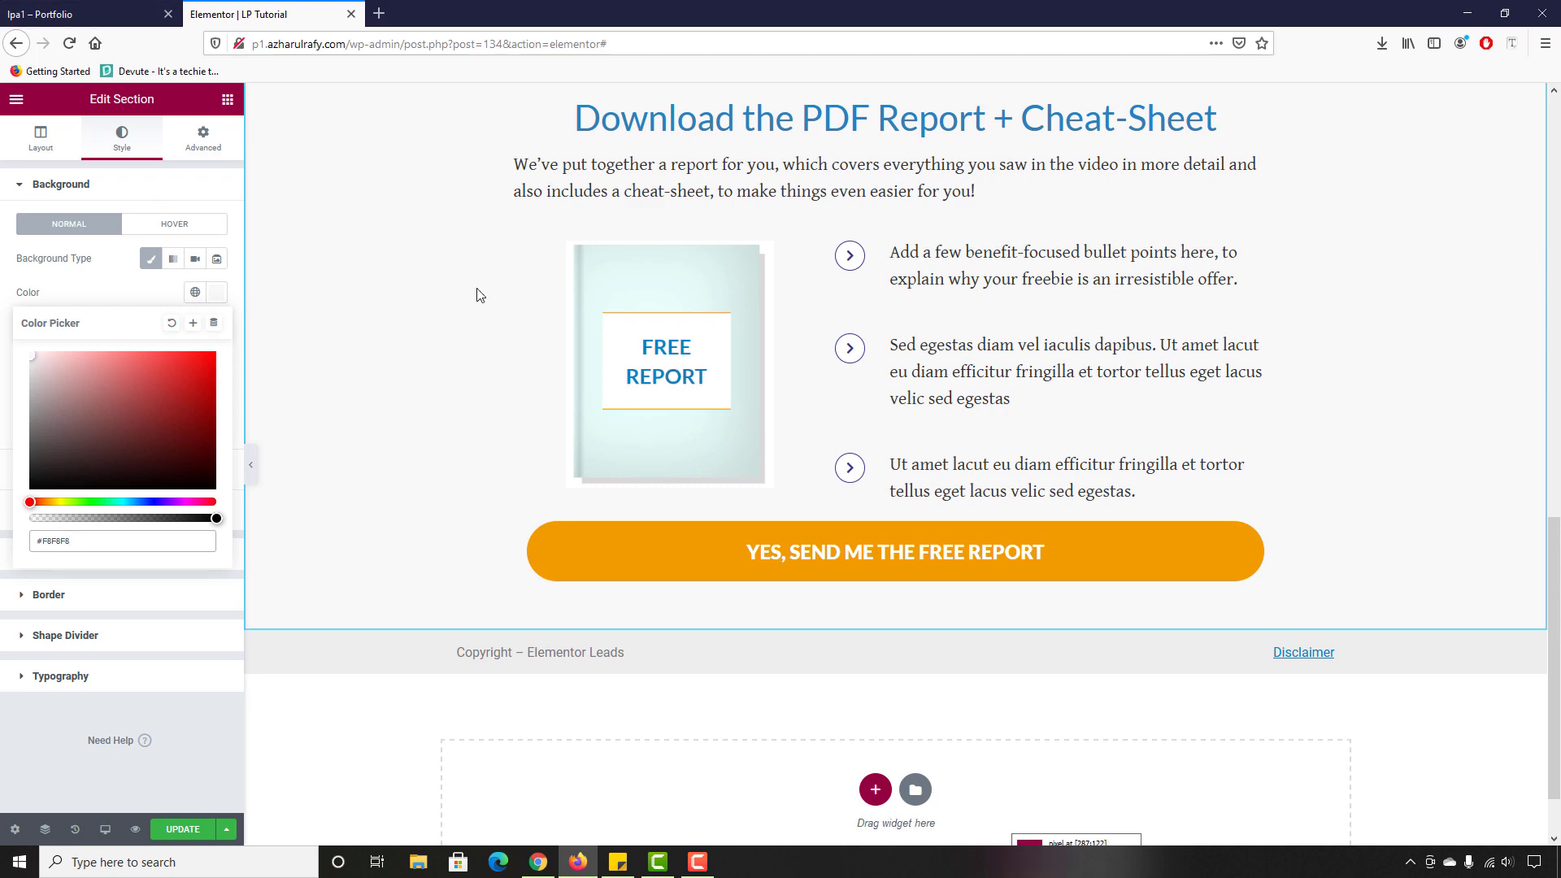
{"action": "scroll", "coordinate": [479, 295], "scroll_direction": "up", "scroll_amount": 3}
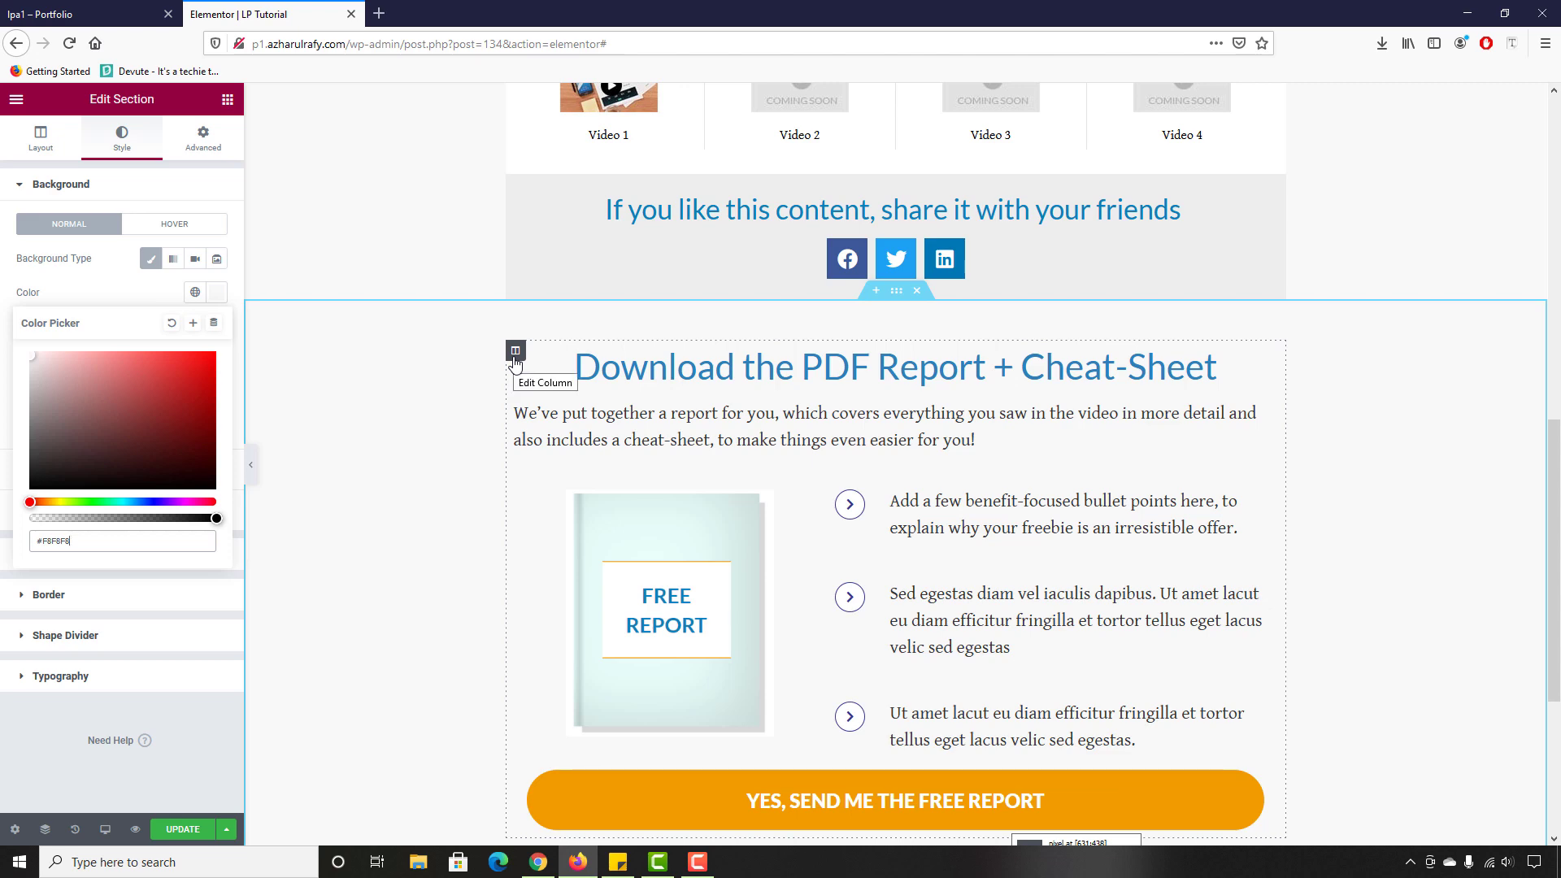
Step: Check the PDF report box on the reference page and give the PDF report column a classic background in white, #FFFFFF
{"action": "left_click", "coordinate": [19, 8]}
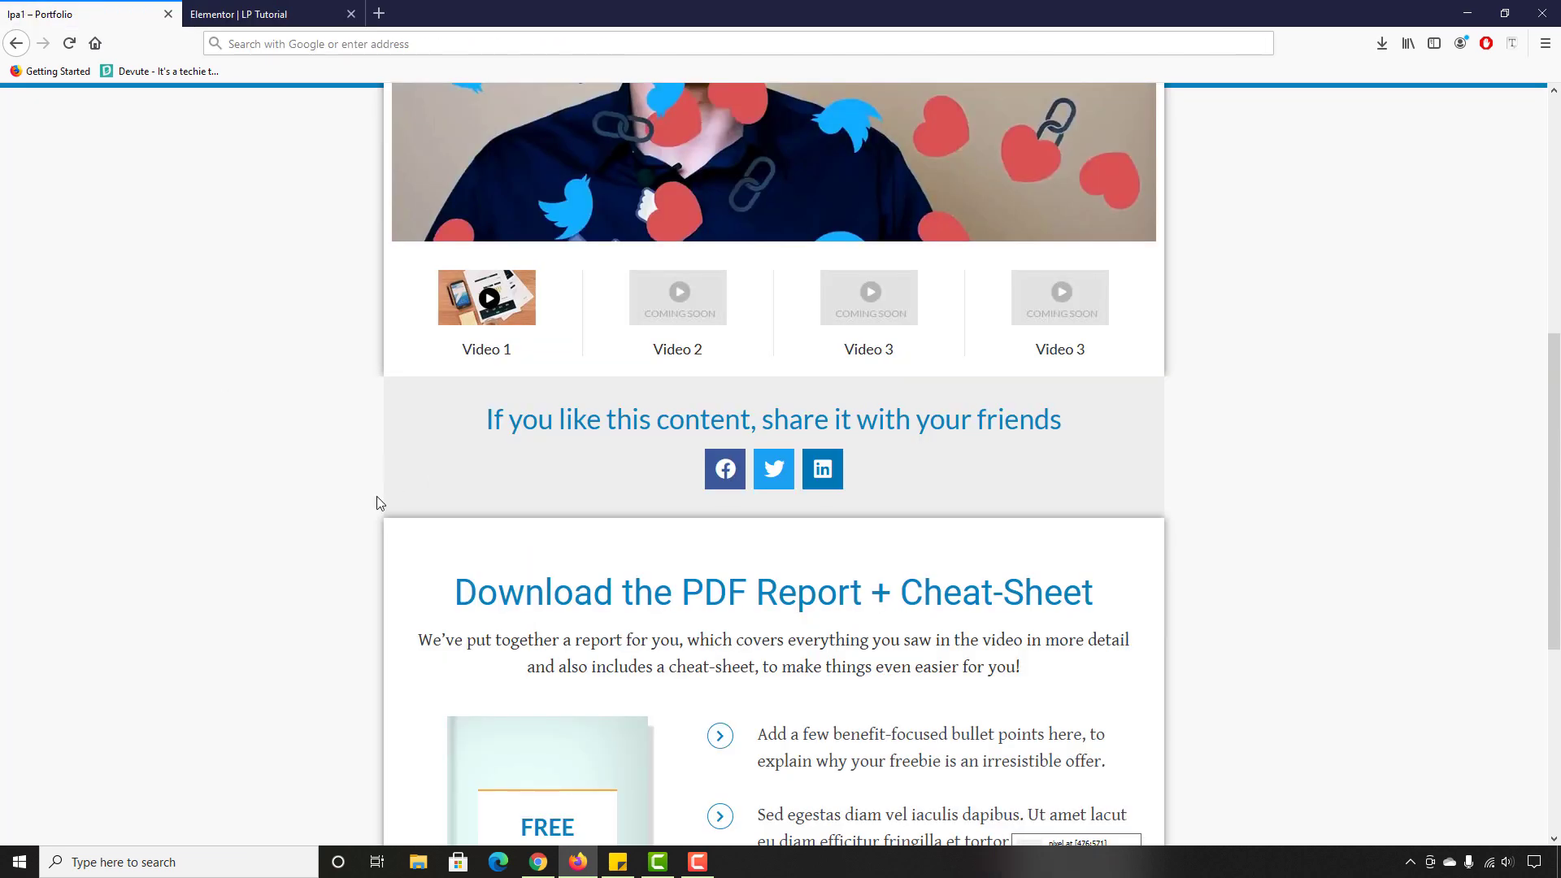
{"action": "scroll", "coordinate": [377, 502], "scroll_direction": "down", "scroll_amount": 2}
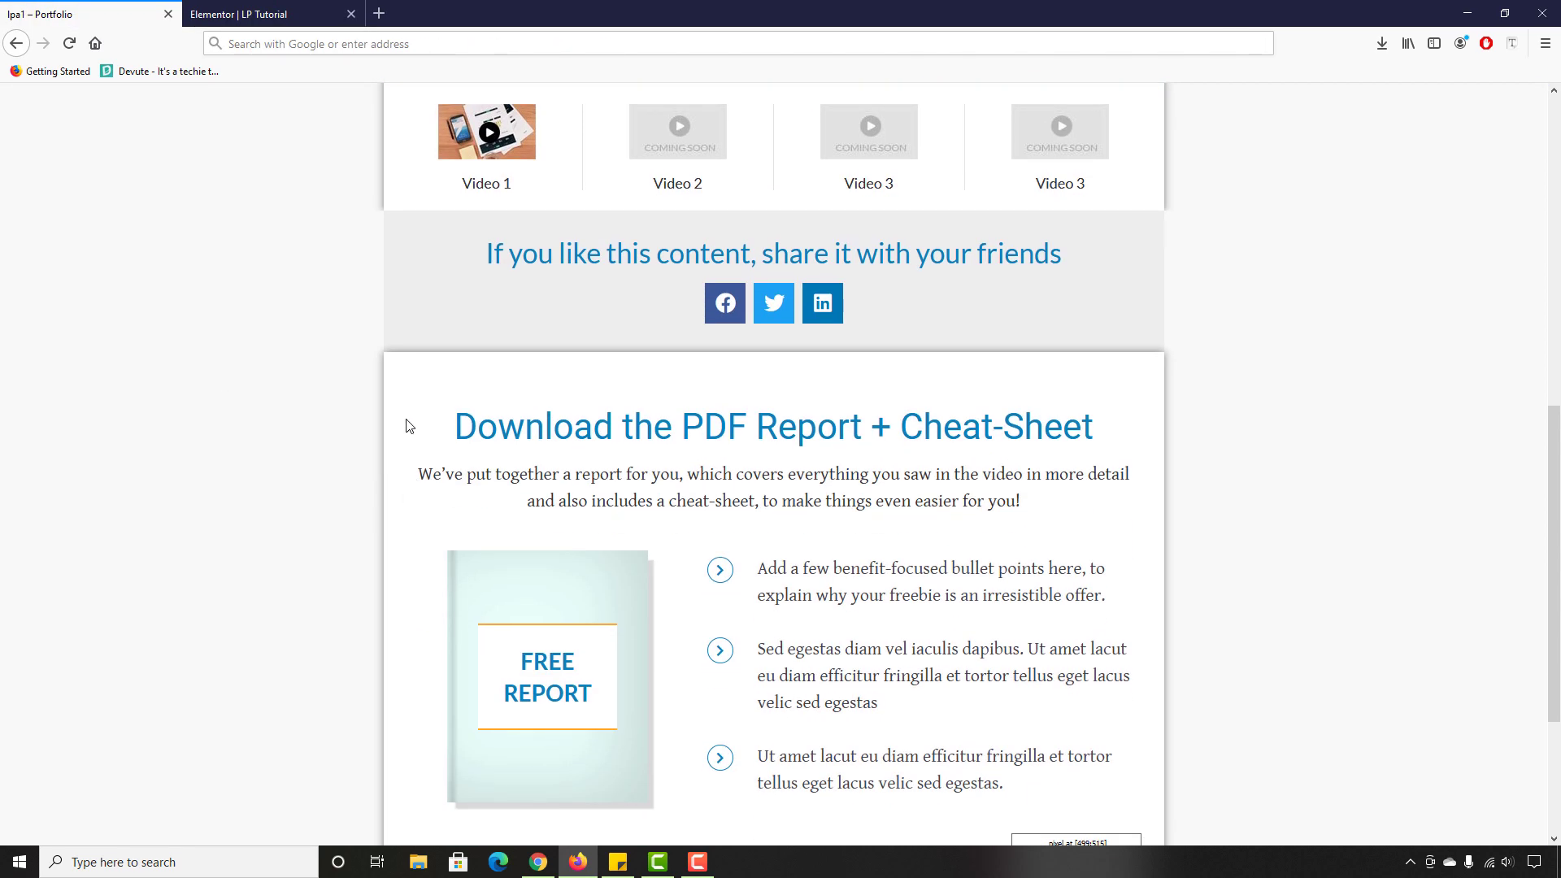
{"action": "key", "text": "ctrl+Tab"}
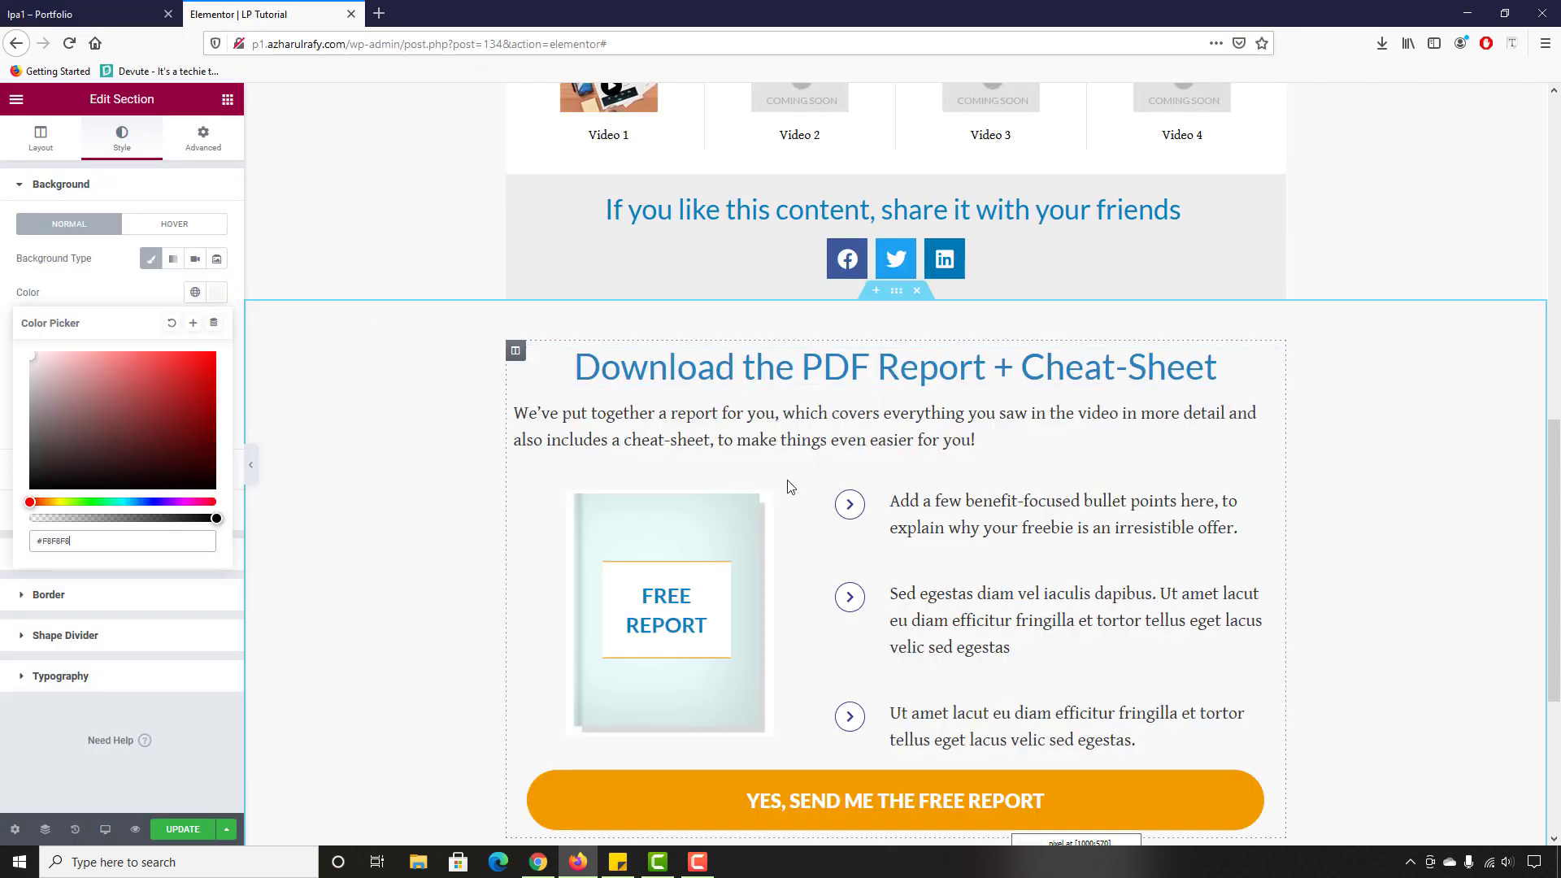
{"action": "left_click", "coordinate": [515, 352]}
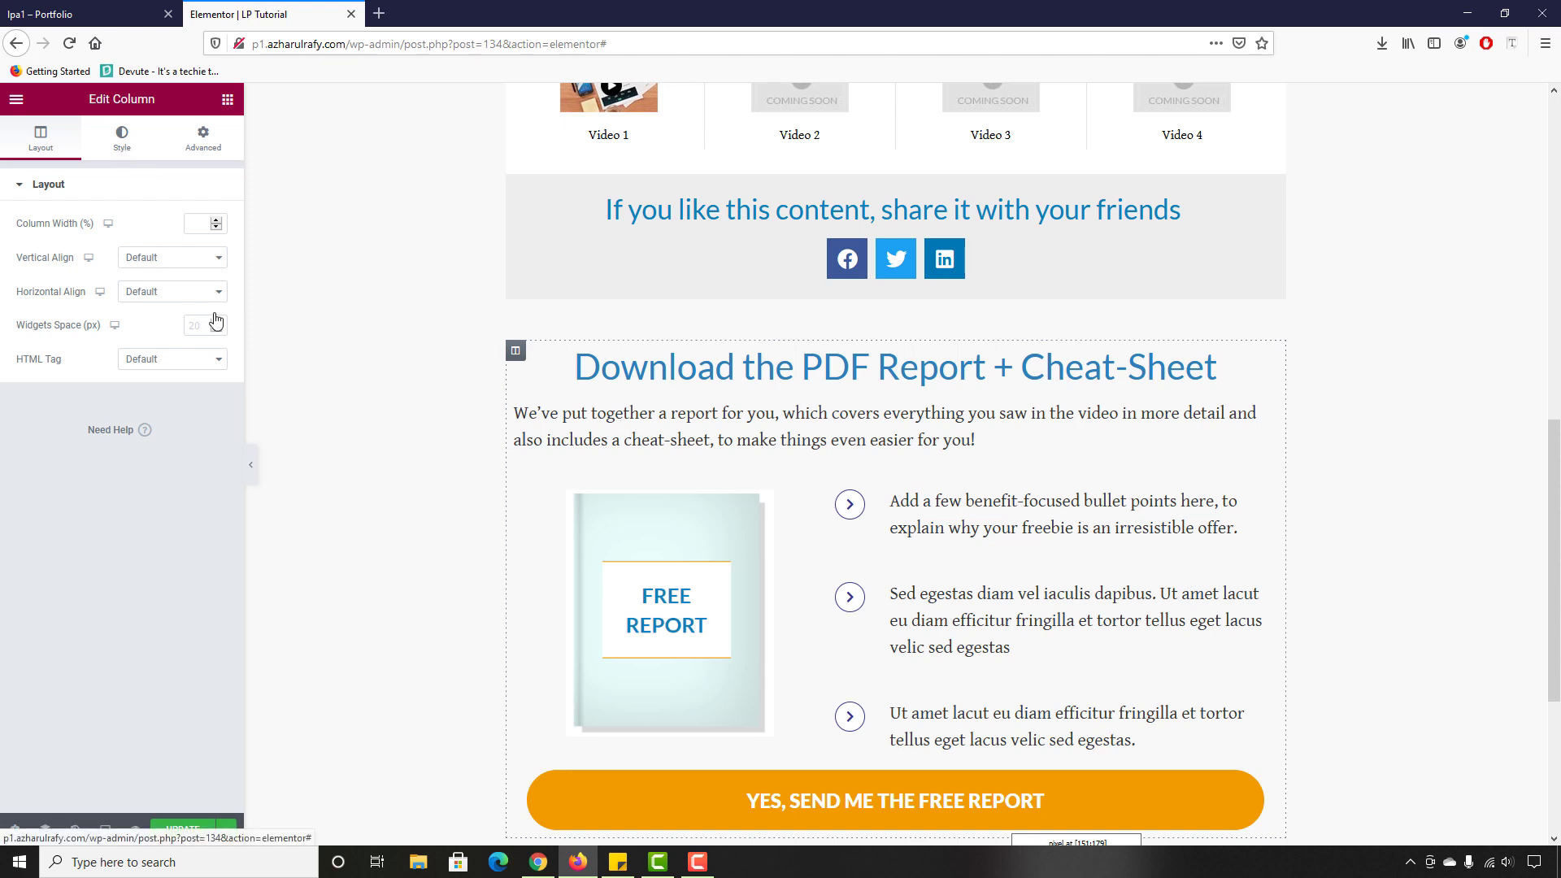
{"action": "left_click", "coordinate": [122, 139]}
{"action": "left_click", "coordinate": [172, 259]}
{"action": "left_click", "coordinate": [216, 293]}
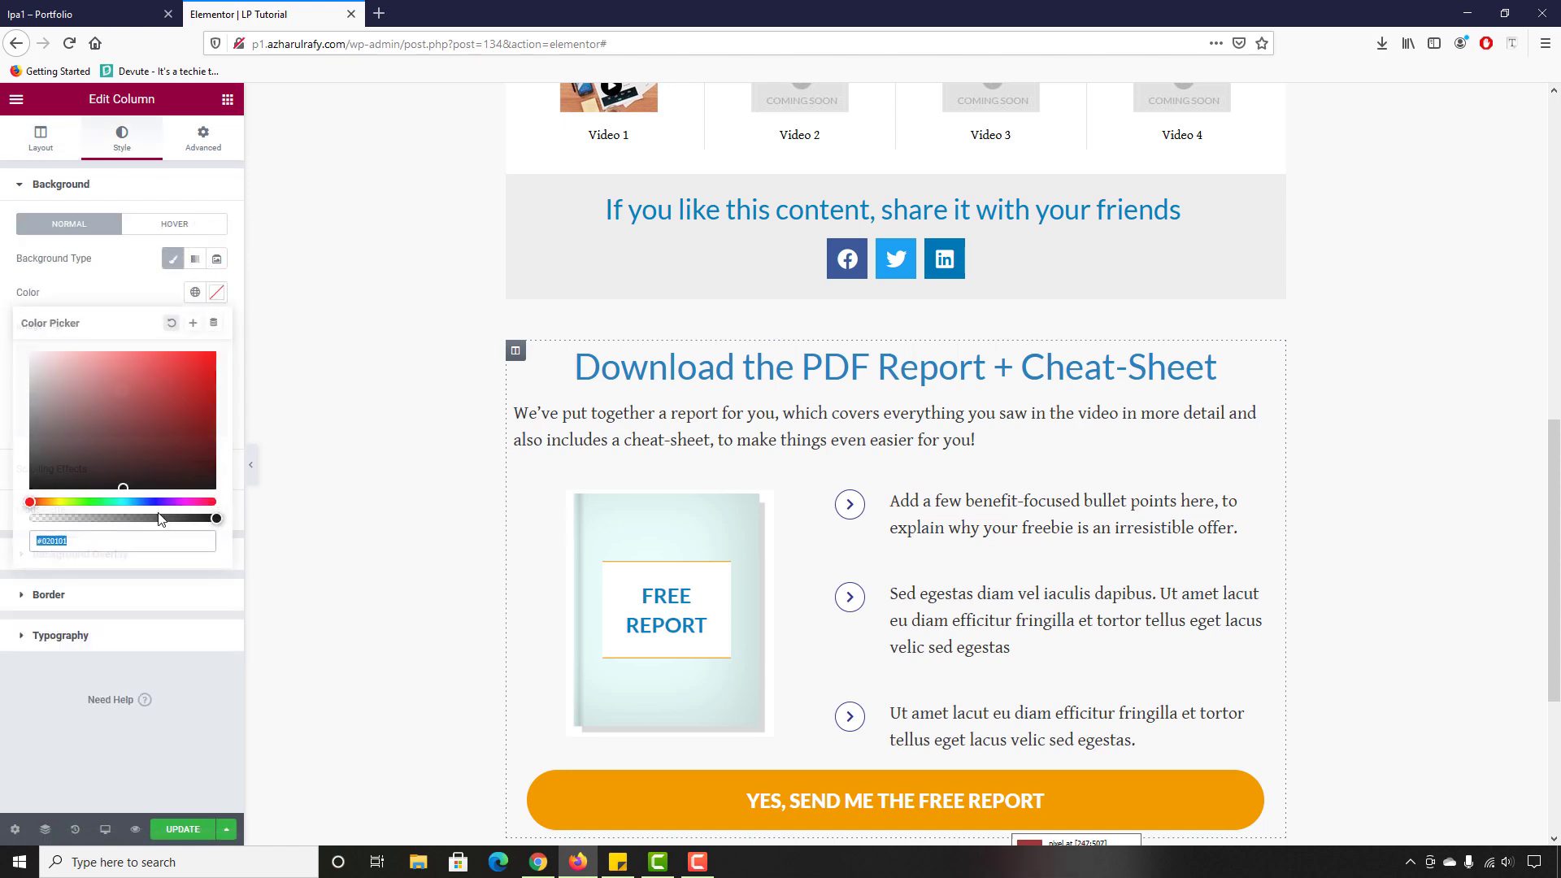
{"action": "double_click", "coordinate": [61, 542]}
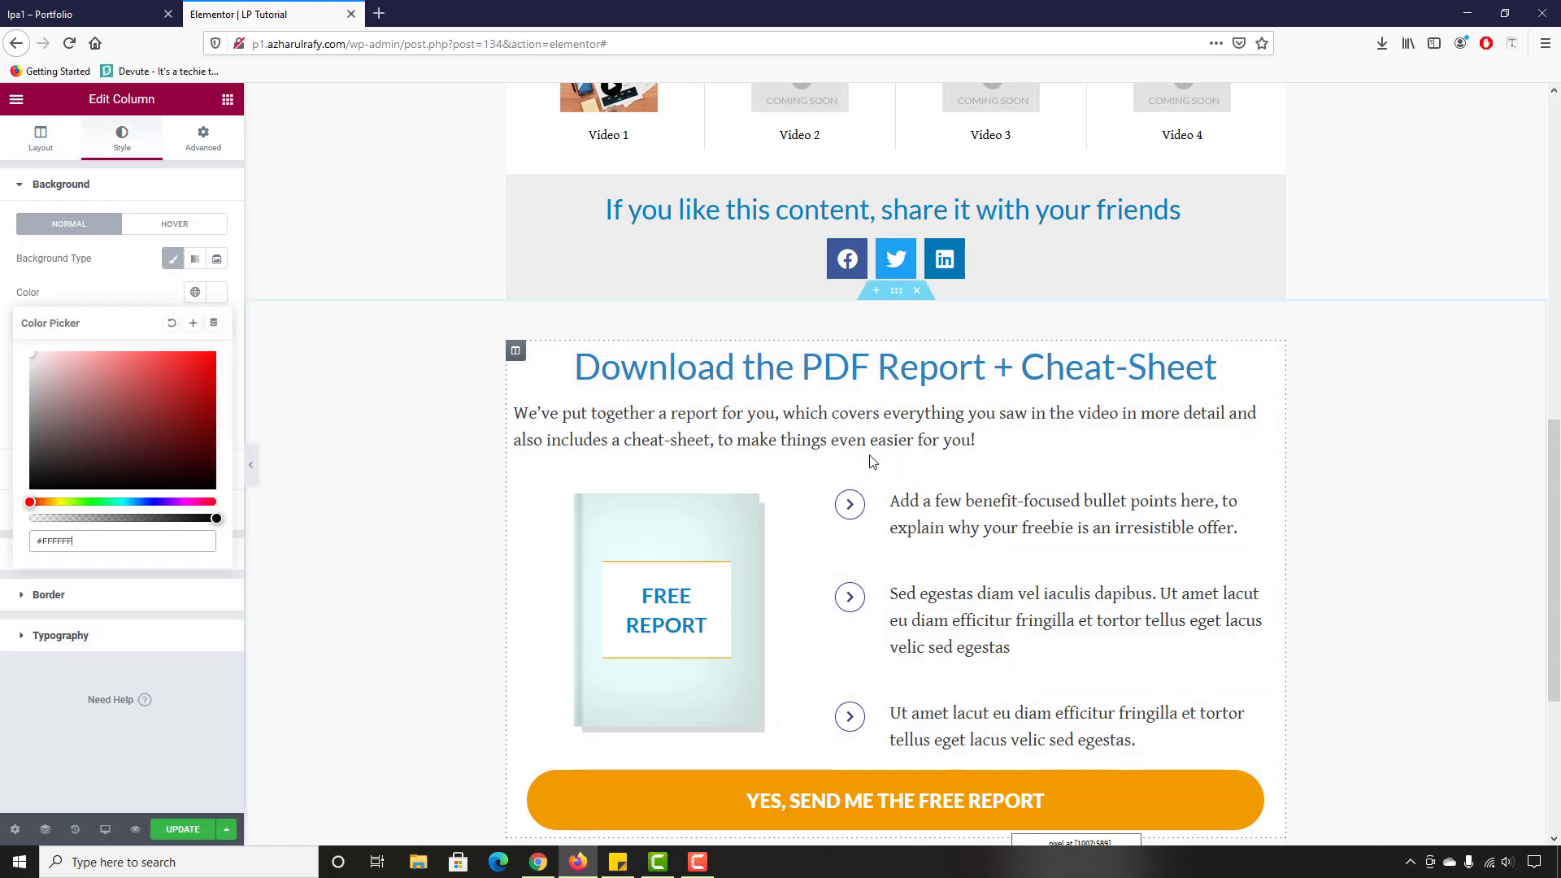
Step: Set the PDF report section's top padding to 0 and its bottom padding to 70 px
{"action": "scroll", "coordinate": [390, 543], "scroll_direction": "up", "scroll_amount": 3}
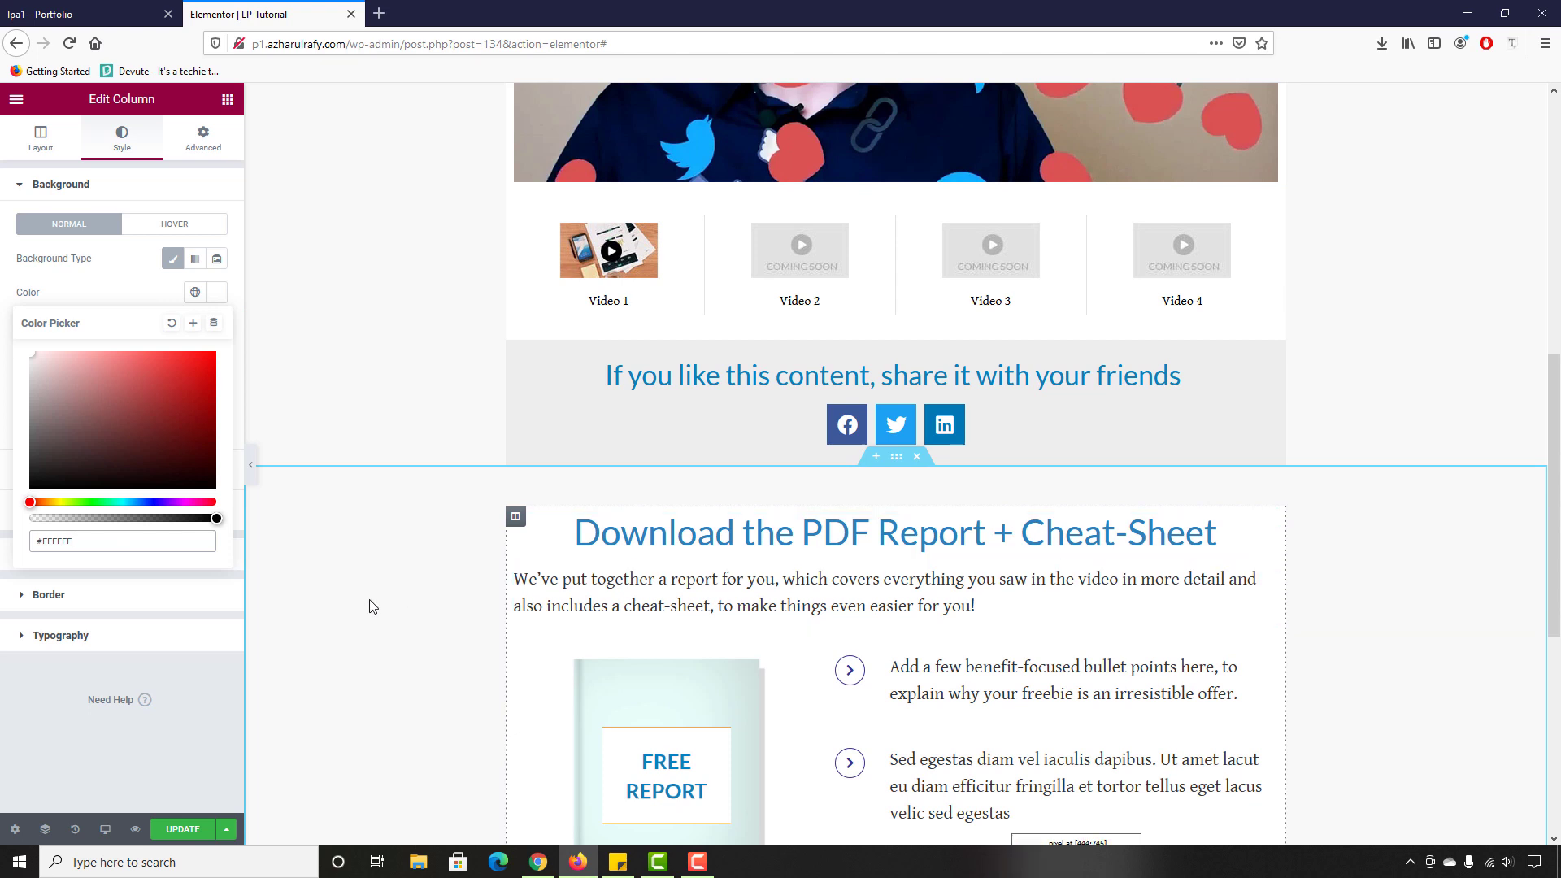
{"action": "left_click", "coordinate": [895, 462]}
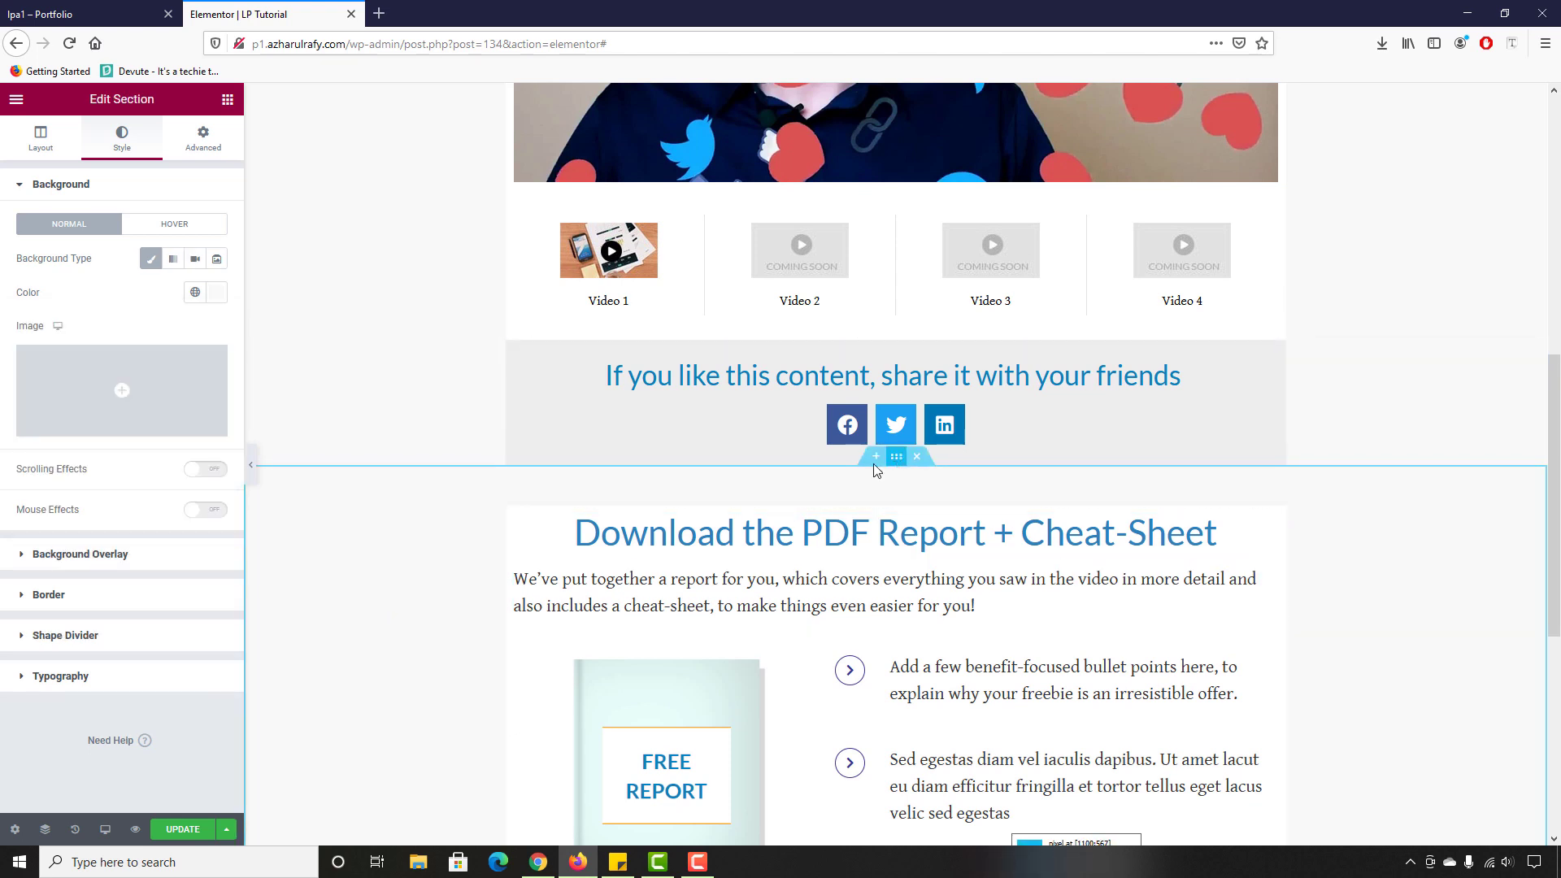
{"action": "scroll", "coordinate": [732, 447], "scroll_direction": "down", "scroll_amount": 3}
{"action": "scroll", "coordinate": [398, 585], "scroll_direction": "down", "scroll_amount": 6}
{"action": "scroll", "coordinate": [407, 569], "scroll_direction": "up", "scroll_amount": 6}
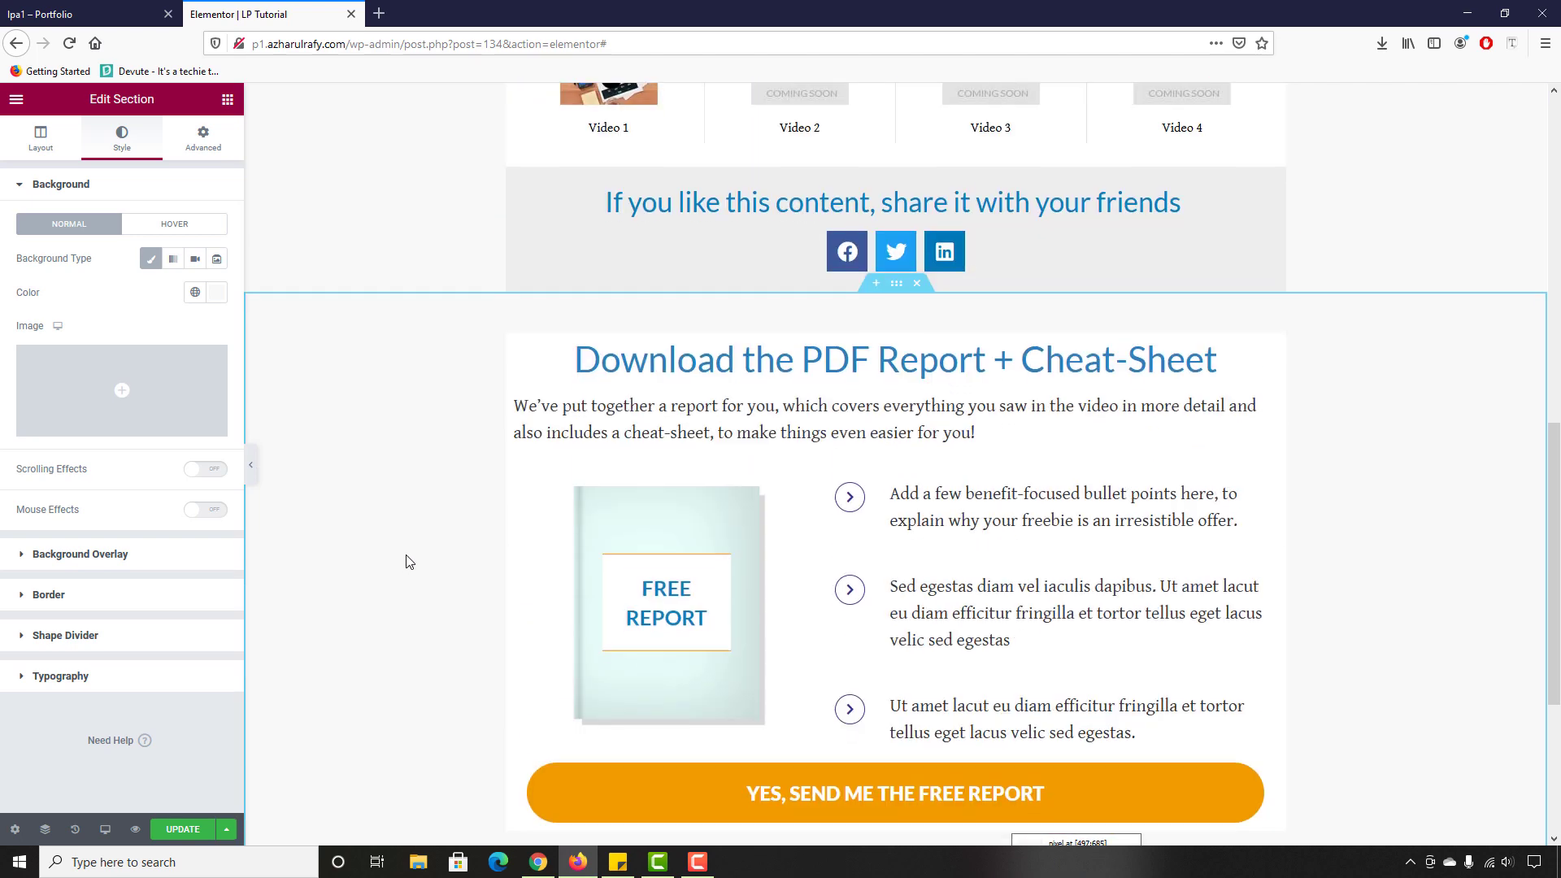
{"action": "scroll", "coordinate": [409, 561], "scroll_direction": "down", "scroll_amount": 3}
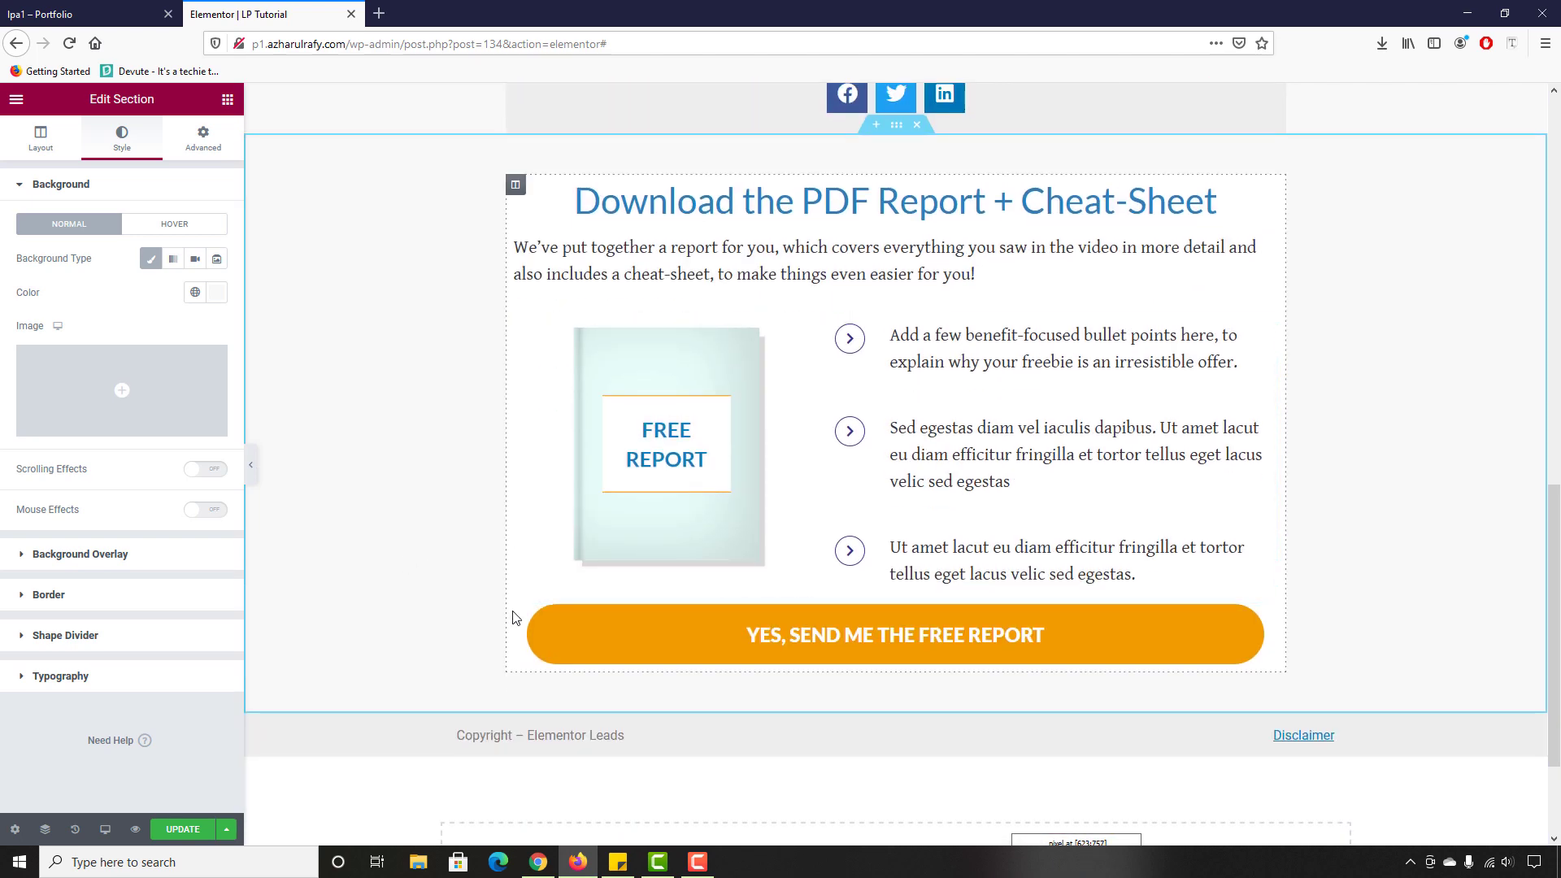
{"action": "scroll", "coordinate": [443, 616], "scroll_direction": "up", "scroll_amount": 6}
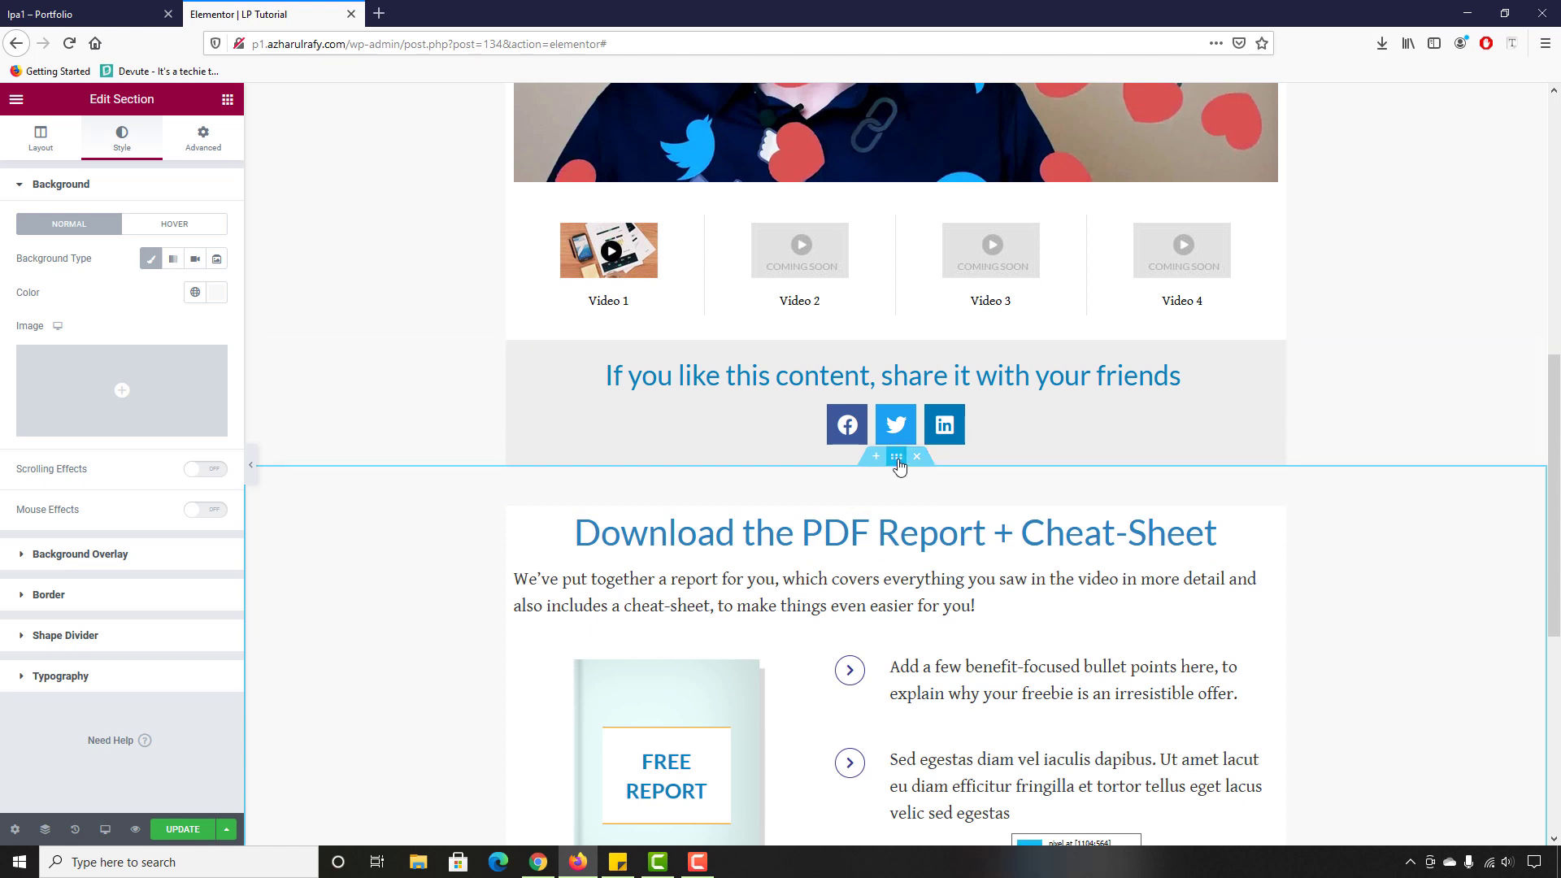
{"action": "left_click", "coordinate": [192, 154]}
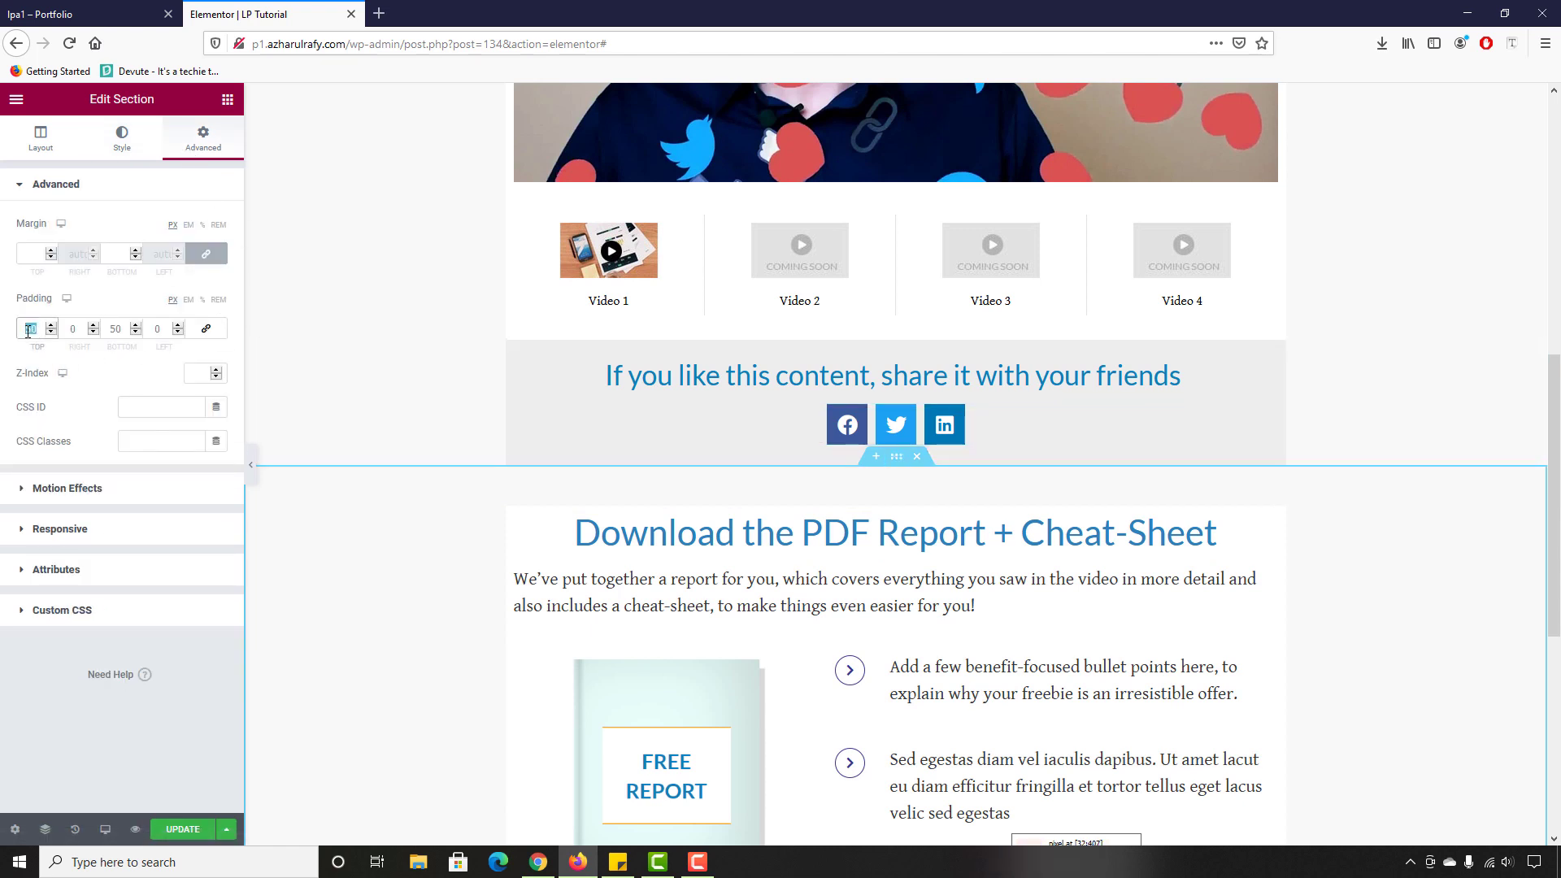
{"action": "type", "text": "0"}
{"action": "scroll", "coordinate": [617, 614], "scroll_direction": "down", "scroll_amount": 7}
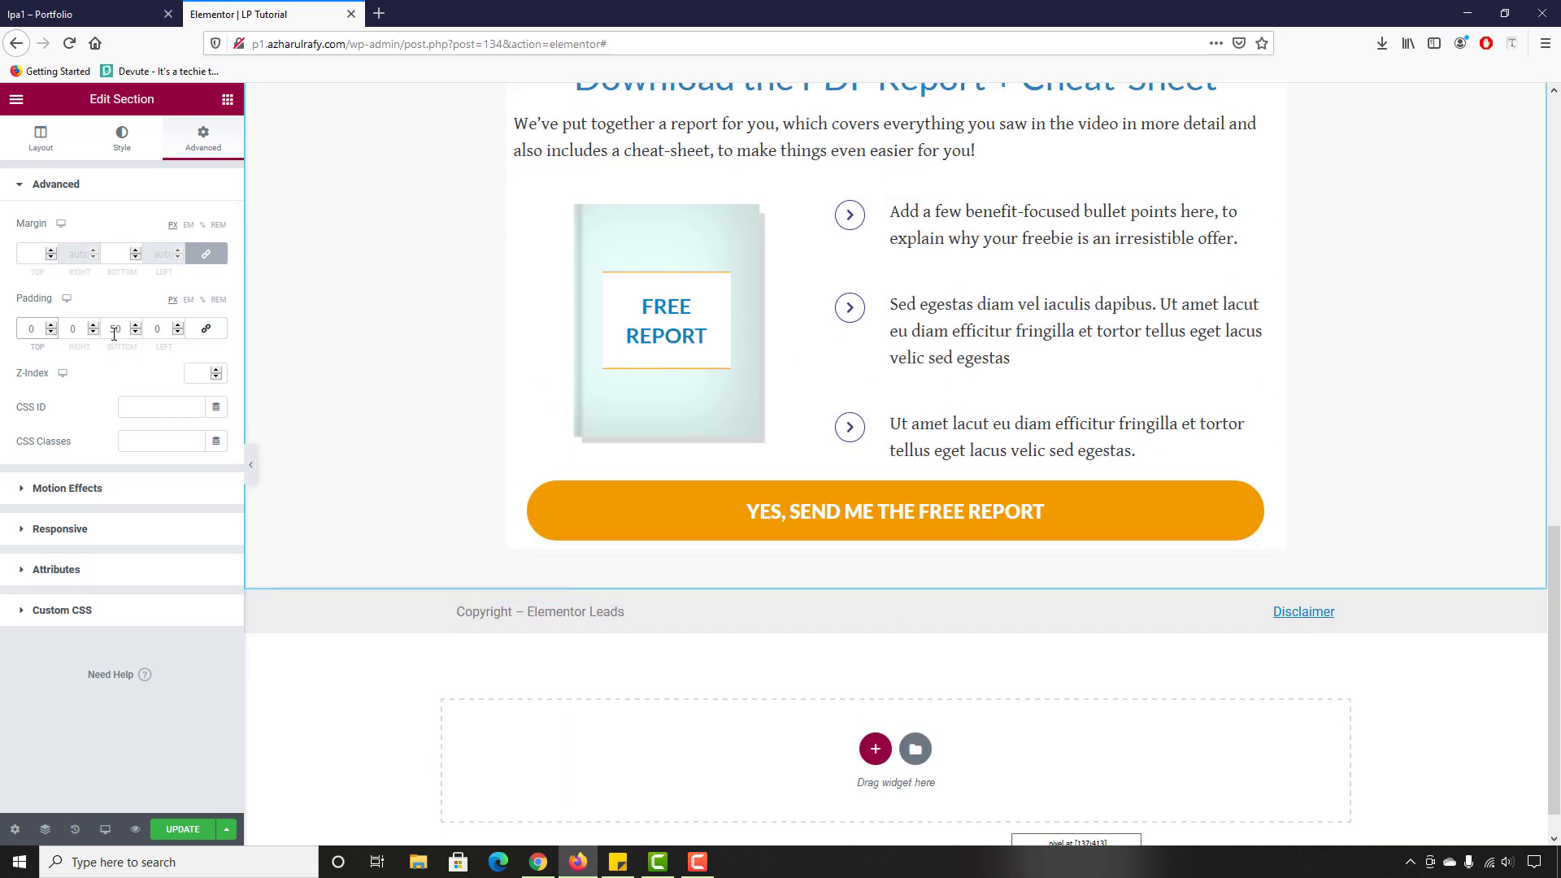
{"action": "type", "text": "20"}
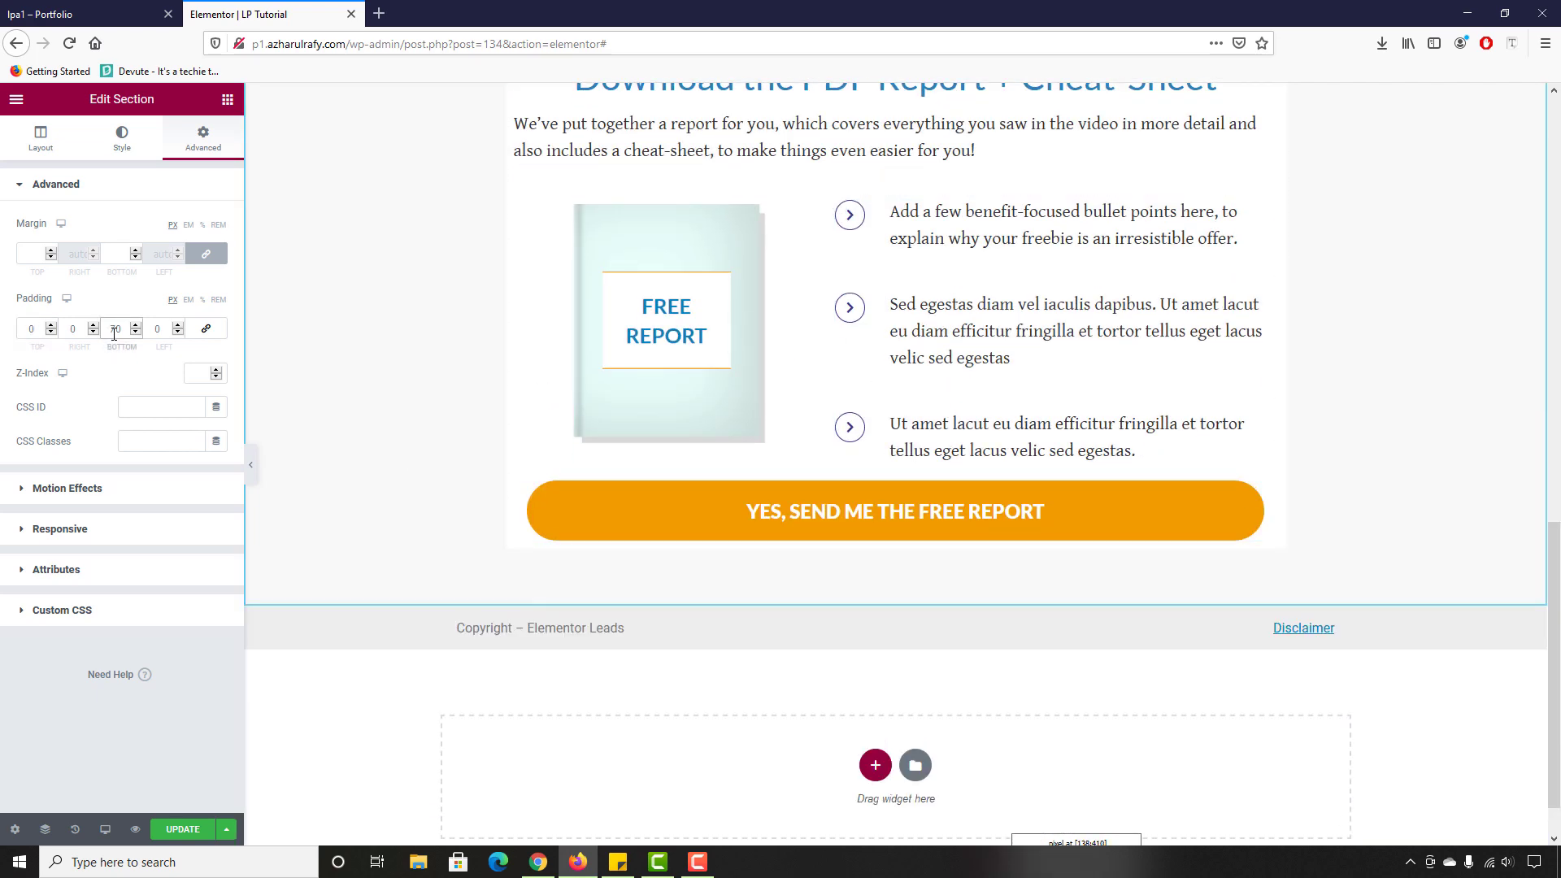
Step: Unlink the PDF report column's padding sides and set its top and bottom padding to 50 px
{"action": "scroll", "coordinate": [768, 613], "scroll_direction": "up", "scroll_amount": 3}
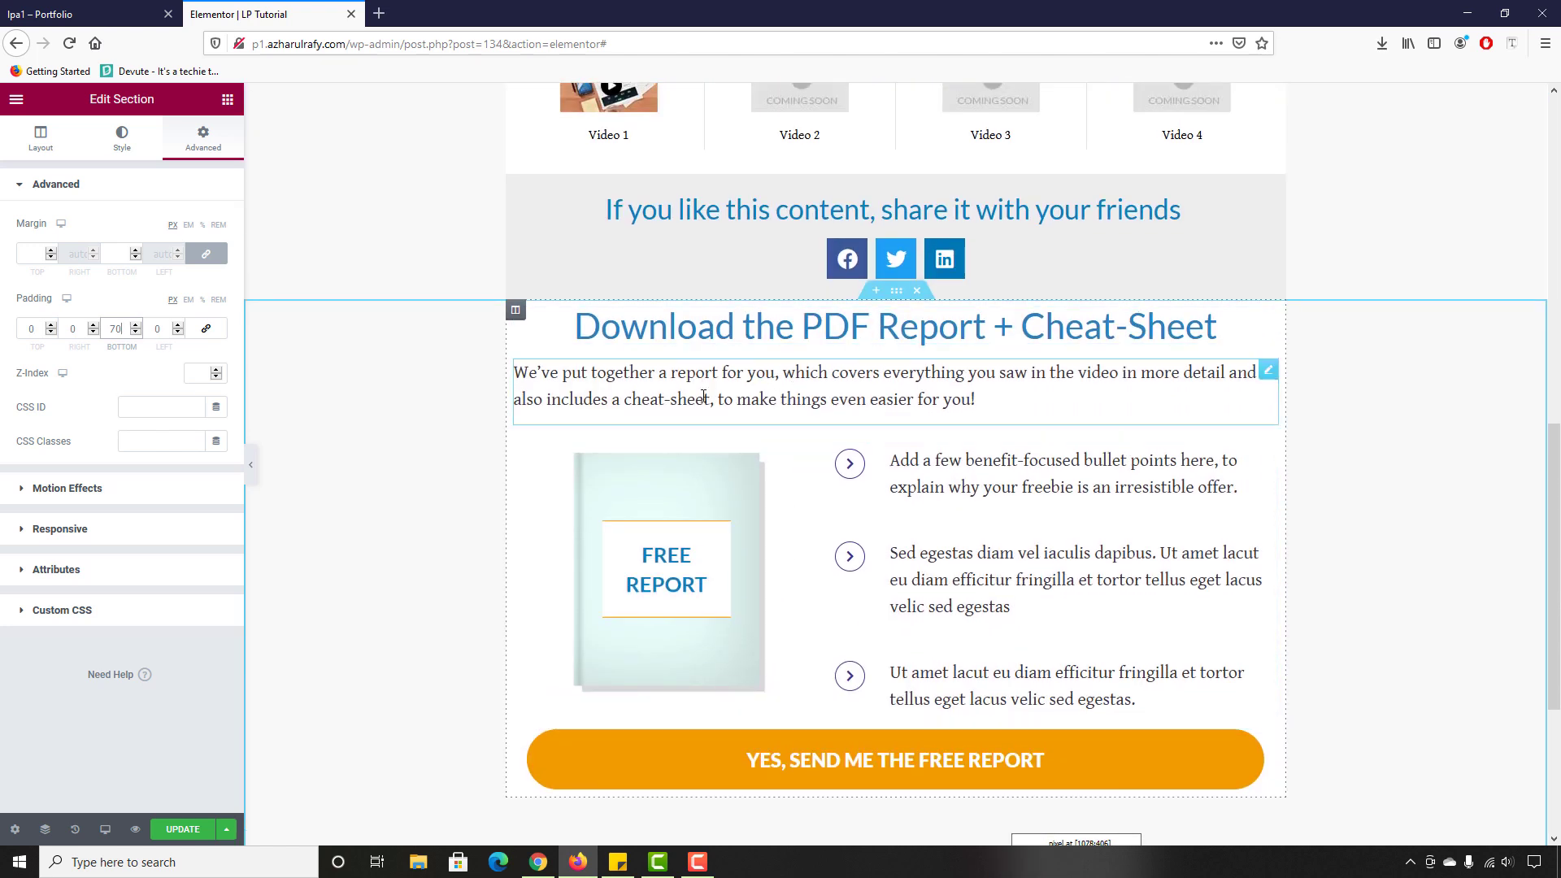
{"action": "left_click", "coordinate": [516, 311]}
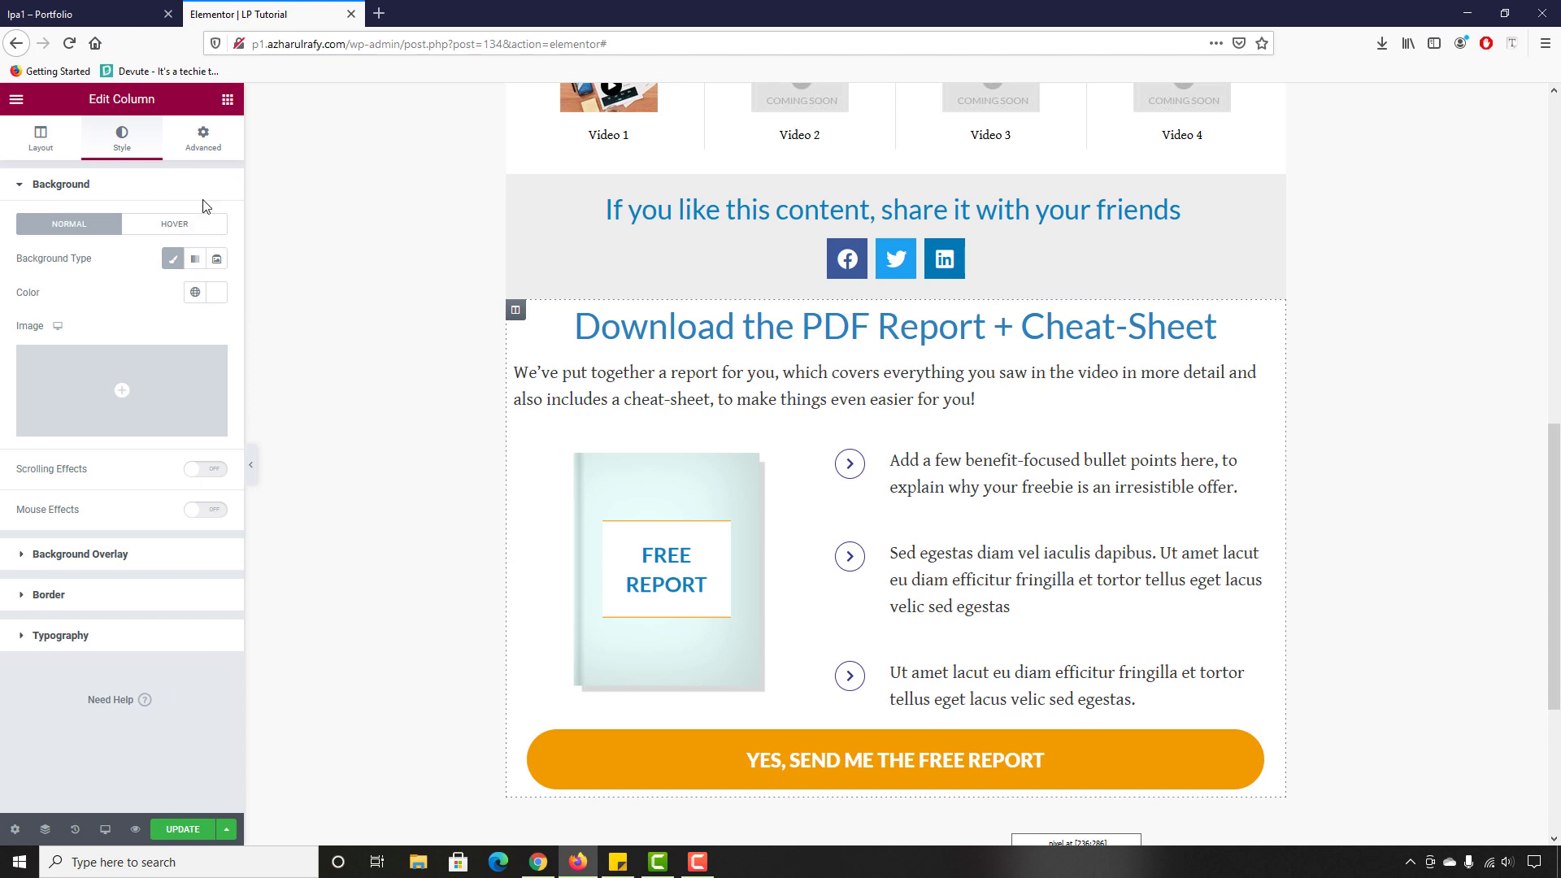
{"action": "left_click", "coordinate": [204, 140]}
{"action": "left_click", "coordinate": [206, 329]}
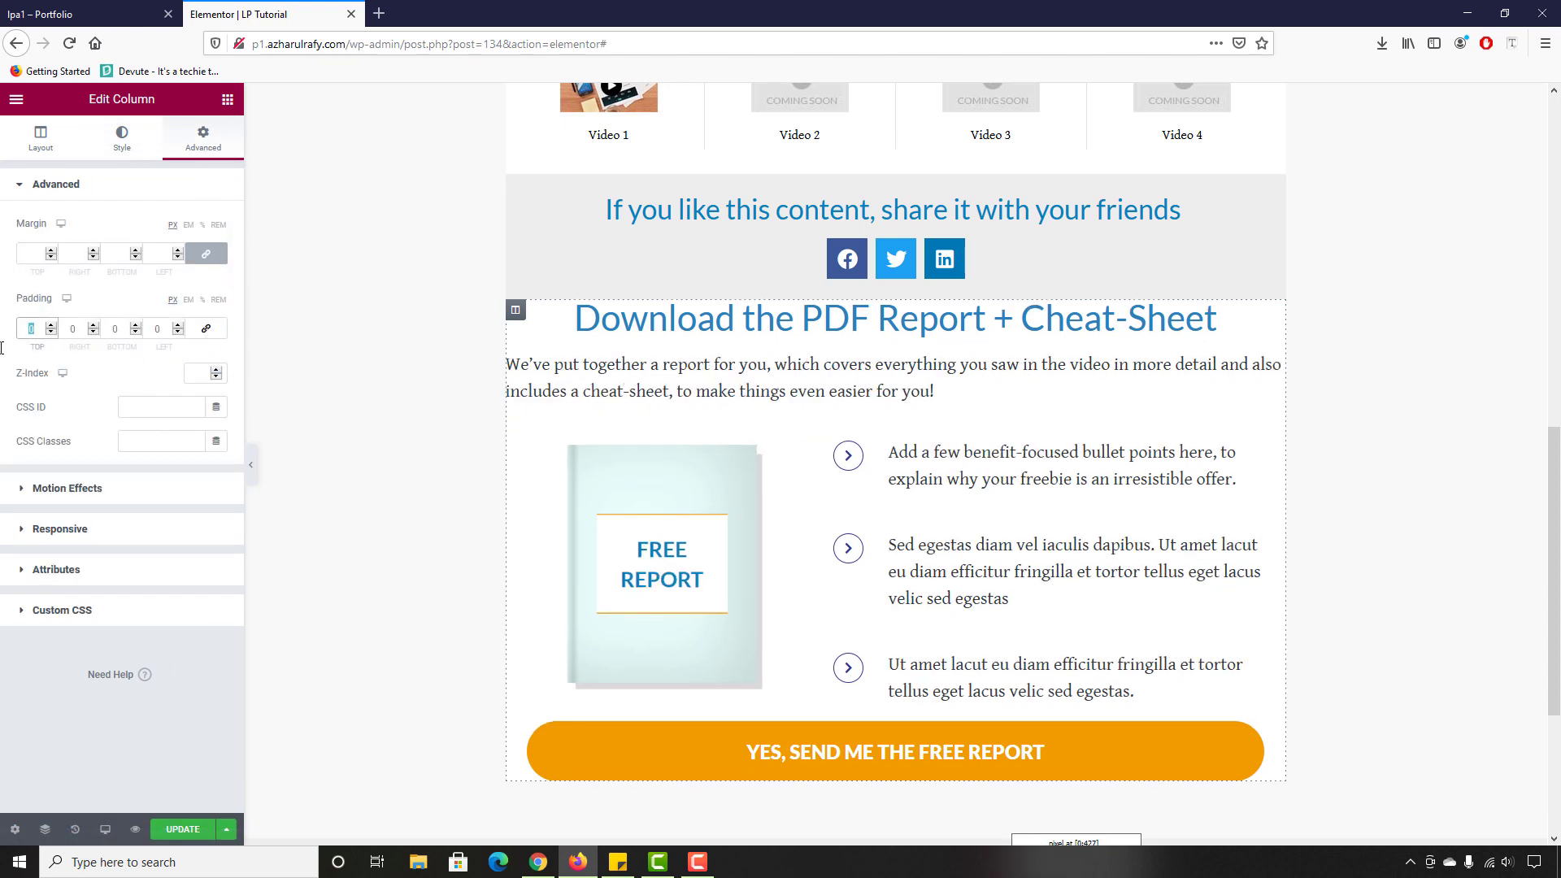
{"action": "type", "text": "550"}
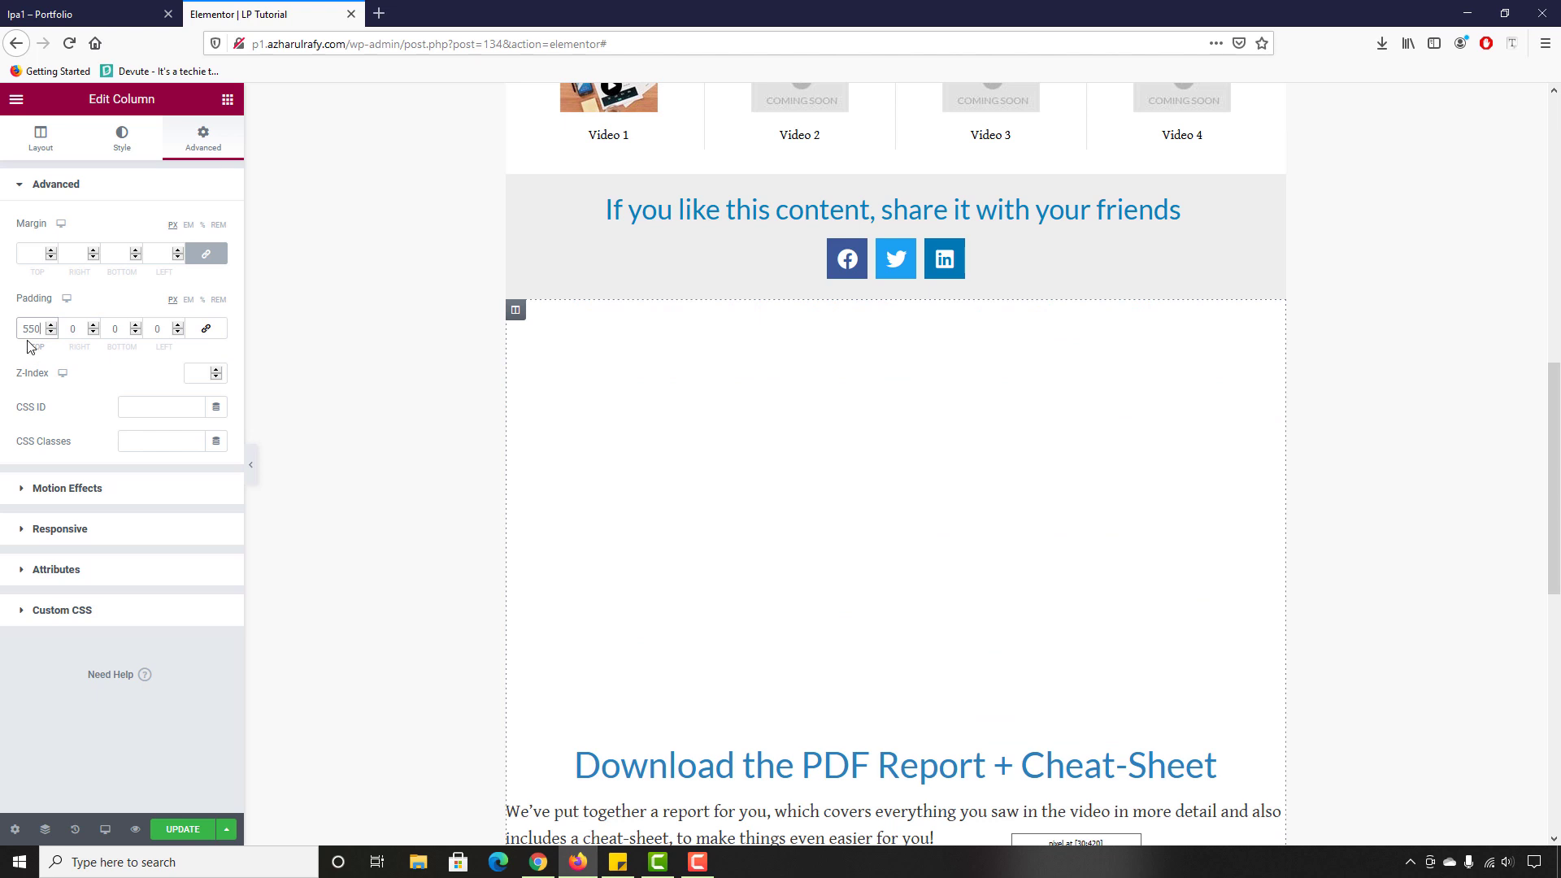
{"action": "type", "text": "50"}
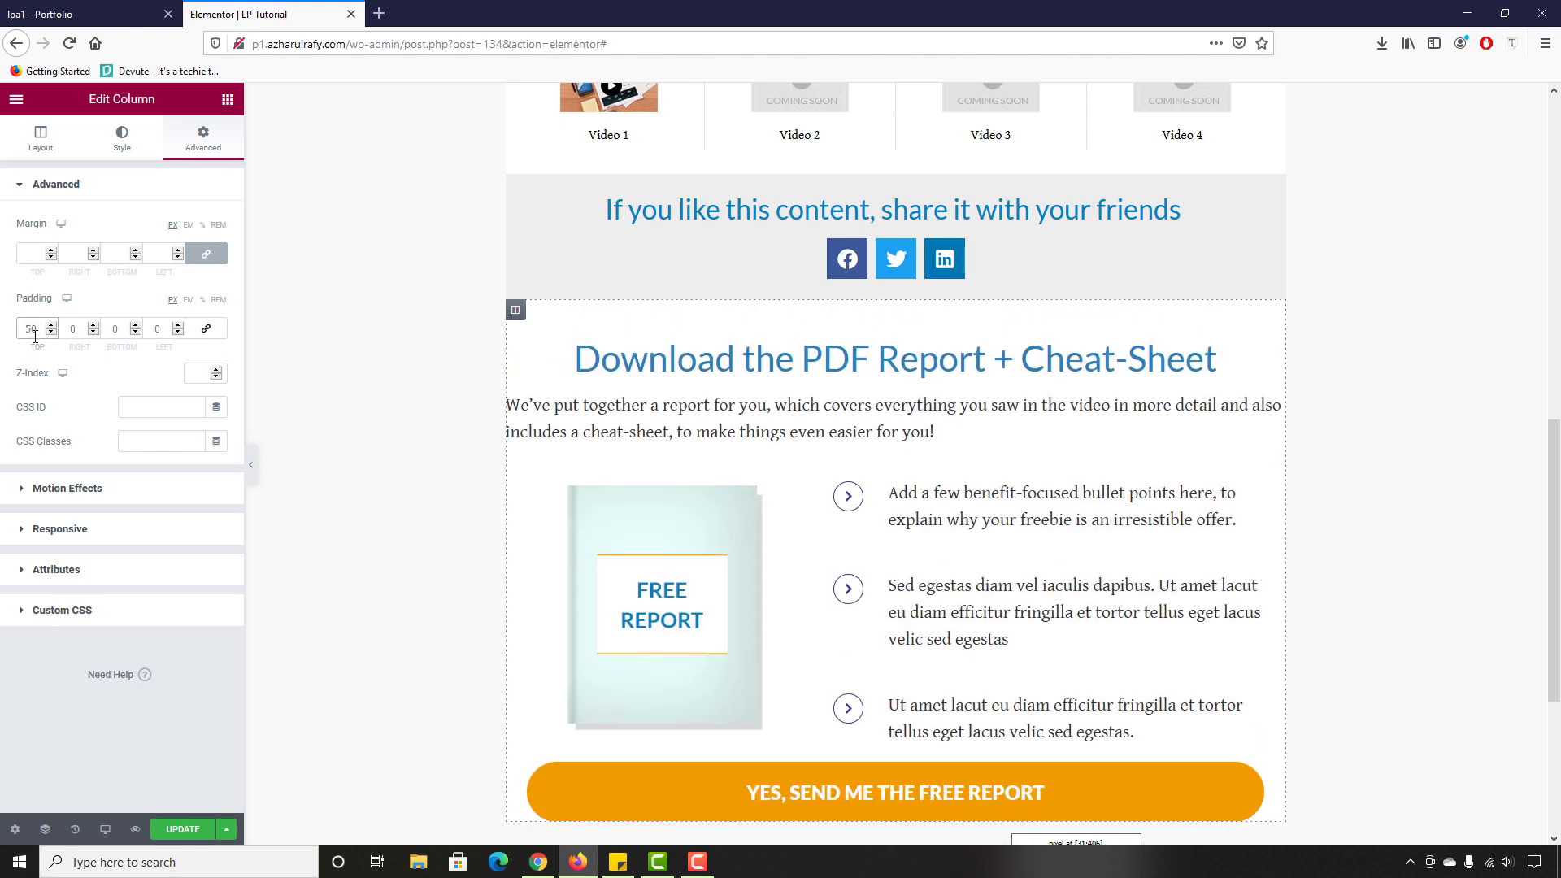
{"action": "left_click", "coordinate": [119, 336]}
{"action": "type", "text": "50"}
{"action": "scroll", "coordinate": [422, 526], "scroll_direction": "down", "scroll_amount": 4}
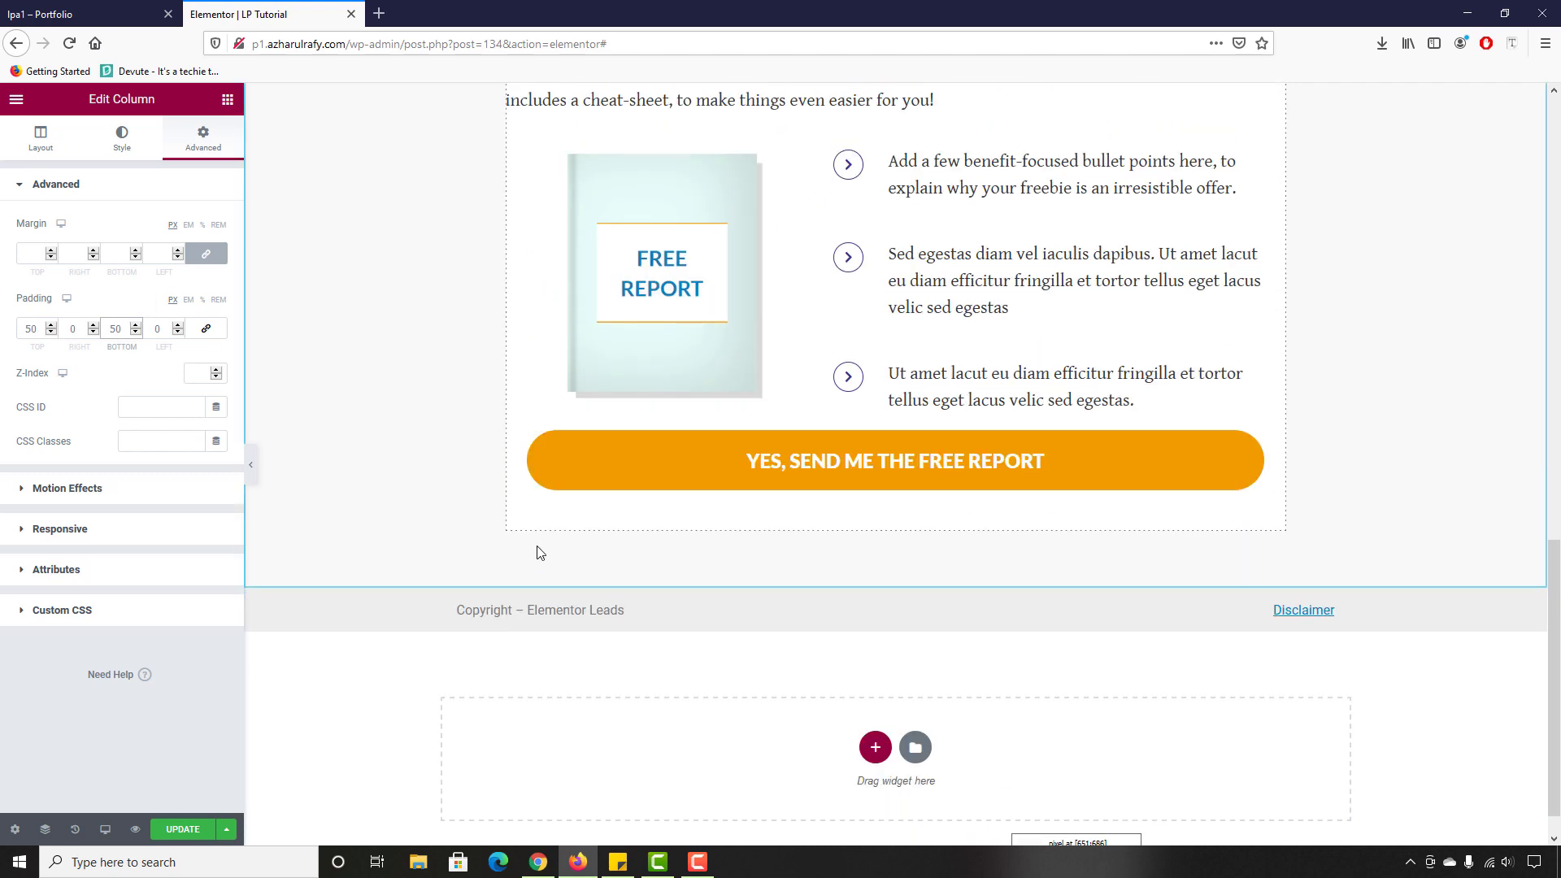
Step: Set the PDF report column's padding to 70 px top and bottom and 20 px right and left
{"action": "scroll", "coordinate": [395, 526], "scroll_direction": "up", "scroll_amount": 3}
{"action": "scroll", "coordinate": [417, 484], "scroll_direction": "up", "scroll_amount": 6}
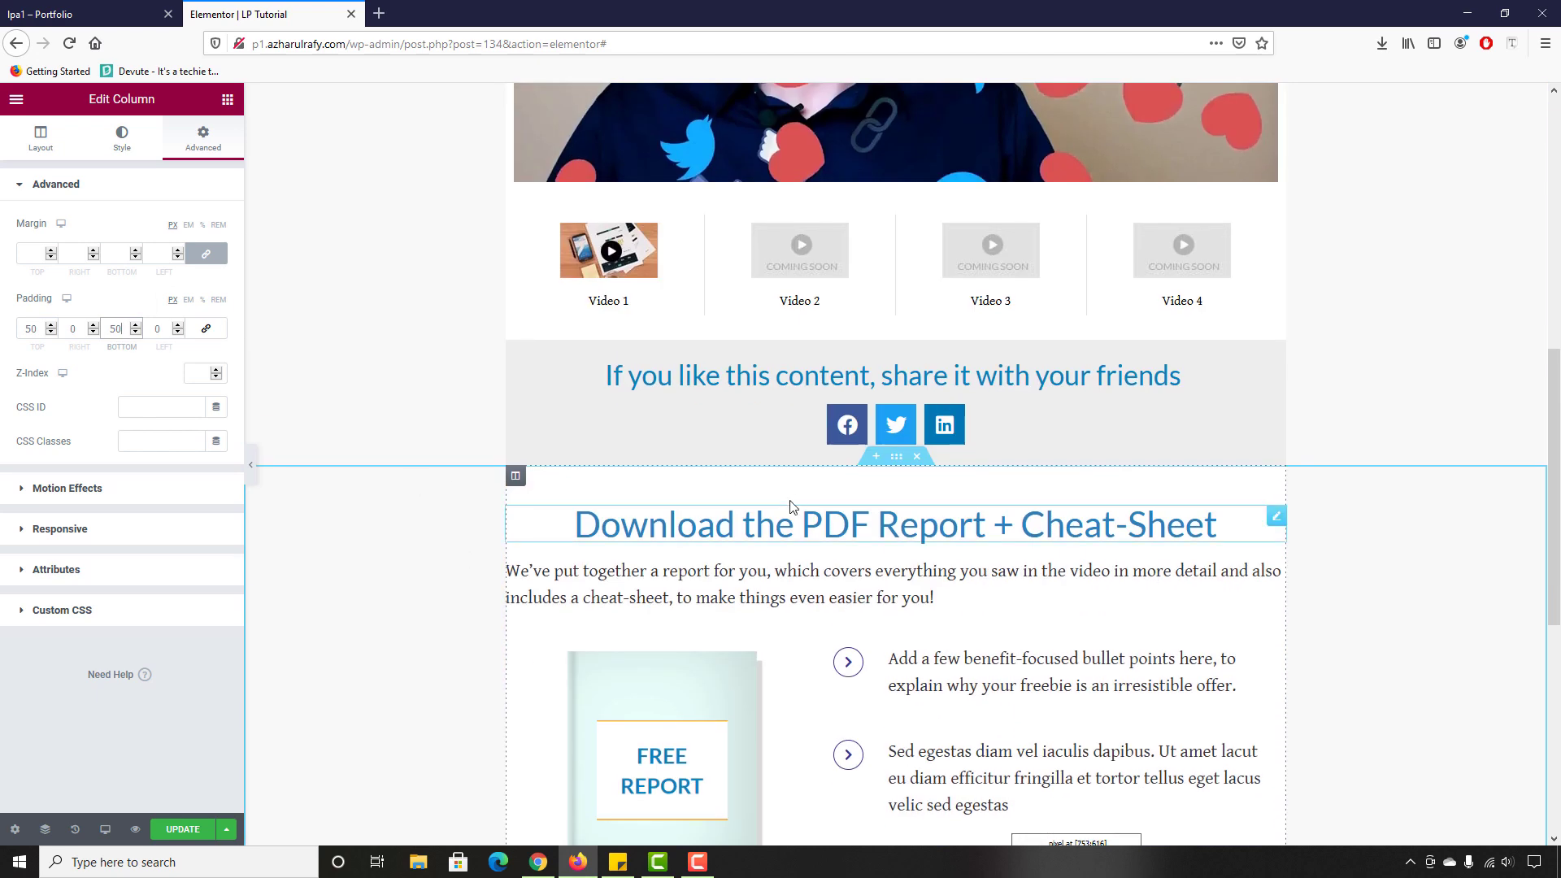
{"action": "scroll", "coordinate": [435, 505], "scroll_direction": "up", "scroll_amount": 5}
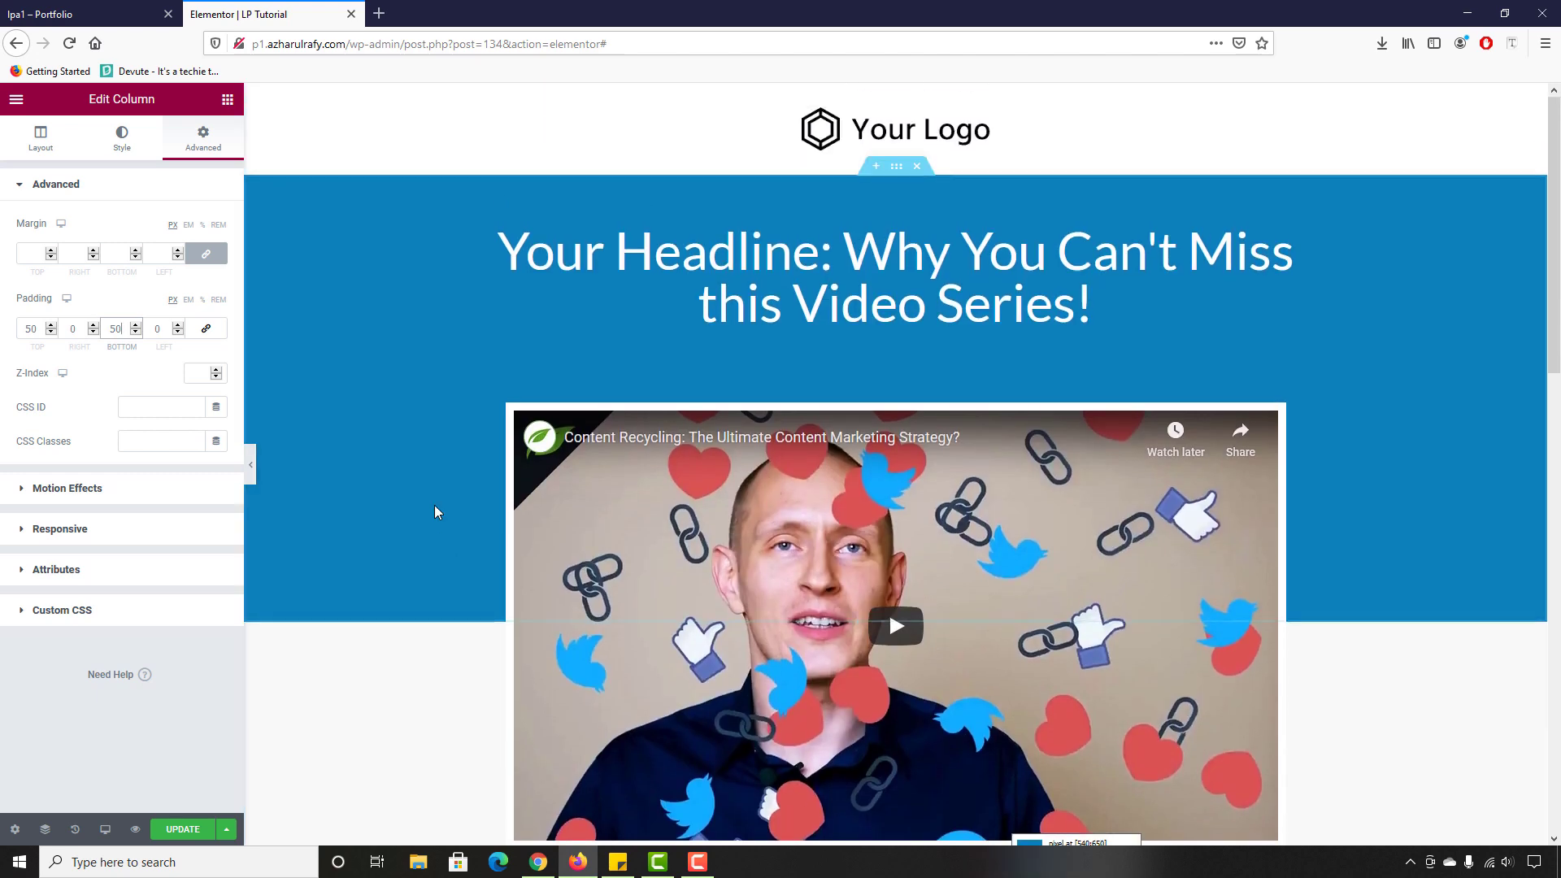
{"action": "scroll", "coordinate": [435, 505], "scroll_direction": "down", "scroll_amount": 8}
{"action": "scroll", "coordinate": [884, 476], "scroll_direction": "down", "scroll_amount": 3}
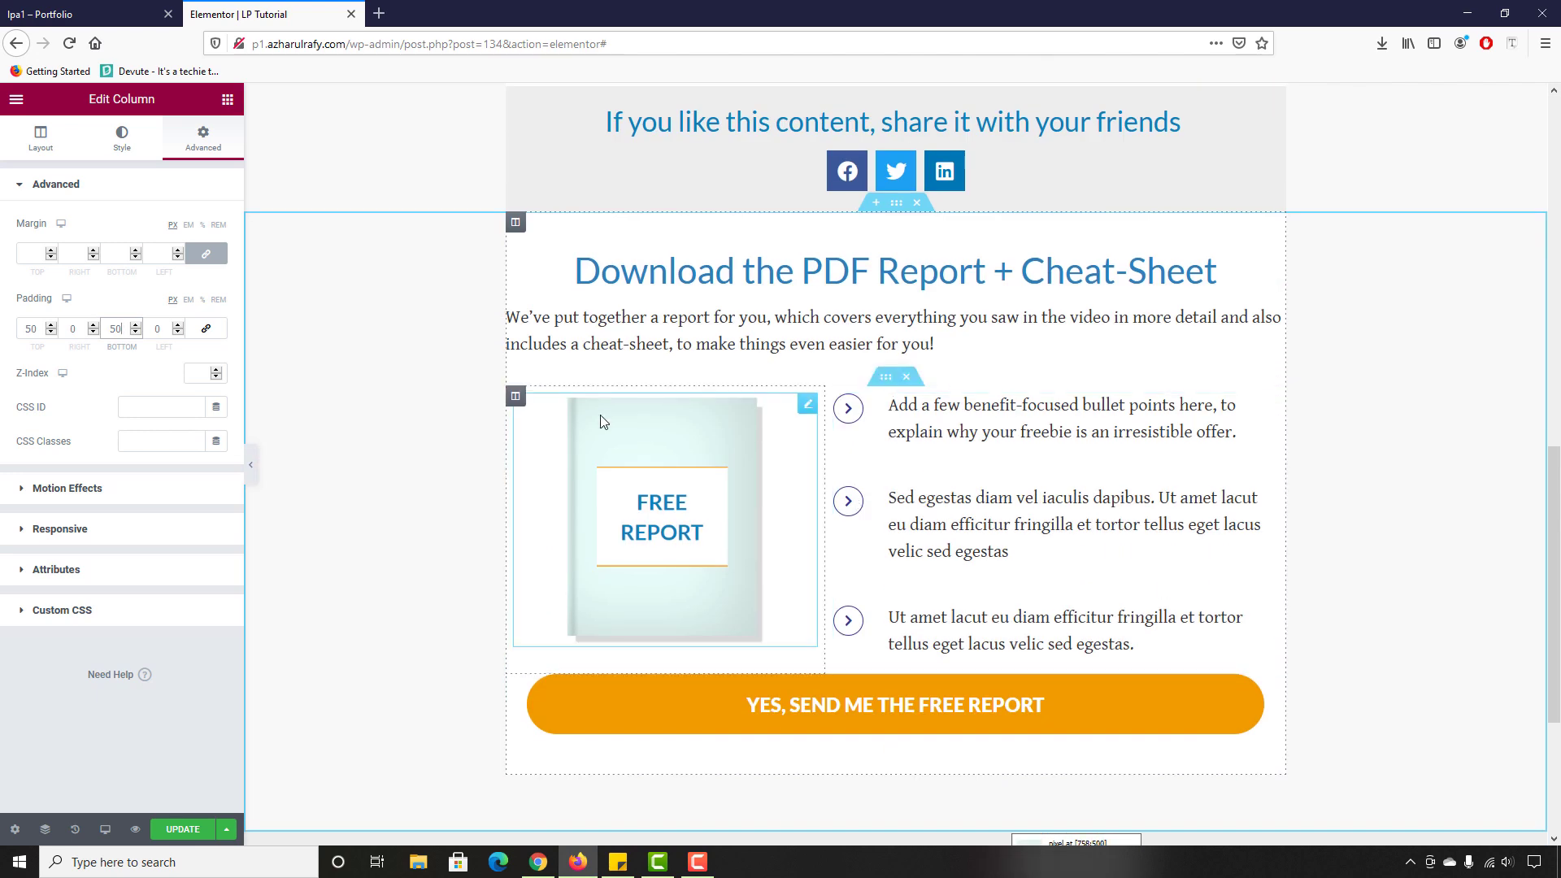
{"action": "scroll", "coordinate": [508, 508], "scroll_direction": "down", "scroll_amount": 3}
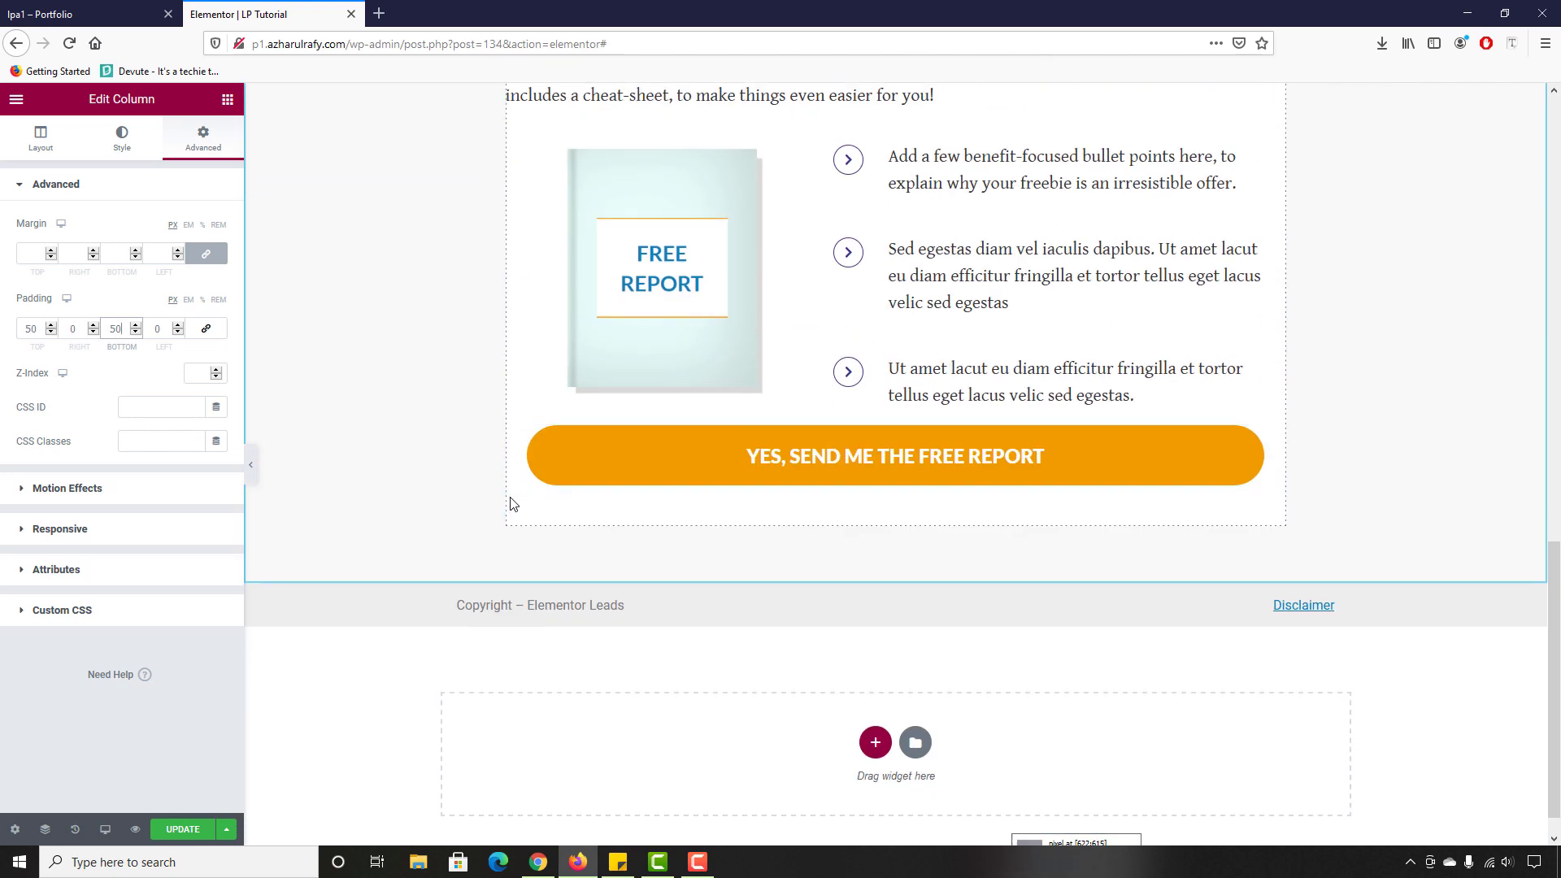
{"action": "scroll", "coordinate": [459, 535], "scroll_direction": "up", "scroll_amount": 3}
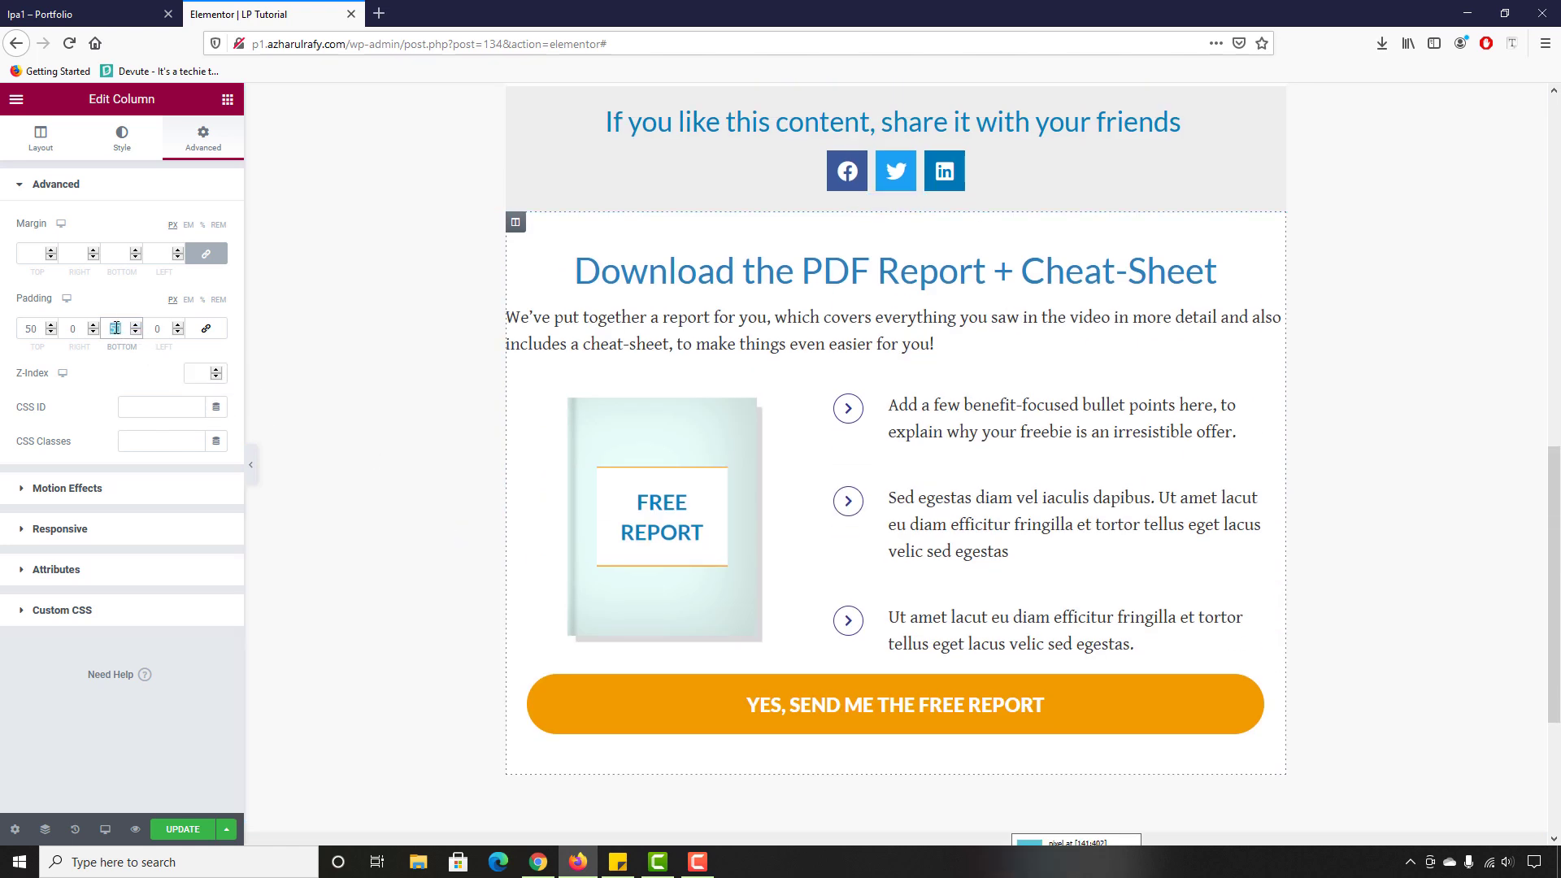
{"action": "type", "text": "70"}
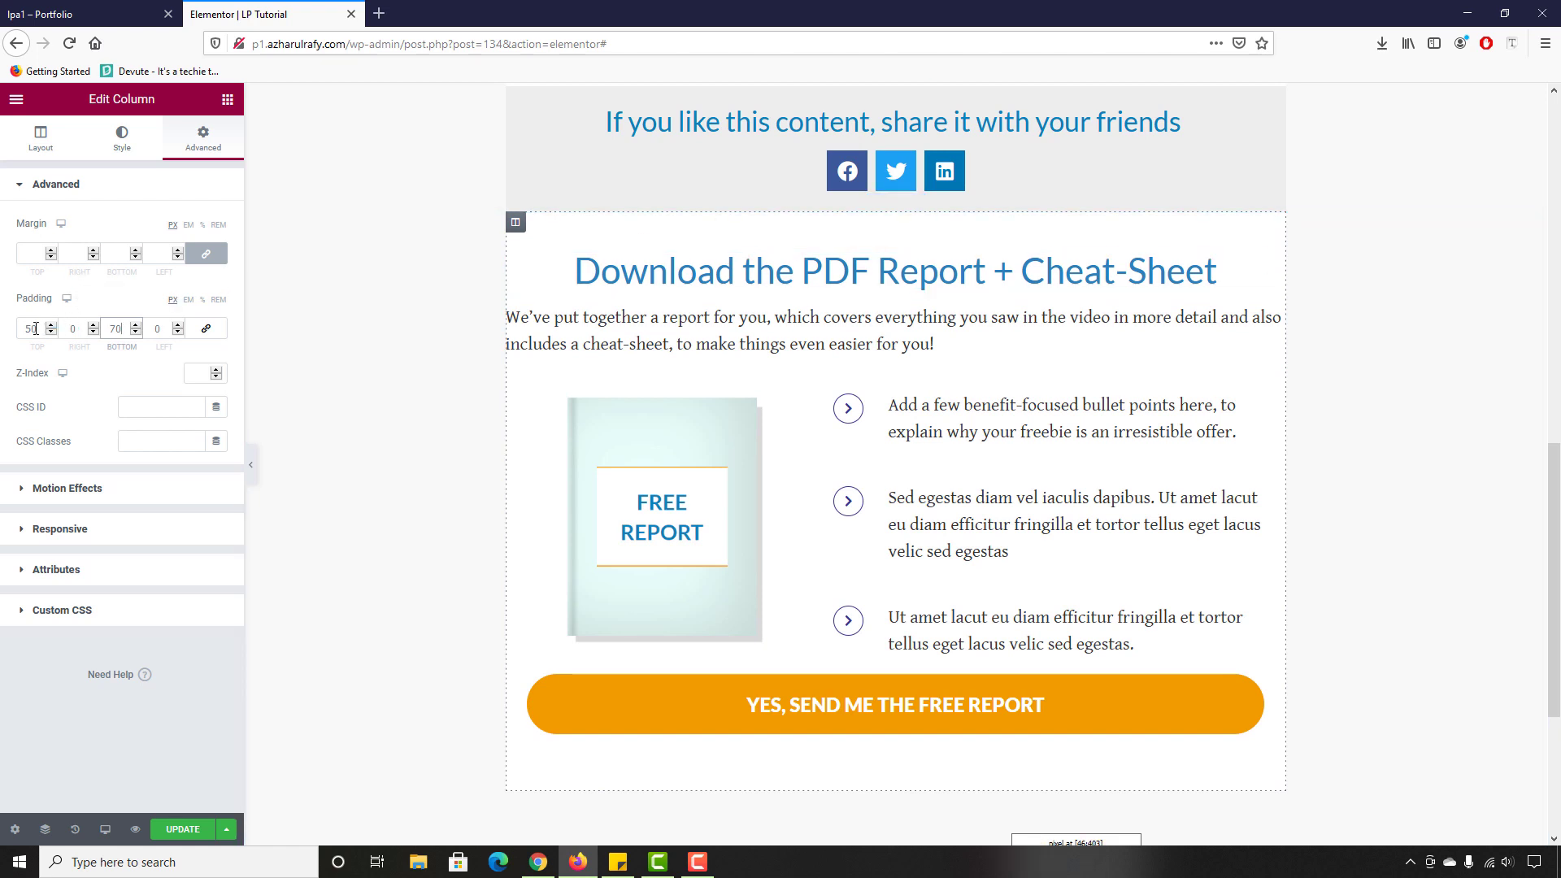
{"action": "type", "text": "70"}
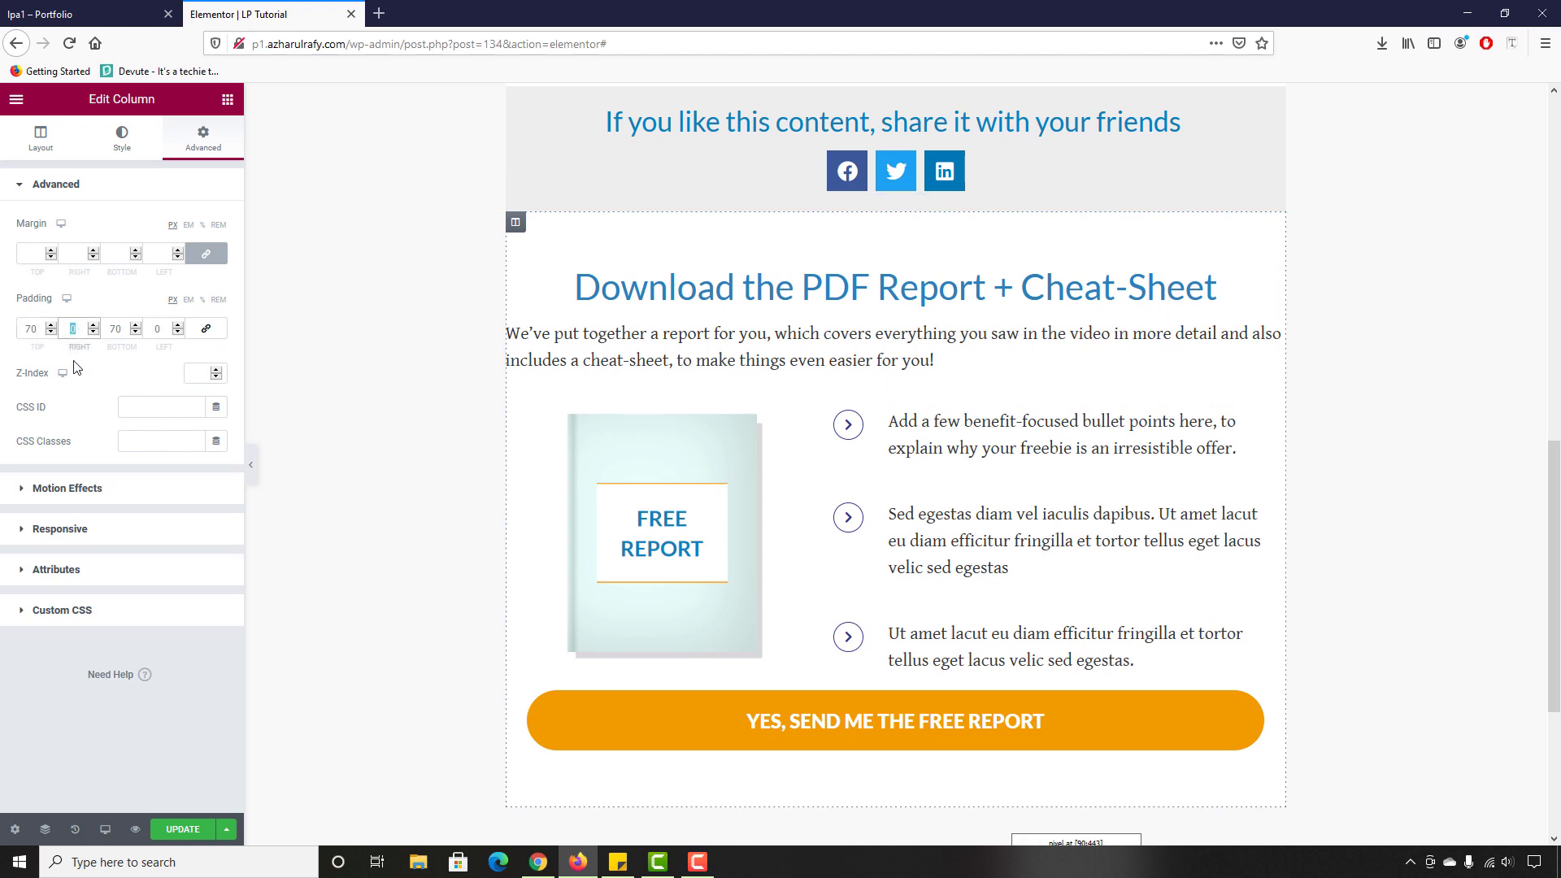
{"action": "type", "text": "20"}
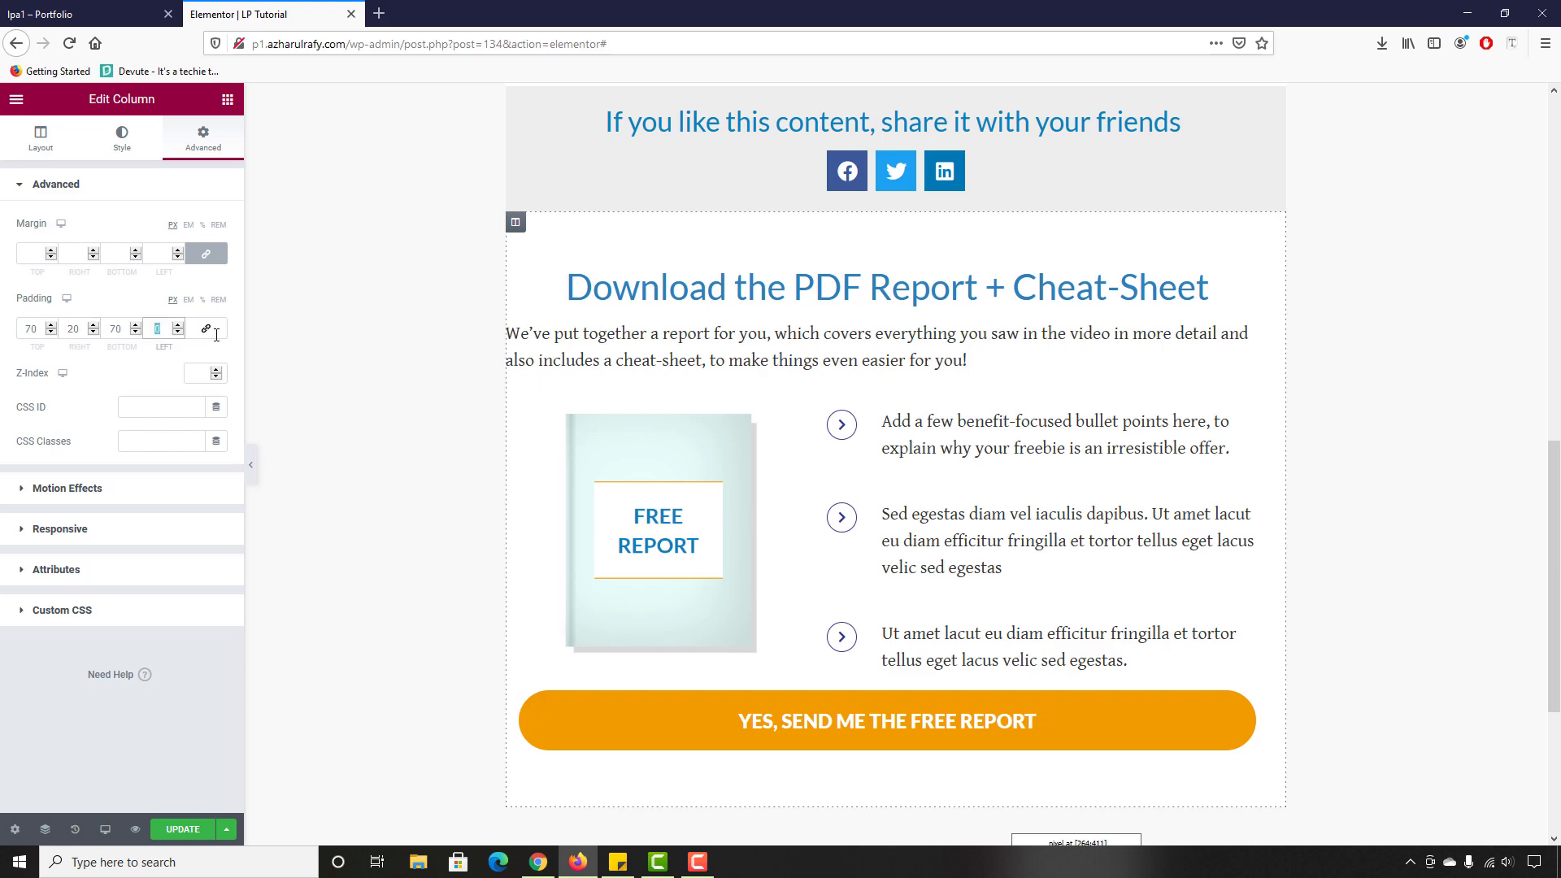
{"action": "type", "text": "20"}
Step: Set the video column's top margin to -280 px and check how it joins the sections below
{"action": "scroll", "coordinate": [260, 587], "scroll_direction": "up", "scroll_amount": 3}
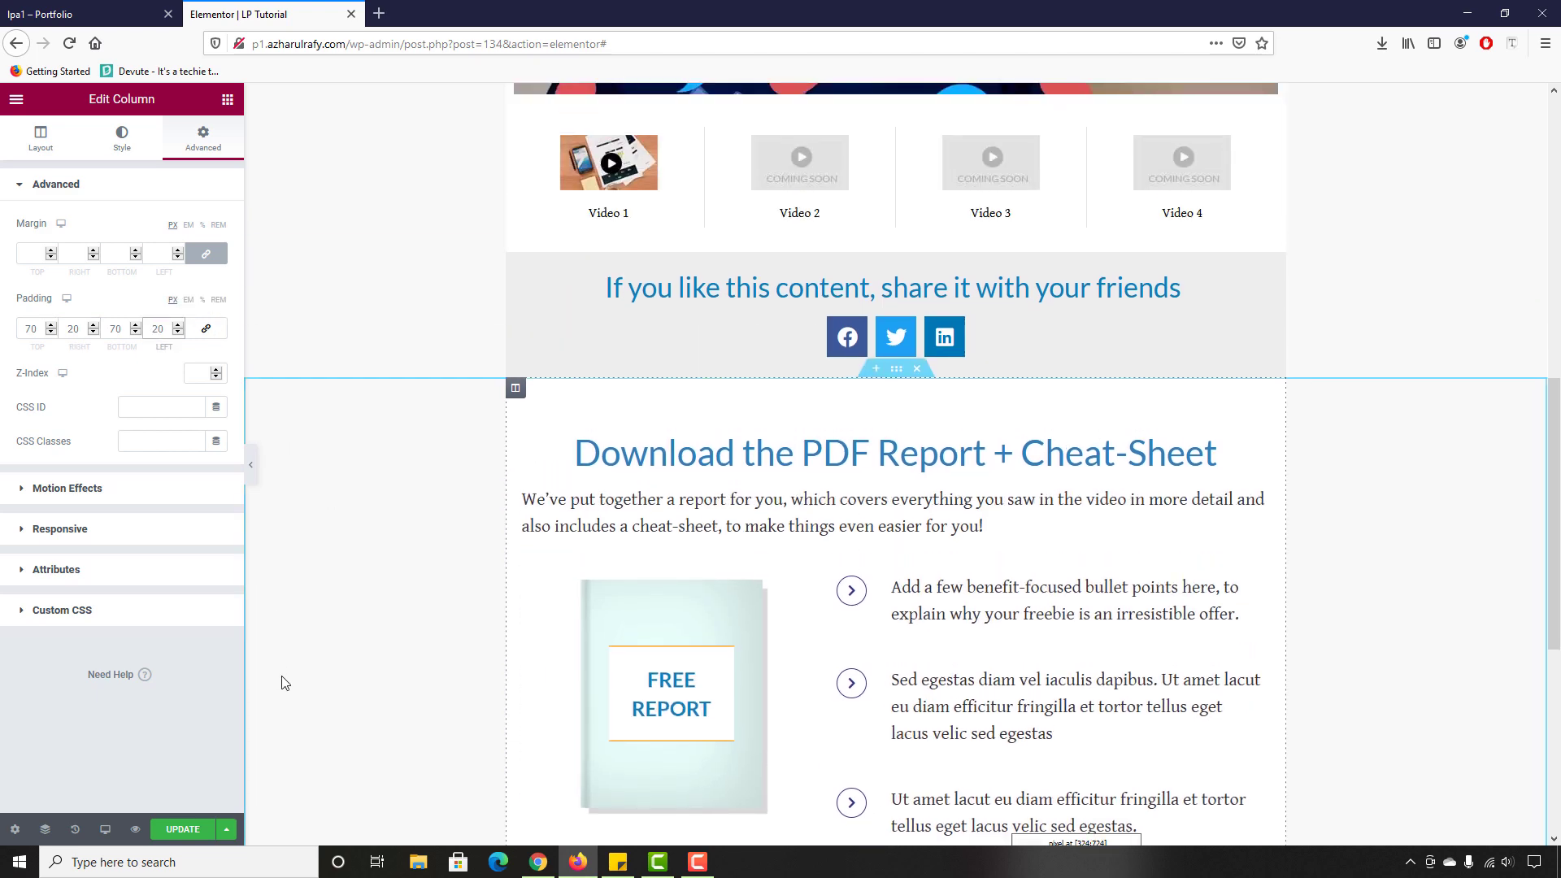
{"action": "scroll", "coordinate": [279, 663], "scroll_direction": "down", "scroll_amount": 4}
{"action": "scroll", "coordinate": [279, 651], "scroll_direction": "down", "scroll_amount": 2}
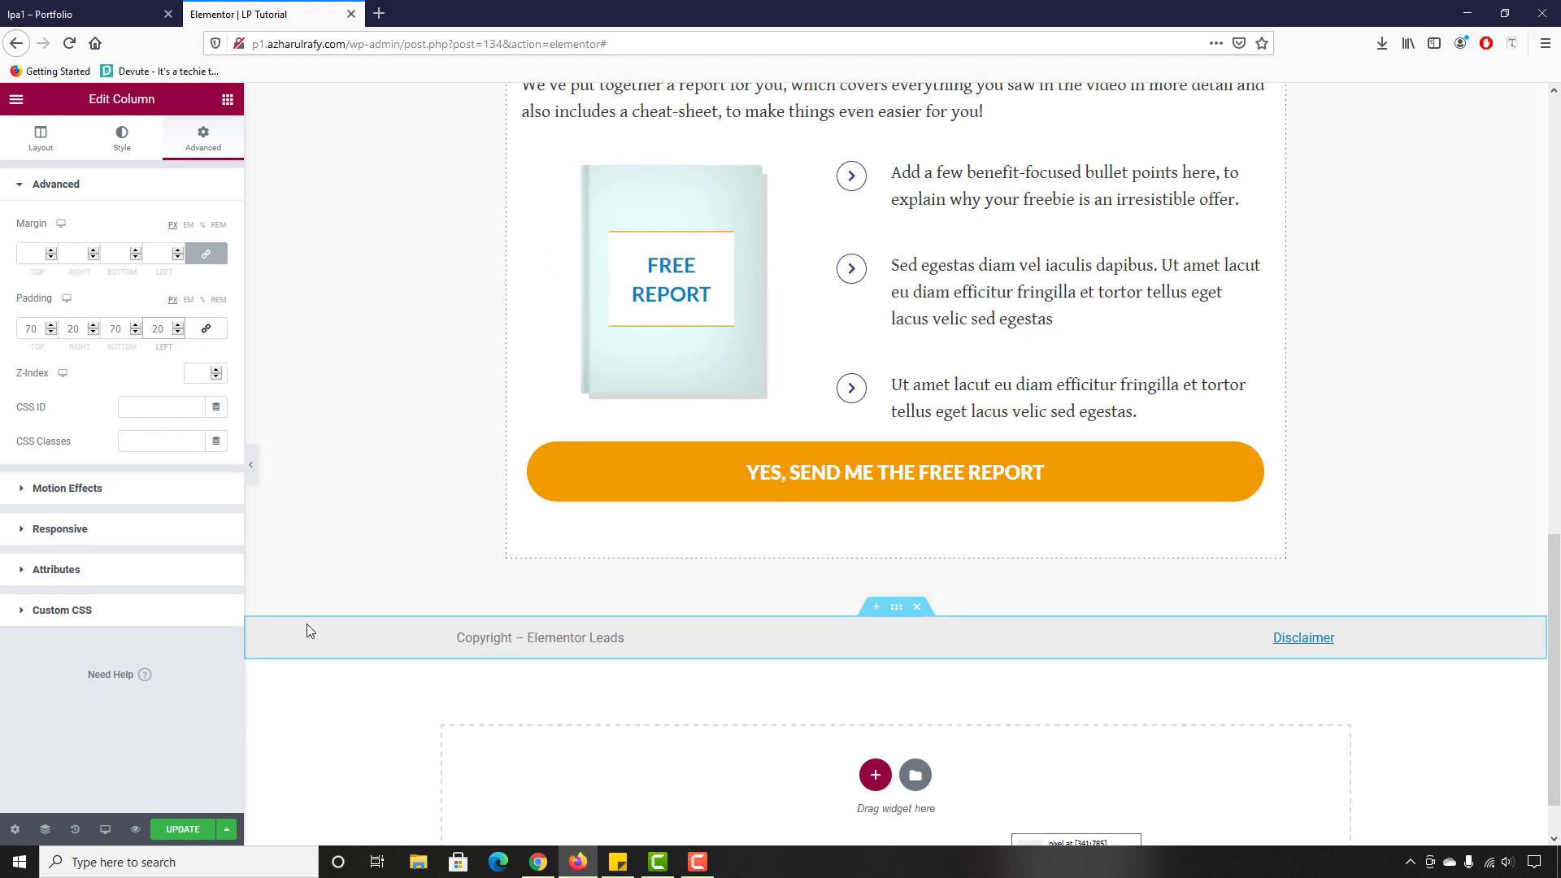
{"action": "scroll", "coordinate": [331, 586], "scroll_direction": "up", "scroll_amount": 12}
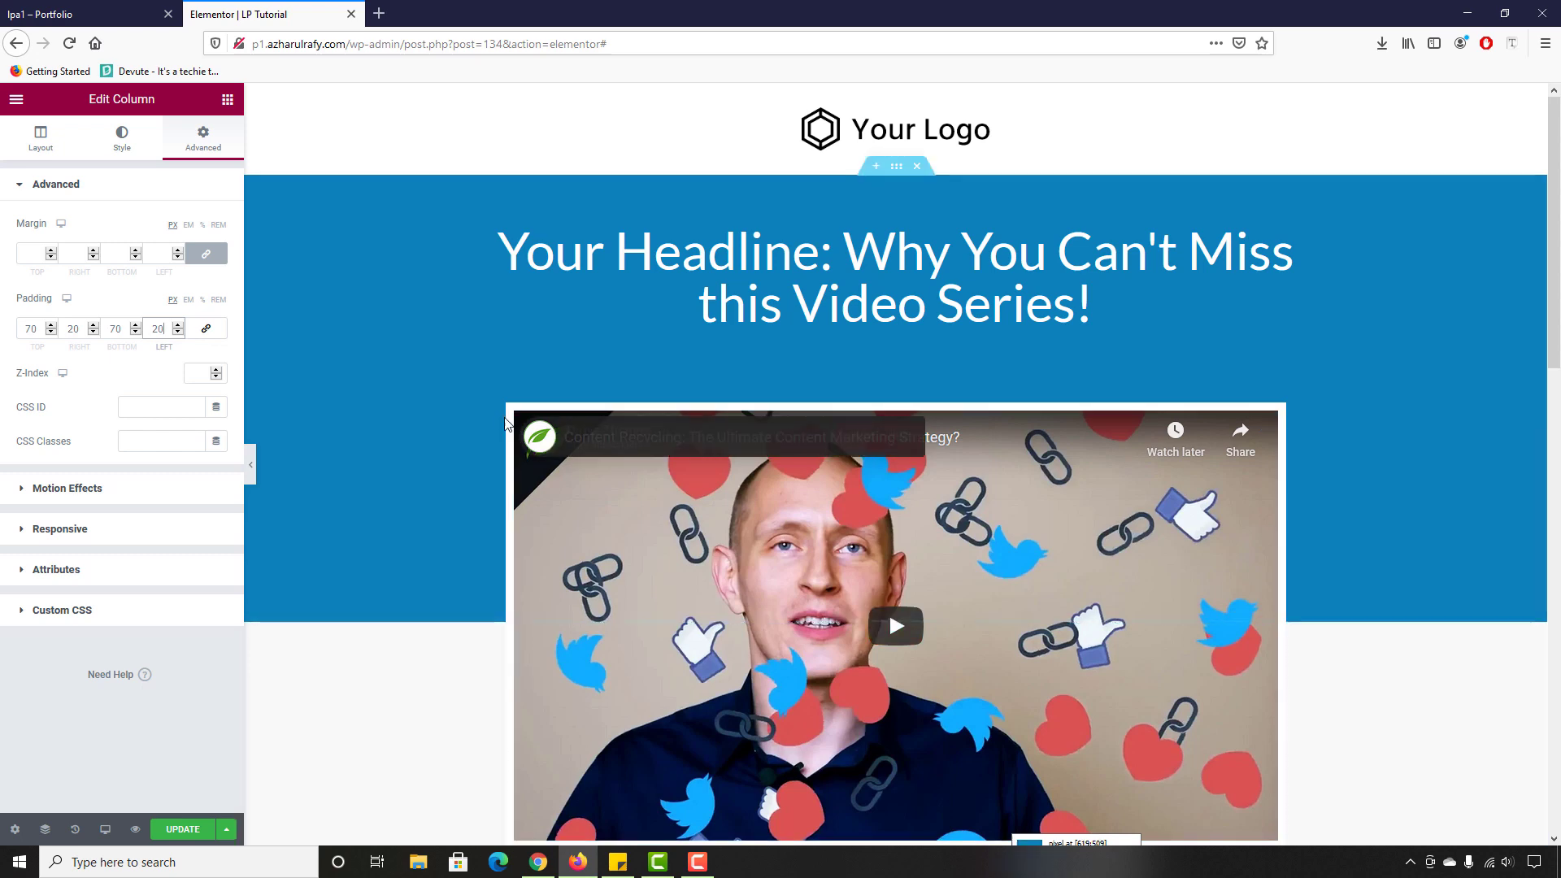
{"action": "left_click", "coordinate": [515, 635]}
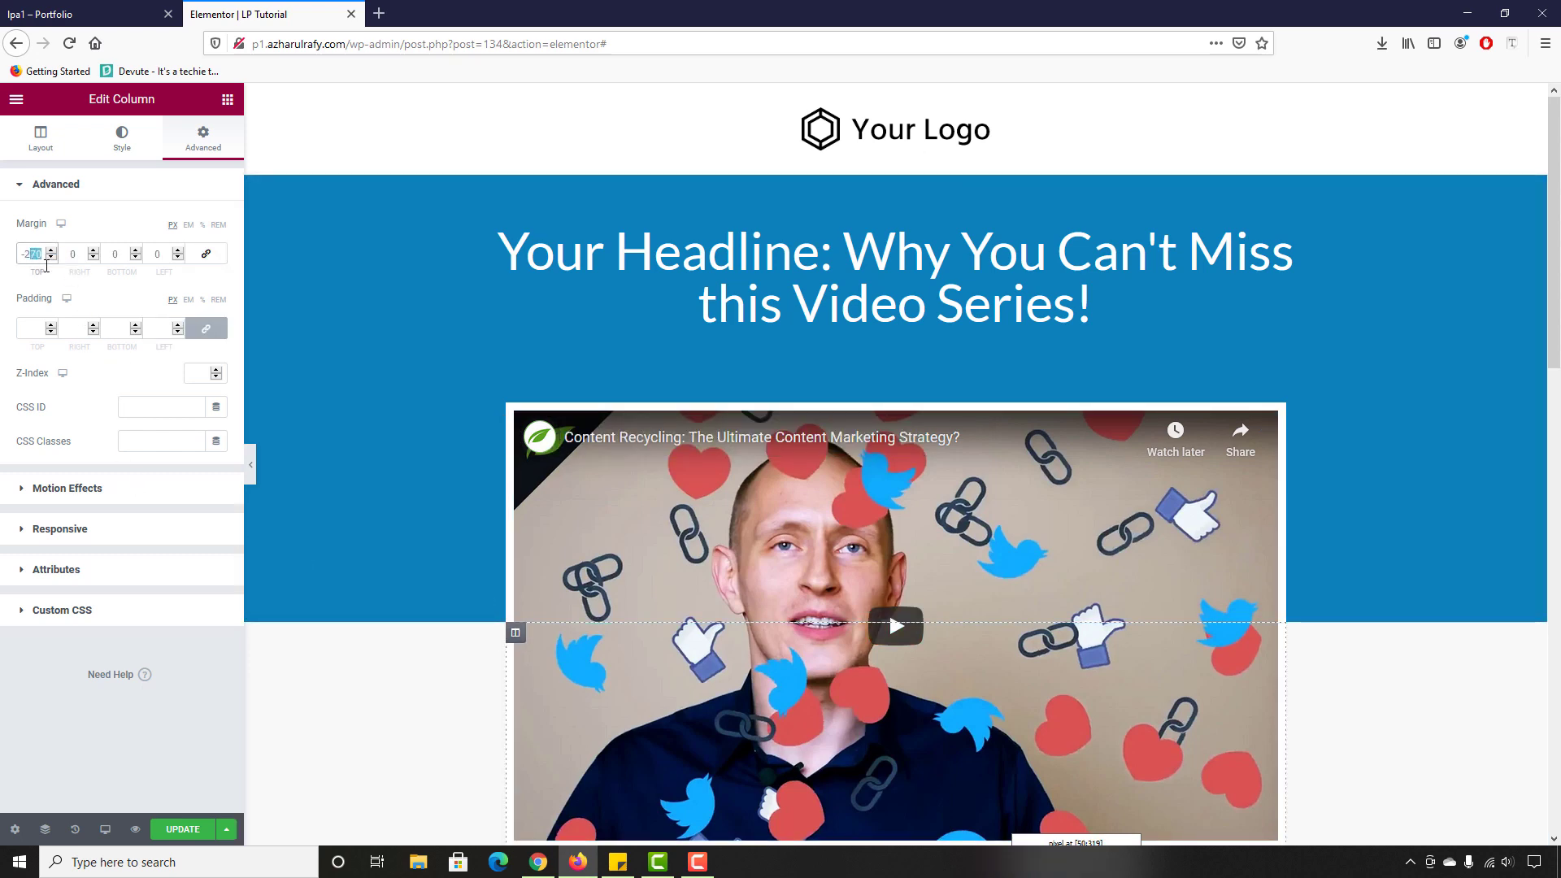
{"action": "type", "text": "280"}
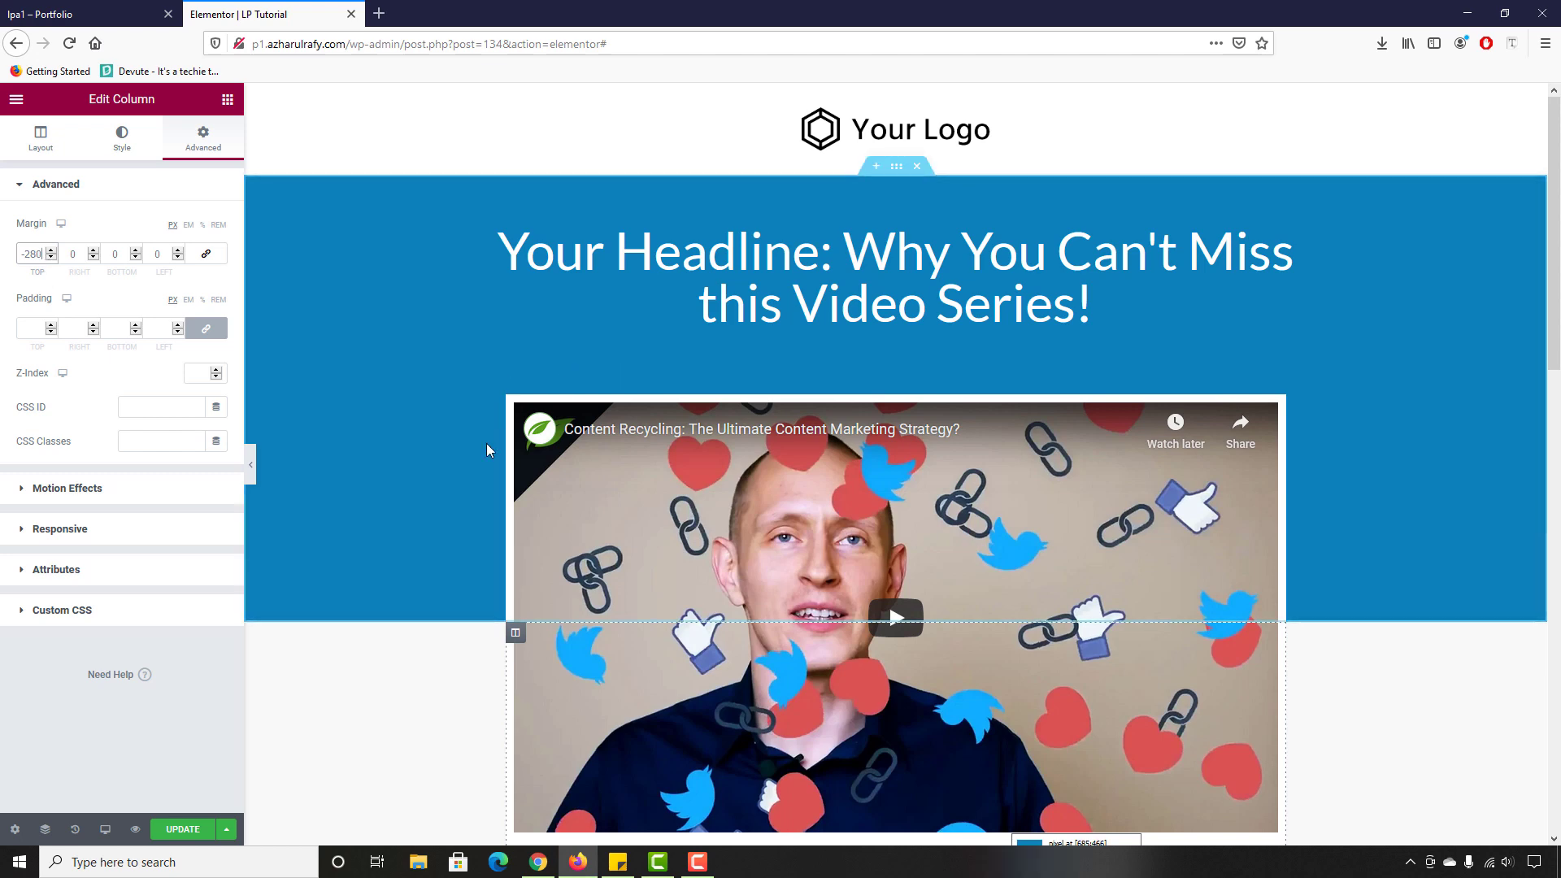
{"action": "scroll", "coordinate": [499, 520], "scroll_direction": "down", "scroll_amount": 4}
{"action": "scroll", "coordinate": [464, 570], "scroll_direction": "down", "scroll_amount": 6}
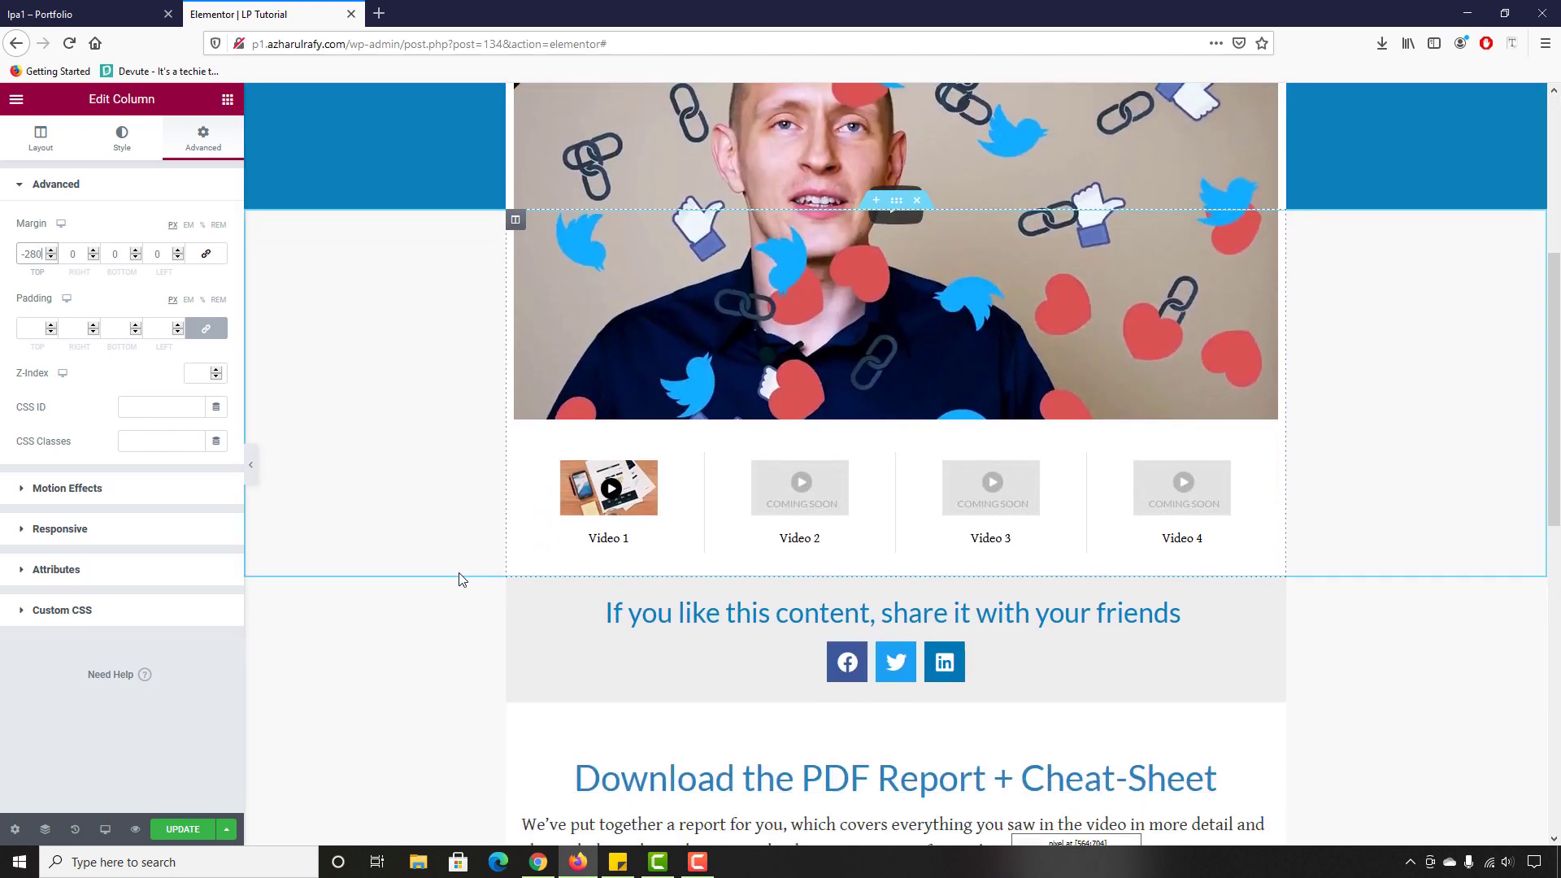
{"action": "scroll", "coordinate": [509, 465], "scroll_direction": "up", "scroll_amount": 2}
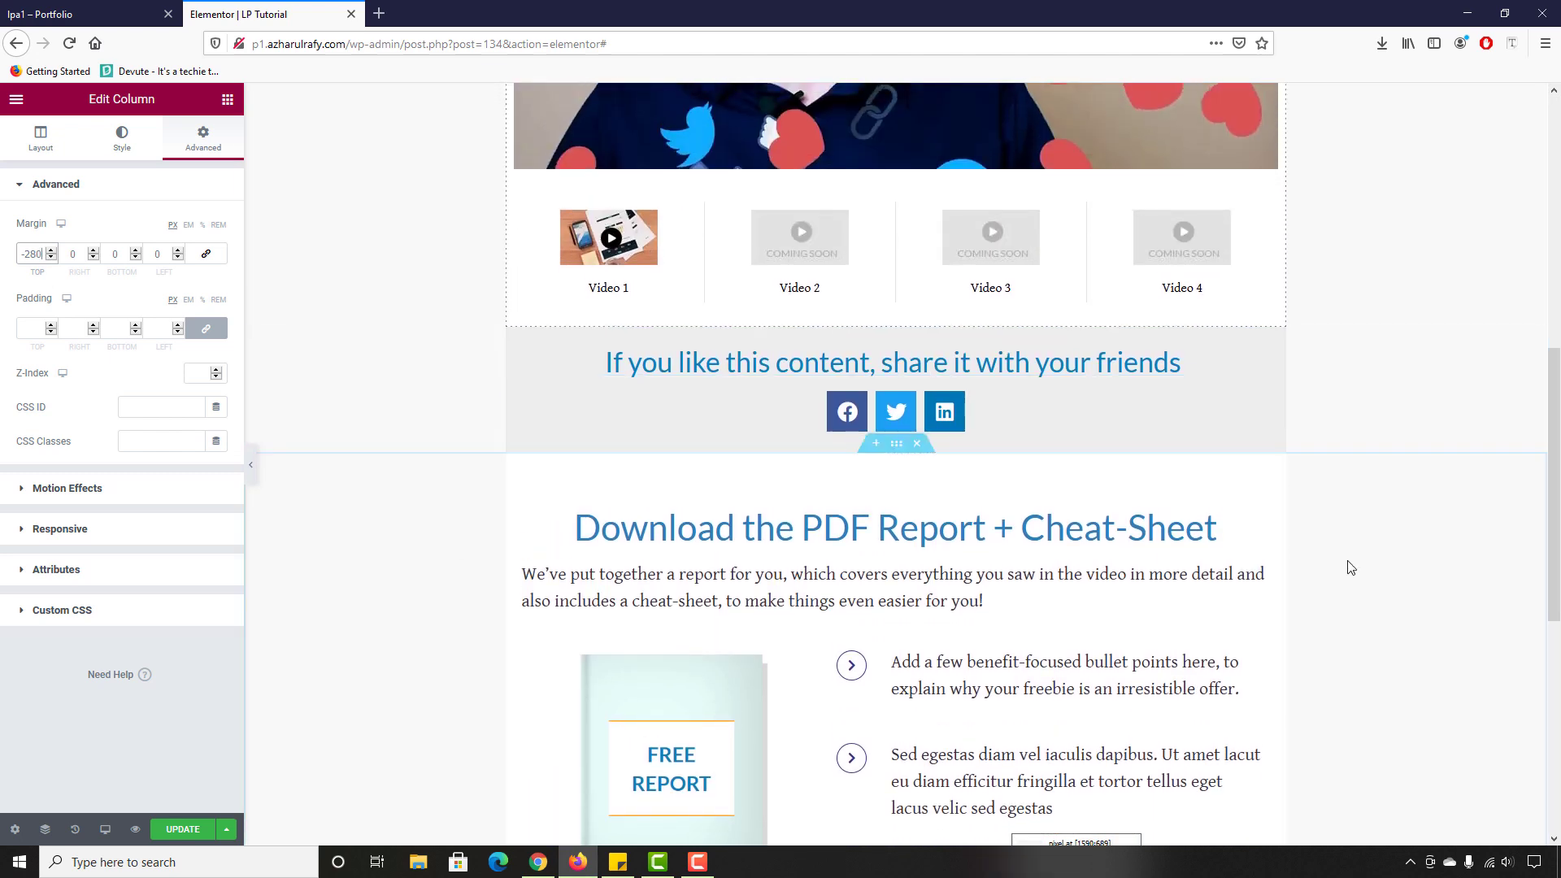
{"action": "scroll", "coordinate": [1350, 565], "scroll_direction": "down", "scroll_amount": 2}
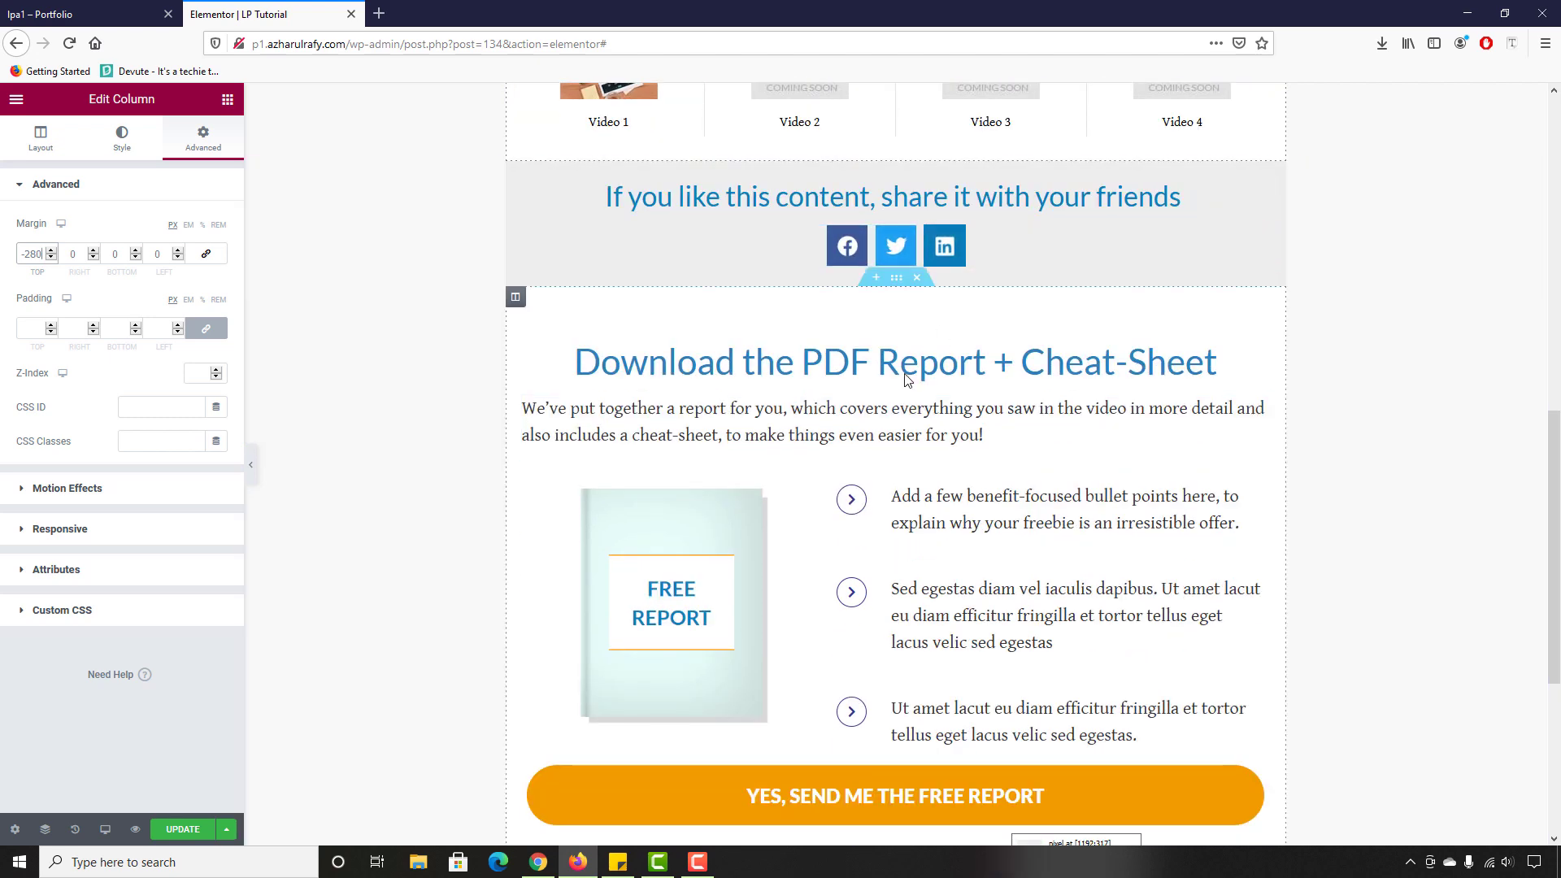
Step: Compare the free report button's spacing with the reference page, set its top margin to 30 px and update the page
{"action": "scroll", "coordinate": [558, 499], "scroll_direction": "down", "scroll_amount": 5}
{"action": "scroll", "coordinate": [825, 465], "scroll_direction": "up", "scroll_amount": 1}
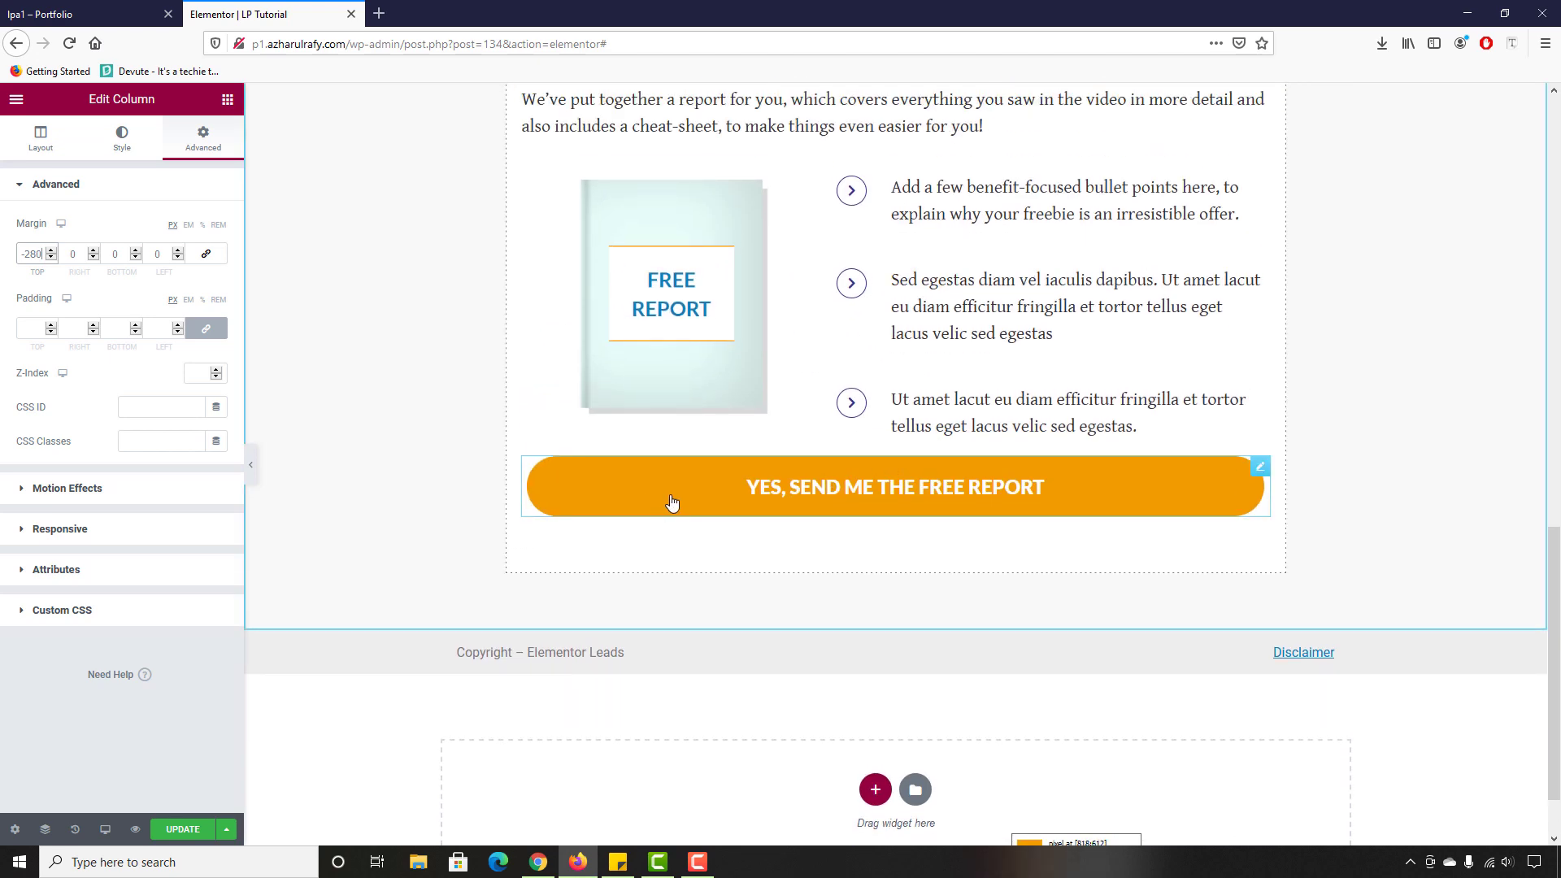
{"action": "key", "text": "ctrl+Page_Up"}
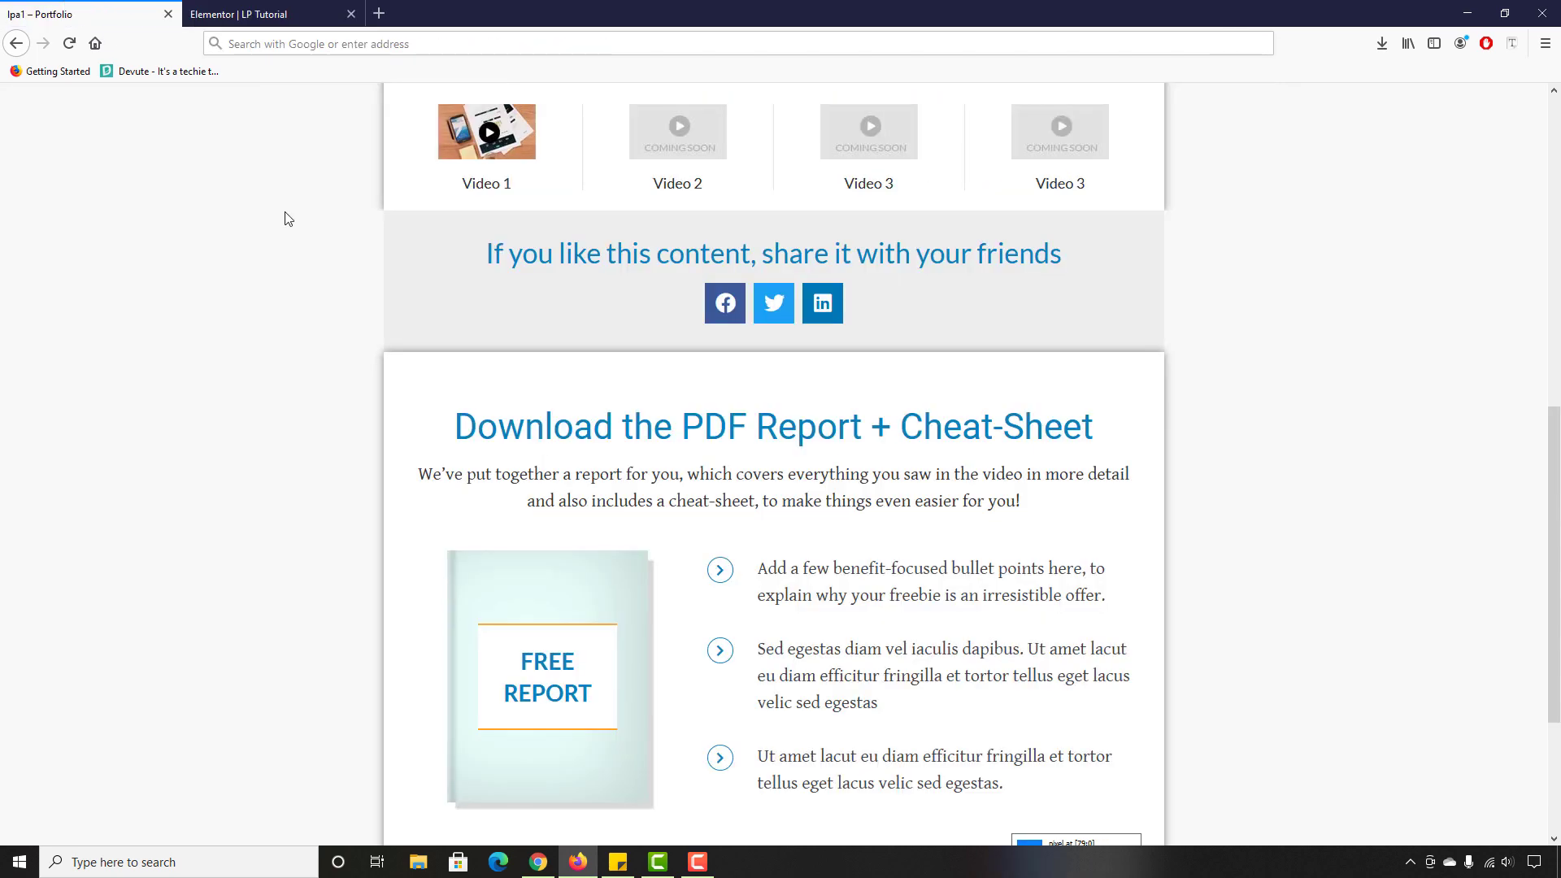
{"action": "scroll", "coordinate": [458, 529], "scroll_direction": "down", "scroll_amount": 3}
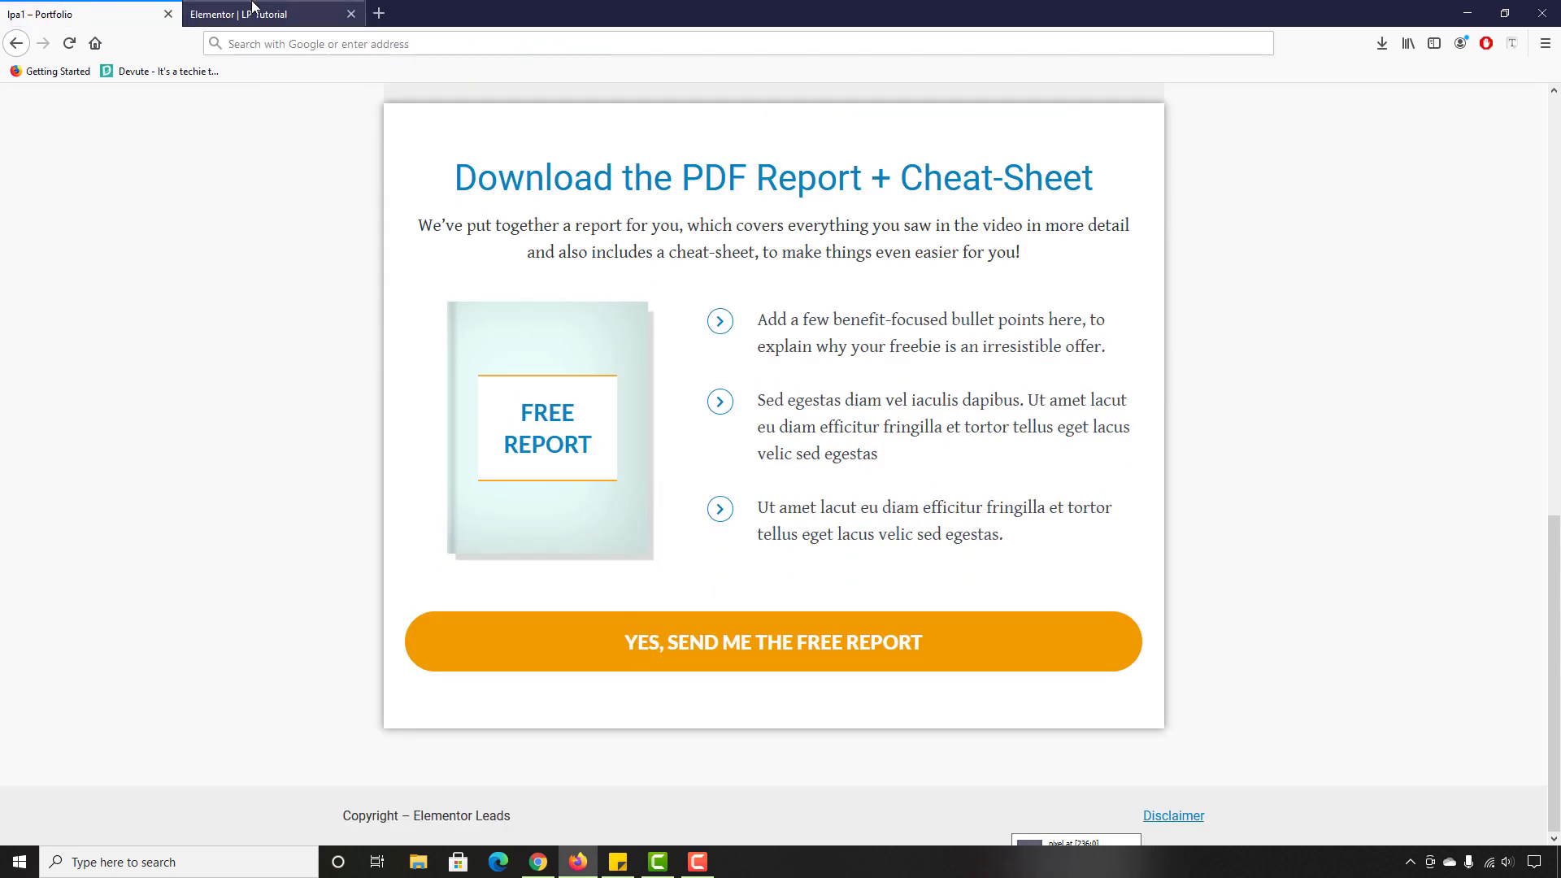
{"action": "left_click", "coordinate": [196, 10]}
{"action": "left_click", "coordinate": [841, 491]}
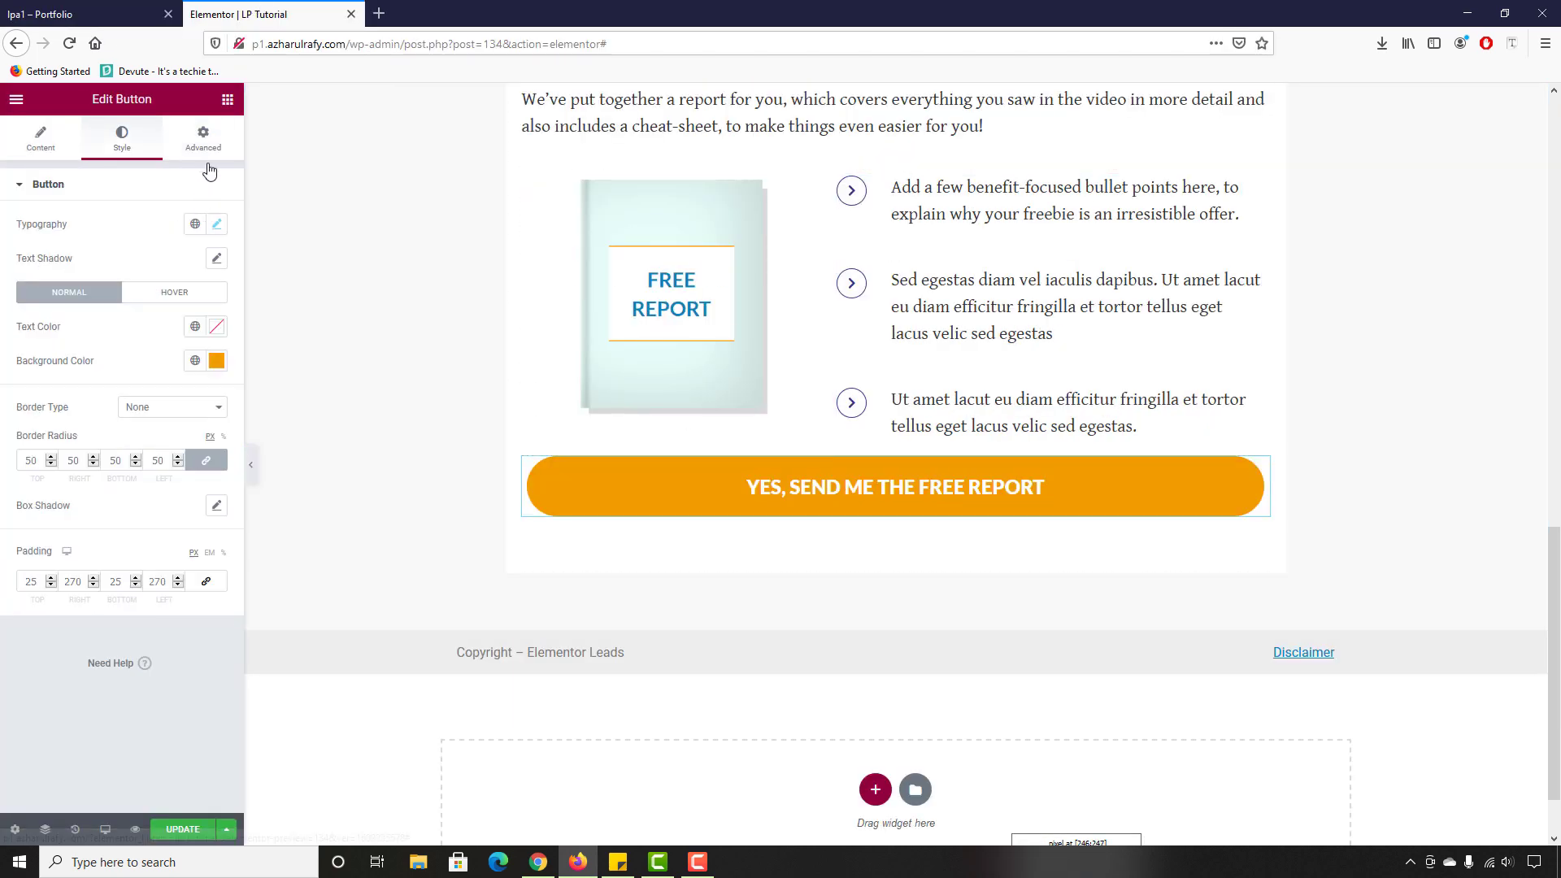
{"action": "left_click", "coordinate": [203, 138]}
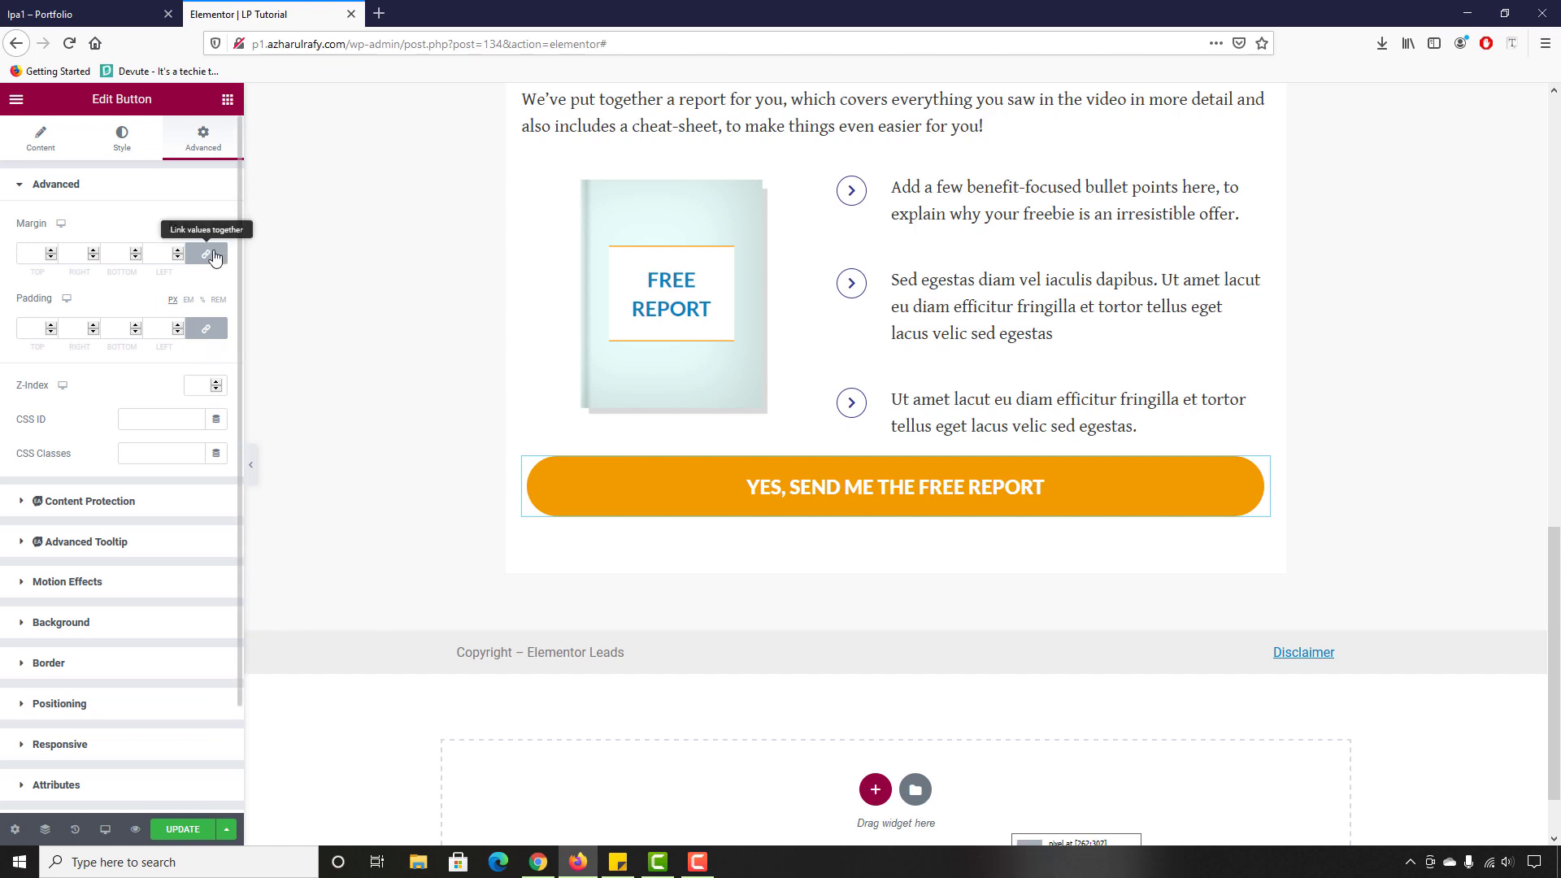
{"action": "left_click_drag", "start_coordinate": [51, 253], "coordinate": [51, 252]}
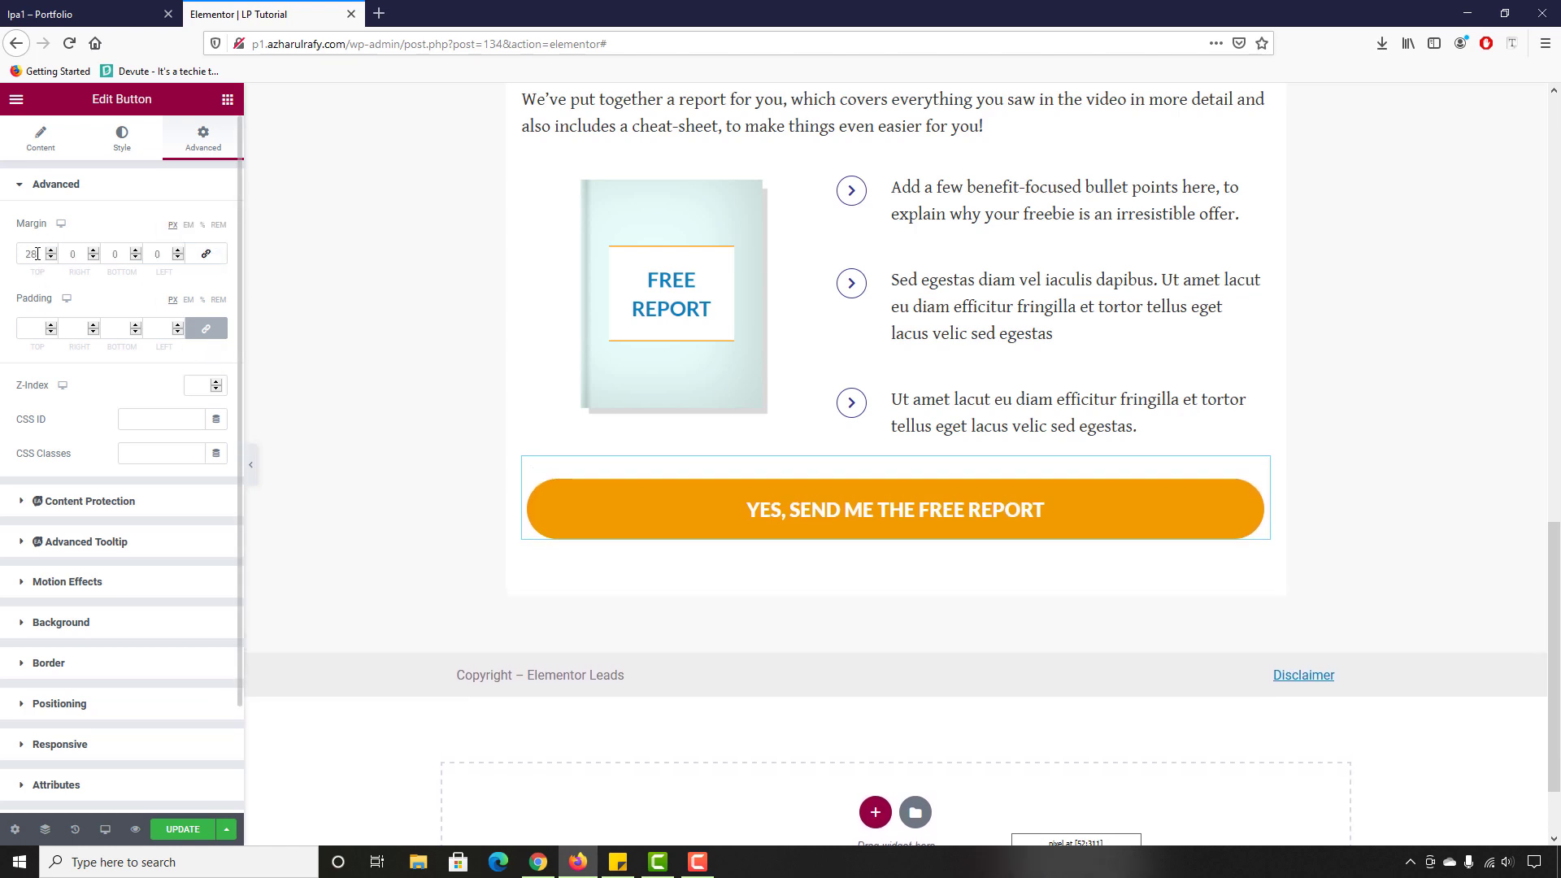
{"action": "type", "text": "30"}
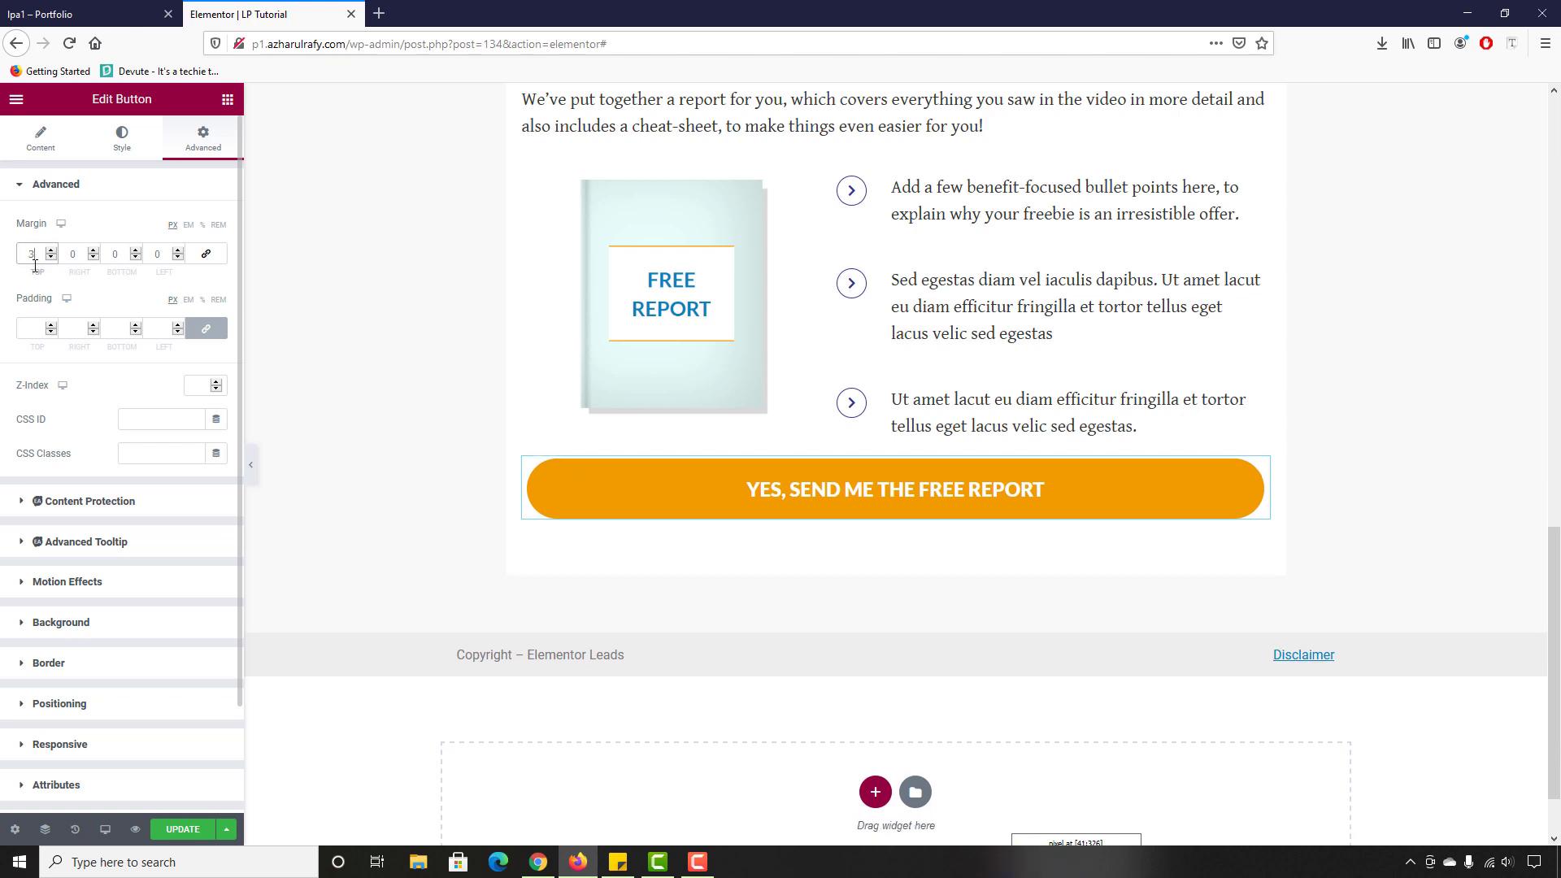
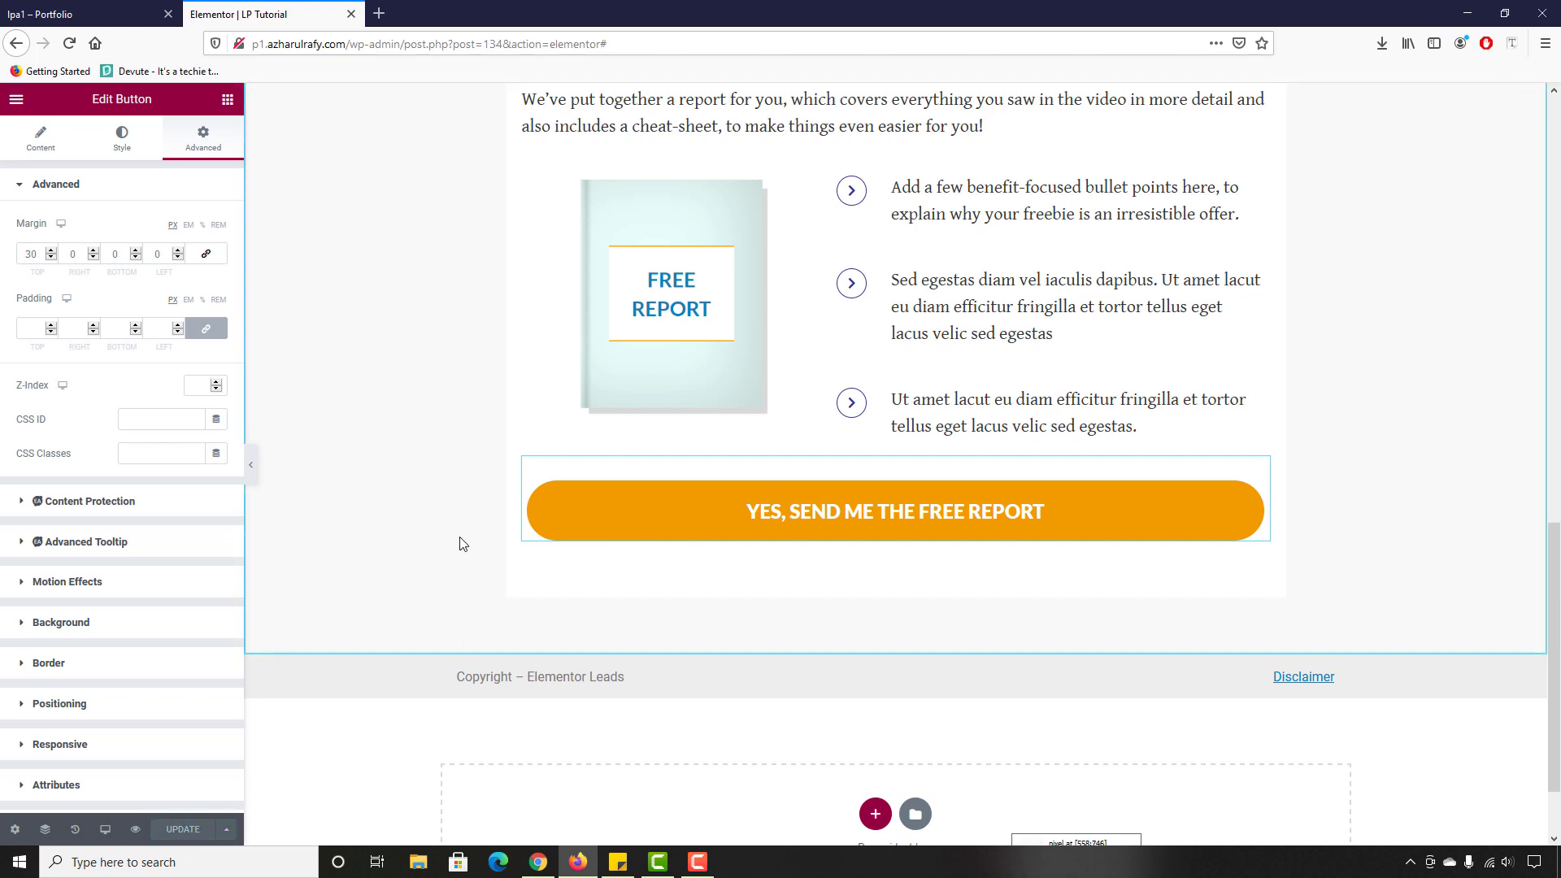
Step: Preview the landing page in a new tab, check its sections down to the footer and return to the Elementor editor
{"action": "left_click", "coordinate": [135, 830]}
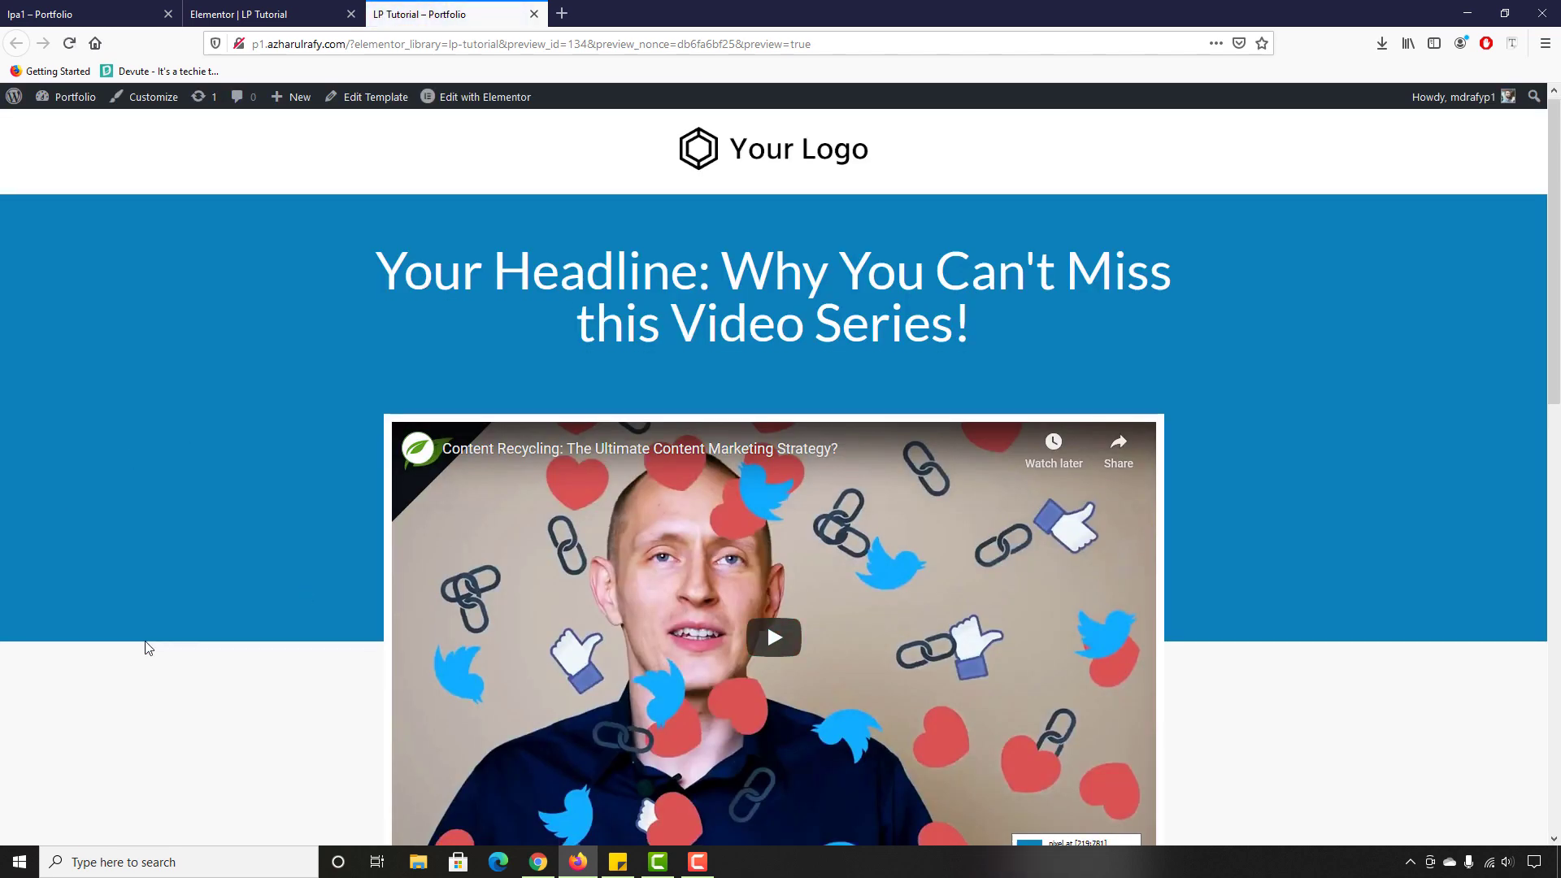
{"action": "scroll", "coordinate": [146, 642], "scroll_direction": "down", "scroll_amount": 7}
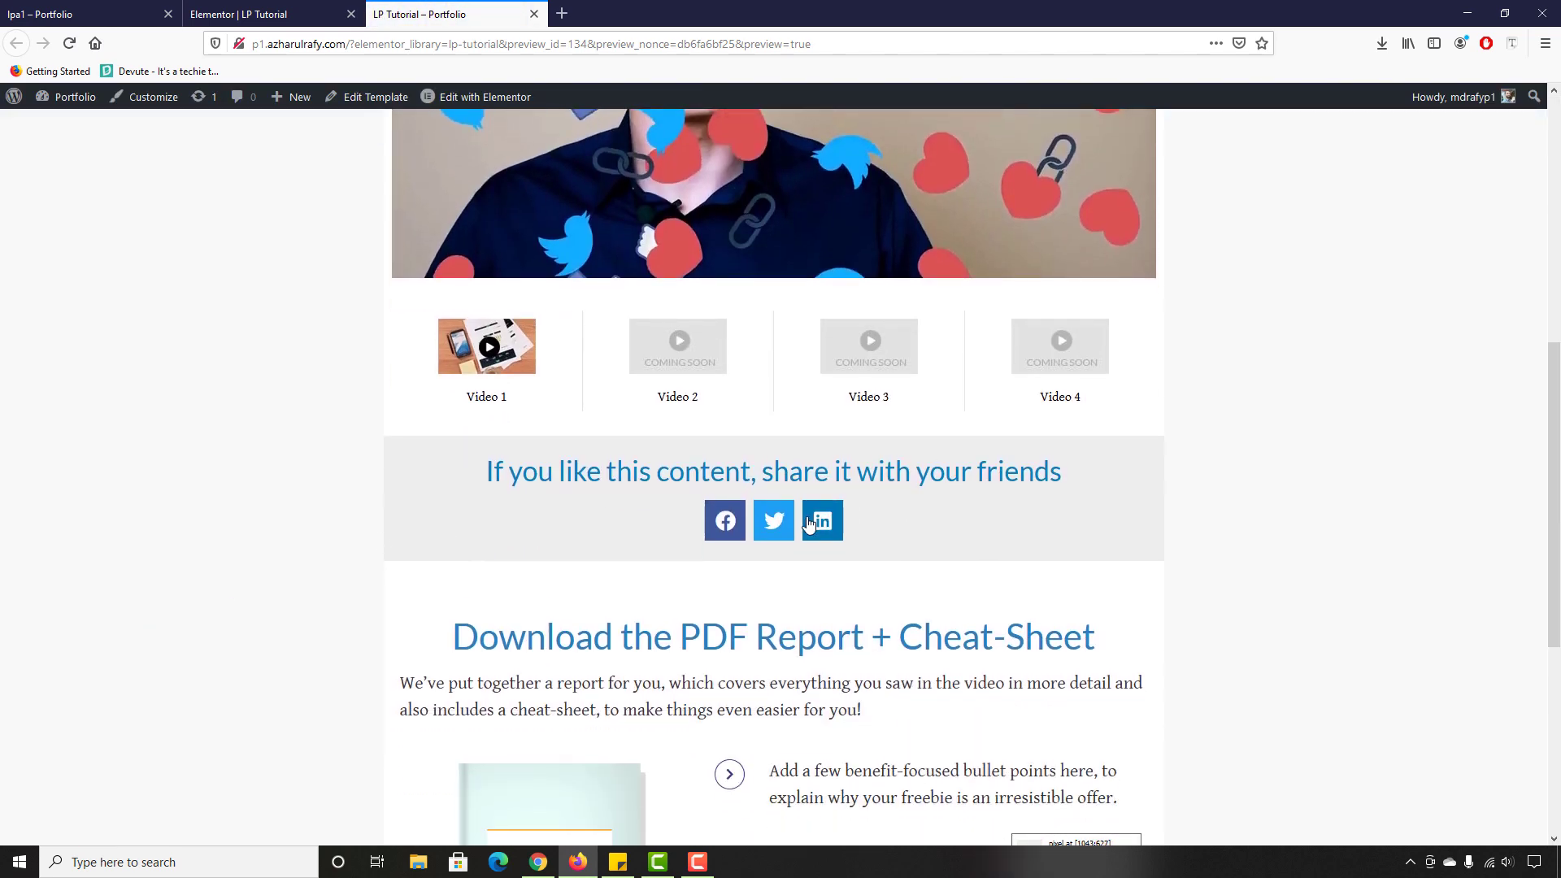
{"action": "scroll", "coordinate": [753, 531], "scroll_direction": "down", "scroll_amount": 5}
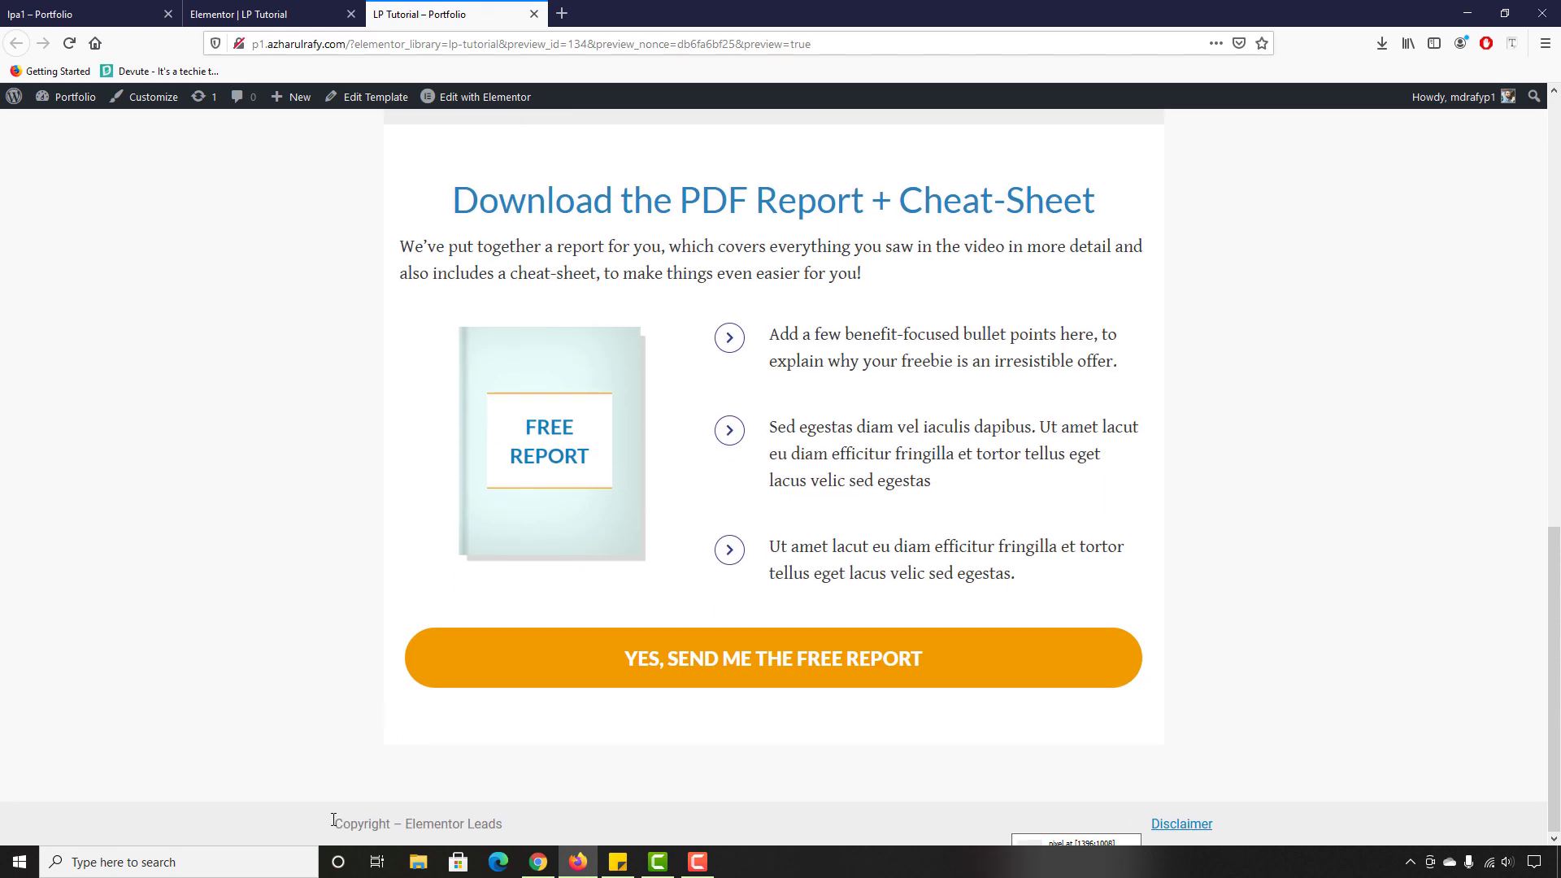
{"action": "scroll", "coordinate": [333, 820], "scroll_direction": "up", "scroll_amount": 7}
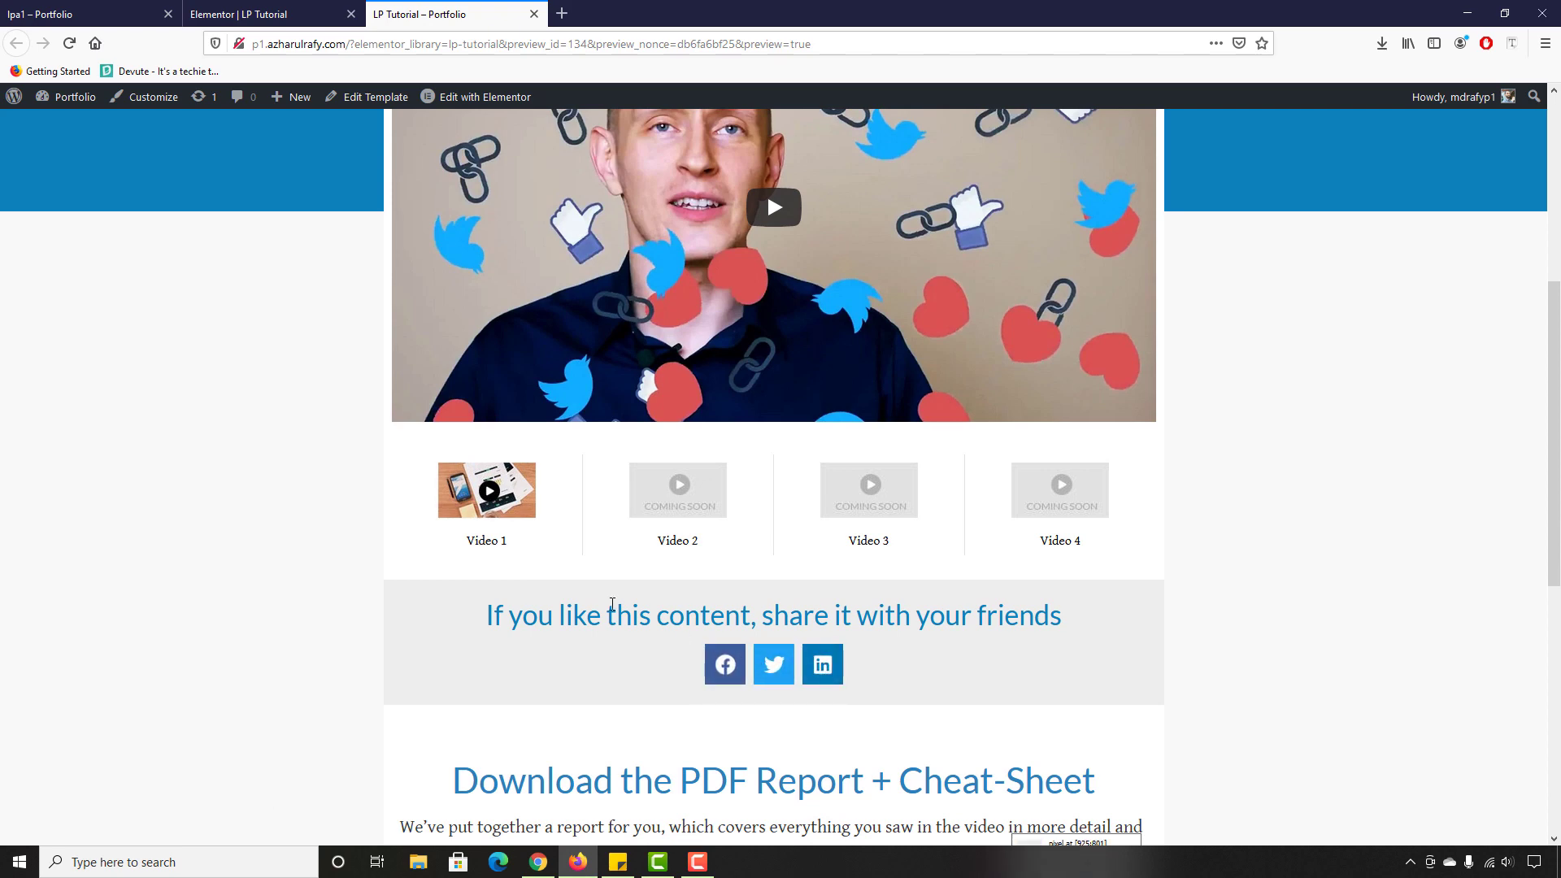
{"action": "left_click", "coordinate": [244, 14]}
{"action": "scroll", "coordinate": [359, 447], "scroll_direction": "up", "scroll_amount": 4}
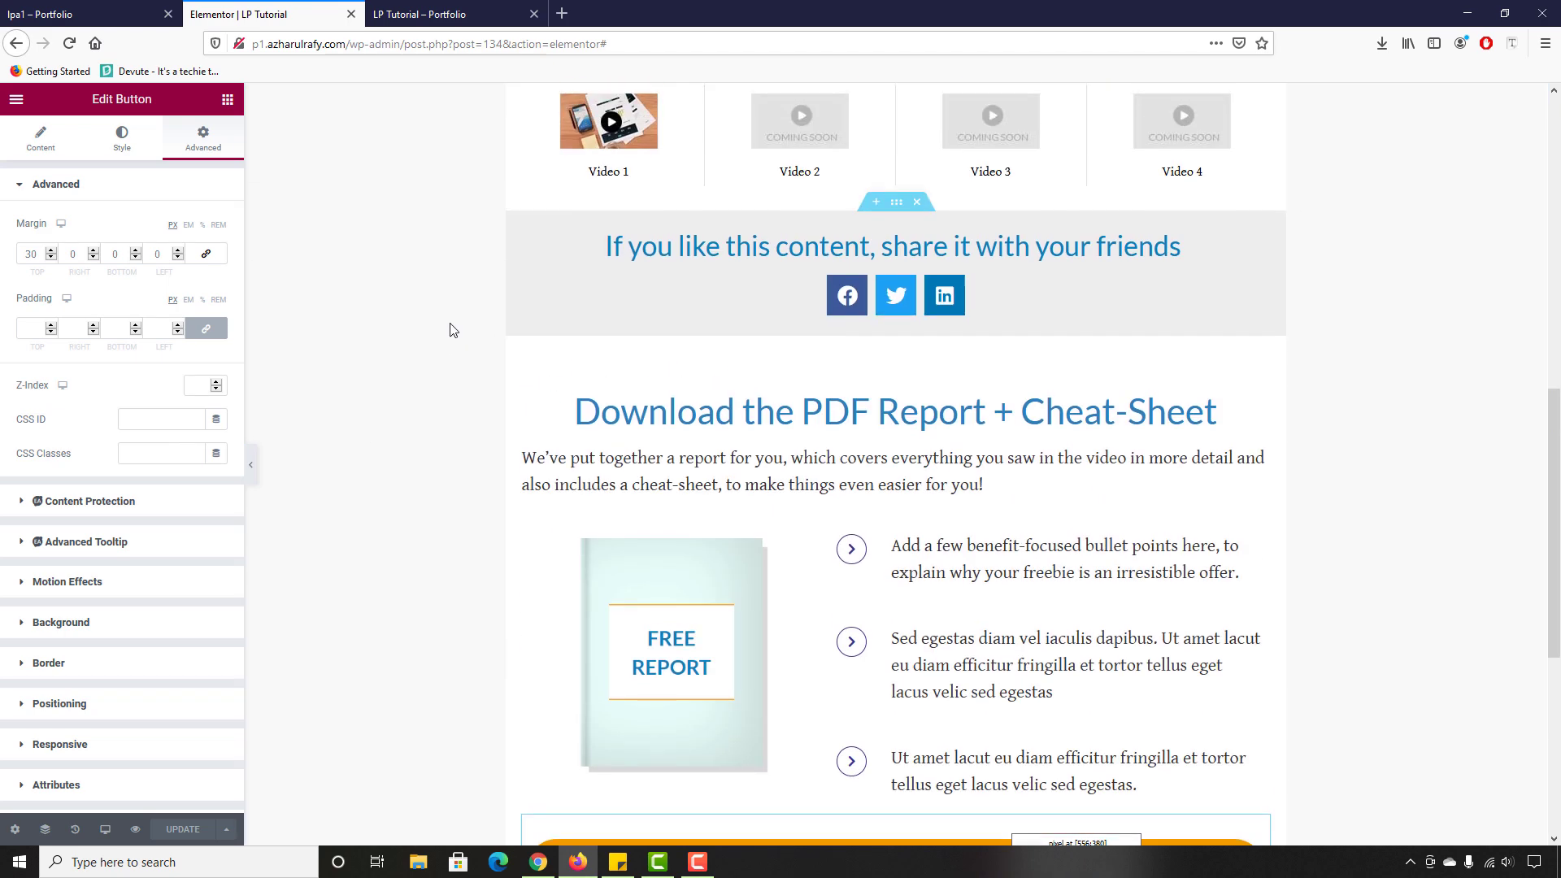
Step: Open the Facebook item for editing in the share section's Social Icons widget
{"action": "scroll", "coordinate": [453, 329], "scroll_direction": "up", "scroll_amount": 3}
{"action": "left_click", "coordinate": [845, 520]}
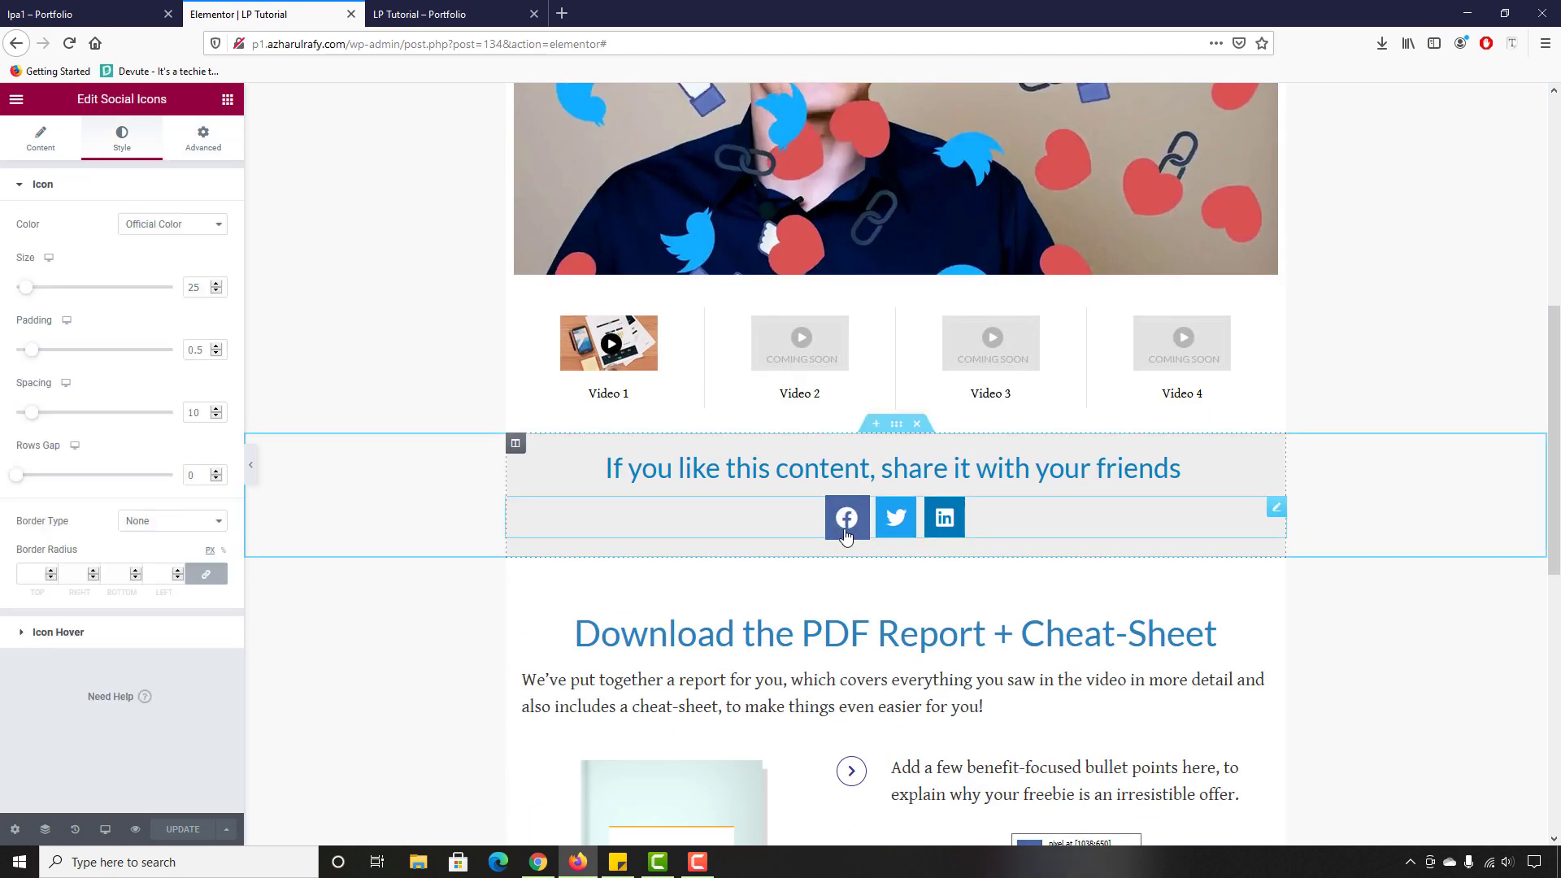
{"action": "left_click", "coordinate": [18, 149]}
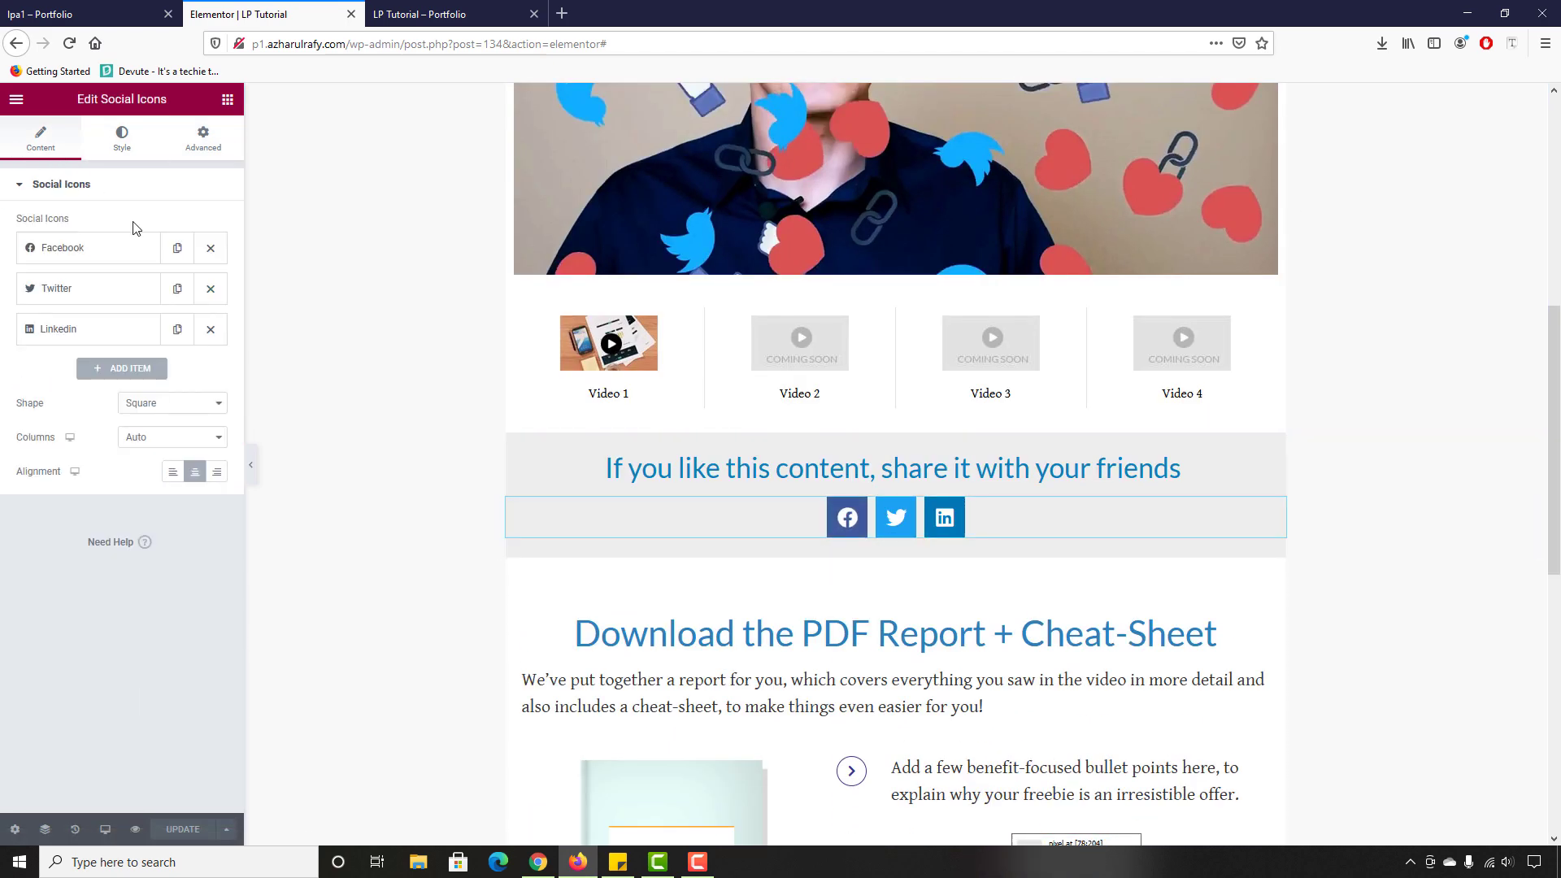
{"action": "left_click", "coordinate": [100, 253]}
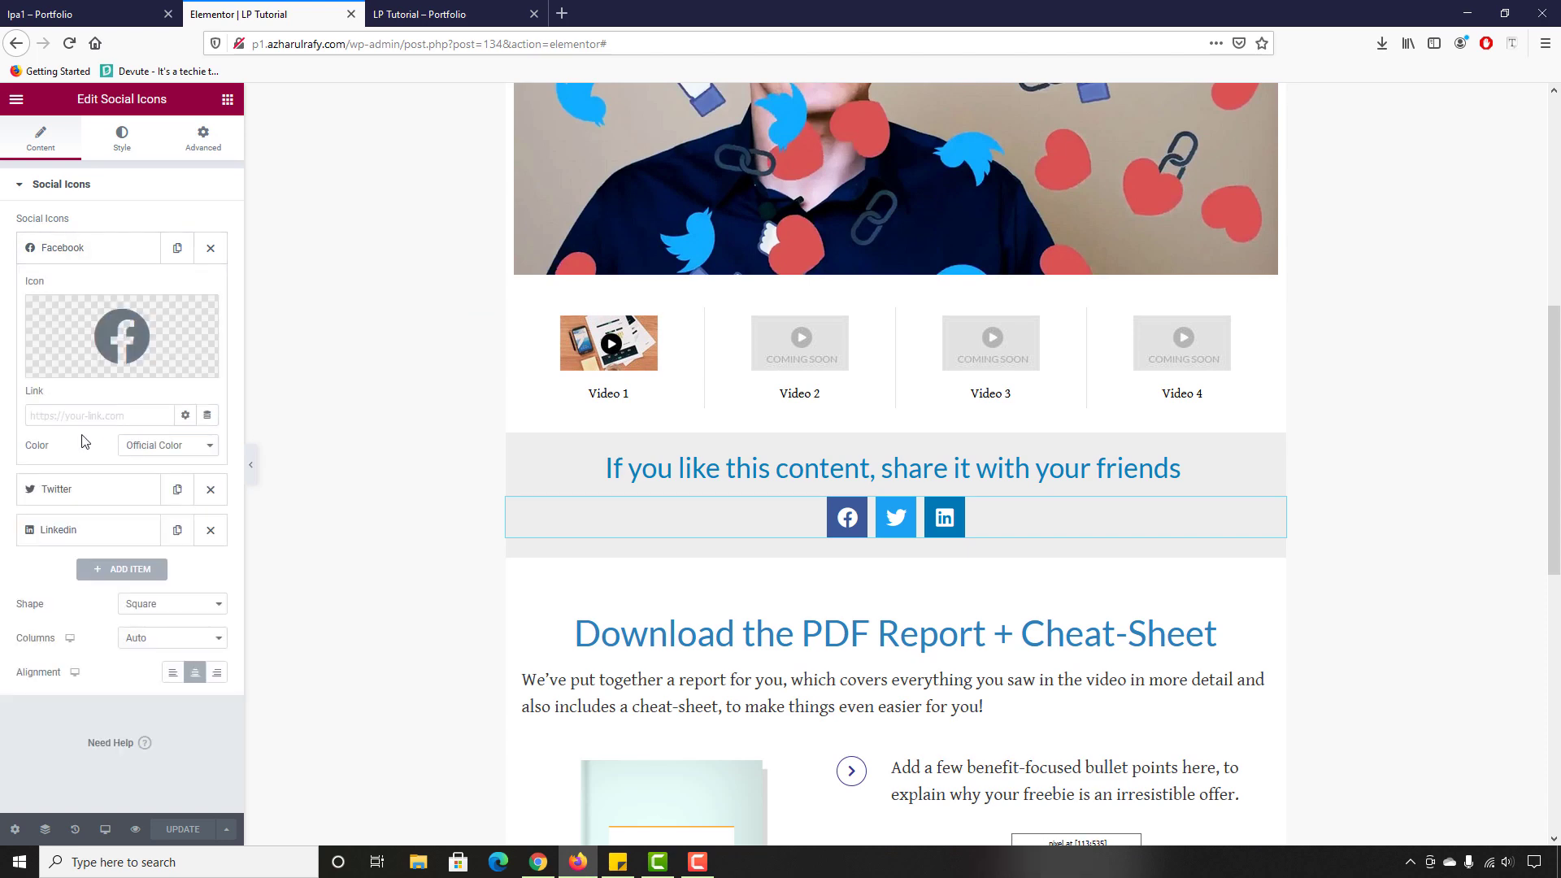
Step: Open the site owner's Facebook page in a new browser tab to get its address
{"action": "left_click", "coordinate": [562, 12]}
{"action": "type", "text": "faceboo"}
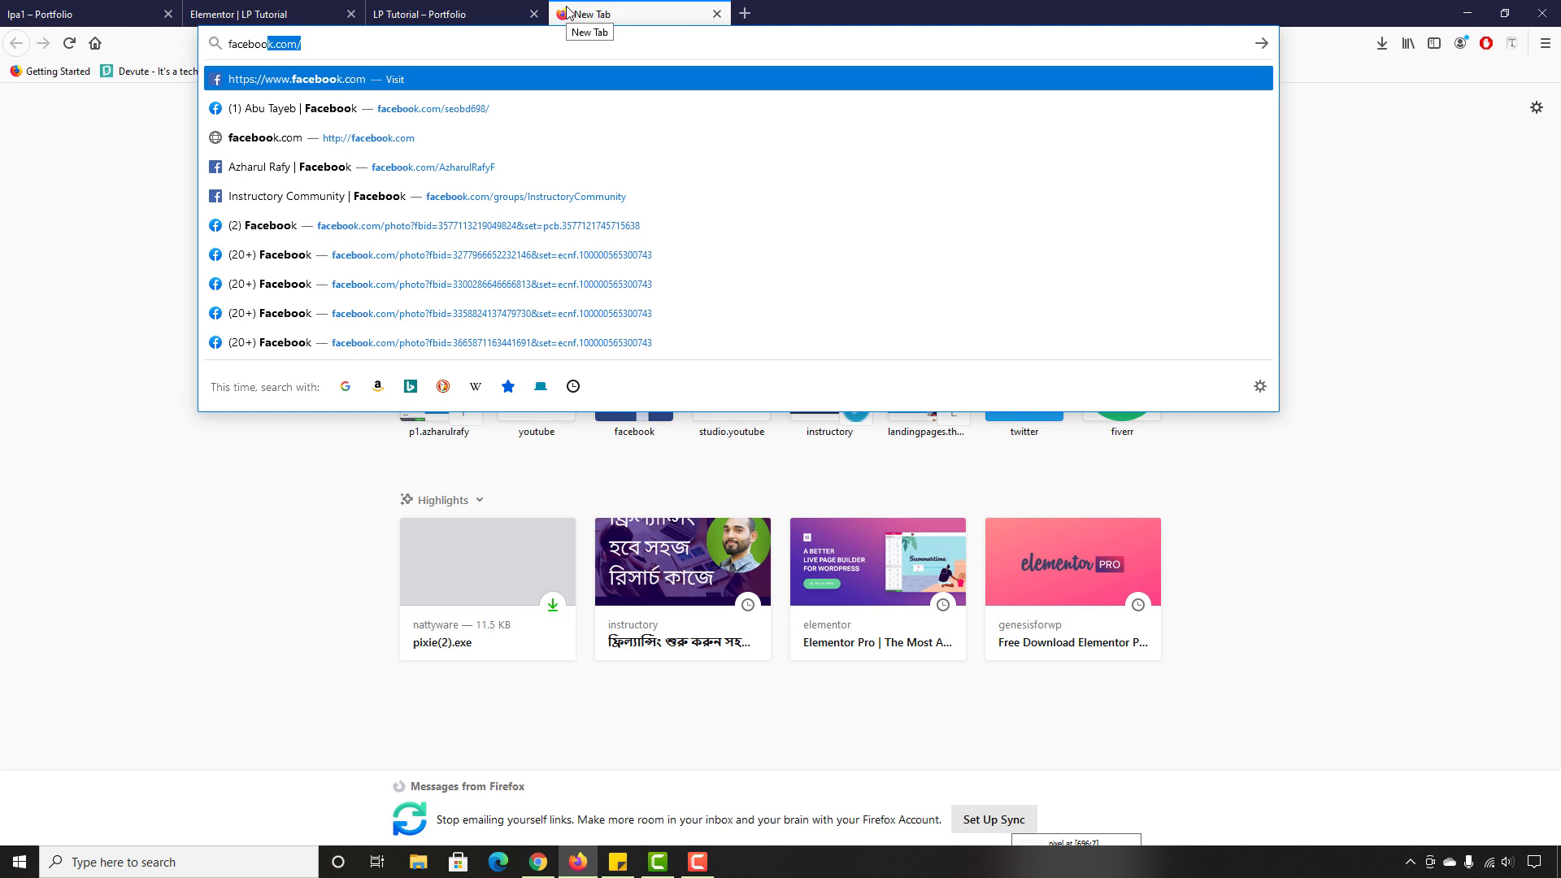
{"action": "type", "text": "k.co"}
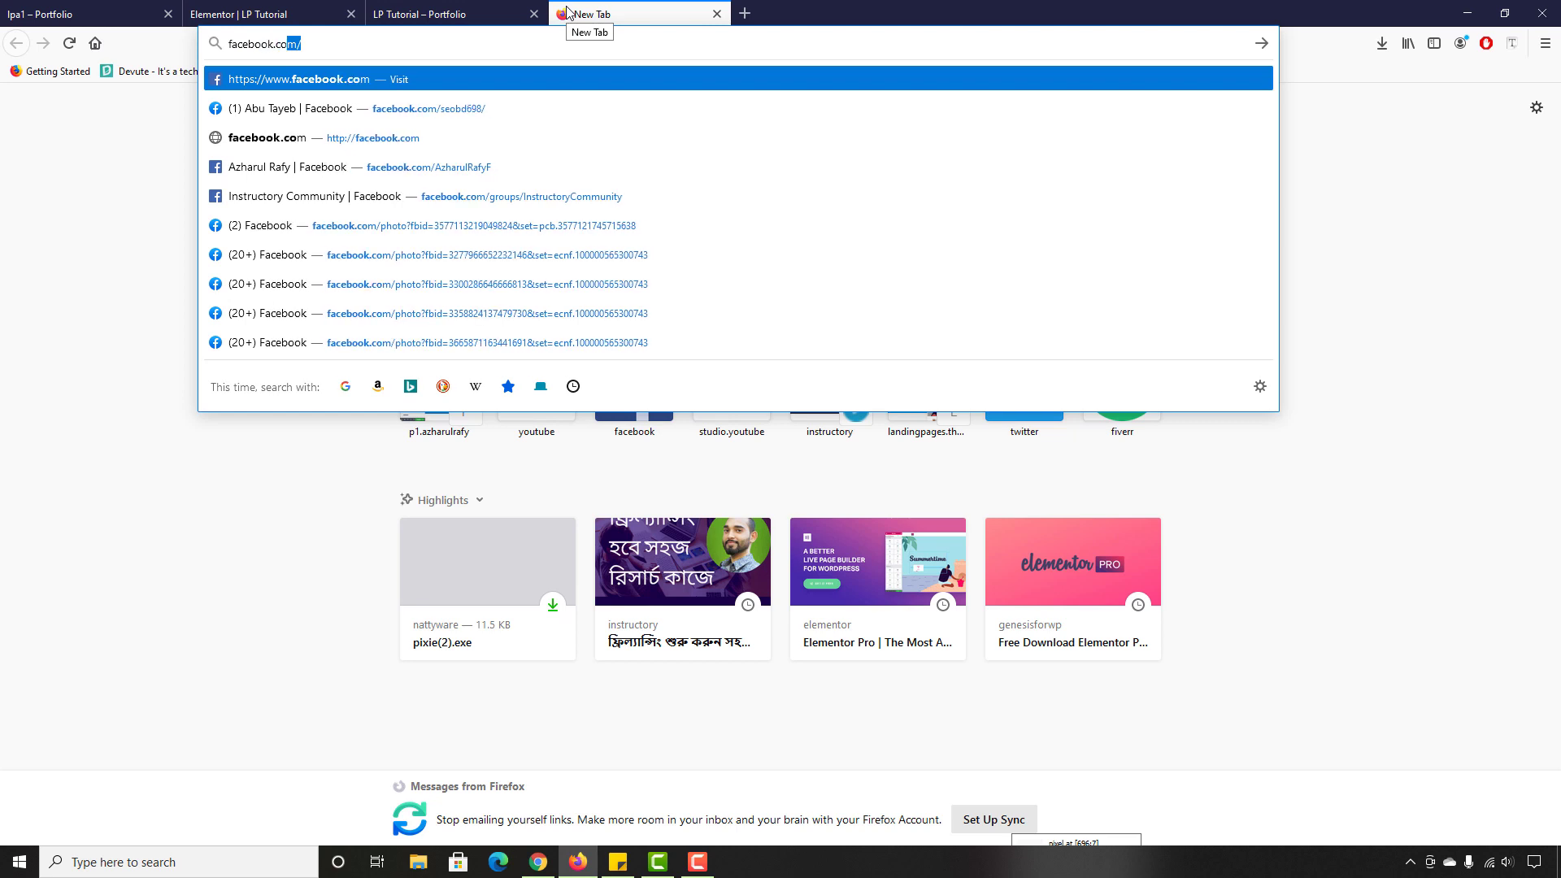
{"action": "type", "text": "m"}
{"action": "key", "text": "BackSpace"}
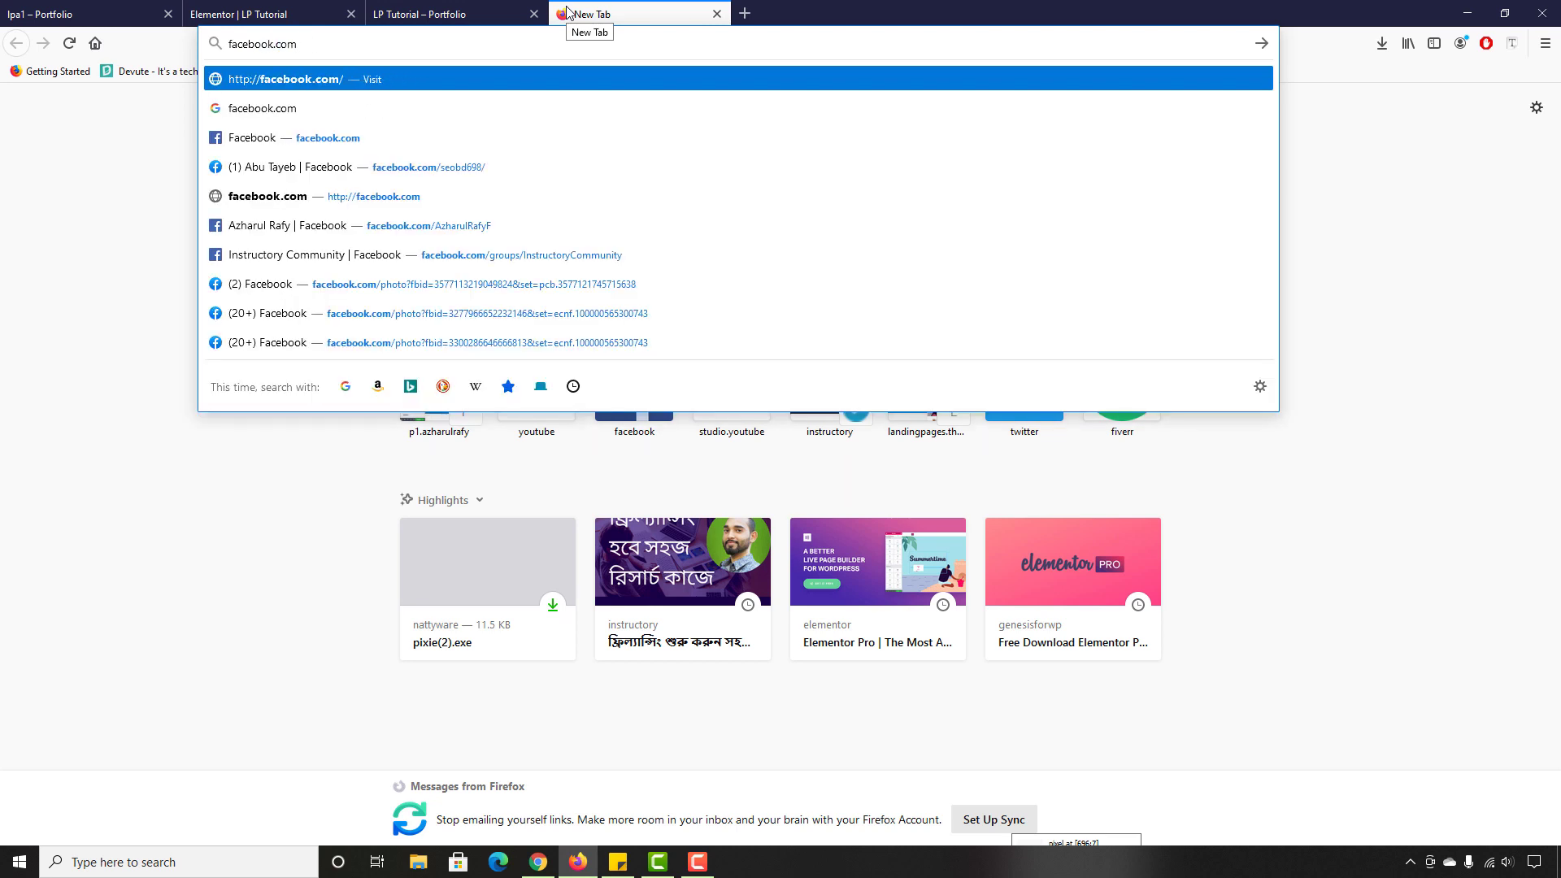
{"action": "type", "text": "/az"}
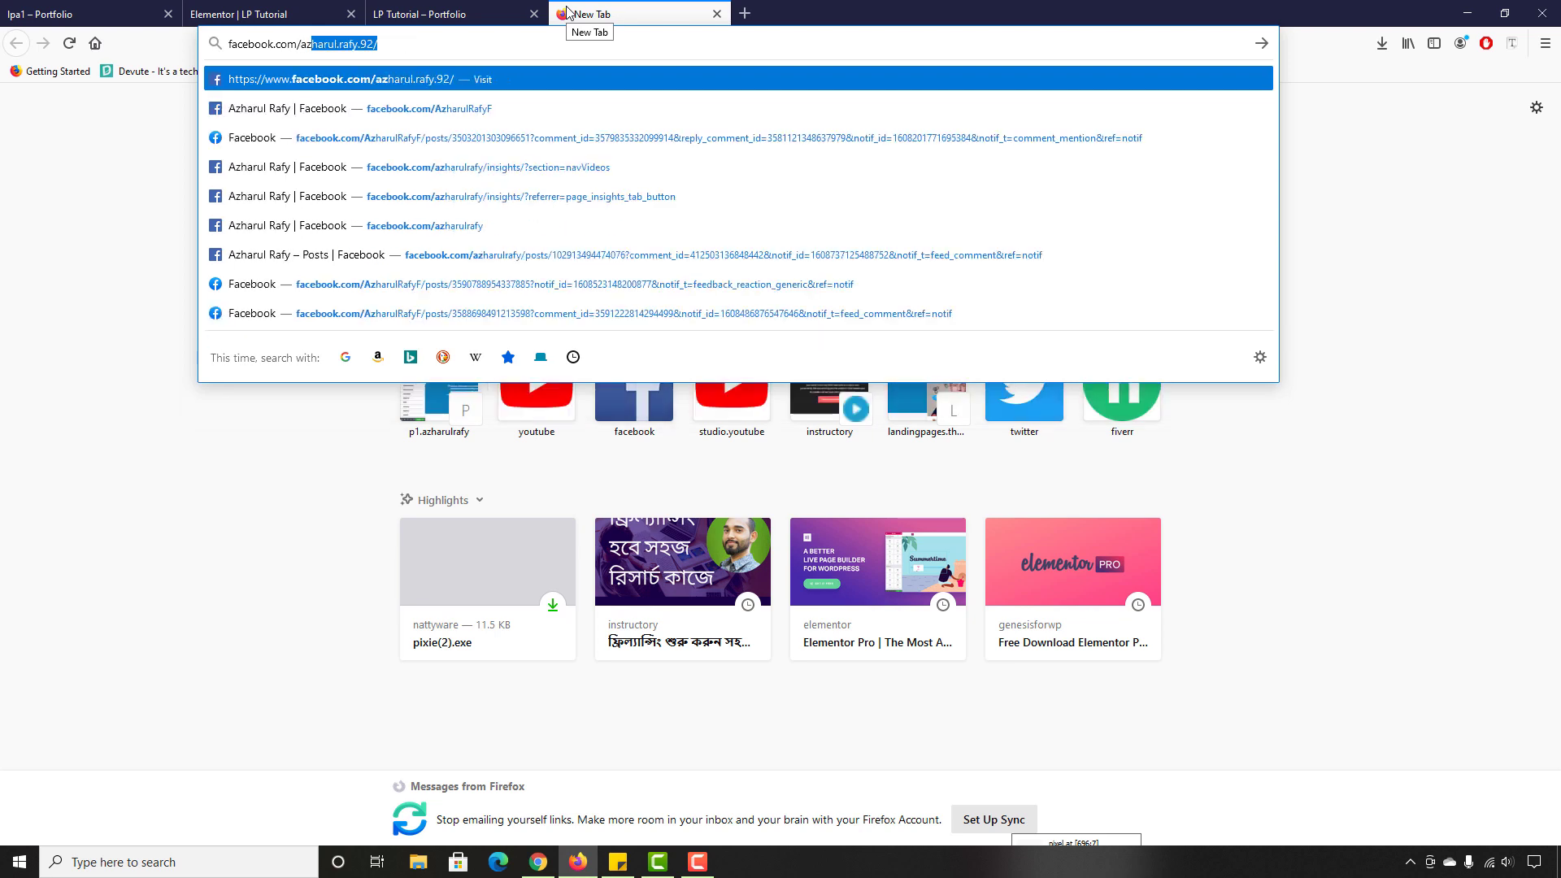
{"action": "type", "text": "harulrafy"}
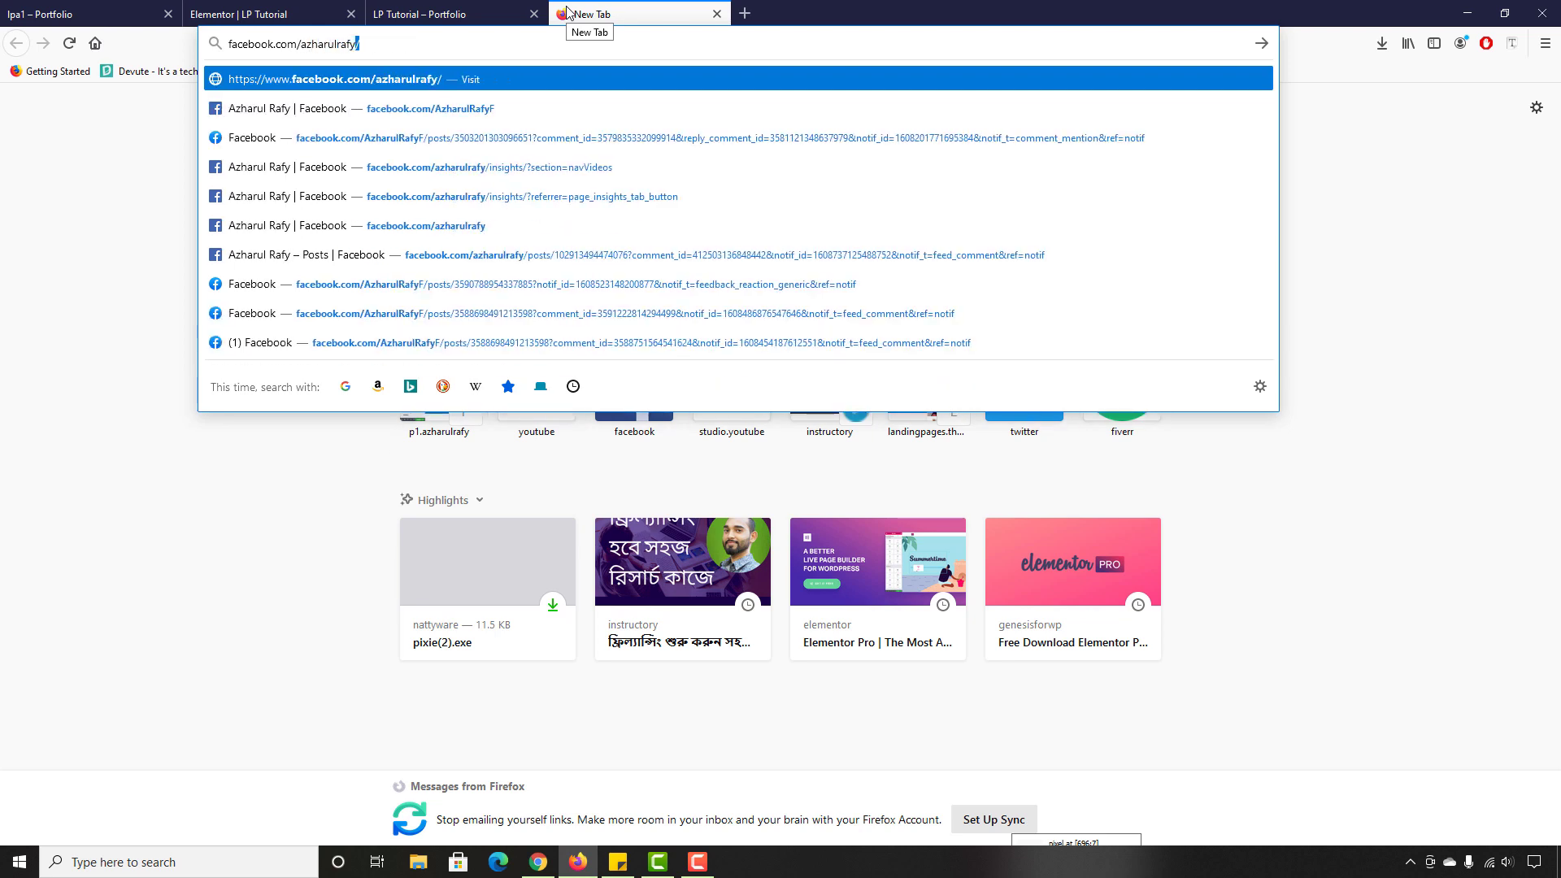
{"action": "key", "text": "Return"}
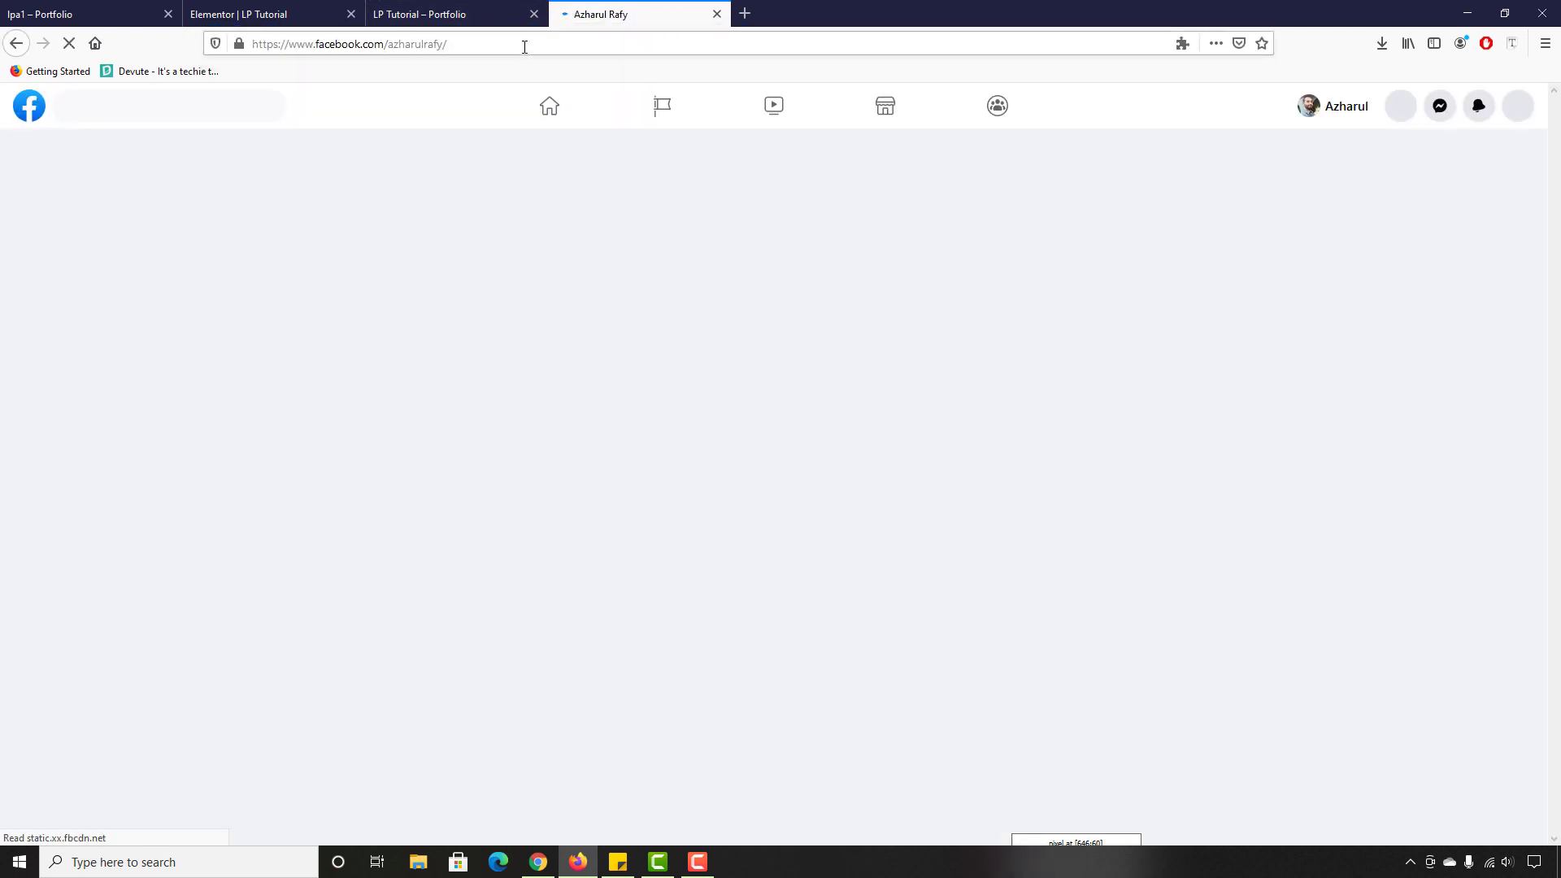
Step: Link the Facebook icon to the owner's Facebook page, make it open in a new window and update the template
{"action": "left_click", "coordinate": [361, 10]}
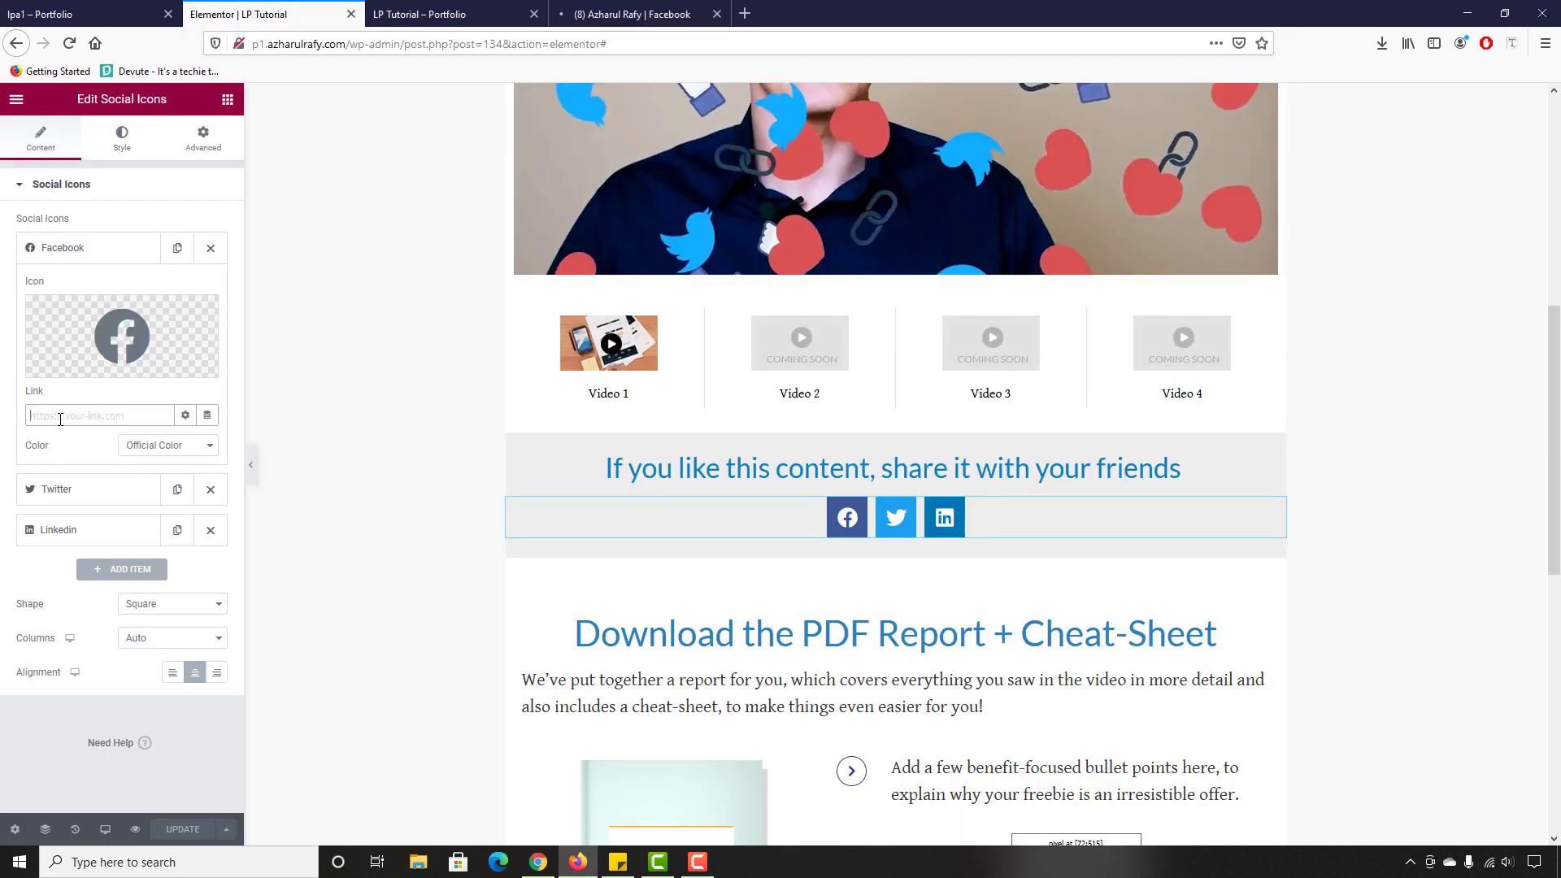
{"action": "type", "text": "https://www.facebook.com/azharulrafy/"}
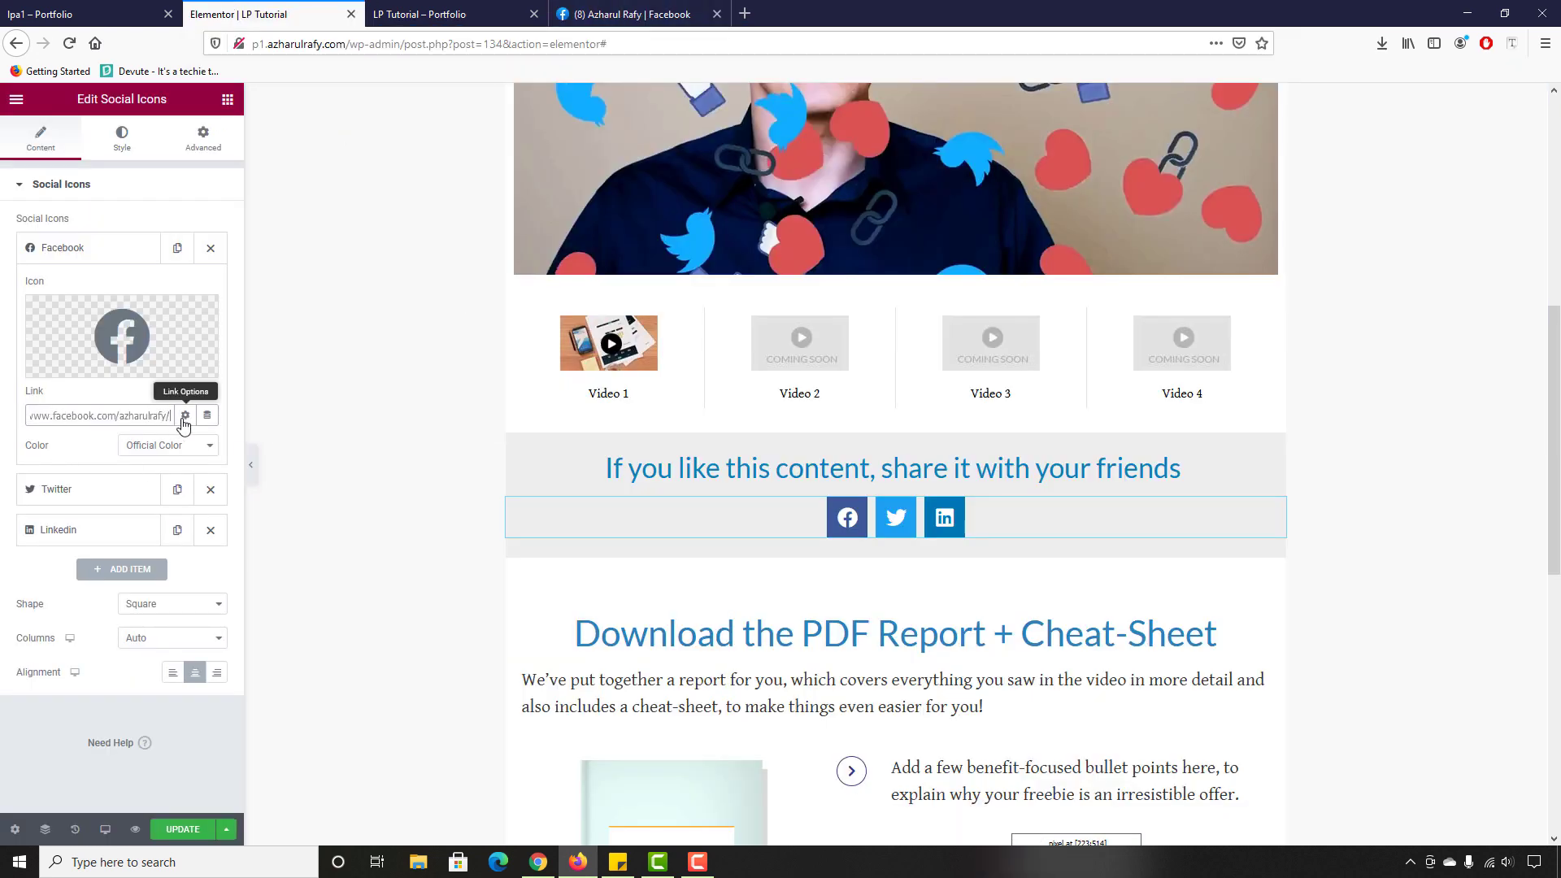
{"action": "left_click", "coordinate": [185, 417]}
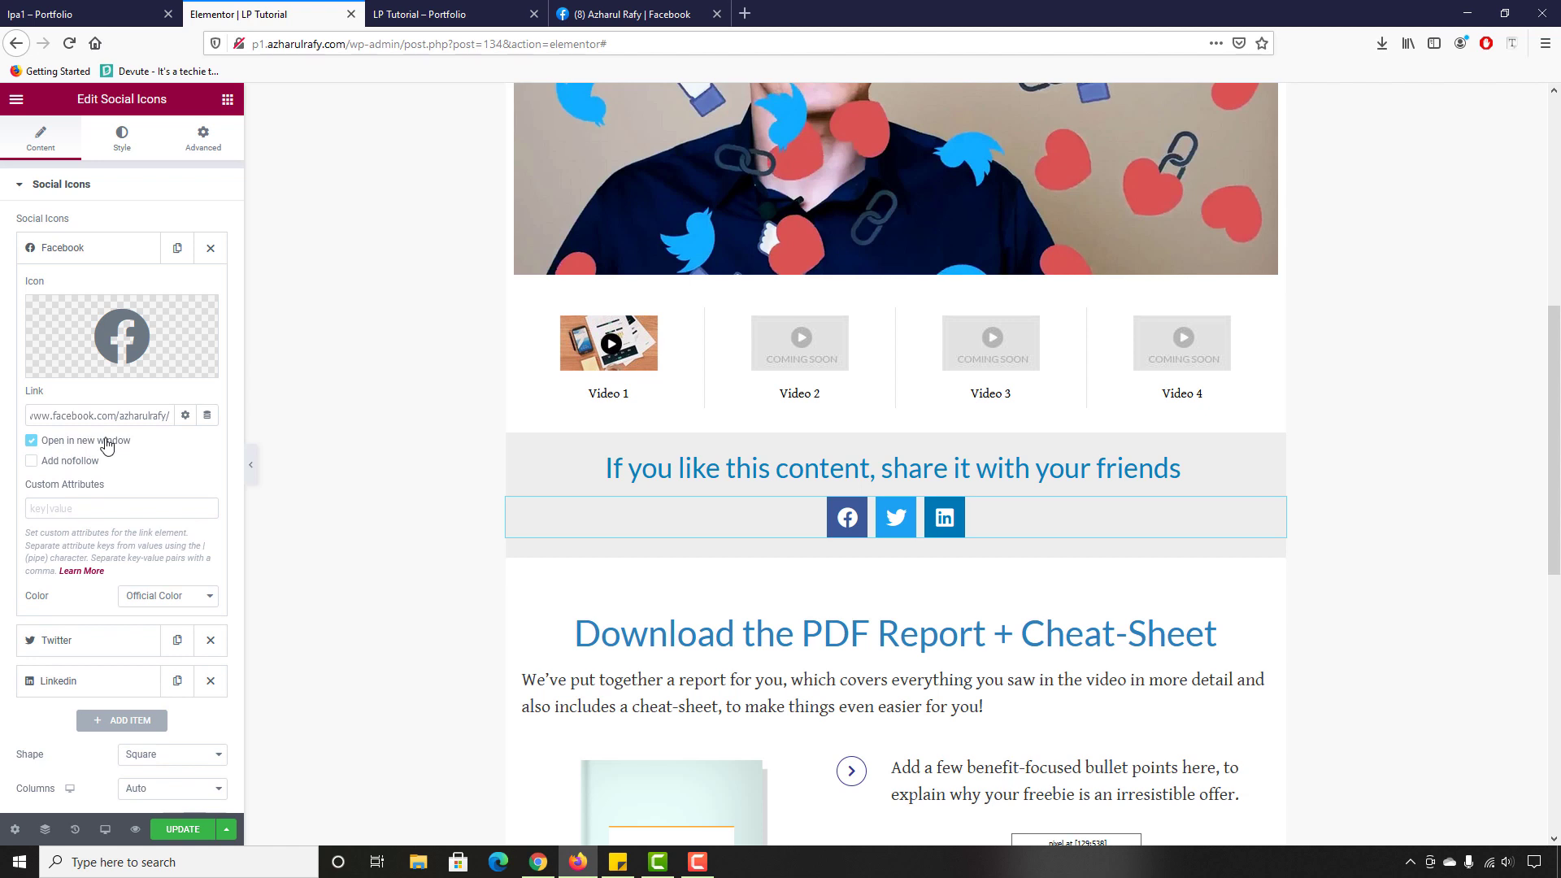
{"action": "left_click", "coordinate": [106, 446]}
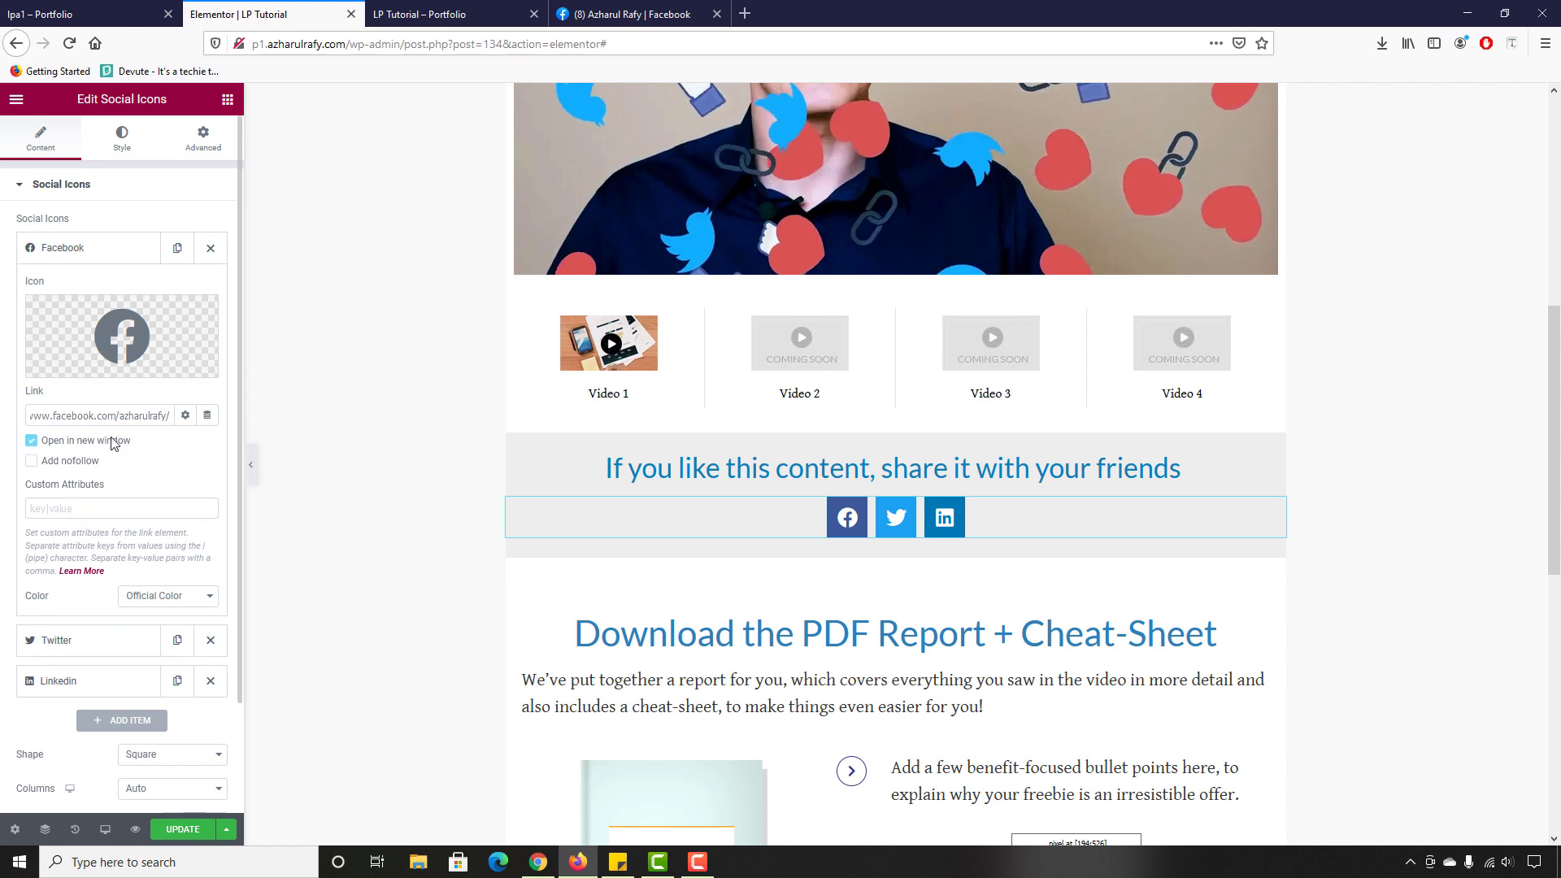
{"action": "left_click", "coordinate": [186, 415]}
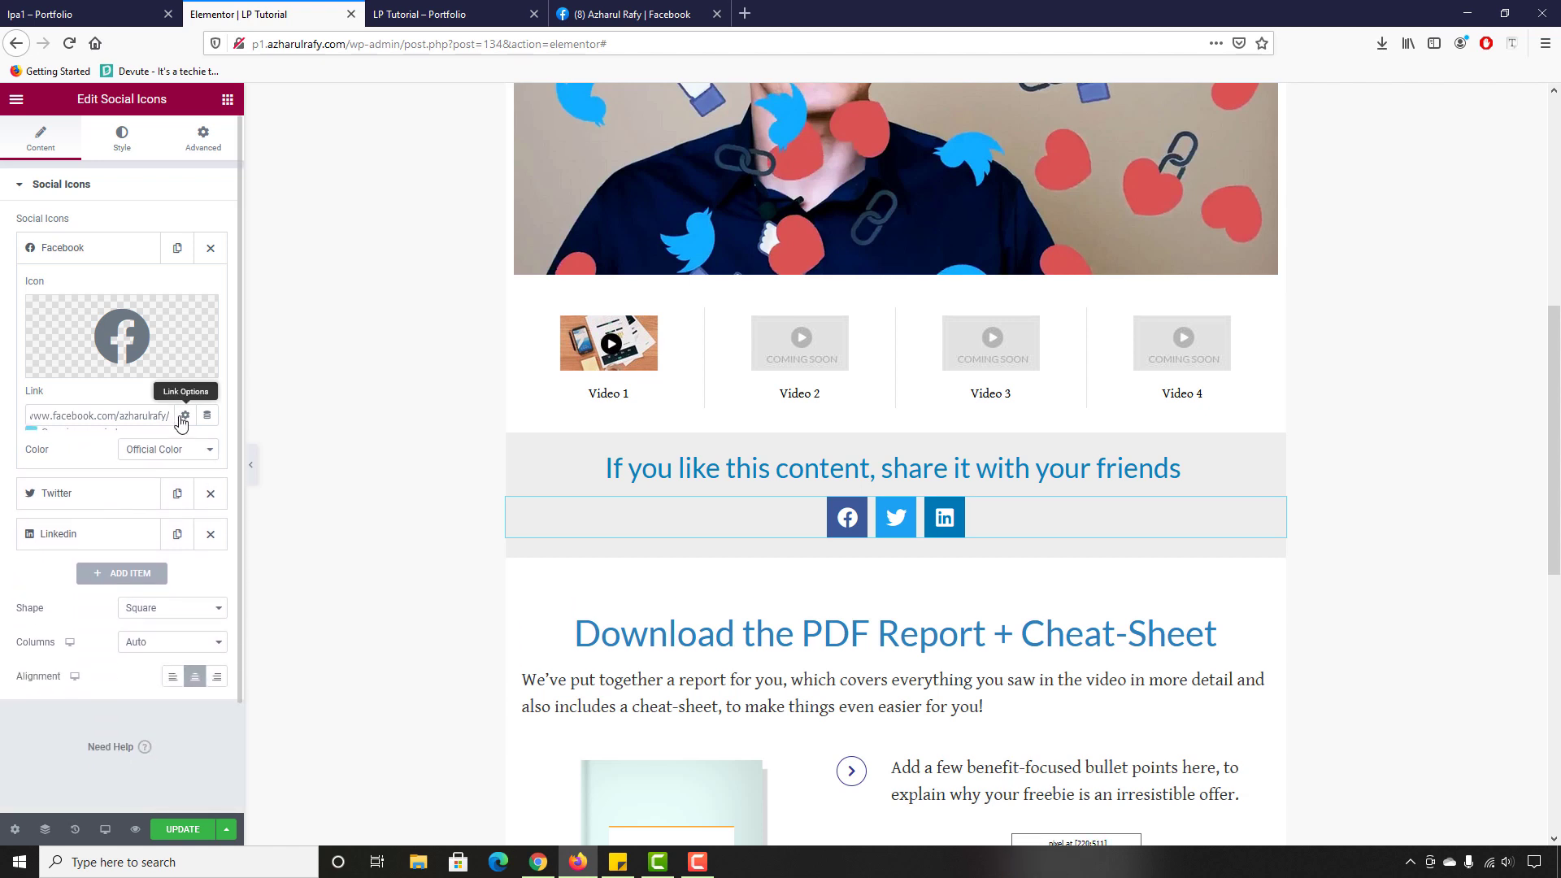
{"action": "left_click", "coordinate": [179, 830]}
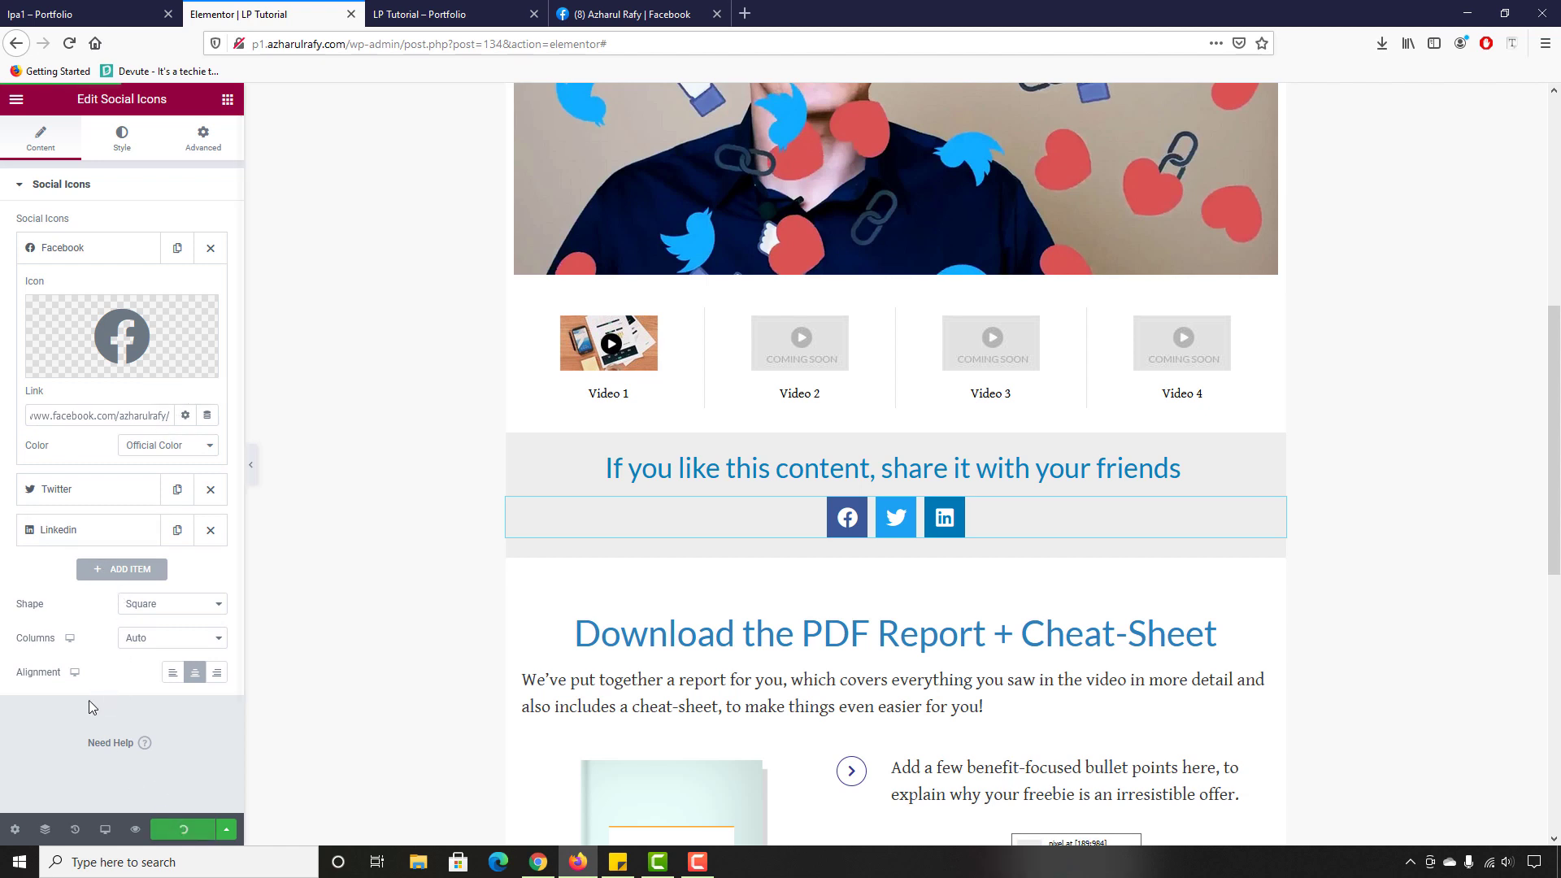
Step: Look at the Twitter and LinkedIn icon items and review the layout from the headline down to the free report button
{"action": "left_click", "coordinate": [79, 492]}
{"action": "left_click", "coordinate": [70, 530]}
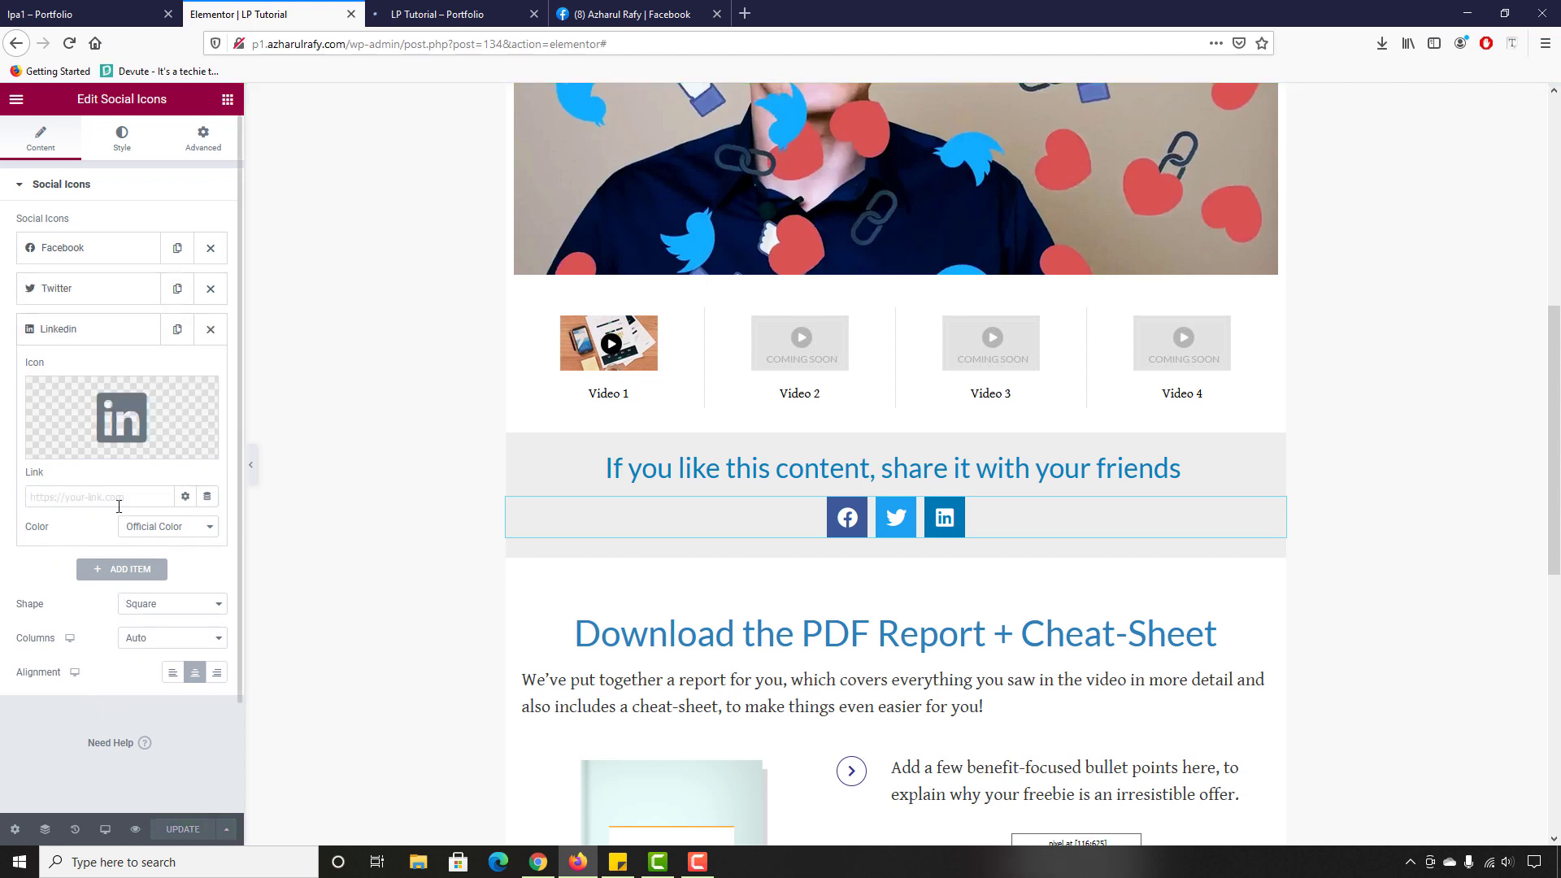
{"action": "scroll", "coordinate": [1137, 540], "scroll_direction": "down", "scroll_amount": 4}
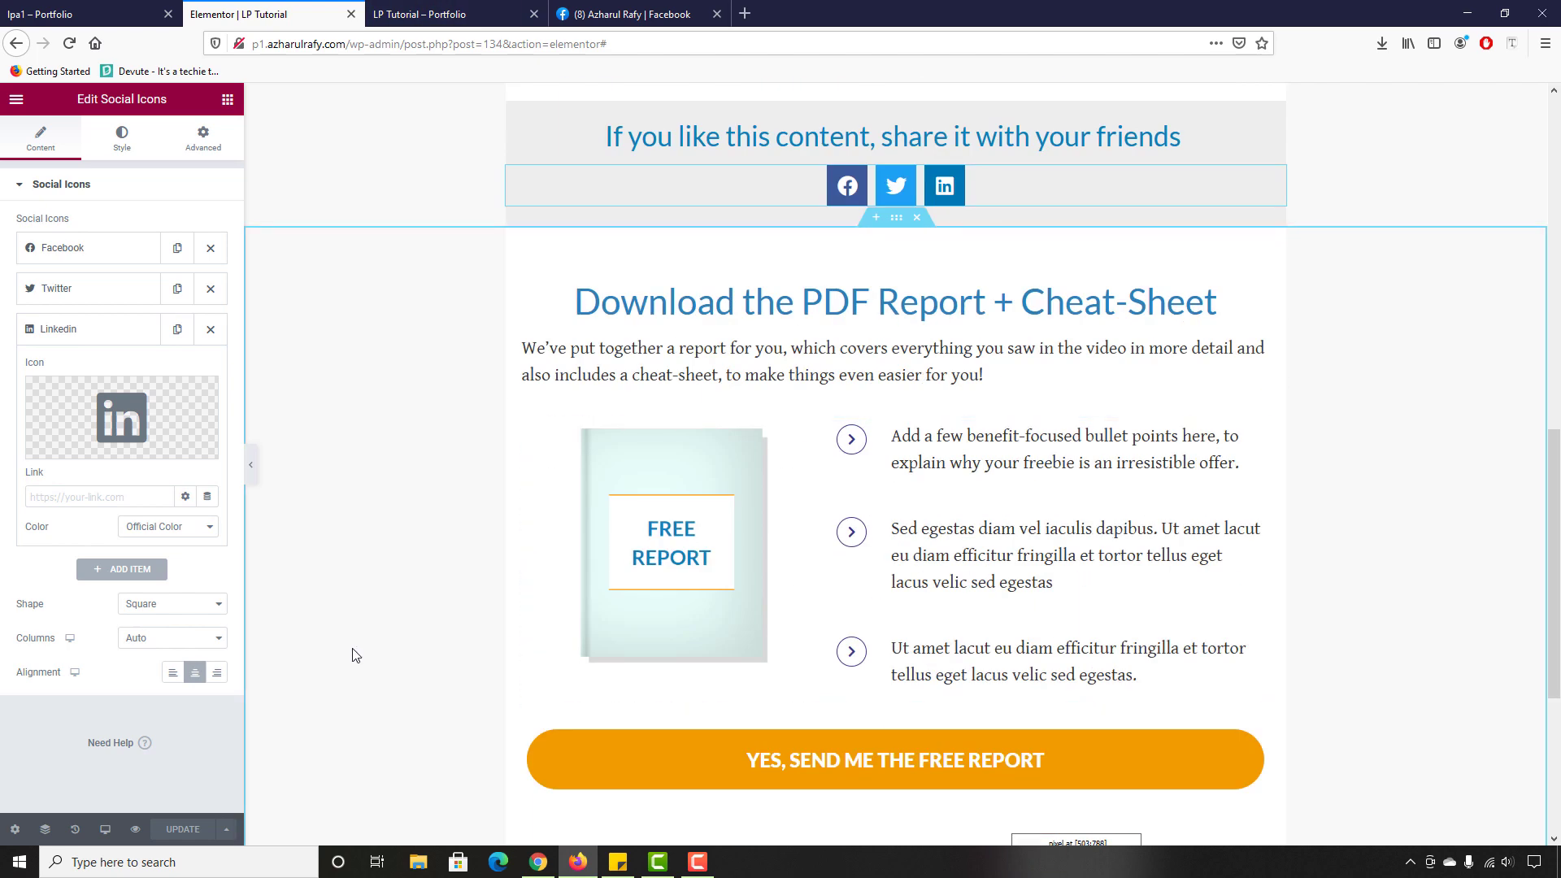
{"action": "scroll", "coordinate": [349, 661], "scroll_direction": "down", "scroll_amount": 3}
{"action": "scroll", "coordinate": [354, 635], "scroll_direction": "up", "scroll_amount": 12}
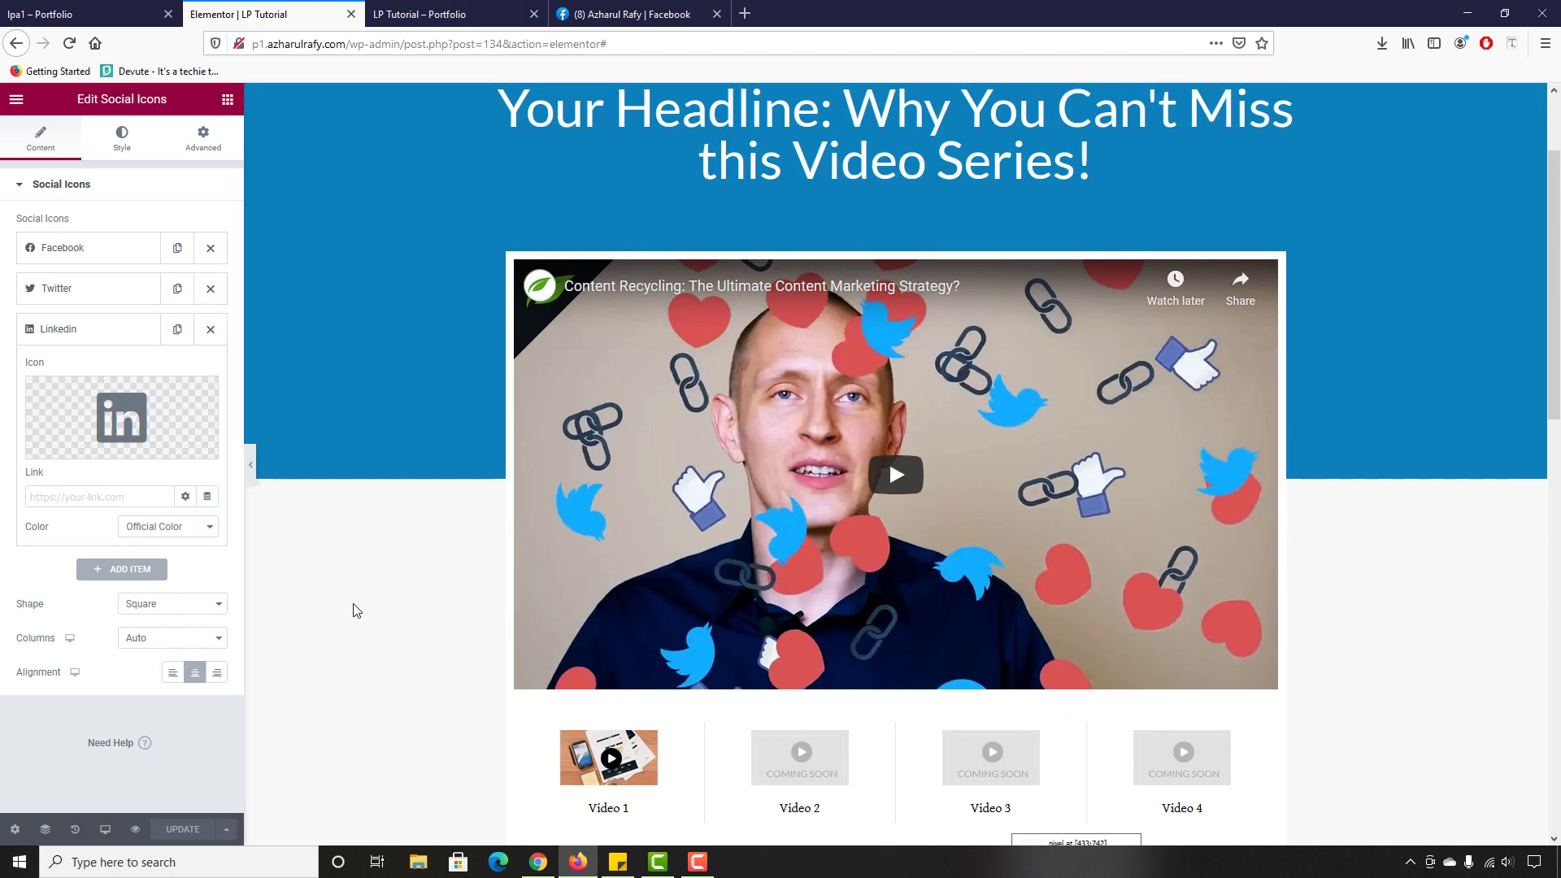
{"action": "scroll", "coordinate": [354, 610], "scroll_direction": "up", "scroll_amount": 2}
{"action": "scroll", "coordinate": [354, 610], "scroll_direction": "down", "scroll_amount": 6}
{"action": "scroll", "coordinate": [355, 610], "scroll_direction": "up", "scroll_amount": 6}
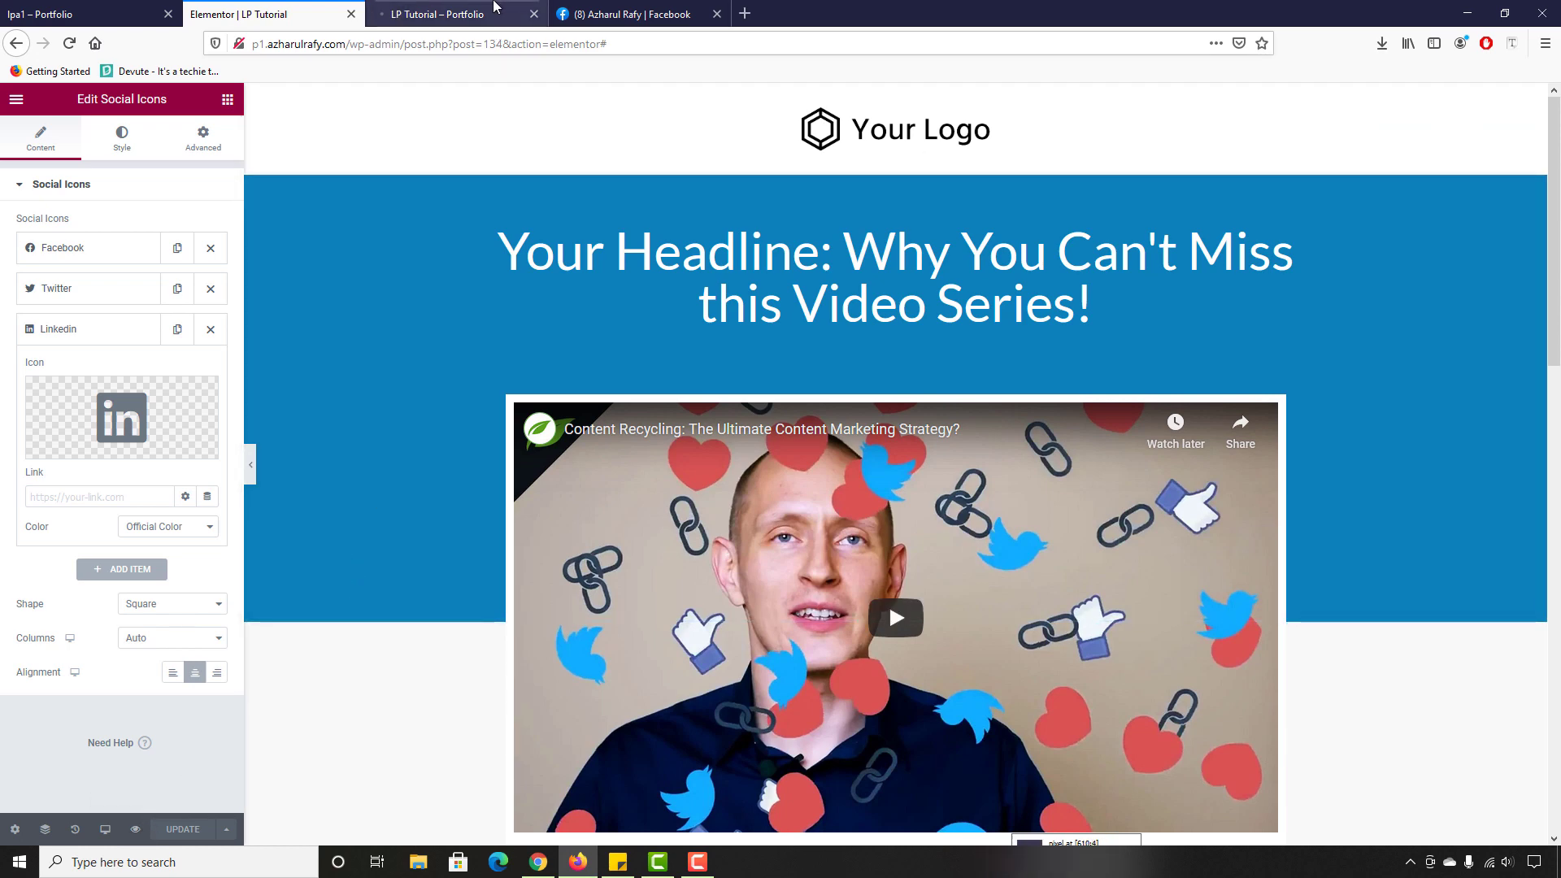
Step: Test the Facebook icon's link in the page preview, close the opened page and review the preview's sections
{"action": "left_click", "coordinate": [495, 6]}
{"action": "scroll", "coordinate": [139, 571], "scroll_direction": "down", "scroll_amount": 2}
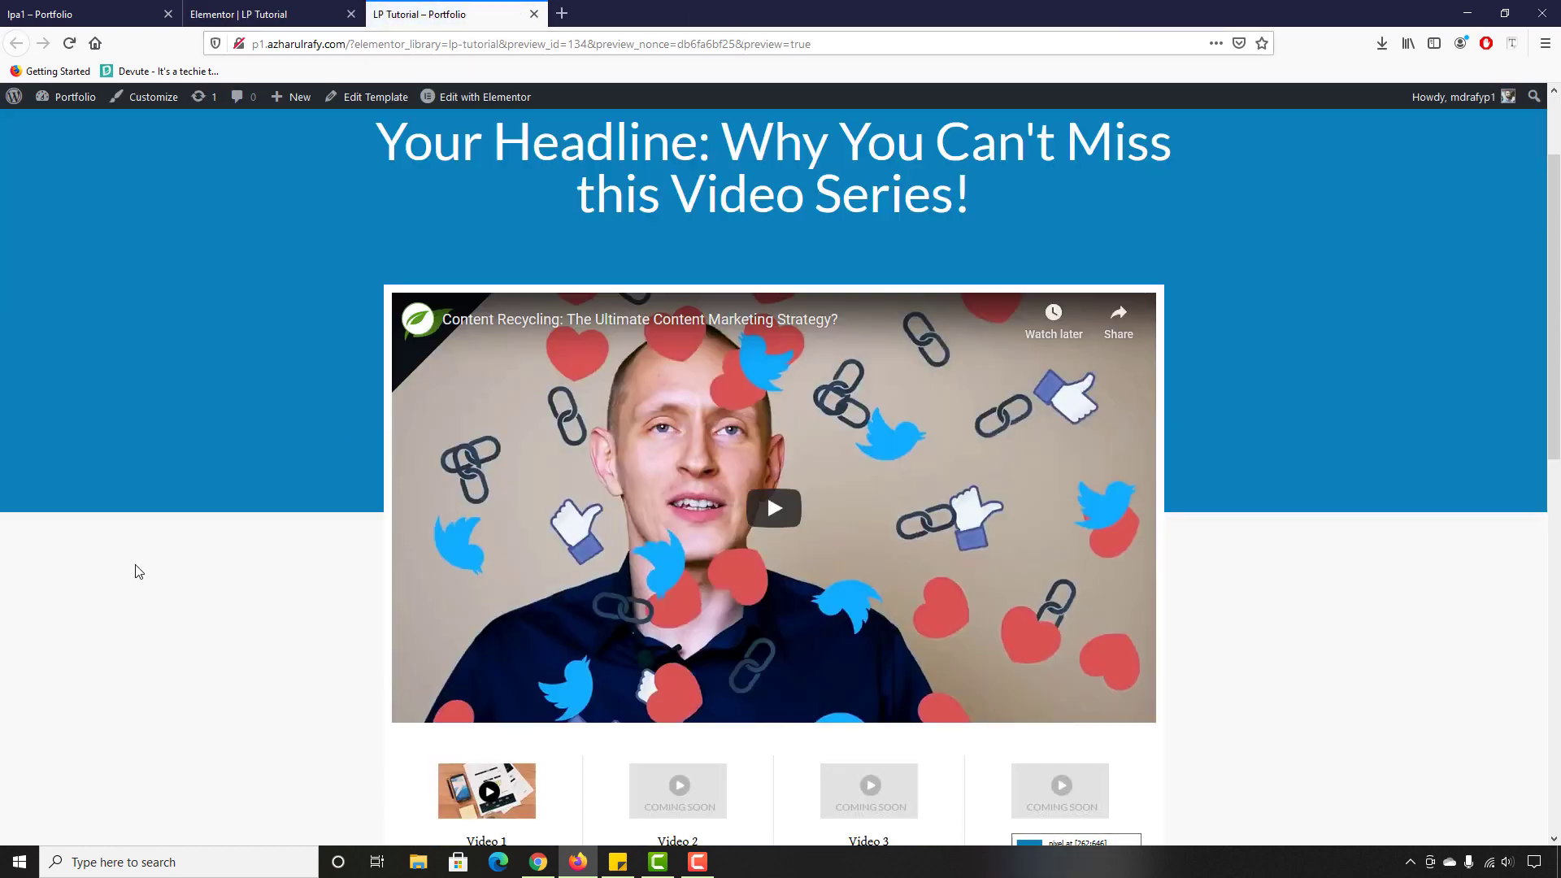
{"action": "scroll", "coordinate": [138, 572], "scroll_direction": "down", "scroll_amount": 4}
{"action": "left_click", "coordinate": [748, 614]}
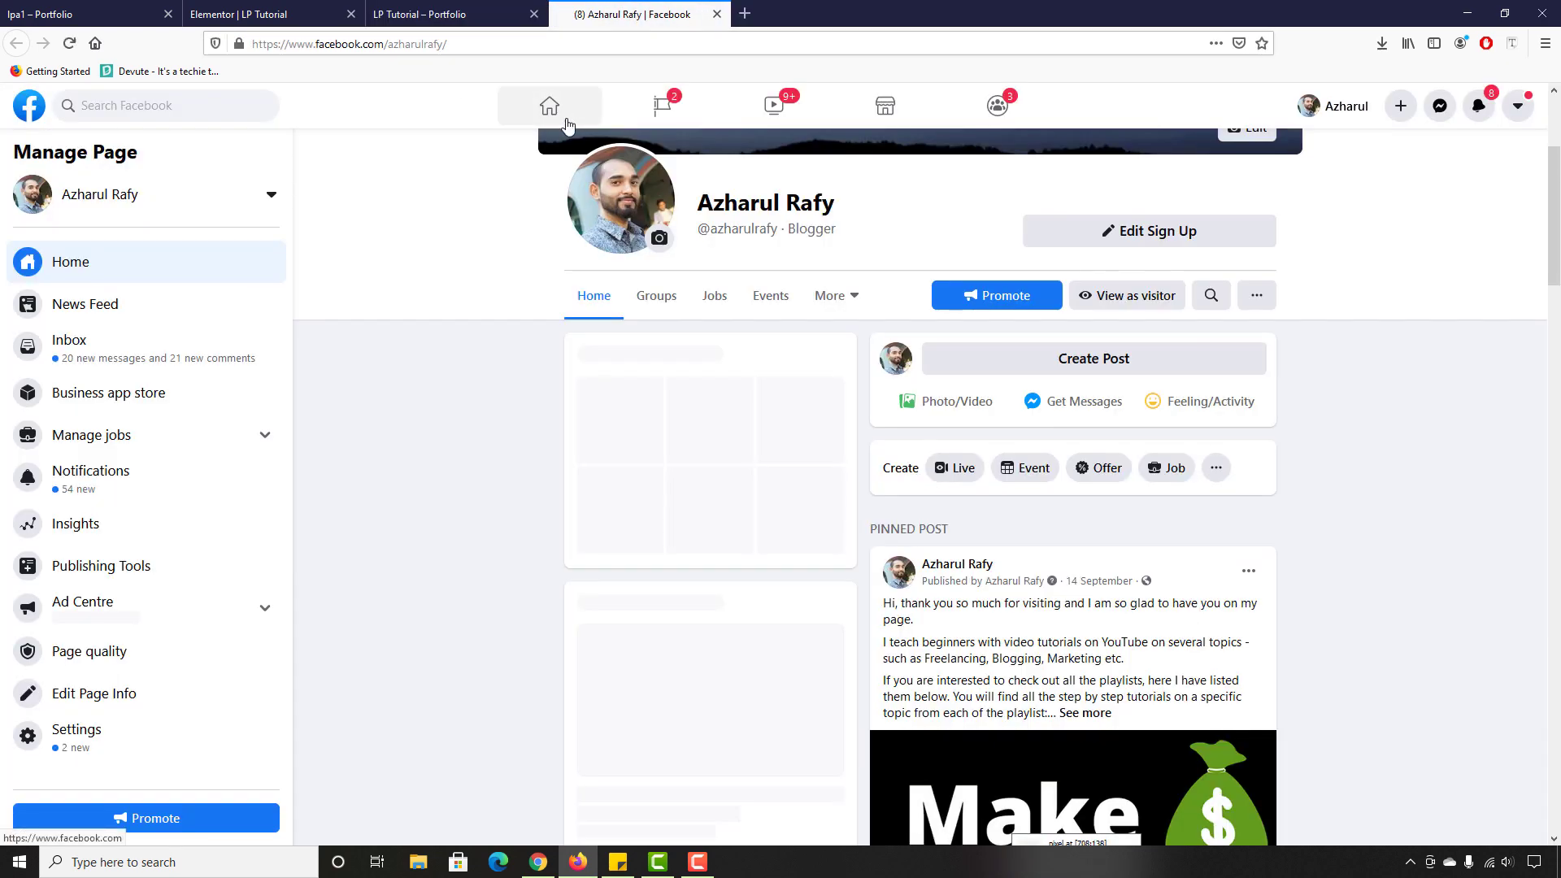
{"action": "scroll", "coordinate": [429, 537], "scroll_direction": "down", "scroll_amount": 8}
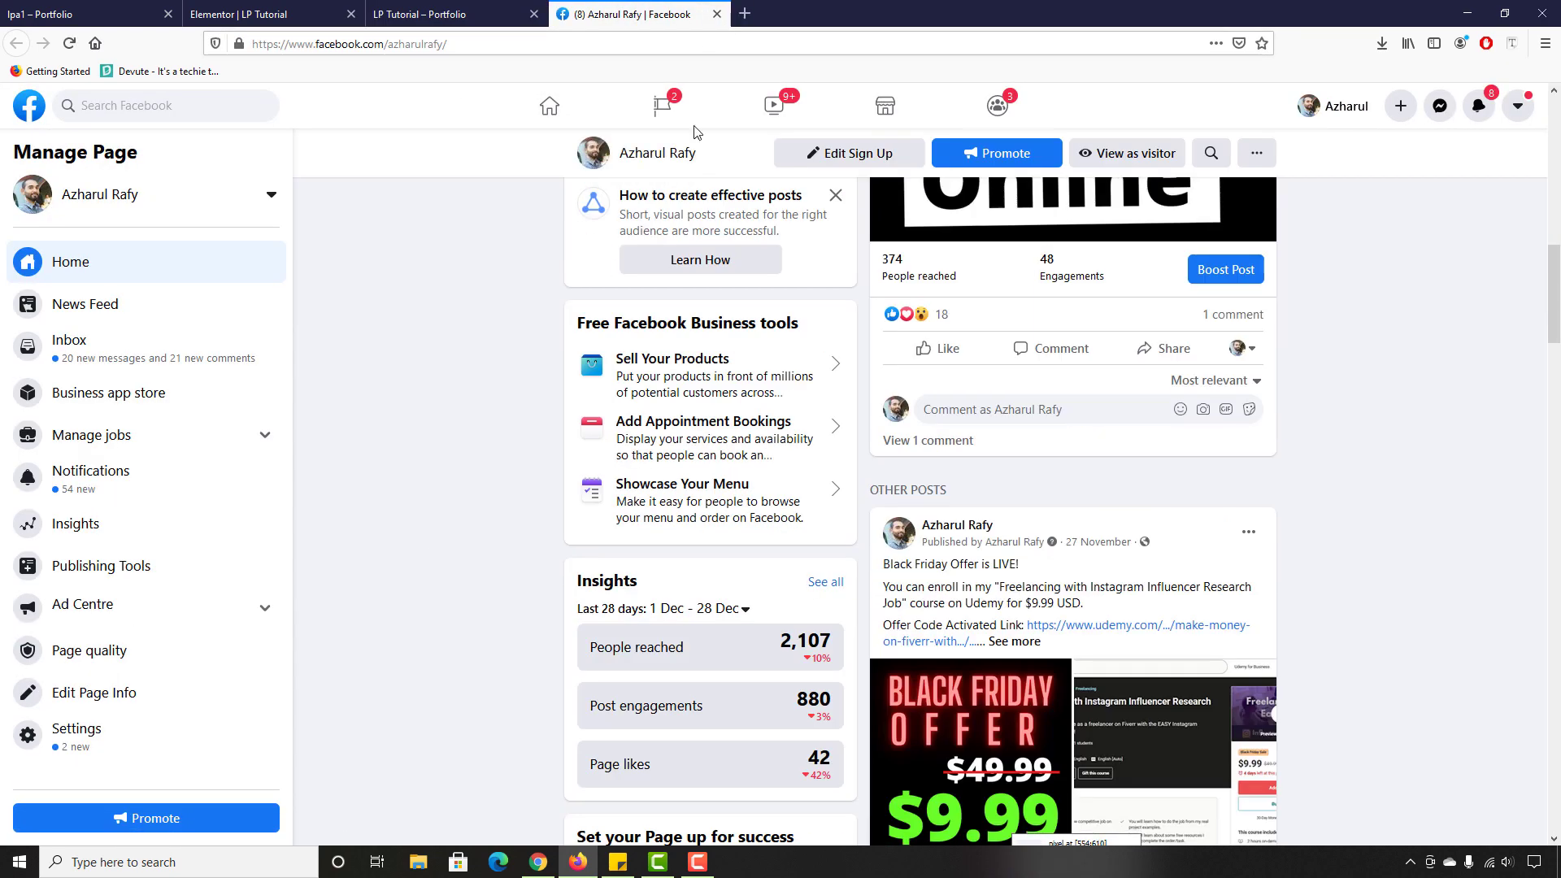
{"action": "left_click", "coordinate": [716, 14]}
{"action": "scroll", "coordinate": [268, 553], "scroll_direction": "down", "scroll_amount": 6}
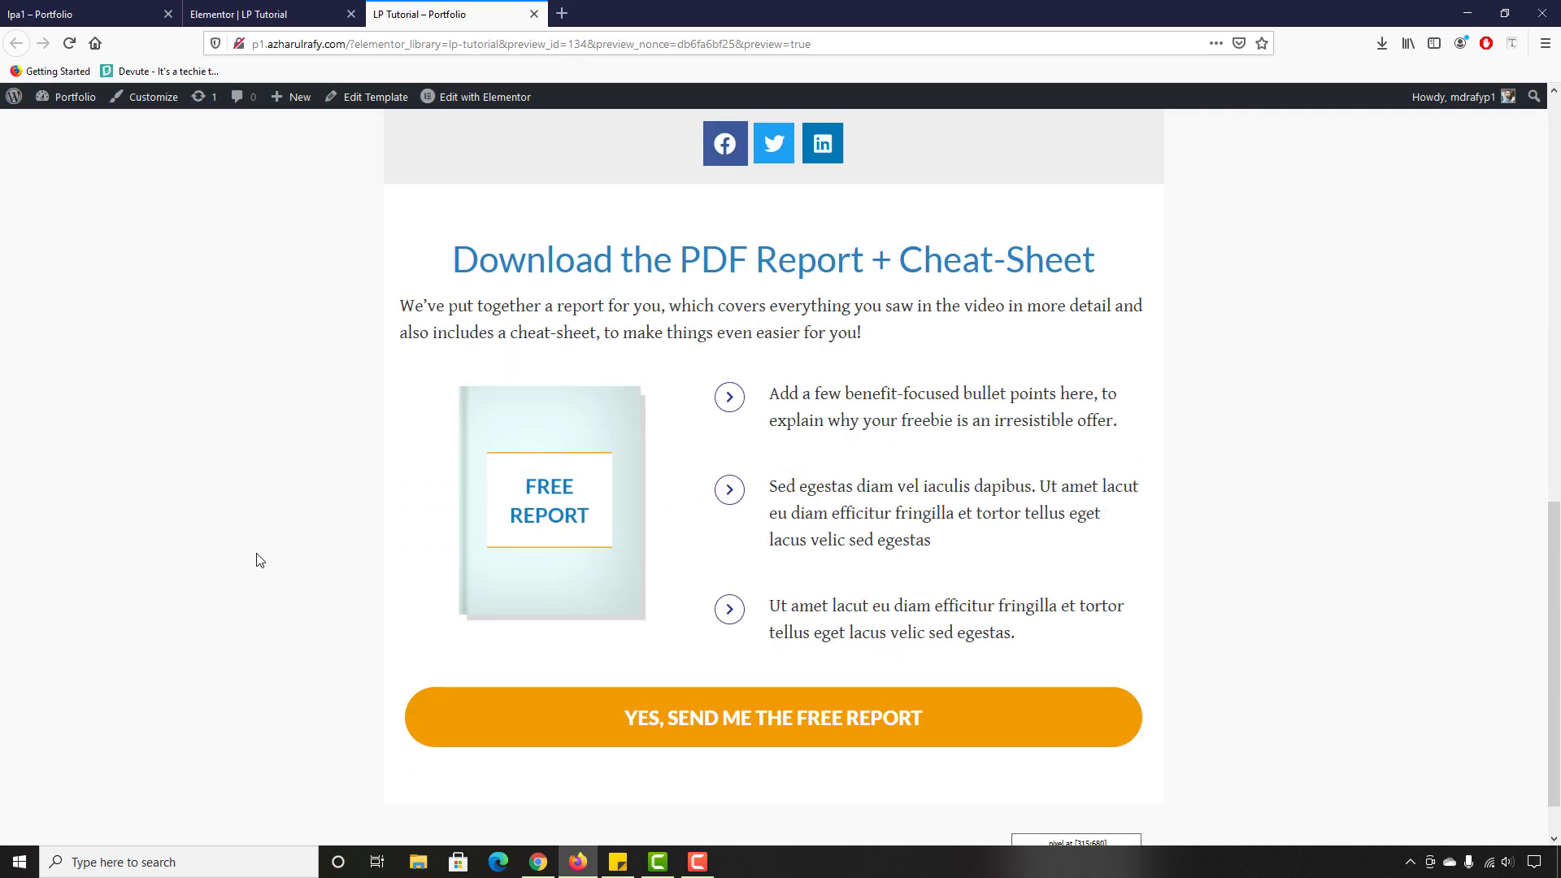
{"action": "scroll", "coordinate": [258, 559], "scroll_direction": "up", "scroll_amount": 10}
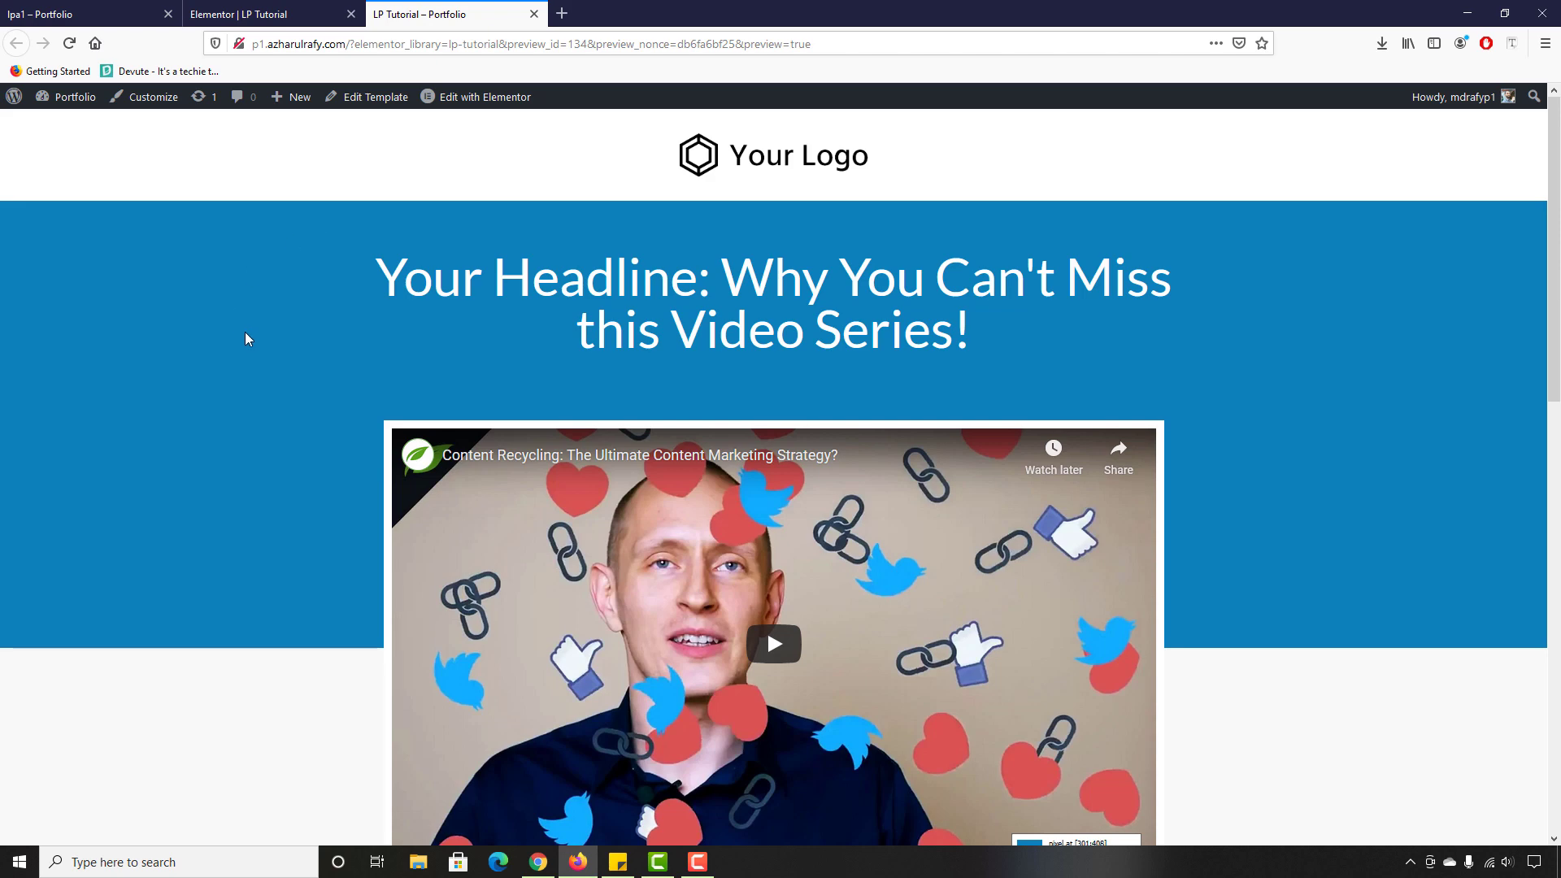
{"action": "scroll", "coordinate": [171, 418], "scroll_direction": "down", "scroll_amount": 9}
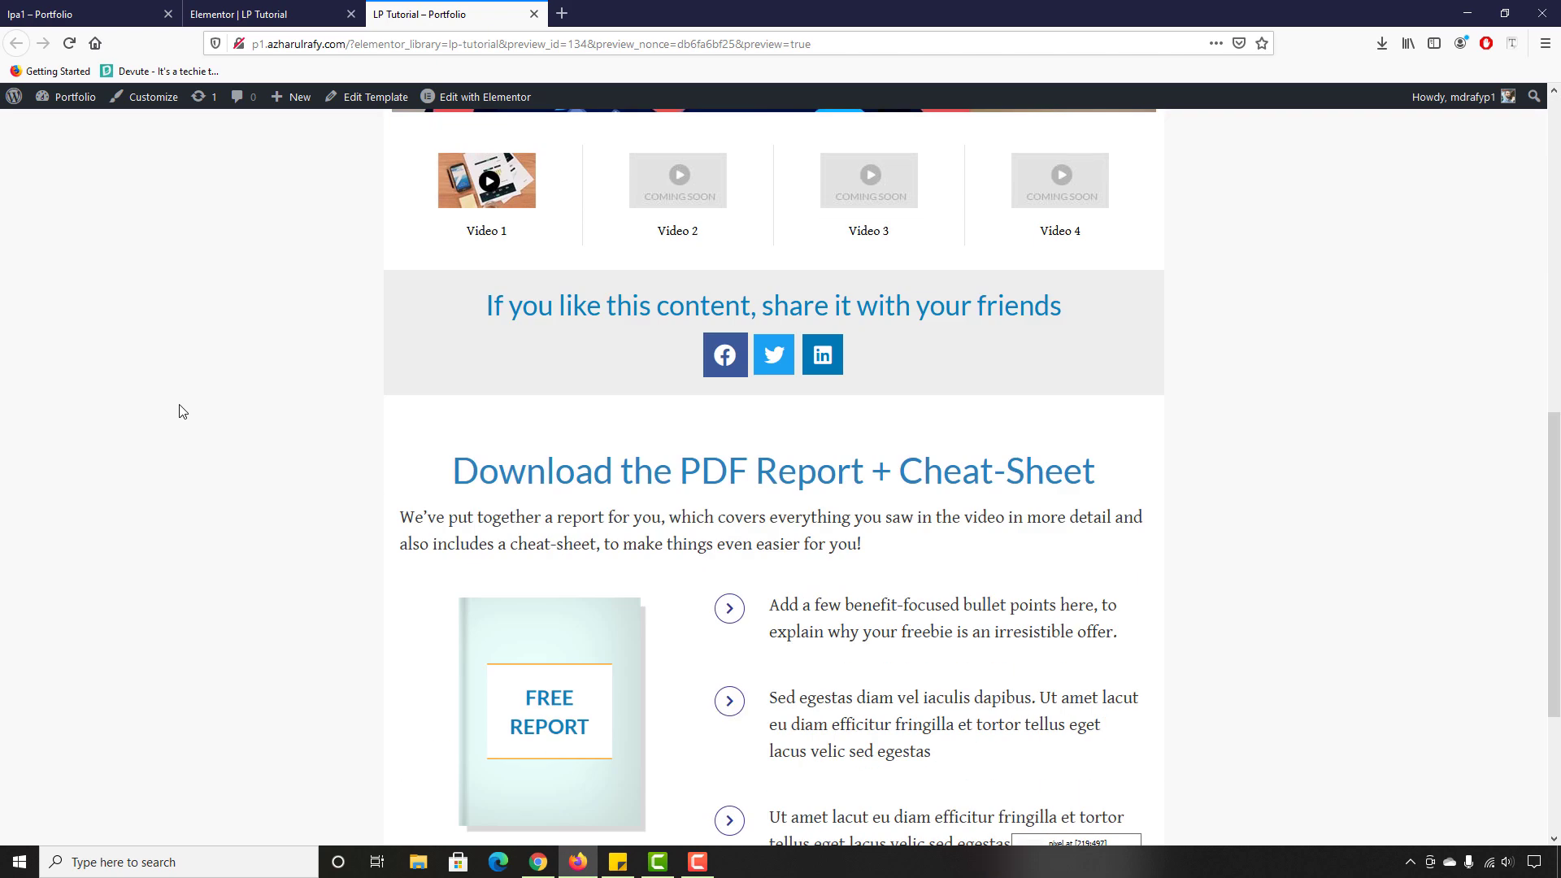
{"action": "scroll", "coordinate": [182, 411], "scroll_direction": "up", "scroll_amount": 6}
{"action": "scroll", "coordinate": [184, 406], "scroll_direction": "up", "scroll_amount": 3}
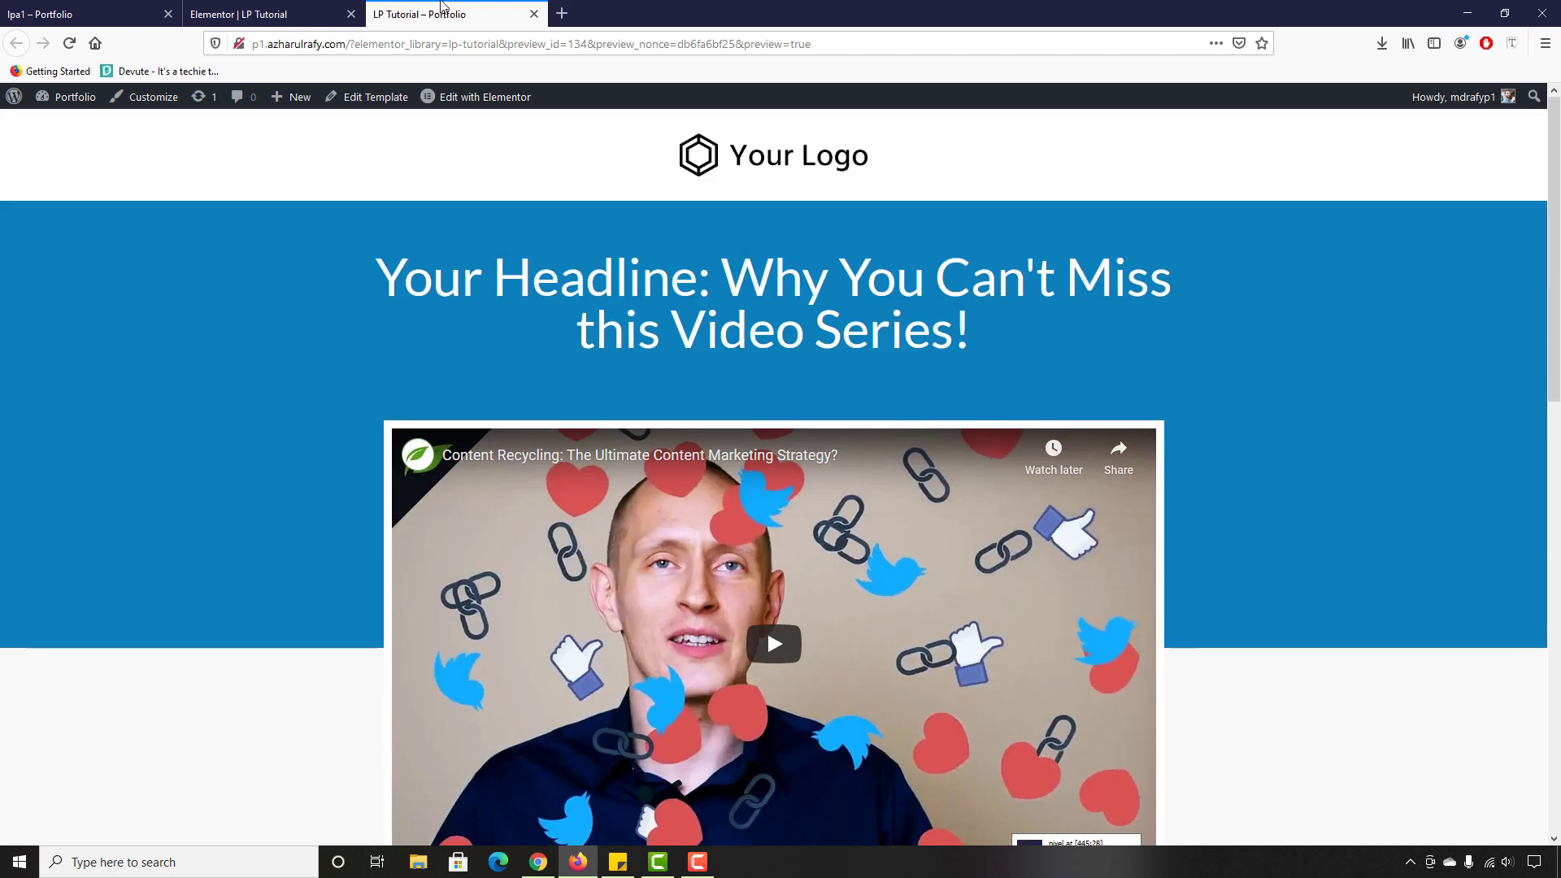
Step: Close the preview and exit the Elementor editor to the WordPress dashboard
{"action": "left_click", "coordinate": [535, 16]}
{"action": "left_click", "coordinate": [16, 98]}
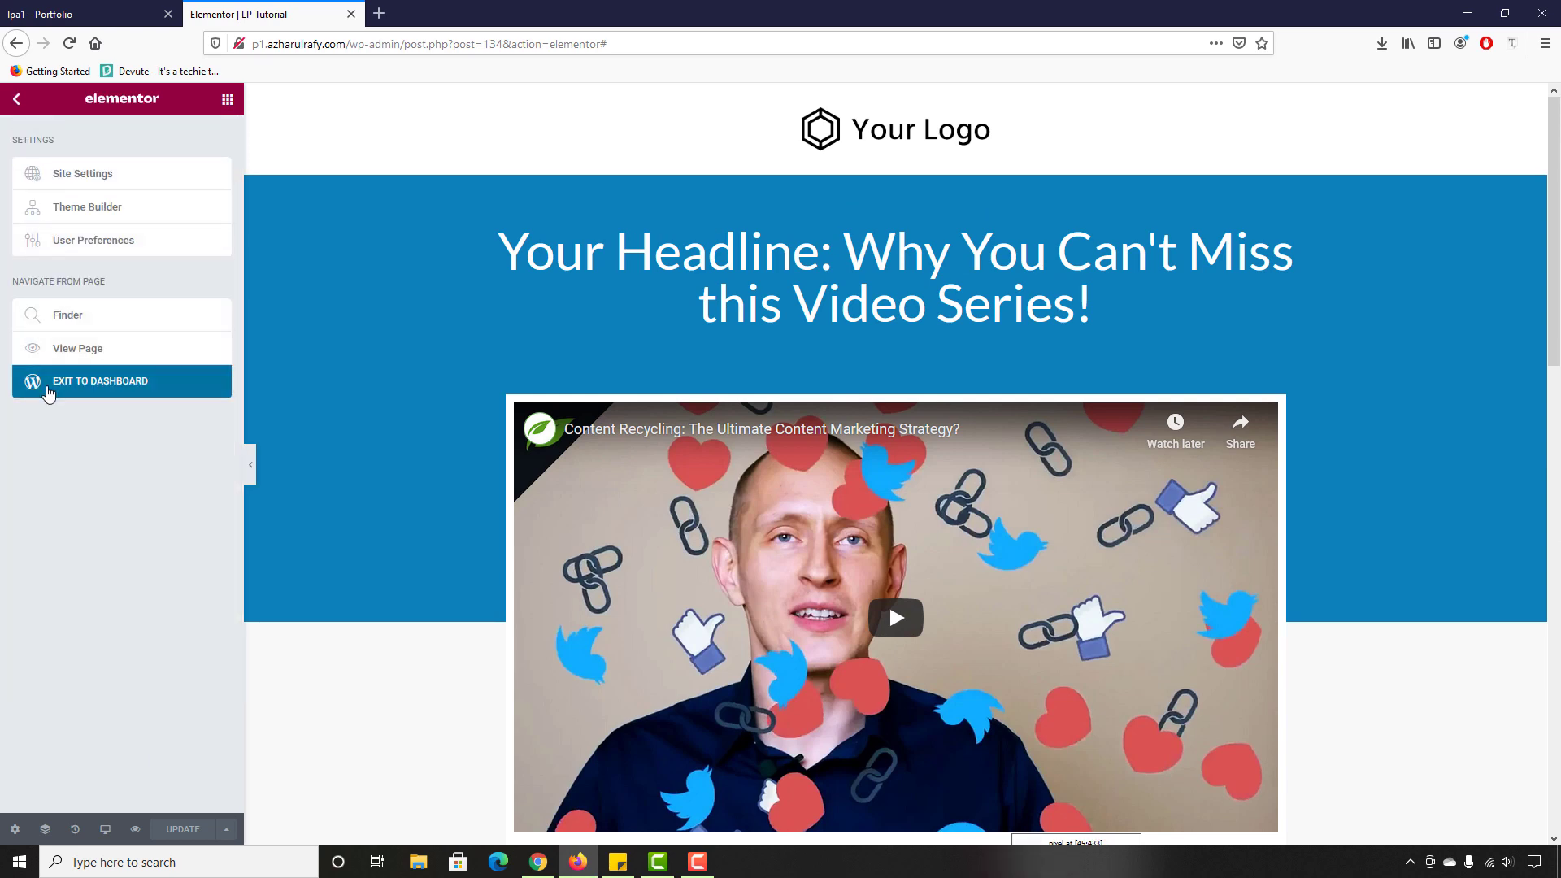
{"action": "left_click", "coordinate": [102, 382]}
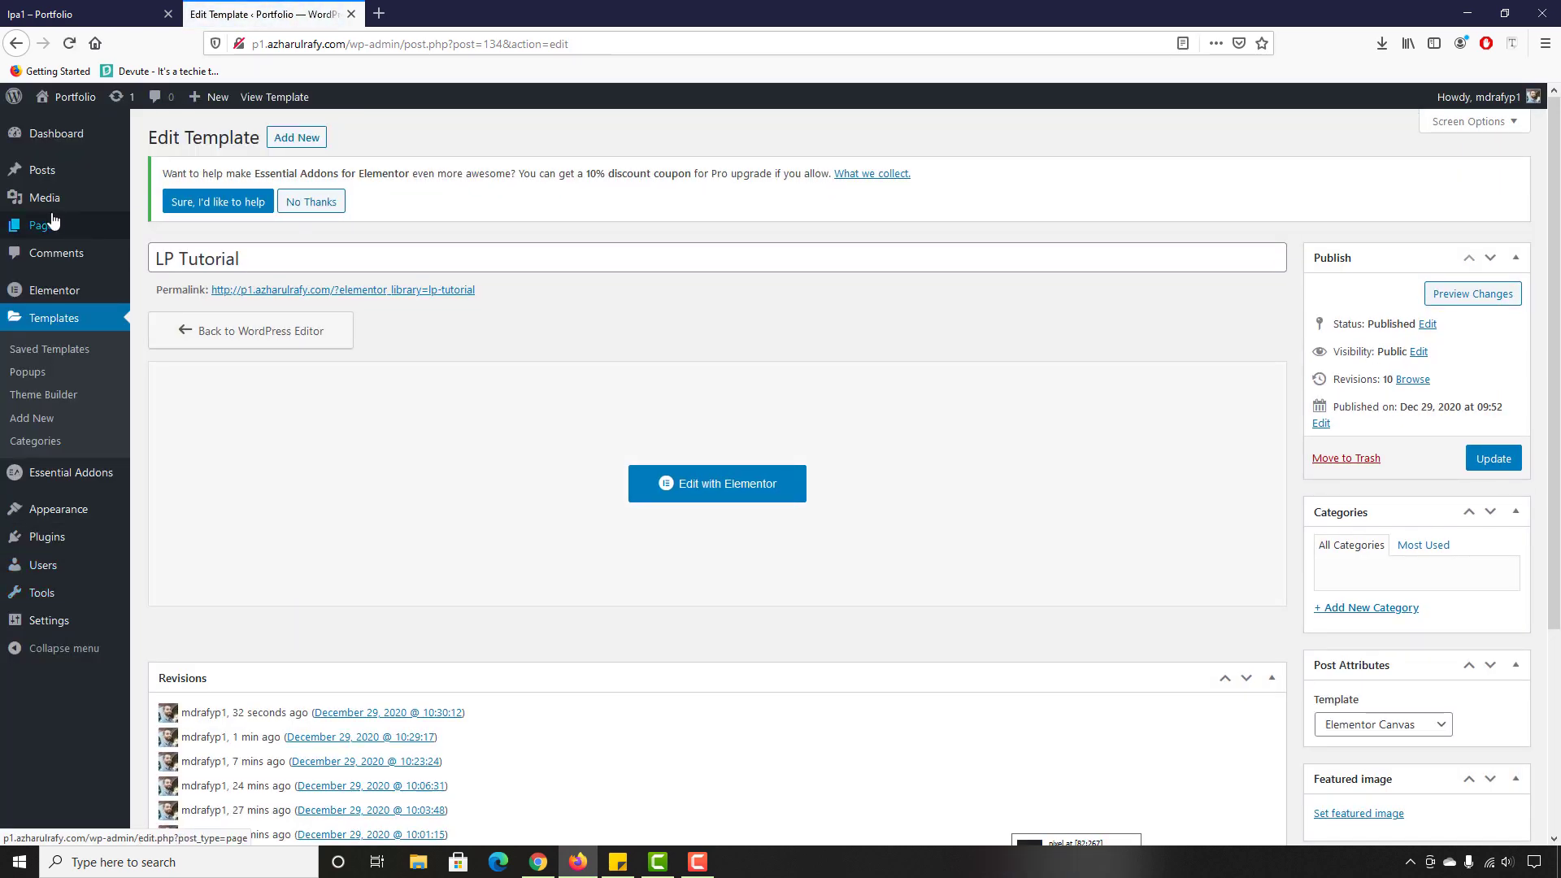
Step: Create a new WordPress page titled "LP Tutorial"
{"action": "left_click", "coordinate": [56, 234]}
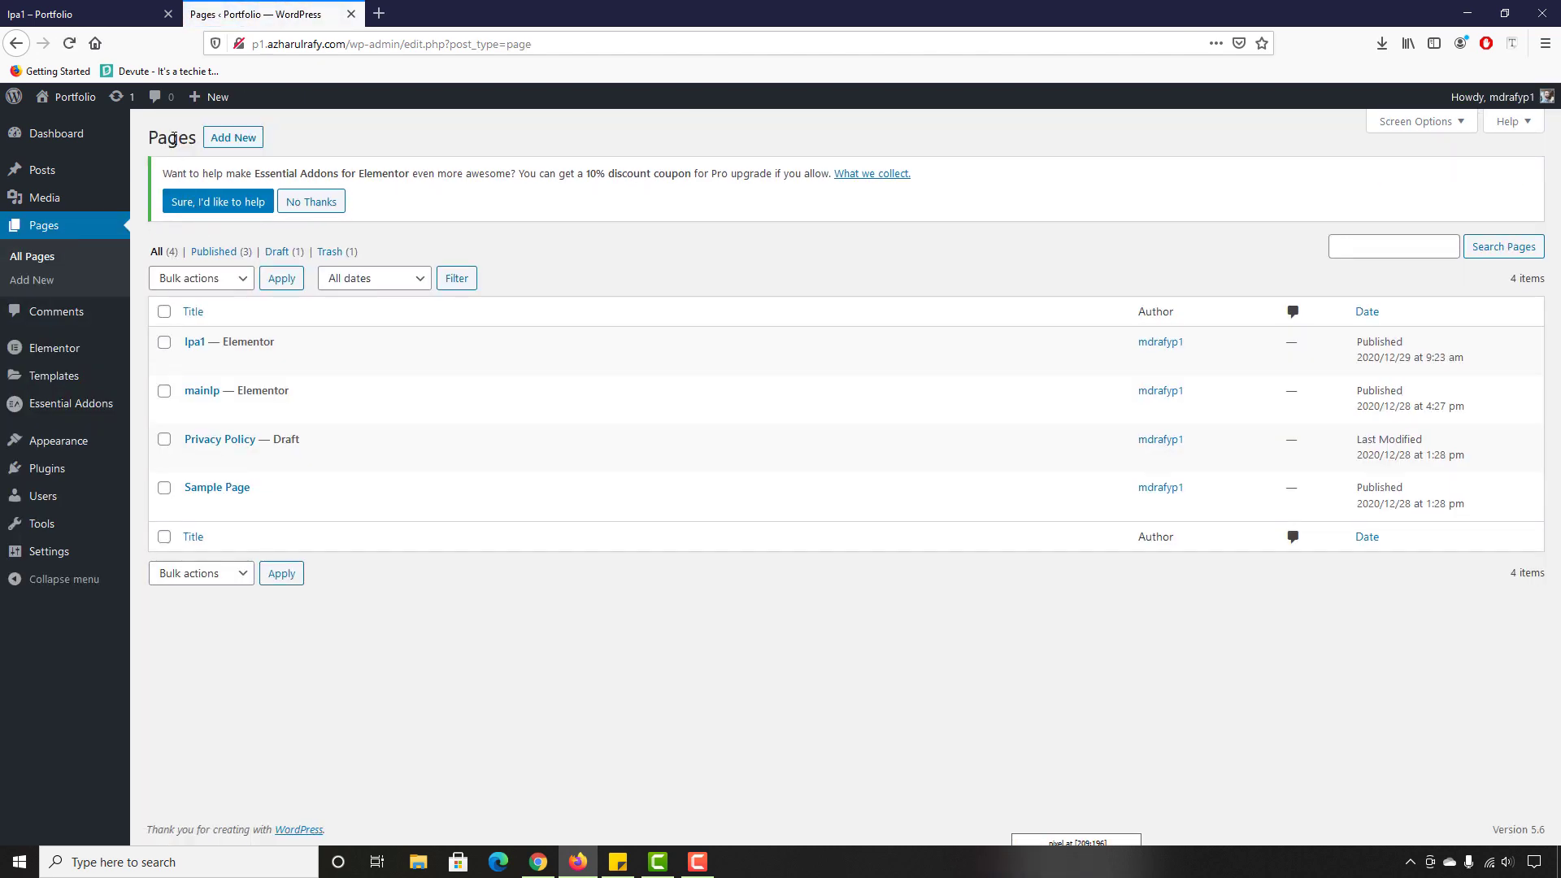
{"action": "left_click", "coordinate": [230, 138]}
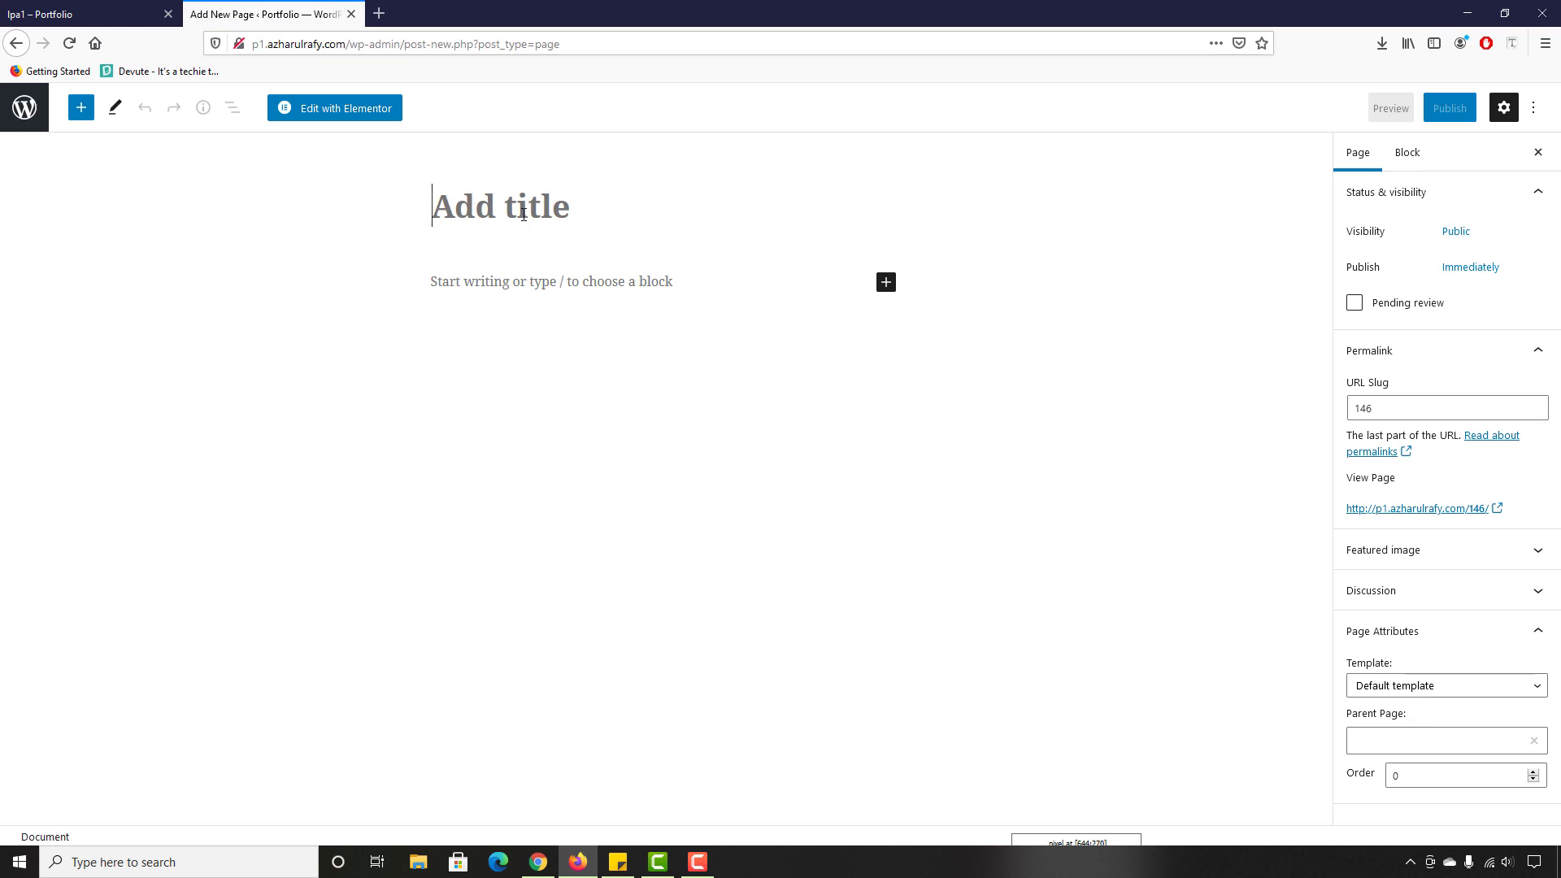
{"action": "type", "text": "LPTu"}
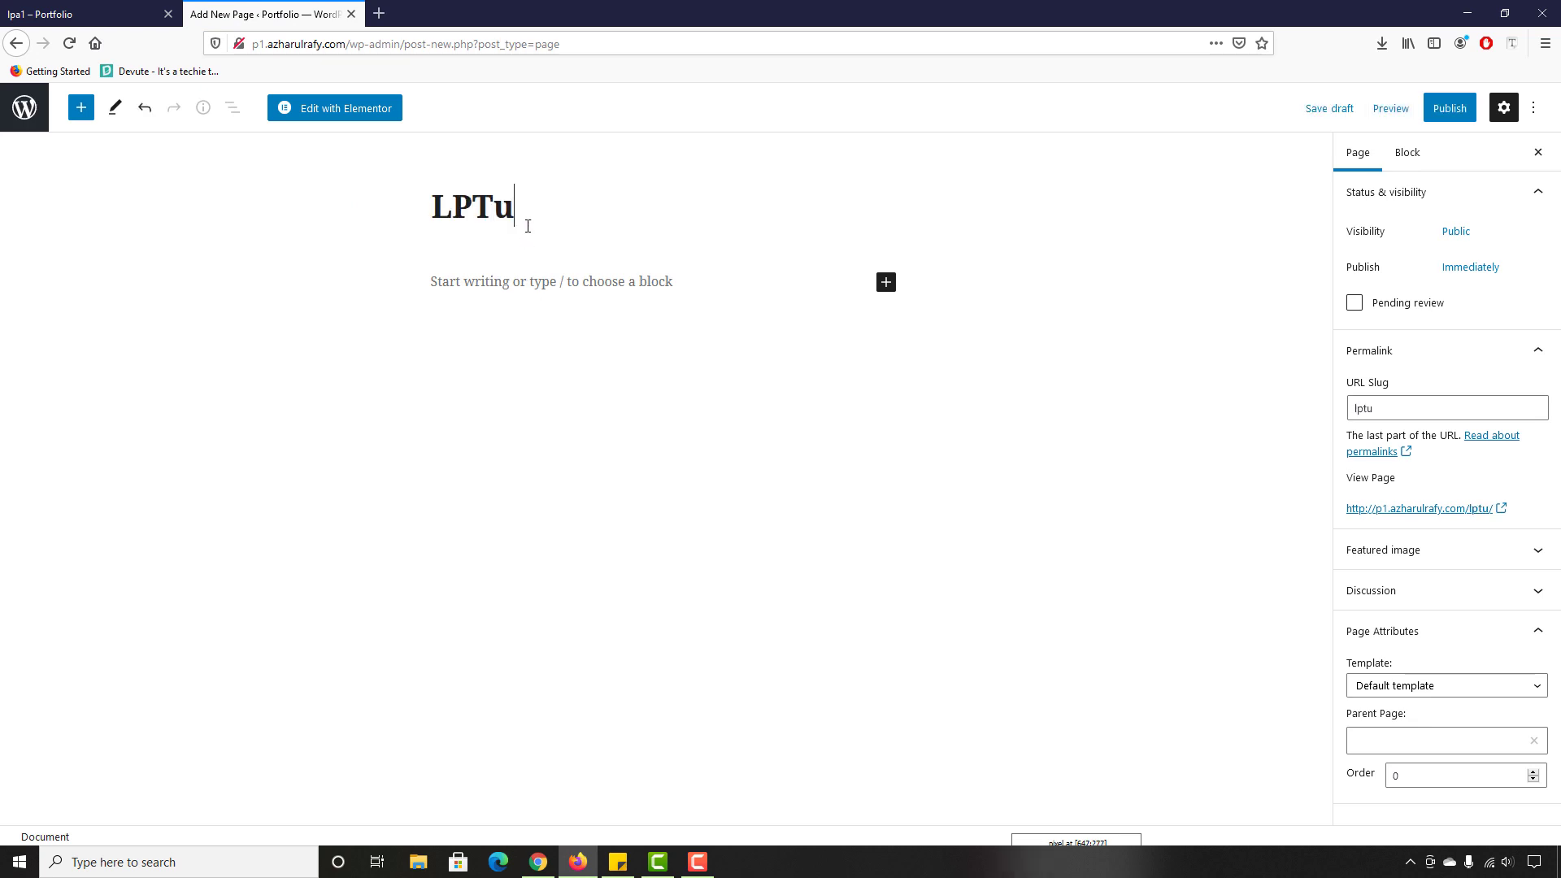
{"action": "key", "text": "BackSpace"}
{"action": "key", "text": "BackSpace"}
{"action": "key", "text": "BackSpace"}
{"action": "type", "text": "Tut"}
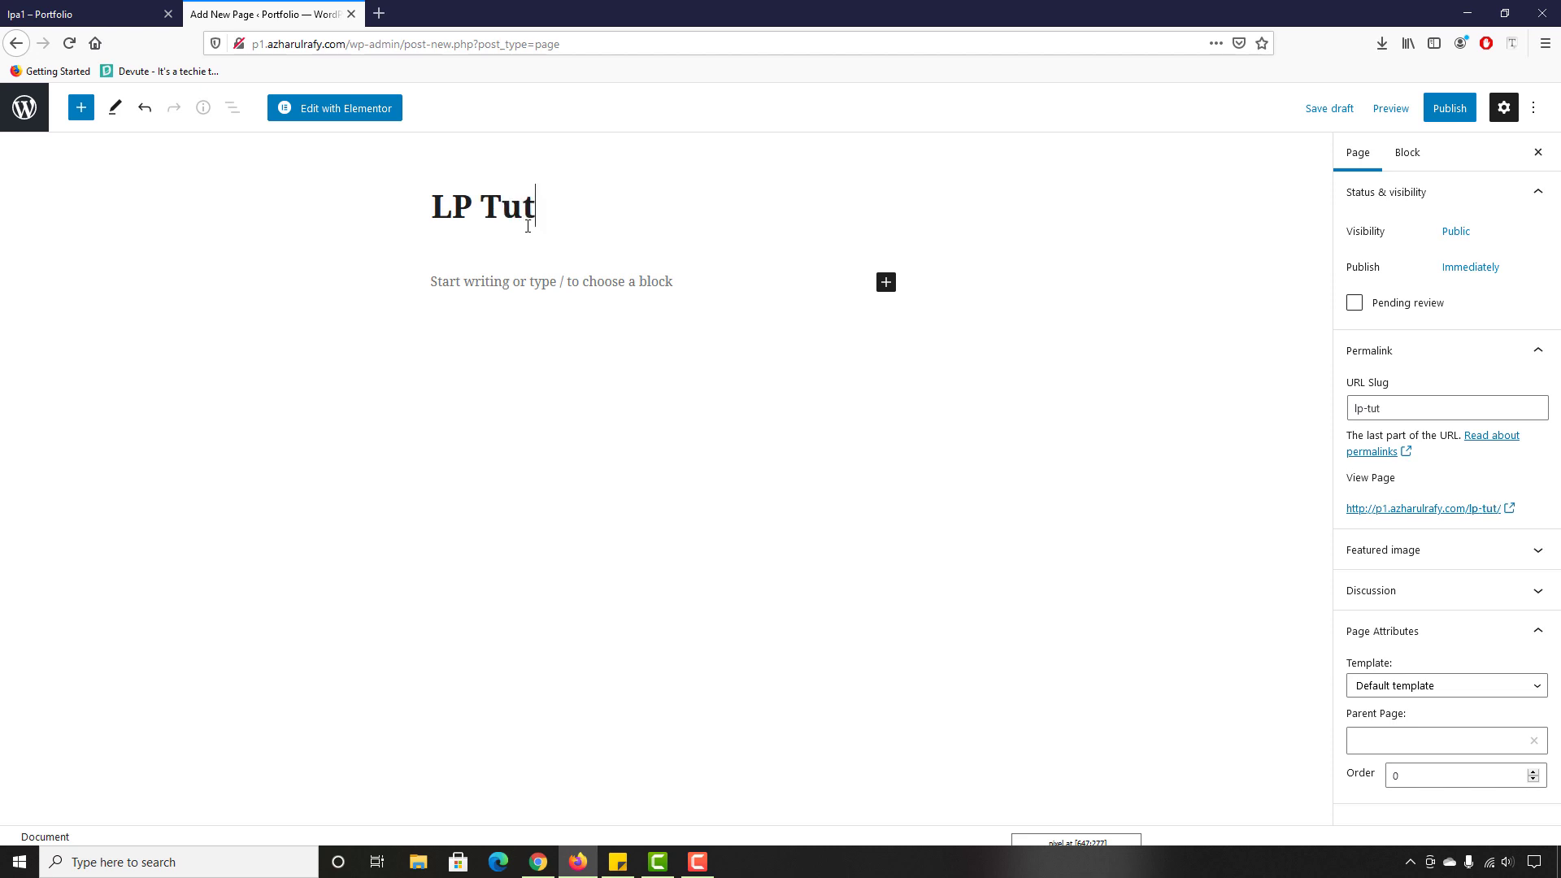
{"action": "type", "text": "orial"}
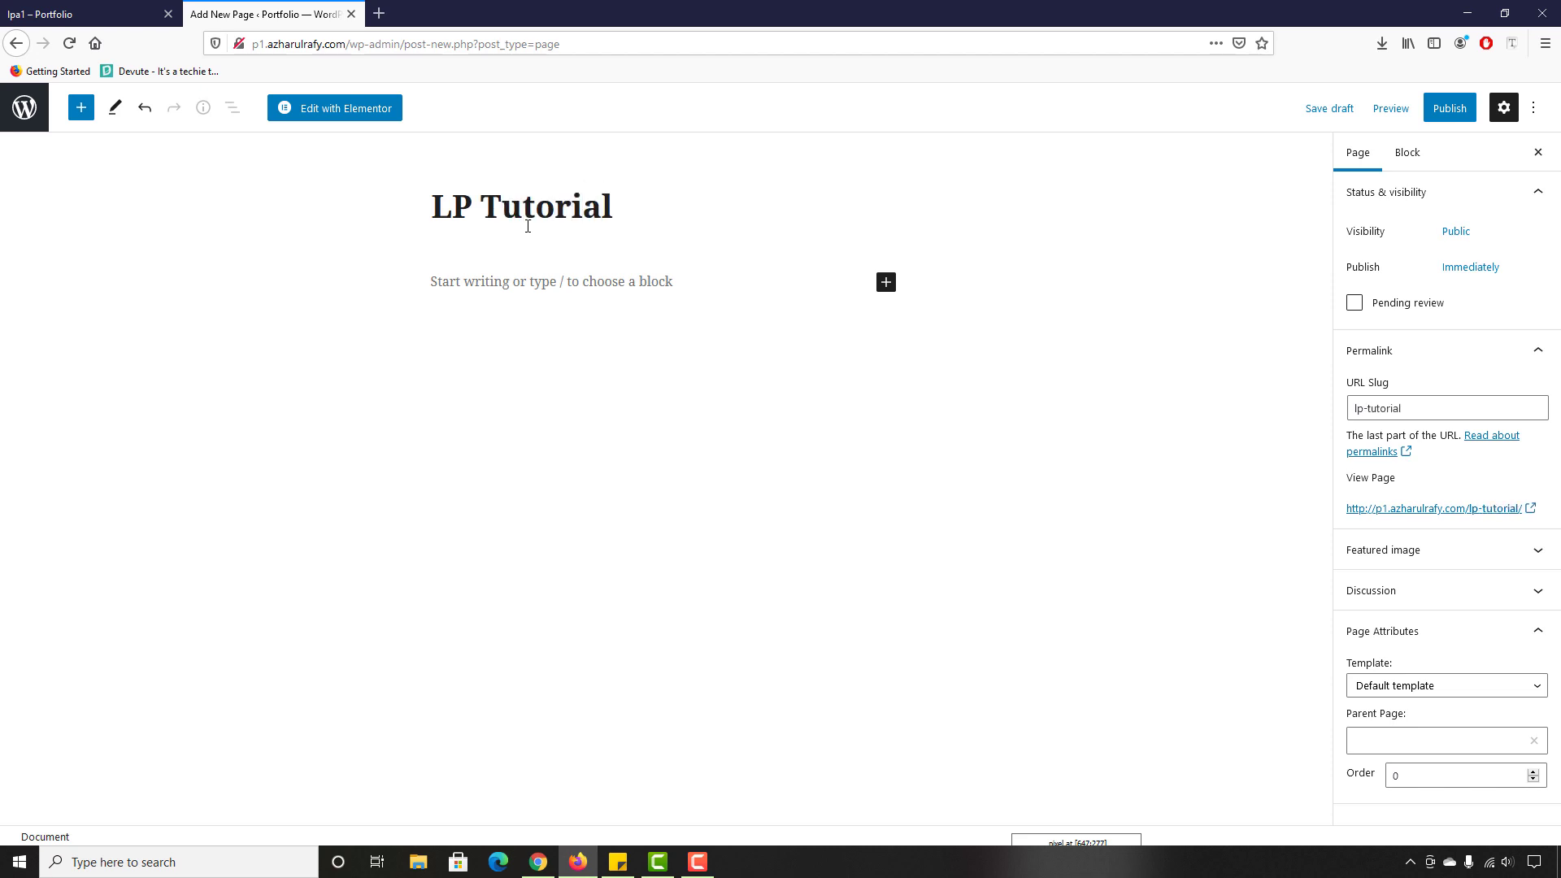
Step: Set the new page's URL slug to "lptutorial" and its template to Elementor Canvas
{"action": "double_click", "coordinate": [1366, 410]}
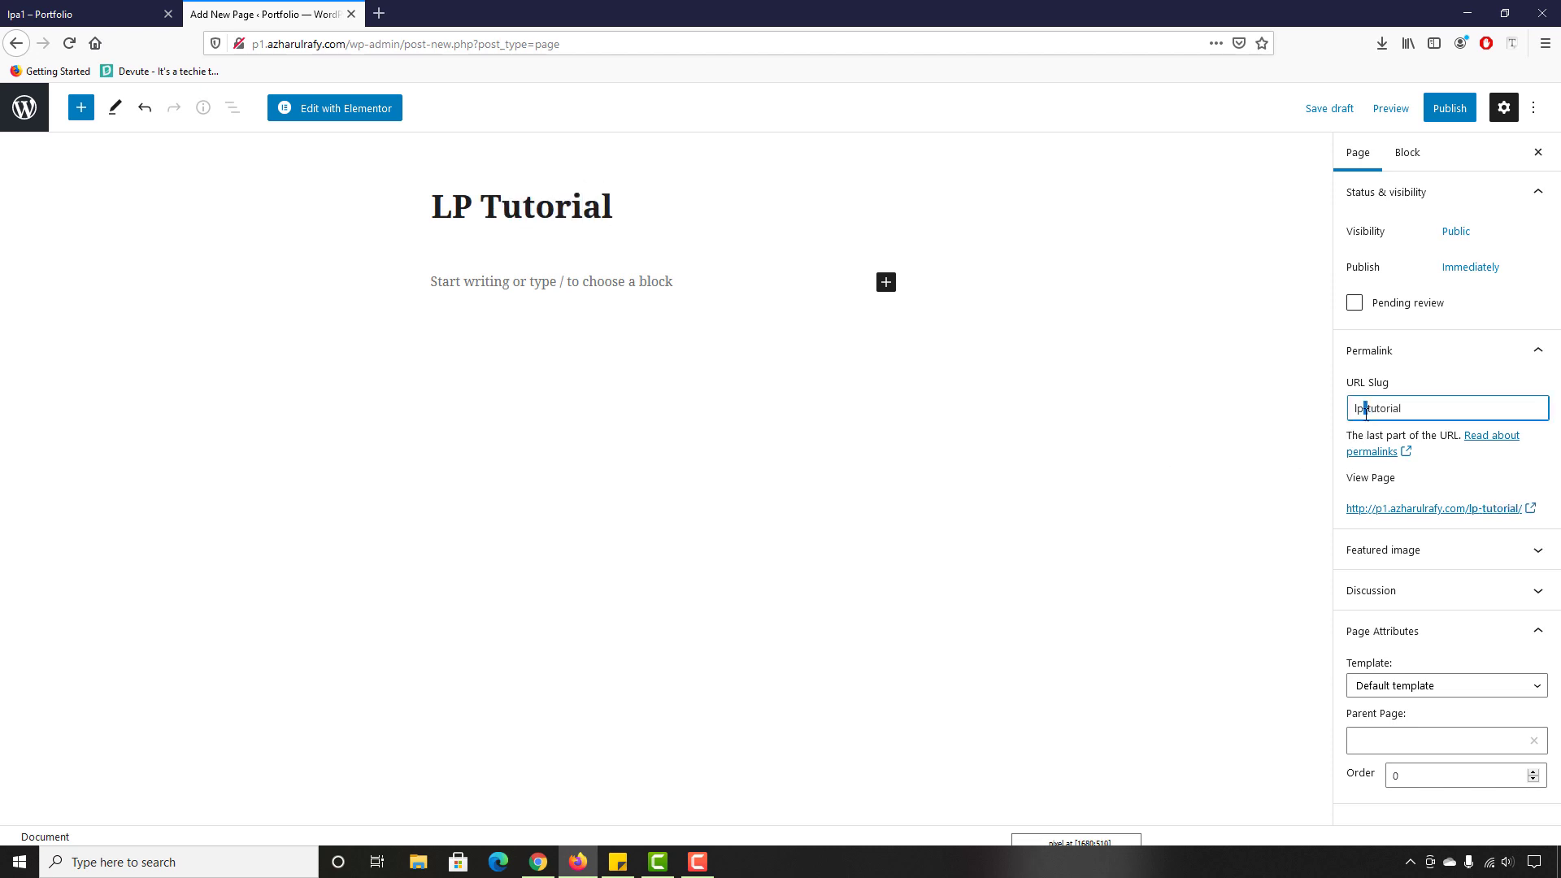
{"action": "key", "text": "BackSpace"}
{"action": "left_click", "coordinate": [1431, 687]}
{"action": "left_click", "coordinate": [1413, 729]}
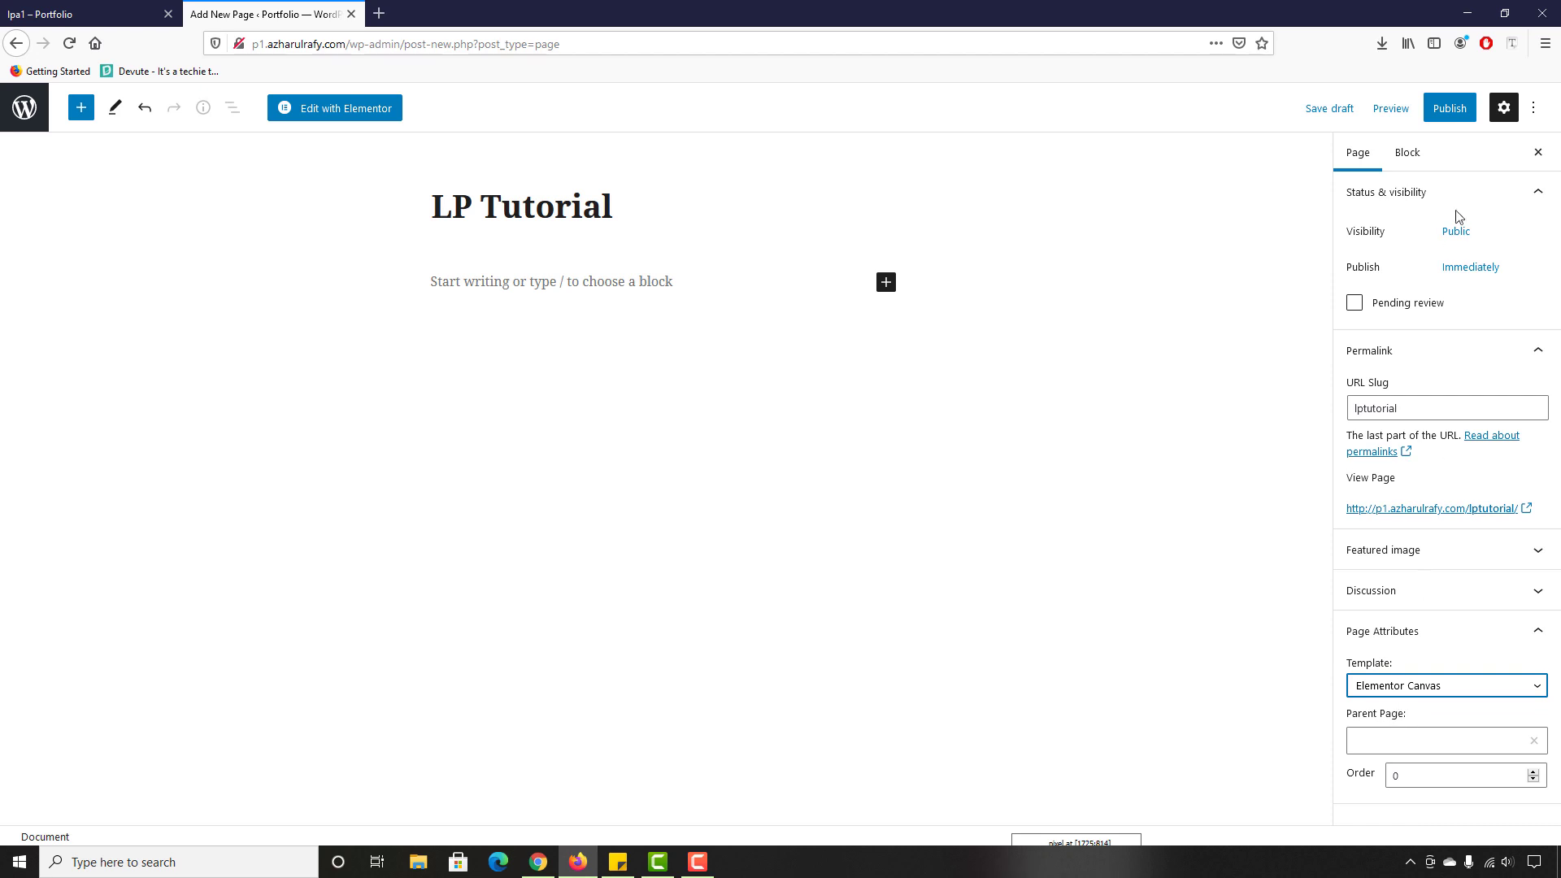
Step: Publish the LP Tutorial page and open it in the Elementor editor
{"action": "left_click", "coordinate": [1447, 109]}
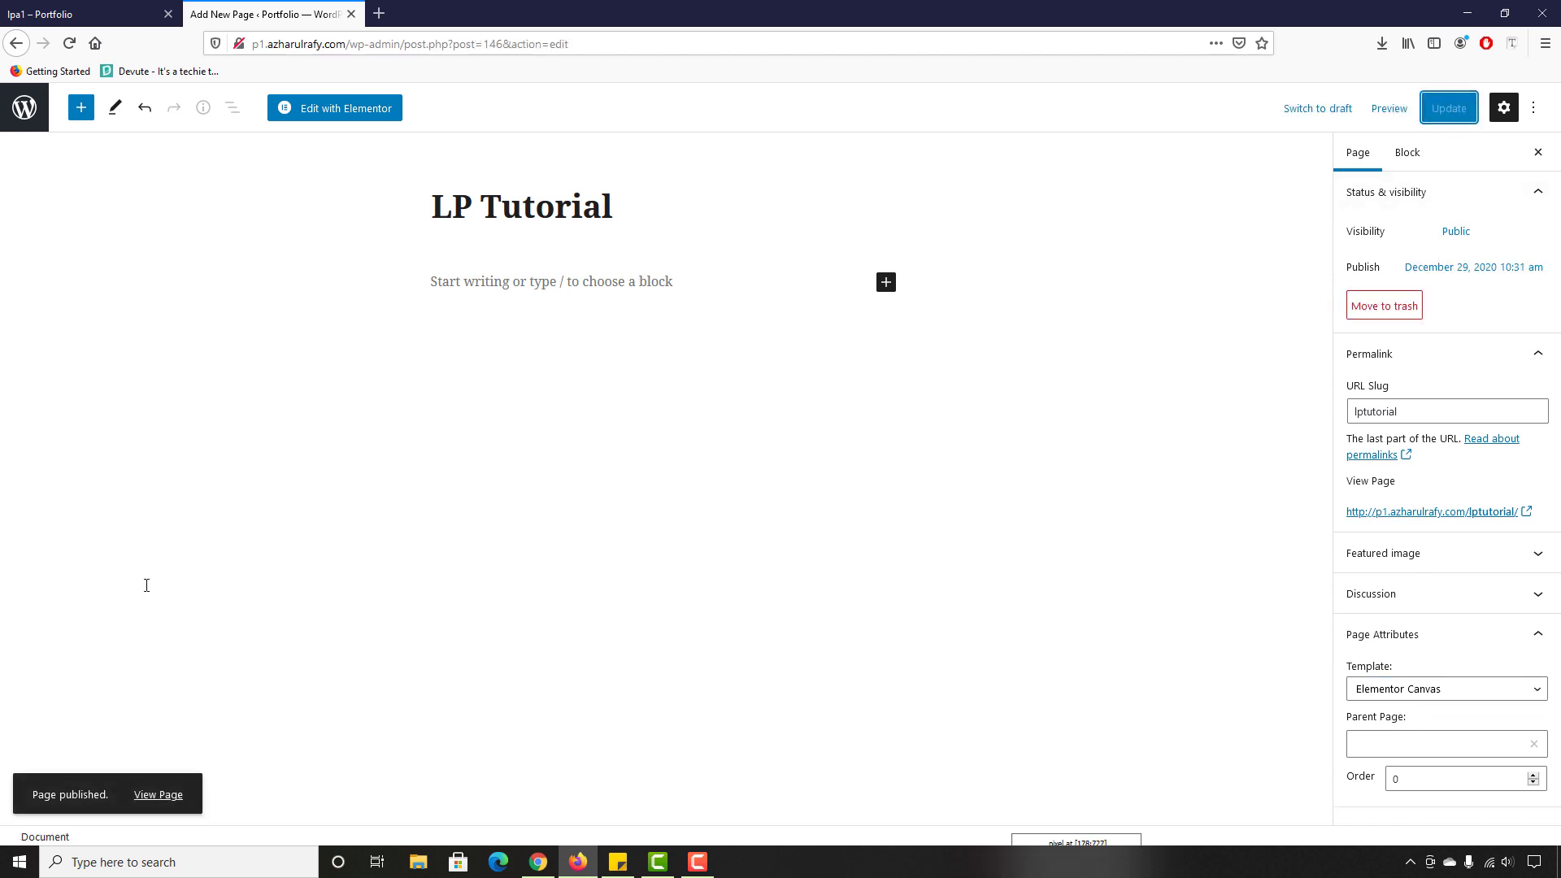
{"action": "left_click", "coordinate": [317, 114]}
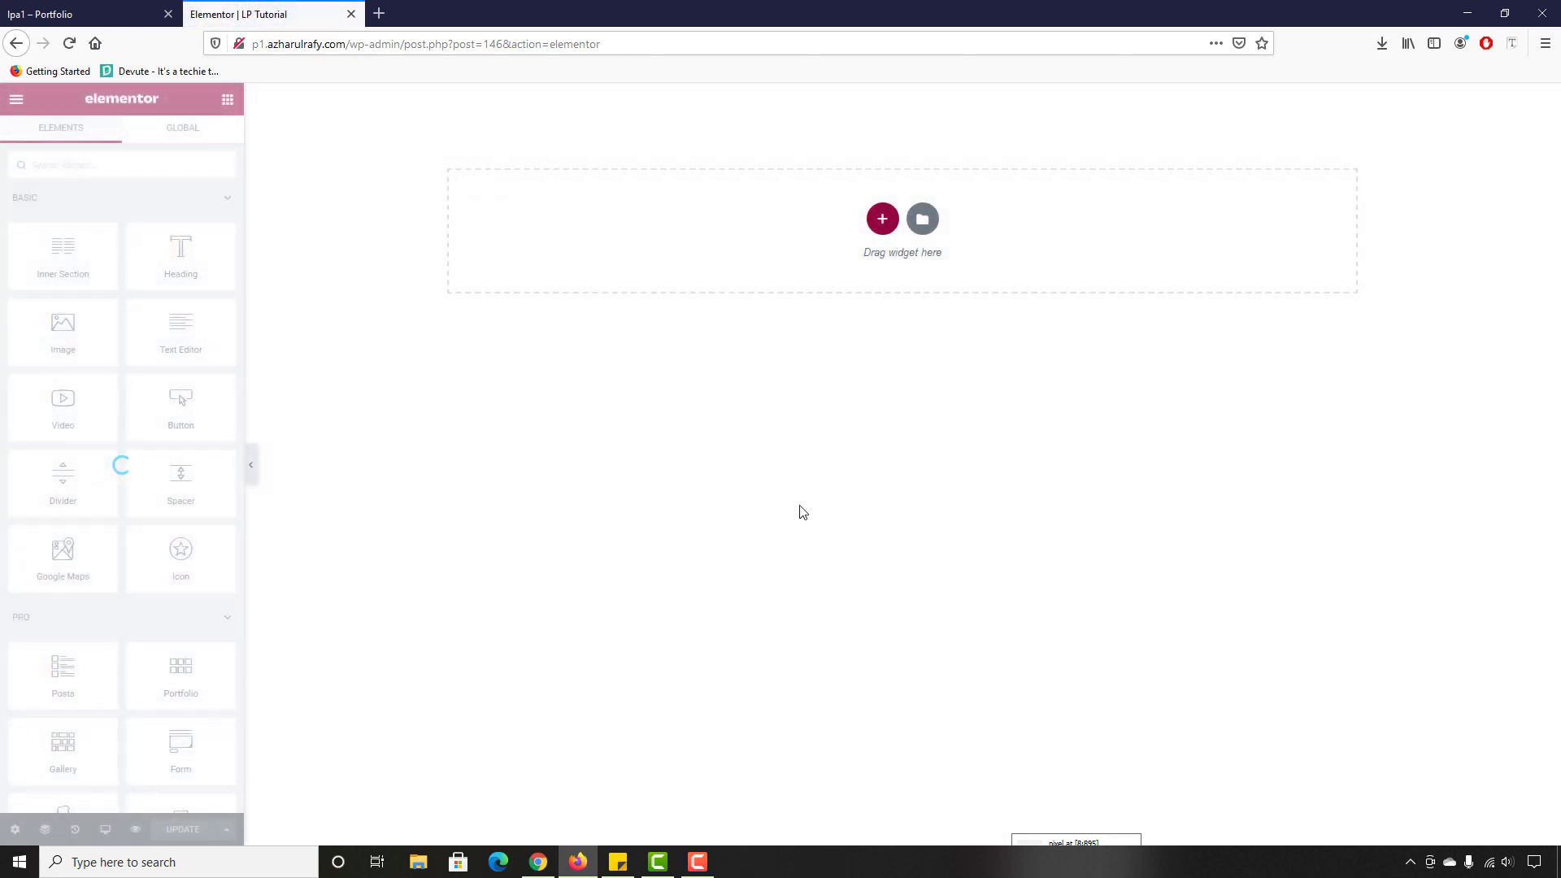
Step: Insert the saved LP Tutorial template into the page with its document settings and update the page
{"action": "left_click", "coordinate": [923, 220]}
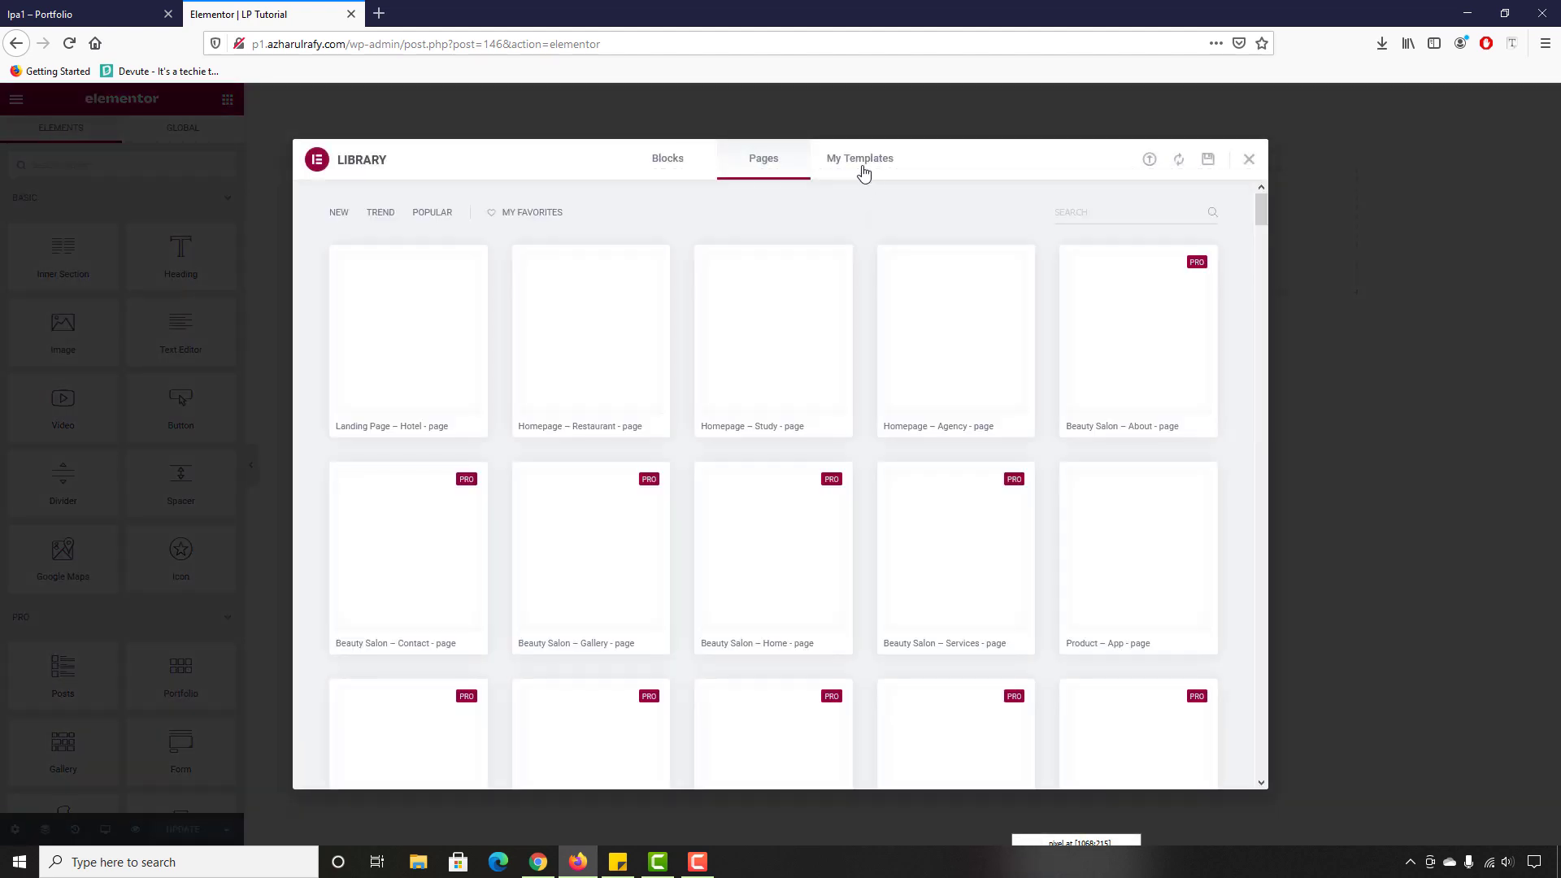
{"action": "left_click", "coordinate": [864, 163]}
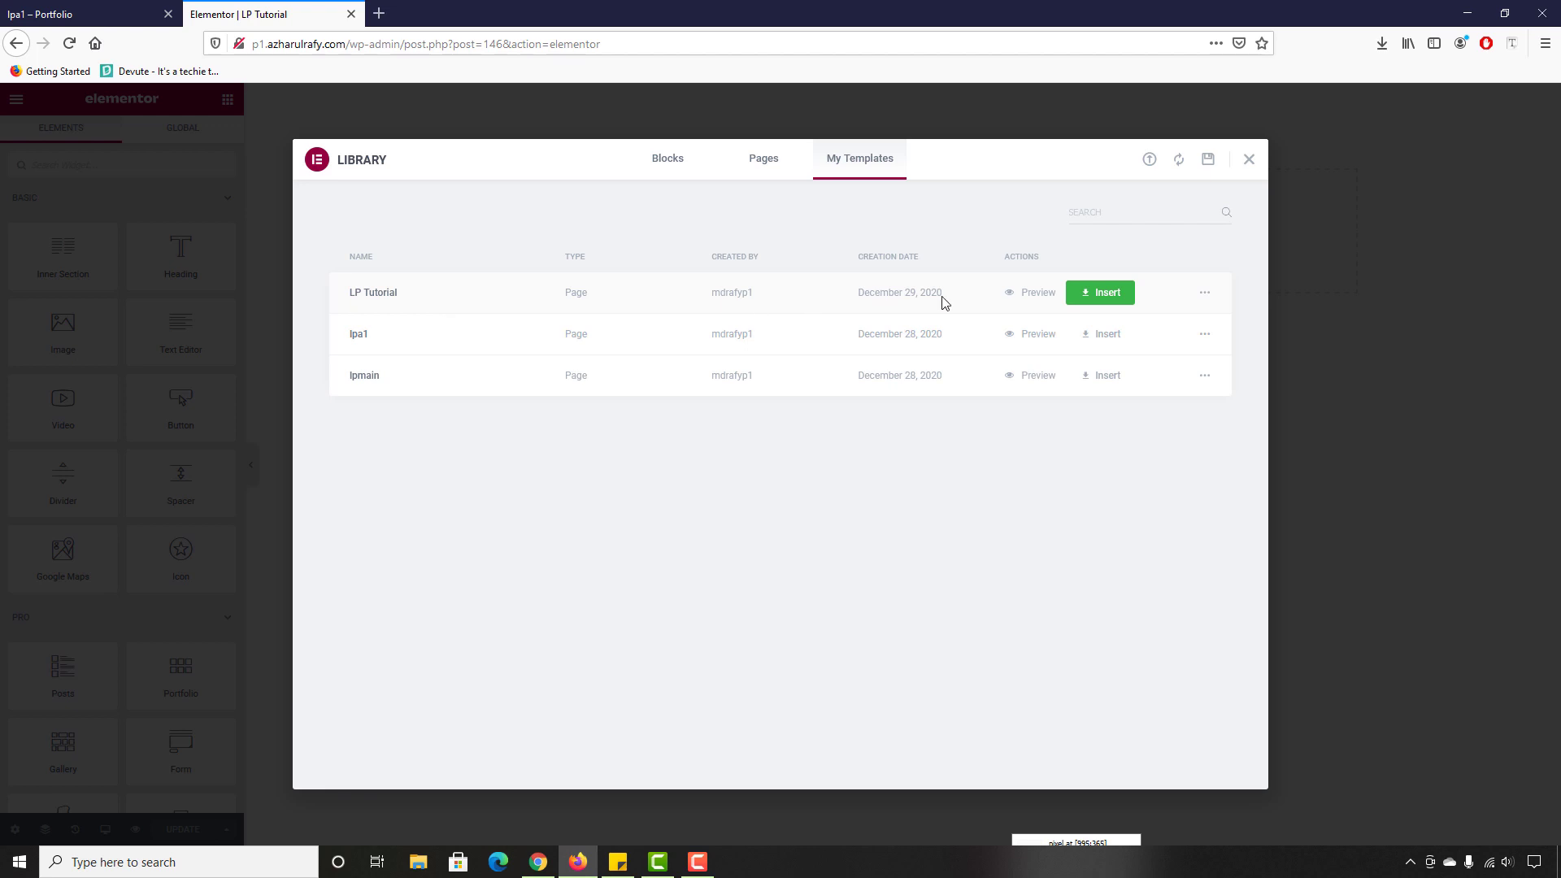
{"action": "left_click", "coordinate": [1111, 302]}
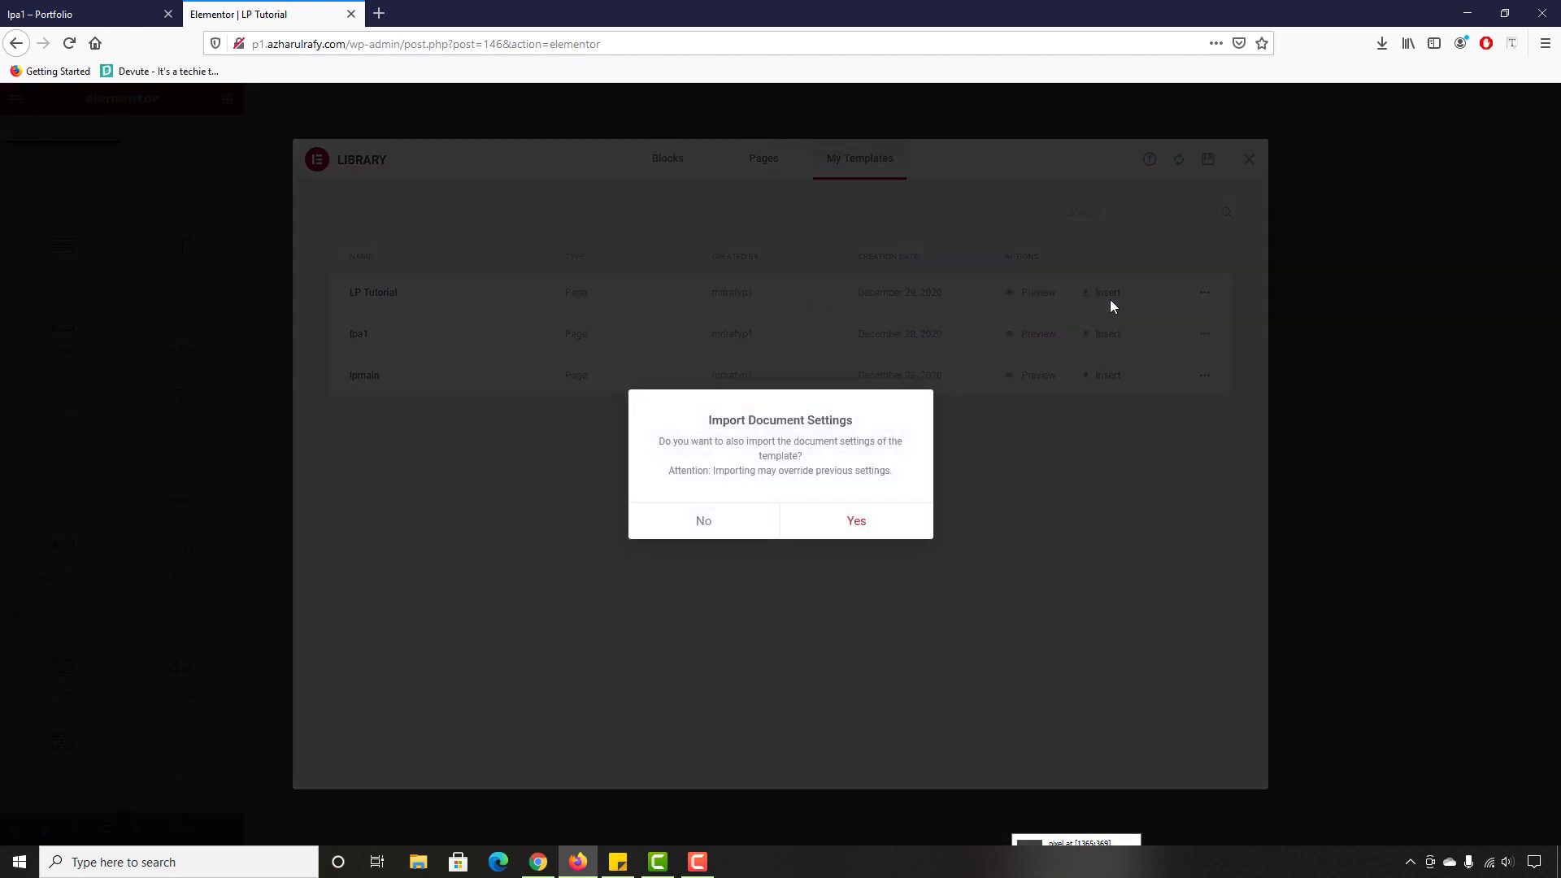
{"action": "left_click", "coordinate": [857, 520]}
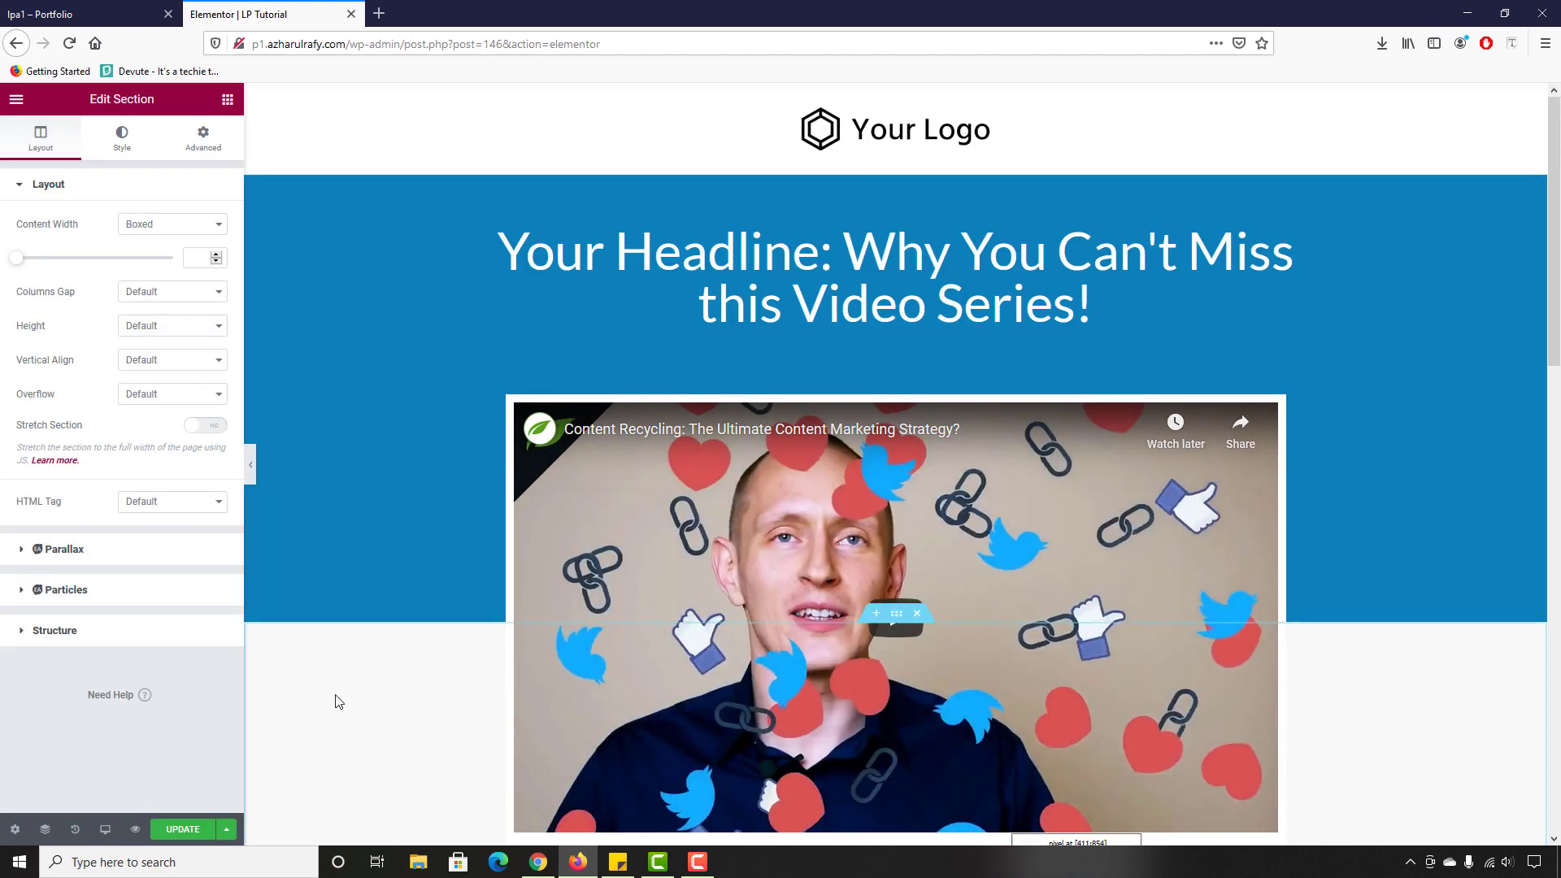
{"action": "left_click", "coordinate": [165, 834]}
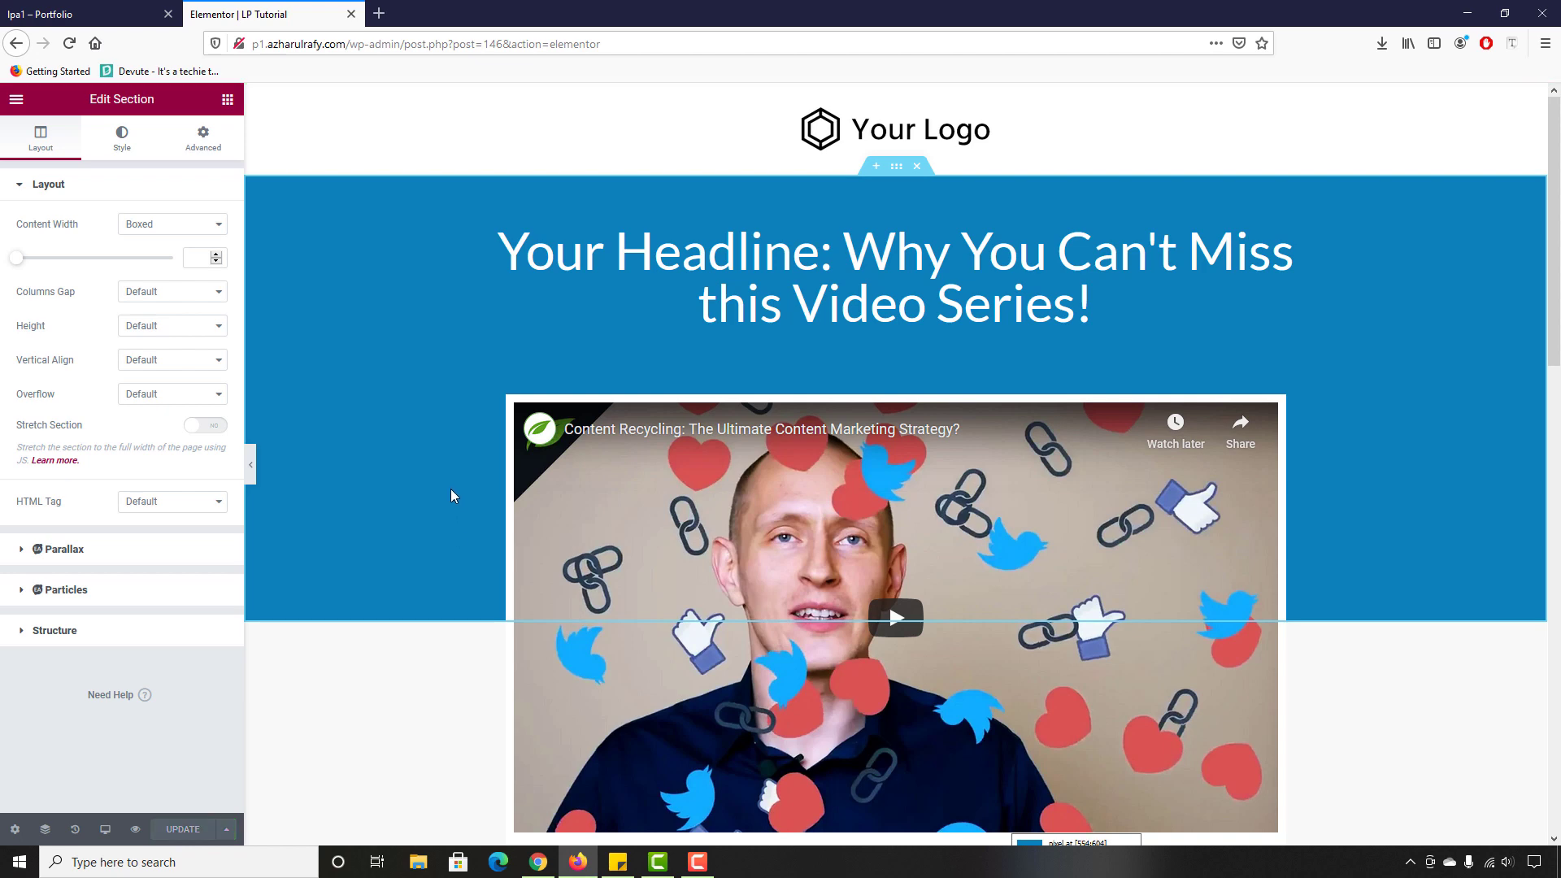
Step: Preview the page, copy its address through "lptutorial/" without the preview parameters, and close the preview
{"action": "left_click", "coordinate": [135, 828]}
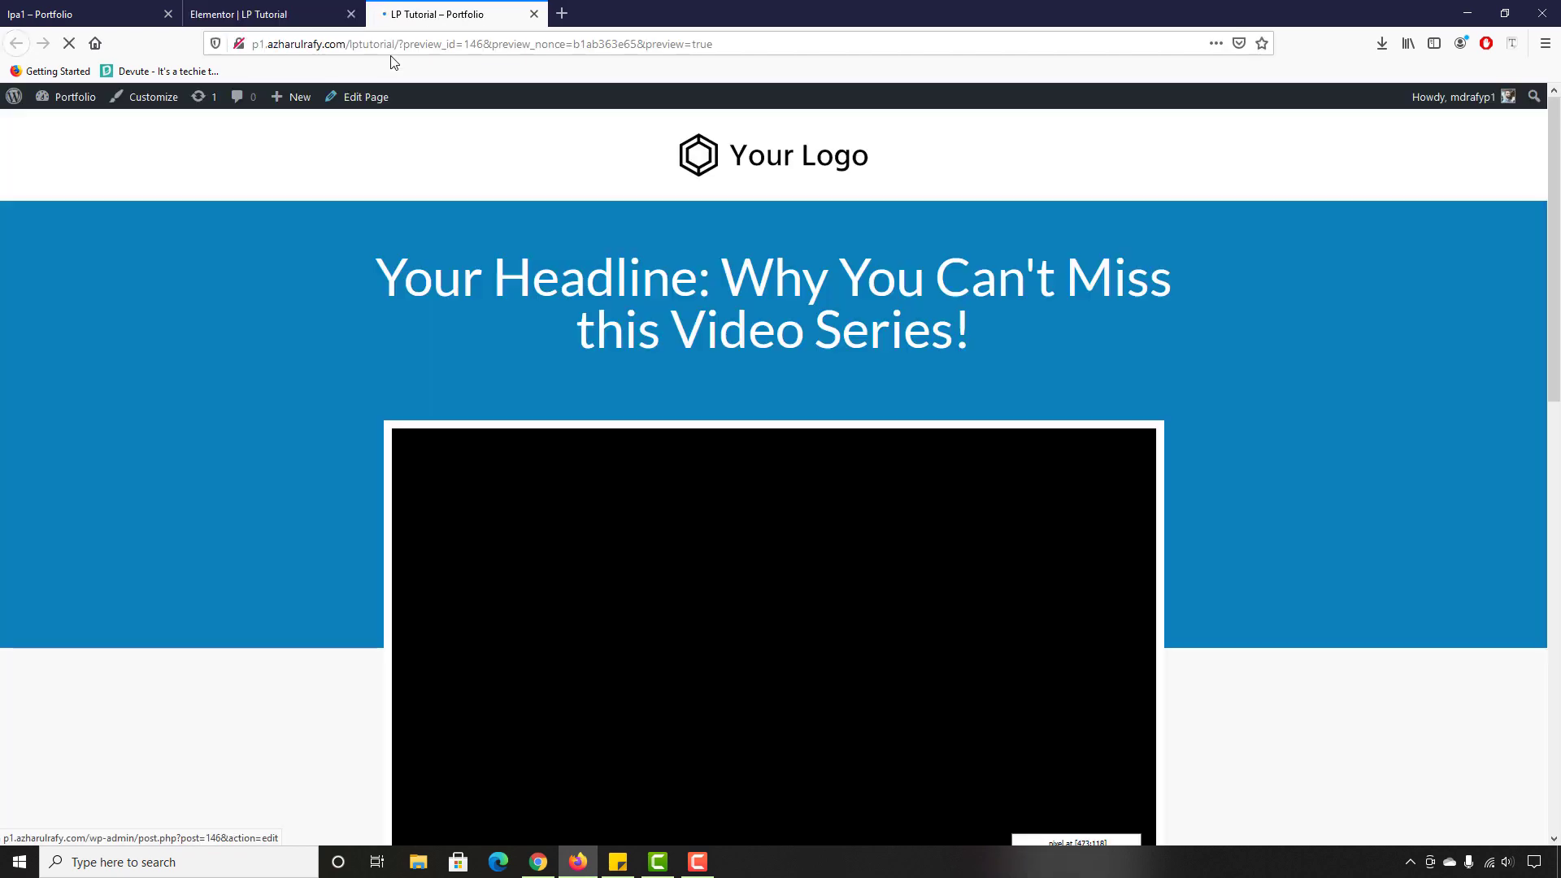
{"action": "left_click_drag", "start_coordinate": [399, 46], "coordinate": [250, 54]}
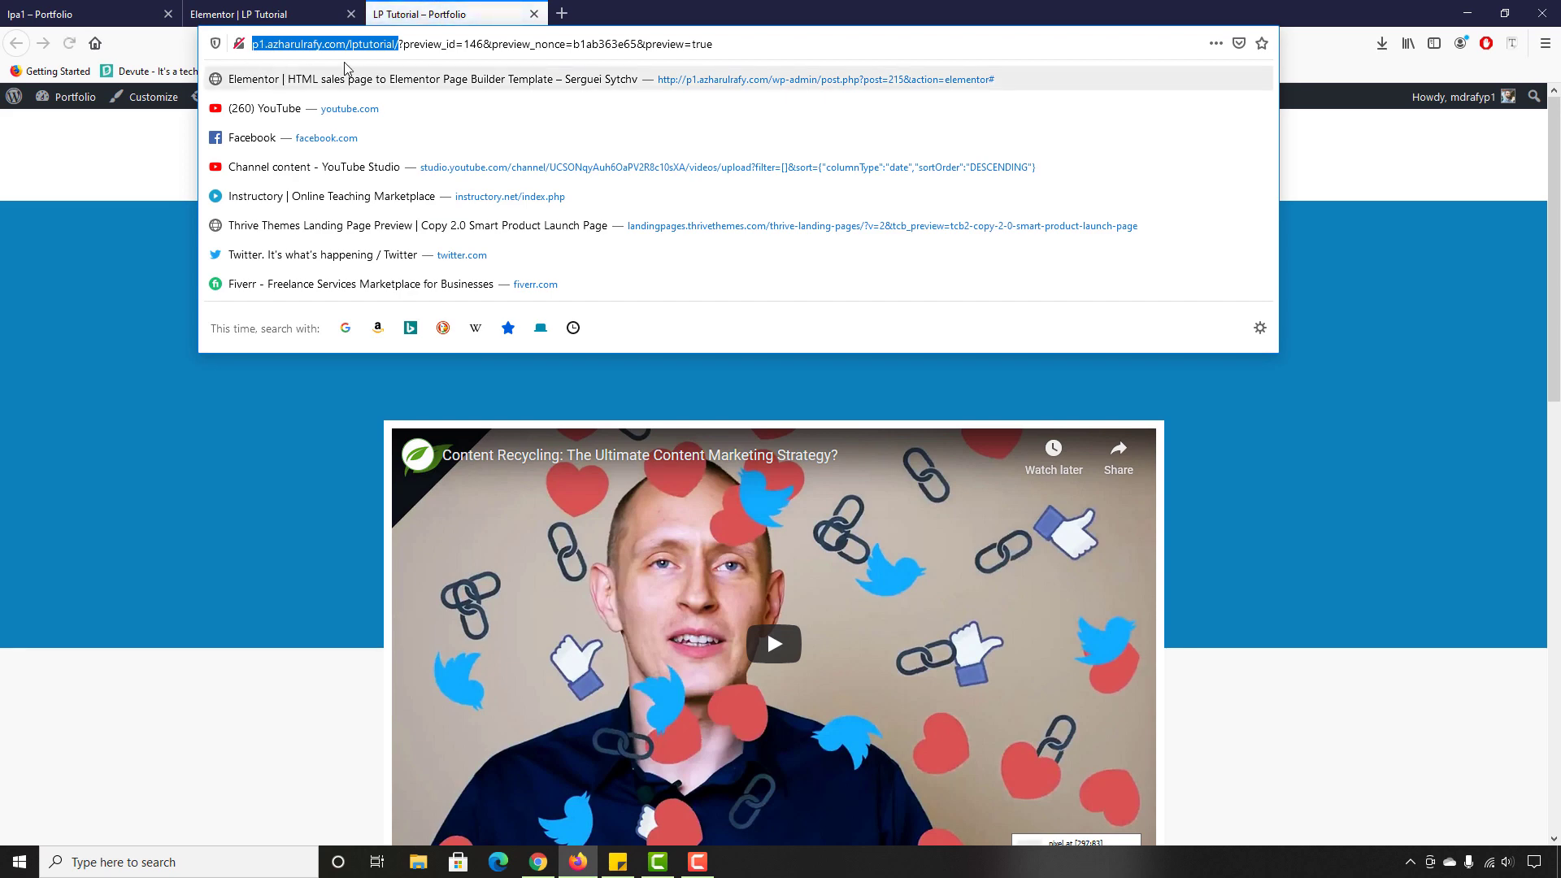
{"action": "key", "text": "ctrl+x"}
{"action": "left_click", "coordinate": [534, 14]}
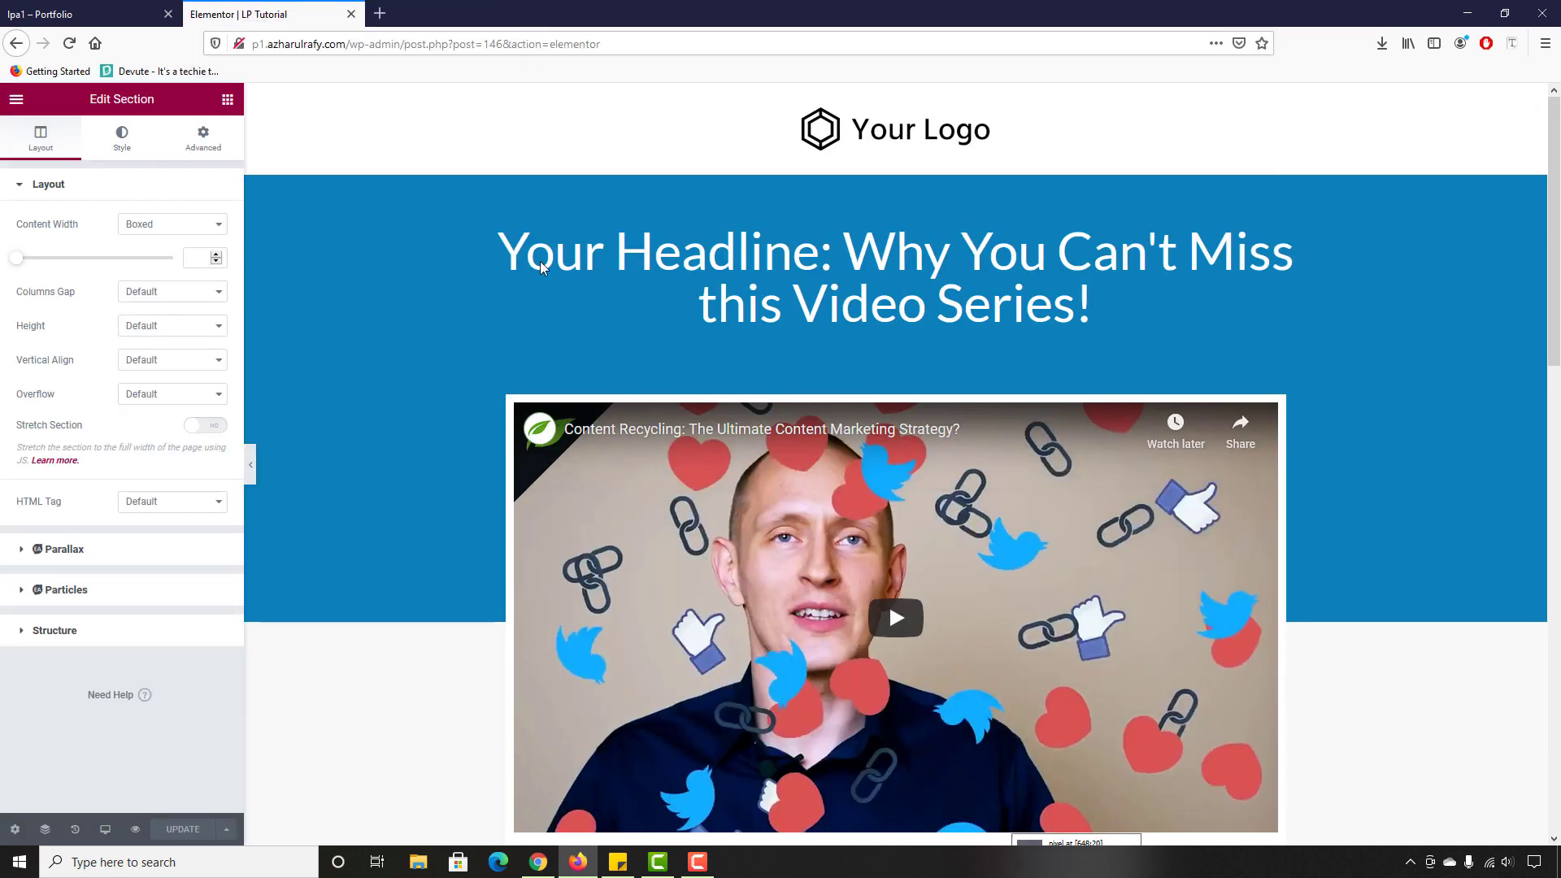
Step: Switch to Chrome, open the copied lptutorial address in a new tab and review the published page from header to footer
{"action": "left_click", "coordinate": [538, 861]}
{"action": "left_click", "coordinate": [616, 15]}
{"action": "key", "text": "ctrl+v"}
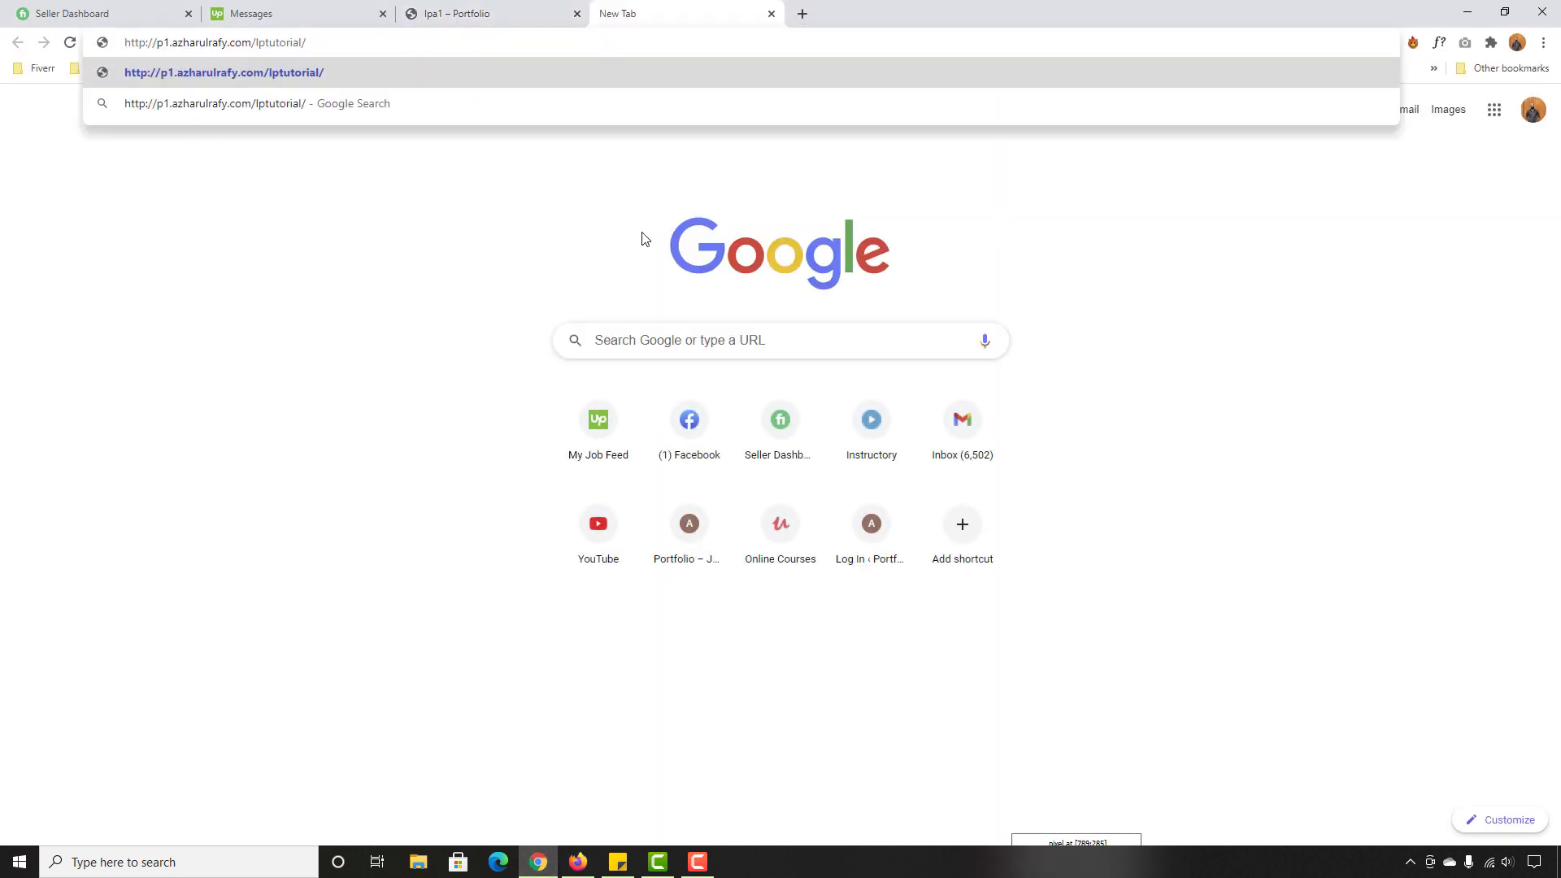
{"action": "key", "text": "Return"}
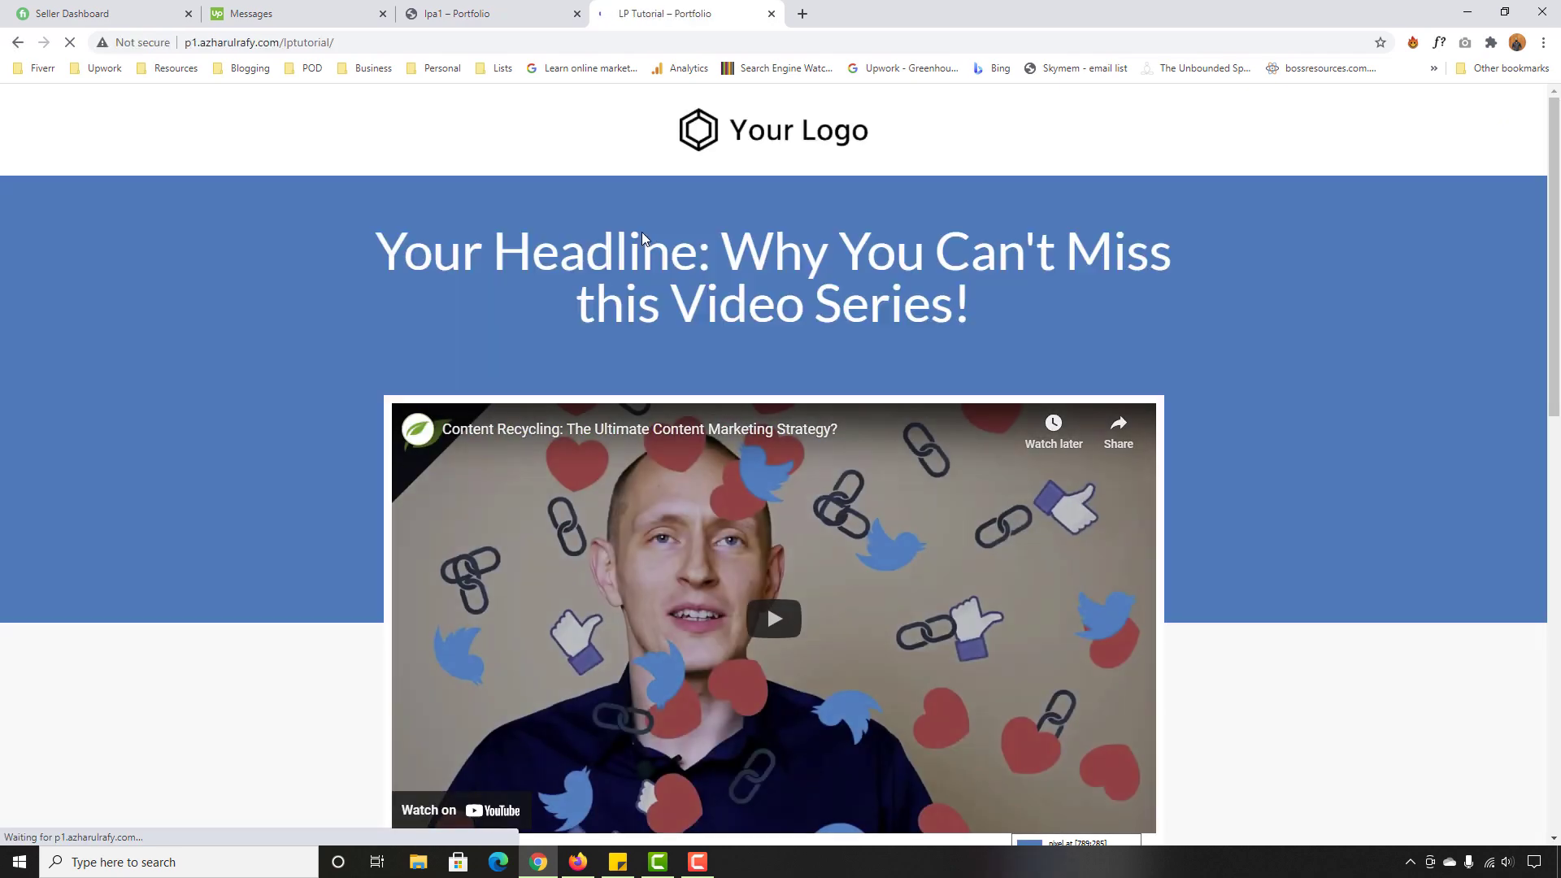
{"action": "scroll", "coordinate": [261, 506], "scroll_direction": "down", "scroll_amount": 1}
{"action": "scroll", "coordinate": [260, 506], "scroll_direction": "down", "scroll_amount": 10}
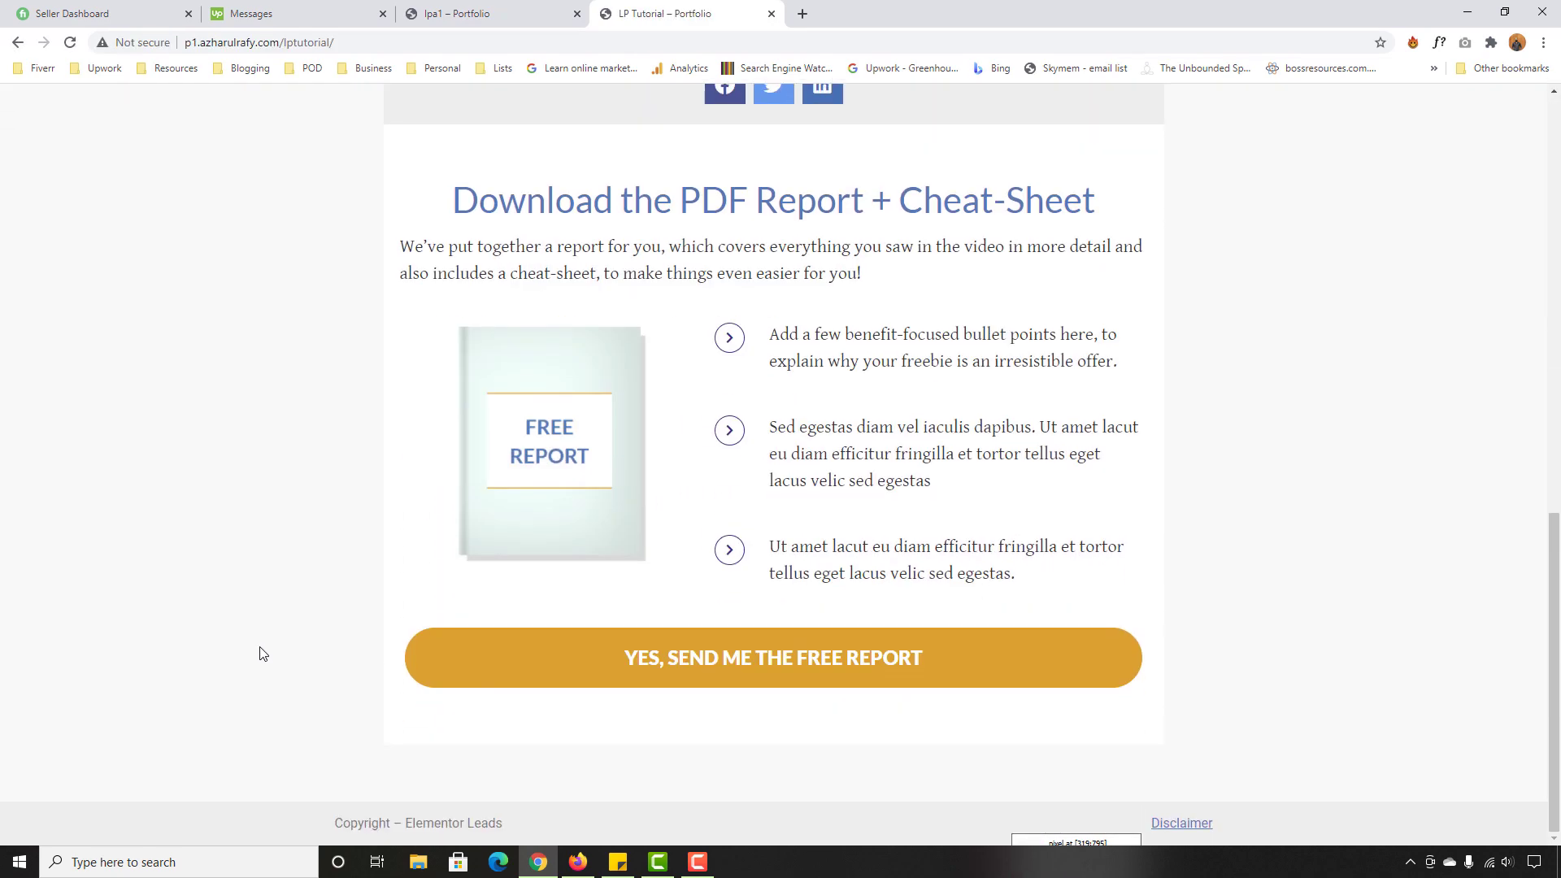
{"action": "scroll", "coordinate": [316, 666], "scroll_direction": "up", "scroll_amount": 10}
{"action": "scroll", "coordinate": [345, 587], "scroll_direction": "down", "scroll_amount": 10}
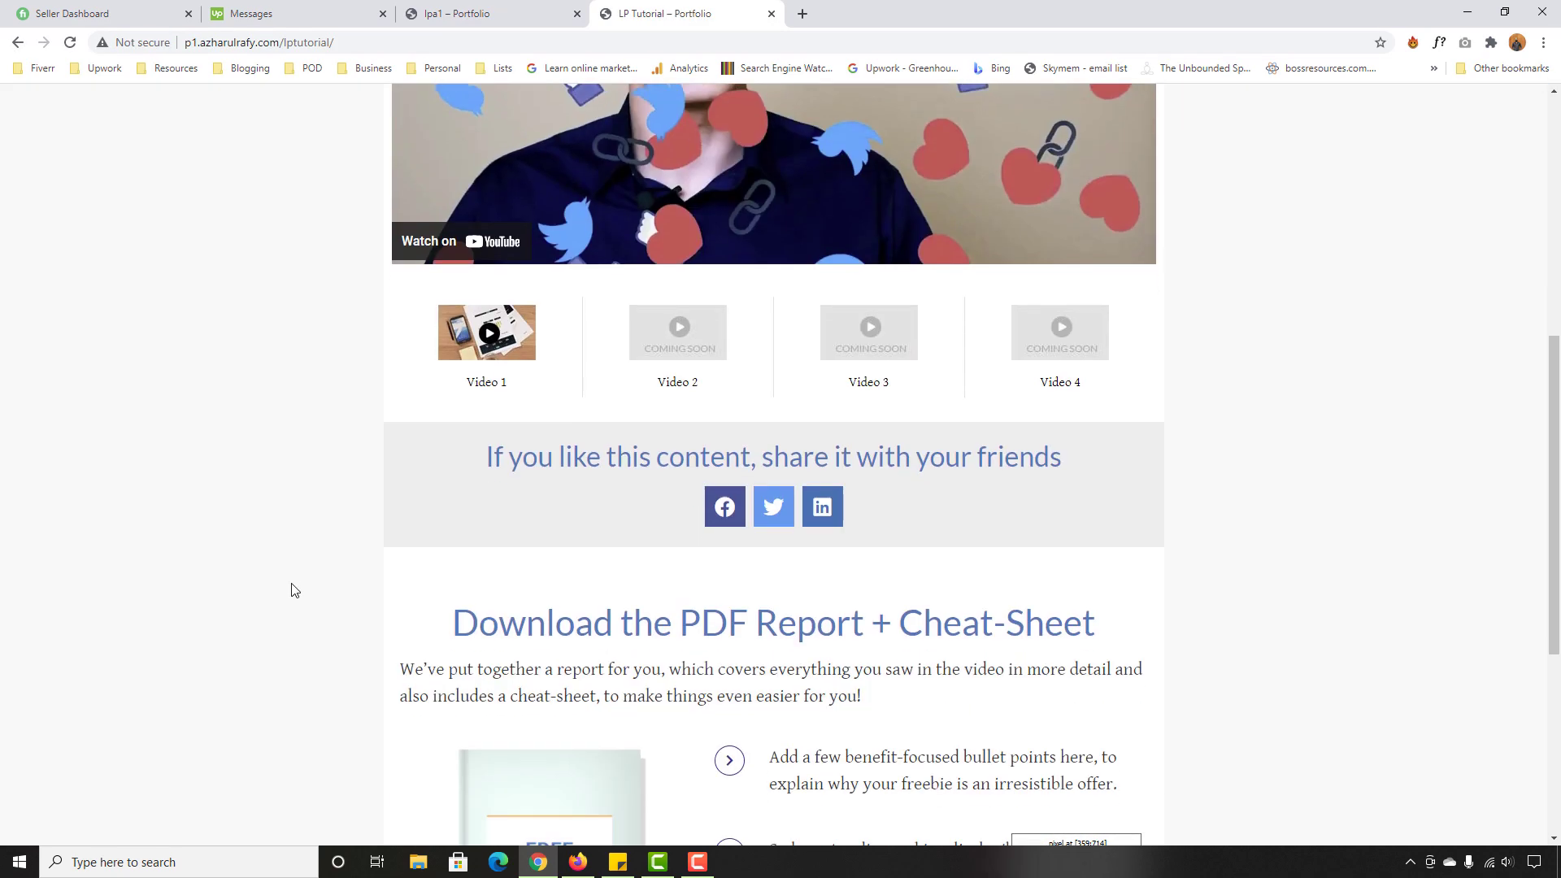
{"action": "scroll", "coordinate": [273, 655], "scroll_direction": "up", "scroll_amount": 10}
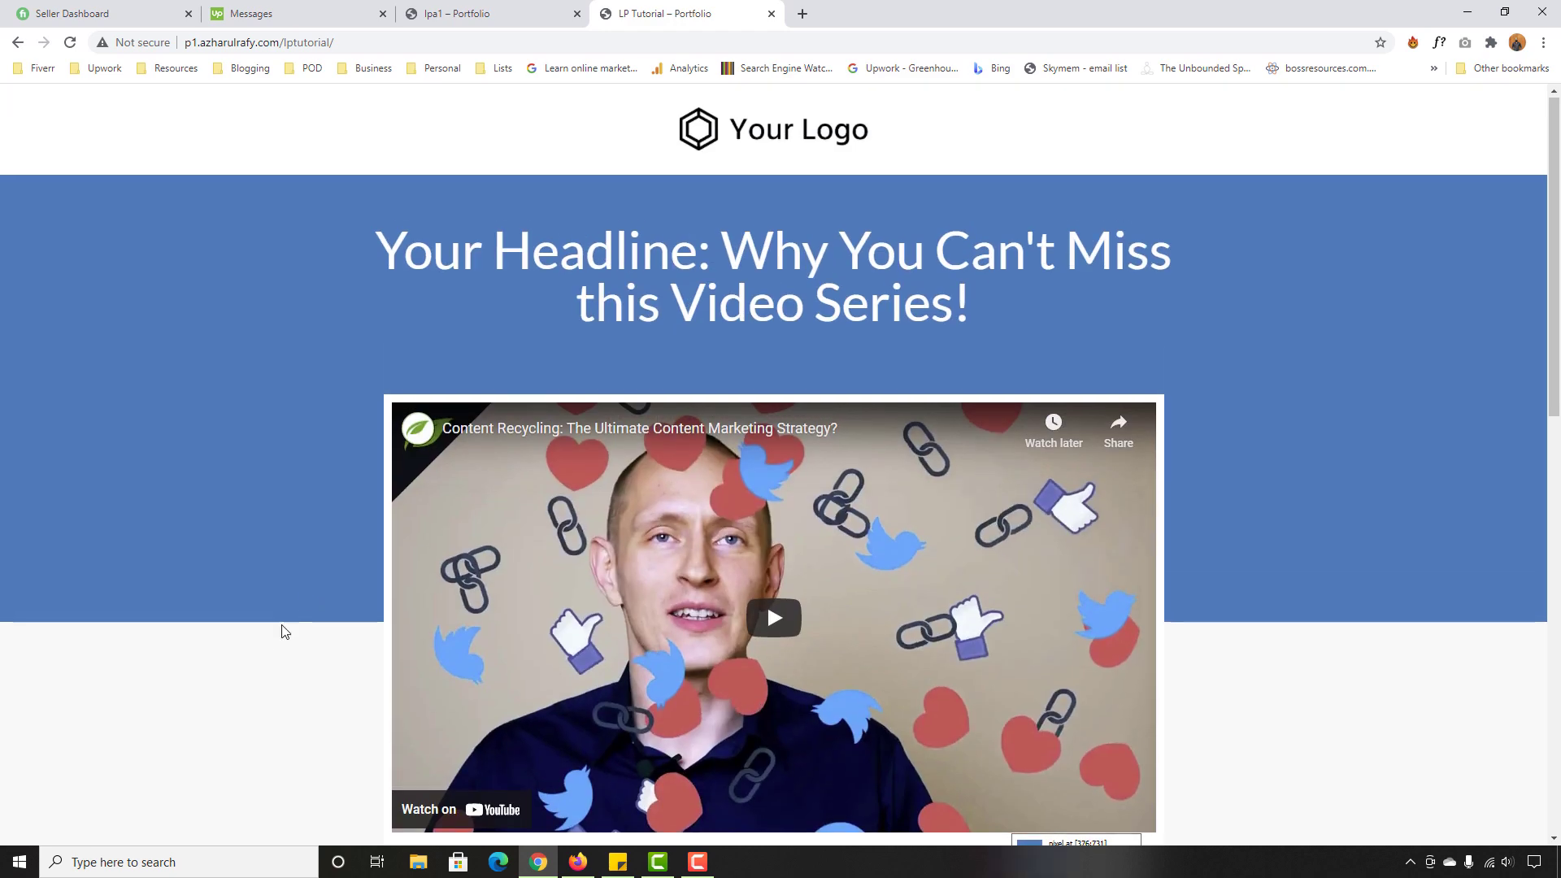
{"action": "scroll", "coordinate": [268, 667], "scroll_direction": "down", "scroll_amount": 10}
{"action": "scroll", "coordinate": [241, 678], "scroll_direction": "up", "scroll_amount": 10}
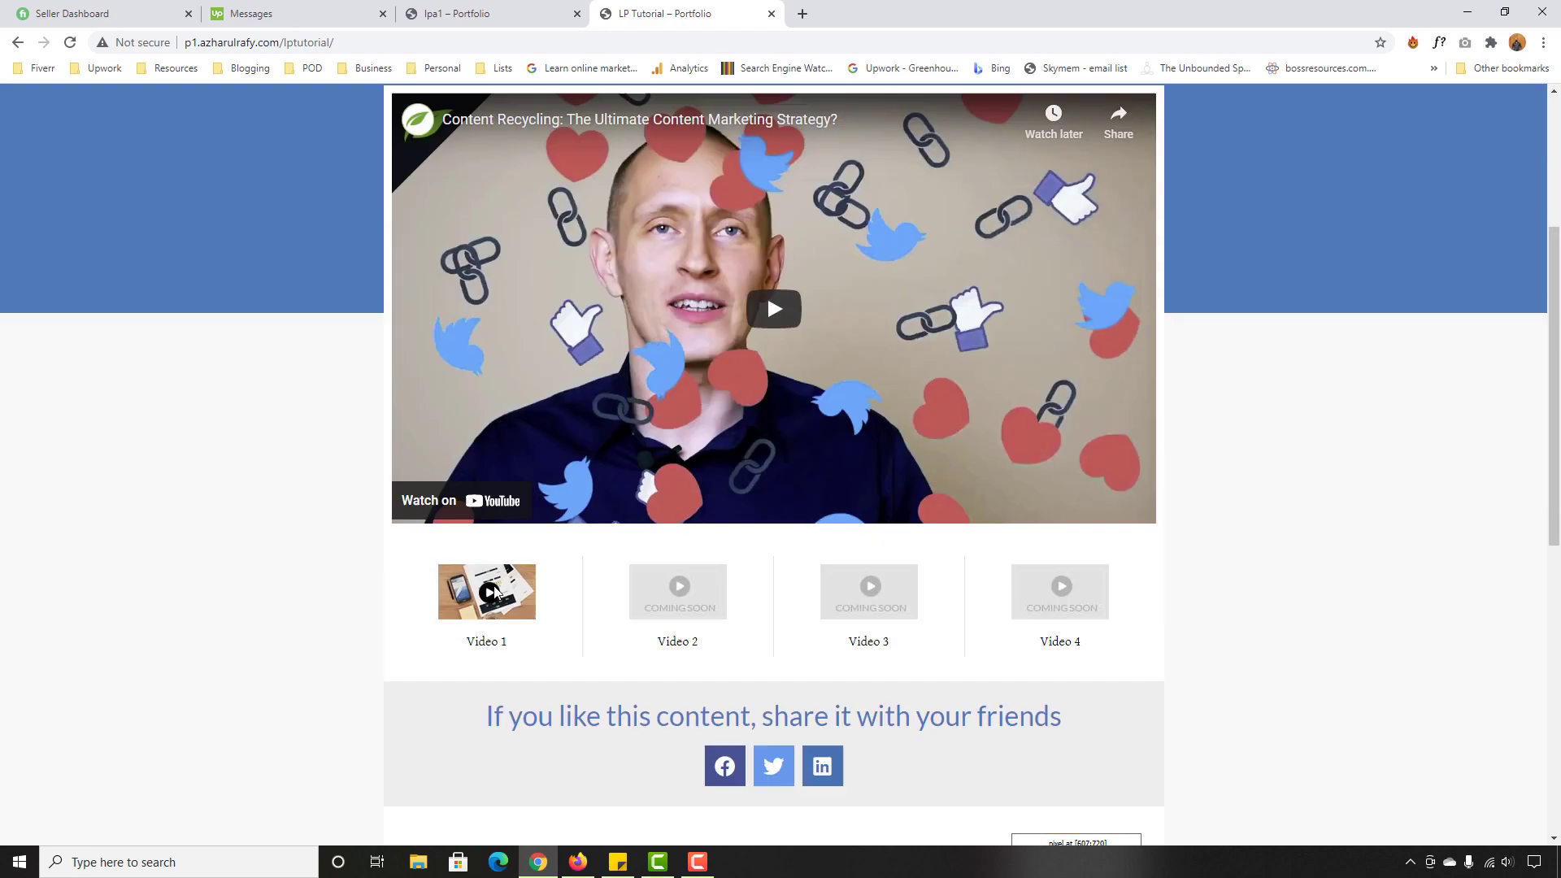
{"action": "left_click", "coordinate": [803, 13]}
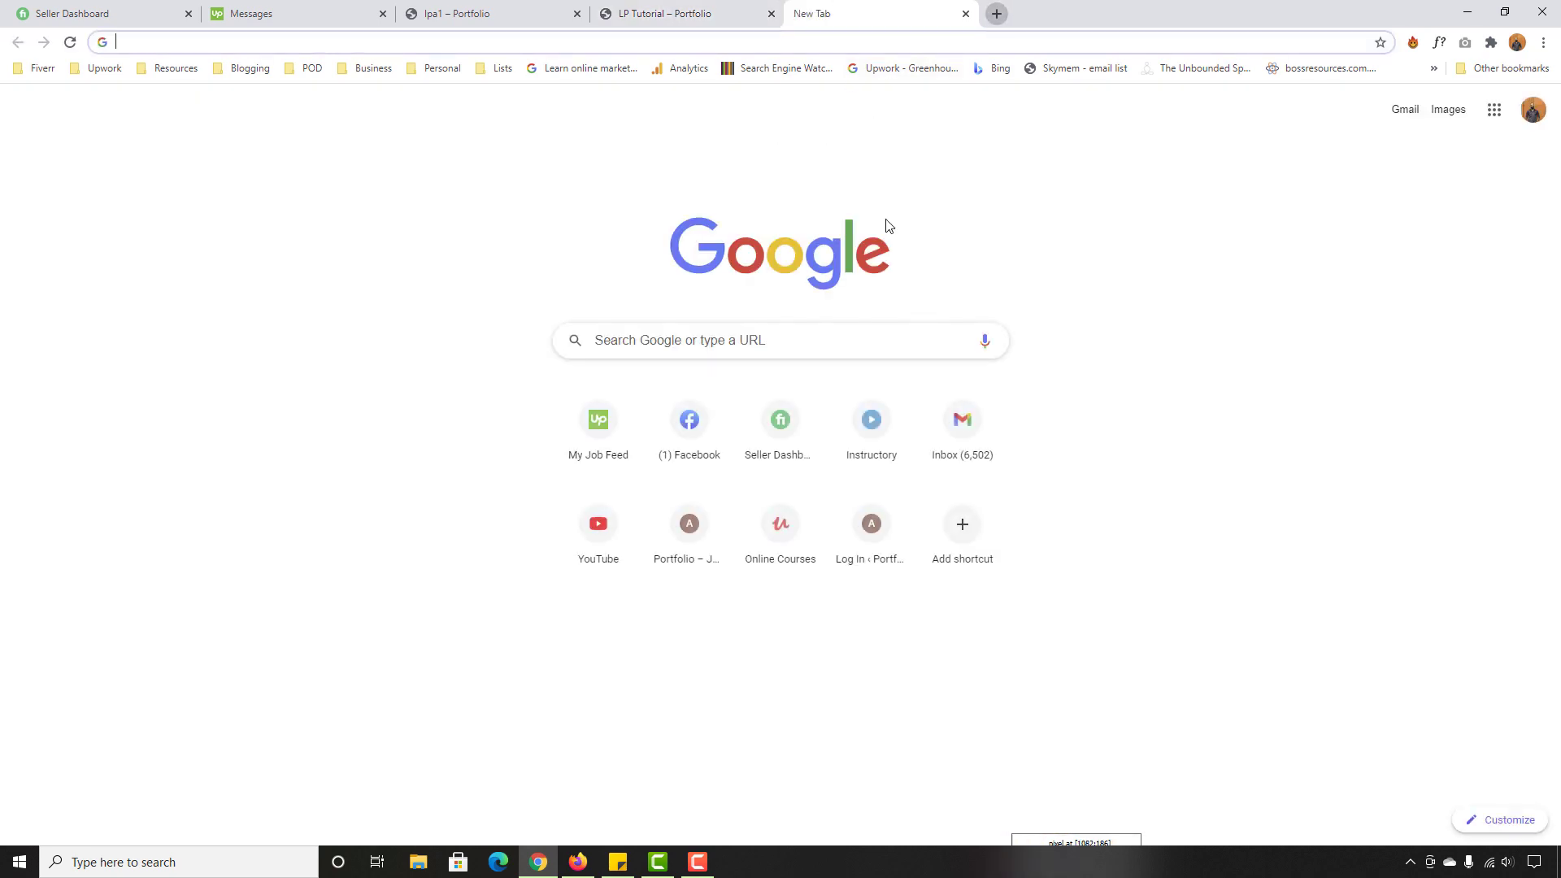
{"action": "type", "text": "you/"}
{"action": "key", "text": "Return"}
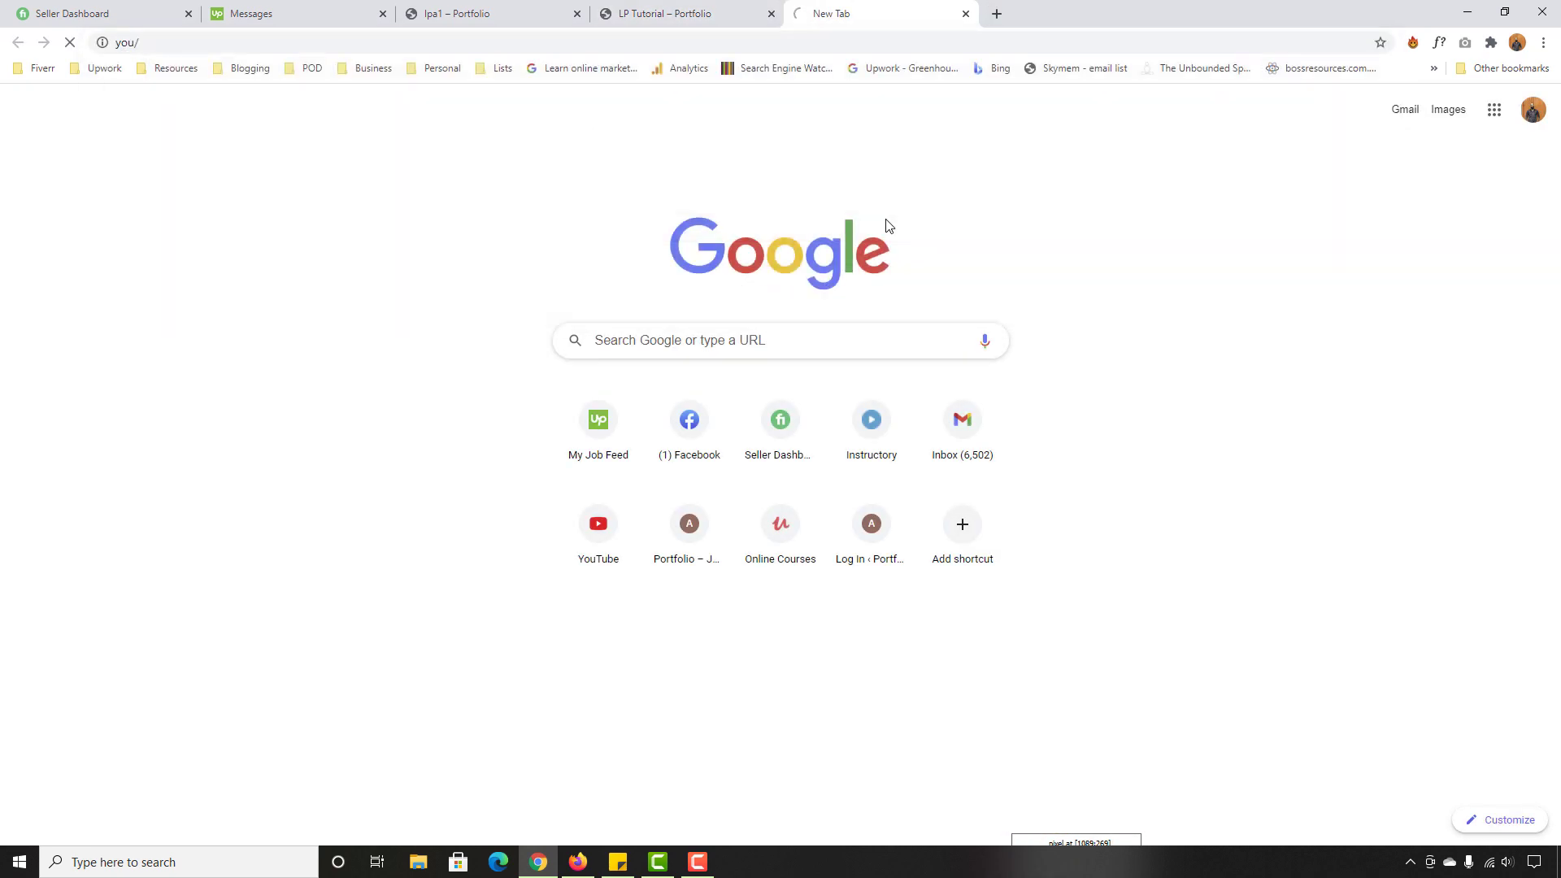
{"action": "left_click", "coordinate": [966, 14]}
Step: Open the YouTube home page in a new browser tab
{"action": "left_click", "coordinate": [802, 14]}
{"action": "type", "text": "you/"}
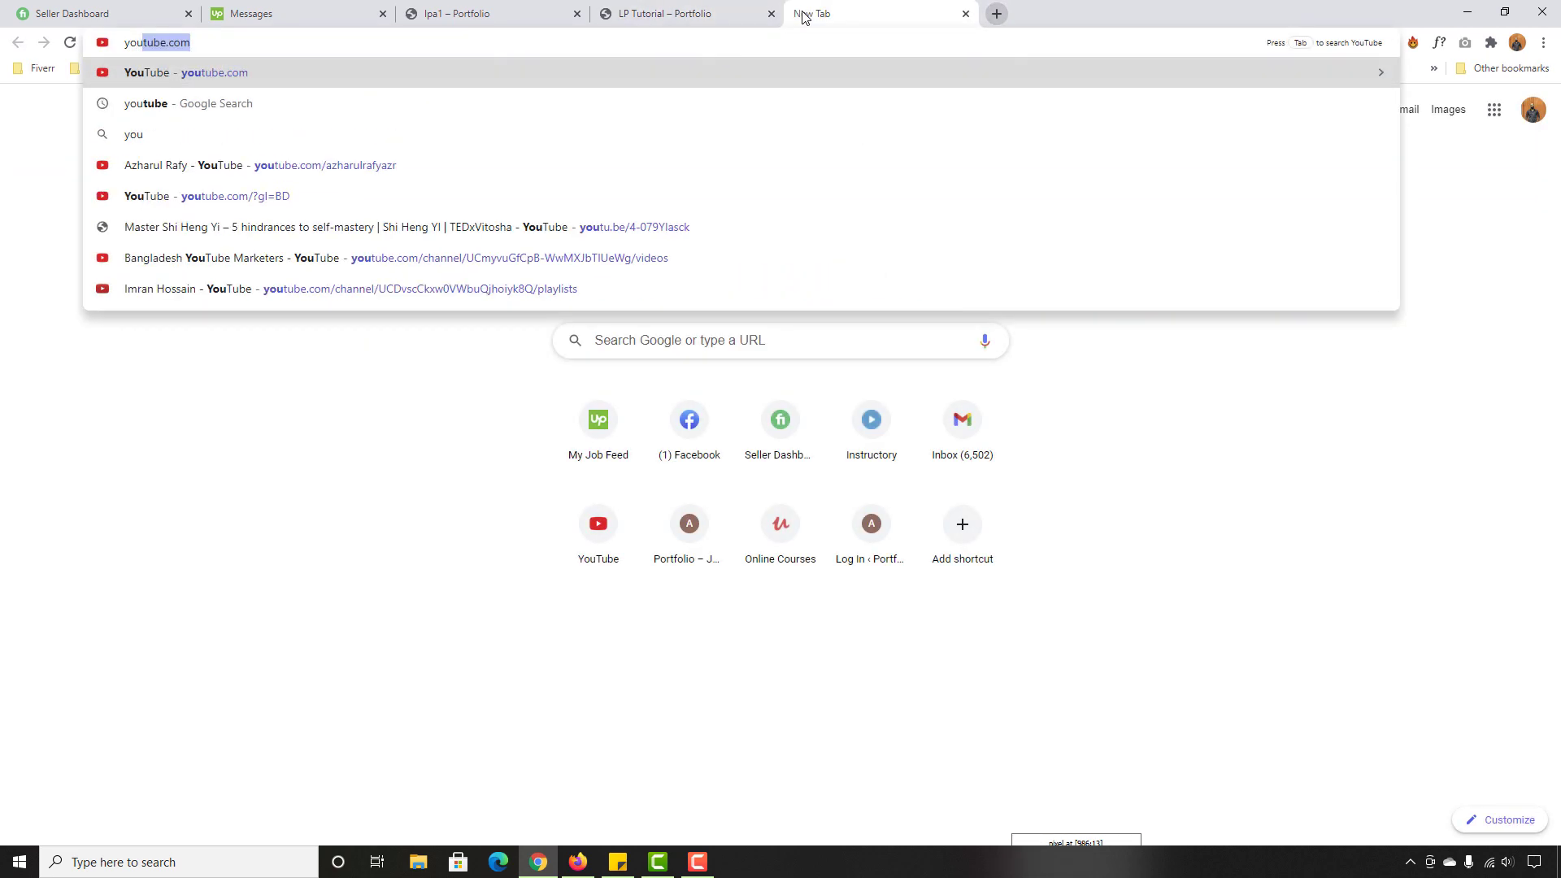
{"action": "key", "text": "Return"}
{"action": "left_click", "coordinate": [815, 31]}
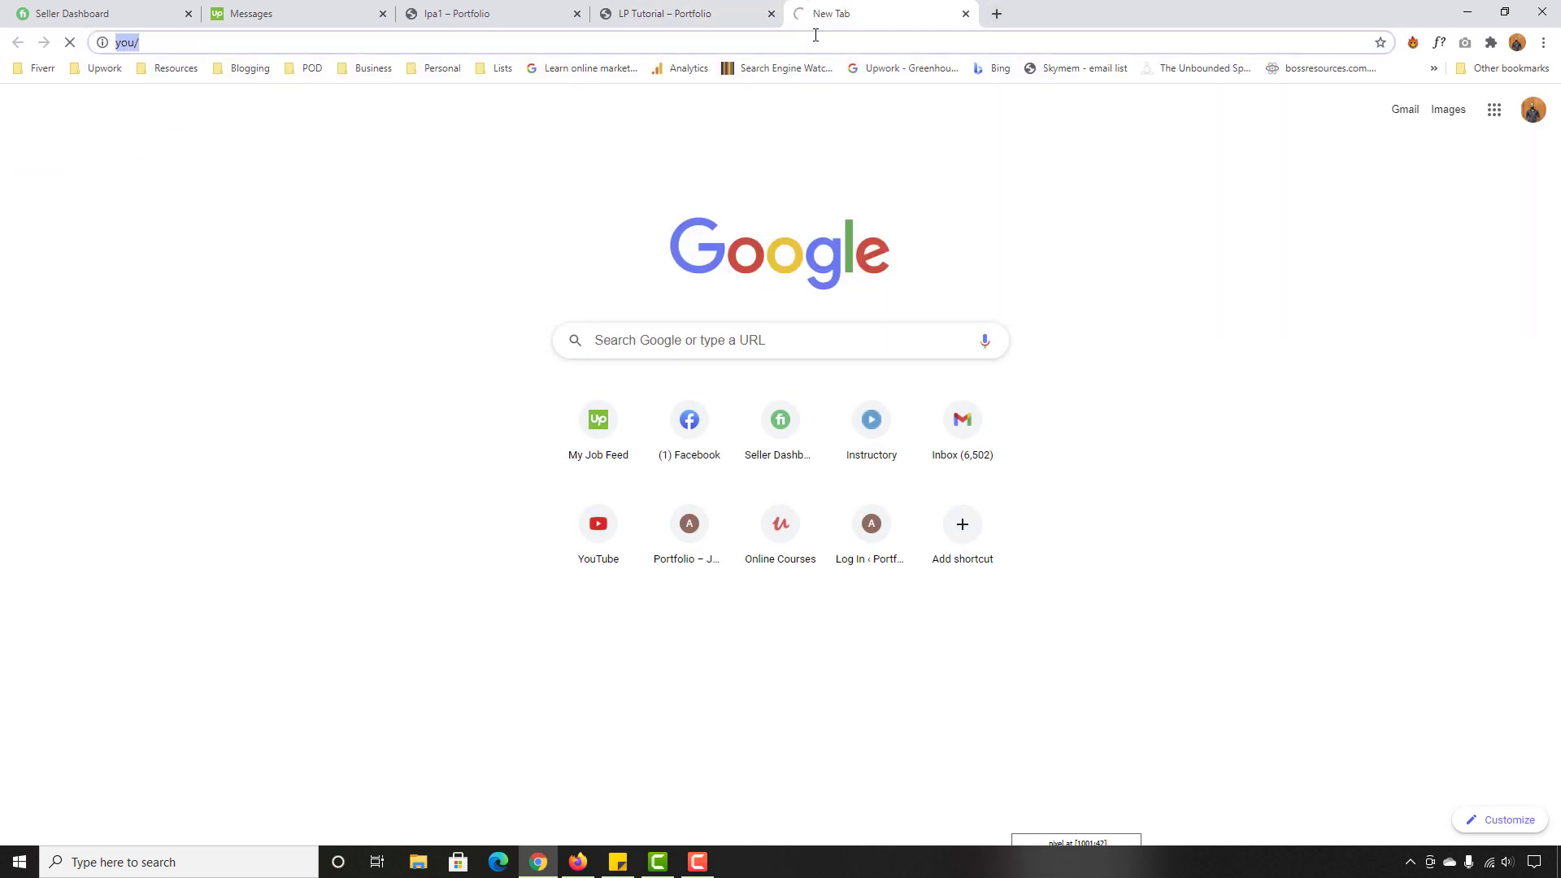
{"action": "type", "text": "y"}
{"action": "key", "text": "Return"}
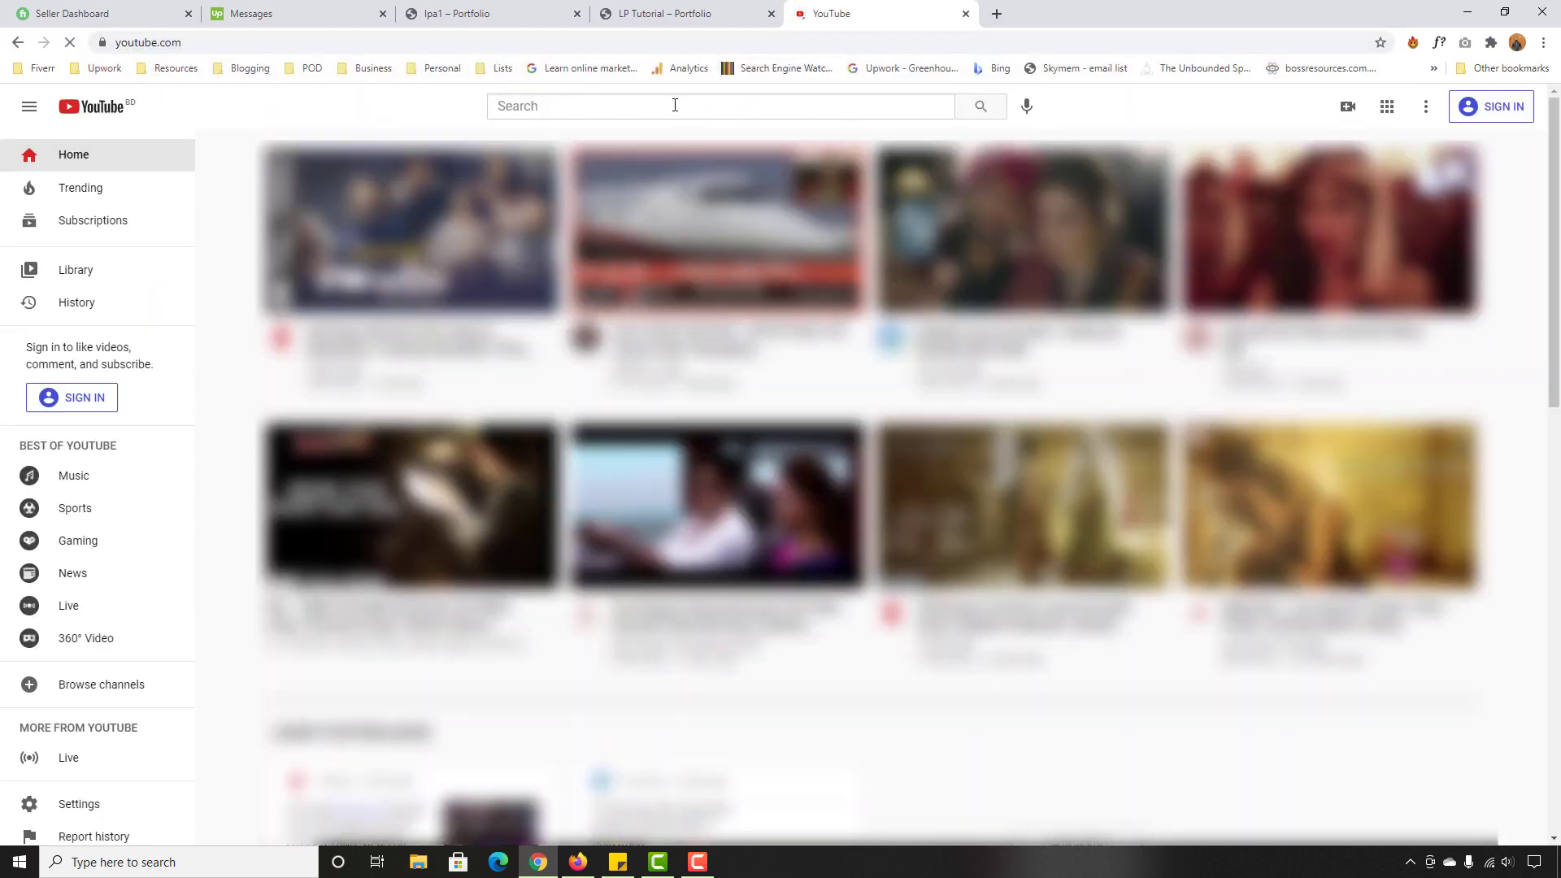
Step: Search YouTube for the tutorial creator's name and open the creator's channel
{"action": "left_click", "coordinate": [675, 105]}
{"action": "type", "text": "azharul rafy"}
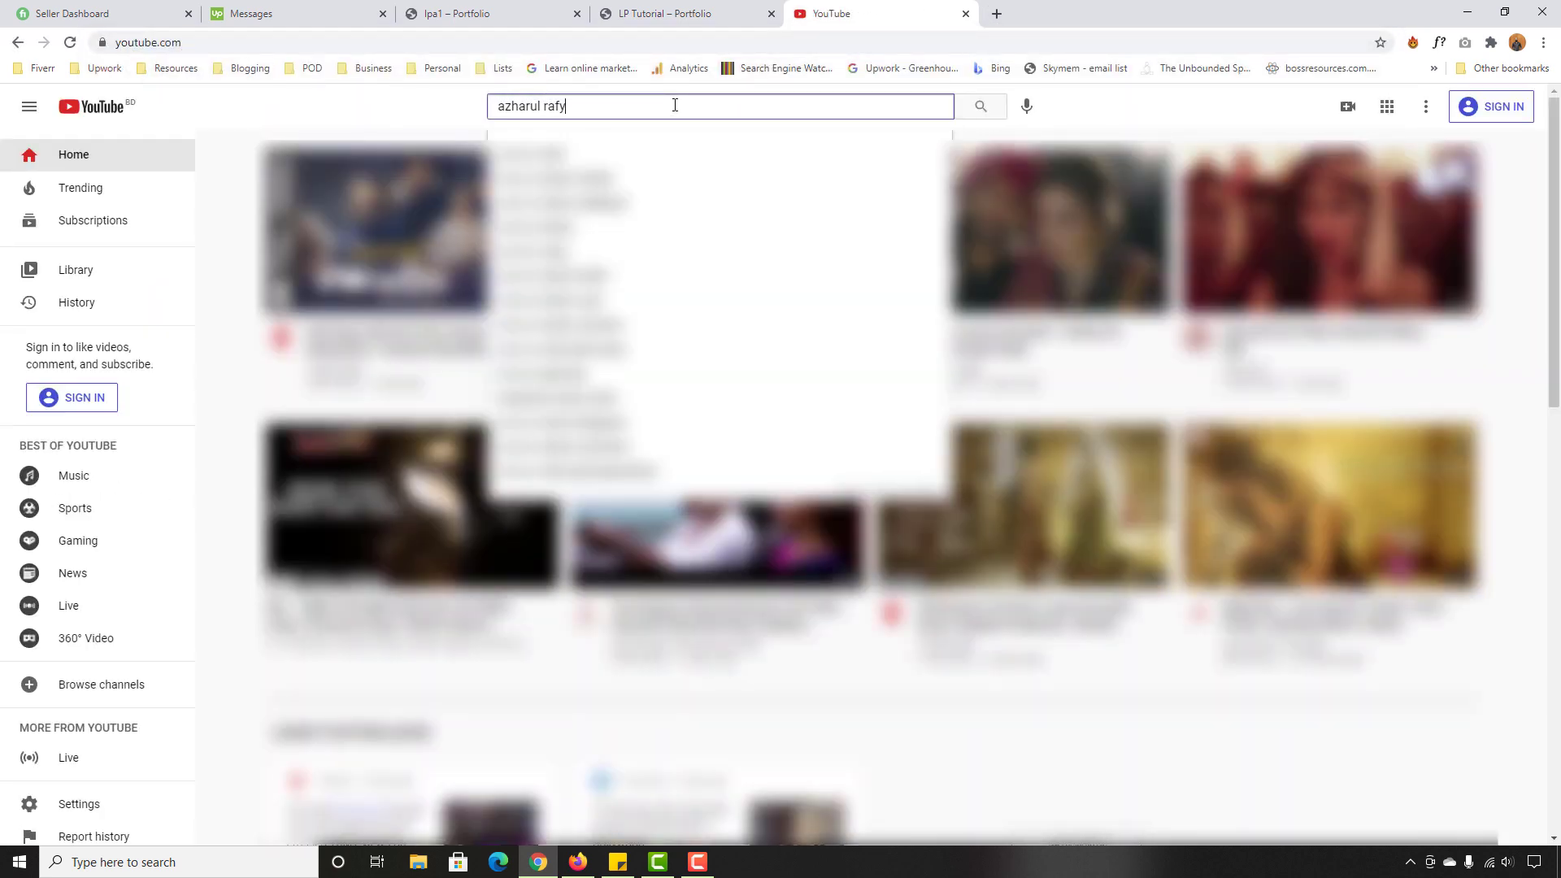
{"action": "key", "text": "Return"}
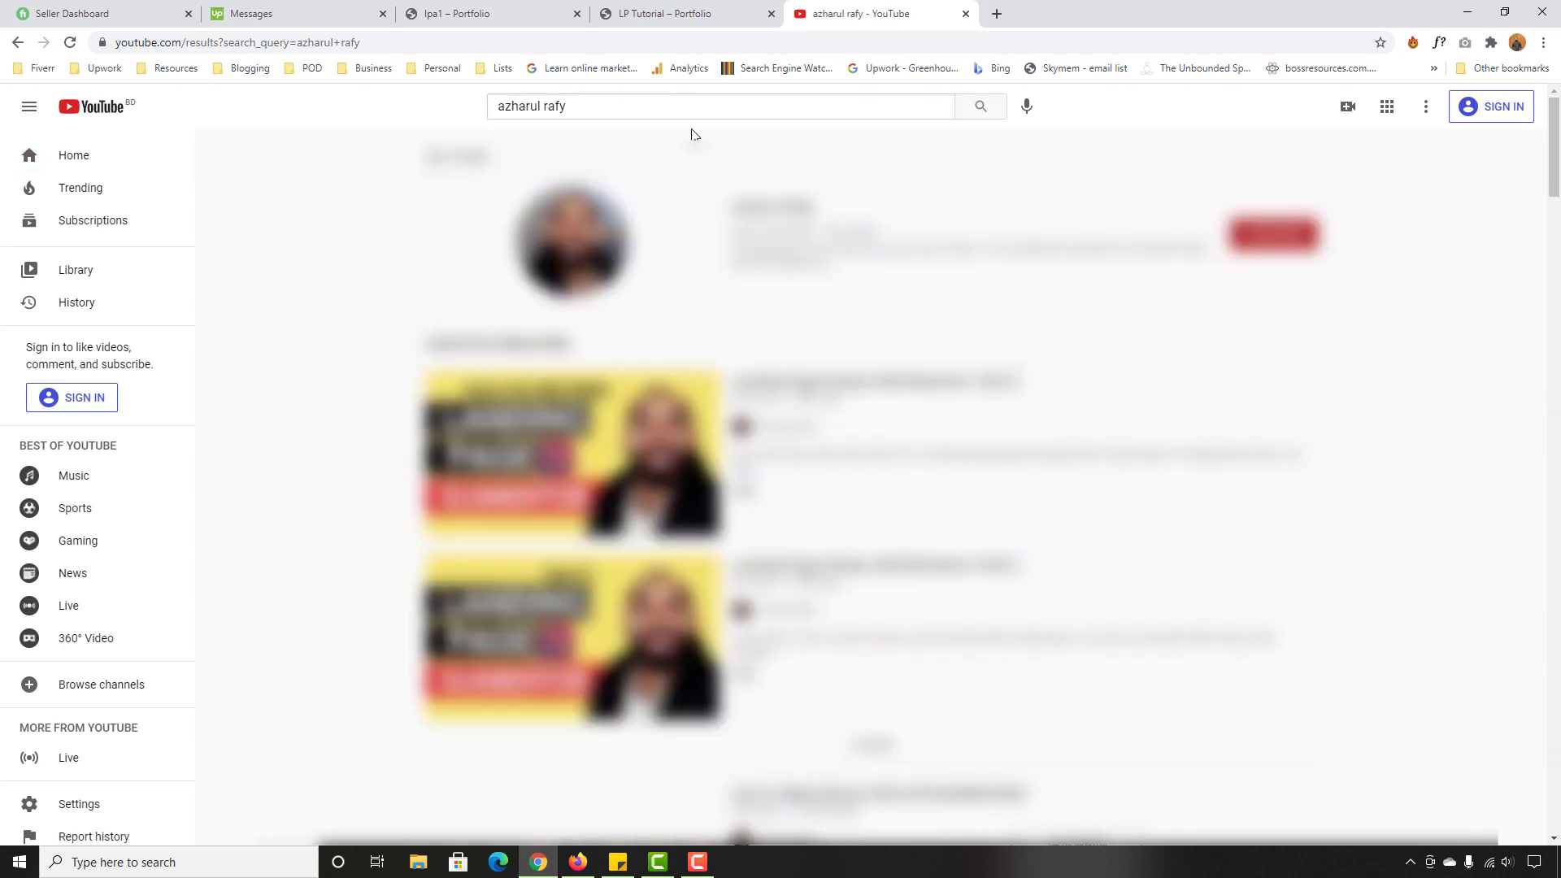
{"action": "left_click", "coordinate": [588, 277]}
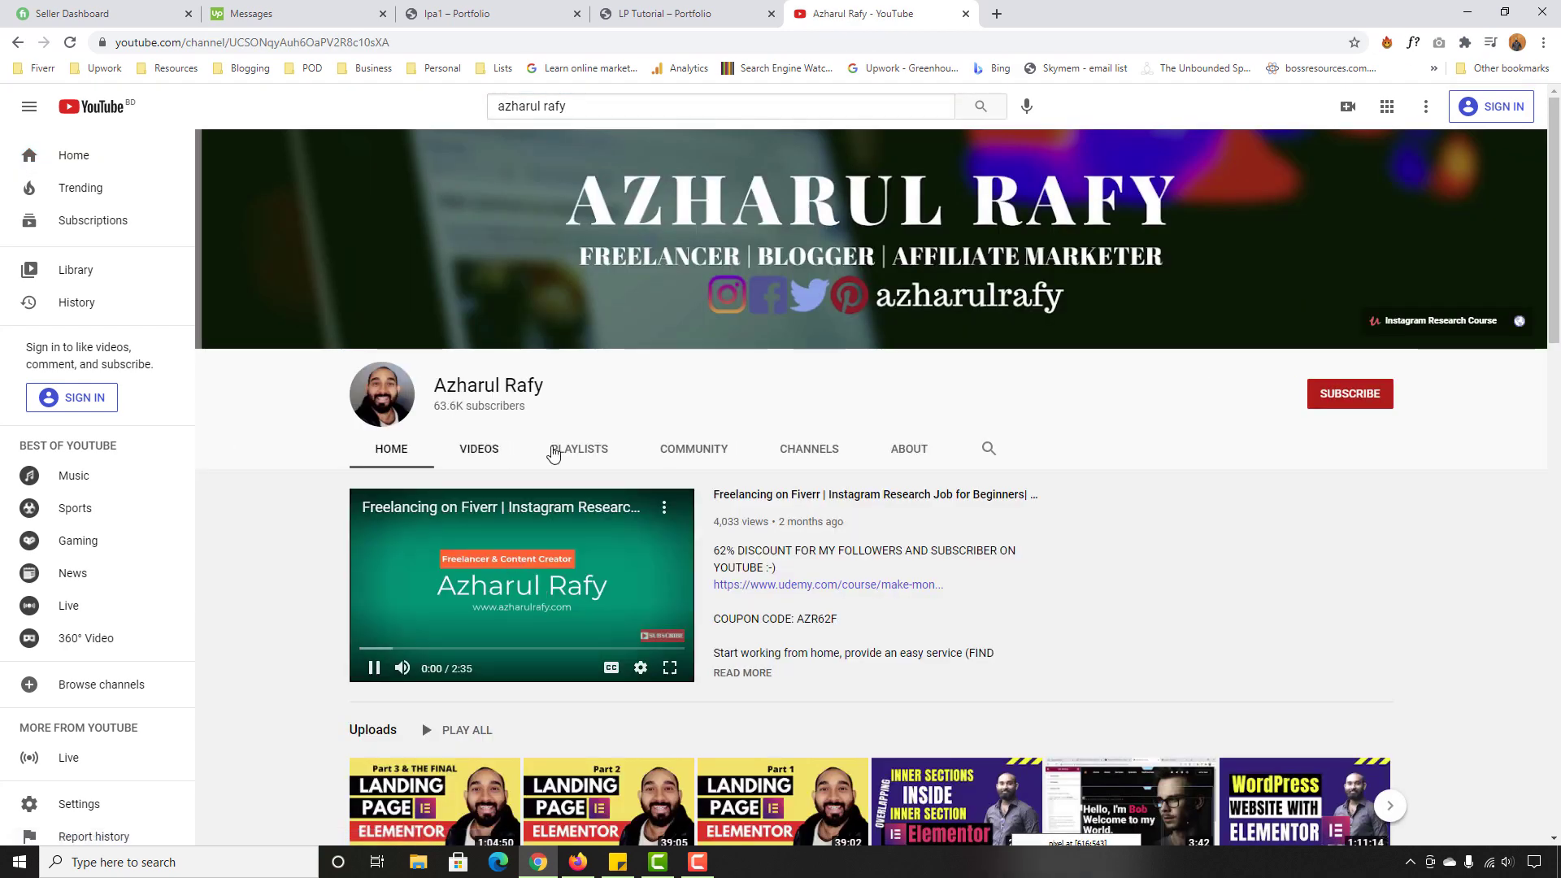
Step: Open the "Landing Page with Elementor" playlist from the channel's created playlists
{"action": "left_click", "coordinate": [560, 452]}
{"action": "scroll", "coordinate": [560, 452], "scroll_direction": "down", "scroll_amount": 2}
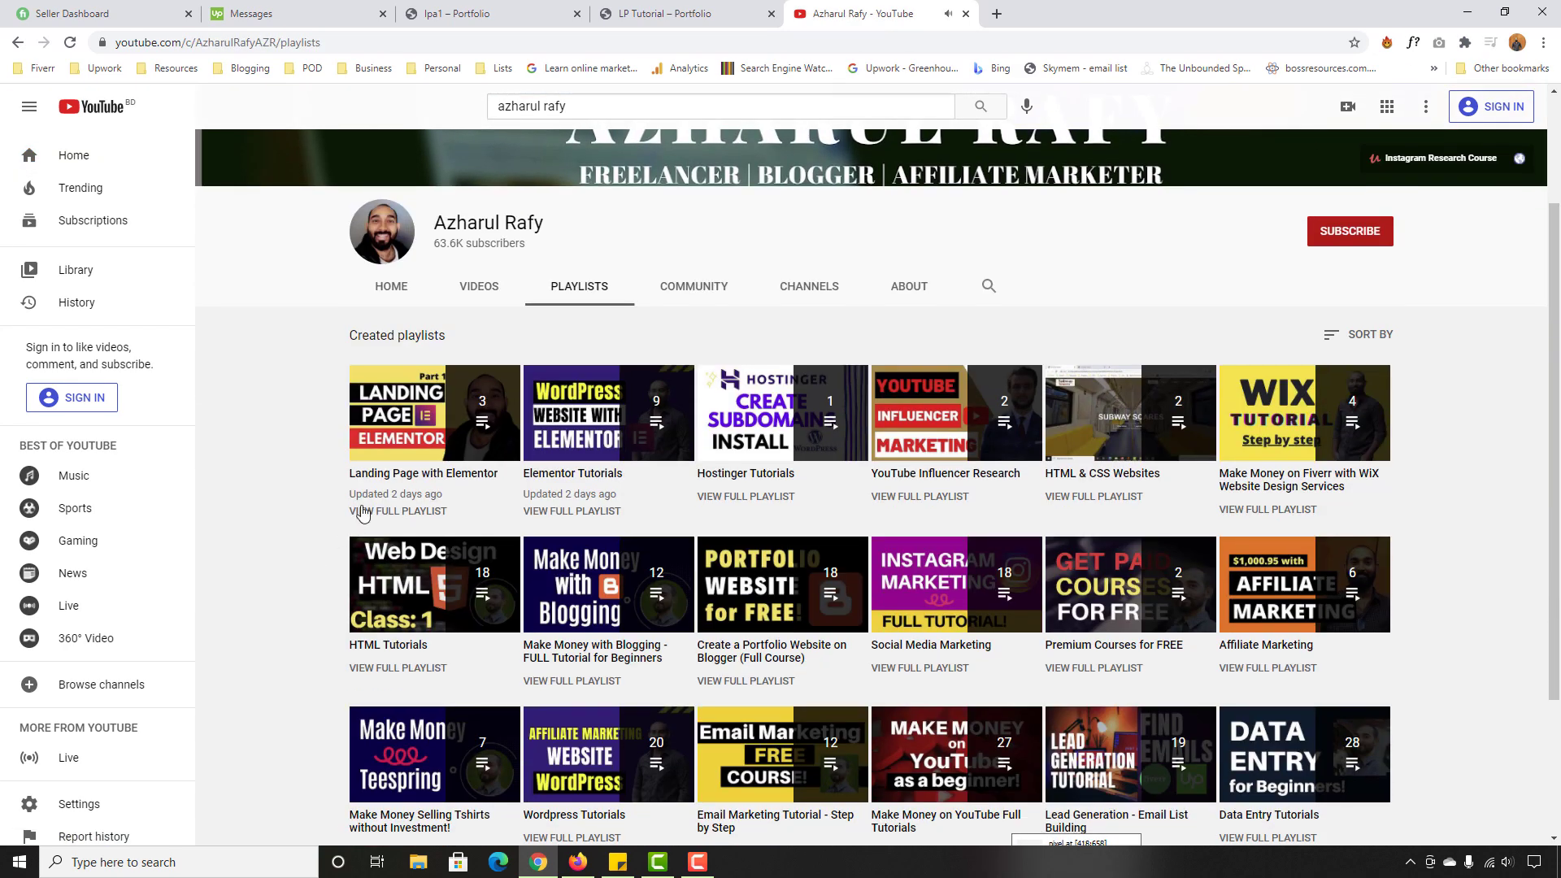
{"action": "left_click", "coordinate": [415, 416]}
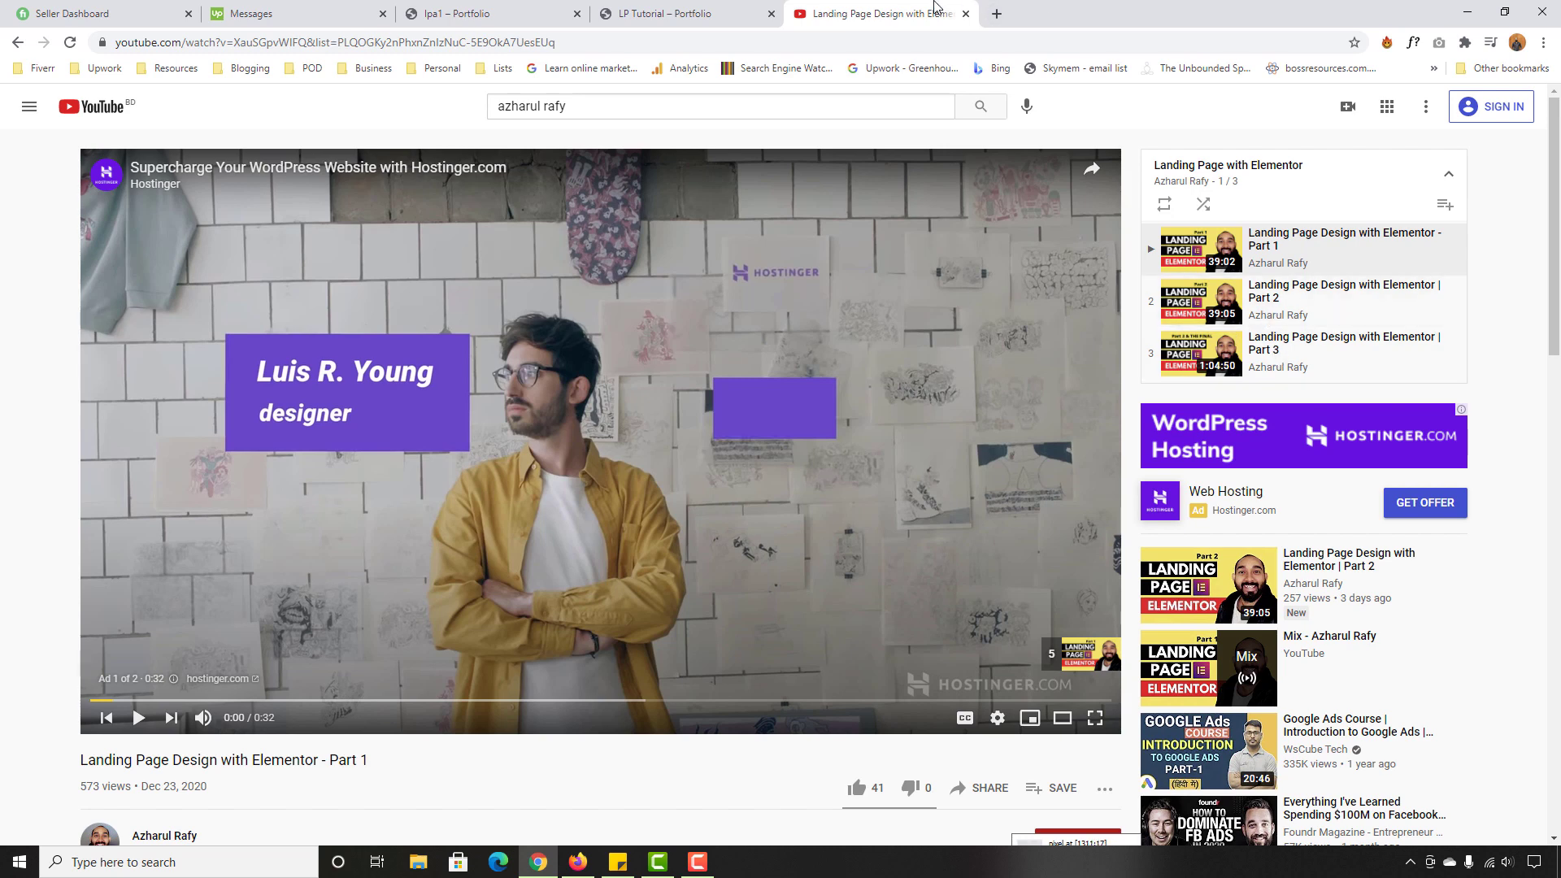
Step: Try to open the portfolio site's "maillp" page in a new browser tab
{"action": "left_click", "coordinate": [995, 12]}
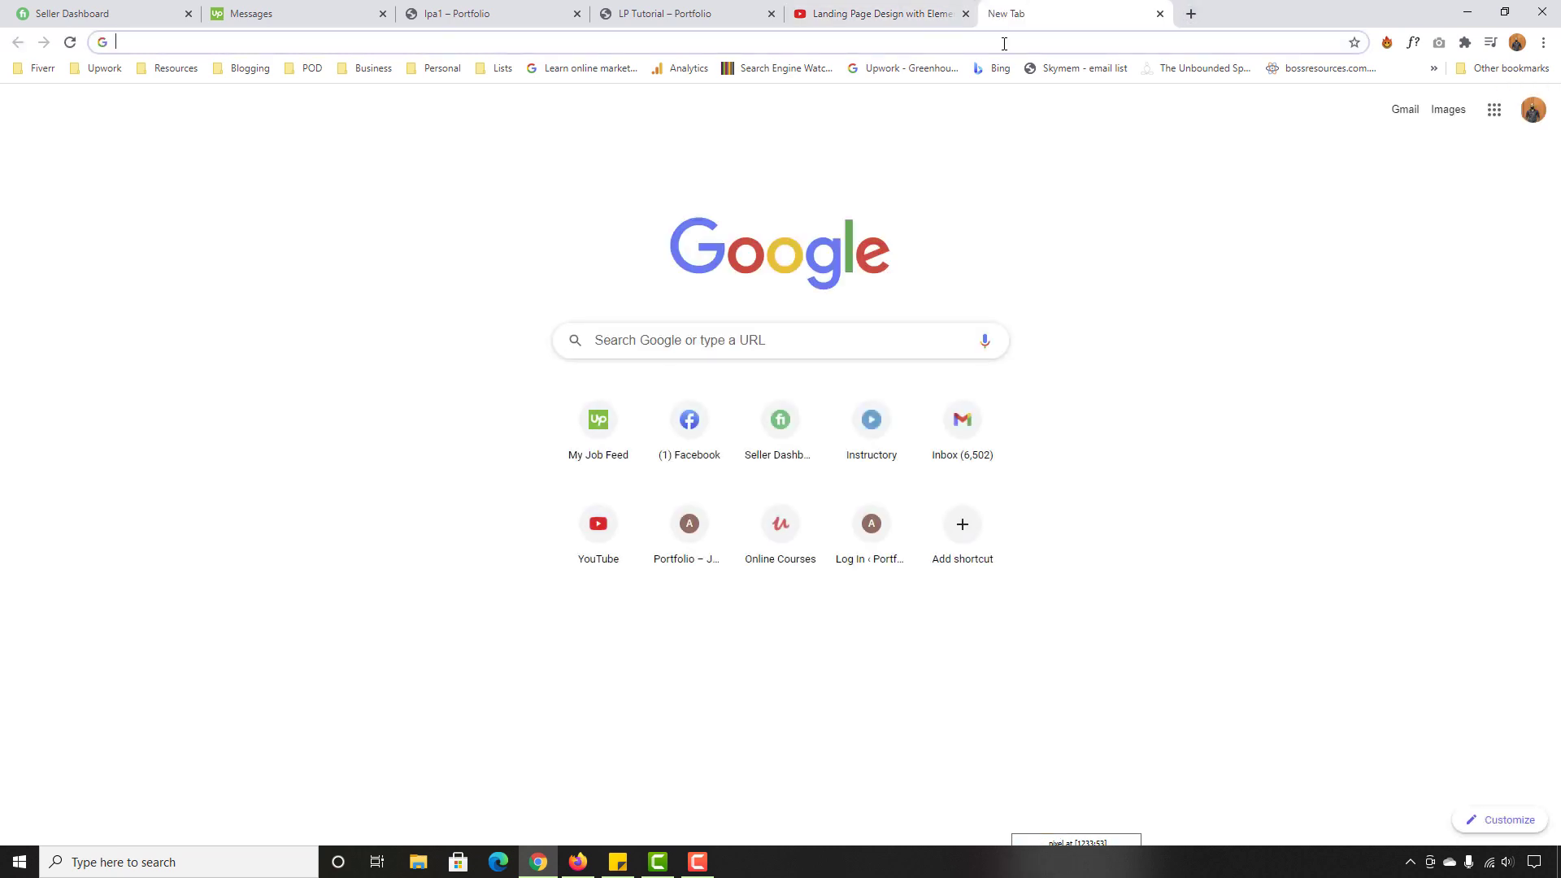
{"action": "type", "text": "p1"}
{"action": "key", "text": "Right"}
{"action": "type", "text": "/"}
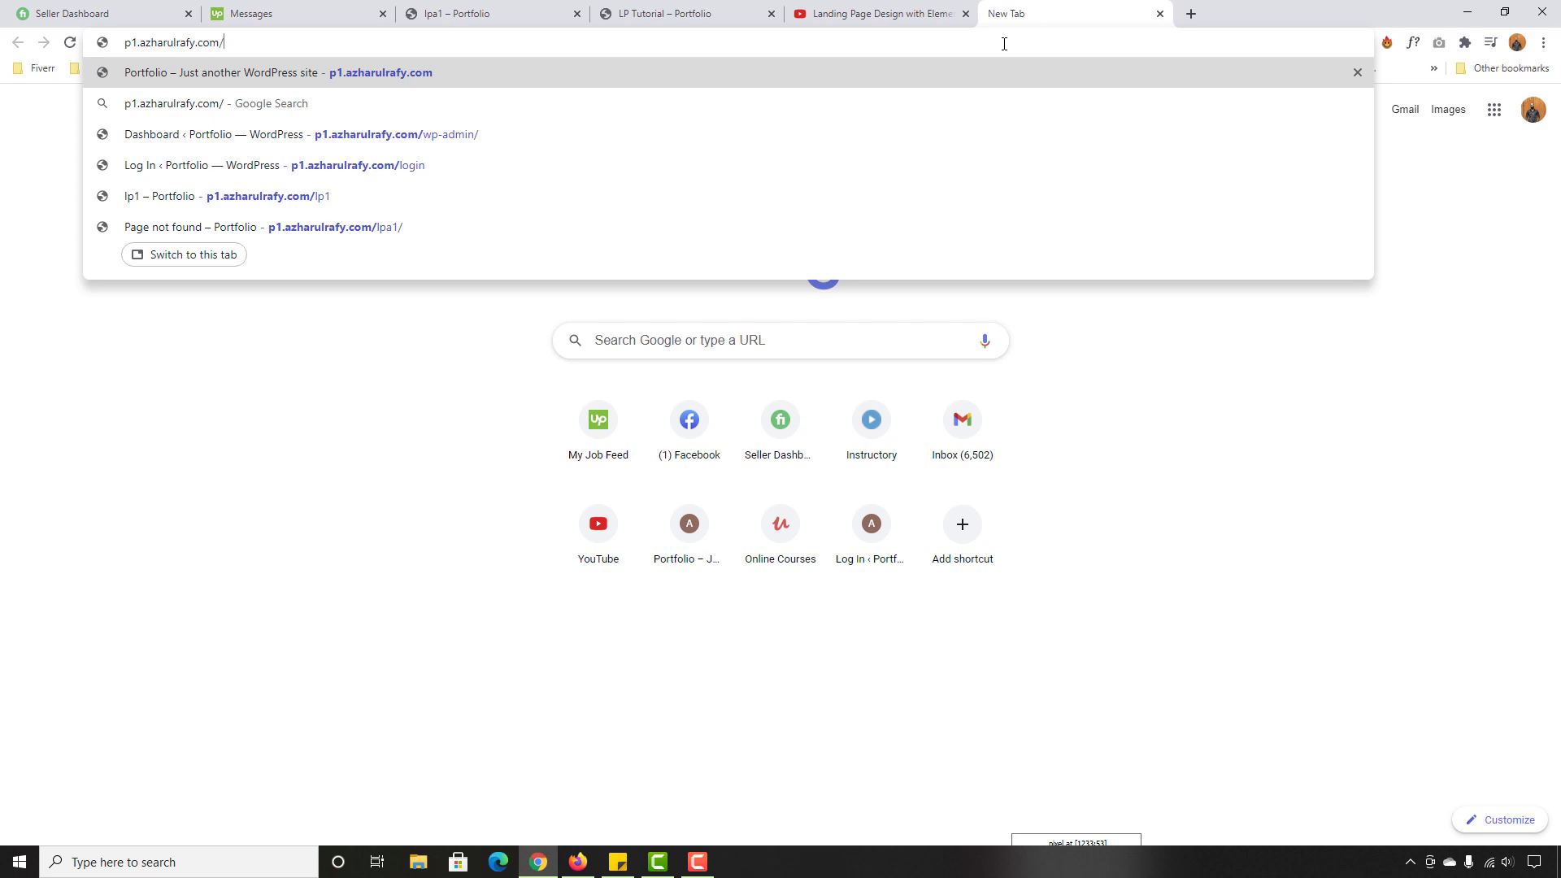
{"action": "type", "text": "maillp"}
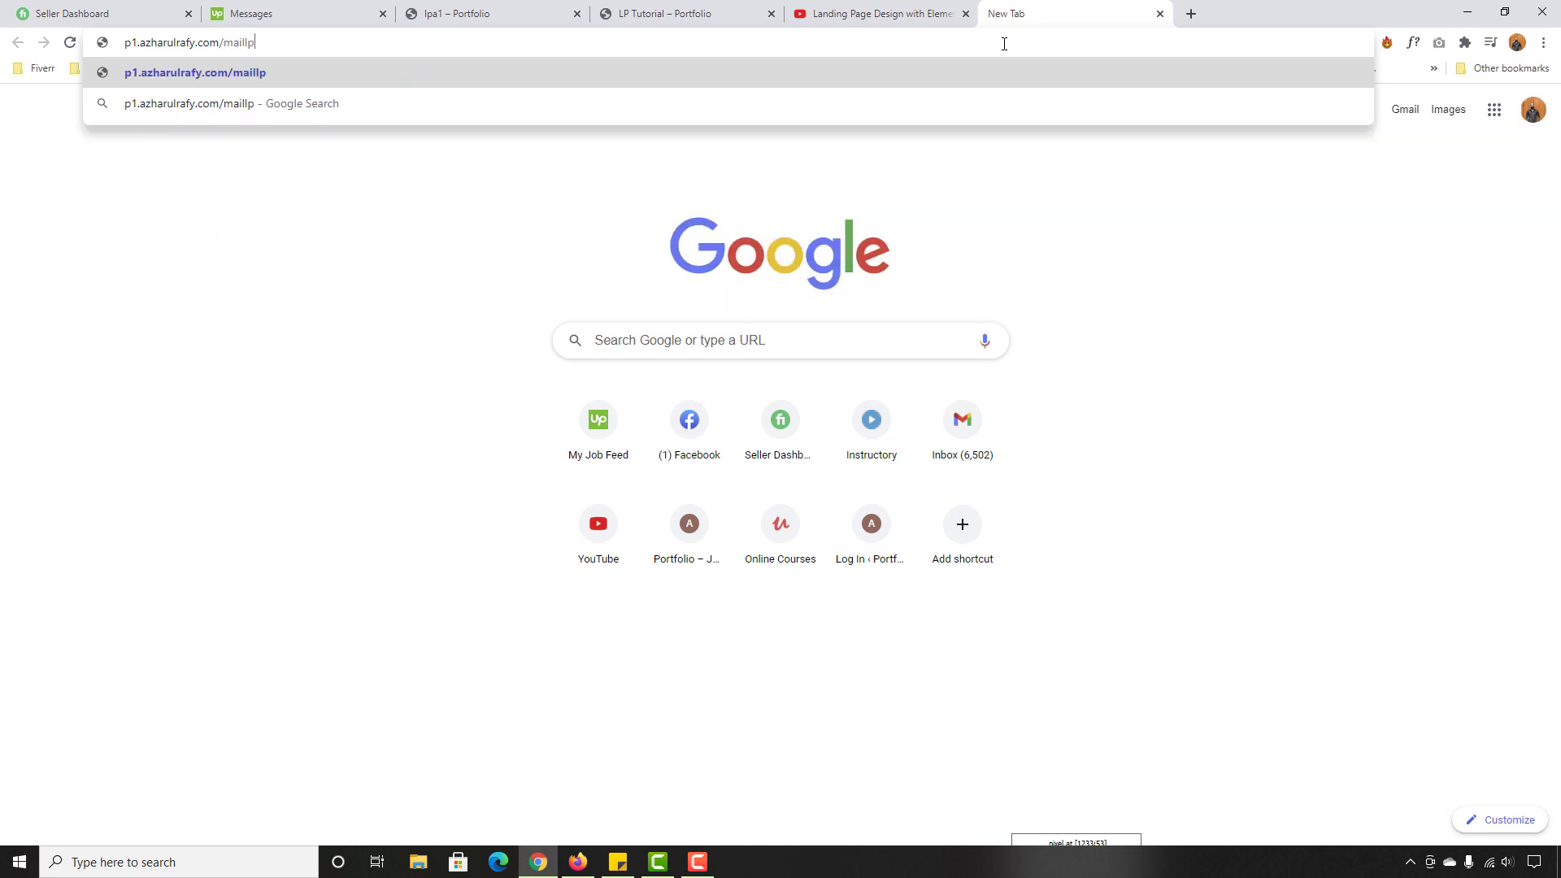
{"action": "key", "text": "Return"}
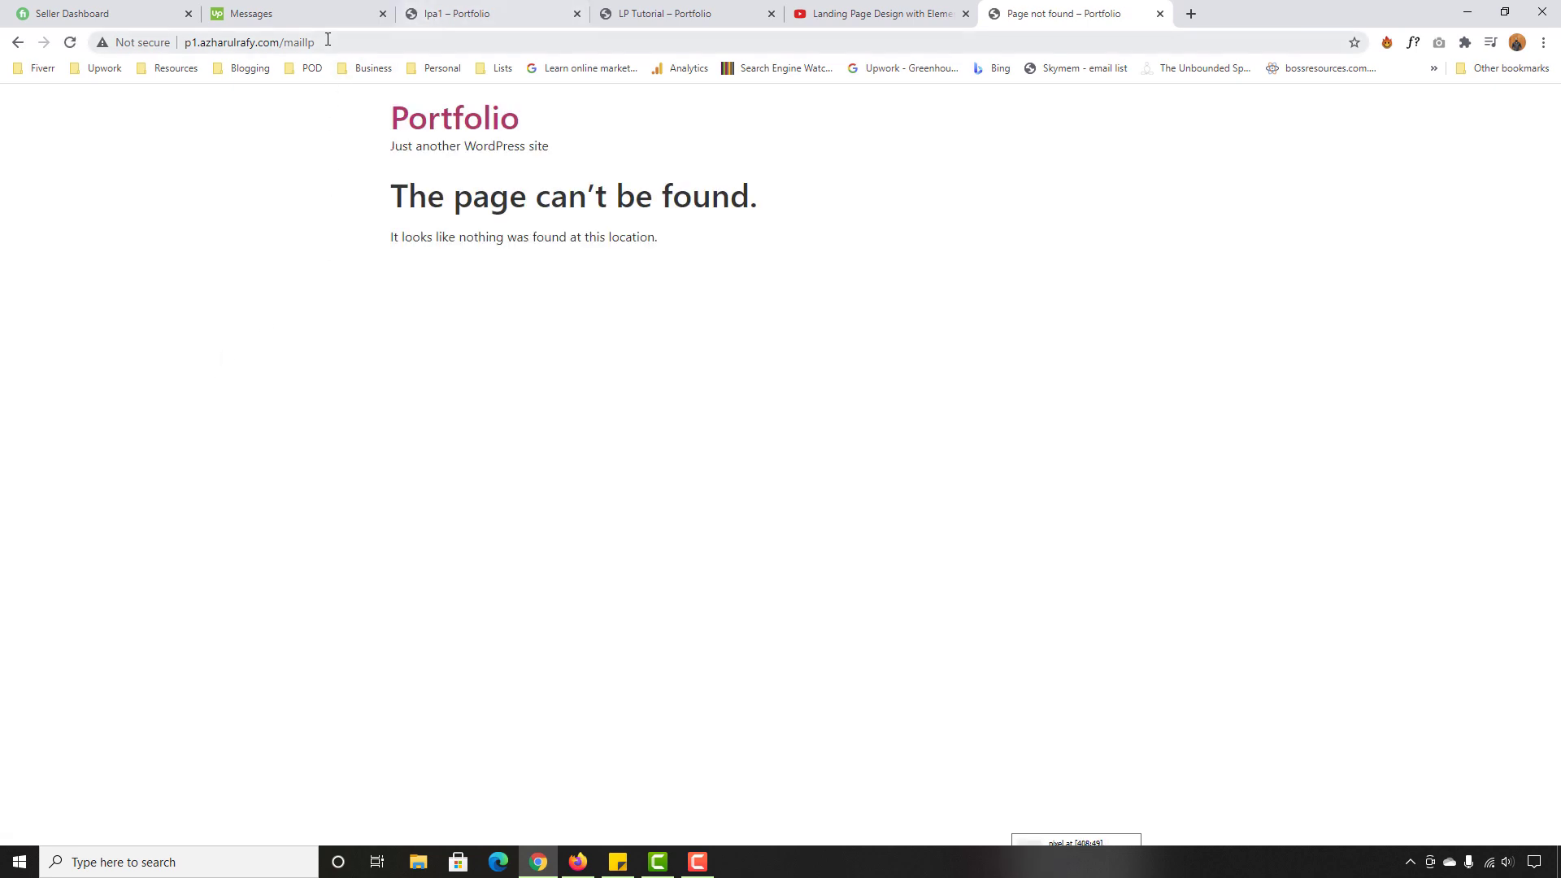
Step: Correct the page address to "mainlp" and view the opened long-form sales page
{"action": "left_click", "coordinate": [304, 50]}
{"action": "left_click", "coordinate": [304, 49]}
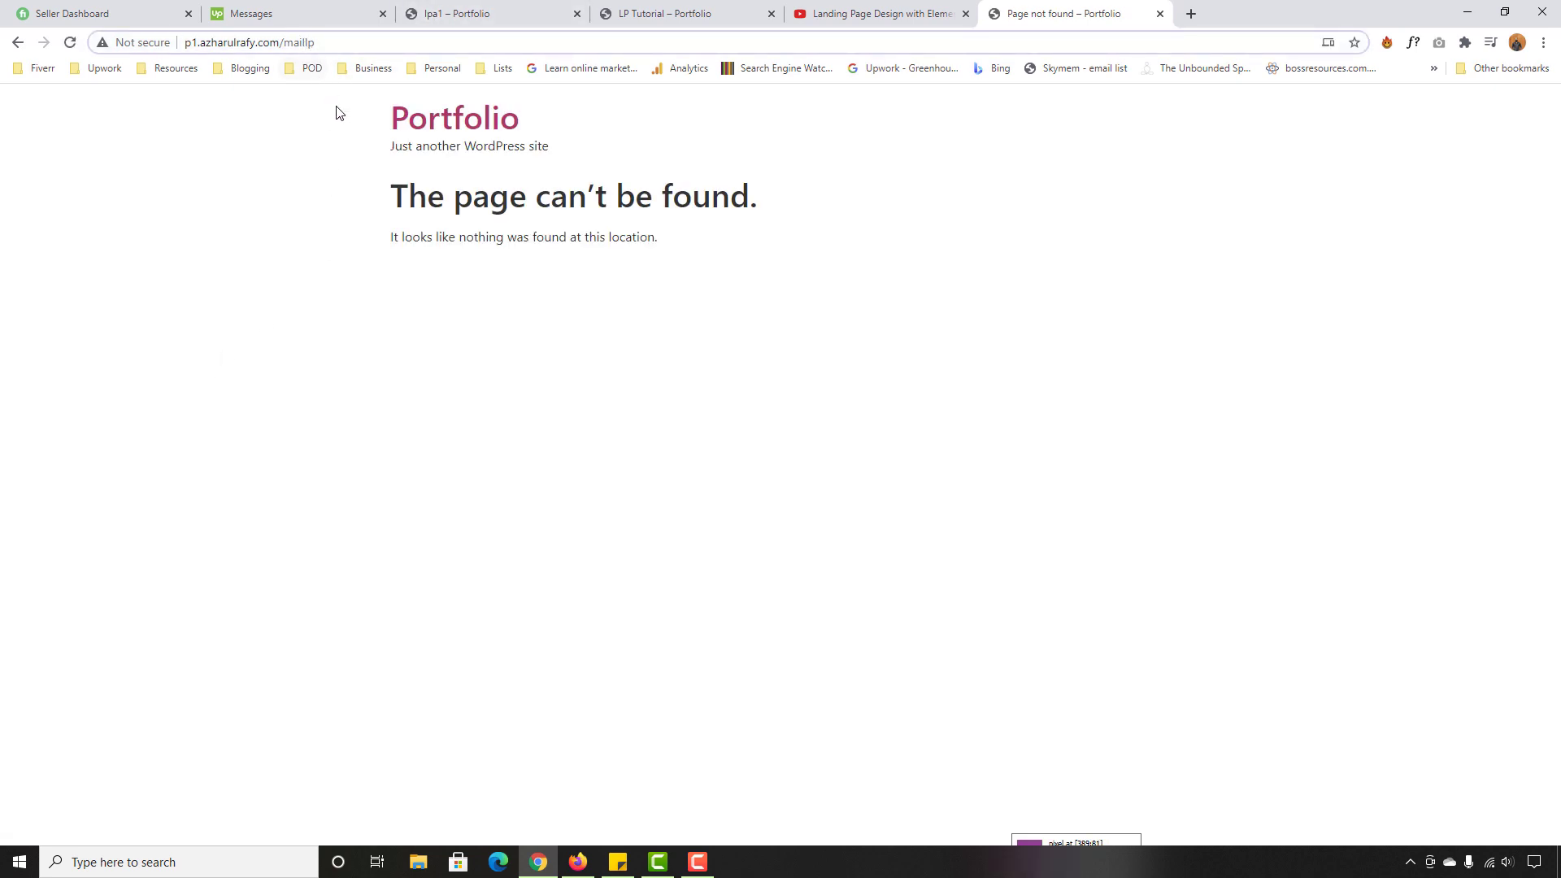
{"action": "type", "text": "n"}
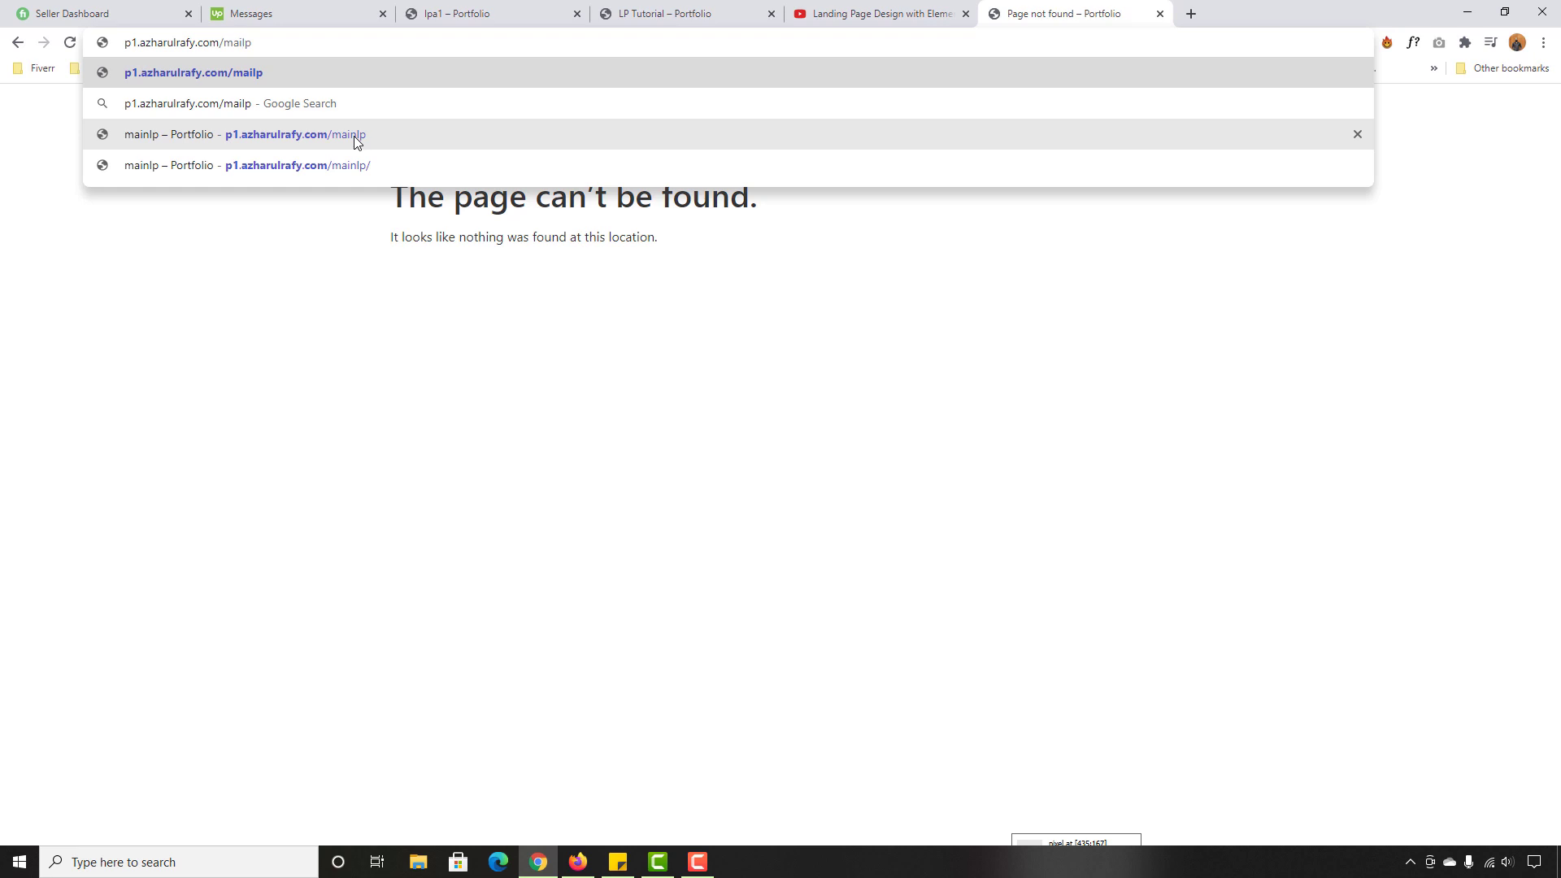
{"action": "key", "text": "Return"}
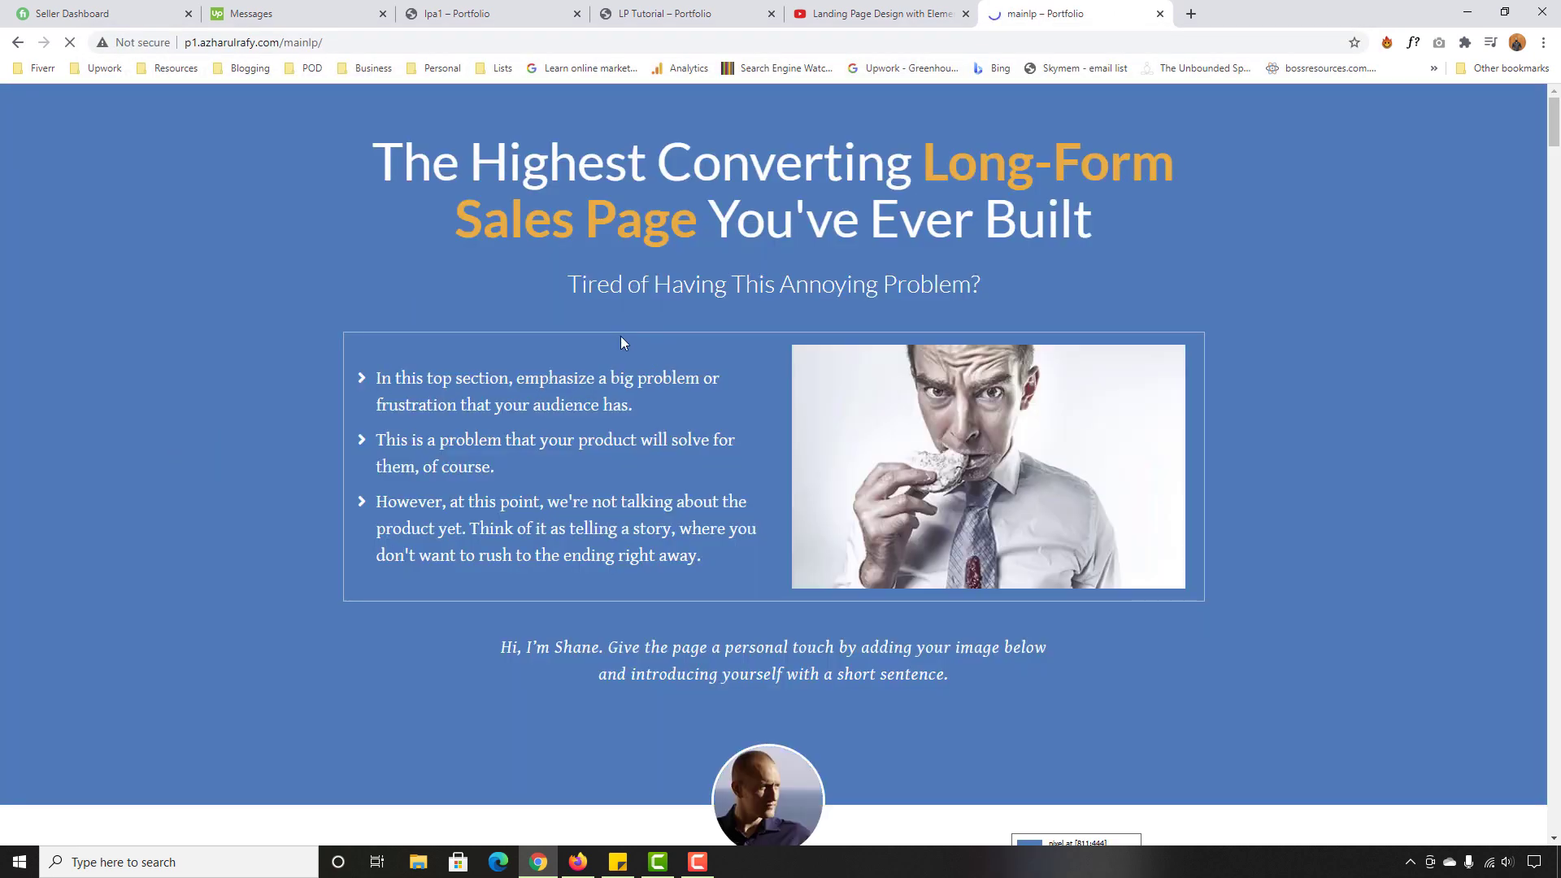
{"action": "scroll", "coordinate": [621, 337], "scroll_direction": "down", "scroll_amount": 5}
Step: Check the video list of the Landing Page with Elementor playlist, return to the mainlp page and review its sections
{"action": "left_click", "coordinate": [882, 14]}
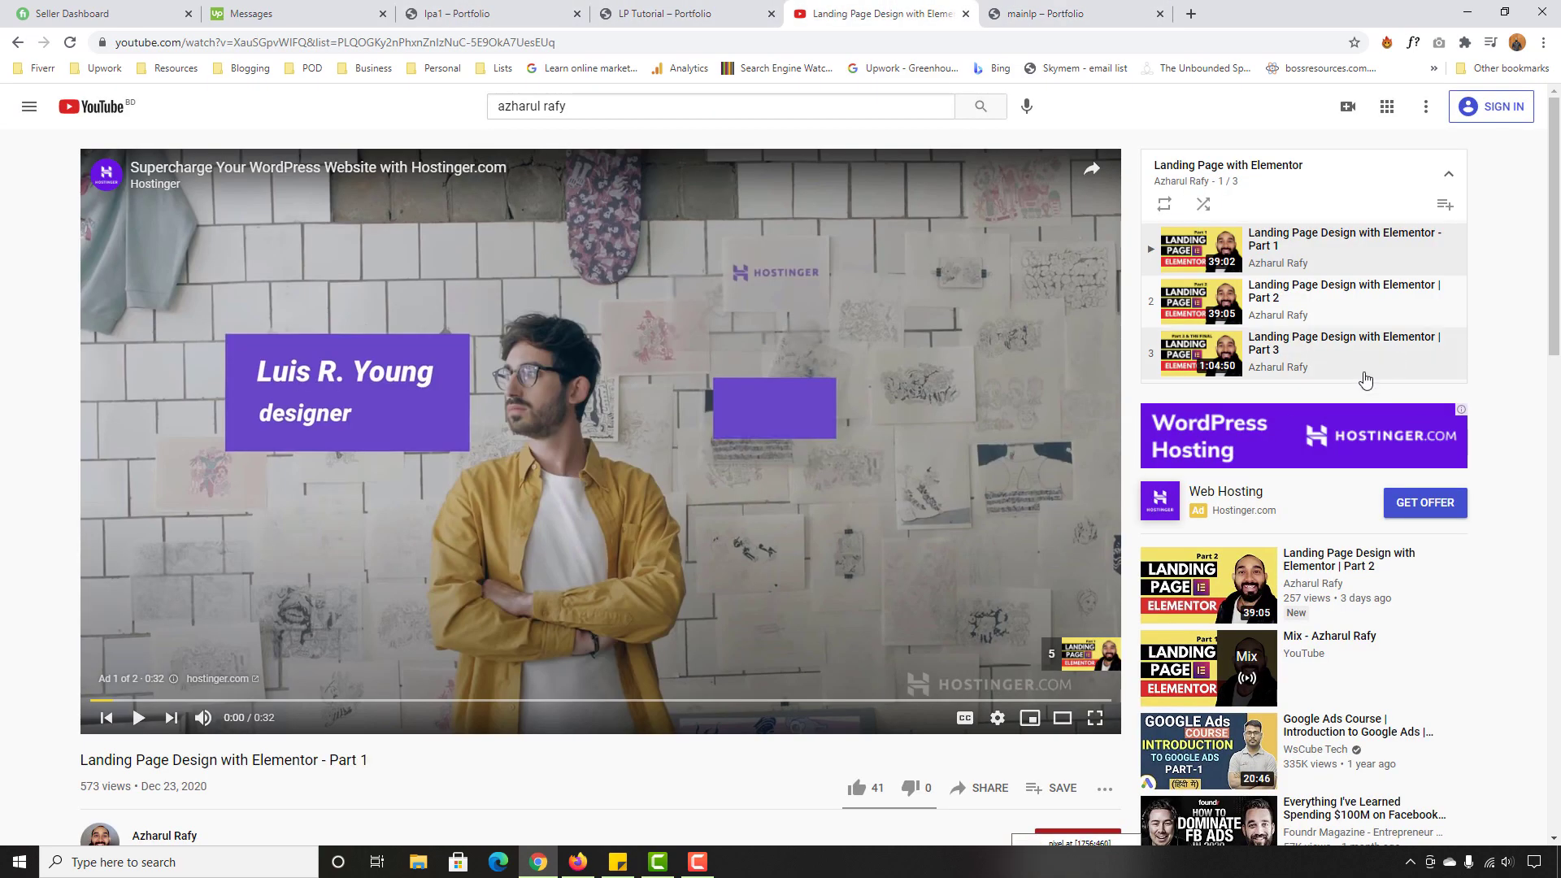
{"action": "left_click", "coordinate": [1049, 14]}
{"action": "scroll", "coordinate": [449, 679], "scroll_direction": "down", "scroll_amount": 15}
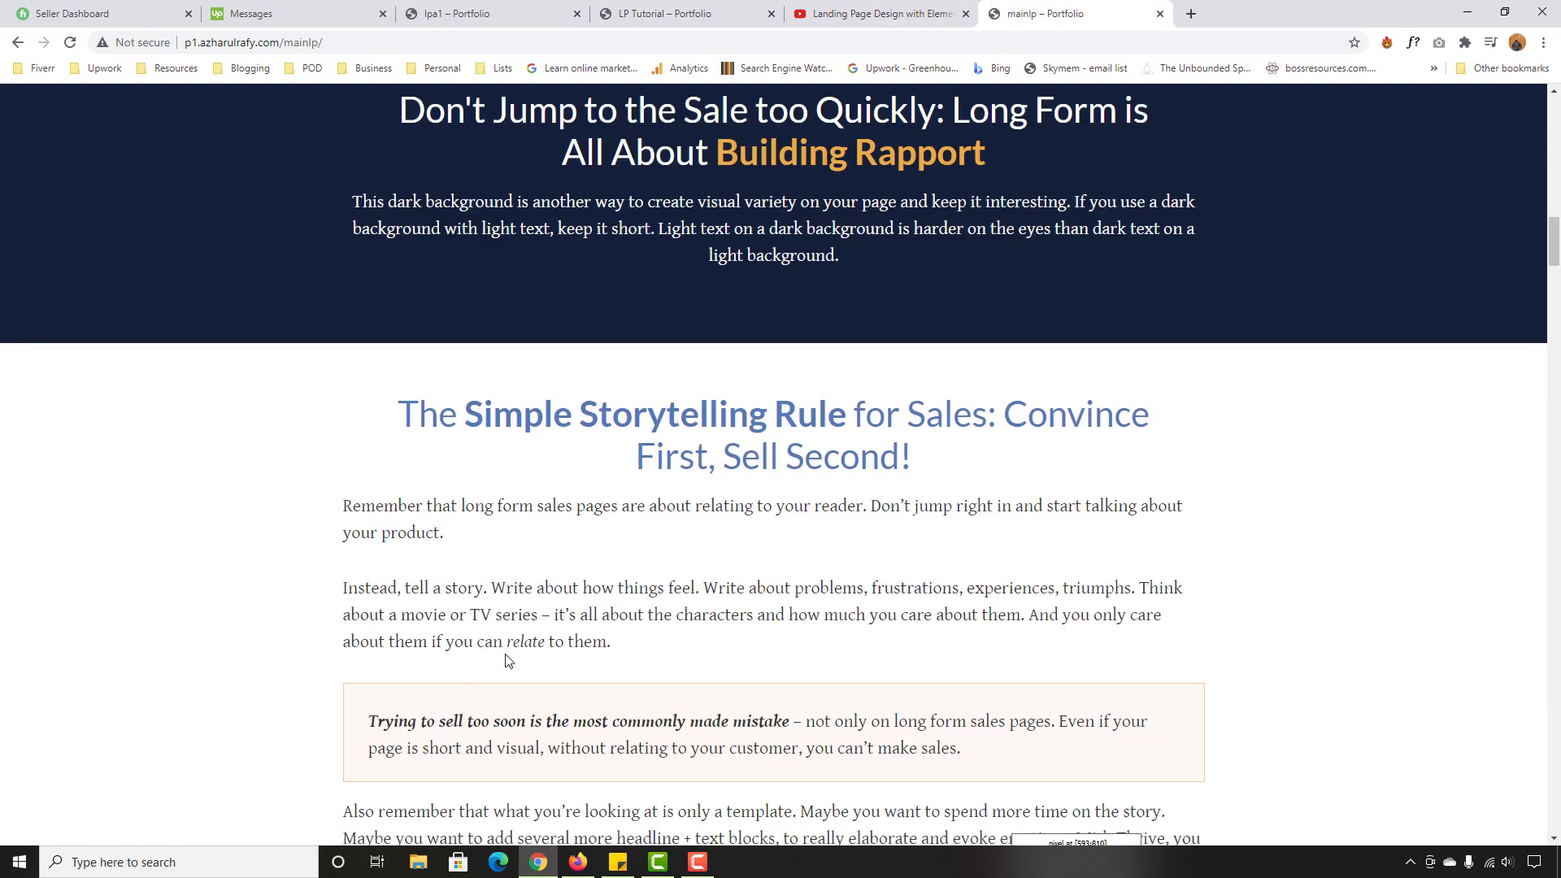
Step: Examine the rest of the mainlp sales page, from the storytelling section through the testimonials, author, purchase and guarantee sections to the footer
{"action": "scroll", "coordinate": [505, 660], "scroll_direction": "down", "scroll_amount": 20}
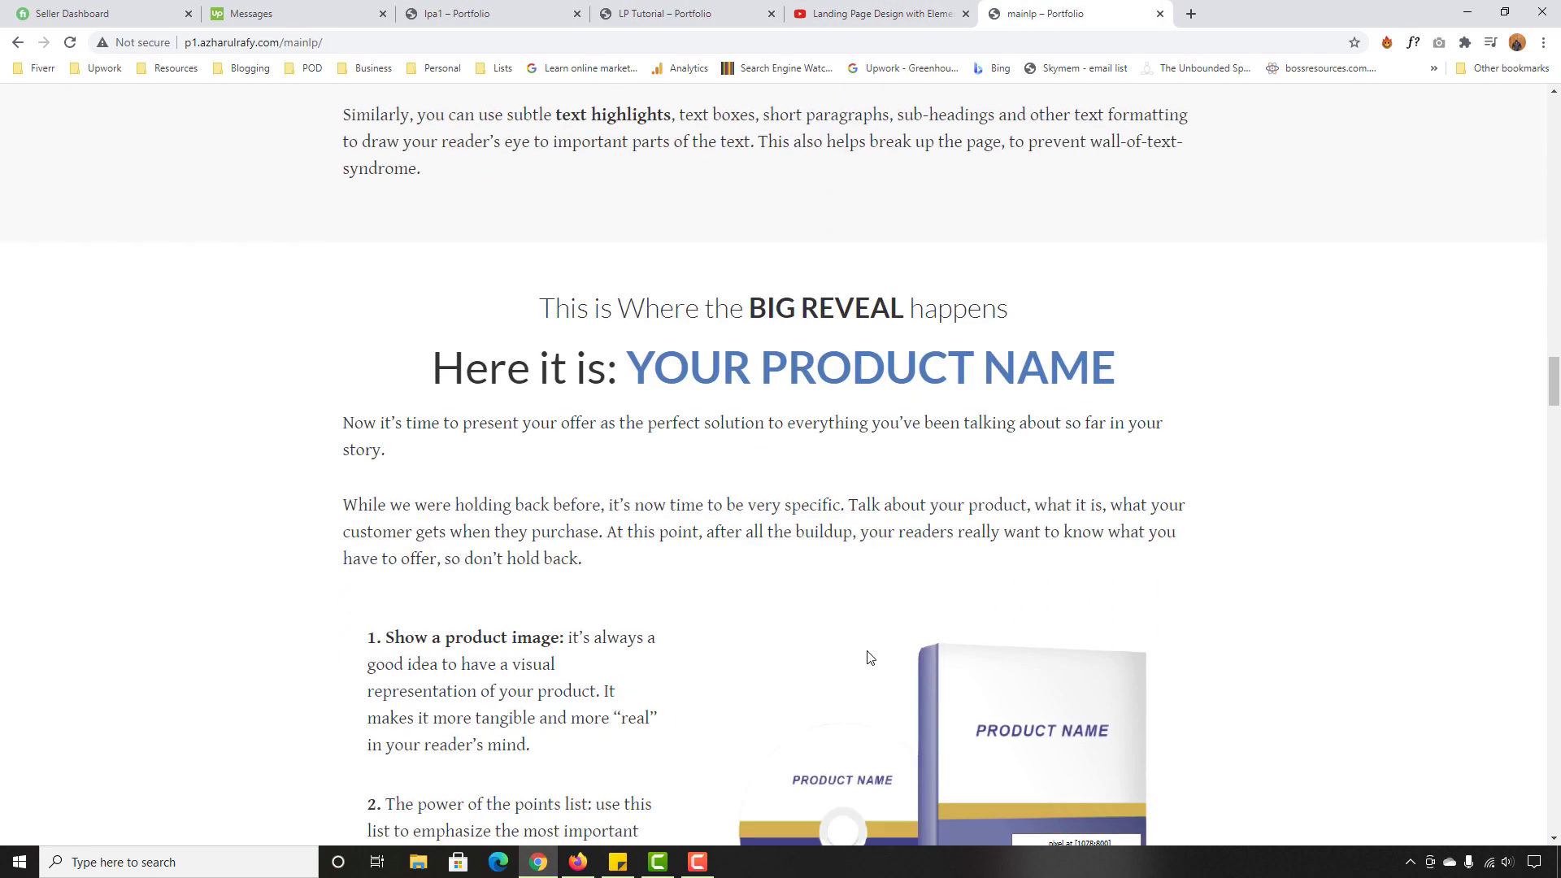
{"action": "scroll", "coordinate": [870, 657], "scroll_direction": "down", "scroll_amount": 20}
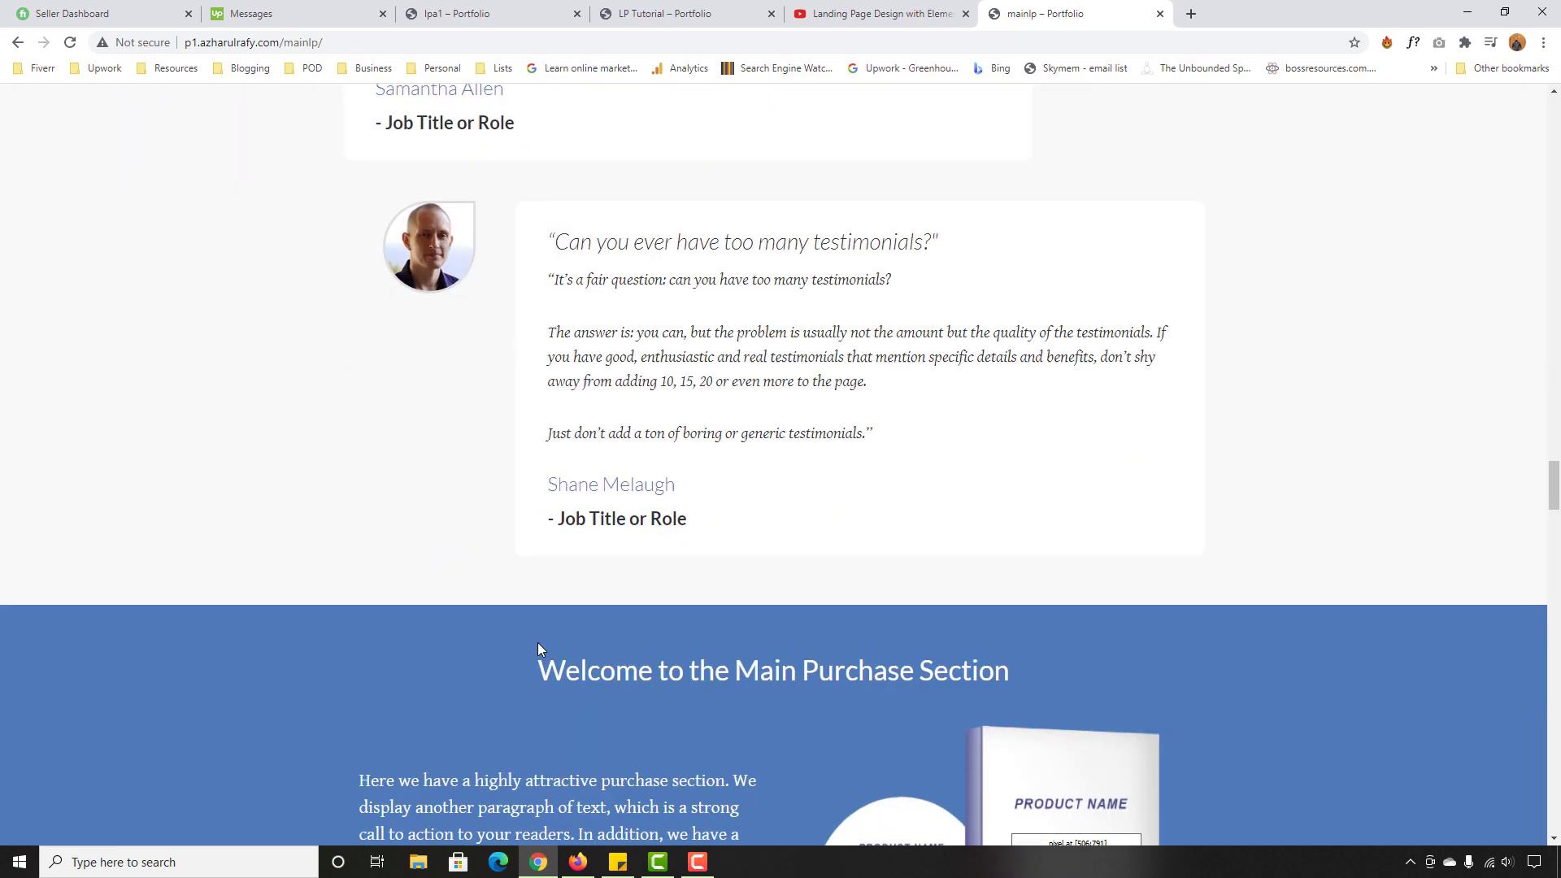
{"action": "scroll", "coordinate": [538, 643], "scroll_direction": "down", "scroll_amount": 20}
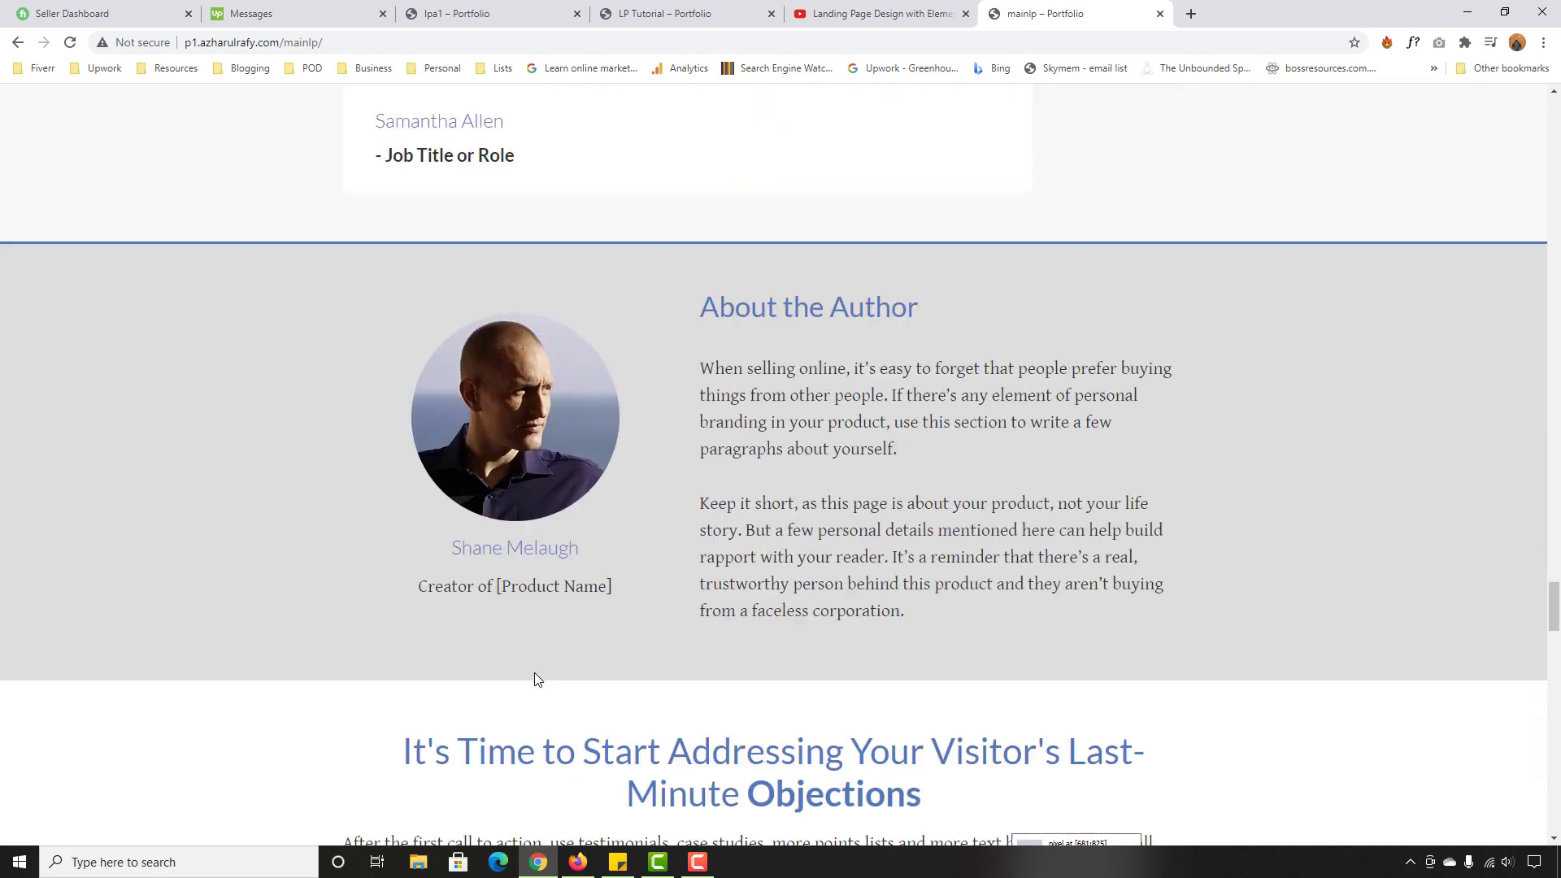
{"action": "scroll", "coordinate": [535, 672], "scroll_direction": "down", "scroll_amount": 20}
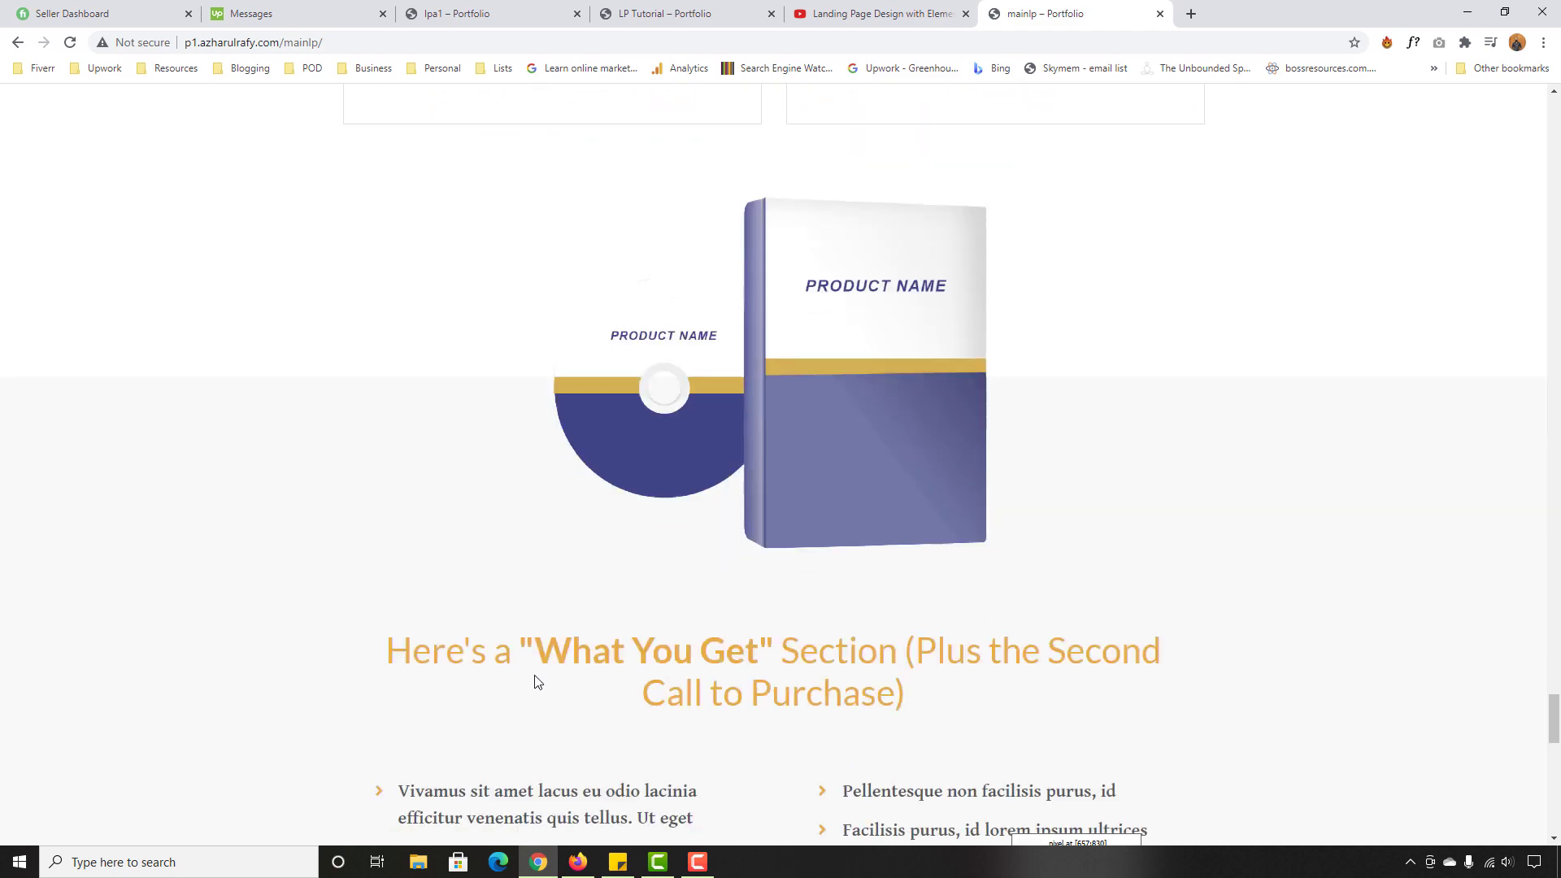
{"action": "scroll", "coordinate": [521, 691], "scroll_direction": "down", "scroll_amount": 9}
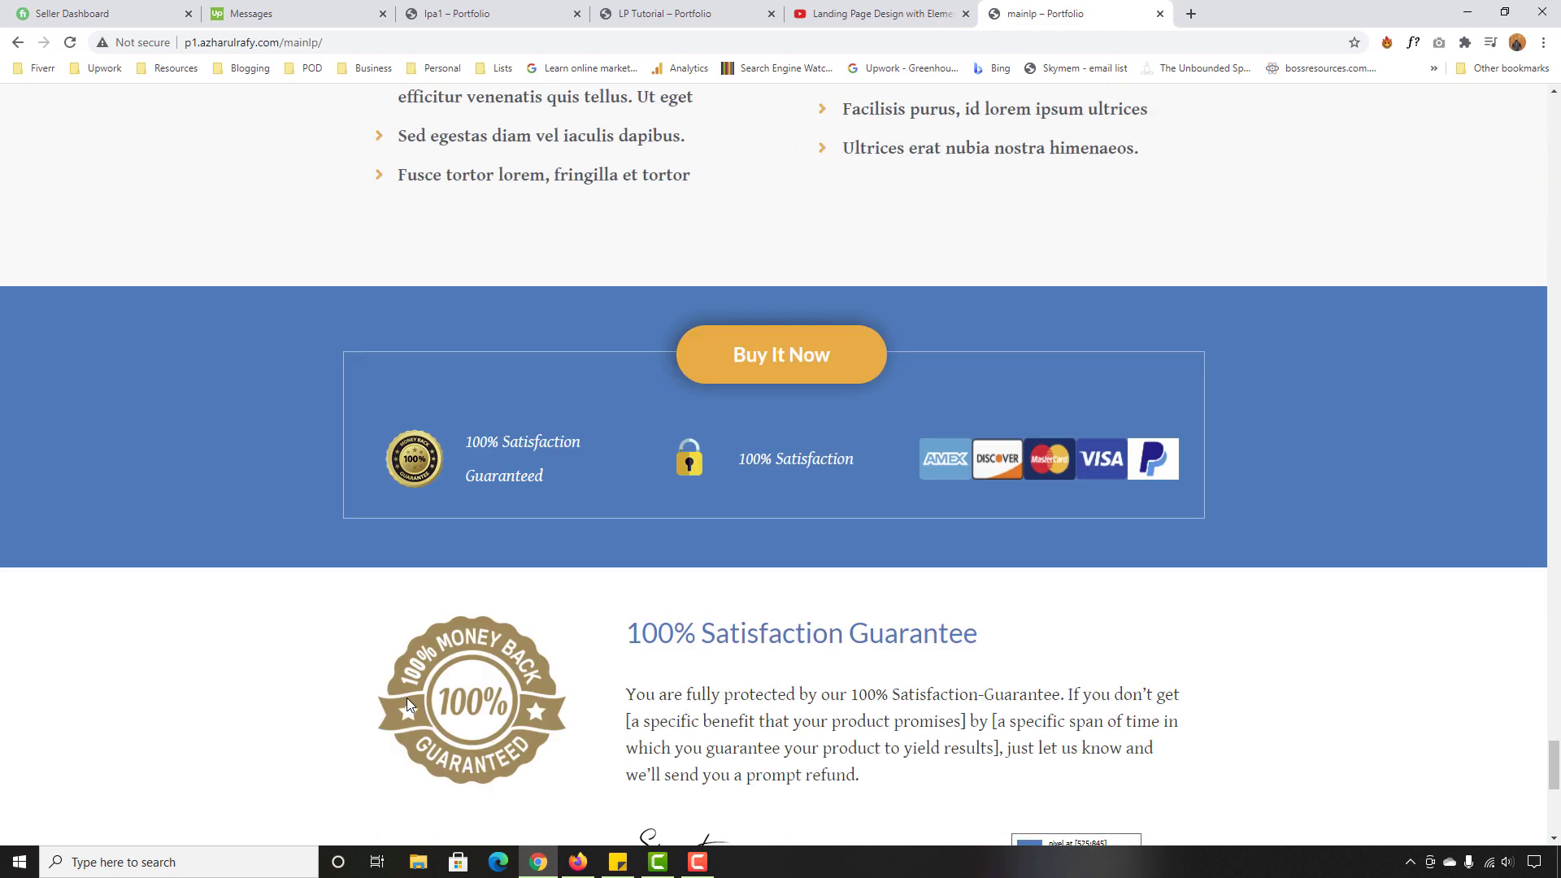
{"action": "scroll", "coordinate": [406, 699], "scroll_direction": "down", "scroll_amount": 7}
{"action": "scroll", "coordinate": [404, 706], "scroll_direction": "down", "scroll_amount": 1}
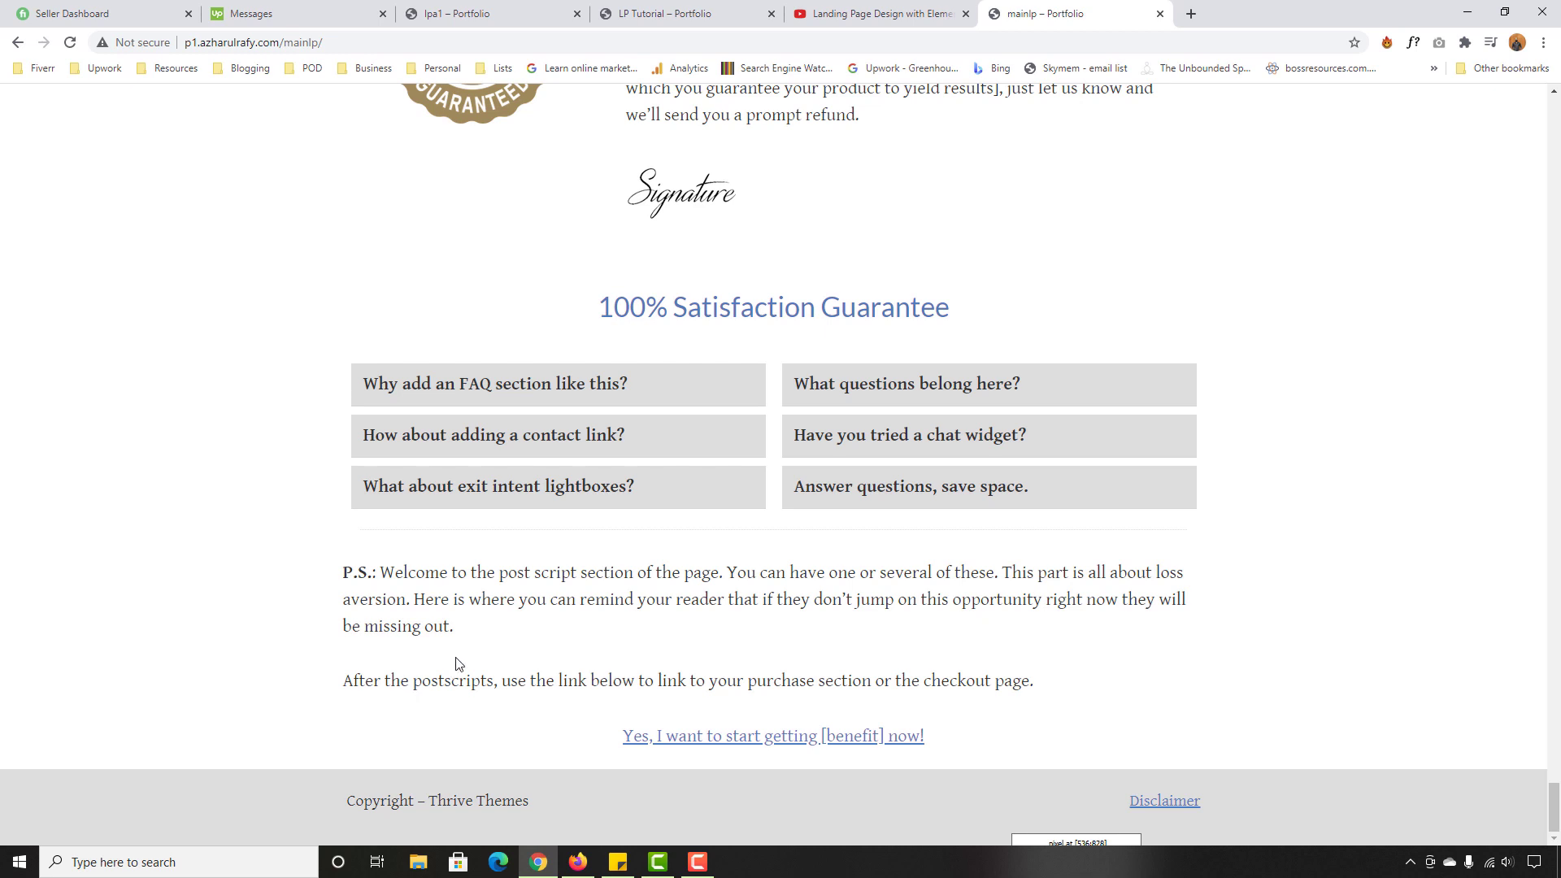
{"action": "left_click", "coordinate": [698, 862]}
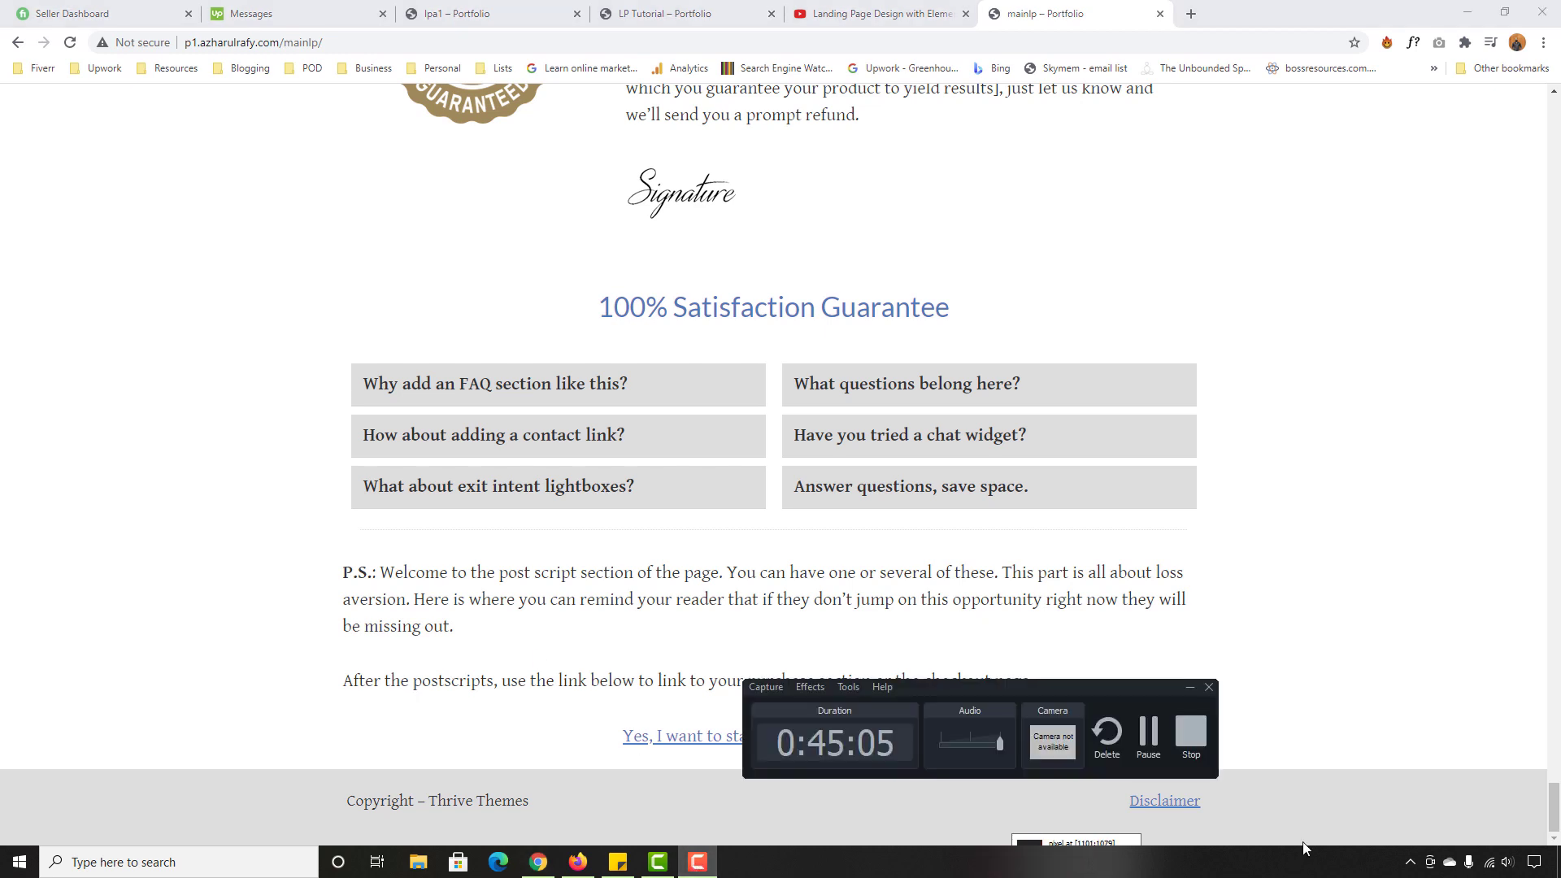